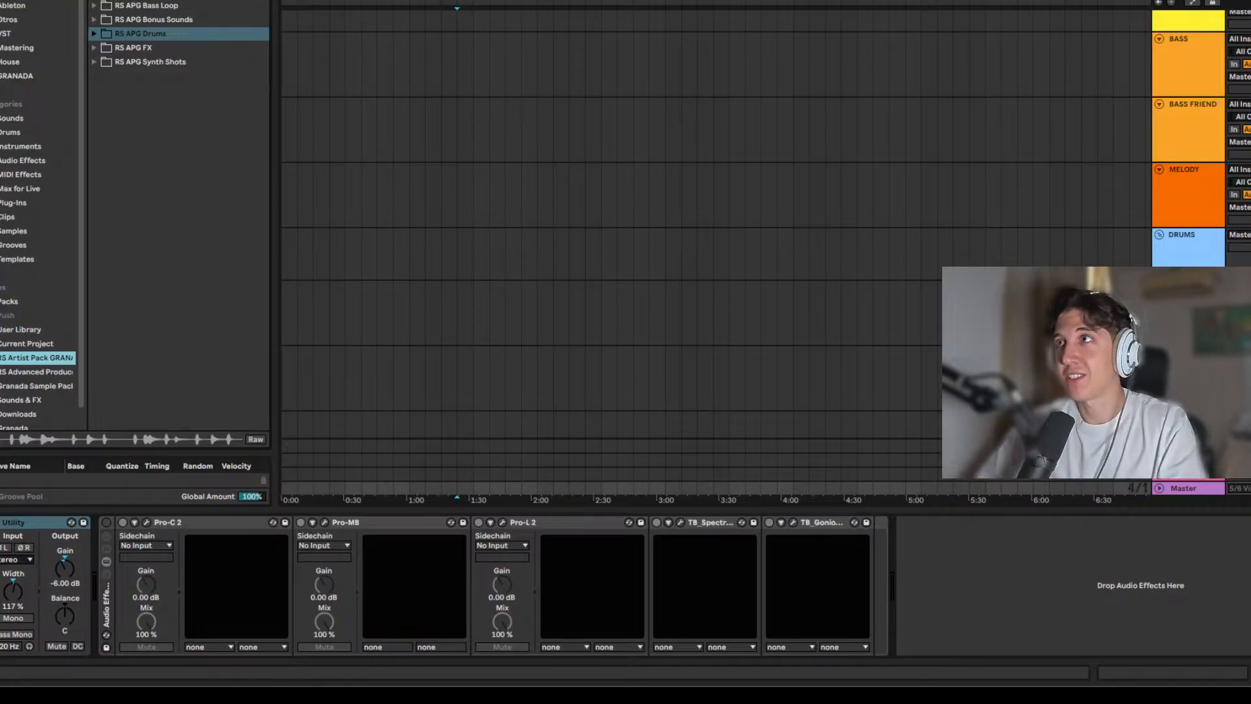
Show the BASS track's devices at bar 65 and list the available set templates in the browser.
scroll(734, 130, "up", 3)
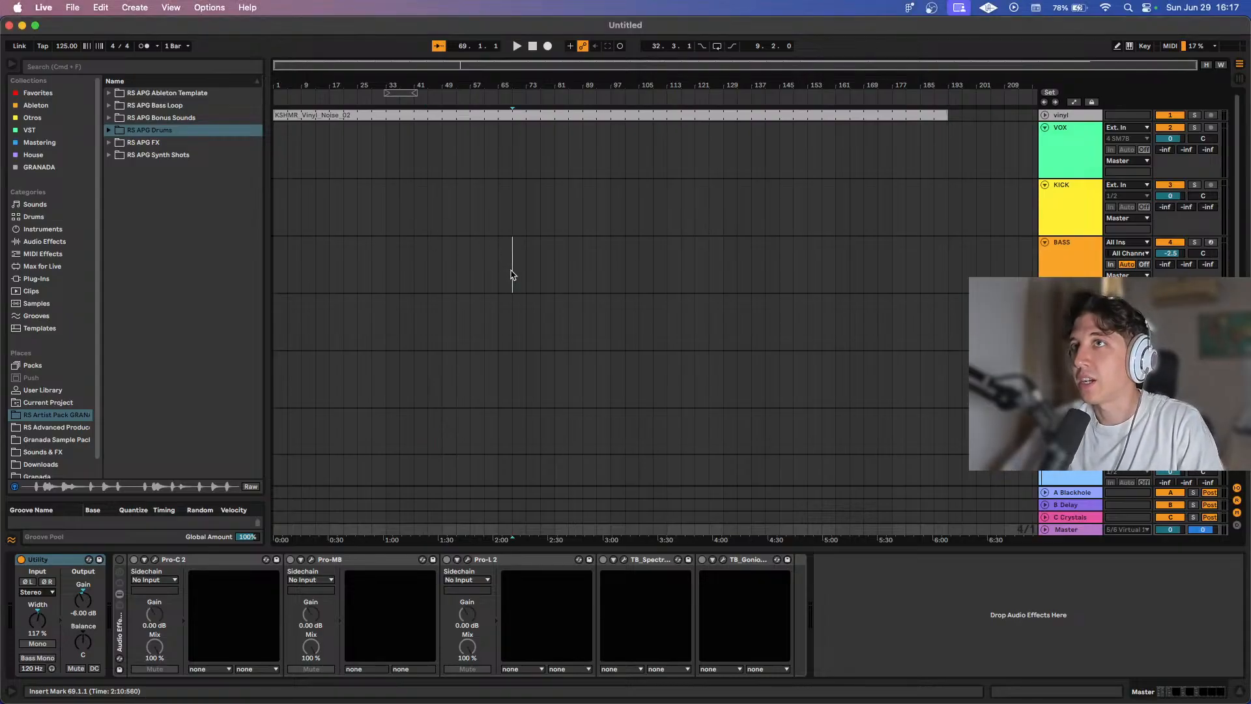
left_click(498, 266)
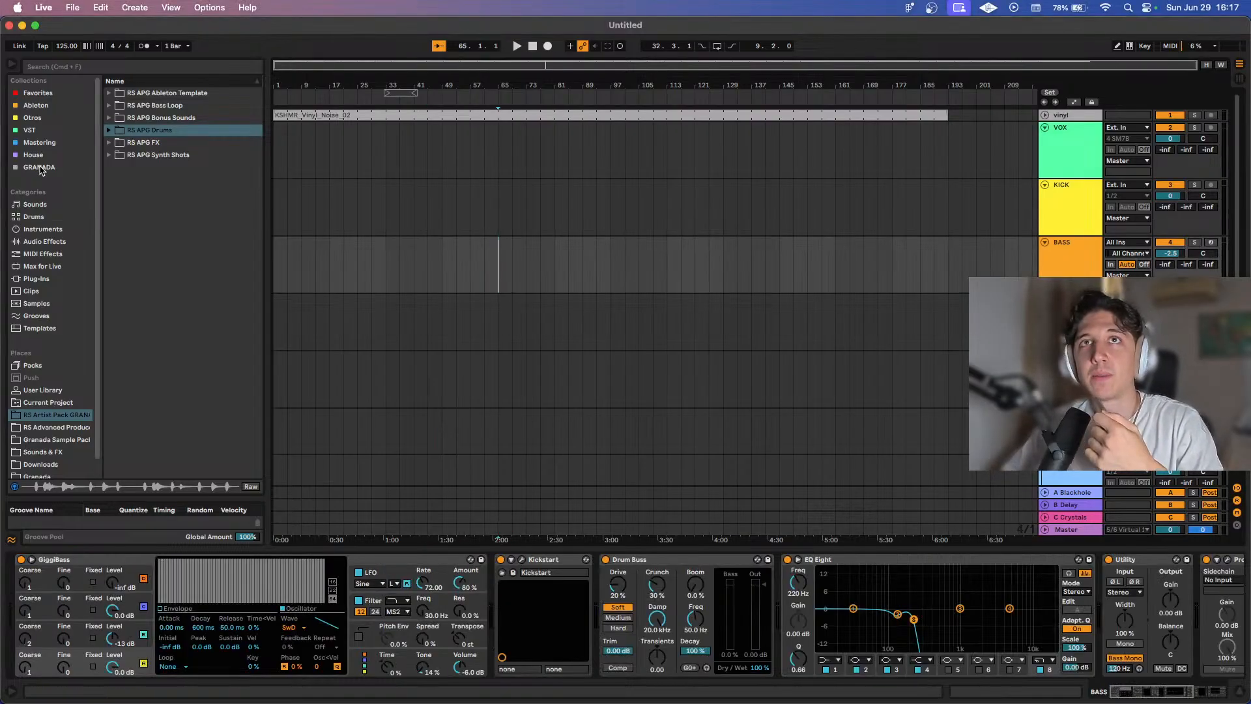
left_click(56, 329)
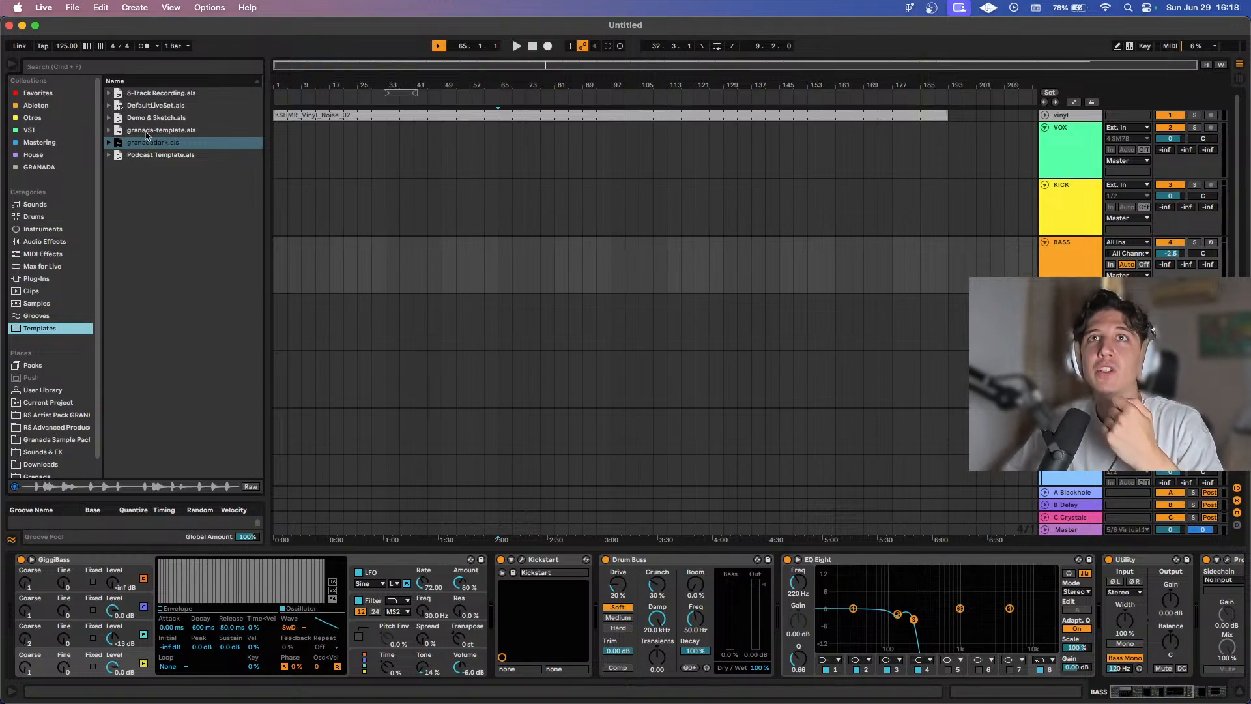
Create an empty 16-bar MIDI clip on the BASS track from bar 65 to bar 81.
left_click(513, 236)
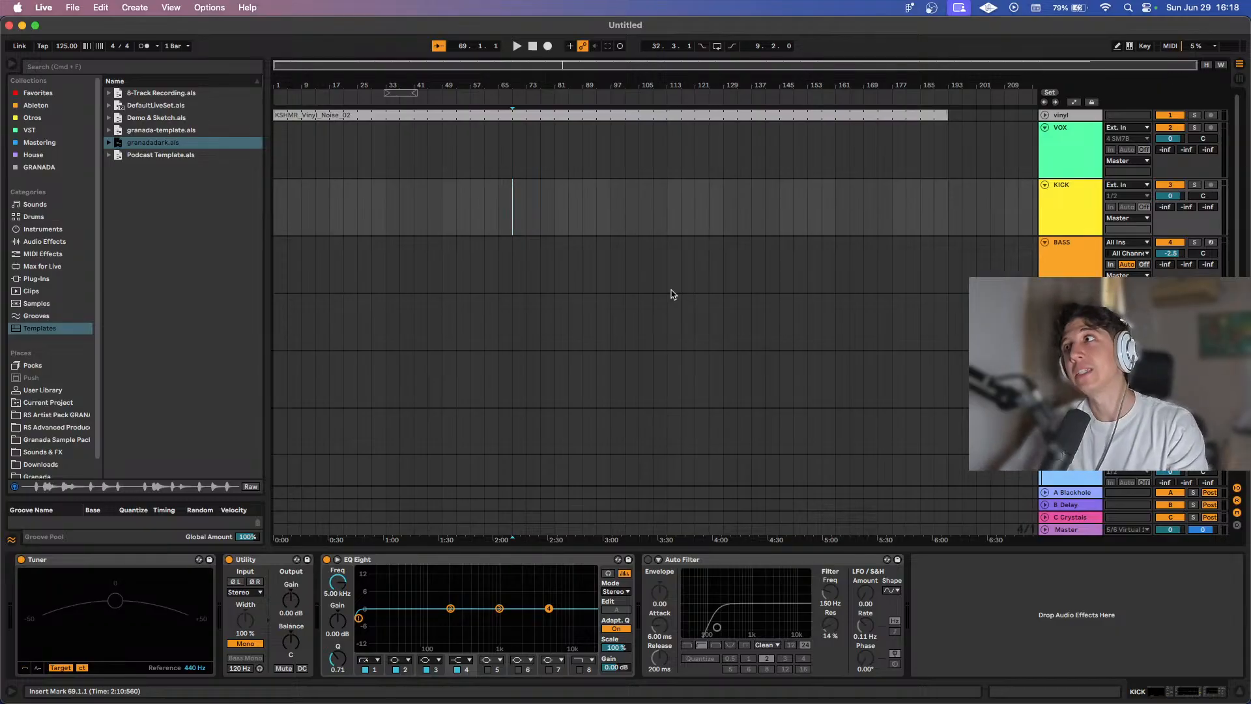
left_click(507, 220)
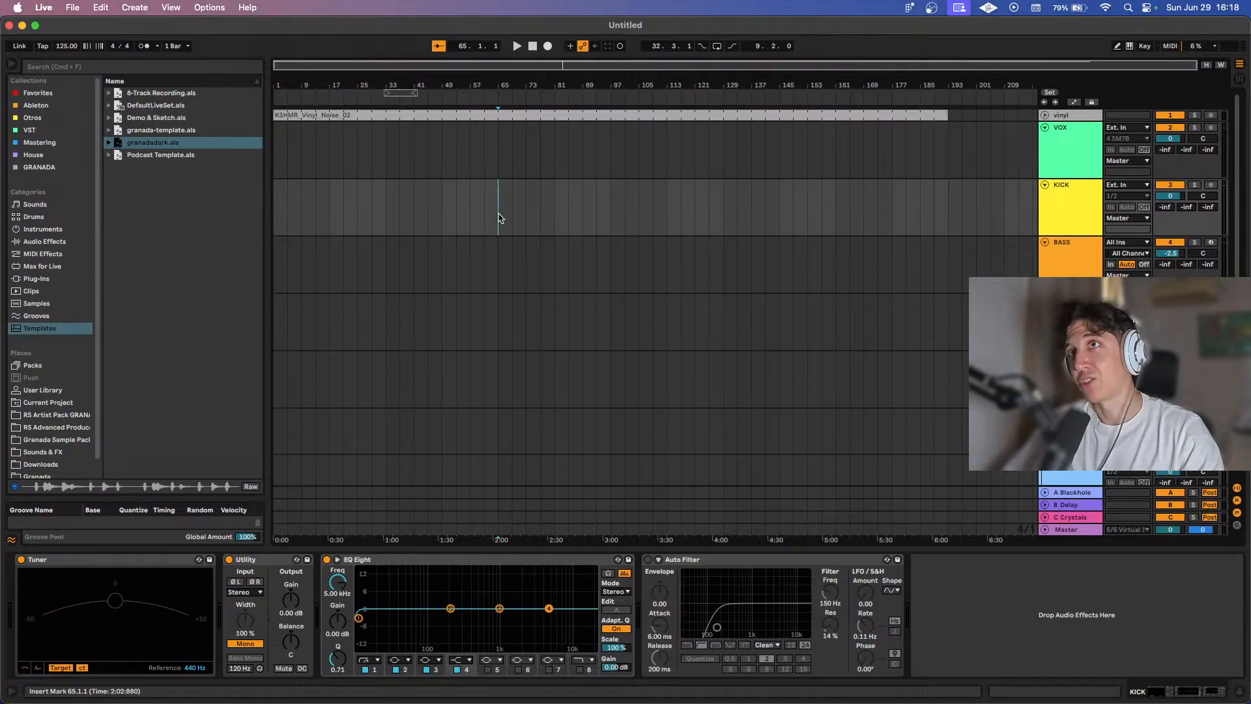
scroll(573, 247, "up", 3)
scroll(582, 256, "down", 3)
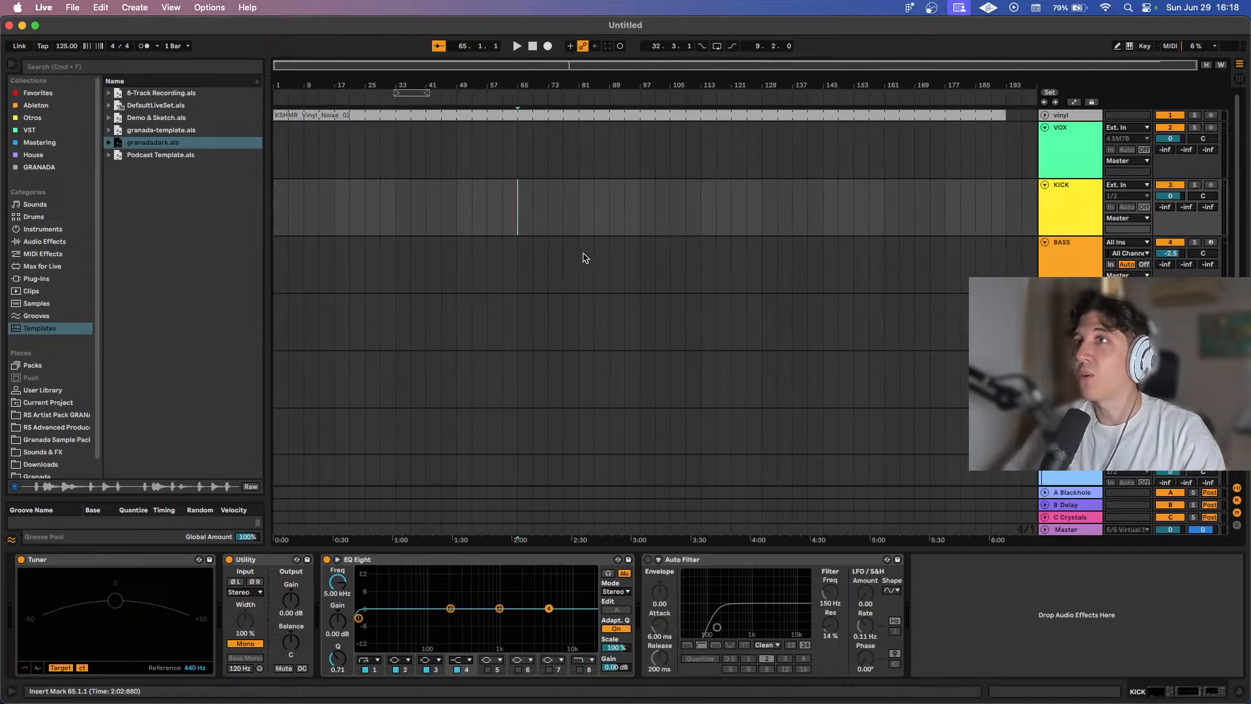
left_click_drag(516, 271, 580, 271)
key("super+shift+m")
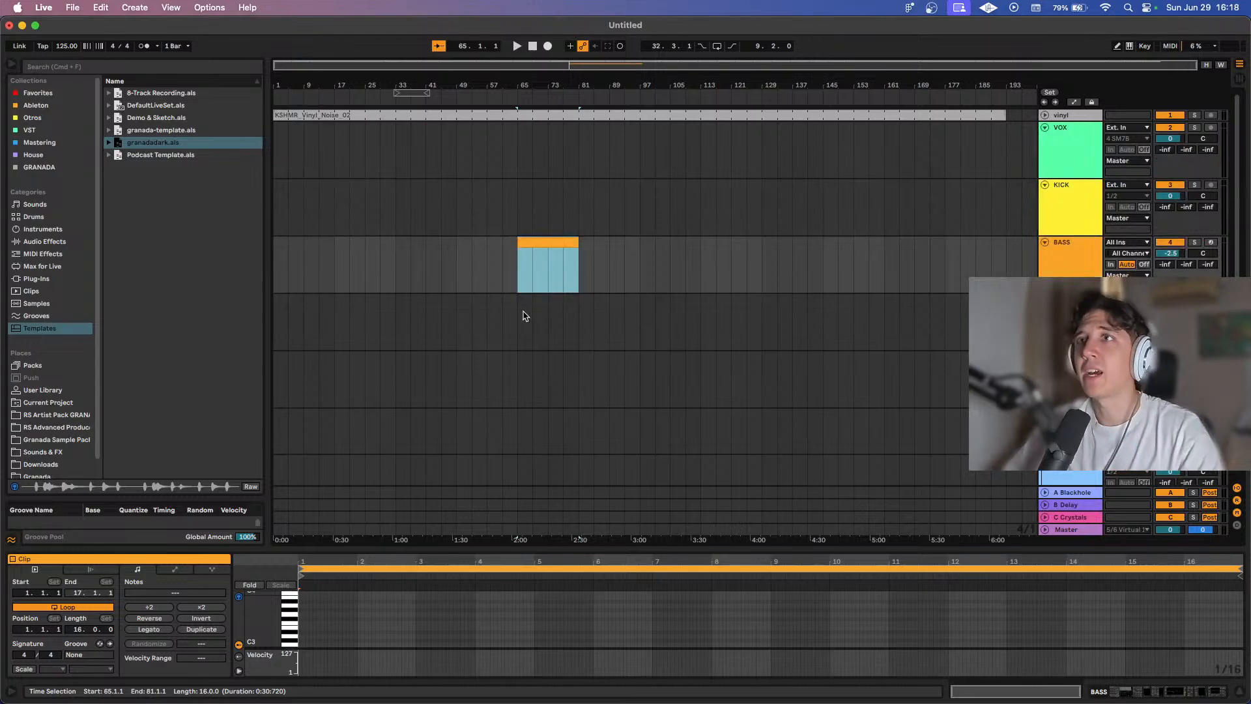
Open the new BASS clip in the note editor and enlarge the clip view.
scroll(538, 273, "up", 3)
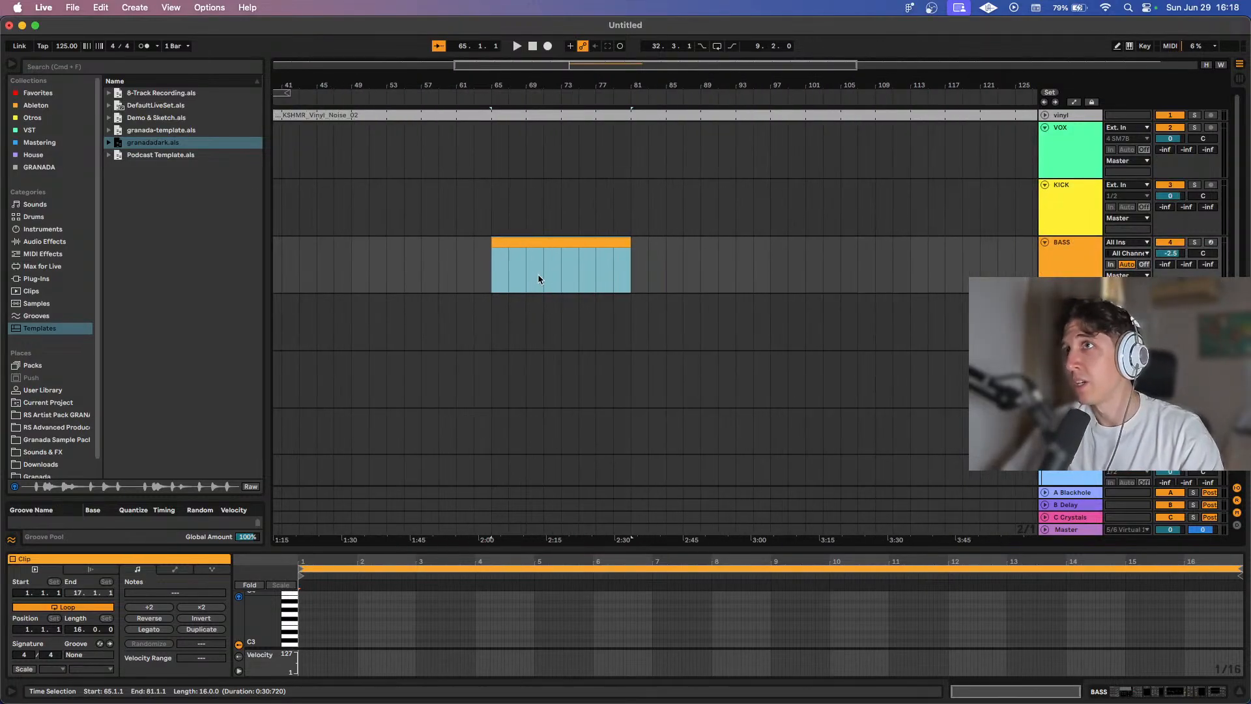
double_click(544, 245)
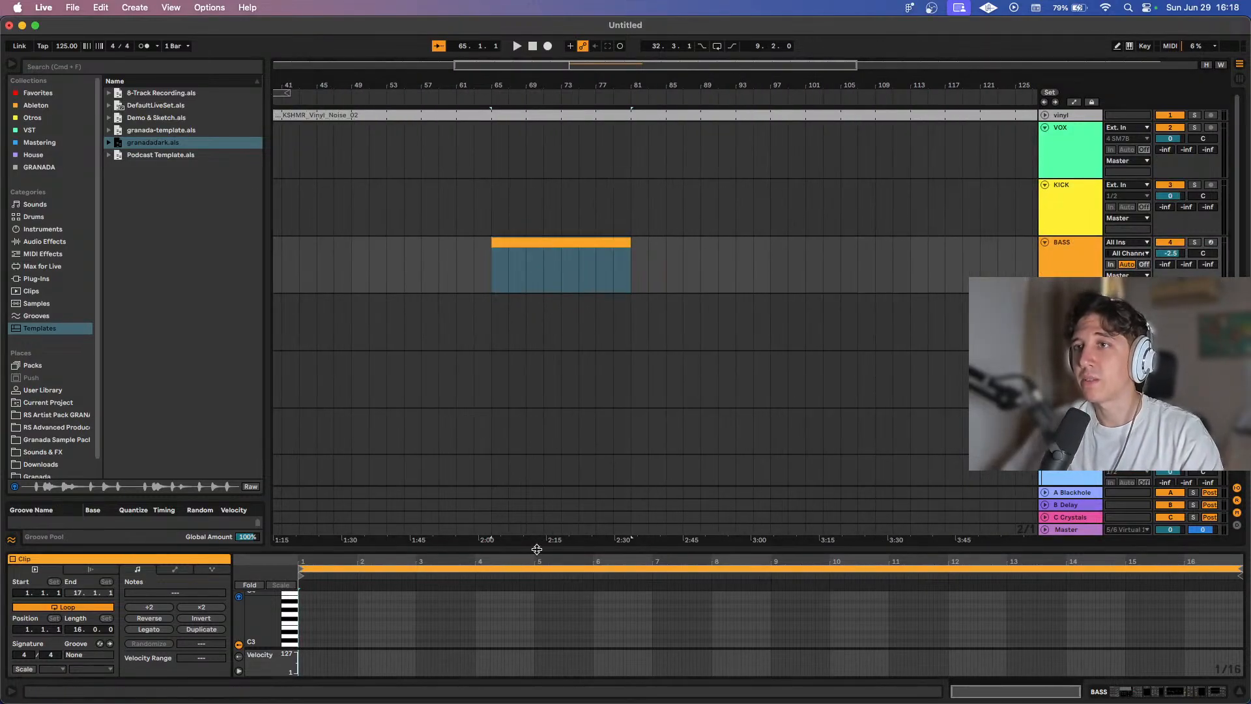
left_click_drag(537, 561, 539, 449)
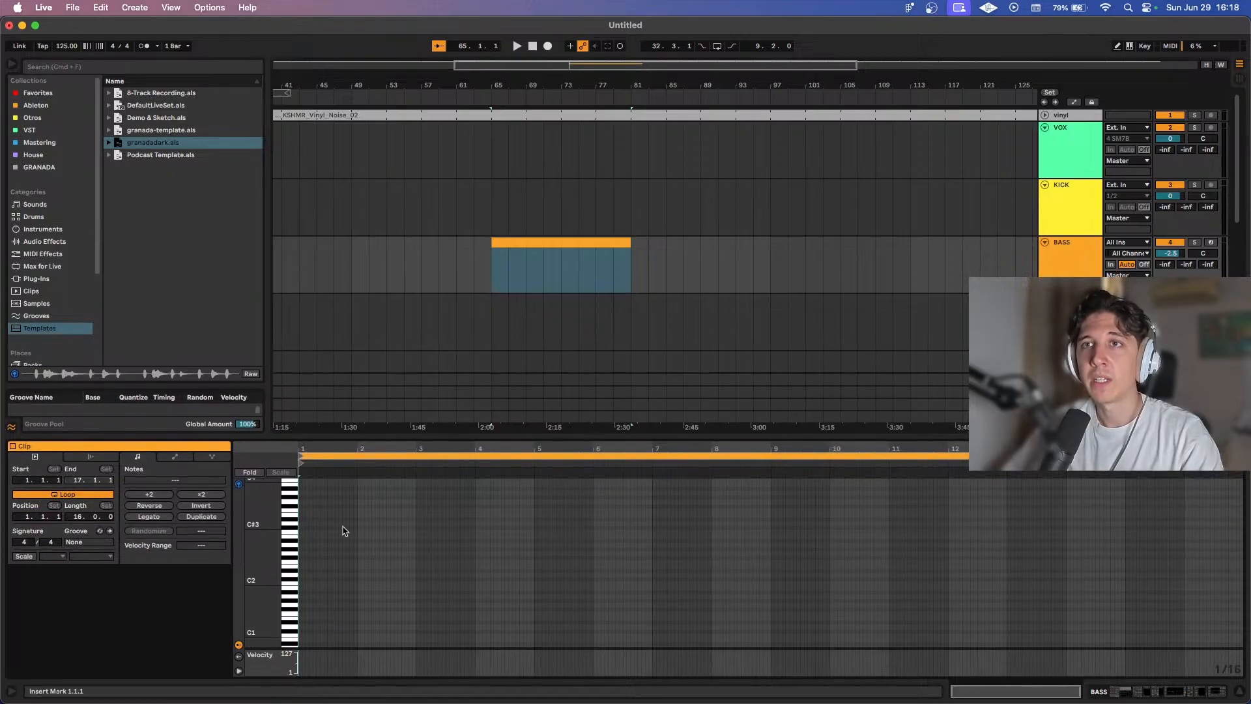
Arm the BASS track for playing from the computer MIDI keyboard and lower the octave range to C-1 to D0.
key("m")
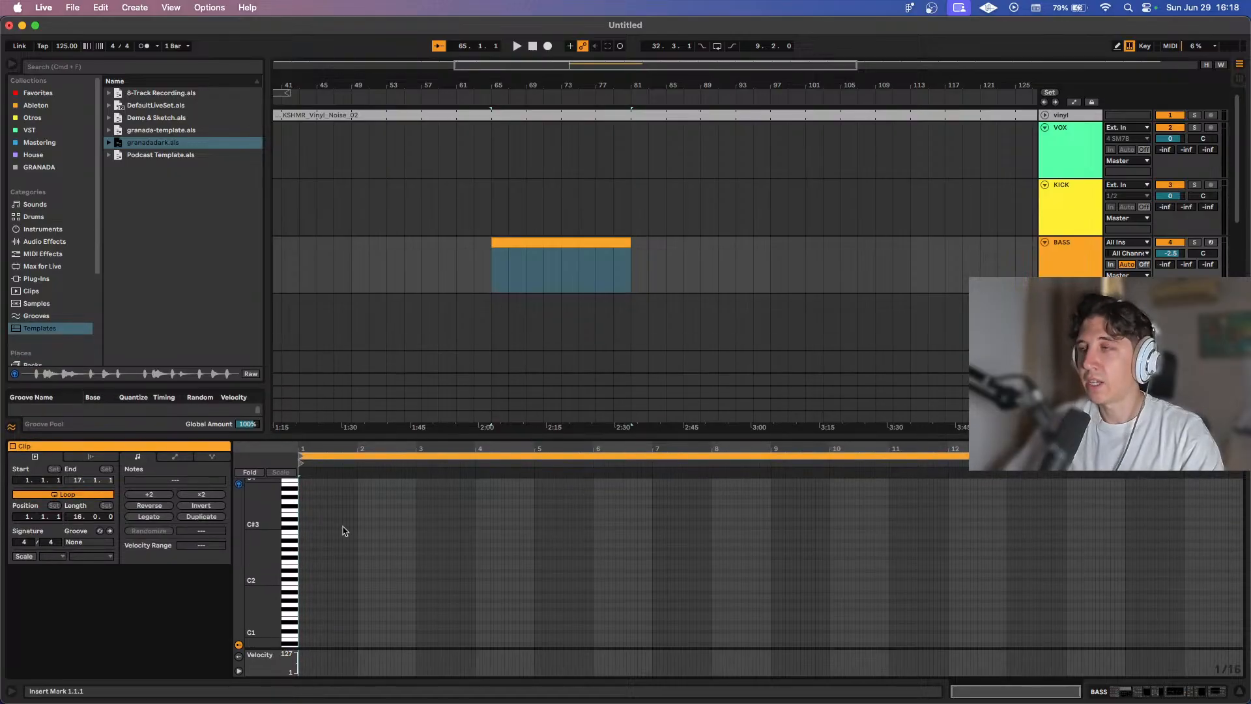
left_click(1211, 241)
key("g")
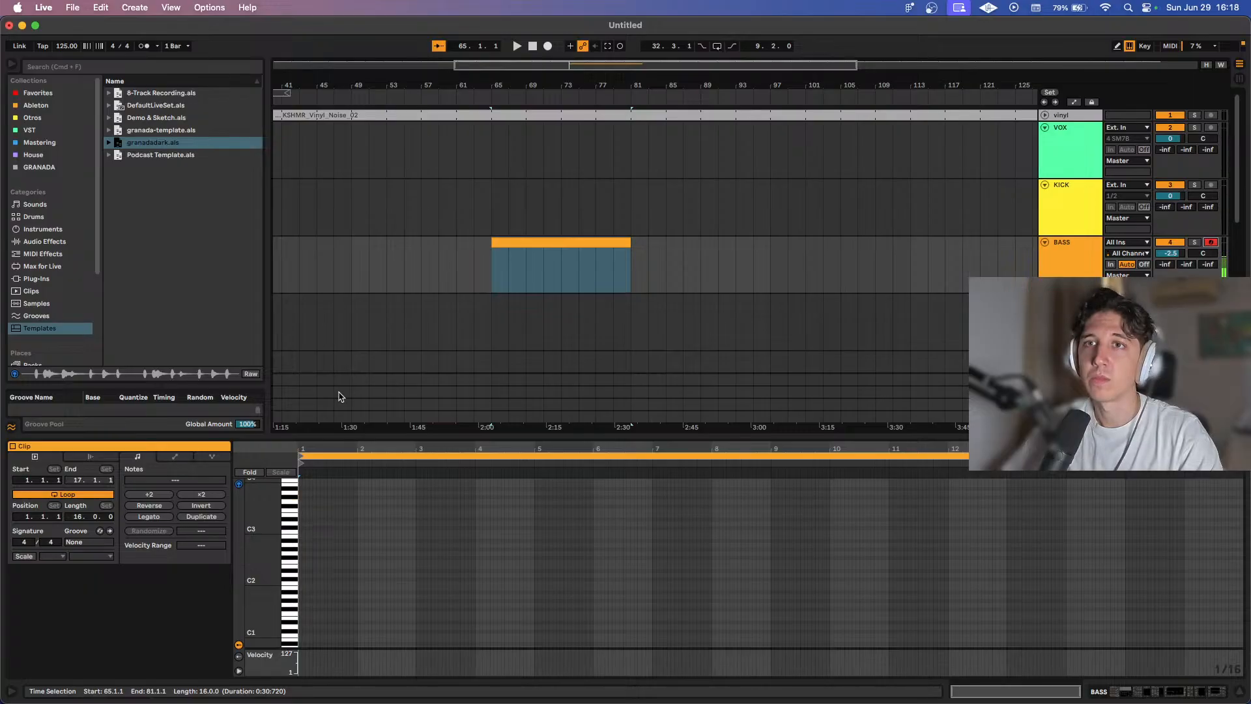
key("z")
key("z")
key("z")
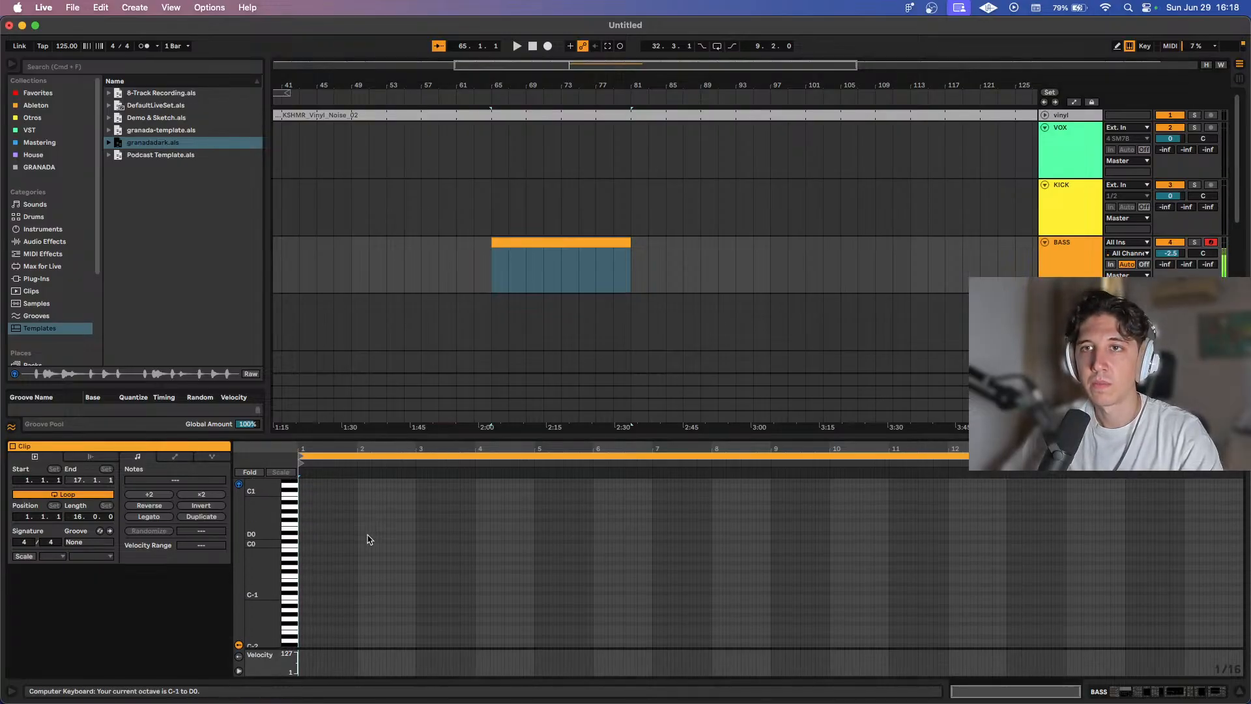
Set the audio output device to Universal Audio Thunderbolt in the preferences and close them.
left_click(765, 244)
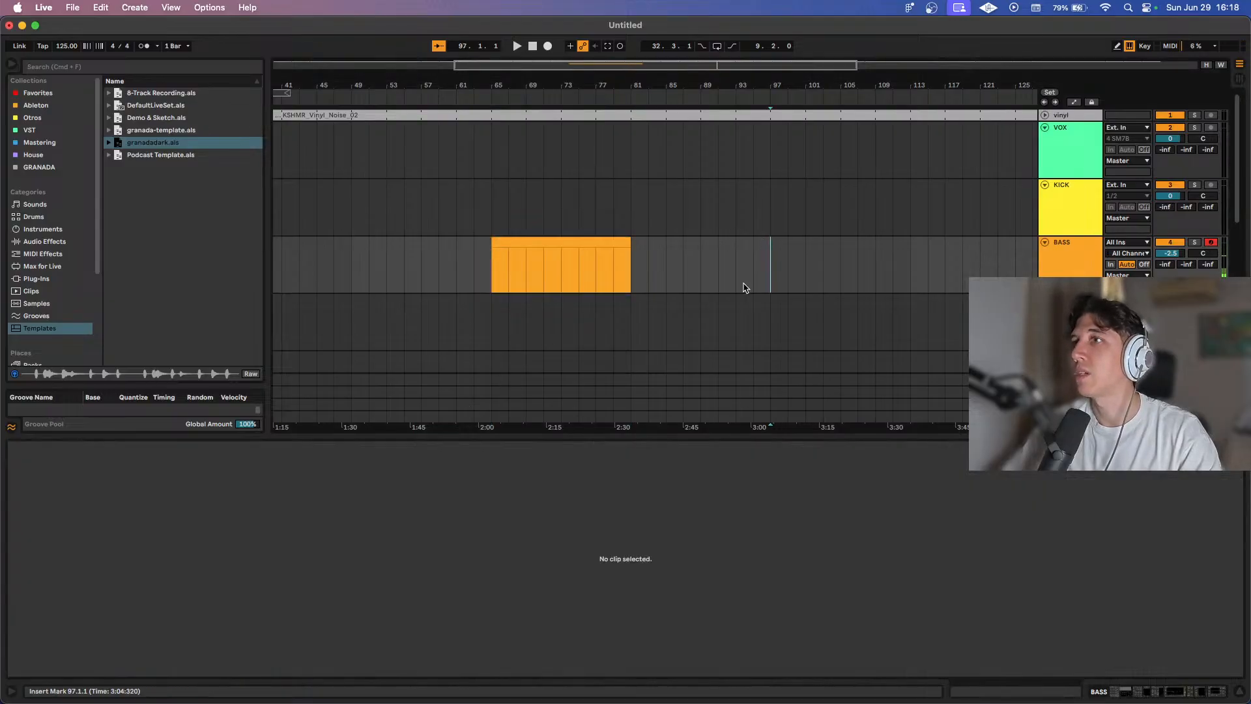
key("super+comma")
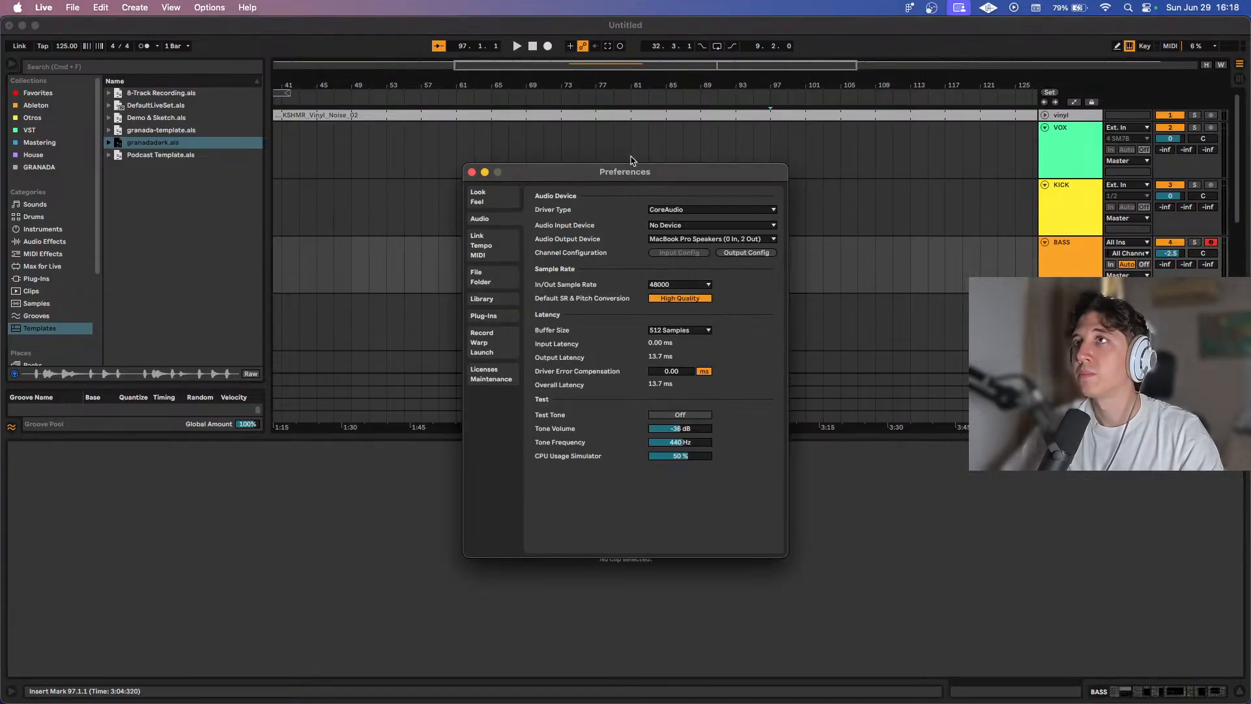
left_click(685, 239)
left_click(678, 268)
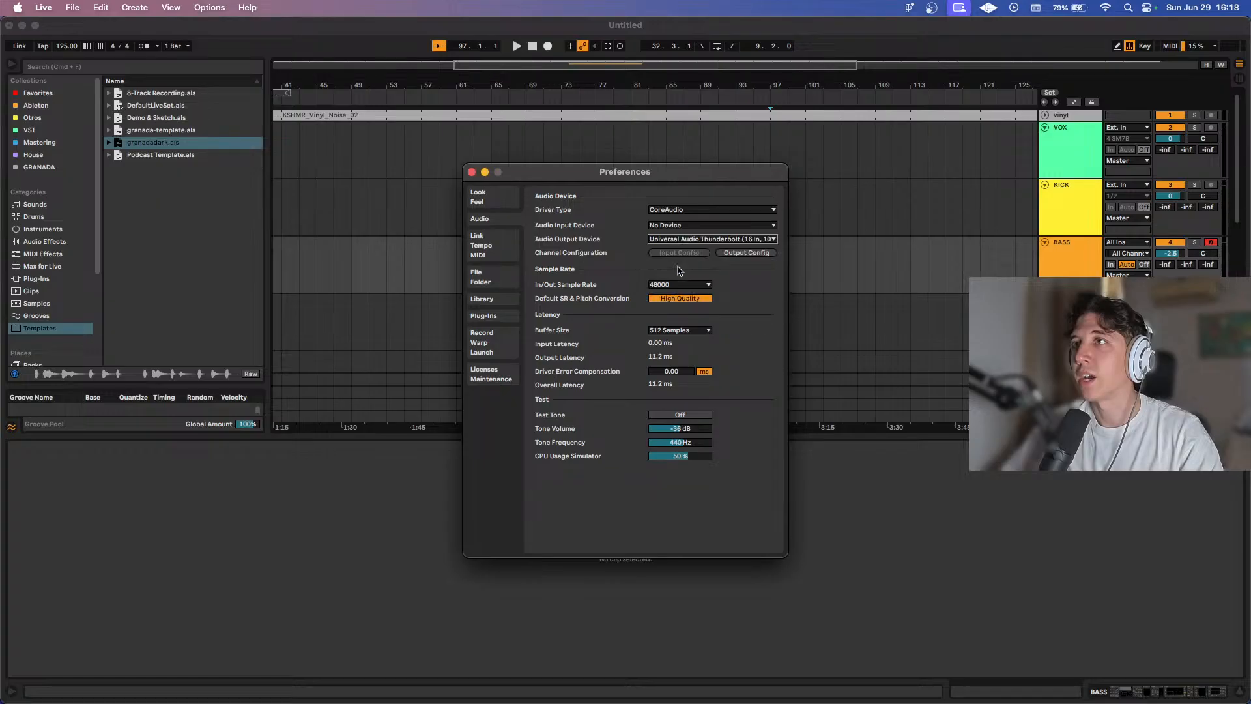
left_click(472, 172)
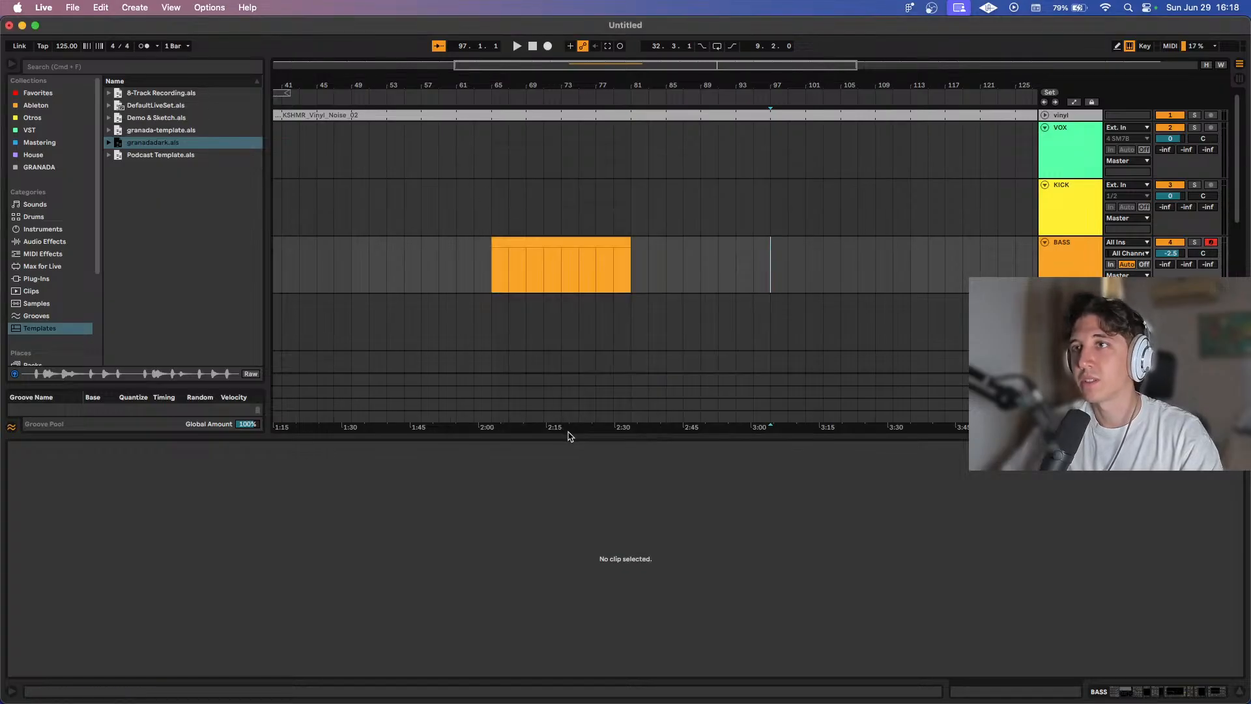
Reduce the clip view's height and audition the bass sound with the keyboard octave at C0 to D1.
left_click_drag(566, 435, 566, 510)
left_click(566, 330)
key("a")
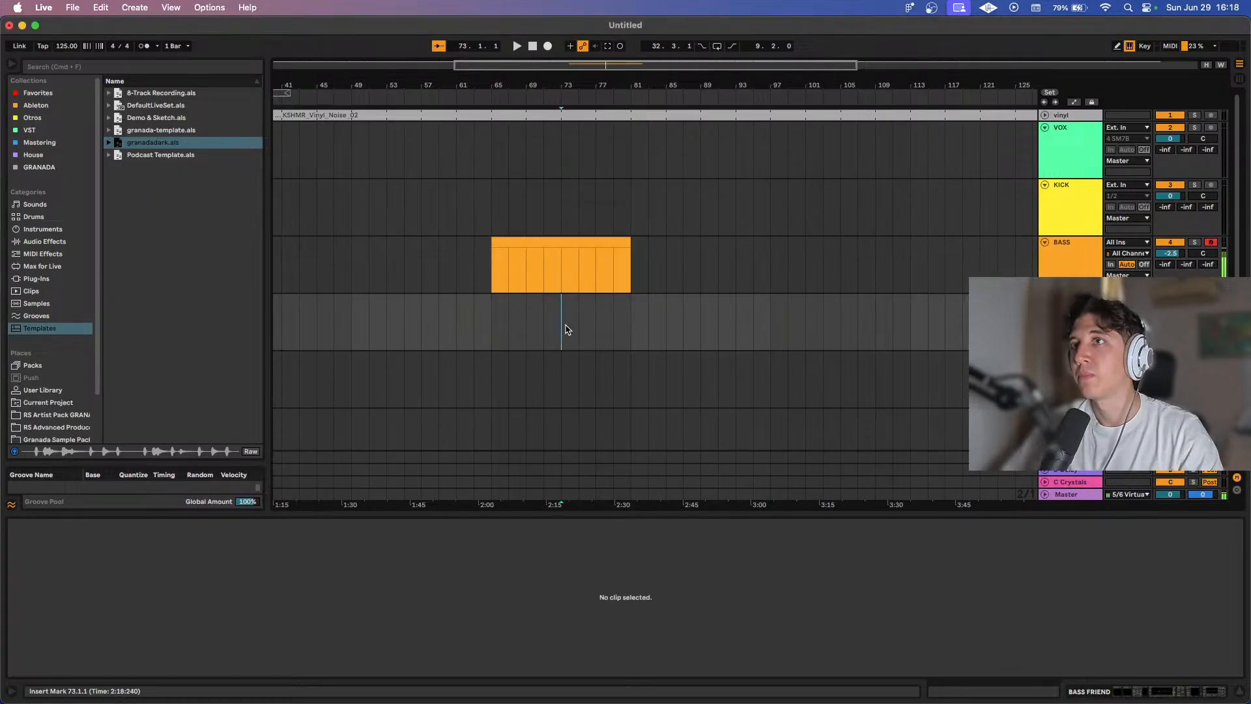
key("z")
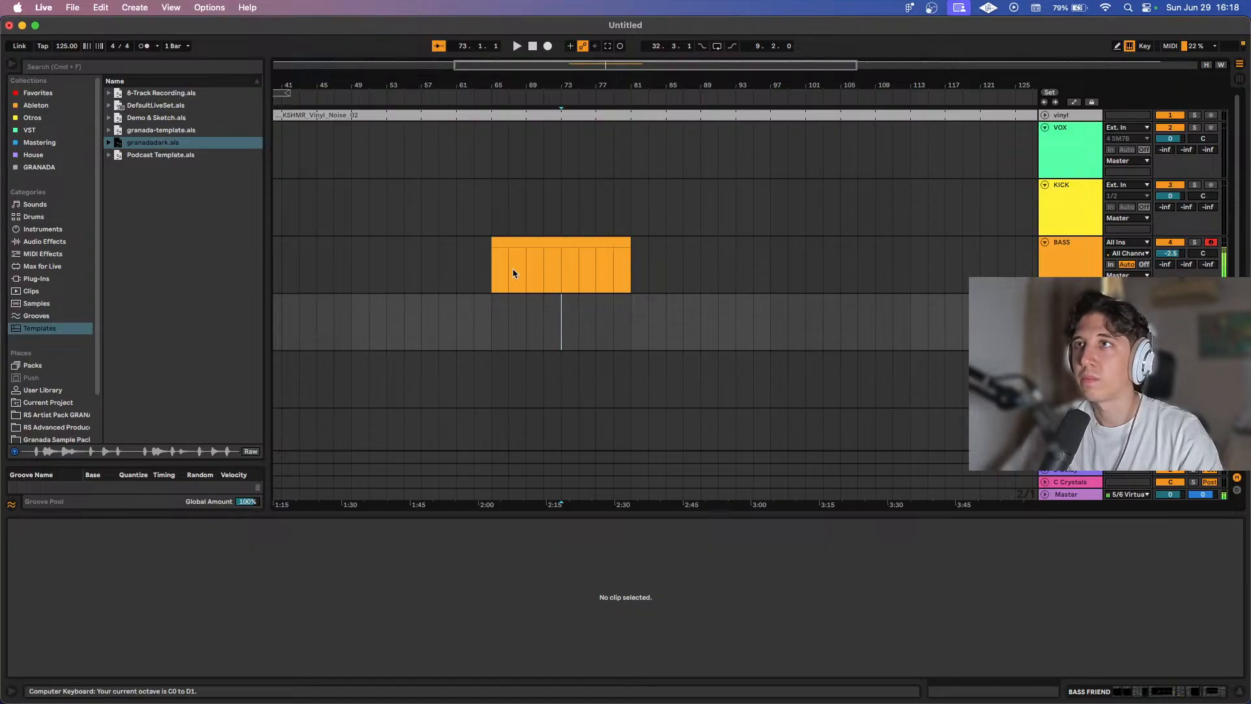
Add a sixteenth note at the start of the BASS clip and transpose it to E0.
left_click(514, 242)
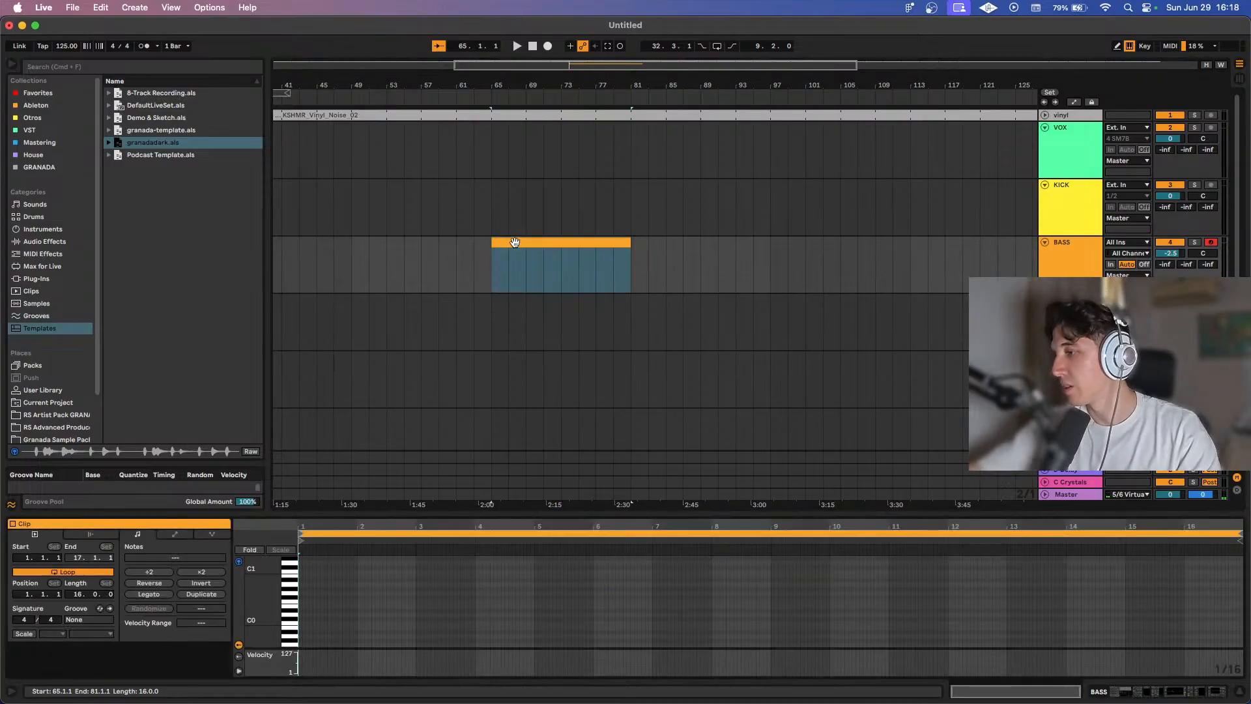
scroll(486, 273, "up", 5)
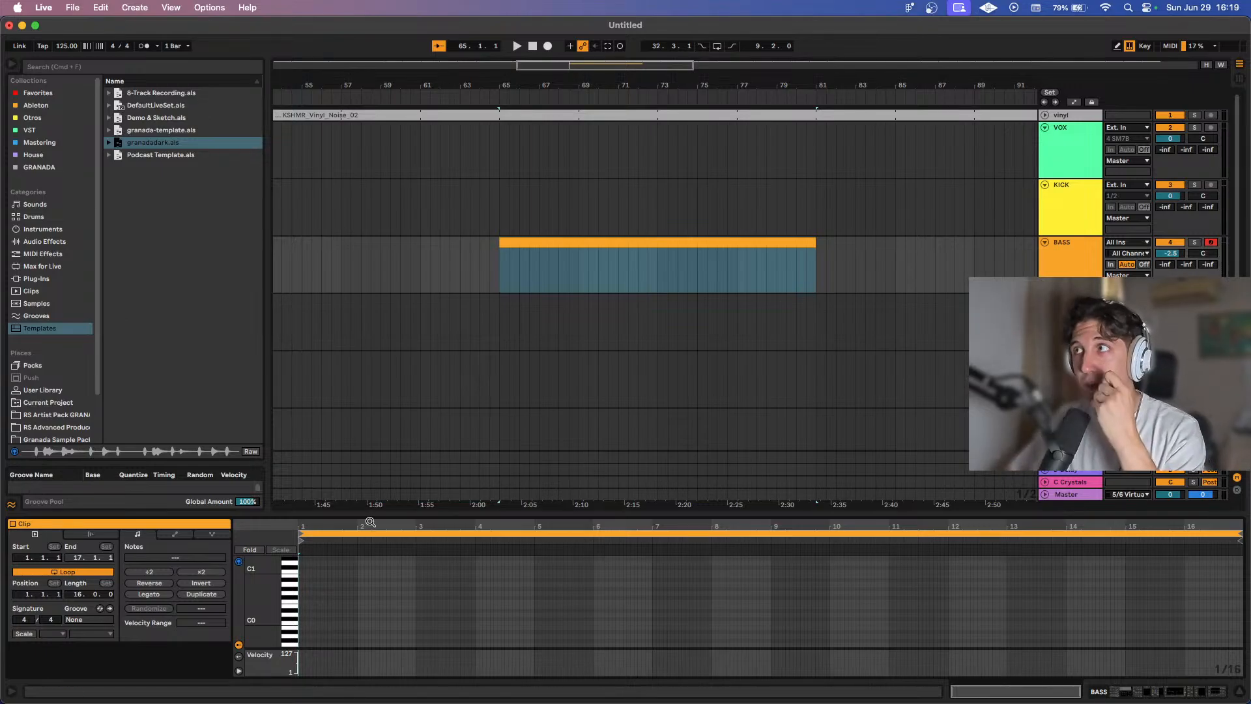
double_click(302, 589)
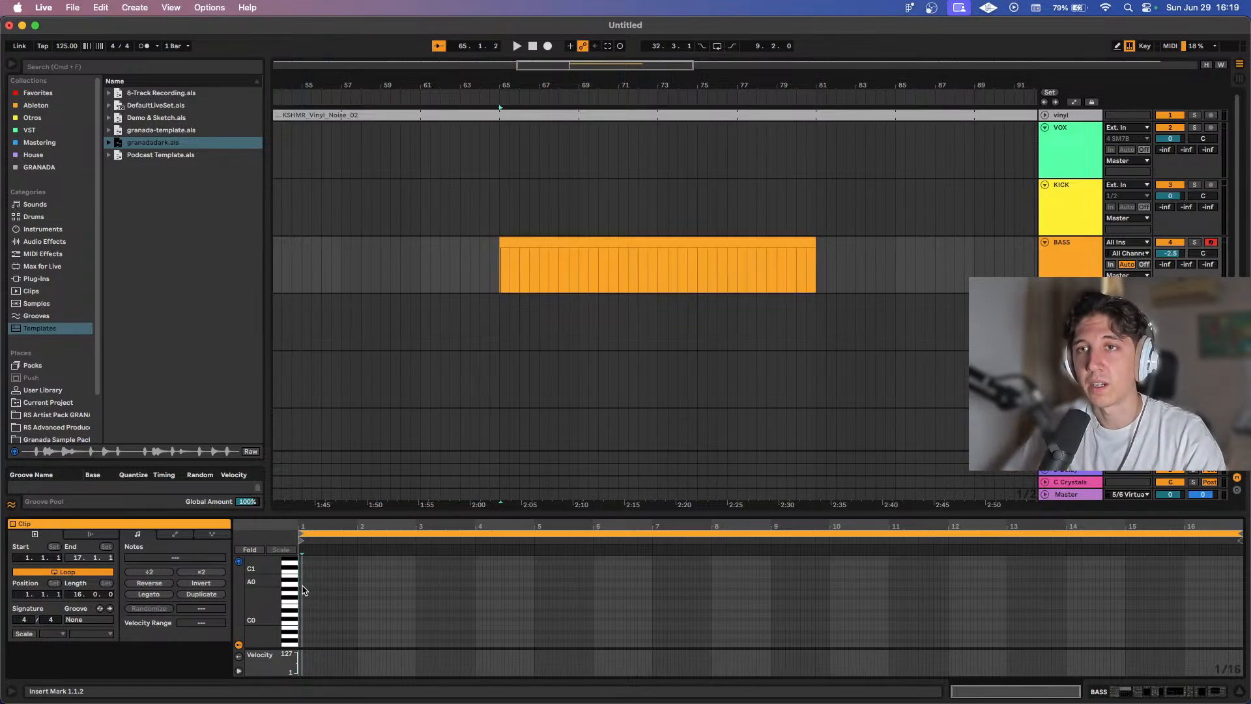
key("Down")
key("Down")
key("Down")
key("Down")
key("Down")
key("Down")
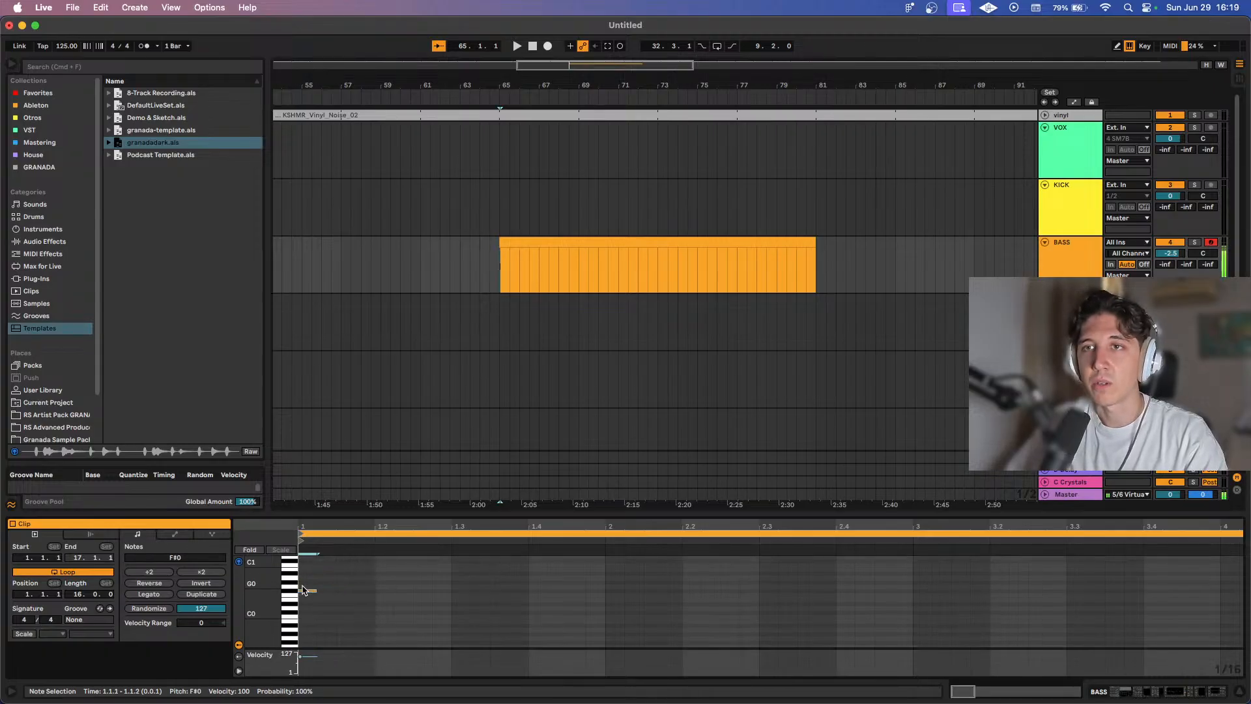
key("Up")
key("Down")
key("Down")
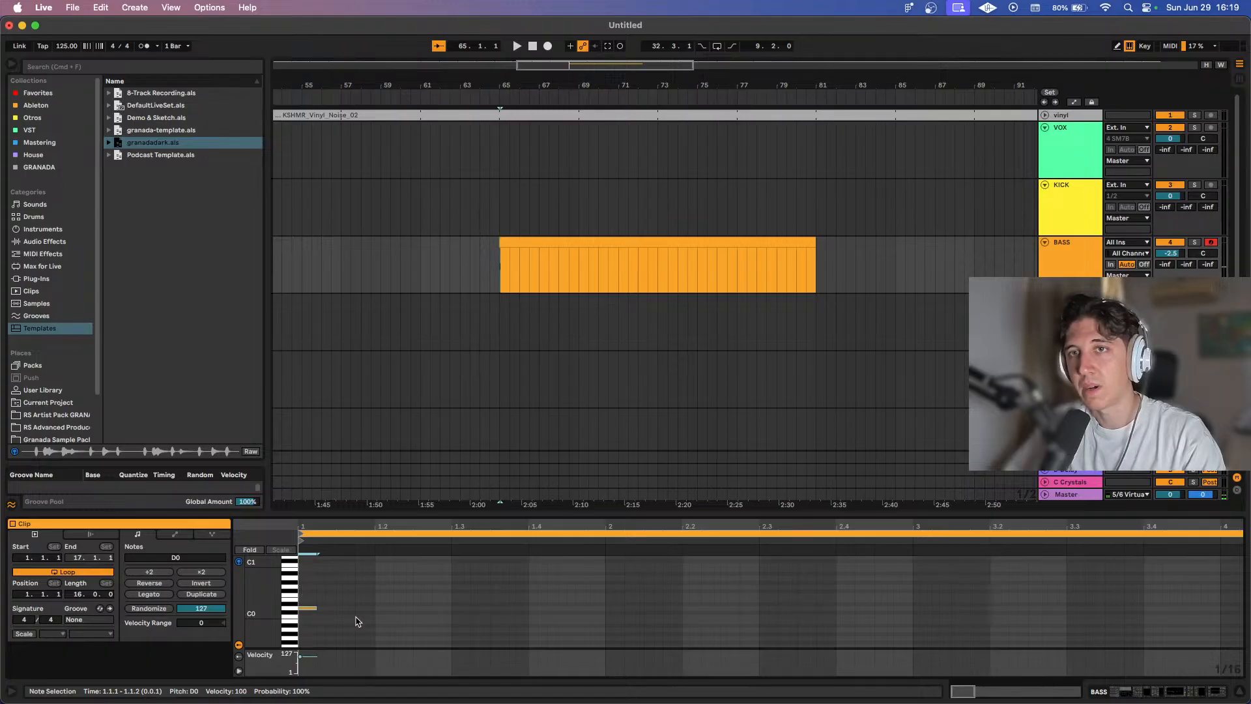
key("Up")
key("Up")
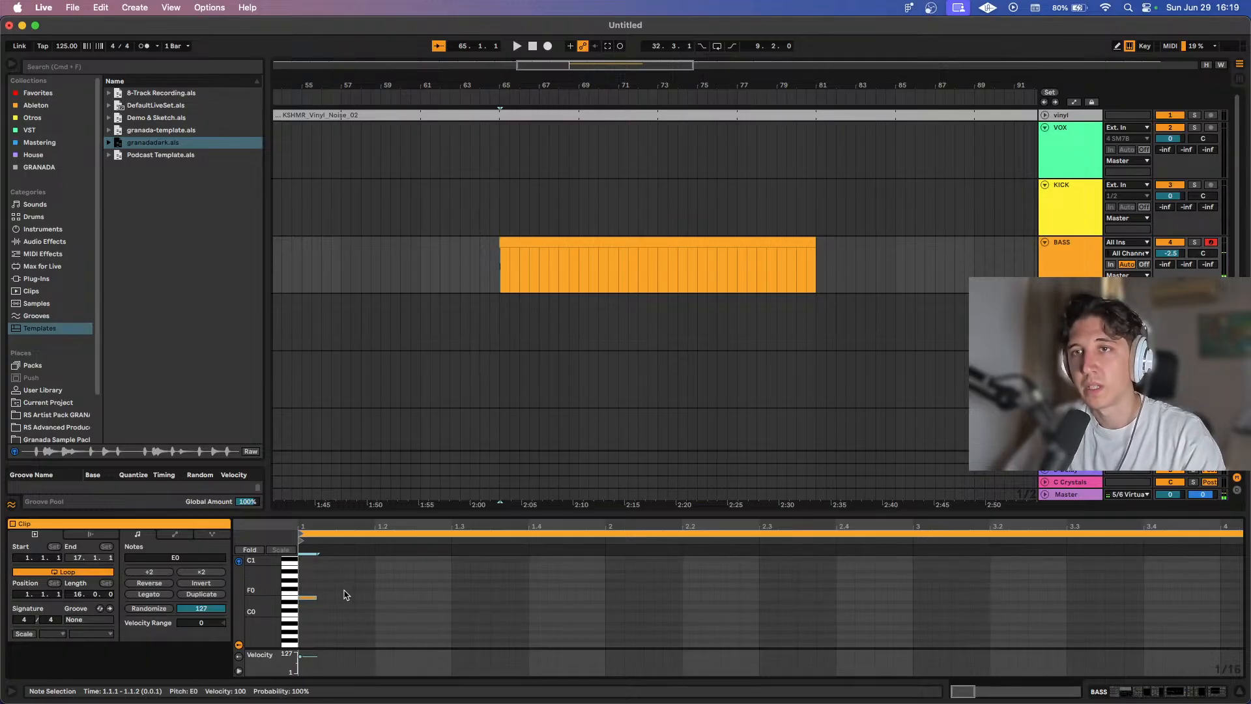
Duplicate the E0 note eight times into a run of consecutive sixteenths and play it back.
key("super+d")
key("super+d")
key("super+d")
key("super+d")
key("super+d")
key("super+d")
key("super+d")
key("super+d")
key("space")
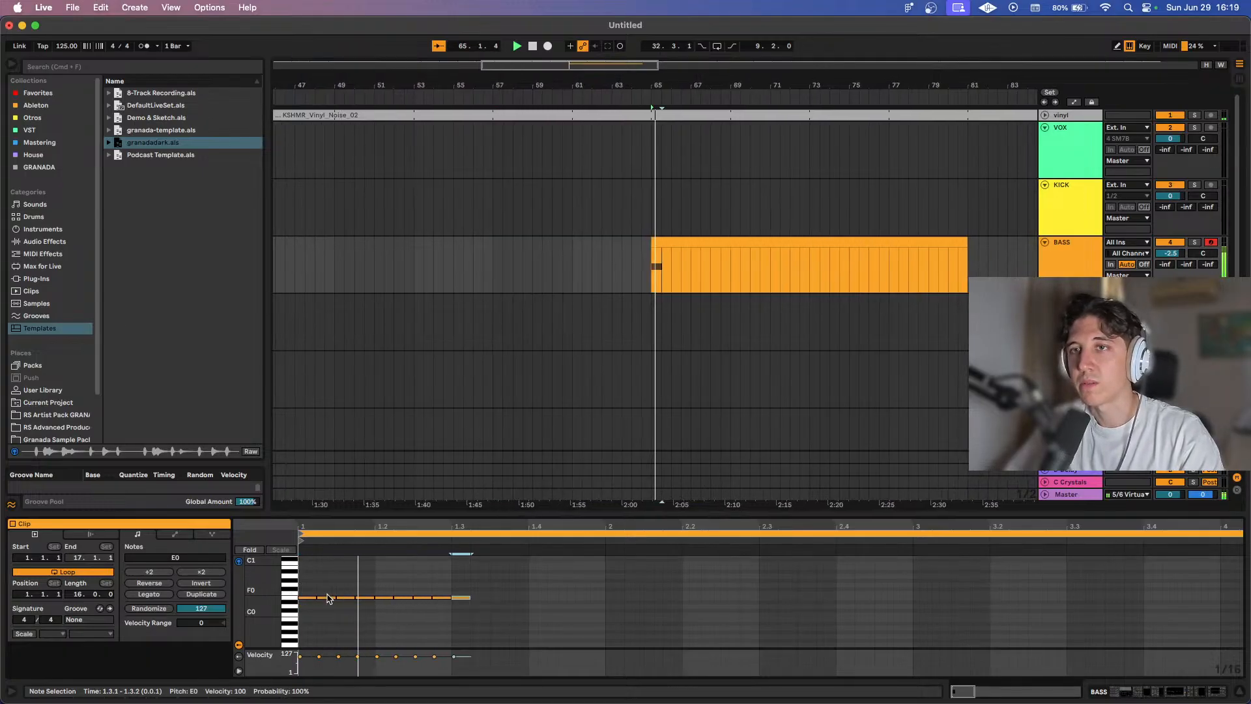
Stop playback and undo the last six duplications of the E0 note.
key("space")
key("super+z")
key("super+z")
key("super+z")
key("super+z")
key("super+z")
key("super+z")
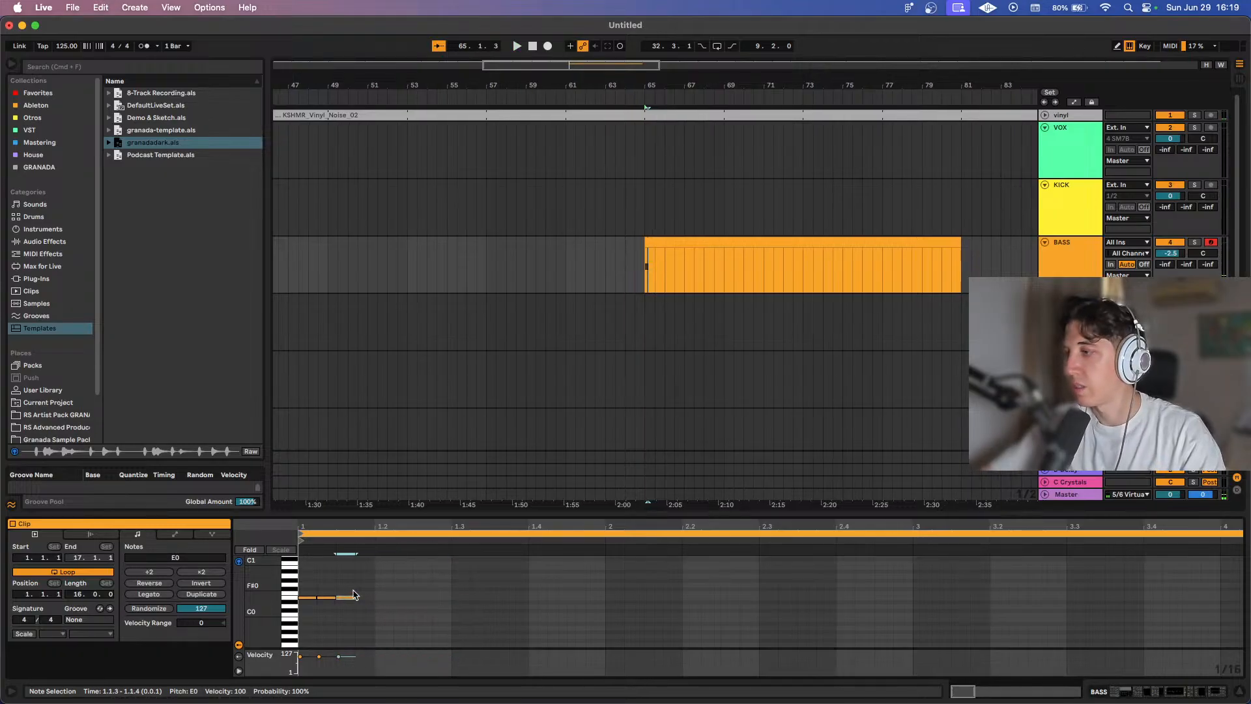
Play back the three-note E0 pattern and delete all its notes from the BASS clip.
key("space")
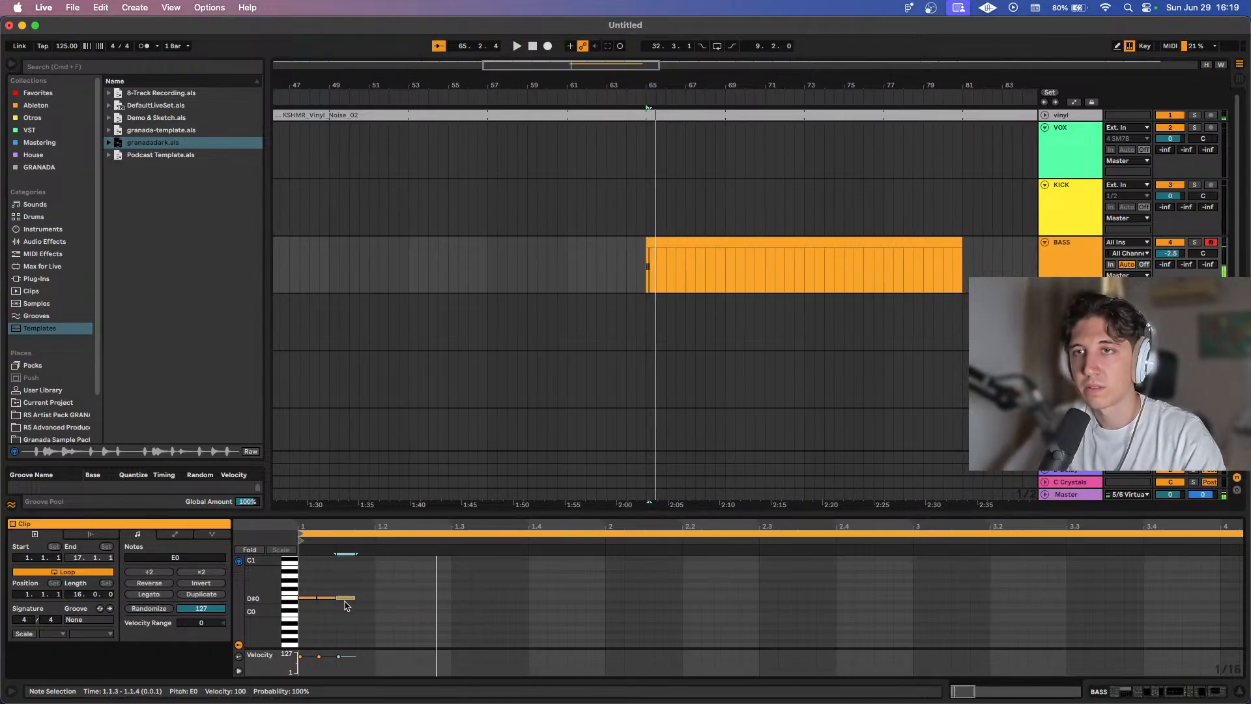
key("space")
key("space")
left_click(360, 593)
key("space")
left_click_drag(373, 581, 293, 615)
key("Delete")
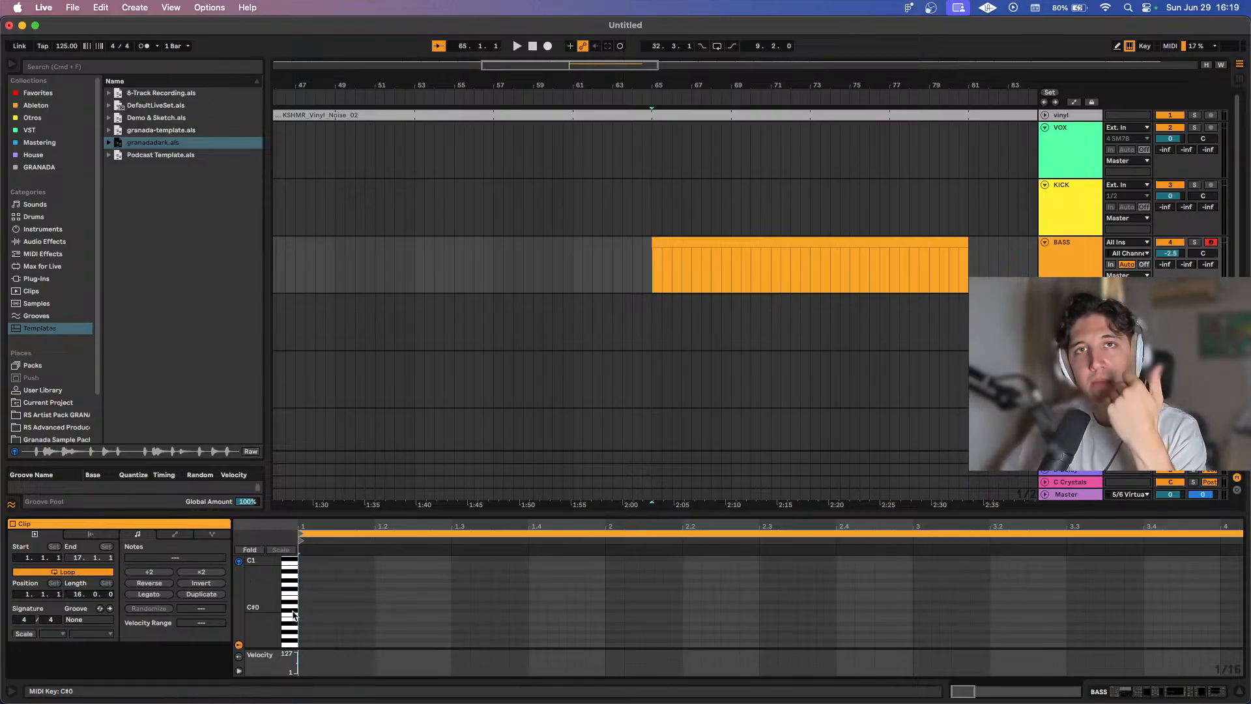
left_click(312, 606)
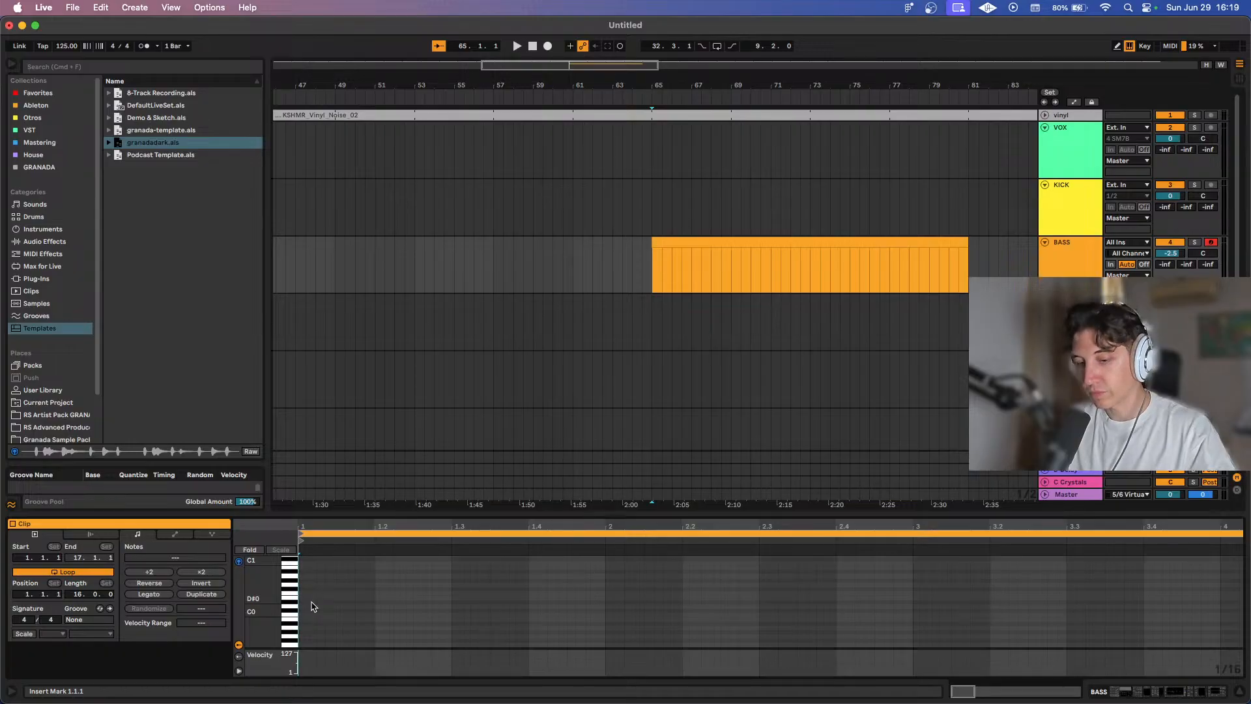
key("super+Tab")
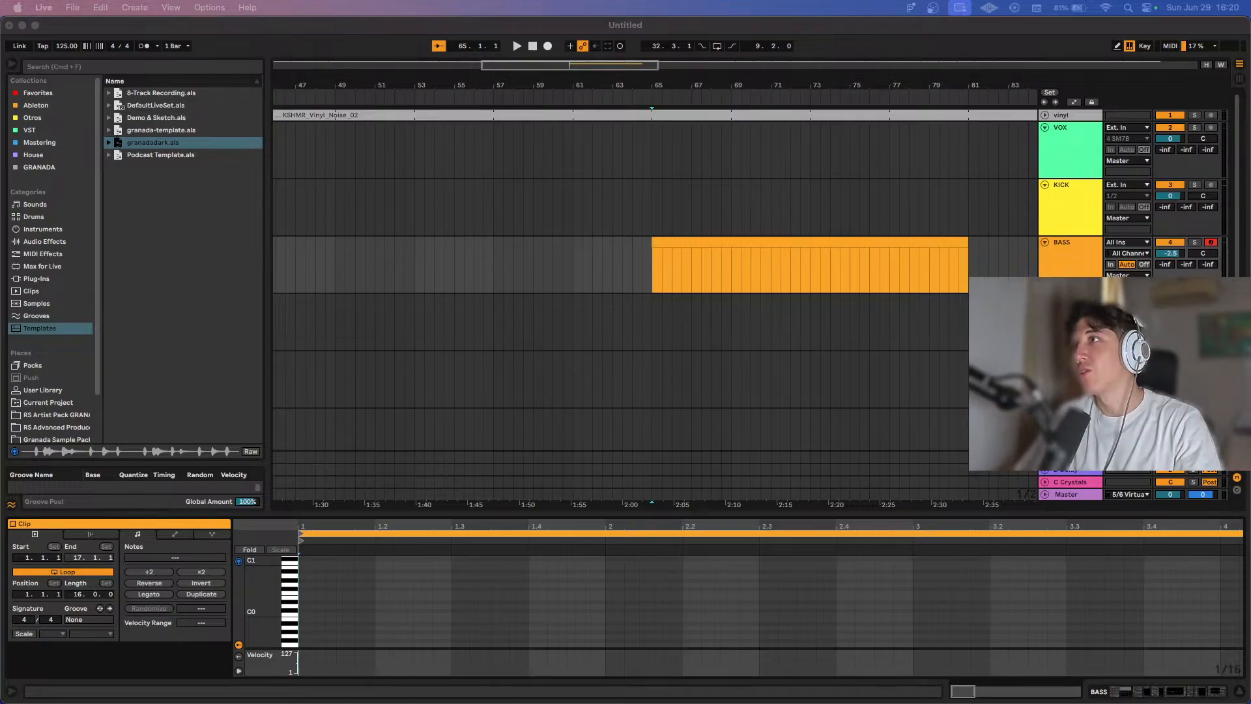
left_click(769, 273)
scroll(801, 264, "up", 5)
scroll(801, 264, "down", 5)
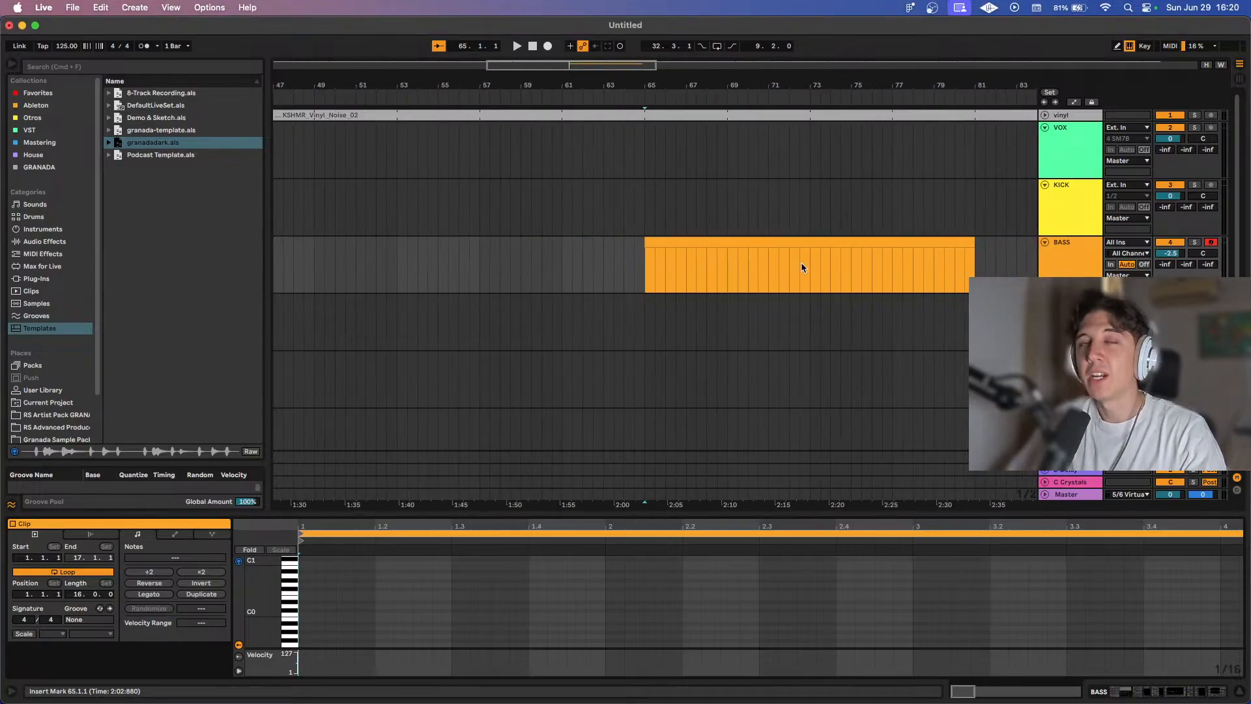
scroll(803, 268, "right", 1)
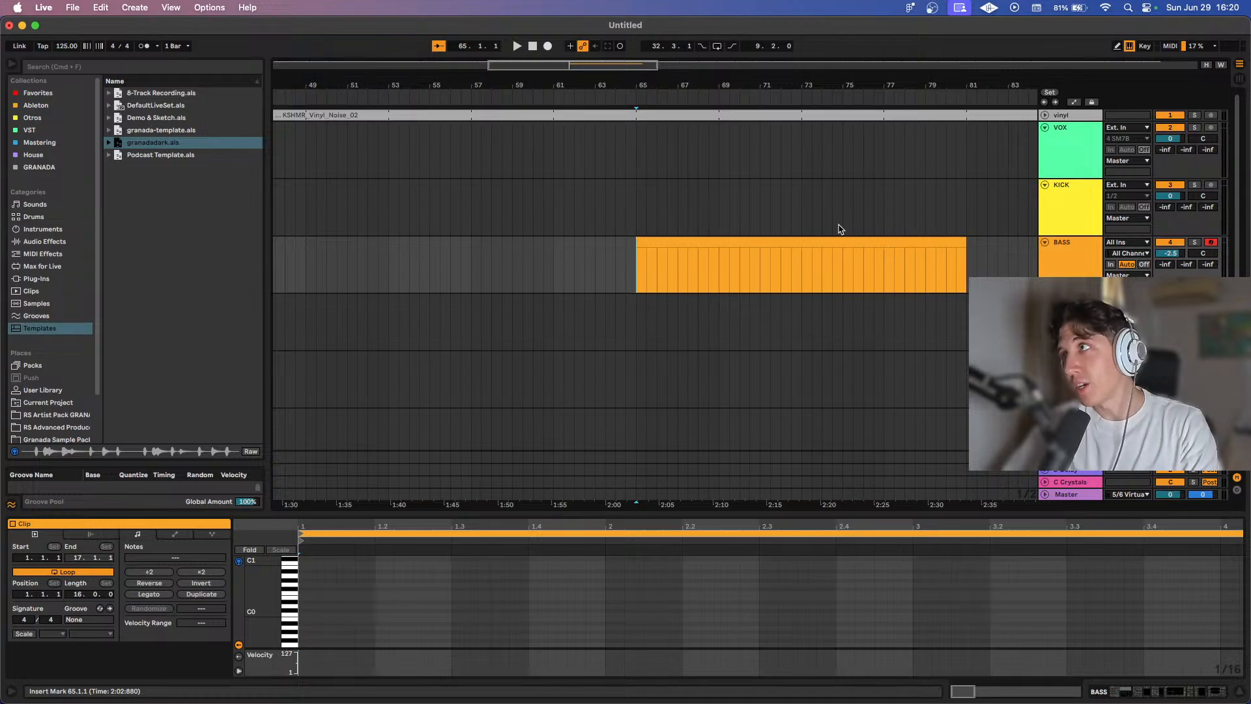
scroll(839, 231, "up", 3)
scroll(839, 231, "down", 2)
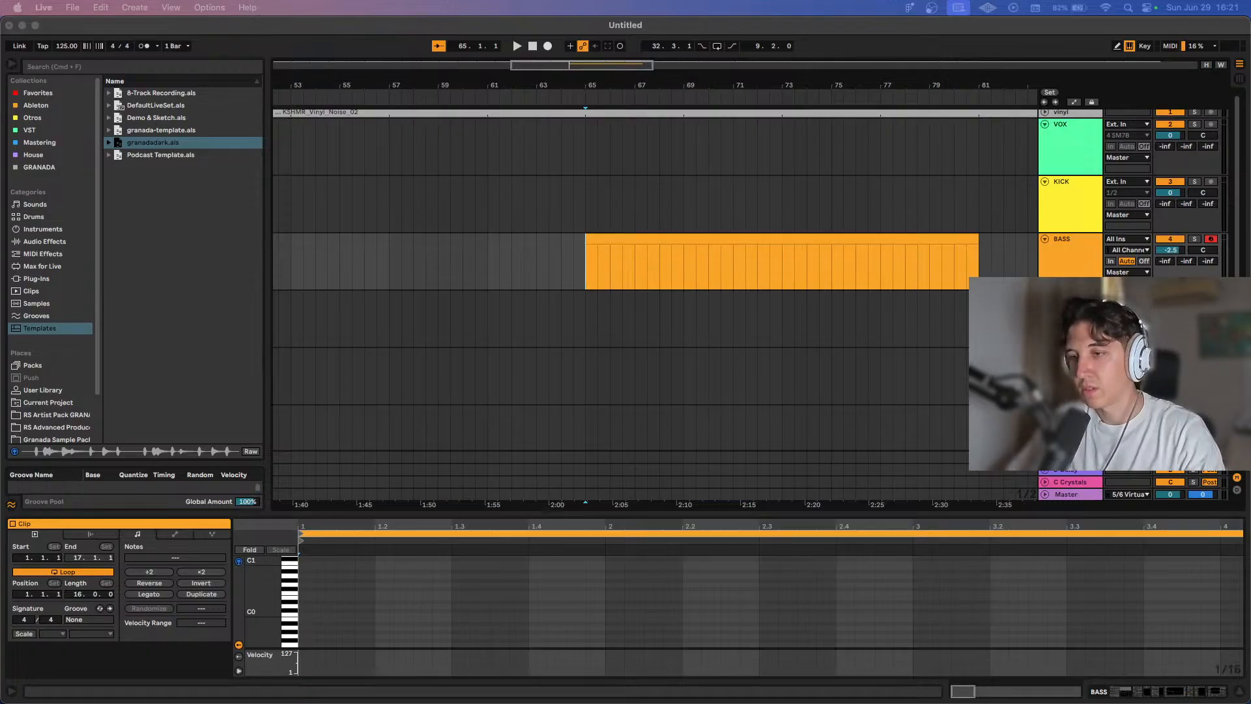
scroll(656, 254, "up", 3)
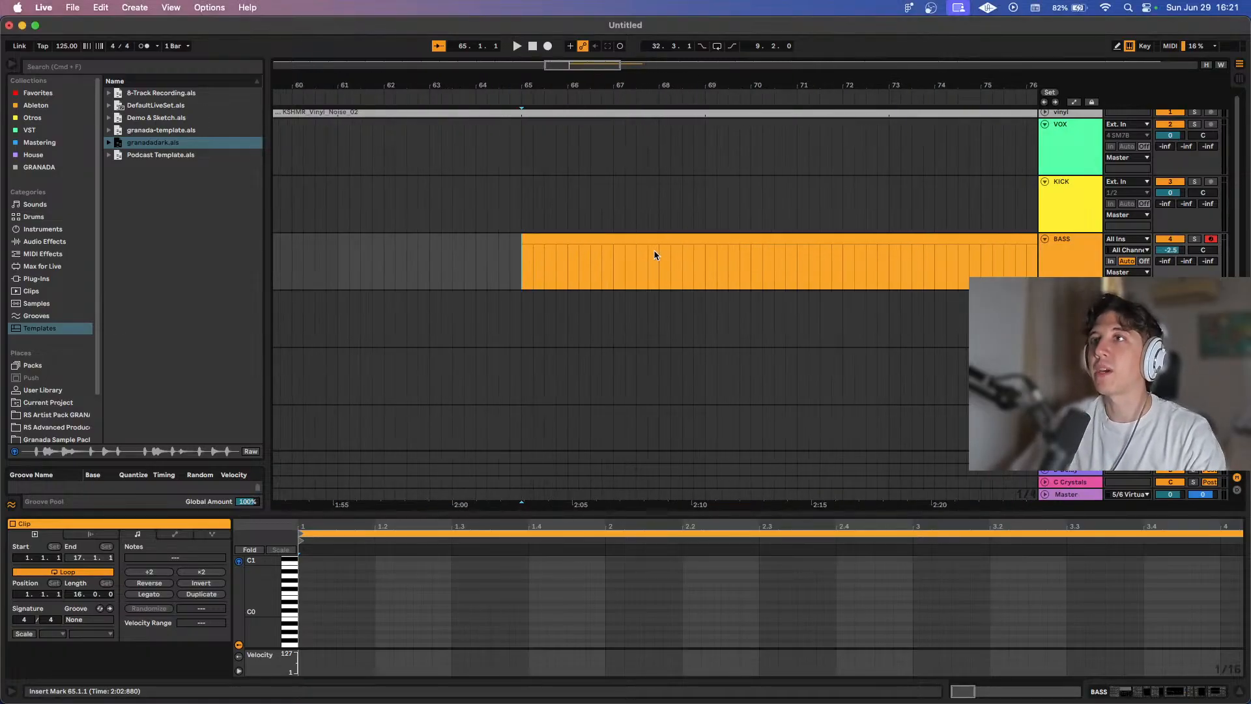
Add a sixteenth E0 note at the start of the BASS clip and browse Operator's Bass presets in the instrument library.
double_click(308, 595)
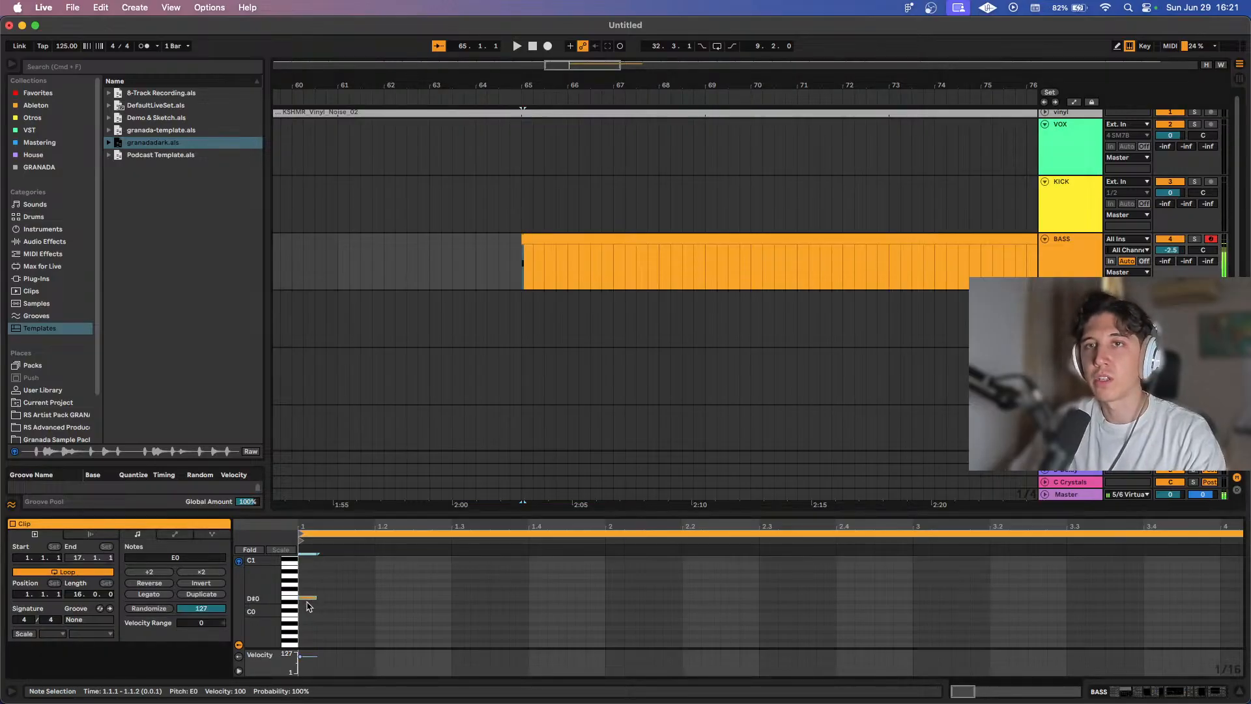
key("shift+Tab")
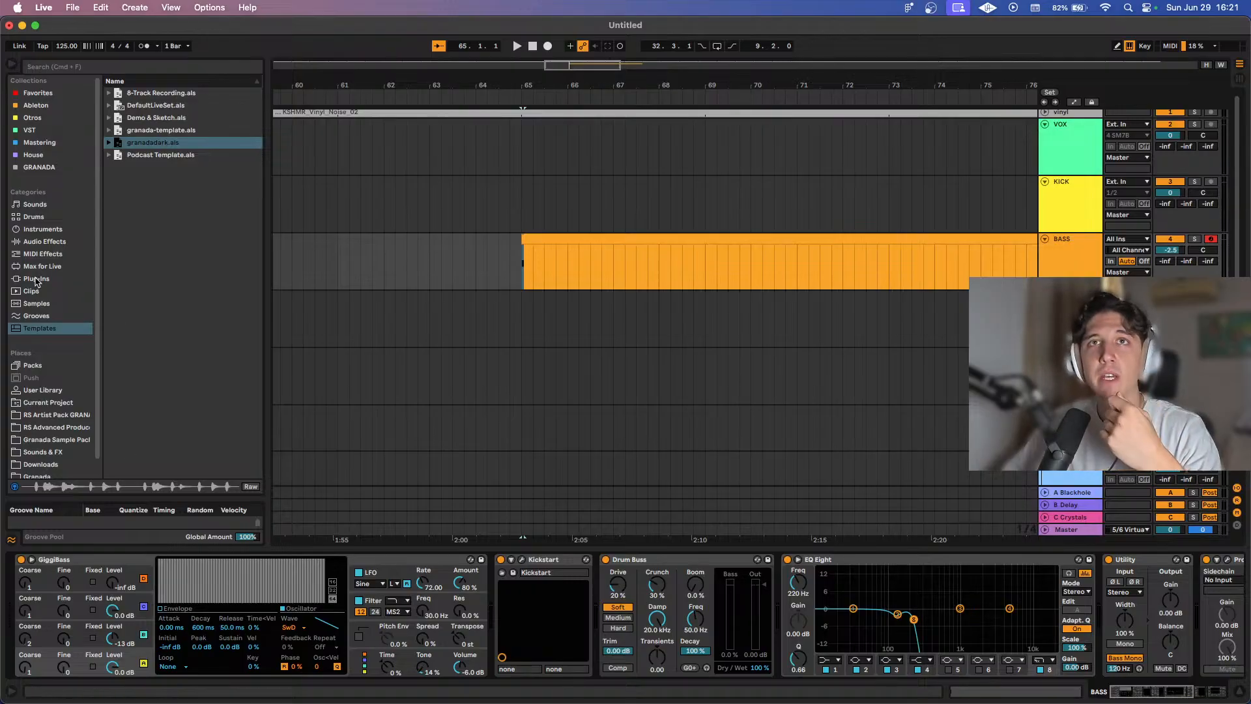
left_click(43, 230)
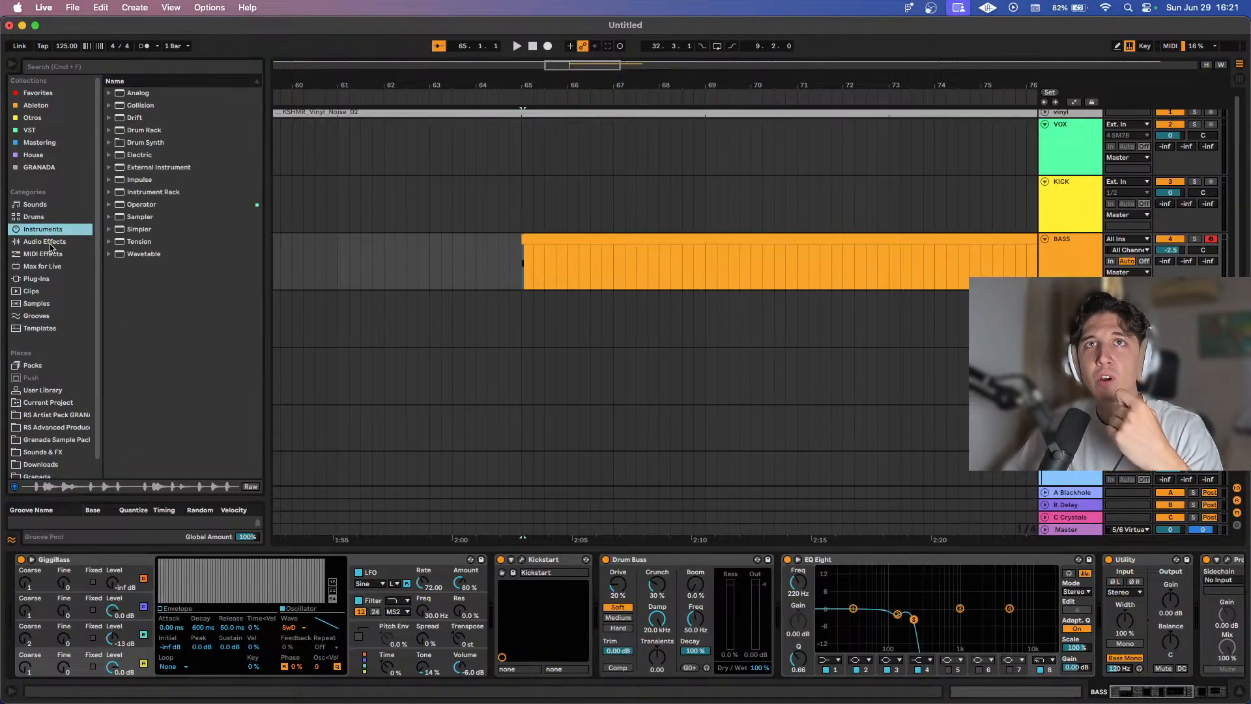
left_click(110, 204)
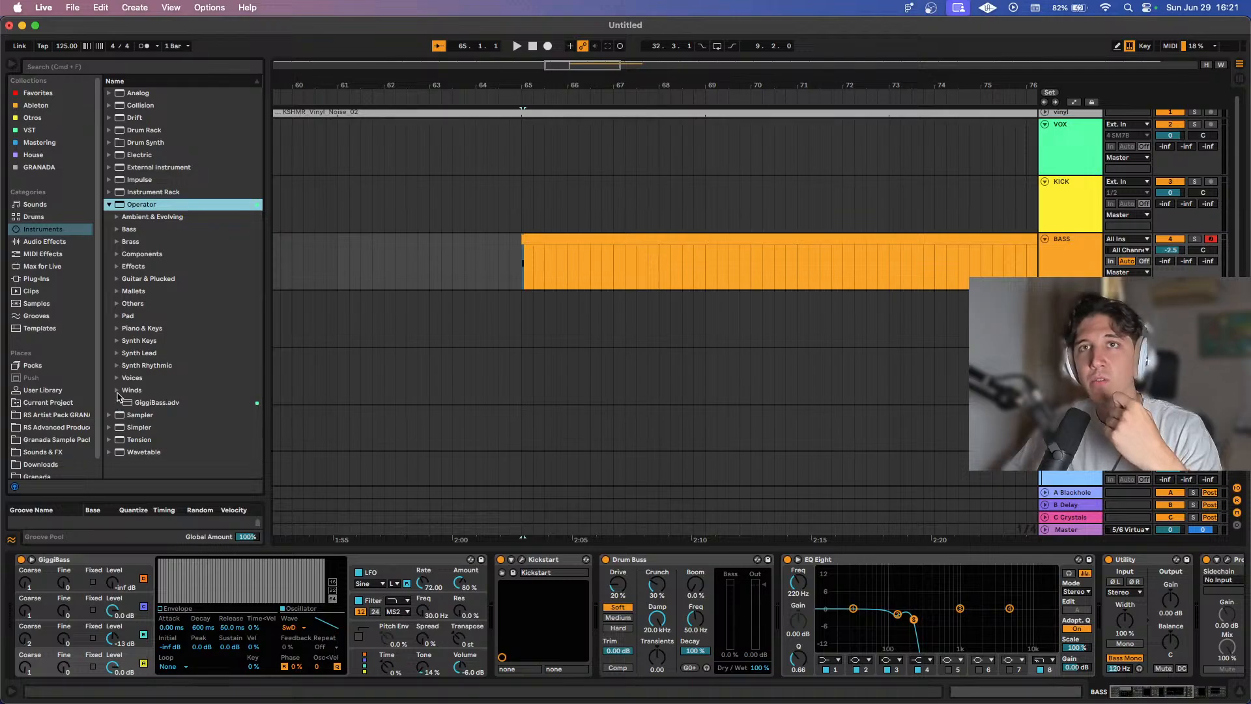
left_click(117, 240)
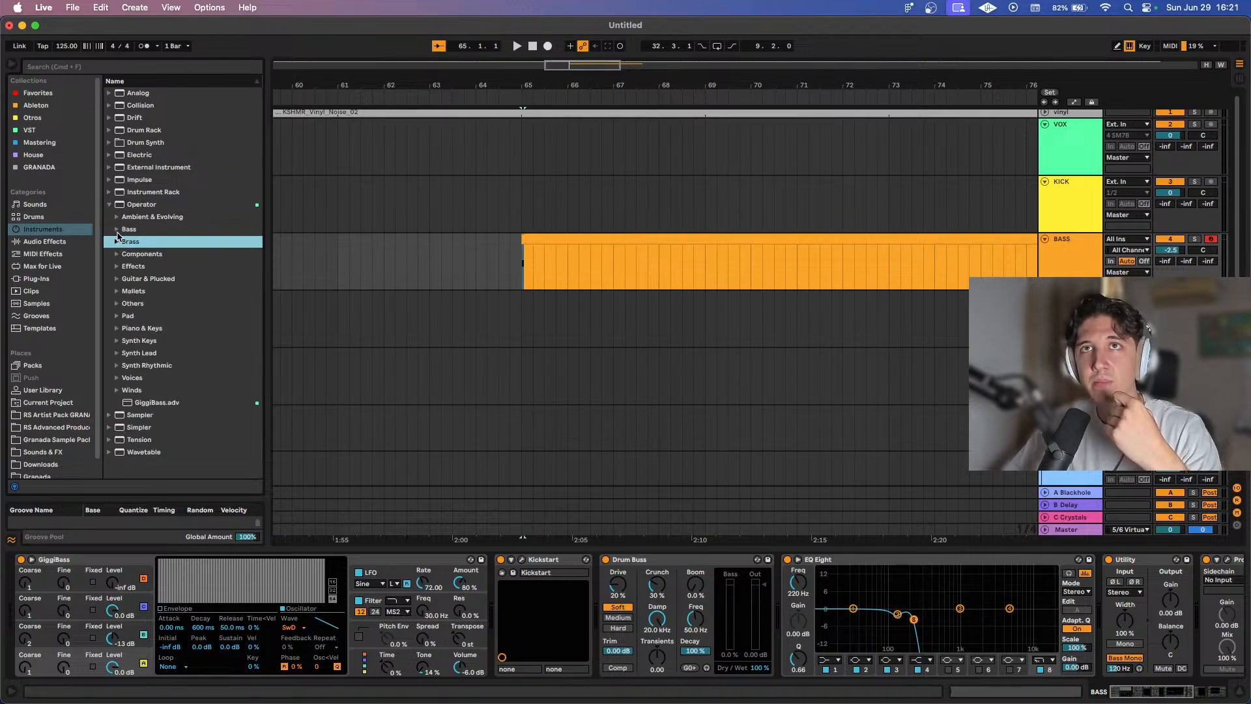
left_click(117, 229)
scroll(171, 313, "down", 5)
scroll(171, 316, "down", 2)
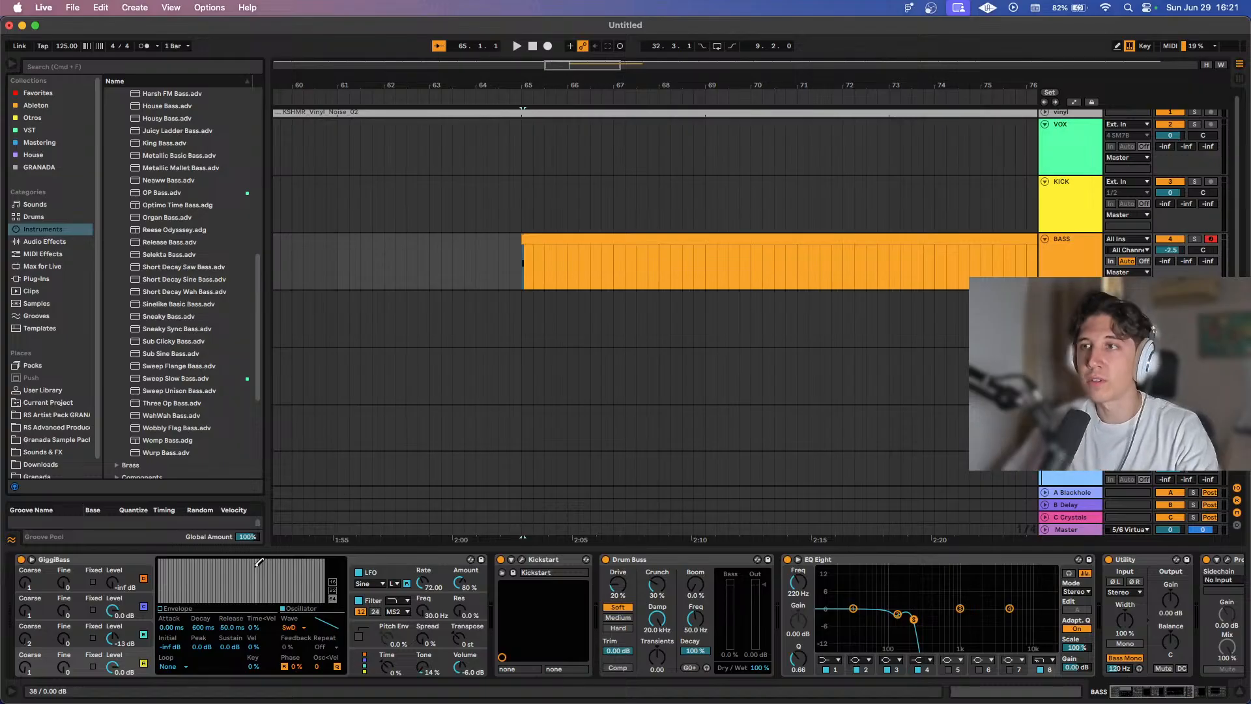
Inspect the BASS track's effect chain, viewing and closing the Kickstart and Pro-C 2 plug-in windows.
left_click(522, 560)
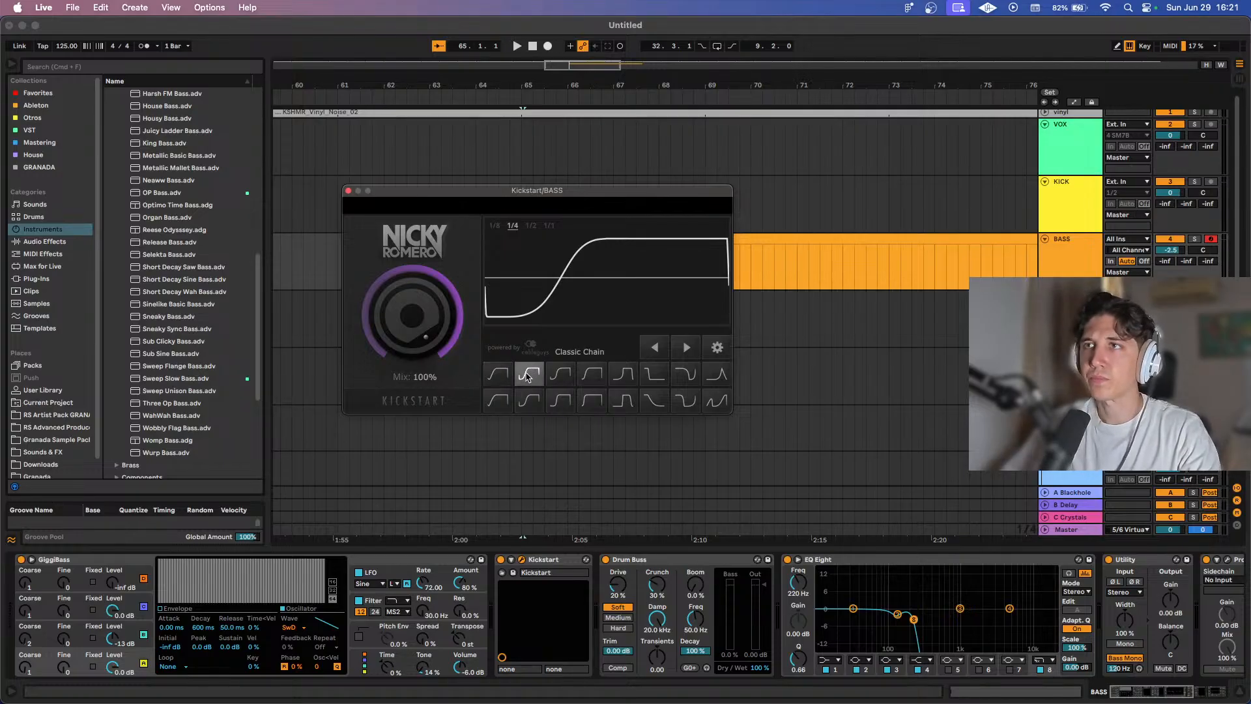
left_click(348, 190)
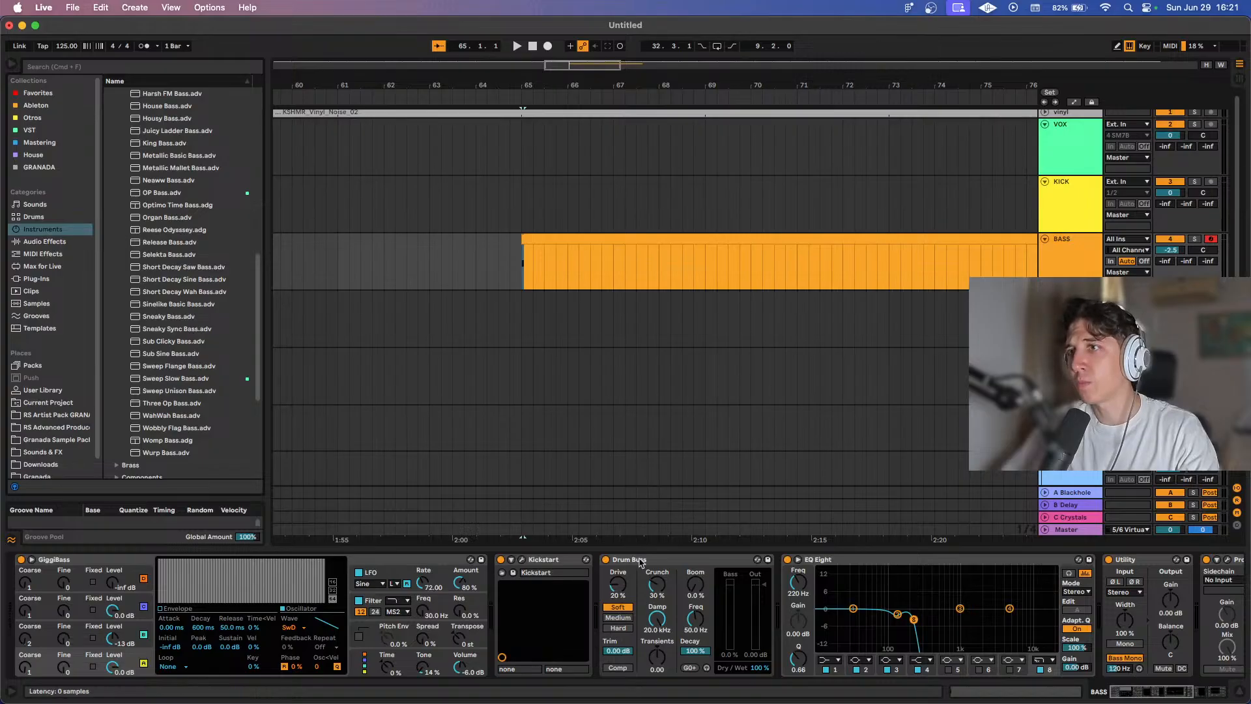
scroll(625, 612, "right", 10)
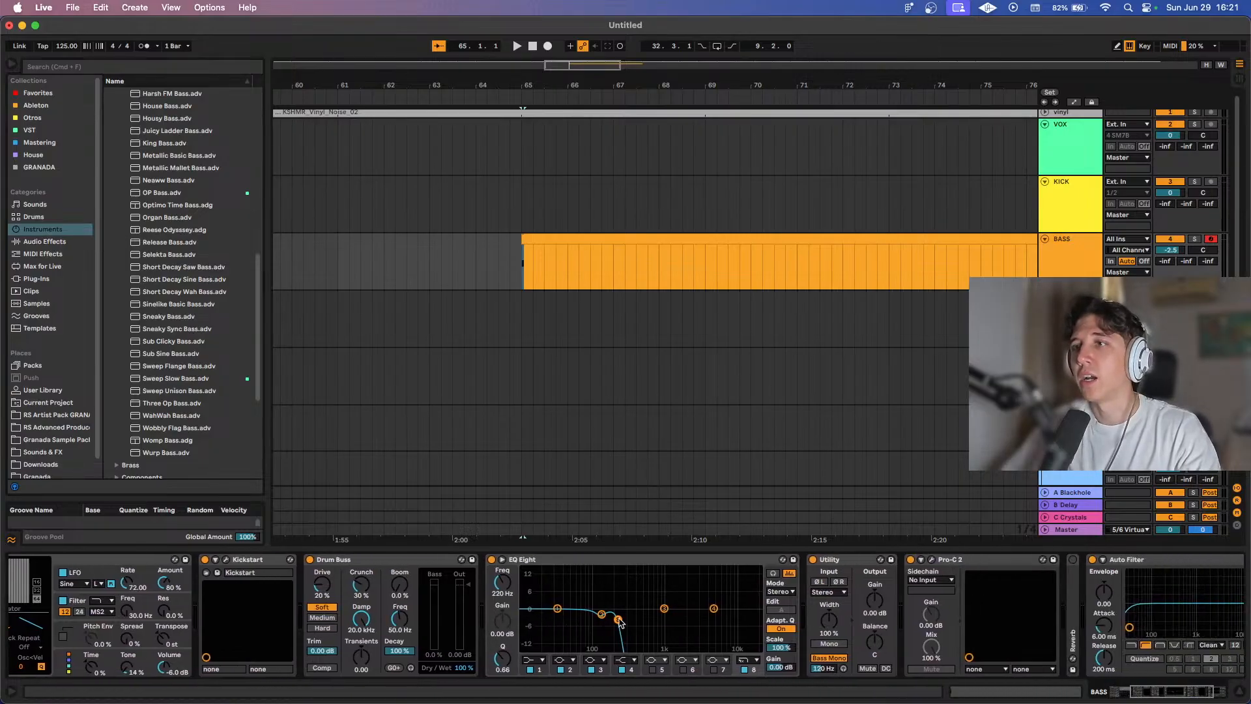
scroll(620, 623, "right", 2)
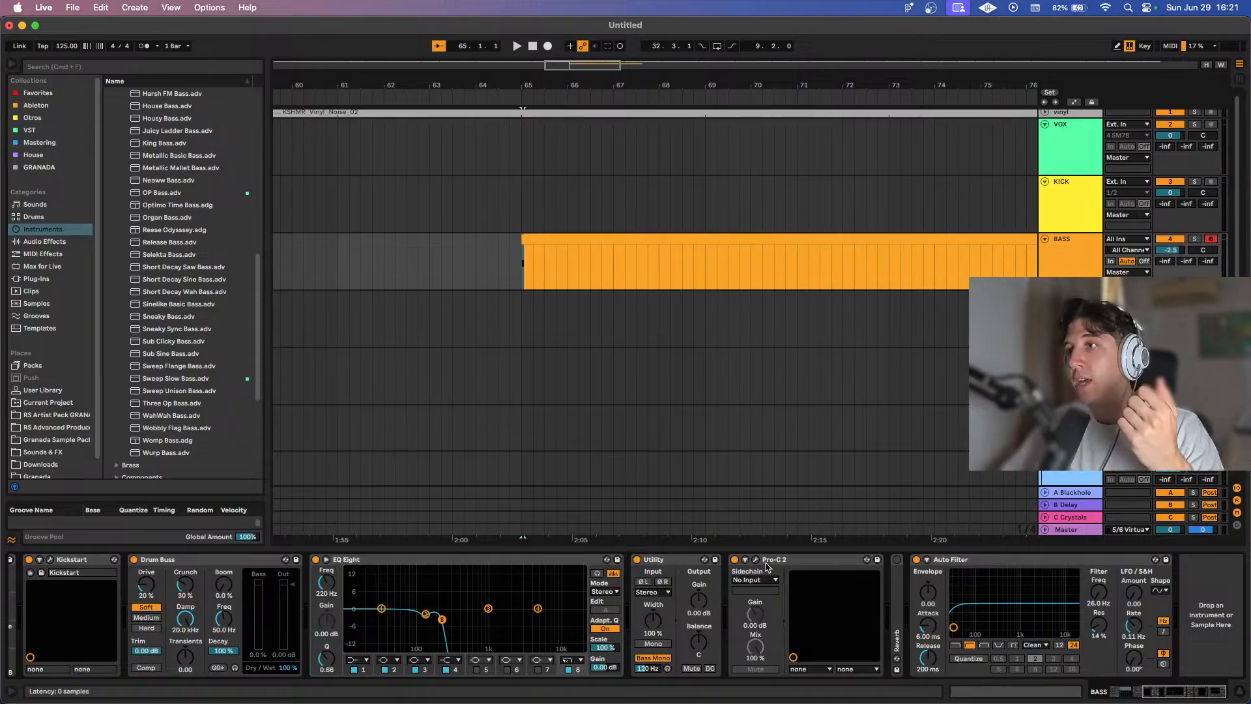
left_click(756, 560)
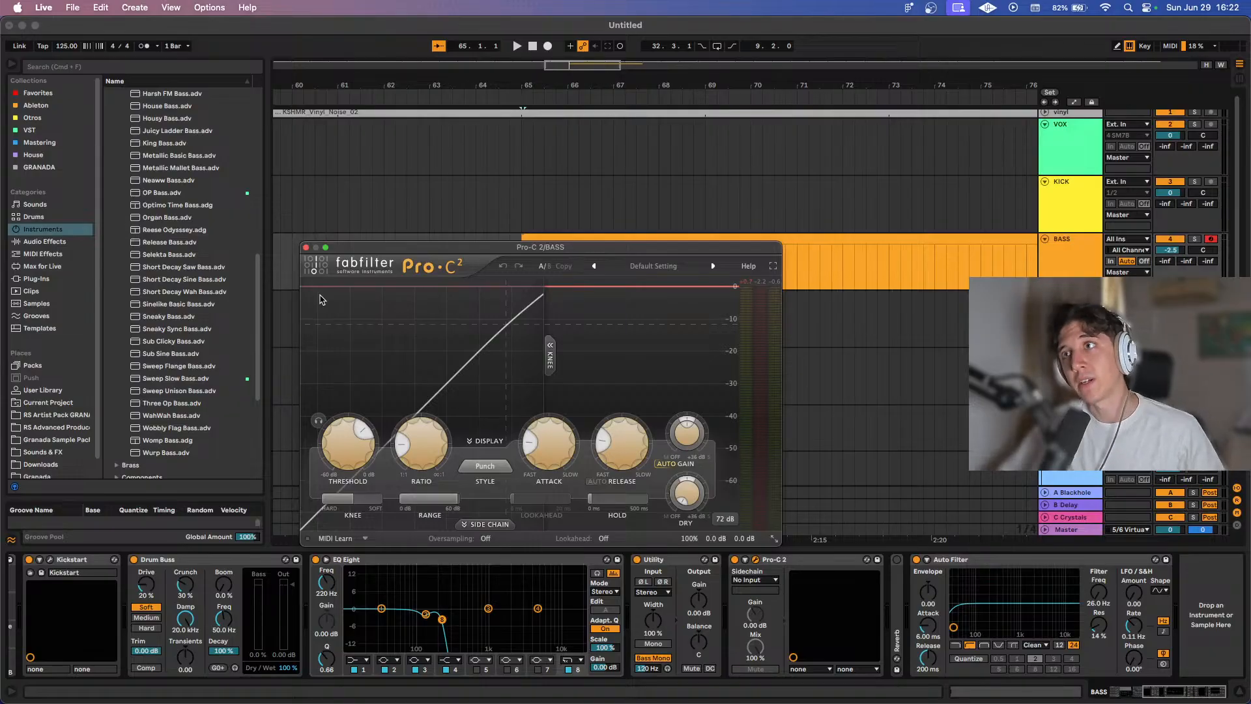
left_click(305, 247)
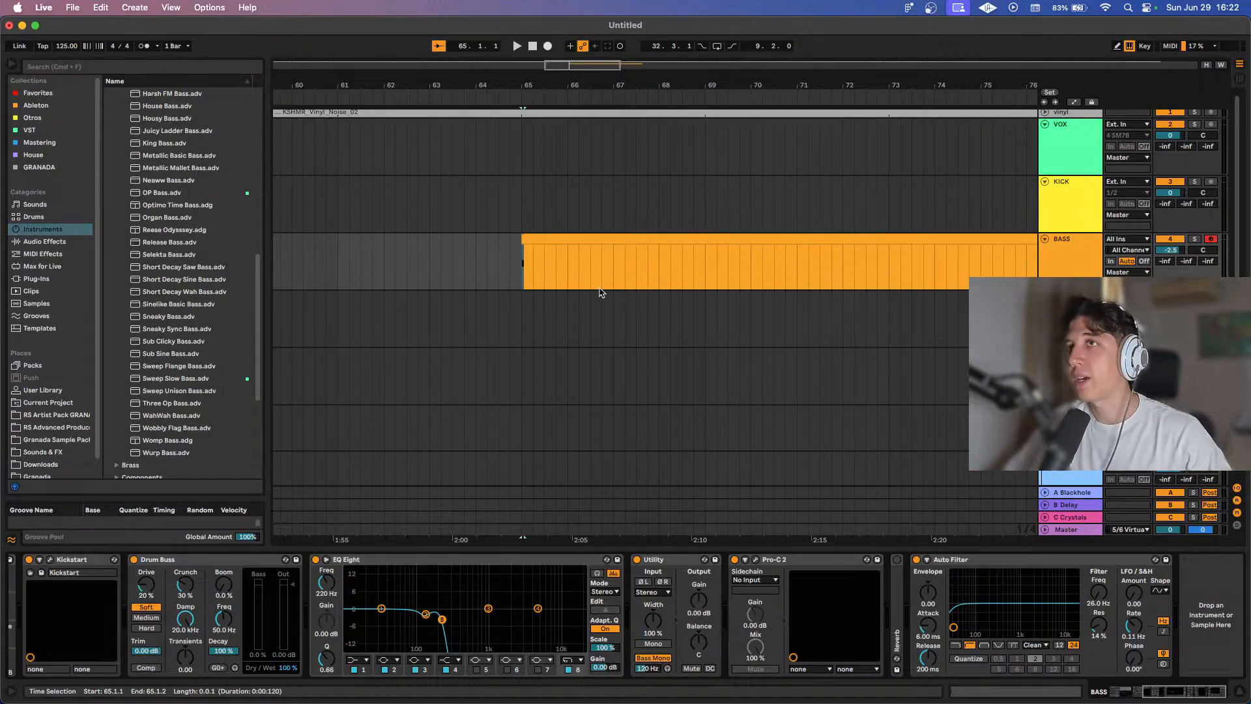
Reopen the BASS clip for note editing and delete its single E0 note.
scroll(586, 292, "right", 3)
scroll(463, 290, "up", 5)
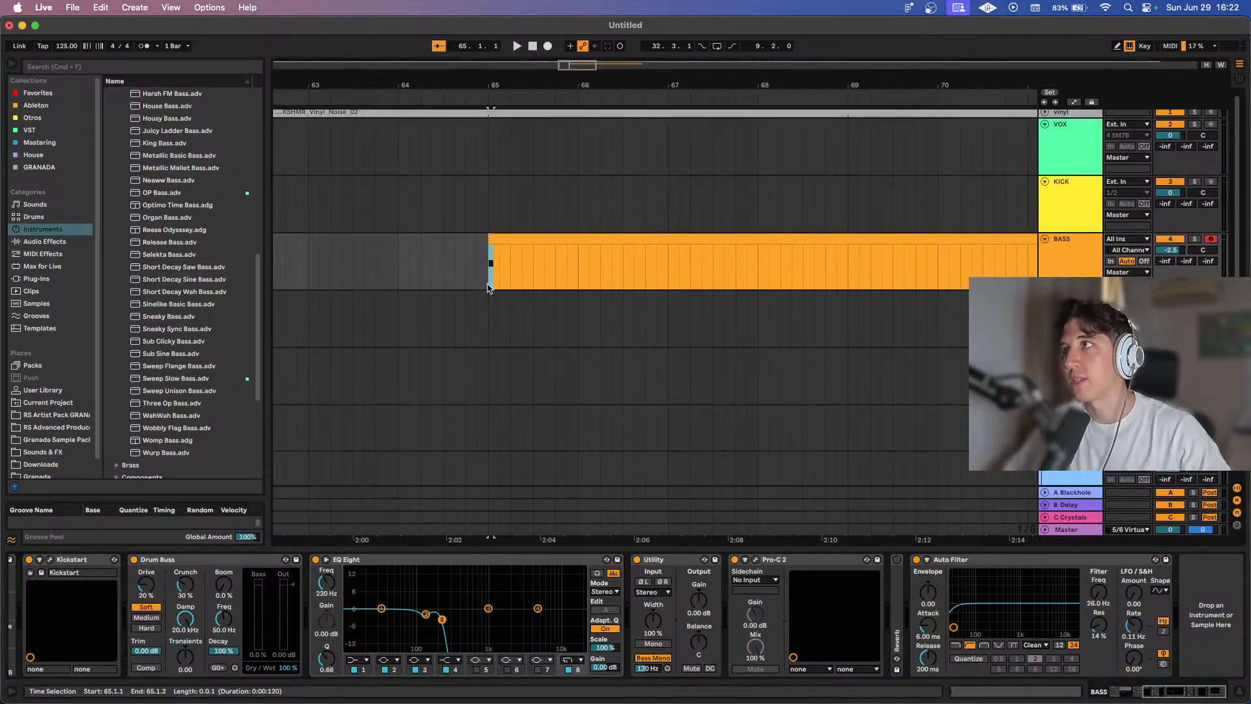
scroll(488, 289, "up", 2)
double_click(527, 248)
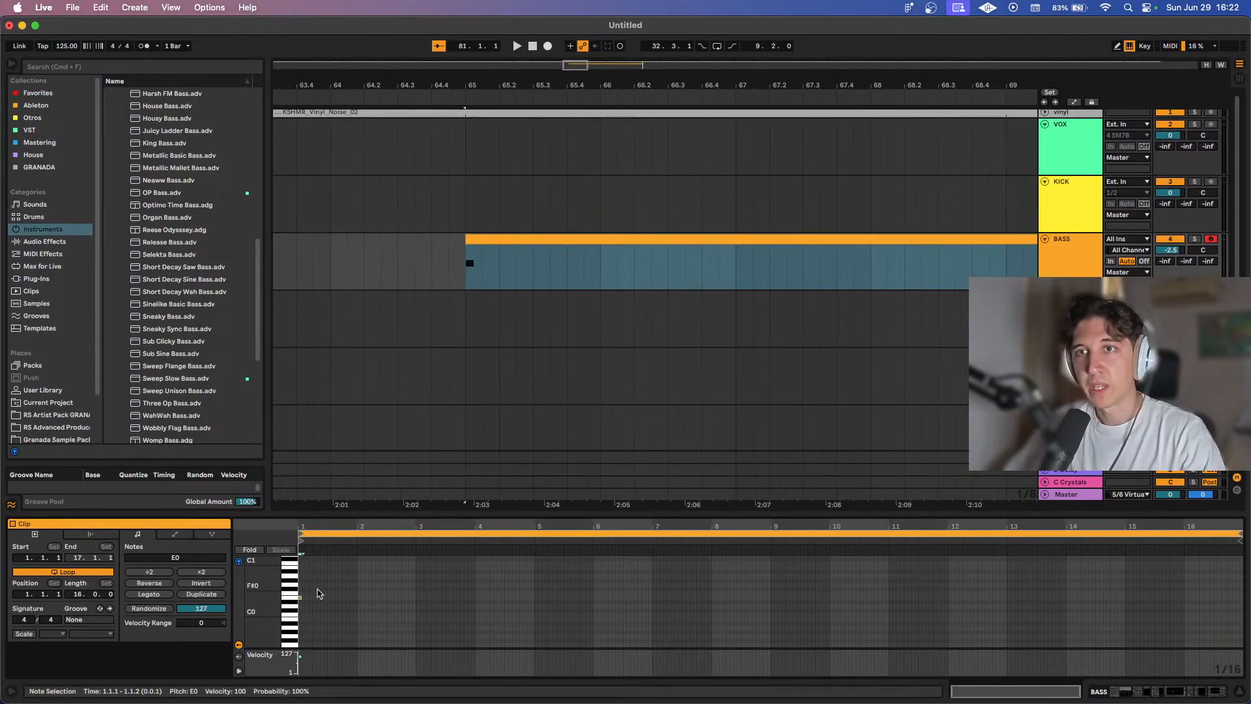
left_click_drag(333, 588, 268, 613)
key("Delete")
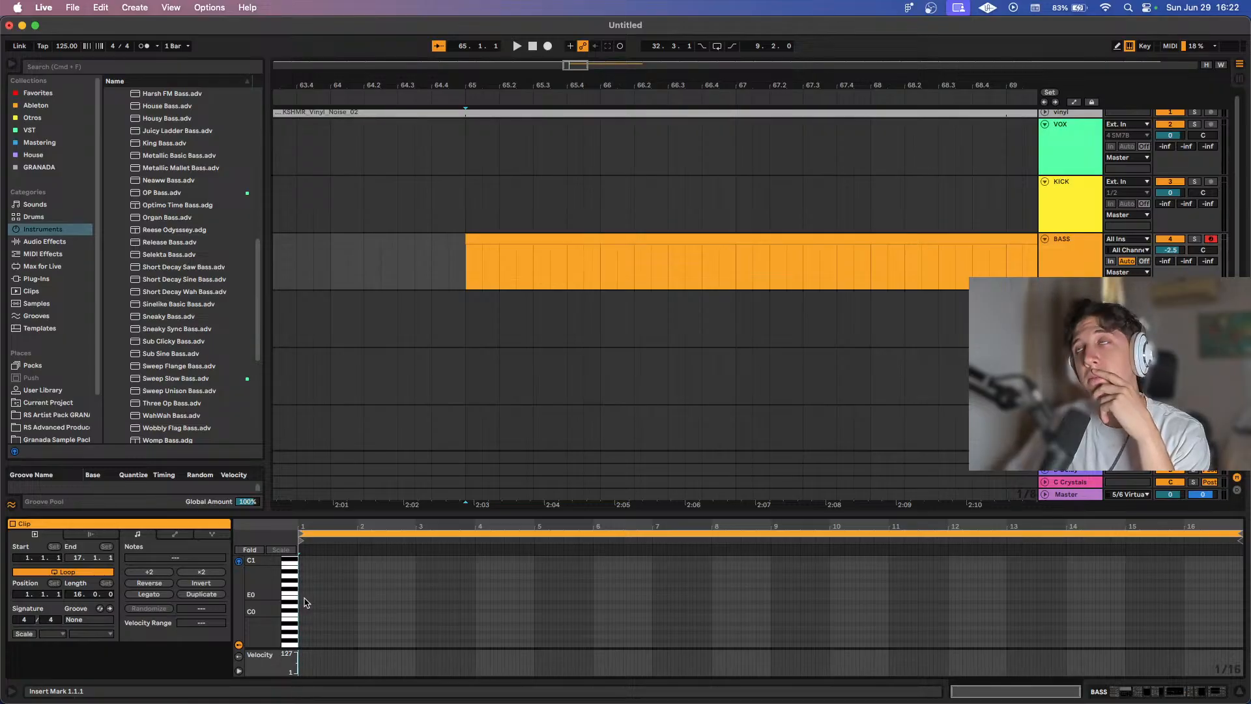
Add a sixteenth G0 note at the start of the BASS clip with an E0 sixteenth right after it, and audition them.
double_click(301, 588)
scroll(300, 596, "up", 5)
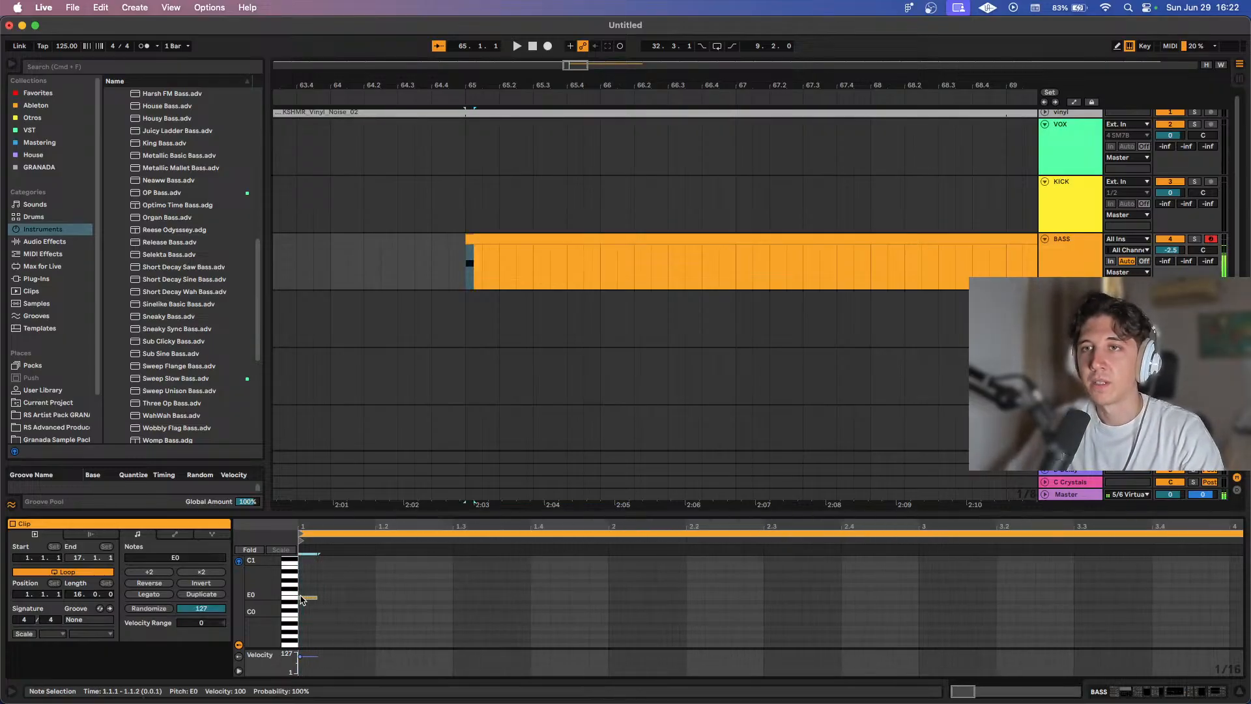
key("Up")
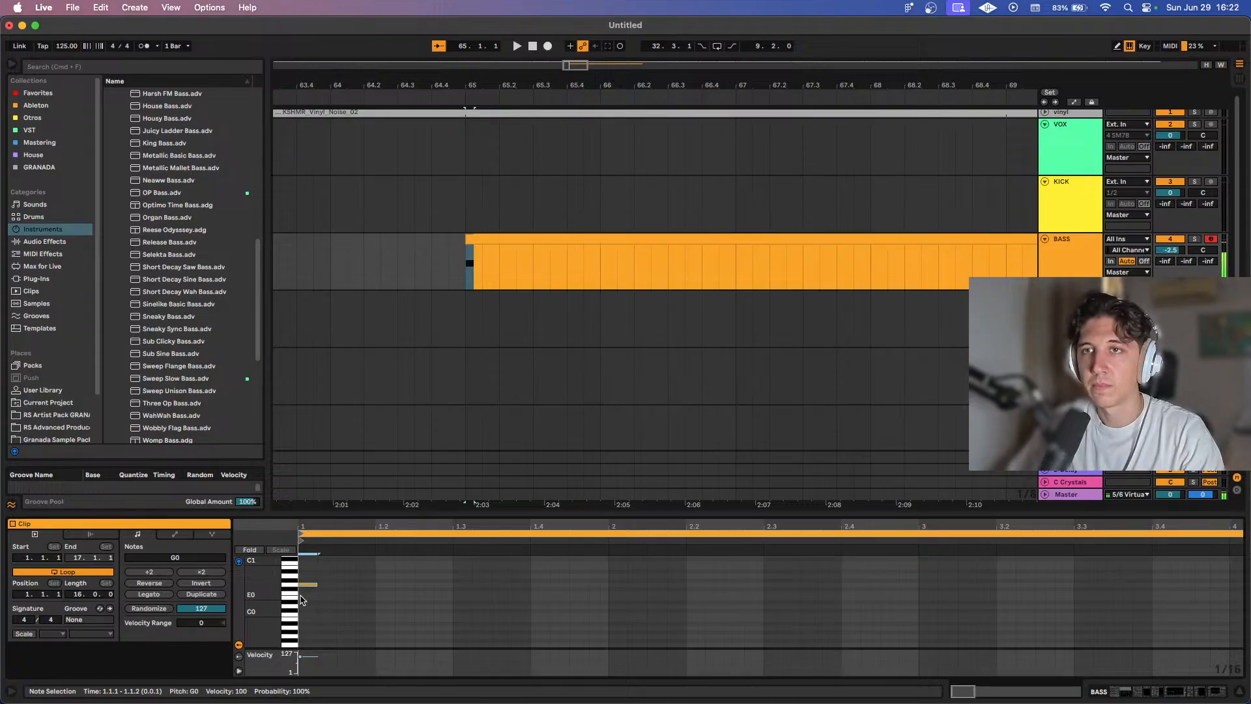
left_click_drag(314, 585, 334, 599)
key("space")
key("space")
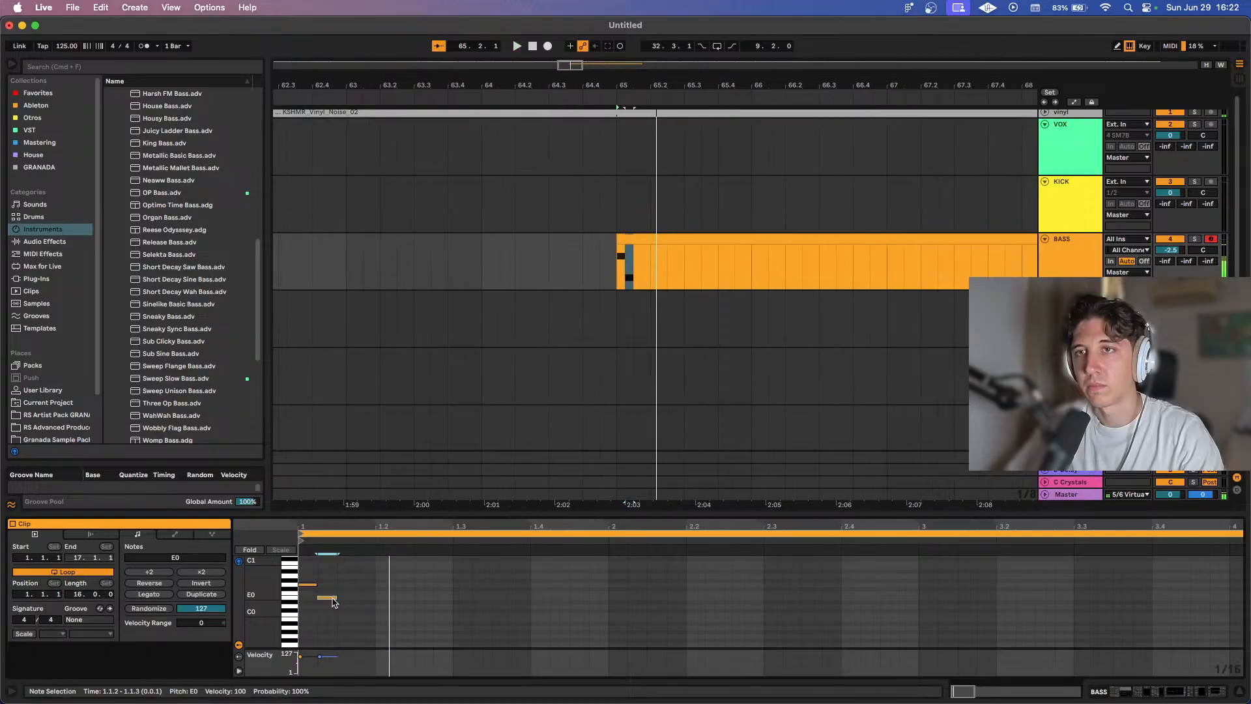
Move the E0 note three sixteenths later to 1.2 and play back the pattern.
key("space")
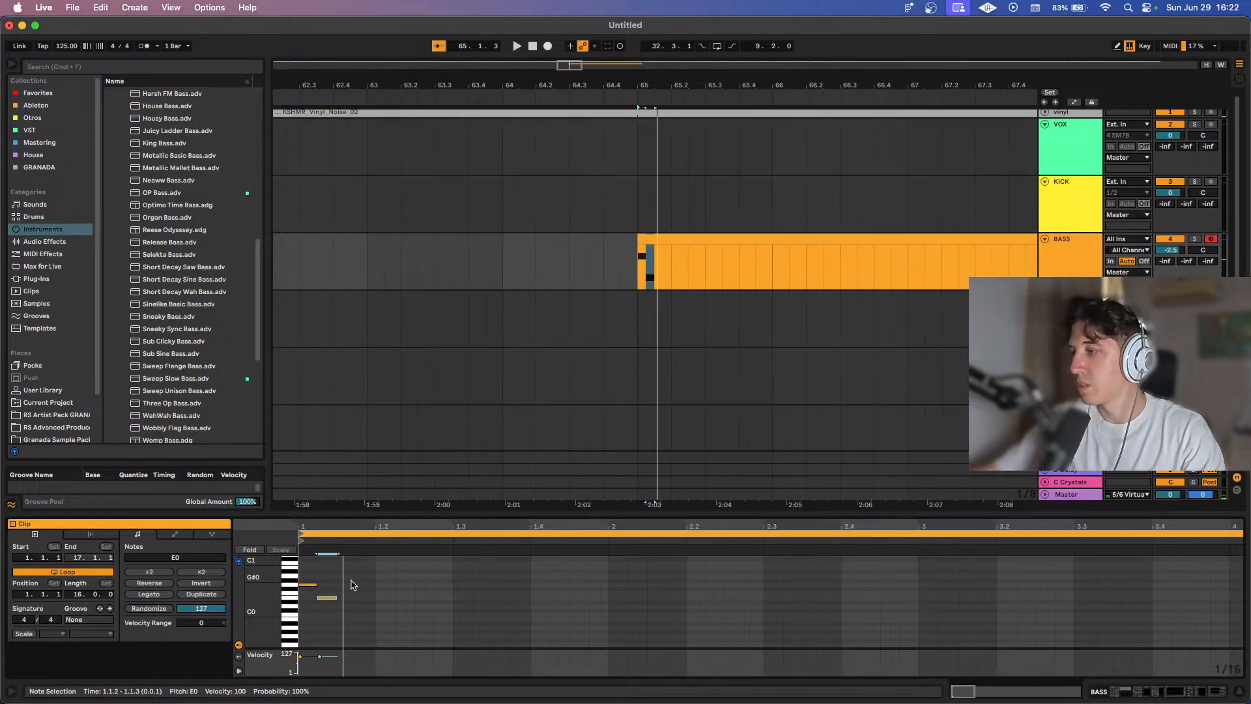
key("space")
key("space")
key("Right")
key("Right")
key("Right")
key("space")
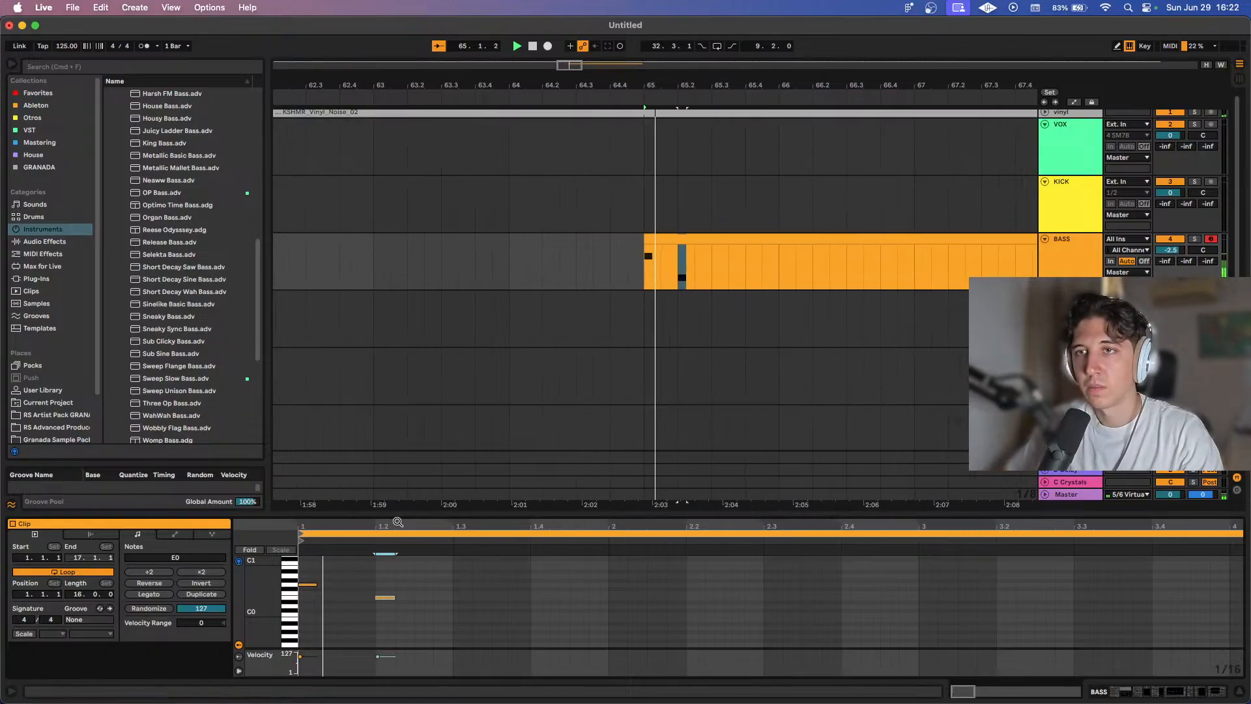
key("space")
Try extra G0 sixteenth notes at 1.1.2 and 1.1.3, audition them, and delete both.
double_click(325, 585)
key("space")
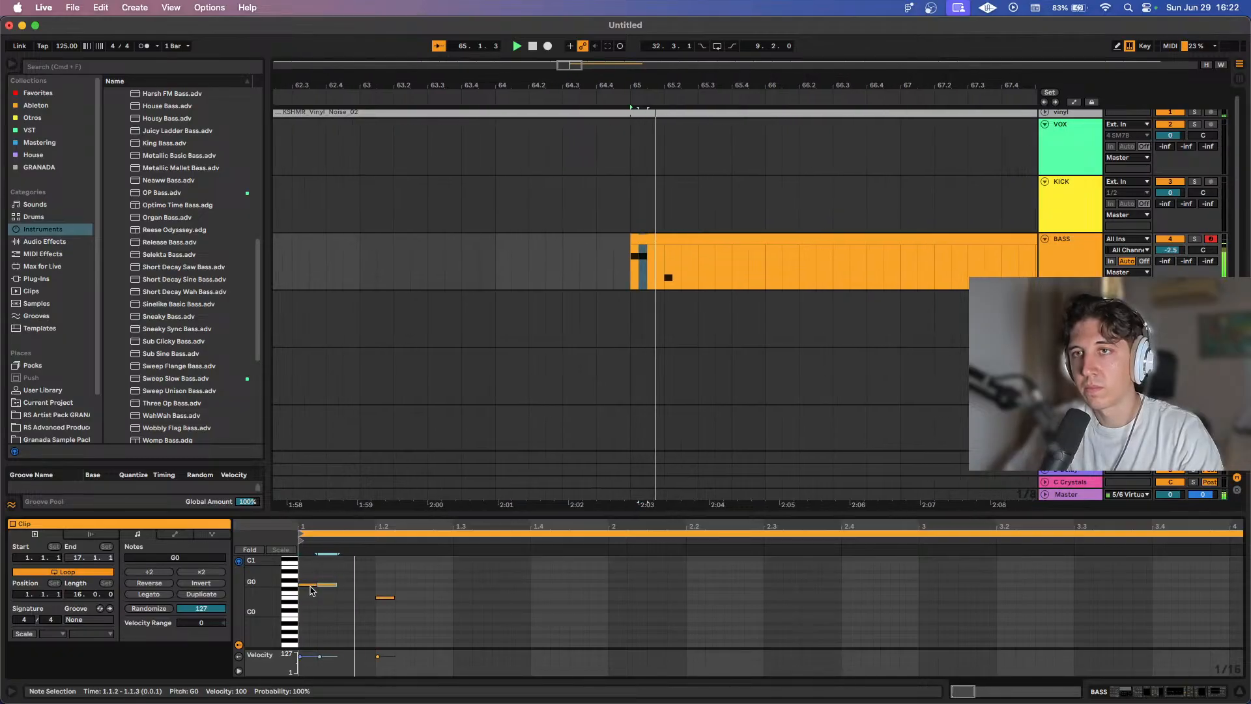
double_click(338, 585)
key("space")
key("space")
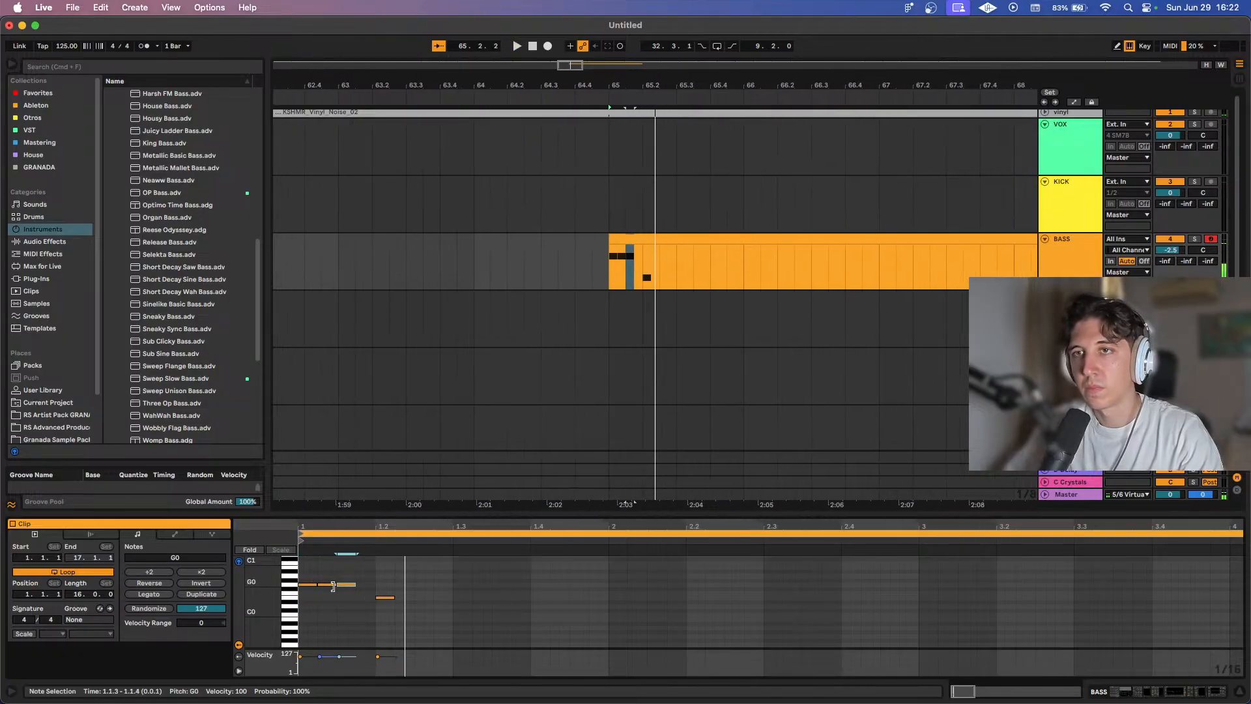
key("Delete")
left_click(331, 585)
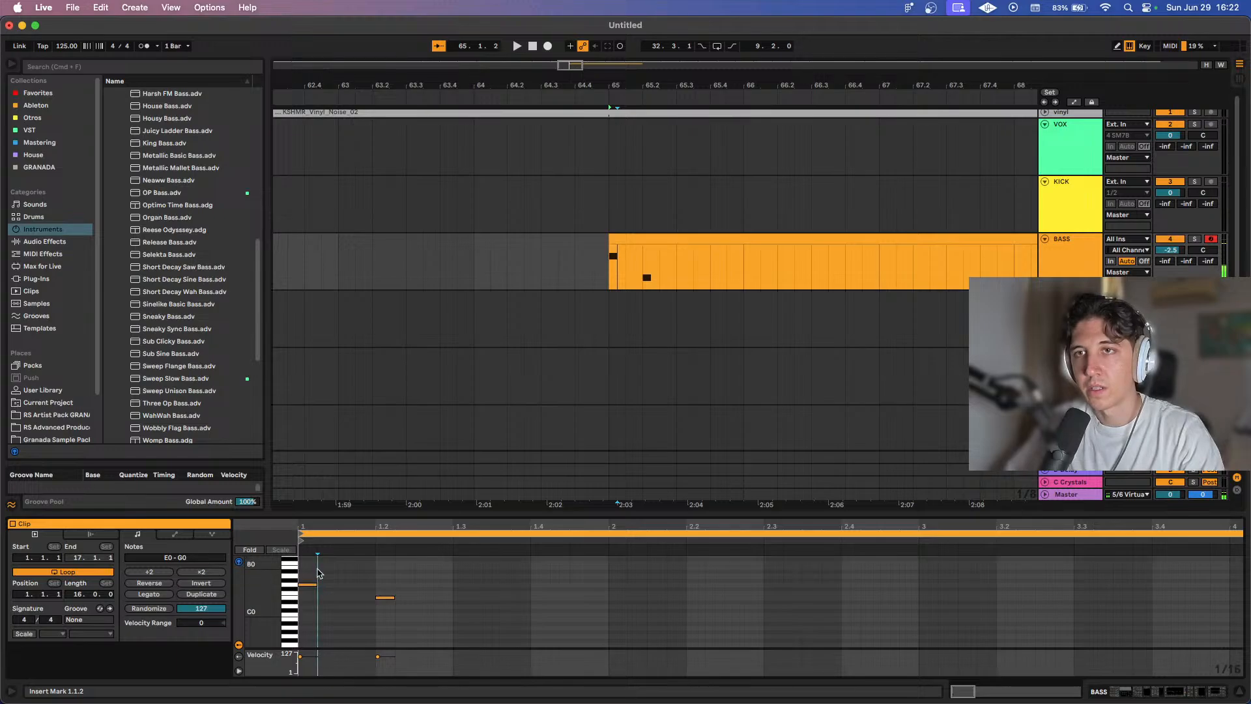
Lengthen the opening G0 note to two sixteenths and place the E0 note directly after it with the same length.
key("space")
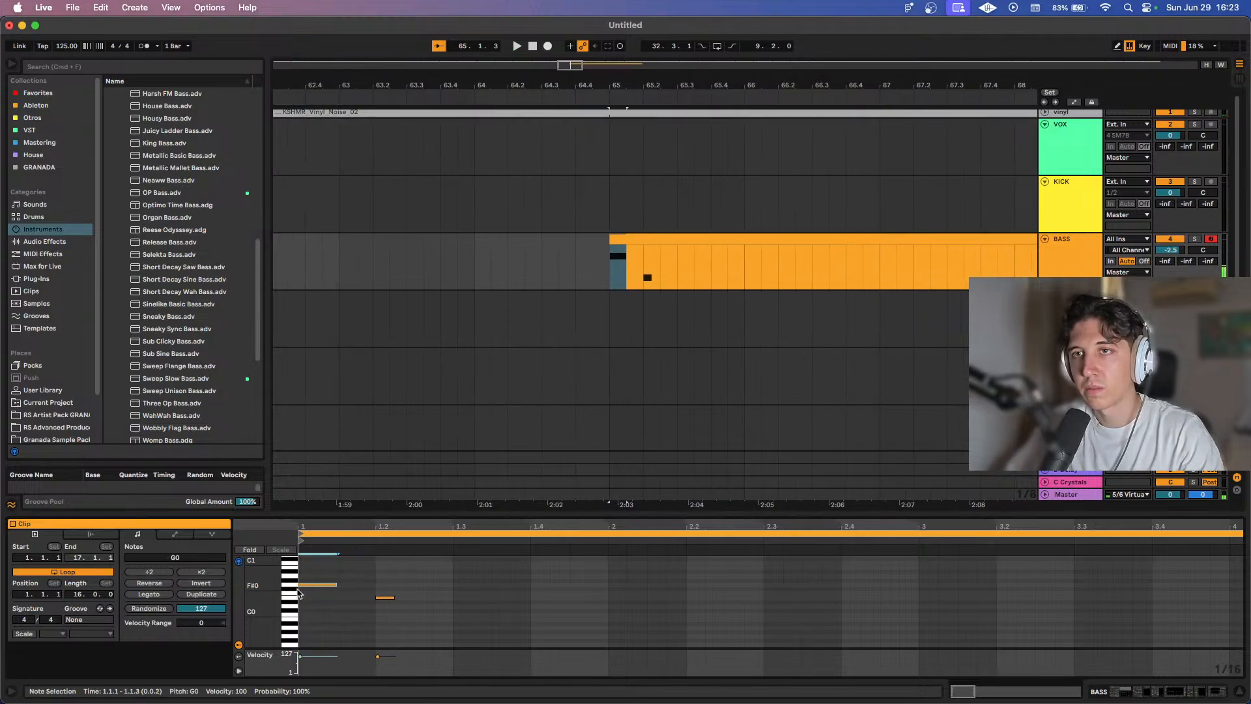
key("space")
mouse_move(391, 597)
left_mouse_down()
mouse_move(352, 596)
mouse_move(376, 595)
left_mouse_up()
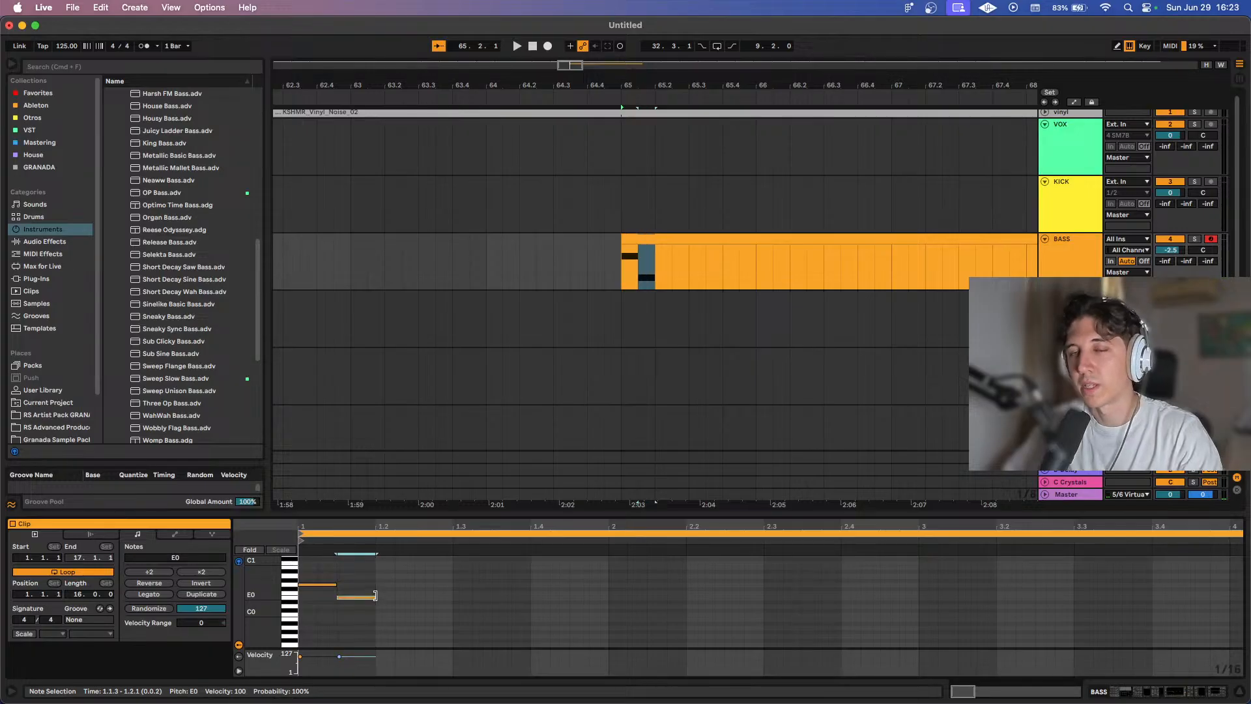
Duplicate the E0 eighth note until it fills the first bar, checking playback and deleting the copy that spills into bar 2.
key("super+d")
key("super+d")
key("super+d")
key("super+d")
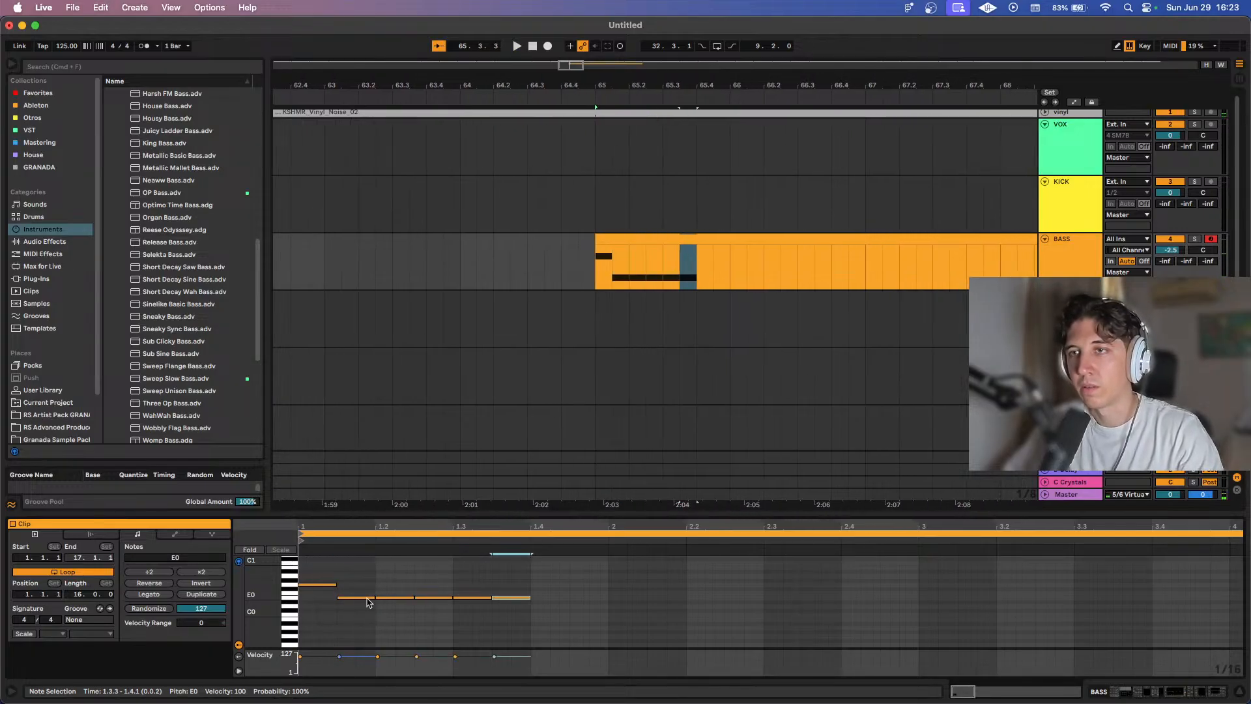
key("space")
key("super+d")
key("super+d")
key("super+d")
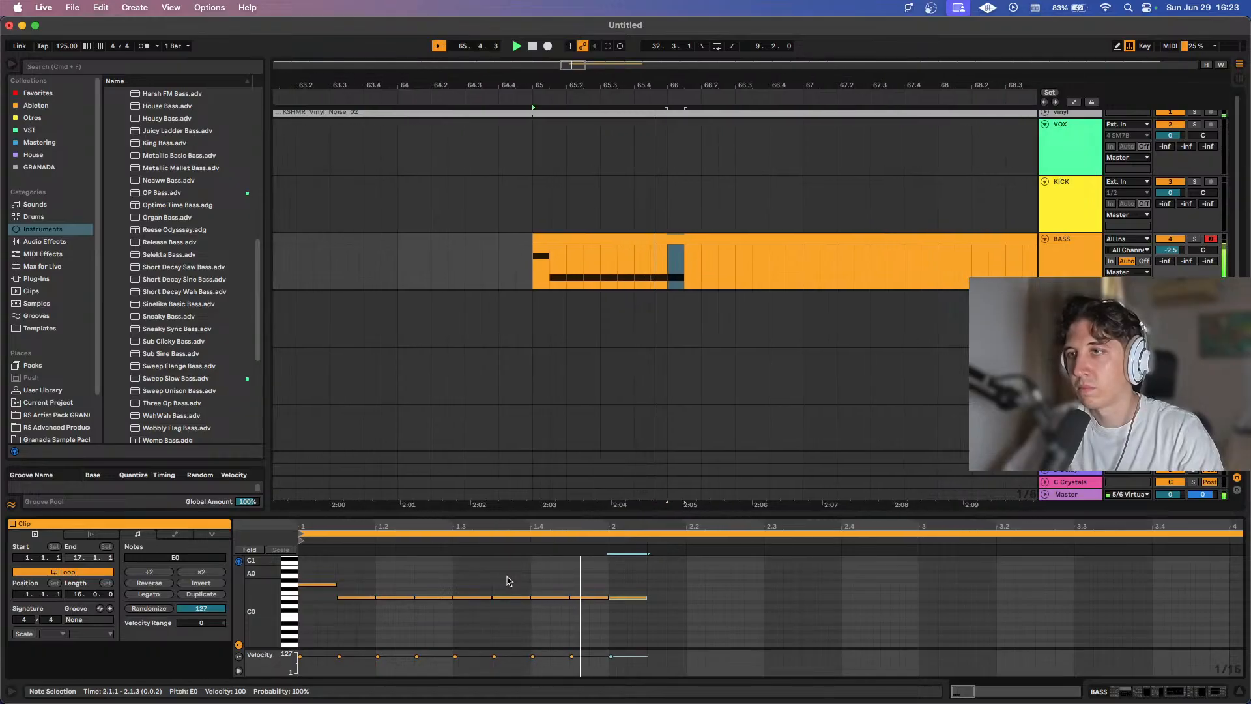
key("BackSpace")
key("space")
Duplicate the whole one-bar pattern until it covers four bars and play it back.
key("super+a")
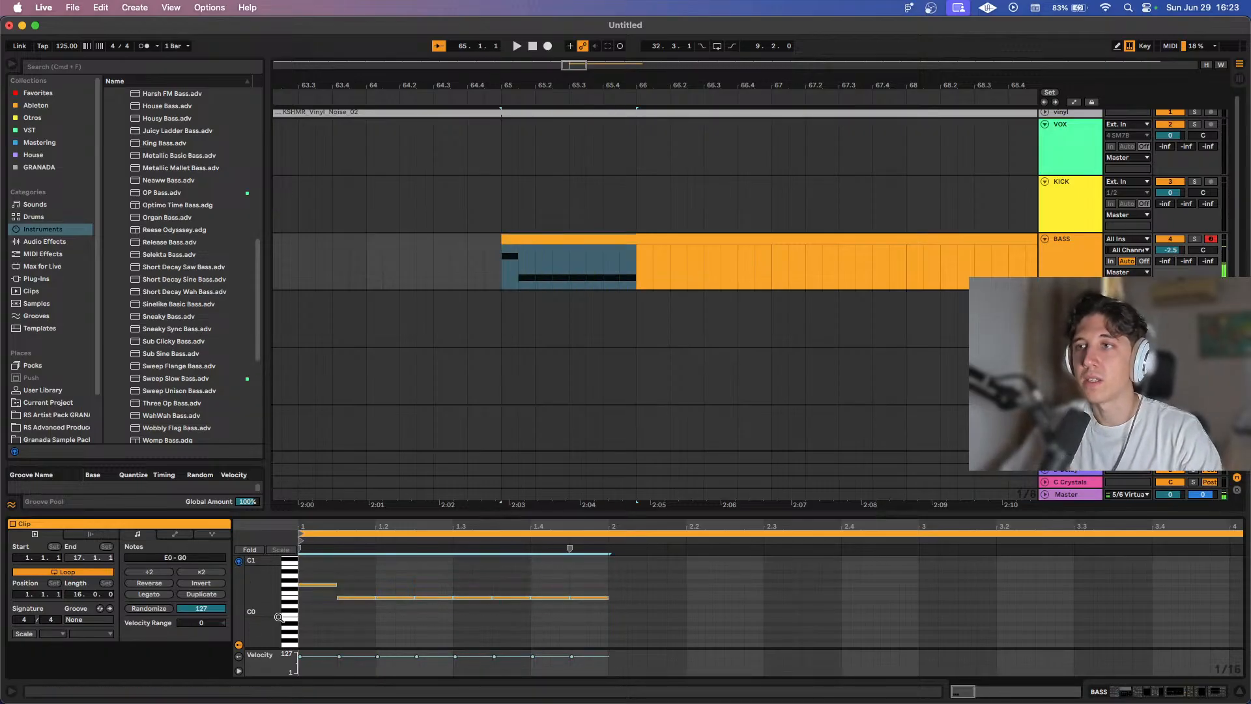
key("super+d")
key("space")
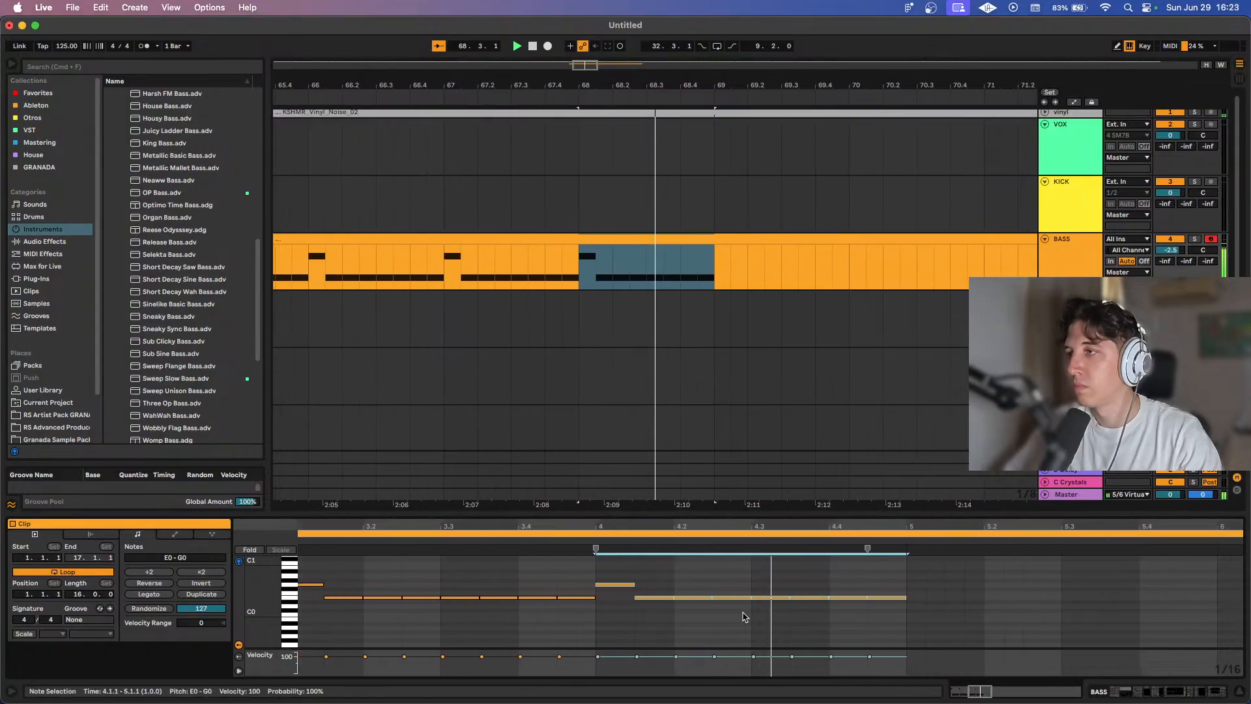
key("space")
Transpose the E0 note at 4.3.3 up four semitones to G#0.
left_click(776, 622)
left_click(793, 599)
key("Up")
key("Up")
key("Up")
key("Up")
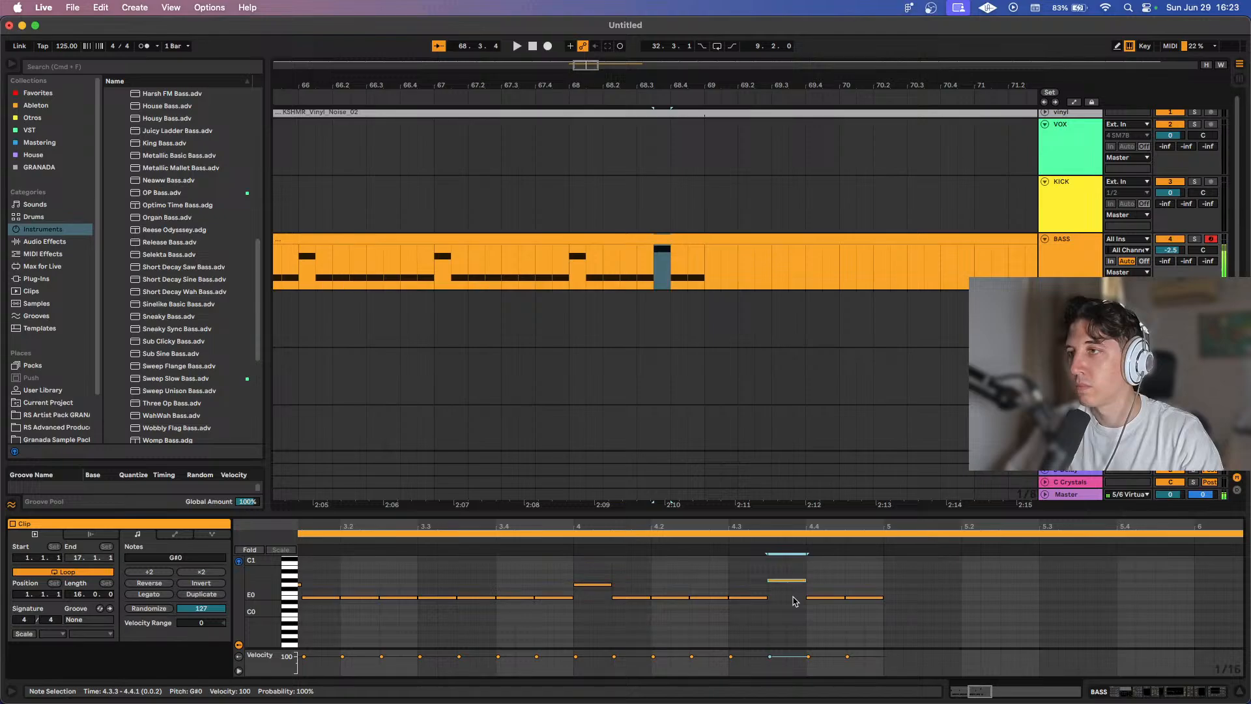
Bring the last three eighth notes of bar 4 to G0 and play back the ending.
left_click_drag(799, 606, 768, 603)
key("Up")
key("Up")
key("Up")
key("Up")
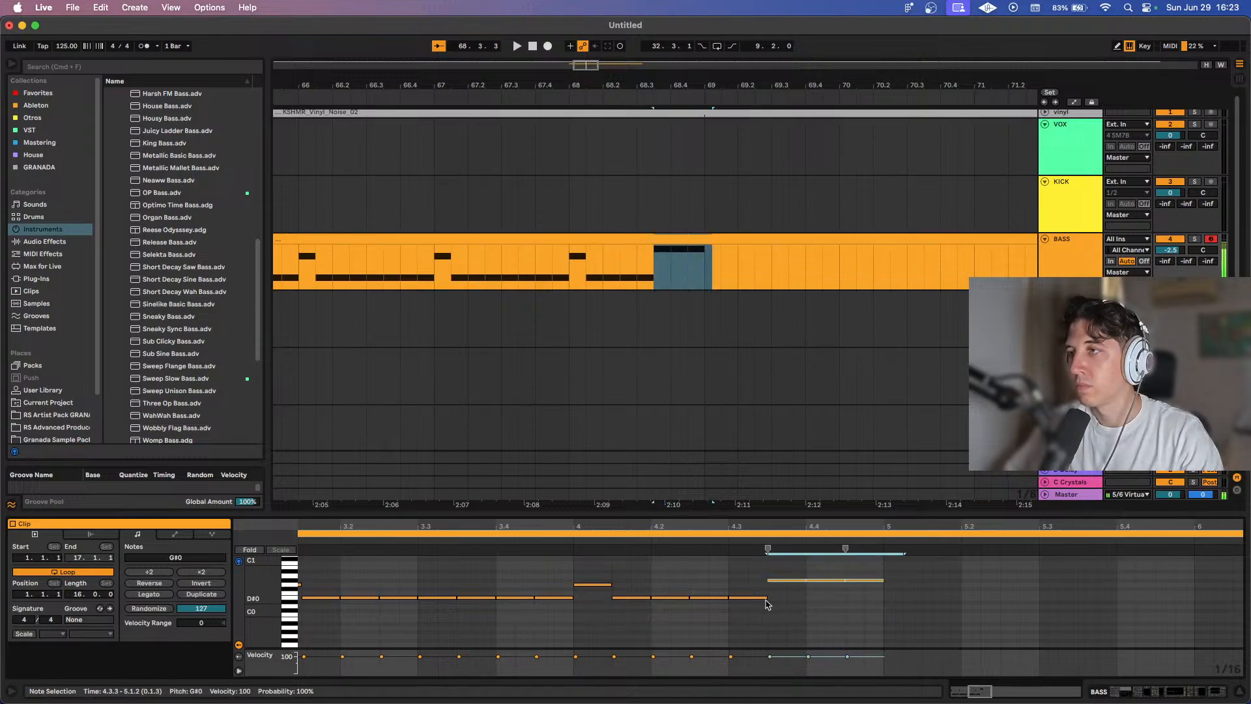
key("Down")
key("space")
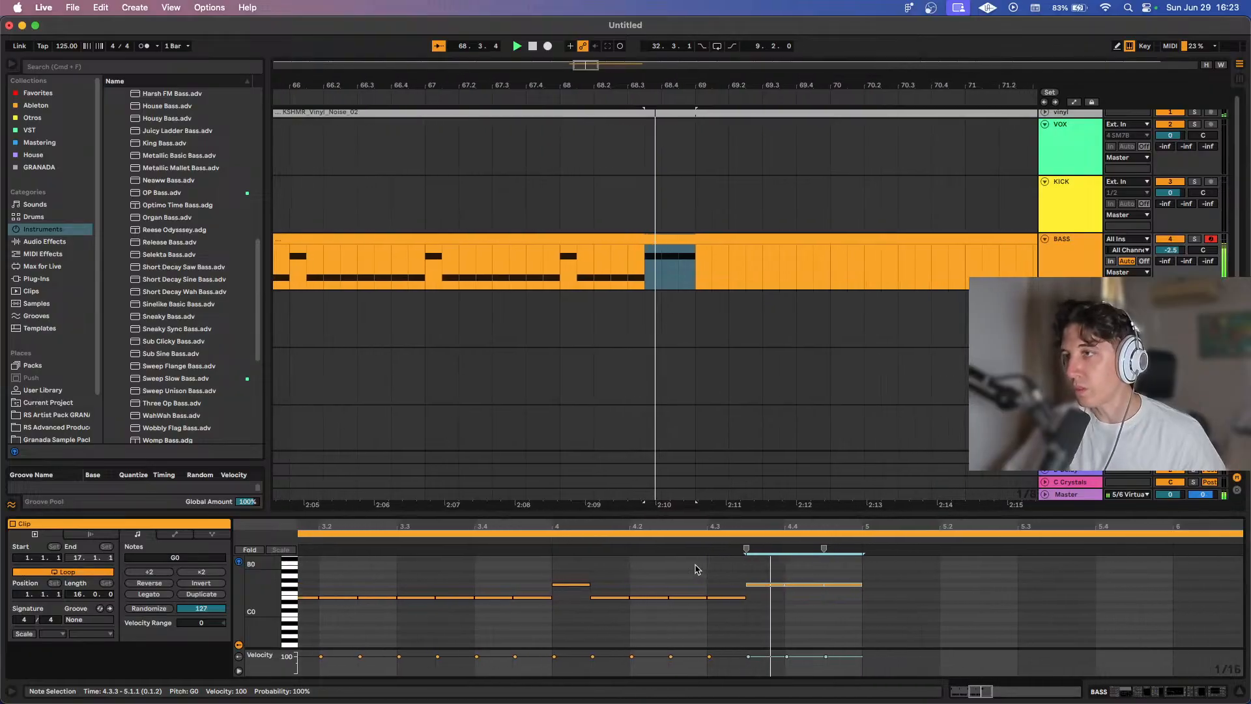
Split the BASS clip at bar 69, delete the empty part after it, and select the remaining four-bar clip.
scroll(516, 256, "down", 5)
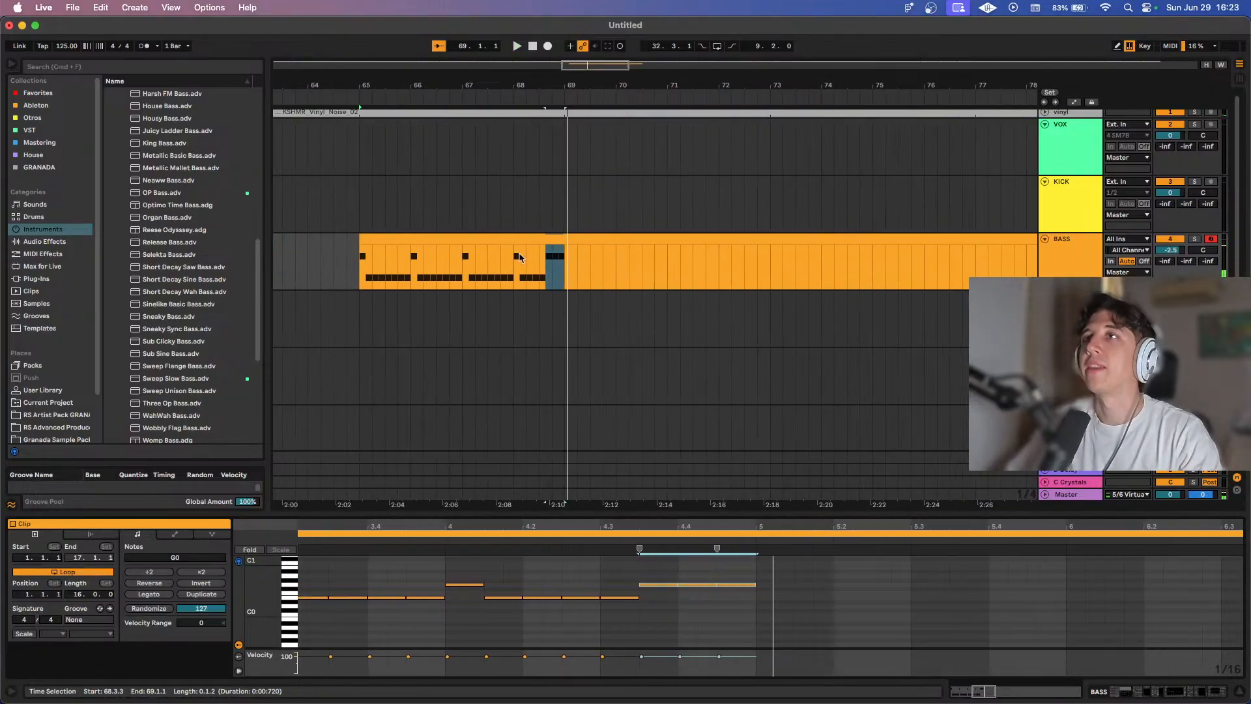
left_click(565, 261)
key("super+e")
left_click(592, 239)
key("Delete")
scroll(589, 244, "down", 2)
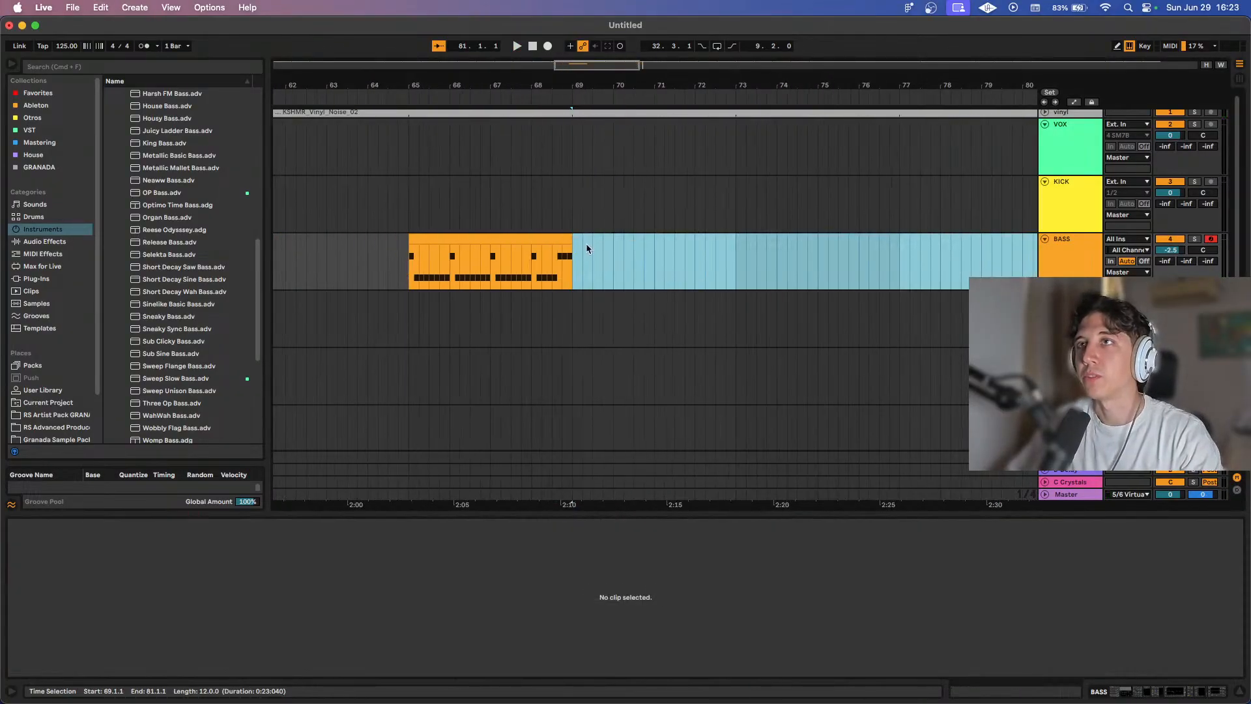
left_click(521, 274)
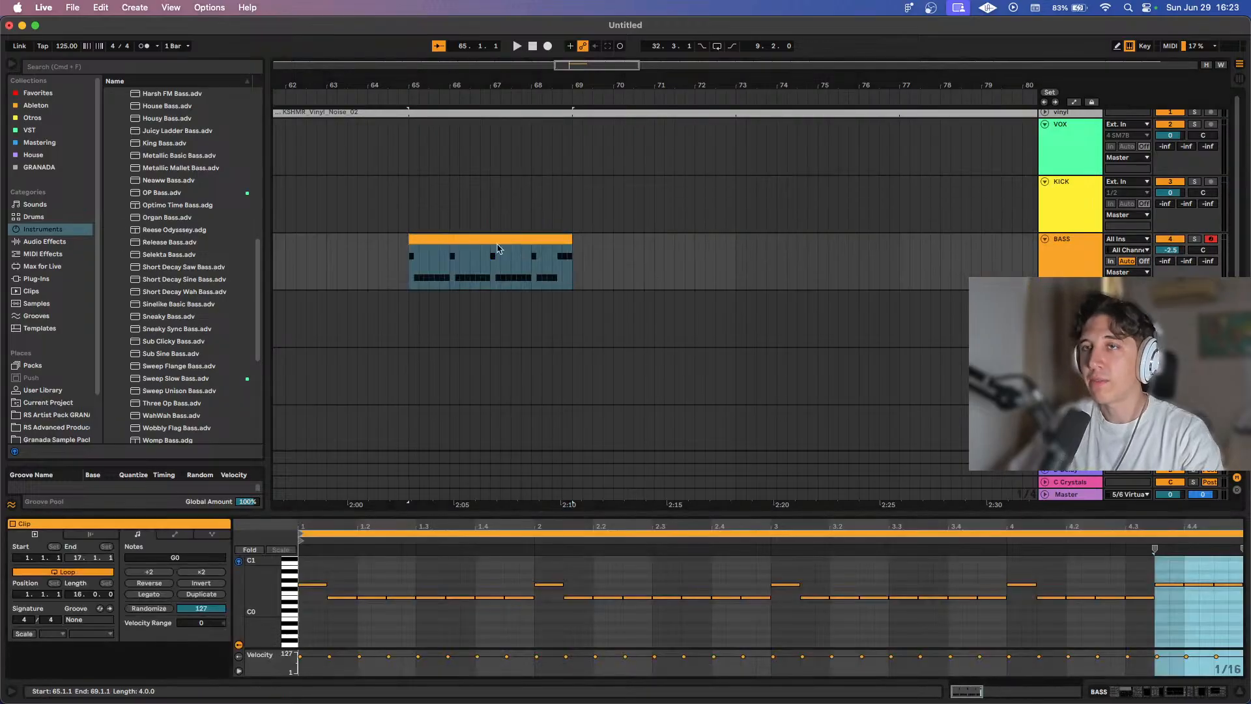
Loop the arrangement over the four-bar BASS clip, bars 65 to 69, and play it back from bar 65.
left_click(440, 239)
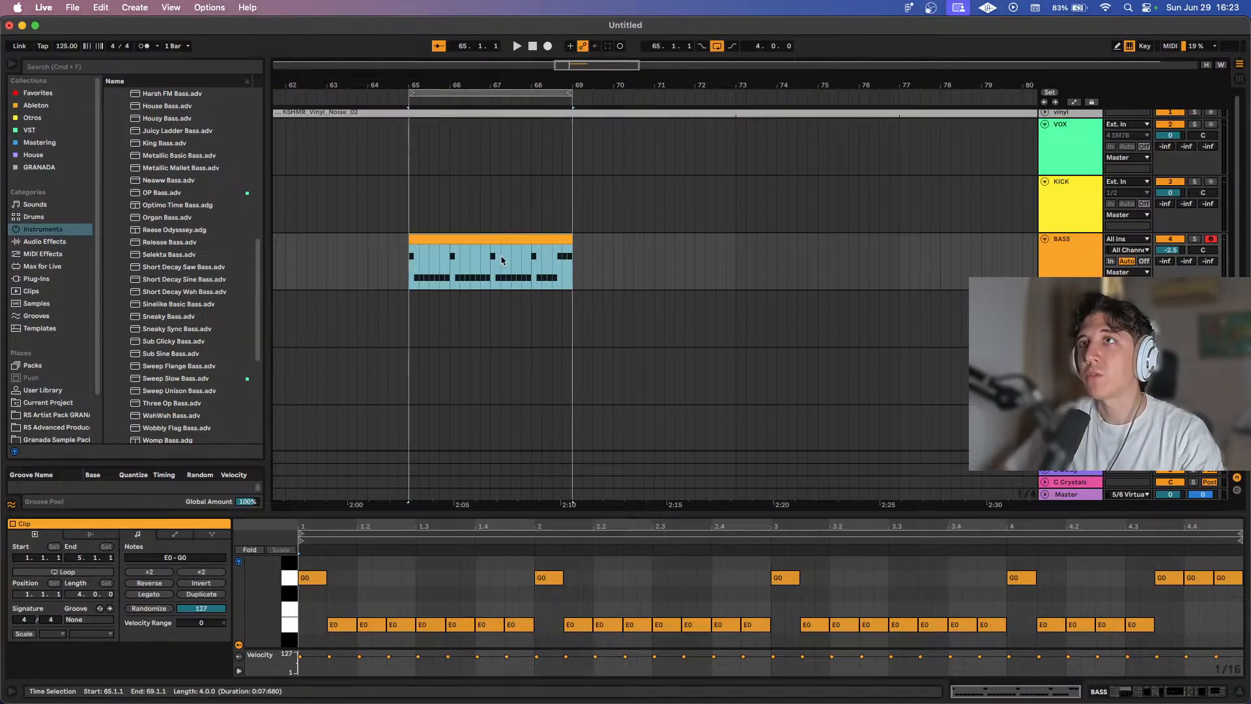
scroll(527, 277, "left", 2)
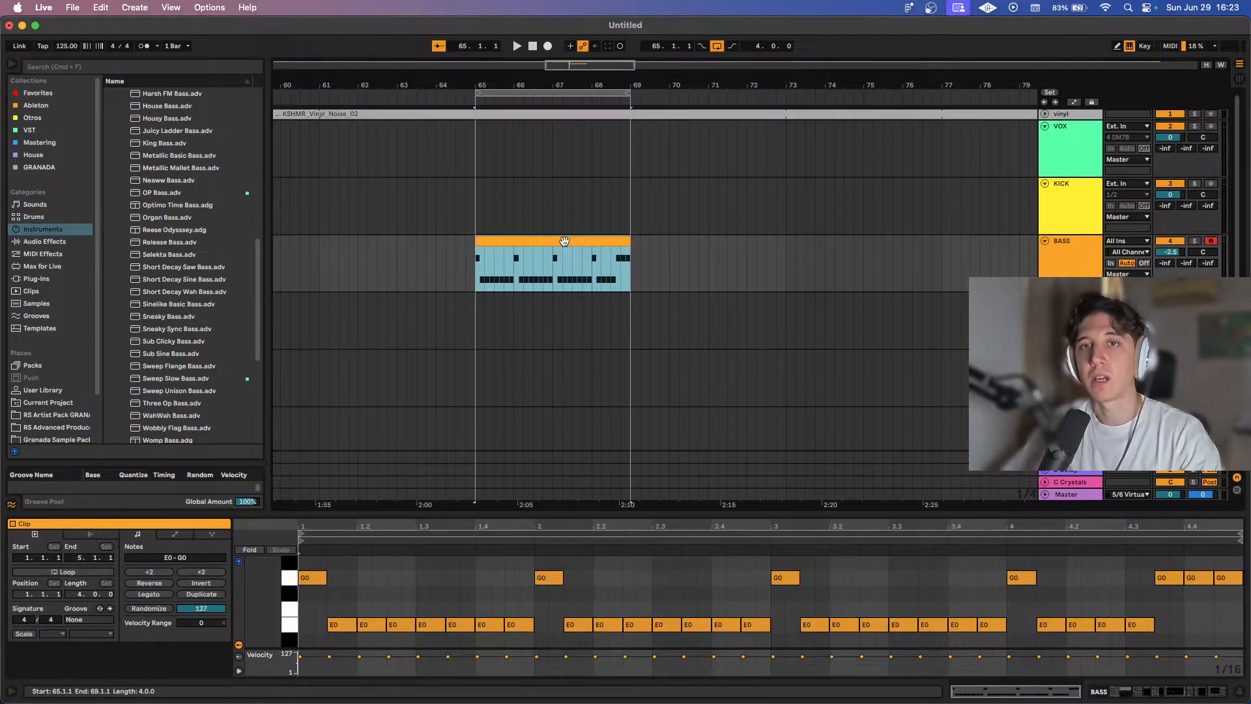
left_click(476, 262)
key("space")
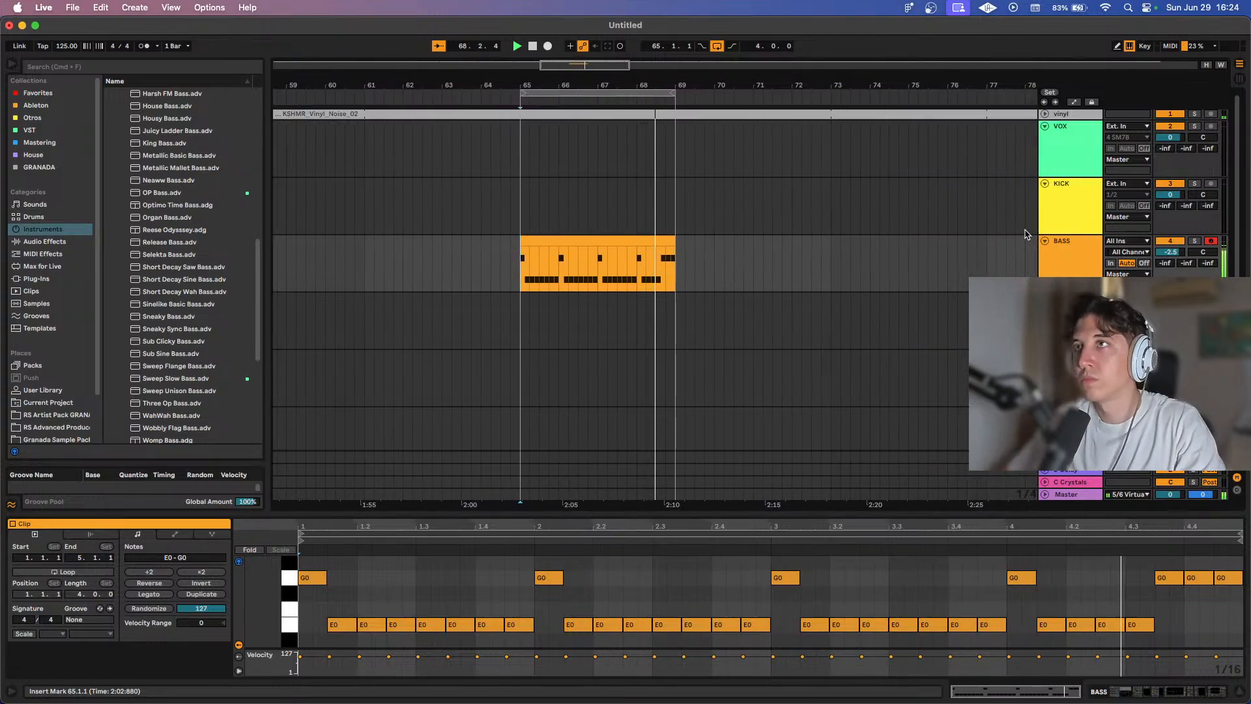
key("space")
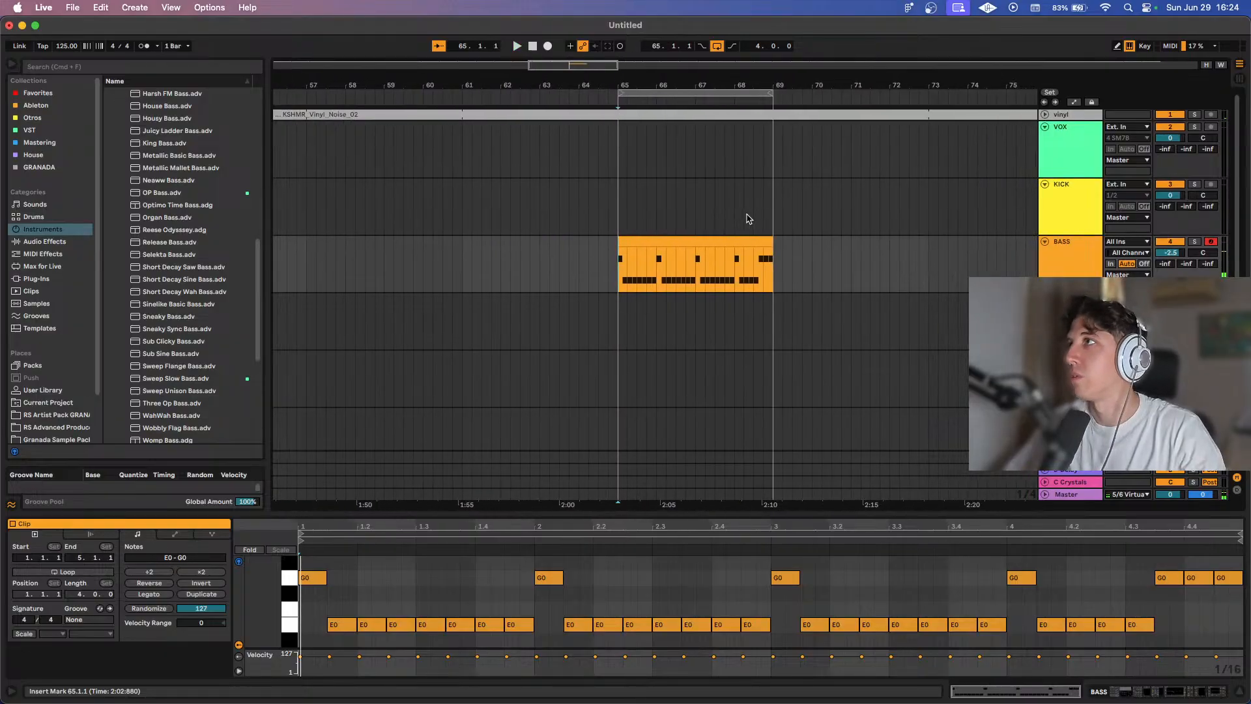
Go to the KICK track and open the RS APG High Kick Loops folder within the artist pack's drum loops.
left_click_drag(619, 210, 782, 210)
left_click(1074, 184)
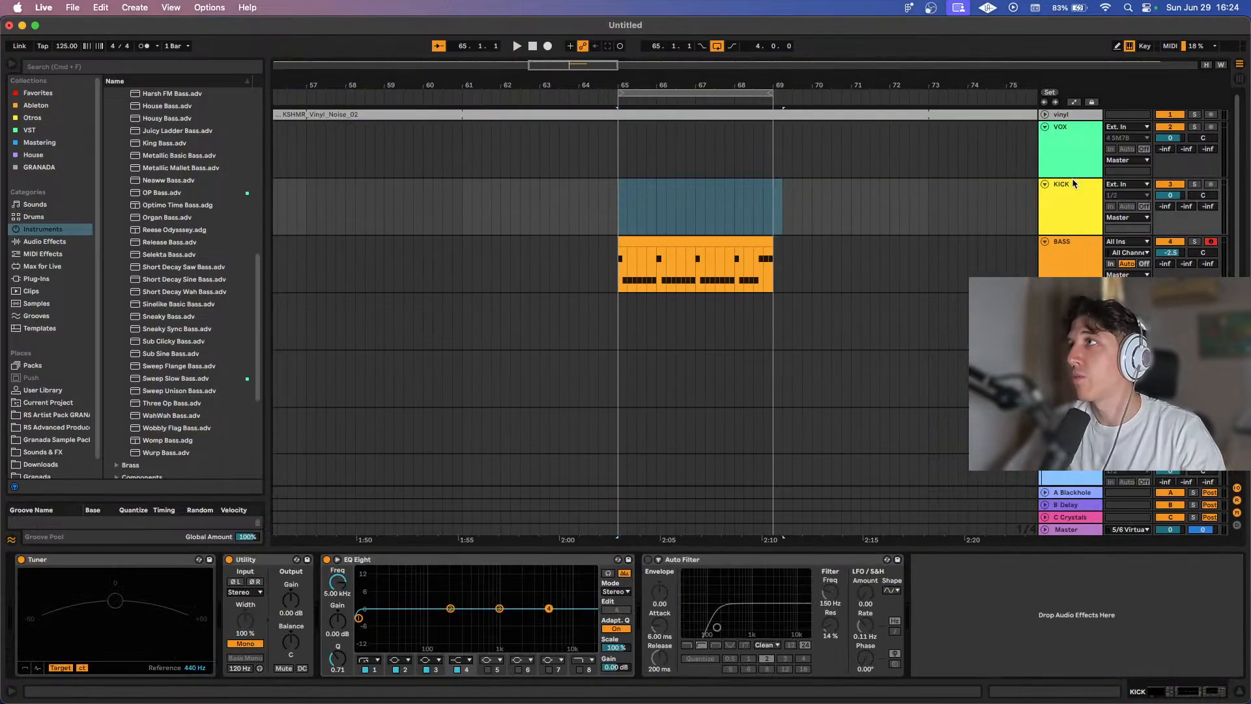
left_click(56, 415)
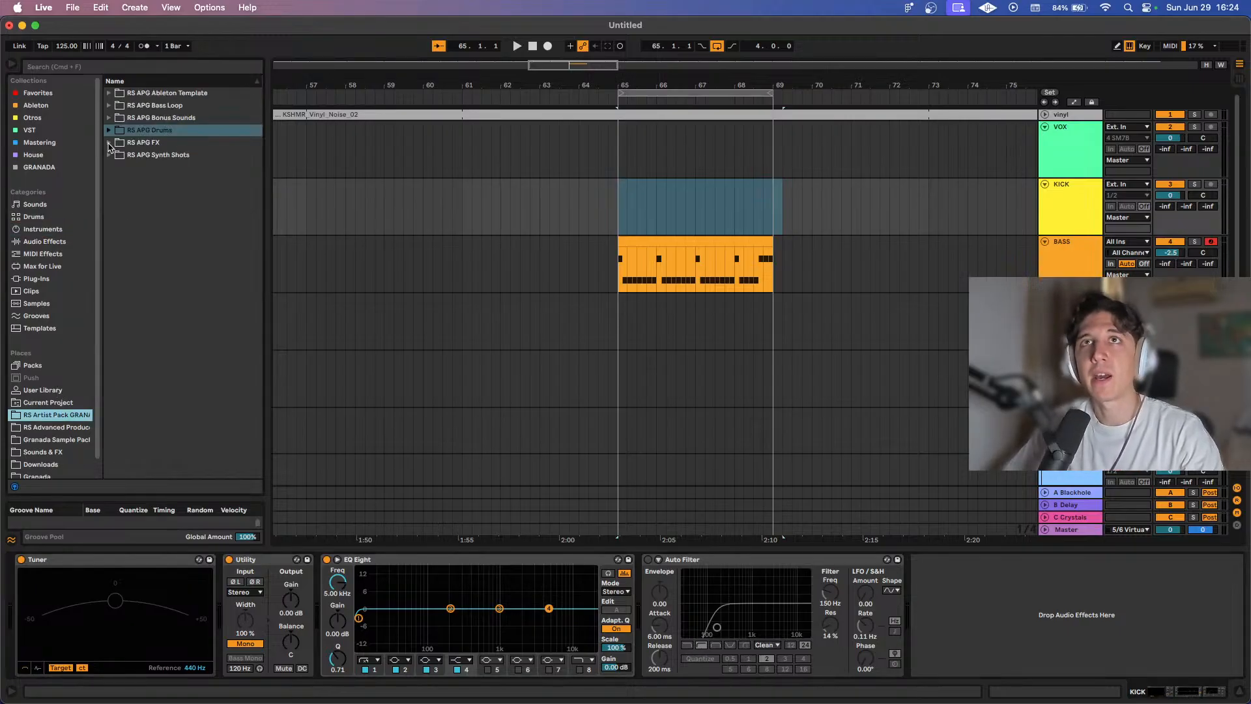
left_click(108, 130)
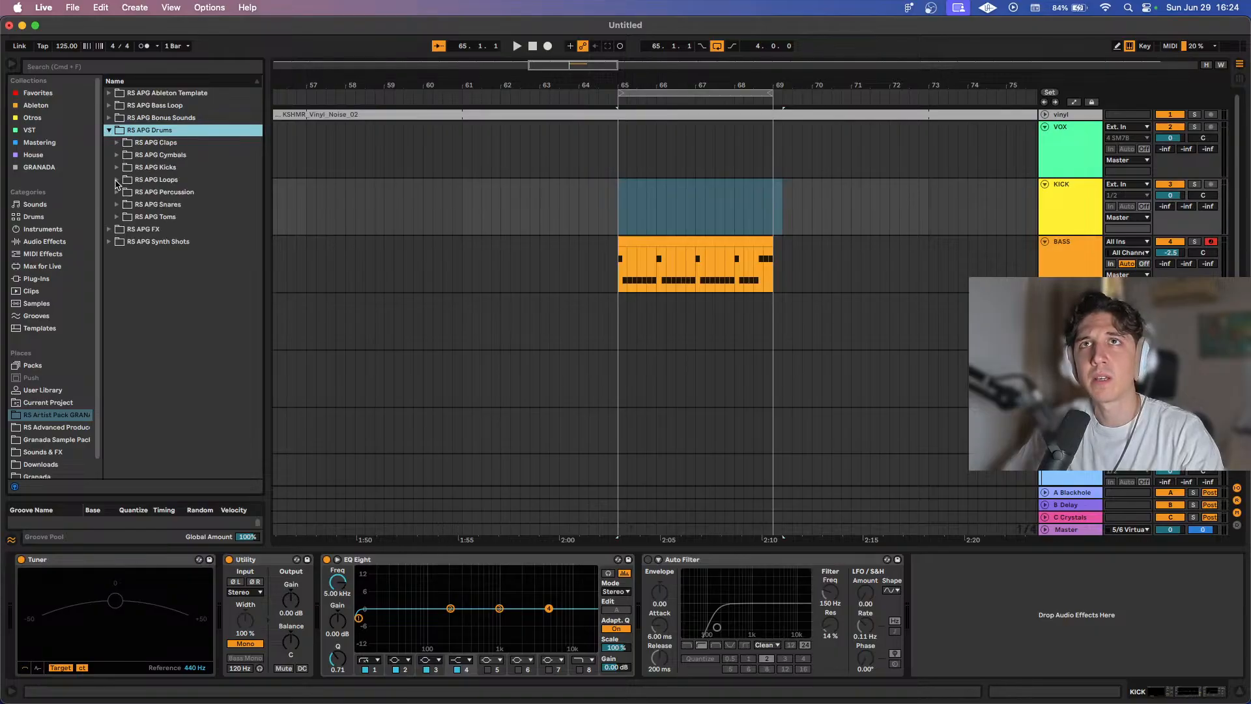
left_click(117, 180)
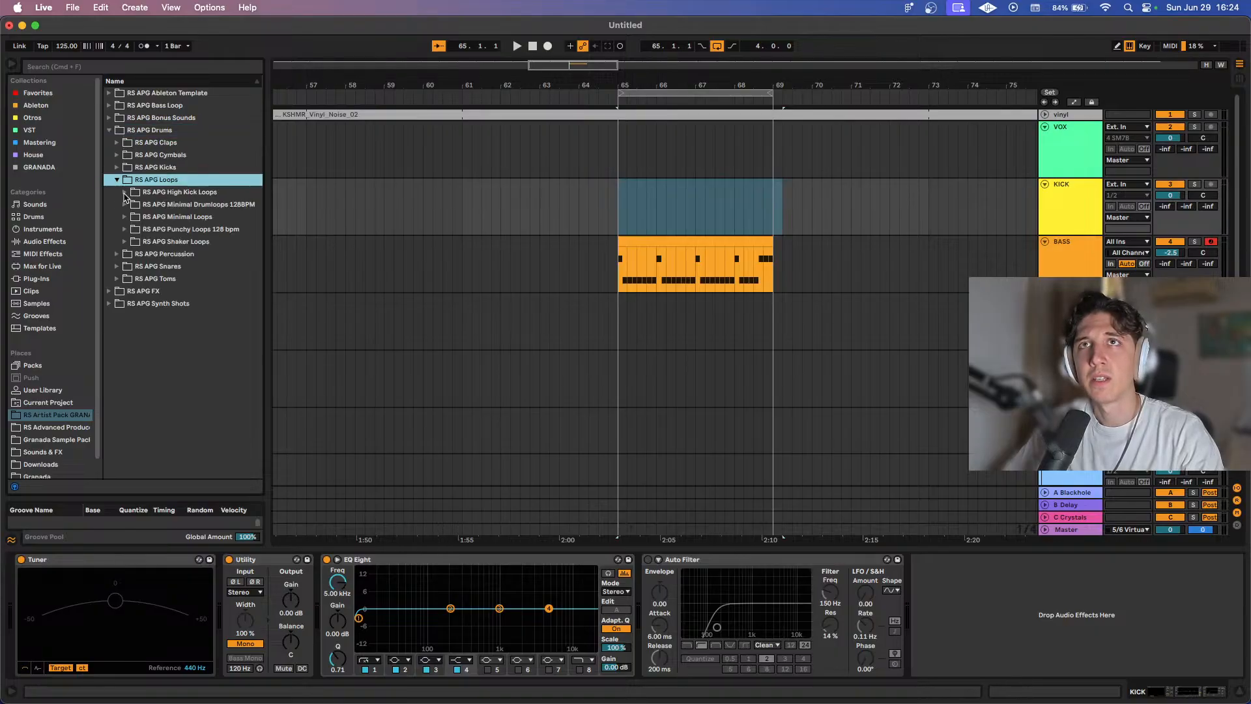
left_click(124, 192)
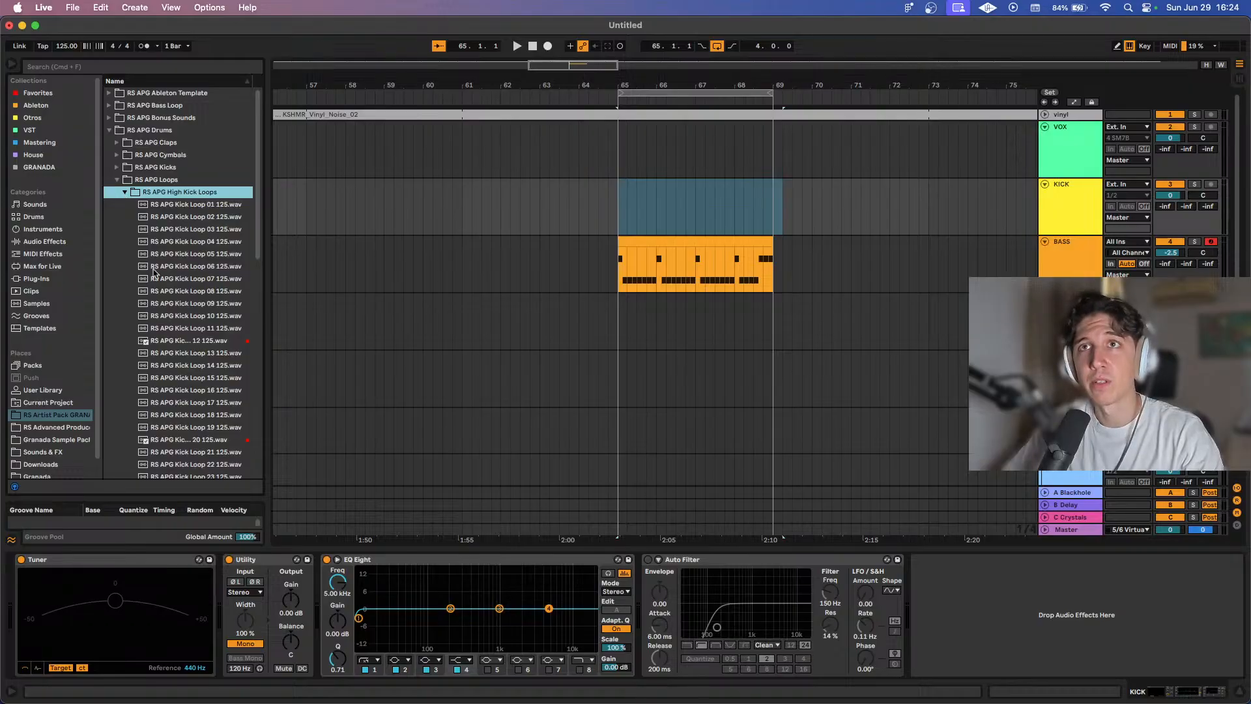
Audition RS APG Kick Loops 12, 51, 53, 16, 18 and 20 against the looping bass line.
scroll(155, 273, "down", 2)
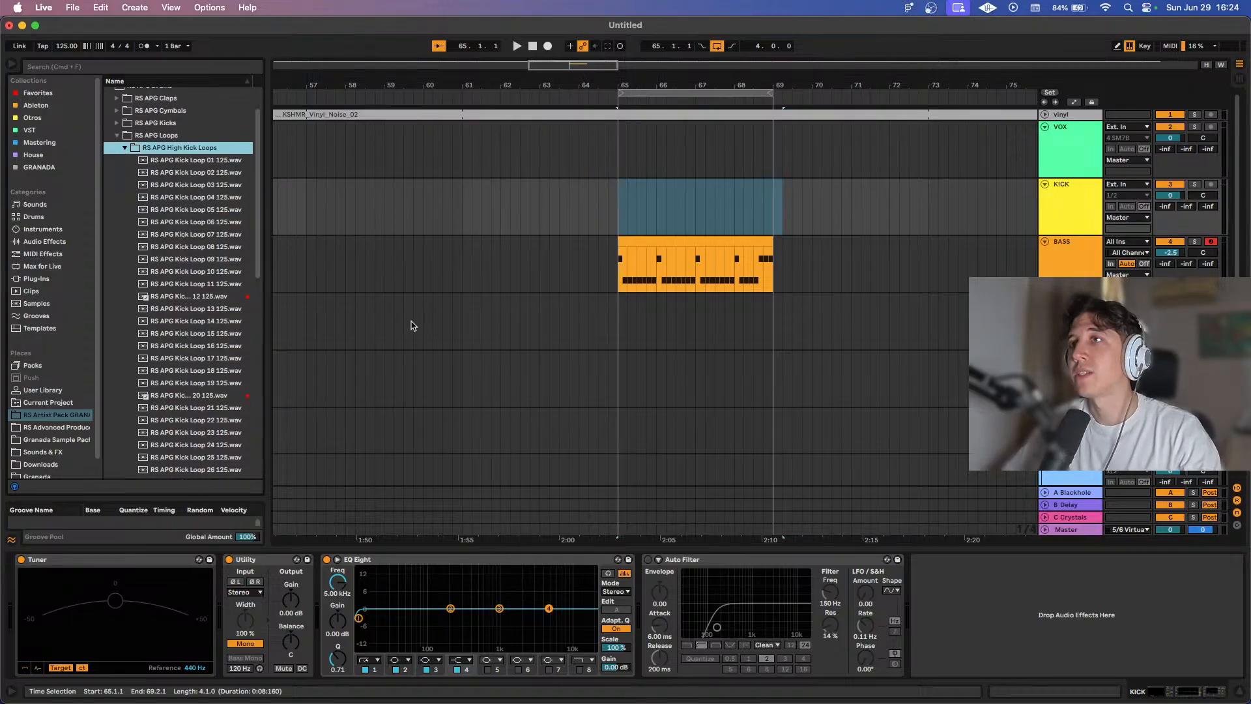
key("space")
left_click(219, 298)
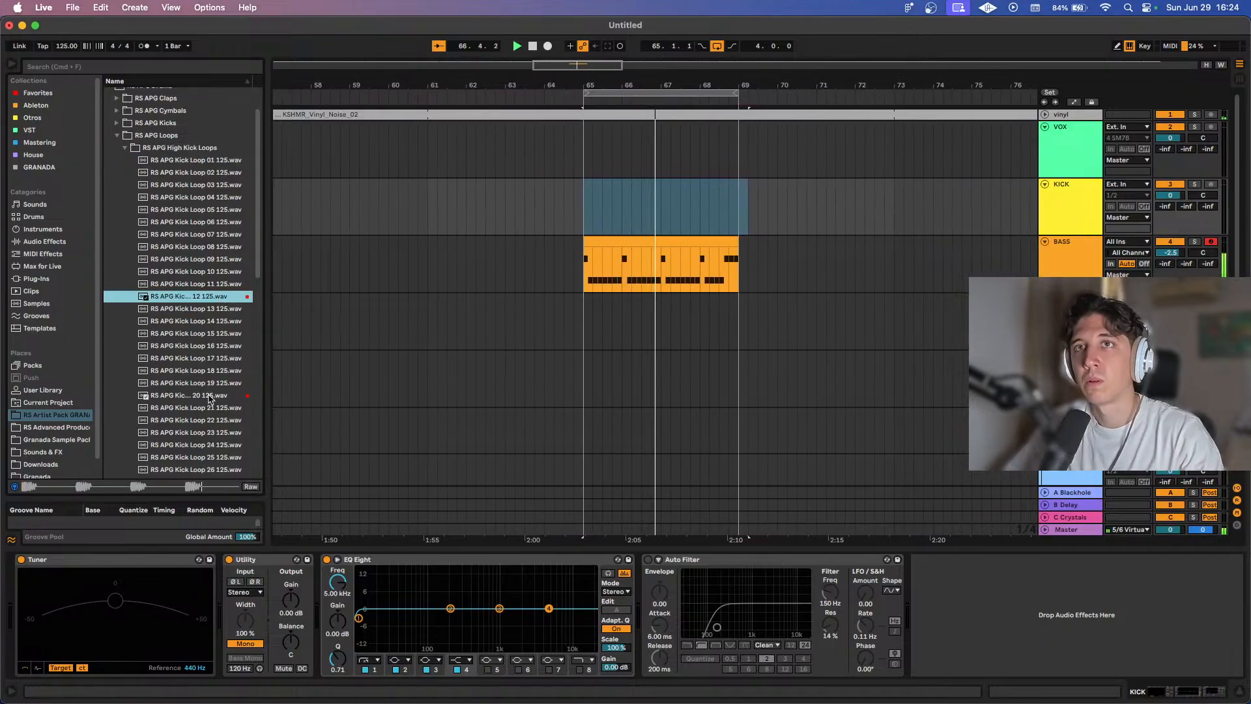
scroll(209, 398, "down", 15)
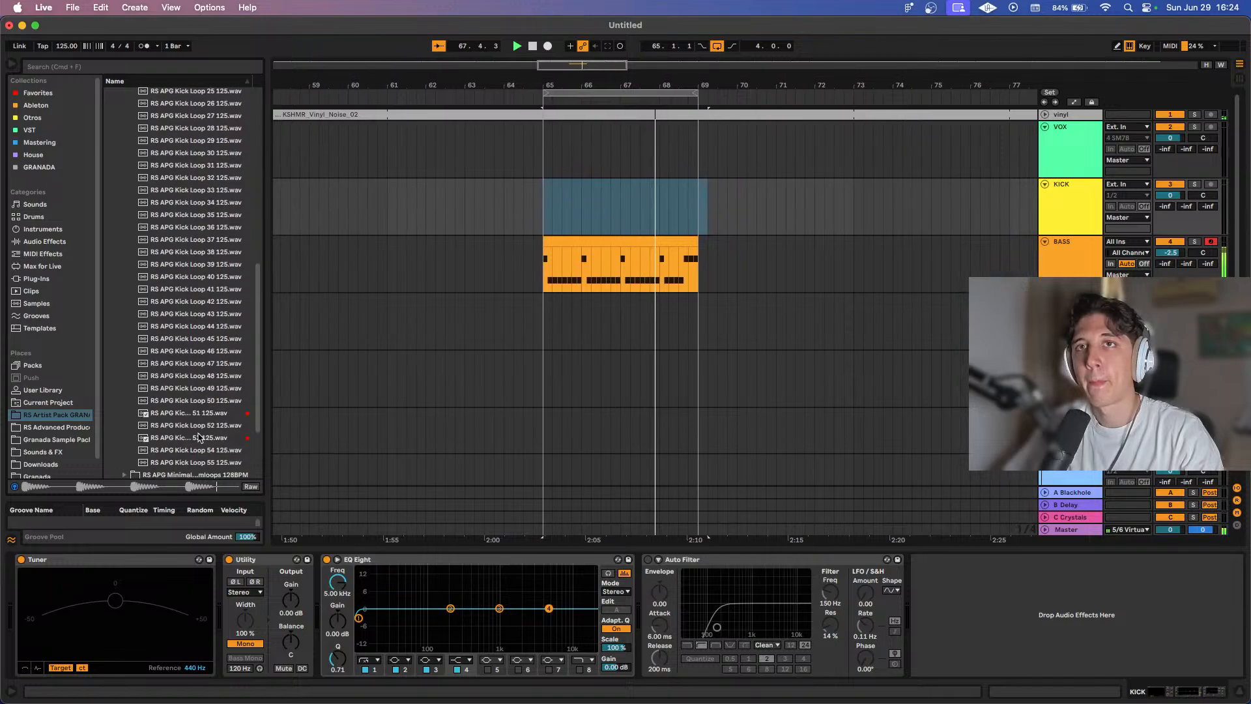
left_click(202, 415)
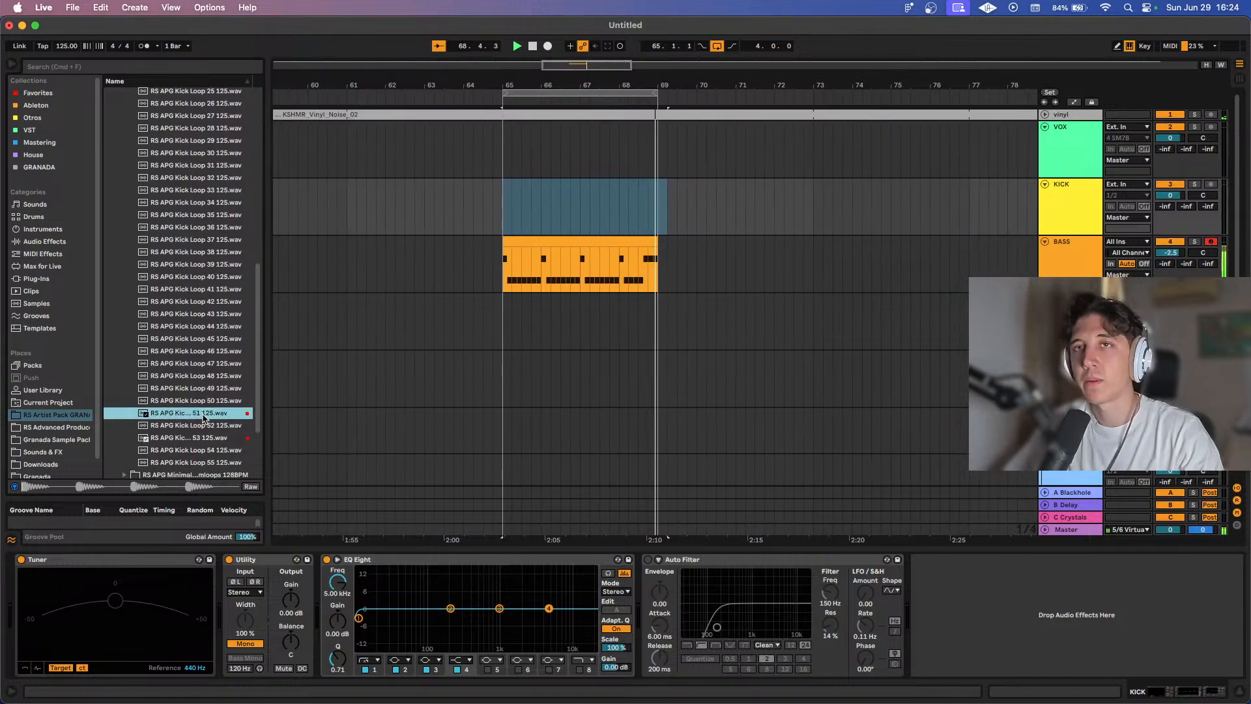
left_click(207, 439)
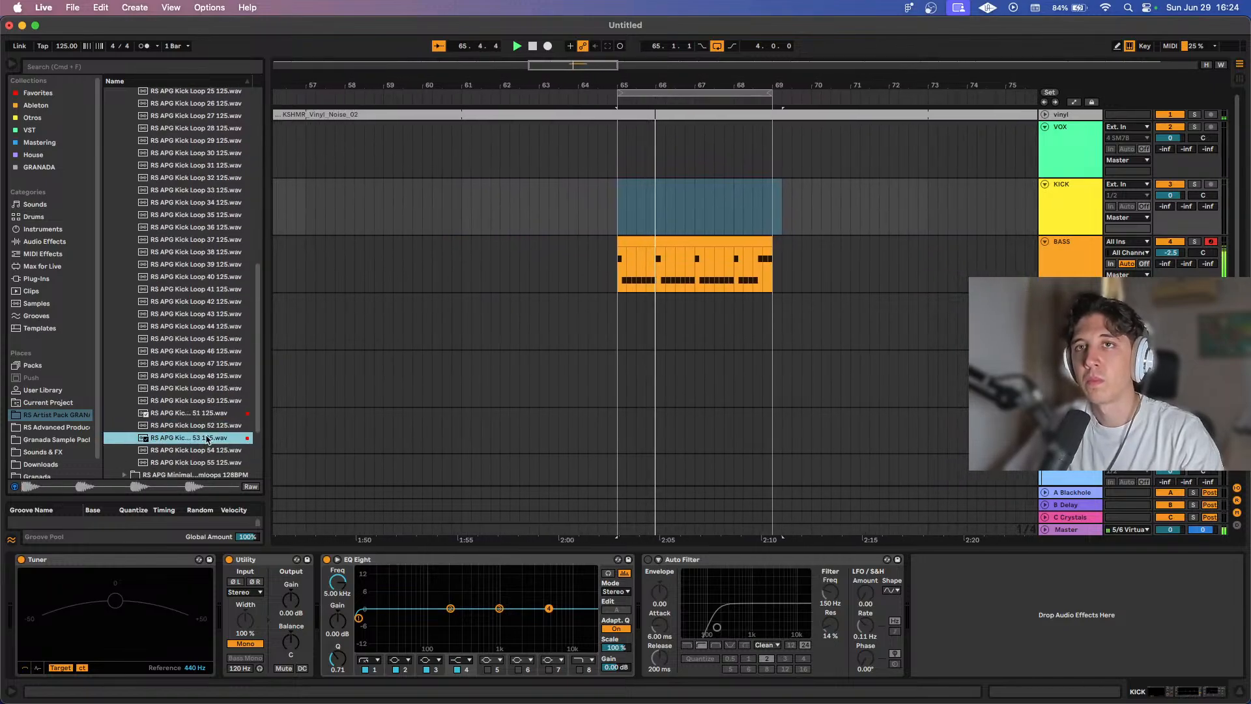
scroll(211, 417, "up", 10)
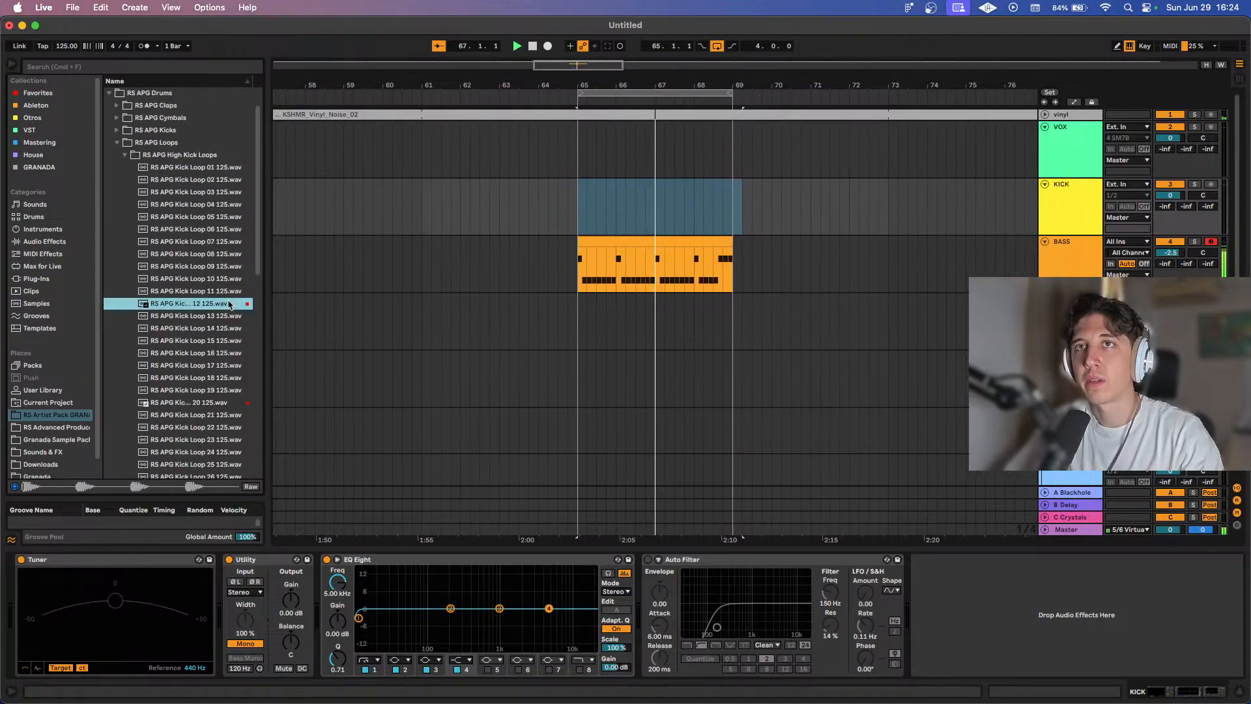
left_click(224, 353)
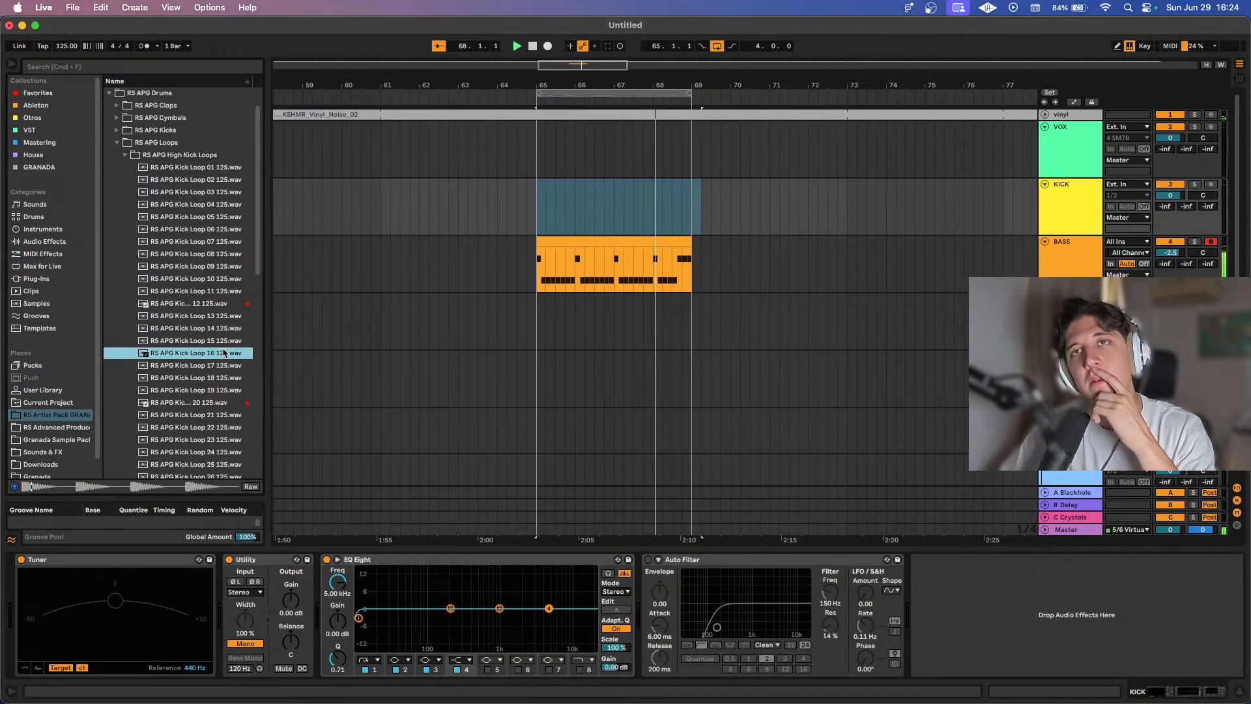
left_click(228, 378)
scroll(231, 377, "down", 1)
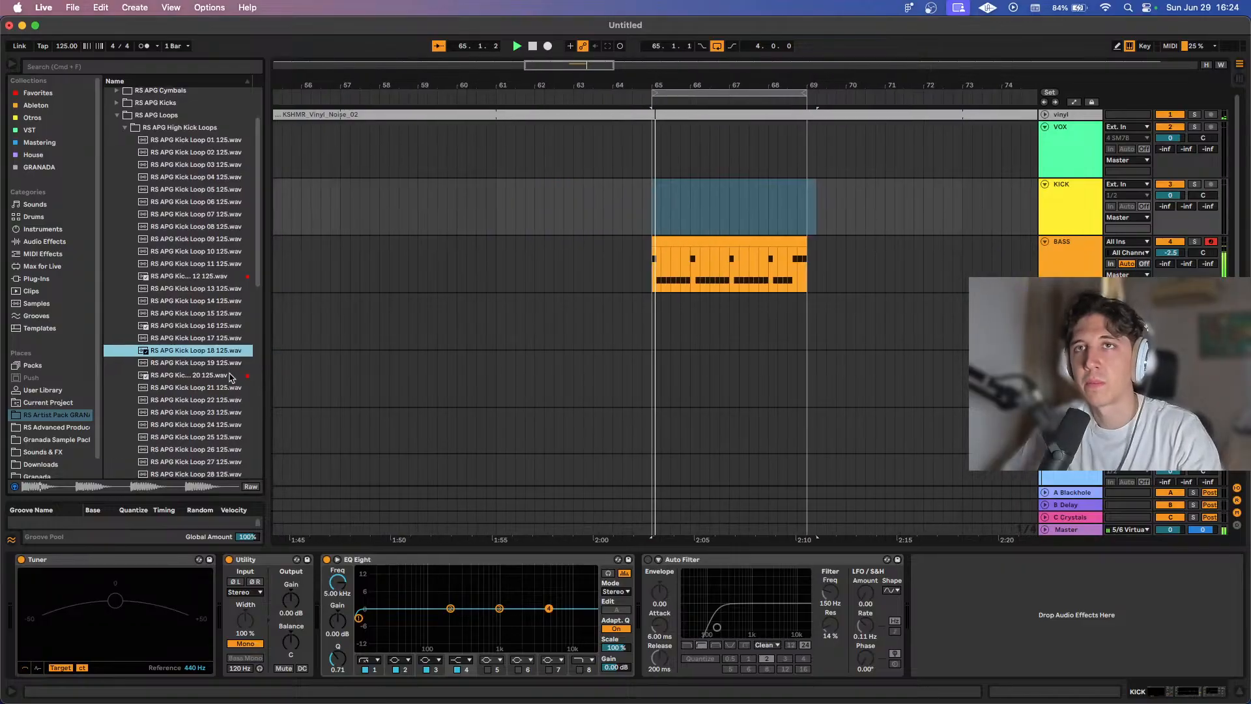
left_click(229, 375)
scroll(229, 376, "down", 1)
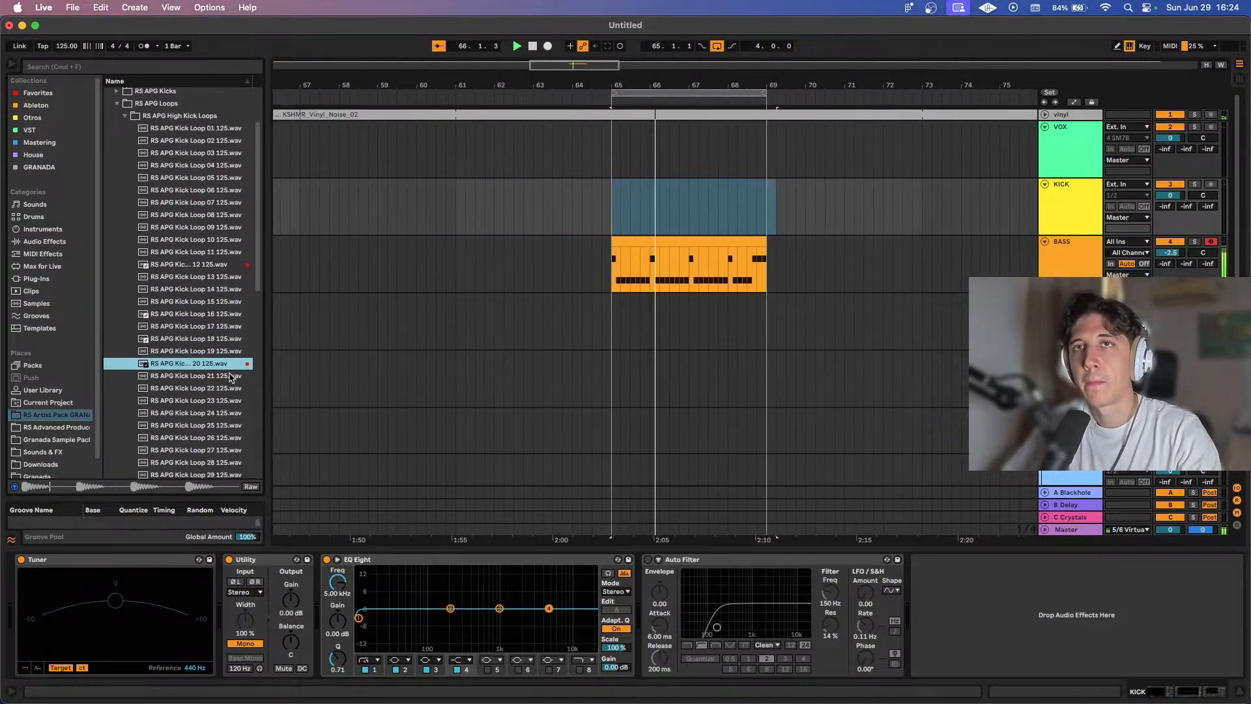
Place RS APG Kick Loop 12 on the KICK track at bar 65 and extend it to four bars.
left_click_drag(215, 263, 357, 269)
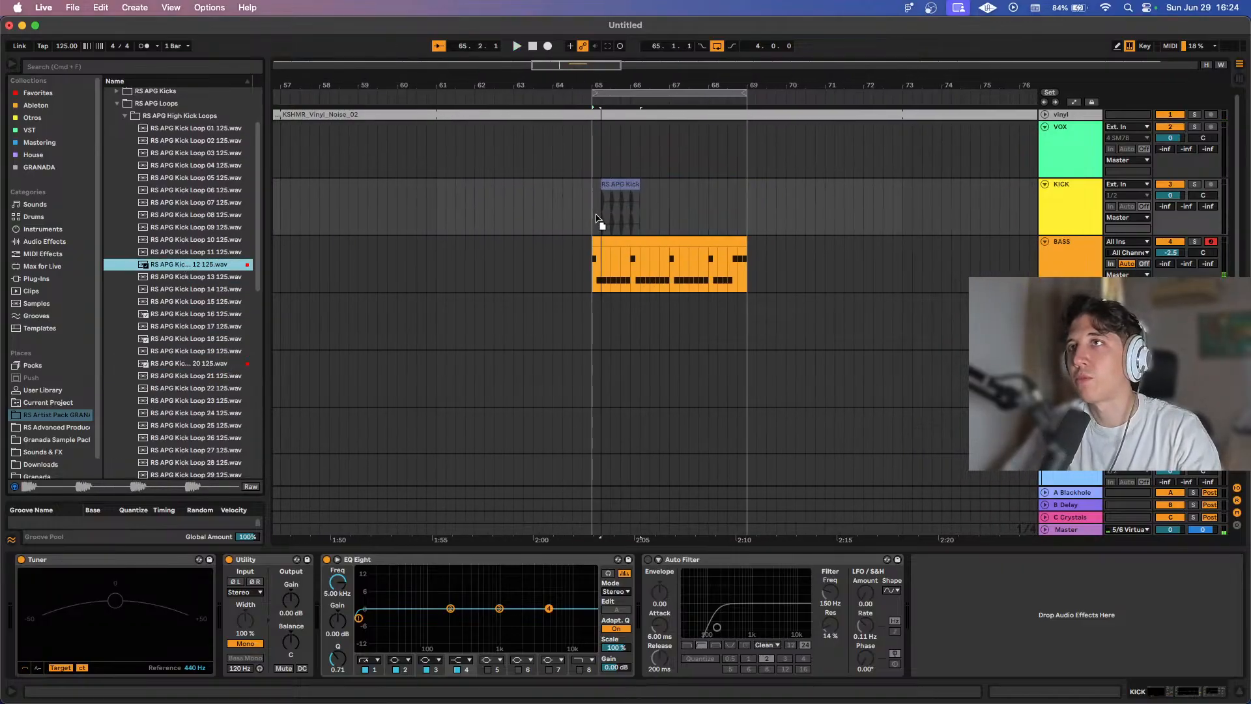
left_click_drag(597, 217, 734, 185)
left_click(1044, 205)
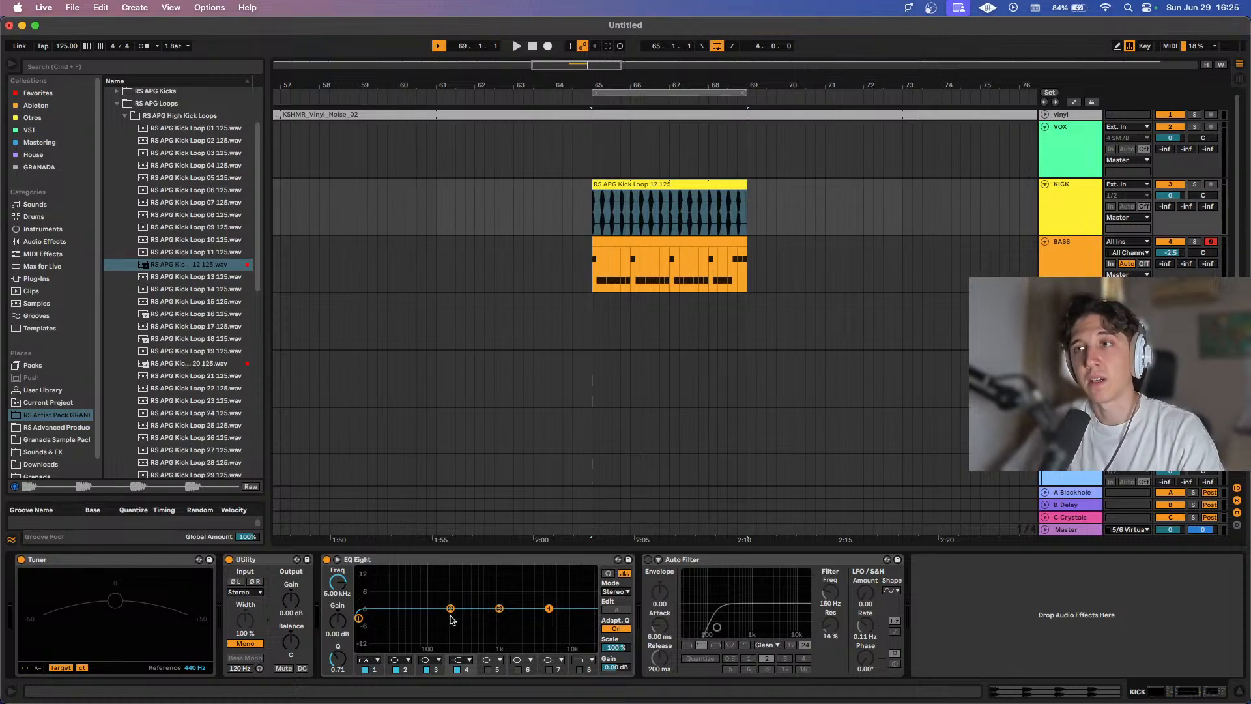
During playback, boost the highs of the KICK track with EQ Eight's band 4 at 4.26 kHz and 9.05 dB.
key("space")
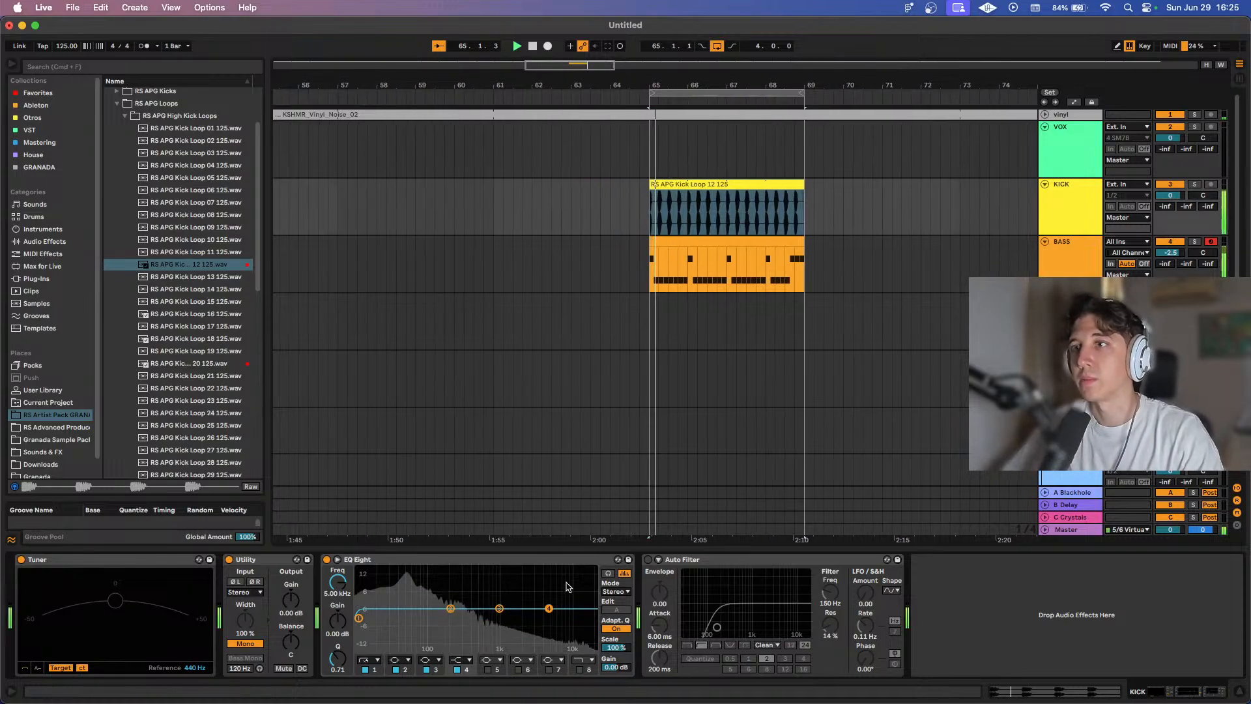
mouse_move(544, 586)
left_mouse_down()
mouse_move(577, 585)
mouse_move(544, 585)
left_mouse_up()
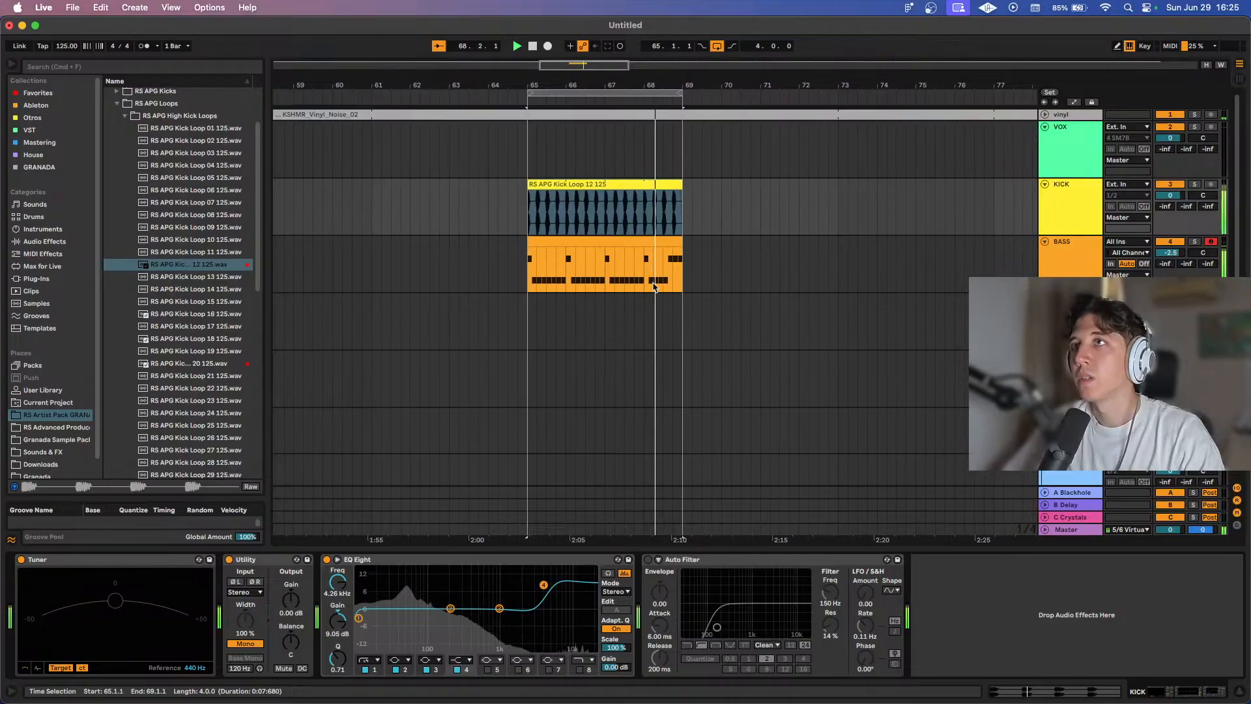
Duplicate the last kick of bar 68 to 68.4.3 and set the copy's clip gain to -3 dB.
left_click(660, 224)
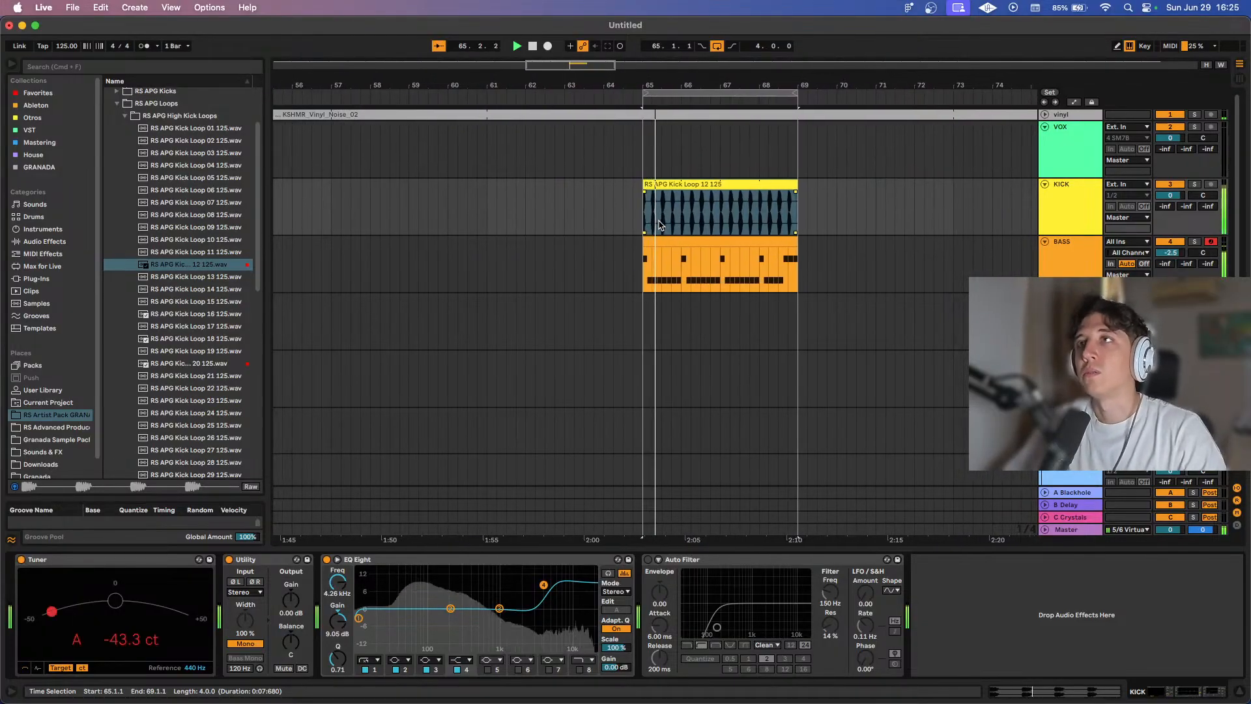
key("plus")
key("plus")
key("minus")
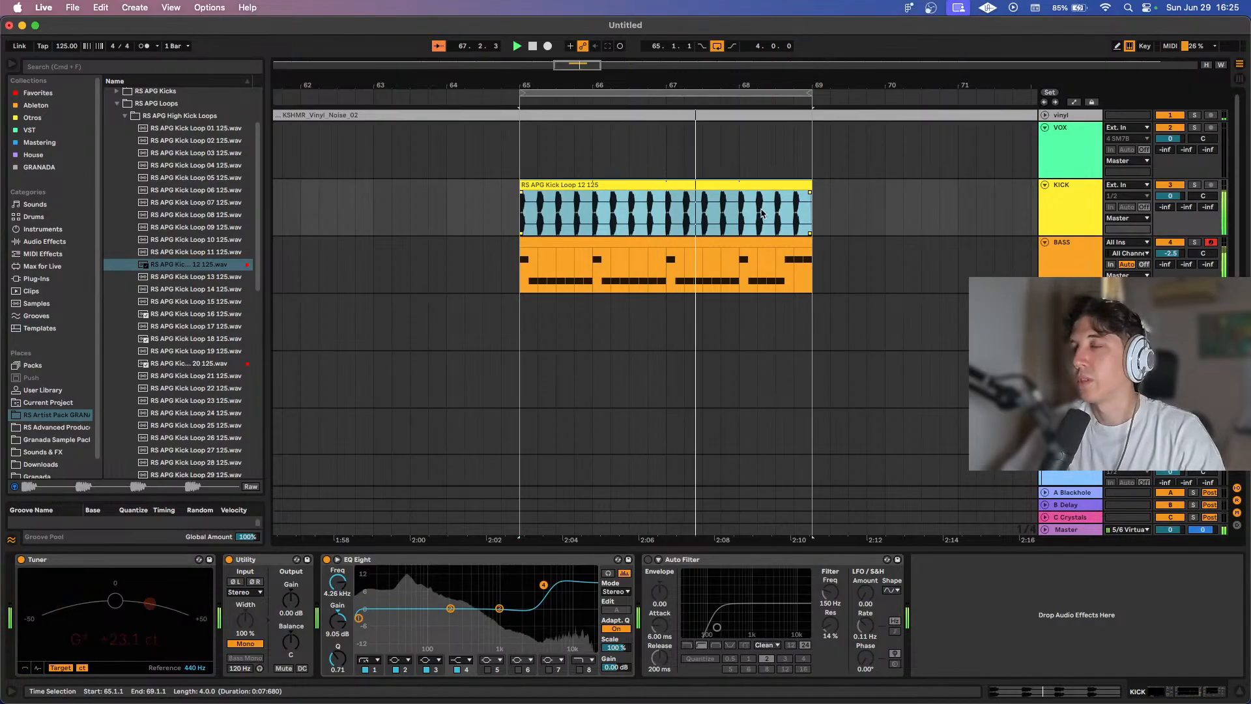
scroll(807, 200, "up", 8)
left_click(793, 210)
key("space")
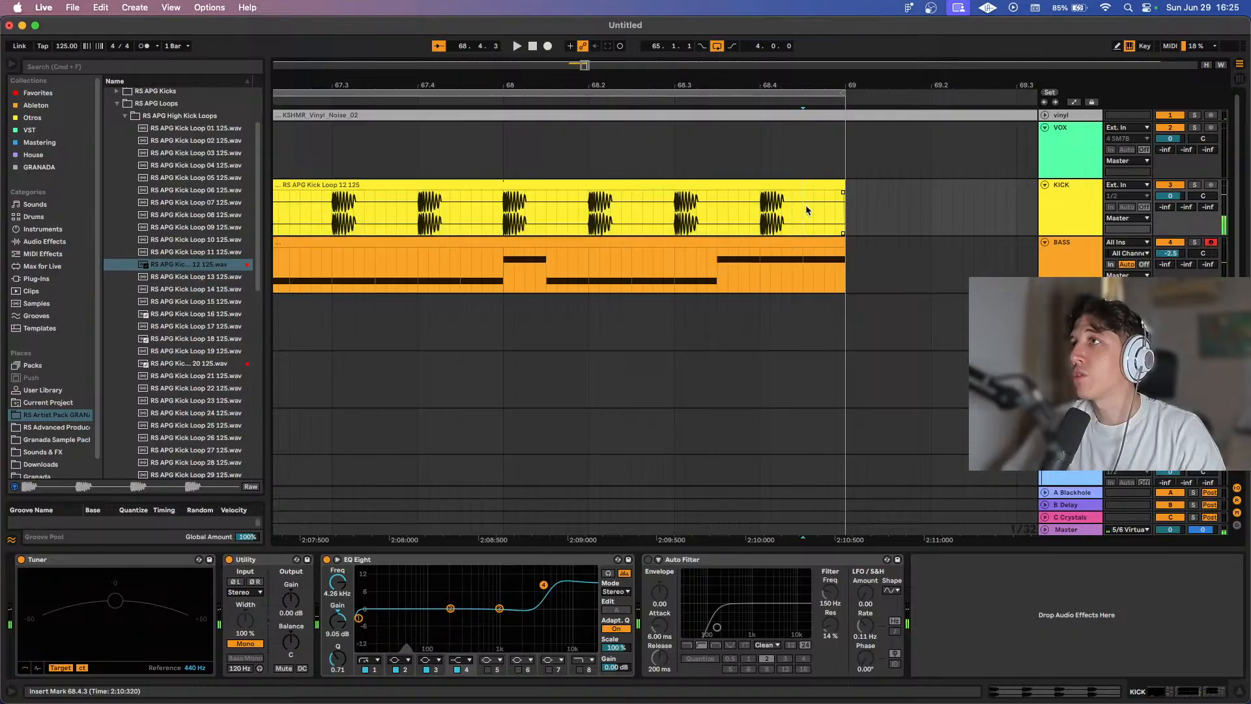
key("super+d")
left_click(829, 184)
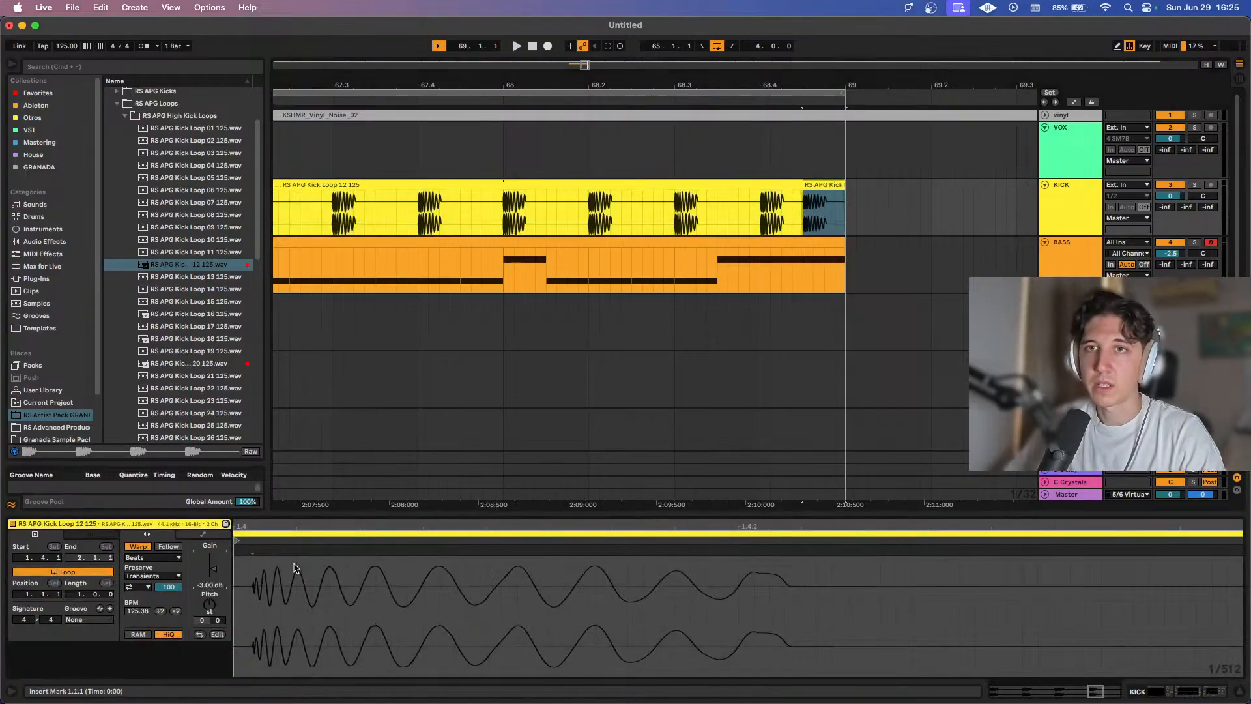
Play back the kick and bass together from bar 65.
scroll(787, 195, "down", 5)
left_click(492, 224)
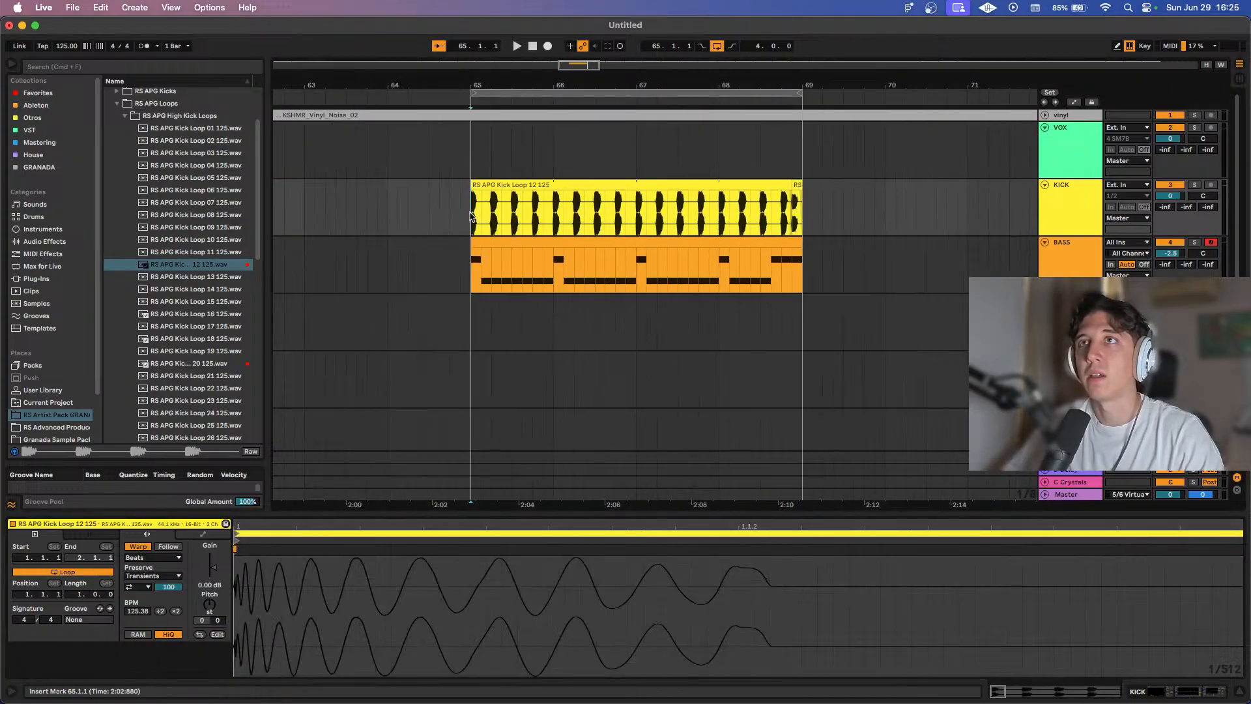
key("space")
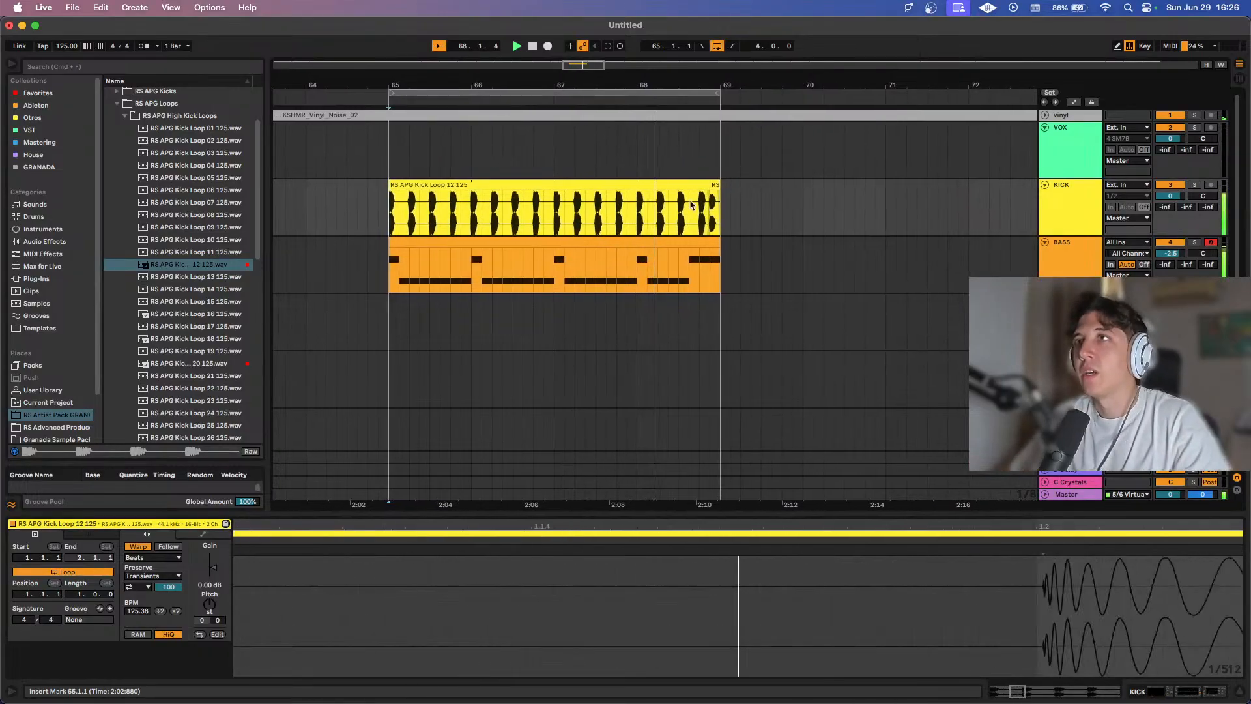
key("minus")
key("space")
Create an empty four-bar MIDI clip on the BASS FRIEND track from bar 65 to 69.
left_click_drag(441, 321, 654, 327)
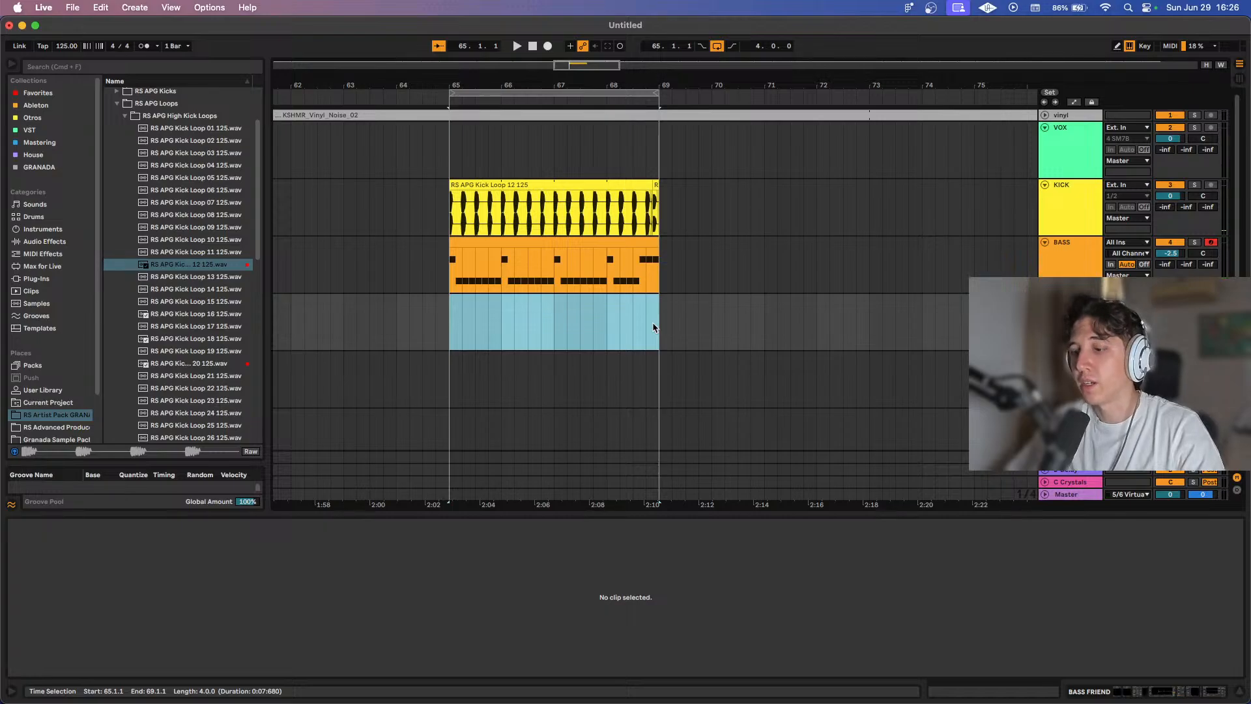
key("super+shift+m")
scroll(538, 326, "up", 5)
scroll(537, 325, "left", 3)
scroll(537, 324, "down", 3)
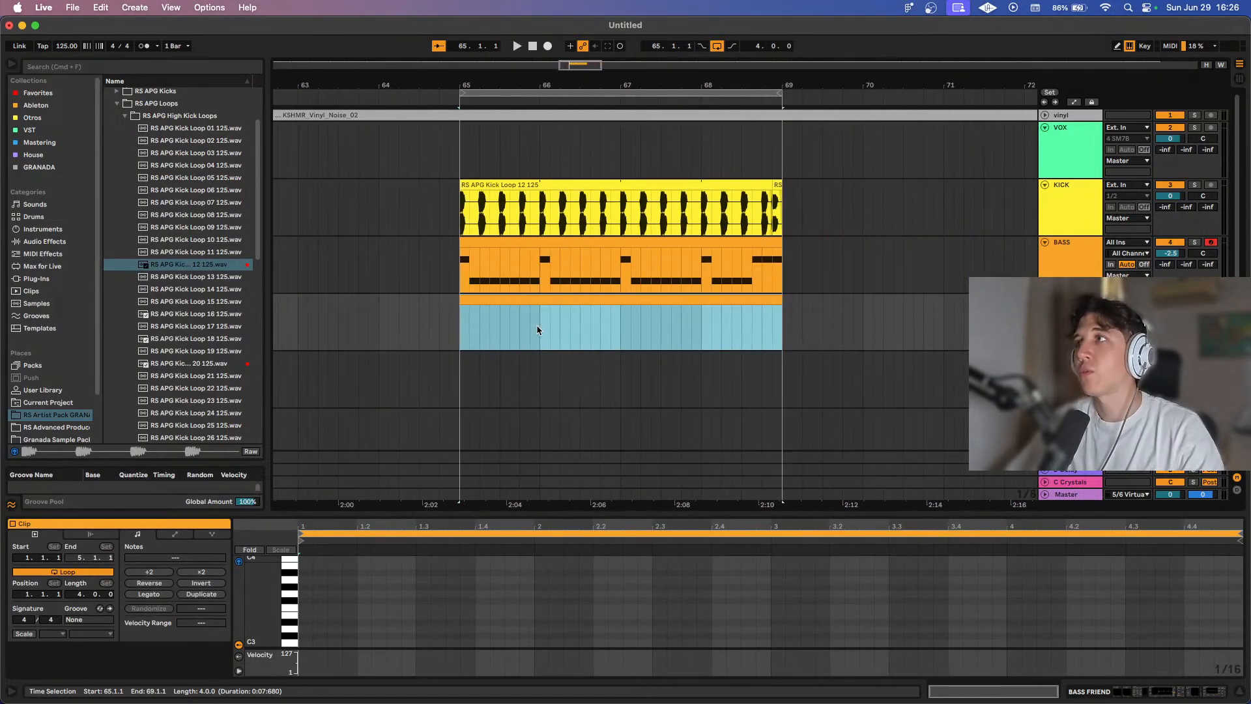
scroll(504, 298, "up", 3)
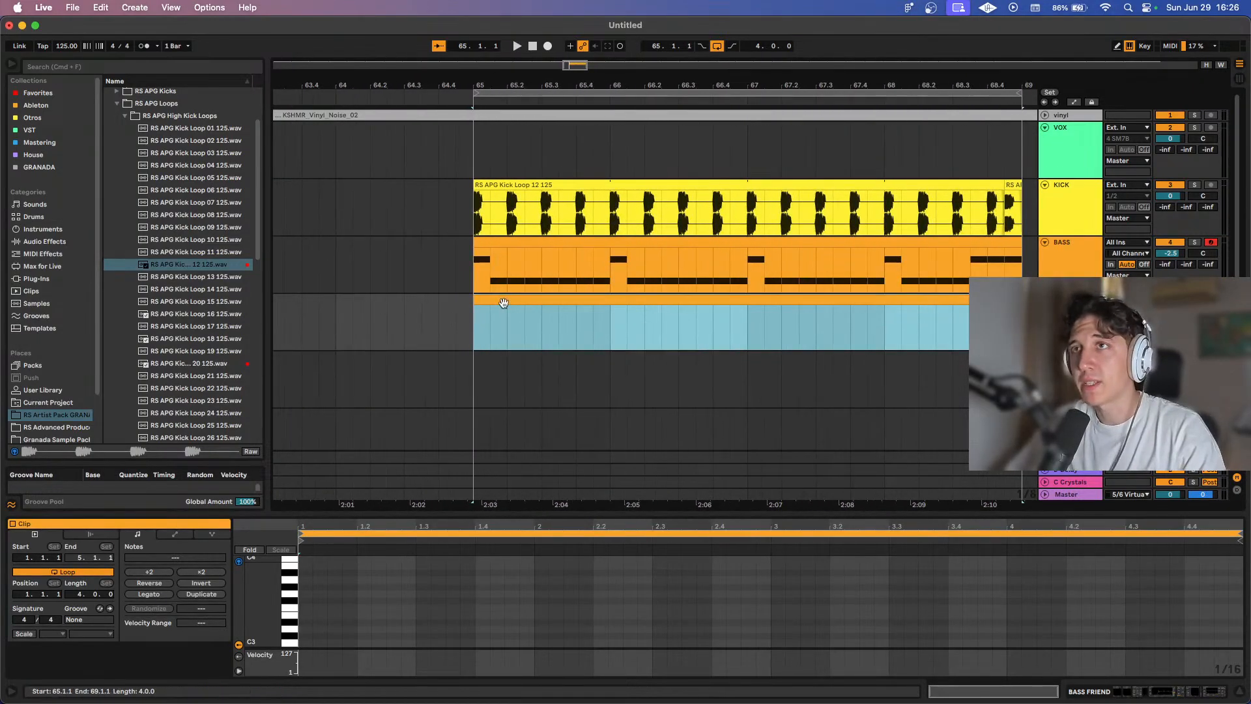
Add a sixteenth-note E2 to the BASS FRIEND clip, move it to 1.2.3, and check it in playback.
left_click(504, 303)
left_click(474, 329)
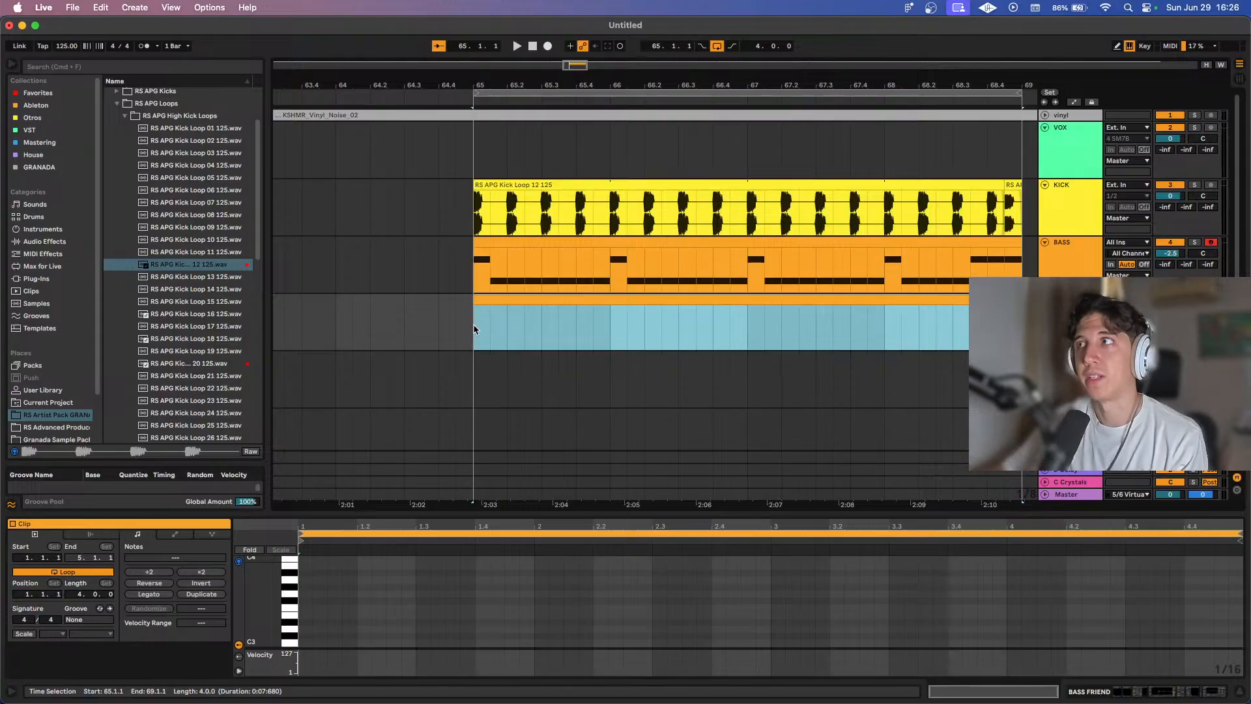
key("space")
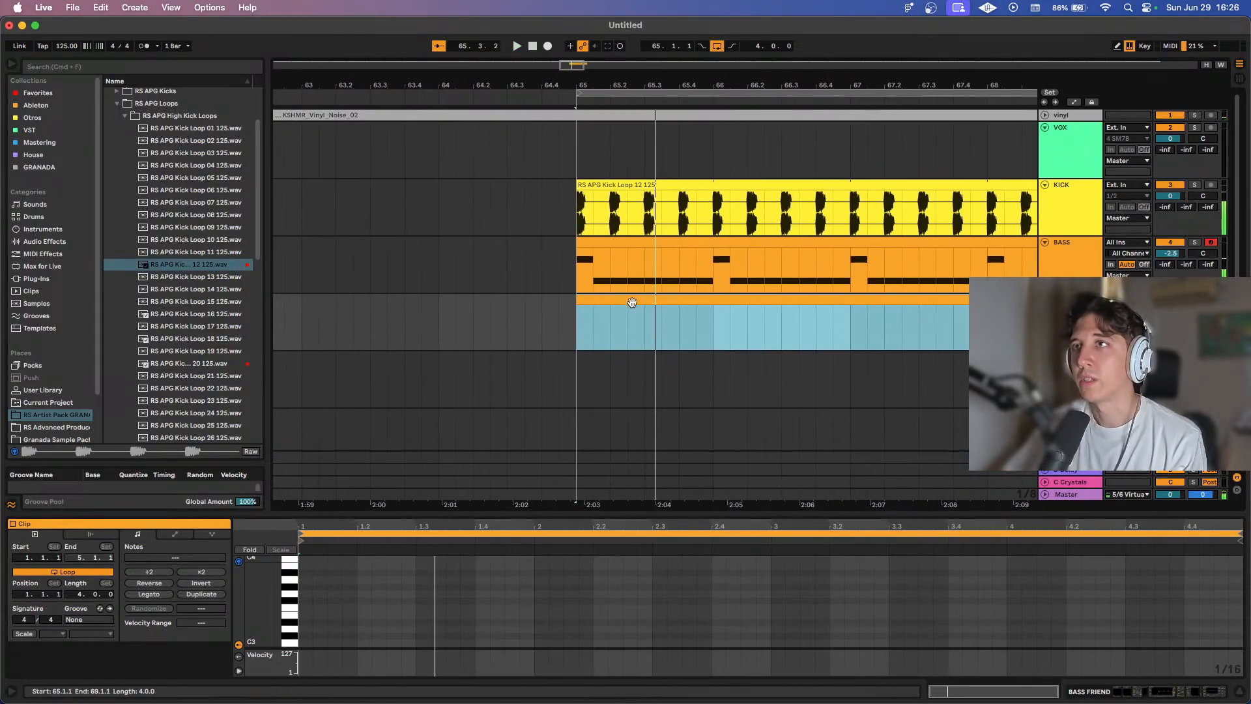
left_click(632, 301)
double_click(422, 595)
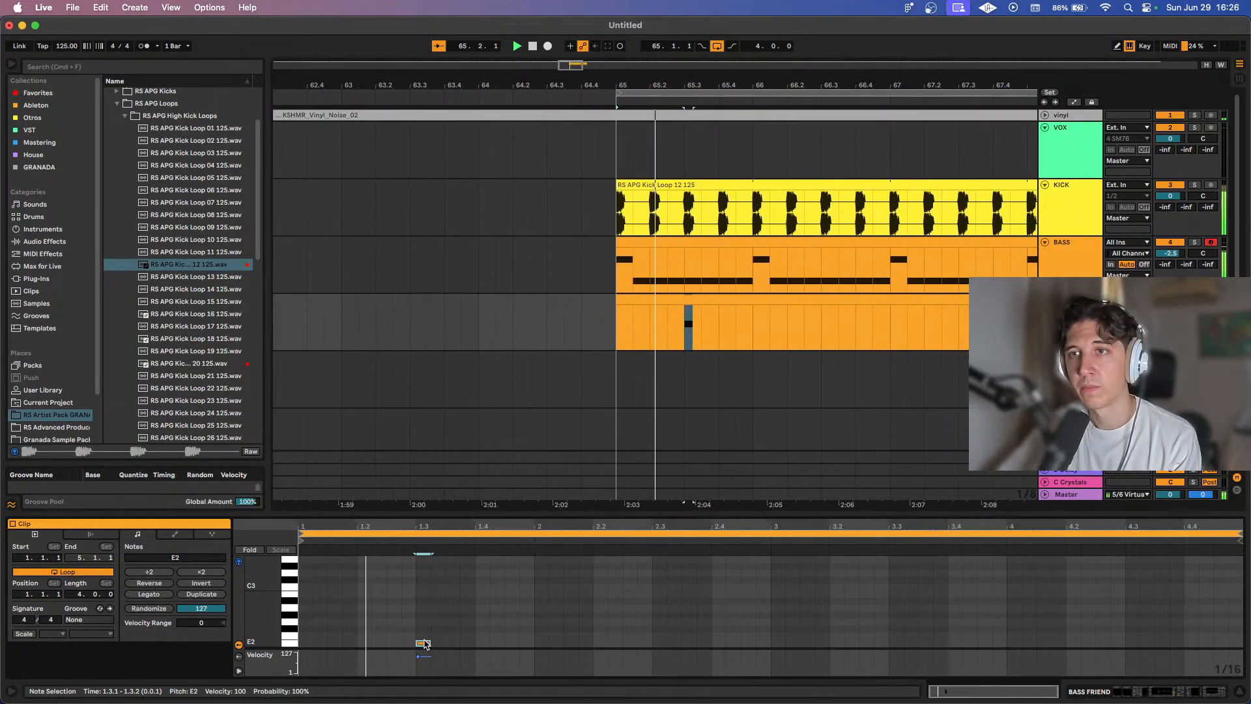
key("Left")
key("Left")
key("space")
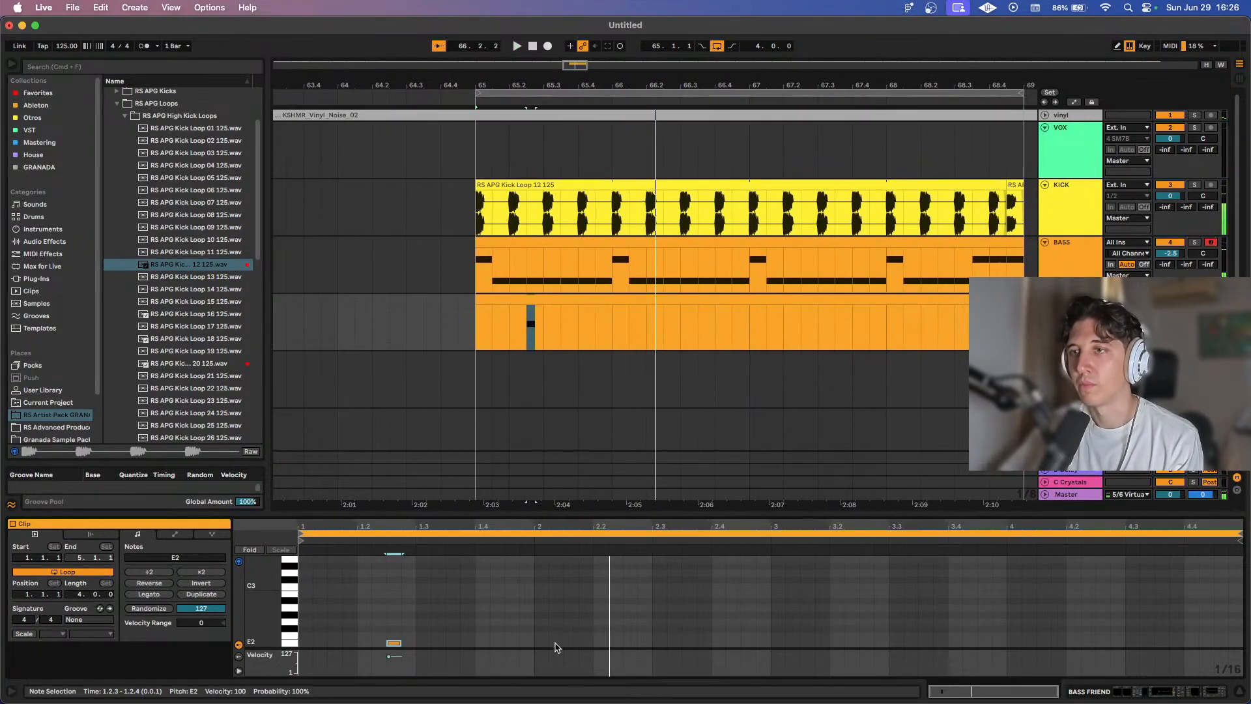
Copy the BASS FRIEND E2 note into bar 2, shift the copy to 2.2.3, and check it in playback.
key("space")
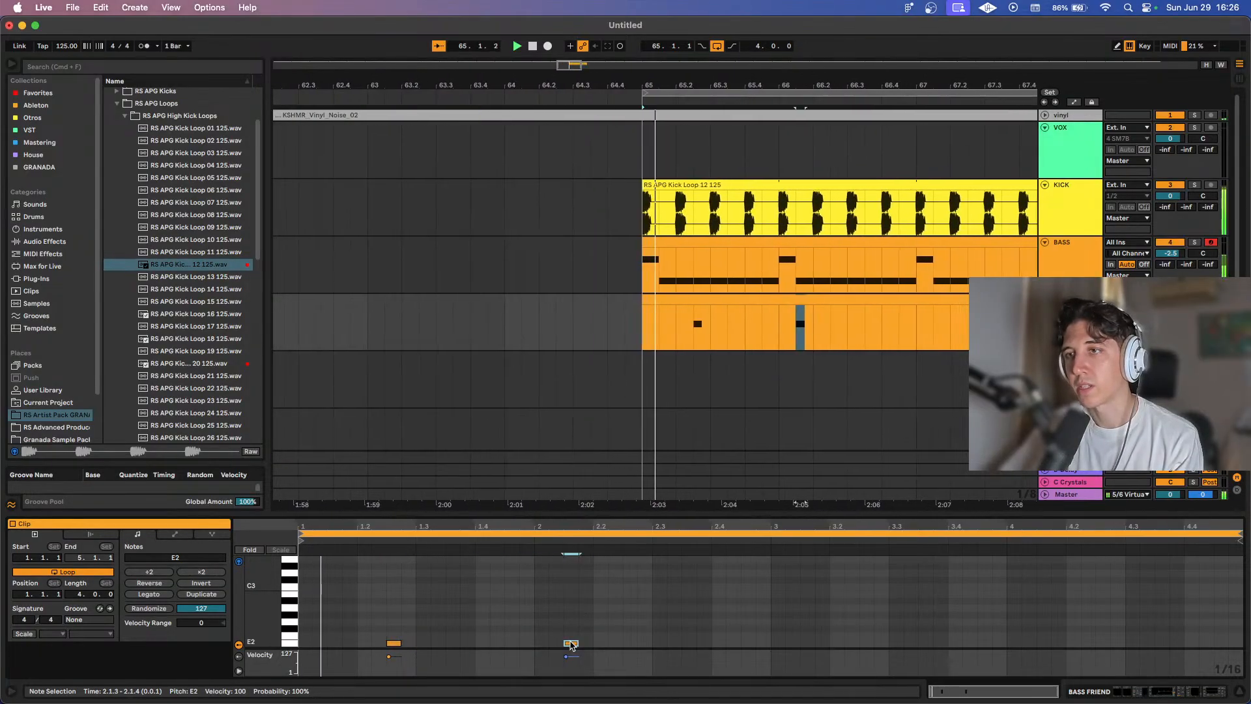
scroll(571, 644, "down", 2)
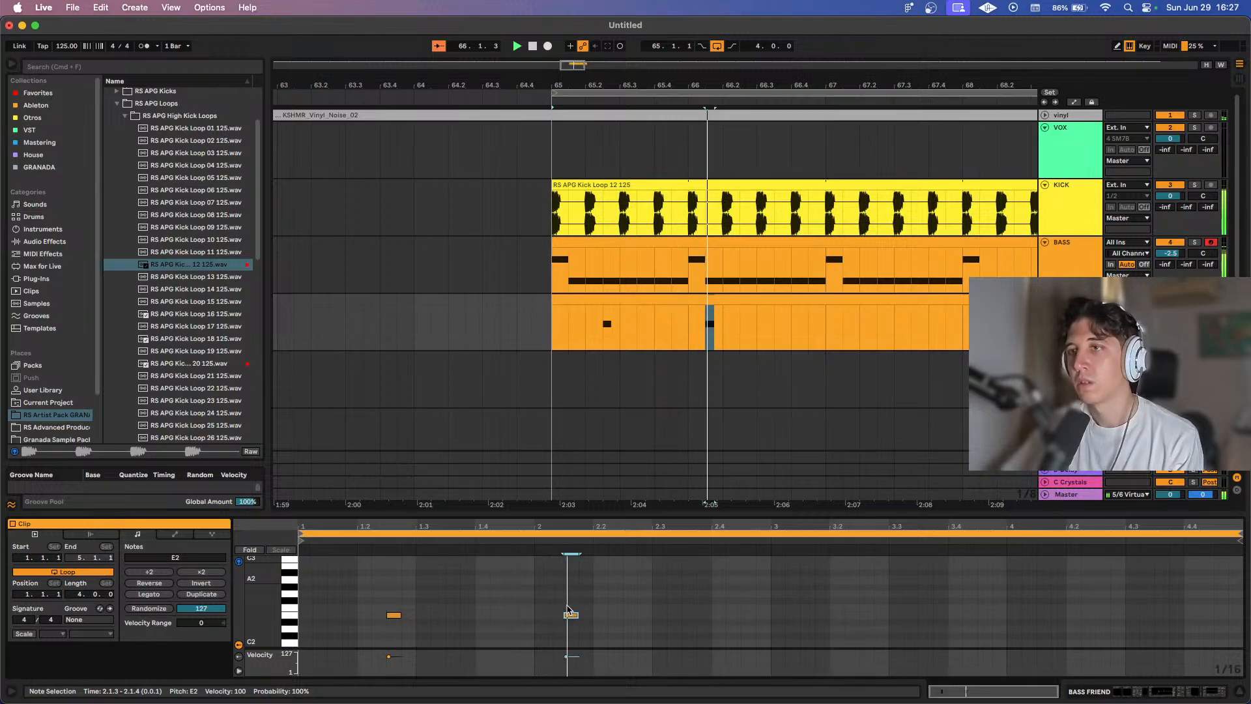
key("space")
key("space")
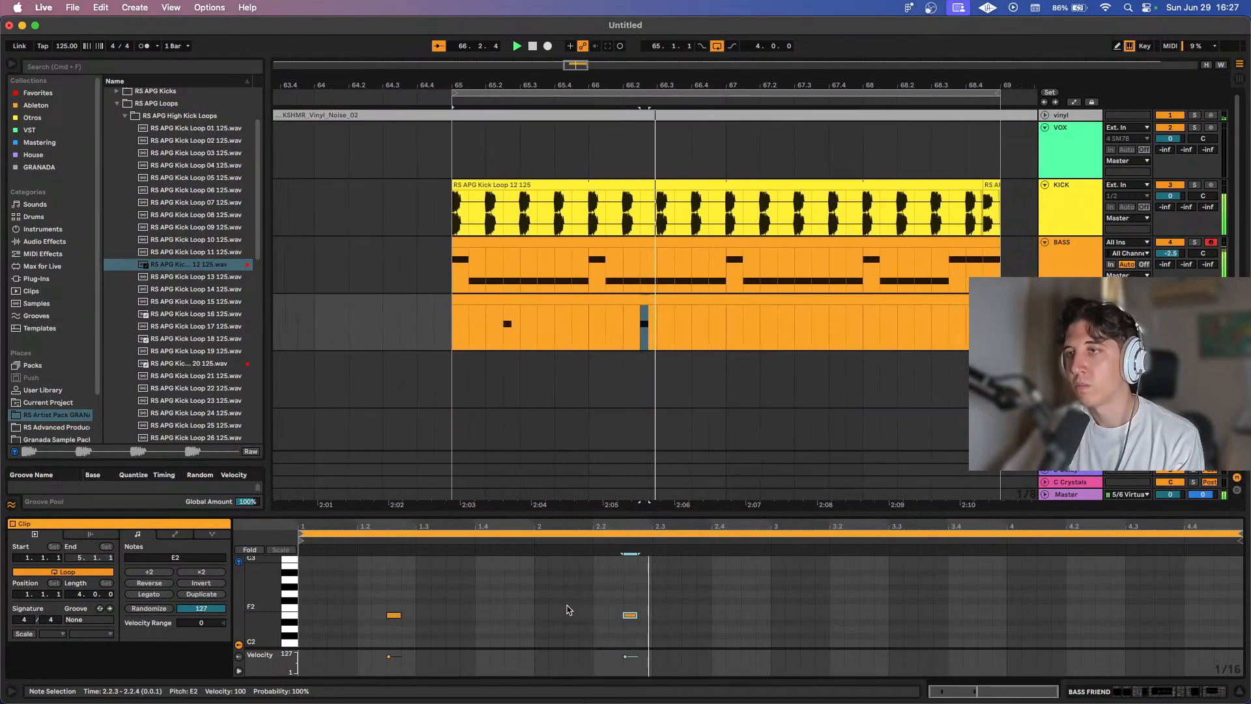
Duplicate both BASS FRIEND notes into bars 3 and 4, shift the copies to 3.2.3 and 4.2.3, and play the loop.
left_click_drag(709, 603, 288, 628)
key("super+d")
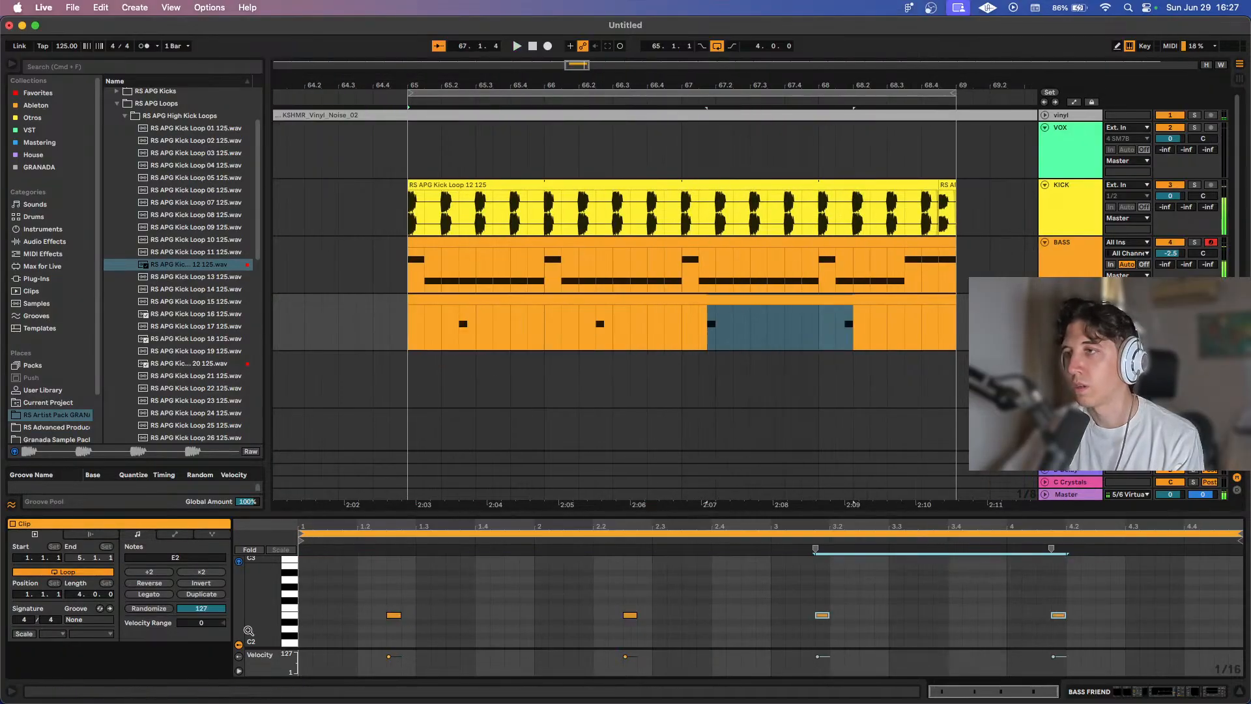
key("space")
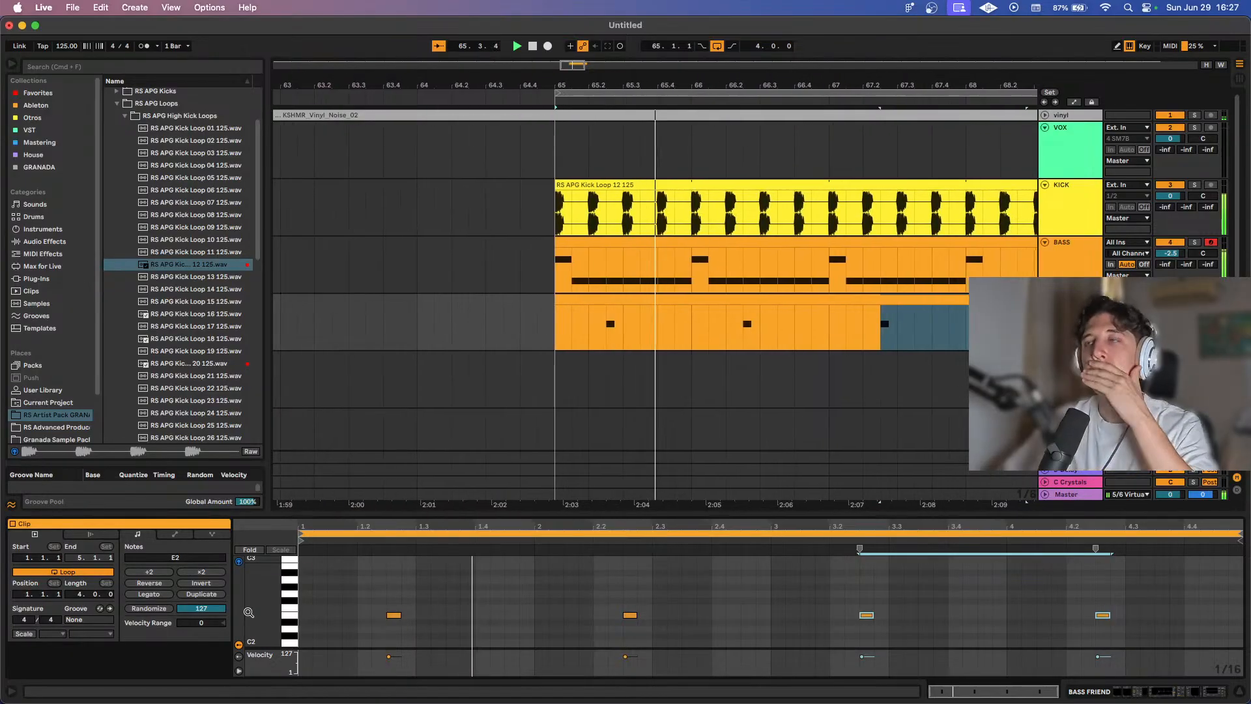
Inspect the filter cutoff in the BASS FRIEND track's Sylenth1 during playback, and close the synth.
key("minus")
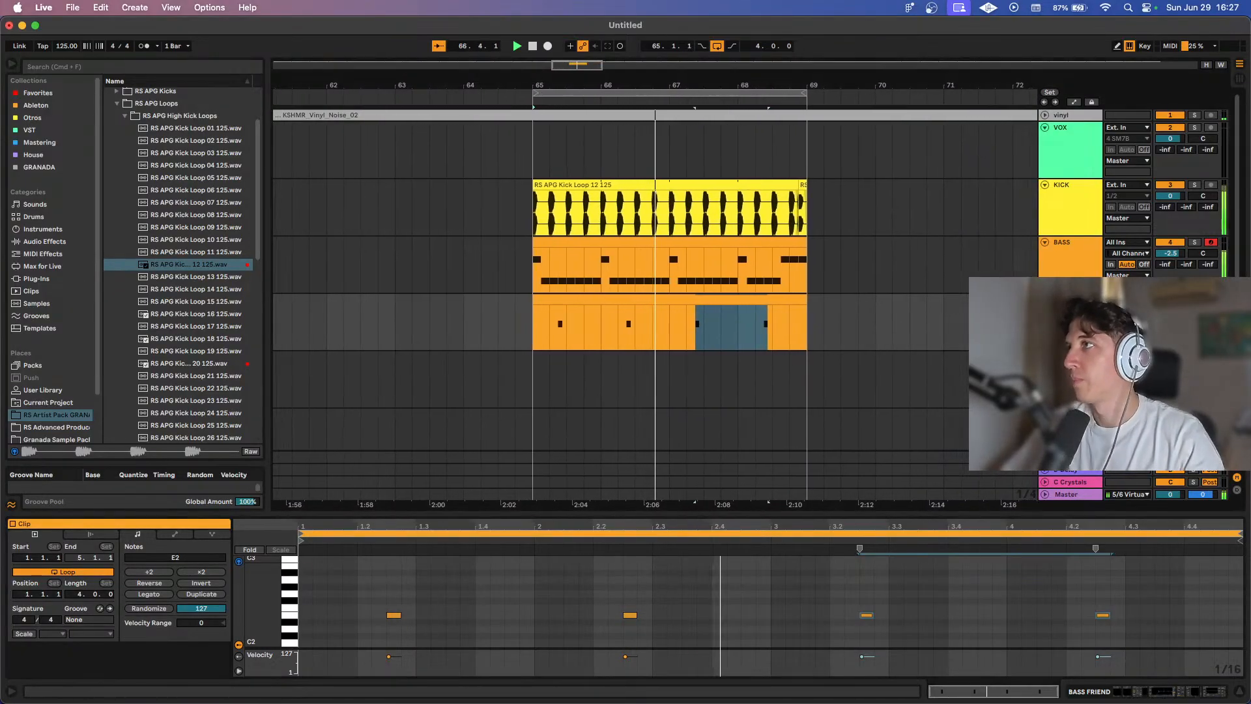
key("shift+Tab")
left_click(42, 559)
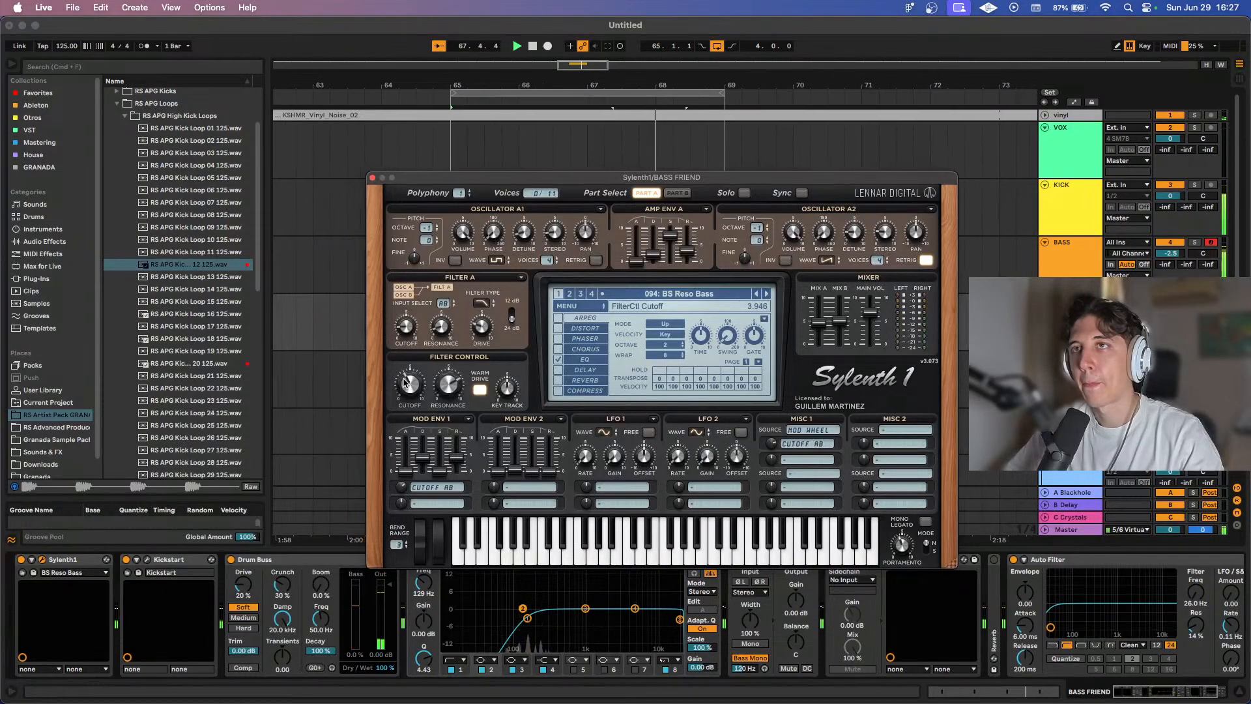
left_click(372, 177)
Review the effect chains on the DRUMS group, a track inside the group, and the KICK track.
scroll(567, 415, "down", 5)
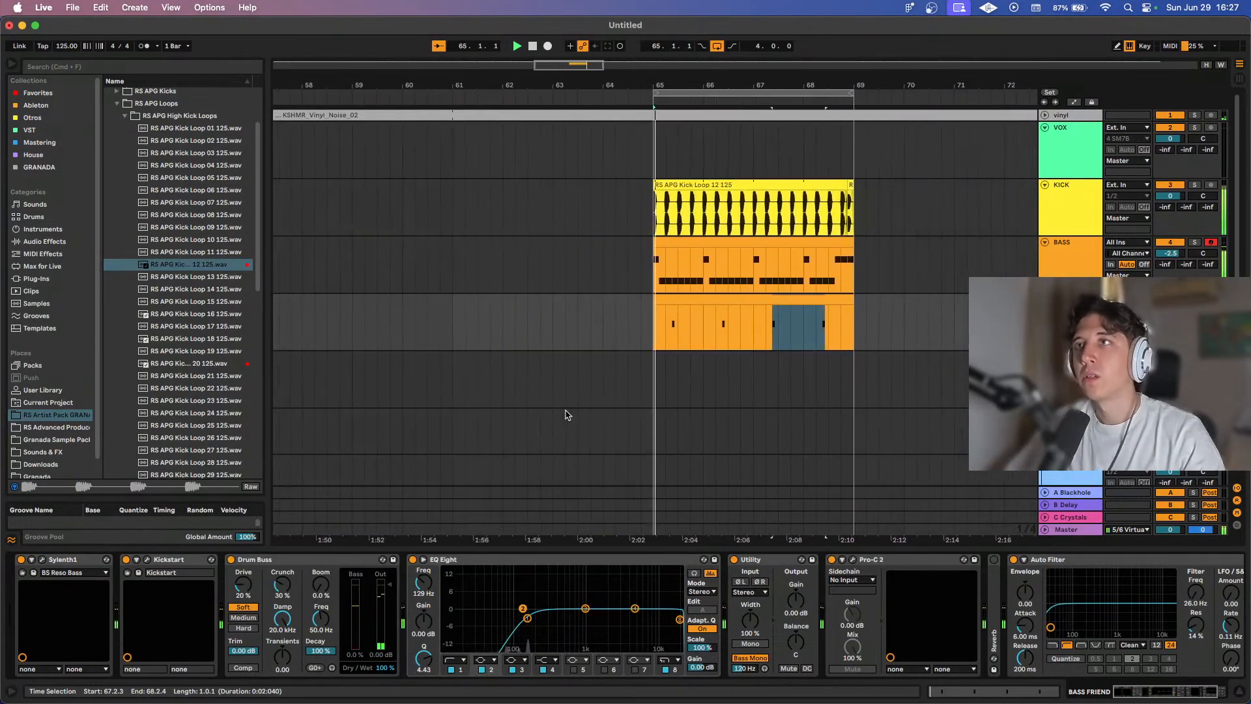
scroll(567, 415, "right", 2)
scroll(573, 409, "down", 4)
left_click(677, 329)
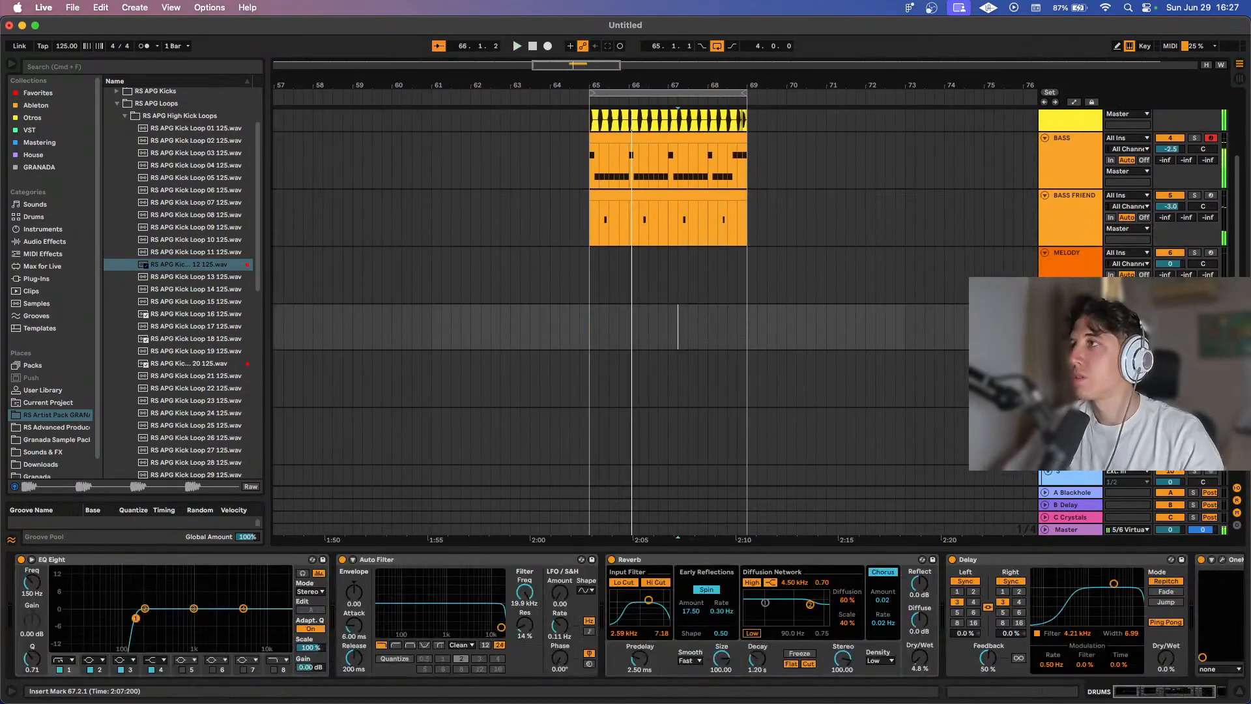
left_click(1068, 364)
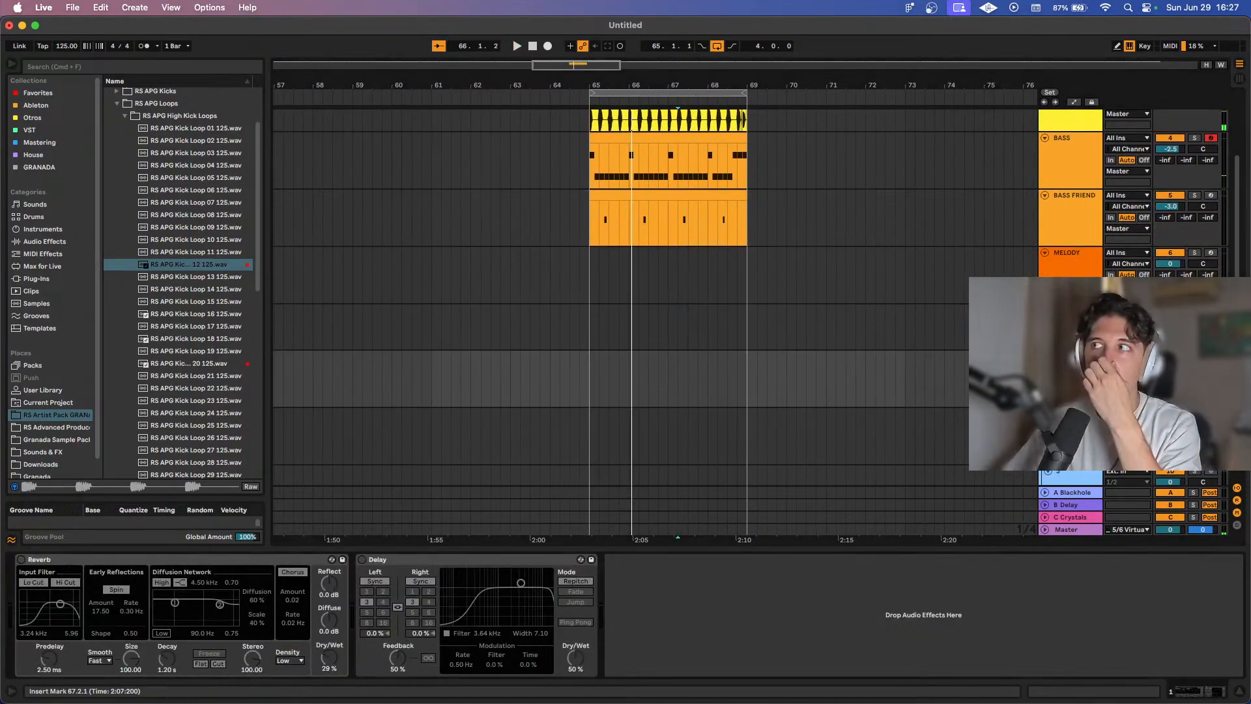
scroll(860, 313, "up", 3)
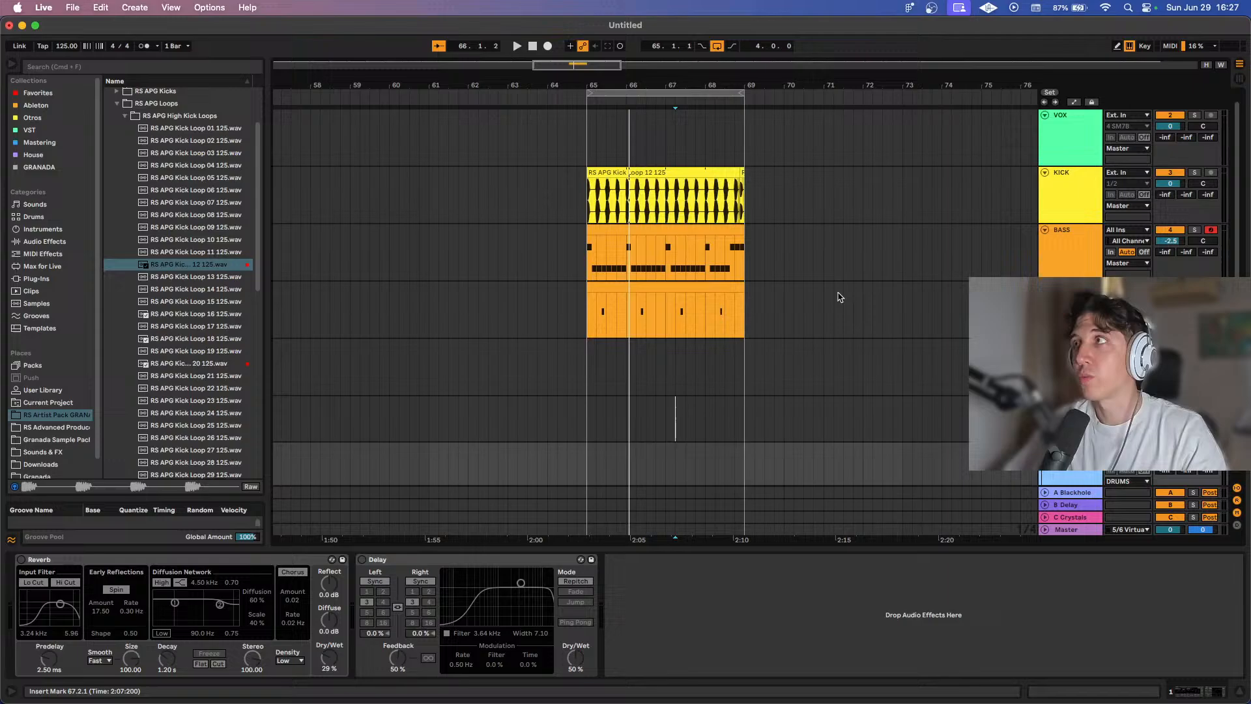
left_click(1079, 206)
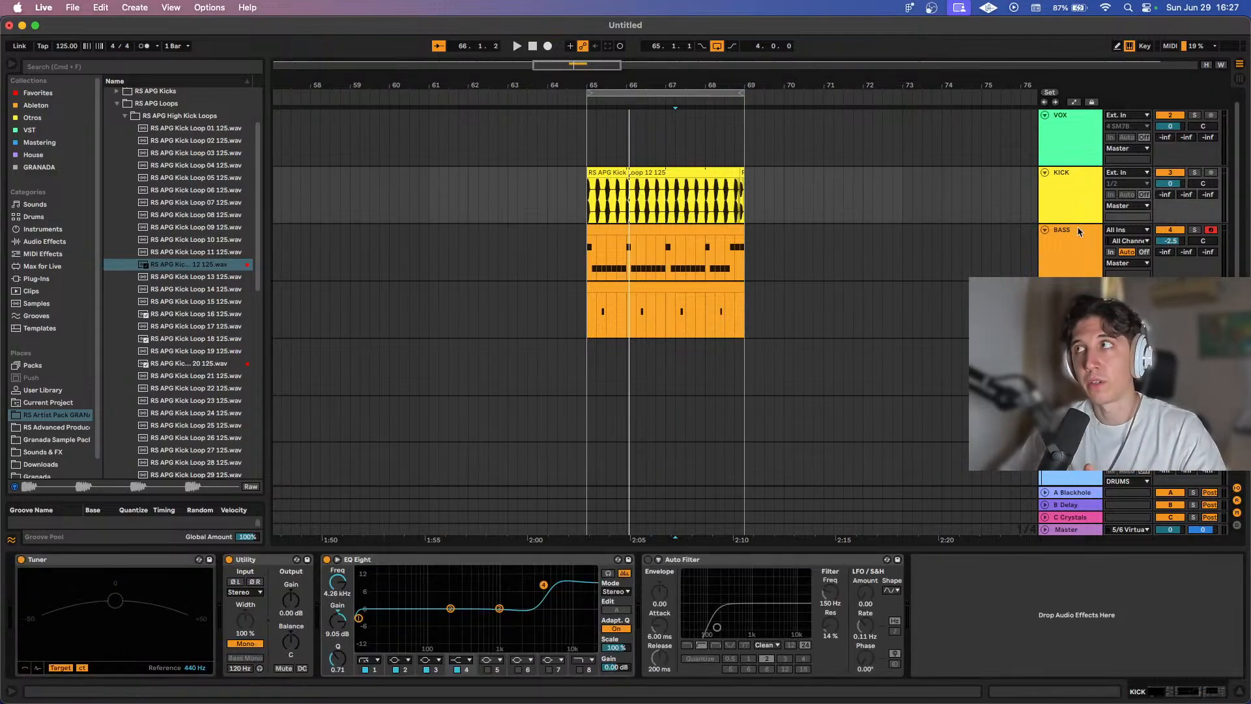
scroll(1077, 201, "down", 2)
left_click(675, 362)
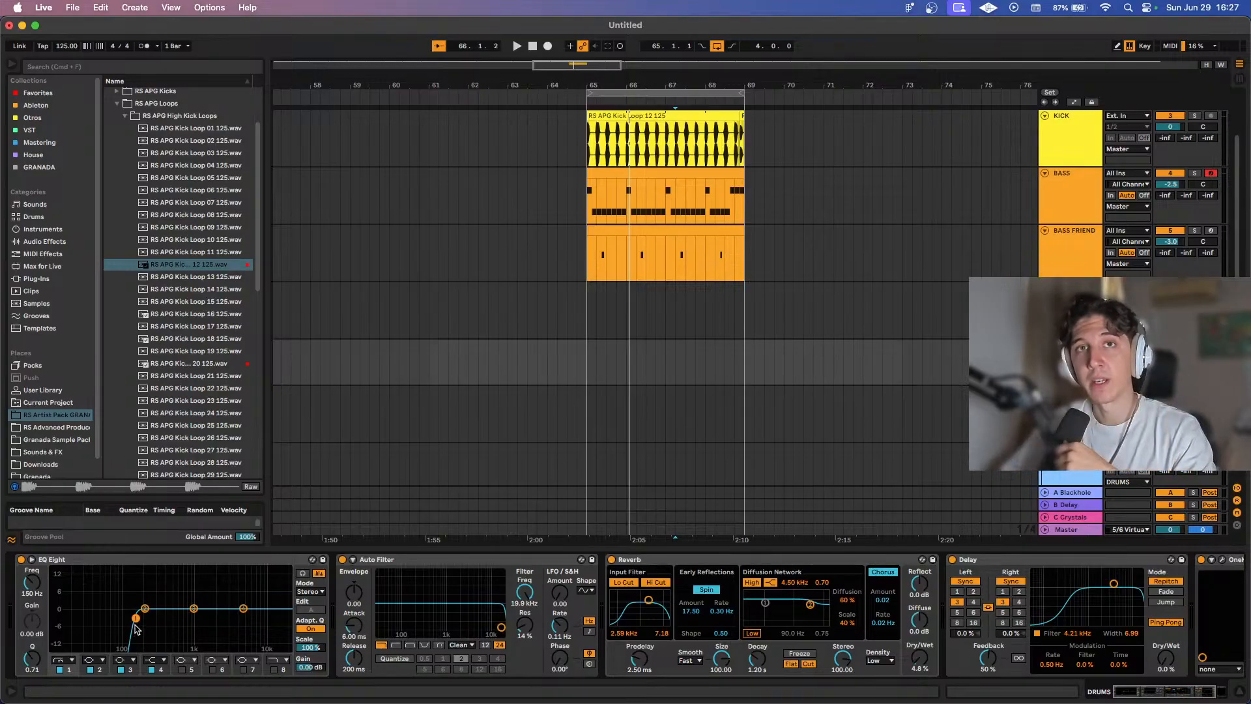
scroll(371, 368, "down", 2)
scroll(371, 368, "right", 1)
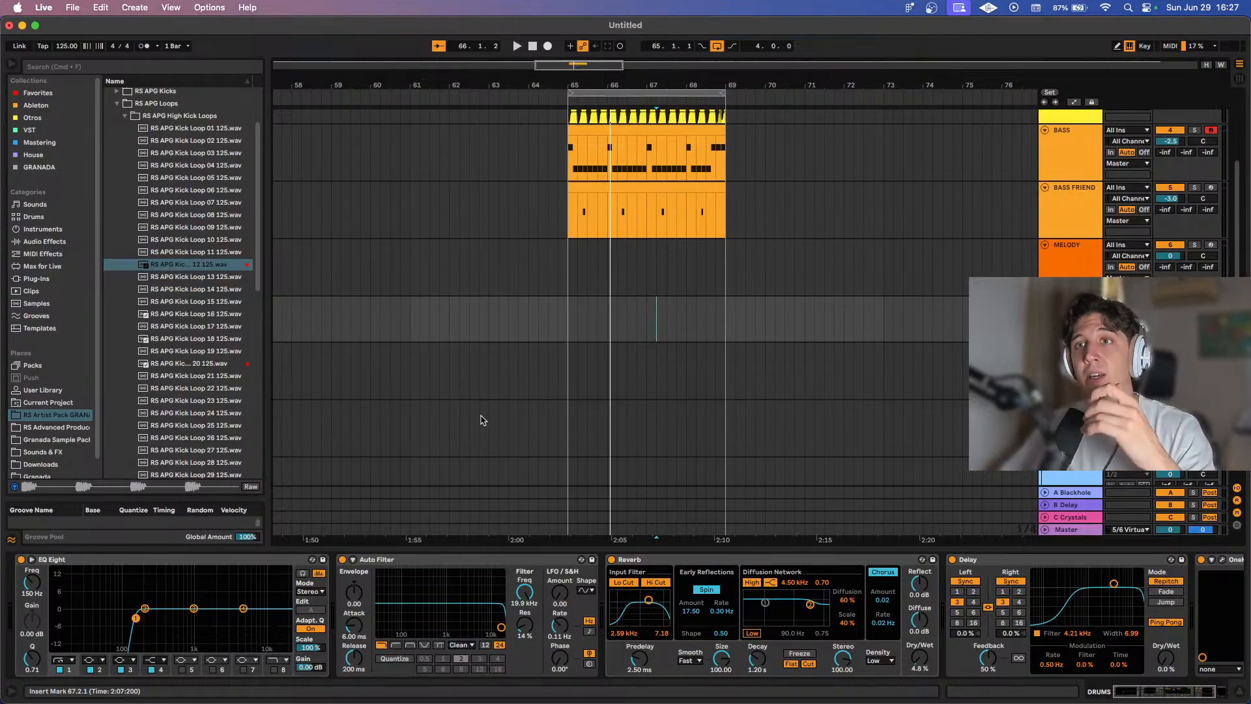
scroll(826, 363, "down", 1)
scroll(826, 363, "right", 1)
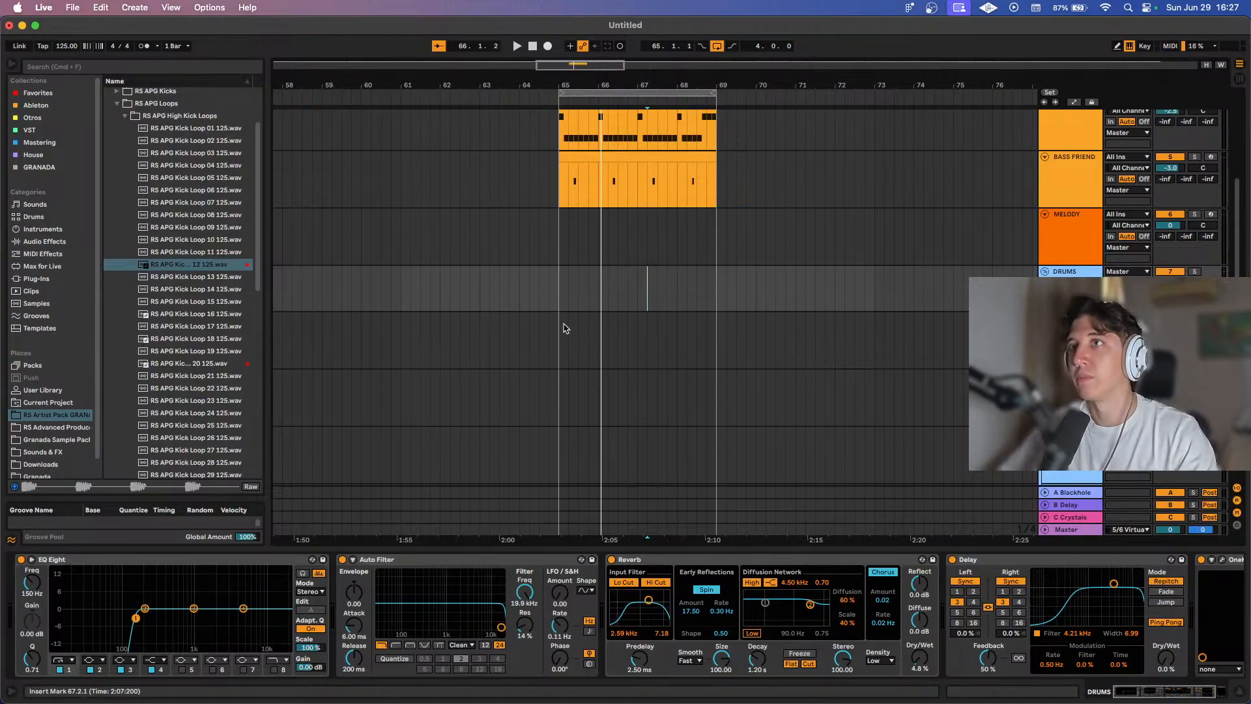
Mark bars 65 to 69 on the first track inside the DRUMS group, select the group, and play the loop.
left_click_drag(559, 343, 715, 347)
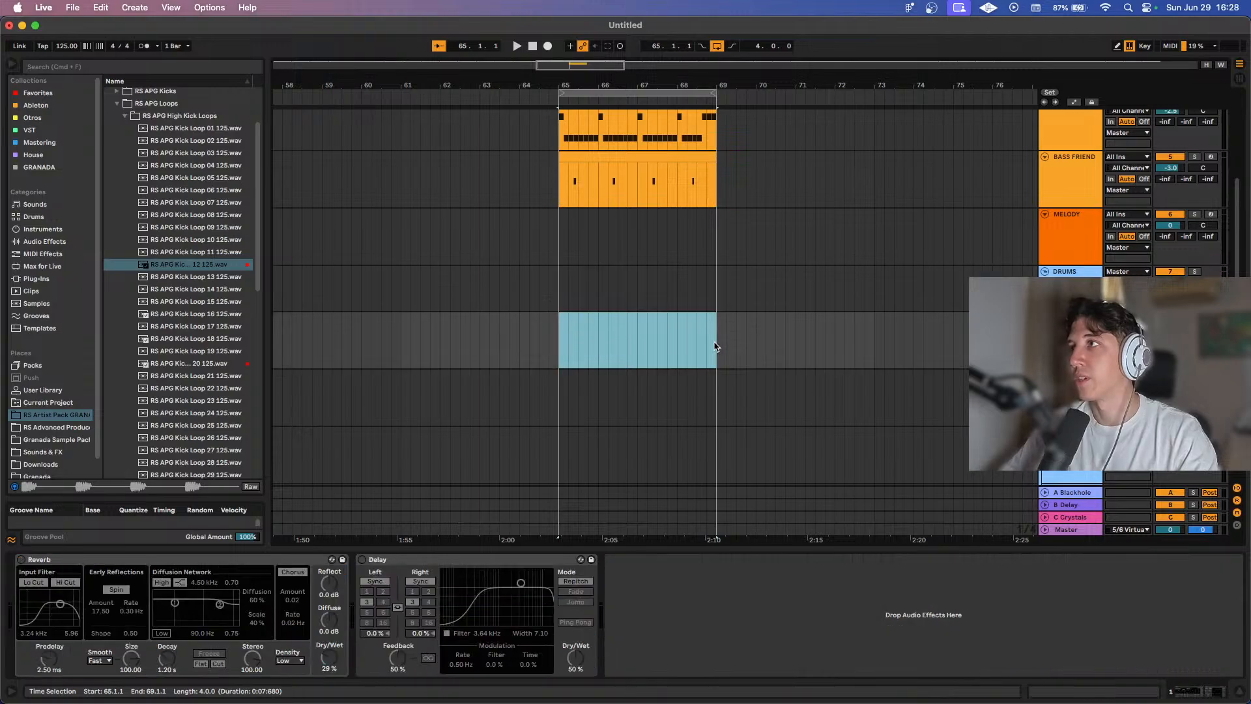
scroll(716, 346, "up", 3)
scroll(716, 346, "down", 5)
left_click(1069, 285)
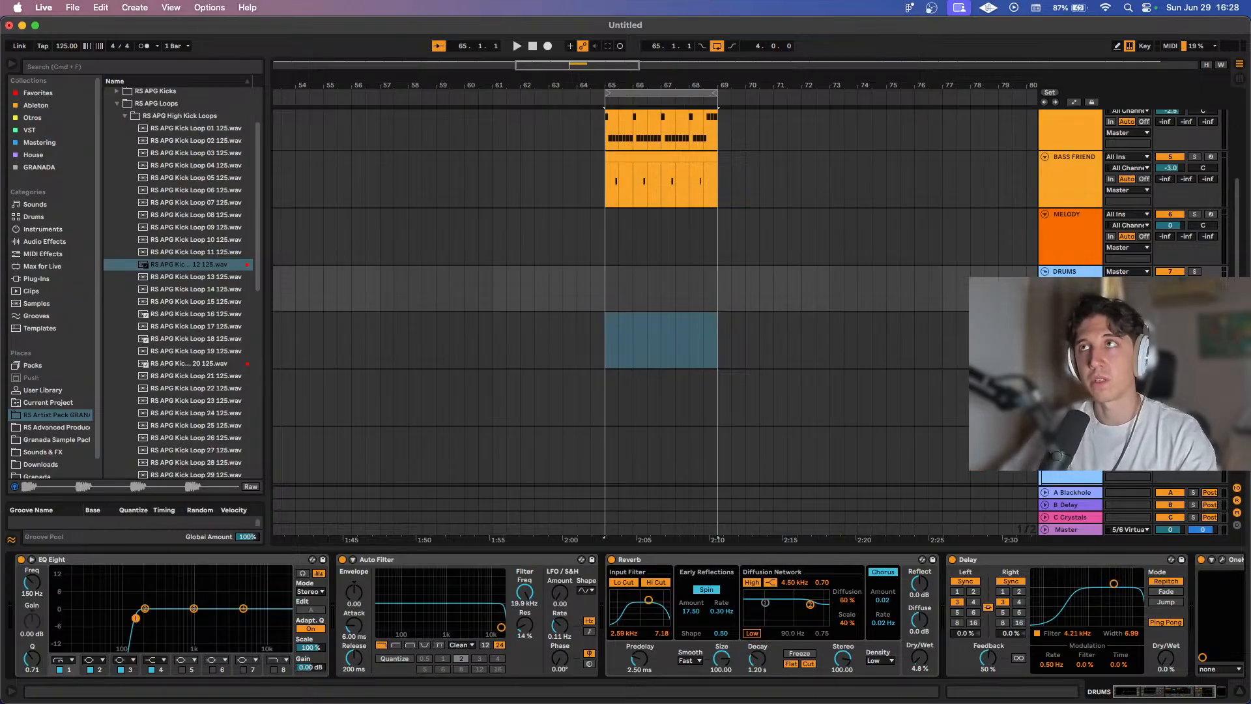
key("space")
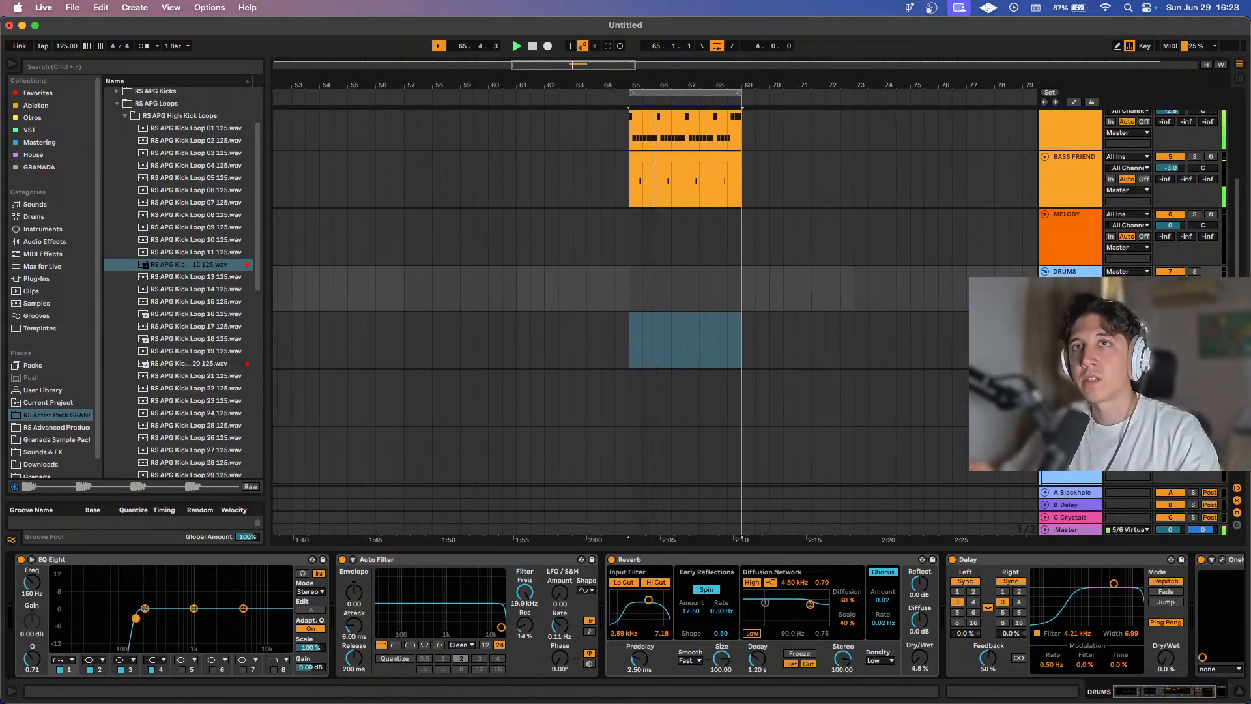
Browse to the RS APG Hi Hats Closed samples and audition clean hats 05, 06, 03 and 02 over the loop.
scroll(121, 185, "up", 3)
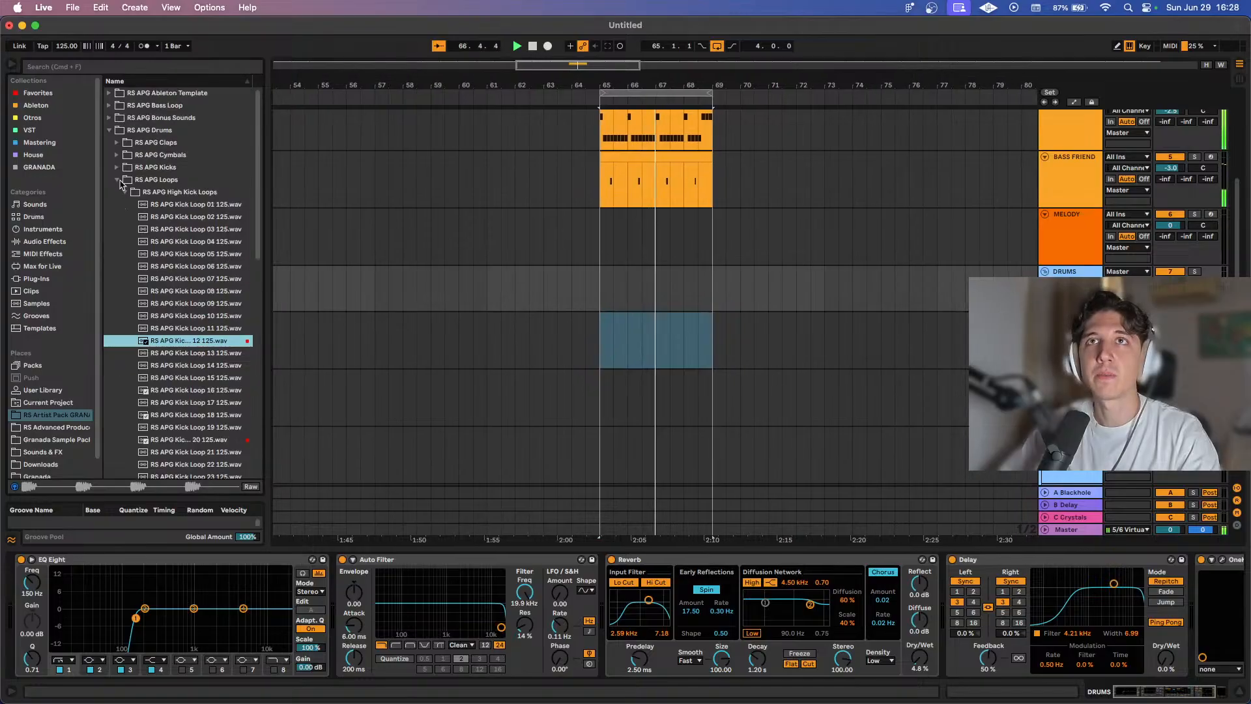
left_click(120, 181)
left_click(117, 156)
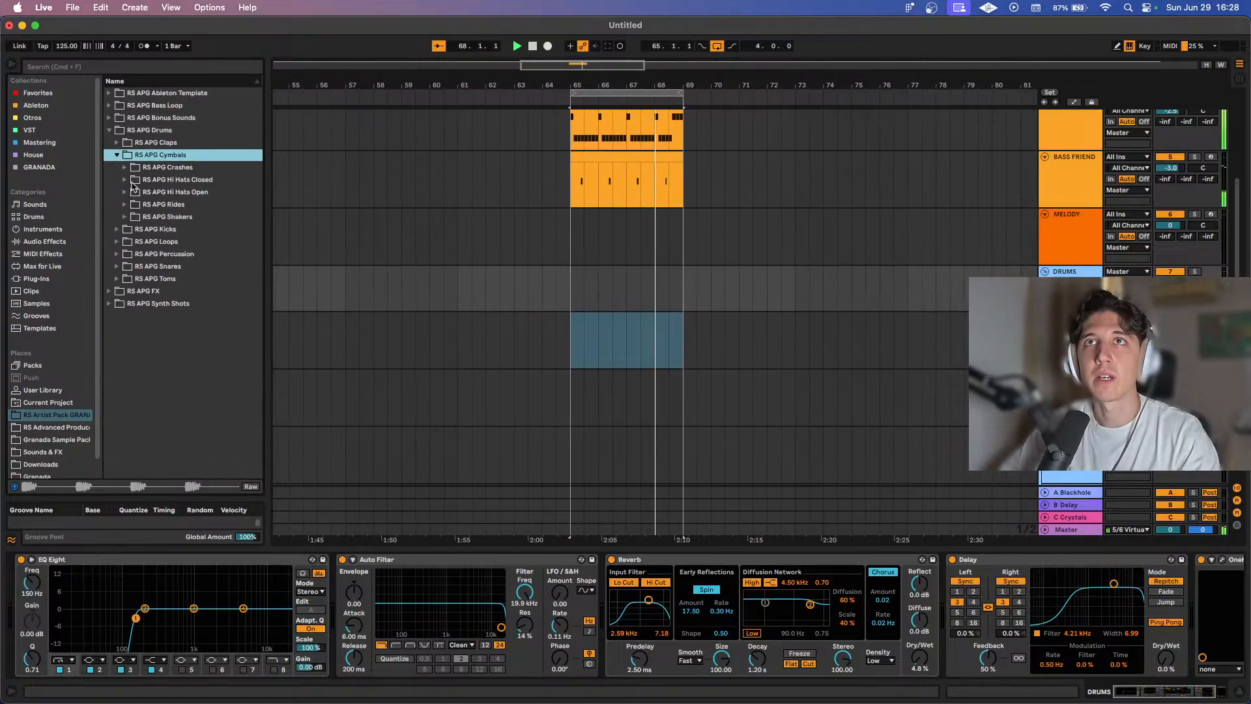
left_click(124, 180)
left_click(194, 241)
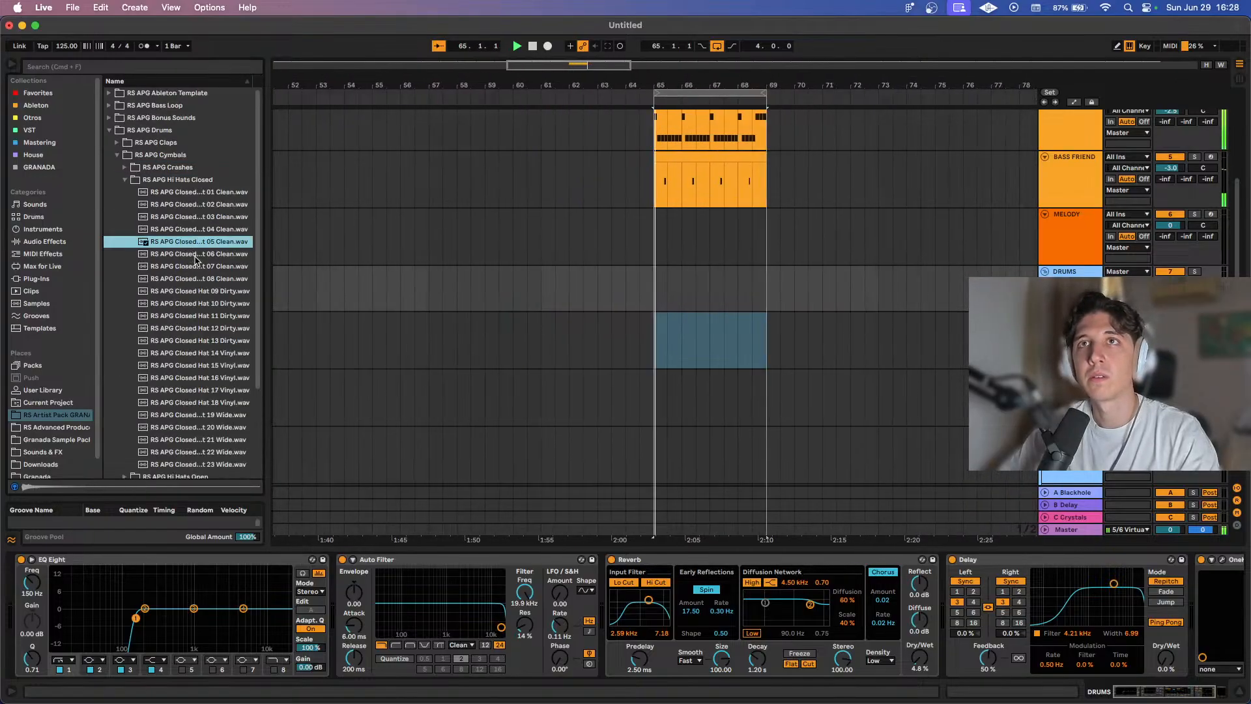
left_click(195, 255)
left_click(213, 217)
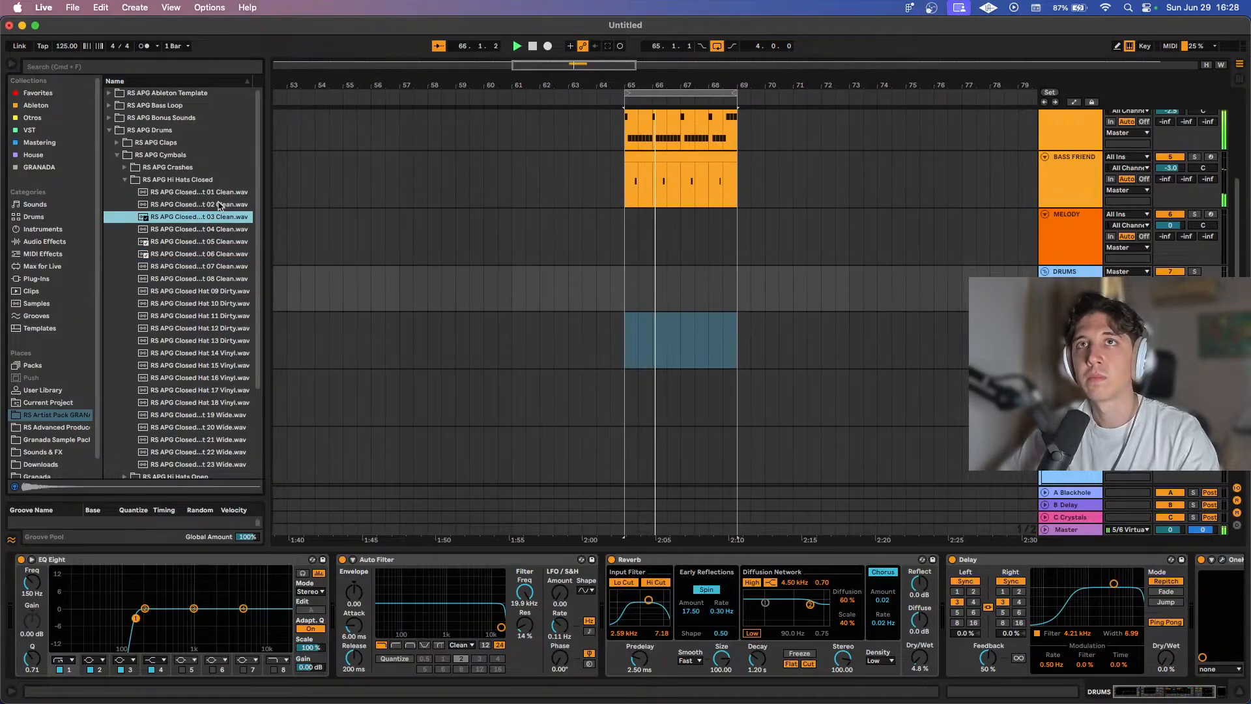
left_click(219, 205)
left_click(219, 217)
left_click(219, 205)
Audition further closed hats over the loop, from 10 Dirty and 13 Dirty to 23 Wide and 21 Wide.
left_click(227, 303)
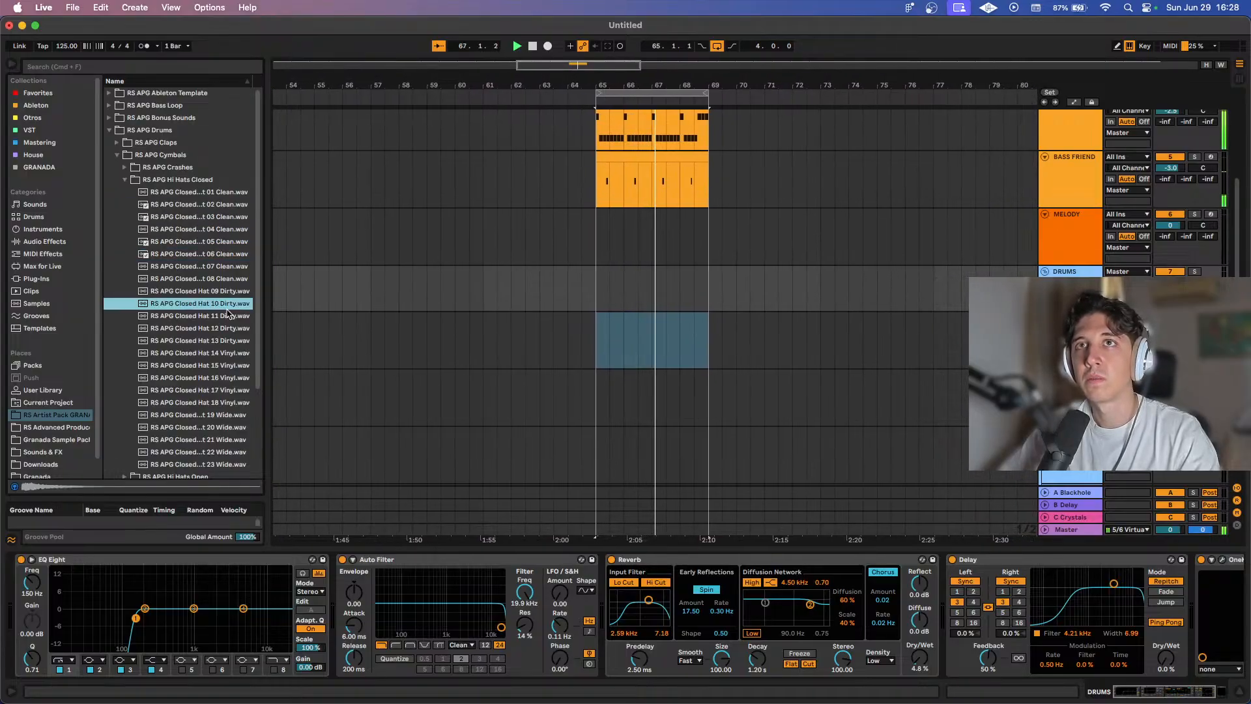
left_click(227, 341)
scroll(225, 333, "down", 3)
left_click(225, 329)
scroll(225, 330, "down", 2)
left_click(225, 364)
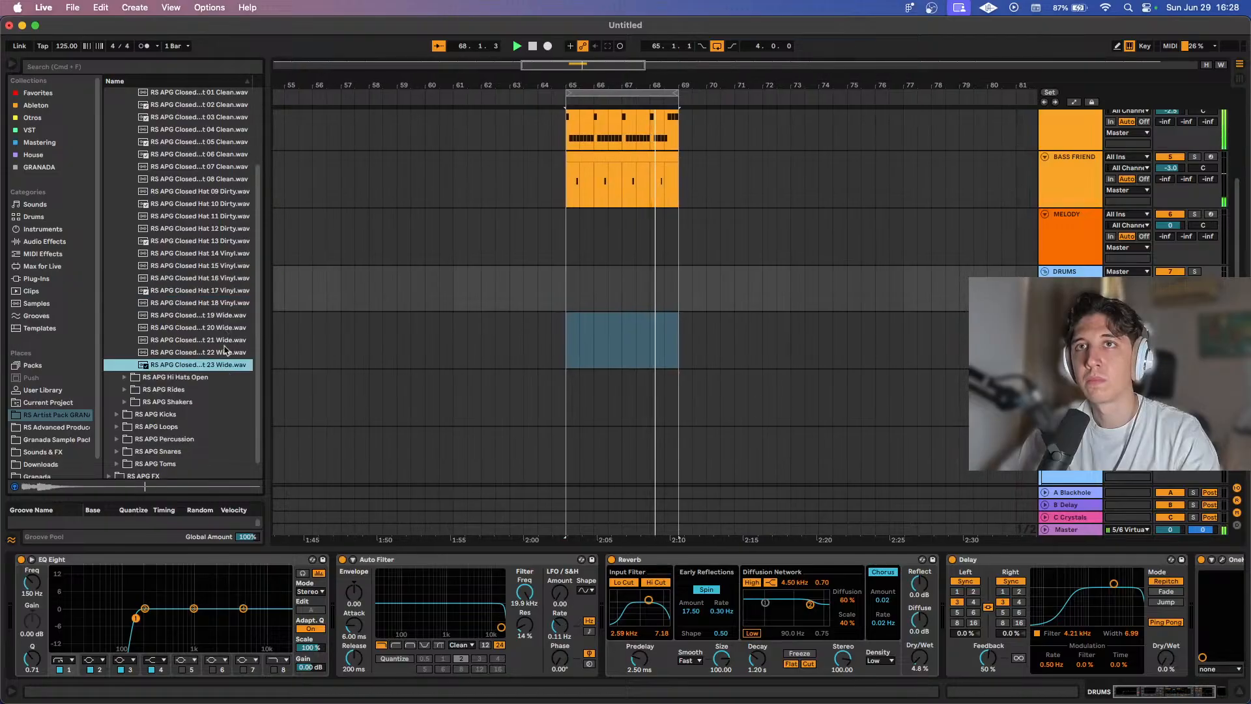
left_click(226, 341)
Audition the vinyl and dirty closed hats in reverse order, from 18 Vinyl back to 10 Dirty.
left_click(233, 305)
left_click(234, 291)
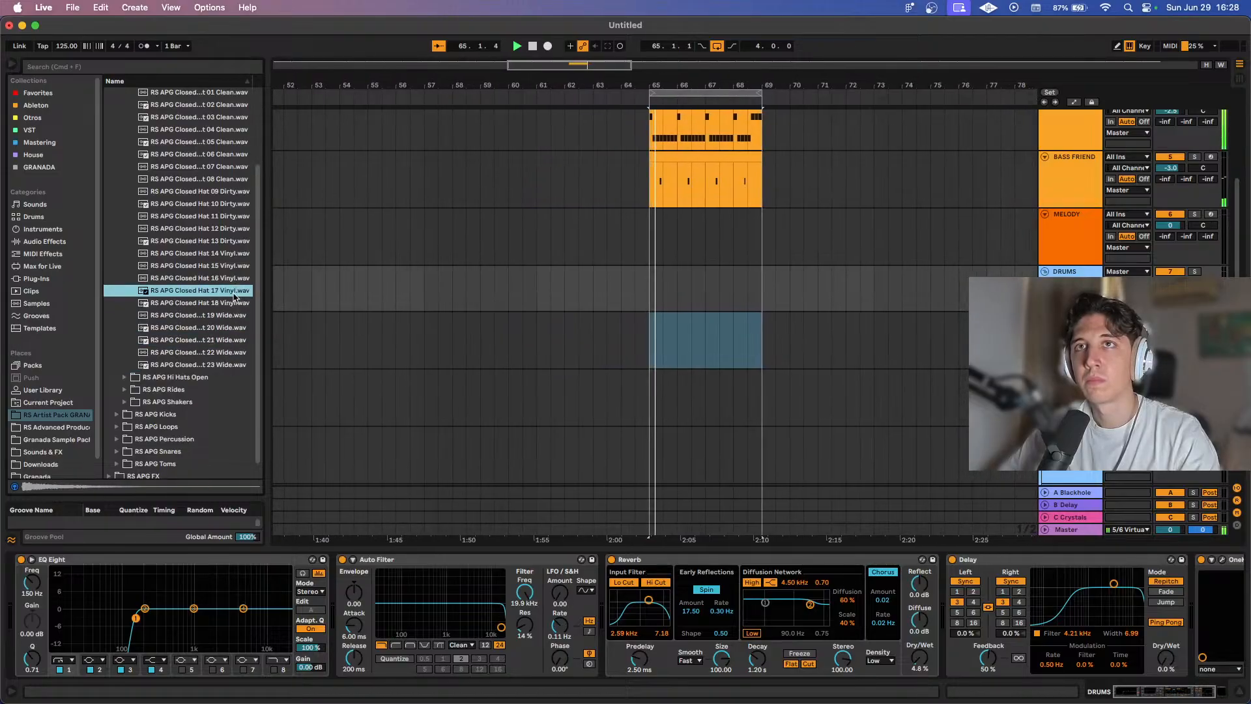
left_click(235, 279)
left_click(235, 254)
left_click(236, 239)
left_click(240, 253)
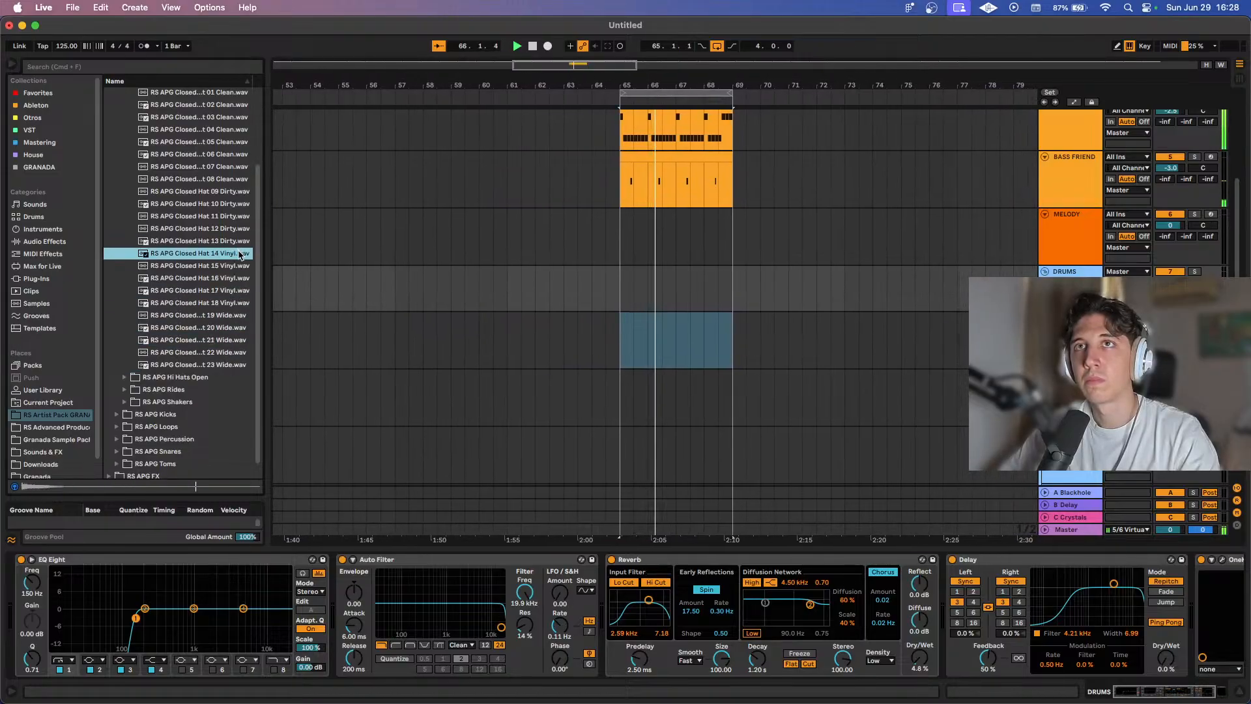
left_click(231, 229)
scroll(230, 232, "up", 3)
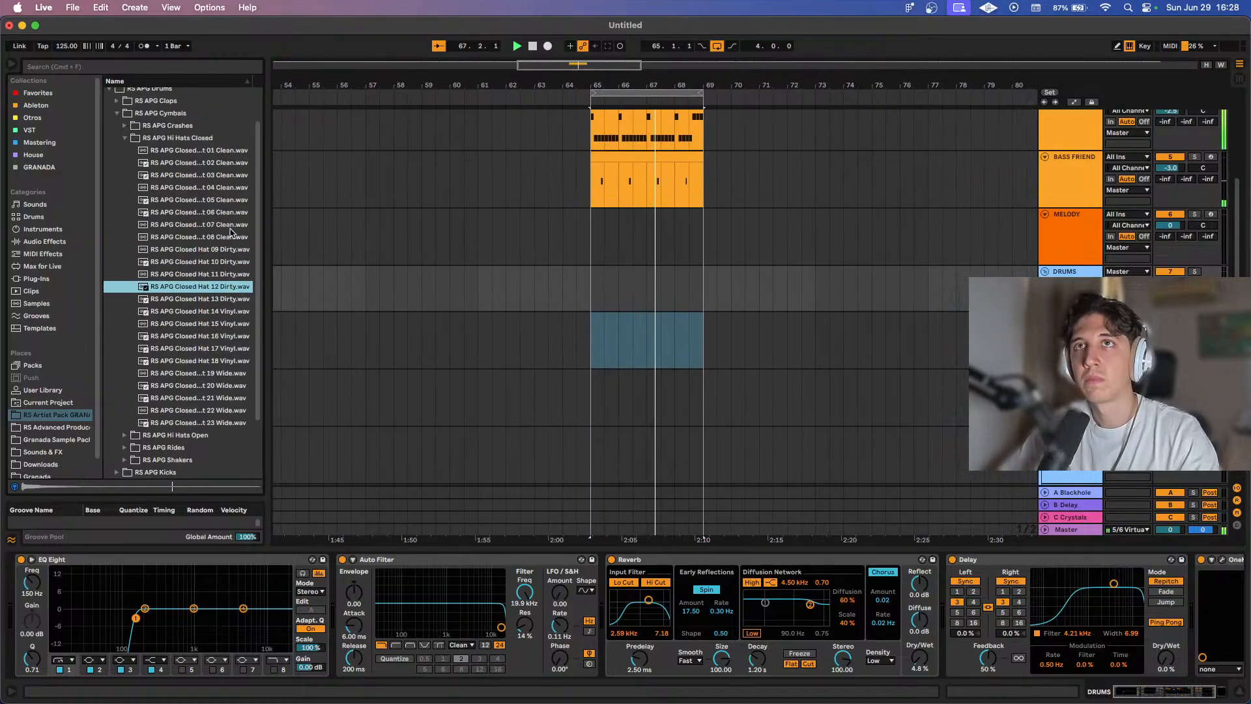
left_click(222, 274)
left_click(222, 261)
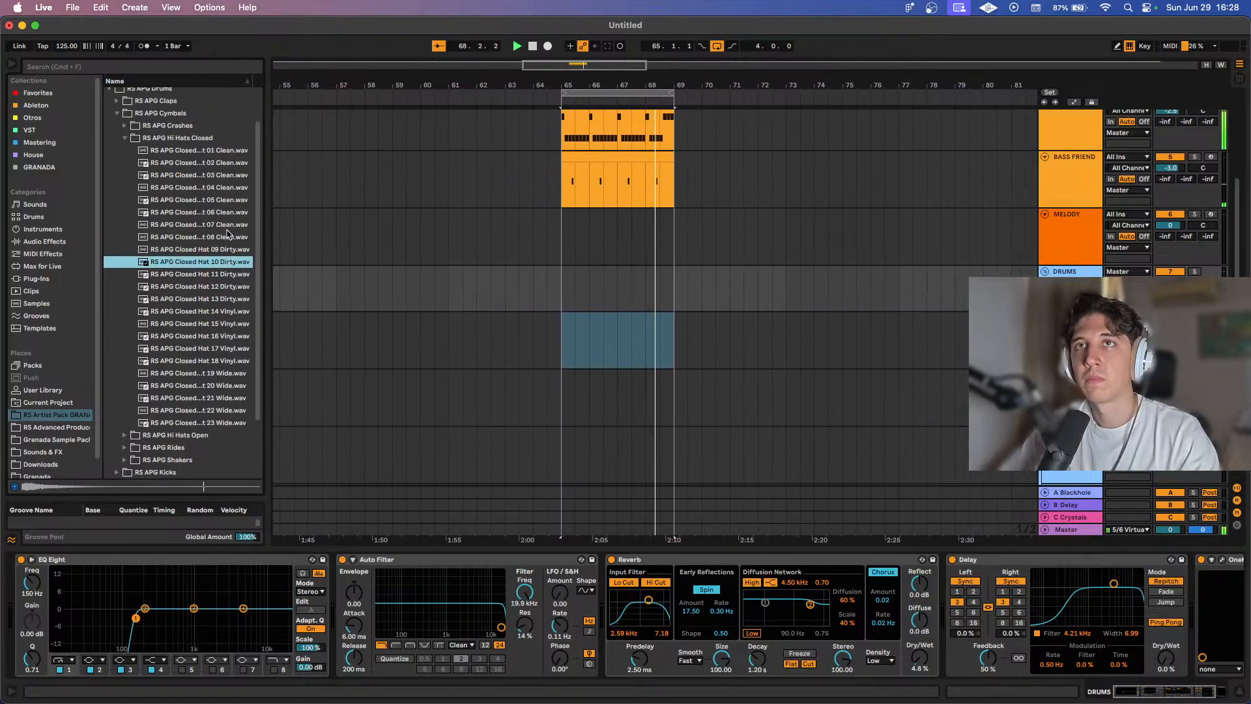
Browse to the RS APG Shakers samples and audition shakers 04, 06, 10, 07 and 08 over the loop.
scroll(215, 260, "up", 3)
left_click(126, 180)
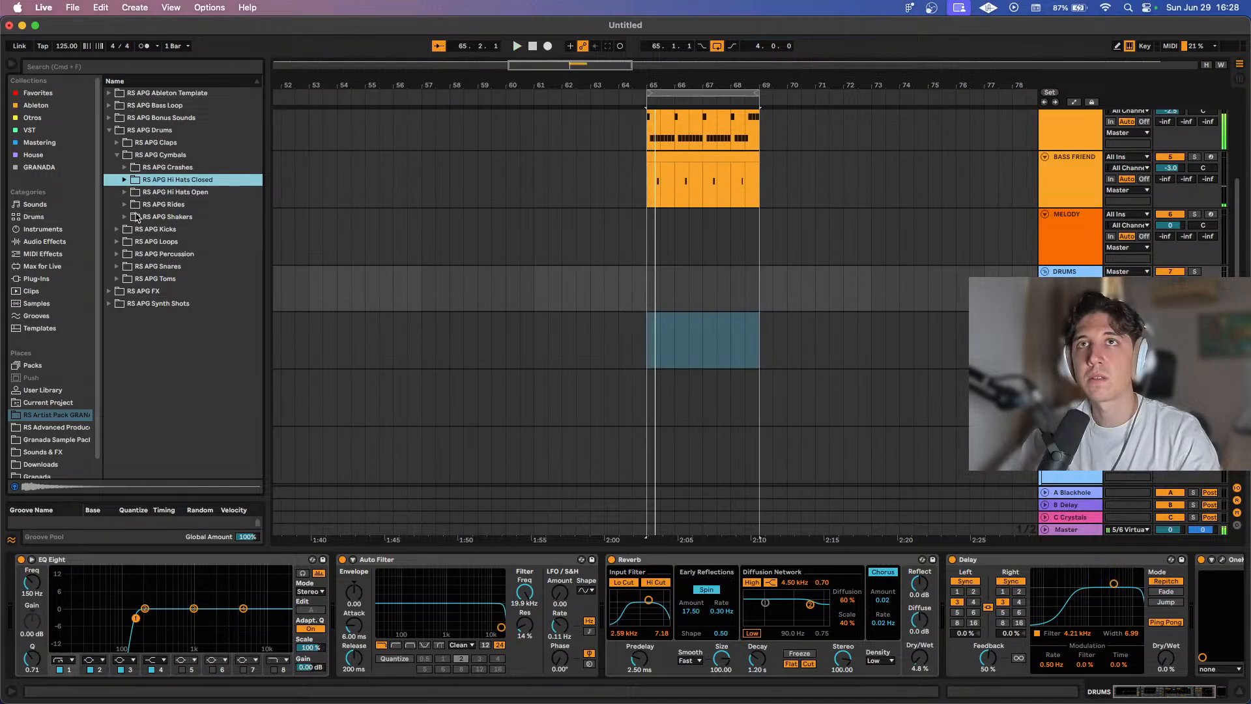
left_click(136, 217)
left_click(185, 267)
left_click(198, 291)
left_click(217, 340)
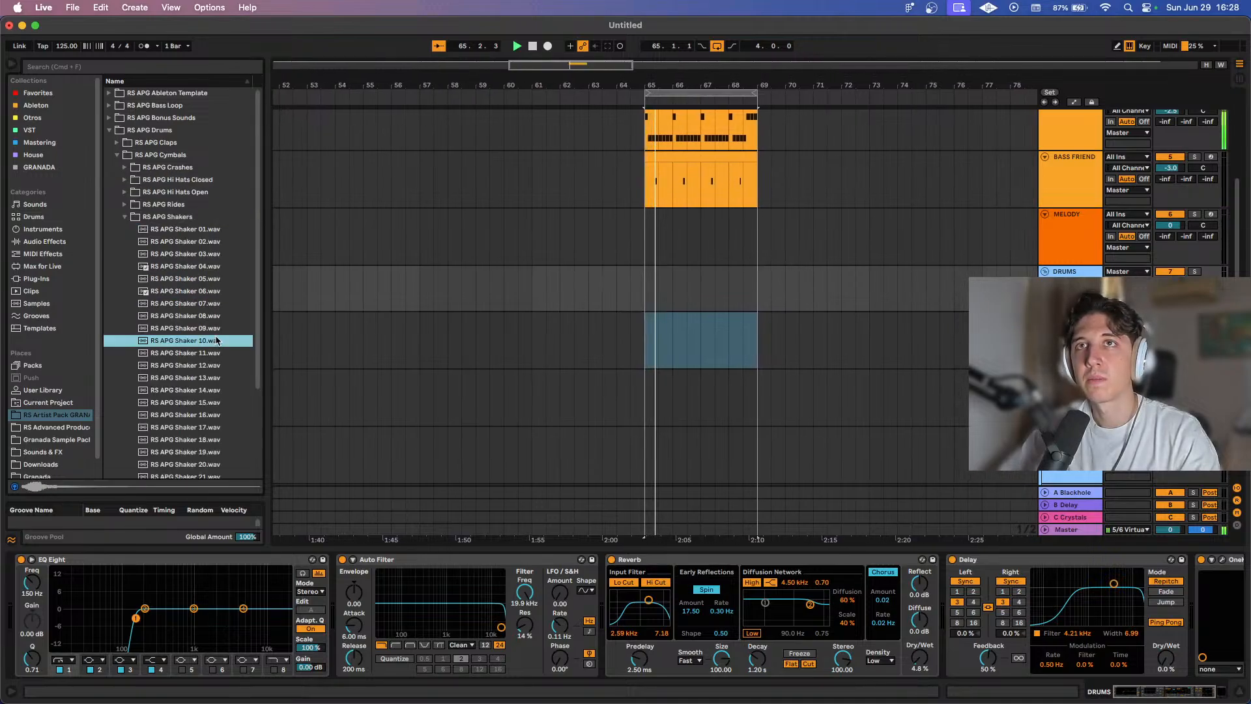
scroll(217, 340, "down", 1)
left_click(209, 286)
left_click(210, 299)
left_click(212, 312)
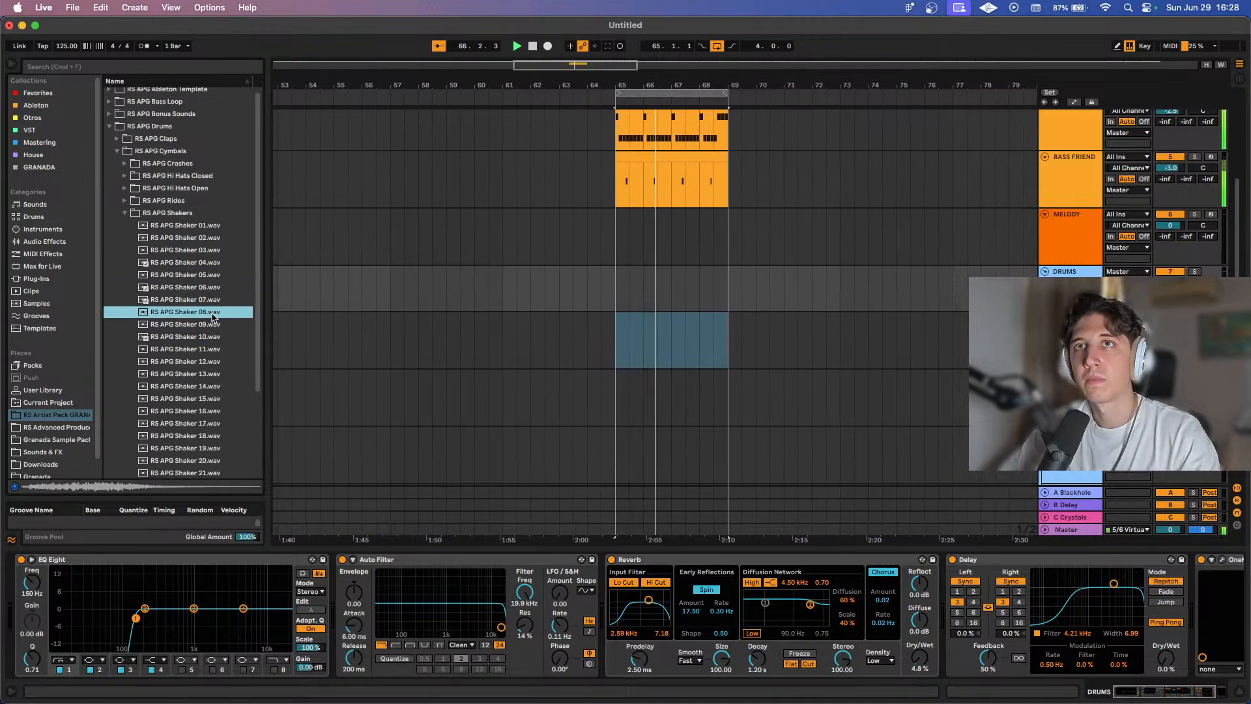
Audition shakers 17, 20, 21 and 19, and replay shaker 04 for comparison.
scroll(212, 317, "down", 5)
left_click(202, 310)
left_click(198, 347)
left_click(195, 360)
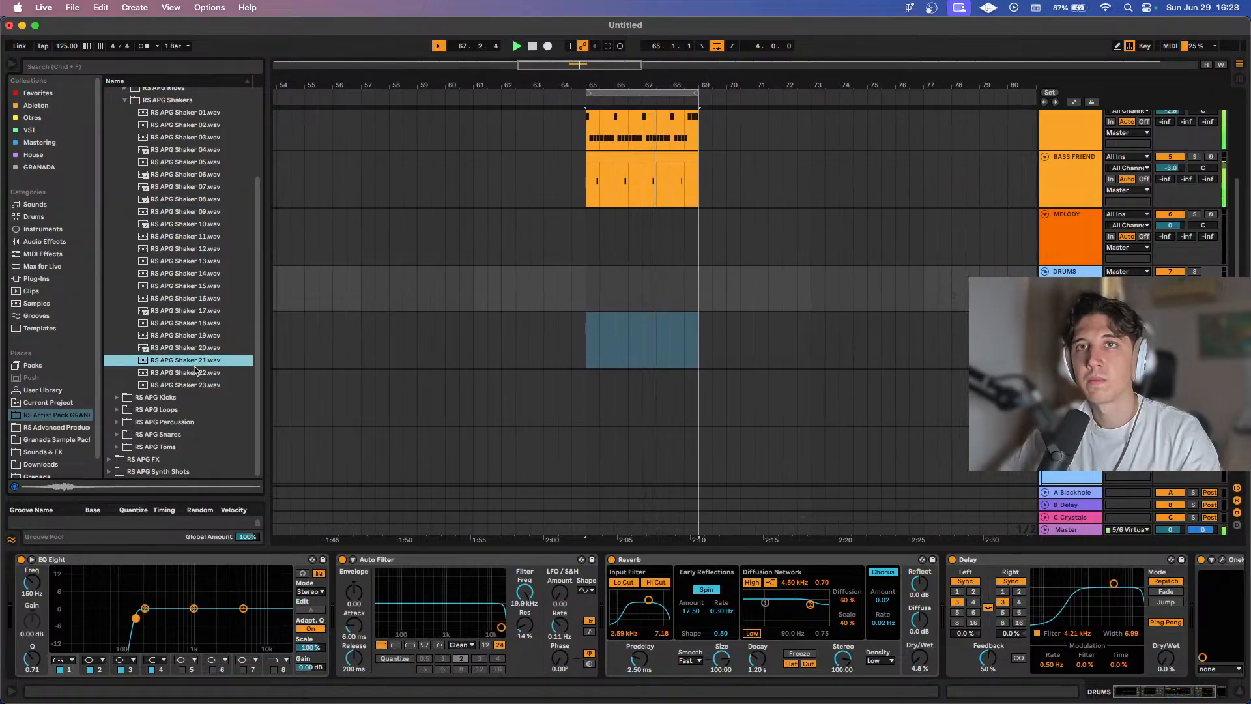
left_click(185, 337)
scroll(186, 325, "up", 5)
left_click(187, 267)
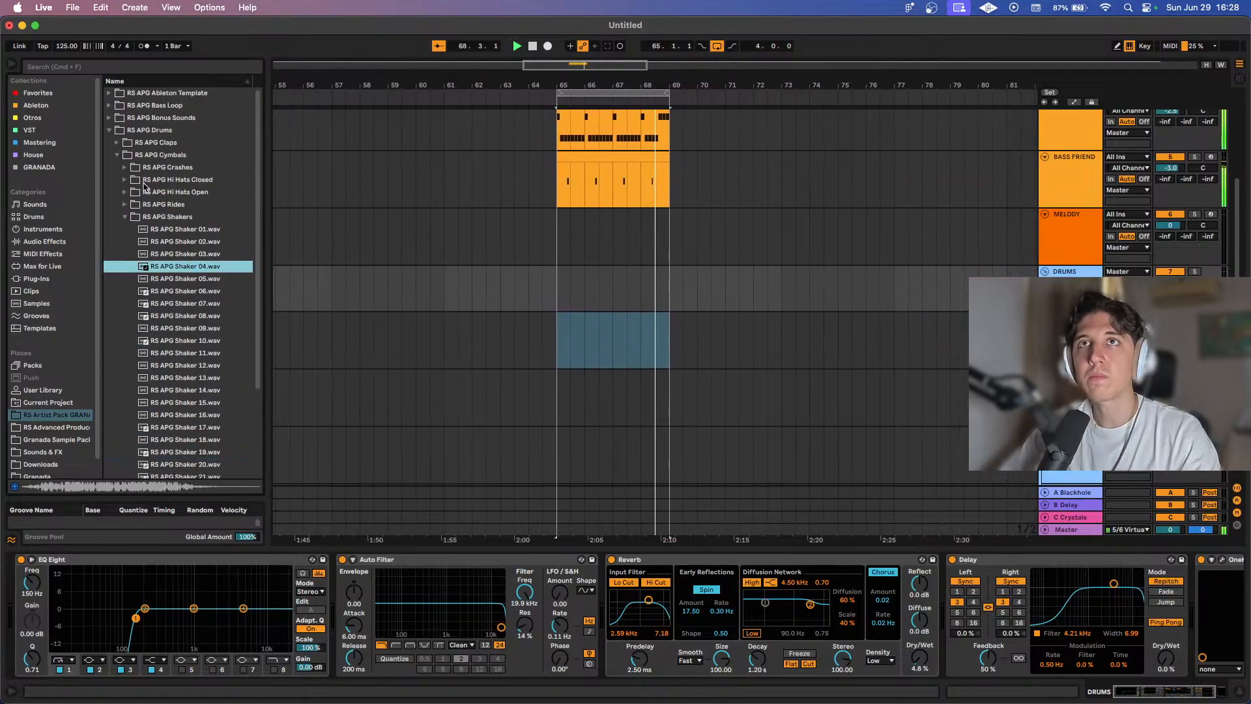
Return to the closed hi-hat samples and audition clean hats 06, 03 and 02 again.
left_click(146, 182)
left_click(176, 204)
left_click(184, 254)
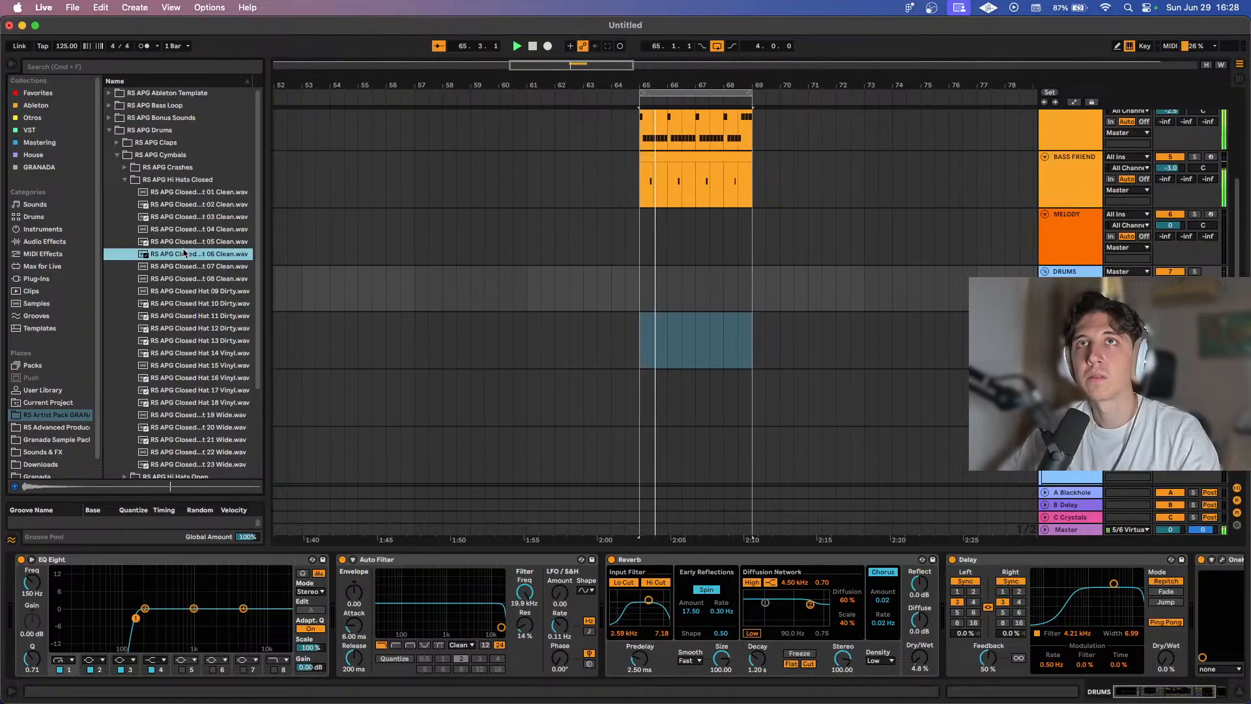
left_click(191, 217)
left_click(195, 204)
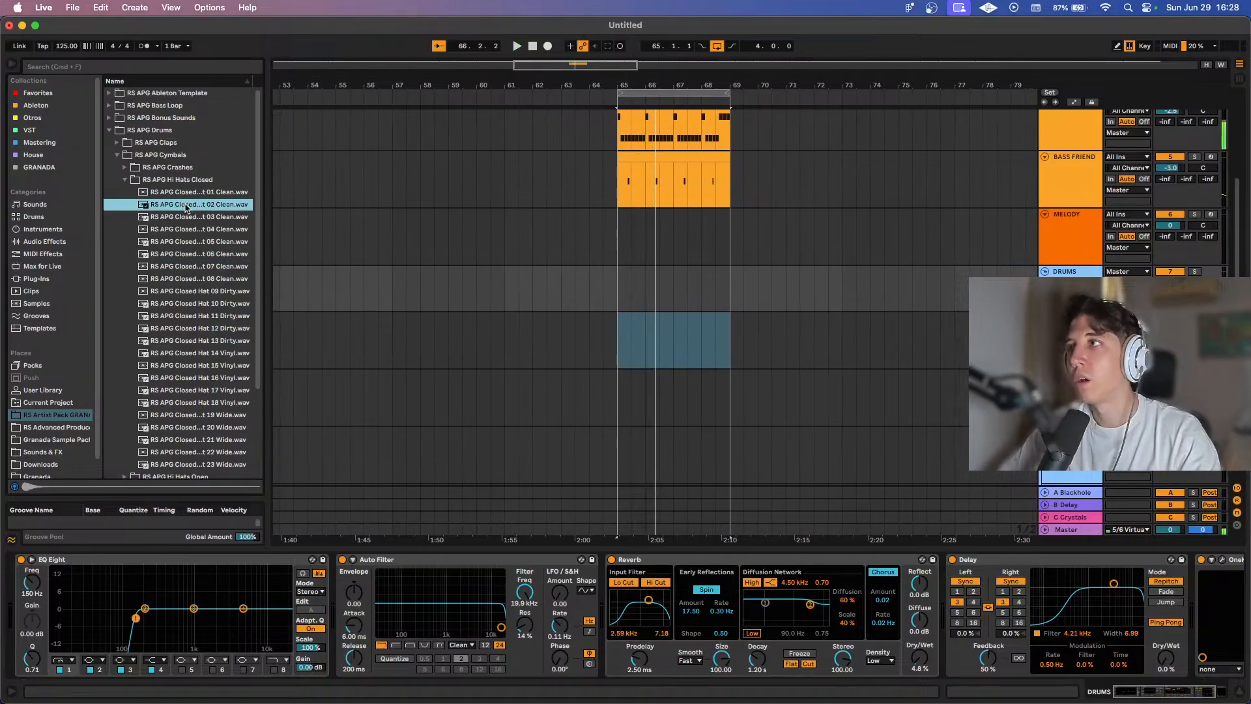
Place the RS APG Closed Hat 02 Clean sample on the first drums lane at beat 65.2.
left_click_drag(186, 208, 640, 317)
scroll(620, 327, "up", 5)
left_click(579, 350)
left_click(581, 336)
key("space")
key("space")
Copy the hat clip into a run of three hits an eighth note apart, starting at beat 65.2.
key("super+c")
scroll(640, 317, "up", 5)
left_click(620, 342)
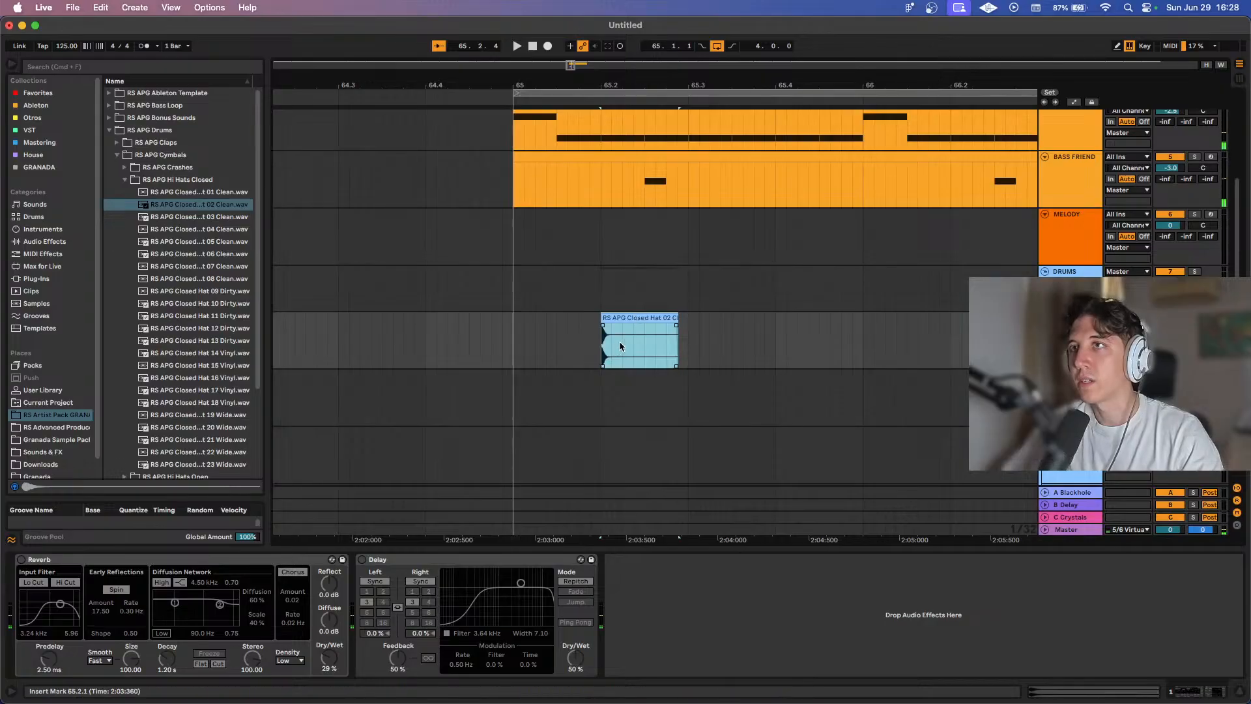
key("super+v")
scroll(516, 349, "left", 3)
scroll(620, 358, "right", 5)
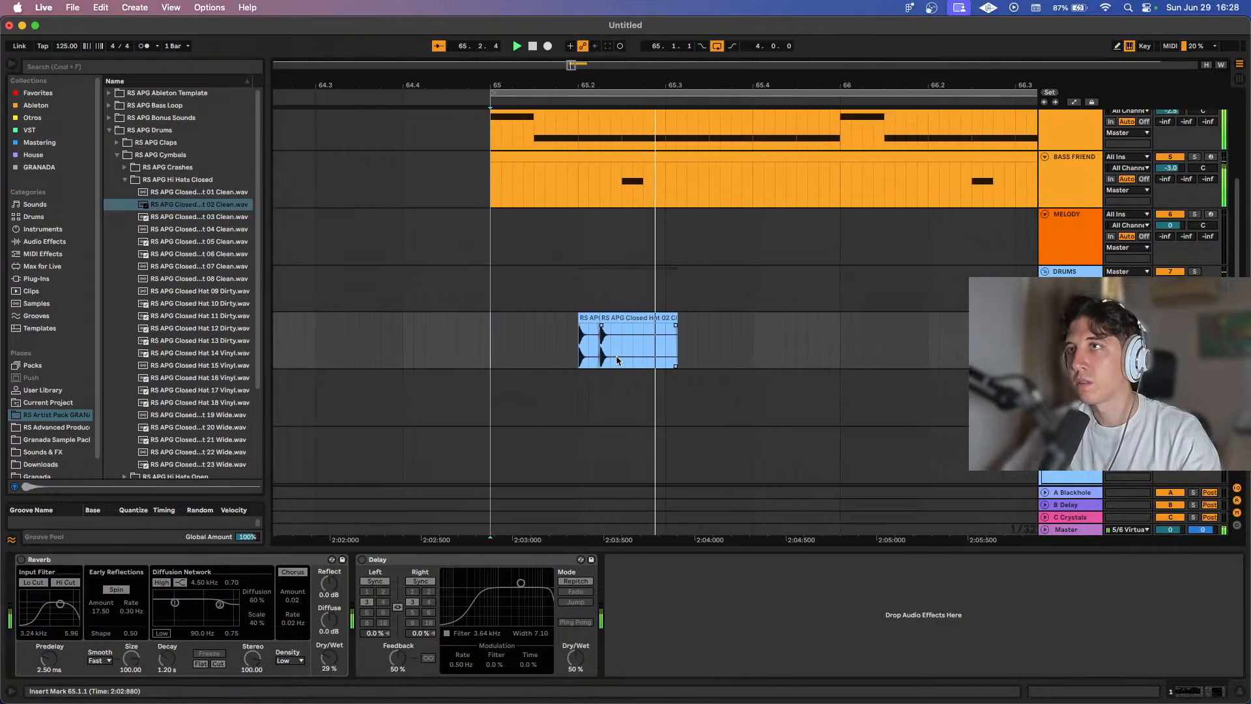
left_click(605, 316)
key("Right")
scroll(484, 344, "left", 5)
scroll(483, 344, "right", 6)
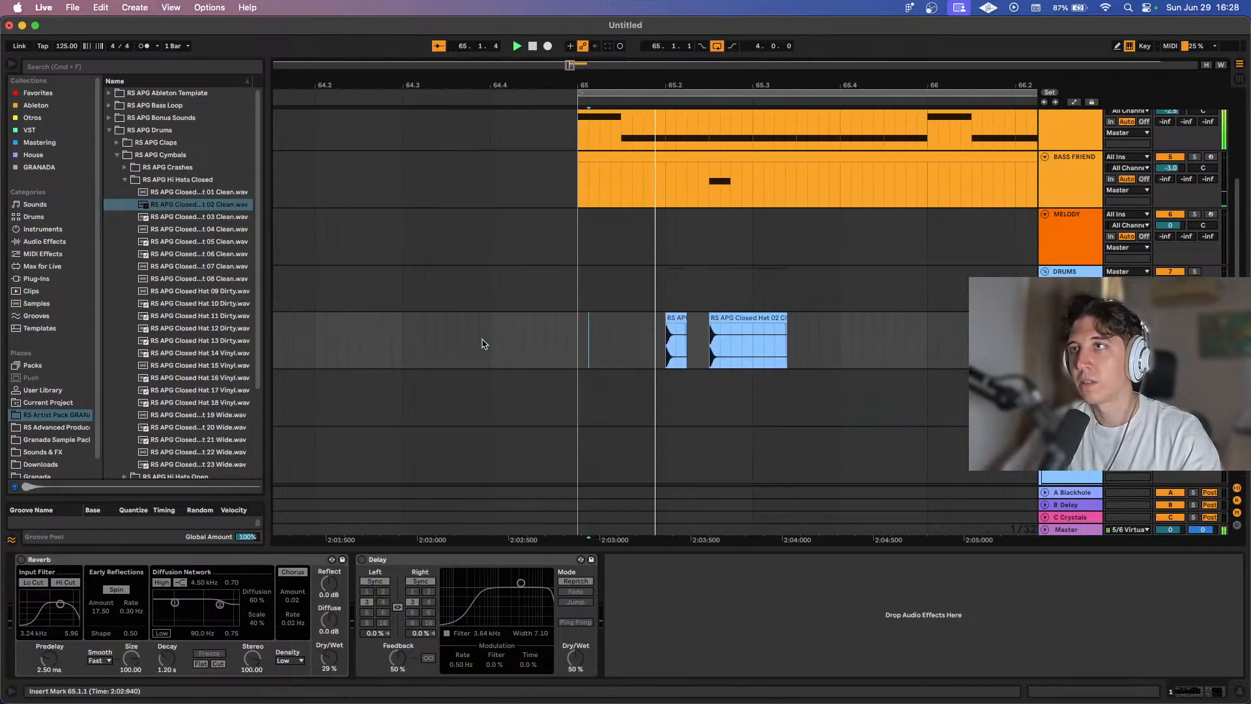
left_click_drag(617, 318, 661, 325)
left_click_drag(562, 323, 584, 317)
scroll(456, 335, "left", 5)
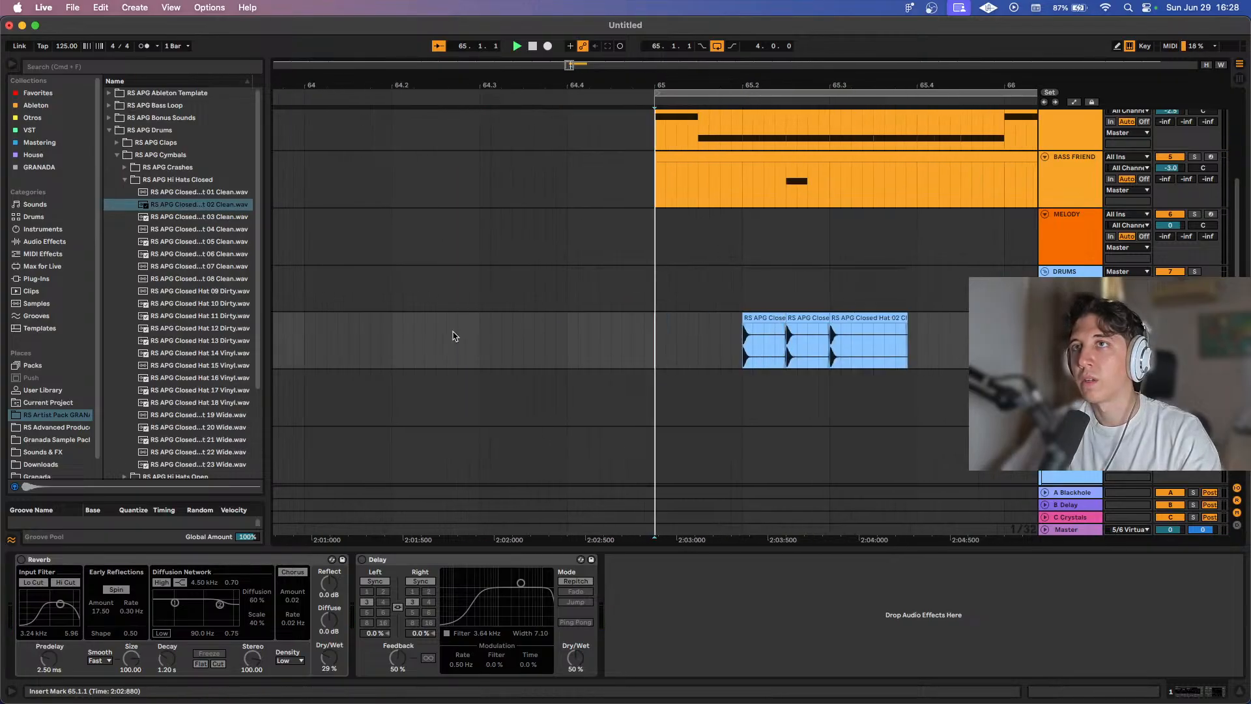
Play the loop and duplicate the two-bar hat pattern so the copy starts at bar 67.
key("minus")
key("space")
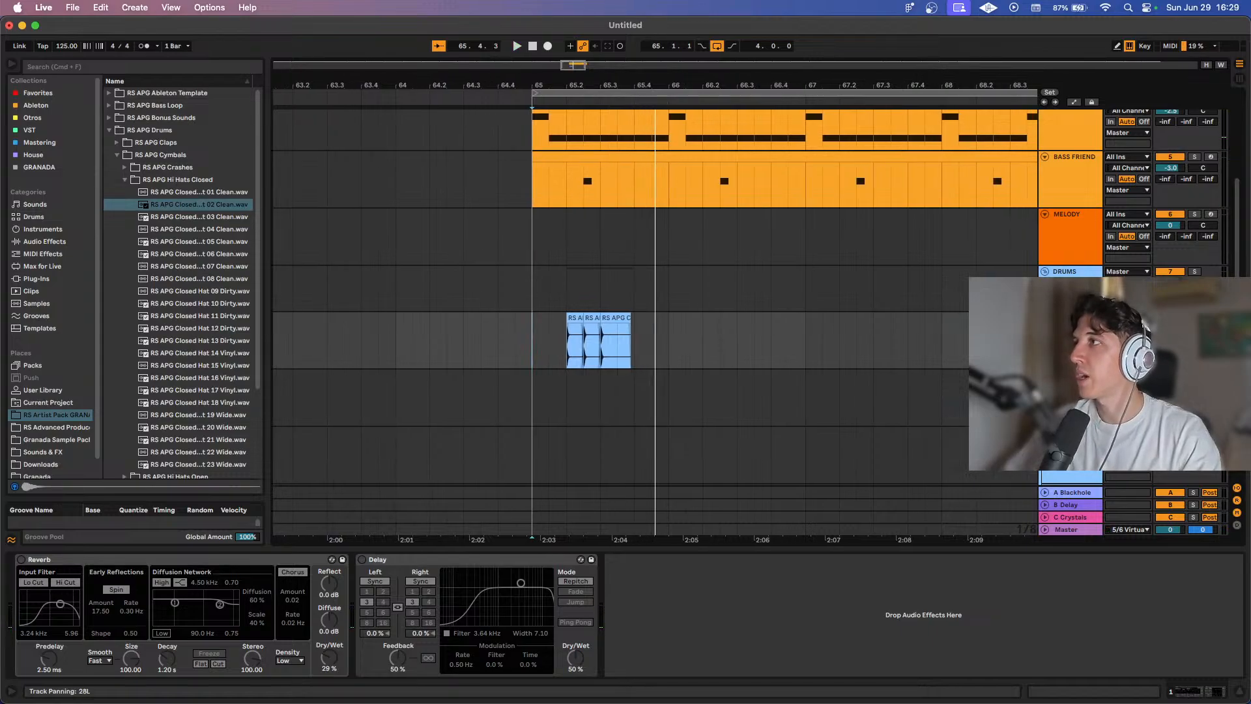
scroll(945, 339, "down", 2)
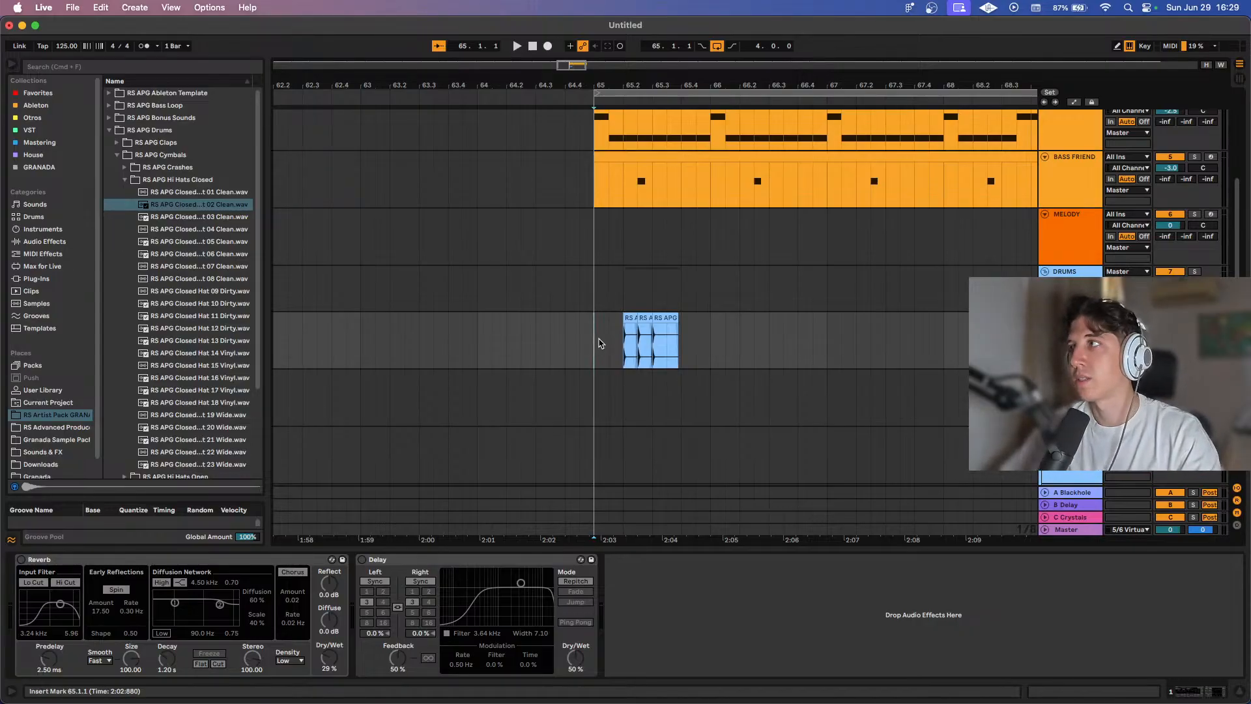
key("space")
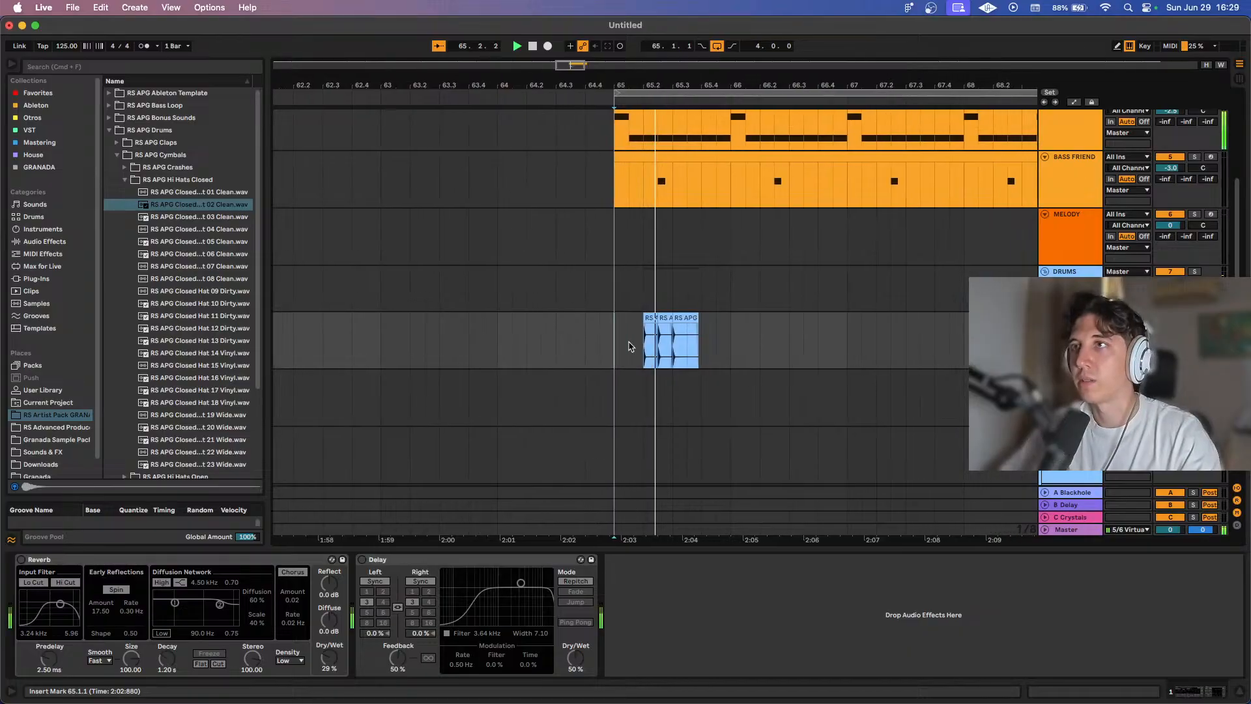
scroll(750, 355, "down", 3)
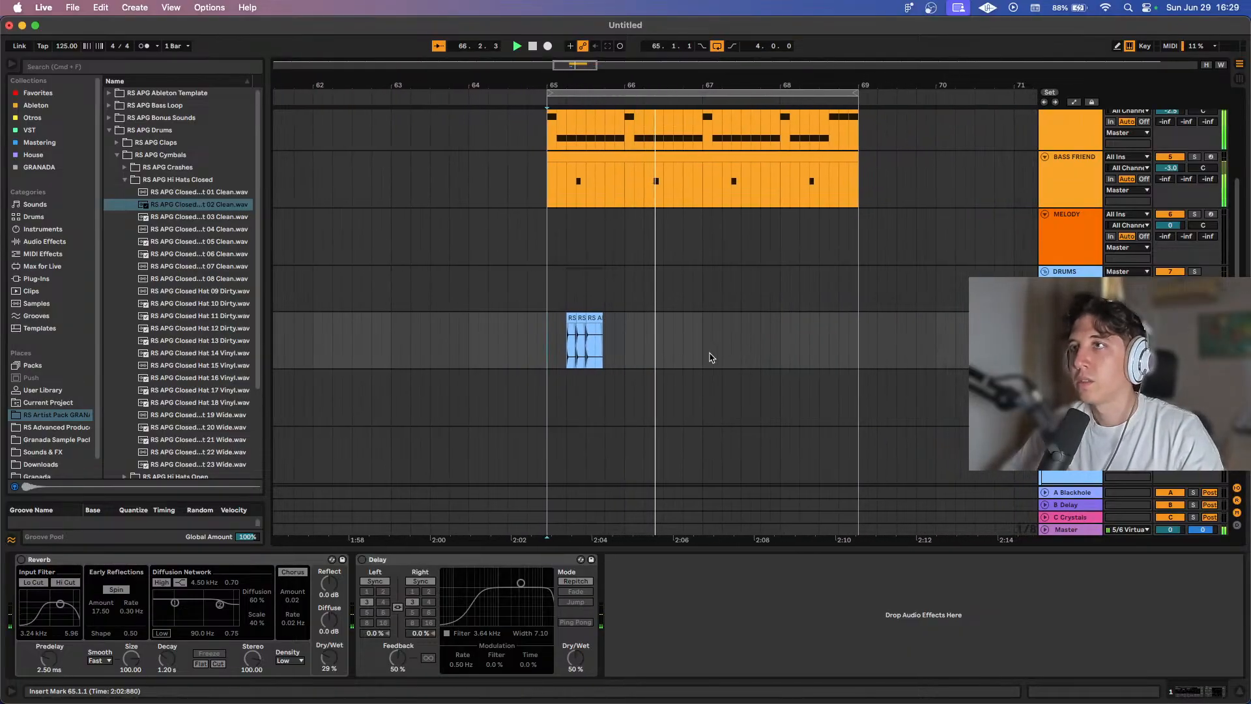
key("super+d")
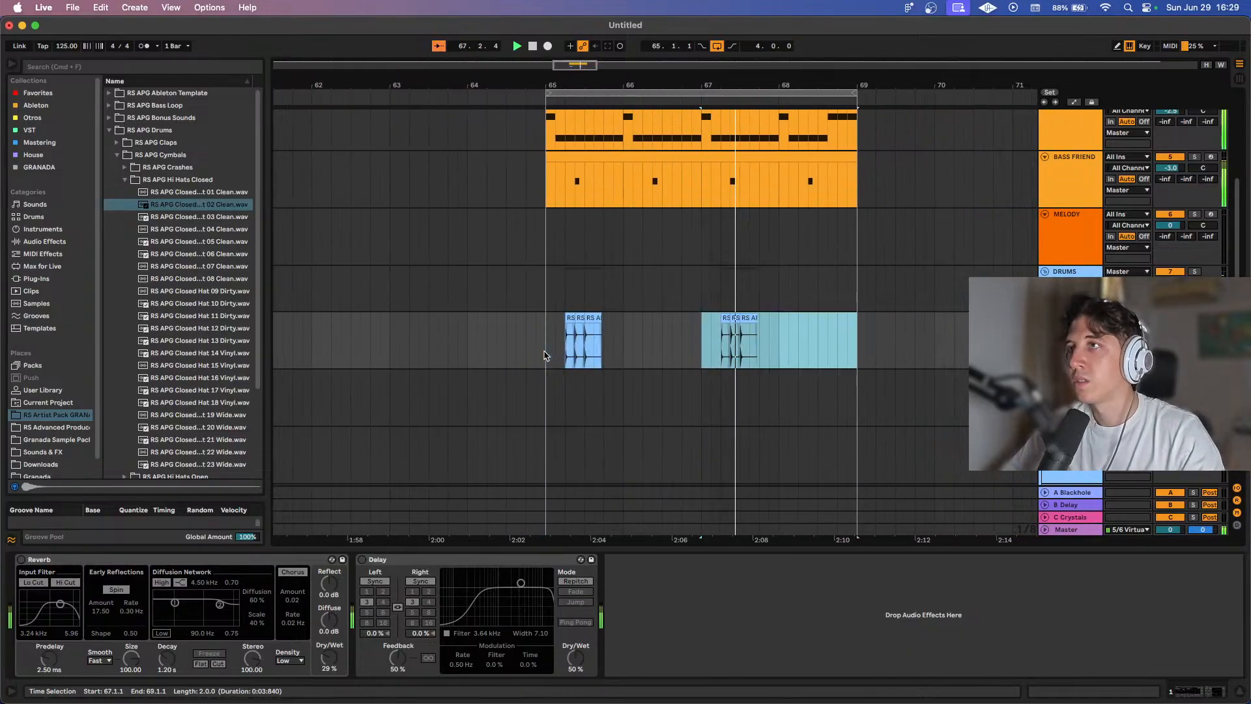
key("space")
Add an extra hat hit at 67.1.3, directly before the second hat run, and play the result.
left_click(712, 339)
scroll(712, 339, "up", 5)
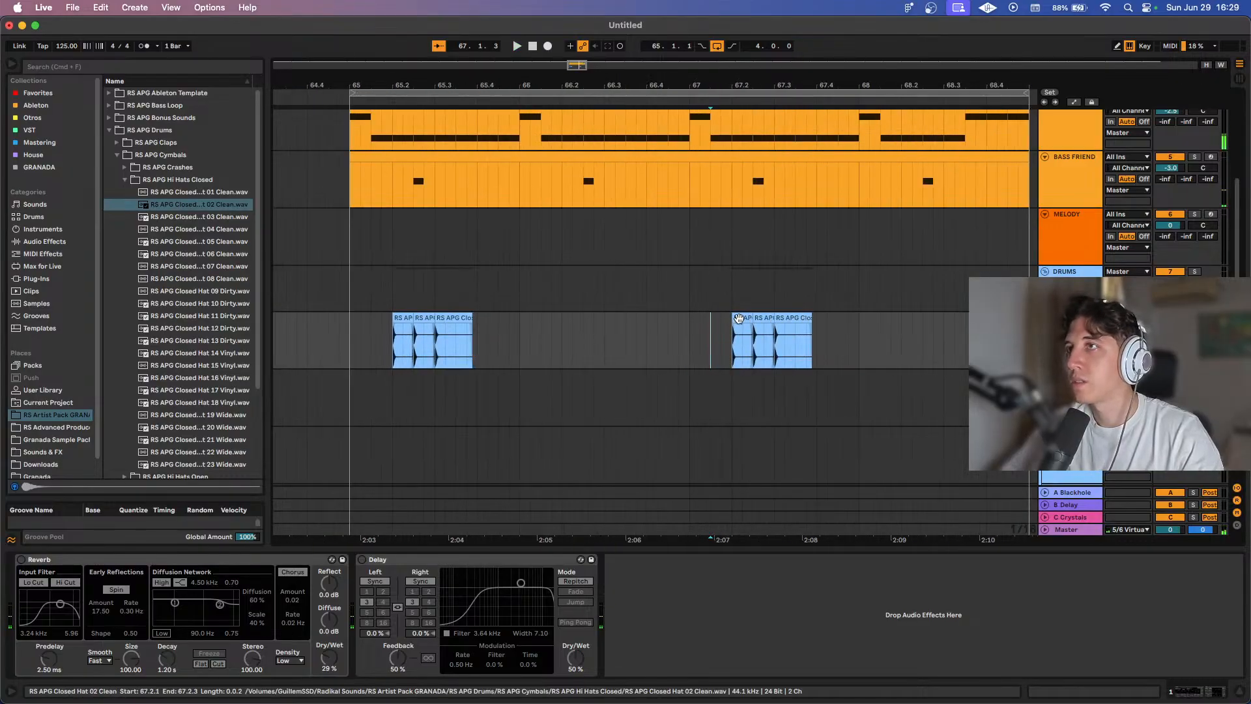
left_click_drag(738, 319, 719, 319)
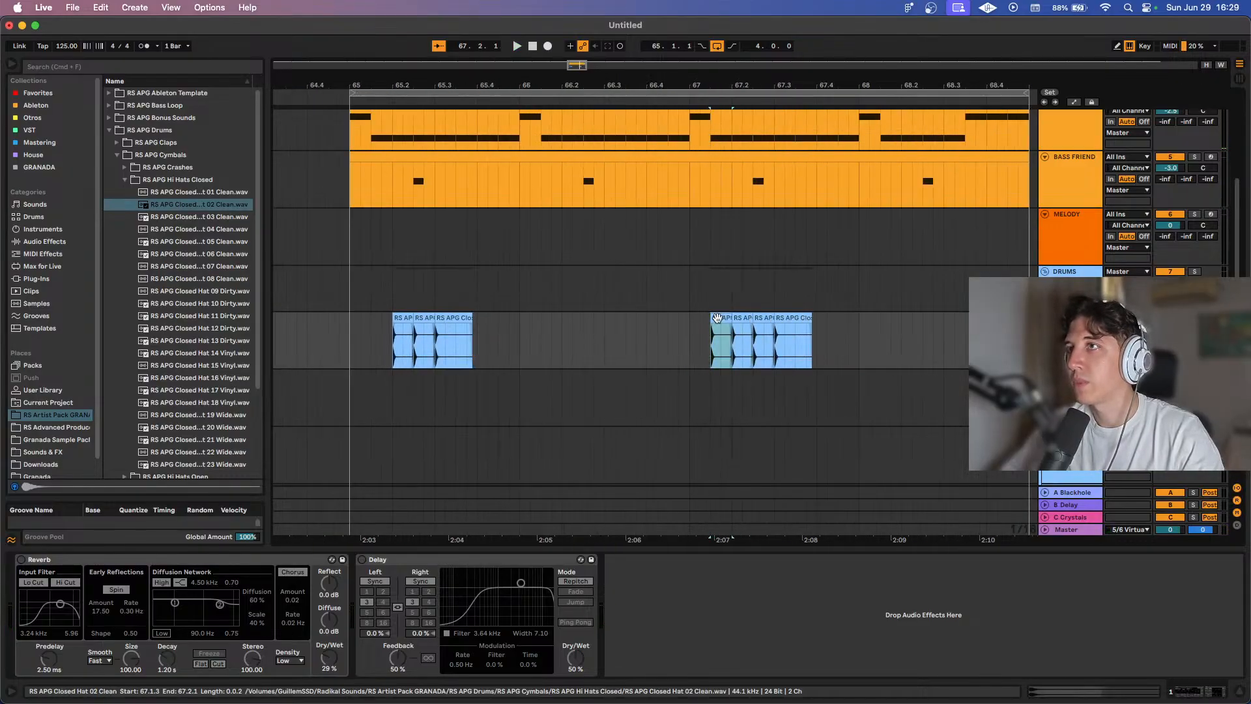
left_click(685, 349)
key("space")
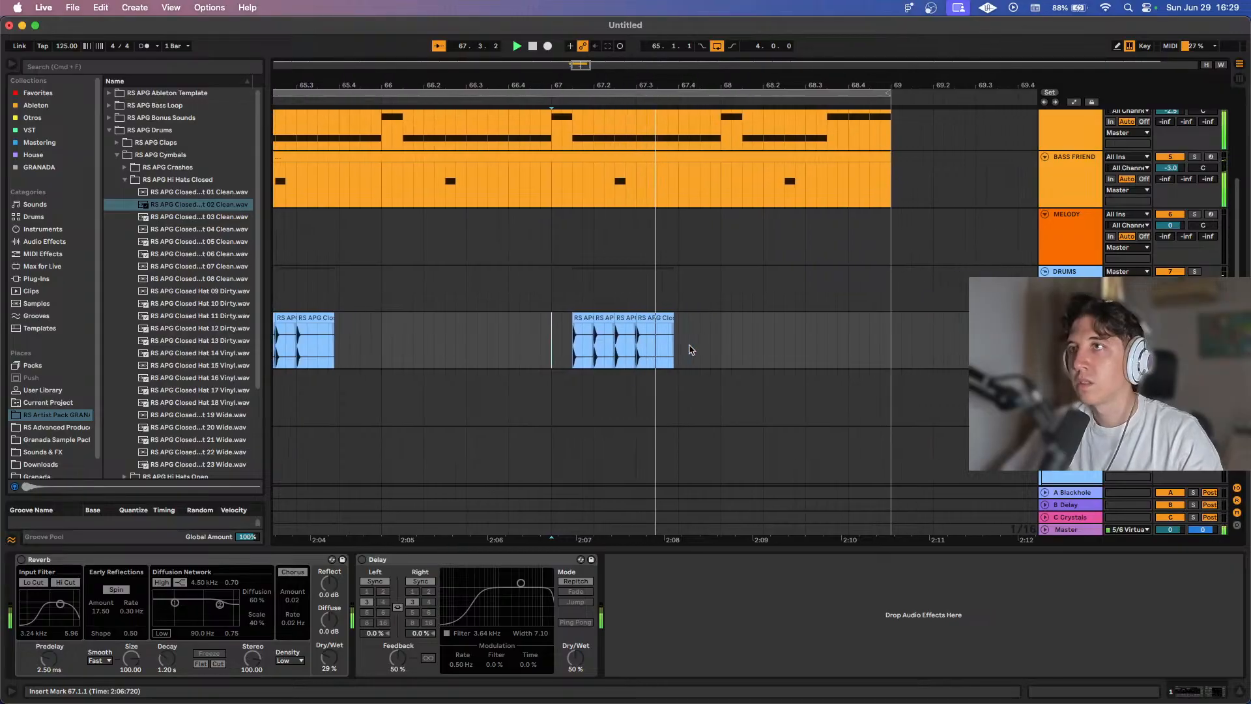
scroll(690, 349, "down", 5)
scroll(624, 355, "down", 1)
scroll(624, 355, "left", 1)
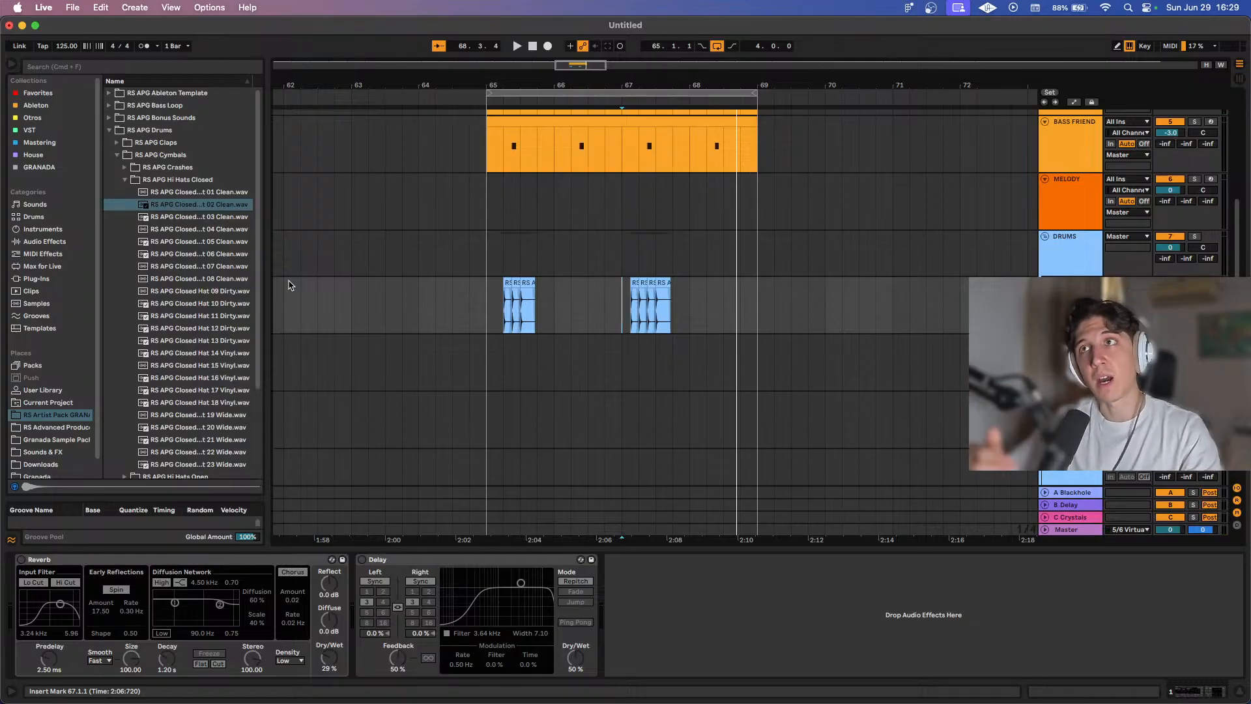
Audition the clean closed hats again, comparing samples 06 and 03.
left_click(126, 179)
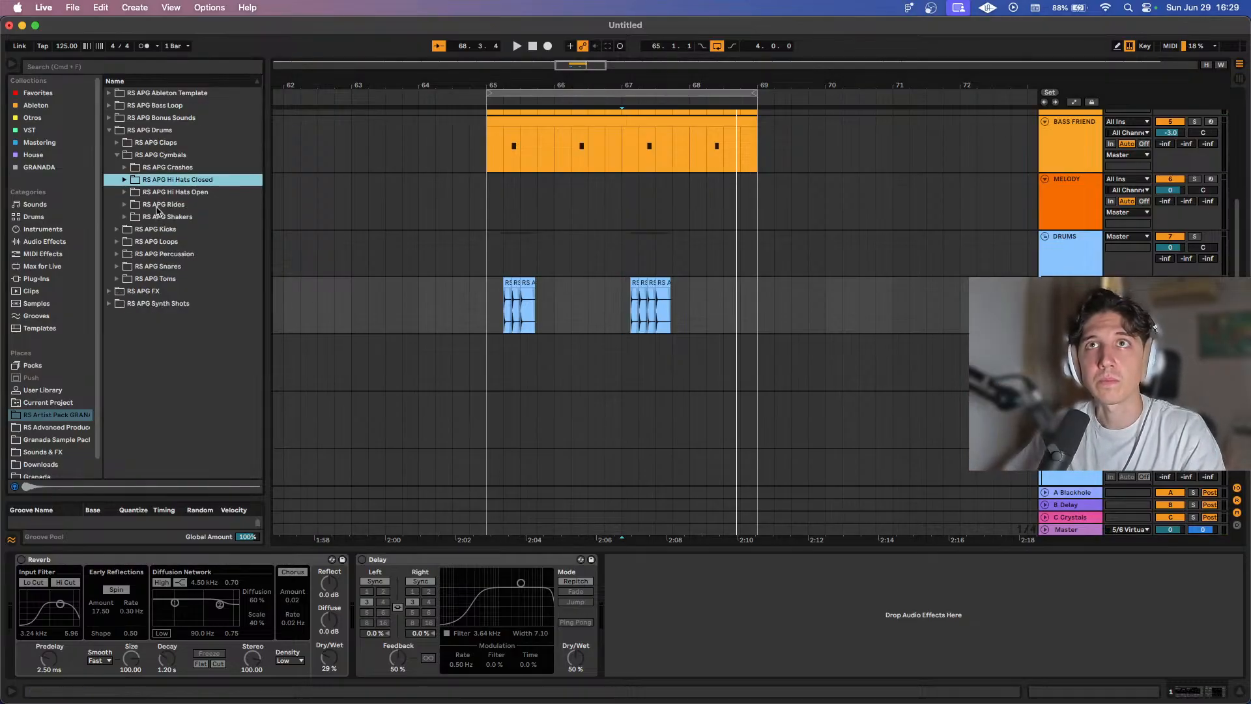
left_click(124, 179)
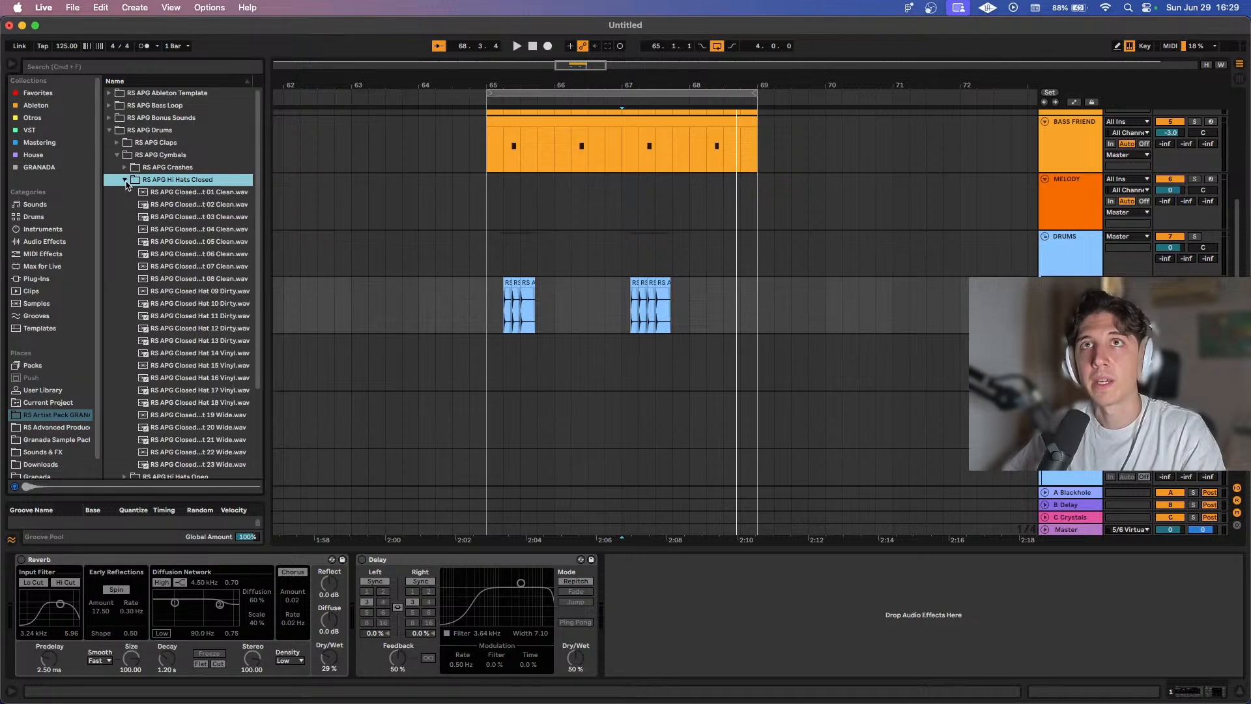
scroll(204, 278, "down", 3)
scroll(206, 277, "down", 1)
left_click(214, 250)
left_click(217, 225)
scroll(217, 227, "up", 3)
left_click(216, 225)
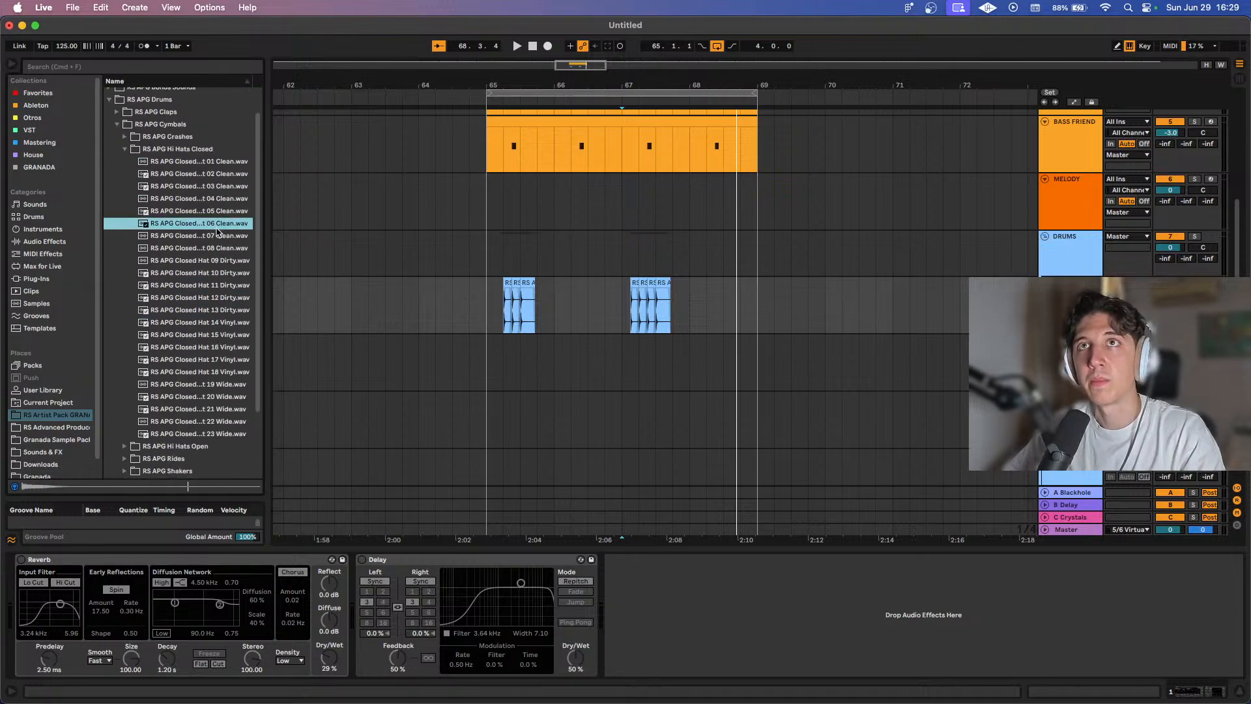
left_click(210, 187)
left_click(212, 223)
left_click(210, 190)
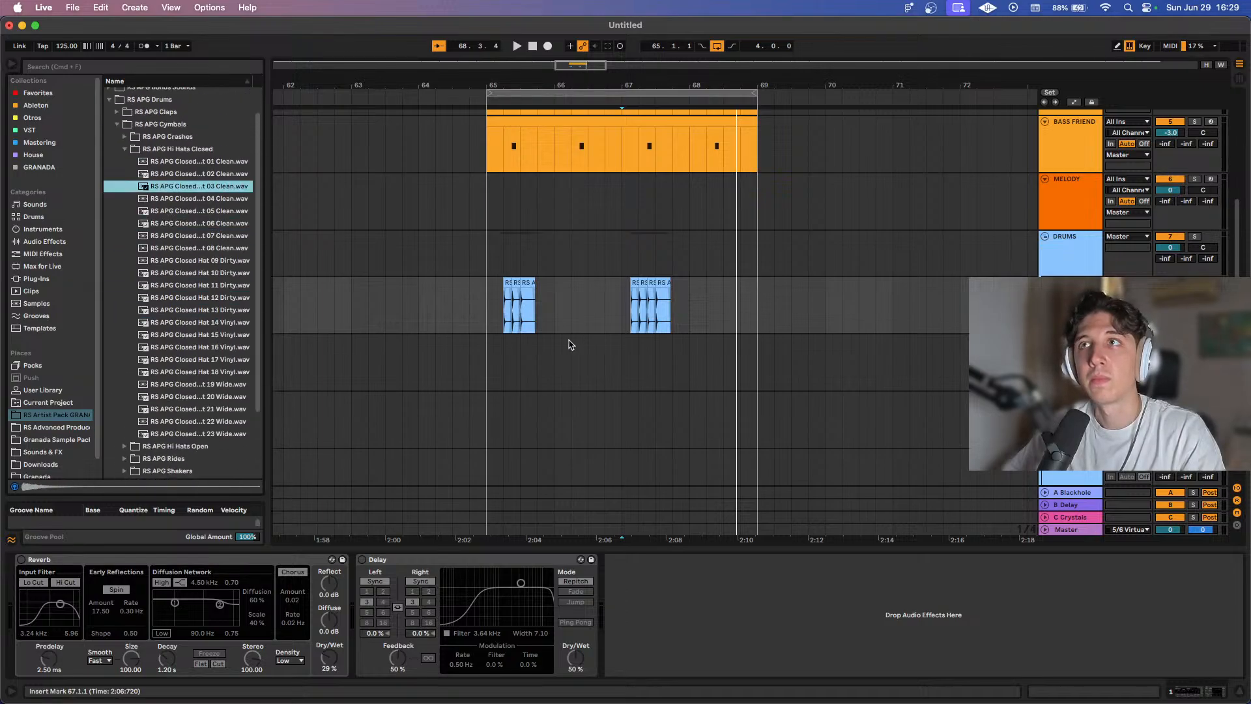
Place the RS APG Closed Hat 03 Clean sample on the second drums lane, on the first offbeat of bar 65.
left_click(503, 358)
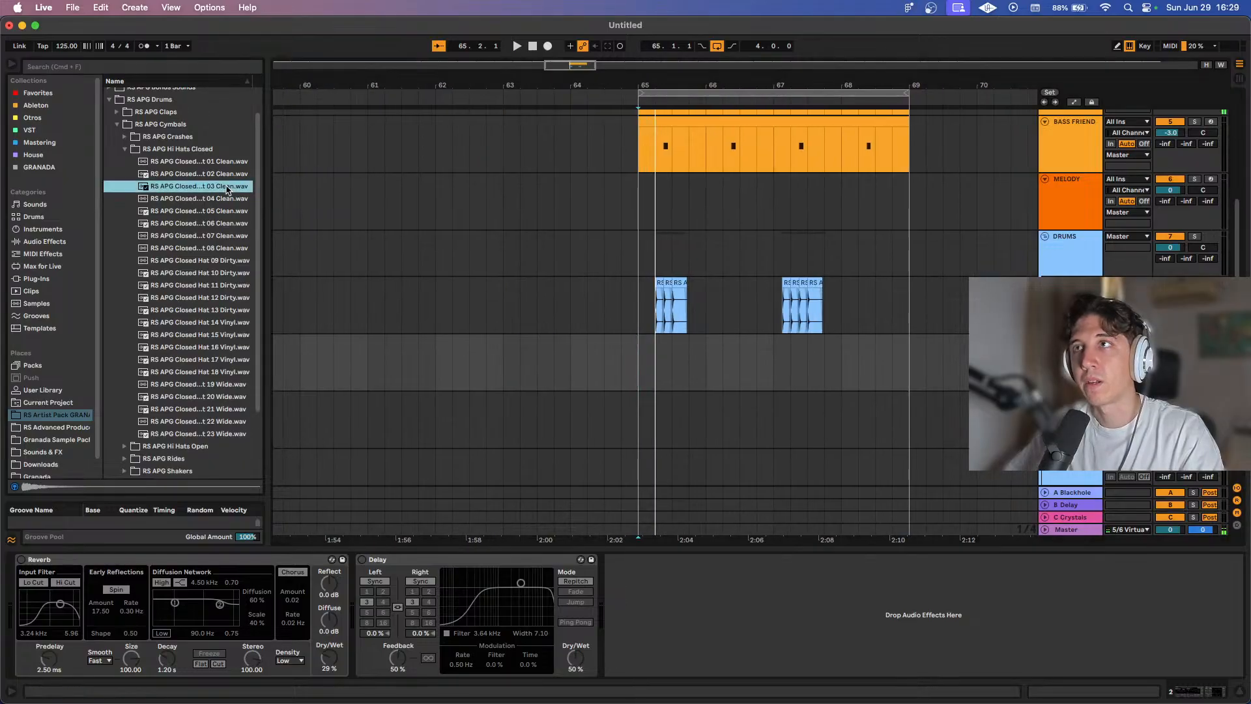
left_click_drag(226, 189, 654, 368)
scroll(655, 368, "up", 5)
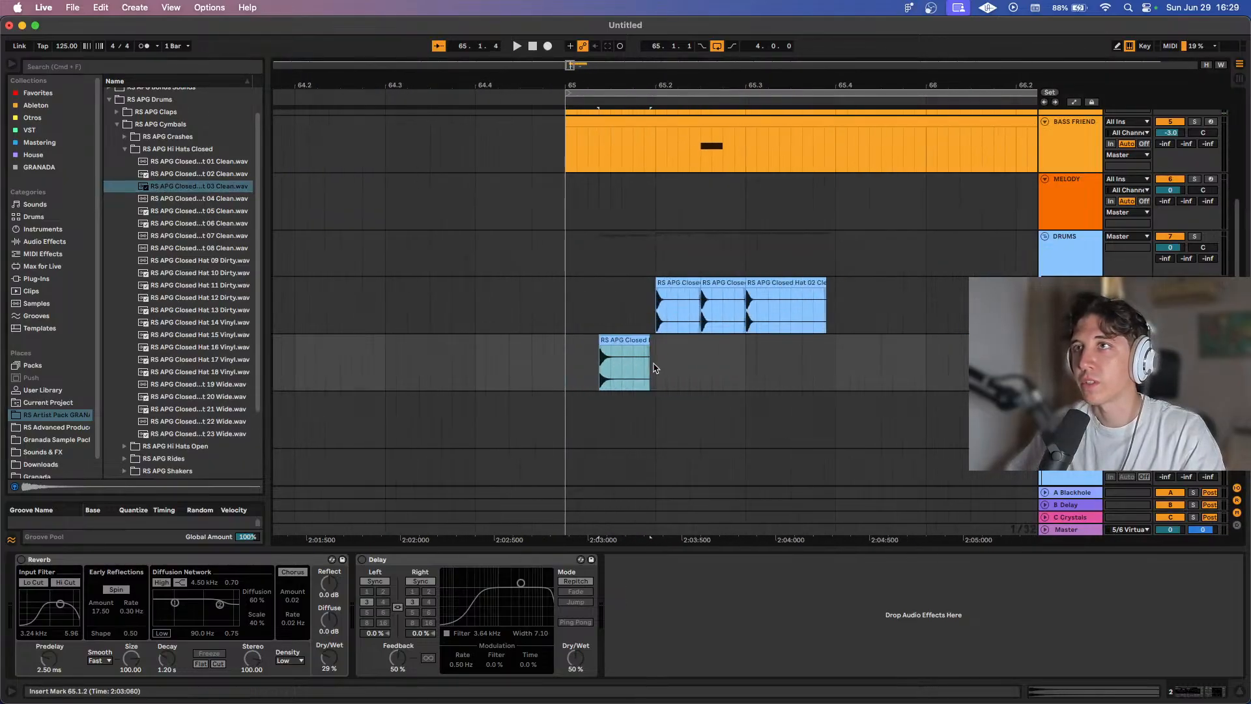
scroll(561, 372, "left", 2)
scroll(561, 371, "right", 5)
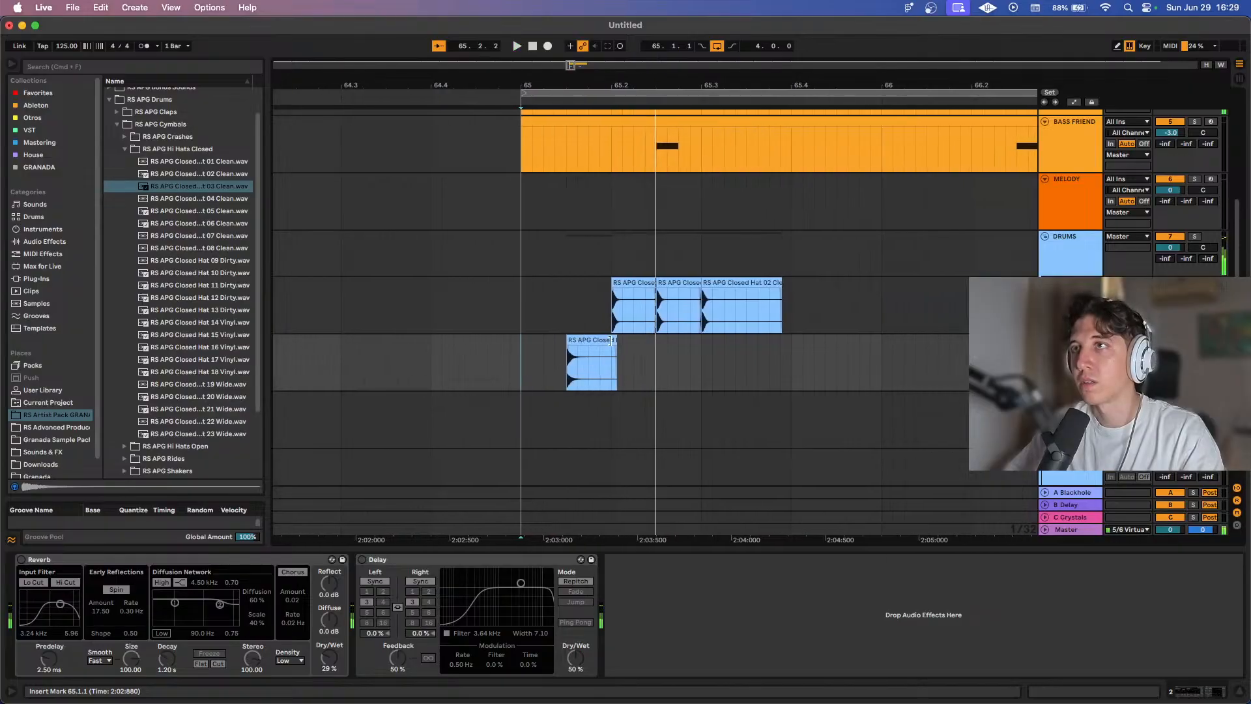
Duplicate the one-beat offbeat hat pattern across all four bars of the loop and play it.
left_click_drag(602, 352, 524, 367)
scroll(526, 371, "down", 5)
key("super+d")
key("super+d")
key("super+d")
key("super+d")
key("super+d")
key("super+d")
key("super+d")
key("space")
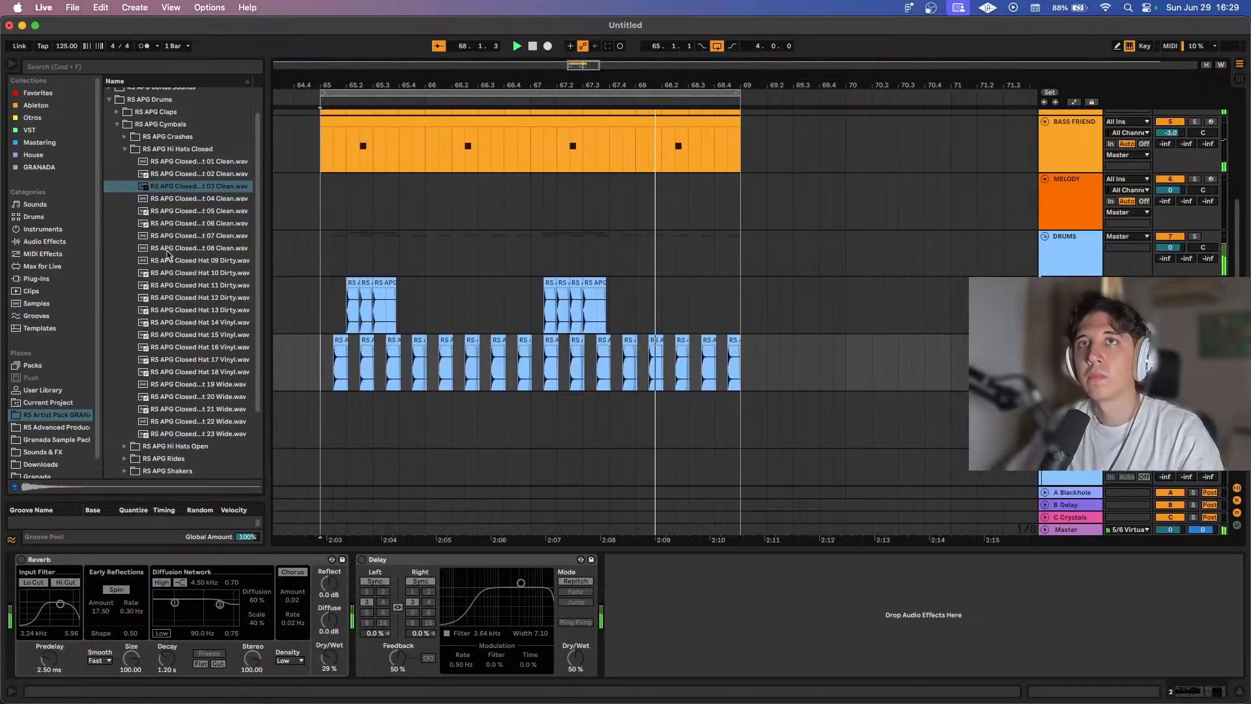
Stop playback, audition clean closed hats 07, 06, 05 and 08, and collapse the closed hi-hat folder.
key("space")
left_click(194, 238)
left_click(195, 221)
left_click(199, 212)
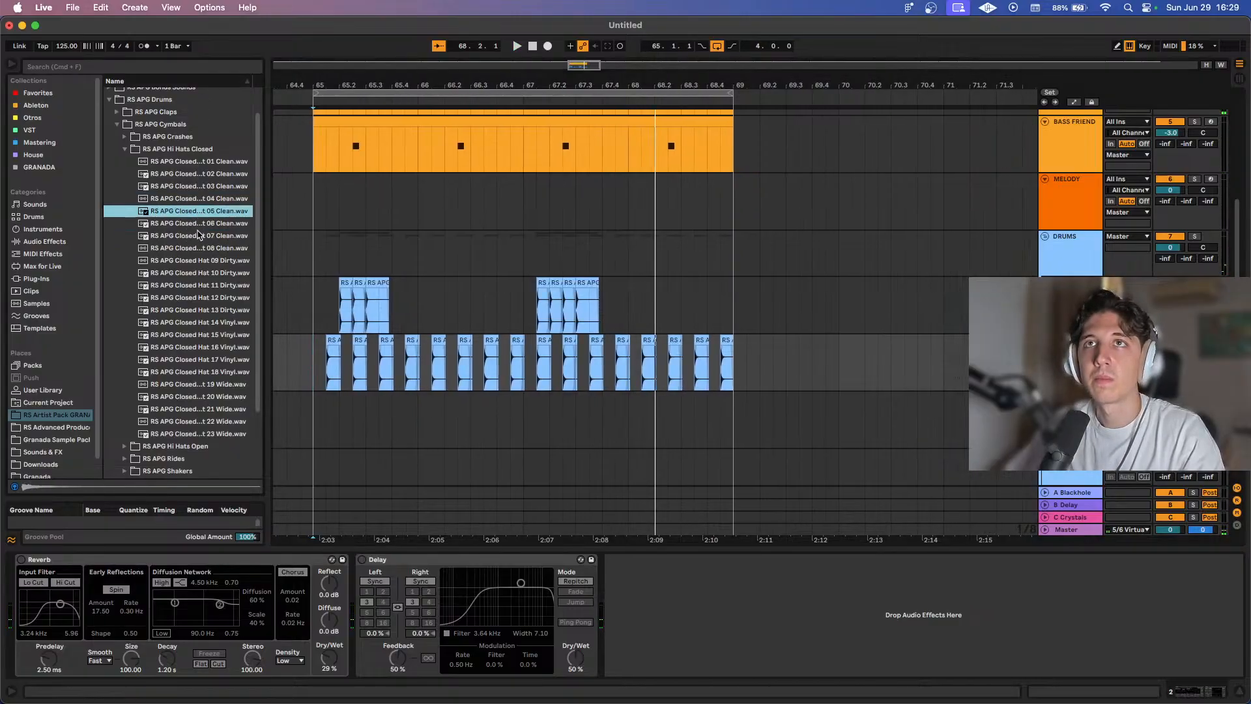
left_click(199, 235)
left_click(200, 248)
key("Left")
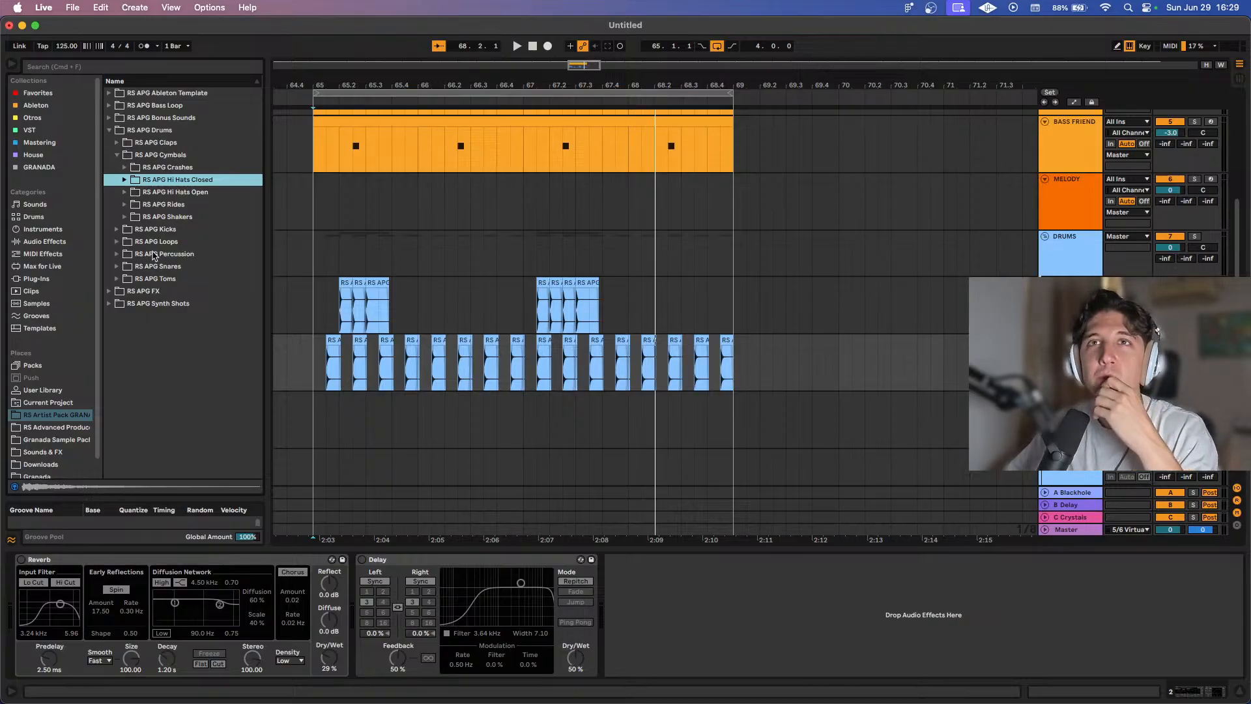
Browse to the RS APG Percussion samples and audition Minimal Perc 009, 007, 006, 004, 012 and 025.
left_click(119, 254)
left_click(195, 303)
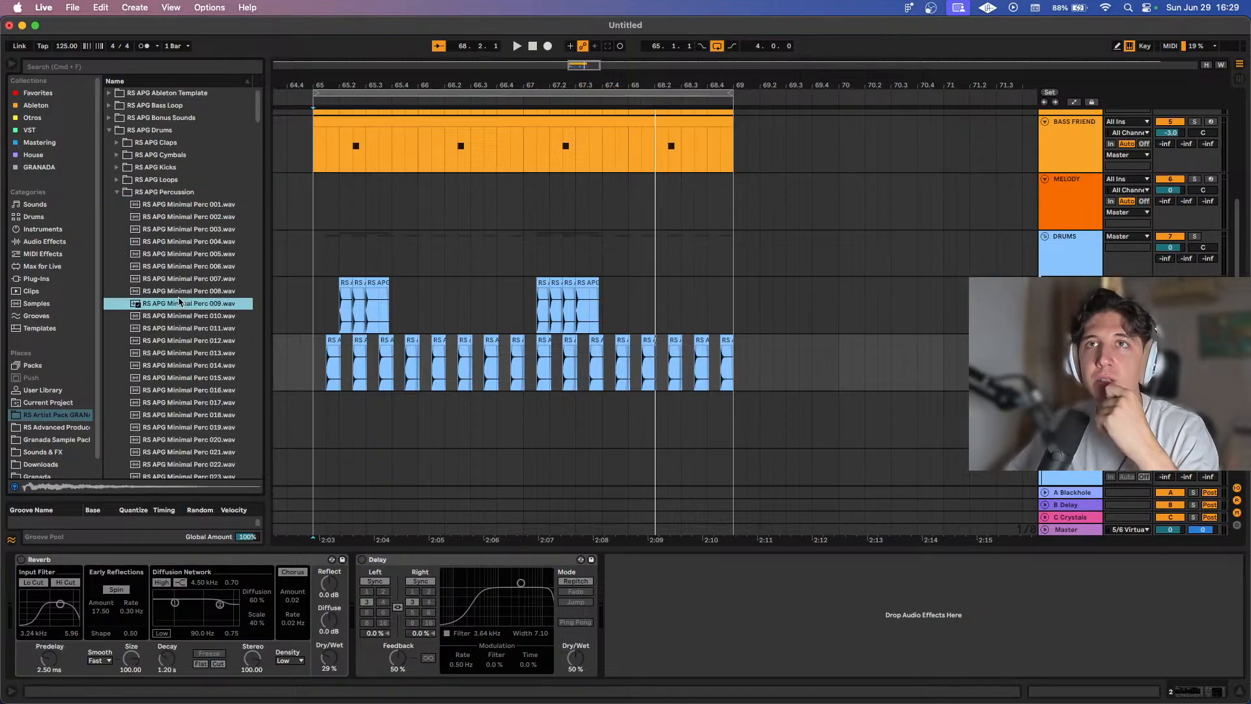
left_click(209, 279)
left_click(210, 266)
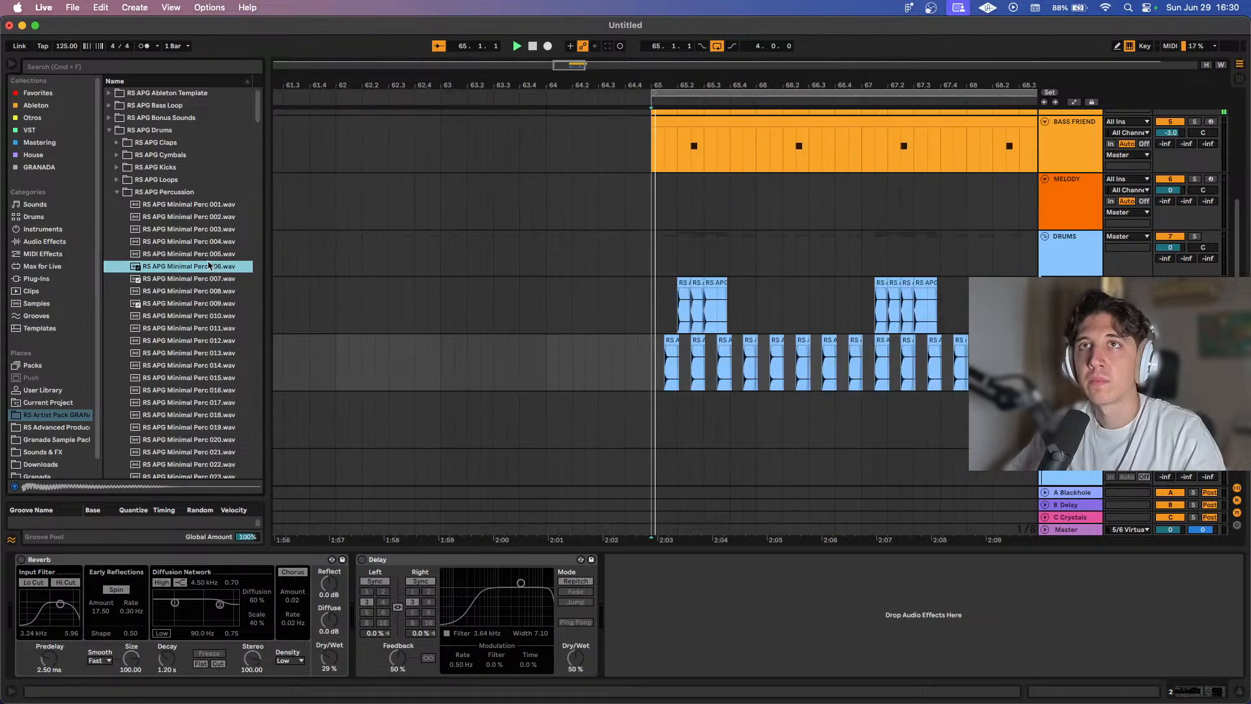
left_click(224, 242)
scroll(224, 246, "down", 2)
left_click(223, 267)
scroll(223, 269, "down", 5)
left_click(224, 274)
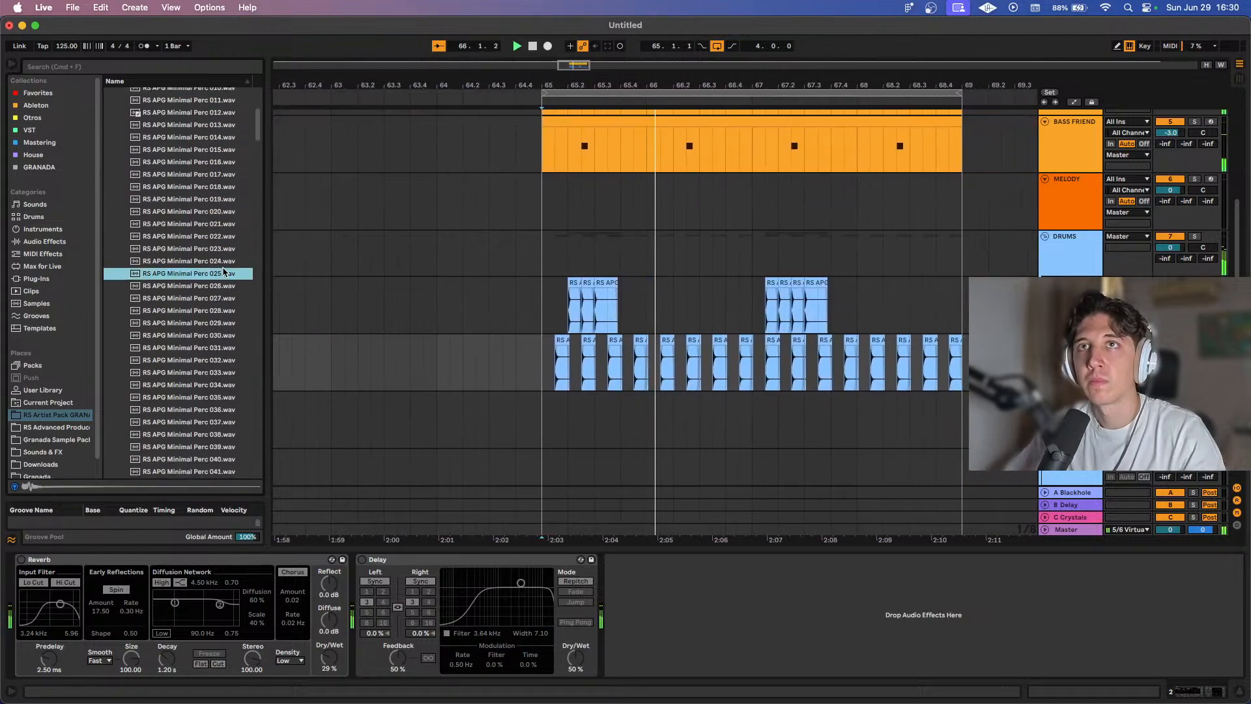
Audition further percussion samples over the loop, including Minimal Perc 032, 041 and 062.
scroll(224, 273, "down", 4)
left_click(221, 229)
scroll(220, 248, "down", 3)
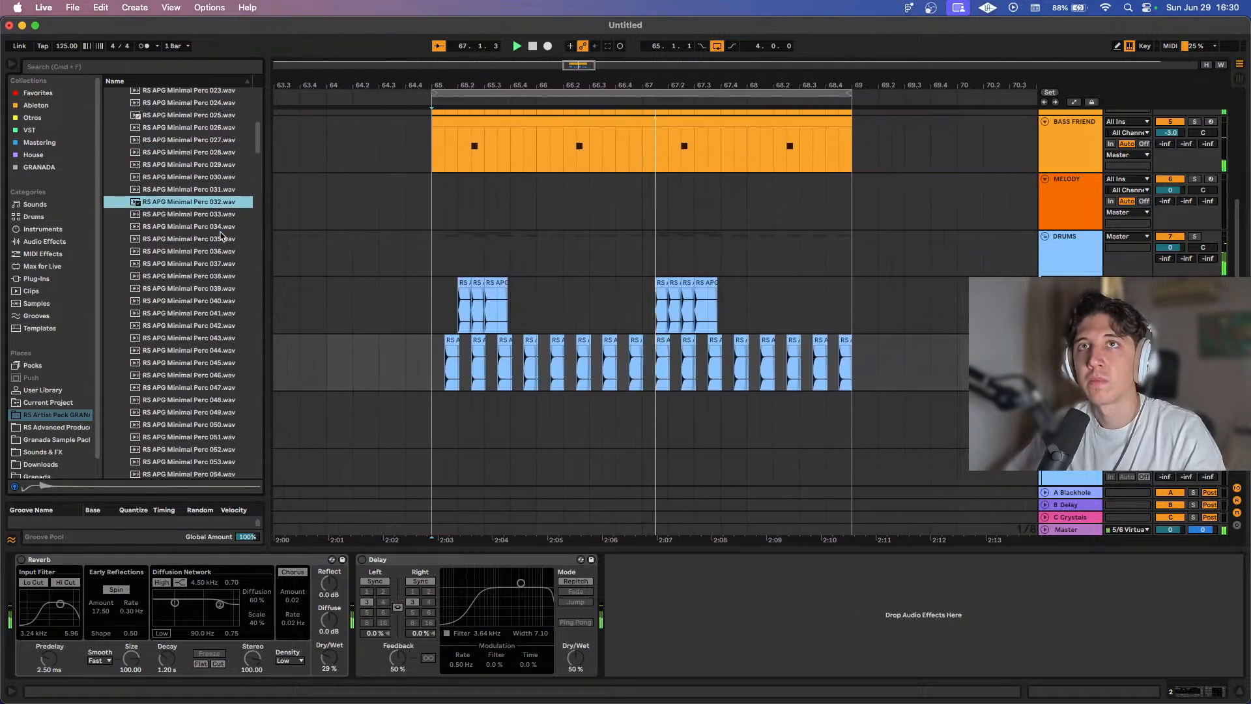
left_click(219, 259)
scroll(219, 259, "down", 2)
scroll(219, 254, "down", 3)
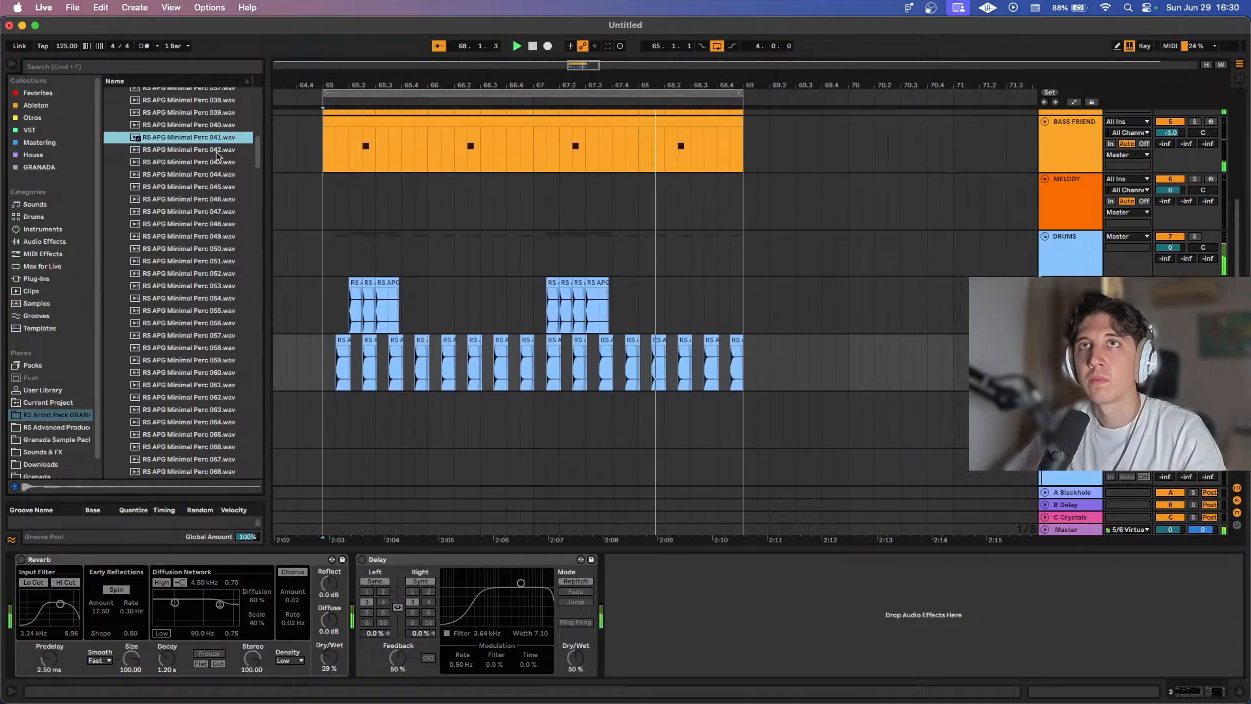
left_click(219, 162)
scroll(221, 167, "down", 4)
left_click(220, 167)
scroll(220, 168, "down", 4)
left_click(223, 209)
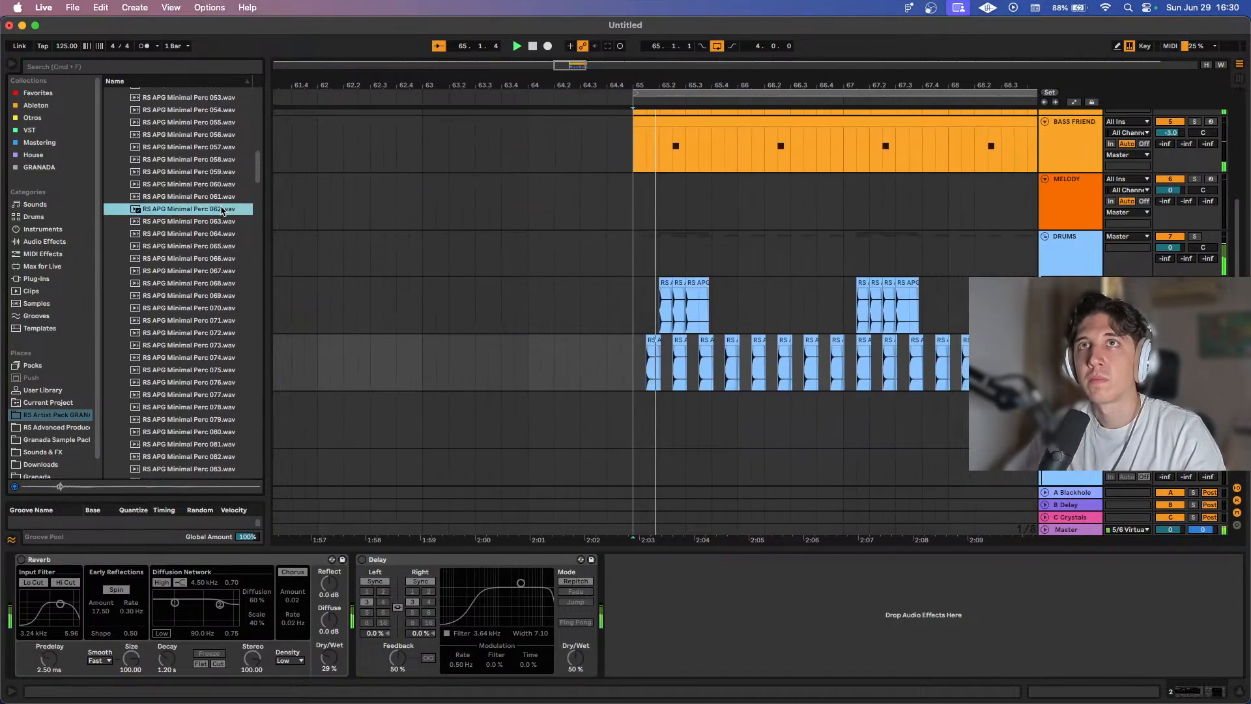
Skim the rest of the percussion samples over the loop, auditioning Minimal Perc 136, 239 and others between.
scroll(223, 210, "down", 4)
left_click(222, 206)
scroll(221, 206, "down", 4)
scroll(222, 208, "down", 4)
left_click(222, 207)
scroll(222, 207, "down", 8)
left_click(221, 207)
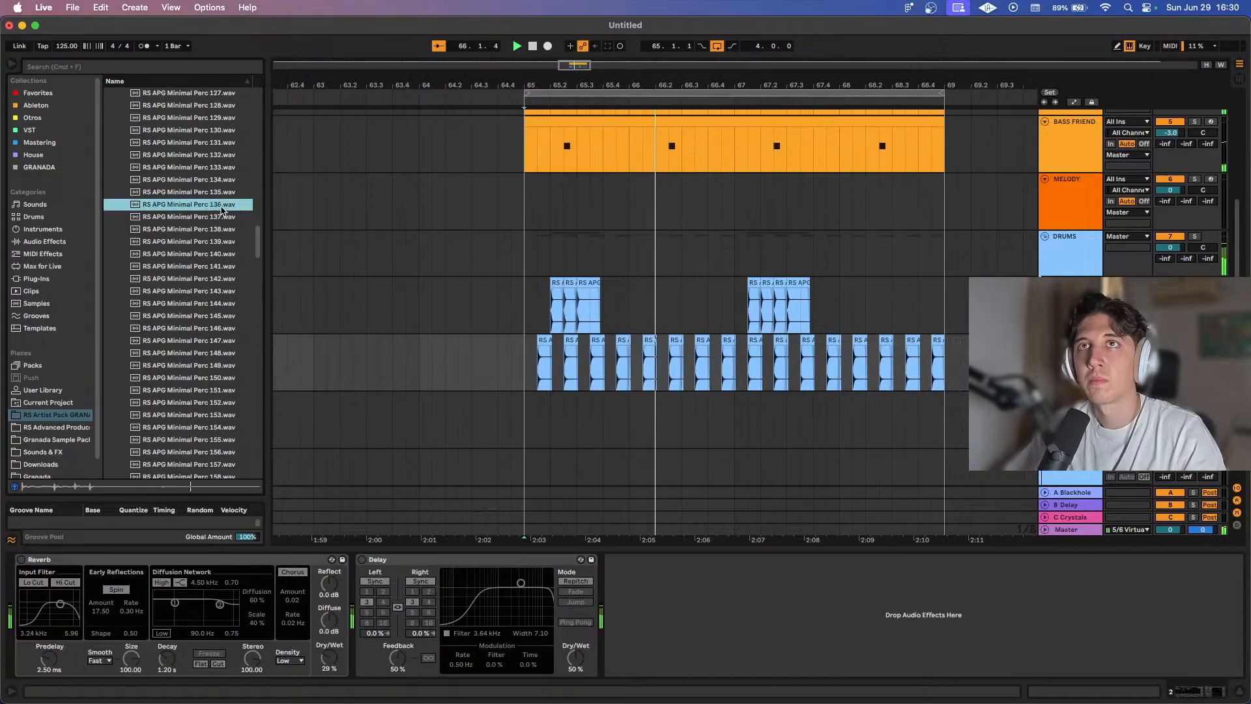
scroll(221, 206, "down", 8)
left_click(221, 206)
scroll(222, 207, "down", 8)
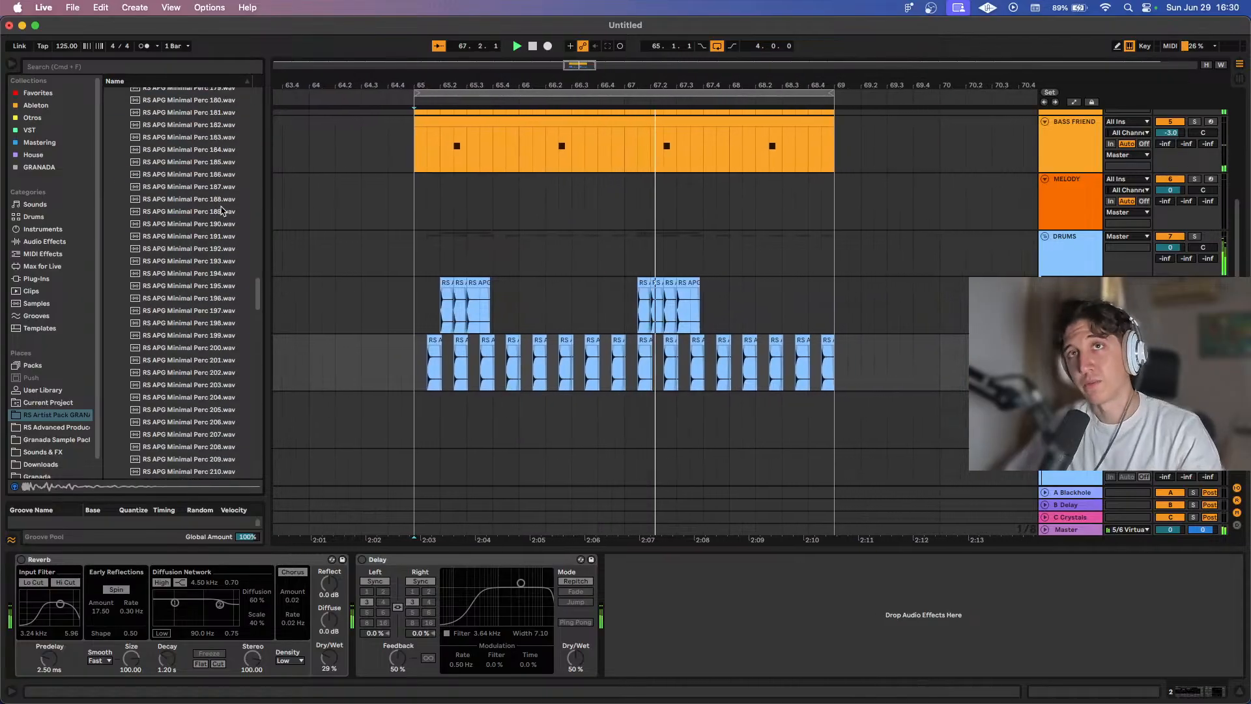
left_click(218, 237)
scroll(217, 240, "down", 5)
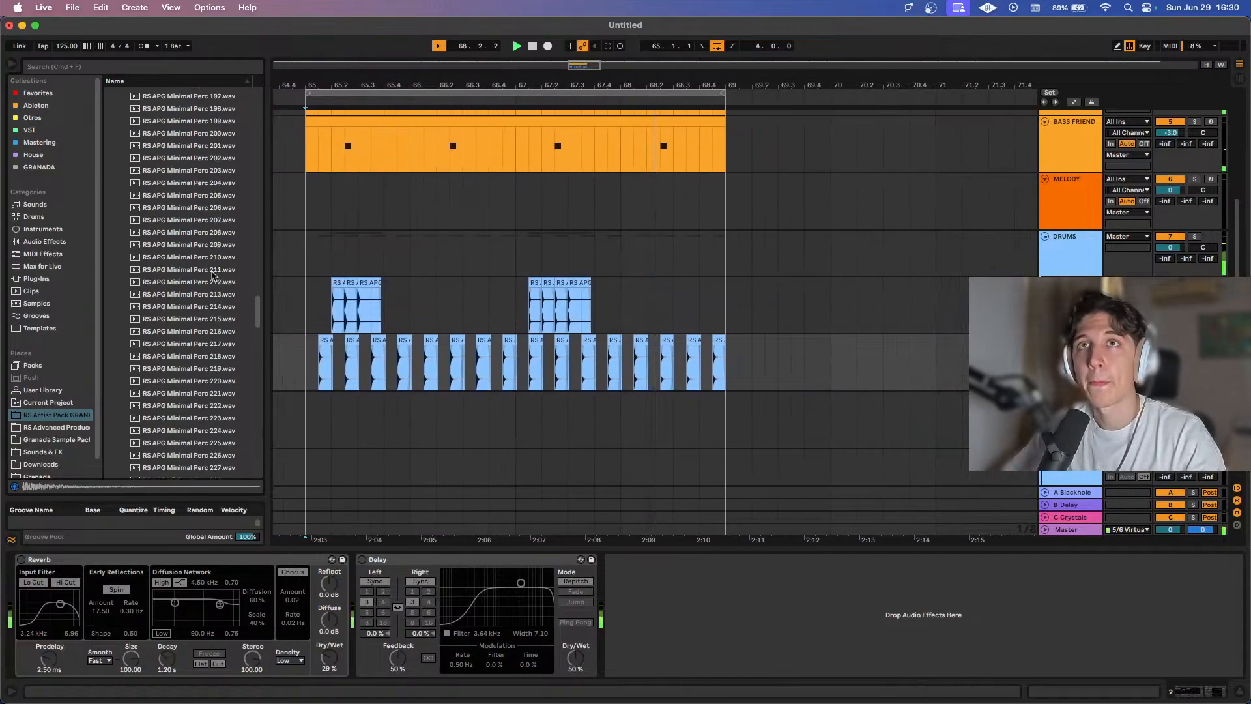
left_click(217, 242)
scroll(217, 243, "down", 5)
left_click(216, 241)
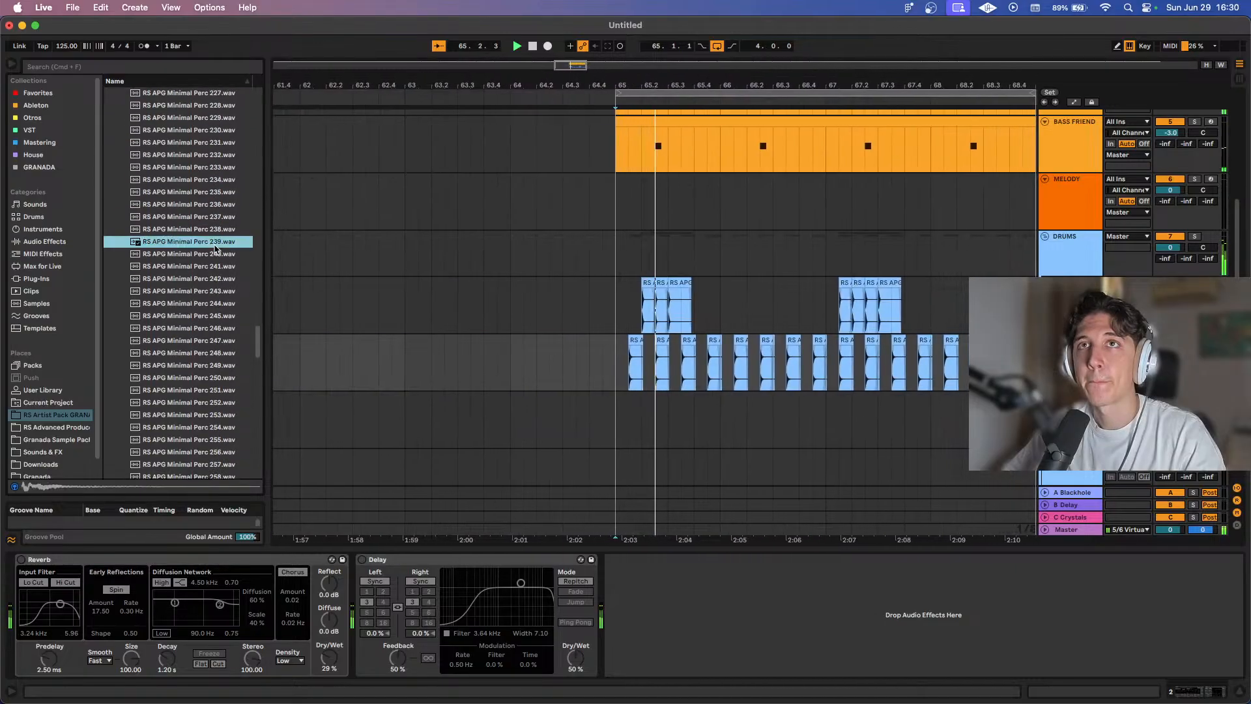
Leave the percussion samples, browse to the open hi-hats, and audition short open hats 07, 04, 03, 02 and 01.
scroll(216, 248, "up", 20)
left_click(117, 192)
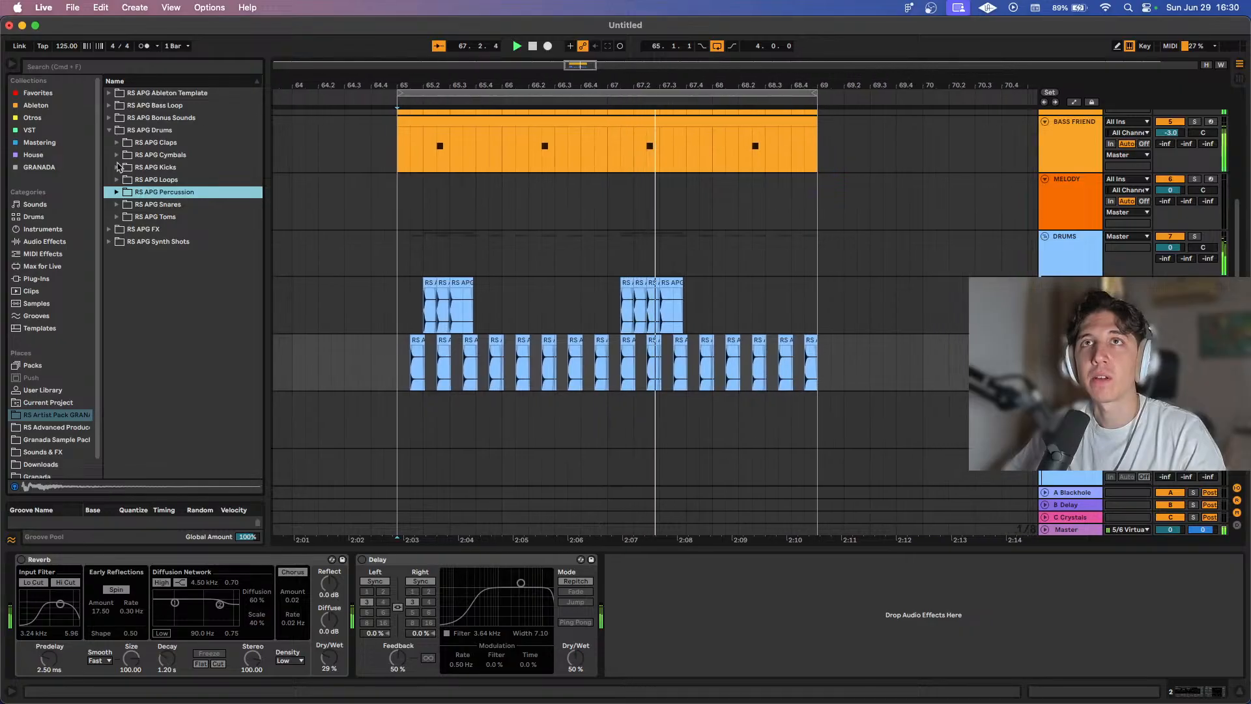
left_click(117, 155)
left_click(125, 191)
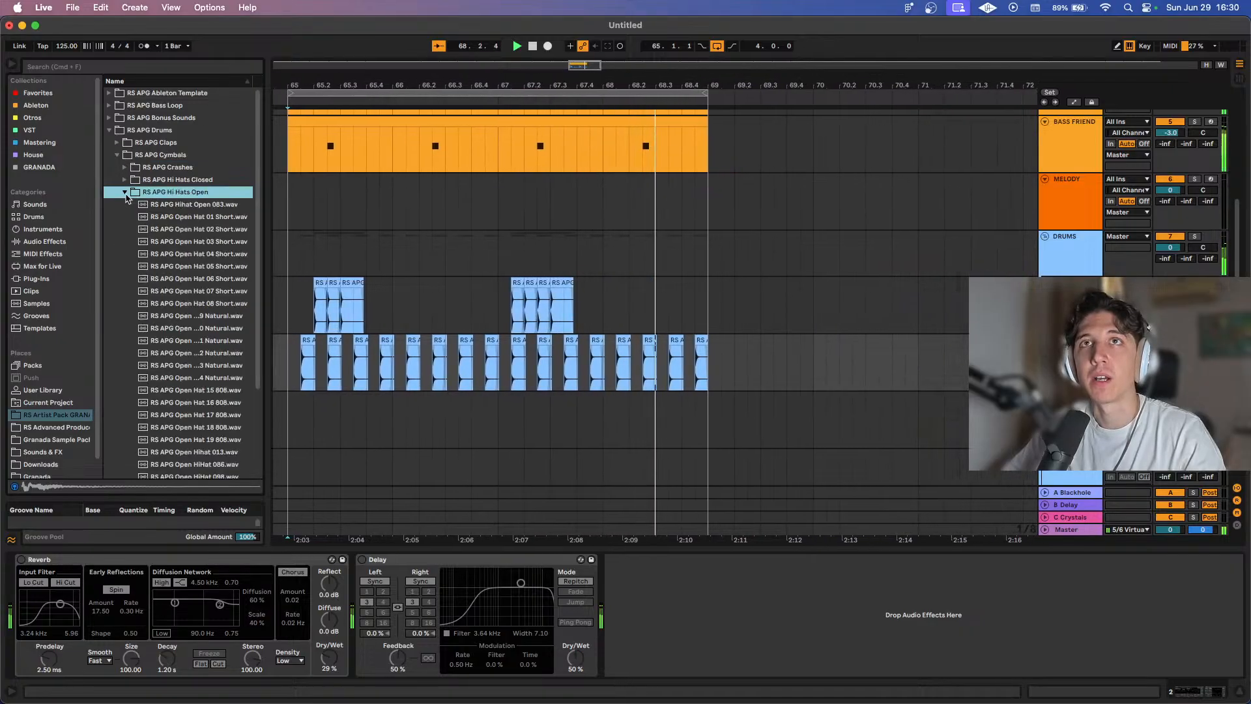
left_click(204, 291)
left_click(220, 254)
key("Up")
key("Up")
key("Up")
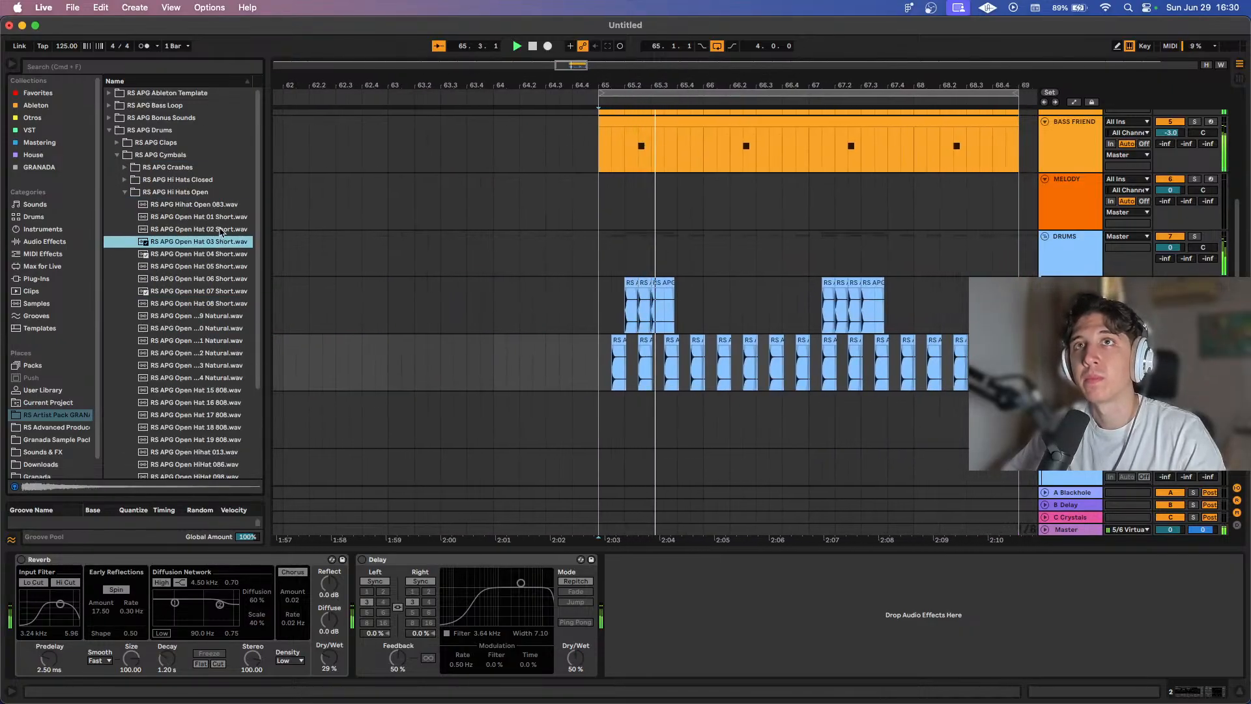
Audition several Natural open hats, Open Hats 16 and 19 808, and Open HiHat 098 over the loop.
scroll(219, 284, "down", 4)
scroll(220, 284, "up", 2)
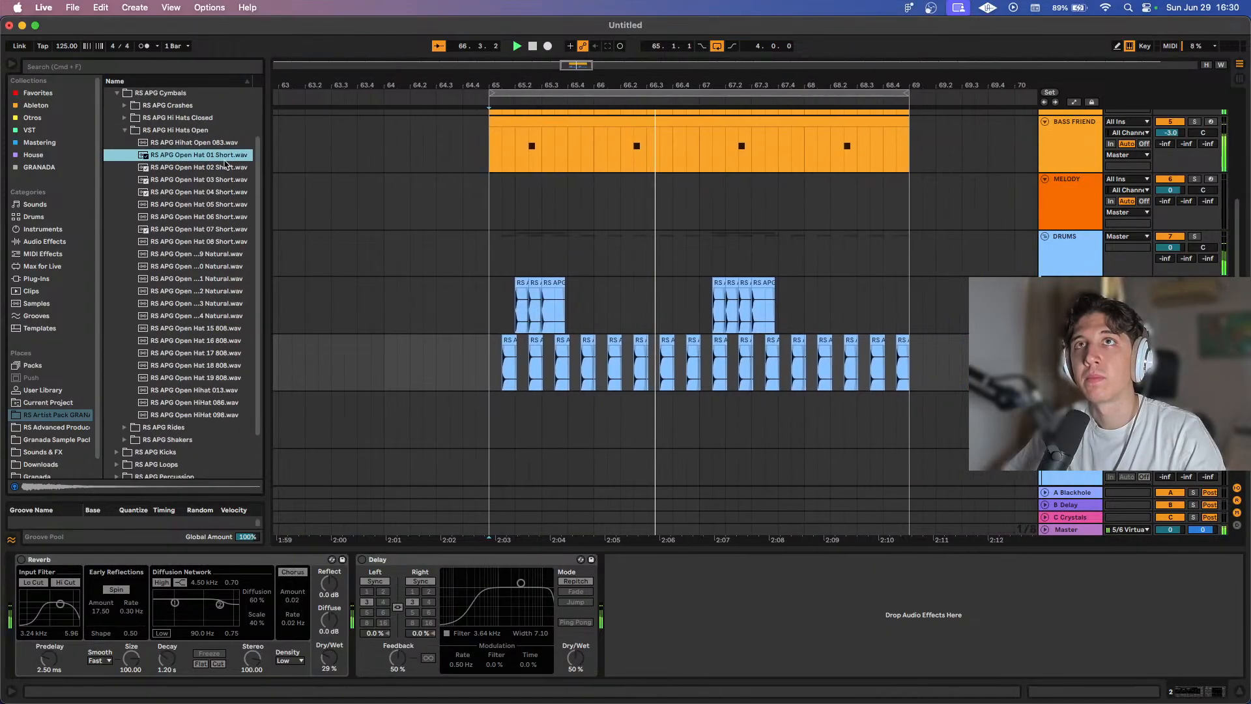
left_click(217, 304)
left_click(220, 279)
left_click(221, 255)
left_click(219, 340)
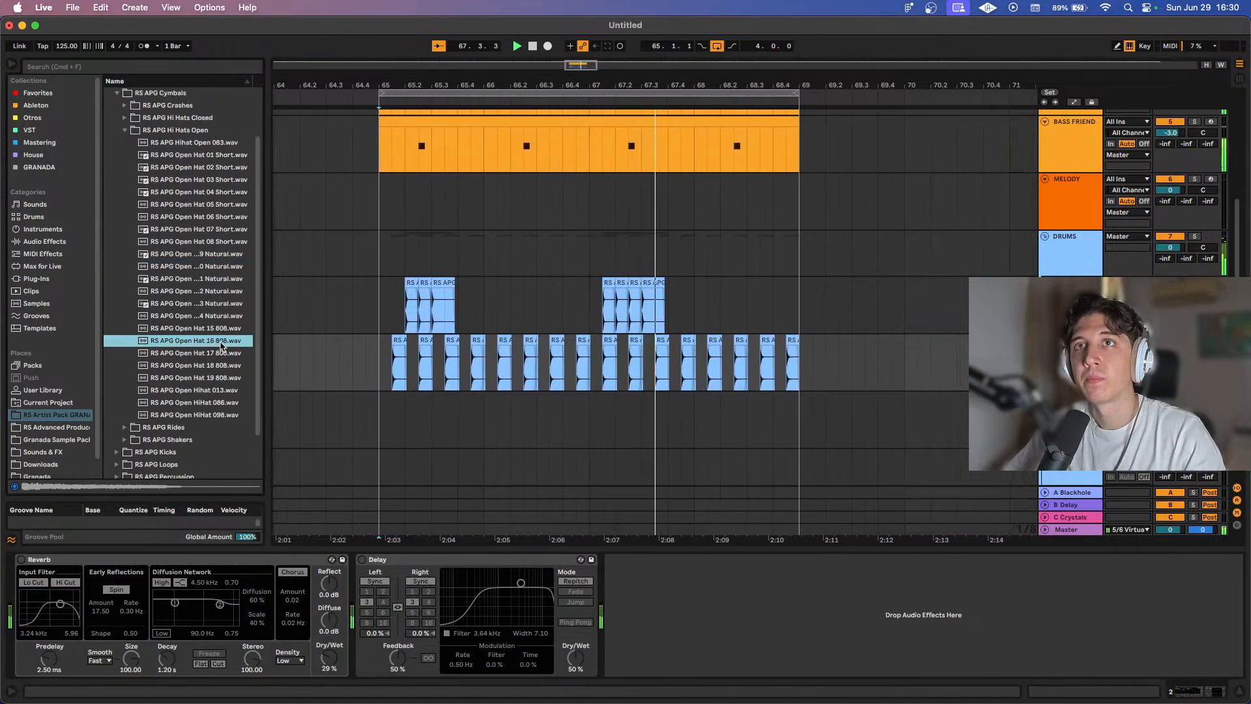
left_click(218, 377)
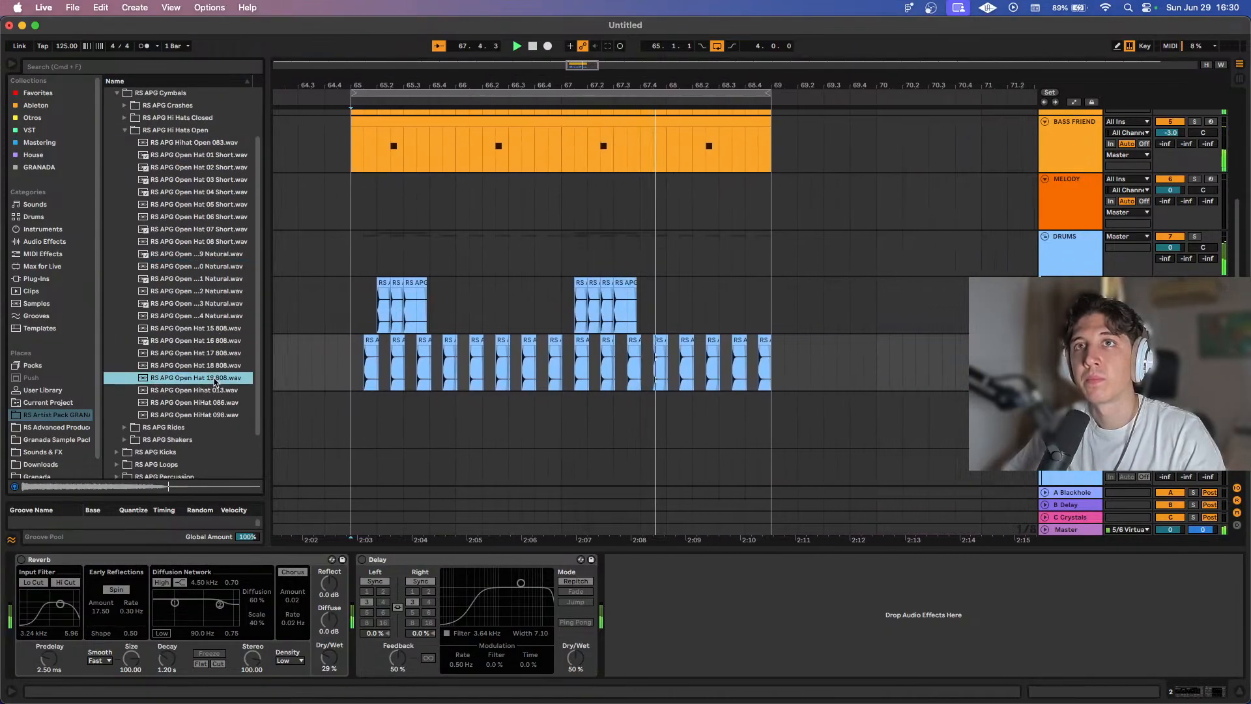
left_click(213, 414)
scroll(207, 333, "up", 3)
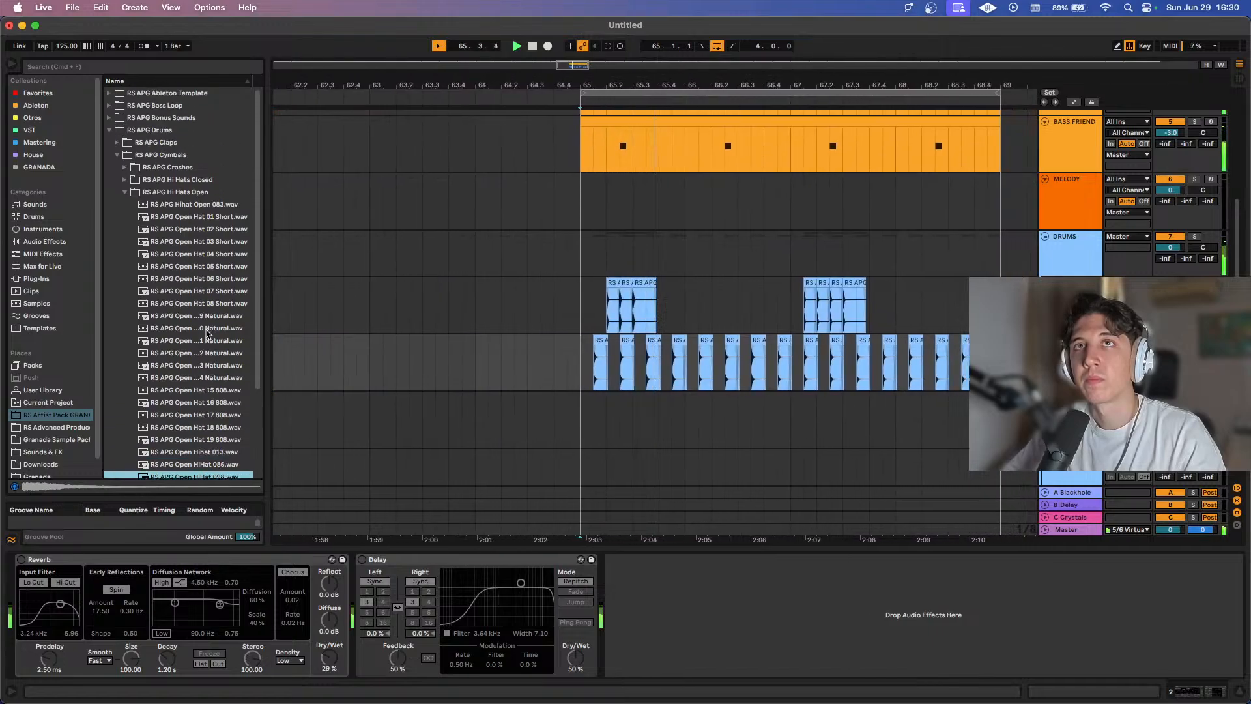
Audition Hihat Open 083, then place Open Hat 01 Short at 65.1.3 on the empty track below the closed hats.
left_click(221, 205)
left_click(219, 217)
left_click_drag(217, 236, 479, 424)
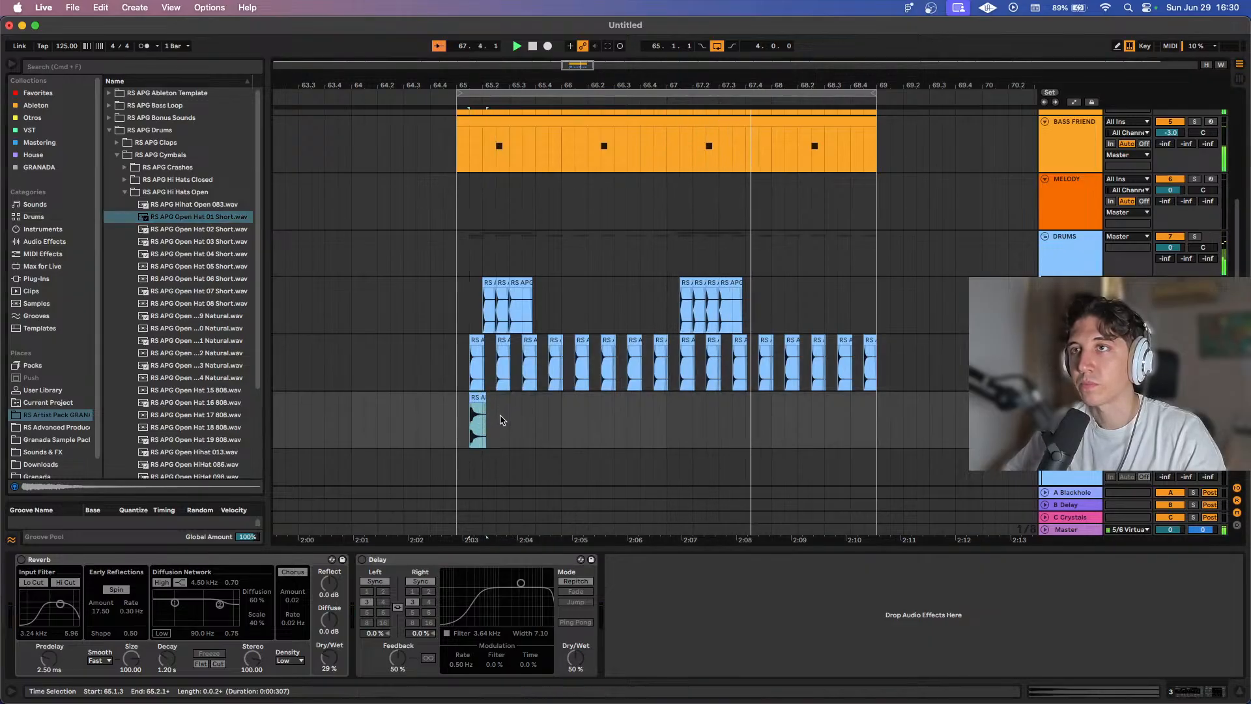
Duplicate the open hat clip on every offbeat until it fills the four-bar loop from bar 65 to 69.
key("super+d")
key("super+d")
key("super+d")
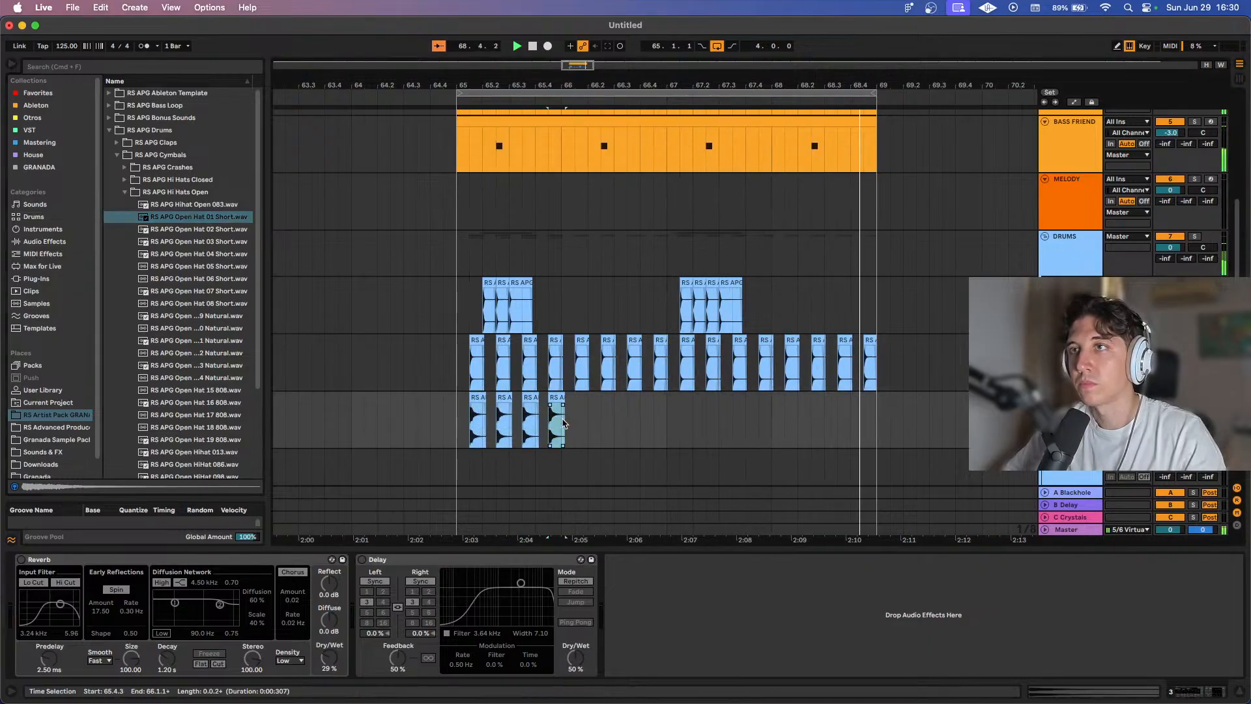
left_click_drag(562, 421, 453, 422)
key("super+d")
key("super+d")
key("super+d")
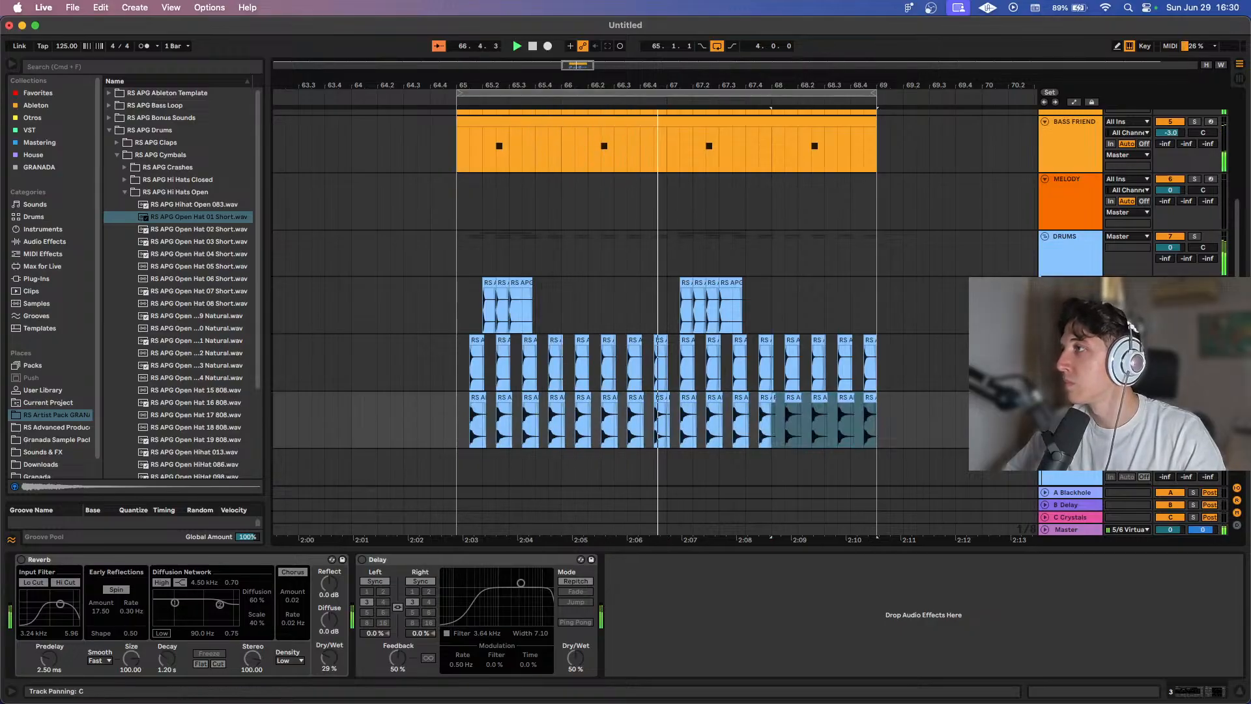
Close the open hi-hats folder, open the RS APG Loops folder, and collapse its High Kick Loops.
scroll(654, 326, "down", 2)
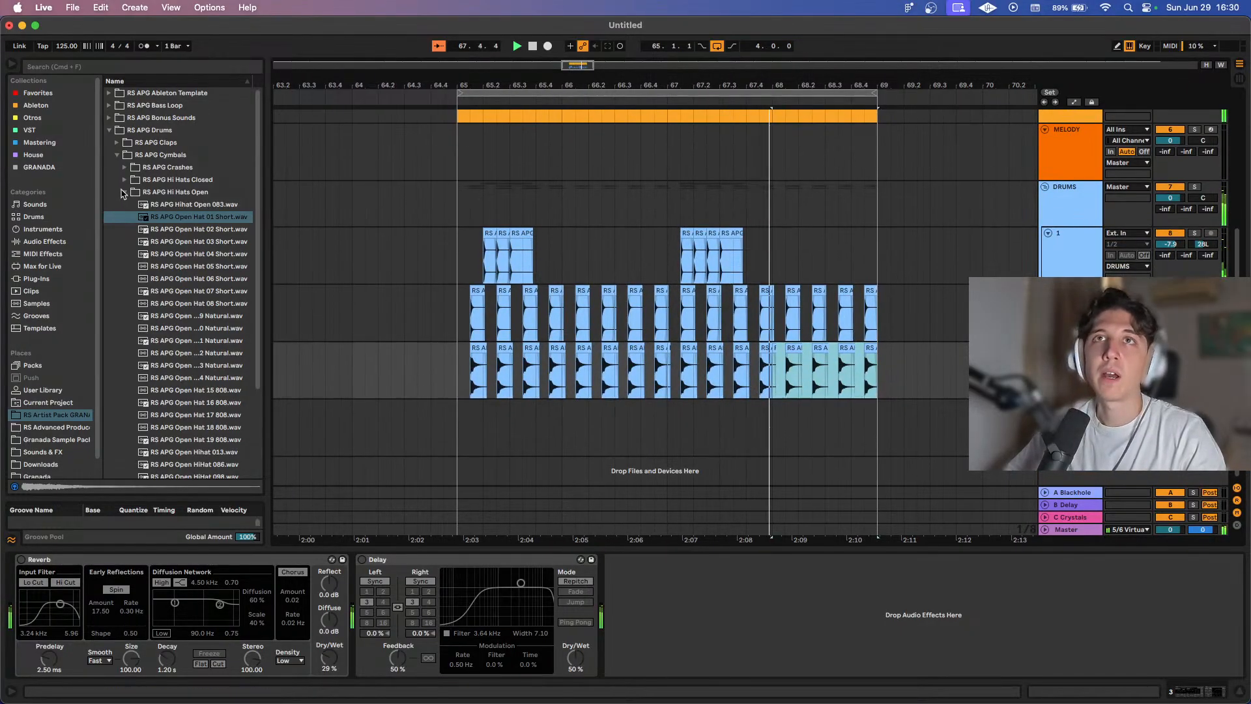
left_click(124, 193)
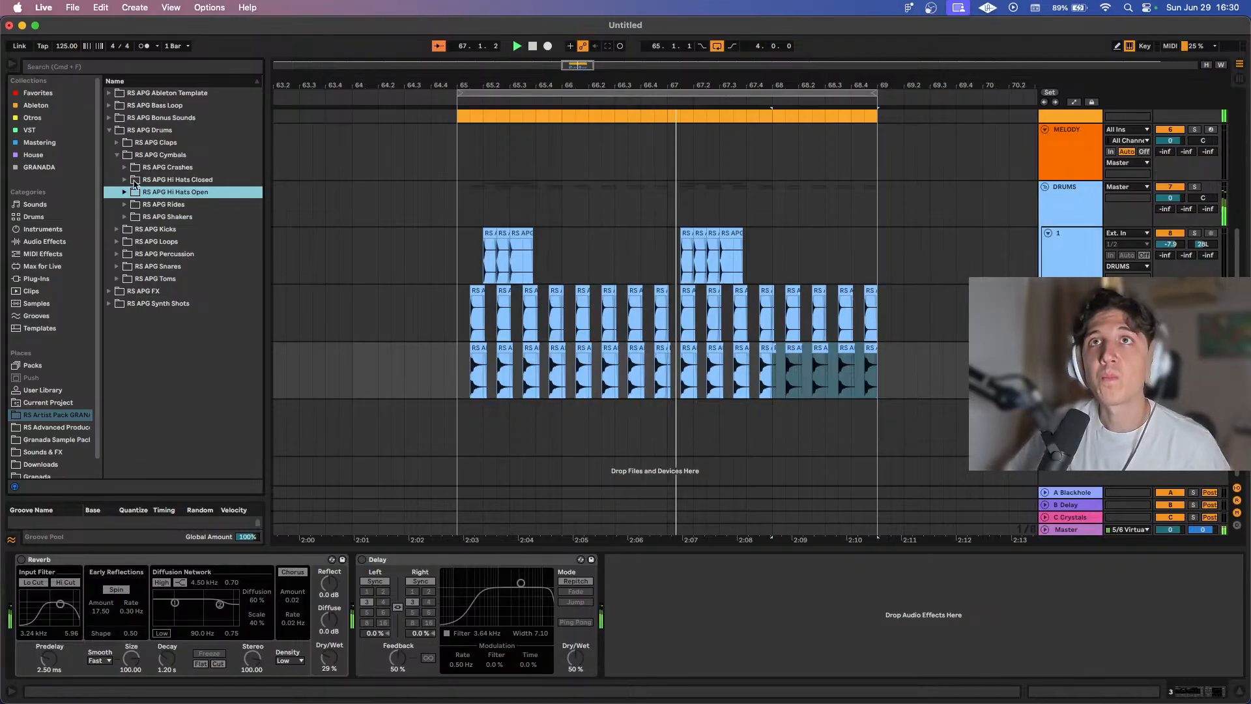
left_click(117, 242)
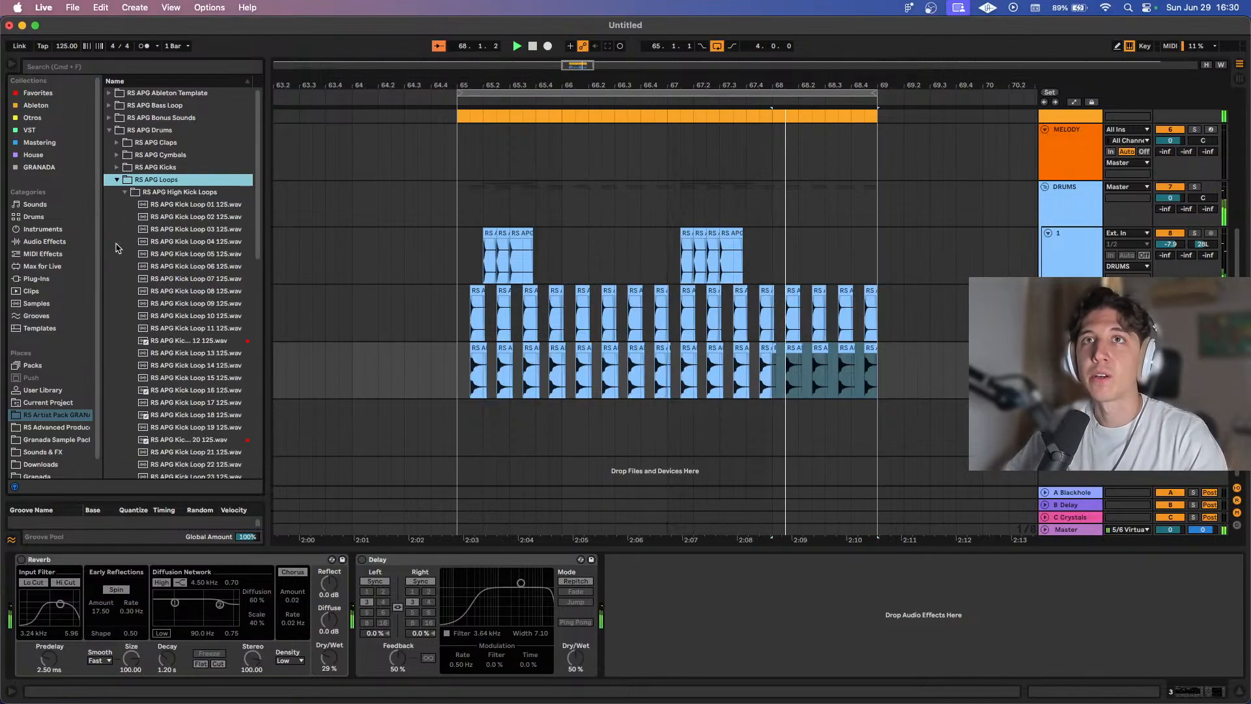
scroll(119, 238, "down", 1)
left_click(125, 179)
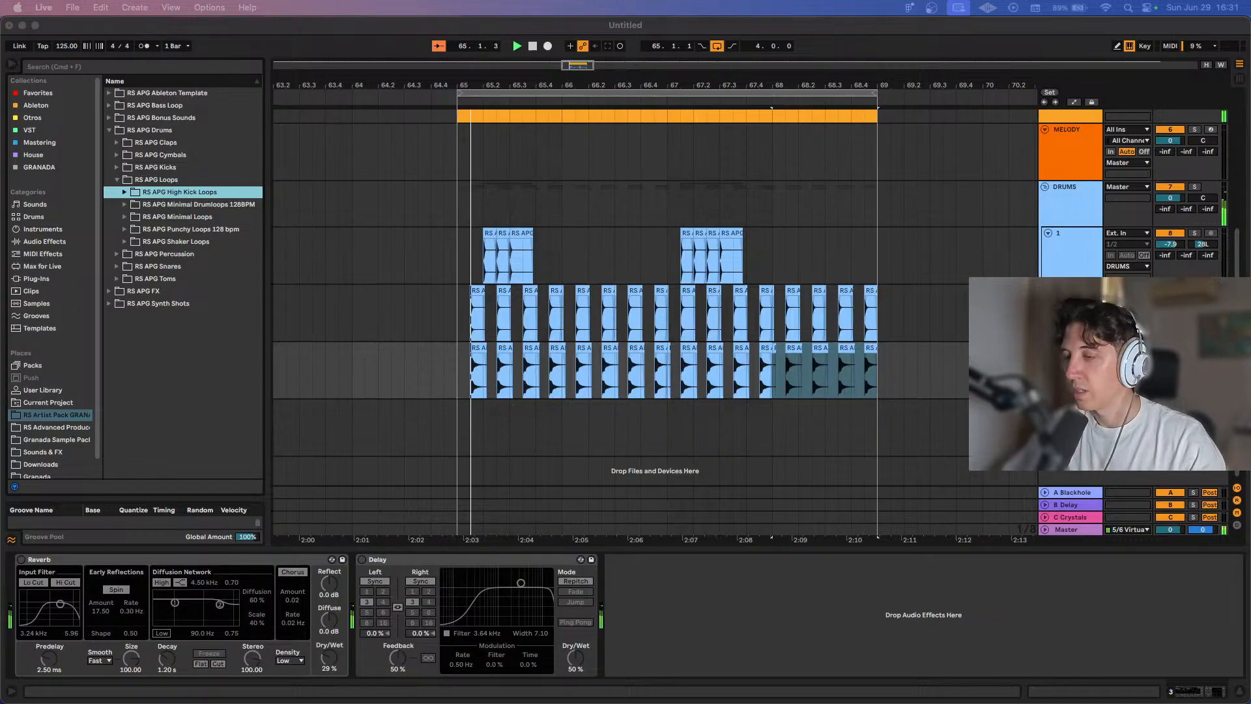
left_click(594, 359)
scroll(562, 355, "down", 3)
scroll(551, 352, "up", 4)
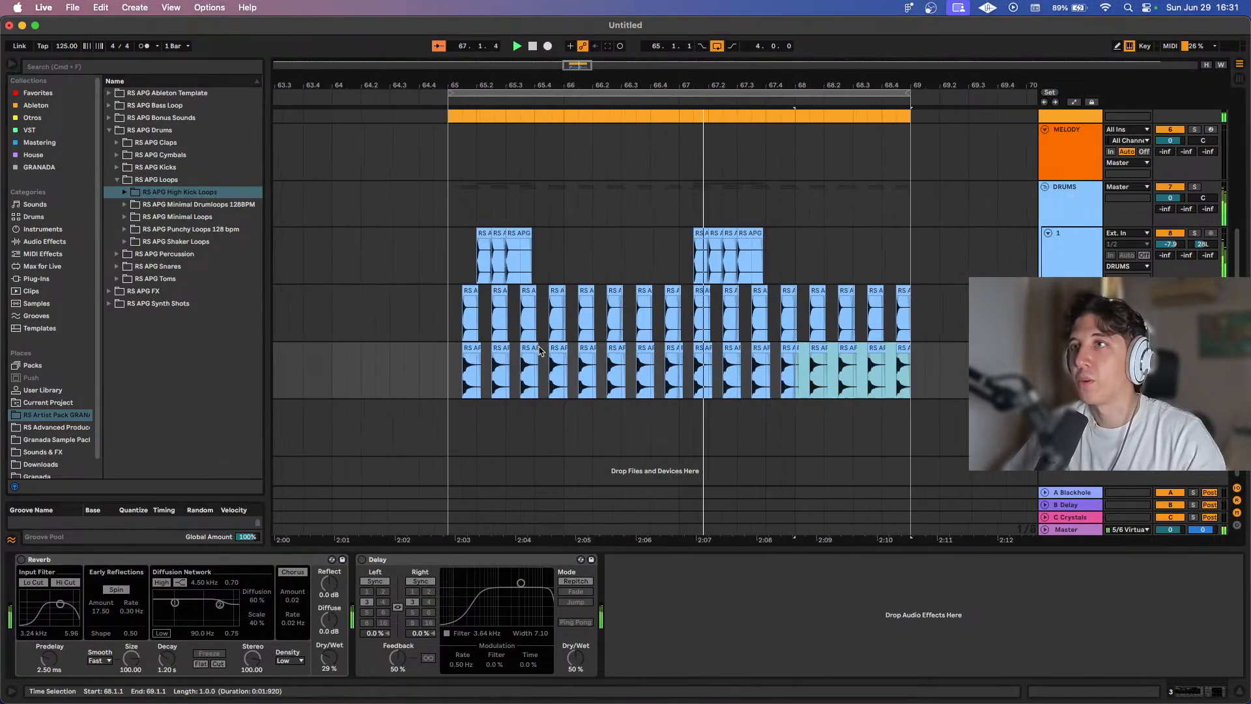
left_click(826, 370)
scroll(818, 365, "right", 1)
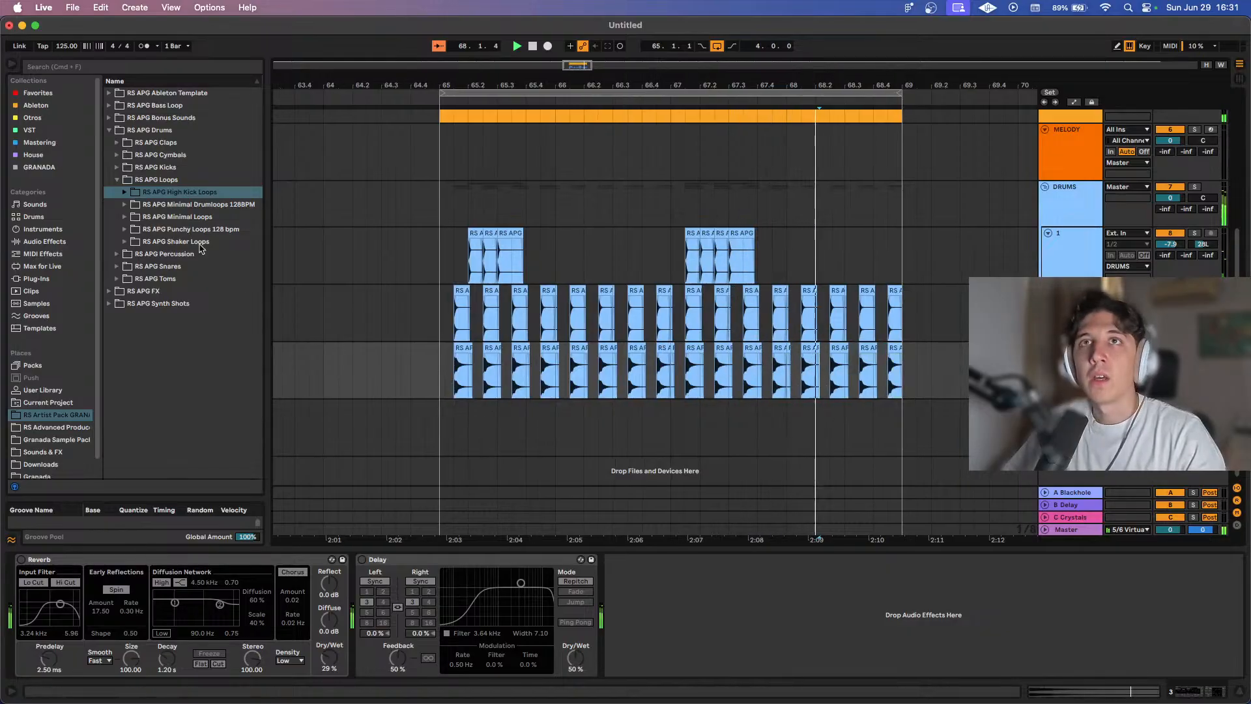
Open the RS APG Minimal Loops folder and audition Minimal Loops 004, 022 and 030 over the drums.
left_click(177, 217)
left_click(195, 291)
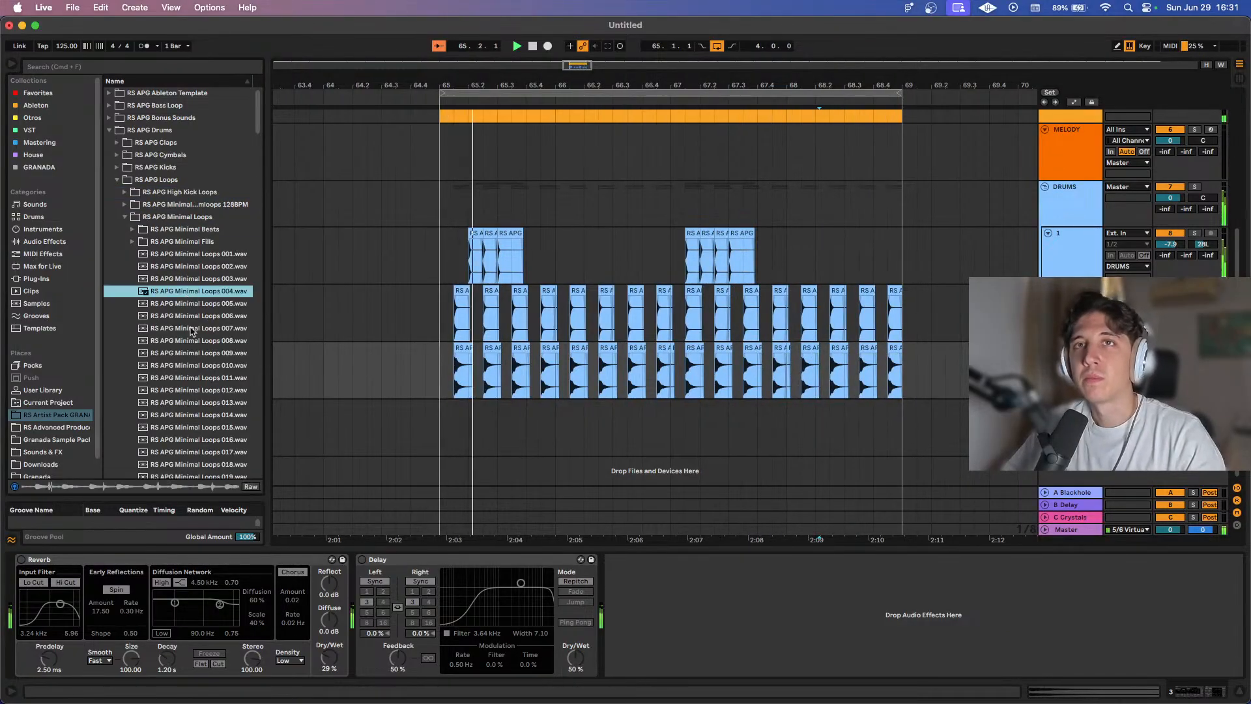
scroll(193, 326, "down", 6)
left_click(205, 289)
scroll(205, 291, "down", 1)
scroll(206, 291, "down", 1)
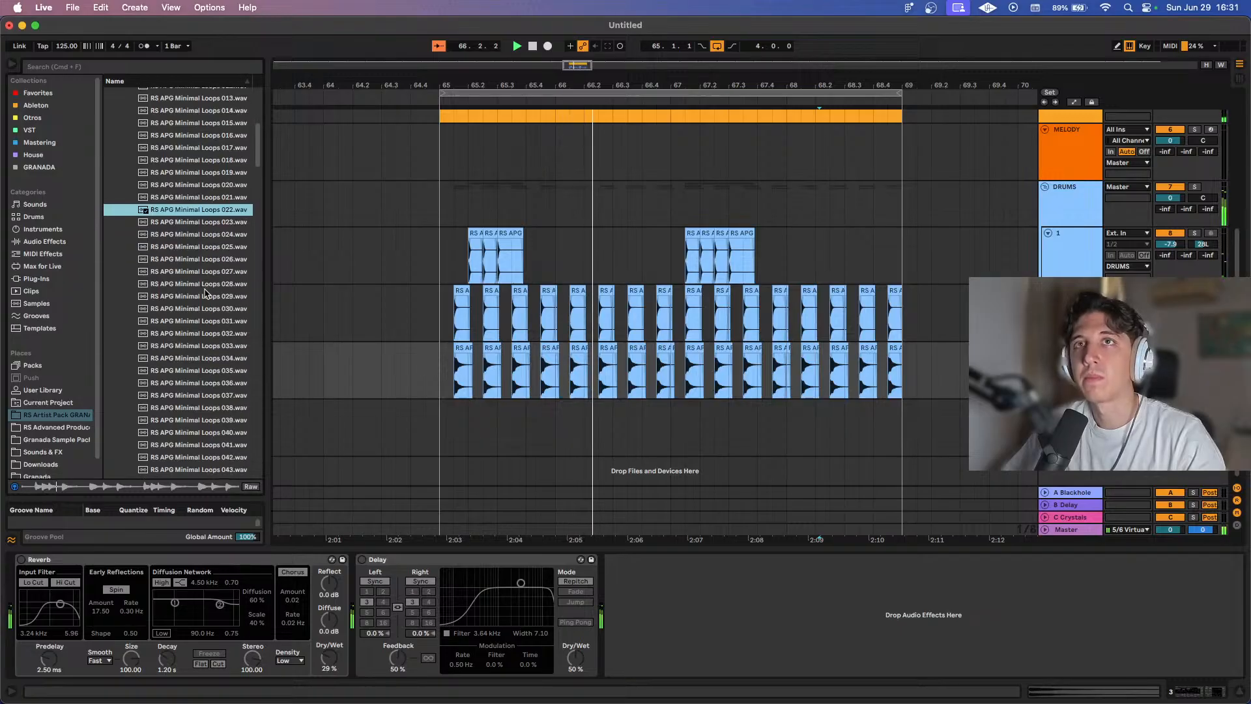
scroll(207, 286, "down", 1)
left_click(219, 259)
scroll(219, 258, "down", 1)
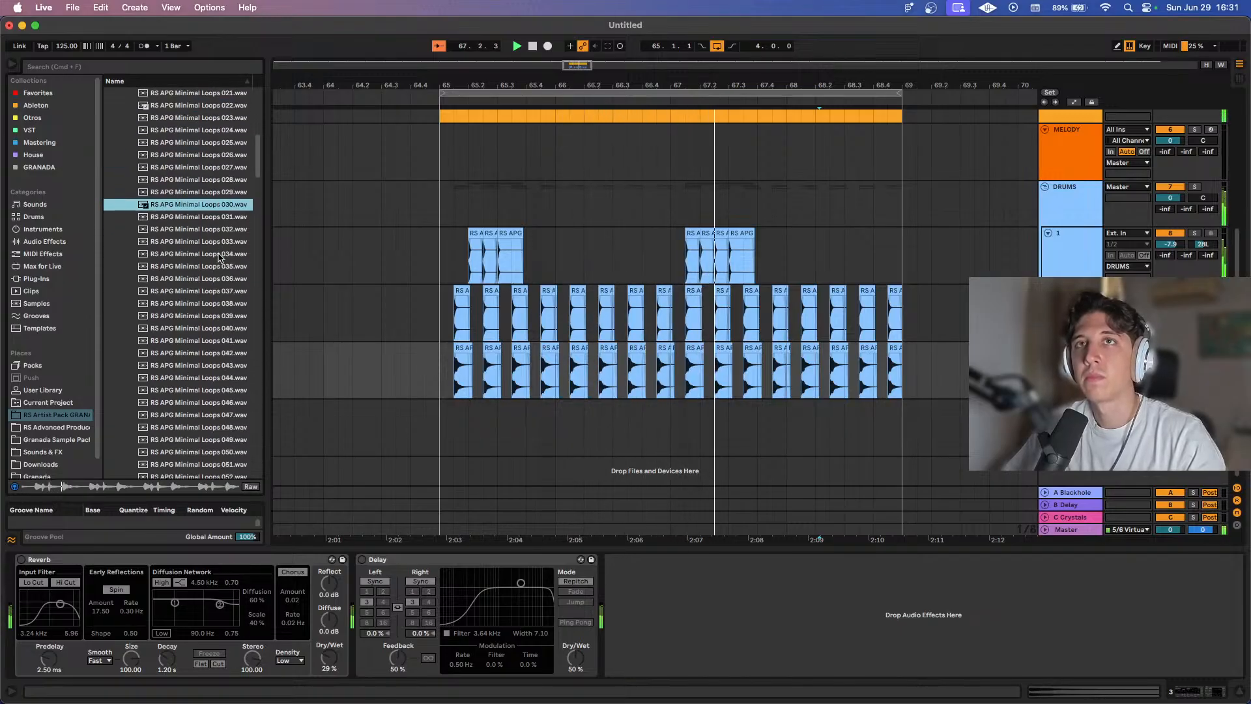
Audition Minimal Loops 035, 043, 056 and 059 over the playing loop.
scroll(219, 258, "down", 3)
left_click(221, 207)
scroll(220, 207, "down", 4)
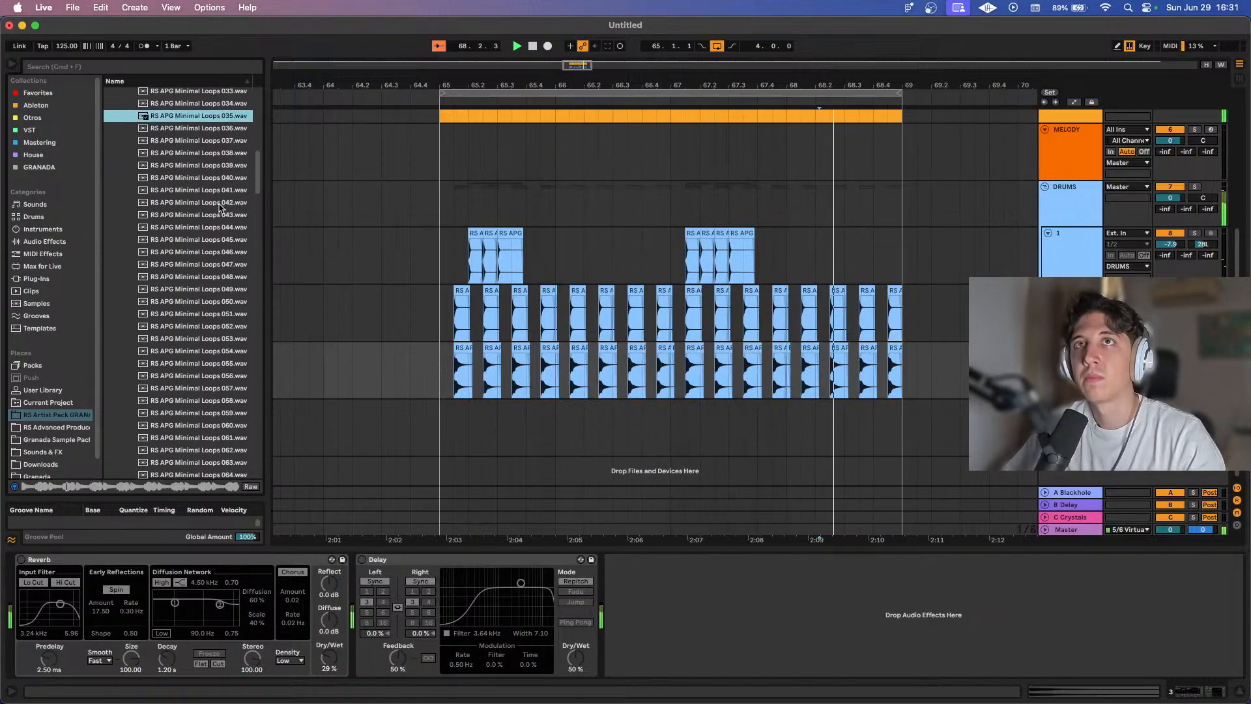
left_click(220, 213)
scroll(220, 222, "down", 4)
left_click(220, 331)
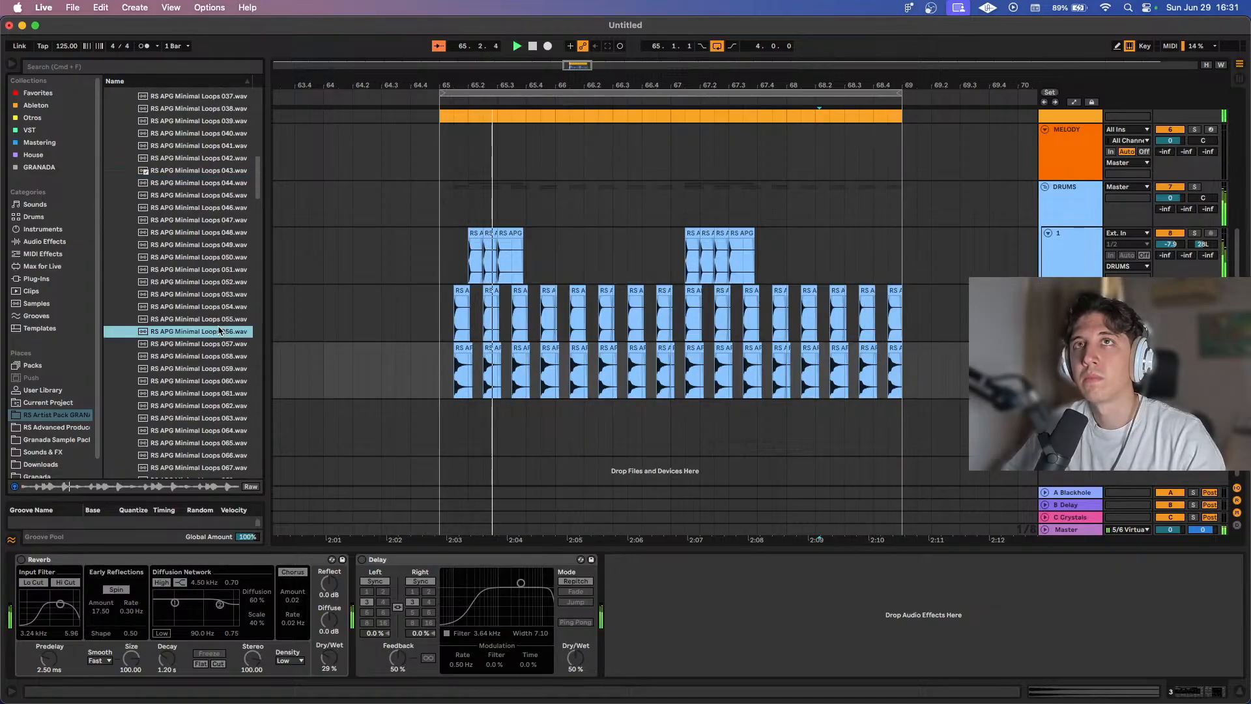
scroll(221, 331, "down", 7)
left_click(215, 284)
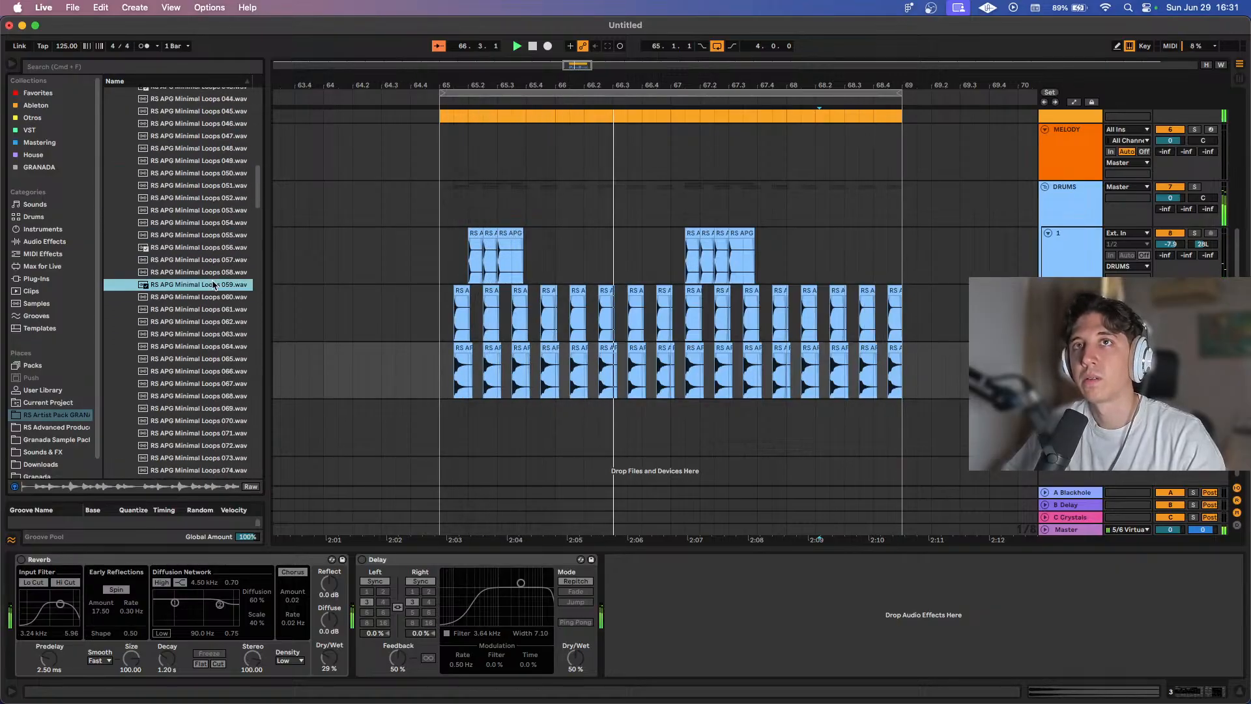
Audition Minimal Loops 064, 074, 078 and 081 over the playing loop.
scroll(213, 284, "down", 6)
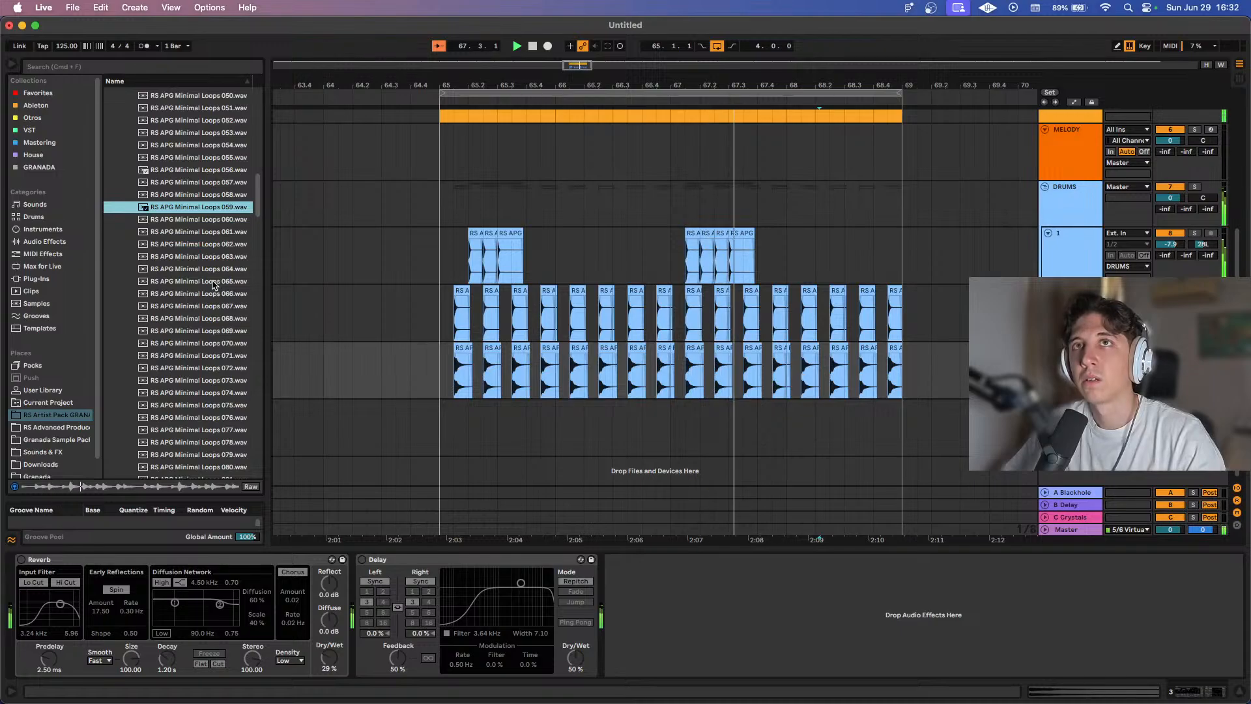
left_click(214, 269)
scroll(215, 269, "down", 6)
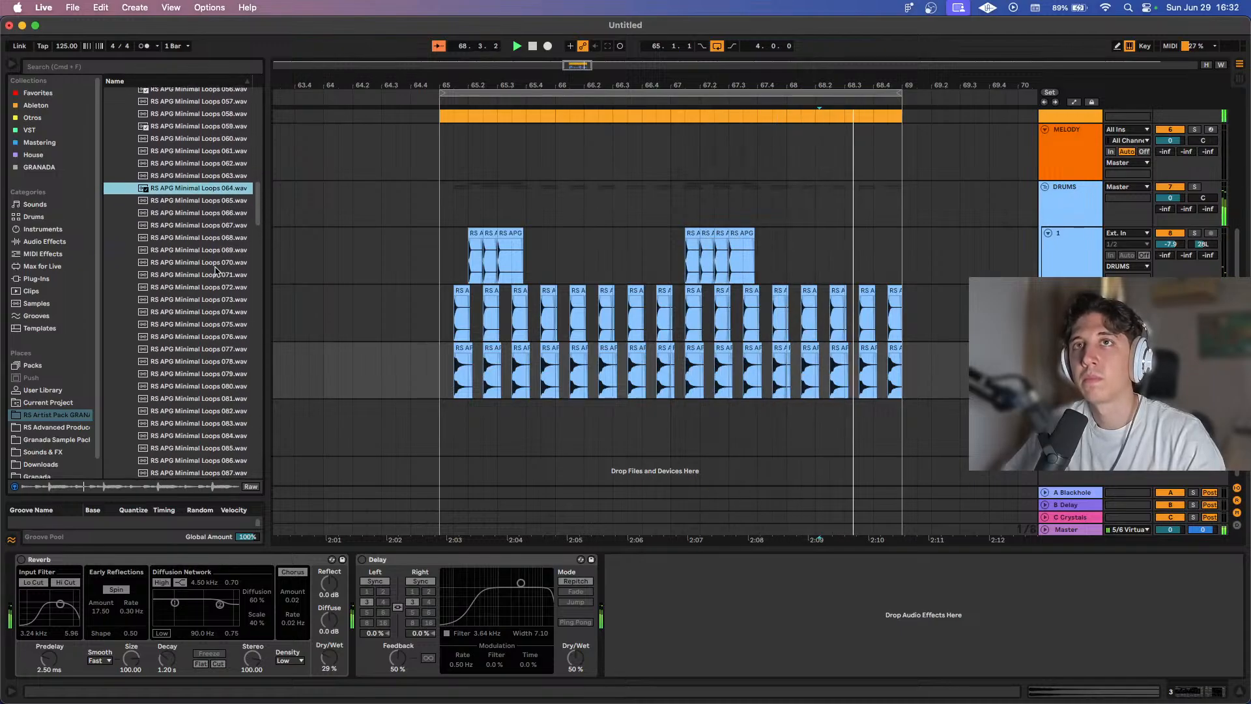
left_click(221, 312)
scroll(222, 313, "down", 3)
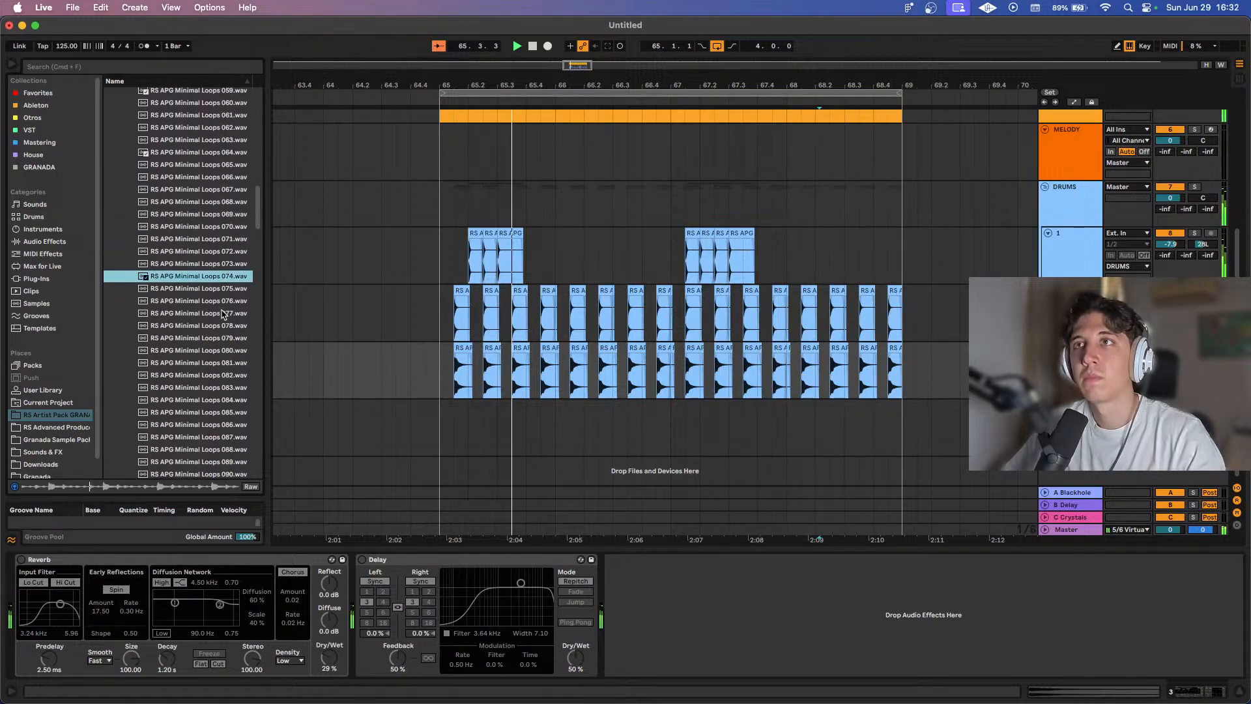
scroll(221, 313, "down", 4)
left_click(222, 275)
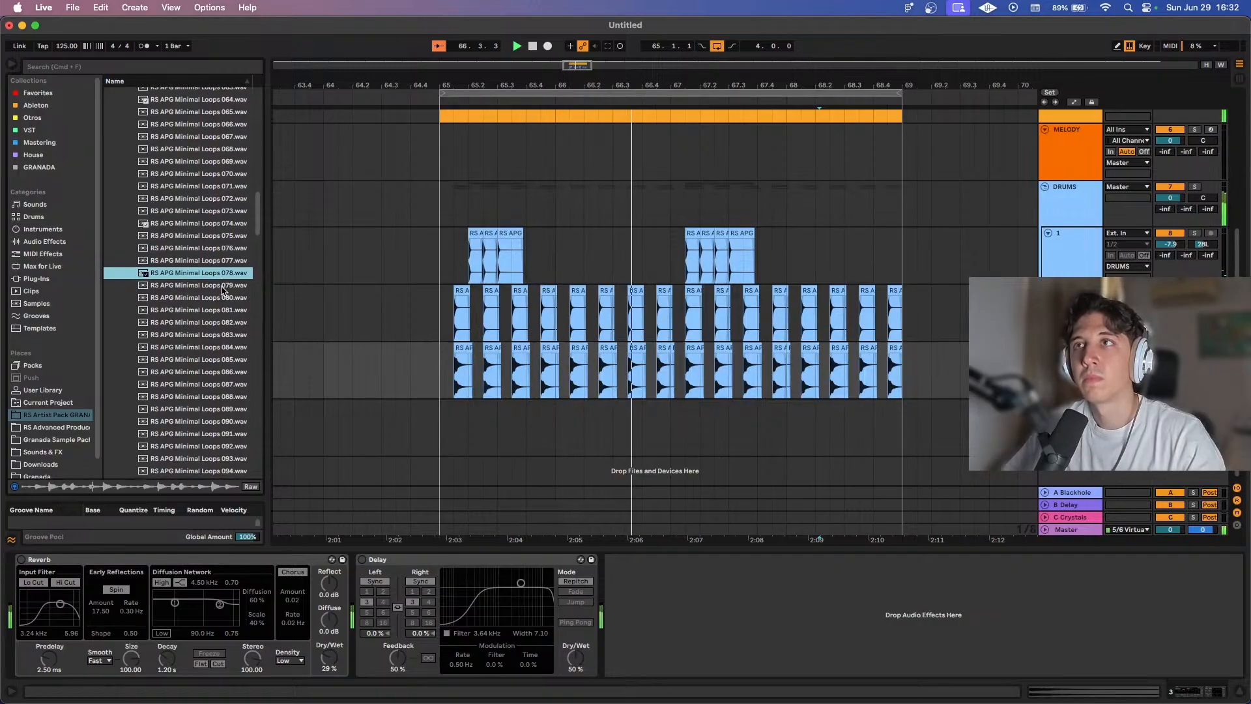
left_click(222, 309)
Audition Minimal Loops 088 and 100, then go back to audition Minimal Loops 093.
scroll(223, 307, "down", 11)
left_click(232, 256)
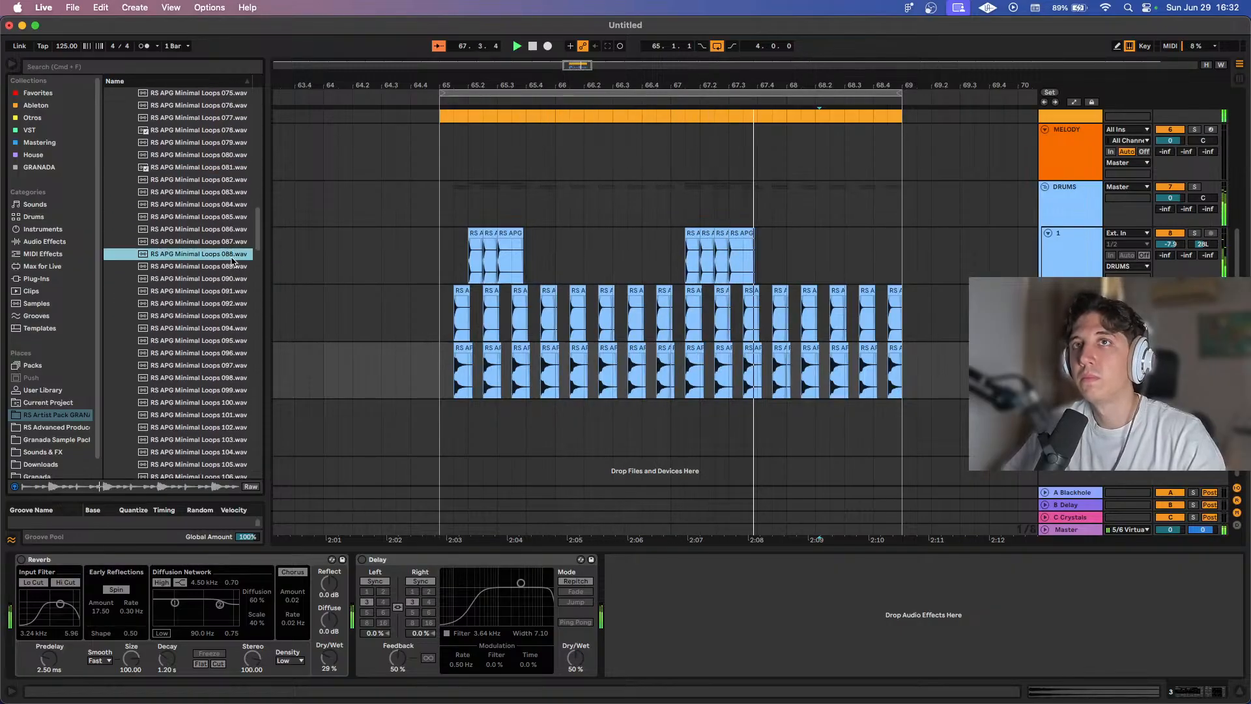
scroll(222, 274, "down", 11)
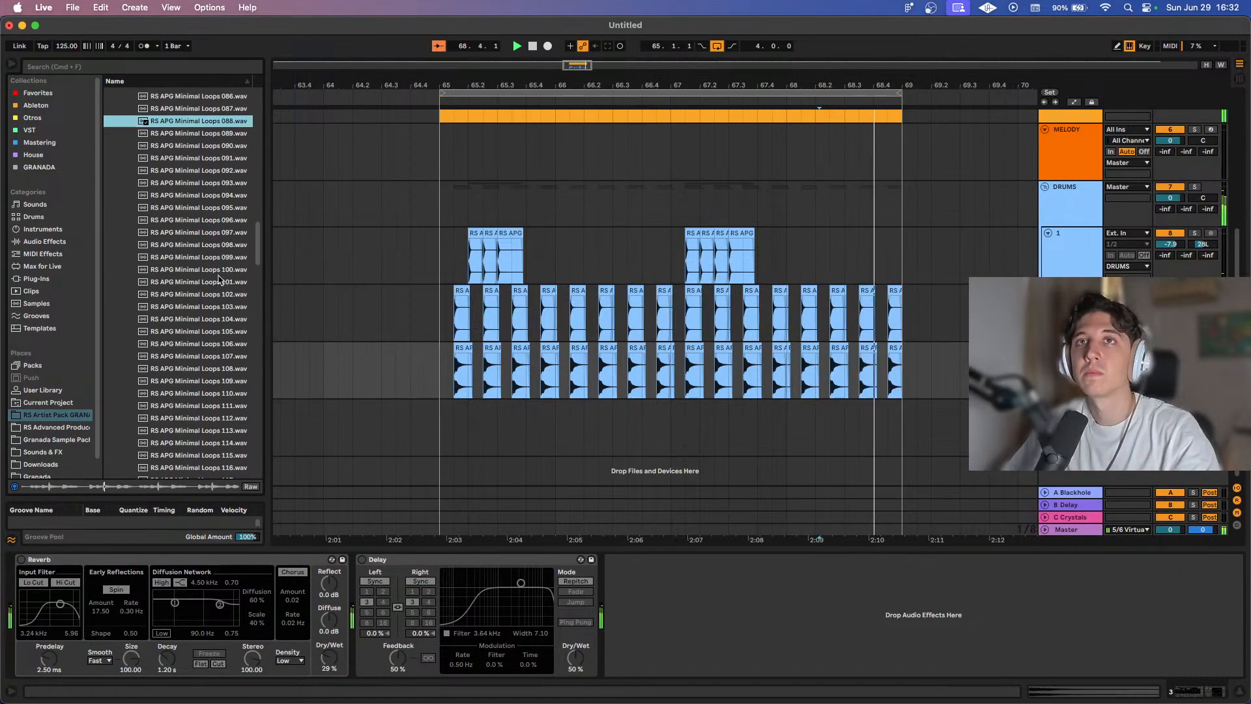
left_click(219, 270)
scroll(220, 215, "down", 2)
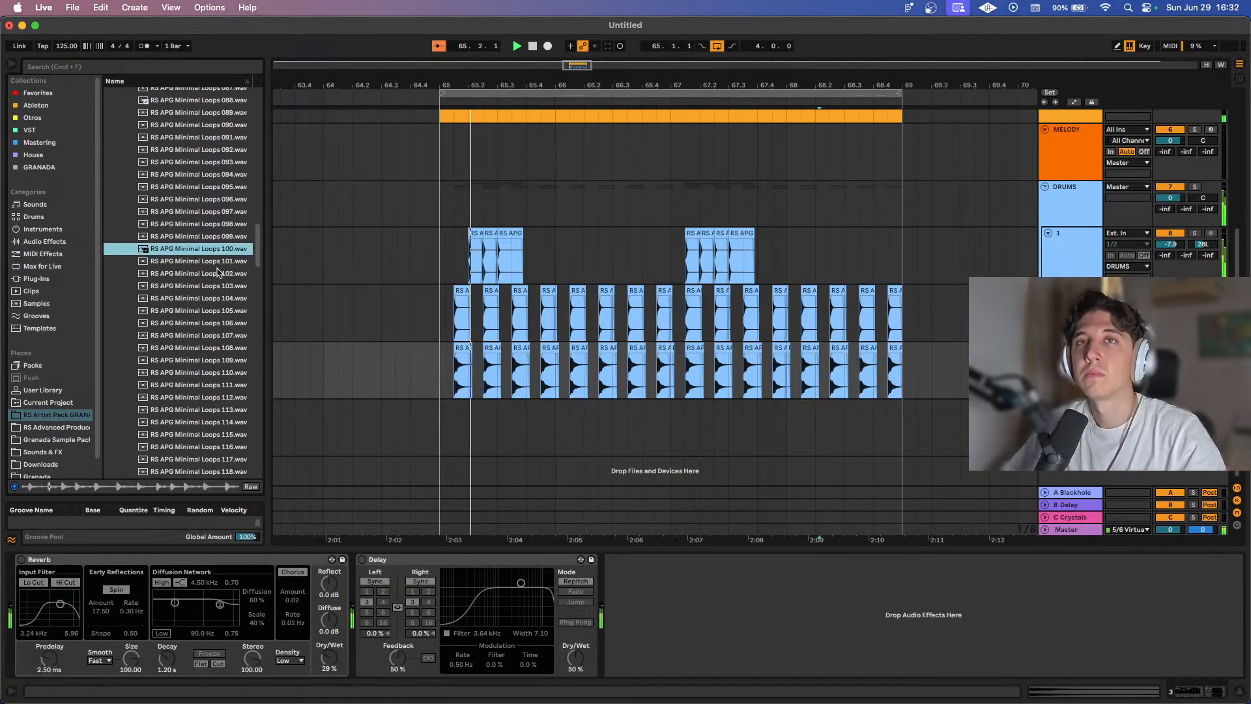
left_click(219, 162)
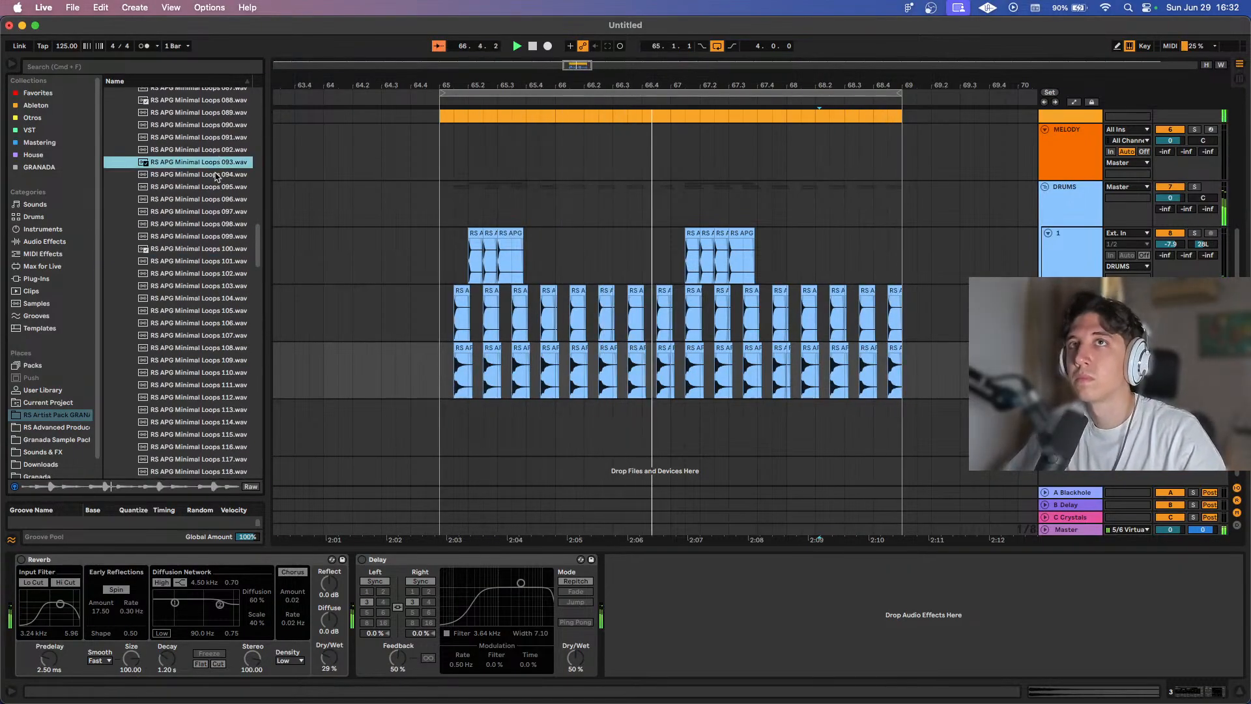
Place Minimal Loops 093 at bar 65 on the empty track below the open hats and extend it to four bars.
left_click_drag(204, 166, 439, 441)
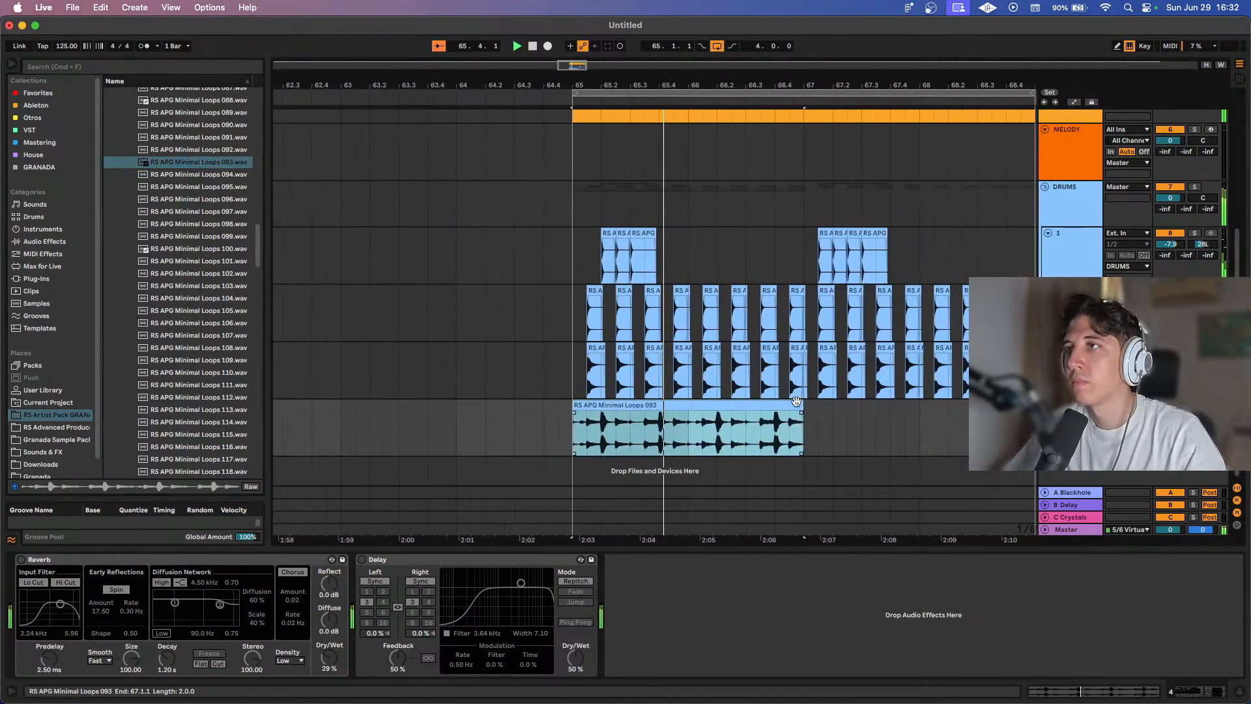
left_click(818, 420)
left_click_drag(799, 406, 960, 406)
Lower the volume of the Minimal Loops 093 track to -8.6 dB.
left_click_drag(1171, 416, 1170, 419)
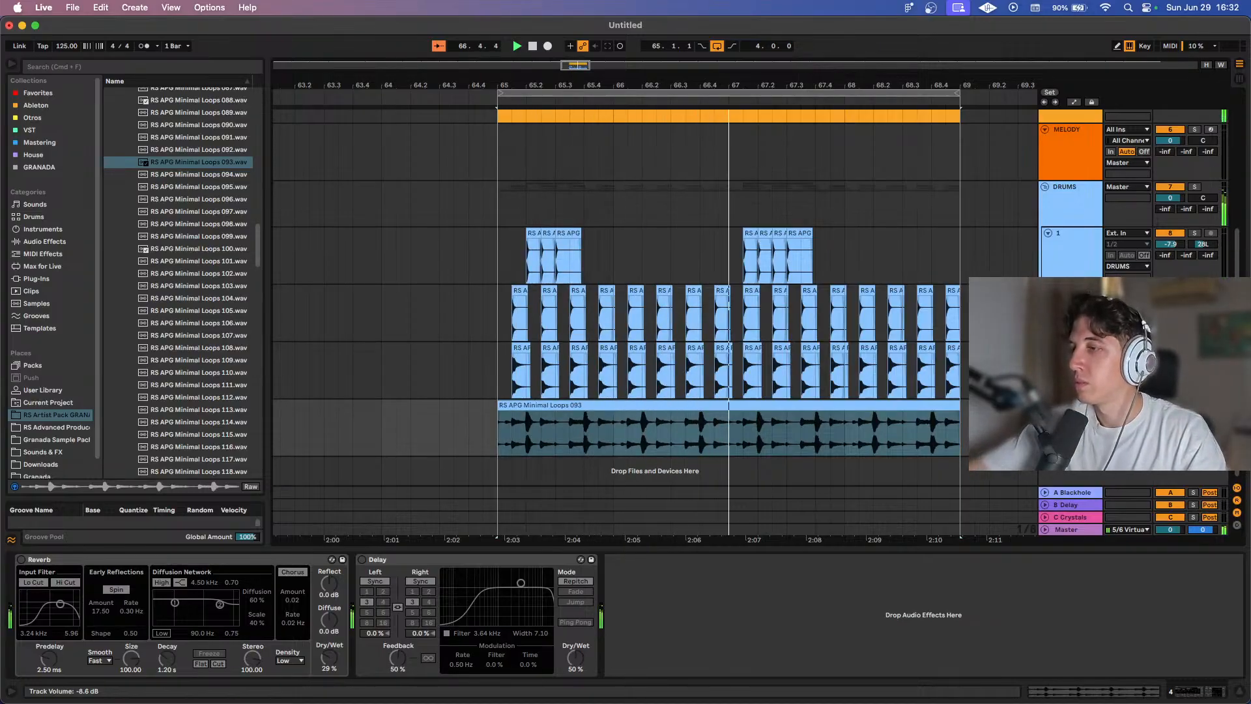
scroll(601, 419, "up", 5)
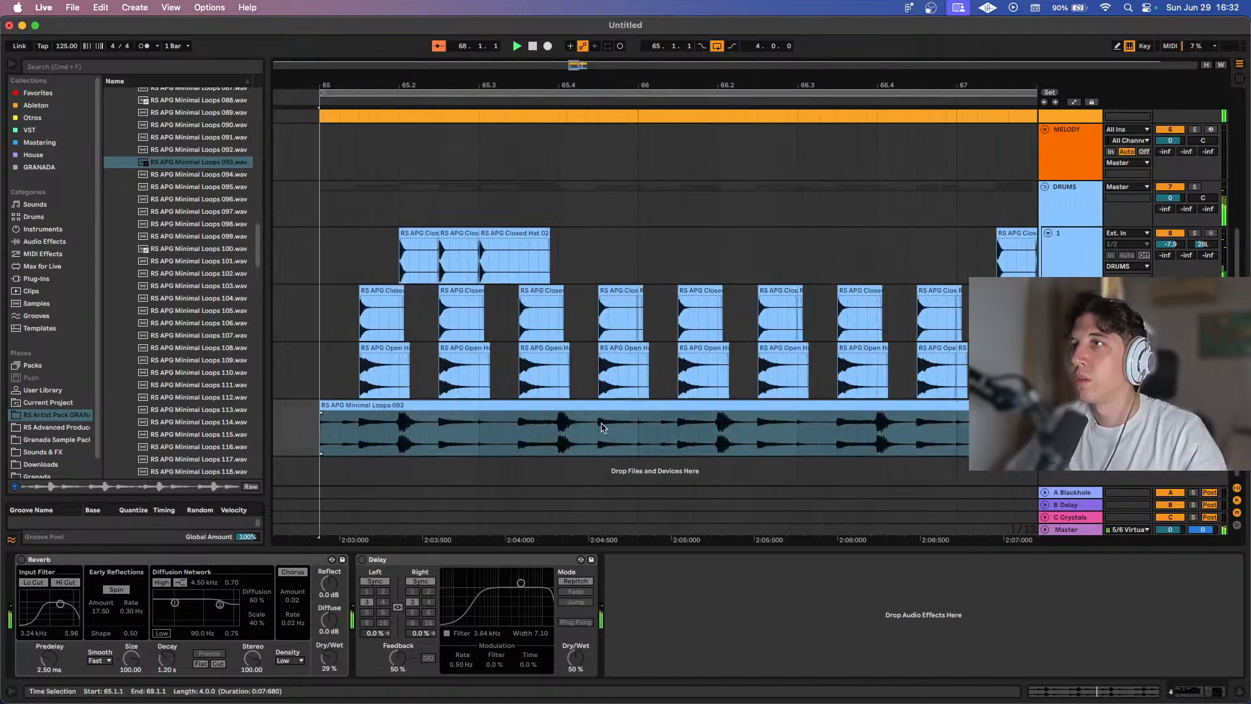
scroll(601, 419, "down", 8)
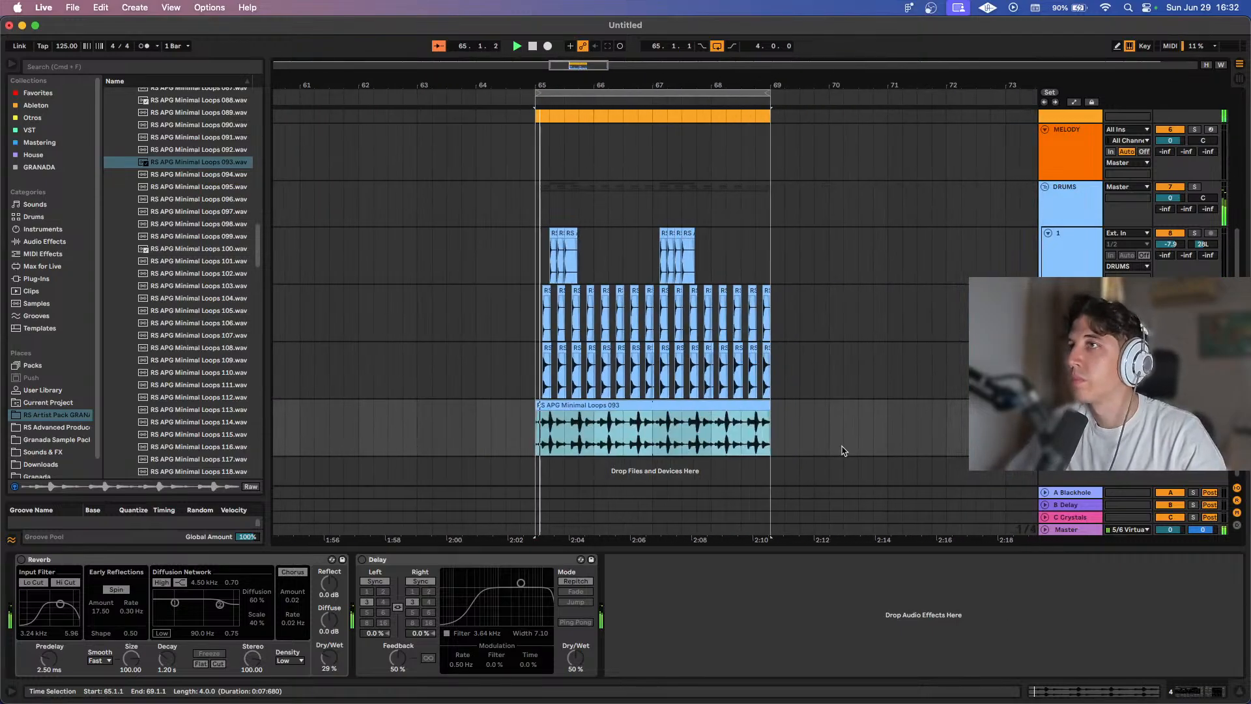
Audition Minimal Loops 104, add an audio track below Minimal Loops 093 and place the 104 loop on it at bar 65.
left_click(221, 299)
scroll(222, 305, "down", 2)
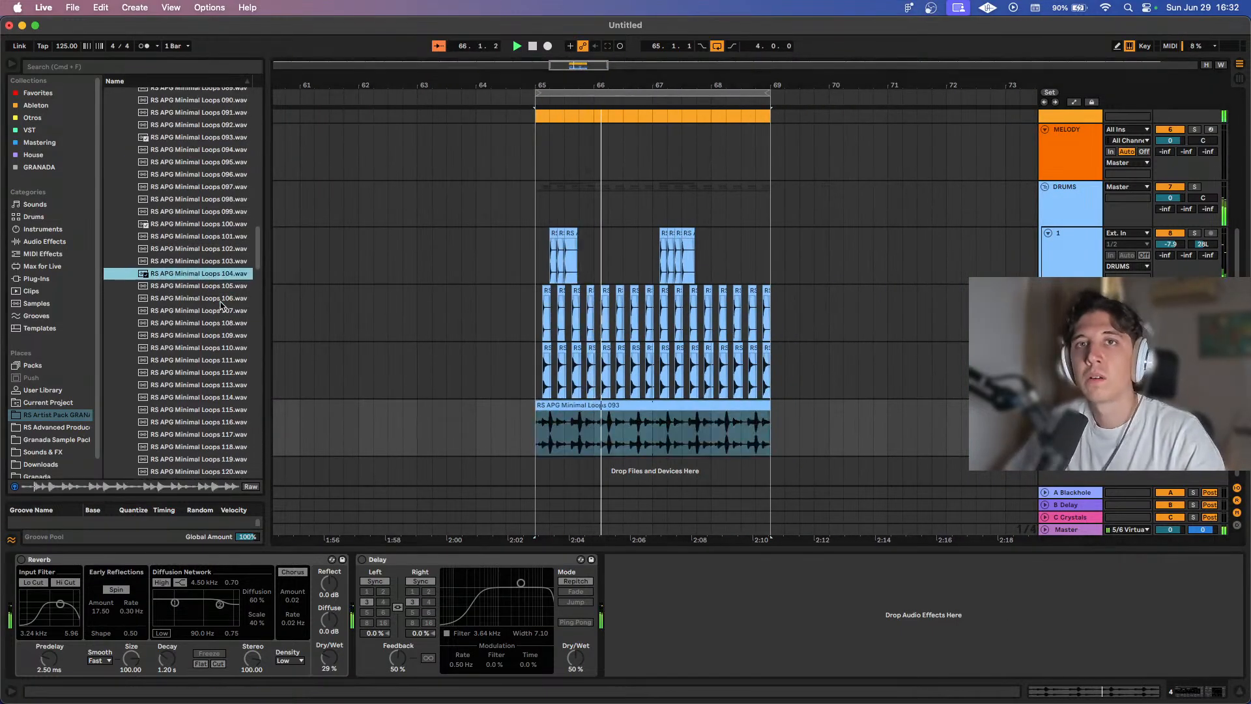
scroll(221, 305, "down", 2)
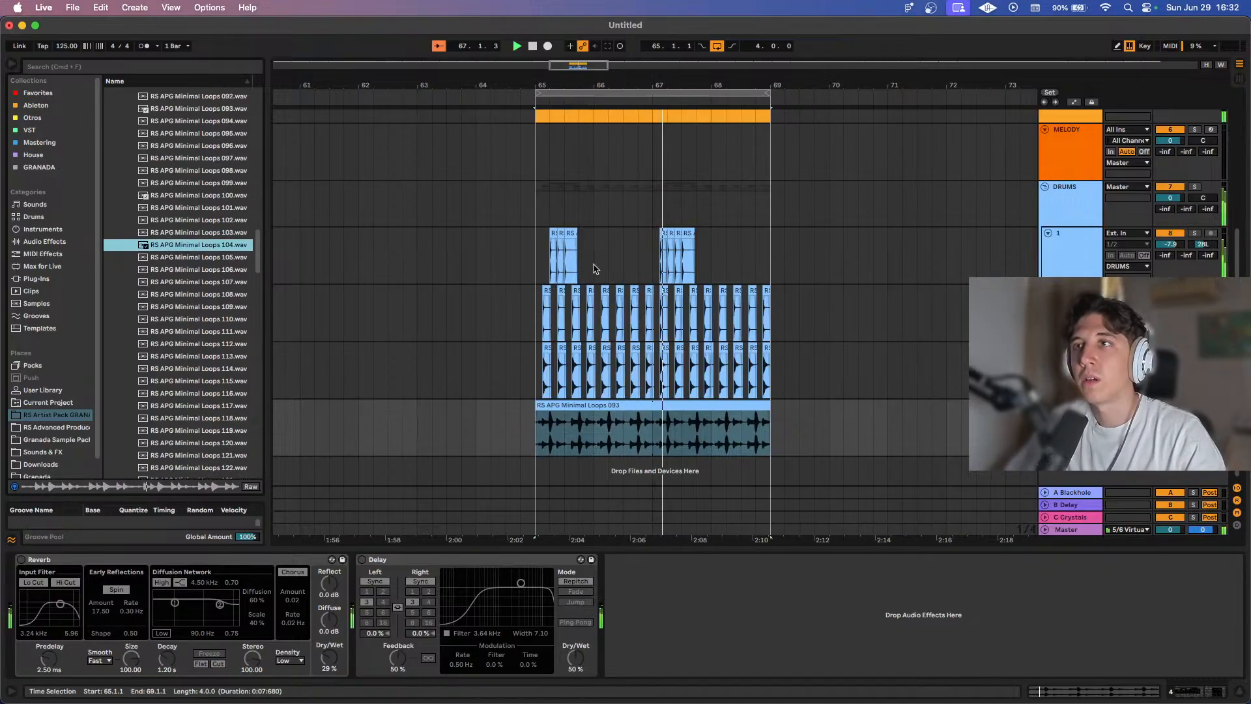
key("super+t")
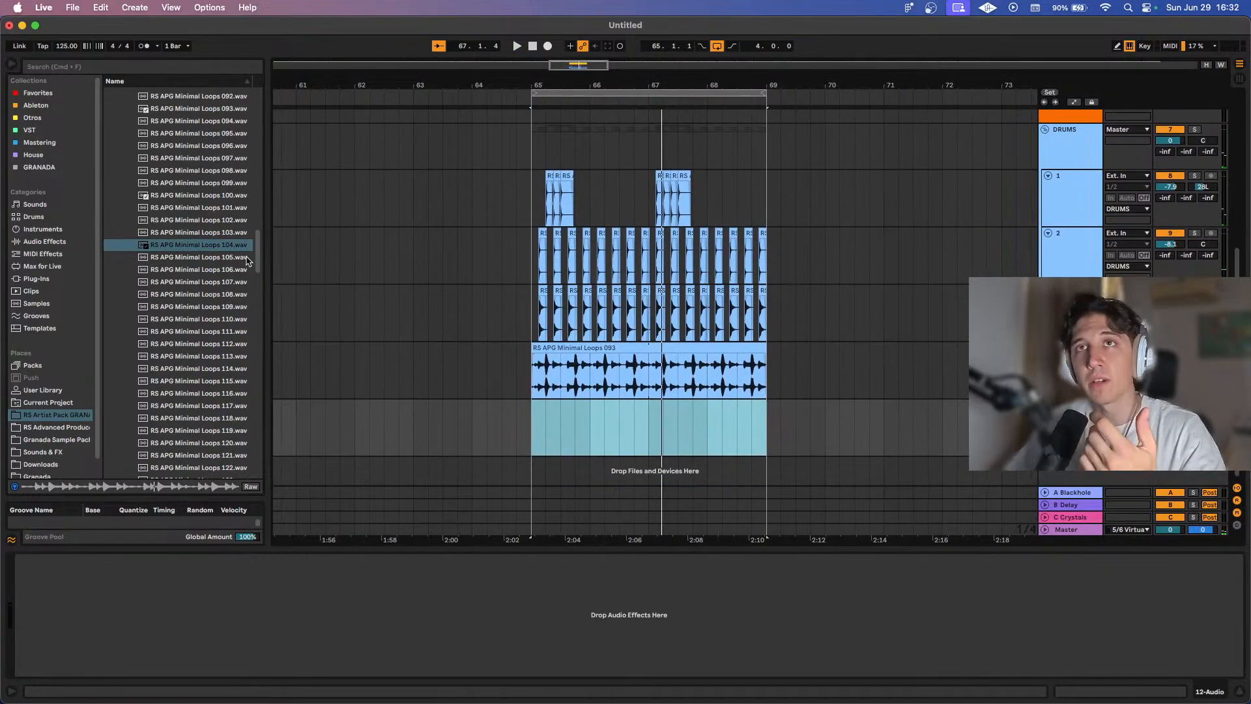
left_click_drag(213, 246, 557, 412)
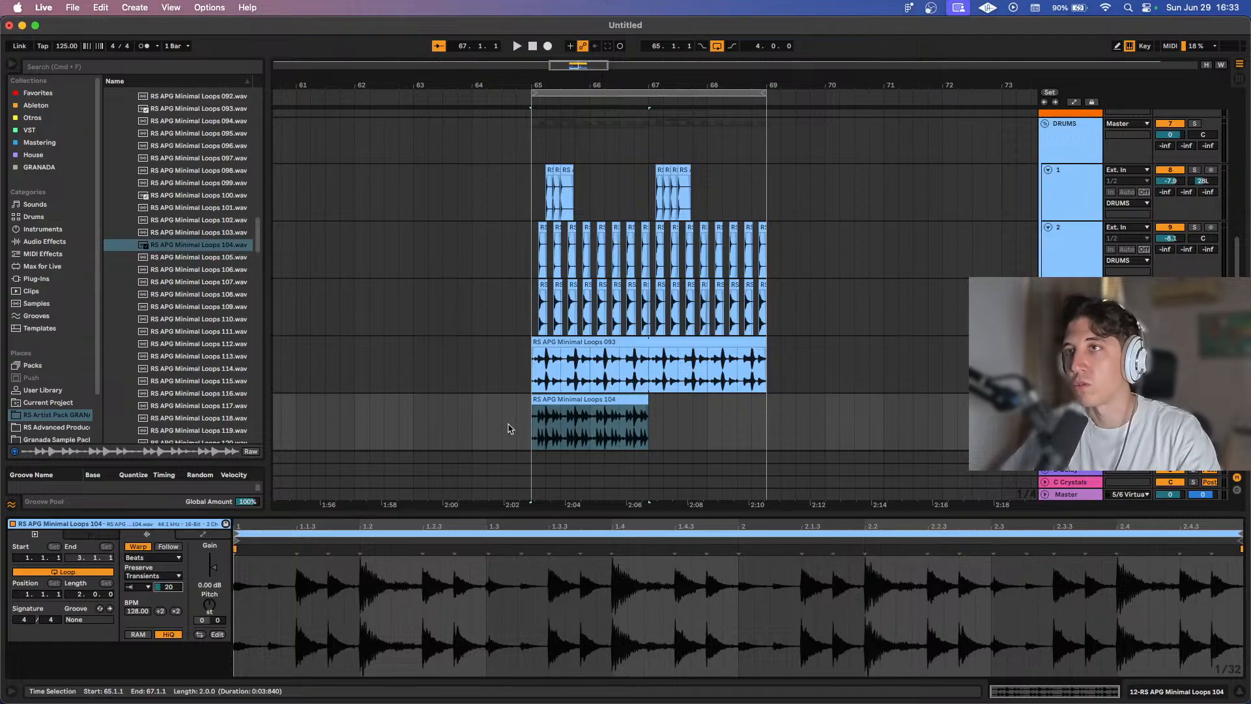
left_click(533, 426)
scroll(532, 425, "down", 2)
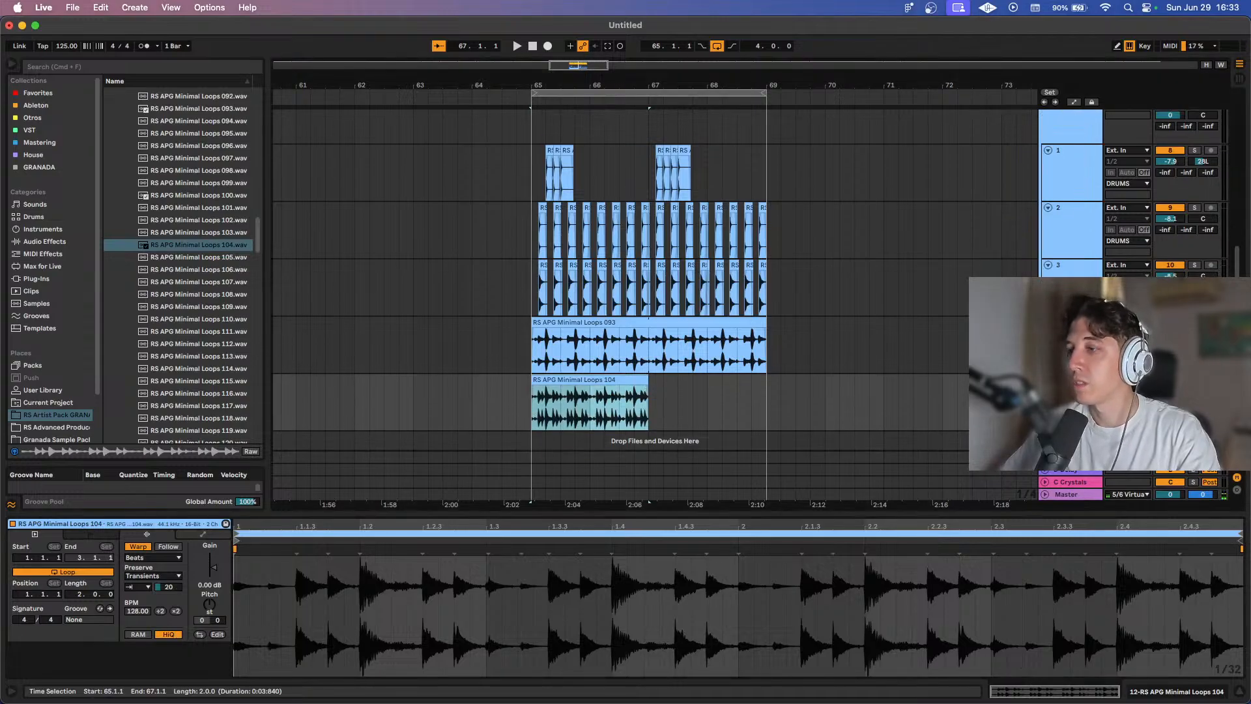
Extend the Minimal Loops 104 clip to four bars and set its transient envelope to 8 during playback.
key("space")
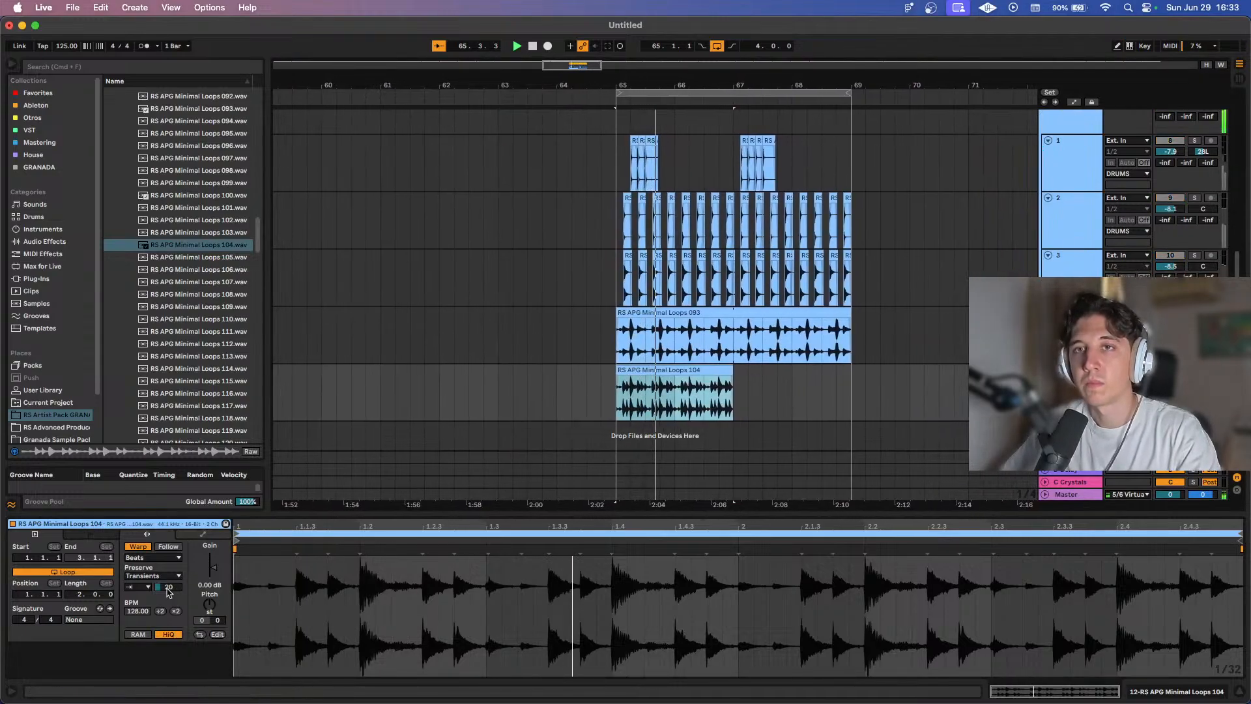
mouse_move(168, 587)
left_mouse_down()
mouse_move(168, 550)
mouse_move(168, 584)
left_mouse_up()
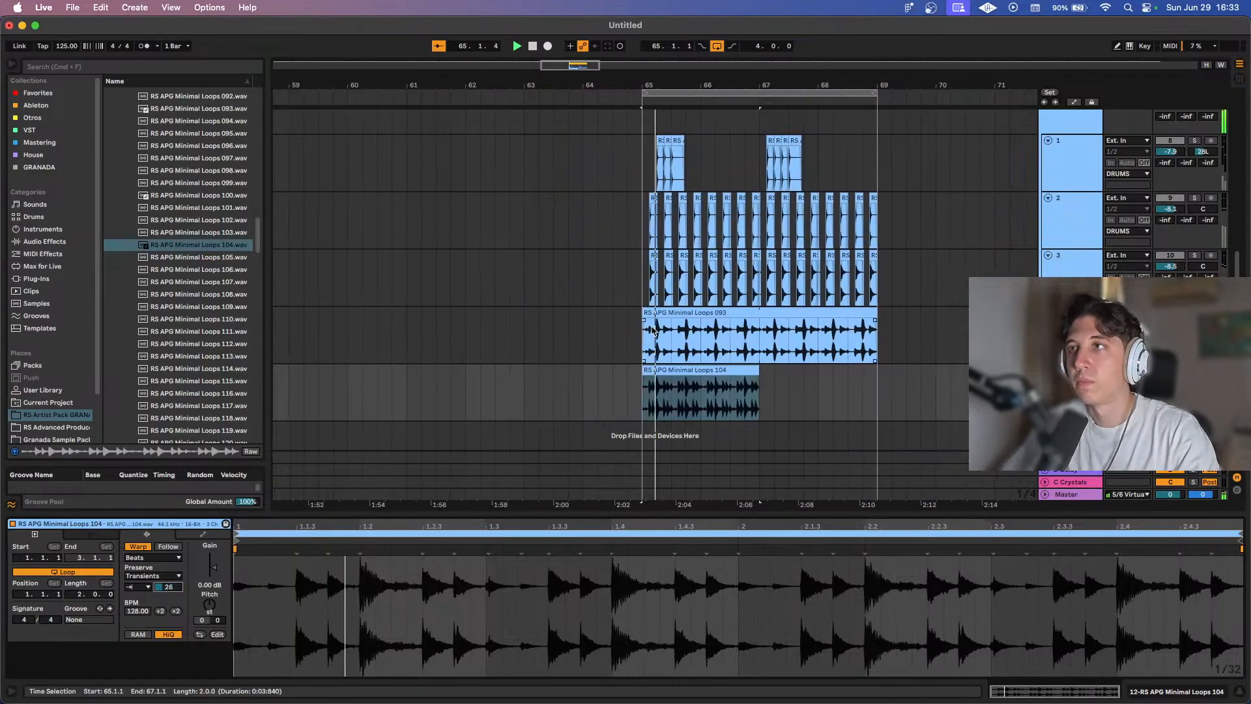
left_click(767, 374)
left_click_drag(748, 370, 861, 370)
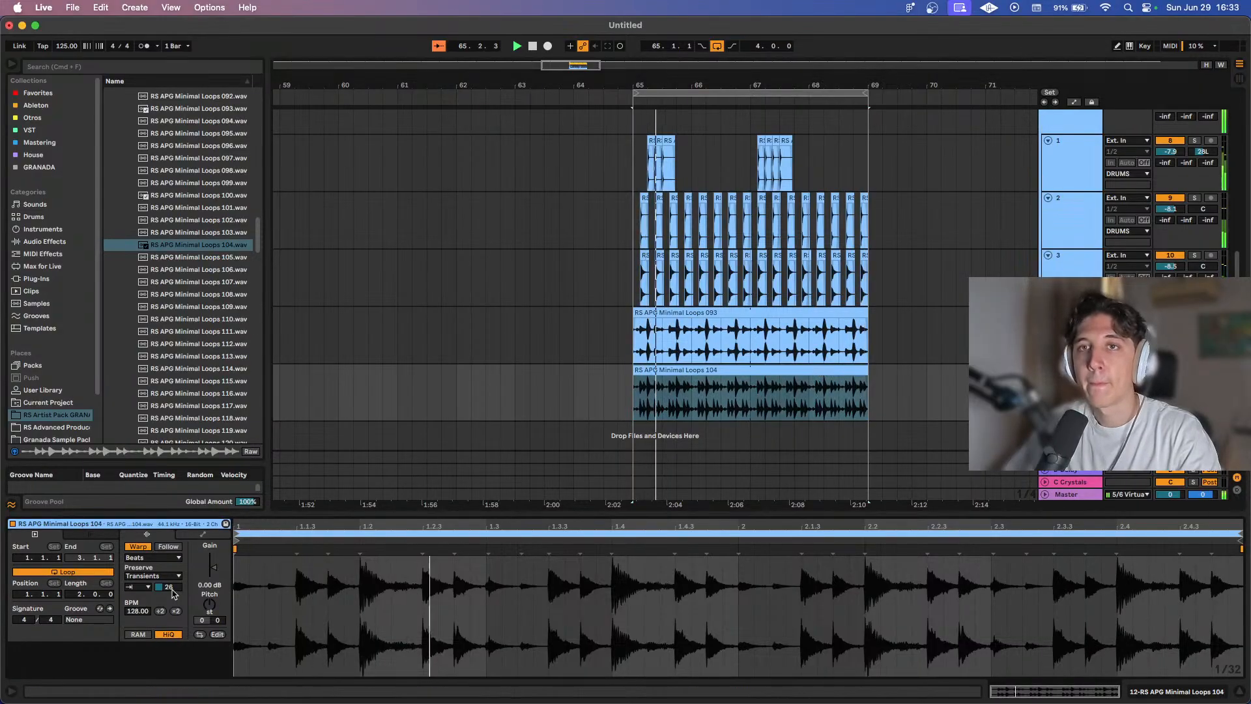
left_click_drag(168, 587, 168, 598)
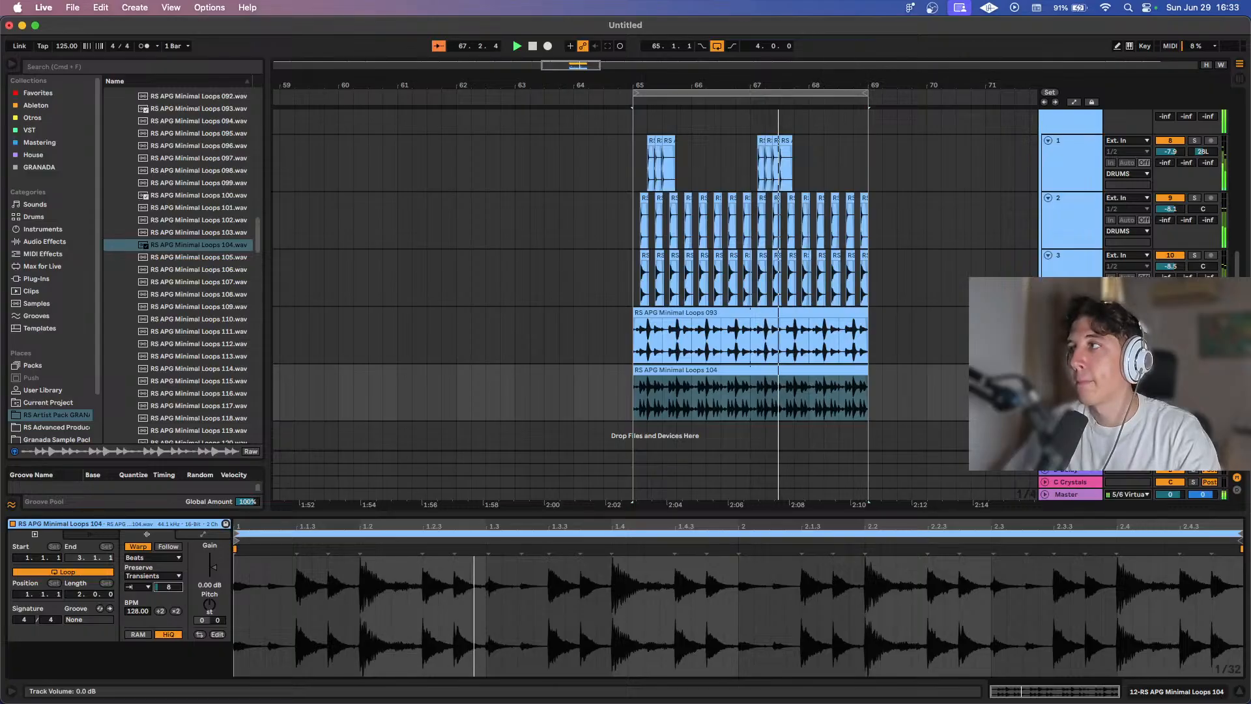
Place Minimal Loops 107 over the 104 loop at bar 65, turn off its transient looping and set its transient envelope to 14.
left_click(216, 285)
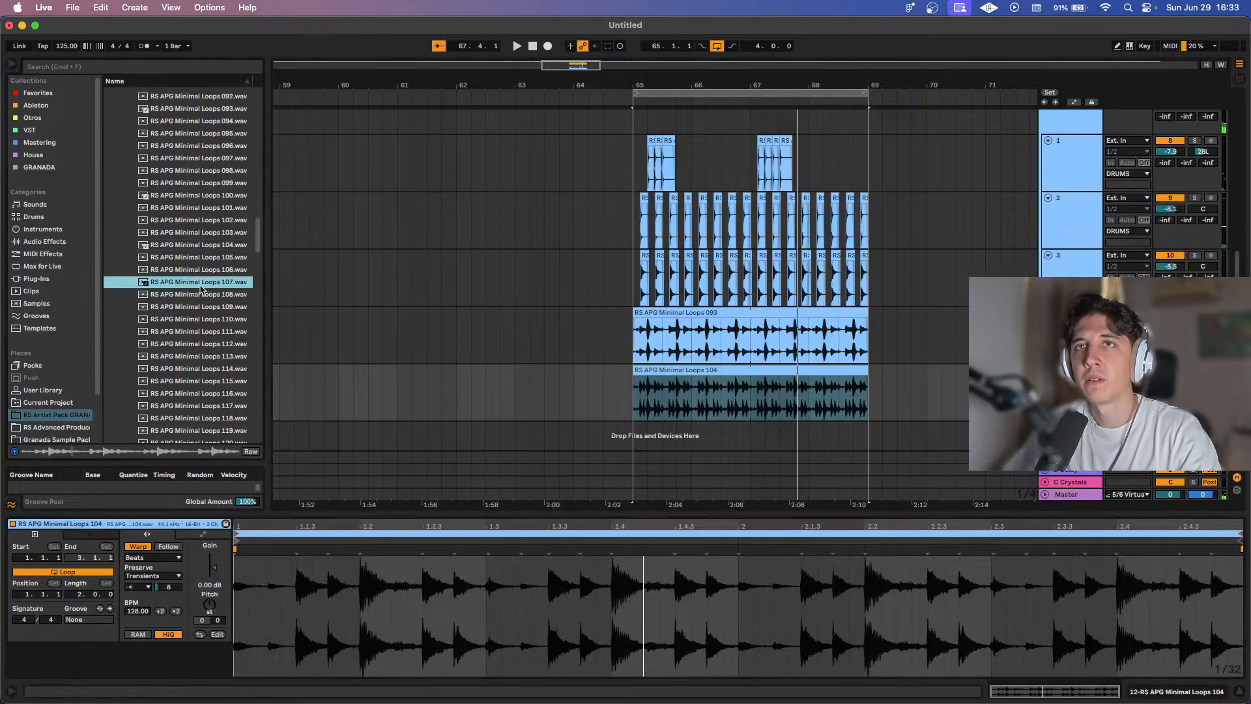
left_click_drag(188, 284, 642, 390)
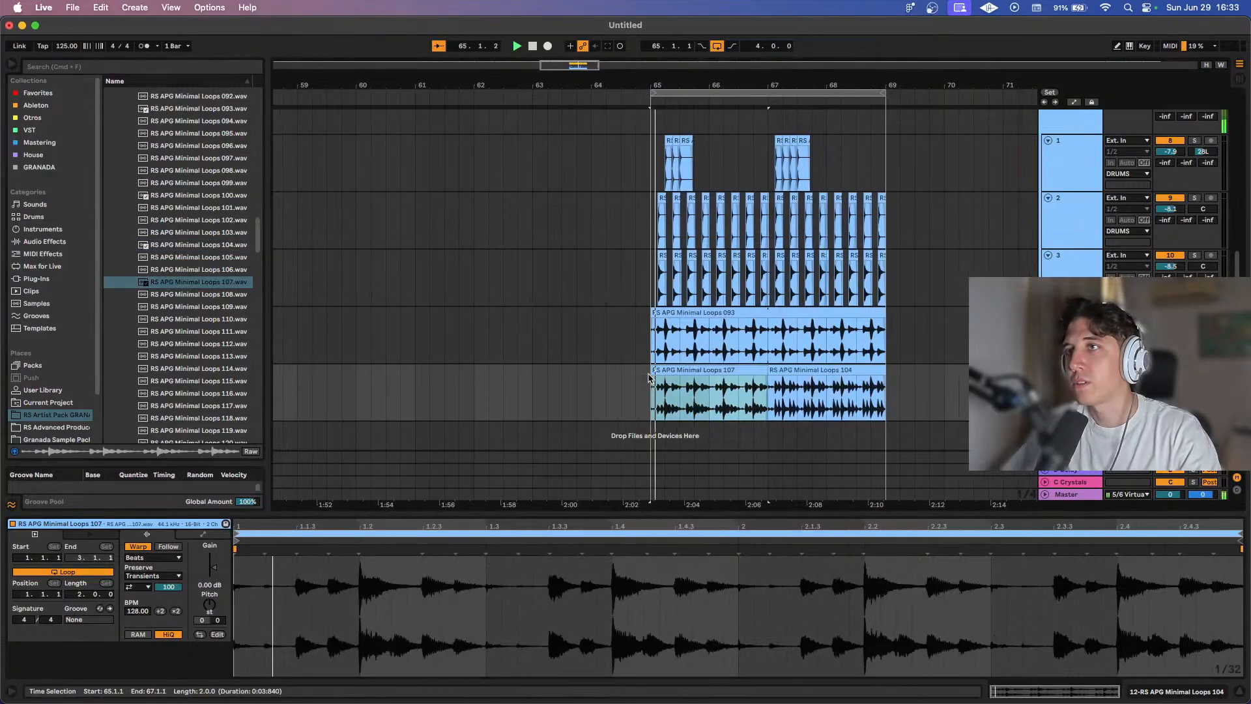
left_click(149, 587)
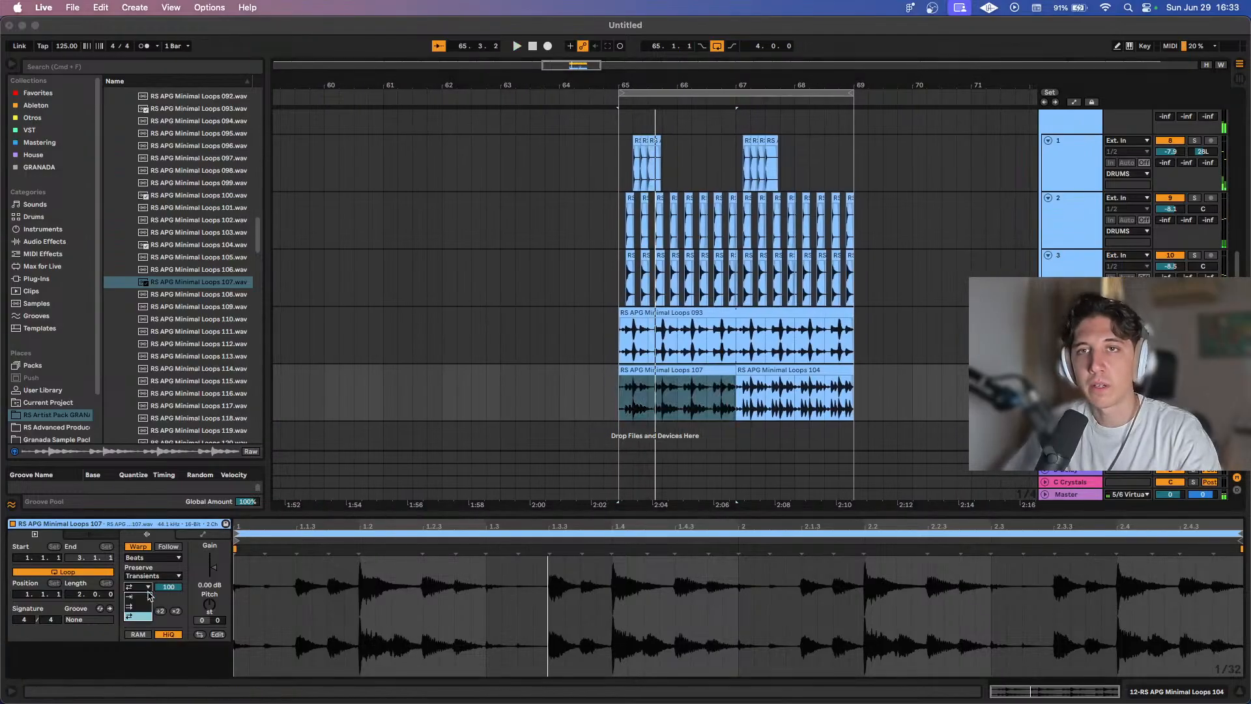
left_click_drag(168, 587, 169, 580)
key("space")
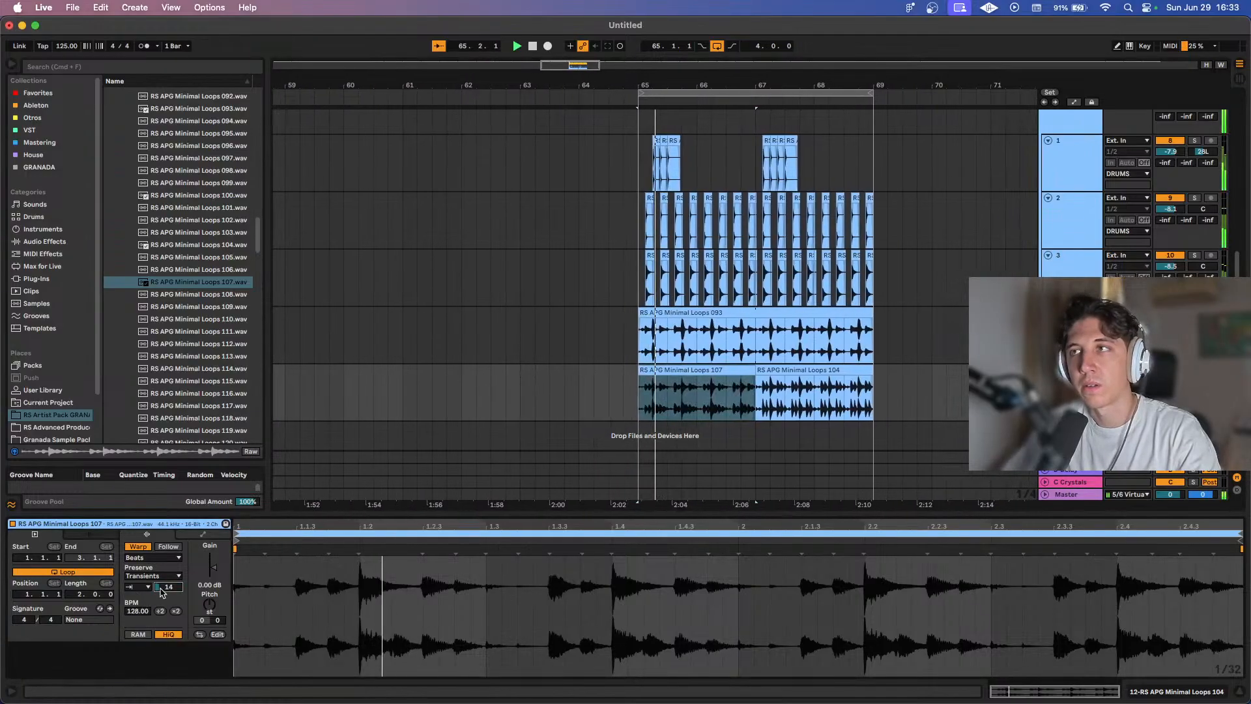
Check the Minimal Loops 107 track in solo, extend its clip to four bars and adjust its track volume.
key("s")
key("s")
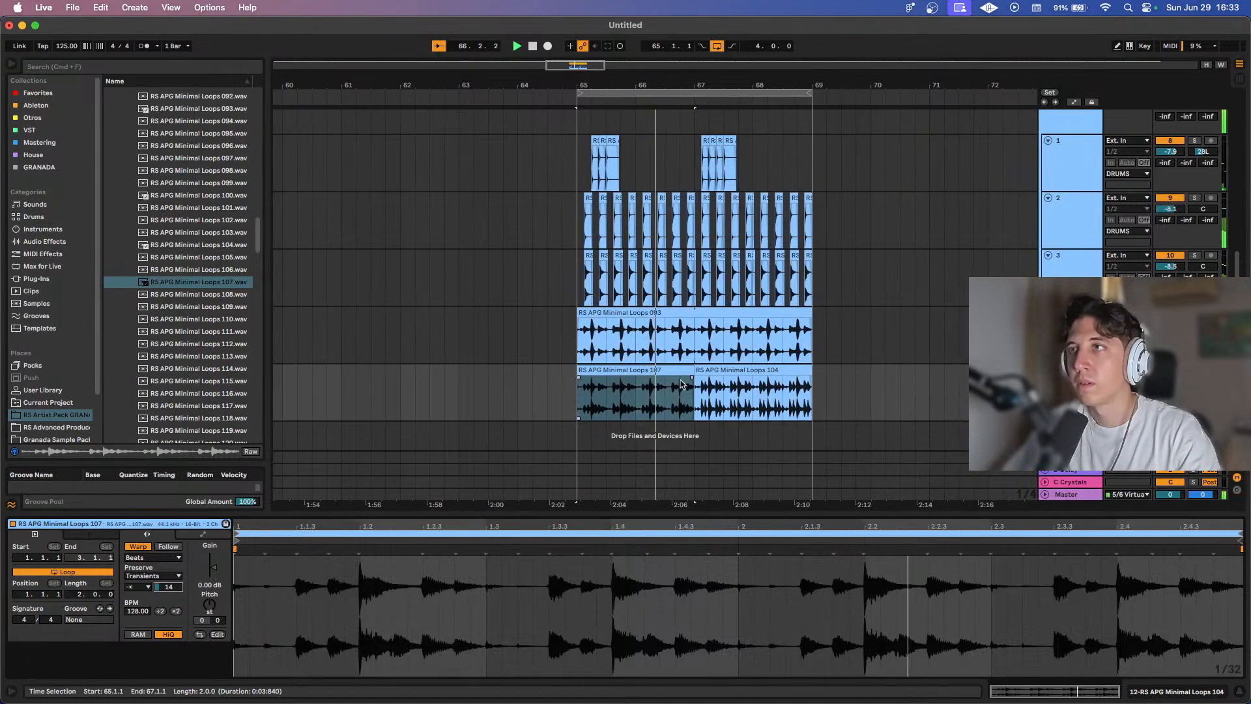
left_click_drag(690, 370, 808, 368)
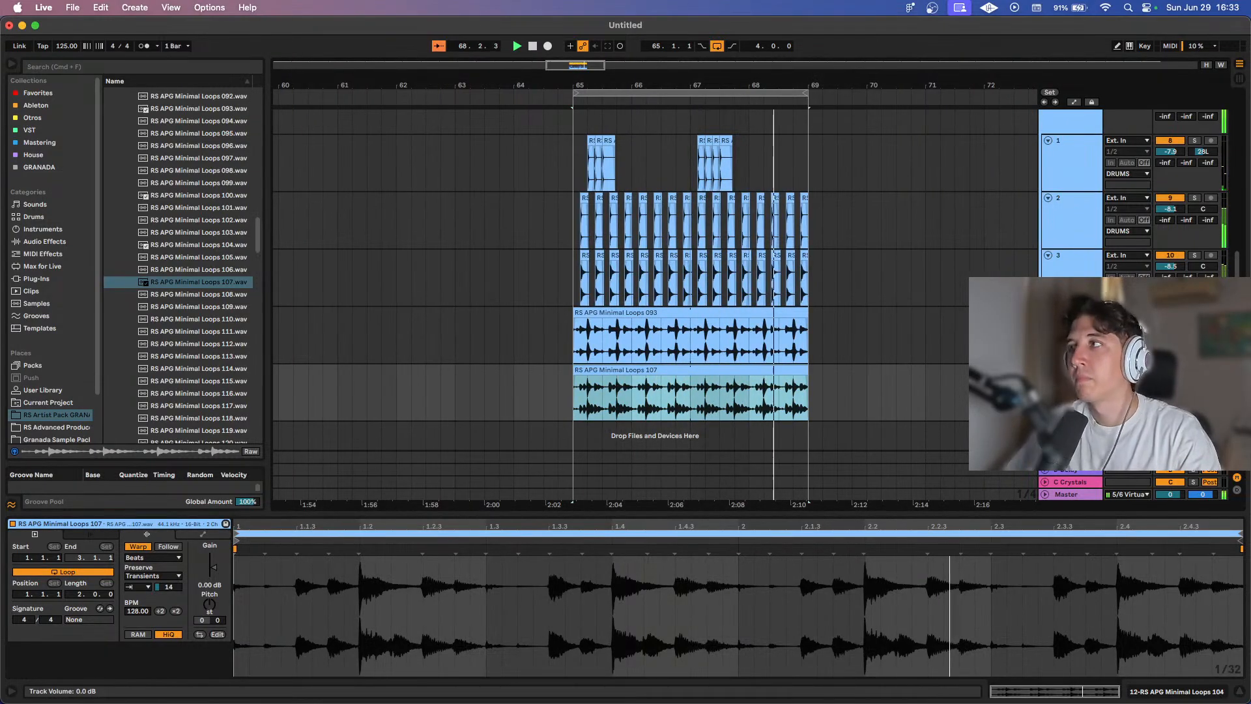
left_click(1170, 370)
left_click_drag(1170, 381, 1170, 382)
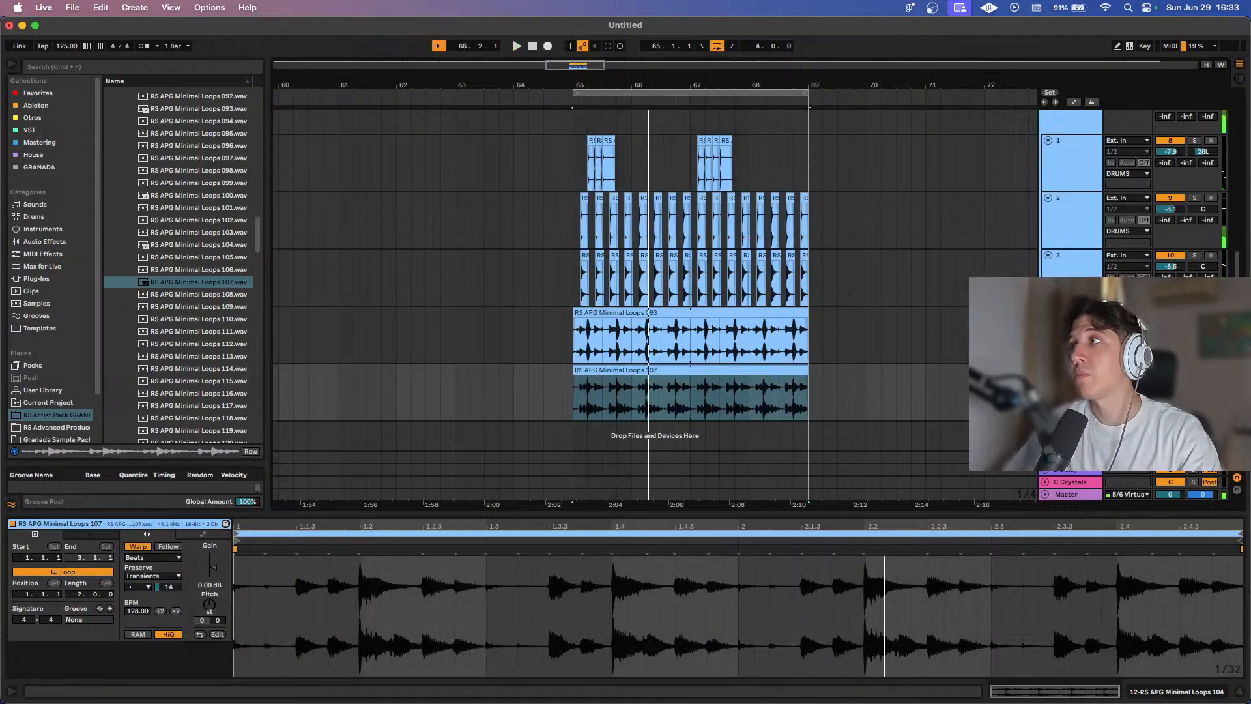
scroll(1154, 250, "up", 3)
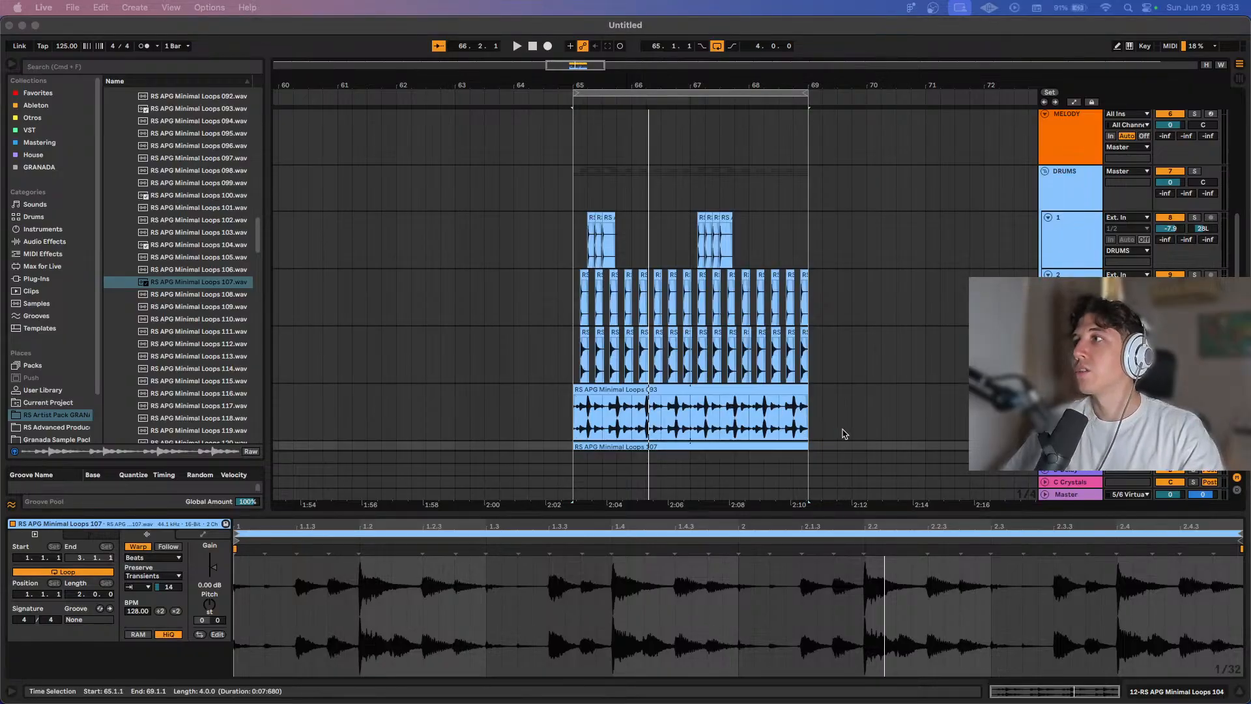
left_click(744, 390)
scroll(744, 390, "down", 3)
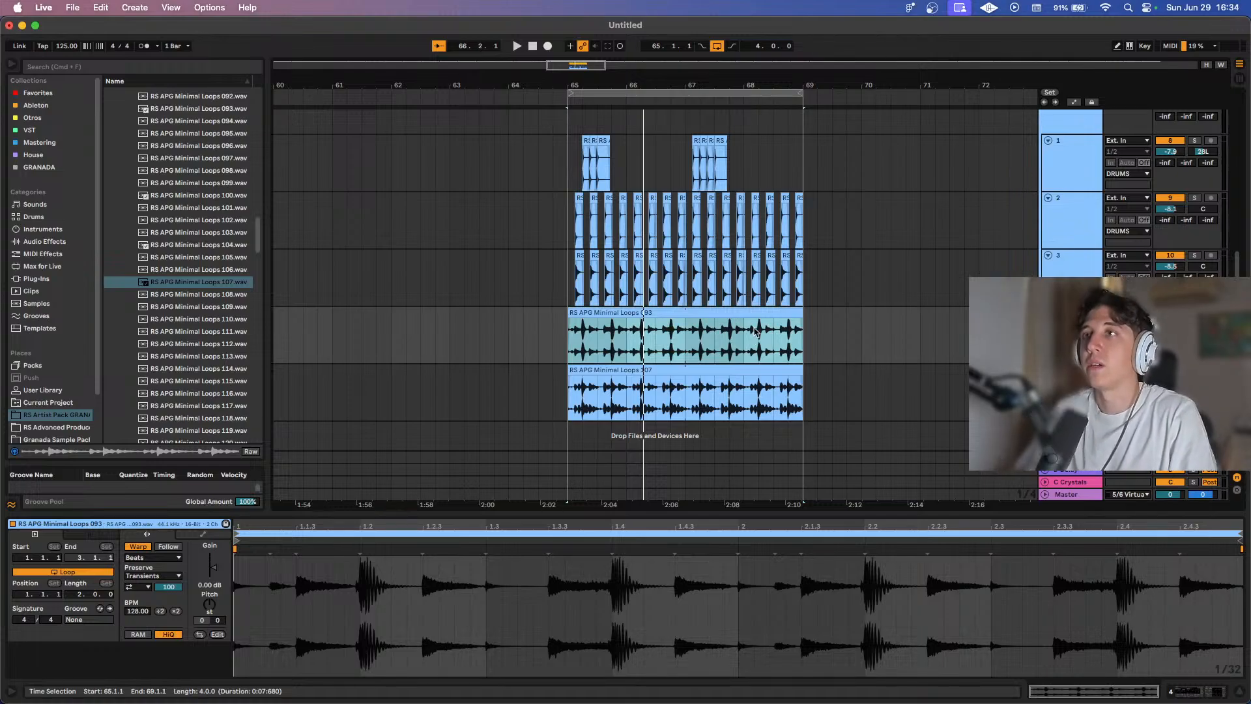
left_click(649, 357)
key("super+s")
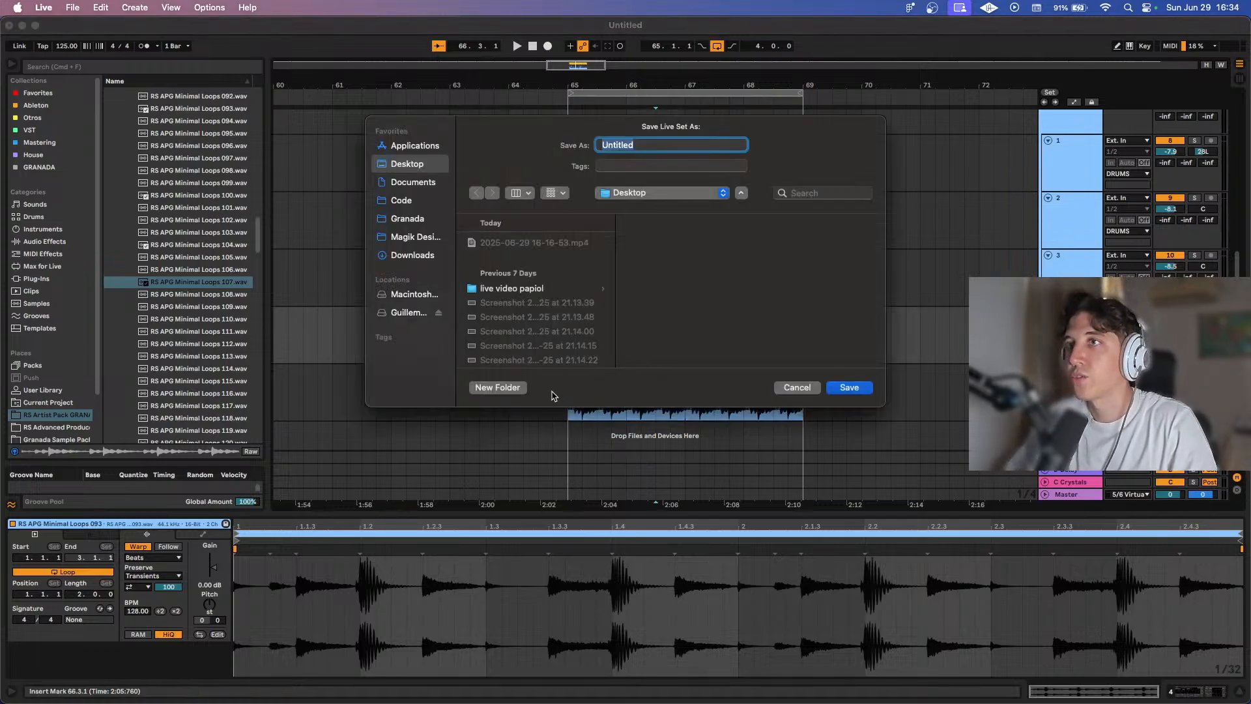
left_click(814, 391)
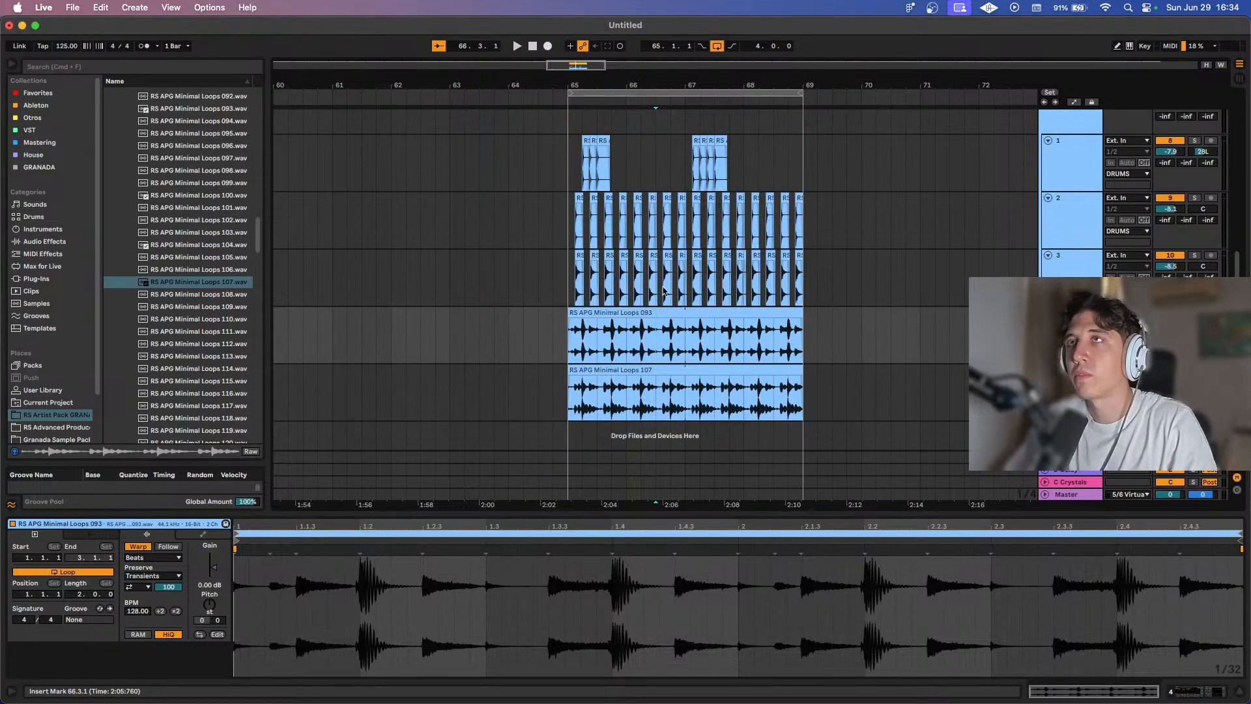
Play from bar 65, solo the Minimal Loops 107 and 093 tracks in turn, and try panning the 093 track to 20R.
scroll(624, 270, "up", 10)
left_click(584, 240)
key("space")
scroll(626, 261, "down", 10)
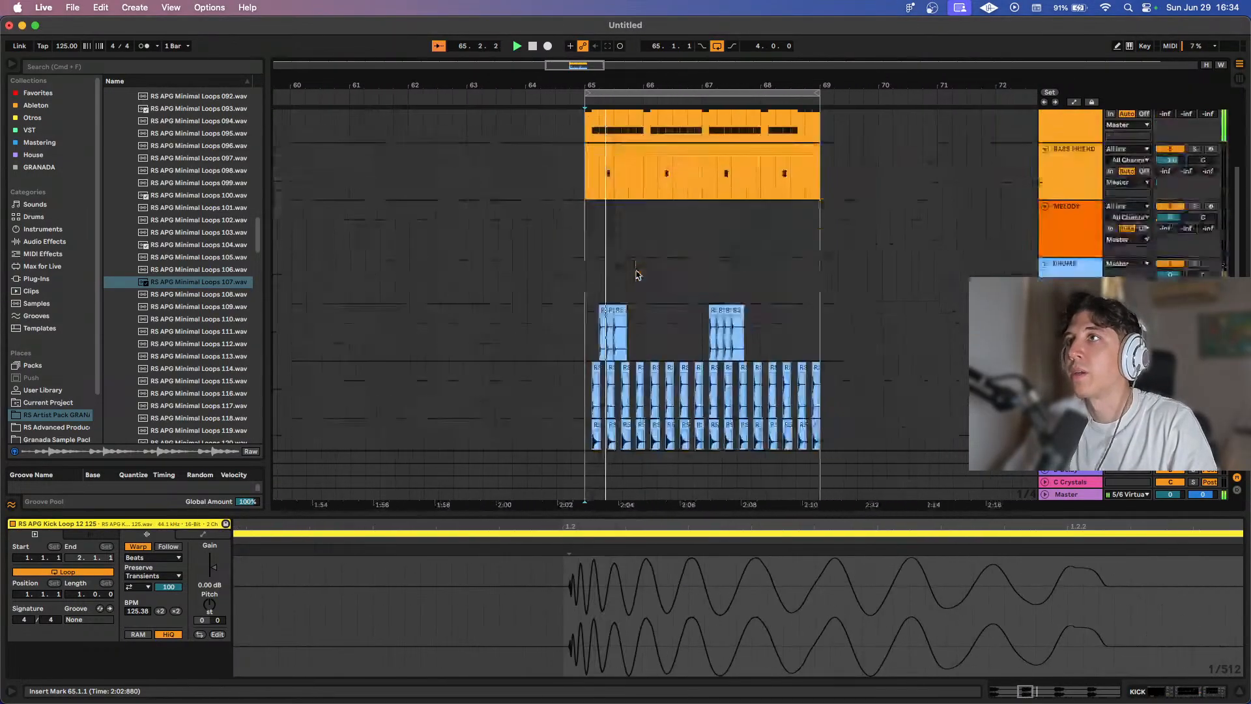
scroll(637, 275, "down", 2)
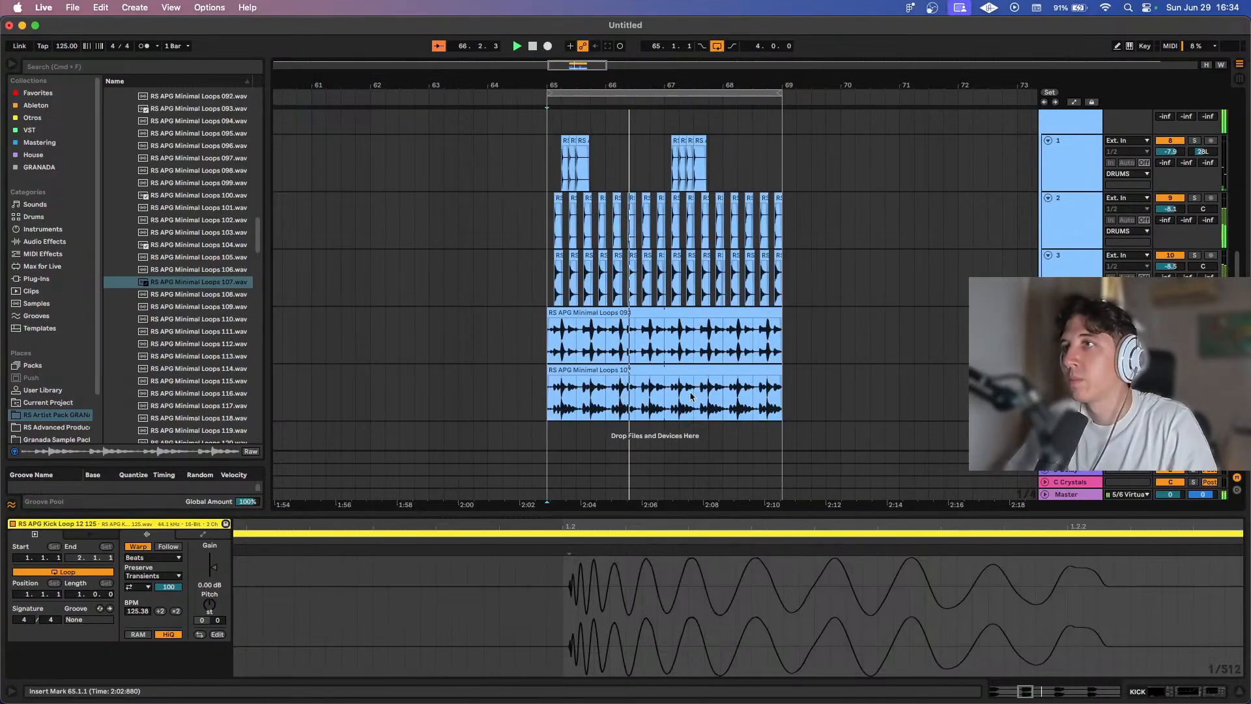
left_click(1194, 370)
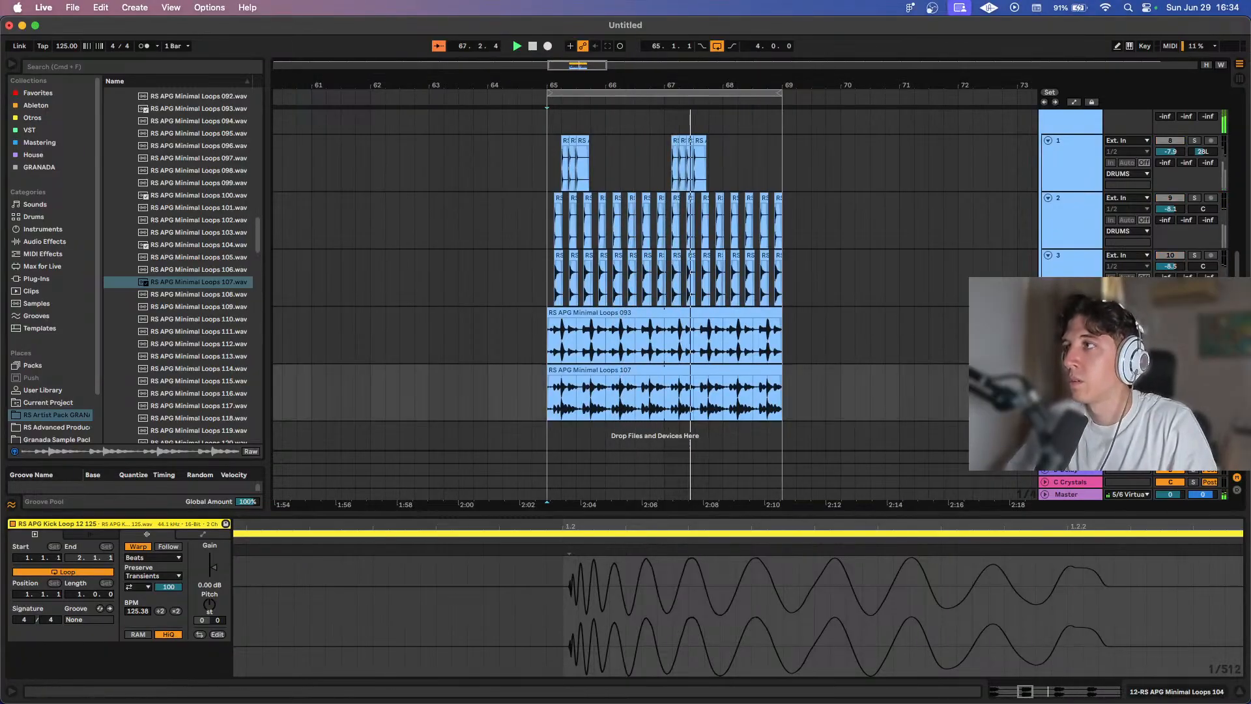
left_click(1194, 312)
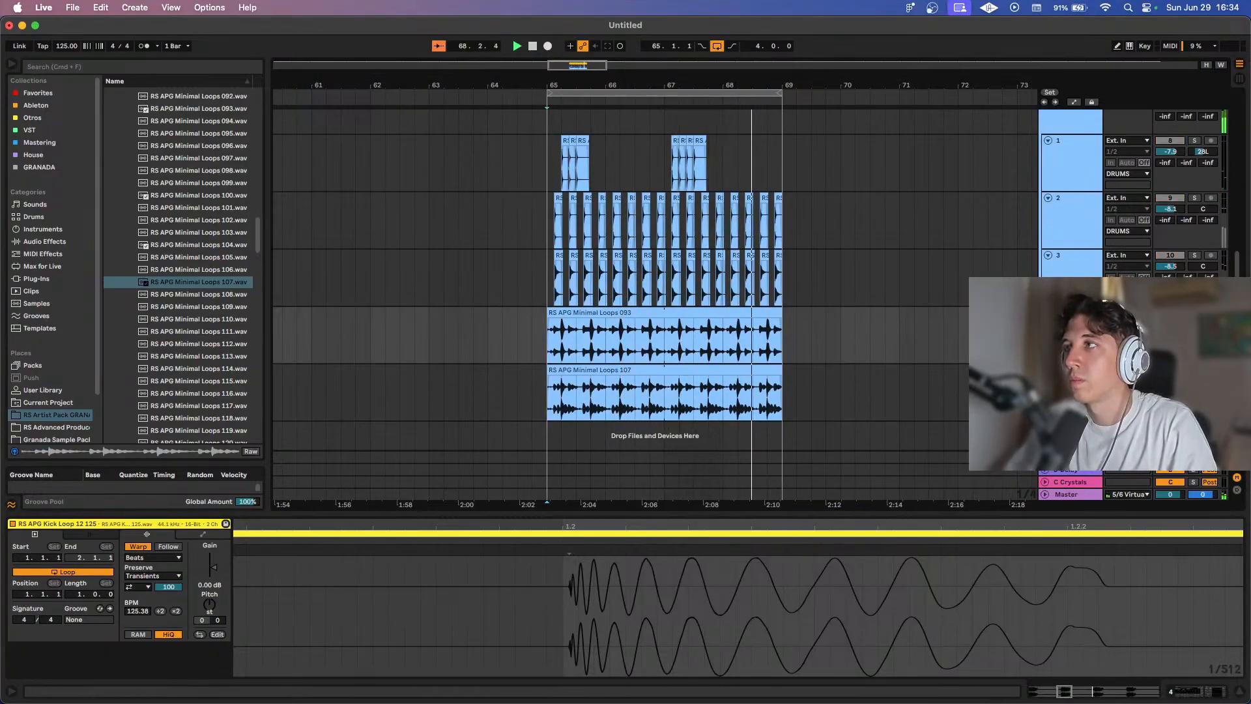
left_click(1194, 313)
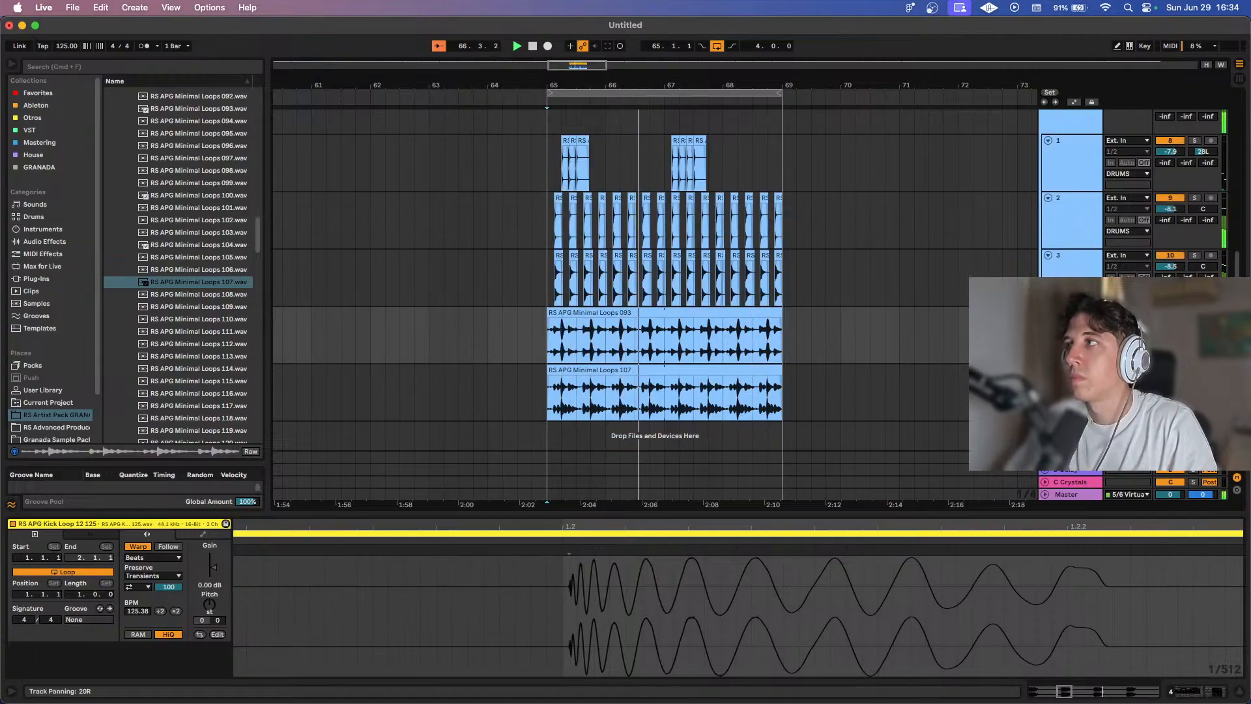
key("super+z")
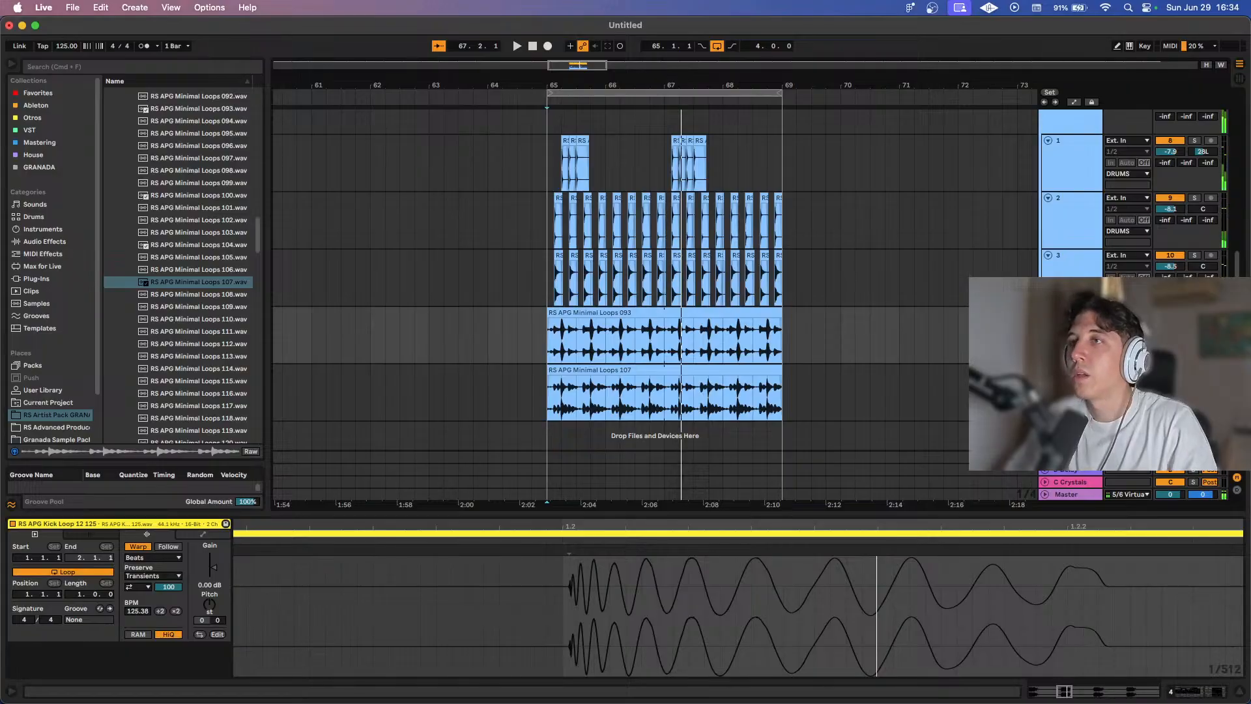
Listen to the Minimal Loops 093 track in solo from bar 65 and insert a new audio track below it.
scroll(589, 385, "up", 5)
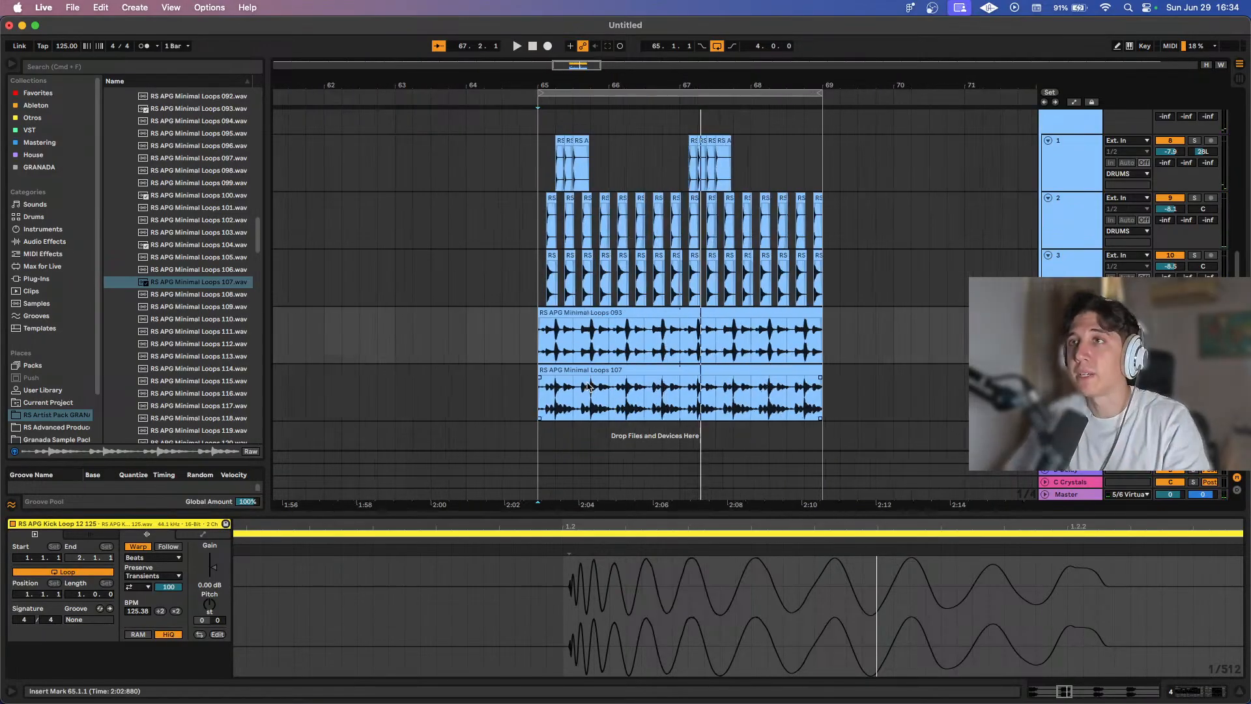
scroll(588, 384, "left", 2)
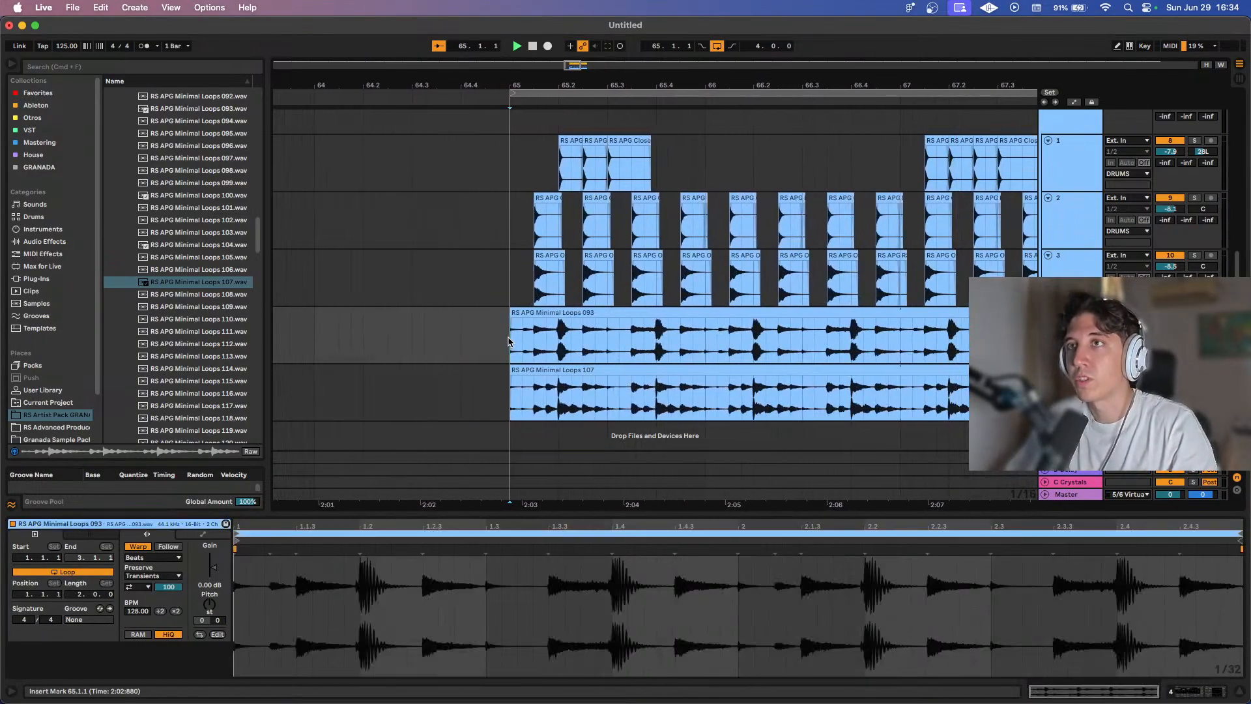
key("space")
key("s")
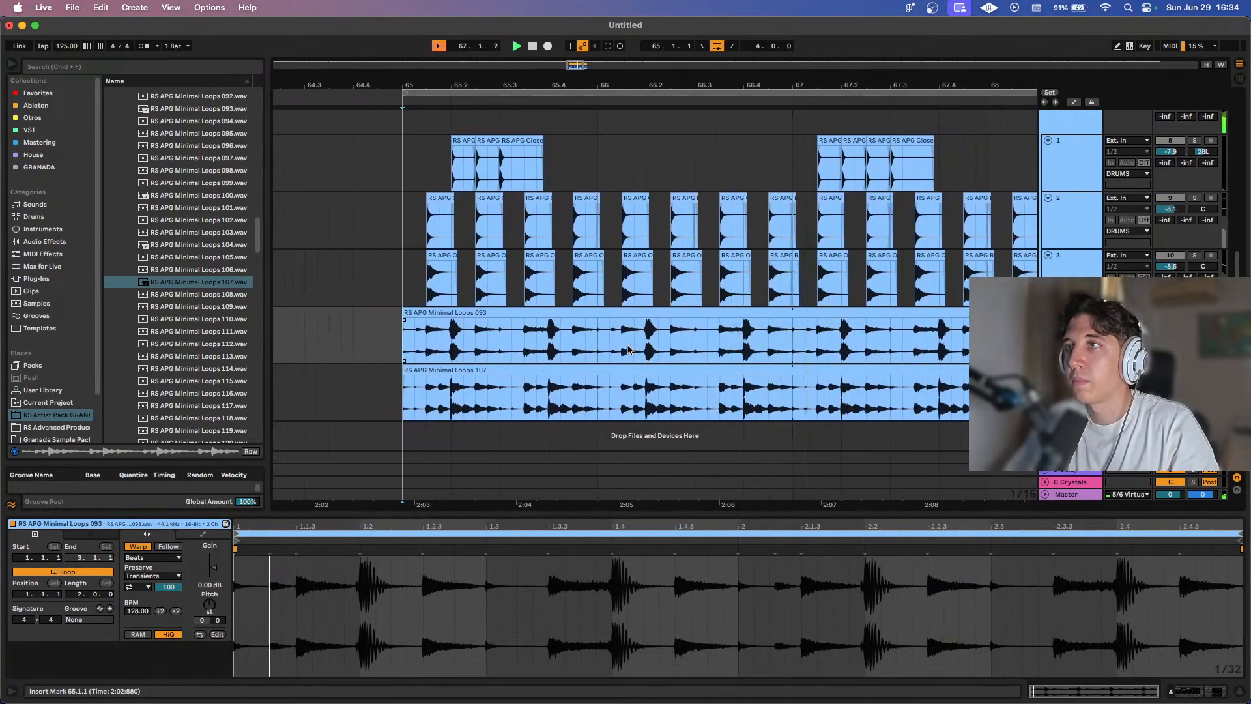
key("super+t")
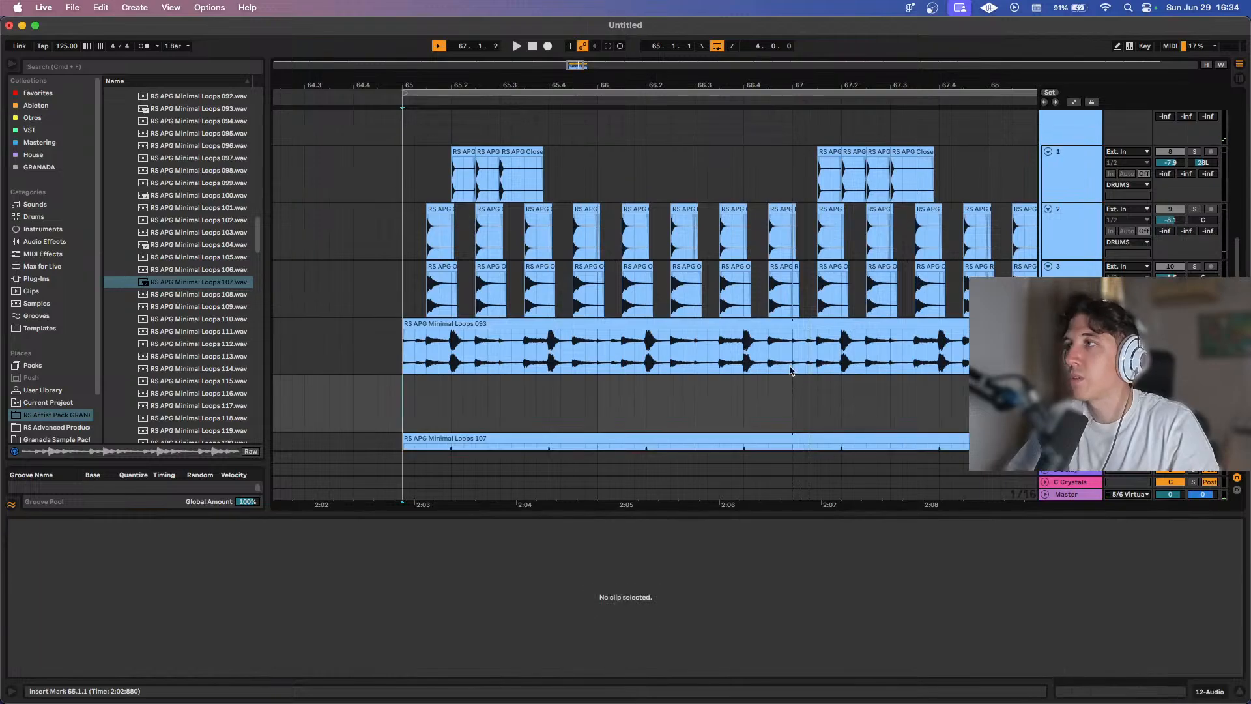
Move the two-sixteenth-long accent hits at 65.2, 65.4, 66.2 and 66.4 from Minimal Loops 093 onto the new track below.
scroll(536, 403, "up", 1)
scroll(449, 371, "up", 3)
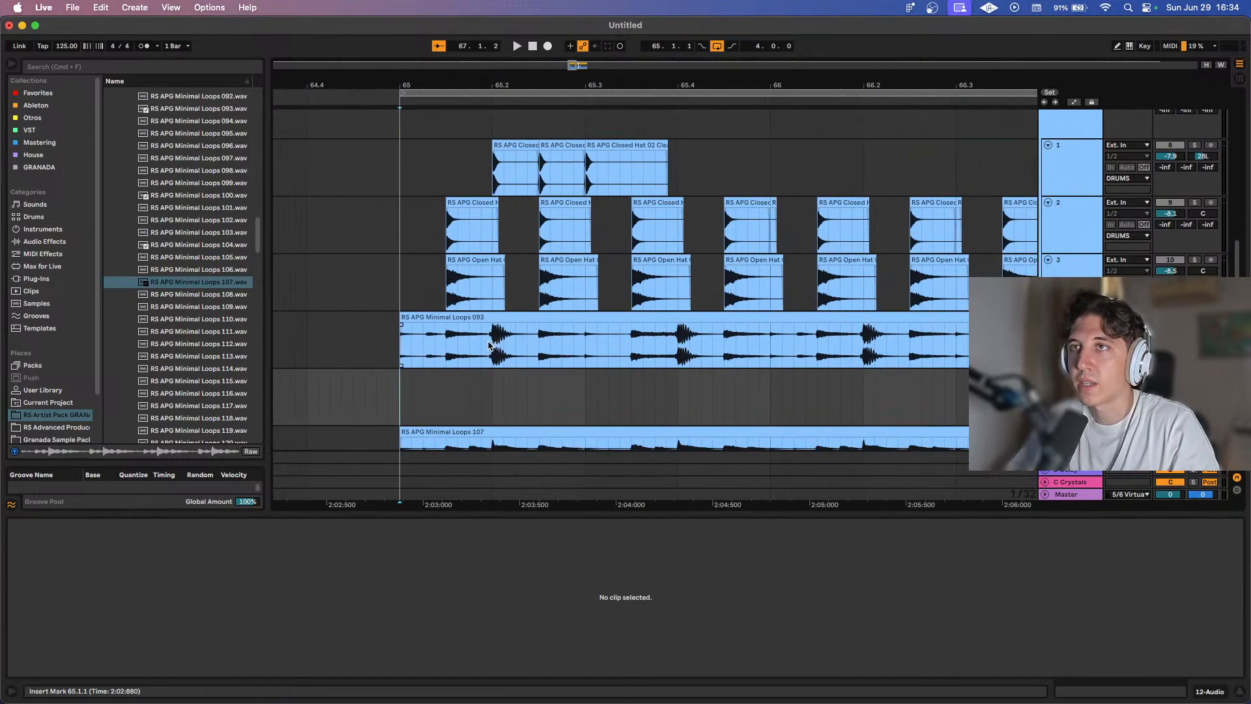
left_click_drag(490, 344, 514, 394)
left_click_drag(677, 357, 701, 394)
scroll(707, 382, "right", 2)
scroll(707, 383, "right", 2)
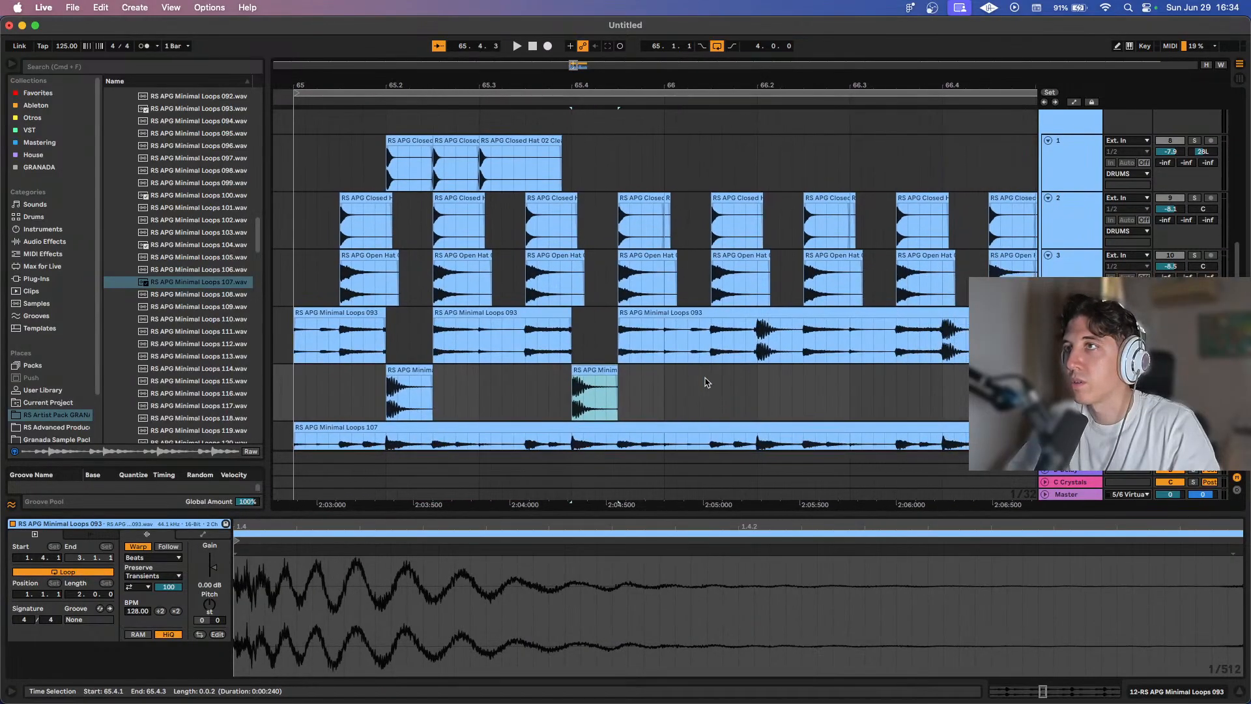
scroll(707, 382, "down", 5)
scroll(707, 382, "up", 5)
left_click_drag(681, 352, 703, 397)
scroll(758, 379, "right", 2)
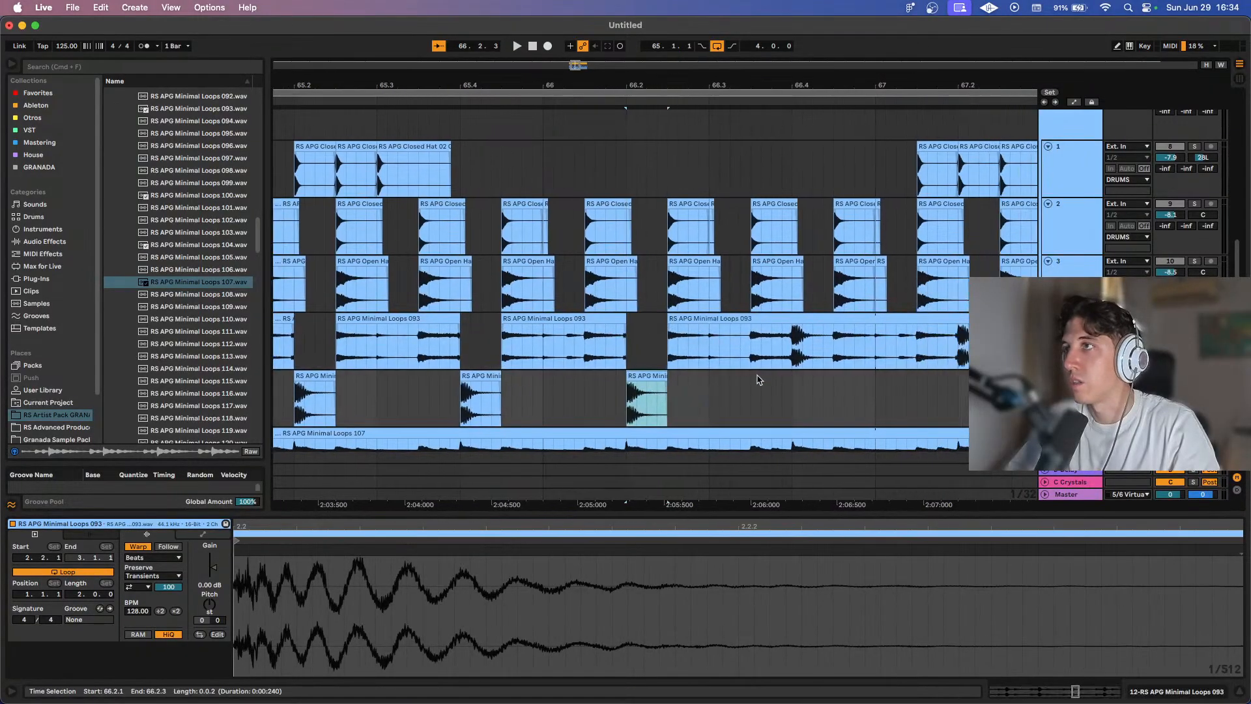
left_click_drag(792, 360, 813, 414)
scroll(813, 414, "down", 5)
Play from 65.2, pan the track with the separated accent hits to 14R and insert another audio track below it.
left_click(674, 413)
key("space")
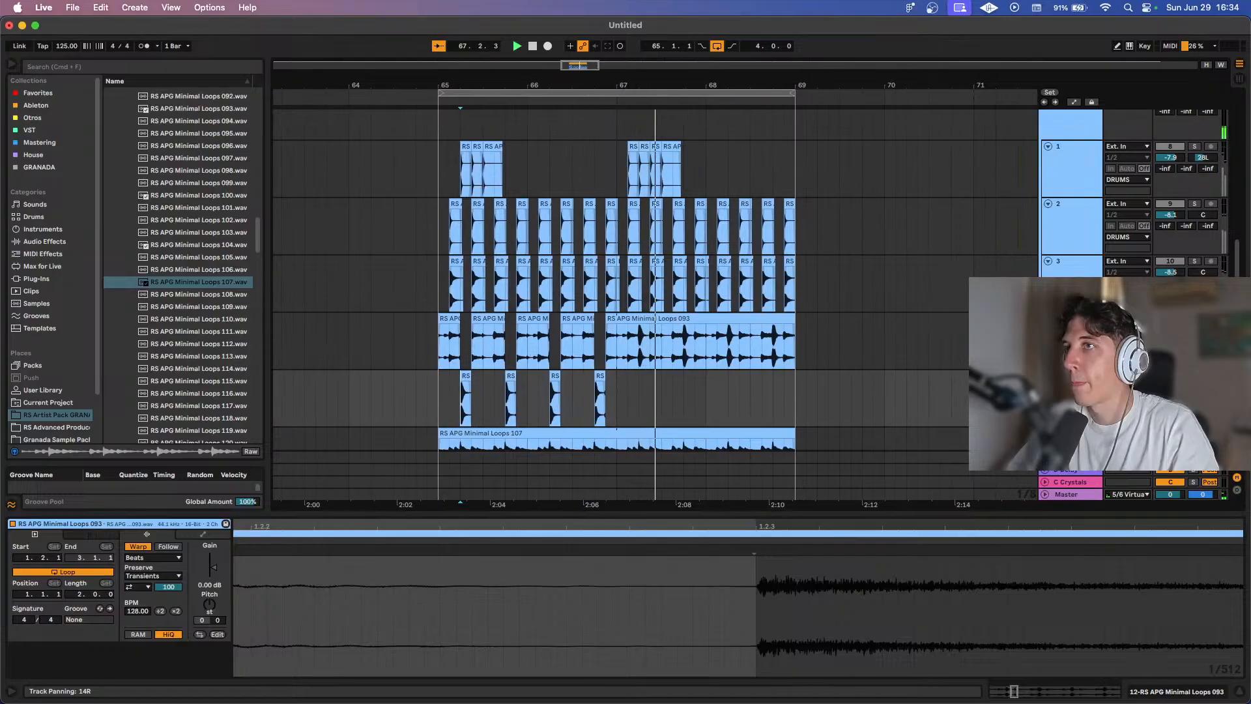
key("super+t")
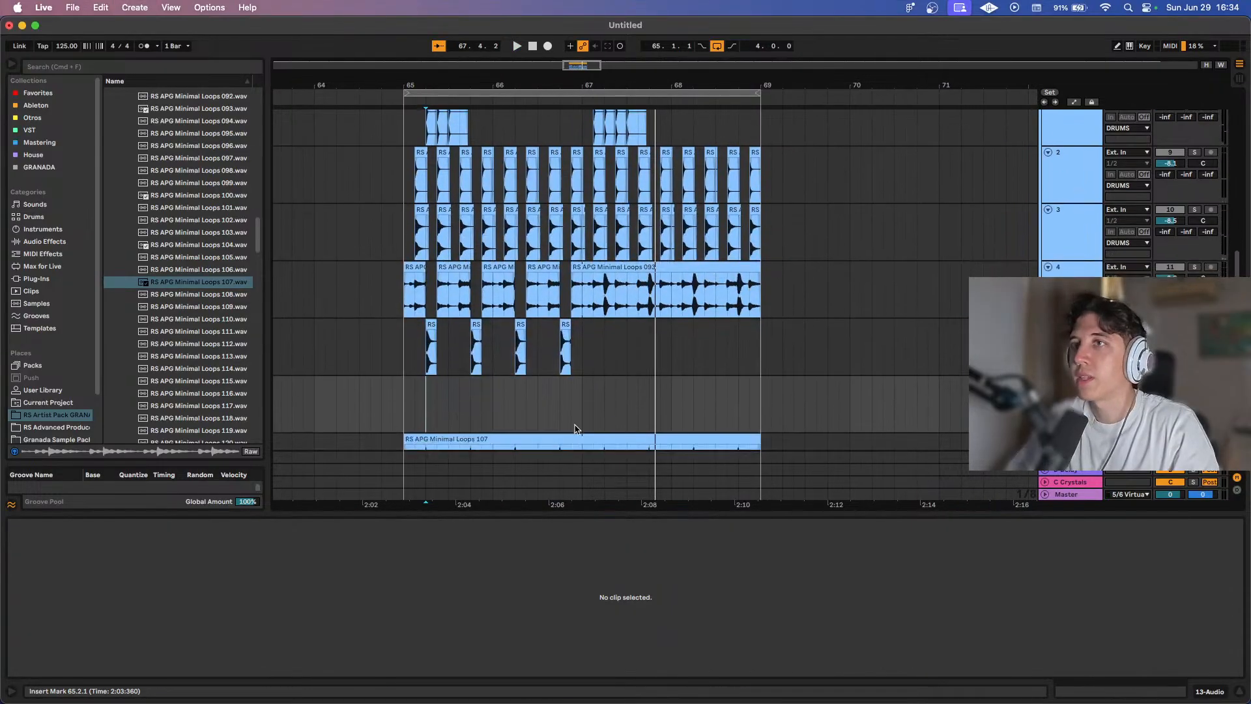
Listen to the remaining Minimal Loops 093 hits in solo from bar 65.
scroll(456, 307, "up", 3)
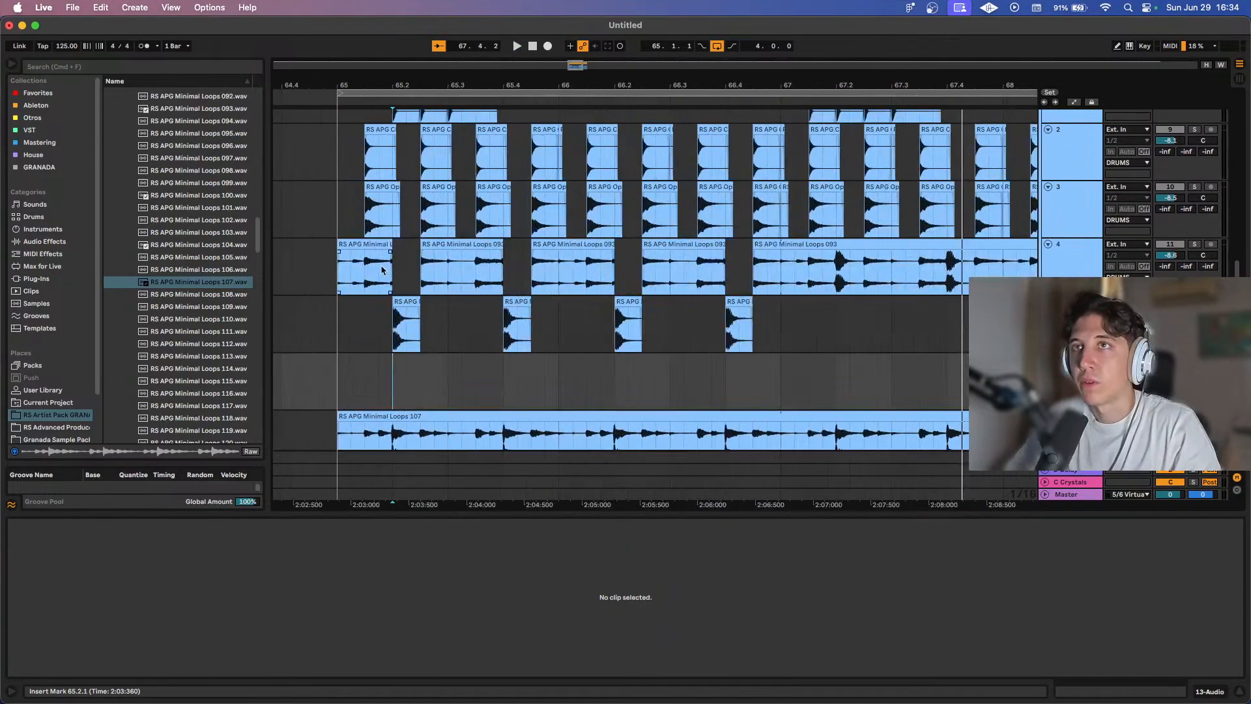
left_click(340, 262)
key("space")
scroll(449, 263, "left", 4)
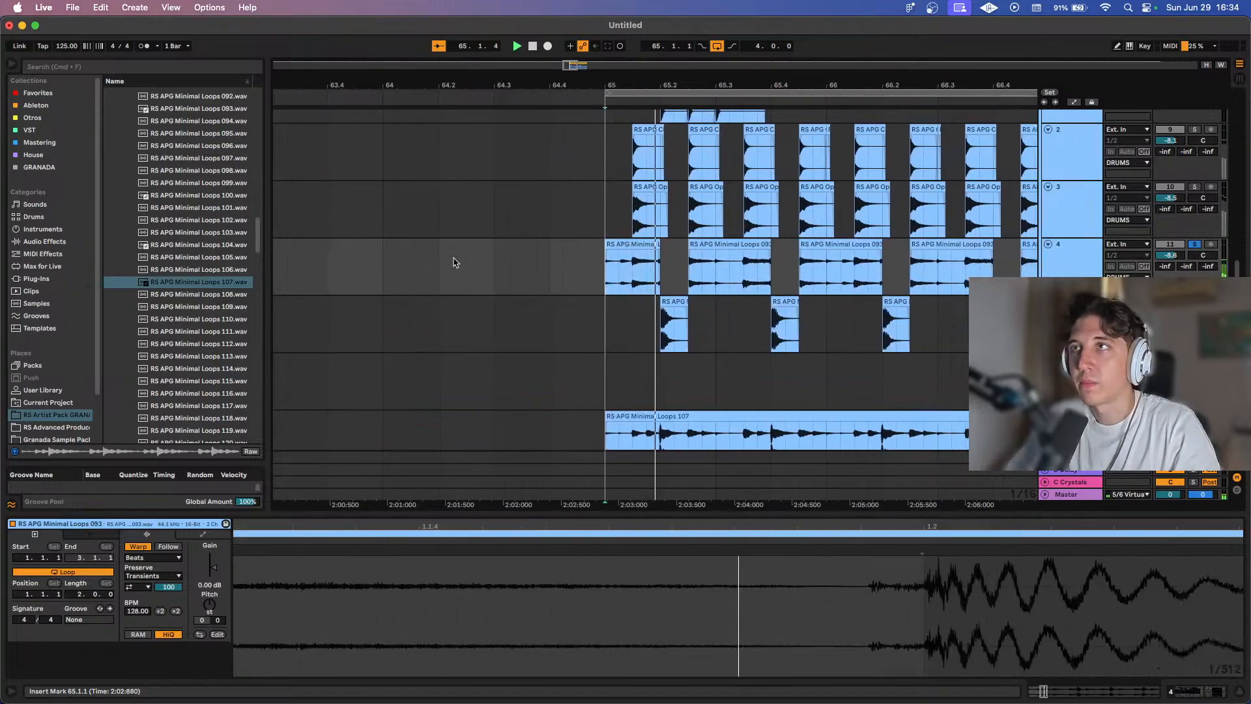
scroll(469, 263, "right", 2)
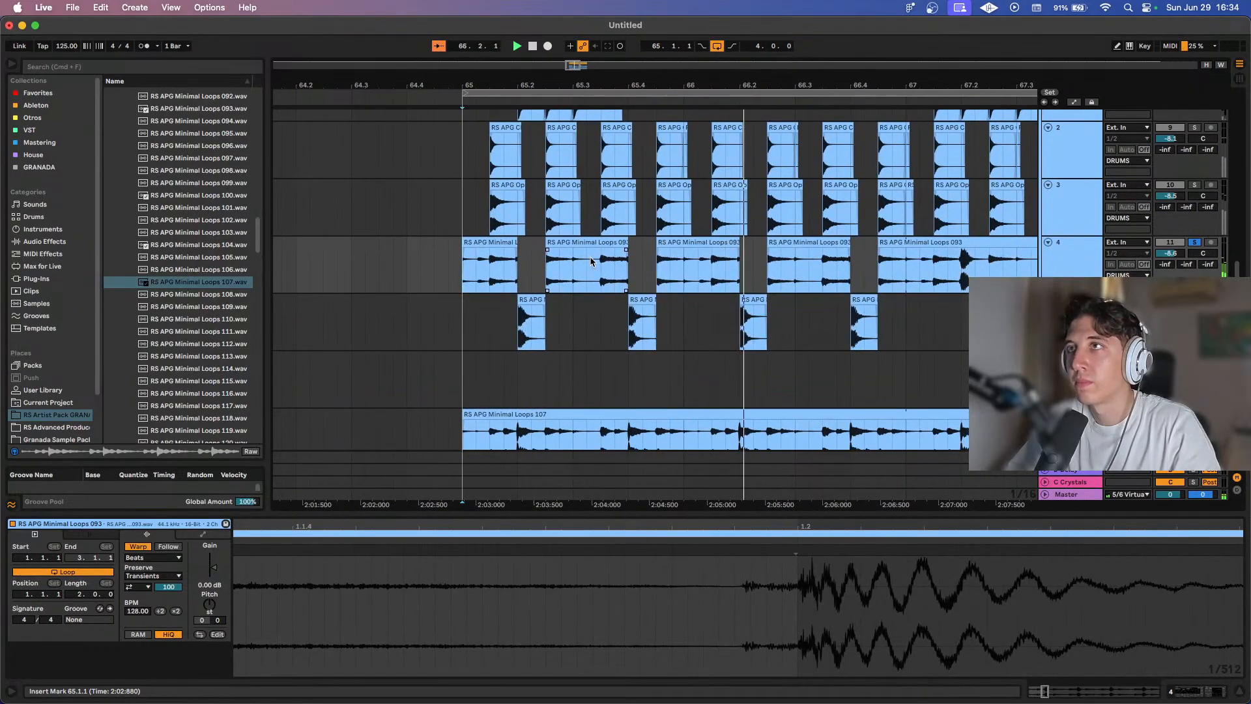
Move the off-beat hit at 65.1.3 from Minimal Loops 093 onto the empty audio track and place that track above the accent hits.
left_click(513, 260)
left_click_drag(492, 276, 503, 380)
left_click_drag(1071, 310, 1071, 399)
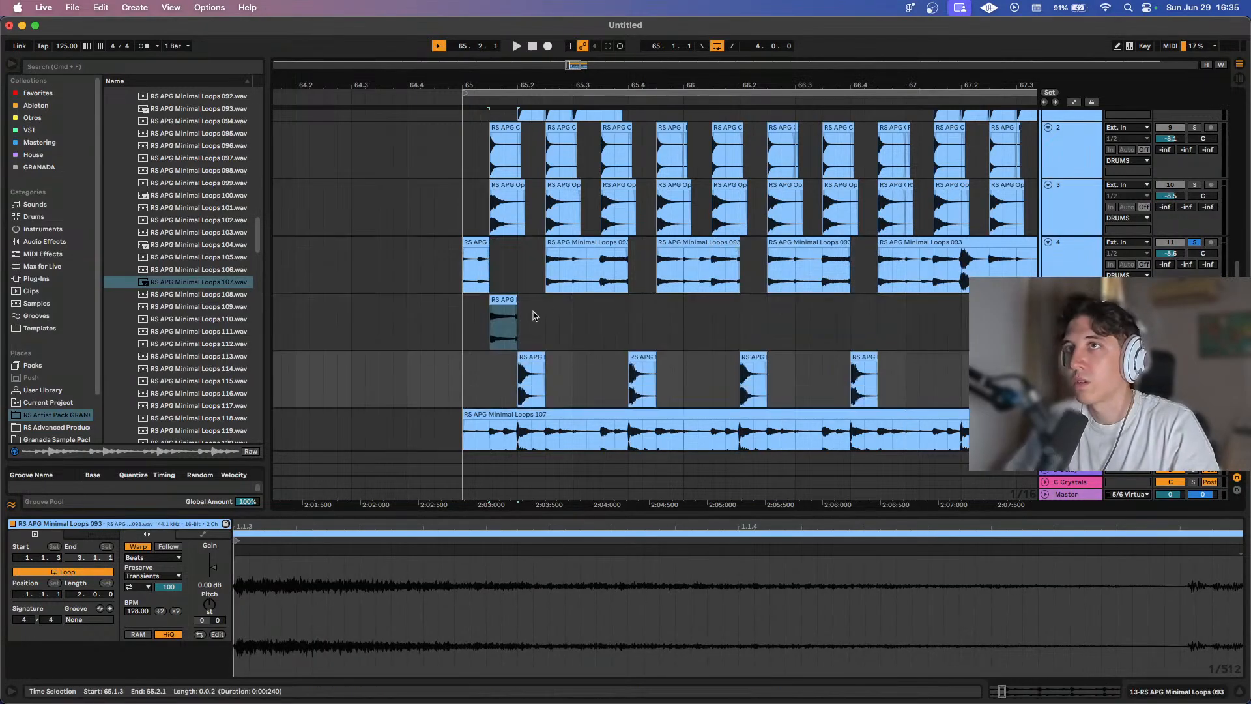
Move the off-beat hits at 65.2.3, 65.3.3, 65.4.3, 66.1.3 and 66.2.3 onto the off-beat track and pan that track to 27L.
left_click_drag(575, 270, 614, 317)
scroll(637, 291, "right", 2)
left_click_drag(671, 278, 686, 309)
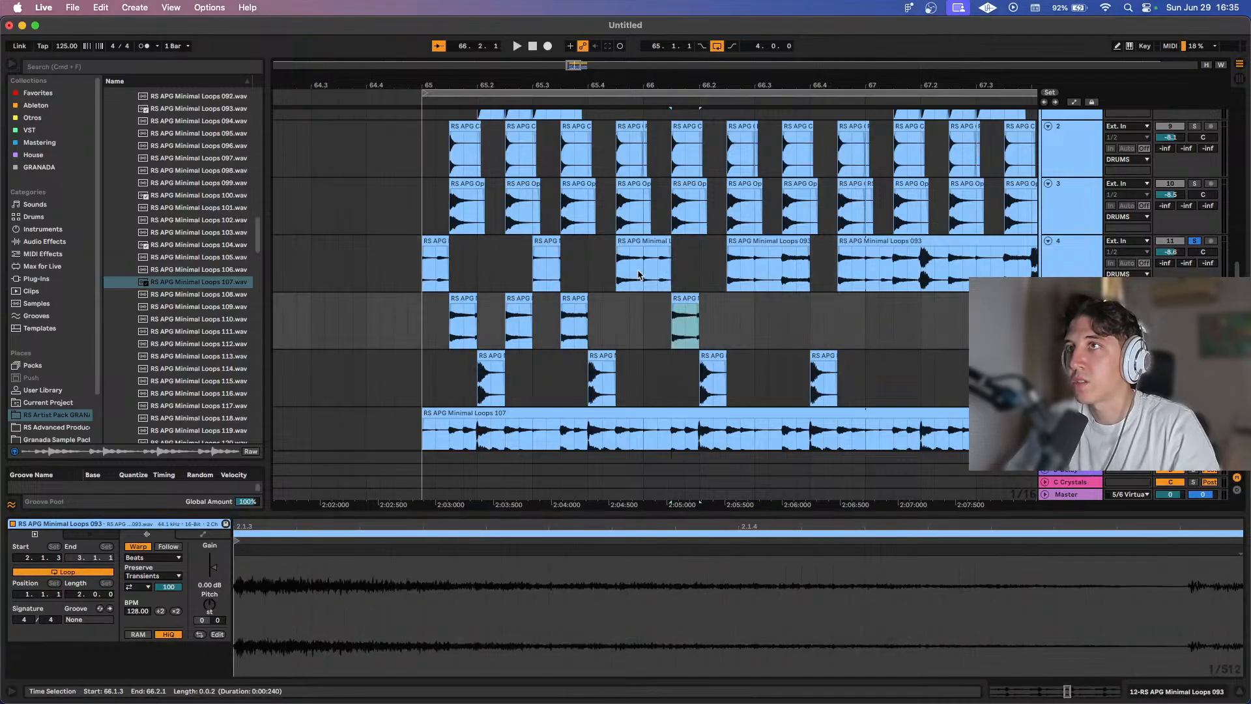
left_click_drag(641, 275, 626, 318)
scroll(624, 316, "right", 2)
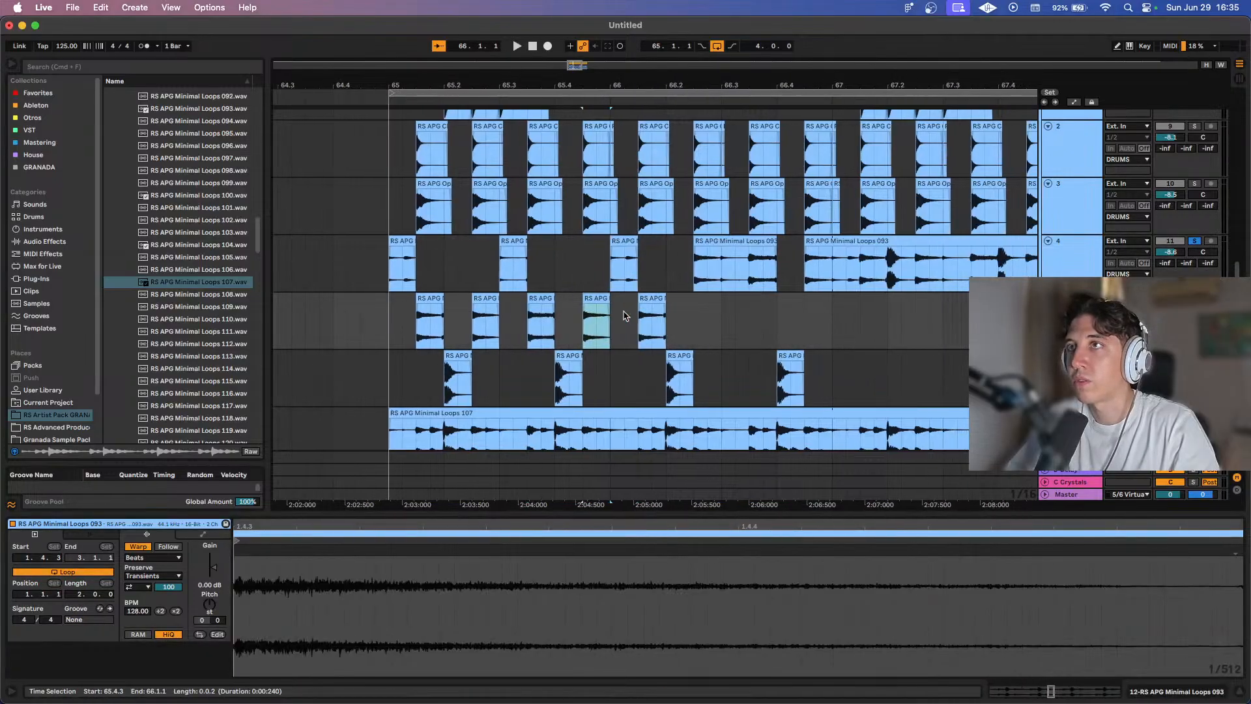
scroll(623, 316, "right", 1)
left_click_drag(713, 267, 696, 306)
scroll(695, 310, "right", 2)
left_click_drag(1202, 312, 1203, 304)
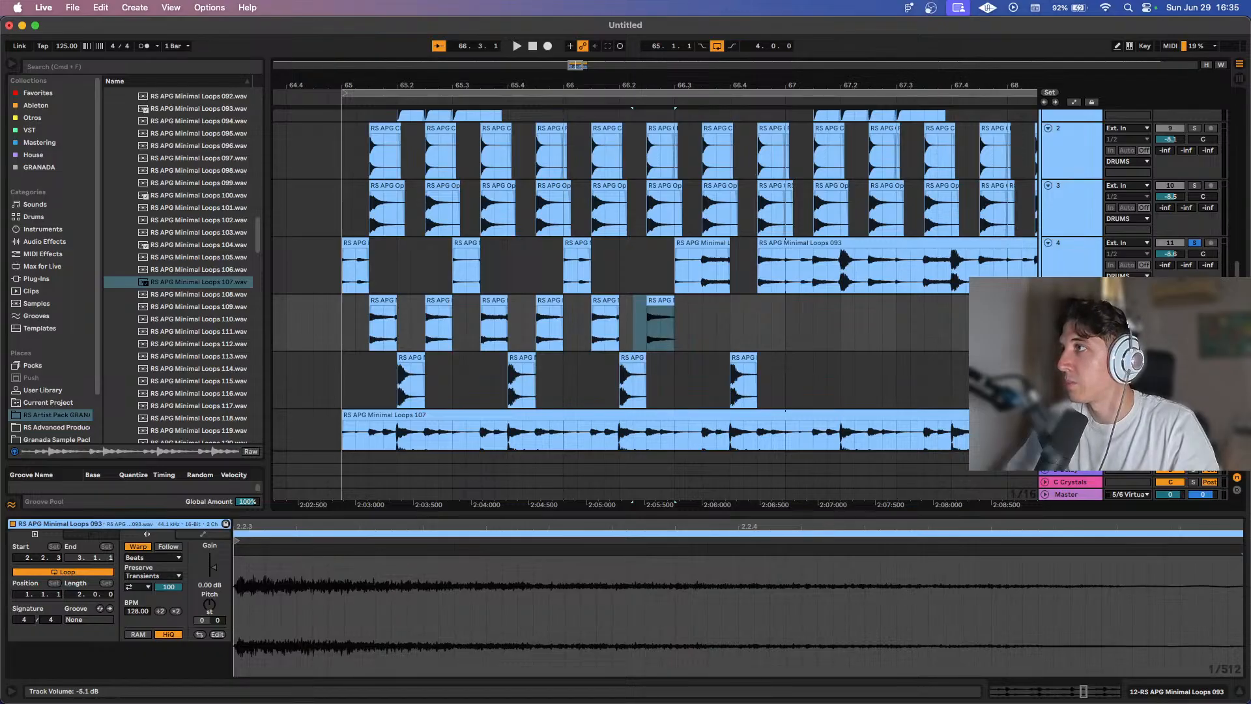
Move the off-beat hits at 66.3.3 and 66.4.3 from Minimal Loops 093 onto the off-beat track.
left_click(350, 284)
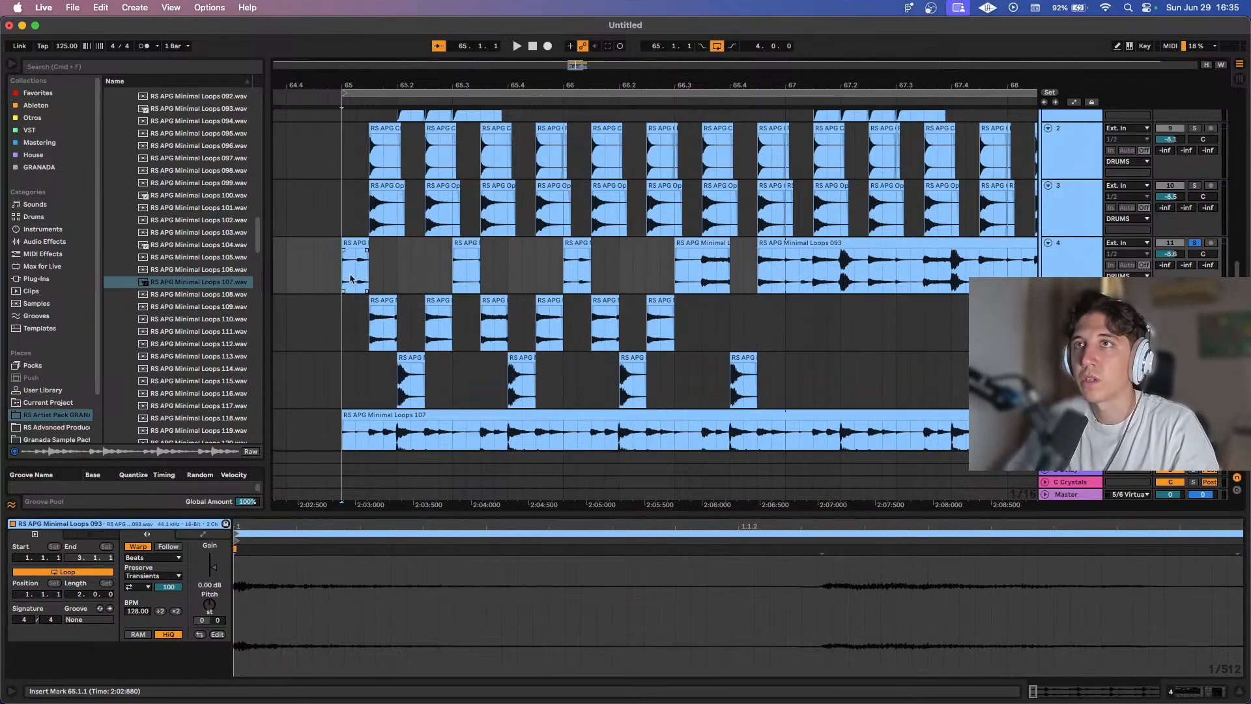
scroll(618, 287, "right", 2)
scroll(642, 287, "down", 3)
left_click_drag(655, 284, 658, 284)
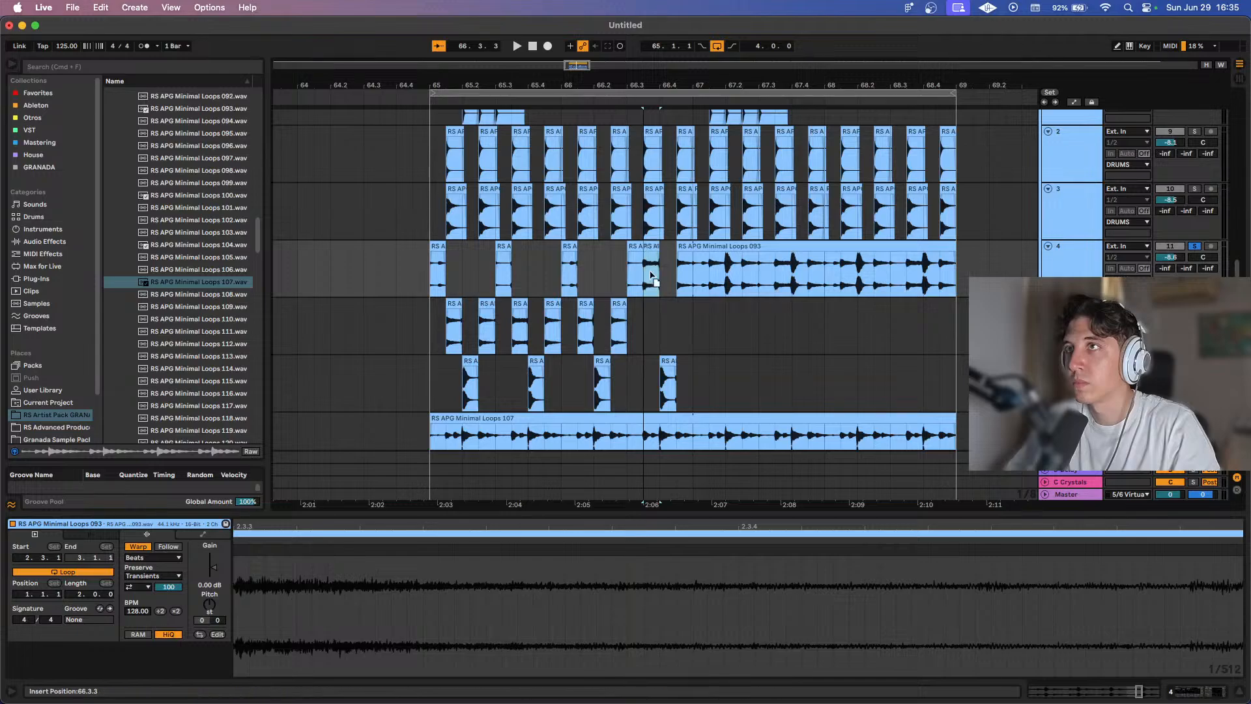
scroll(650, 286, "right", 2)
left_click_drag(648, 255, 651, 326)
Delete the uncut Minimal Loops 093 section from bar 67 and duplicate bars 65 to 67 of both the remaining and off-beat hits.
left_click_drag(673, 273, 834, 264)
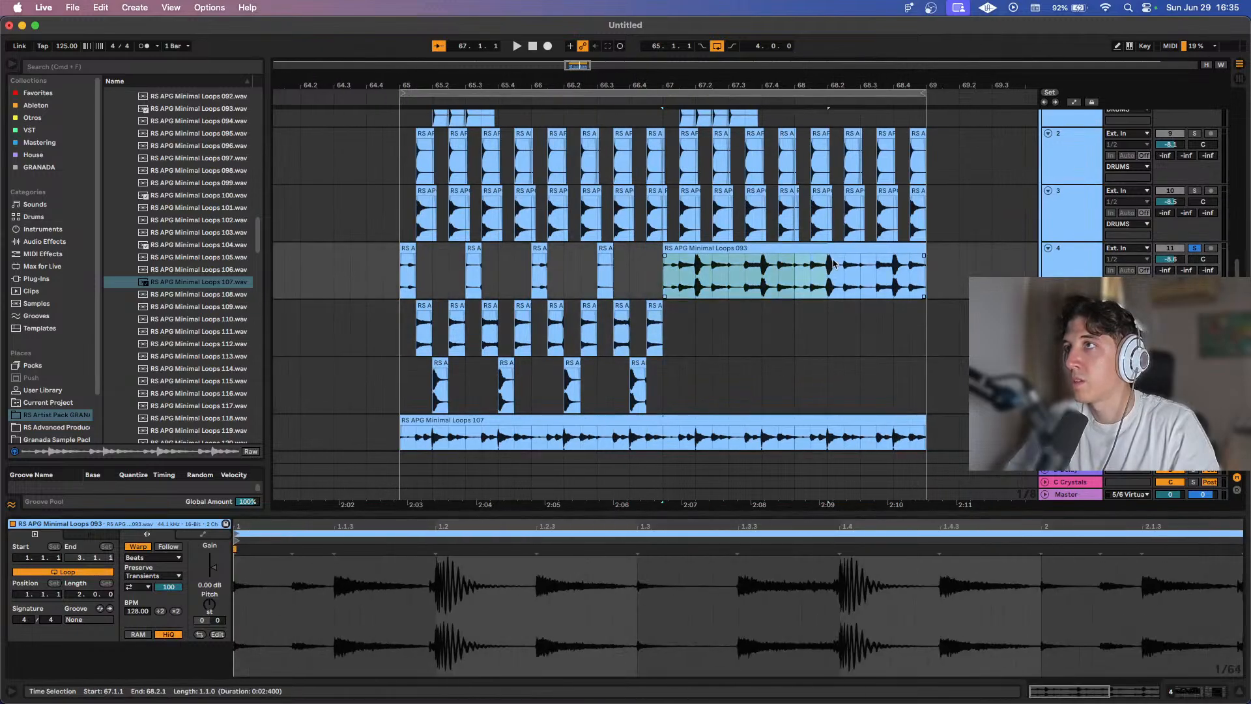
key("Delete")
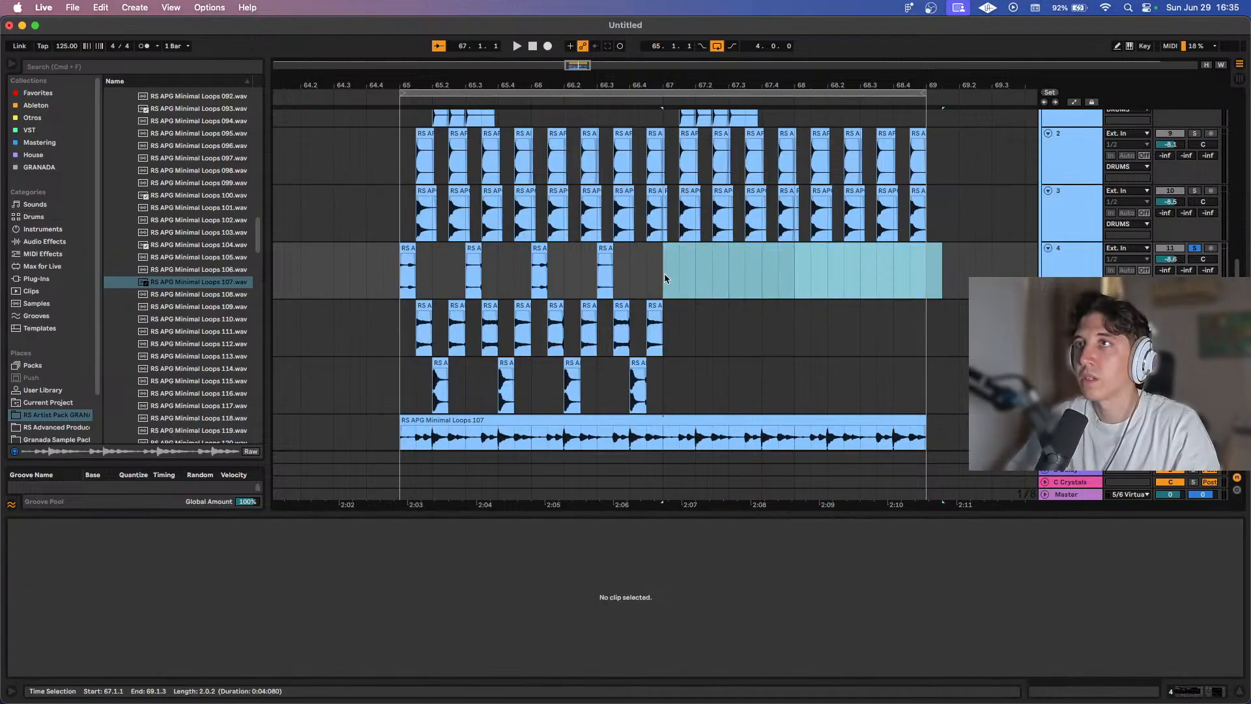
left_click_drag(663, 272, 400, 279)
key("ctrl+d")
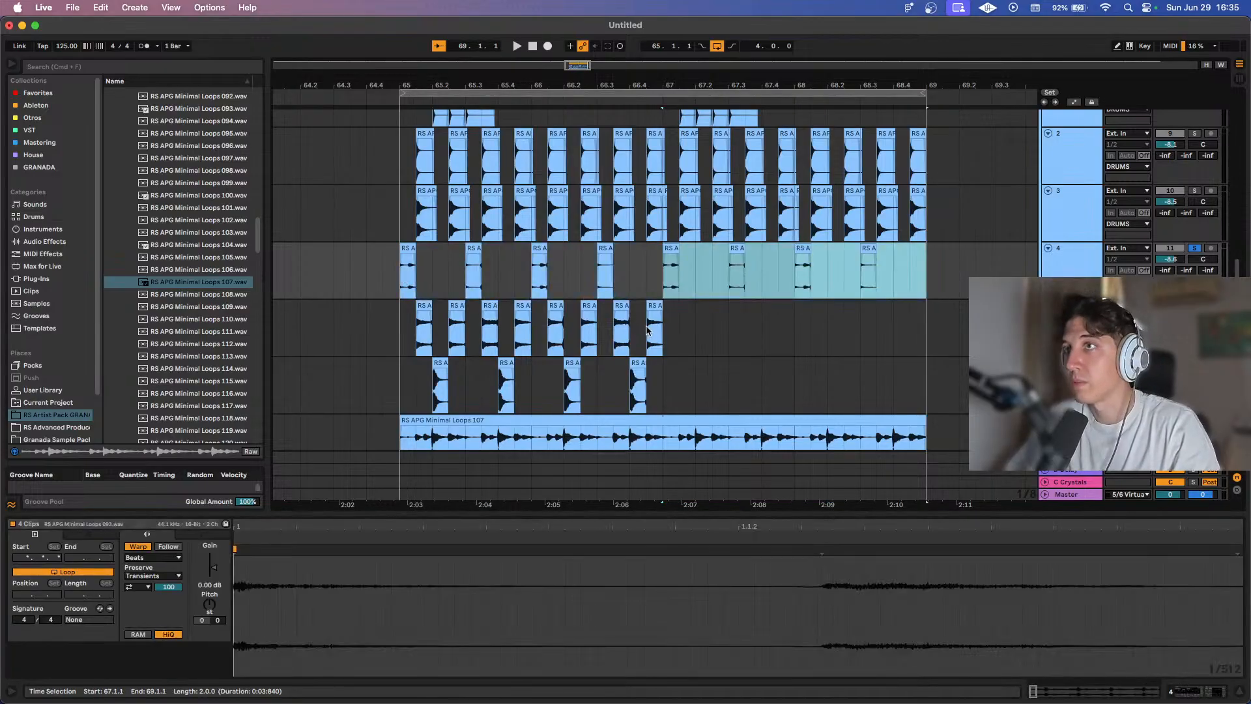
left_click_drag(662, 329, 400, 330)
key("ctrl+d")
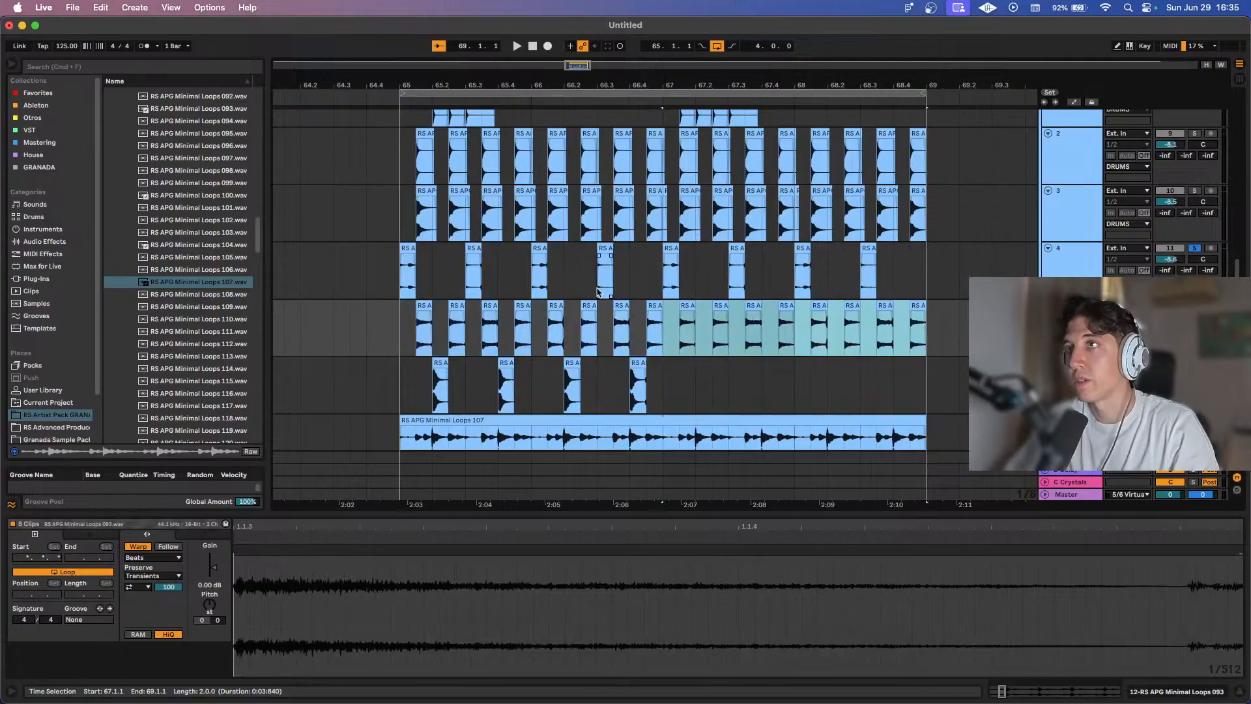
Save the Live Set as minimaaaaal in the projects folder inside Granada.
key("ctrl+s")
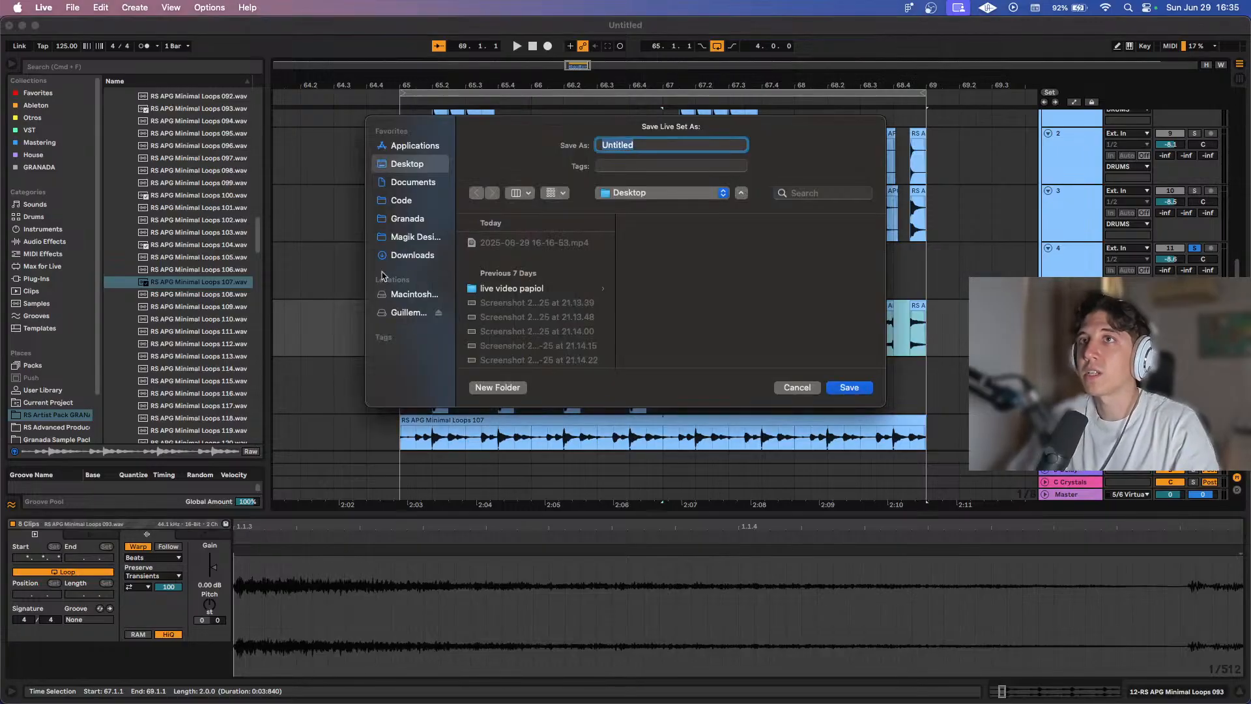
left_click(412, 223)
left_click(508, 257)
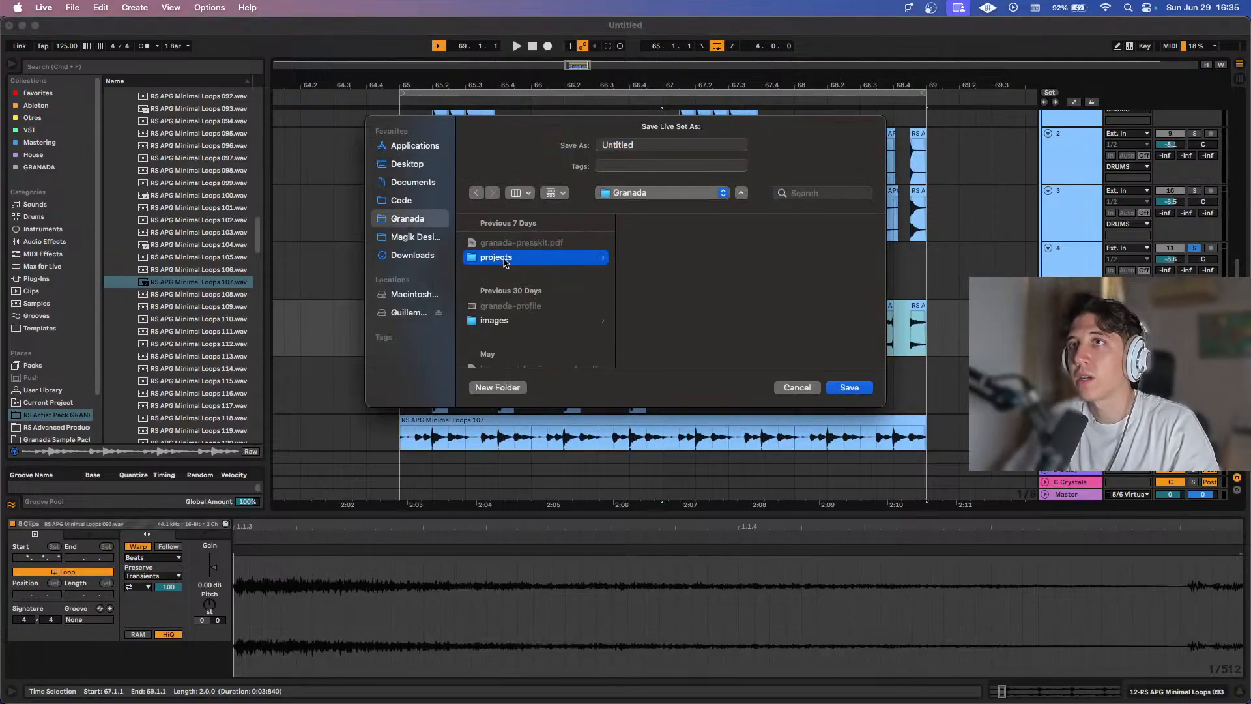
double_click(632, 144)
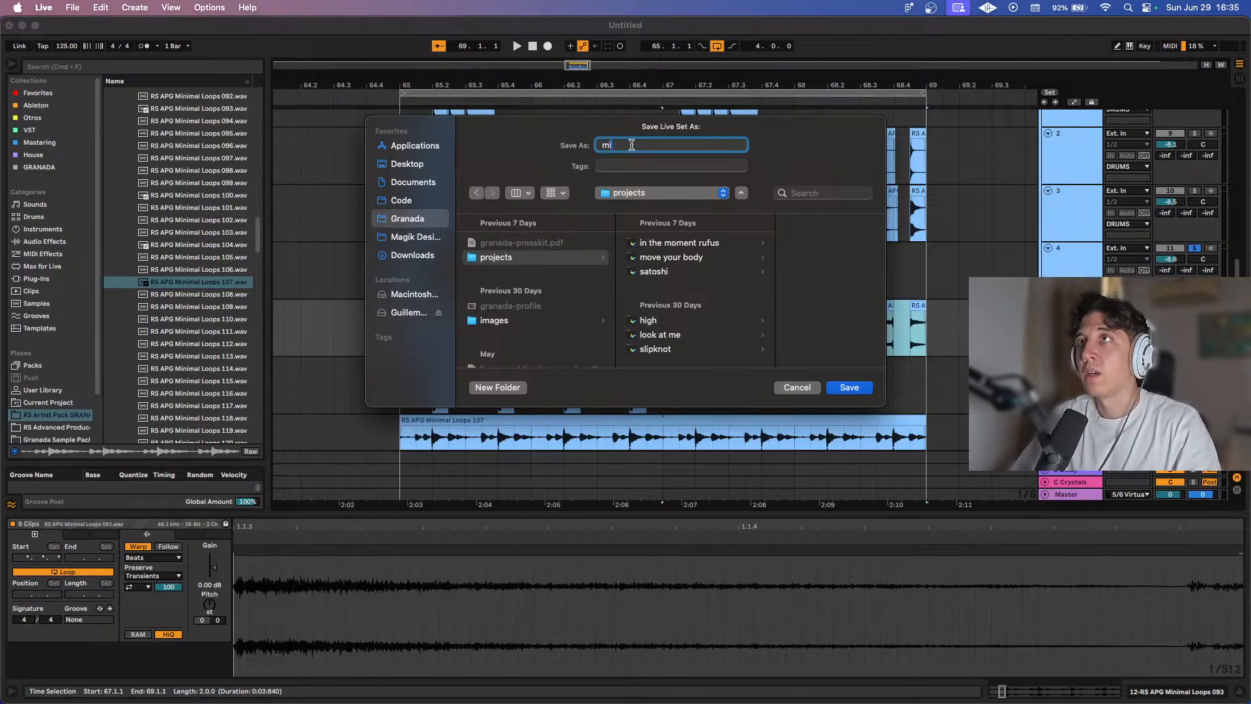
key("Return")
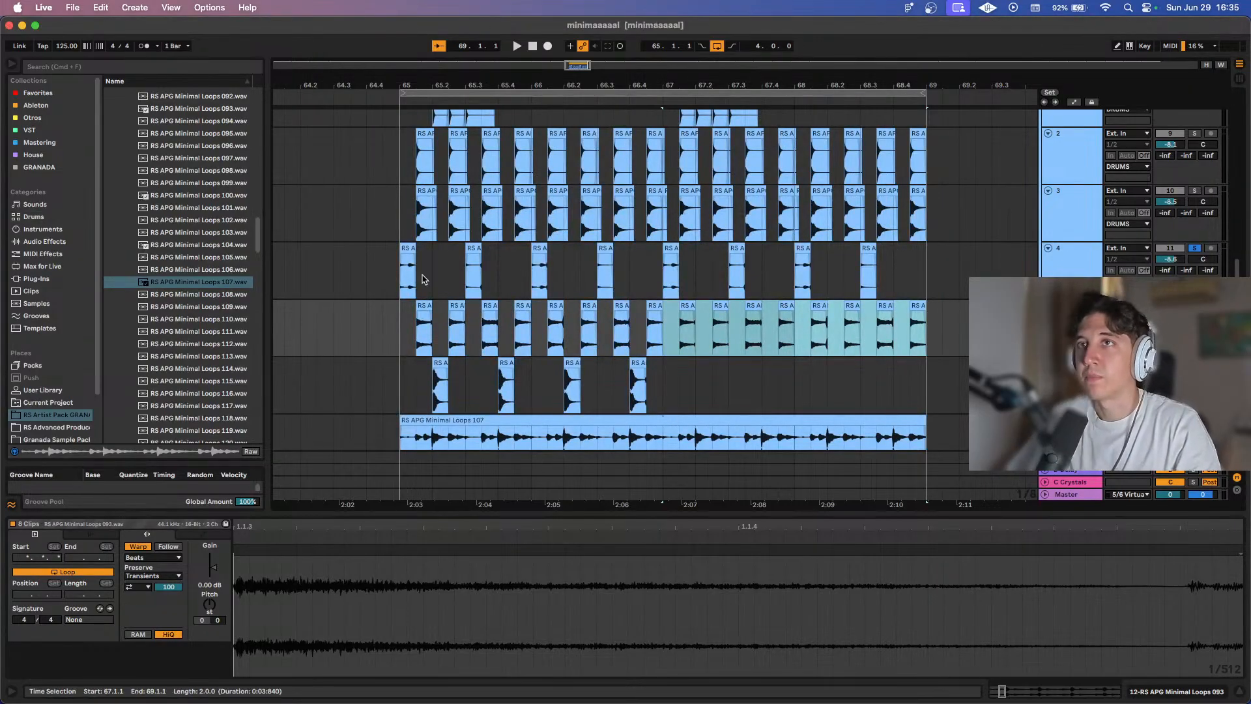
Play the remaining Minimal Loops 093 hits in solo from bar 65 and pan their track to 24R.
left_click(396, 287)
key("space")
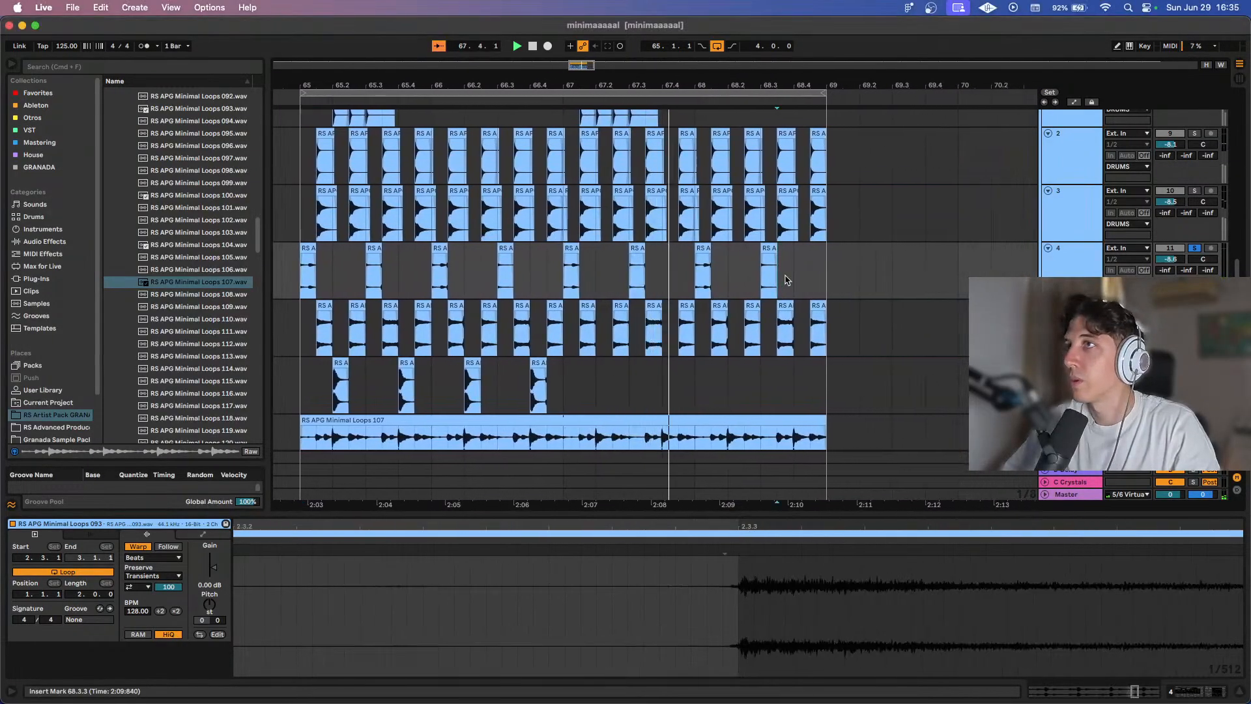
key("space")
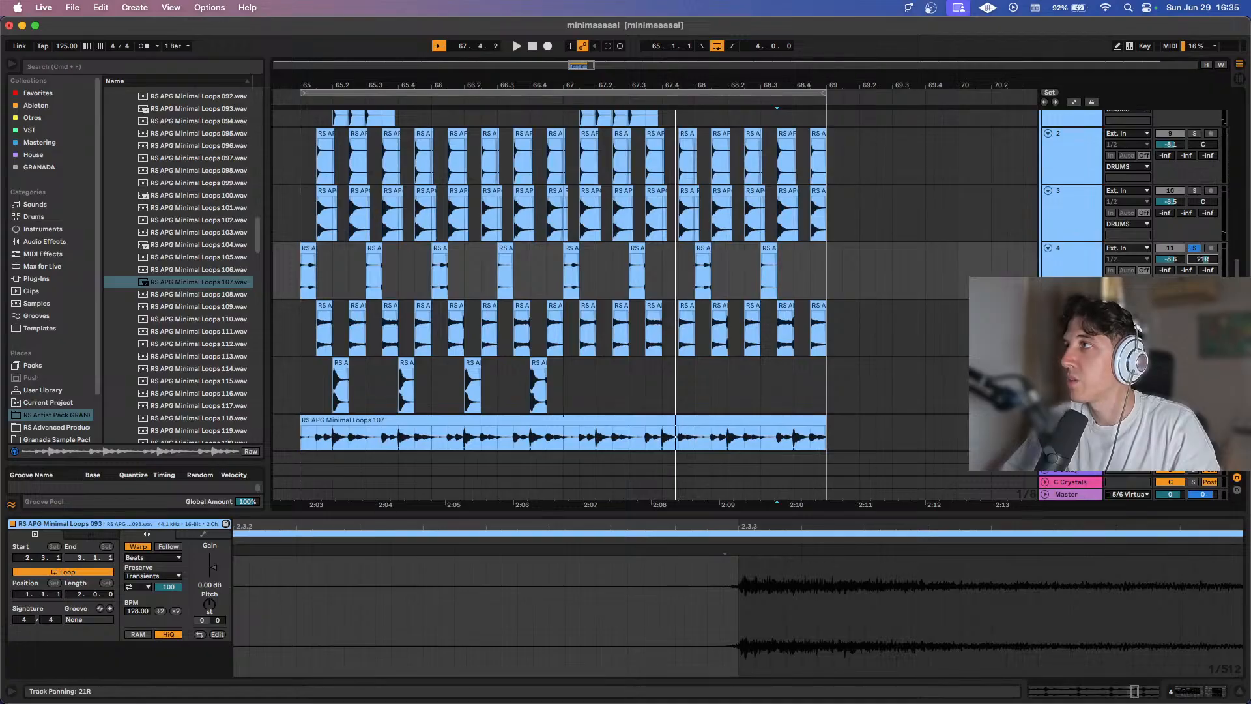
Play the loop from bar 65 without solo to check how the panned 093 hits sit together.
left_click(302, 318)
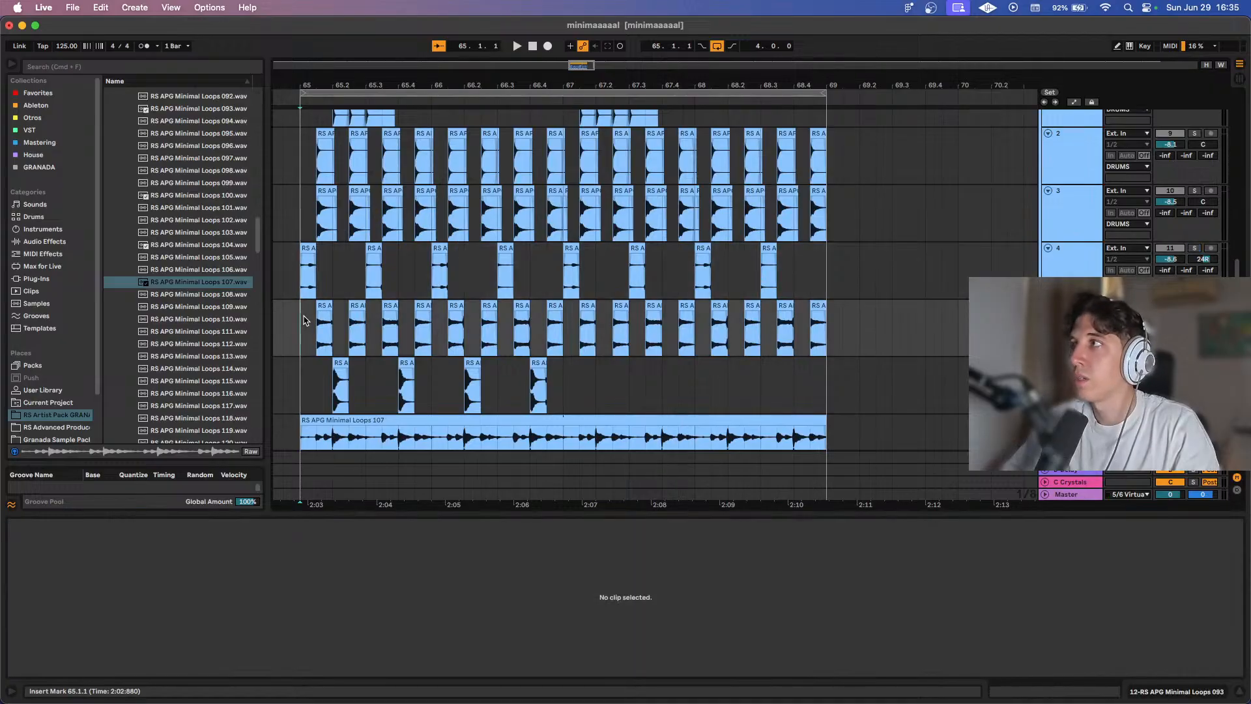
key("space")
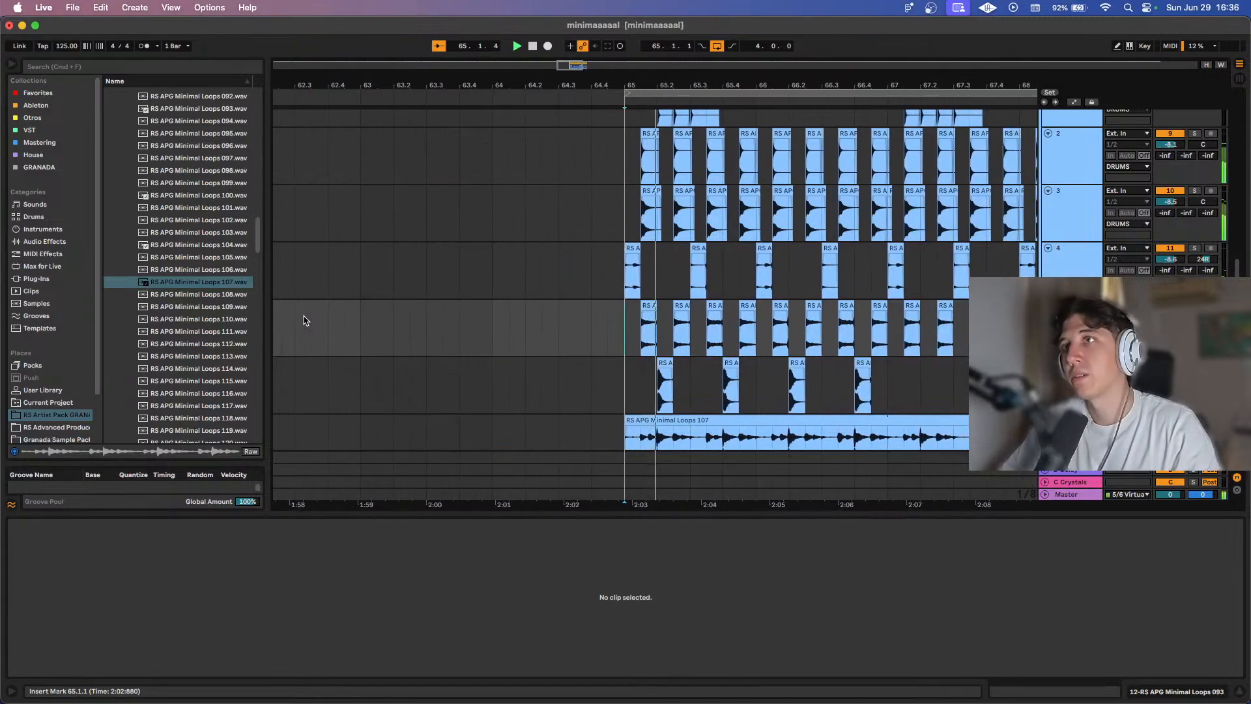
scroll(584, 332, "right", 4)
scroll(583, 331, "down", 2)
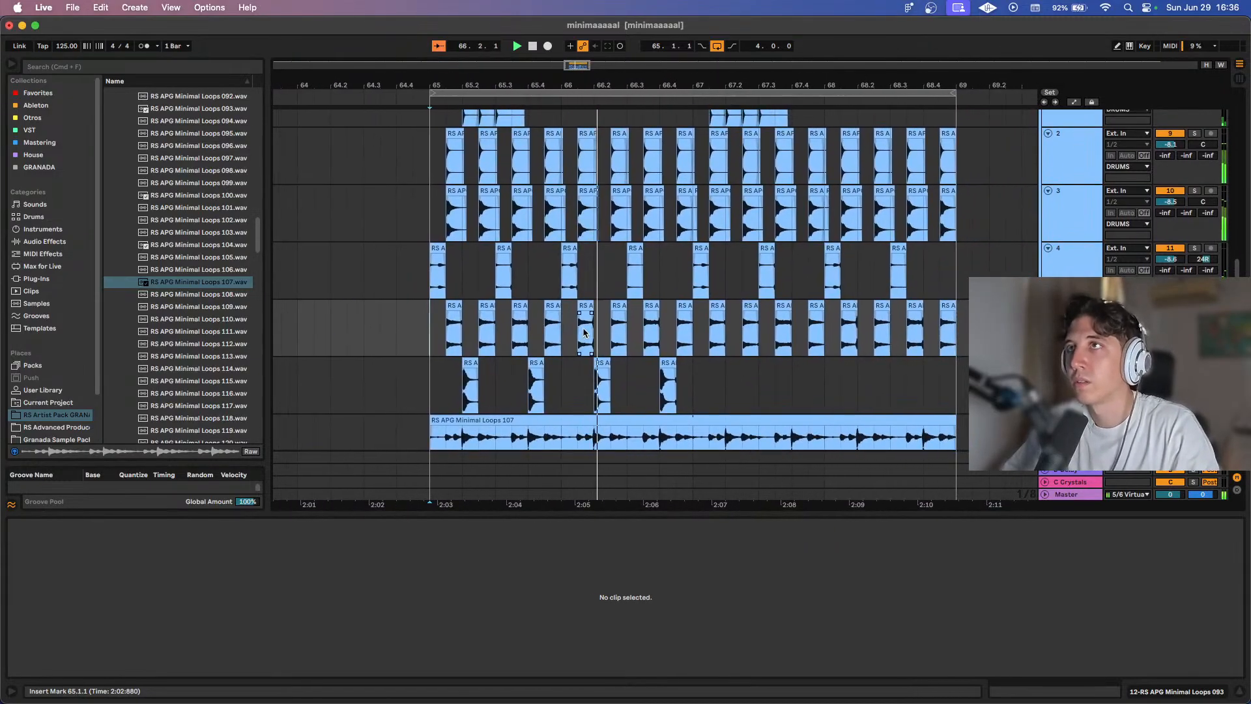
key("space")
Listen to the Minimal Loops 107 track in solo from bar 65.
left_click(433, 399)
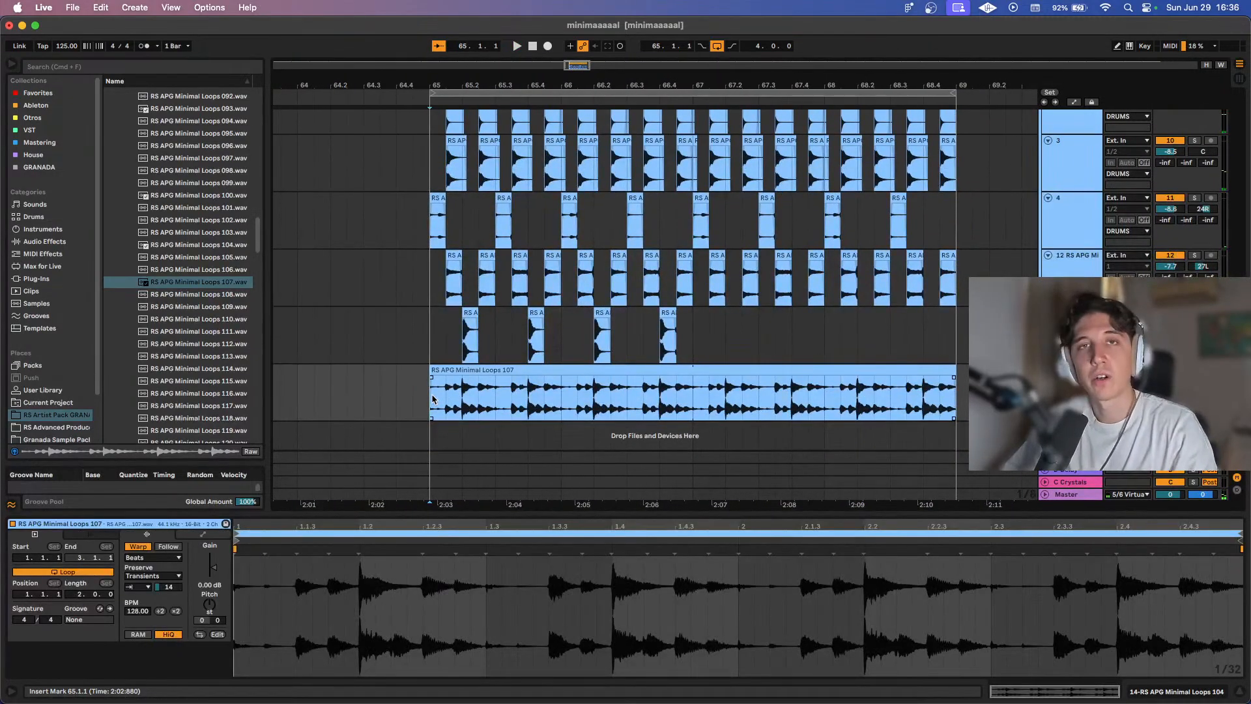
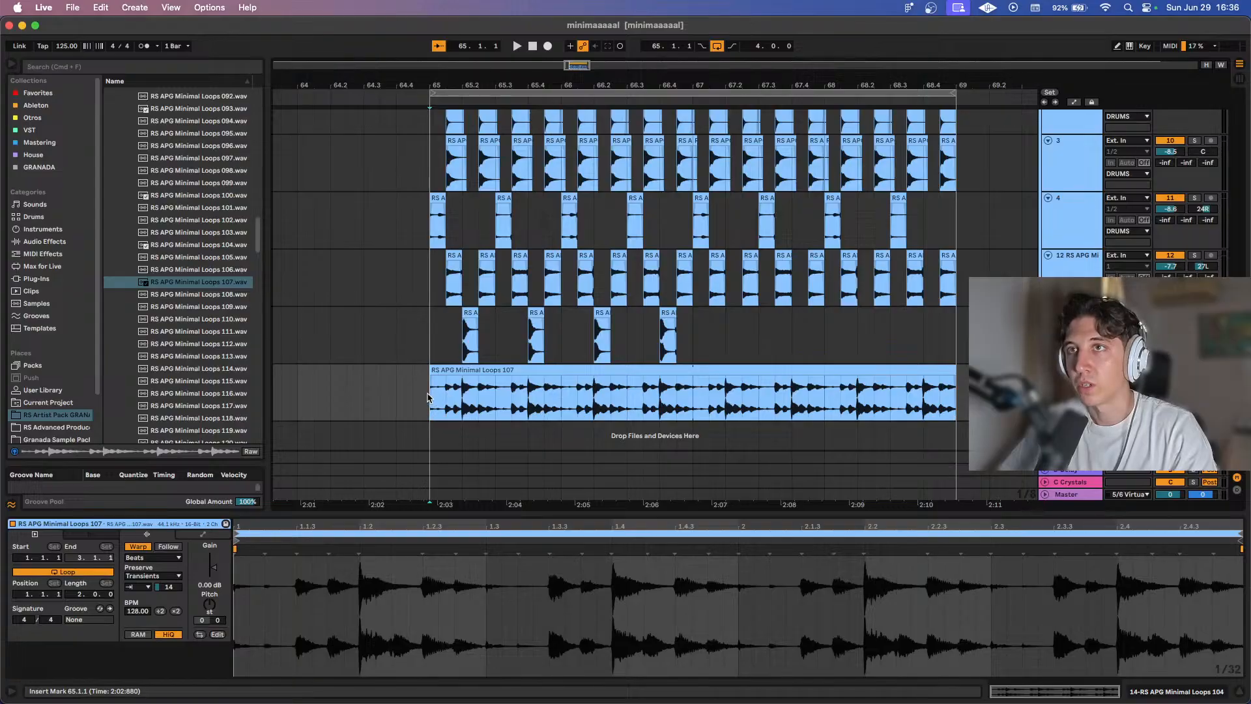
key("space")
scroll(426, 398, "up", 3)
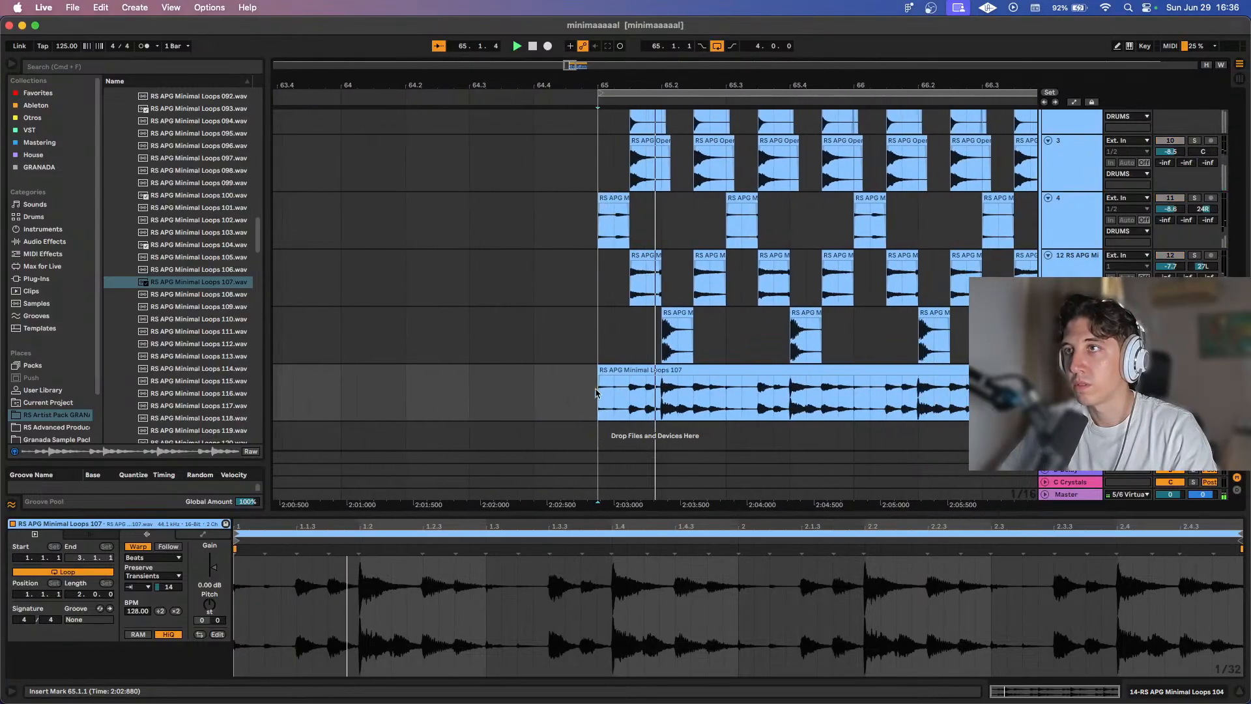
Move the two-sixteenth-long accent hits at 65.2 and 65.4 from Minimal Loops 107 onto a new audio track placed above it.
mouse_move(607, 395)
left_mouse_down()
mouse_move(641, 395)
mouse_move(620, 427)
mouse_move(621, 373)
left_mouse_up()
key("super+e")
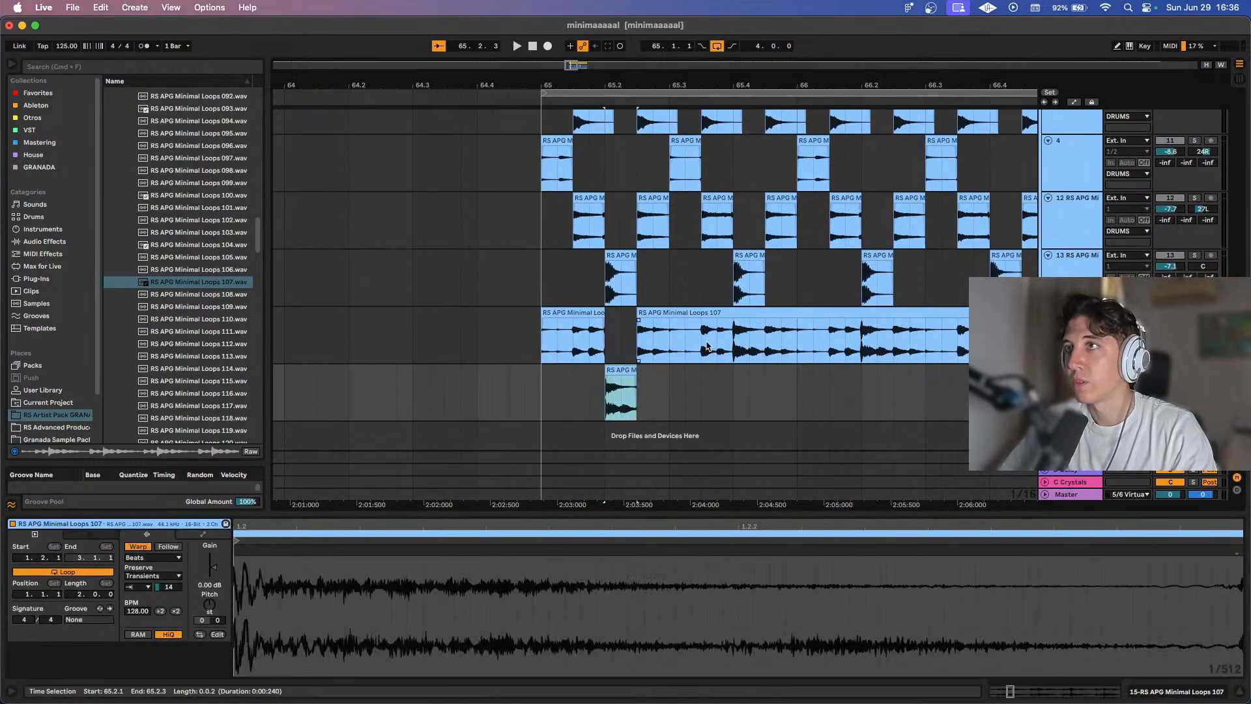
left_click_drag(707, 346, 753, 390)
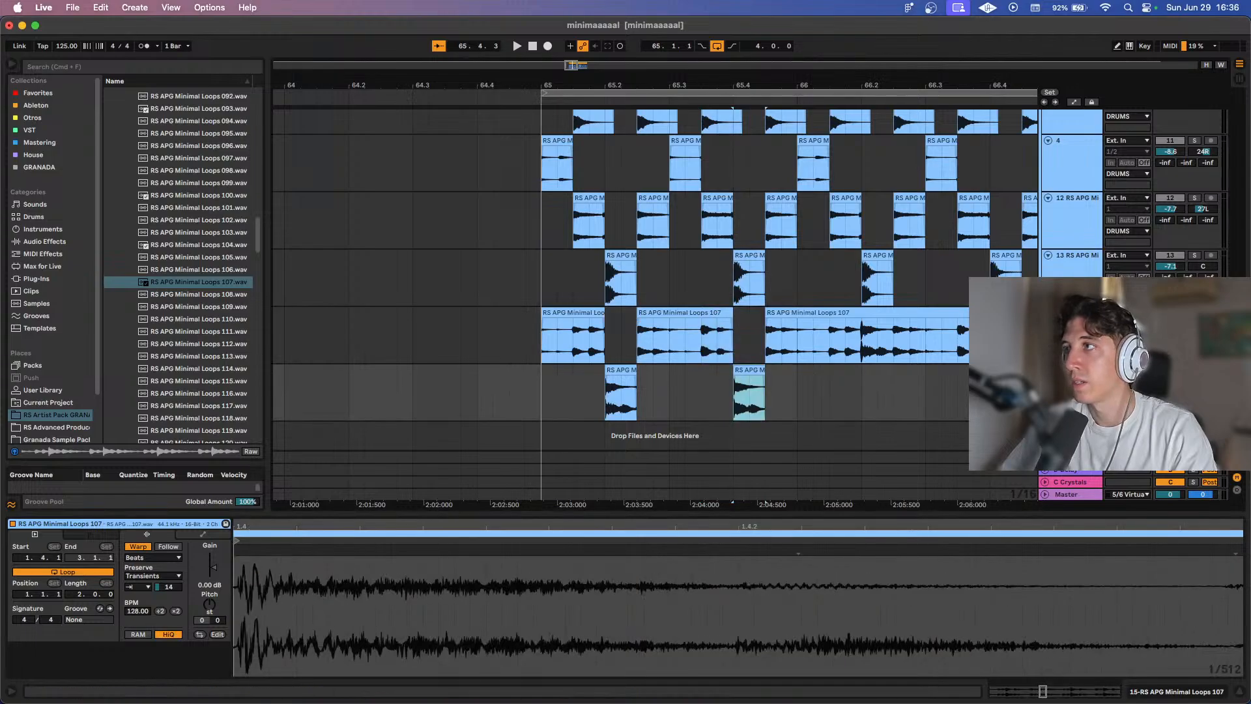
left_click_drag(1068, 370, 1068, 312)
Move the accent hits at 66.2 and 66.4 from Minimal Loops 107 onto the same new track and set its volume to -7.2 dB.
scroll(803, 300, "right", 3)
scroll(802, 300, "right", 2)
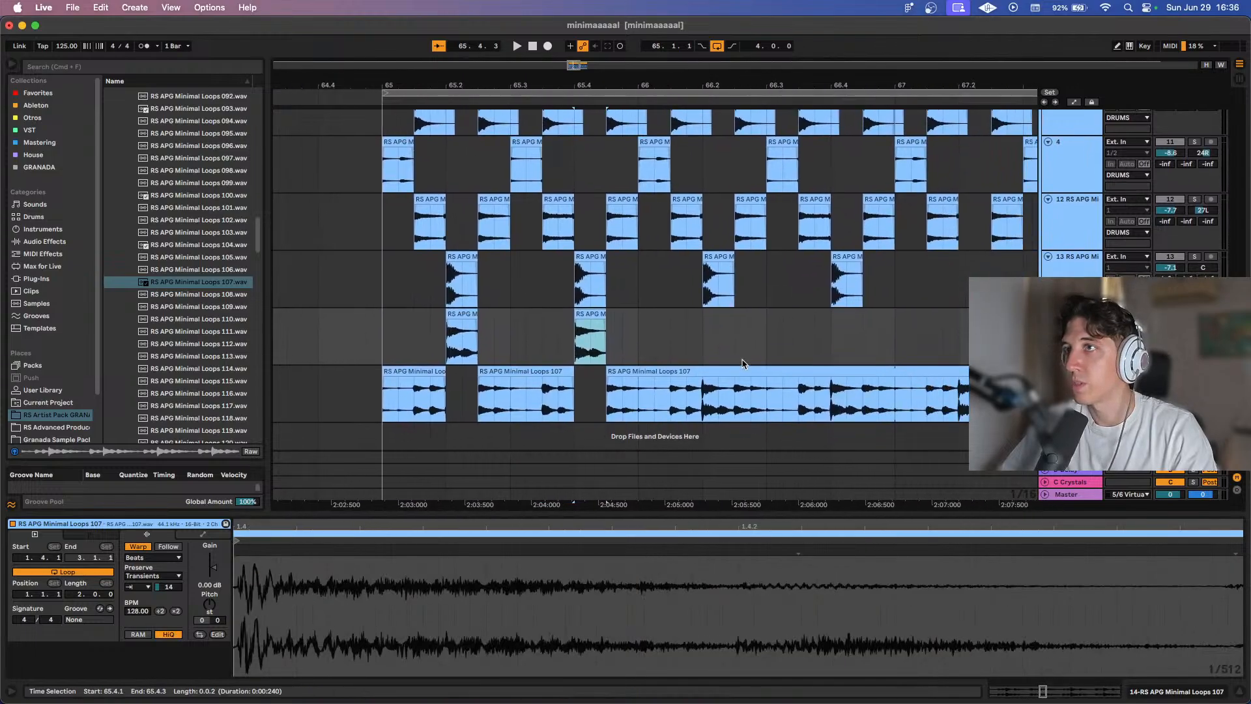
left_click_drag(704, 389, 728, 332)
left_click_drag(830, 401, 846, 312)
scroll(842, 369, "right", 2)
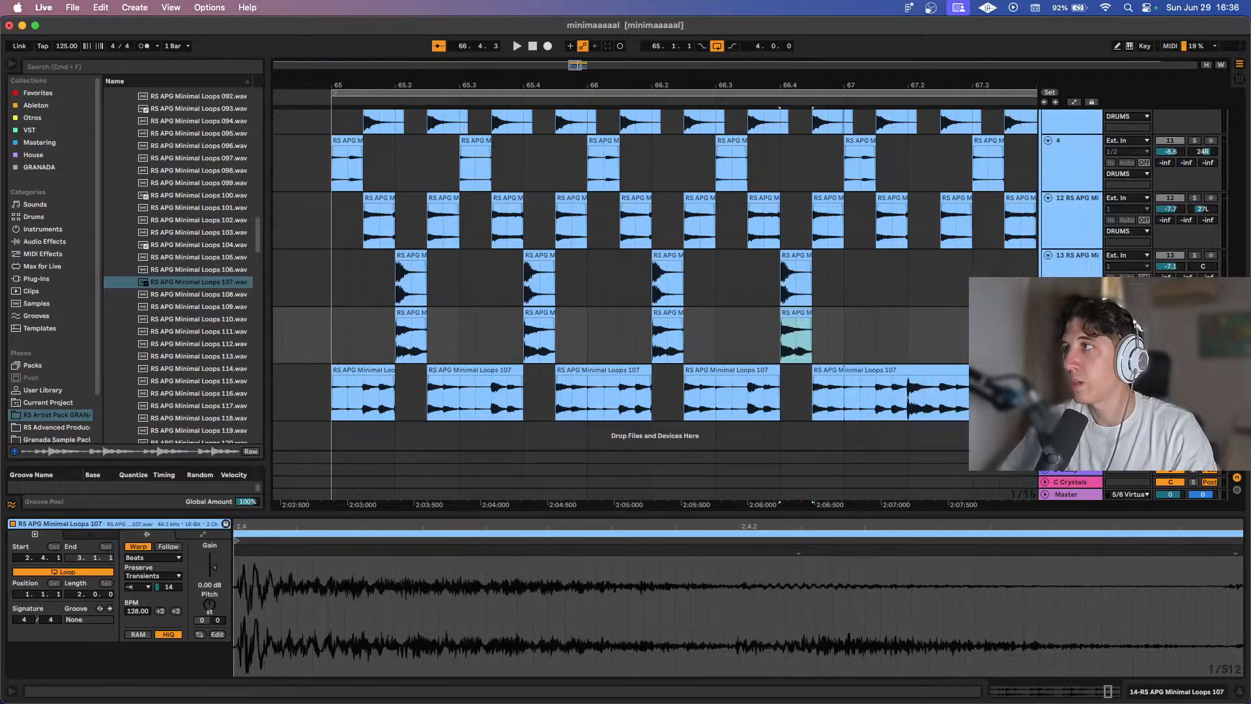
left_click_drag(1170, 324, 1170, 337)
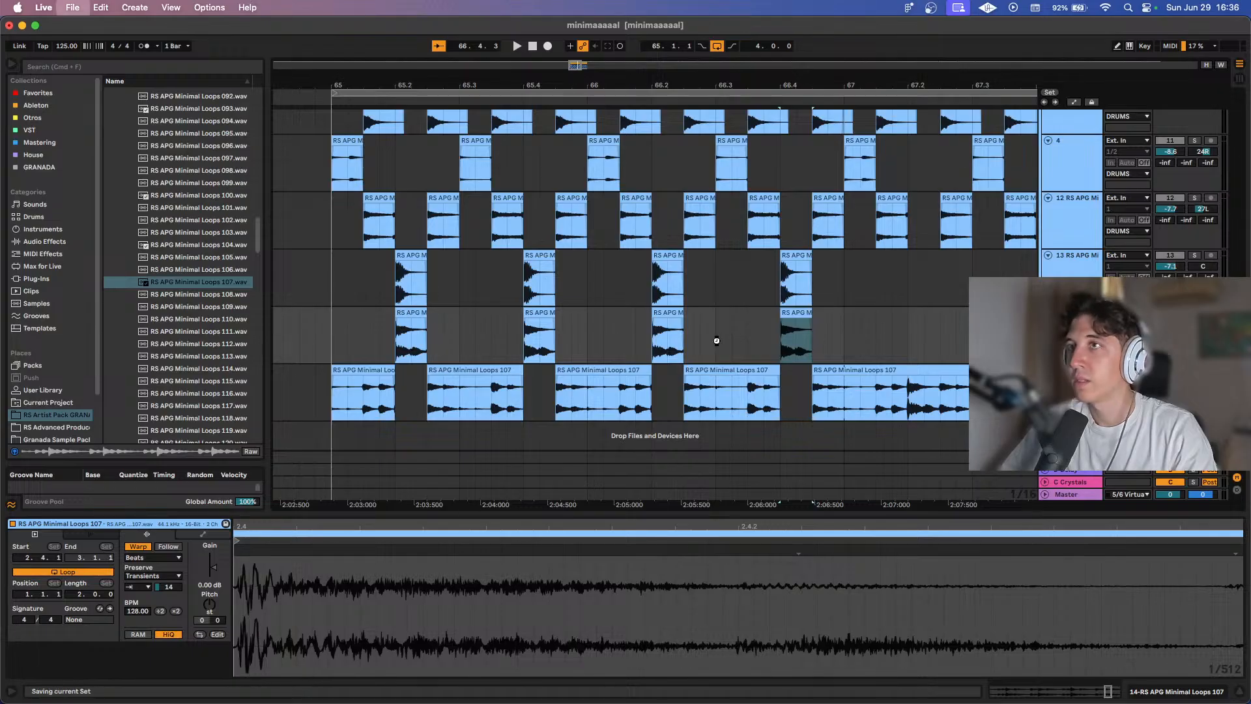
Listen to the remaining Minimal Loops 107 hits from bar 65 and insert a new audio track below them.
left_click(333, 395)
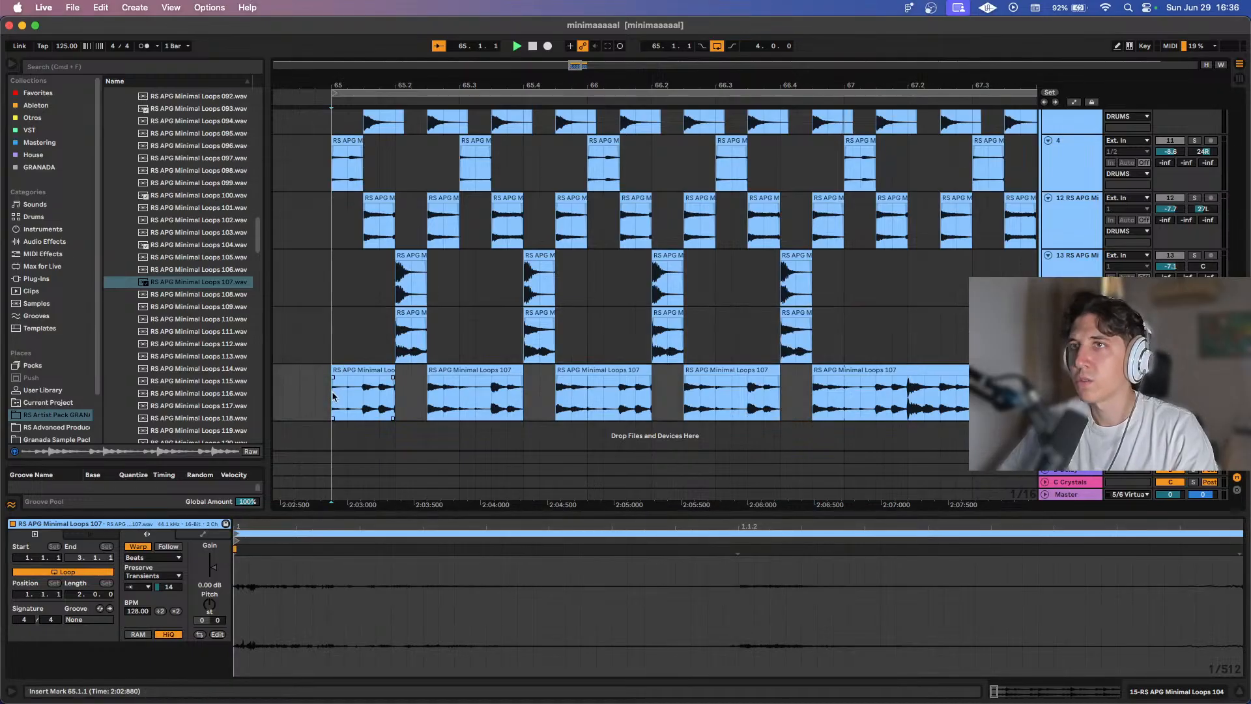
key("space")
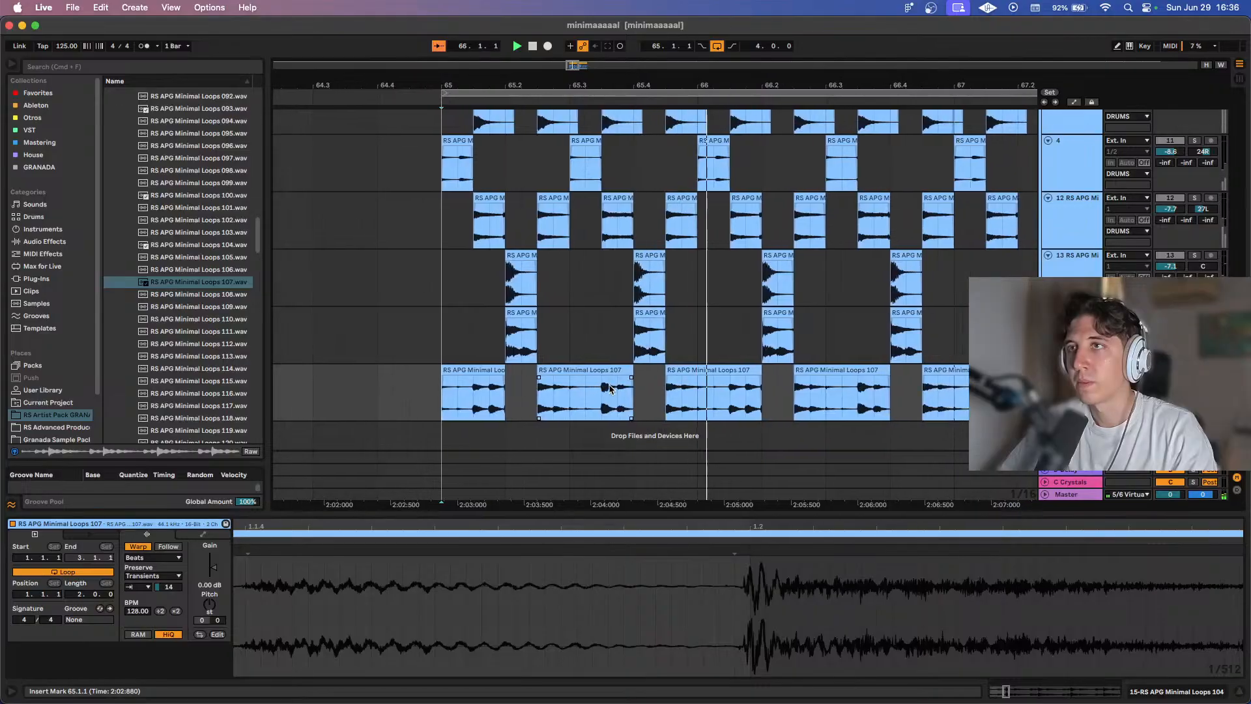
left_click(472, 393)
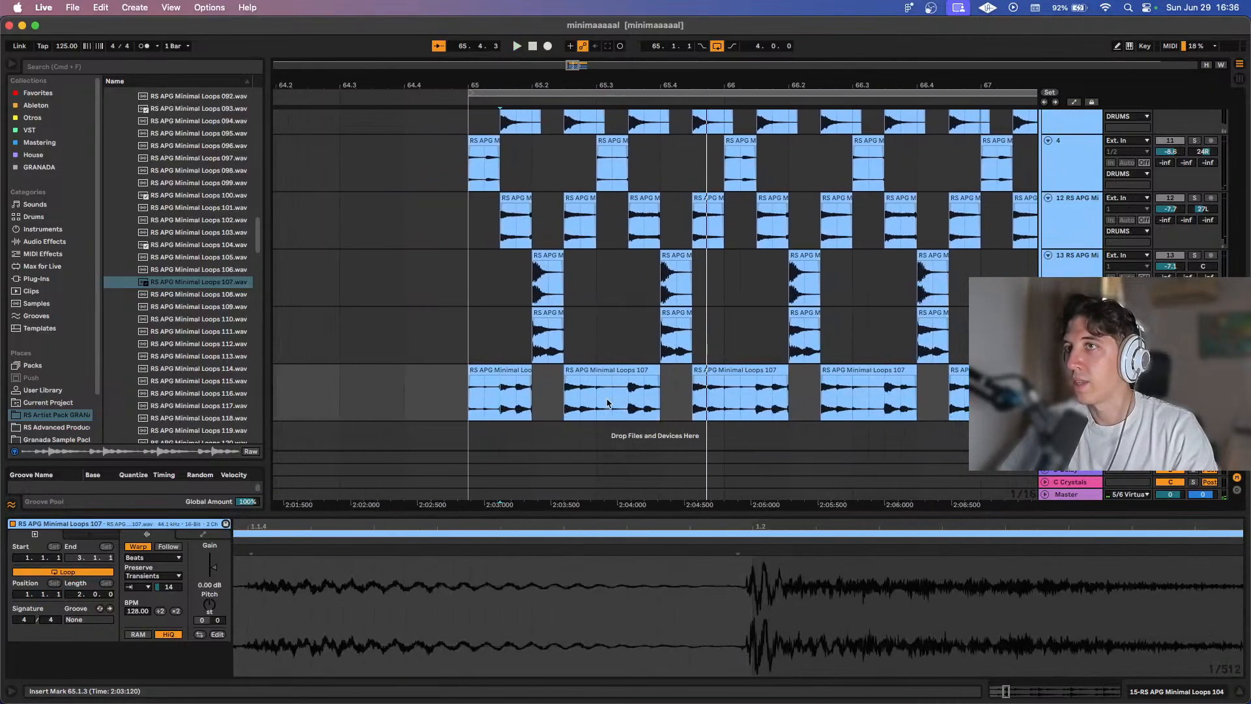
key("space")
left_click_drag(565, 398, 611, 399)
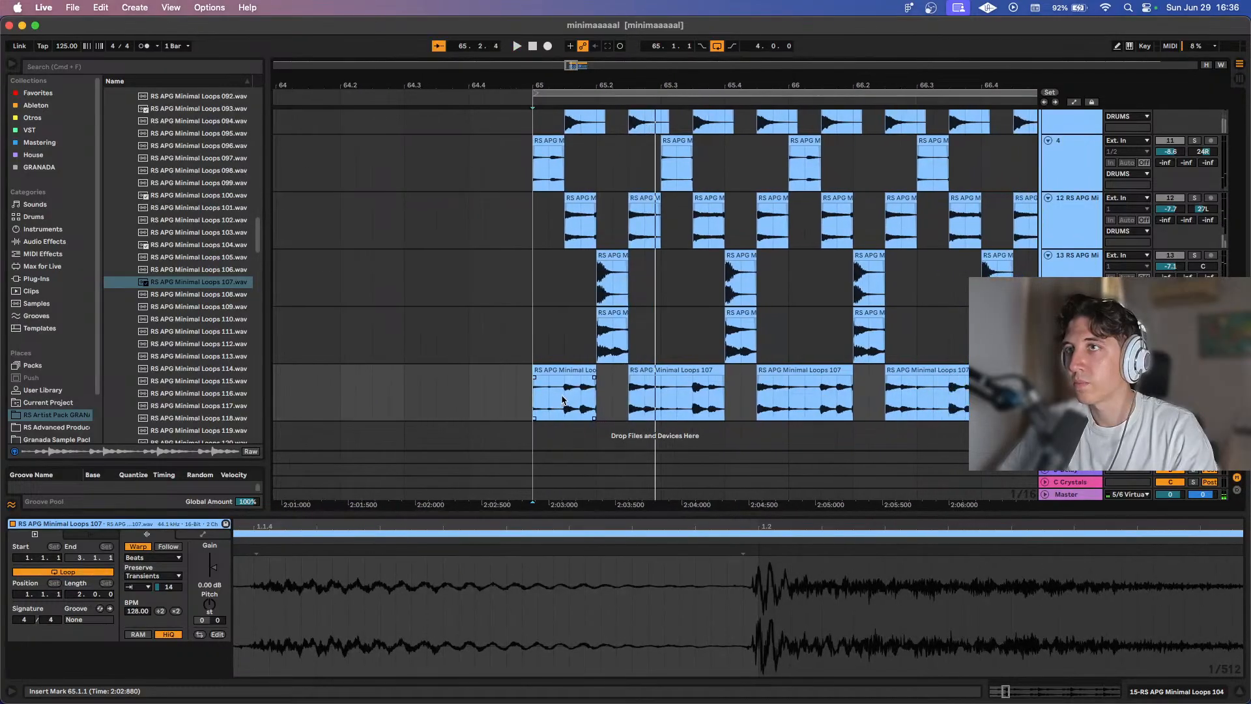
key("super+t")
scroll(753, 397, "down", 1)
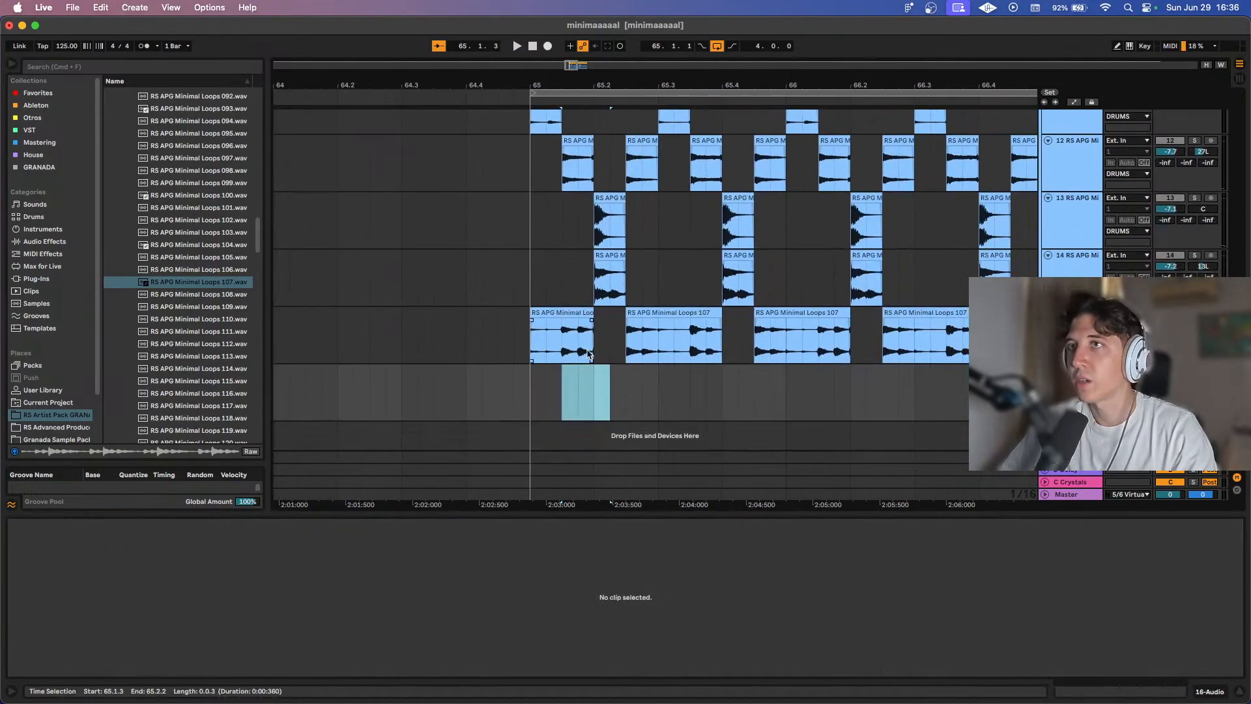
Move the two-sixteenth-long hits at 65.1.3 and 65.3.3 from Minimal Loops 107 onto the empty audio track below and listen from bar 65.
left_click_drag(563, 342, 592, 399)
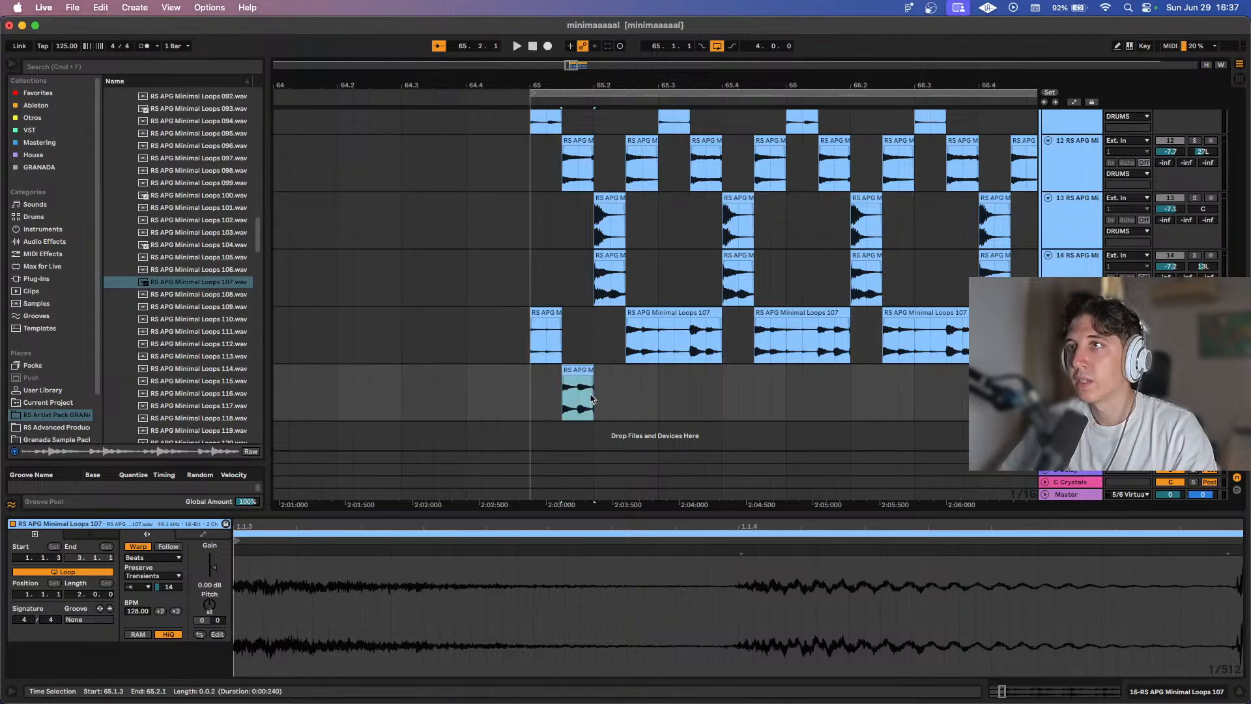
left_click_drag(690, 346, 706, 399)
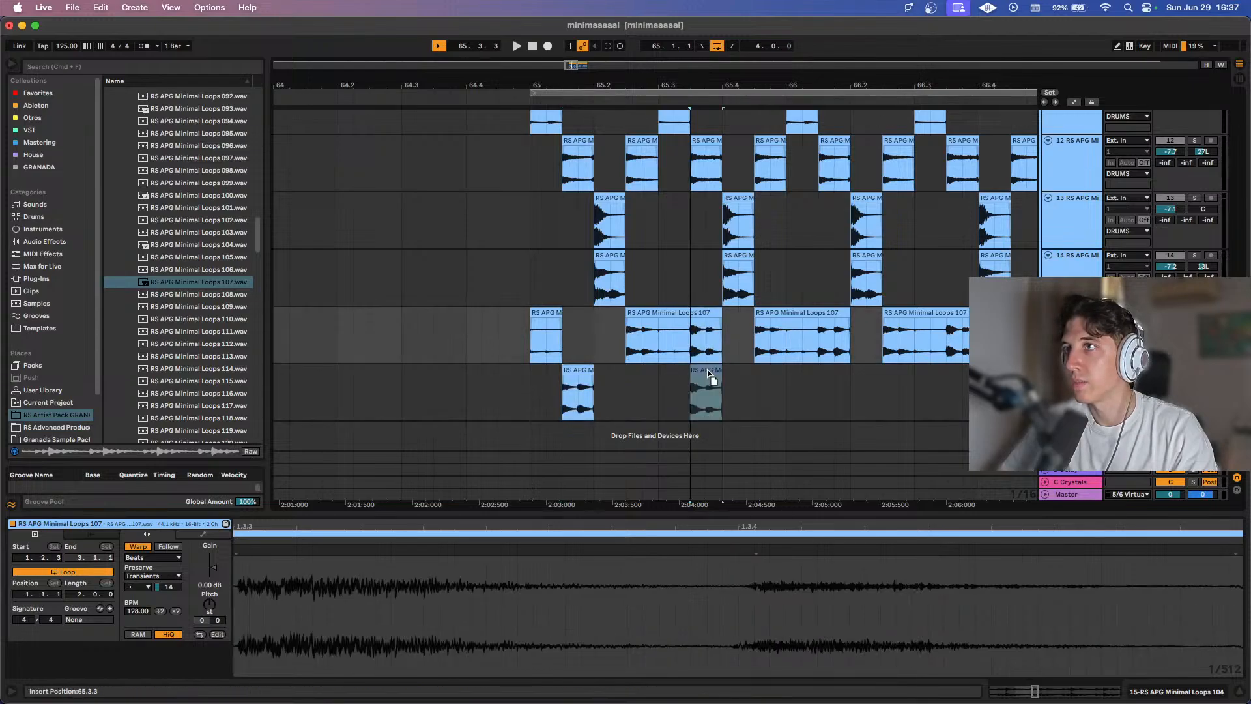
left_click(539, 399)
key("space")
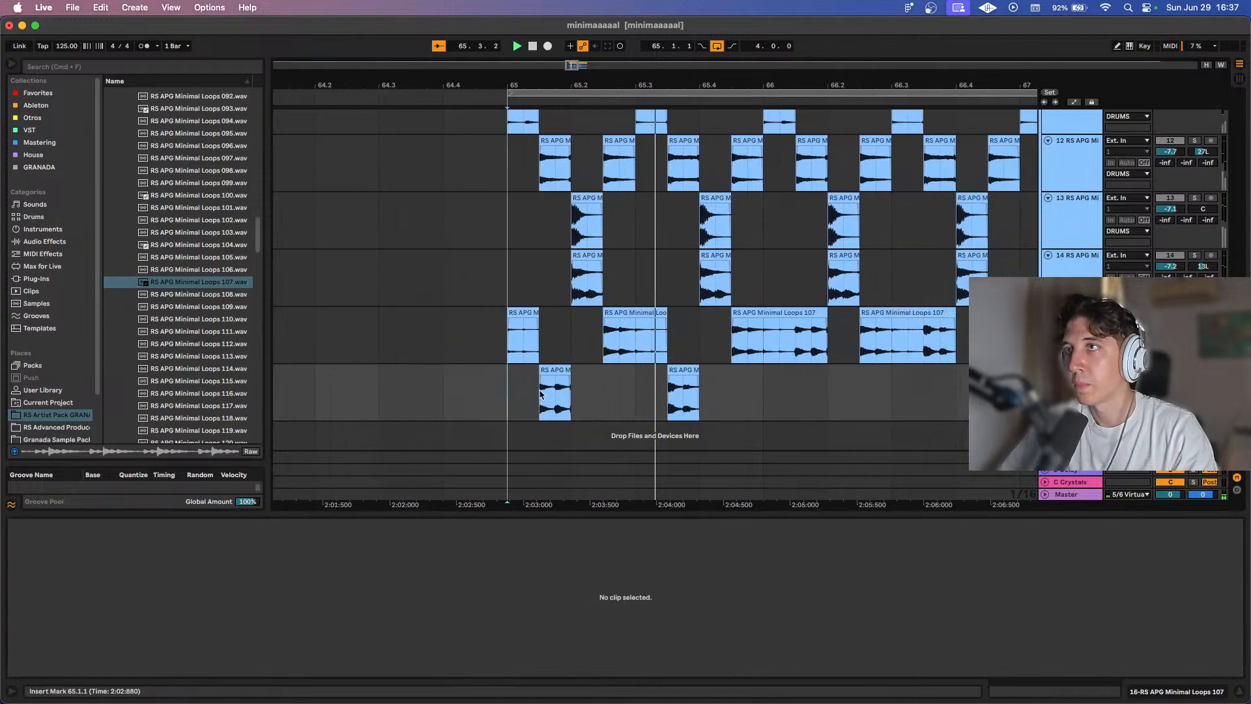
key("space")
Move the off-beat hits at 65.2.3, 65.4.3 and 66.1.3 from Minimal Loops 107 onto the track below.
left_click(510, 320)
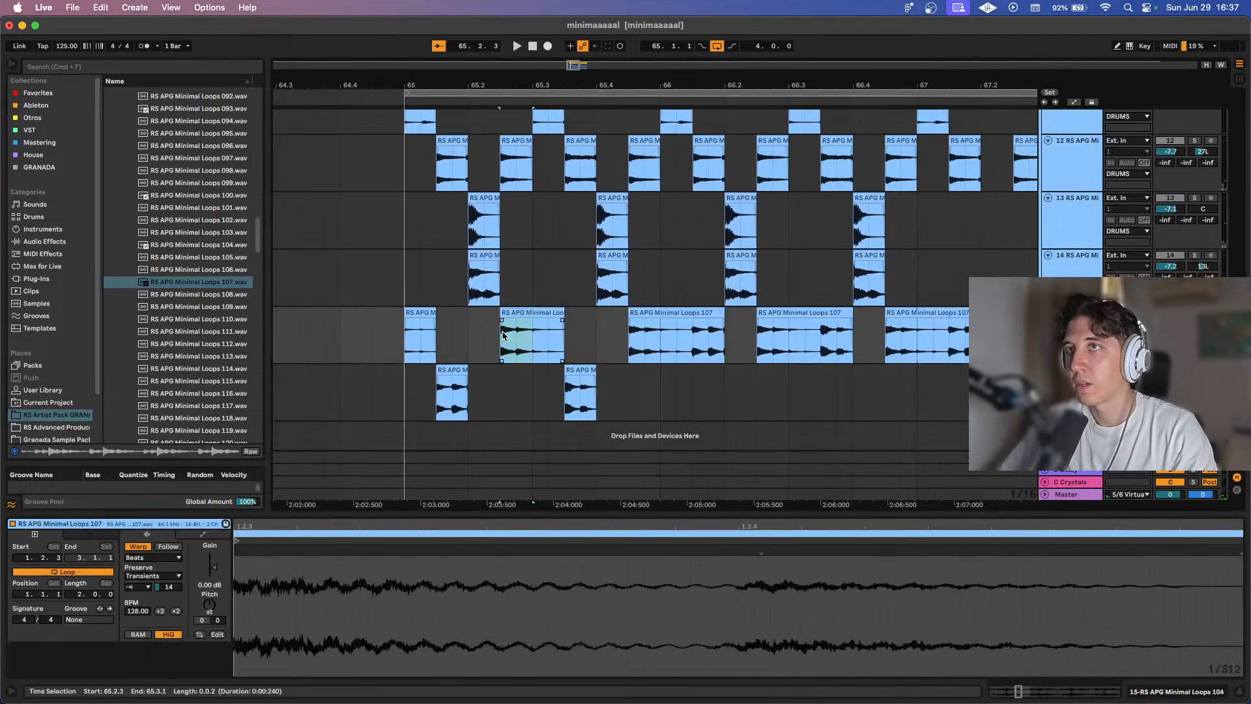
left_click_drag(501, 333, 518, 399)
scroll(655, 346, "right", 2)
left_click_drag(636, 354, 660, 394)
scroll(640, 361, "right", 1)
left_click(651, 301)
scroll(683, 358, "right", 2)
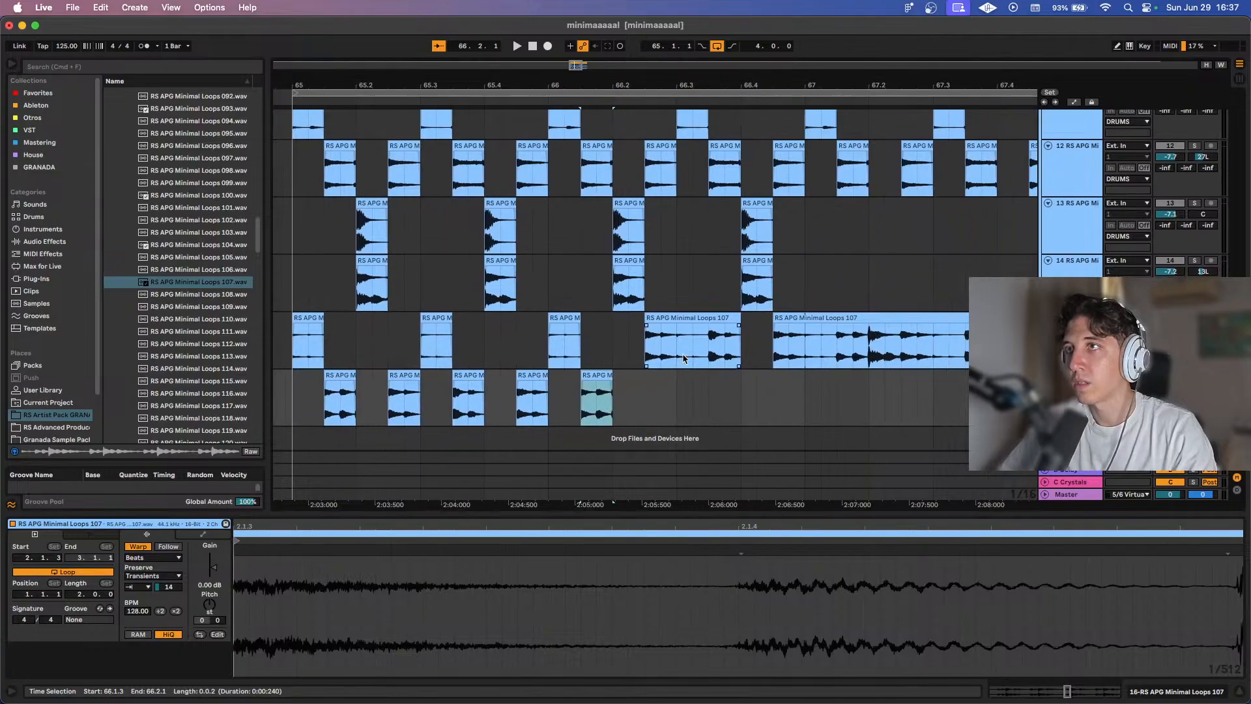
Move the off-beat hits at 66.2.3, 66.3.3 and 66.4.3 onto the same lower track and adjust that track's panning.
left_click_drag(678, 352, 693, 394)
scroll(664, 390, "right", 1)
scroll(695, 393, "right", 1)
left_click_drag(736, 342, 720, 394)
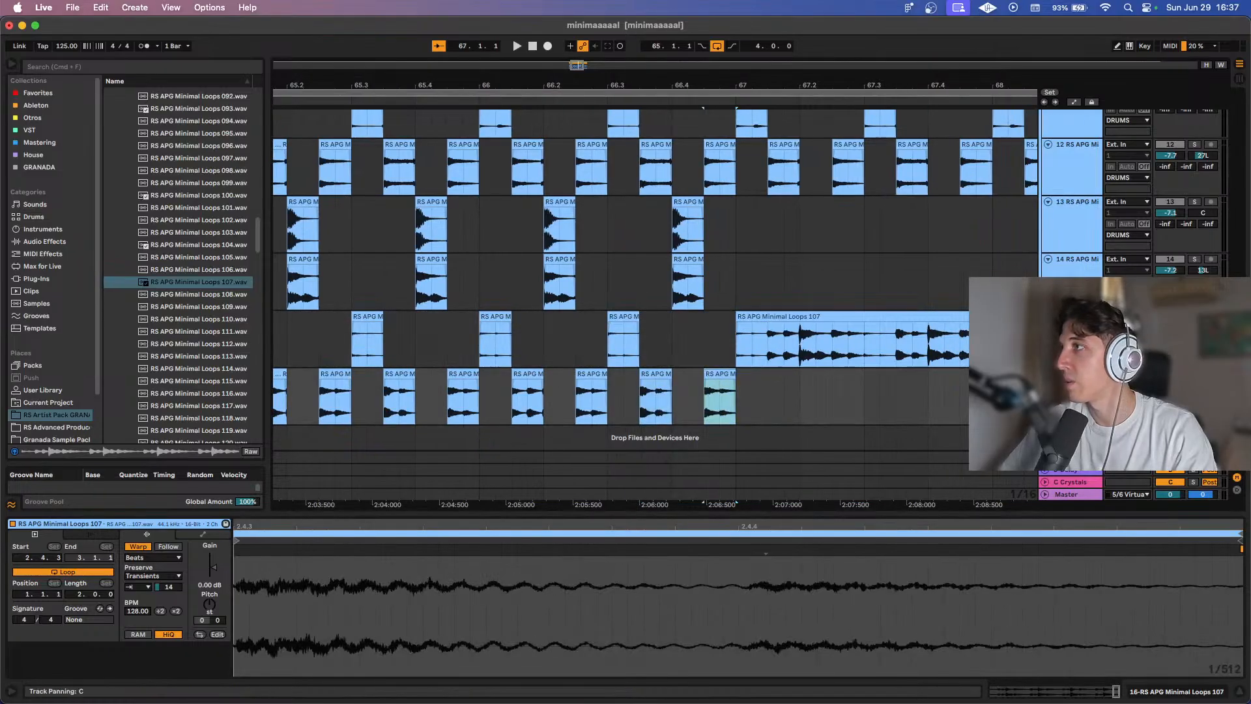
left_click_drag(1203, 385, 1203, 374)
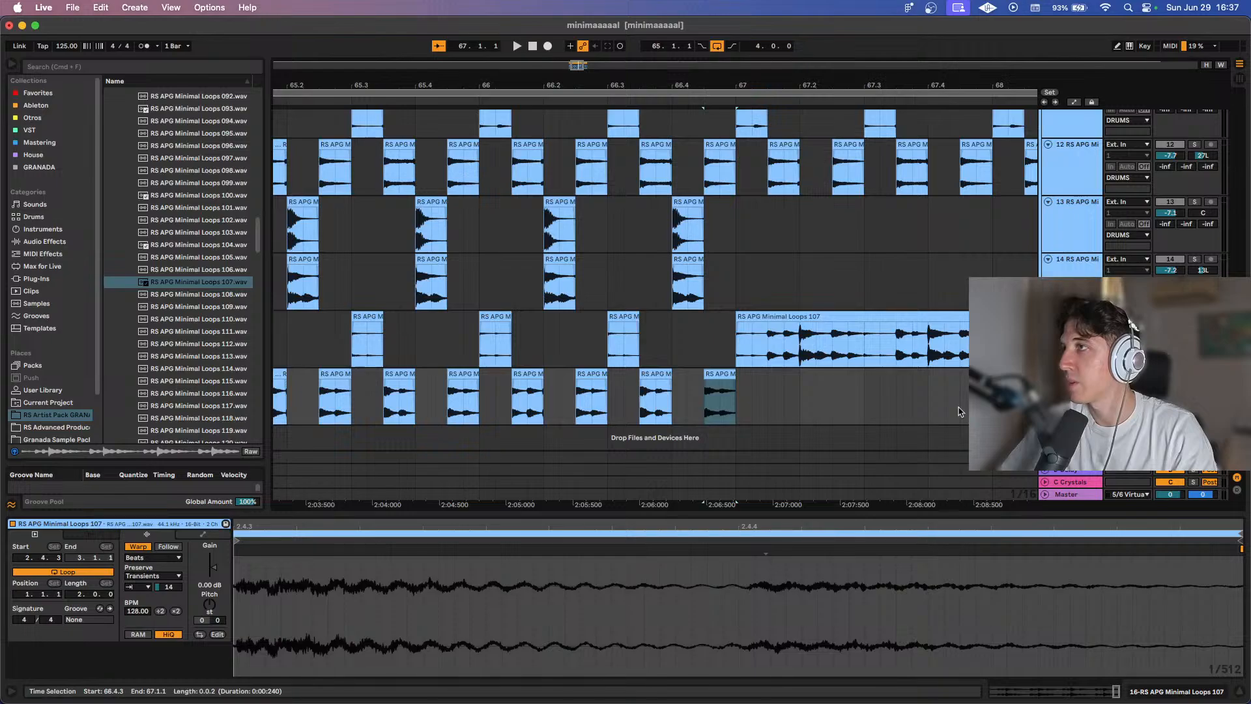
Delete the unsplit Minimal Loops 107 clip between bars 67 and 69.
scroll(898, 401, "down", 5)
left_click(877, 320)
scroll(877, 319, "down", 3)
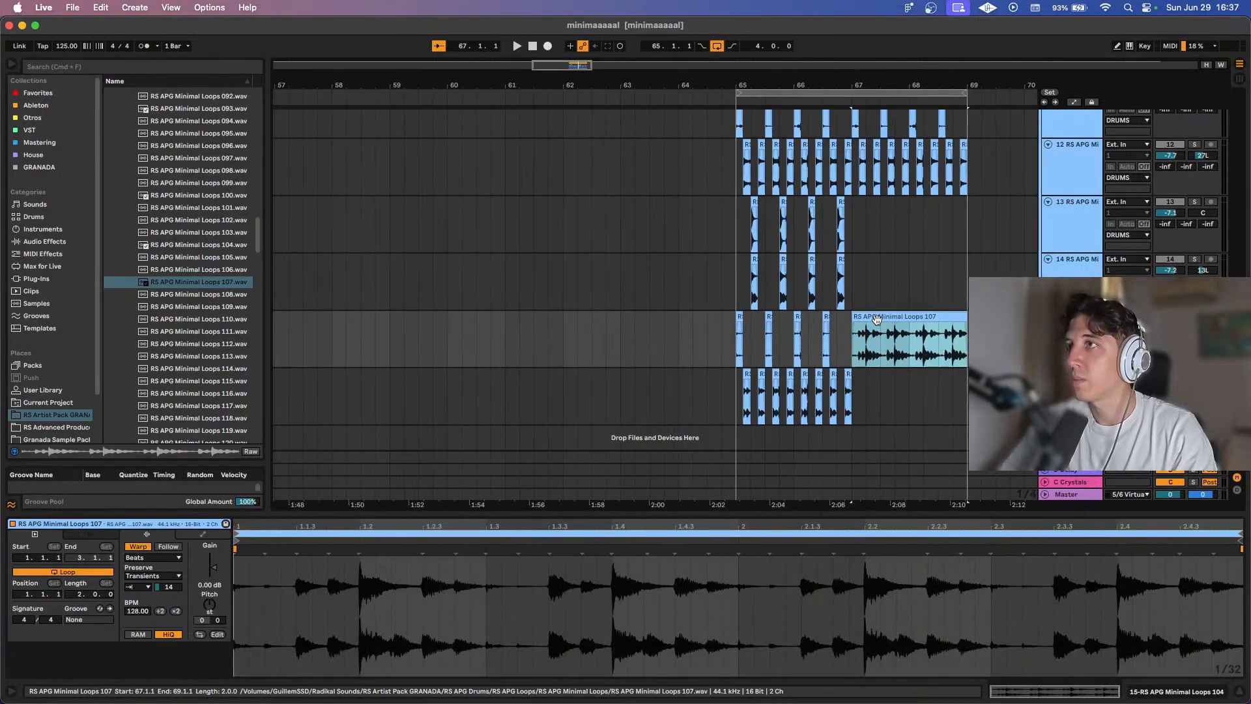
scroll(877, 320, "right", 3)
key("Delete")
Duplicate bars 65 to 67 of both split Minimal Loops 107 tracks to fill bars 67 to 69 and play from bar 65.
left_click(750, 355)
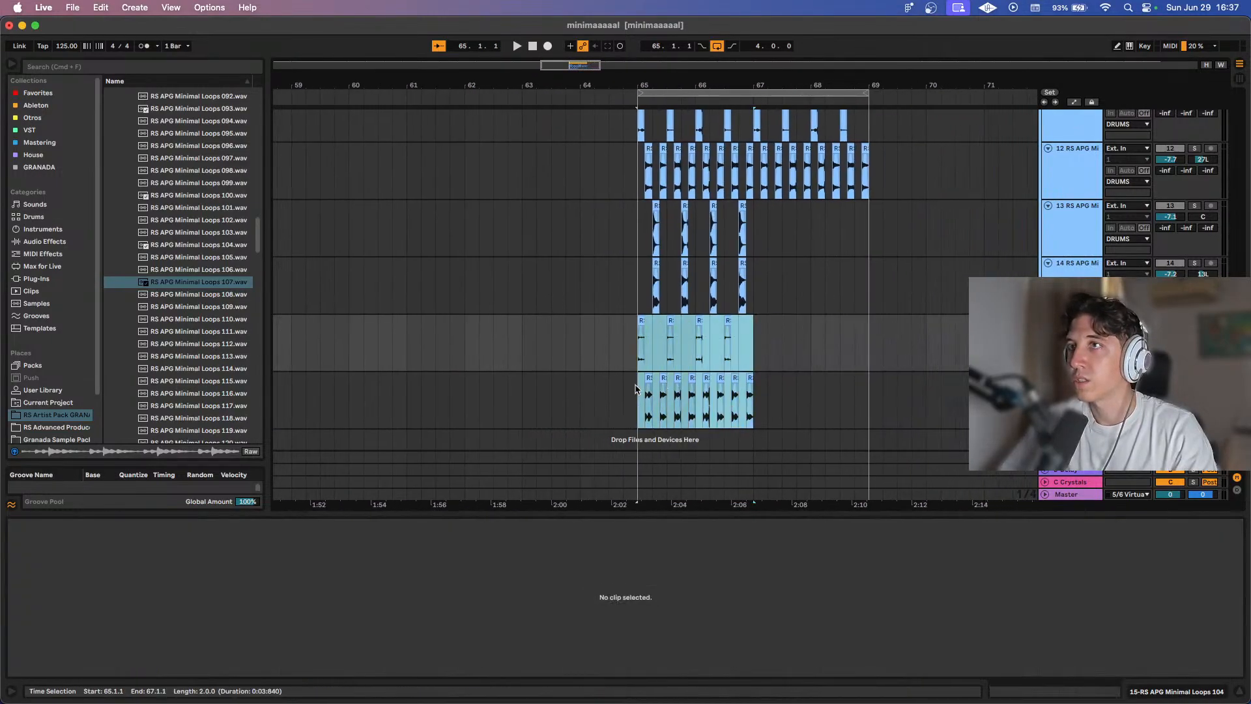
key("super+d")
left_click(638, 362)
key("space")
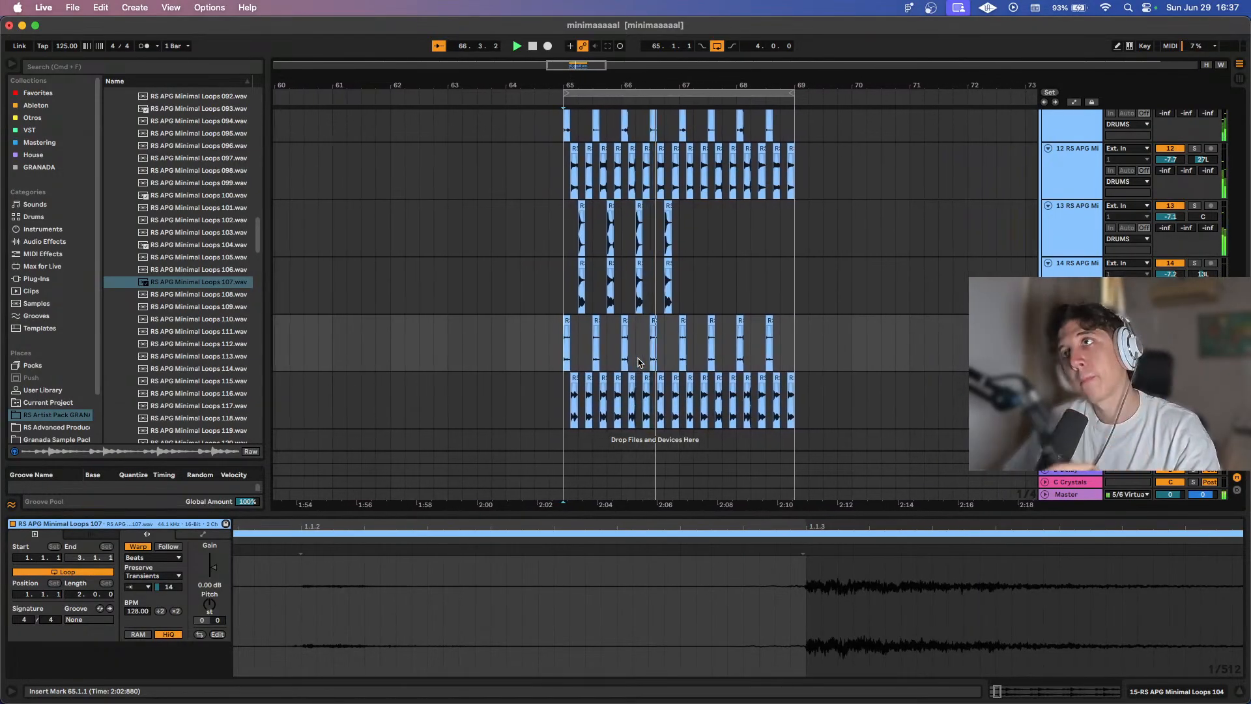
Duplicate the hits on tracks 13 and 14 from bars 65 to 67 into bars 67 to 69 and play the loop.
left_click_drag(649, 236, 533, 271)
key("super+d")
left_click(533, 247)
key("space")
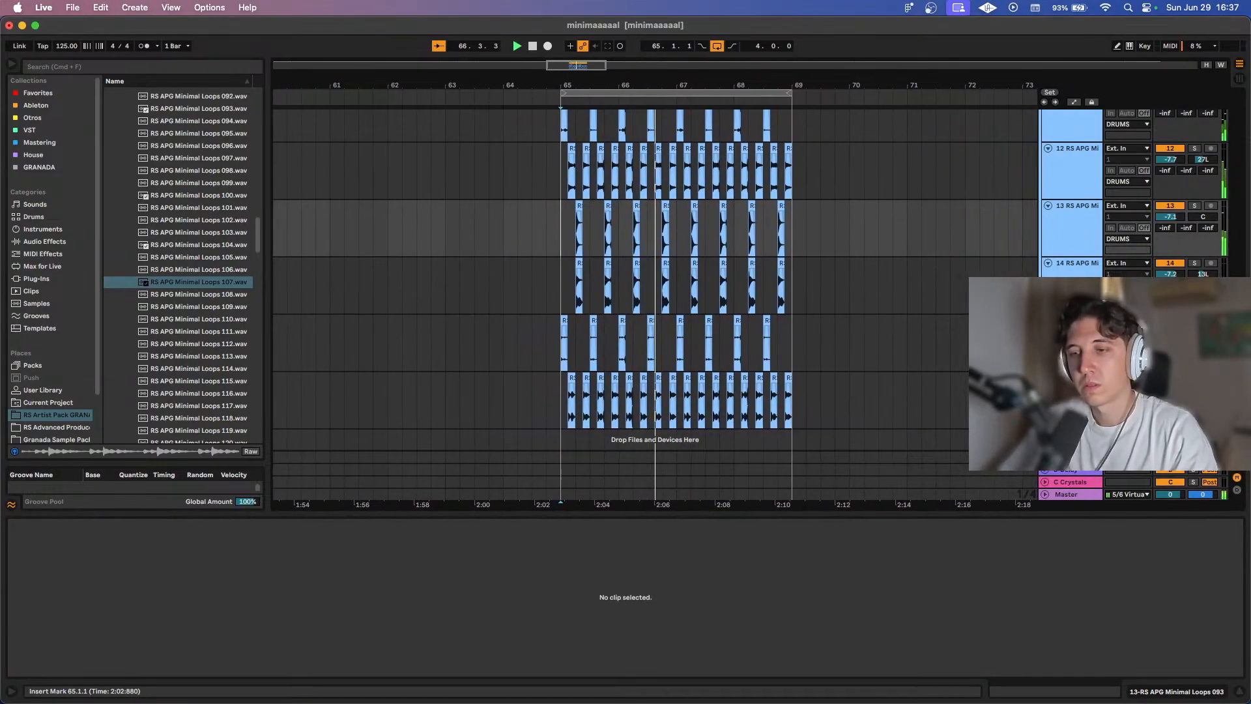
Pan drum track 2 to 21L and listen to the layered percussion.
scroll(749, 338, "up", 10)
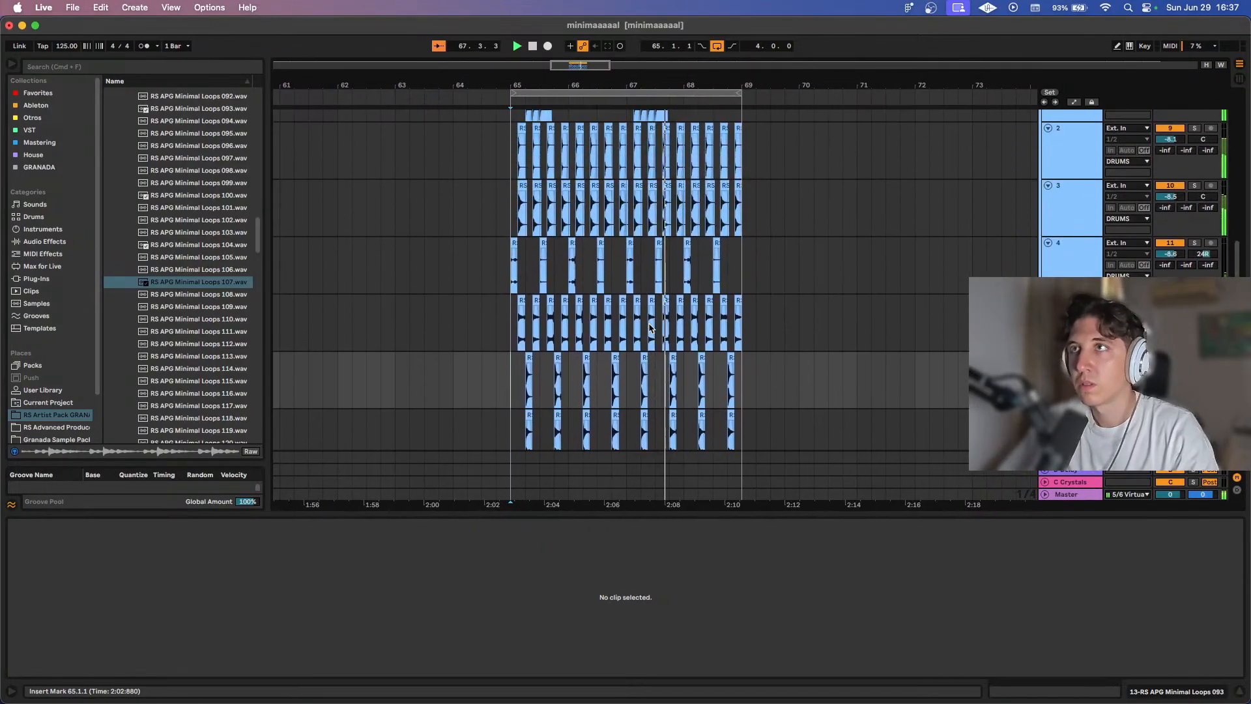
left_click(1194, 343)
key("space")
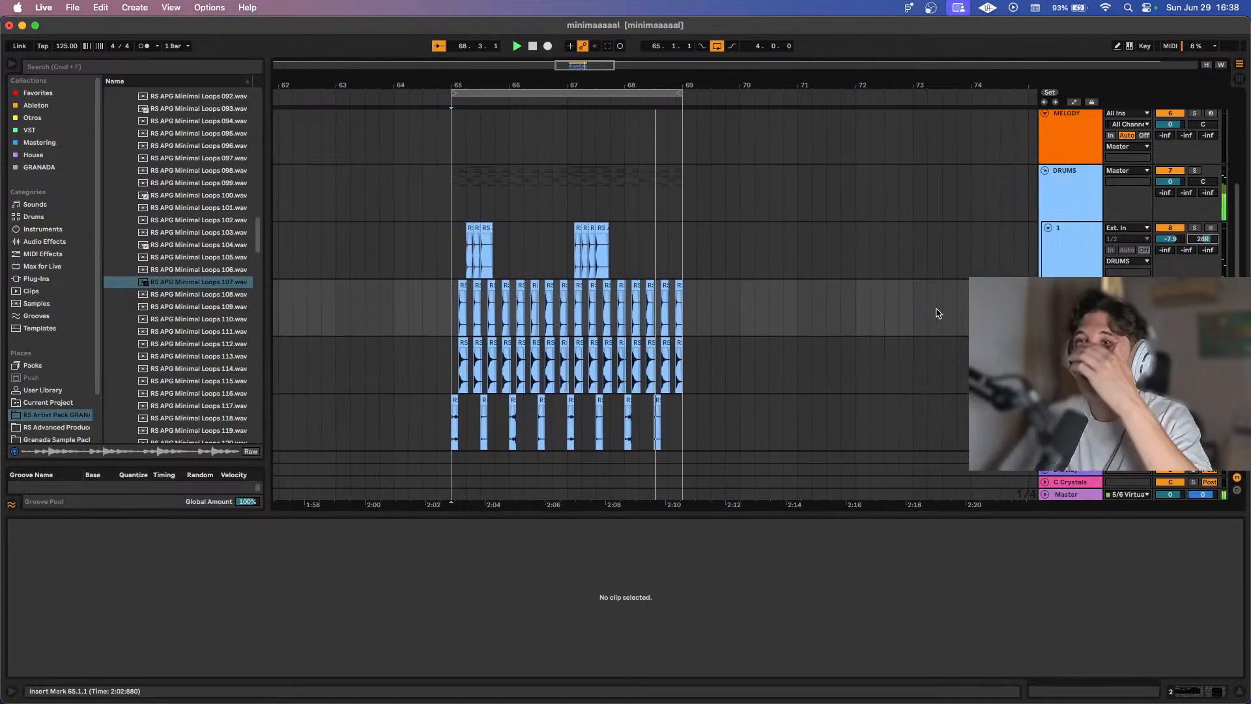
scroll(660, 331, "down", 5)
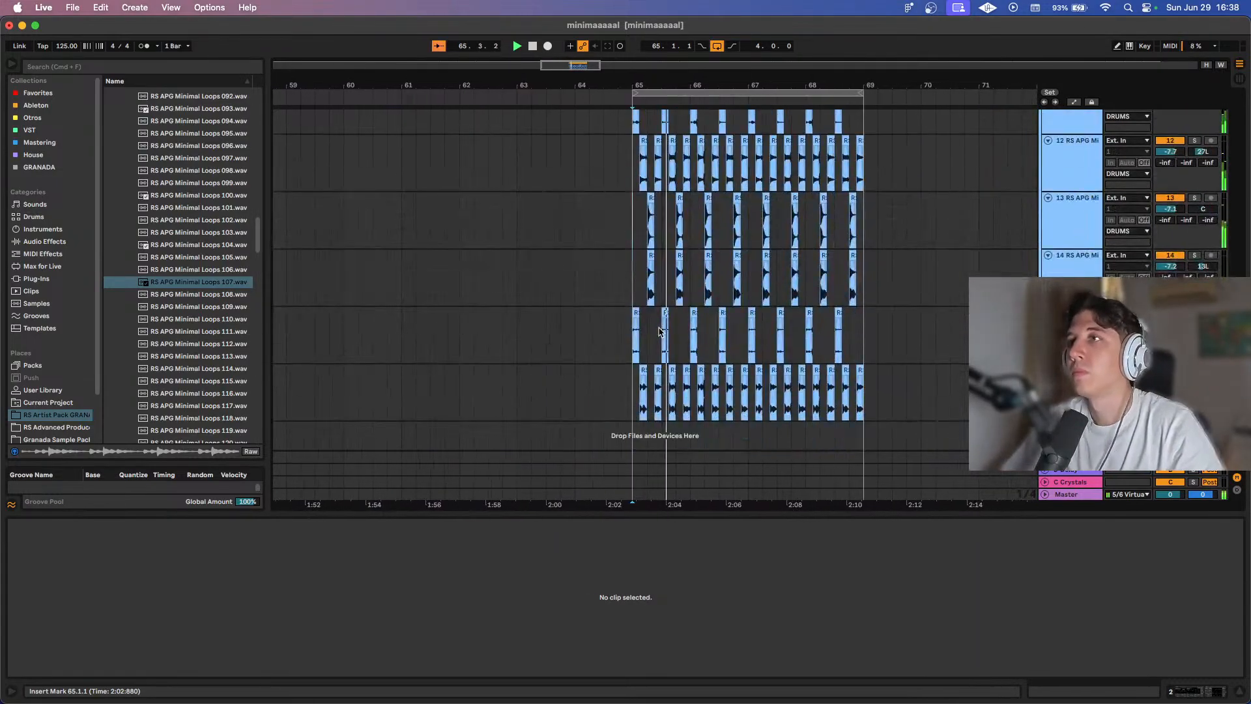
scroll(659, 331, "up", 10)
scroll(660, 331, "up", 10)
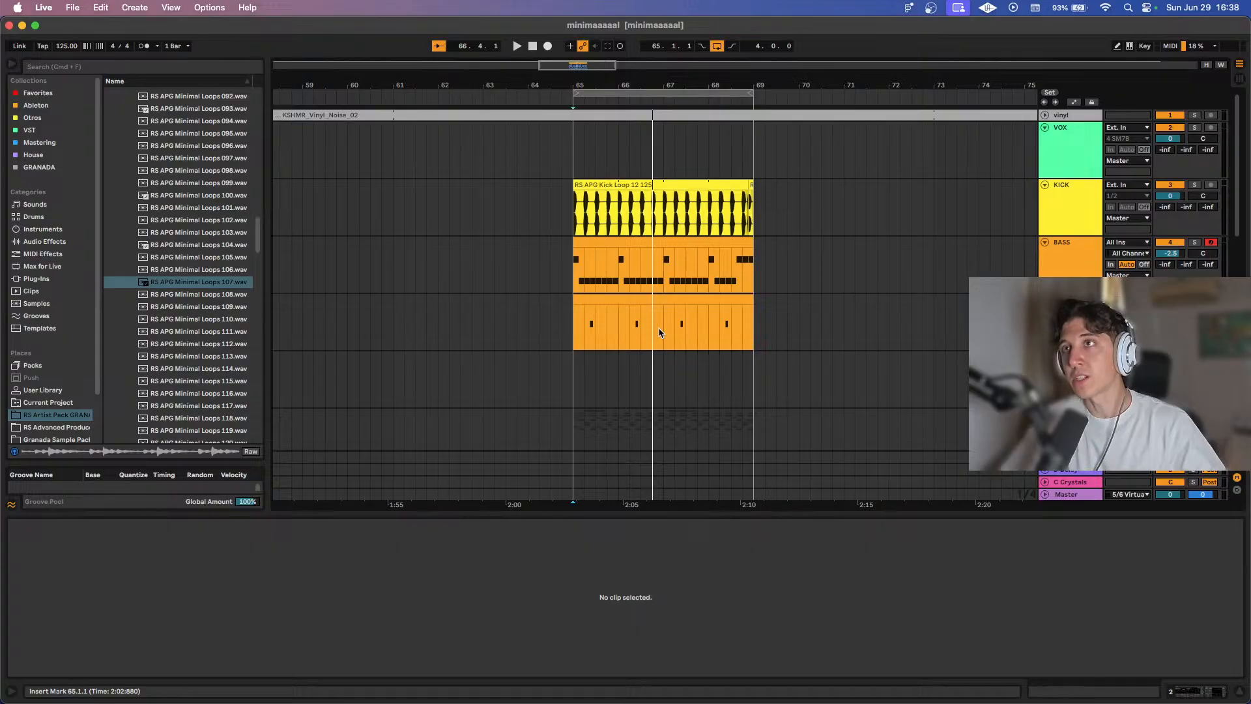
Play the loop from bar 65 and review the kick, bass and drum tracks together.
left_click(641, 208)
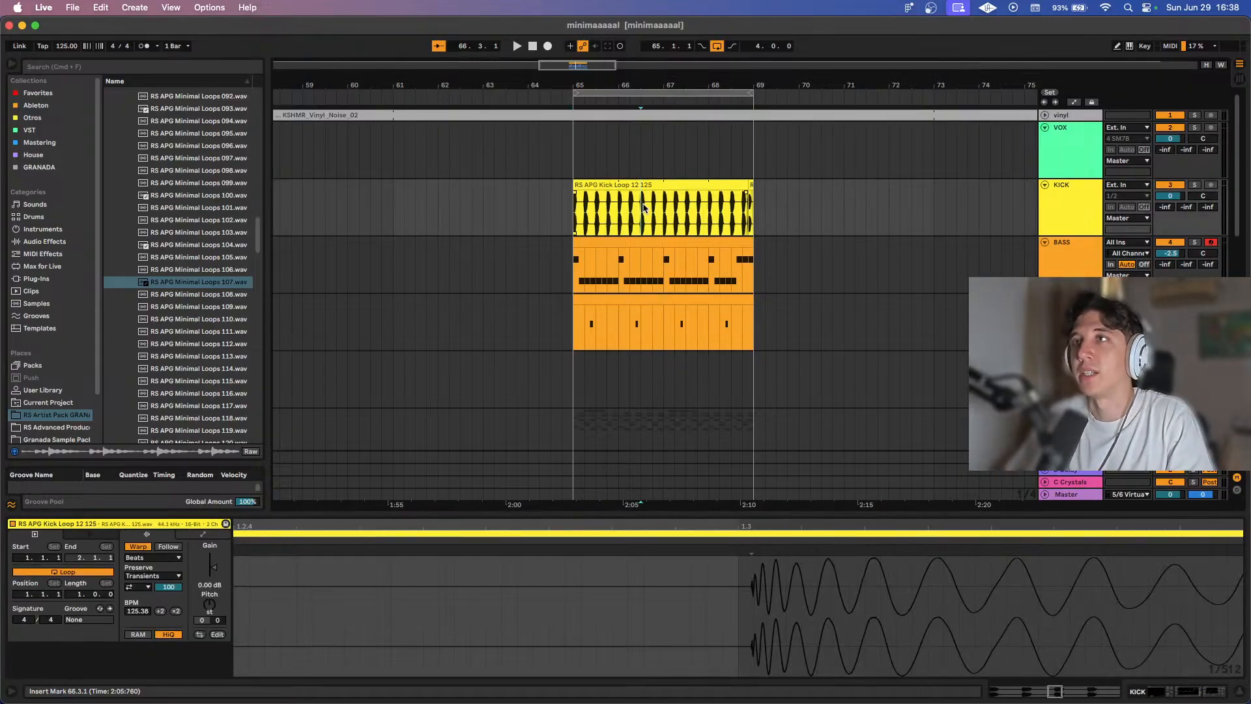
scroll(568, 249, "up", 5)
scroll(572, 252, "right", 2)
scroll(571, 252, "down", 5)
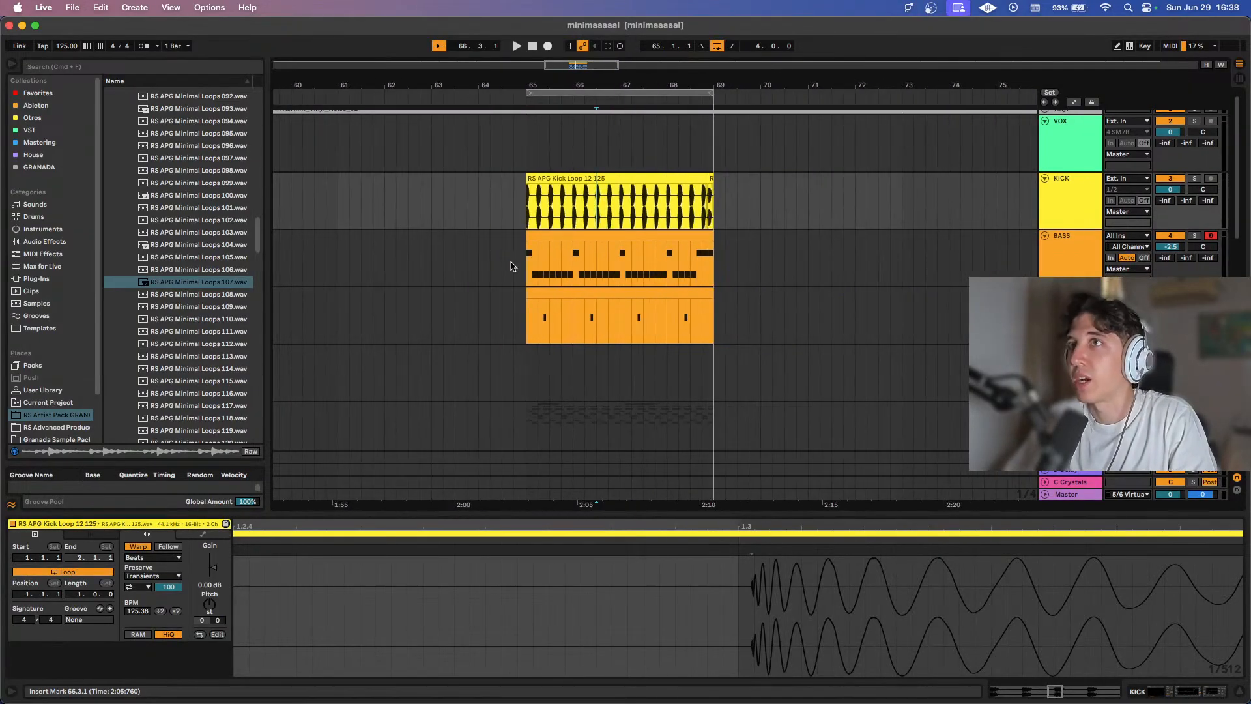
left_click(526, 264)
key("space")
scroll(620, 293, "right", 3)
scroll(620, 293, "down", 10)
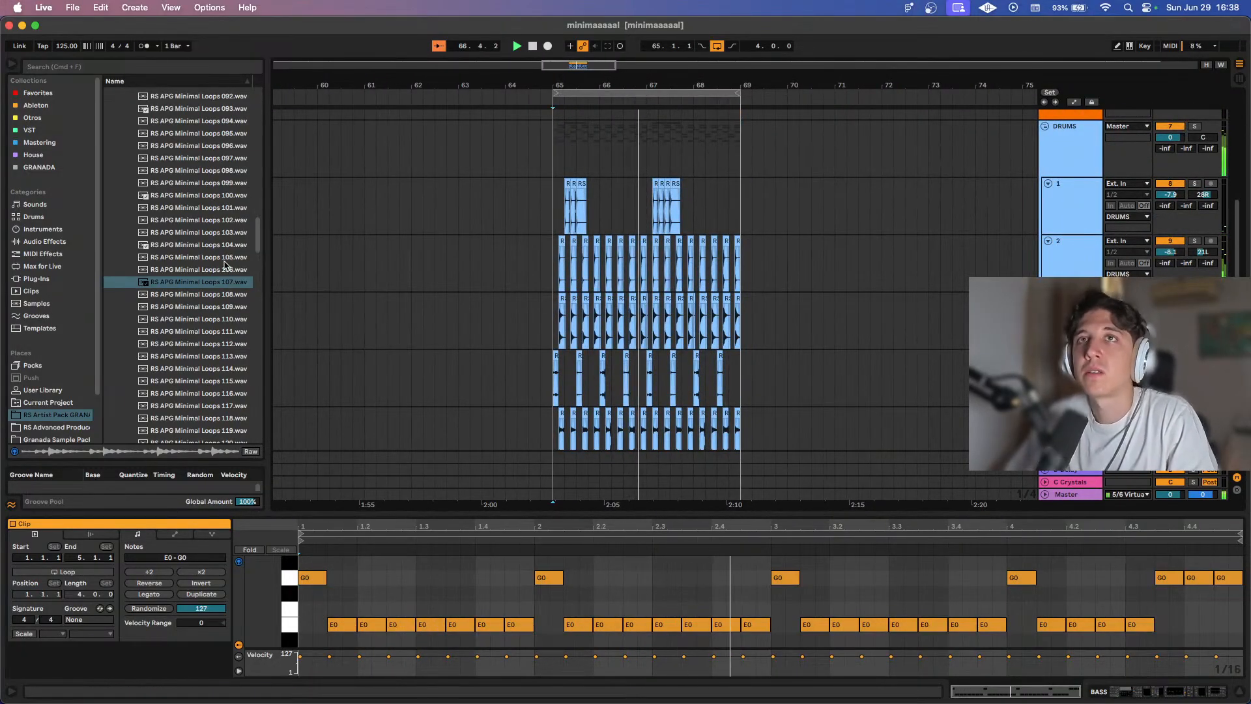
Audition further RS APG Minimal Loops samples, including 150 and 165.
scroll(221, 280, "down", 8)
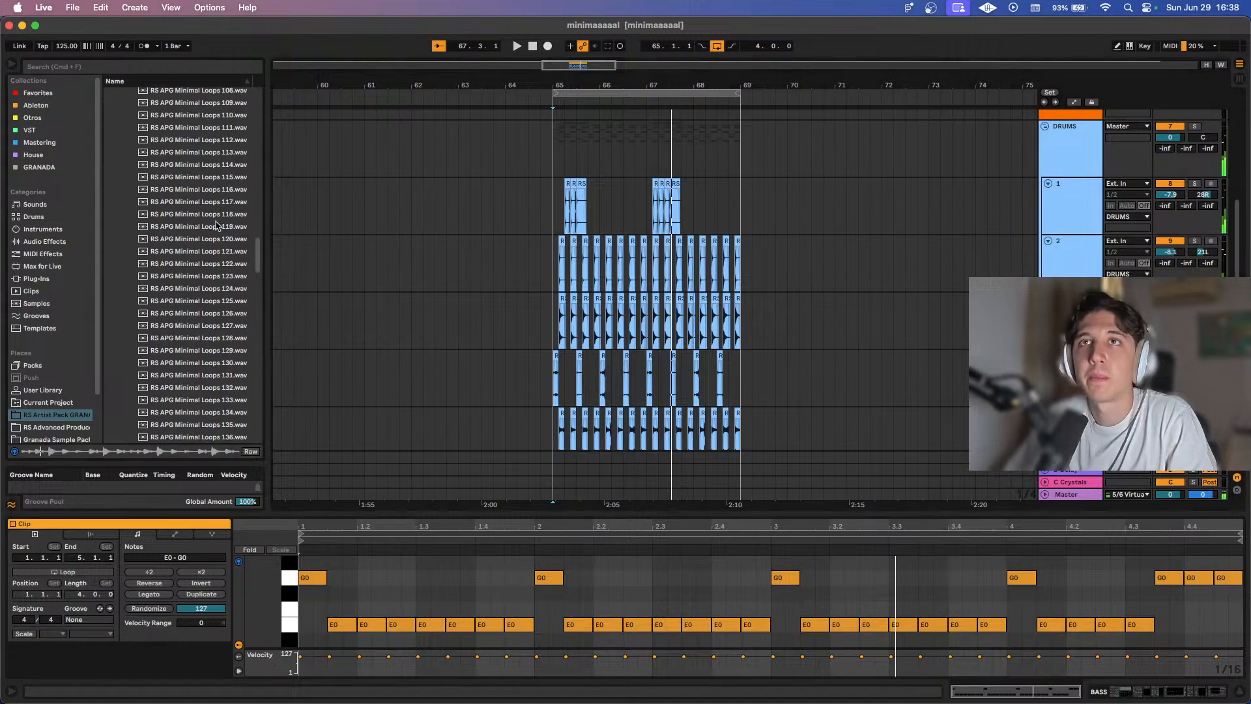
left_click(214, 308)
scroll(215, 303, "down", 8)
left_click(217, 281)
scroll(217, 278, "down", 5)
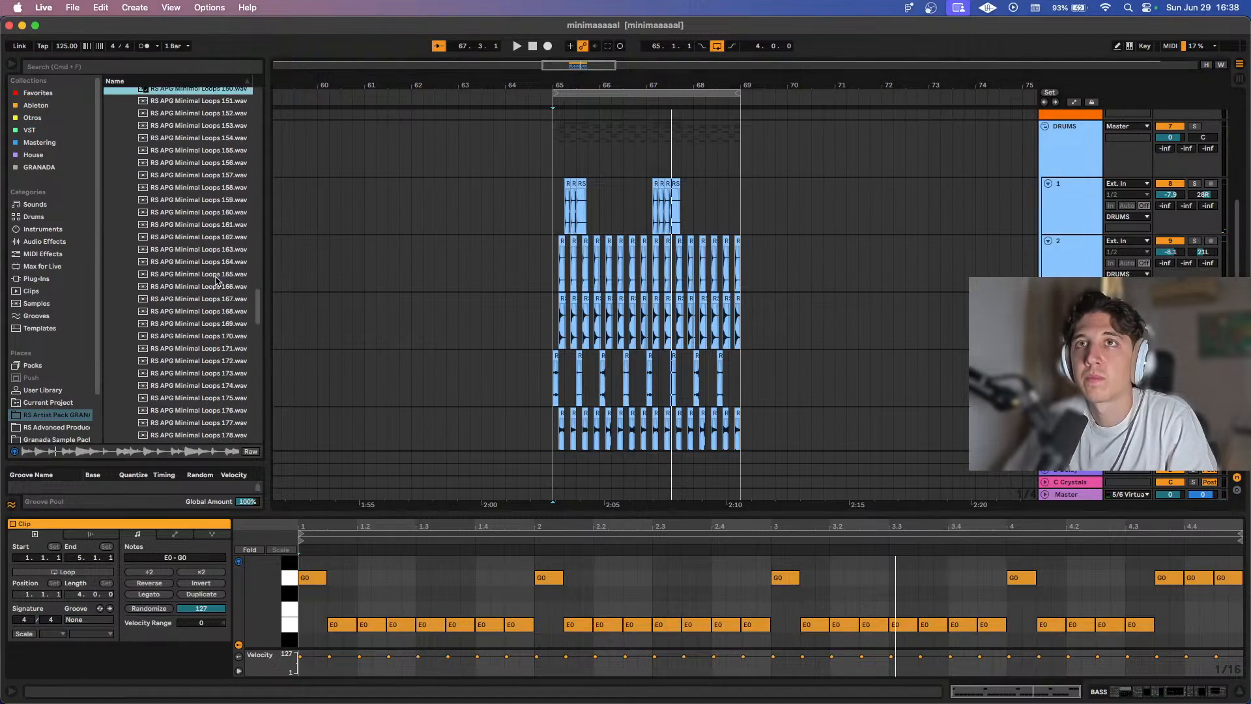
left_click(216, 275)
scroll(217, 277, "down", 8)
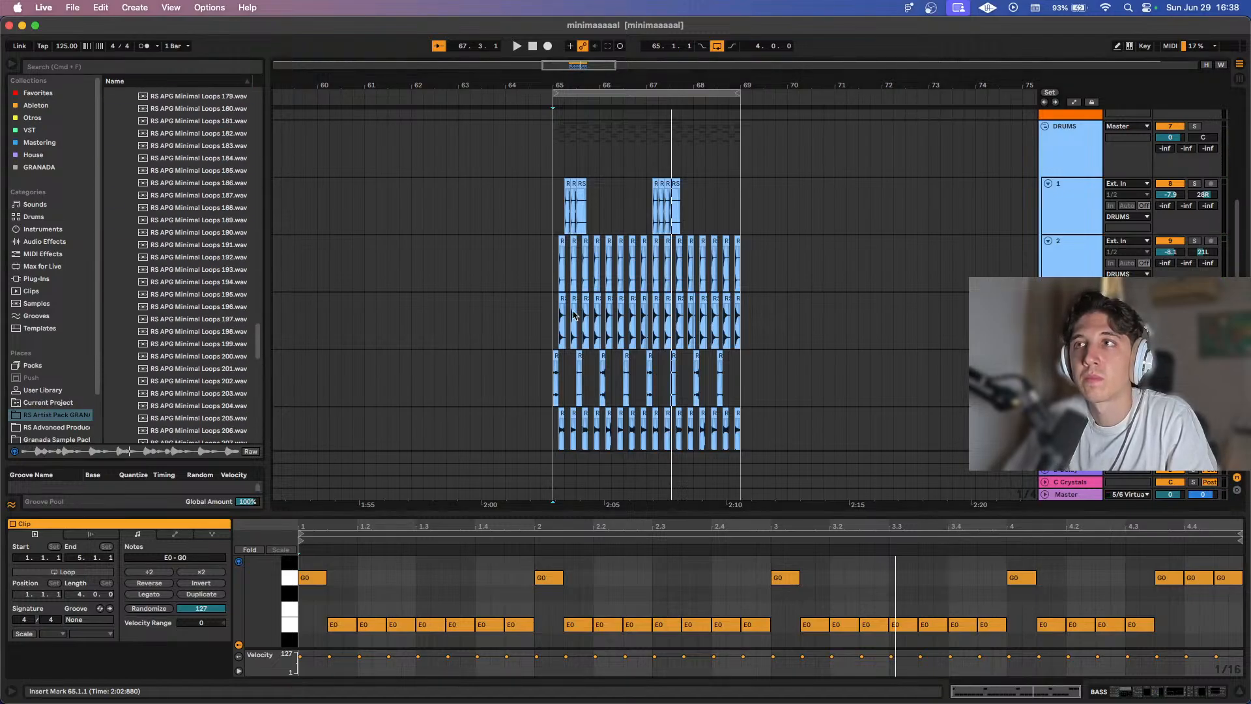
scroll(573, 316, "up", 1)
scroll(251, 257, "up", 7)
scroll(612, 333, "down", 8)
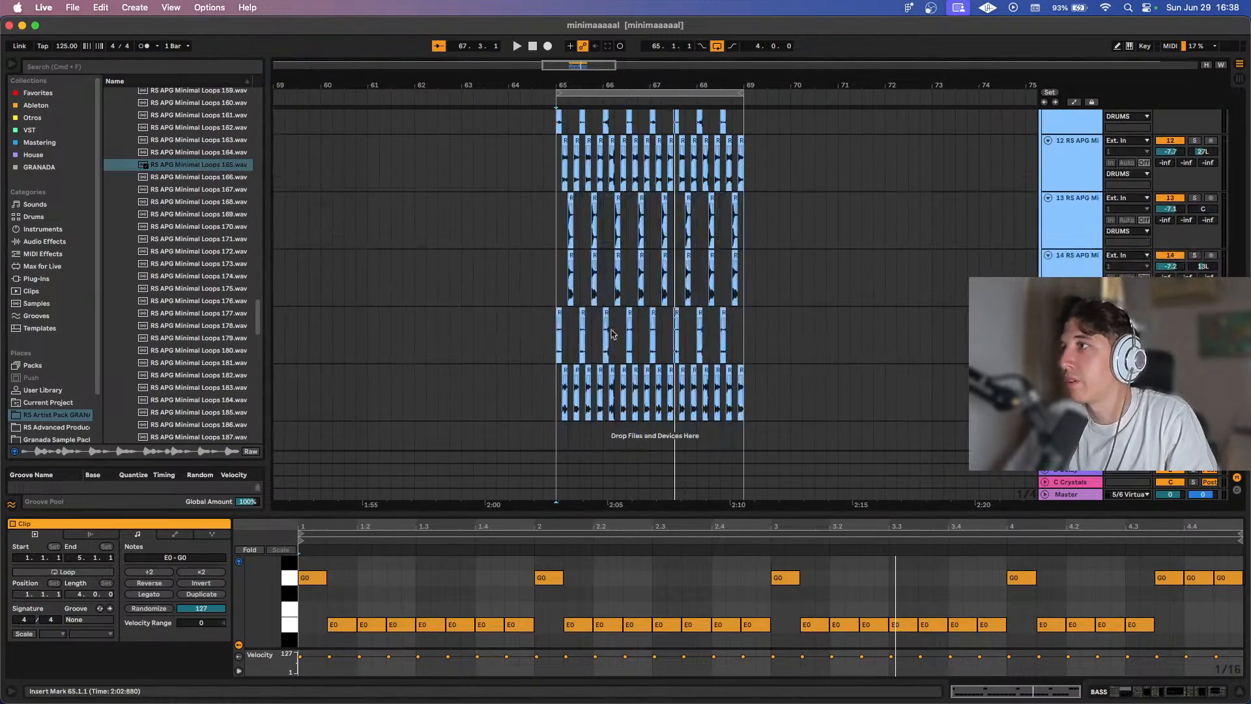
Try RS APG Minimal Loops 165 on a new audio track at bar 65 with its volume at -9.0 dB, then undo it.
left_click(553, 391)
key("super+t")
left_click_drag(204, 165, 559, 417)
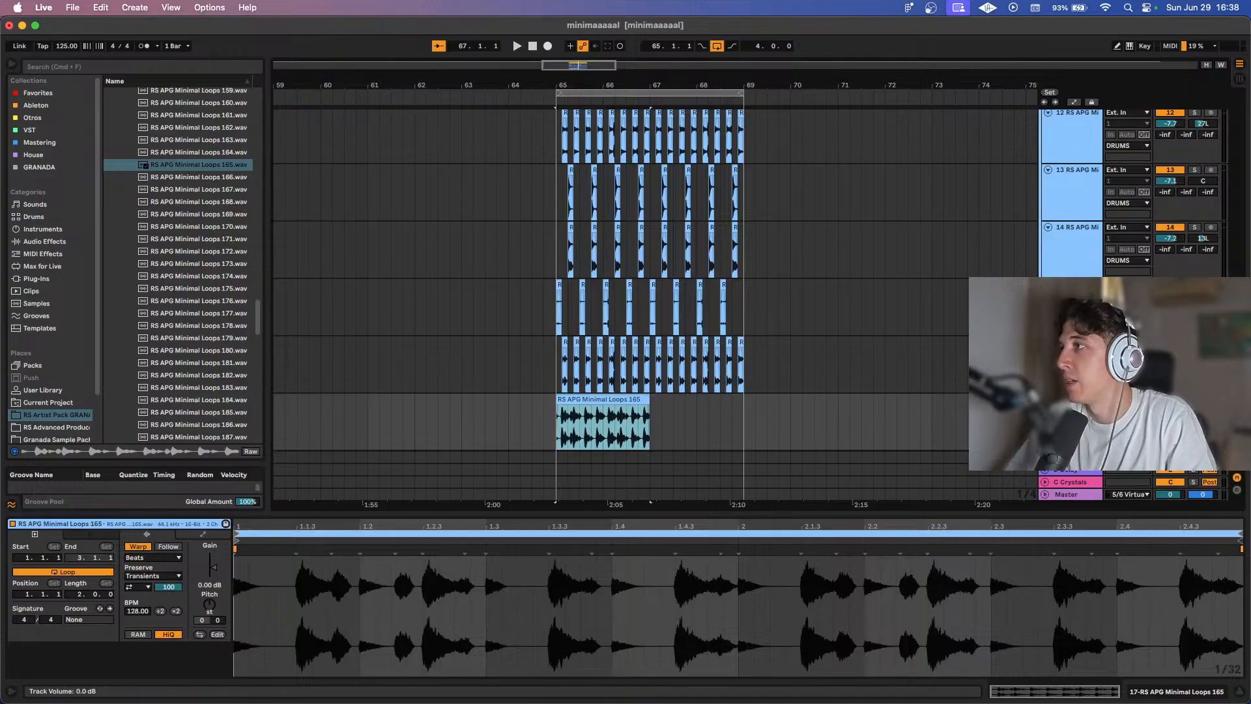
key("space")
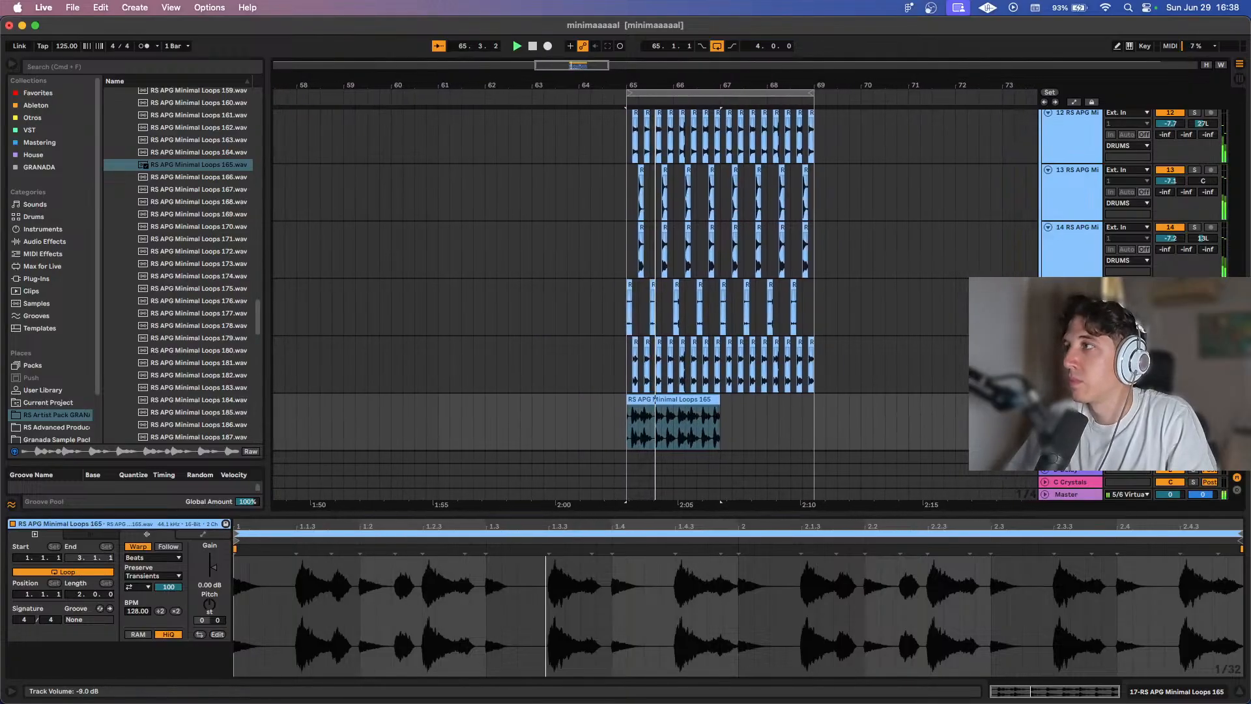
key("plus")
key("plus")
left_click(664, 398)
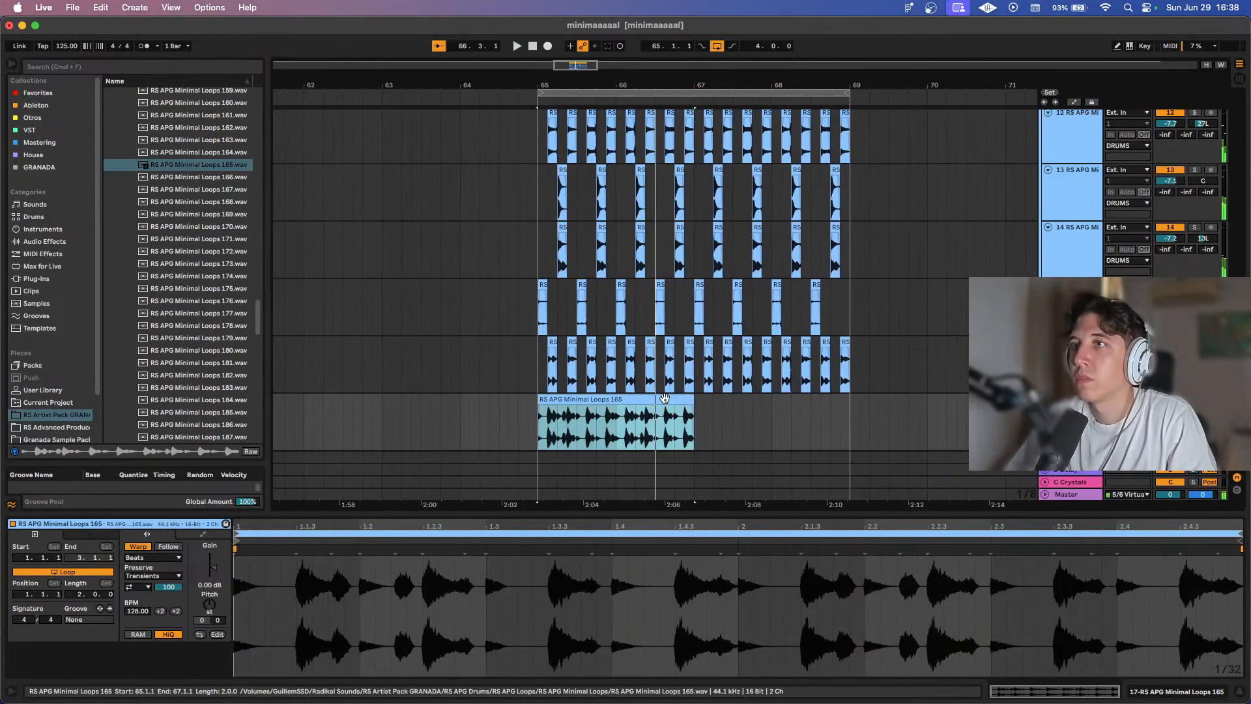
key("super+z")
key("super+z")
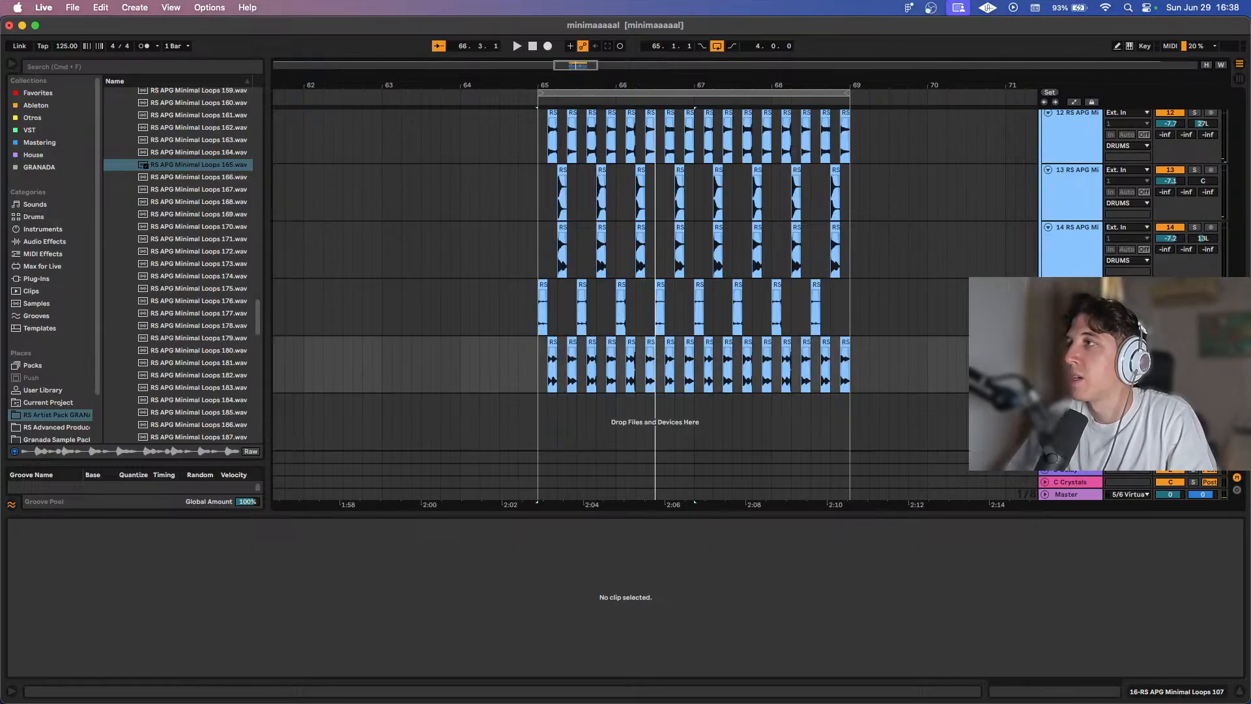
Insert a new audio track below the percussion and open the RS APG Rides folder within the RS APG Cymbals samples.
key("super+t")
scroll(193, 157, "up", 20)
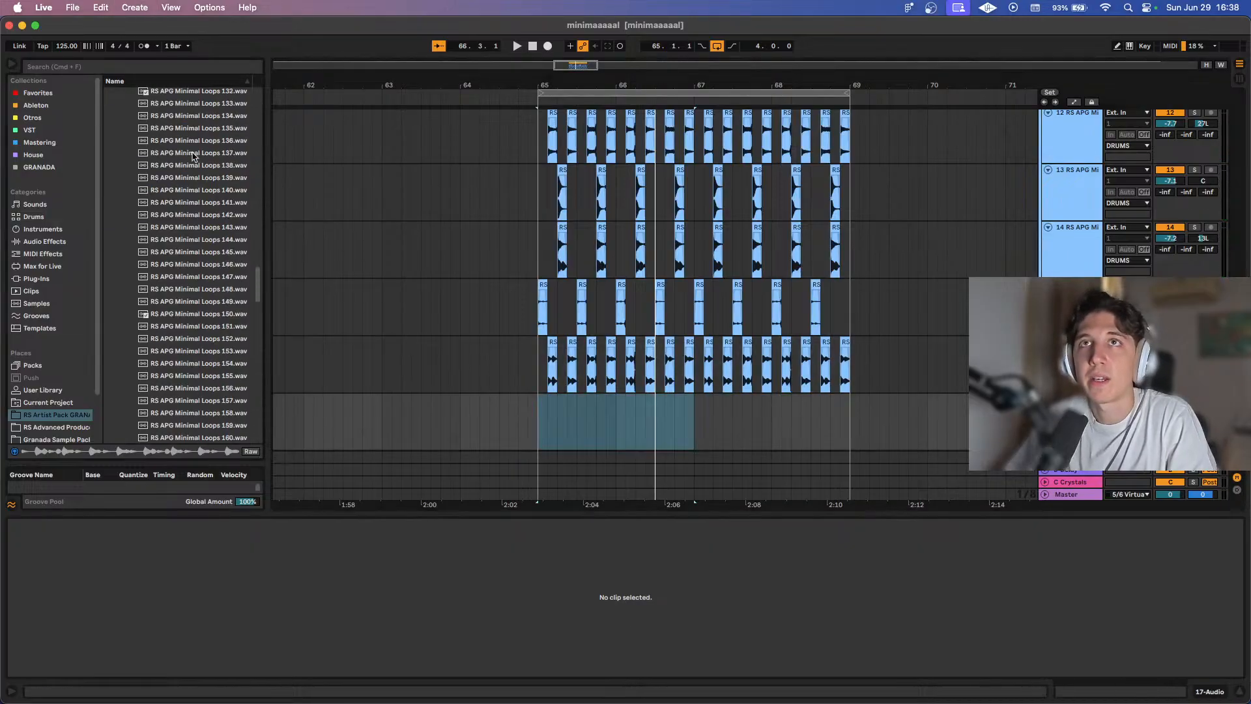
left_click(126, 217)
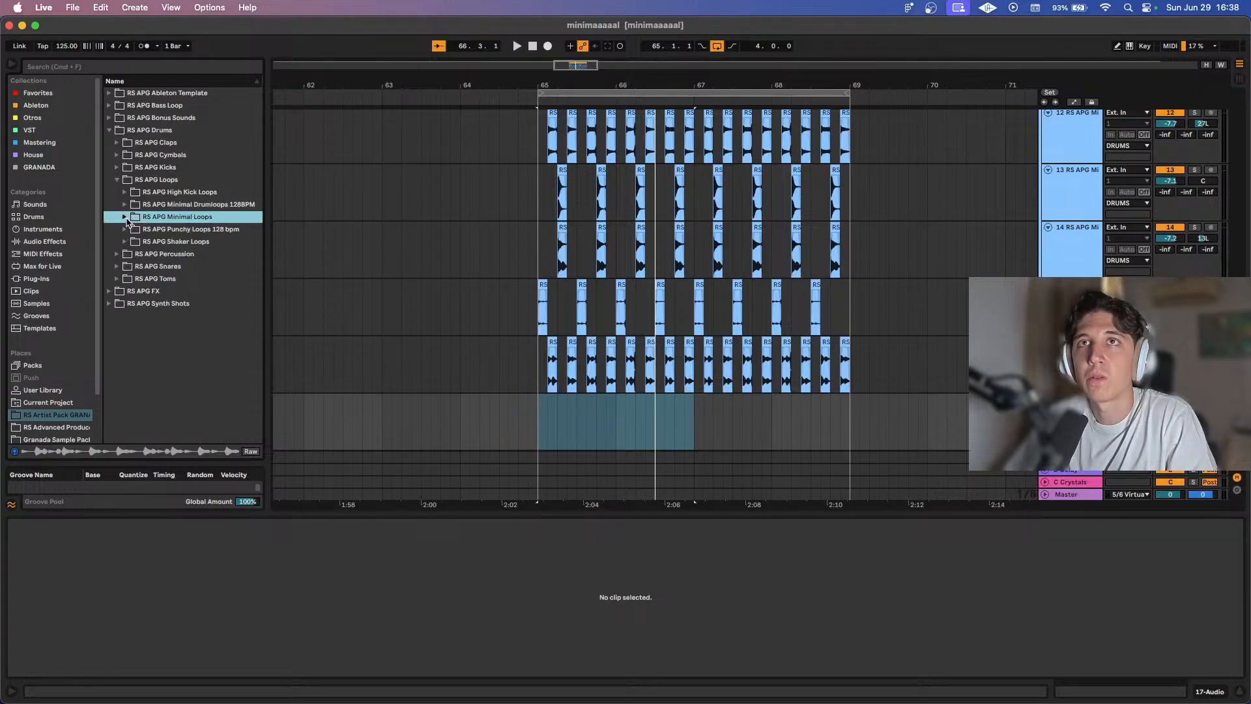
left_click(116, 155)
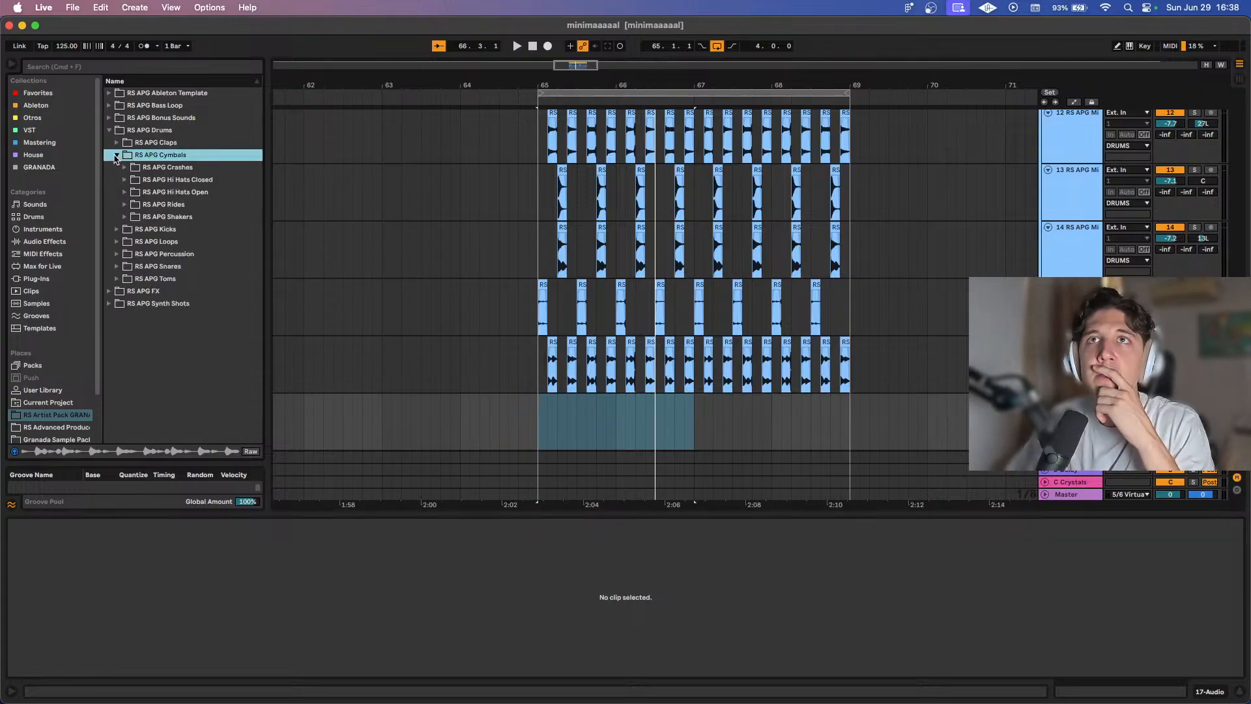
left_click(127, 207)
Audition RS APG Ride 06 and Ride 09 and place Ride 09 on the new audio track at bar 65.
left_click(195, 279)
left_click(196, 315)
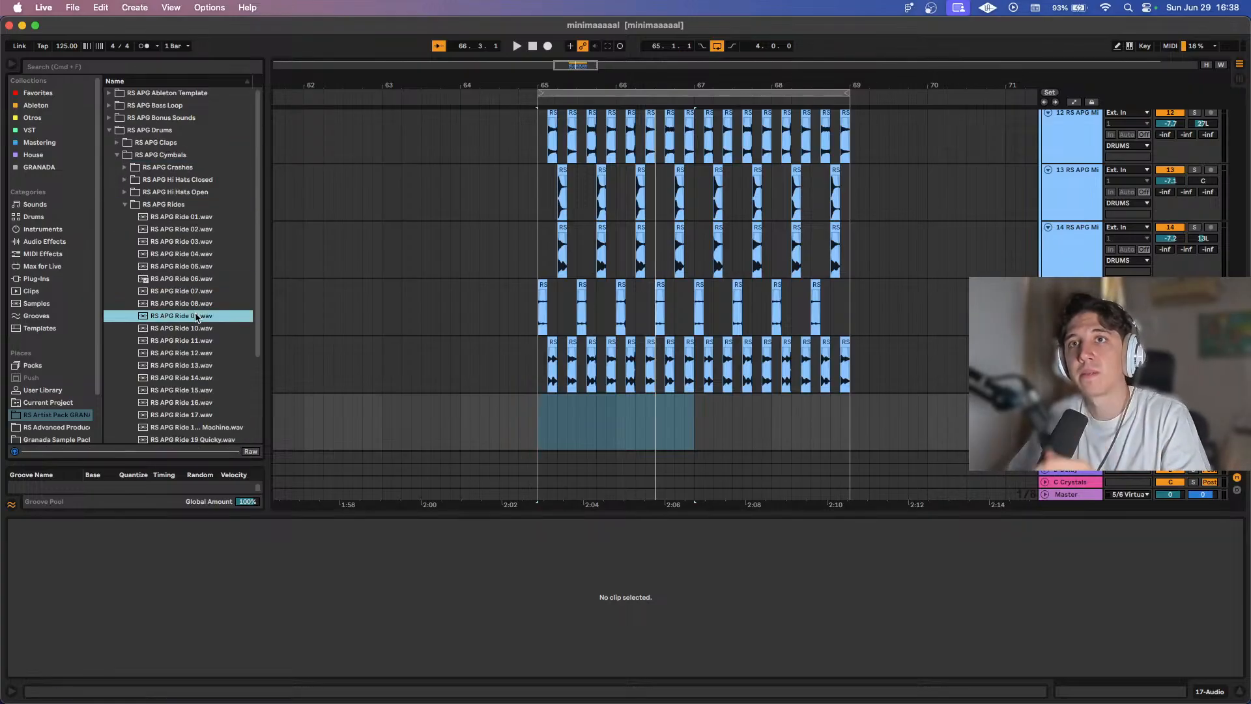
scroll(206, 282, "down", 4)
left_click_drag(191, 264, 599, 394)
Try repeating a two-sixteenth-long slice of Ride 09 back to back from bar 65.
scroll(601, 388, "down", 5)
key("super+d")
key("super+d")
key("super+d")
key("super+d")
key("super+d")
key("super+d")
key("super+d")
key("super+d")
key("super+d")
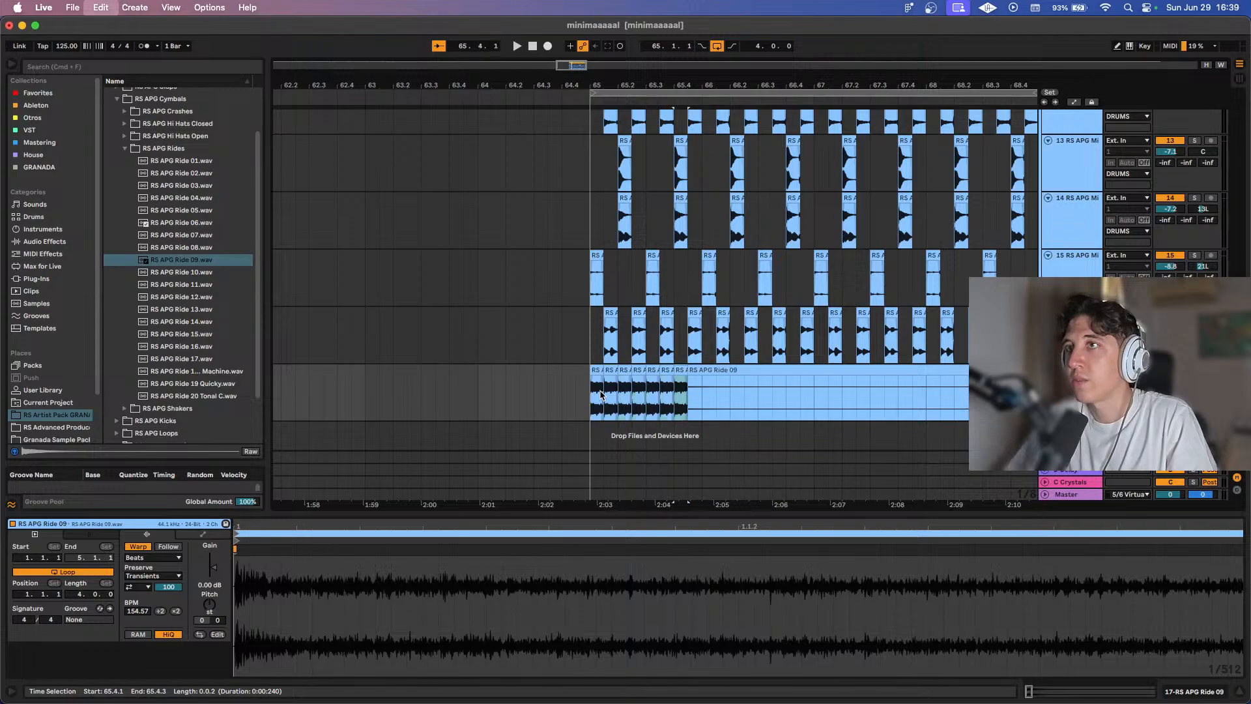
Undo the two-sixteenth-long ride repeats.
key("super+z")
key("super+z")
key("super+z")
key("super+z")
key("super+z")
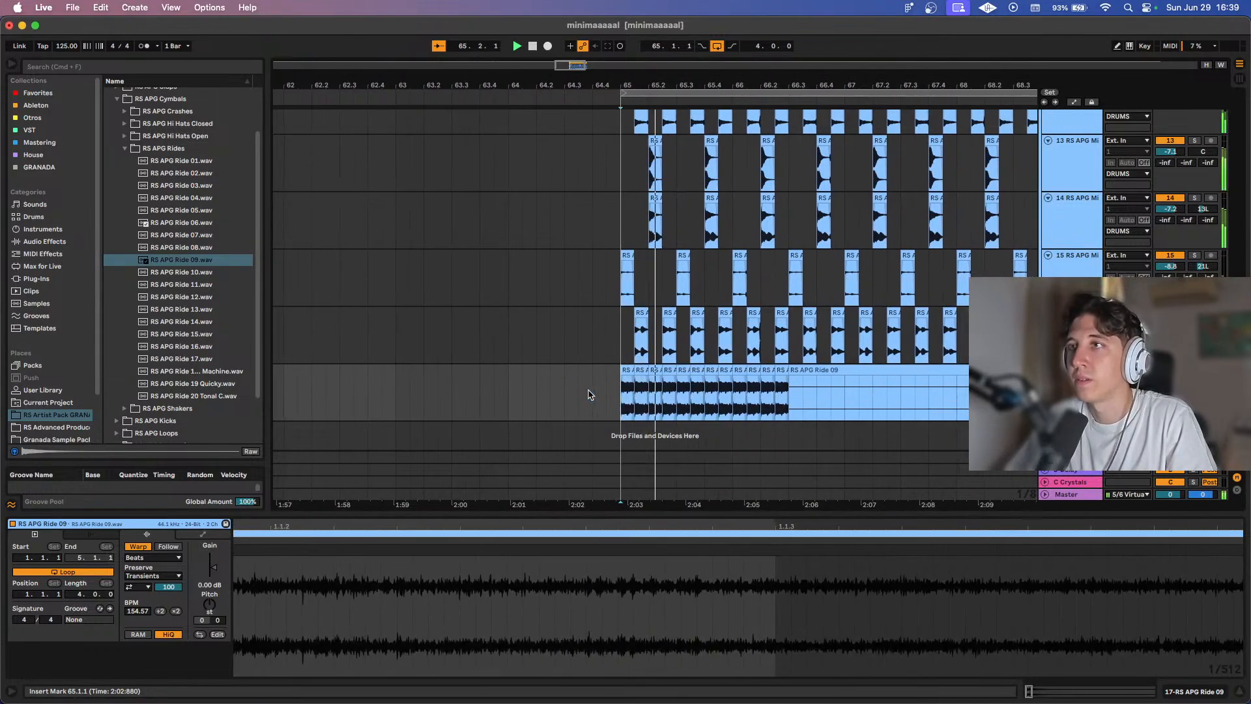
key("super+z")
key("super+z")
key("super+z")
key("super+z")
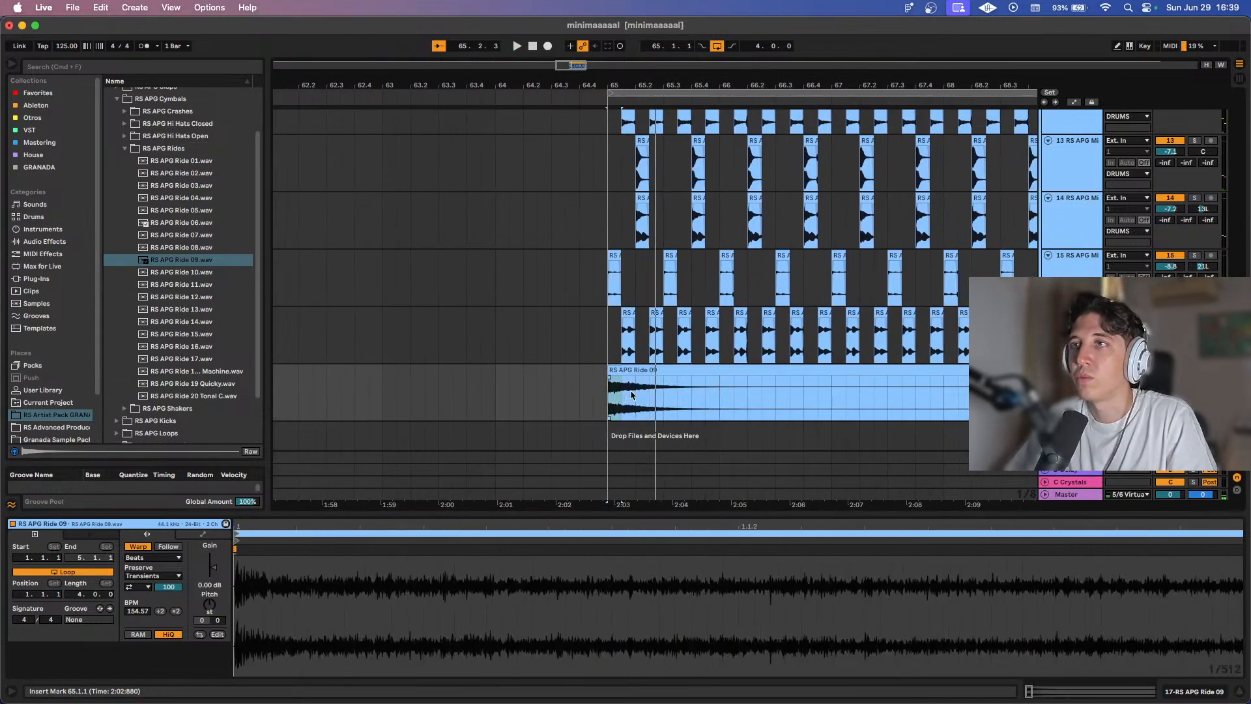
Duplicate the first one-beat slice of Ride 09 four times from bar 65 and play the loop.
key("super+d")
key("super+d")
key("super+d")
key("super+d")
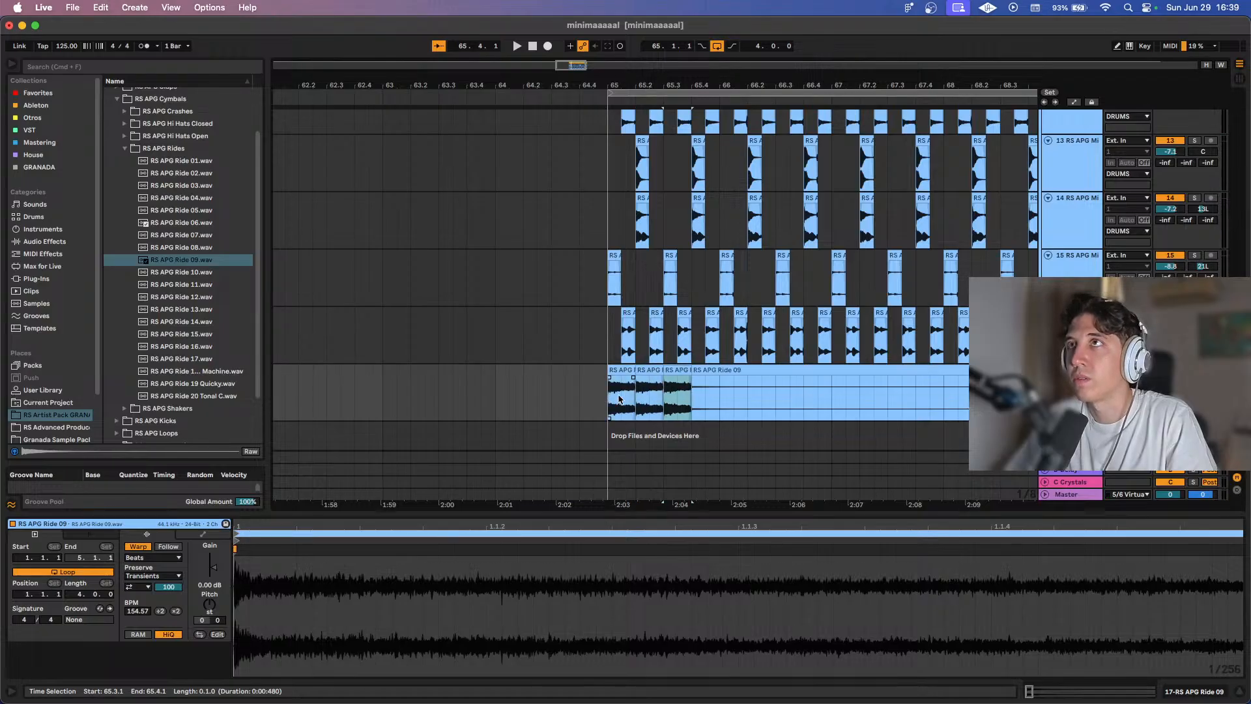
left_click(607, 403)
key("space")
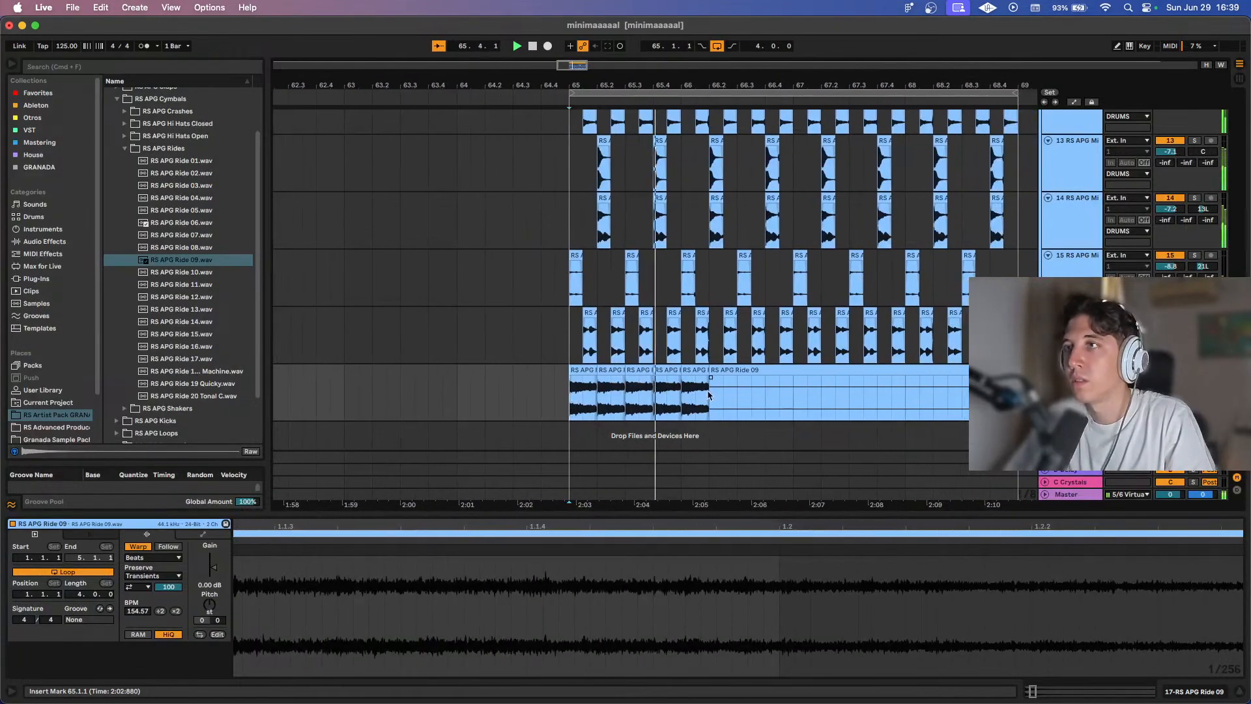
Undo the one-beat Ride 09 repeats and play back the loop.
key("super+z")
key("super+z")
key("super+z")
key("super+z")
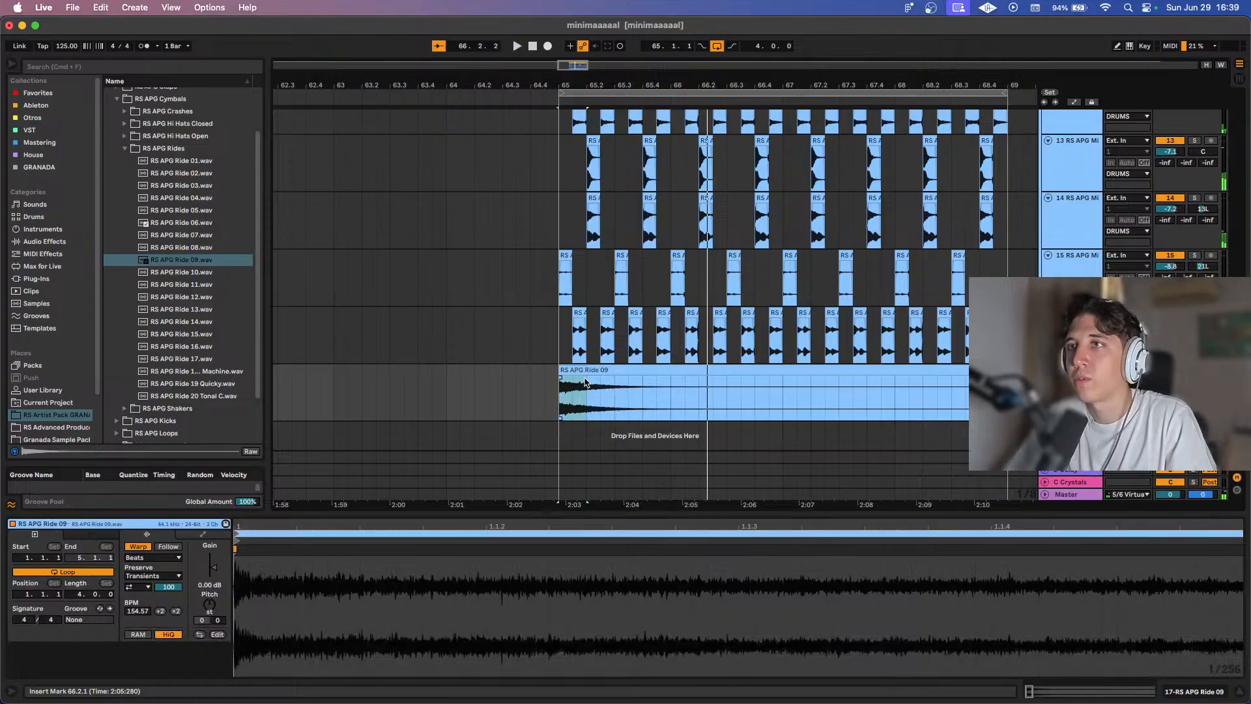
key("space")
key("super+z")
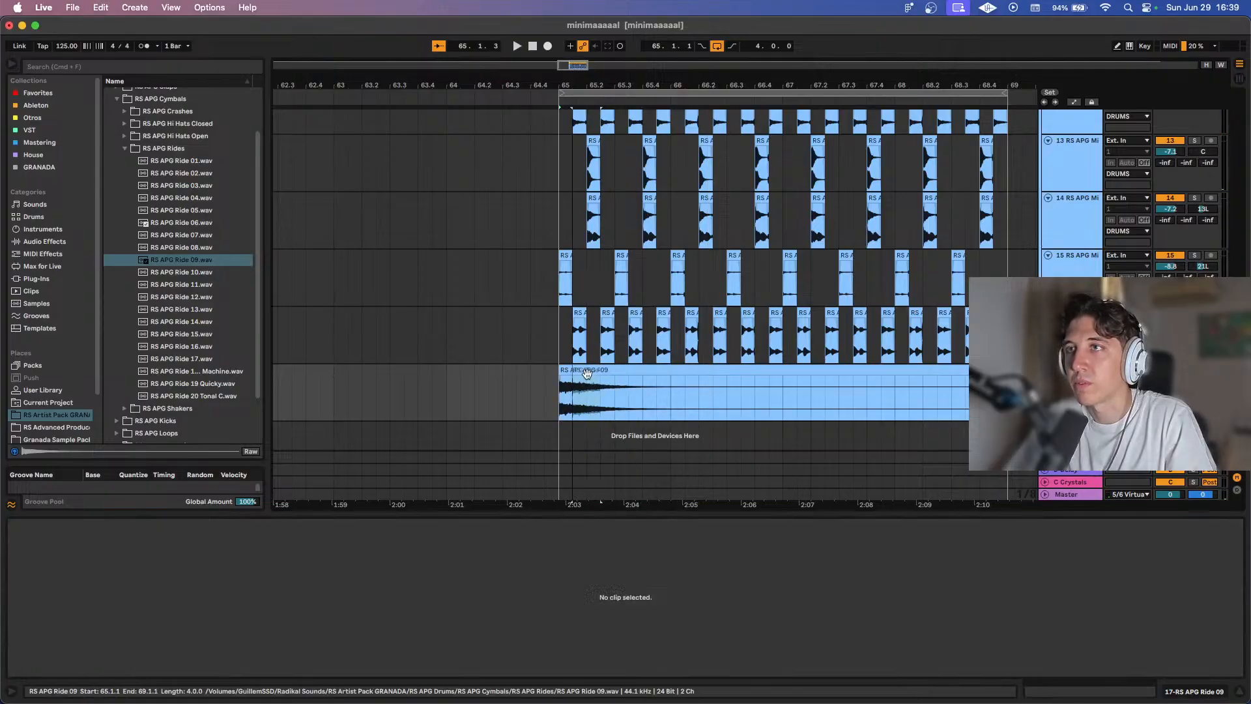
key("space")
key("space")
Repeat the two-sixteenth-long Ride 09 slices in blocks of three from bar 65 until they run past bar 69.
left_click_drag(630, 370, 588, 400)
left_click(594, 397)
key("space")
scroll(594, 397, "right", 1)
key("space")
key("super+d")
key("super+d")
key("super+d")
key("super+d")
key("super+d")
key("super+d")
key("super+d")
key("super+d")
key("super+d")
key("super+d")
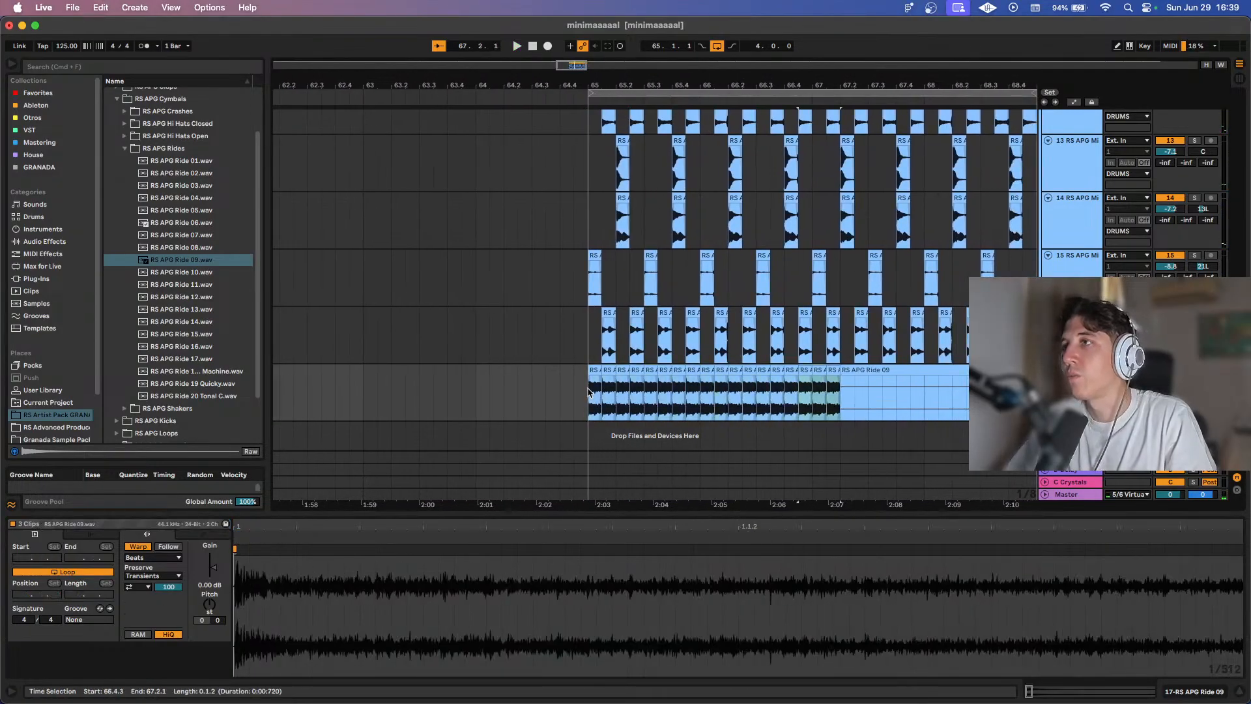
key("minus")
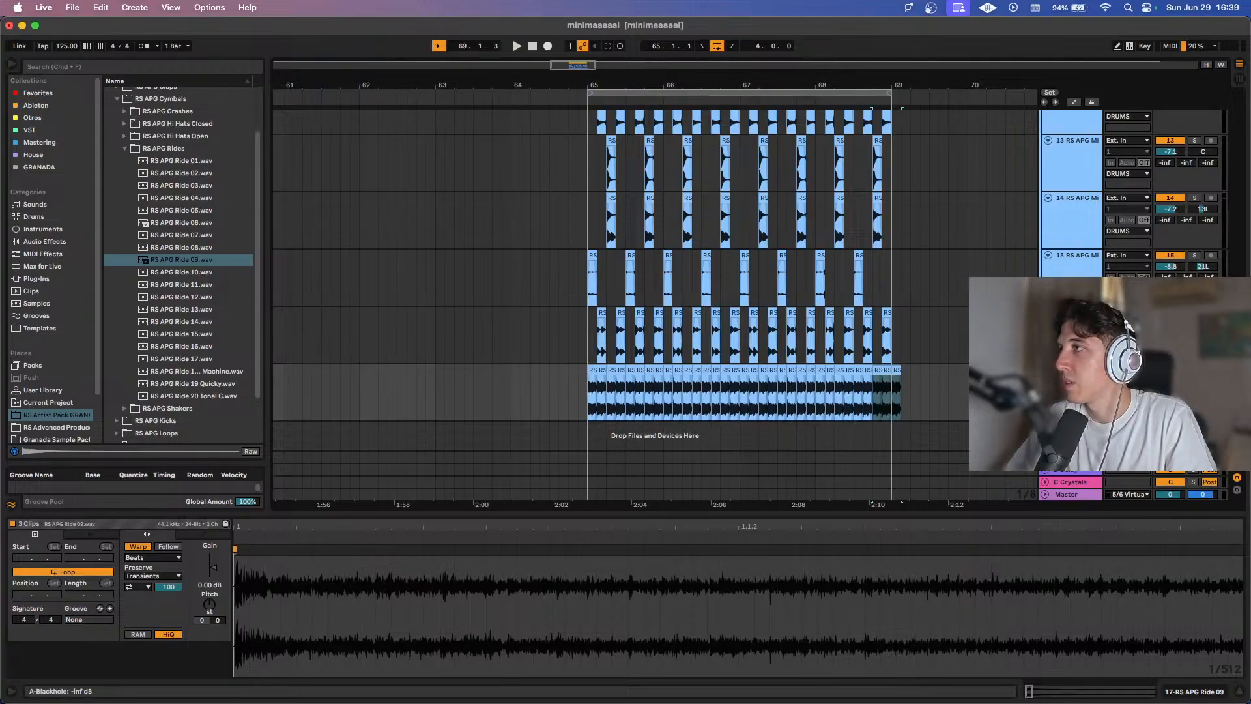
Remove the ride slice beyond bar 69 and consolidate the four bars of ride slices from bar 65 into one clip.
key("shift+Tab")
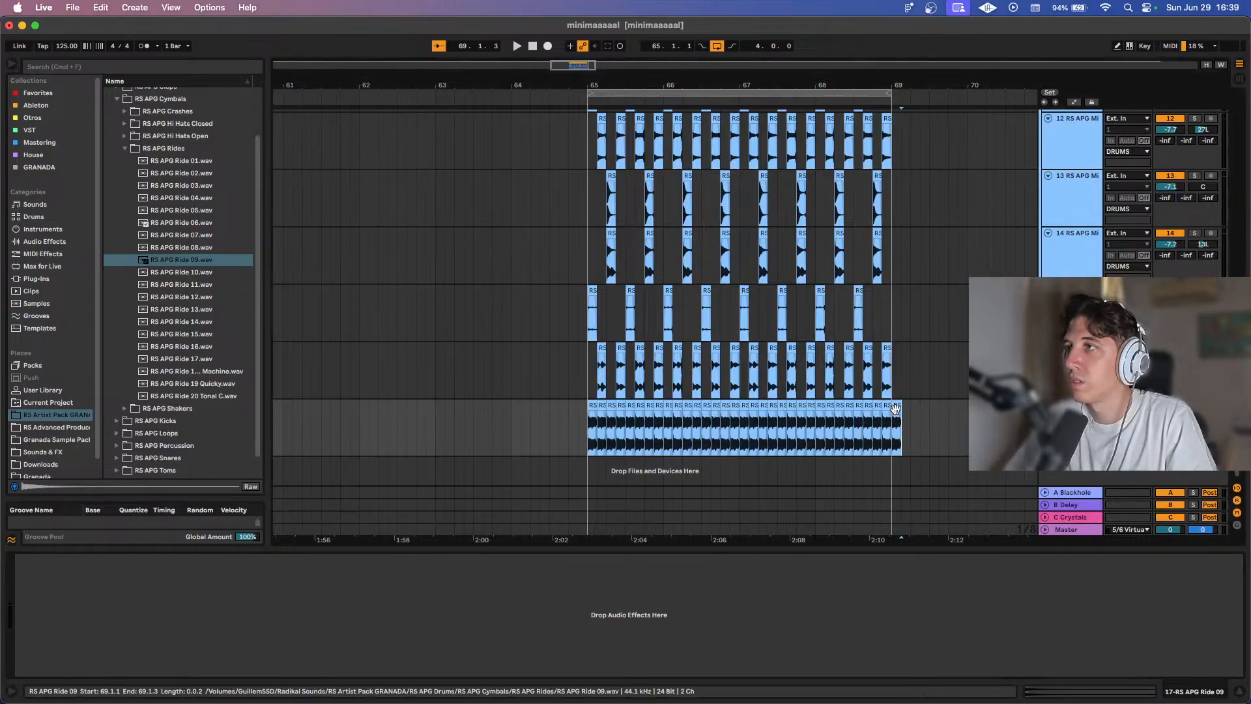
left_click(896, 413)
left_click_drag(893, 422, 645, 428)
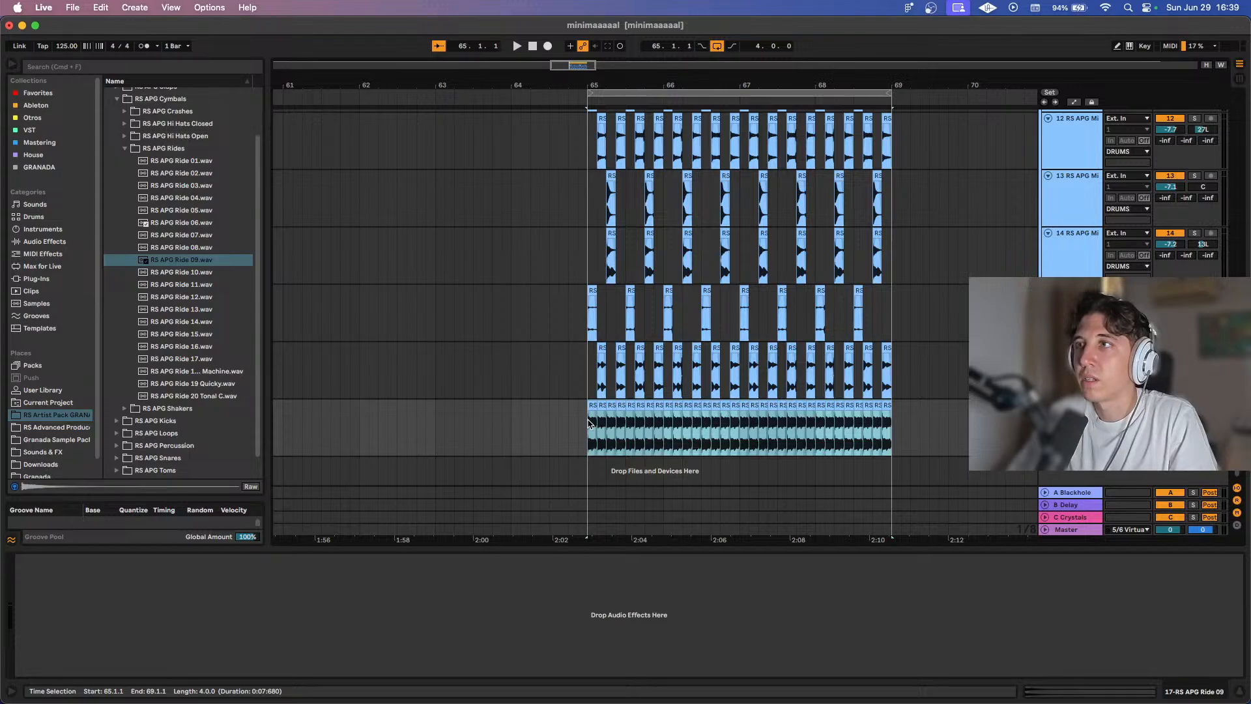
key("super+j")
key("shift+Tab")
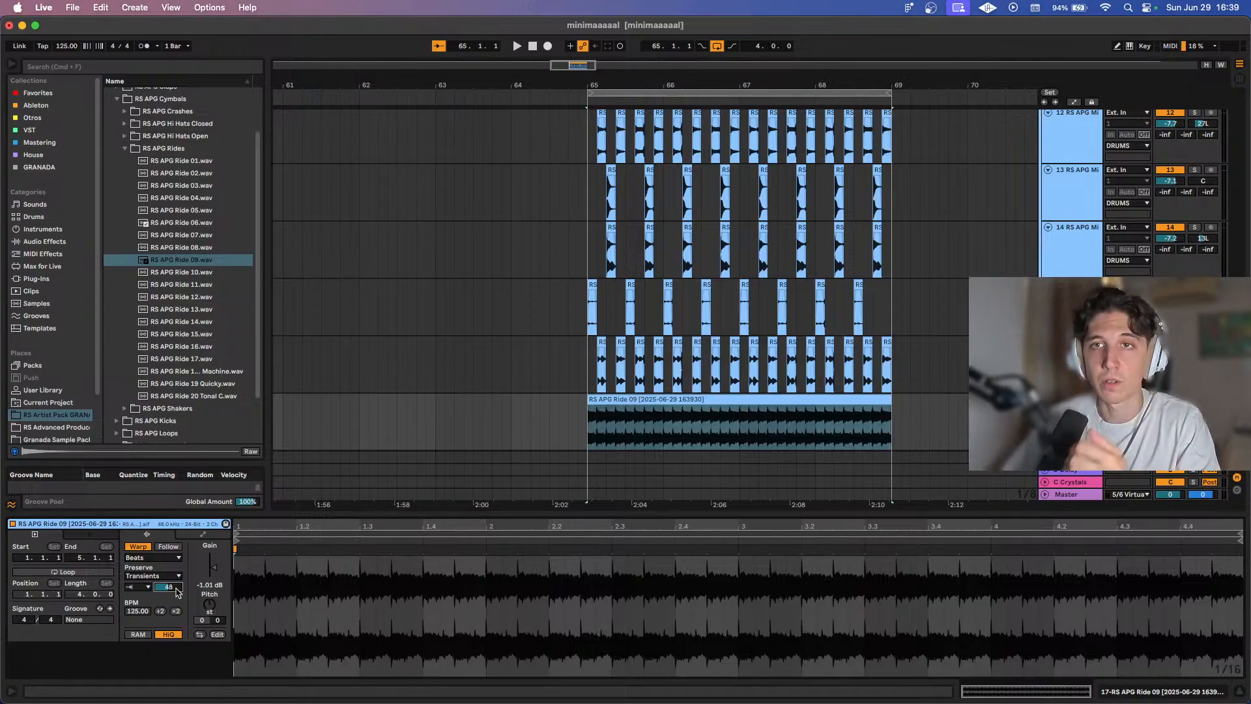
Set the consolidated ride clip's transient envelope to 77 while playing the loop.
key("space")
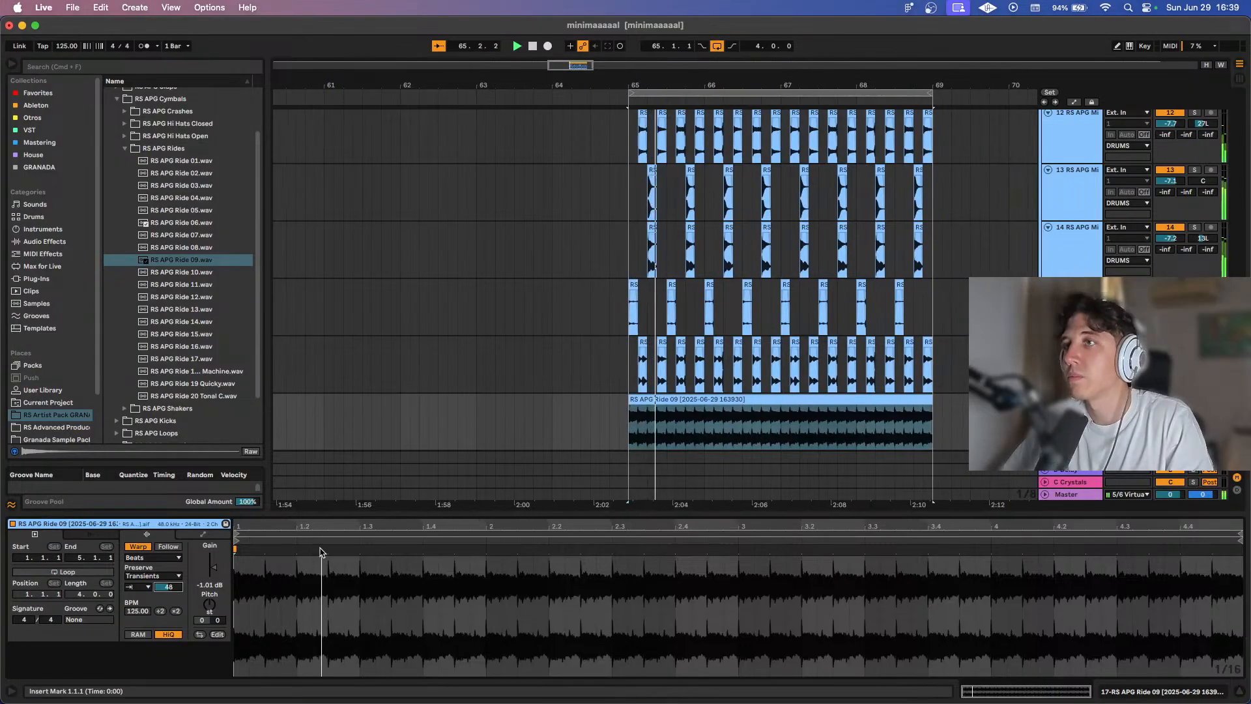
left_click_drag(168, 589, 168, 571)
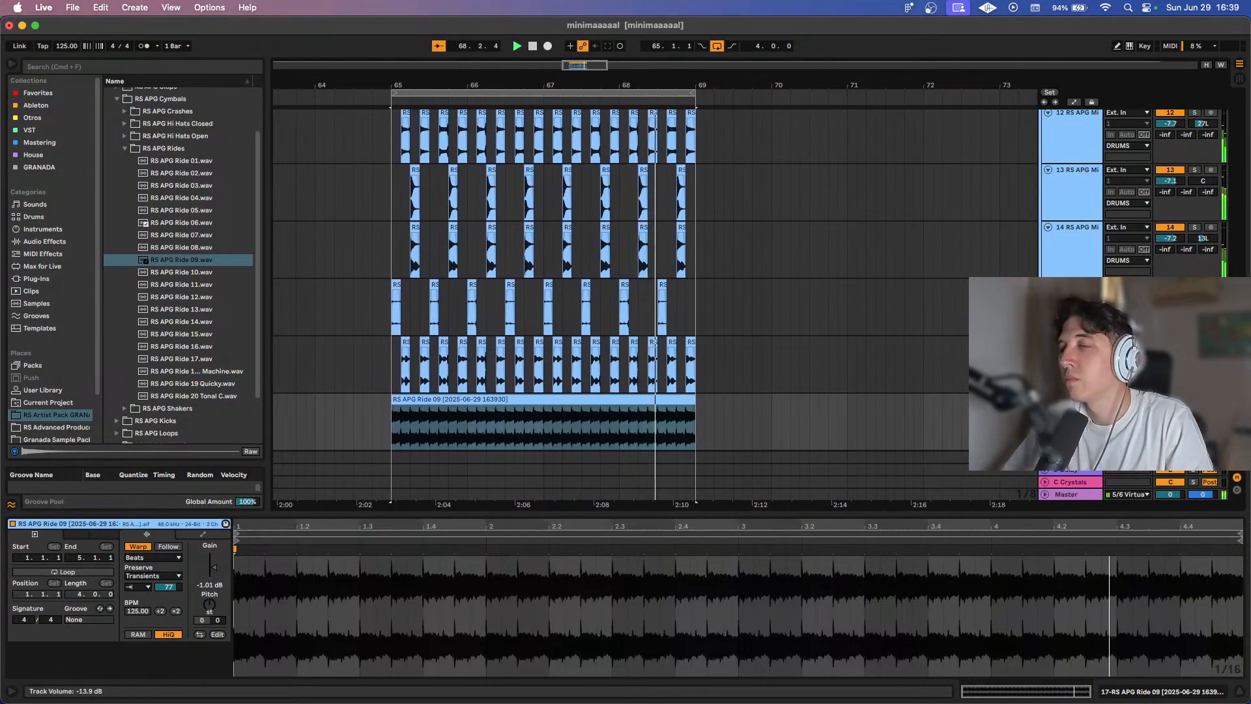
scroll(706, 360, "down", 1)
scroll(706, 360, "right", 2)
scroll(706, 361, "up", 2)
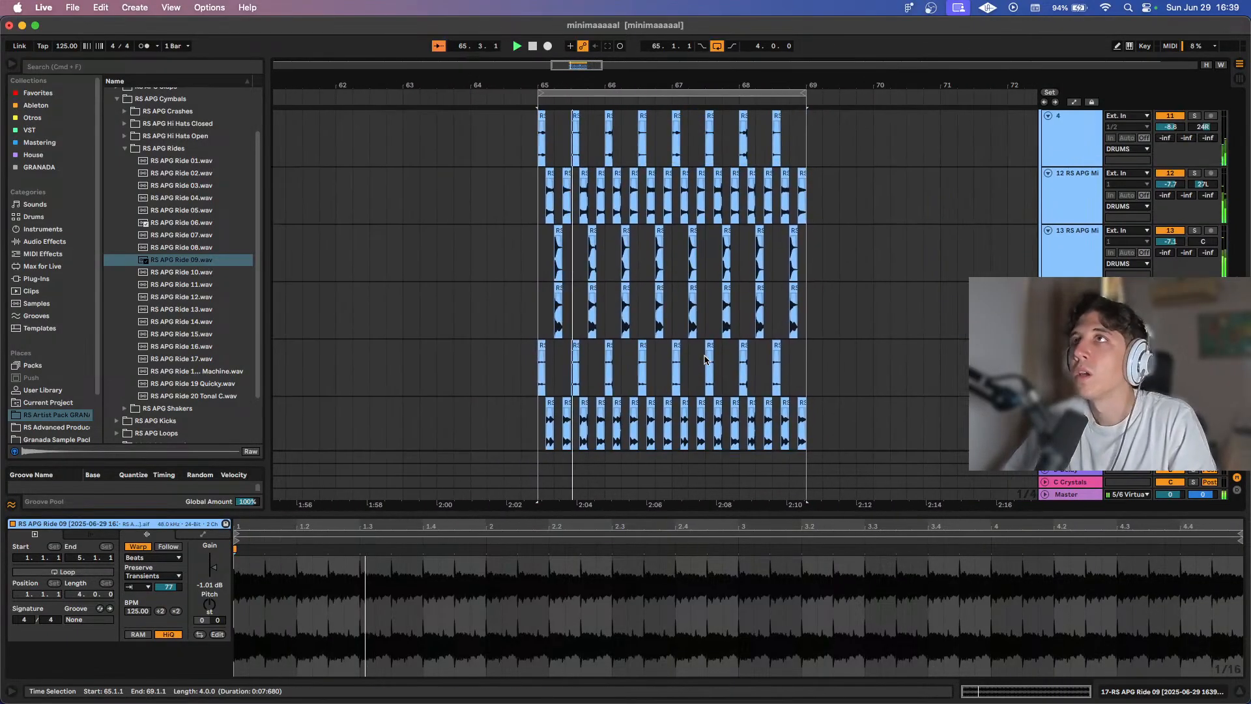
scroll(706, 360, "up", 5)
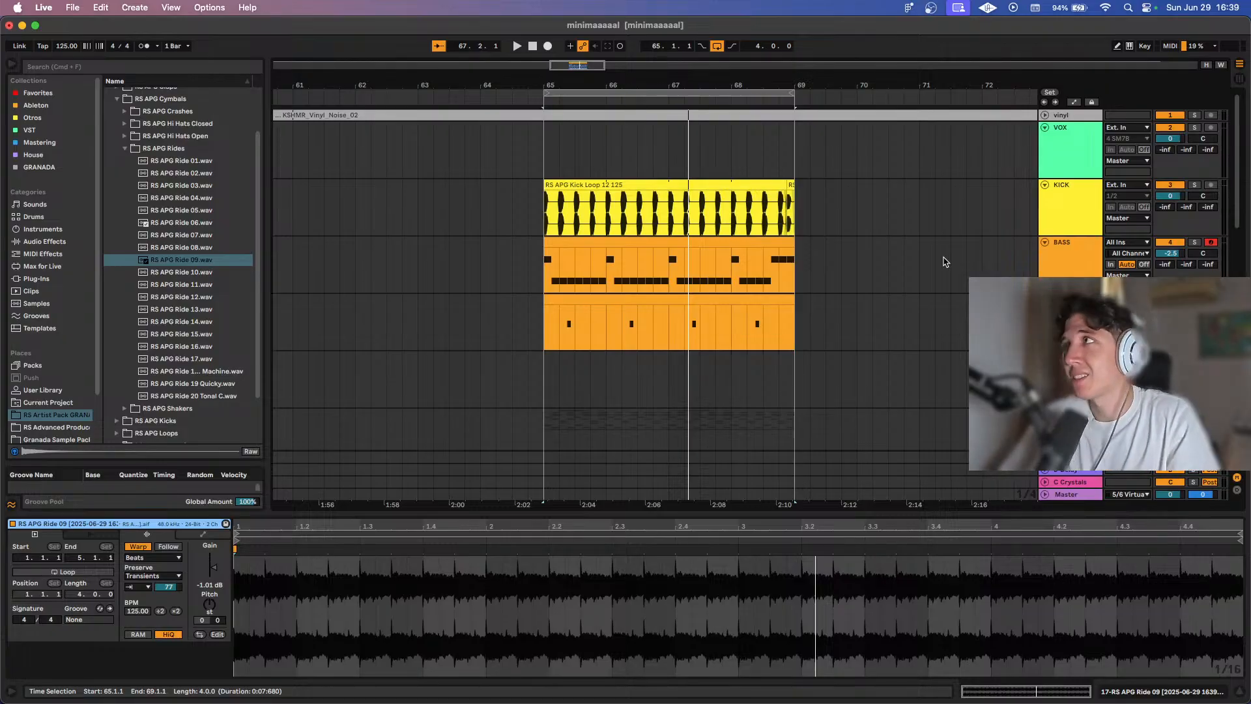
Load the Nexus instrument from the VST collection onto the MELODY track in place of Sylenth1.
scroll(945, 262, "right", 1)
scroll(720, 230, "down", 2)
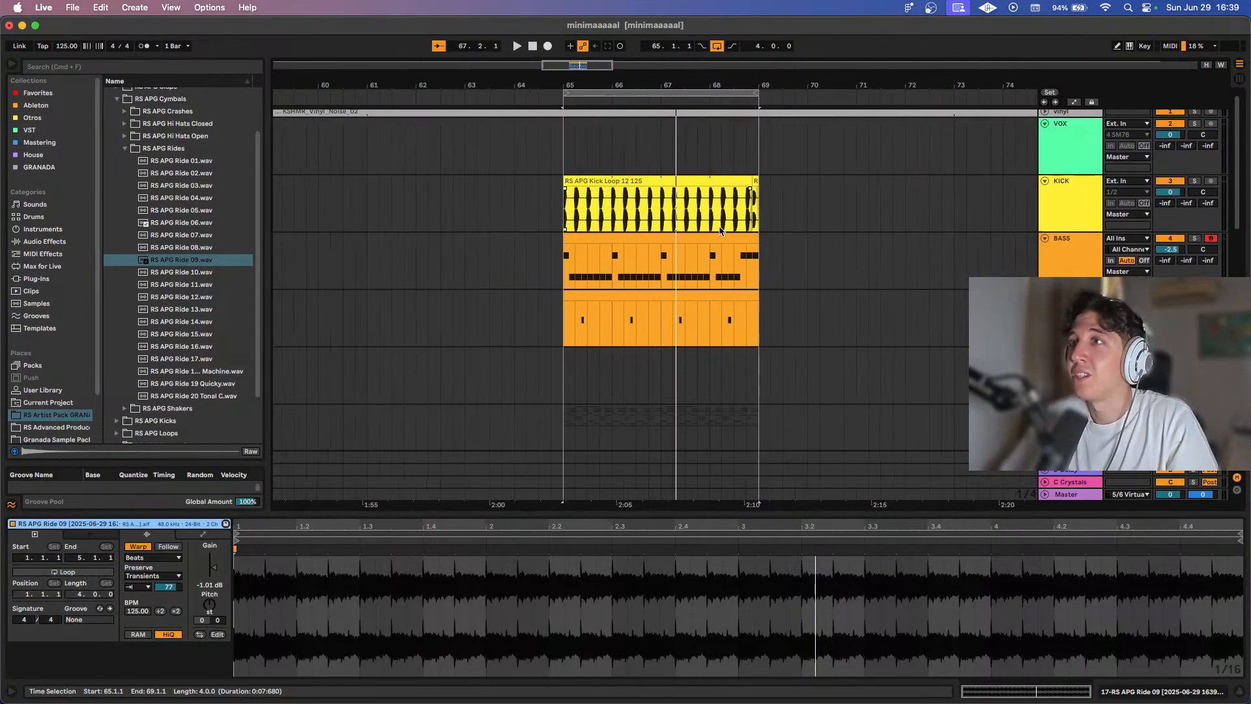
scroll(720, 229, "down", 4)
left_click(558, 272)
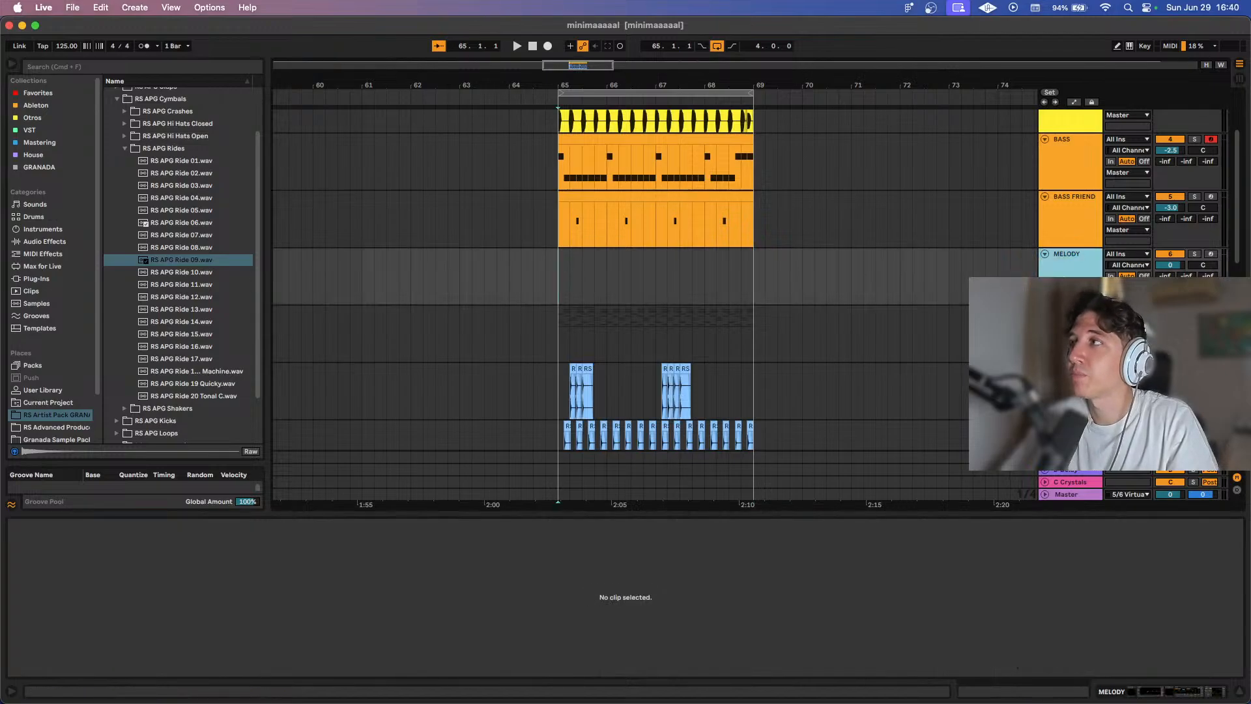
key("shift+Tab")
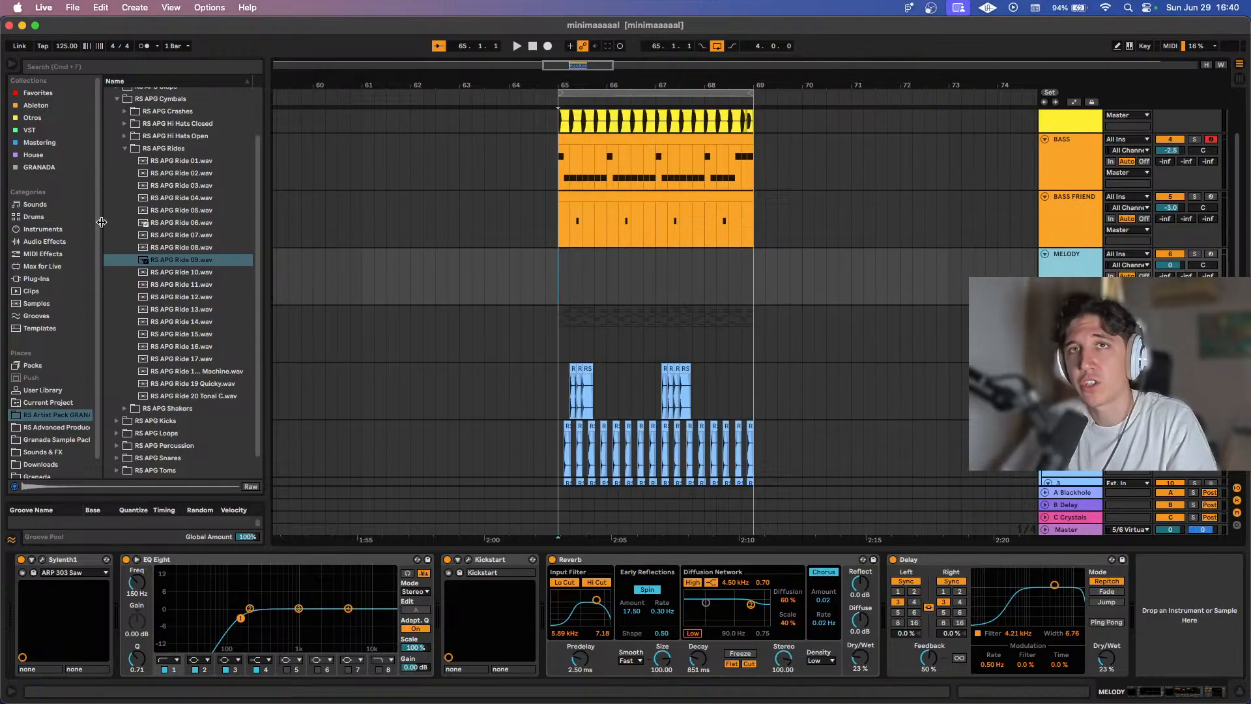
left_click(34, 155)
left_click(39, 131)
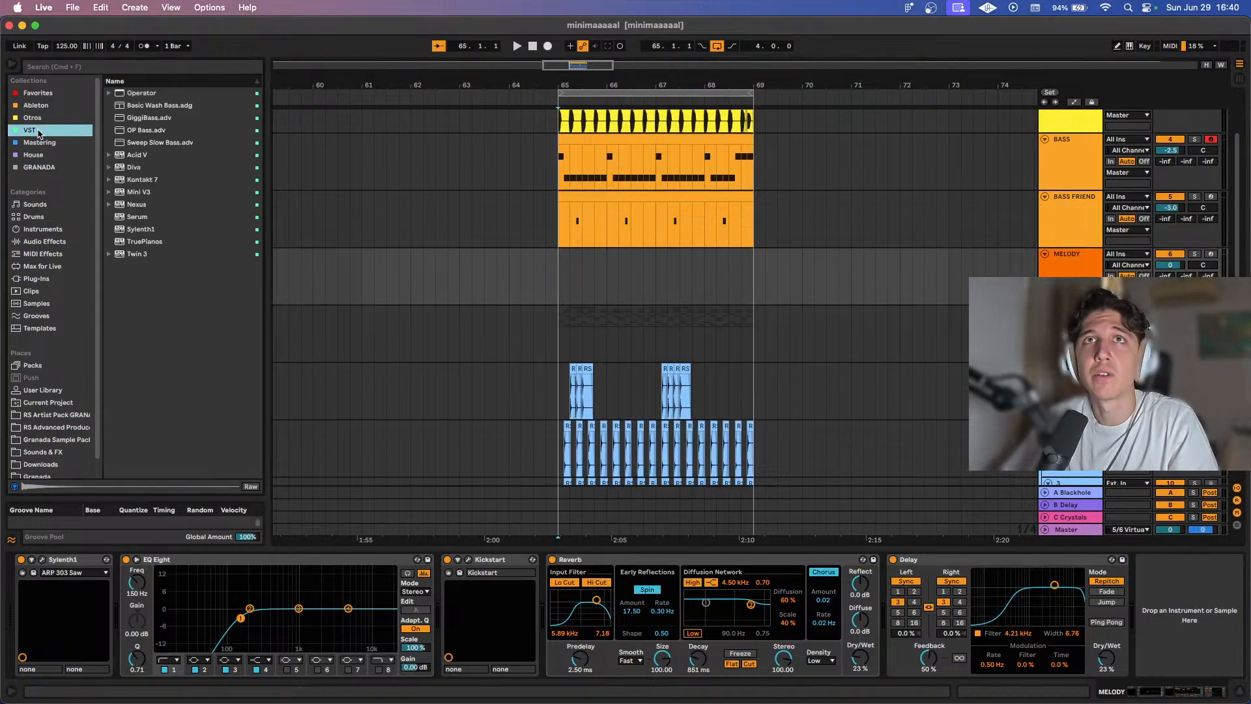
left_click(144, 205)
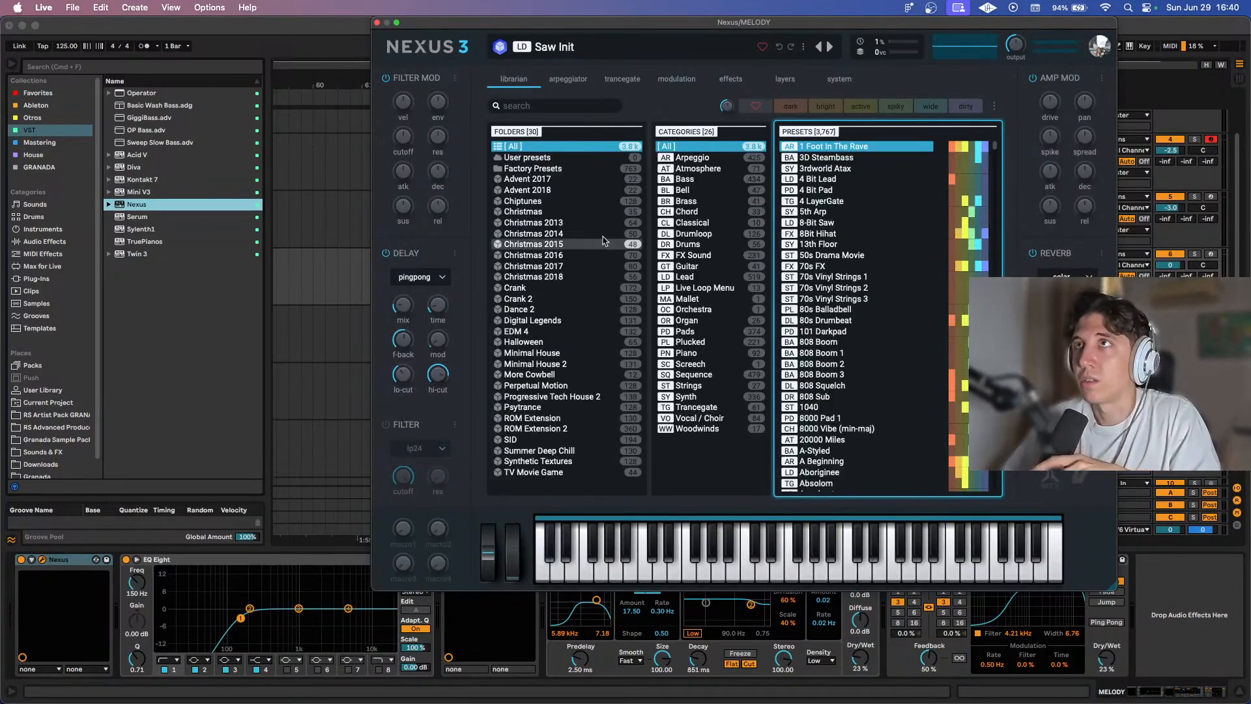
Load the Apeggy O preset from the Arpeggio category in Nexus.
left_click_drag(655, 25, 466, 62)
left_click(501, 194)
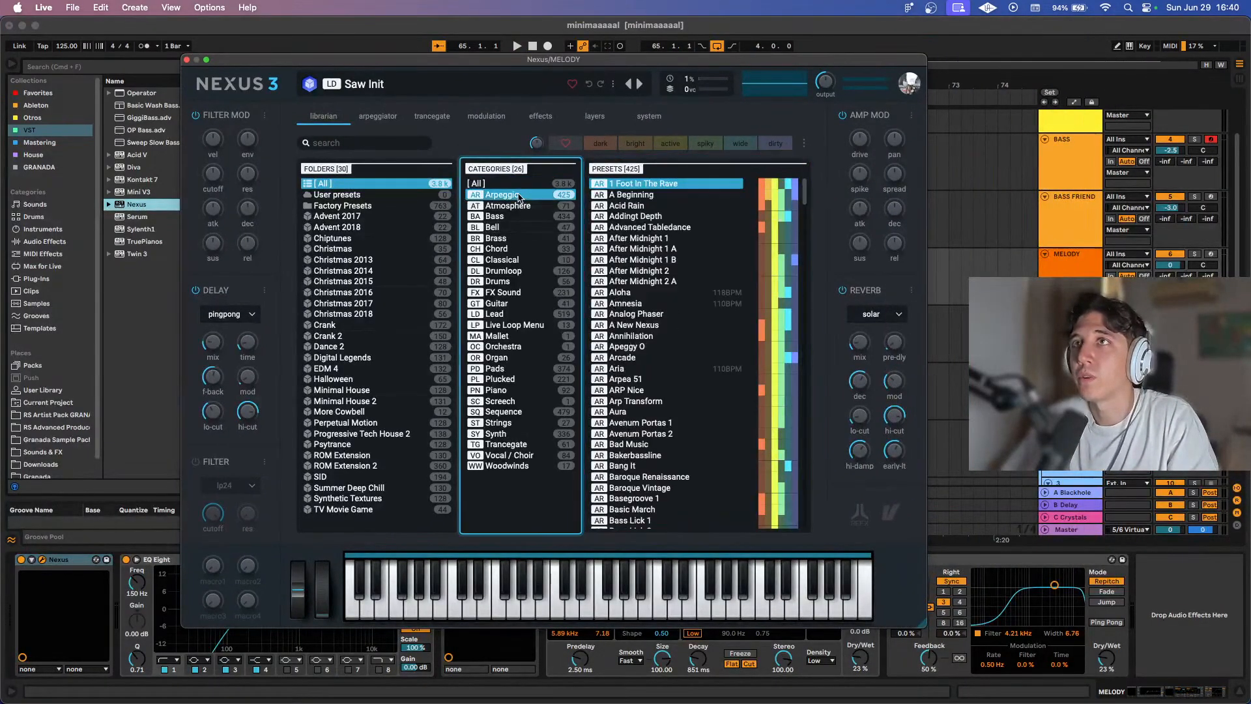
left_click(661, 346)
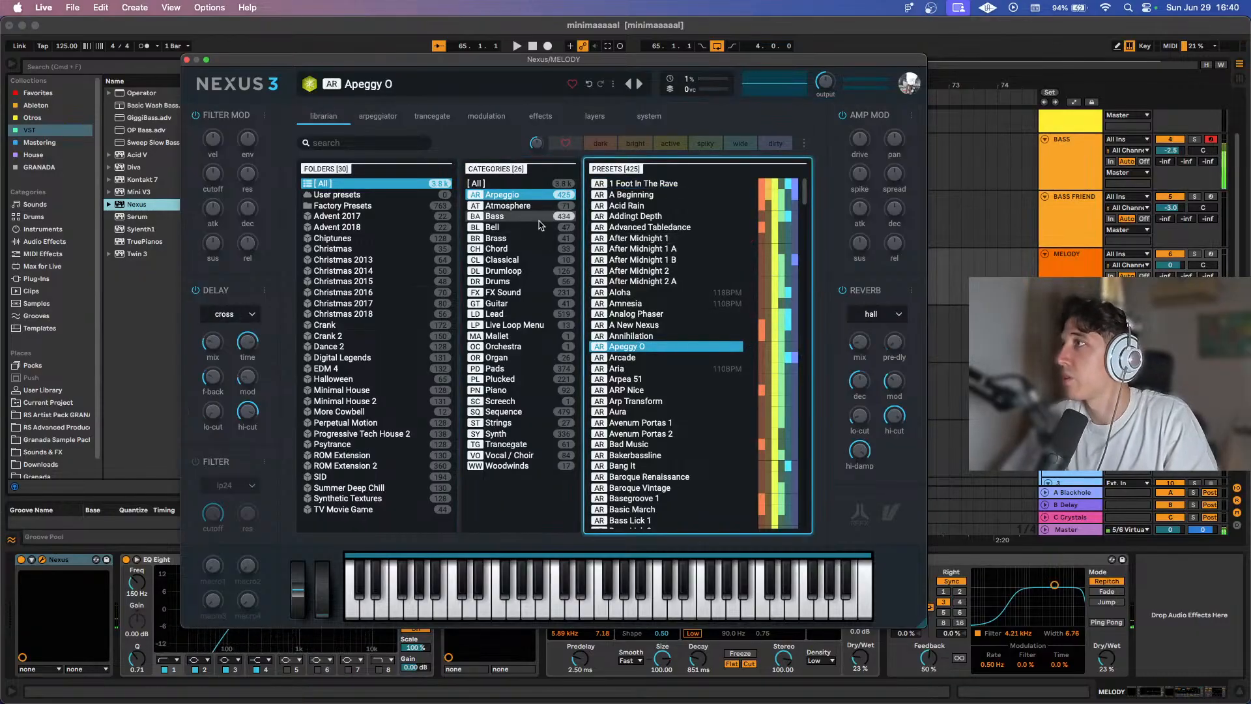
Arm the MELODY track, try arpeggio notes over the playing loop with the keyboard octave at C2 to D3, and close Nexus.
left_click(1210, 254)
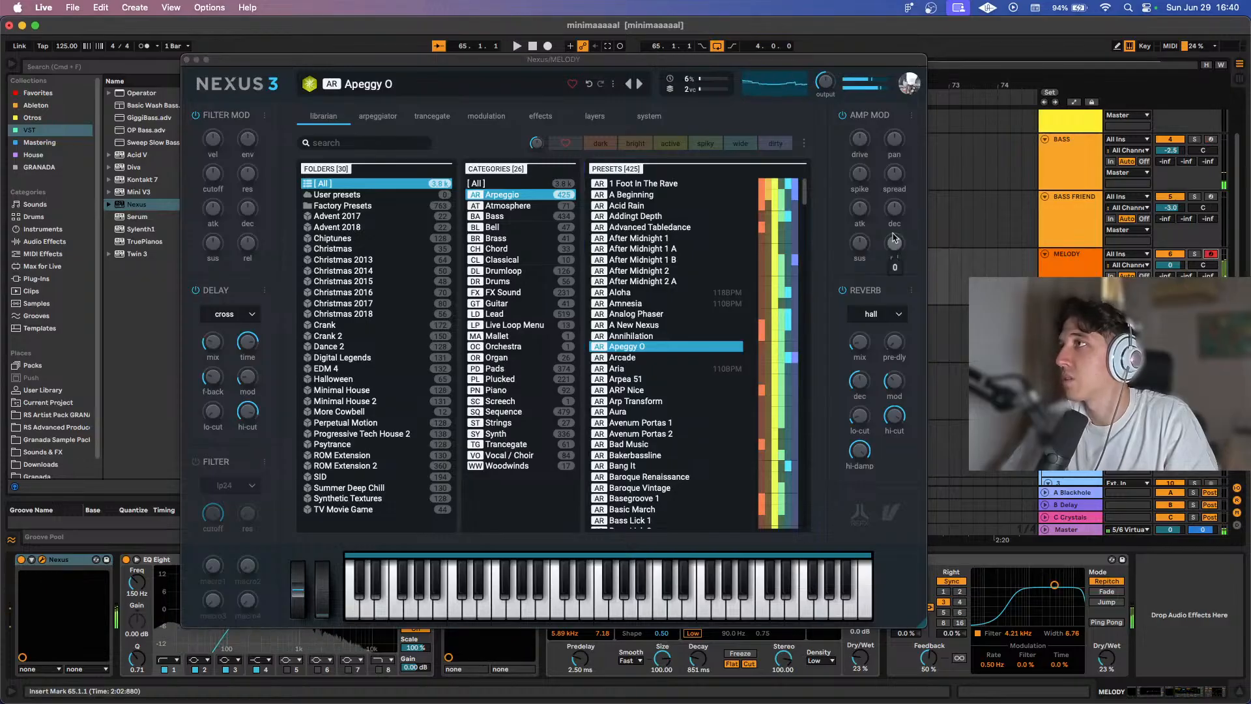
key("space")
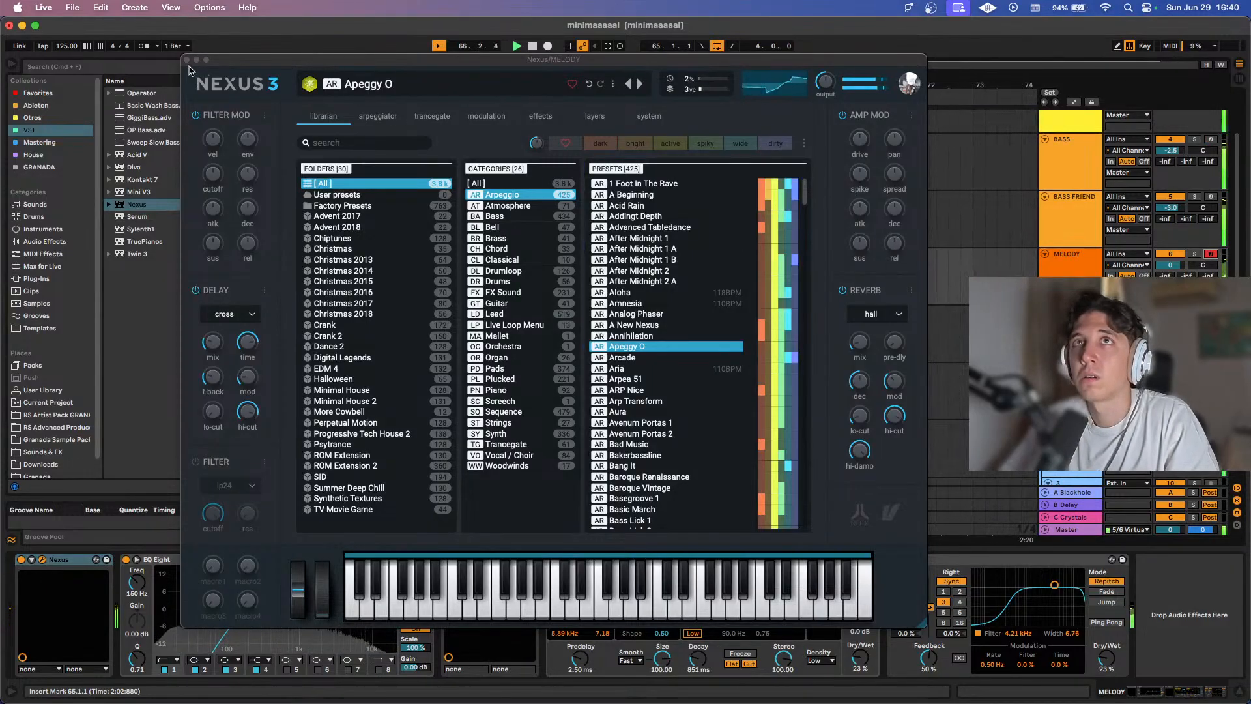
key("z")
key("d")
key("x")
key("d")
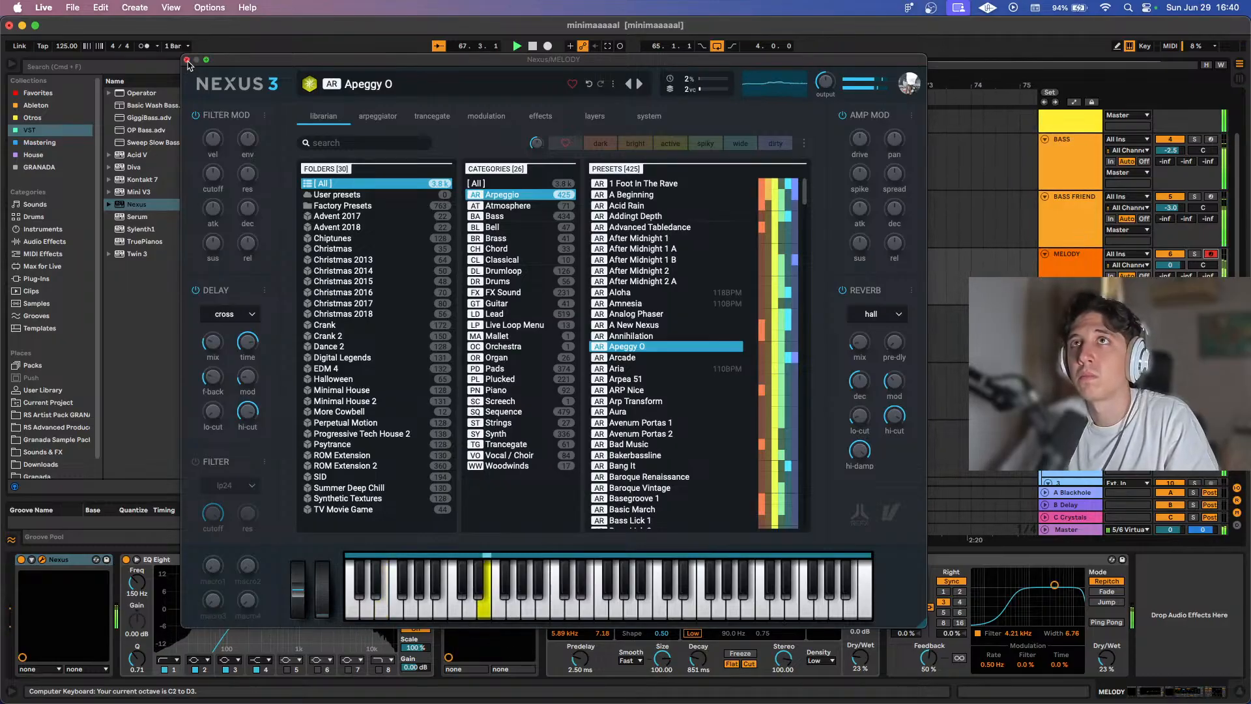
left_click(187, 59)
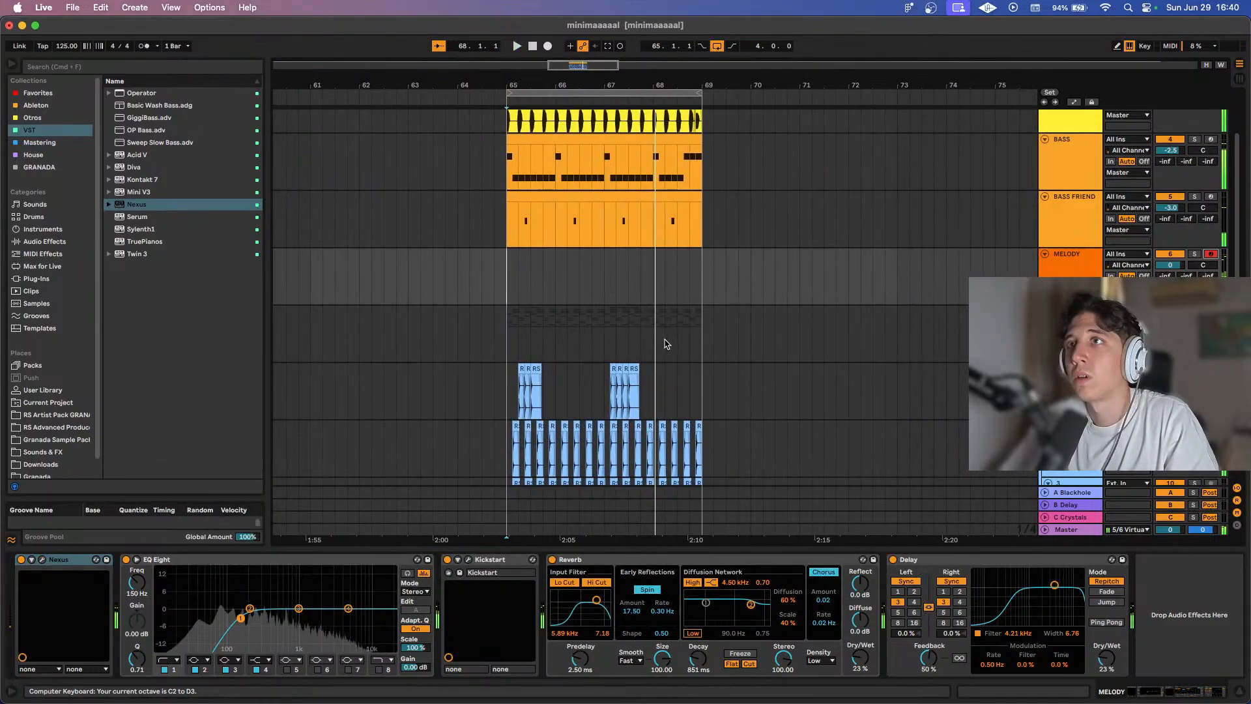
Create a MELODY MIDI clip over bars 65 to 69 with one E3 note stretched across it by Legato, save, and play it.
double_click(699, 291)
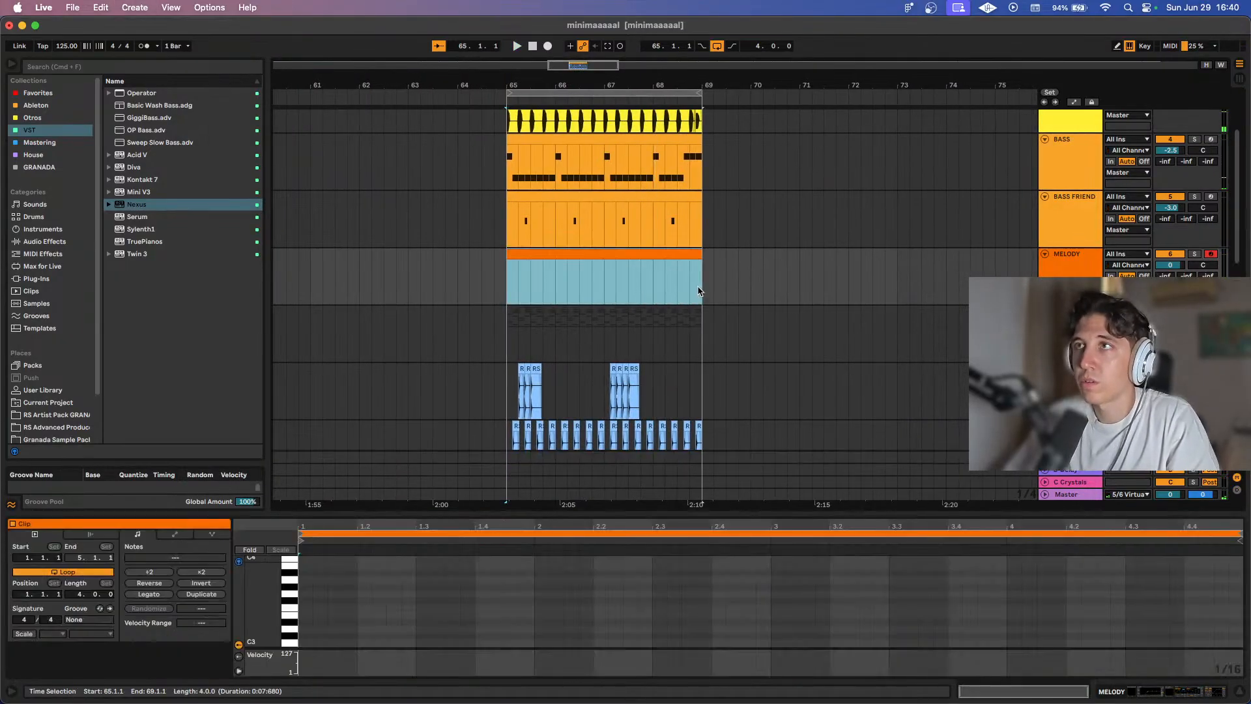
left_click(308, 614)
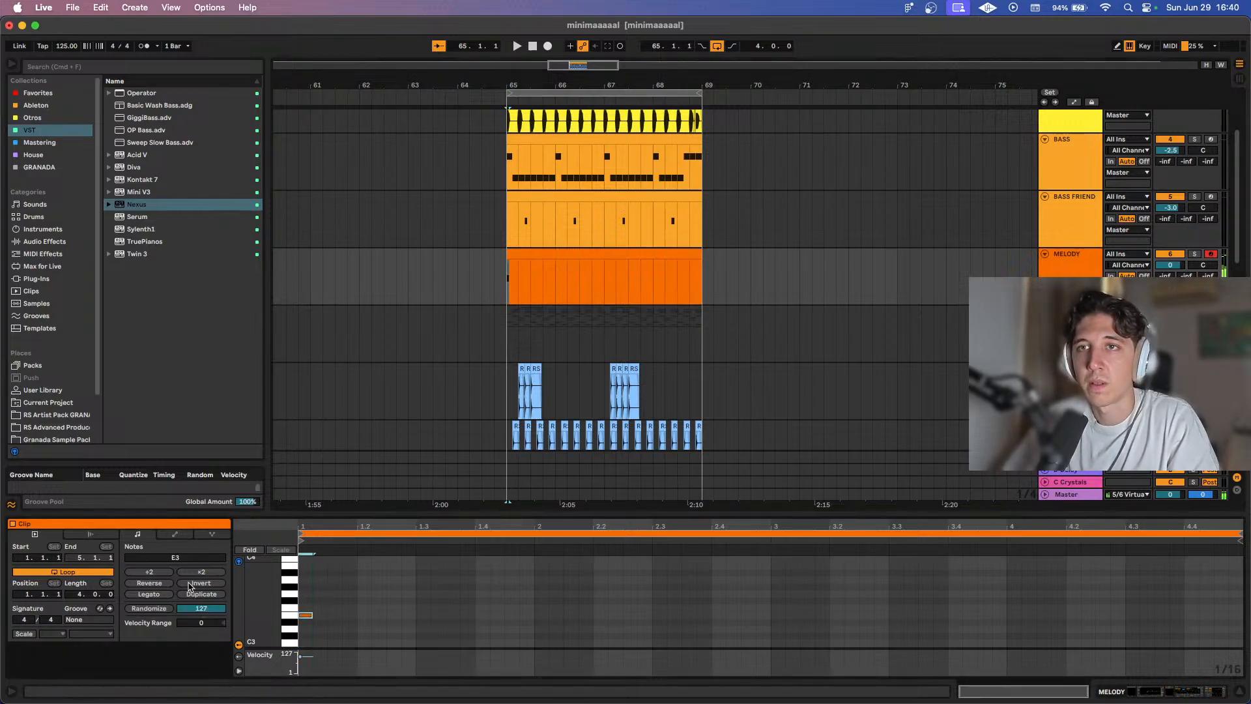
left_click(149, 594)
key("super+s")
left_click(508, 278)
key("space")
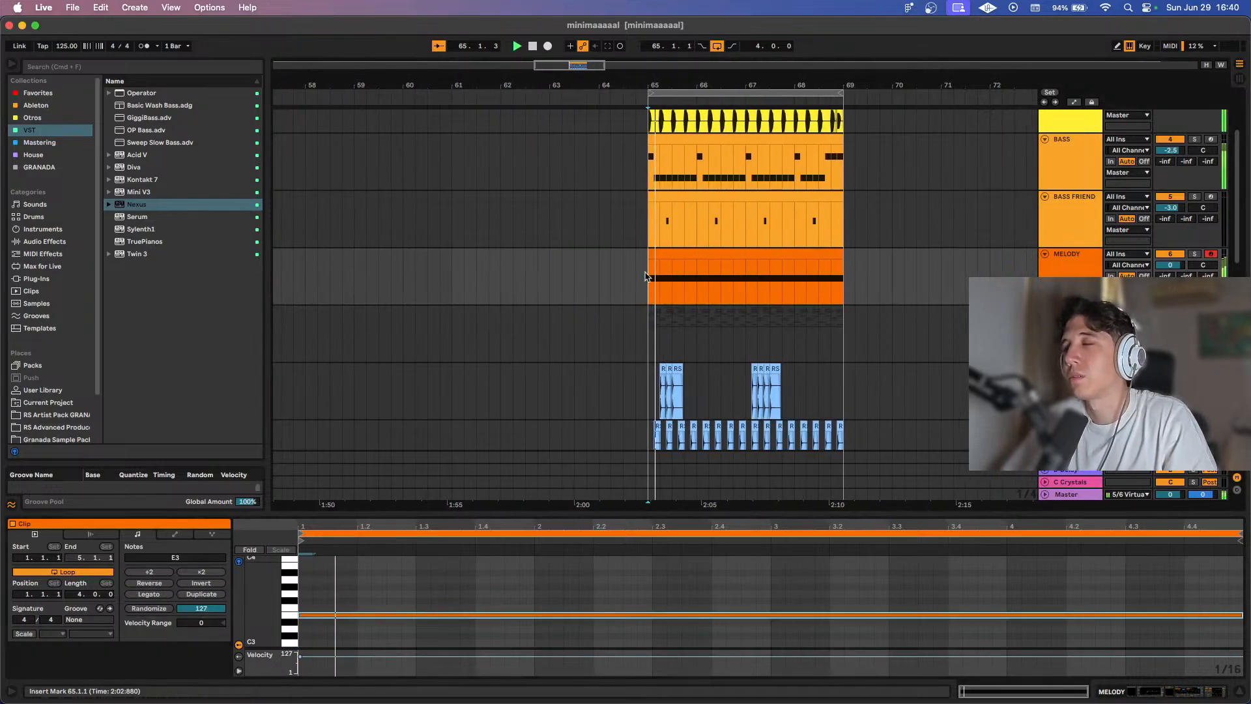
Show the MELODY track's device chain and open its Nexus instrument window.
left_click(675, 332)
key("shift+Tab")
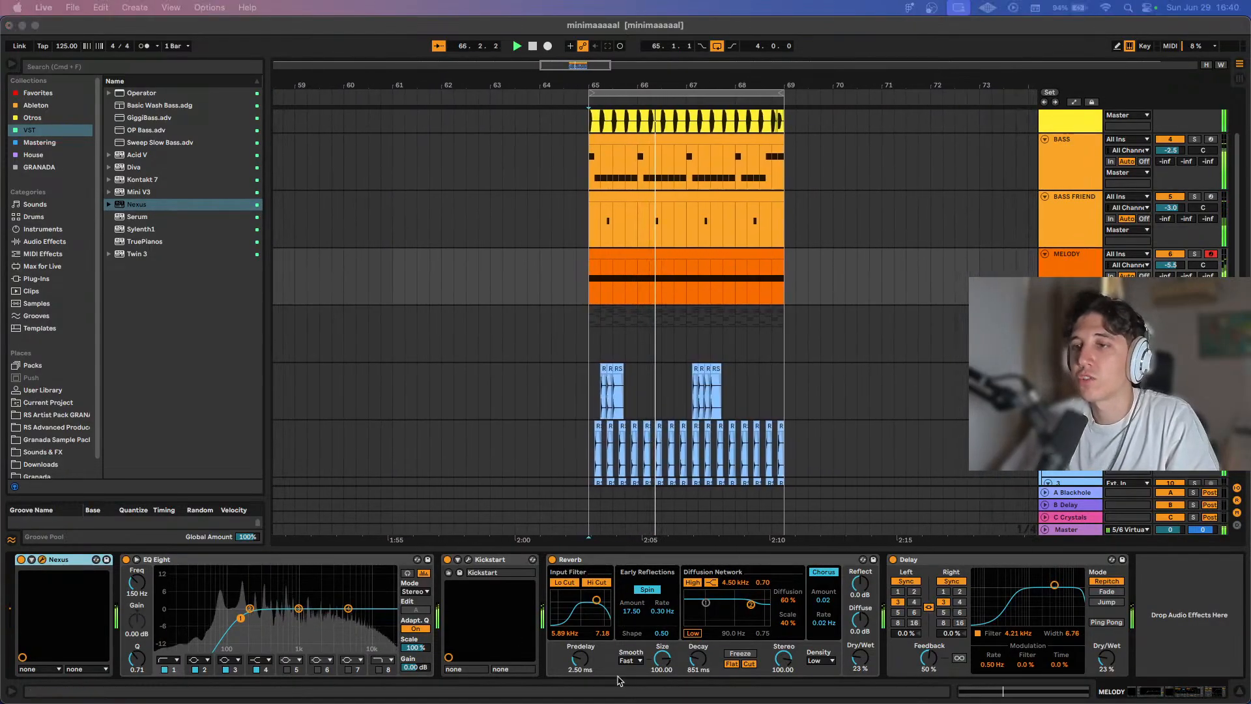
left_click_drag(557, 703, 540, 69)
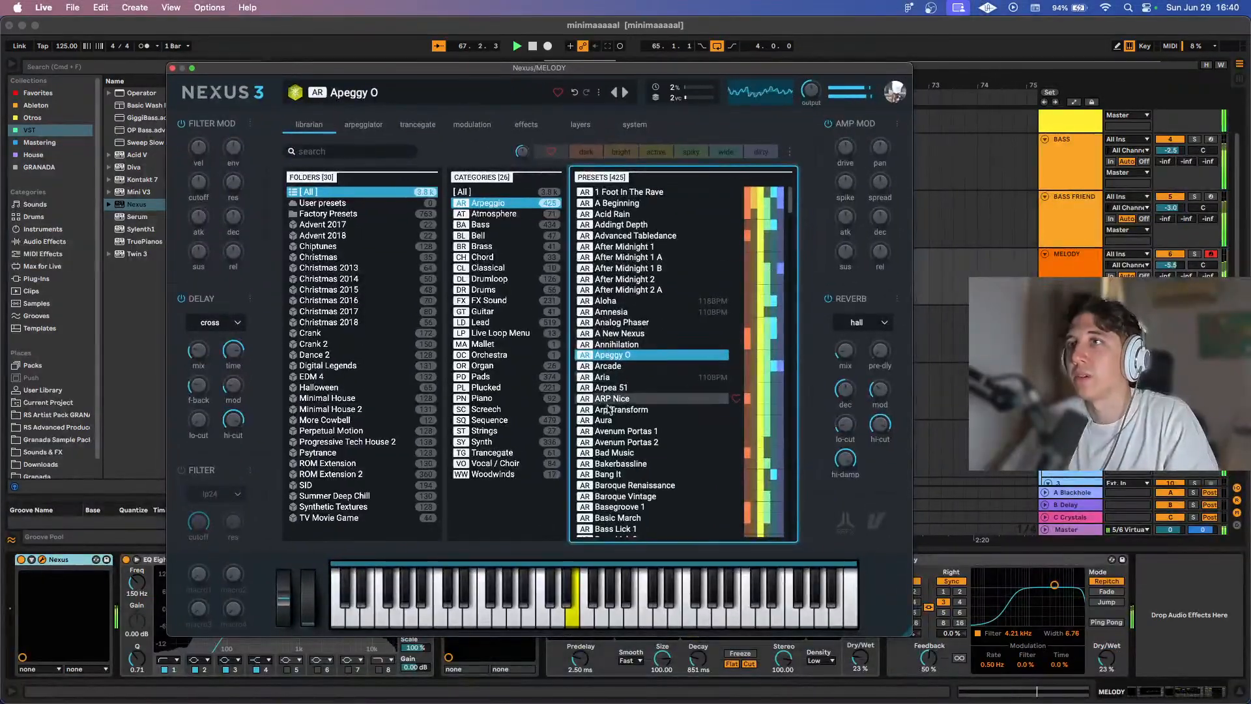
Audition the Nexus arpeggio presets Arcade, Aria, Arpea 51 and Addingt Depth over the loop, and stop playback.
left_click(612, 366)
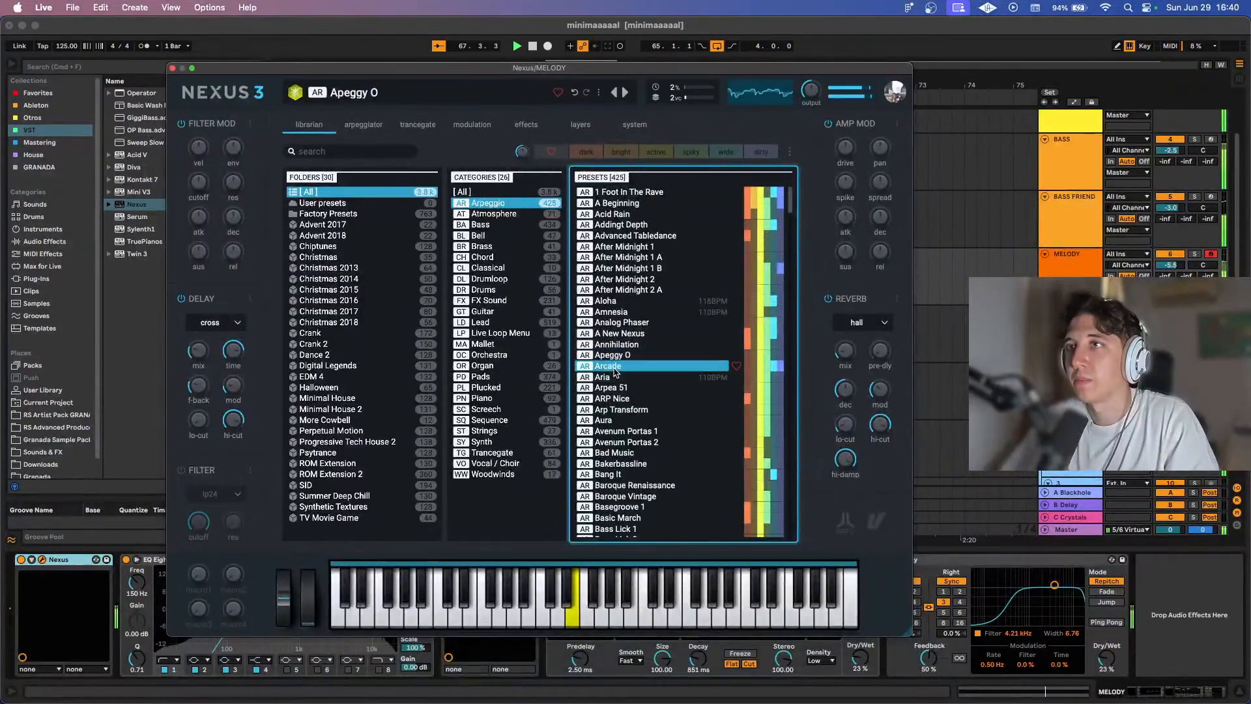
left_click(625, 93)
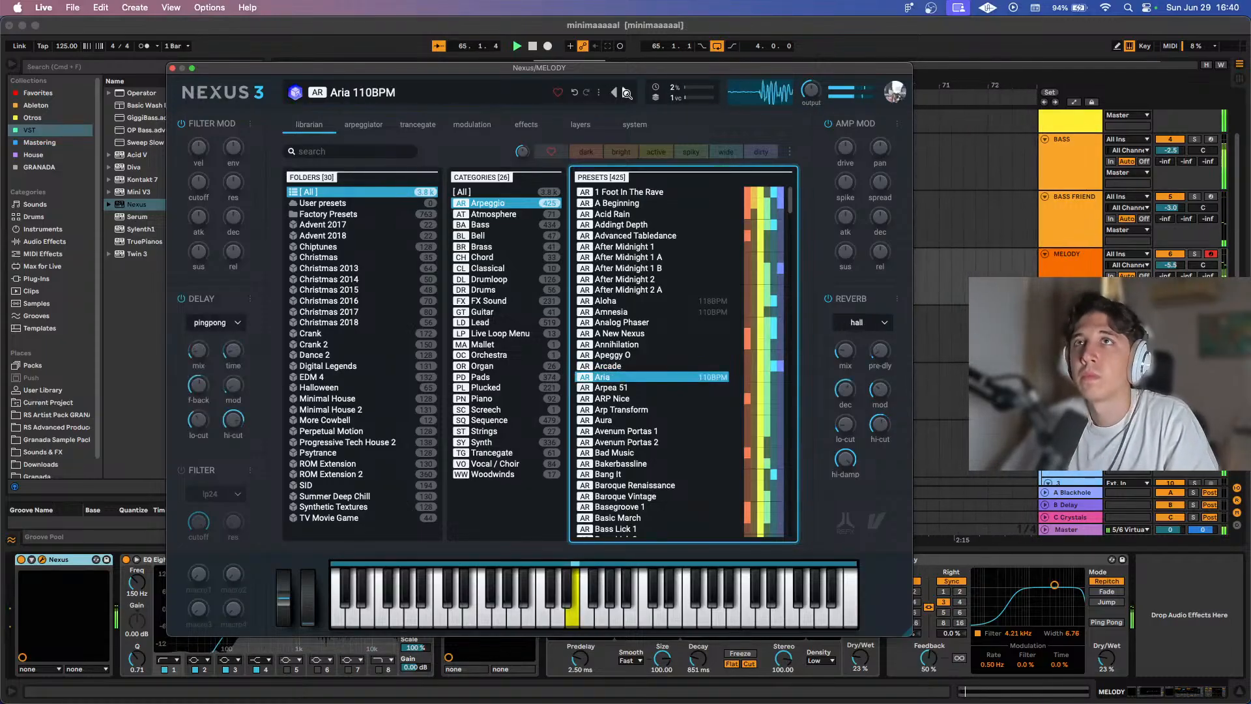
left_click(626, 94)
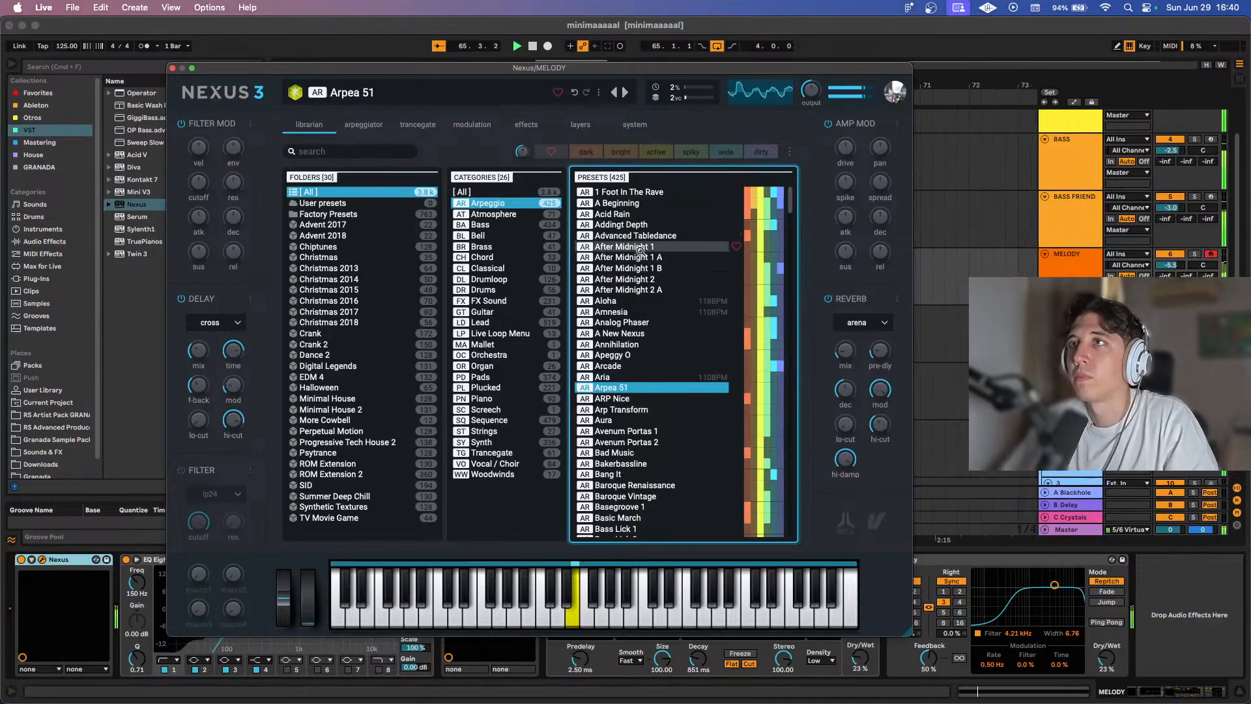
left_click(642, 224)
key("space")
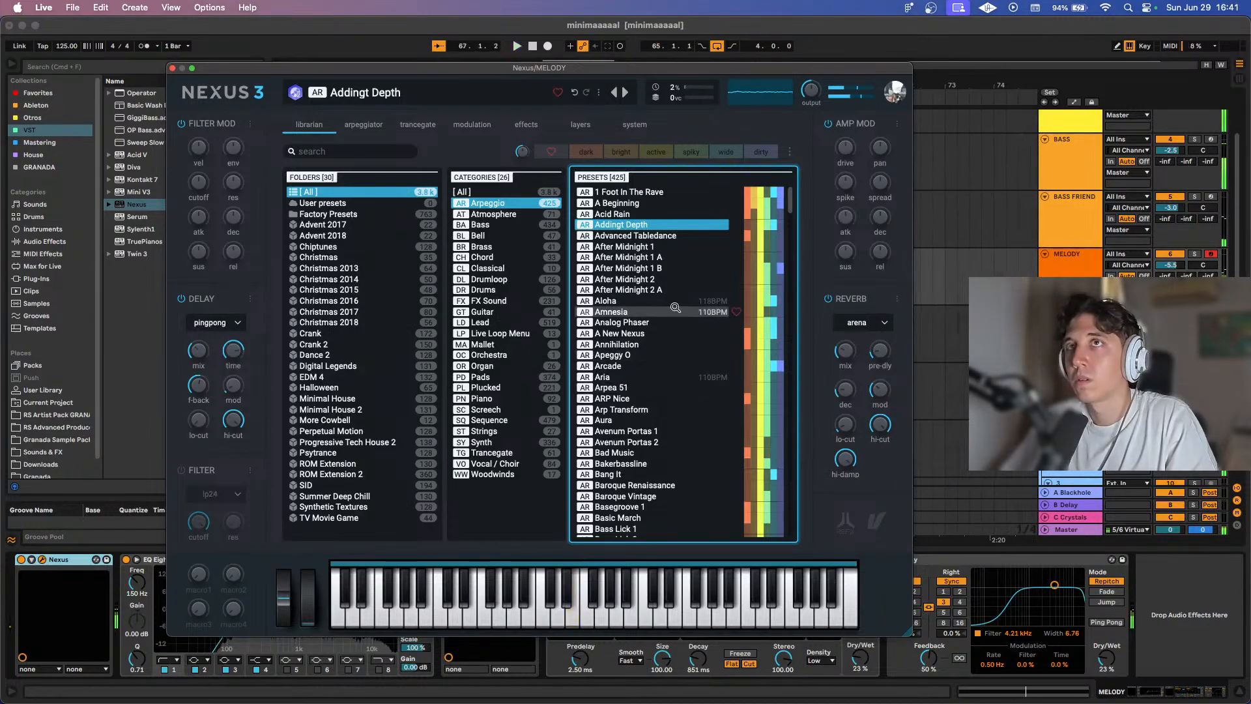
key("super+Tab")
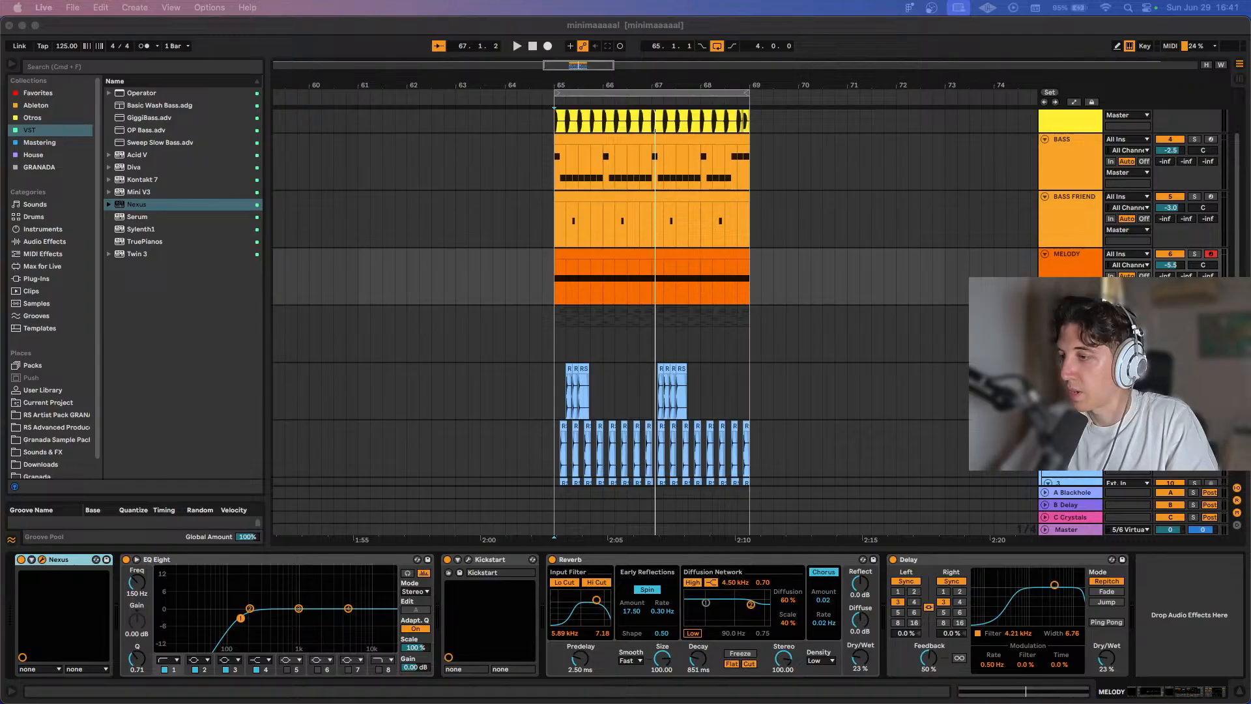
key("super+Tab")
key("super+Tab")
key("super+Tab")
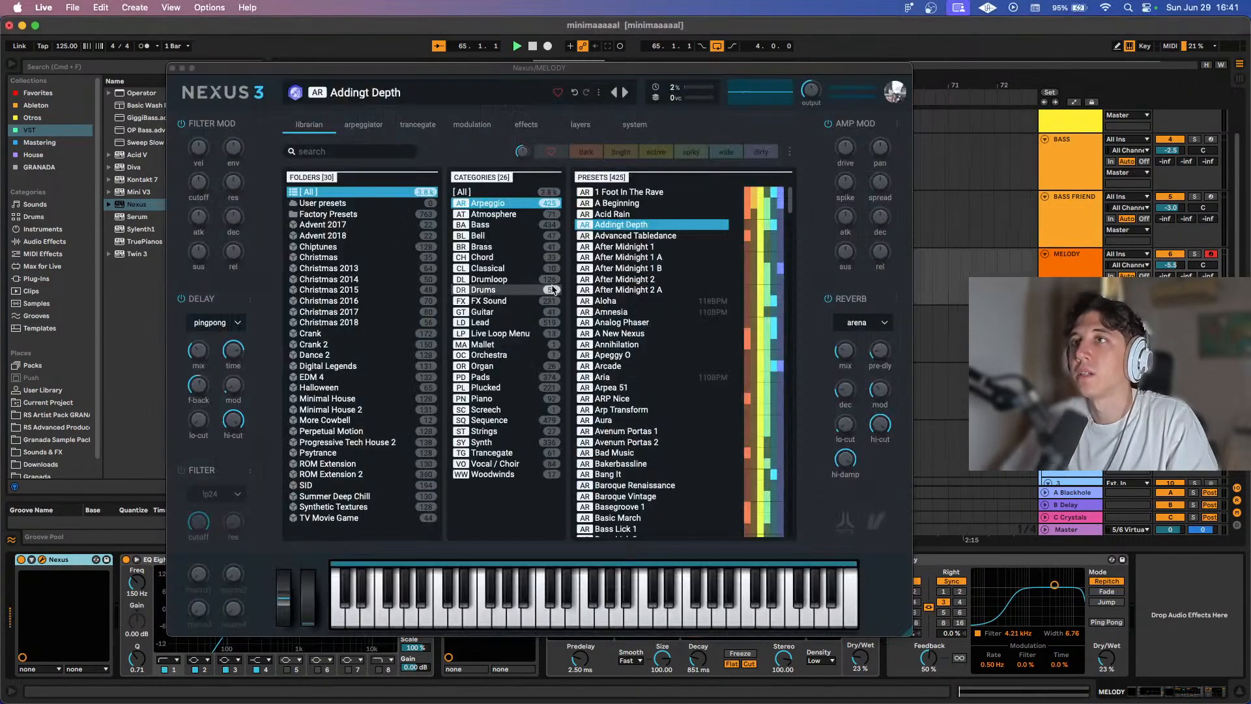
Restart the loop and audition the arpeggio presets Acid Rain and A Beginning.
key("space")
left_click(628, 211)
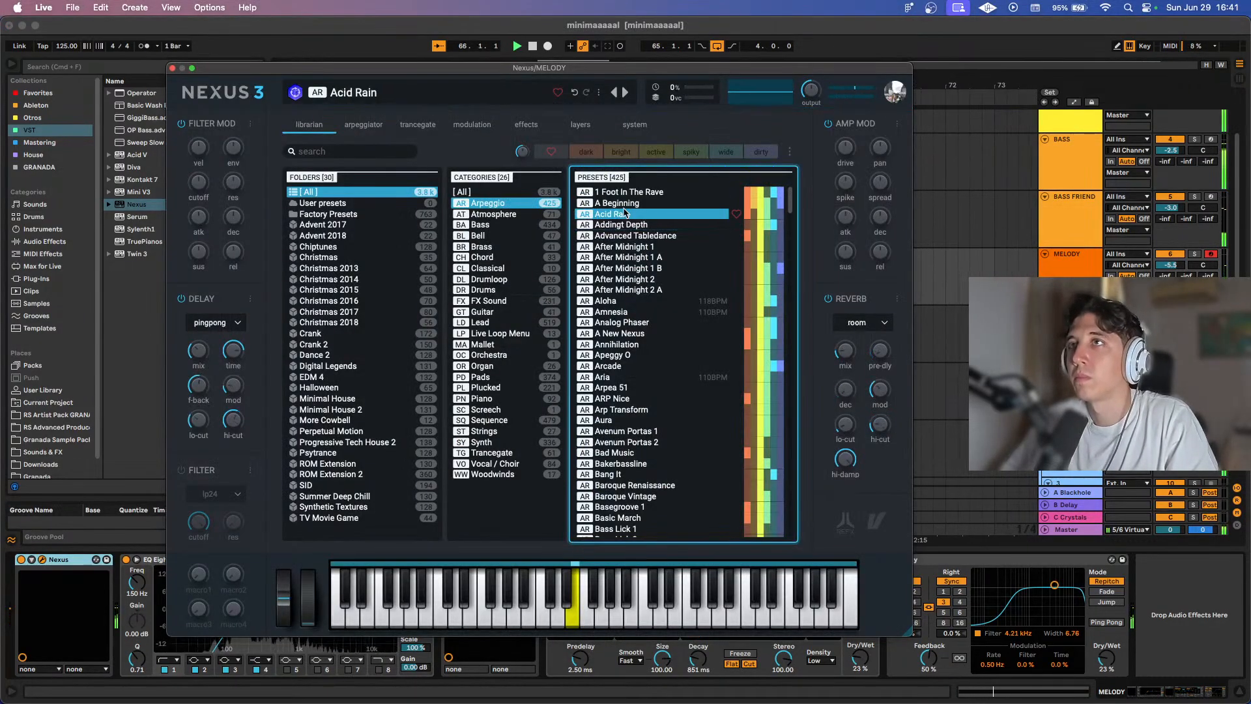
key("space")
key("space")
left_click(627, 204)
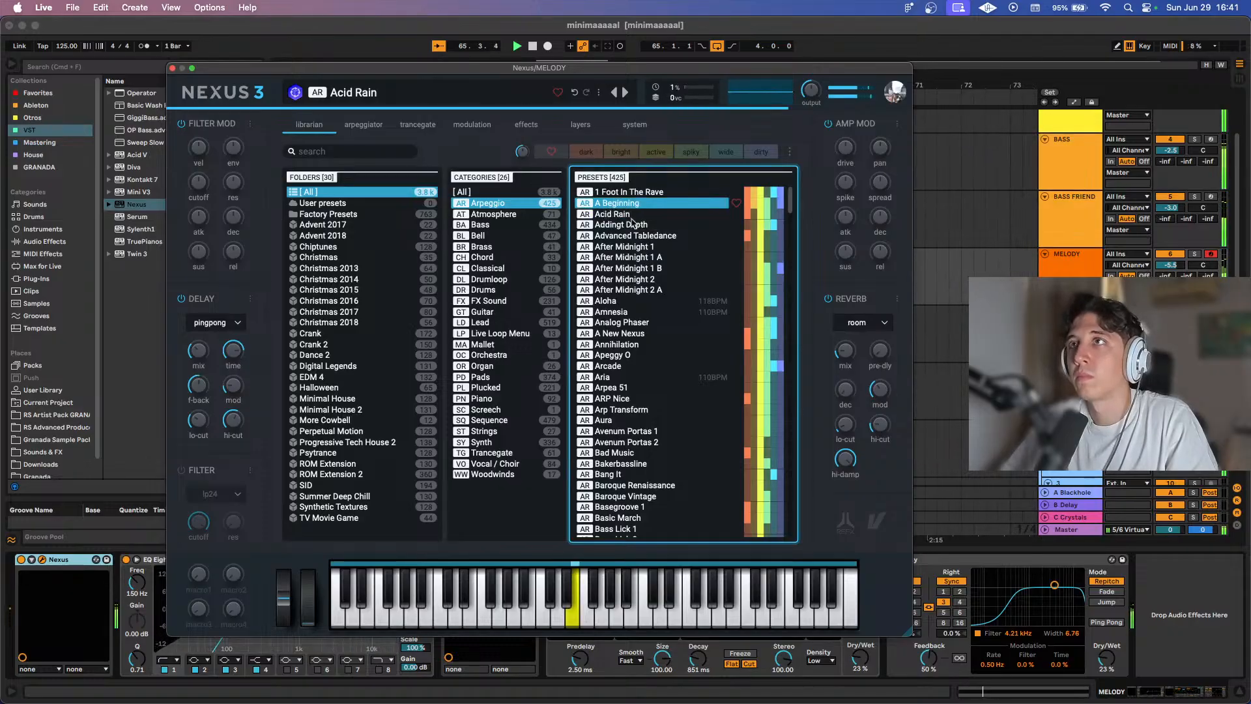
Audition the arpeggio presets Basegroove 1, Bakerbassline, Avenum Portas 1 and Aura while the loop plays.
scroll(670, 338, "down", 5)
scroll(670, 337, "up", 2)
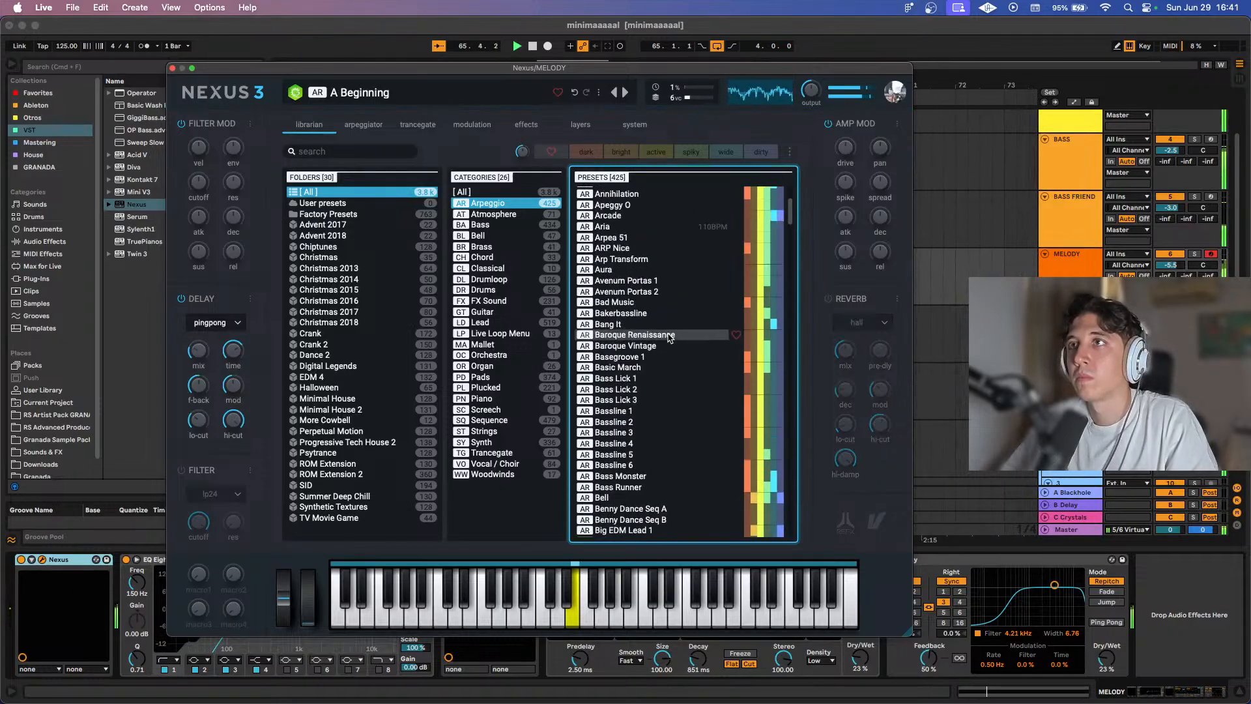
left_click(646, 357)
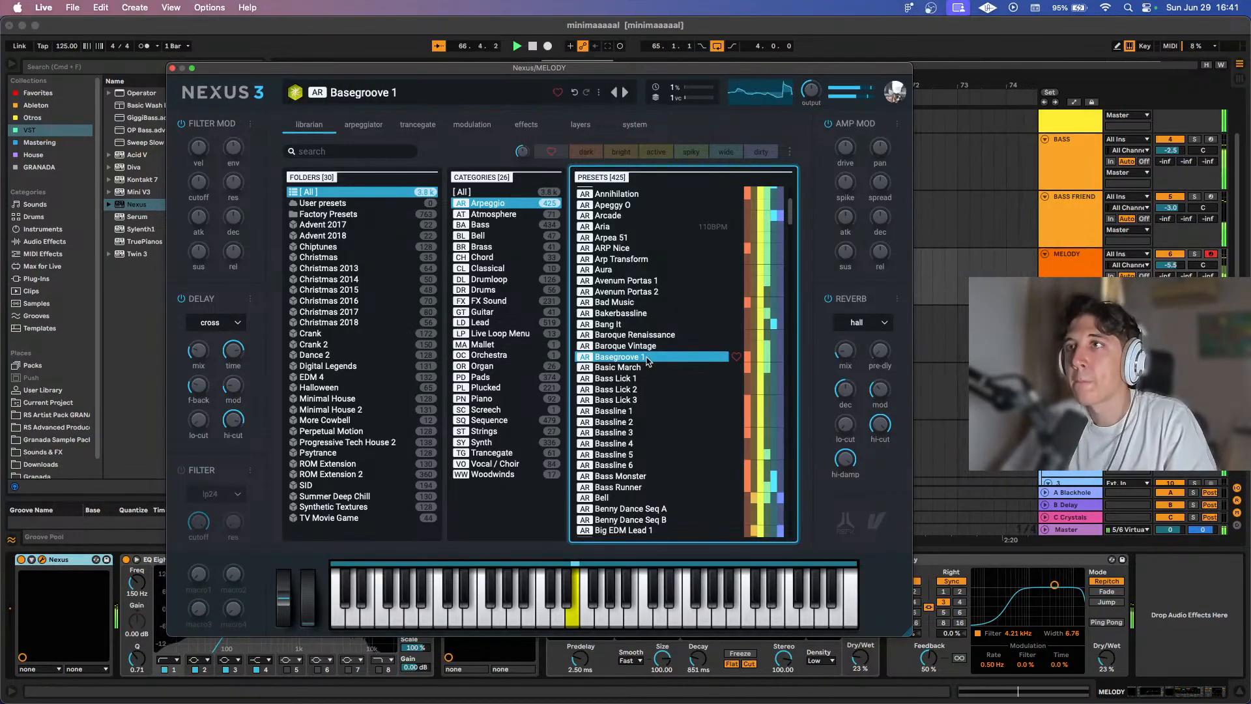
left_click(644, 314)
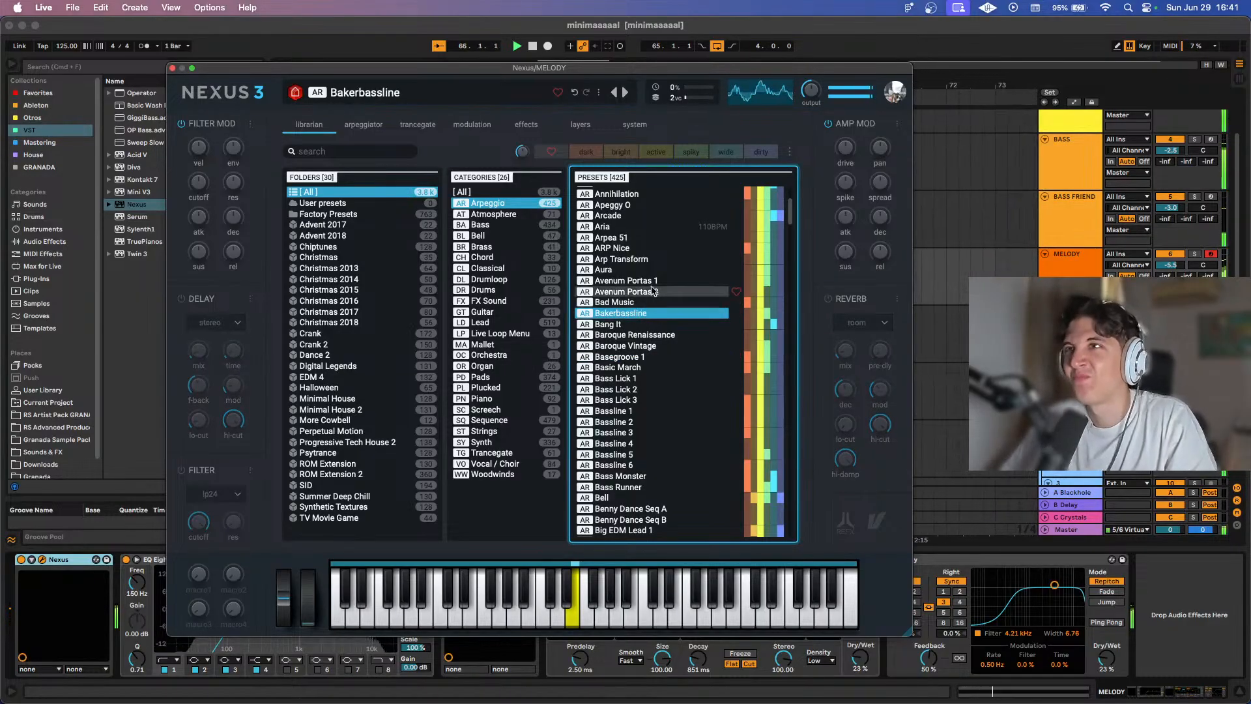
left_click(651, 280)
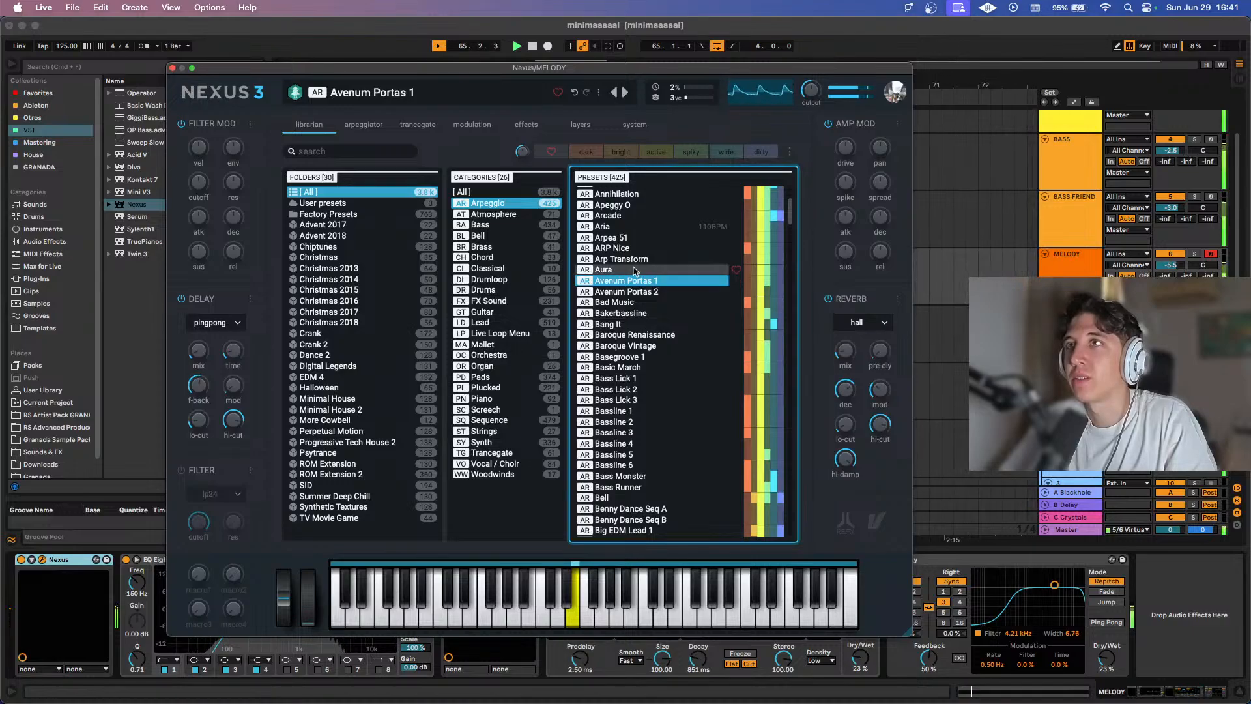
left_click(637, 272)
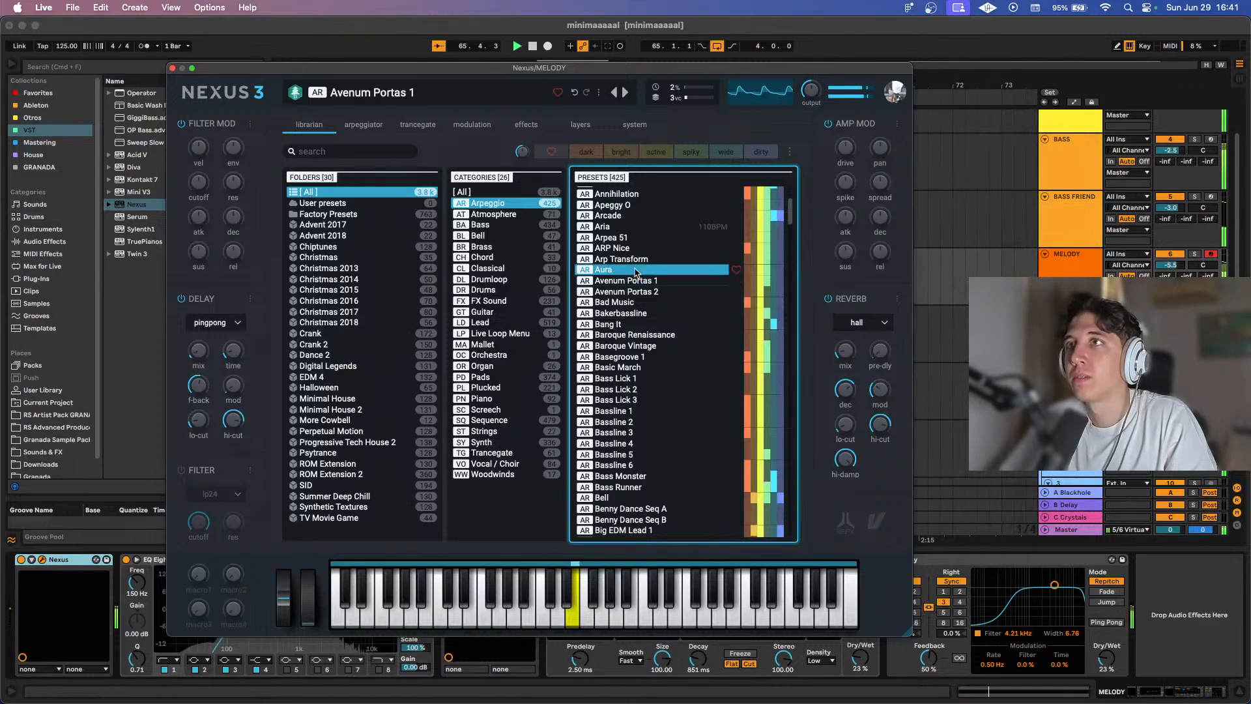
Audition the arpeggio presets Basic March, Bassline 4 and Bassline 1 while the loop plays.
scroll(641, 375, "down", 1)
left_click(635, 334)
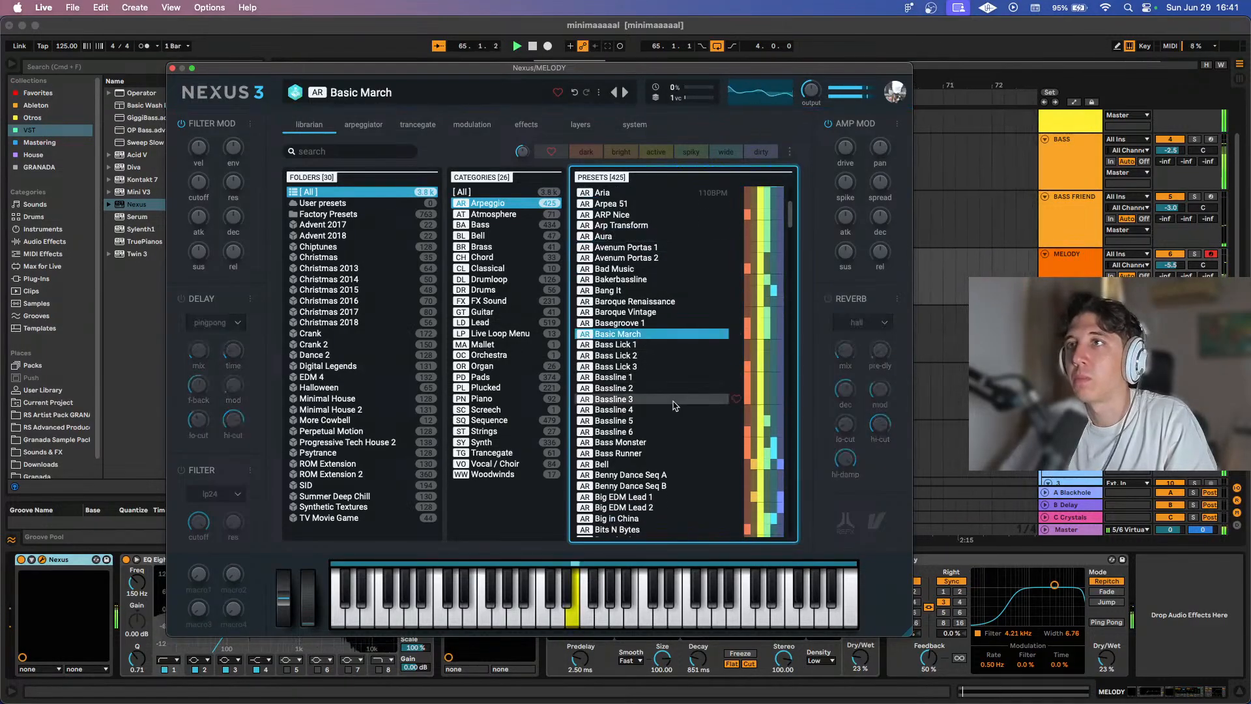
scroll(675, 405, "down", 3)
left_click(671, 317)
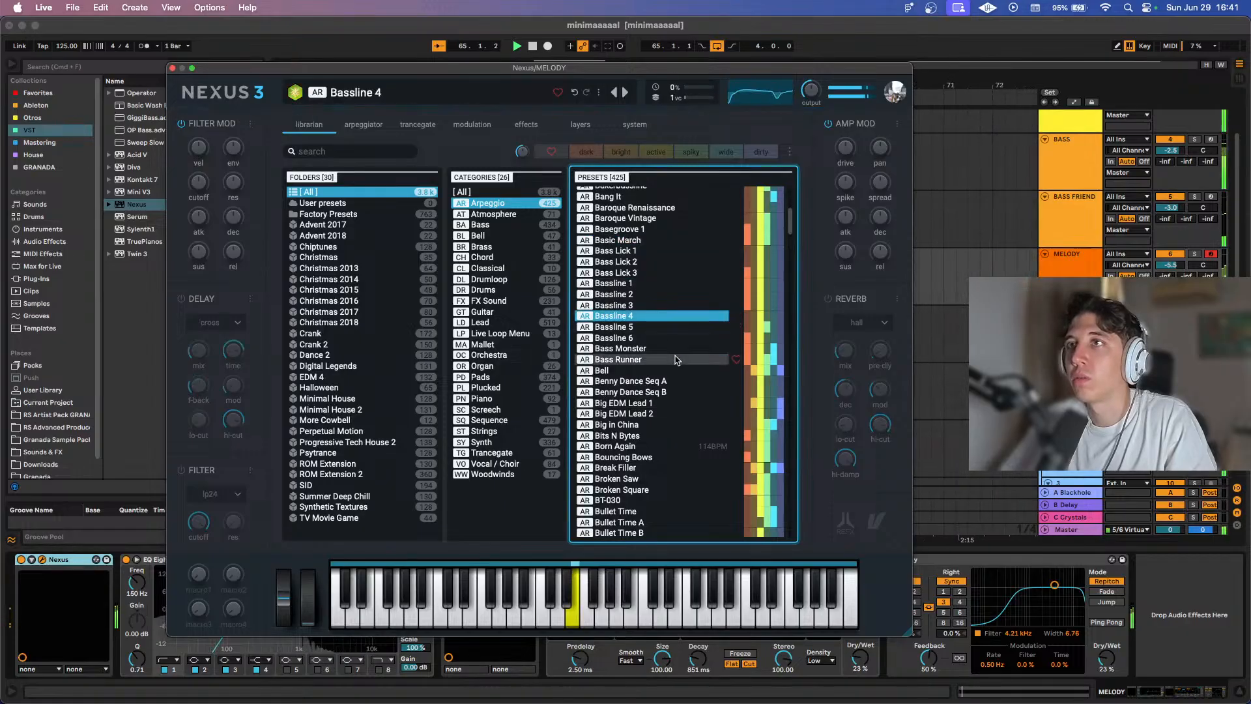
scroll(674, 358, "down", 1)
left_click(655, 260)
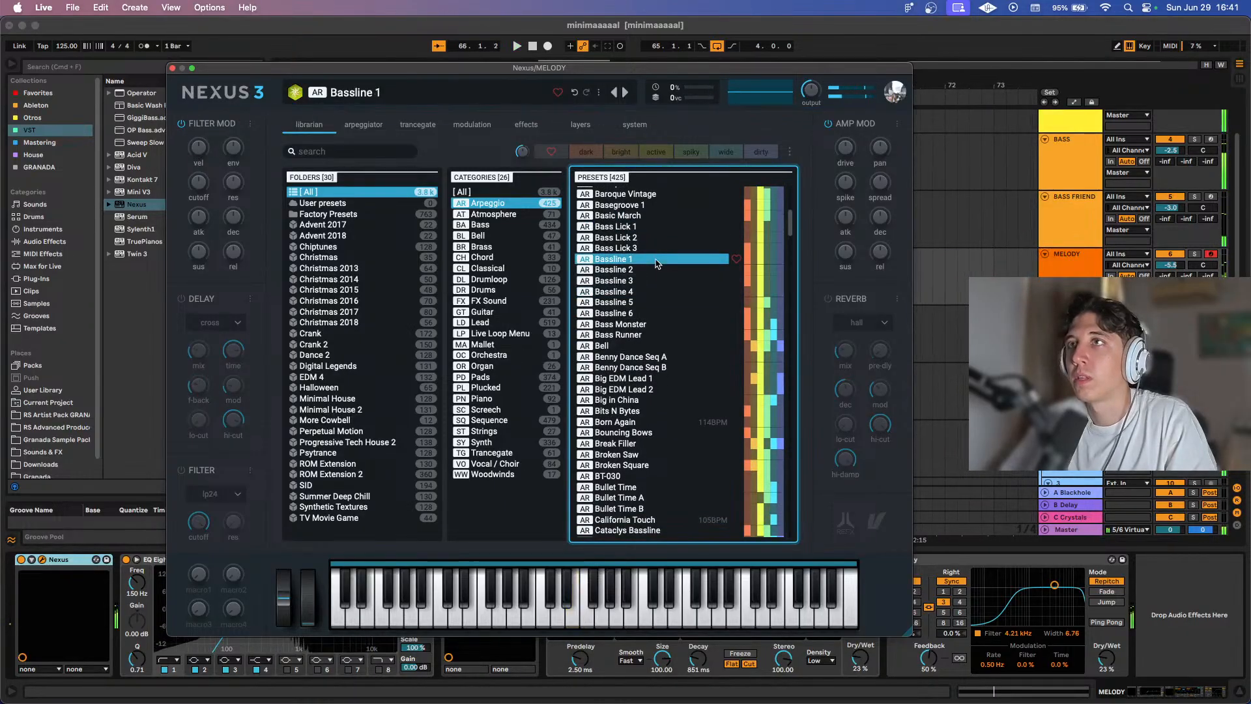
Audition the arpeggio presets Bass Monster and Bass Runner while the loop plays.
left_click(644, 325)
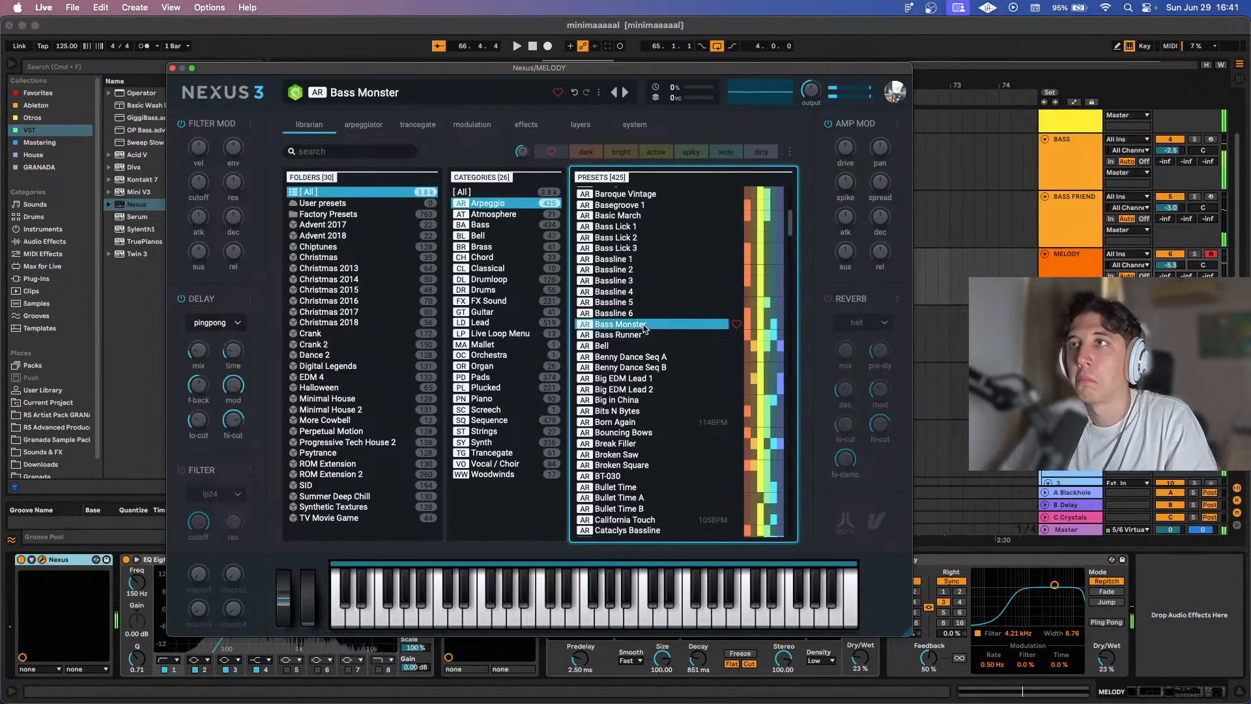
scroll(645, 319, "down", 1)
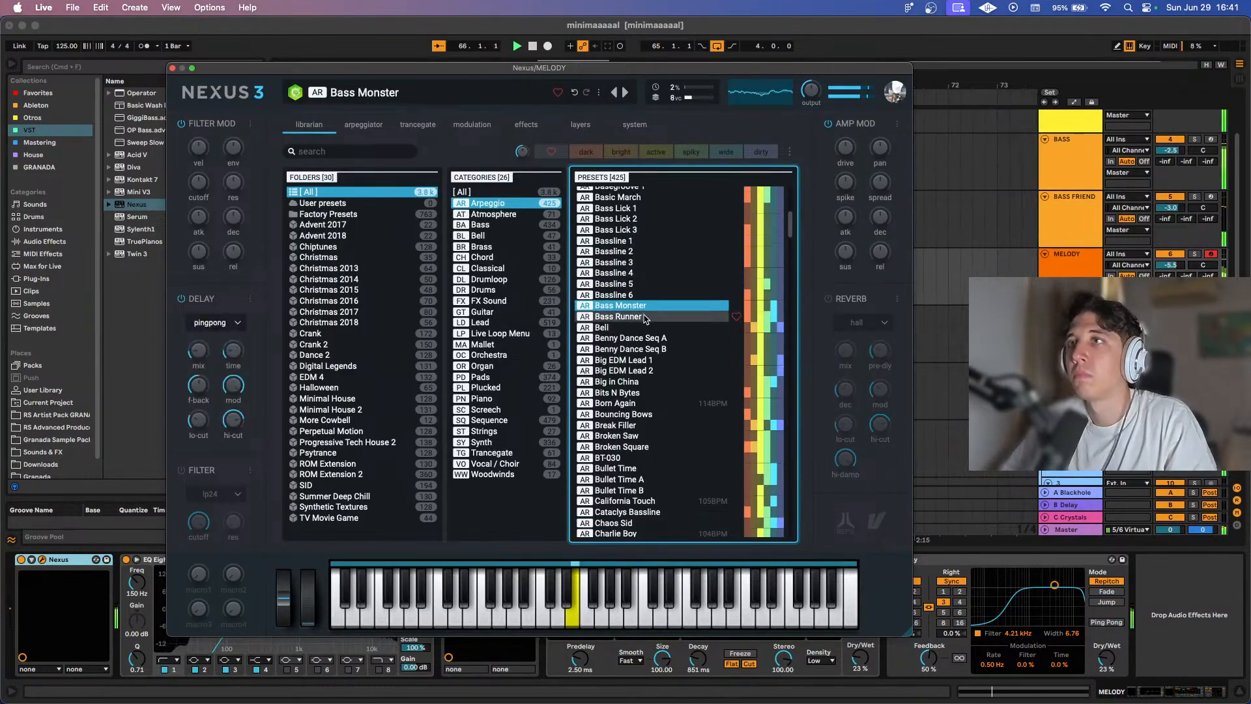
left_click(645, 317)
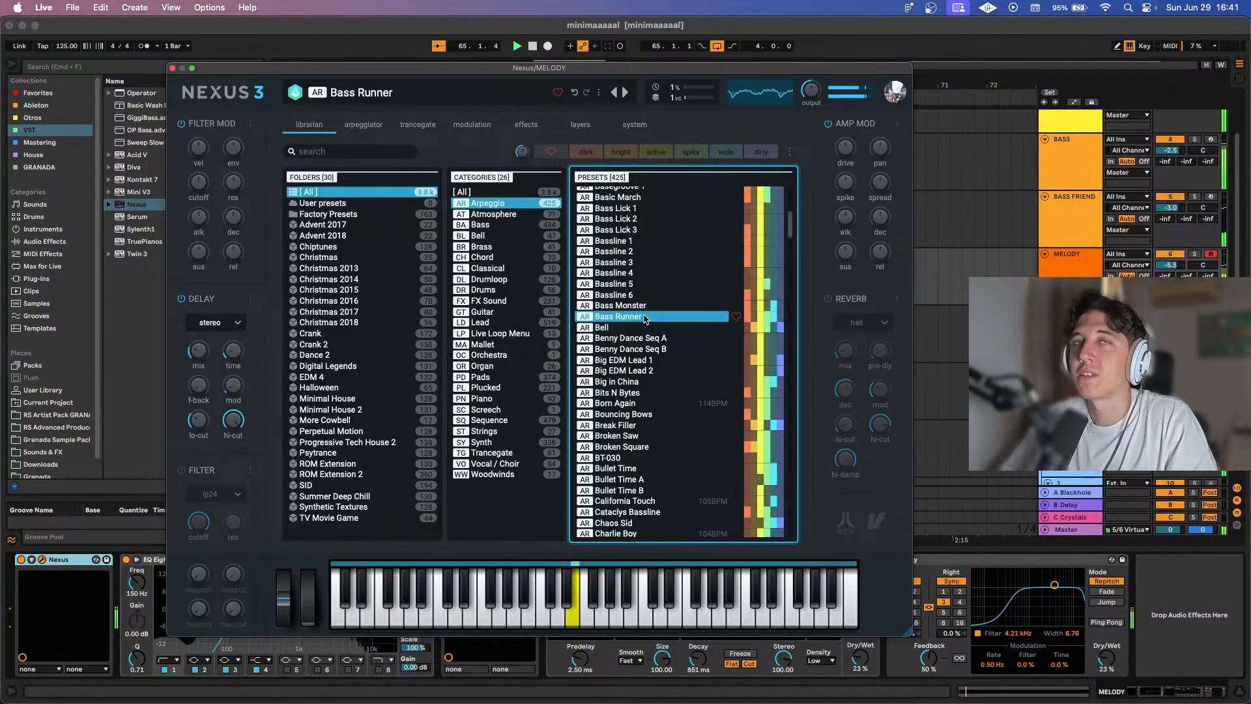
Try the Big EDM Lead 1 preset, load Big EDM Lead 2 instead, stop playback and close the Nexus window.
left_click(641, 360)
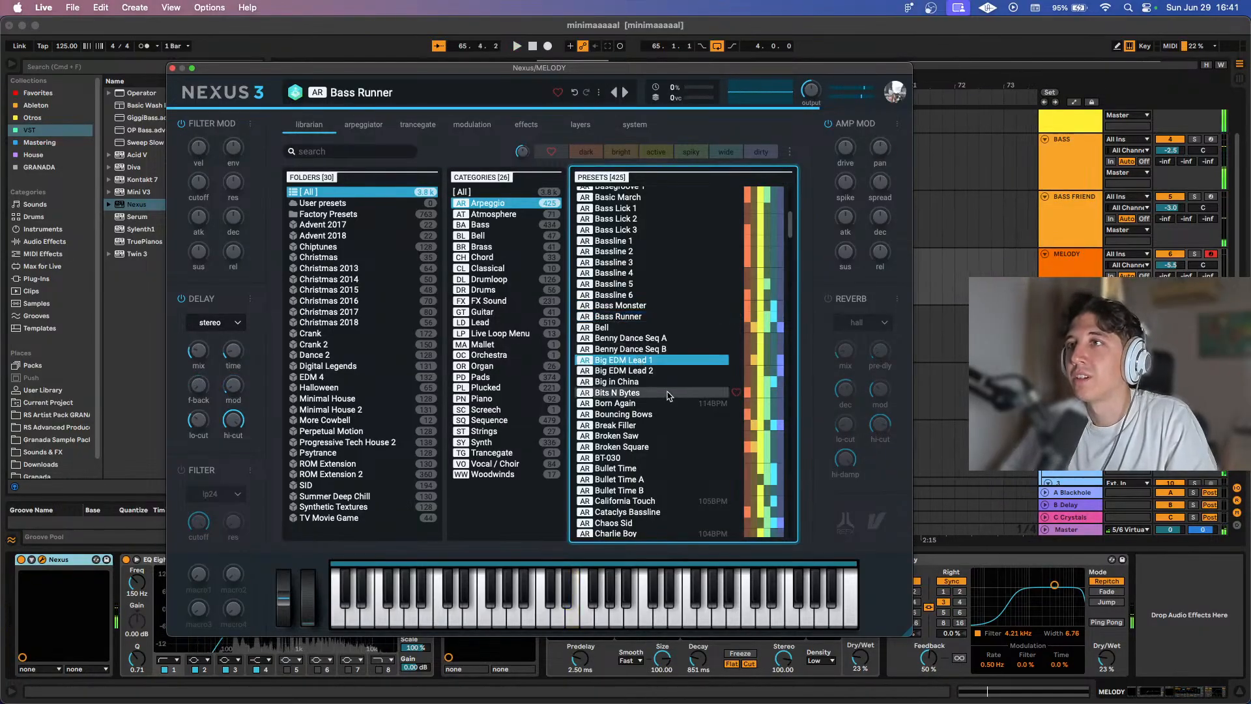
scroll(669, 395, "down", 1)
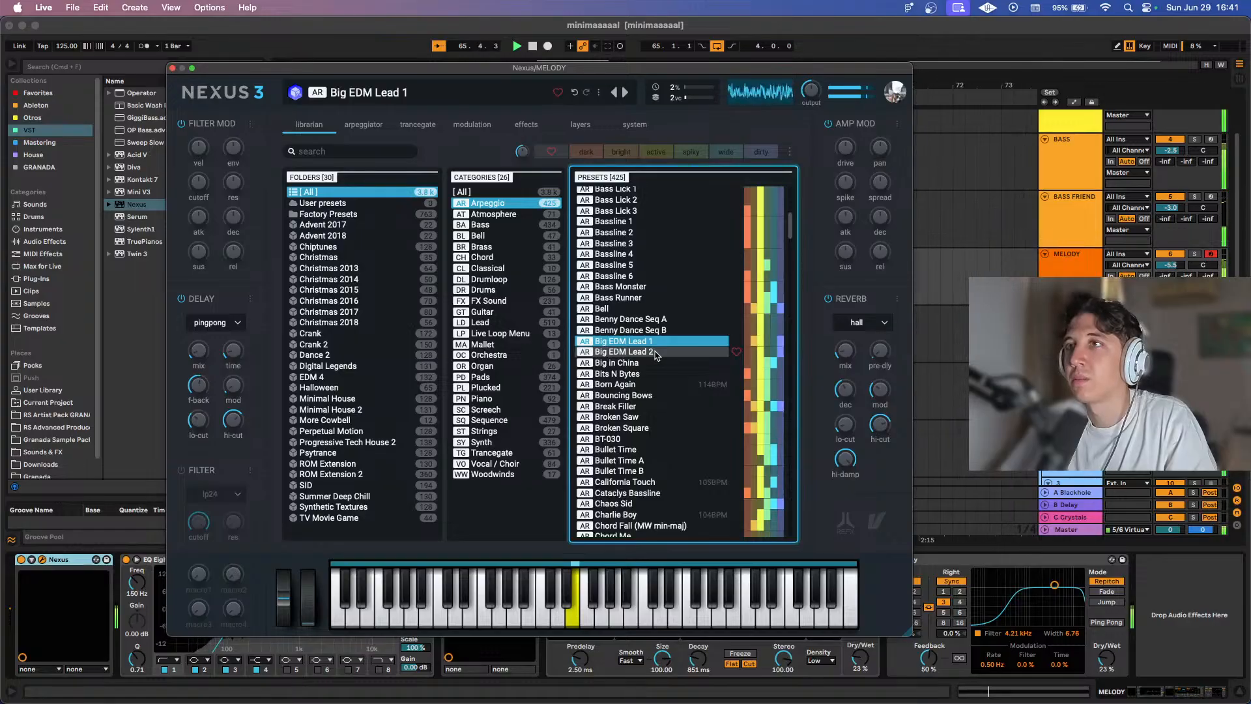
left_click(656, 352)
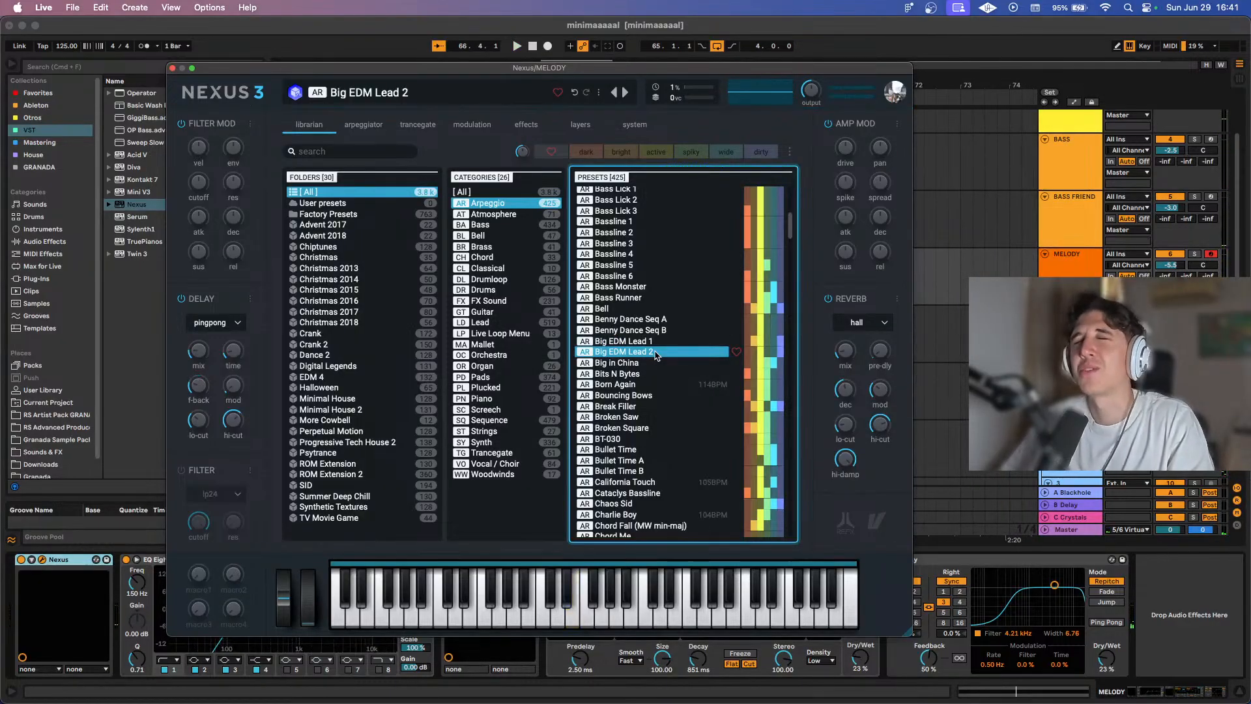
key("space")
scroll(655, 355, "down", 1)
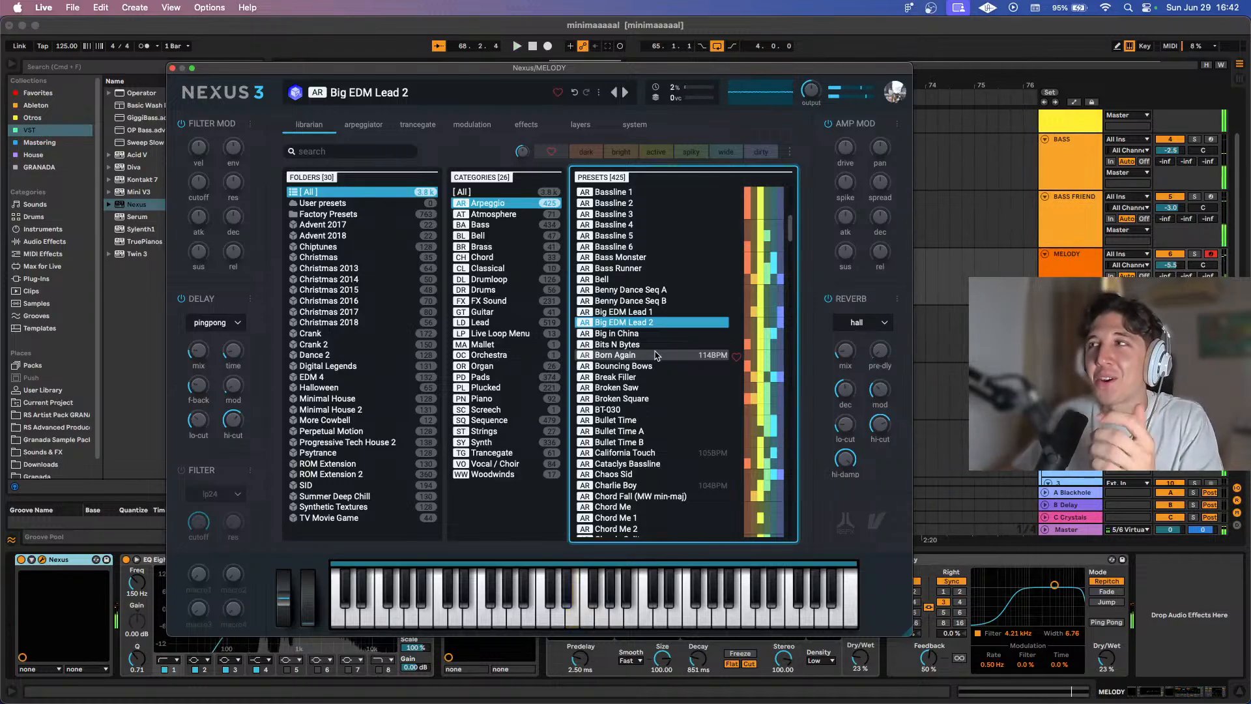
left_click(173, 68)
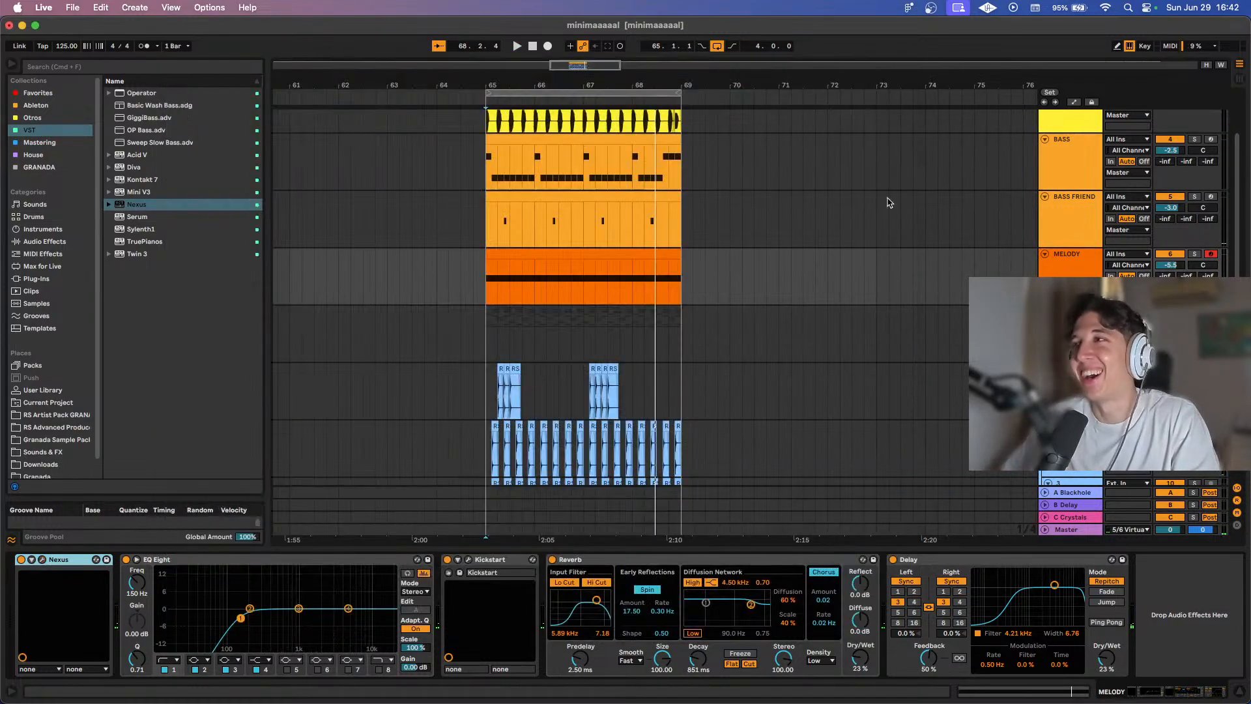
Lower the MELODY track's volume and play the loop from bar 65, fine-tuning the level while listening.
left_click(1167, 264)
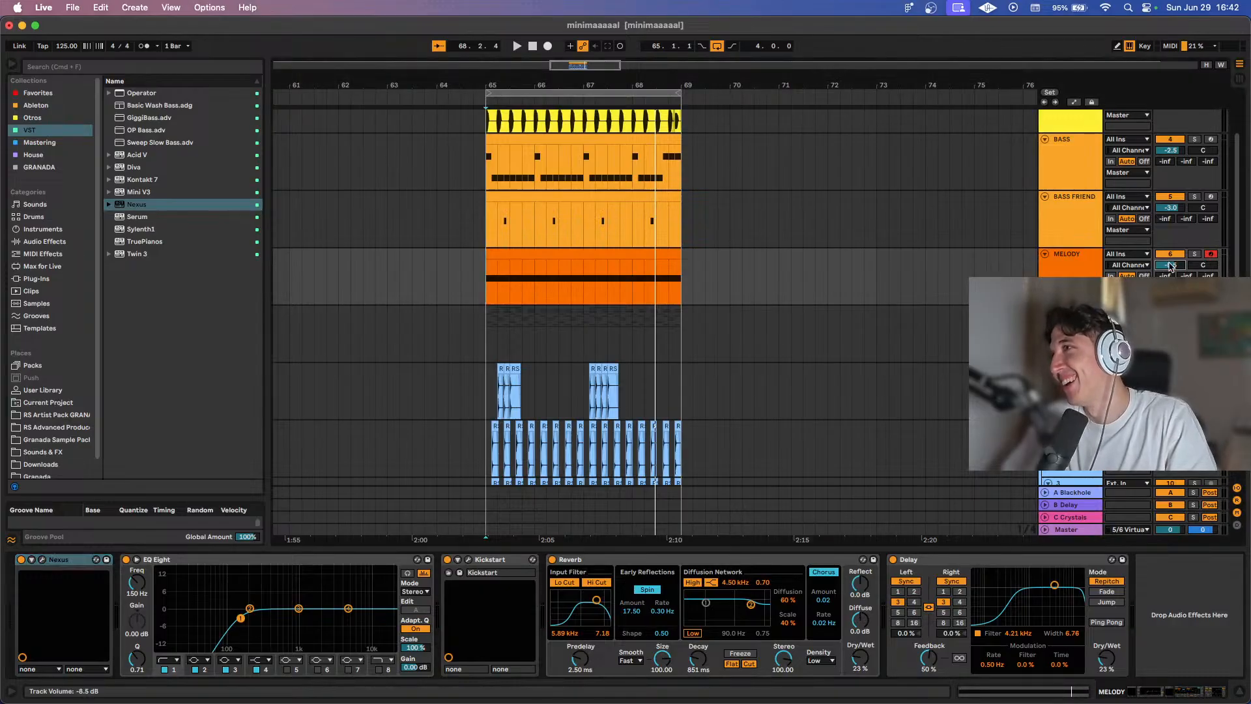
key("space")
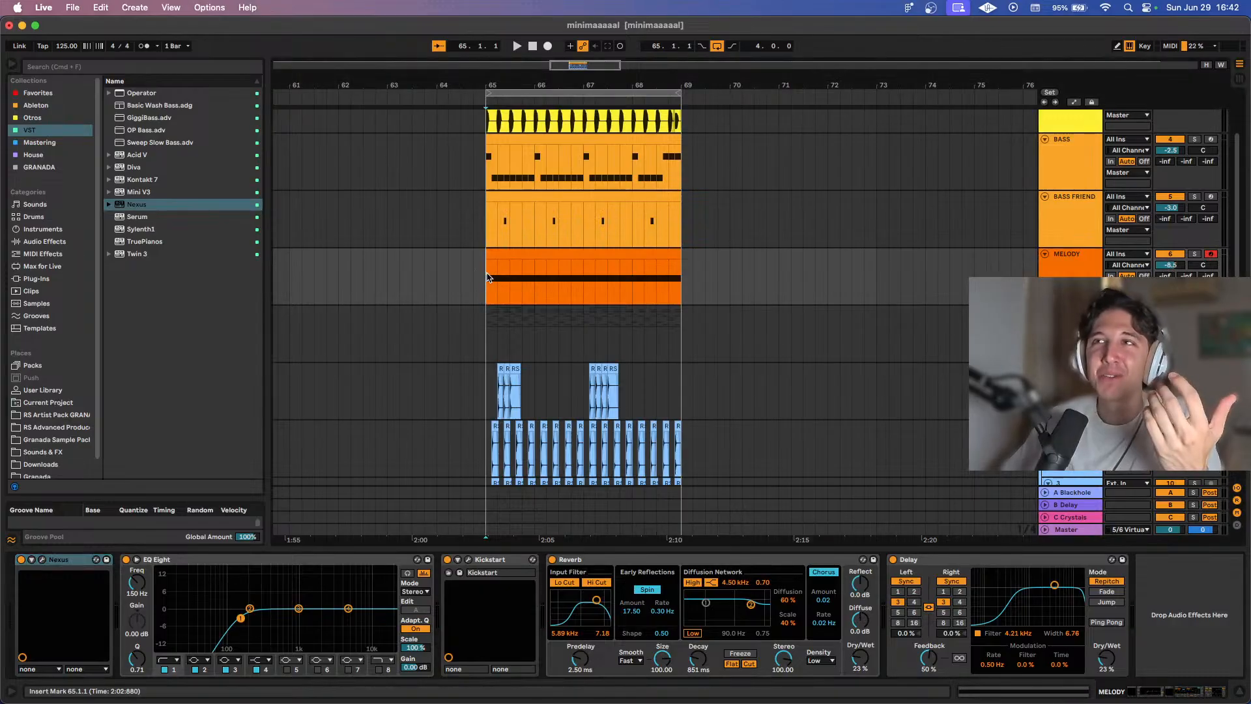
left_click(1098, 271)
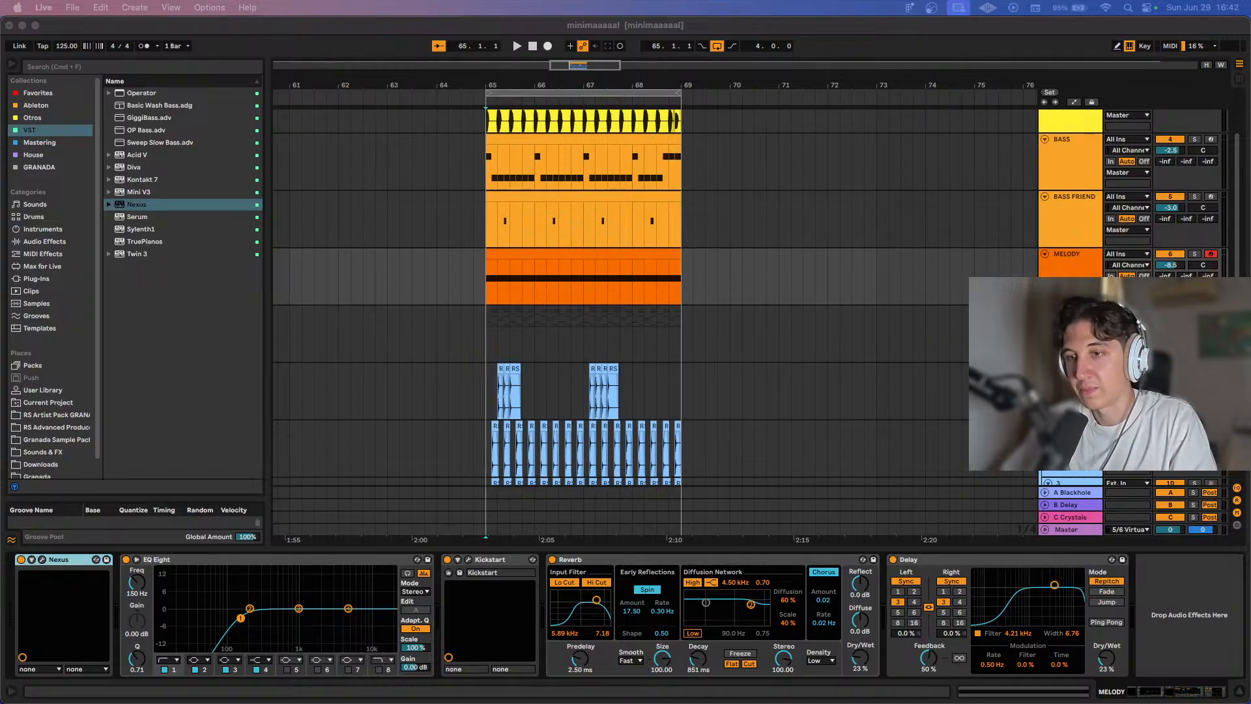
left_click(483, 286)
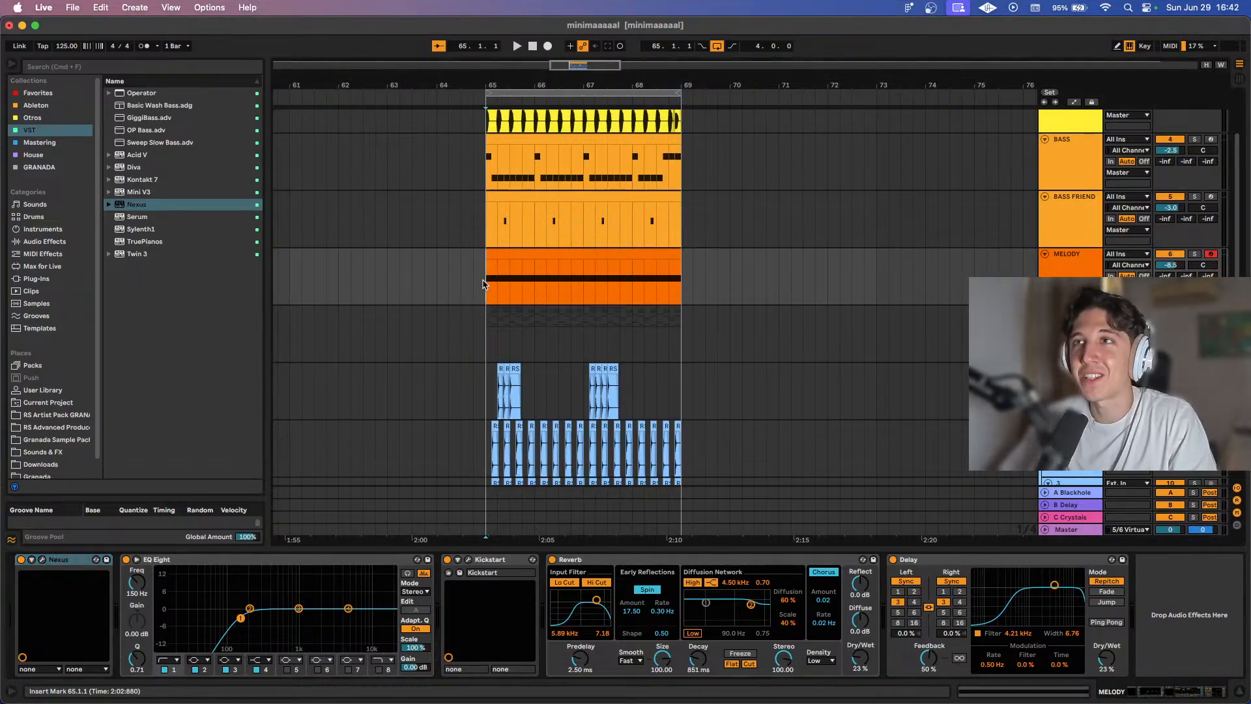
key("space")
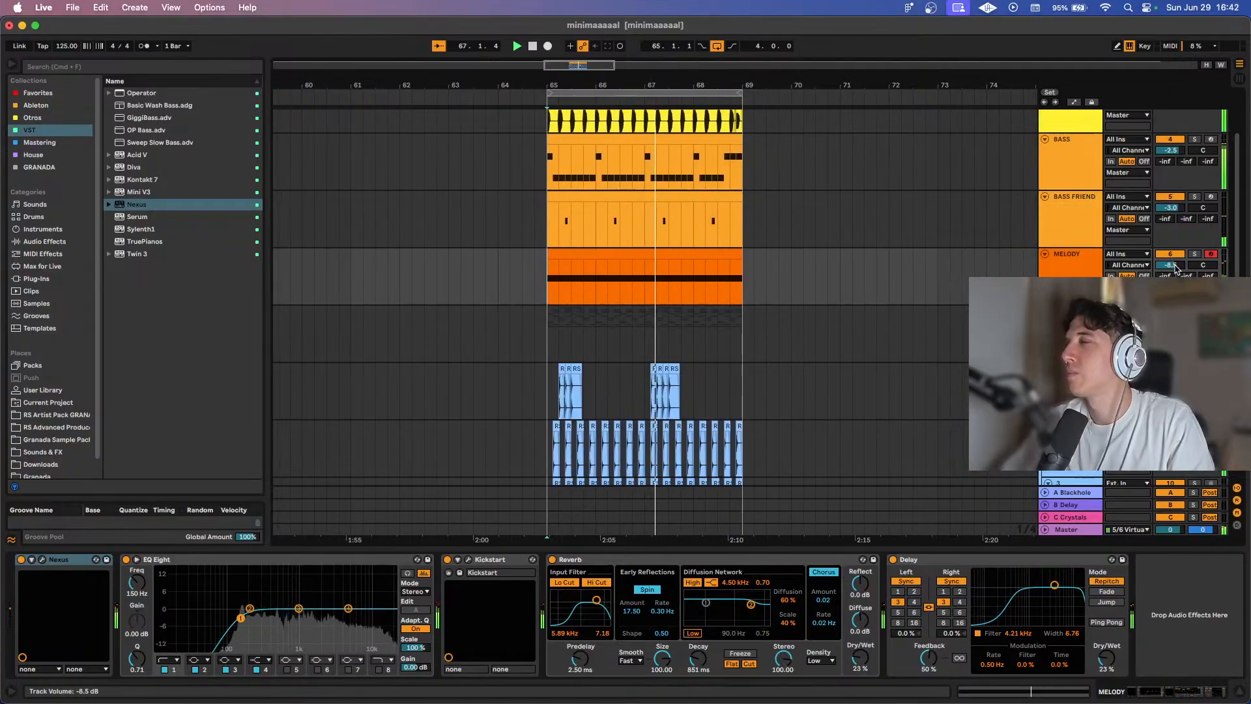
left_click_drag(1176, 268, 1175, 271)
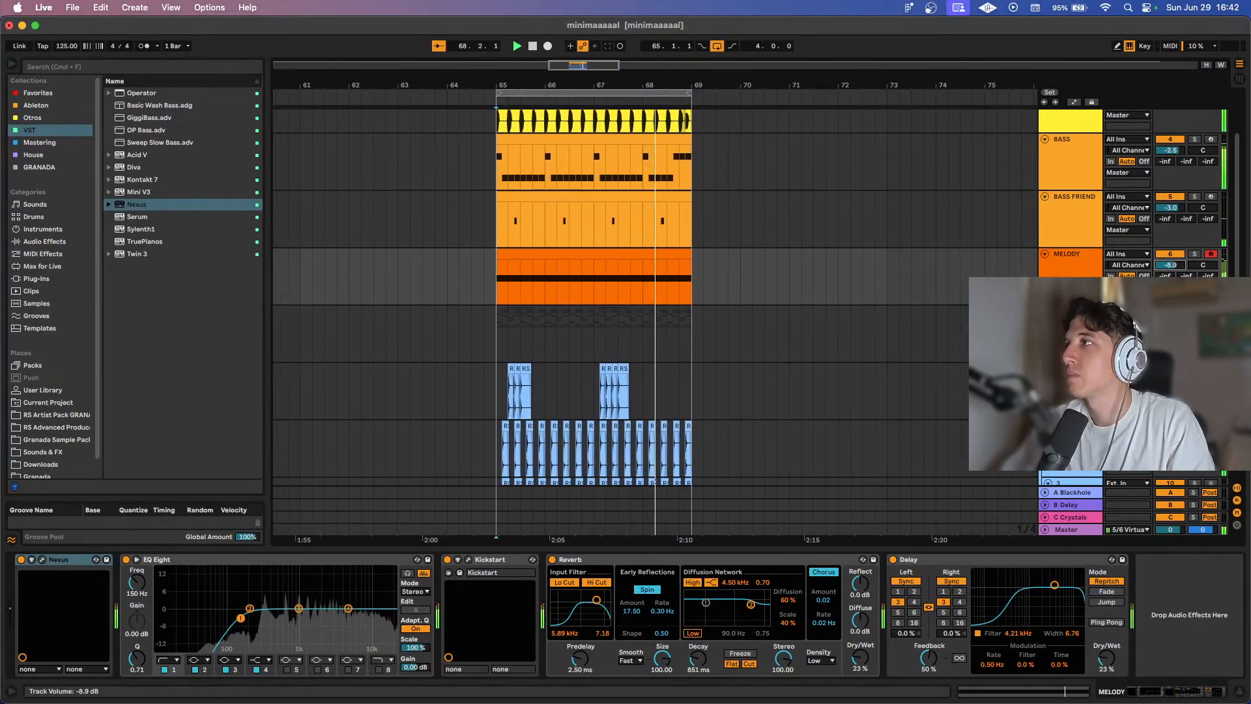
Stop playback and duplicate the MELODY track with its devices and clip.
left_click(668, 232)
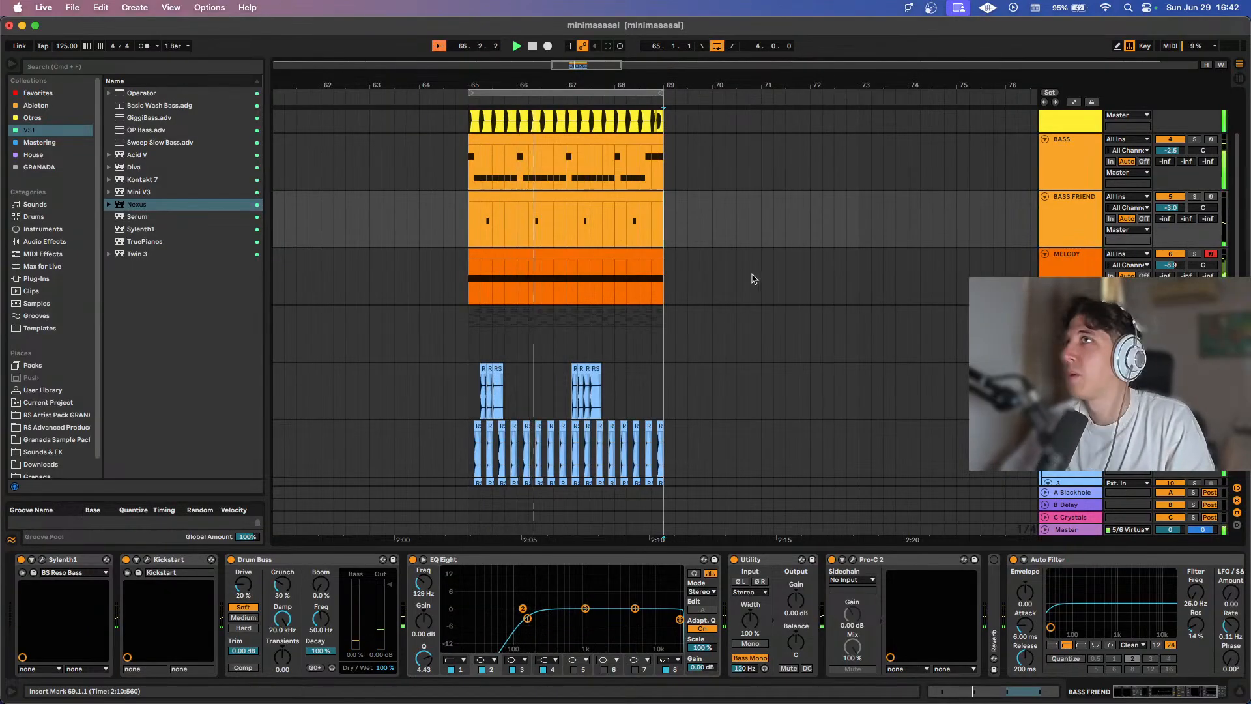
left_click(1068, 272)
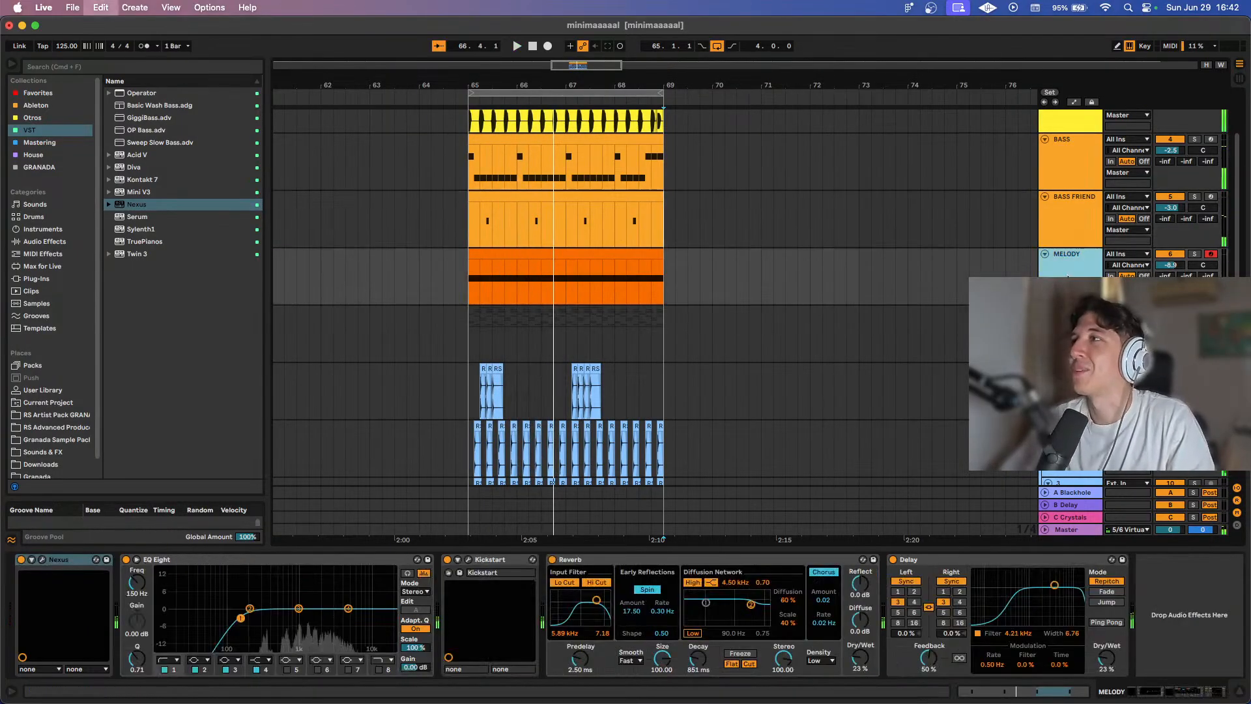
key("super+d")
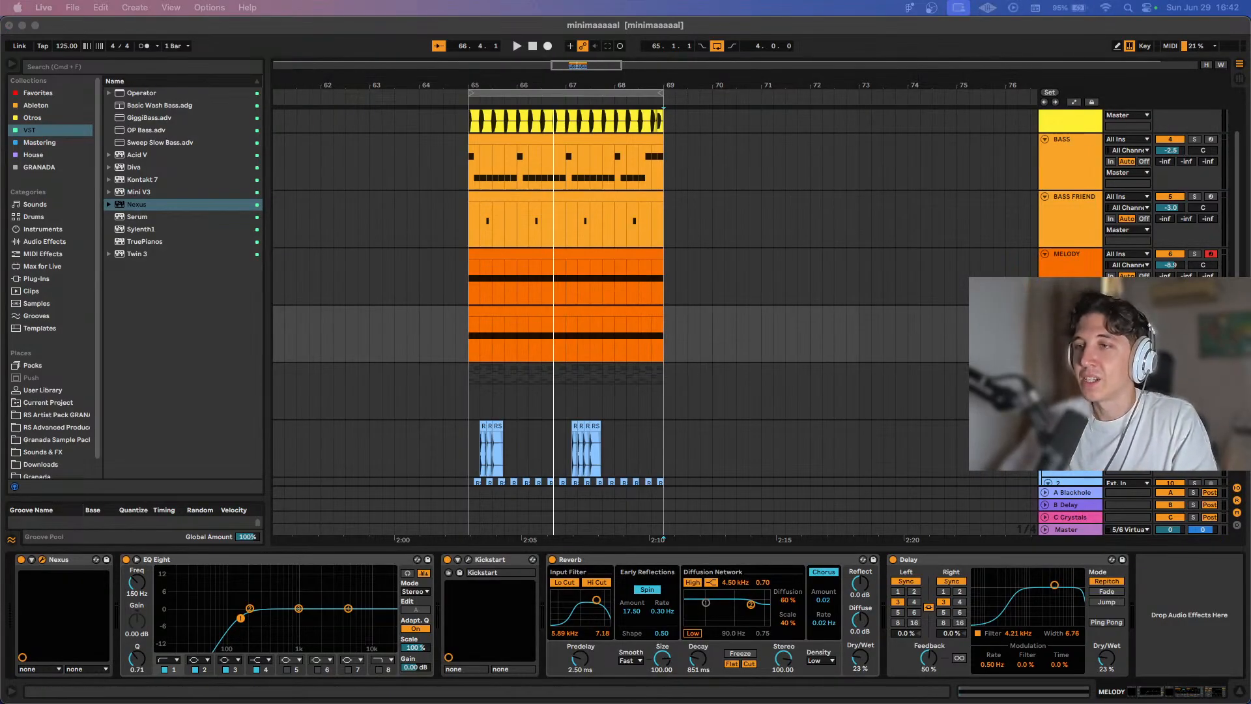
Reopen the MELODY track's Nexus window and audition the arpeggio presets Big in China and Bits N Bytes, playing the loop from bar 65.
left_click_drag(685, 702, 693, 158)
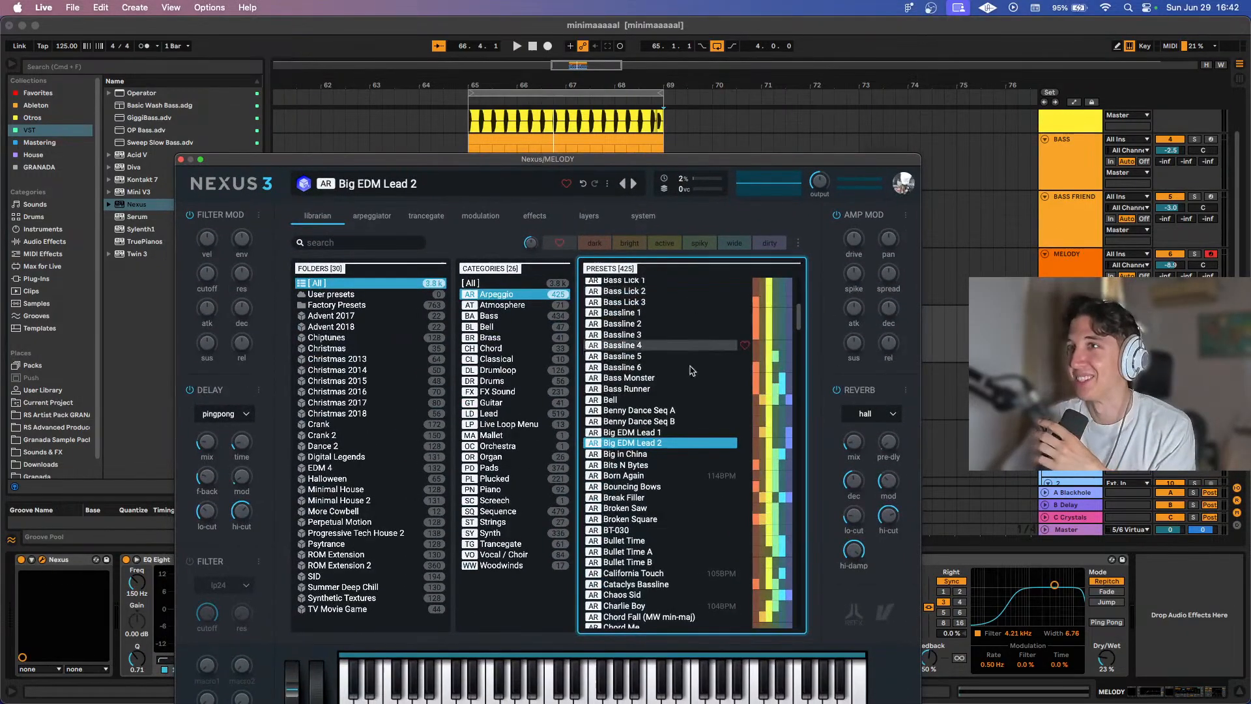
left_click(667, 456)
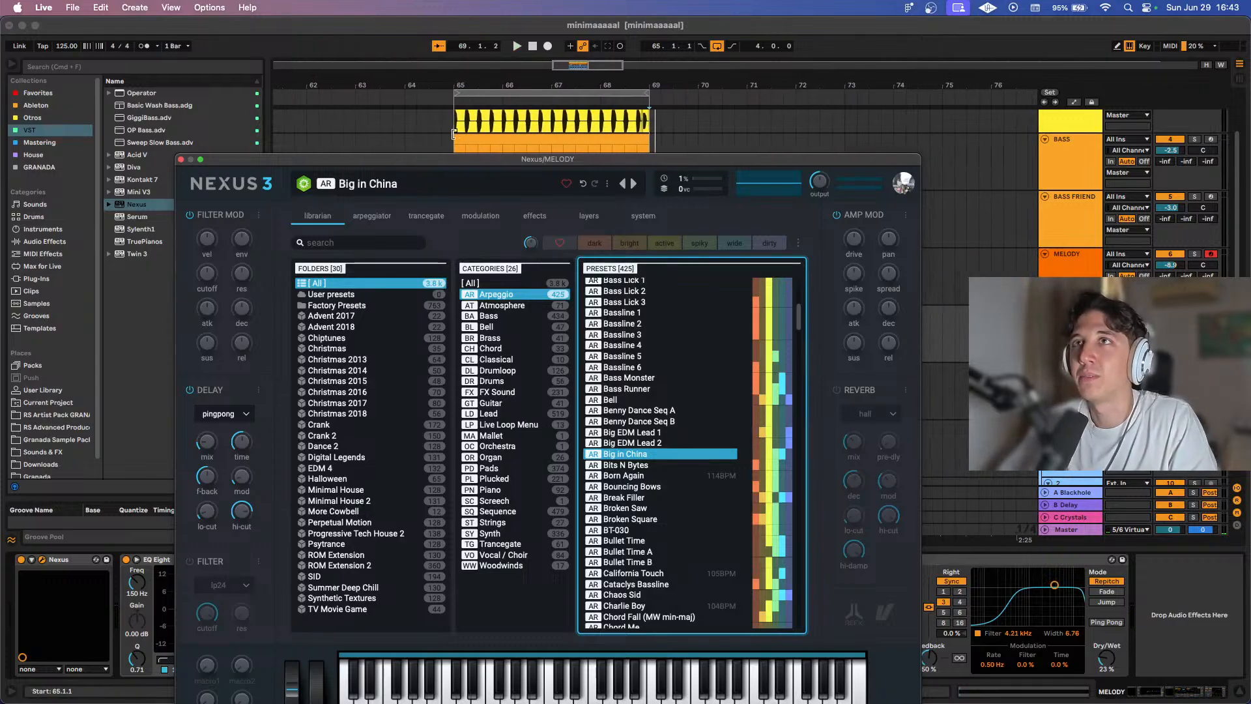
left_click(454, 132)
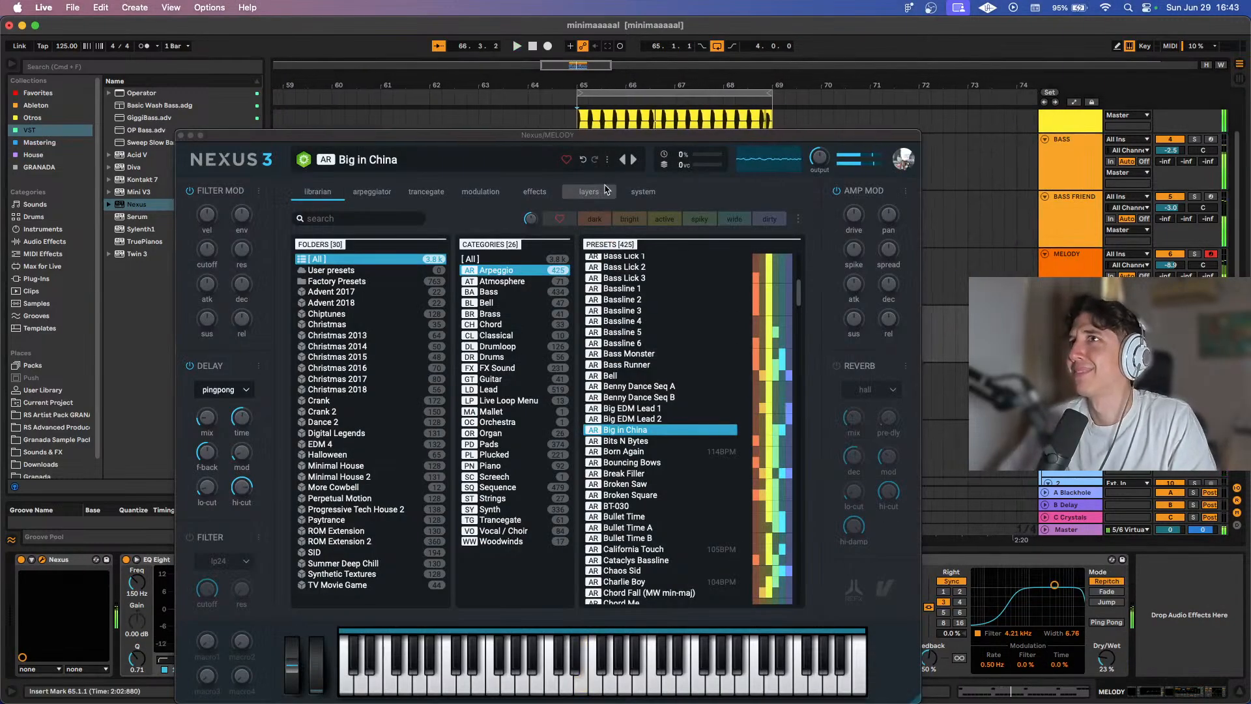
left_click(633, 161)
key("space")
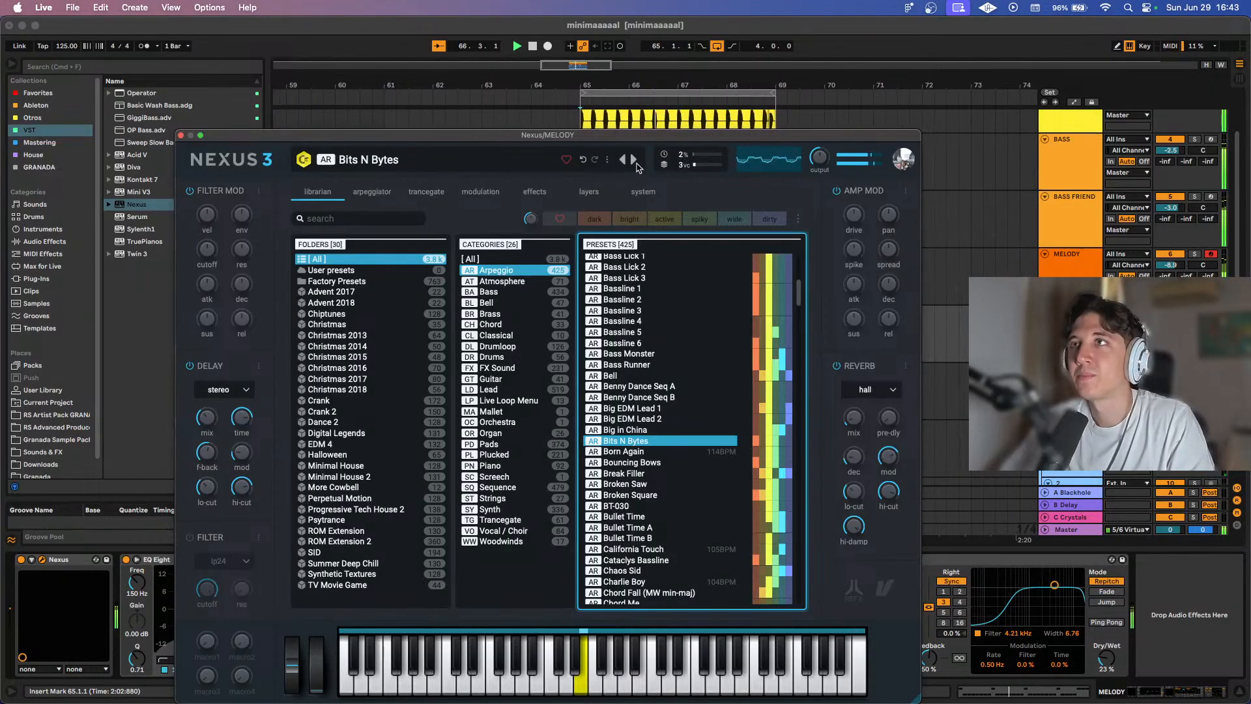
Audition the consecutive arpeggio presets from Born Again through Break Filler, Broken Saw and Broken Square up to Bullet Time over the loop.
left_click(633, 160)
left_click(634, 161)
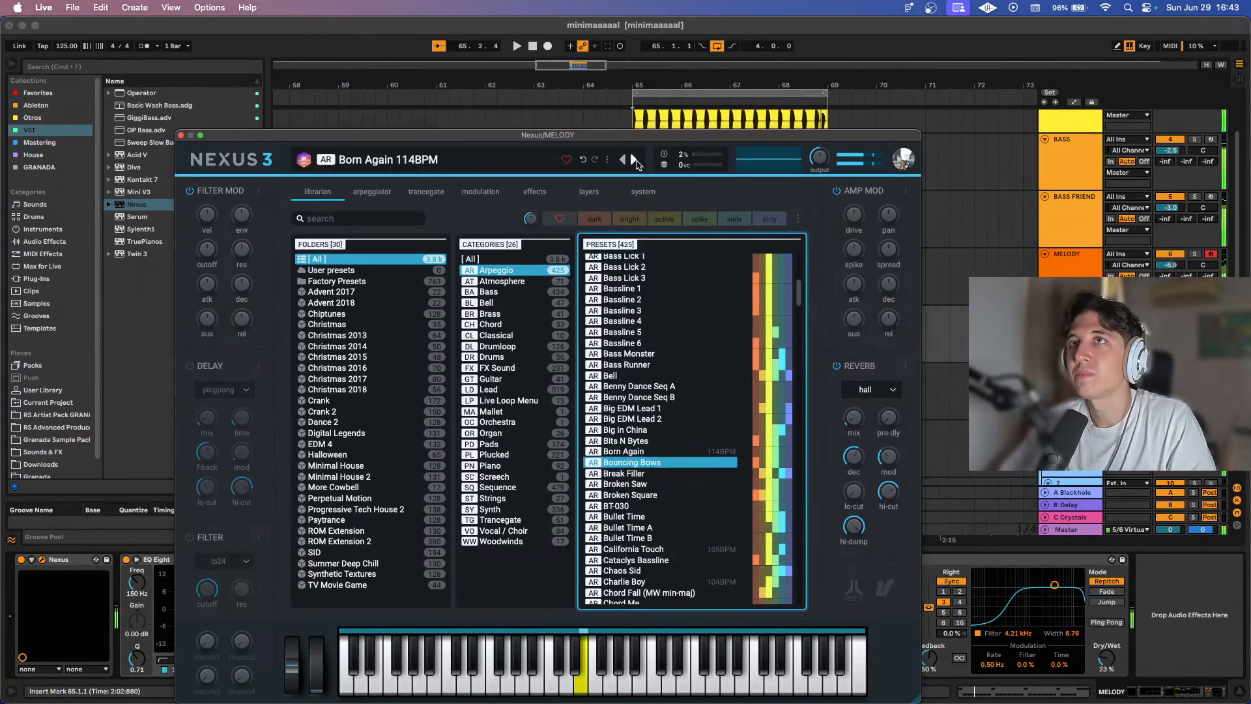
left_click(634, 161)
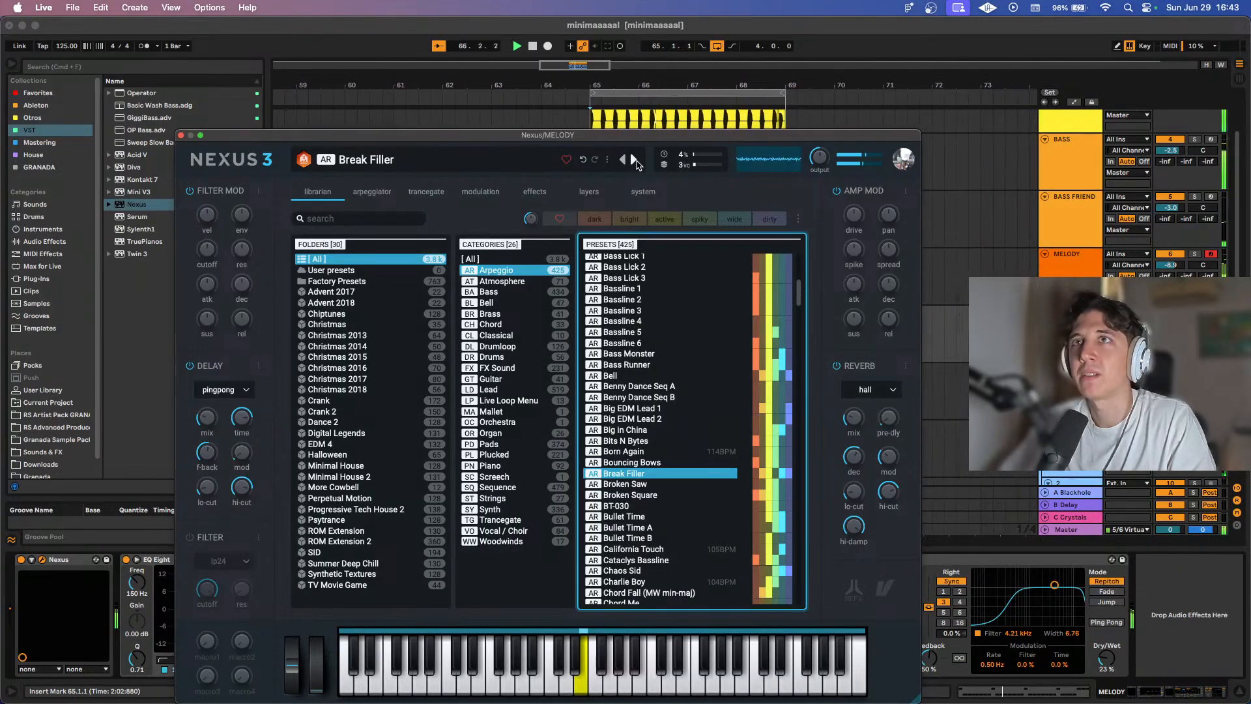
left_click(634, 161)
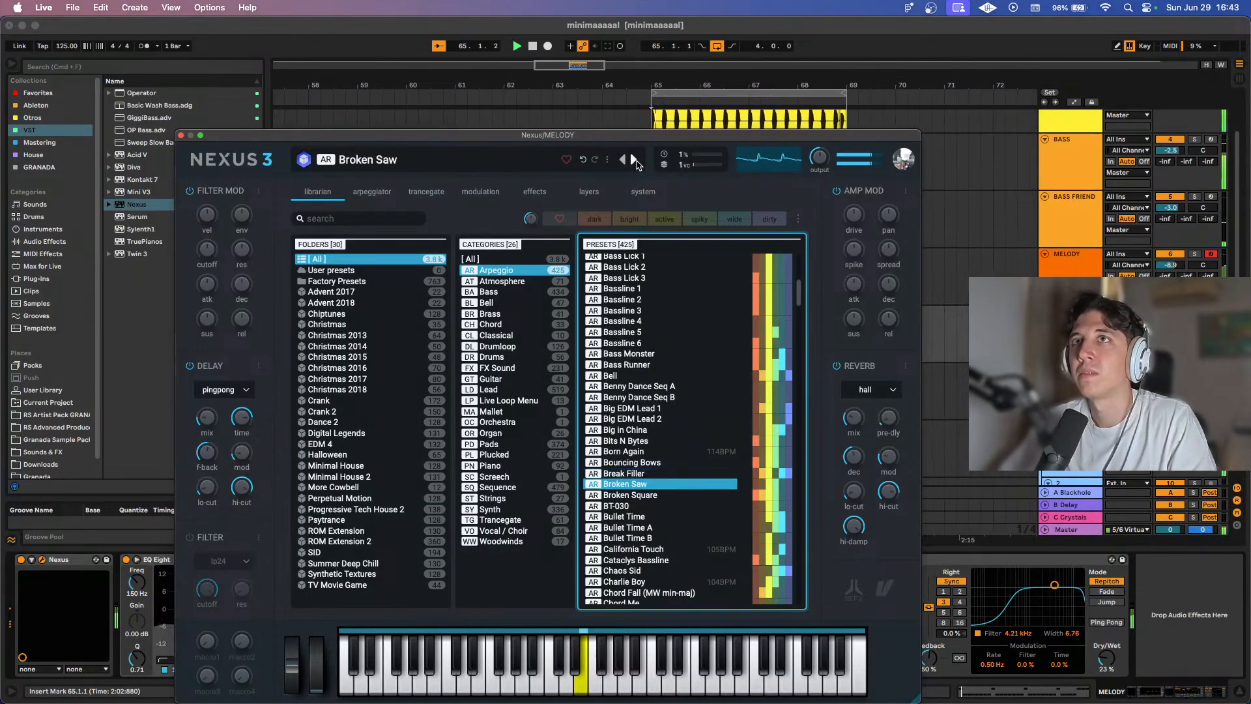
left_click(634, 160)
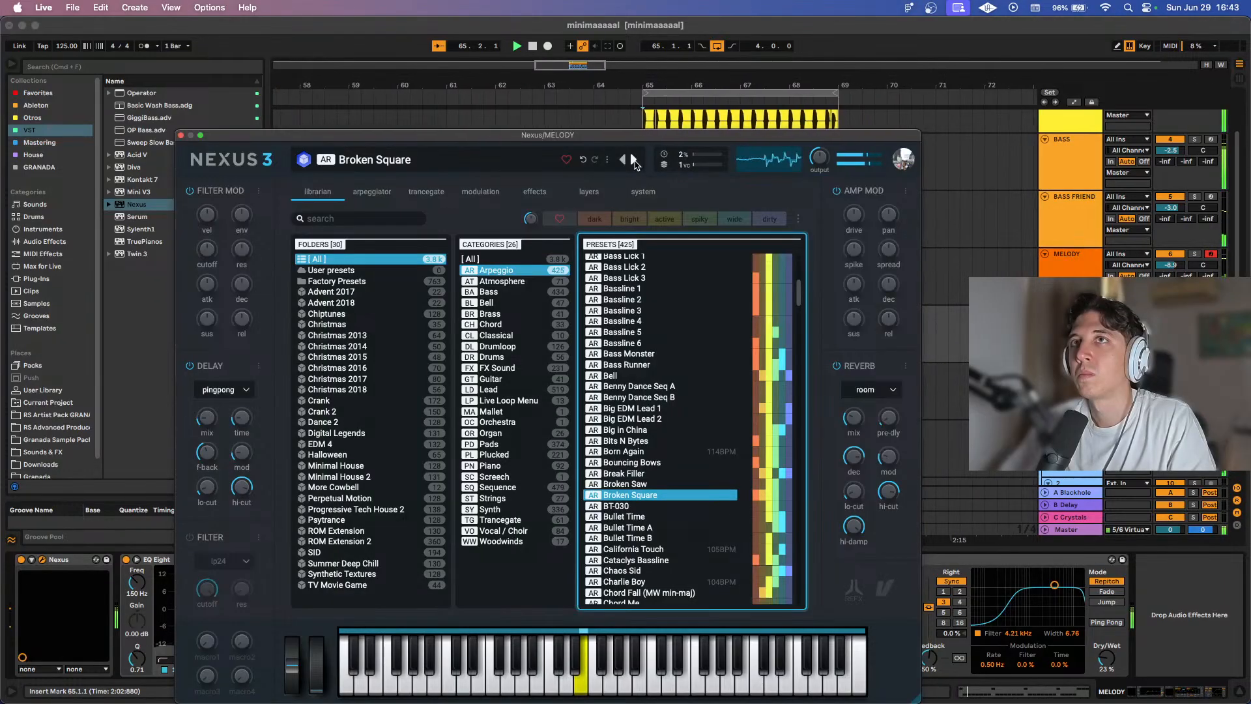
left_click(633, 160)
left_click(634, 161)
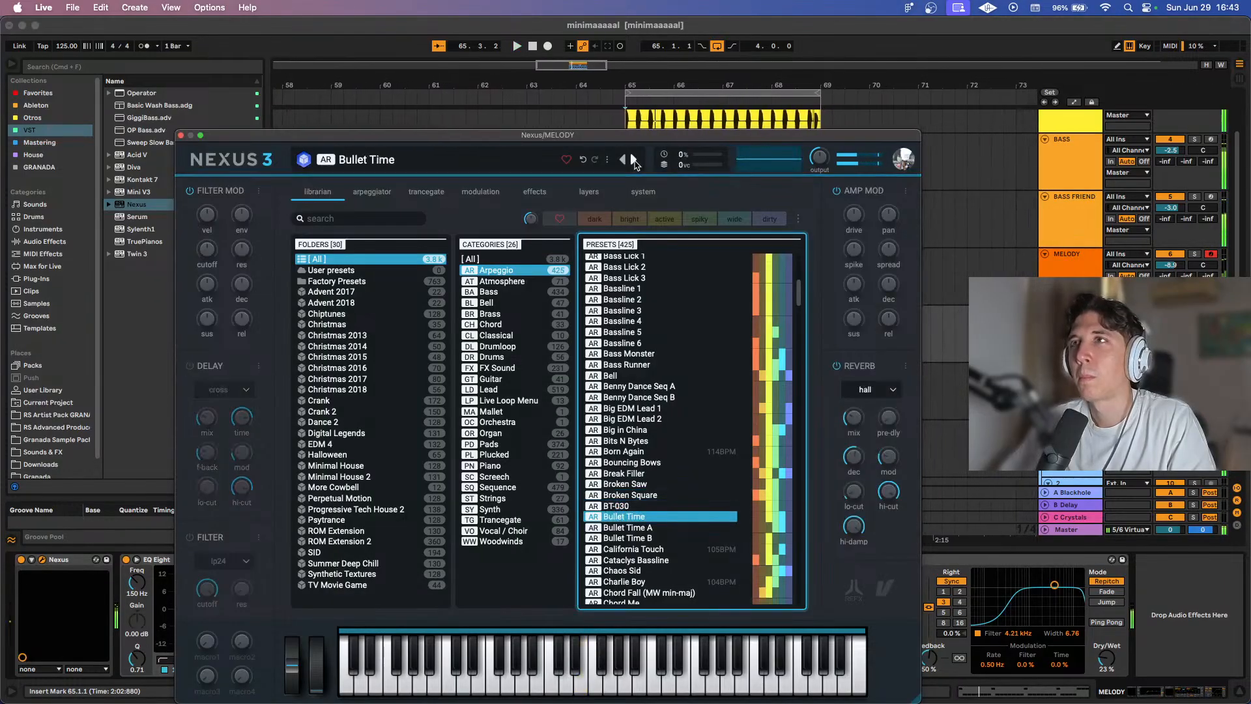
Audition the arpeggio presets Bullet Time A, Bullet Time B, California Touch, Cataclys Bassline and Chaos Sid while the loop plays.
left_click(633, 160)
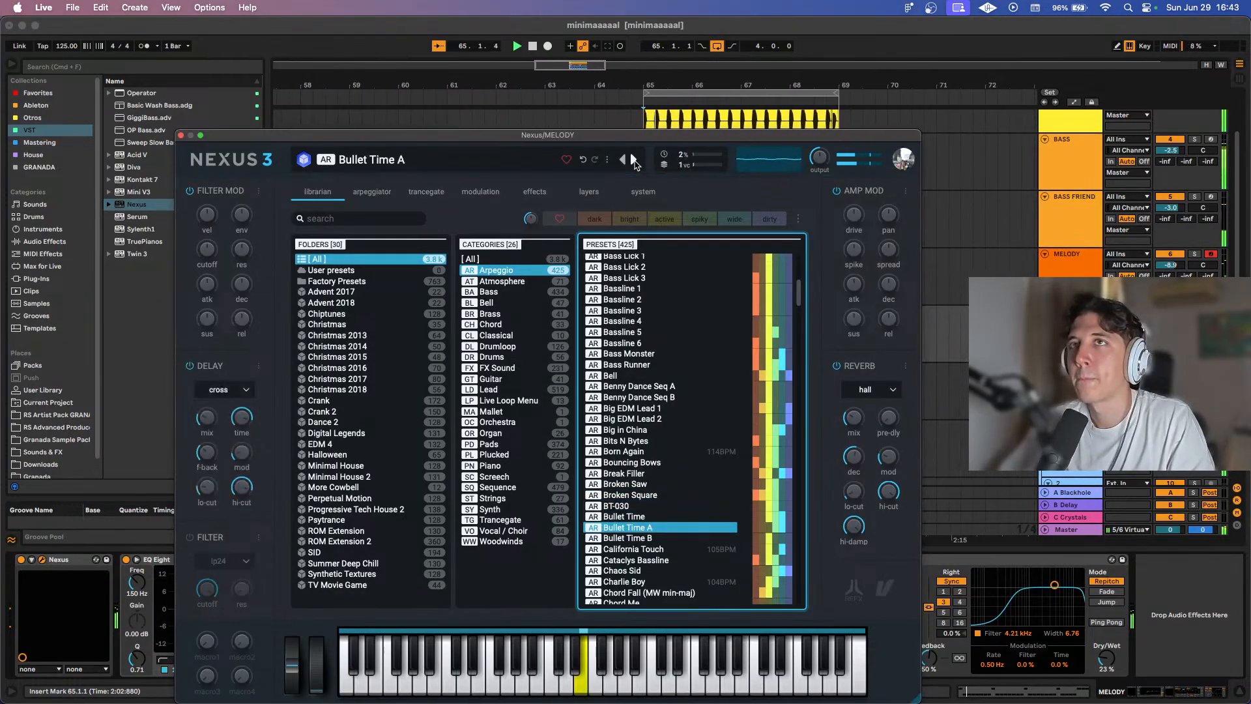
left_click(633, 160)
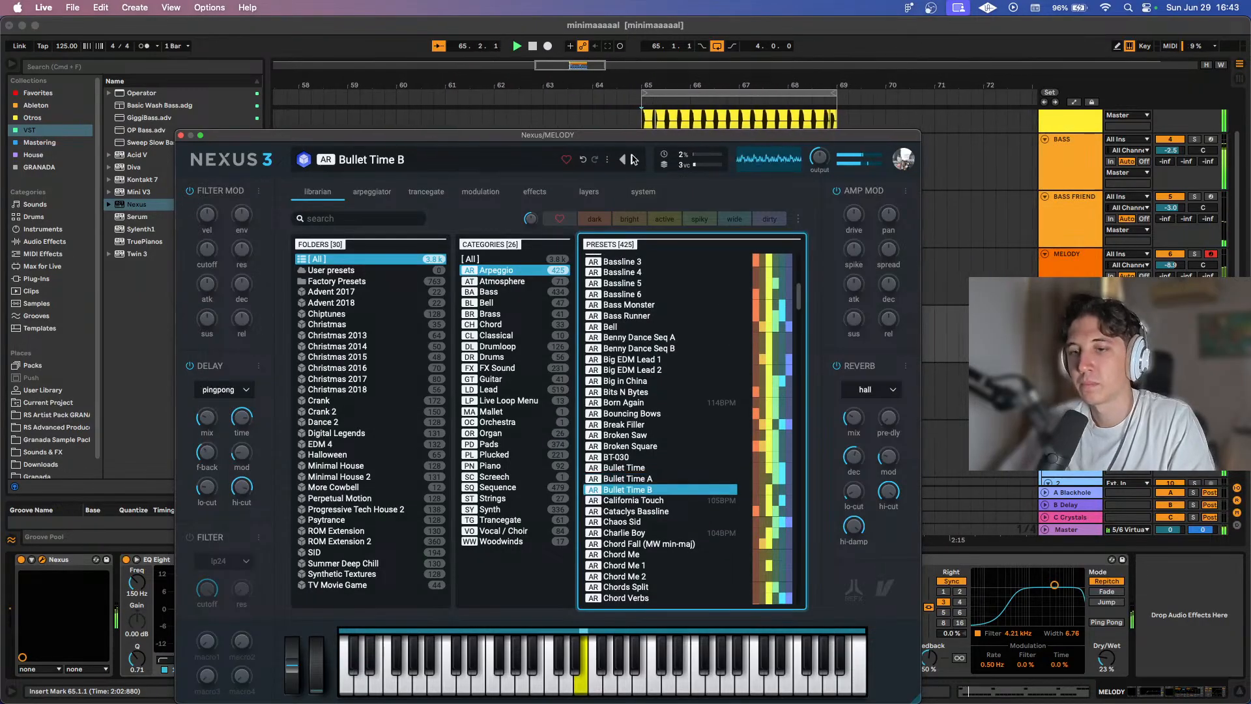
left_click(634, 160)
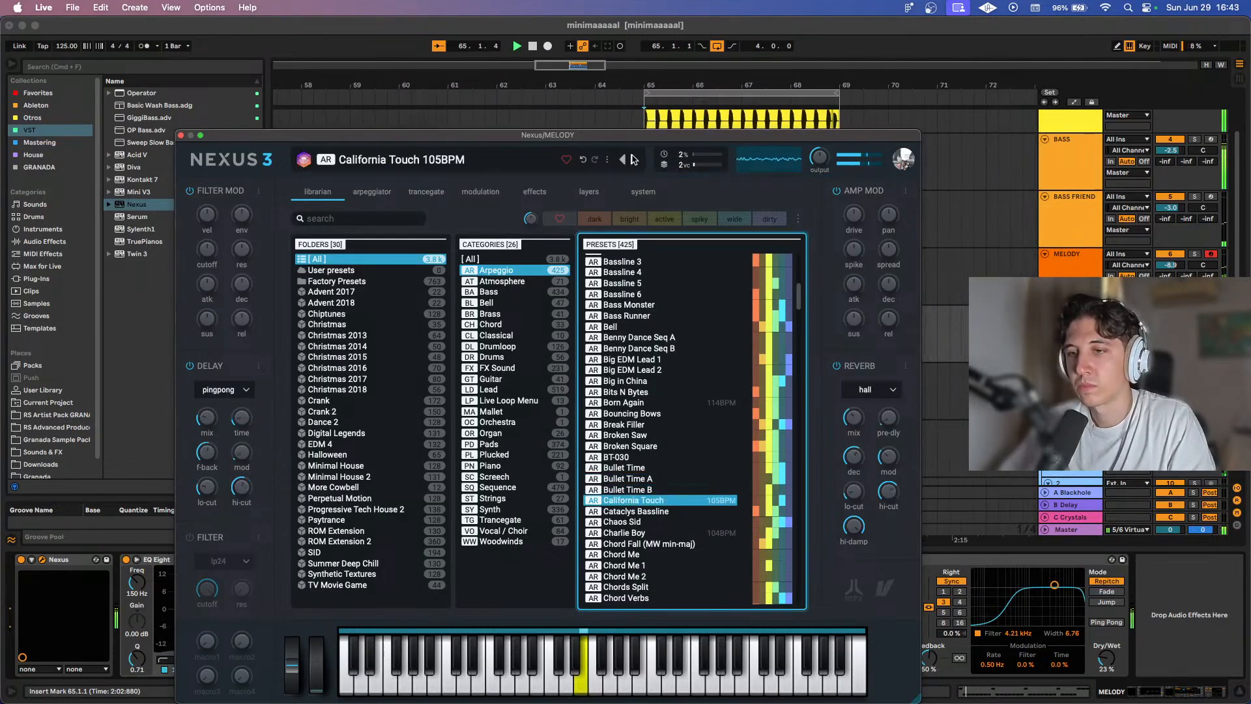
left_click(634, 160)
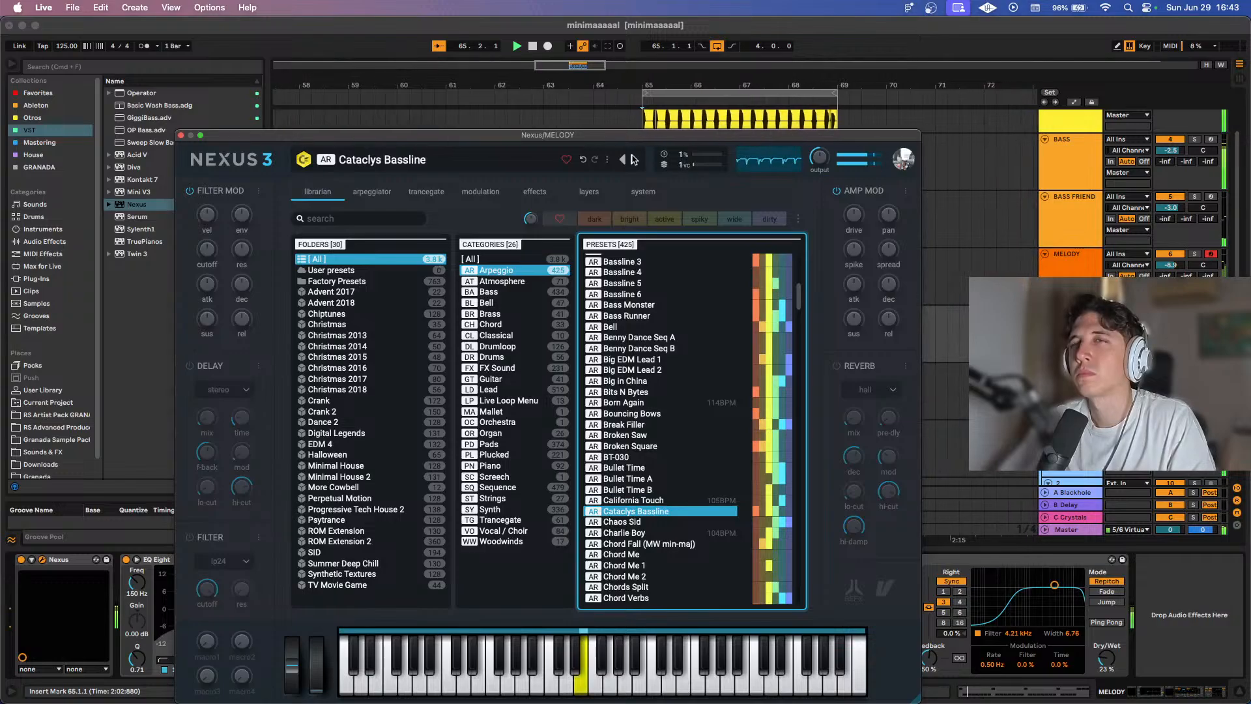
left_click(633, 161)
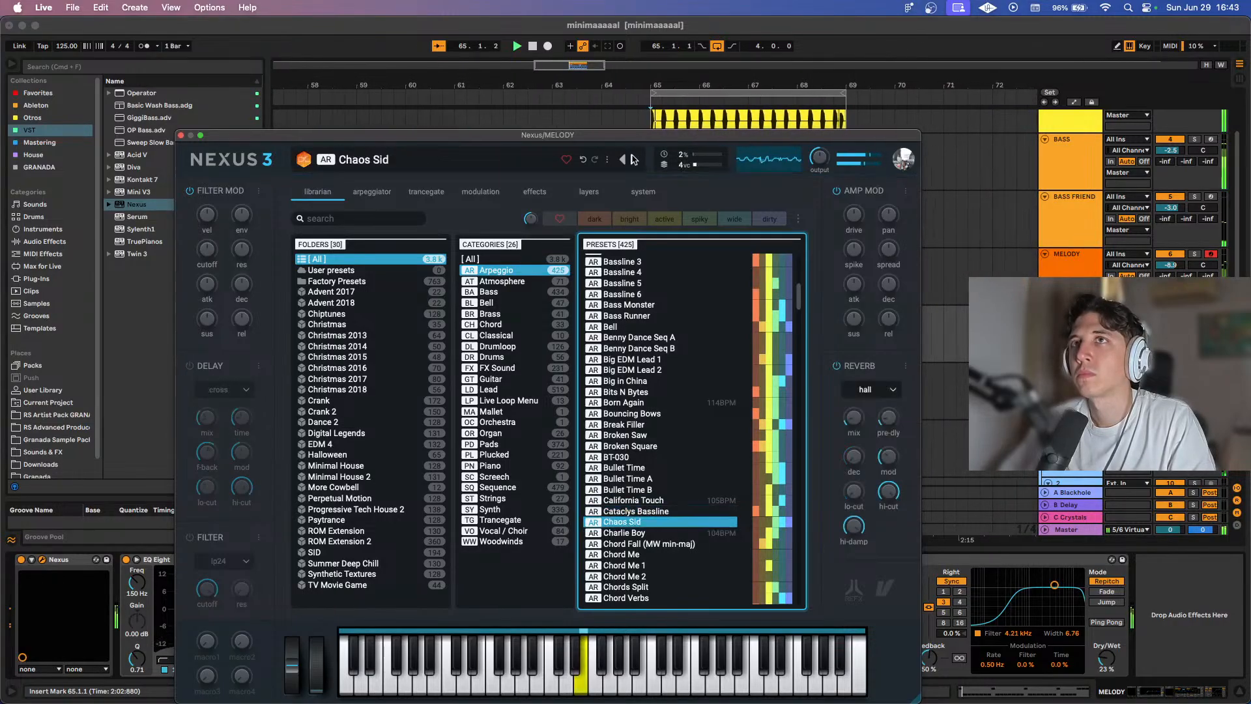
Audition the chord-style arpeggio presets Chord Me, Chord Me 1, Chord Me 2 and Chord Verbs over the loop.
scroll(645, 437, "down", 4)
left_click(645, 438)
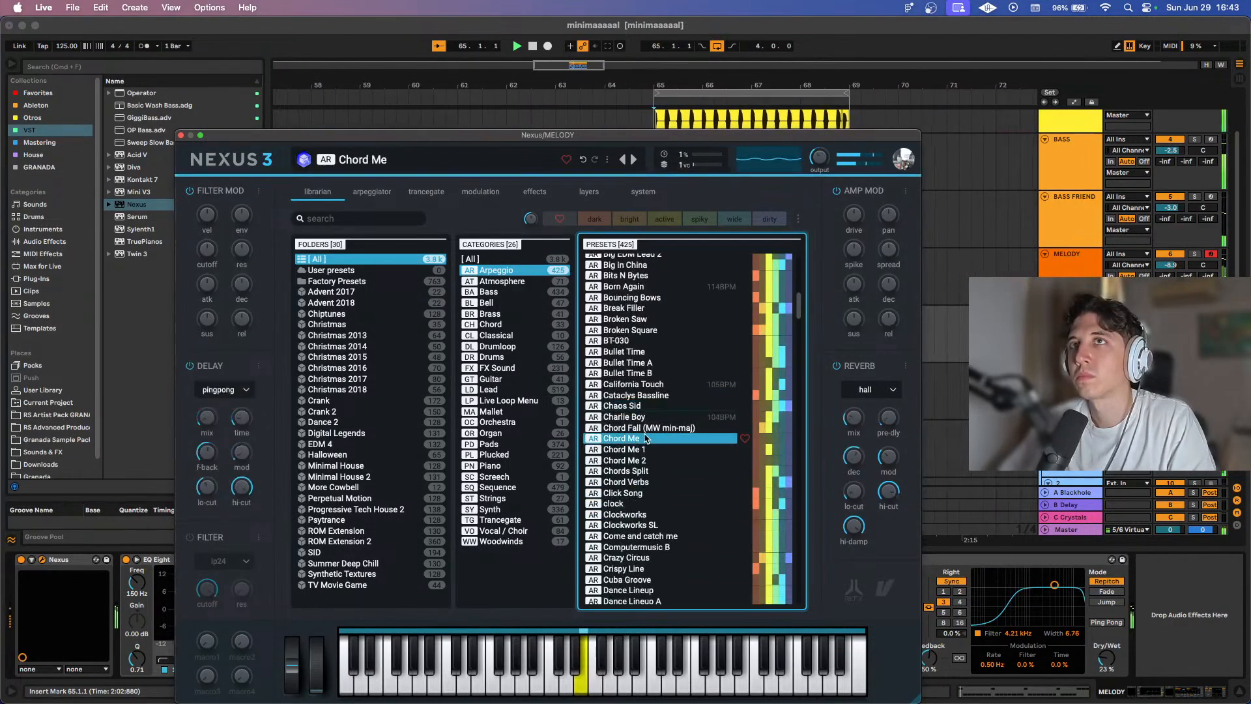
scroll(647, 417, "down", 2)
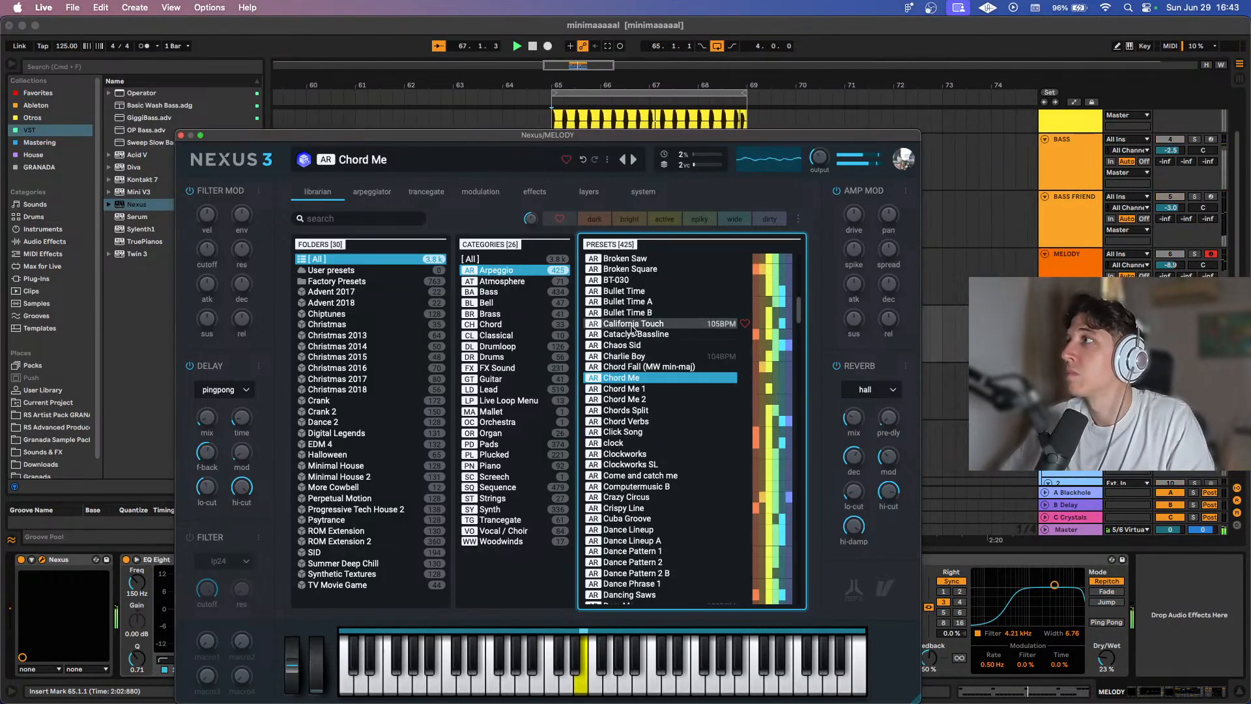
left_click(639, 389)
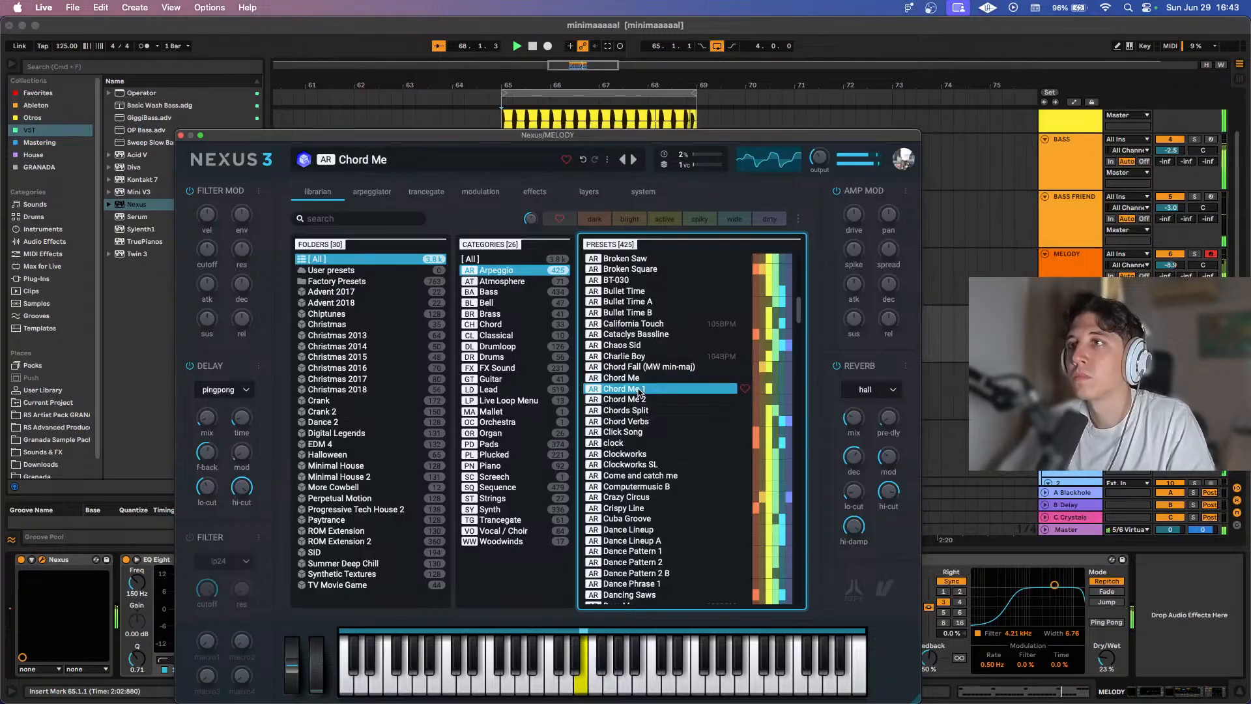
left_click(640, 400)
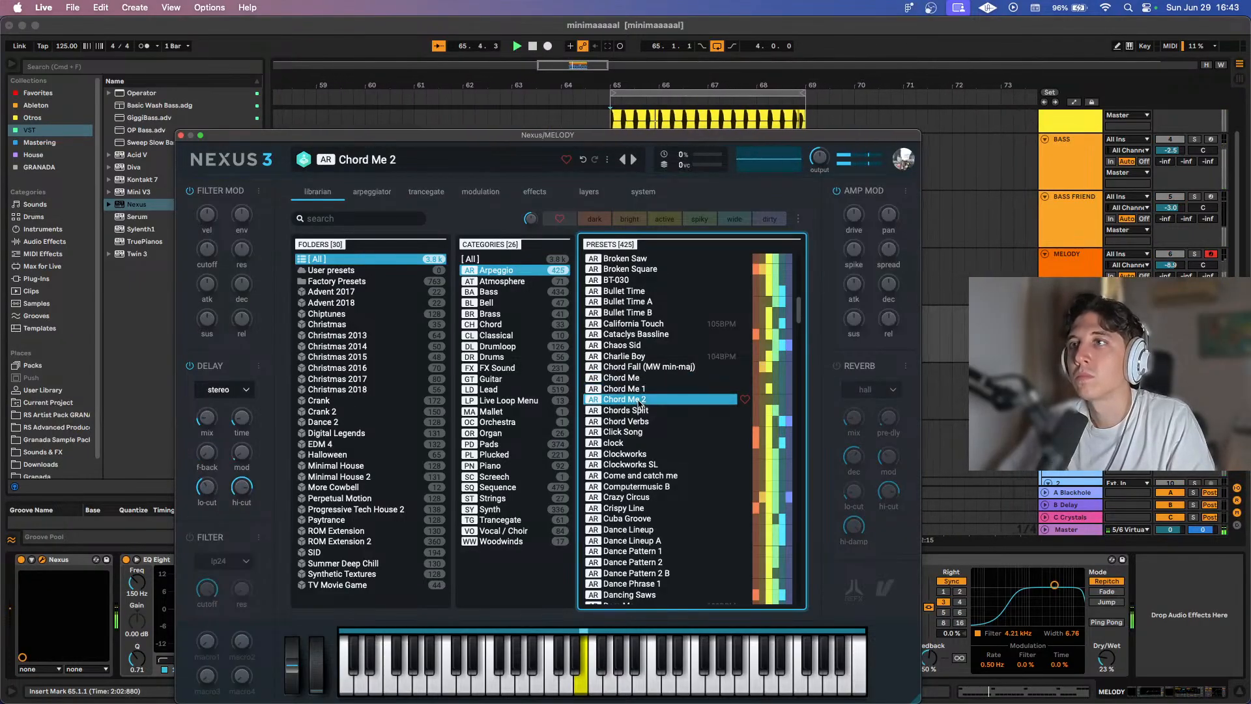
left_click(641, 421)
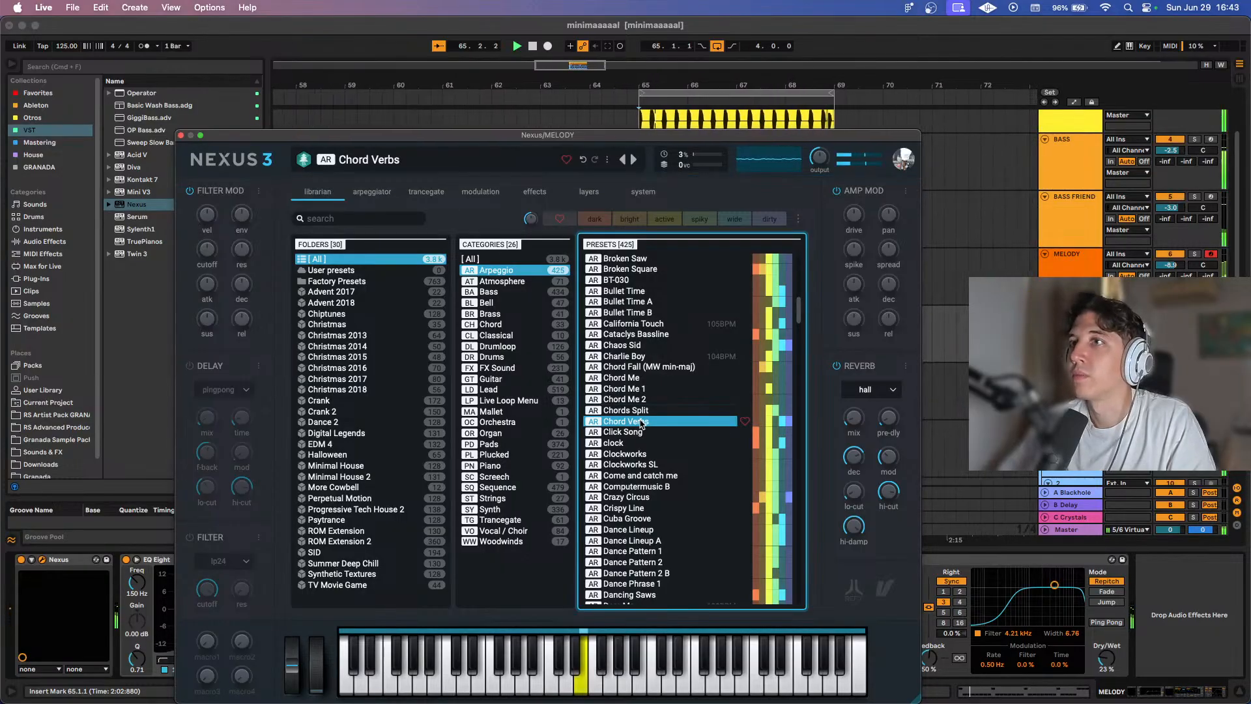
Load the Clockworks SL arpeggio preset and play the loop with it.
scroll(641, 424, "down", 2)
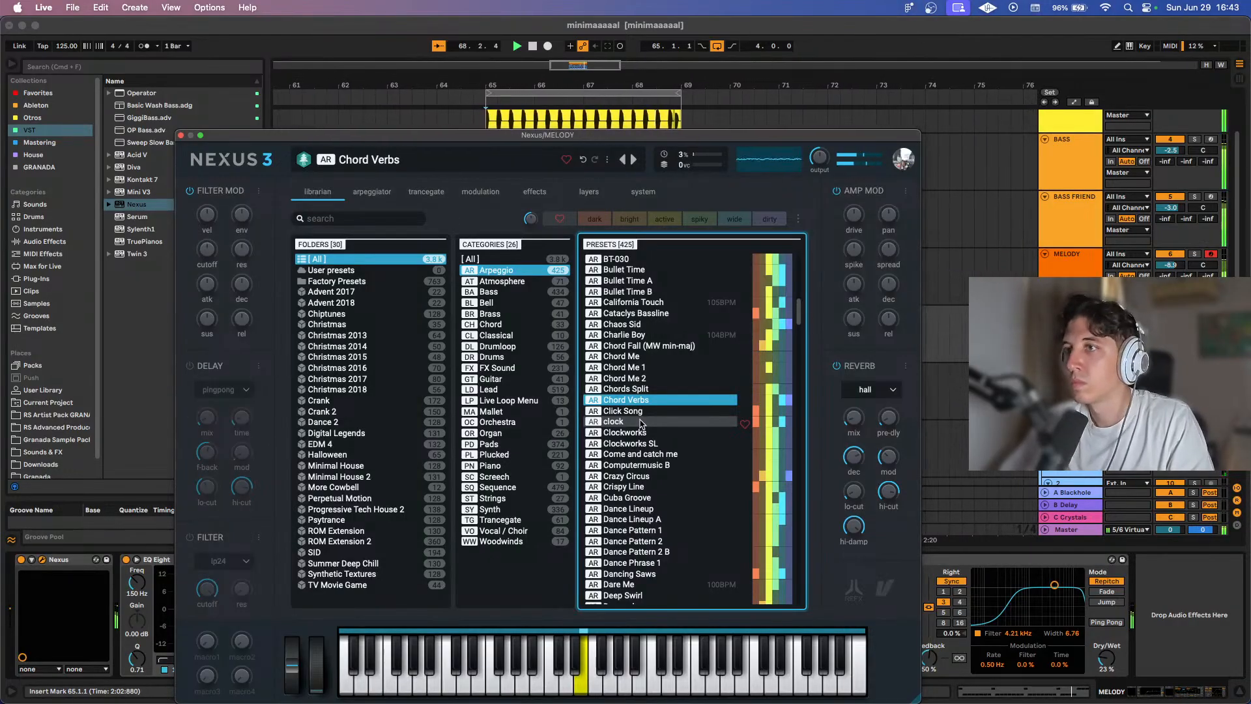
left_click(665, 444)
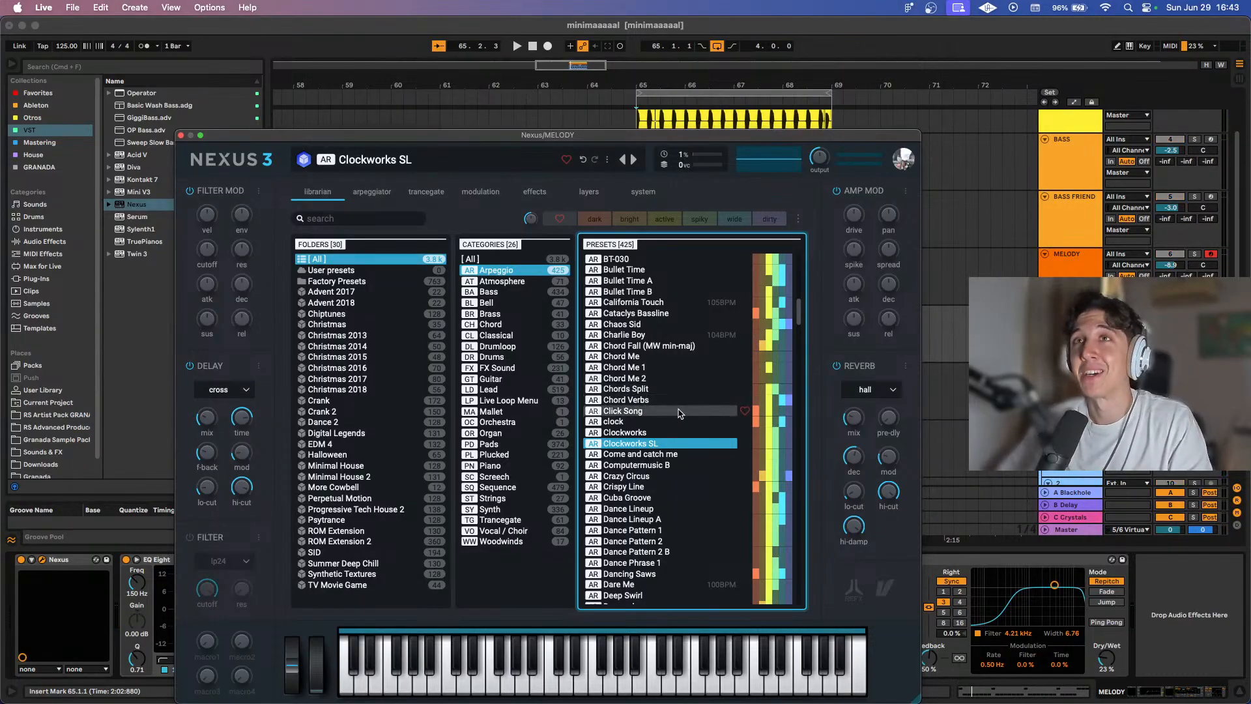
key("space")
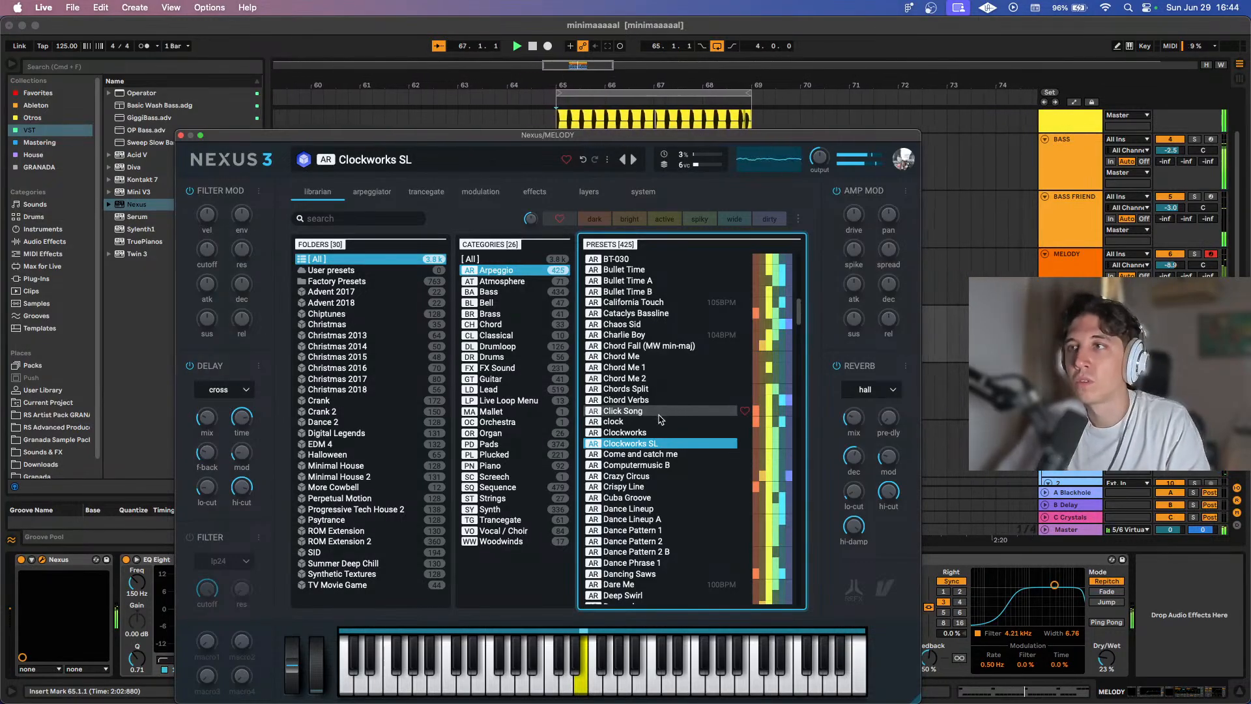
Look back through the arpeggio presets, reload Bits N Bytes and play the loop with it.
scroll(641, 347, "up", 5)
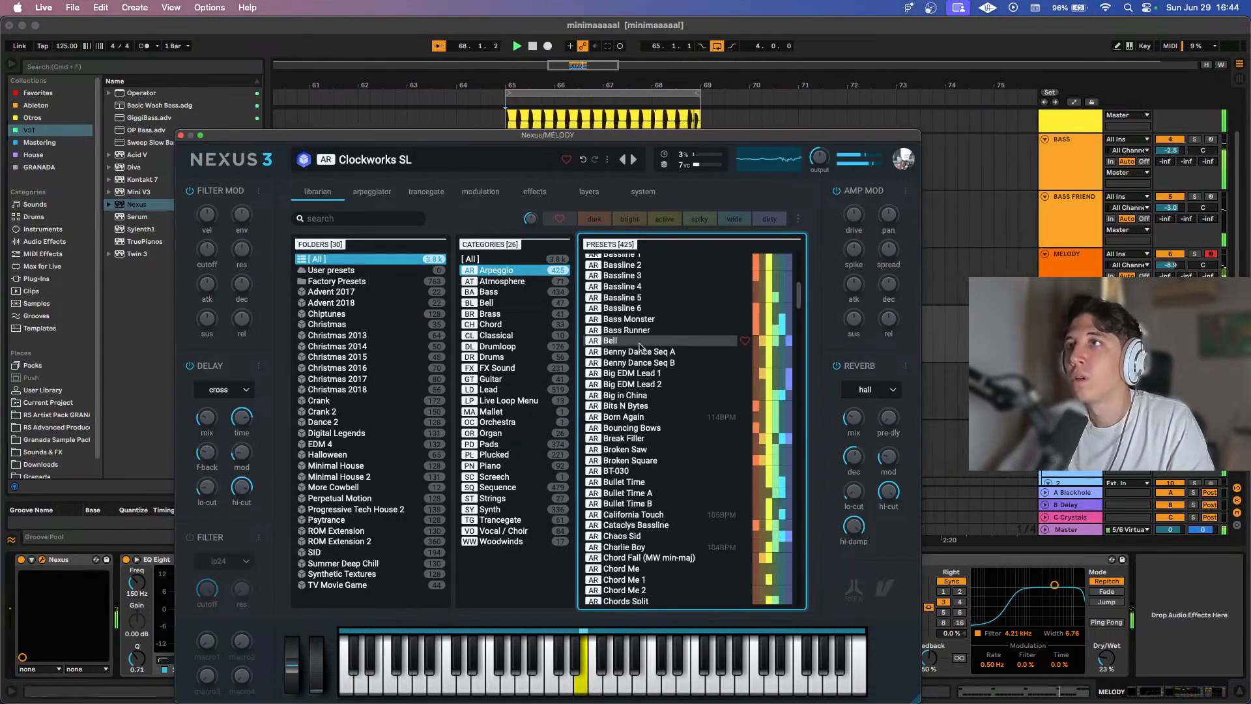
scroll(641, 347, "up", 5)
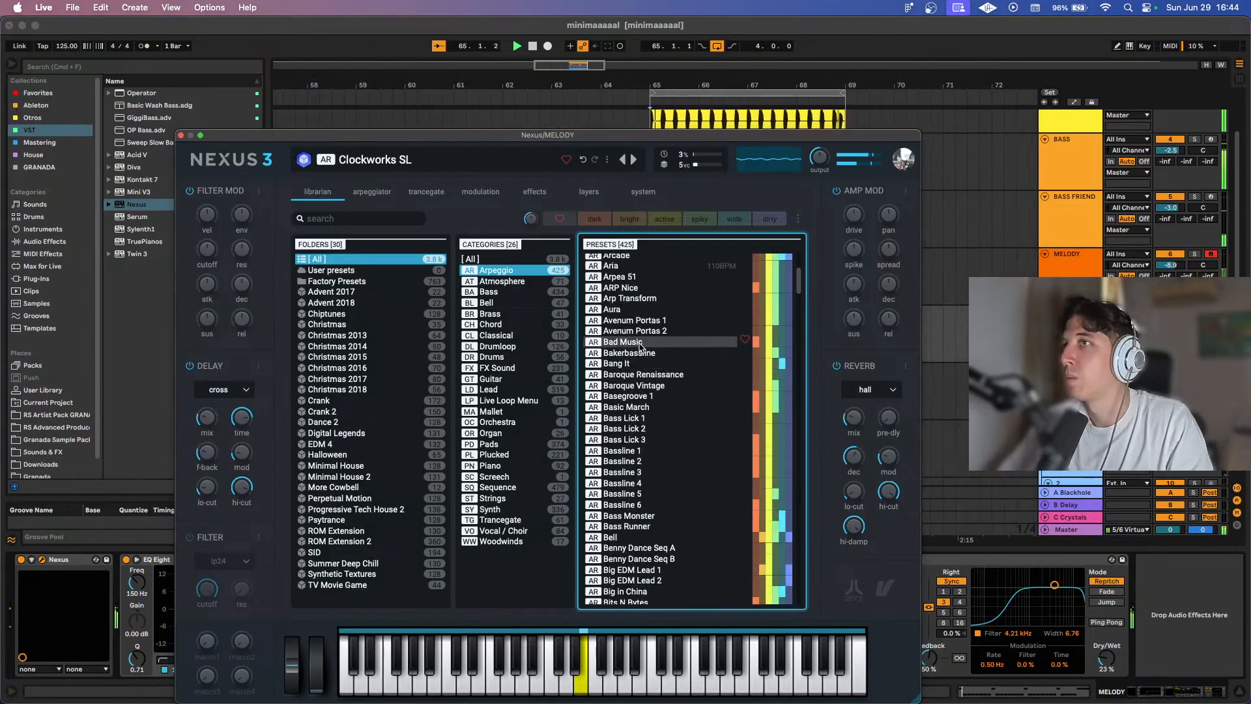
scroll(640, 346, "down", 5)
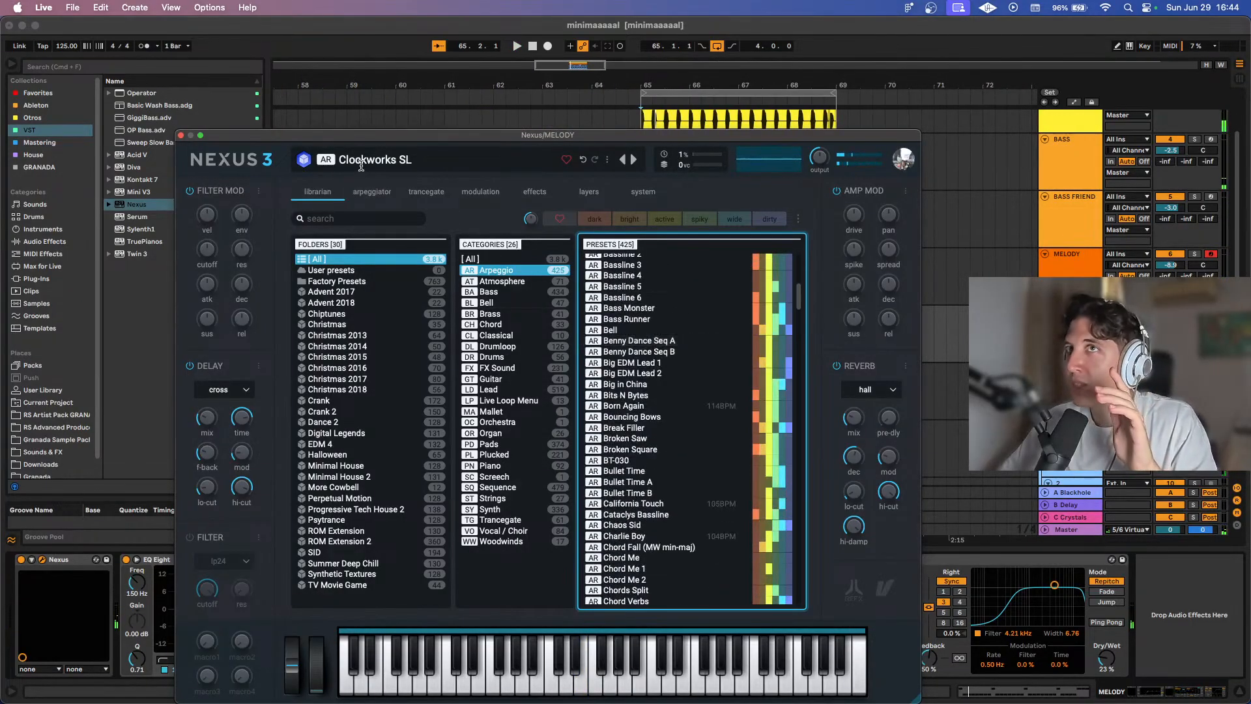
scroll(639, 446, "down", 1)
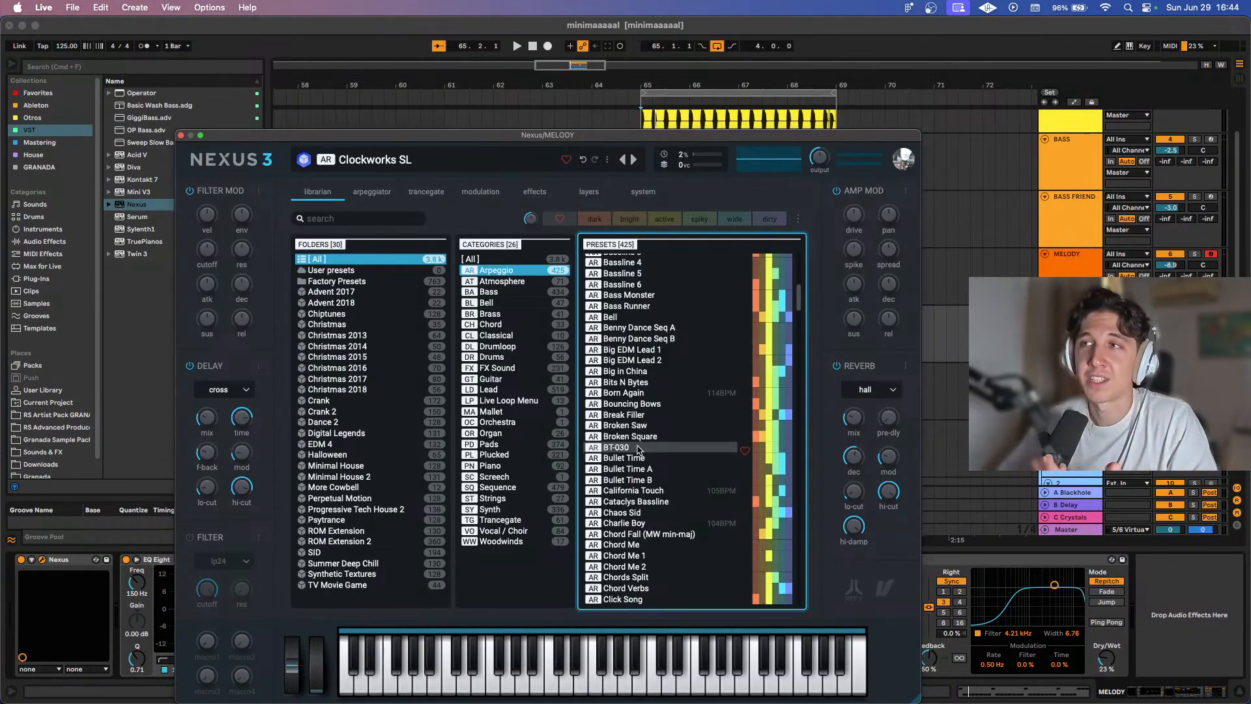
scroll(638, 449, "down", 1)
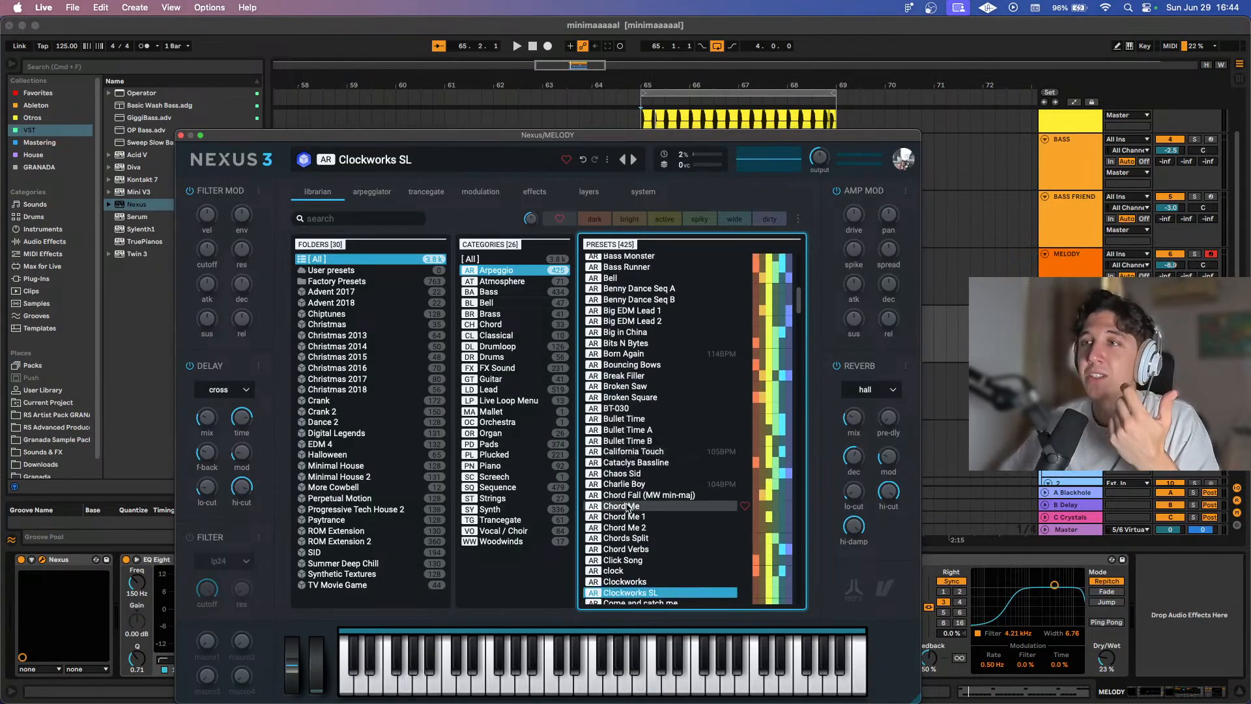
scroll(663, 526, "down", 1)
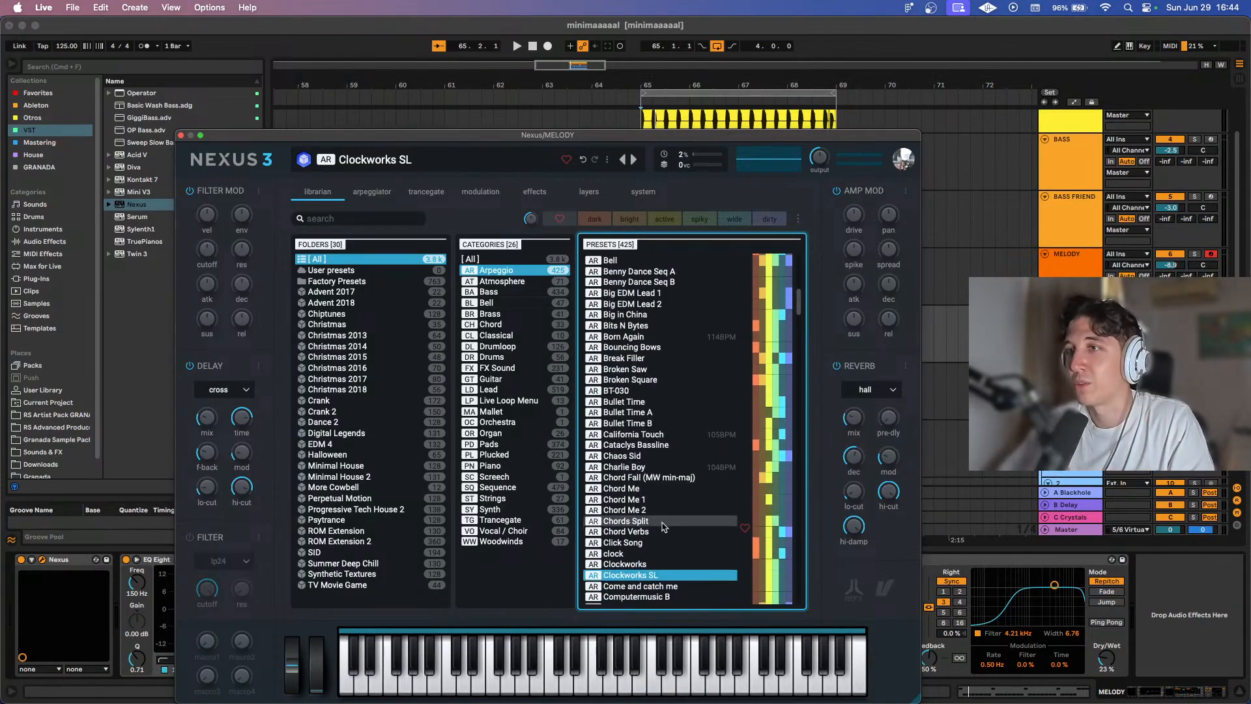
scroll(664, 527, "up", 1)
scroll(664, 527, "up", 2)
left_click(626, 372)
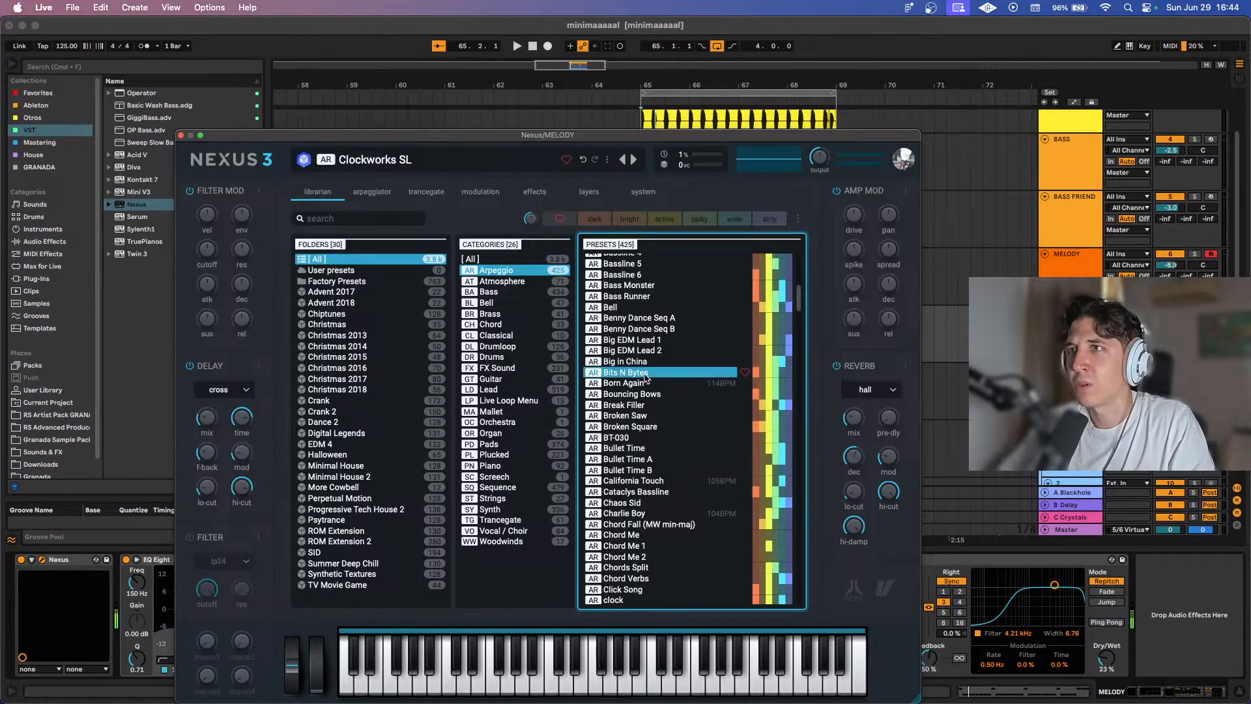
key("space")
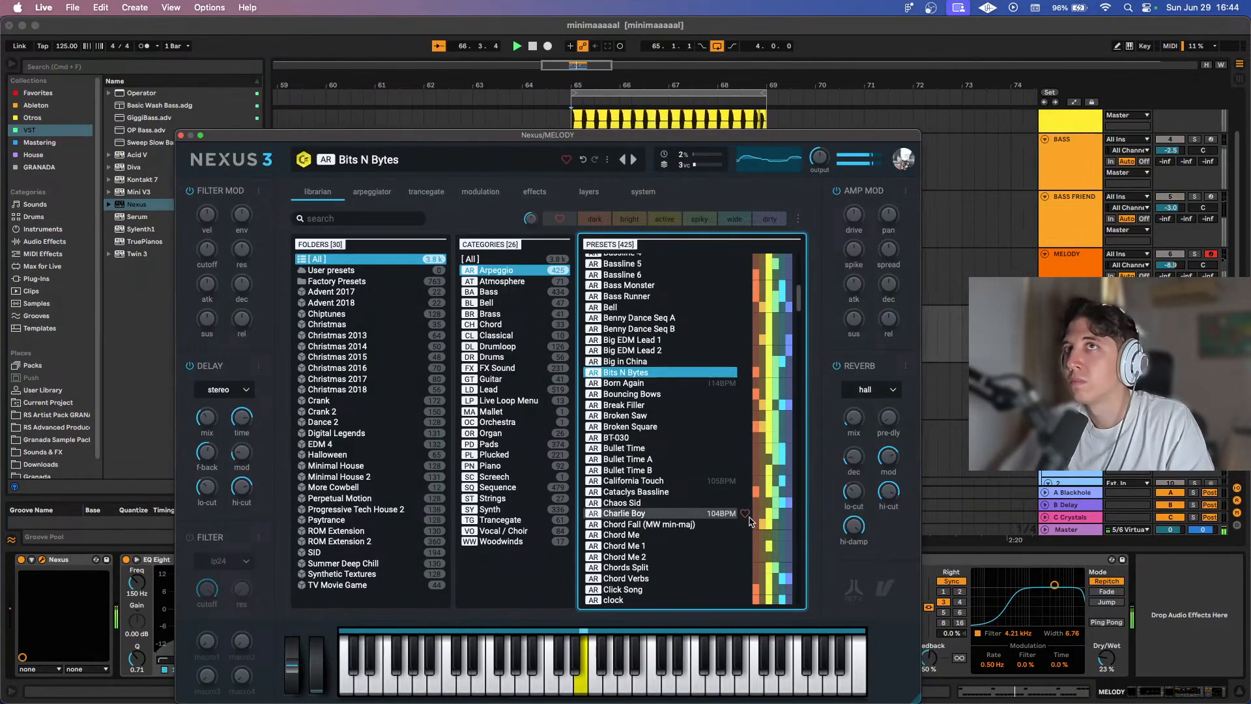
Audition the arpeggio presets Clockworks SL, Cuba Groove and Dance Lineup A while the loop plays.
scroll(691, 505, "down", 4)
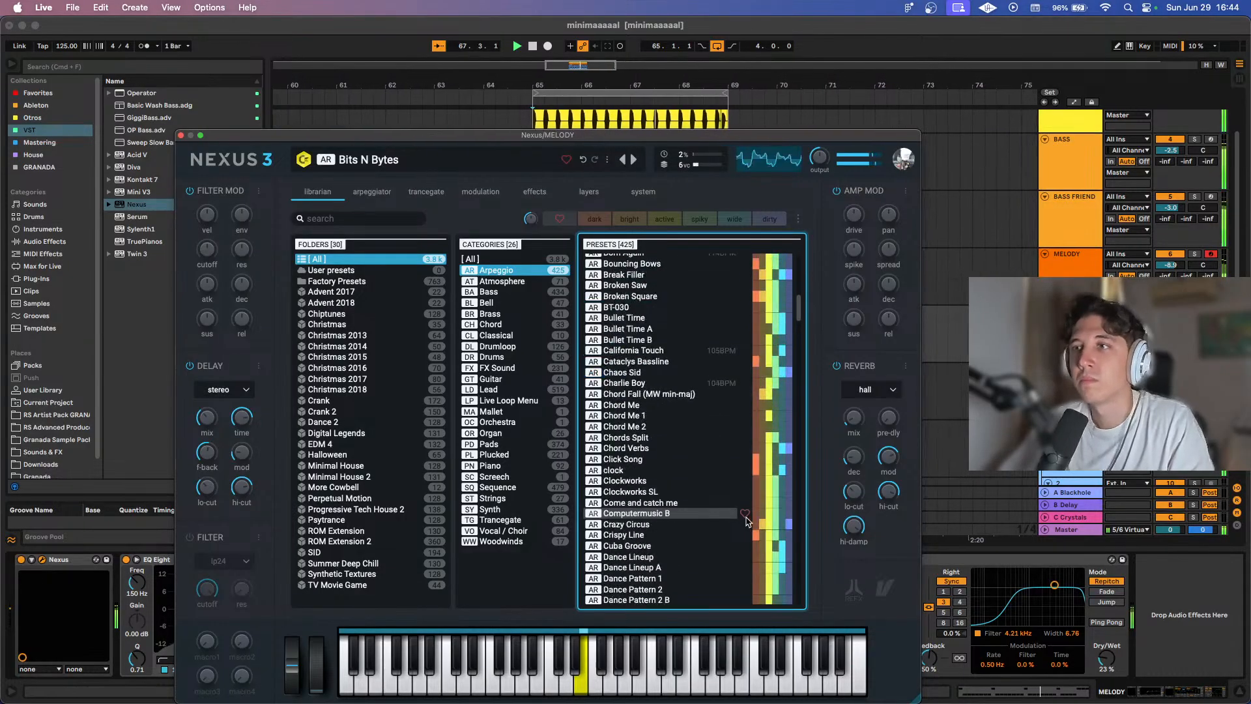
left_click(673, 494)
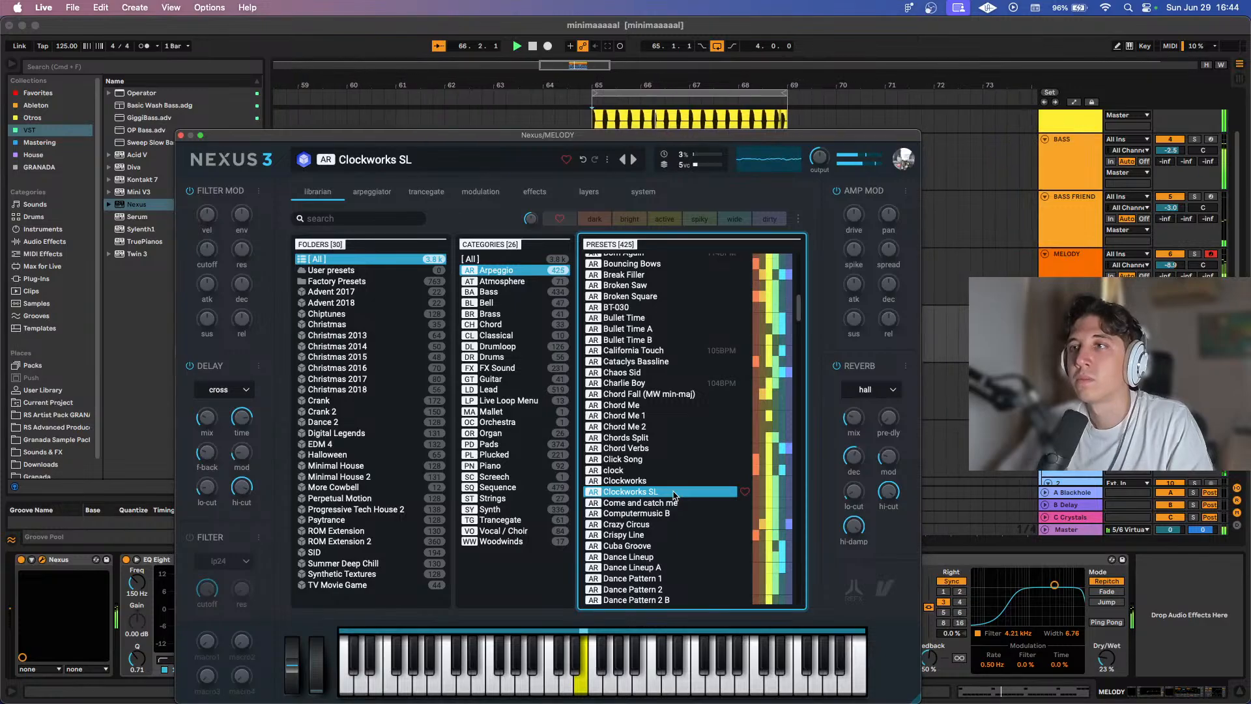
left_click(655, 547)
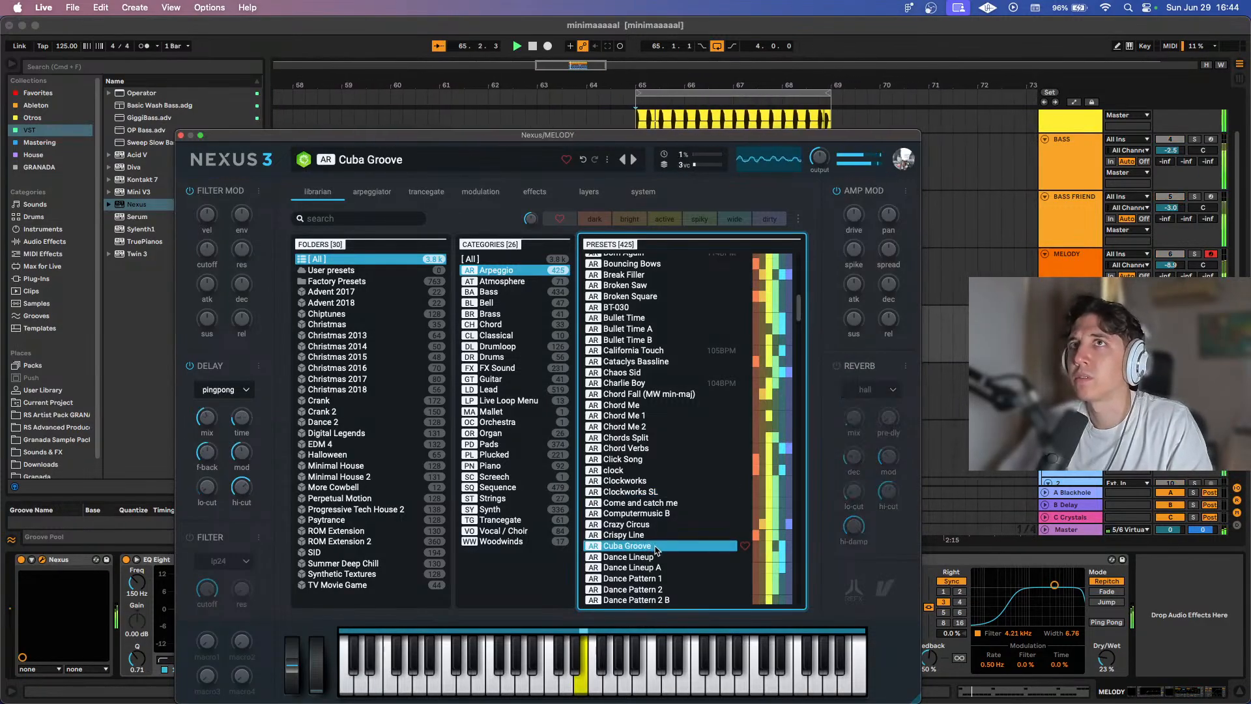
left_click(659, 567)
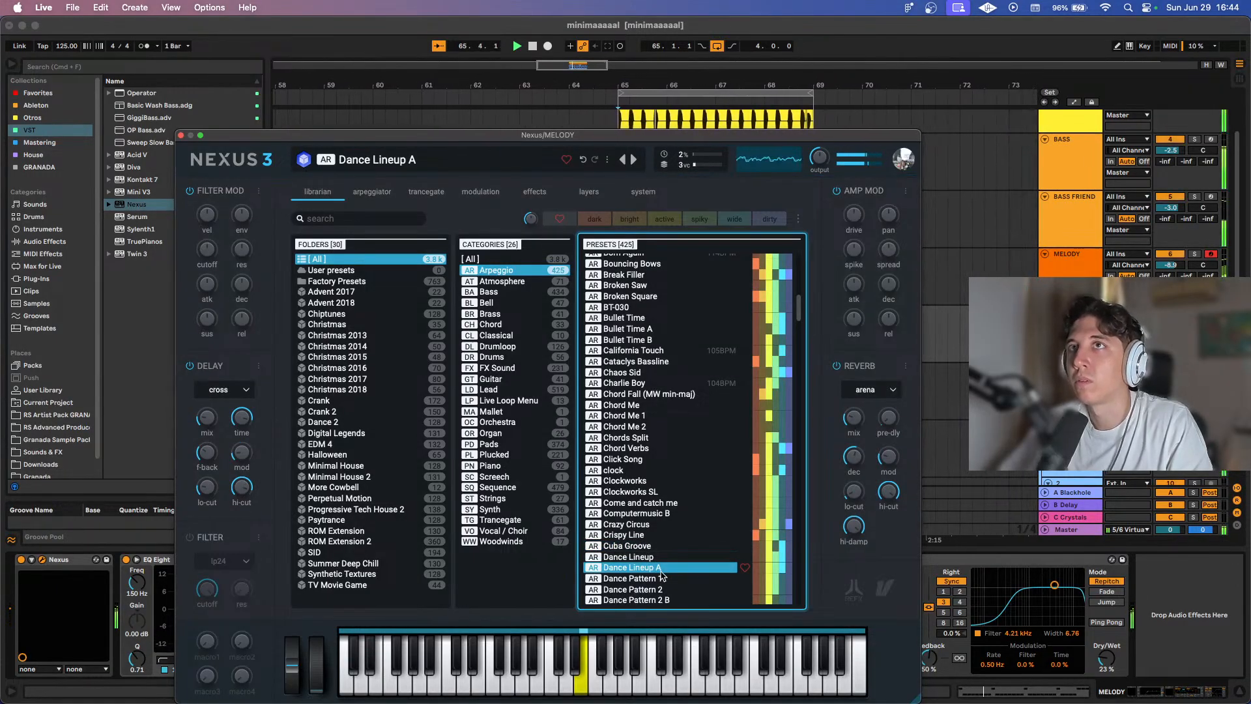
Audition the arpeggio presets Dance Lineup, Dance Pattern 1, Dance Pattern 2 and Dancing Saws over the loop.
scroll(661, 573, "down", 3)
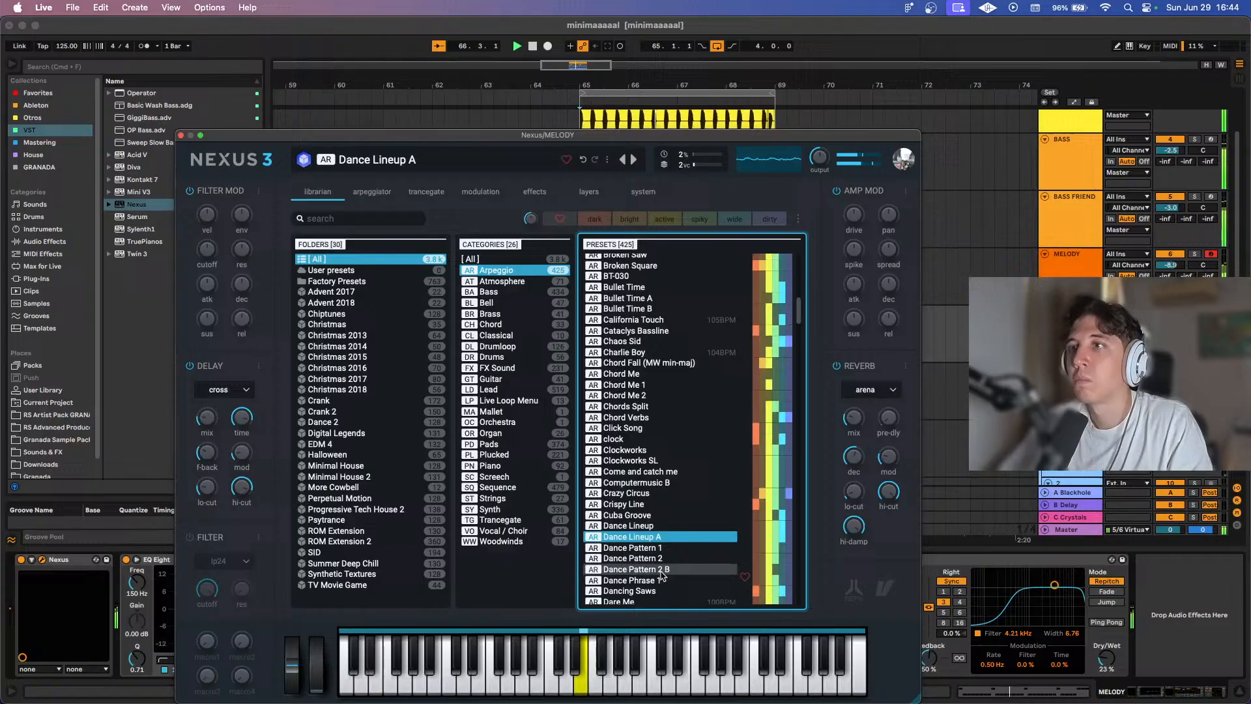
left_click(652, 525)
key("space")
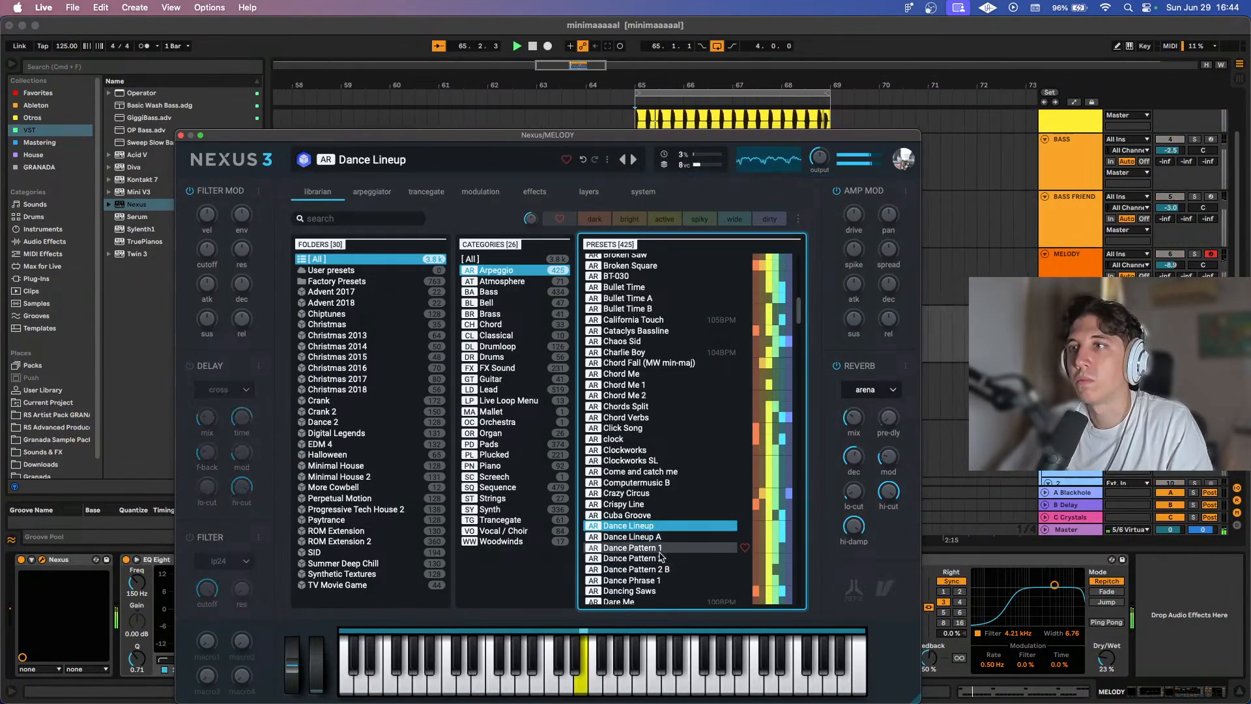
left_click(664, 548)
key("space")
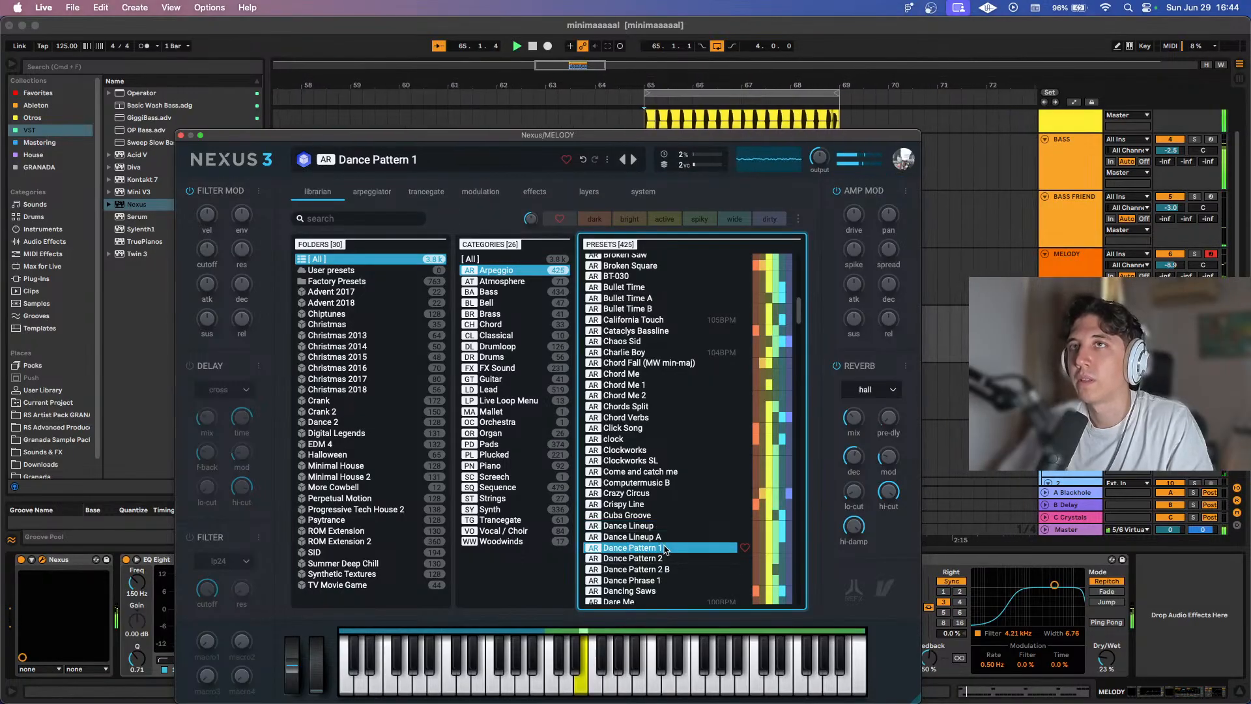
left_click(663, 558)
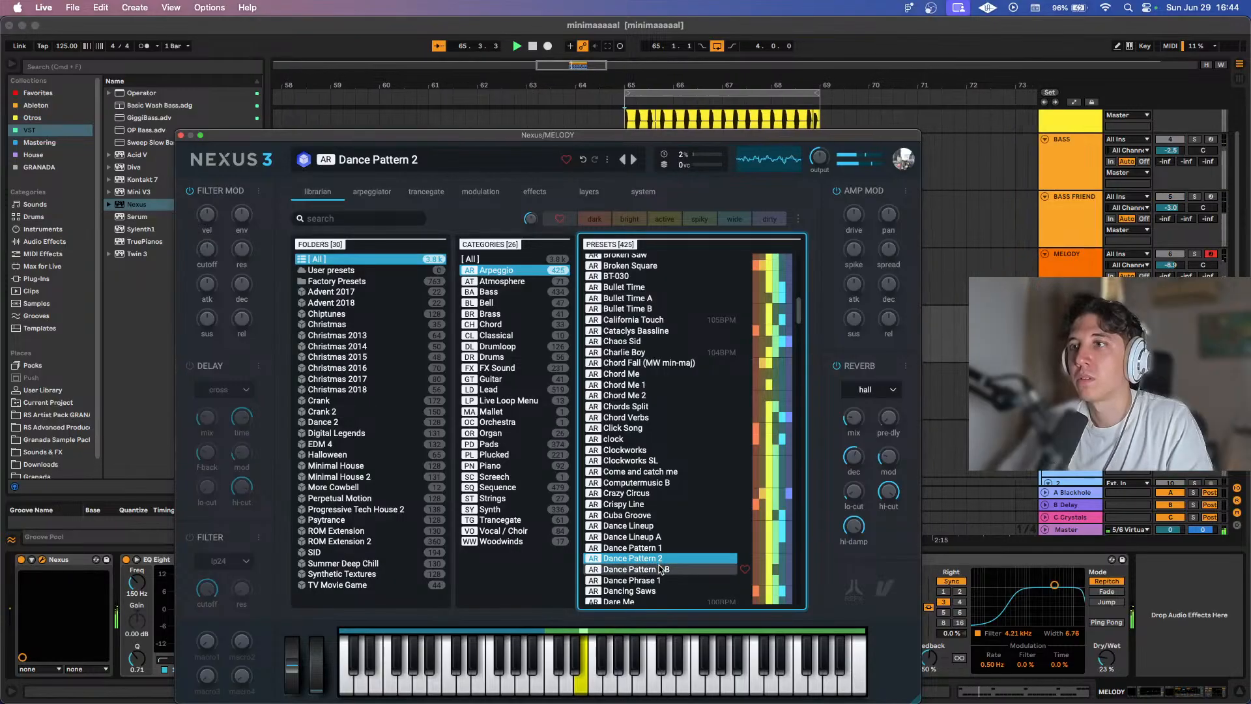
scroll(663, 571, "down", 3)
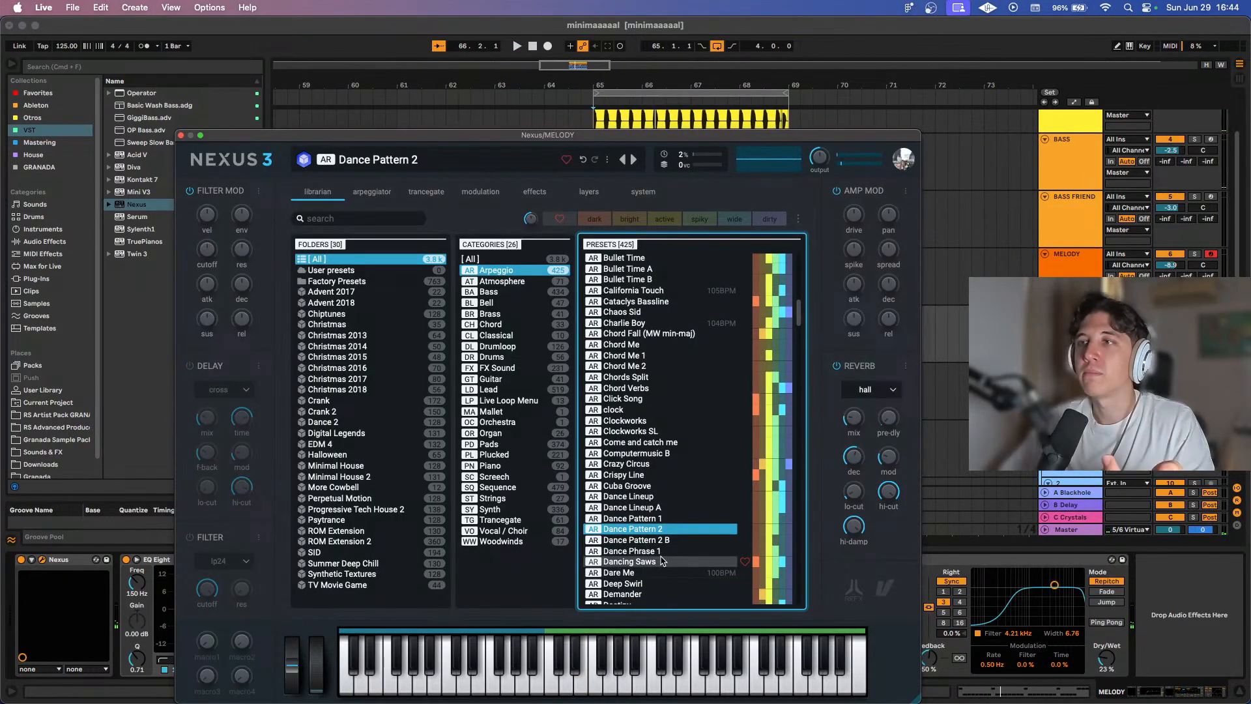
left_click(661, 561)
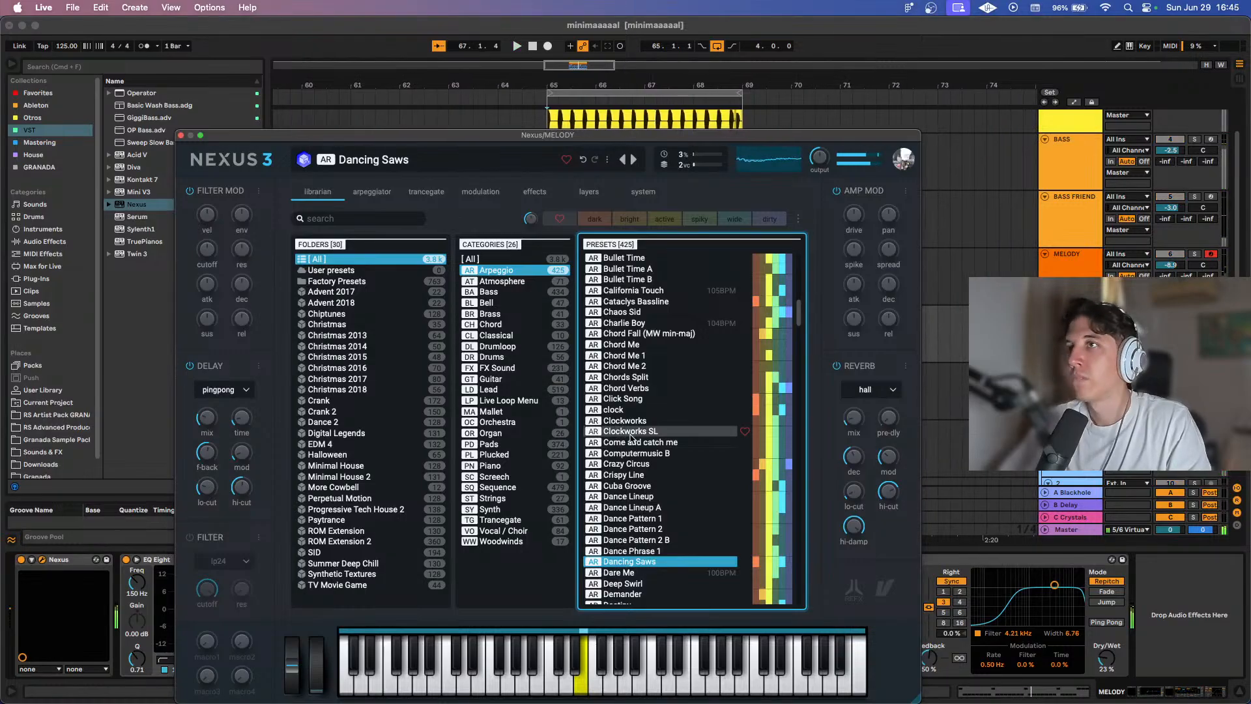
Return to the Clockworks SL arpeggio preset and play the loop with it.
scroll(632, 437, "up", 2)
left_click(633, 459)
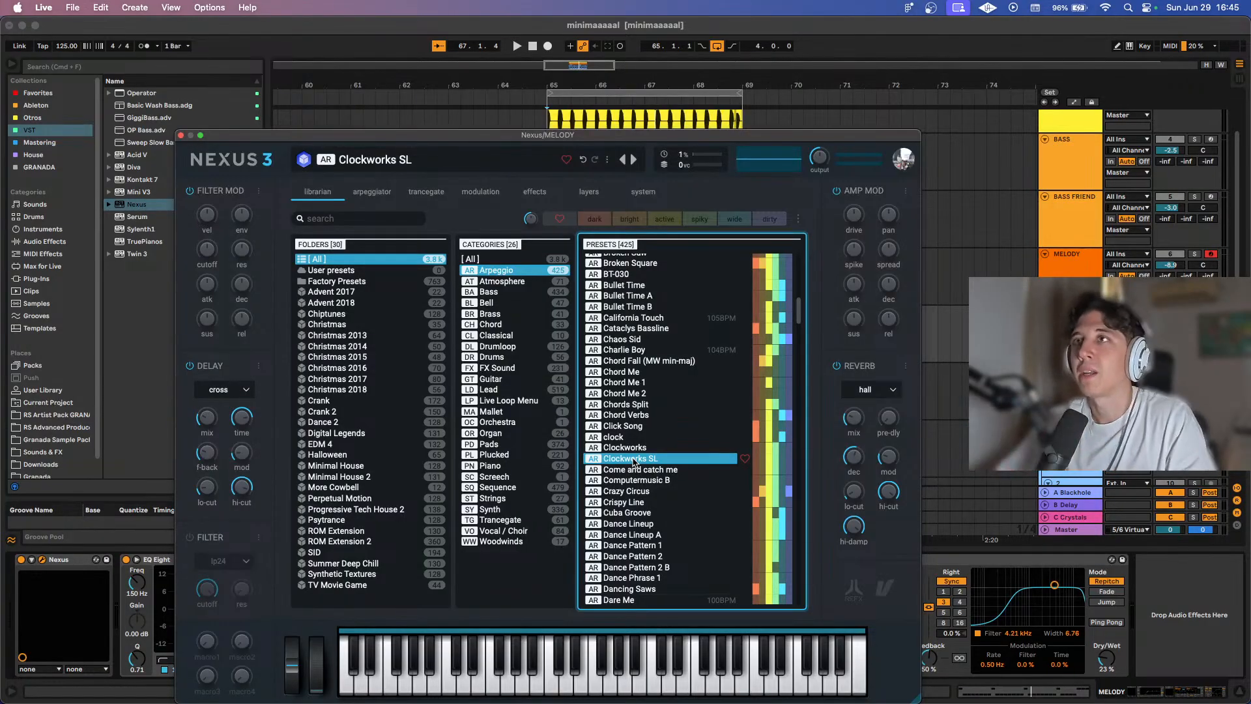
key("space")
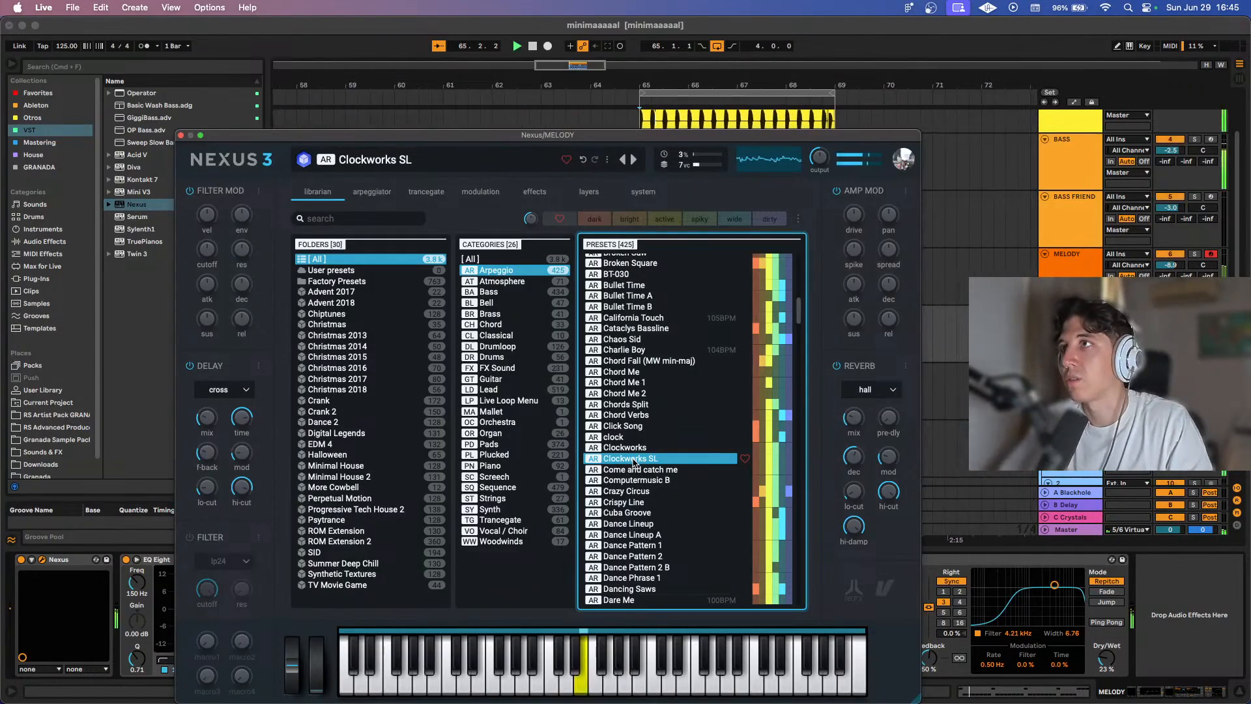
Reload the Bits N Bytes arpeggio preset, play the loop and lower the Filter Mod cutoff to about -56.
scroll(634, 462, "up", 4)
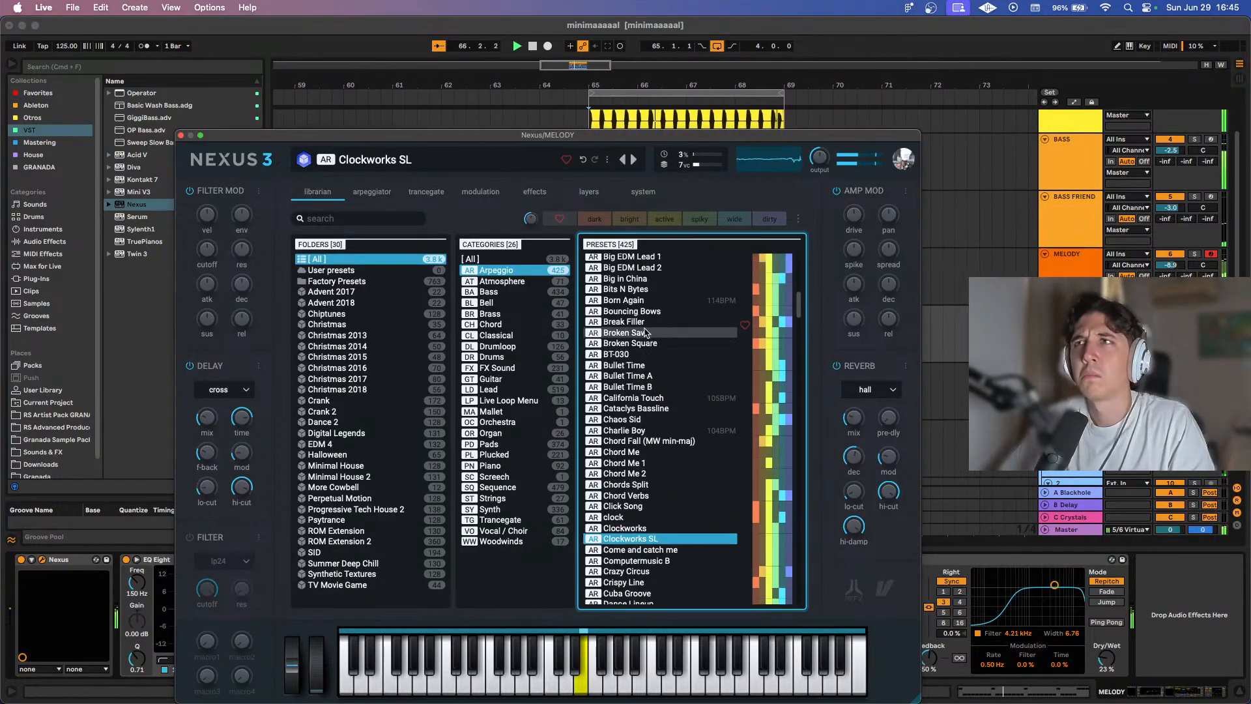
scroll(652, 316, "up", 2)
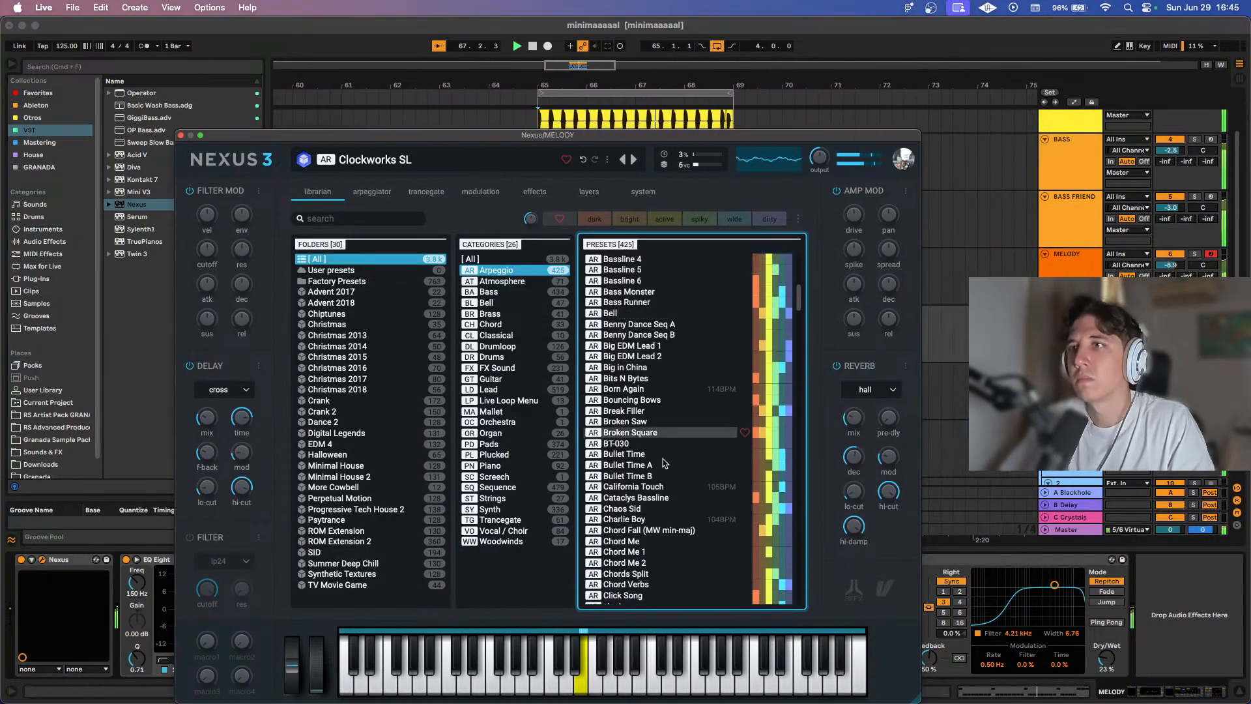
left_click(660, 378)
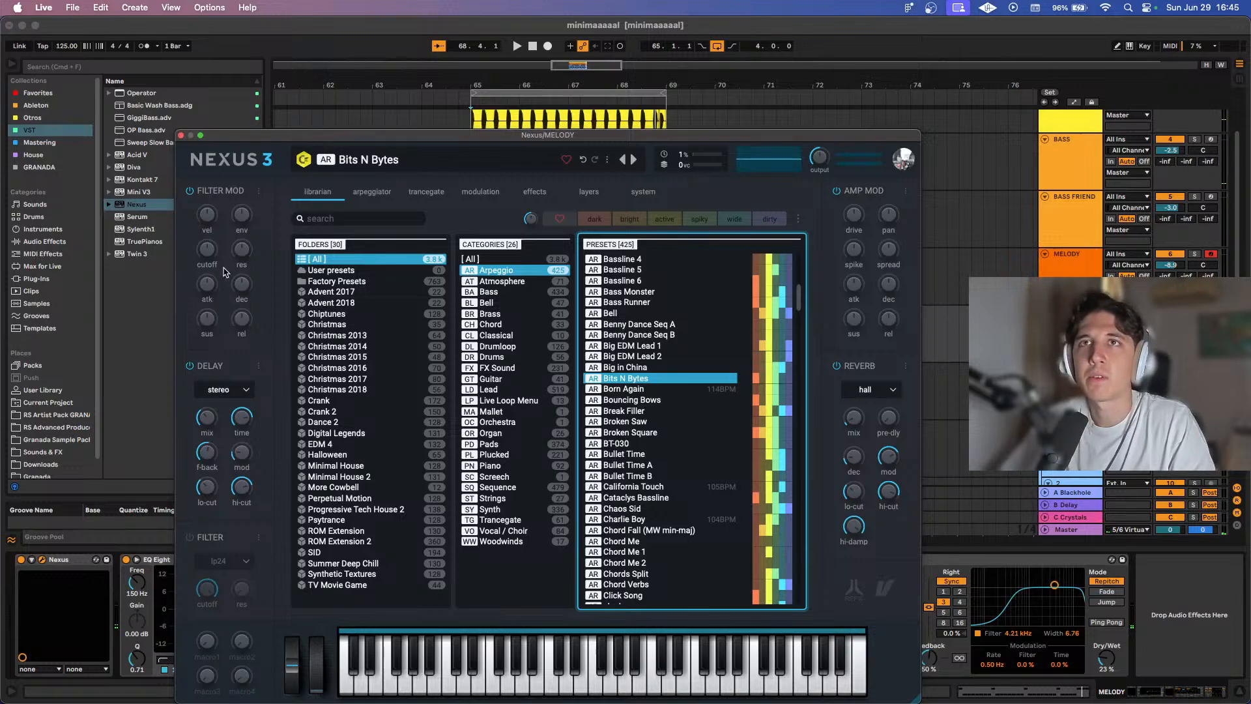
key("space")
left_click_drag(208, 279, 207, 254)
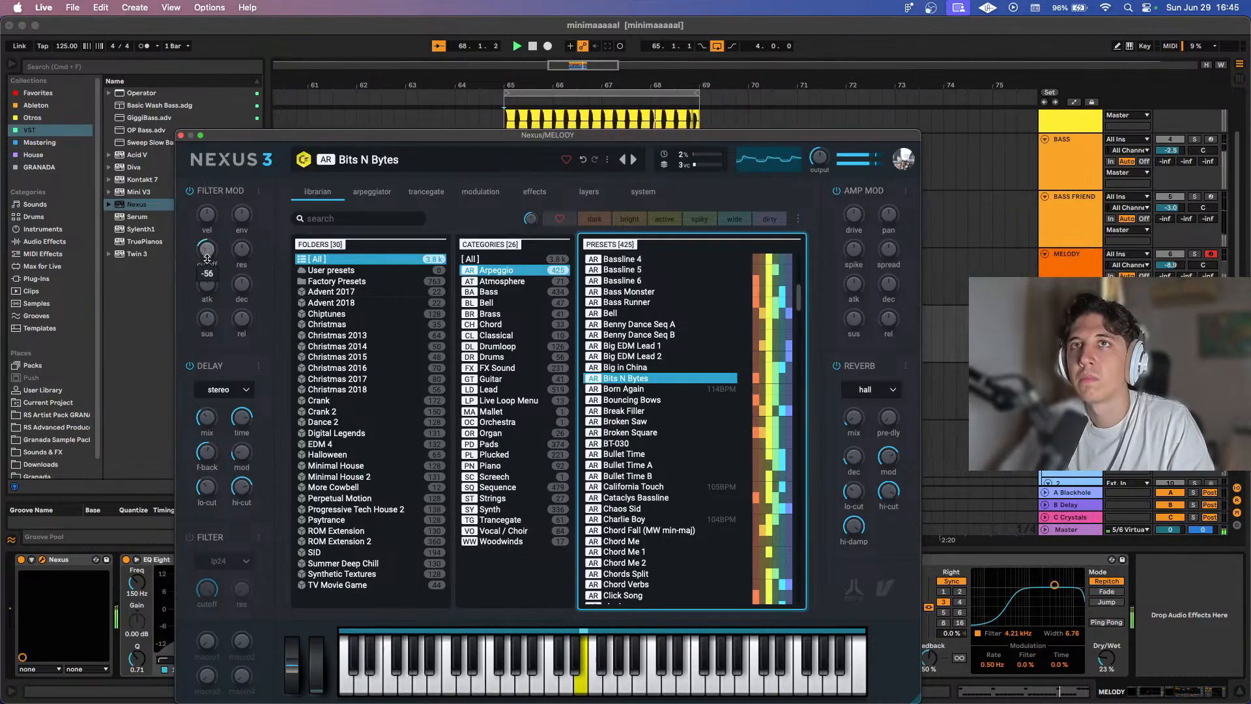
Load Clockworks SL again for comparison and set its Filter Mod cutoff to about -16.
scroll(652, 482, "down", 5)
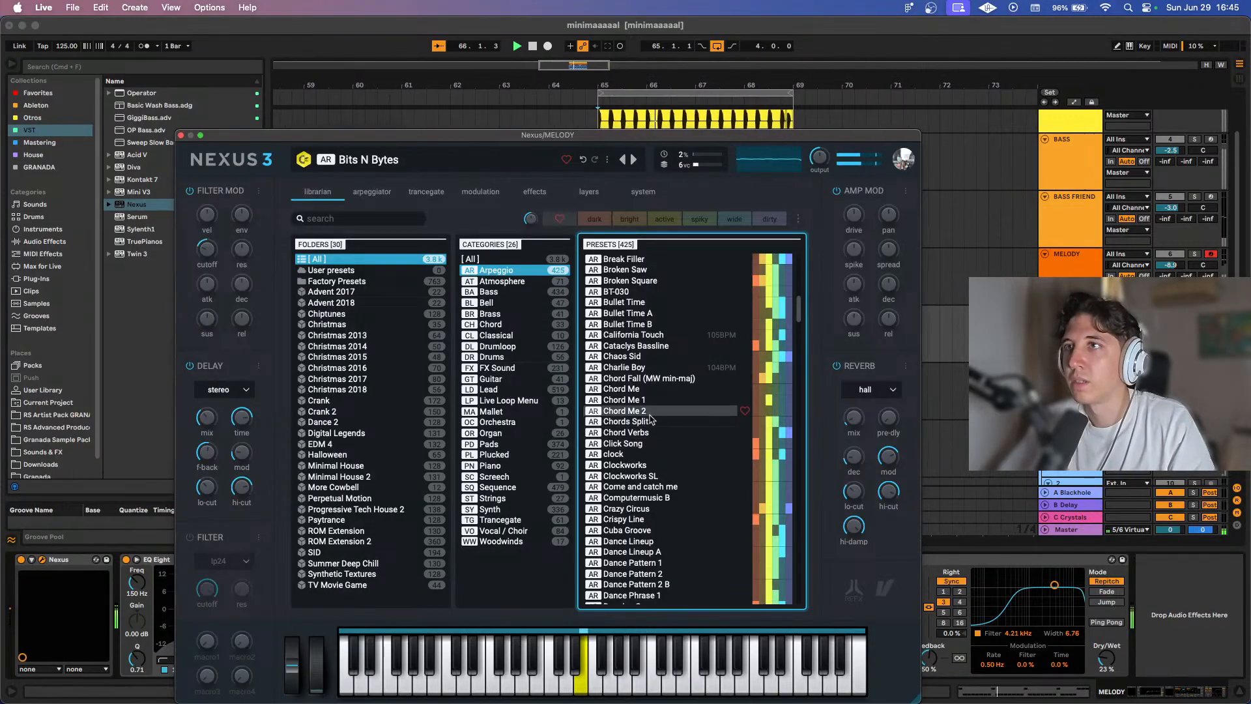
left_click(645, 476)
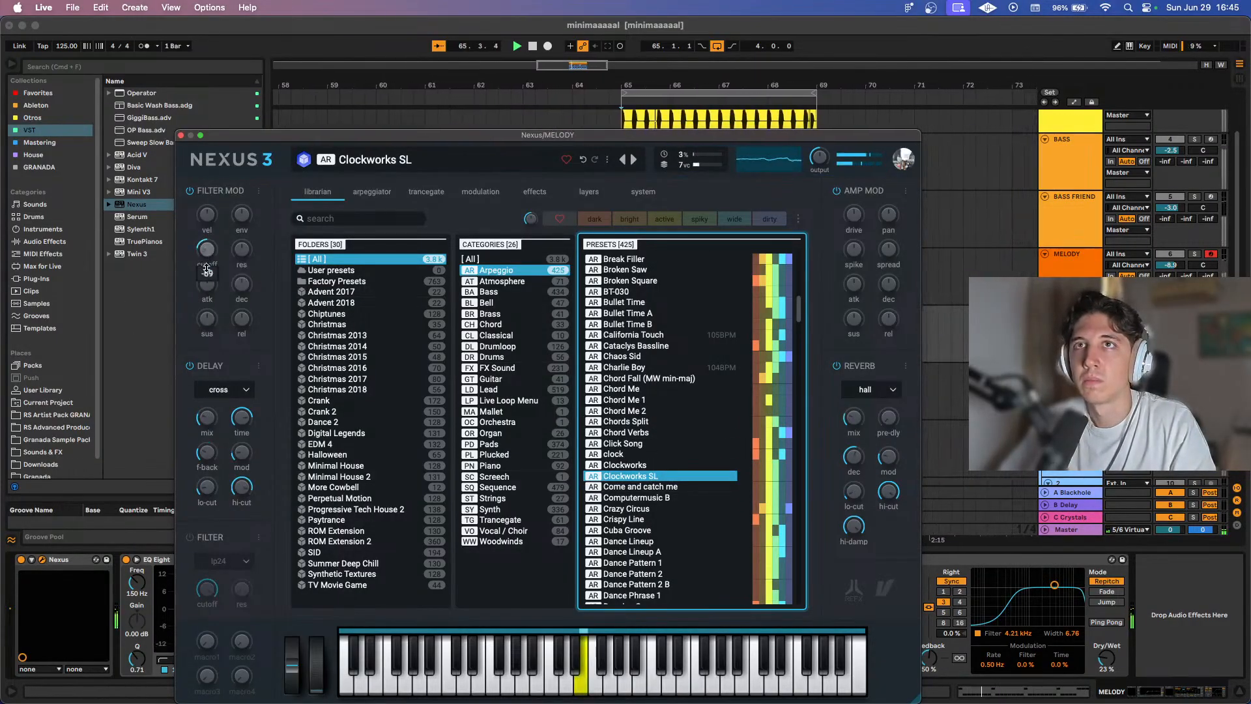
left_click_drag(212, 254, 211, 251)
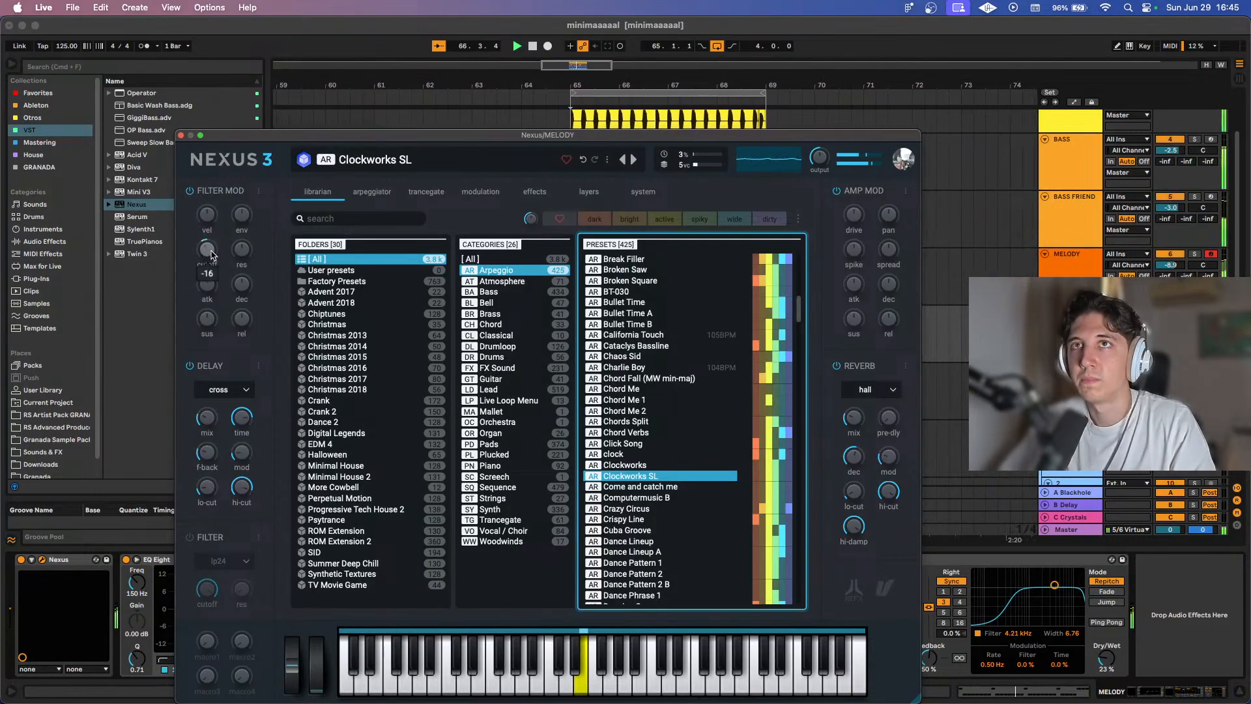
Reload Bits N Bytes, set its Filter Mod cutoff to about -47 with the loop playing, and close the Nexus window.
scroll(668, 366, "up", 3)
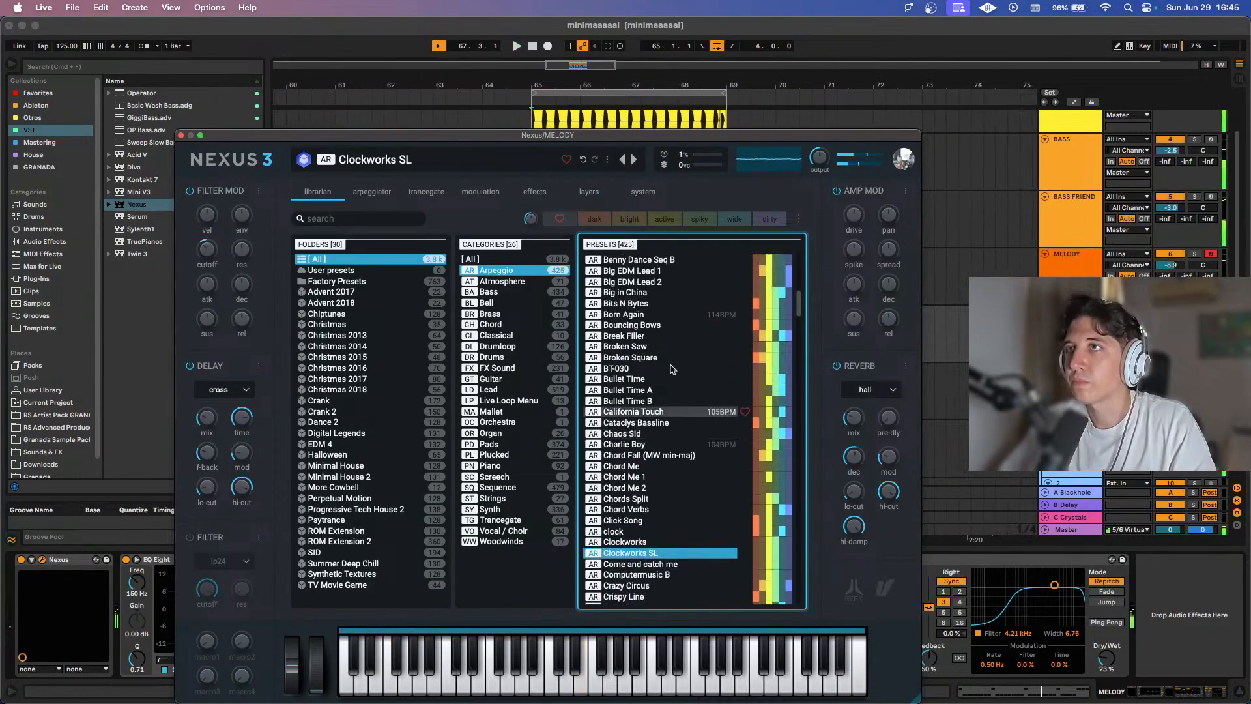
left_click(645, 305)
key("space")
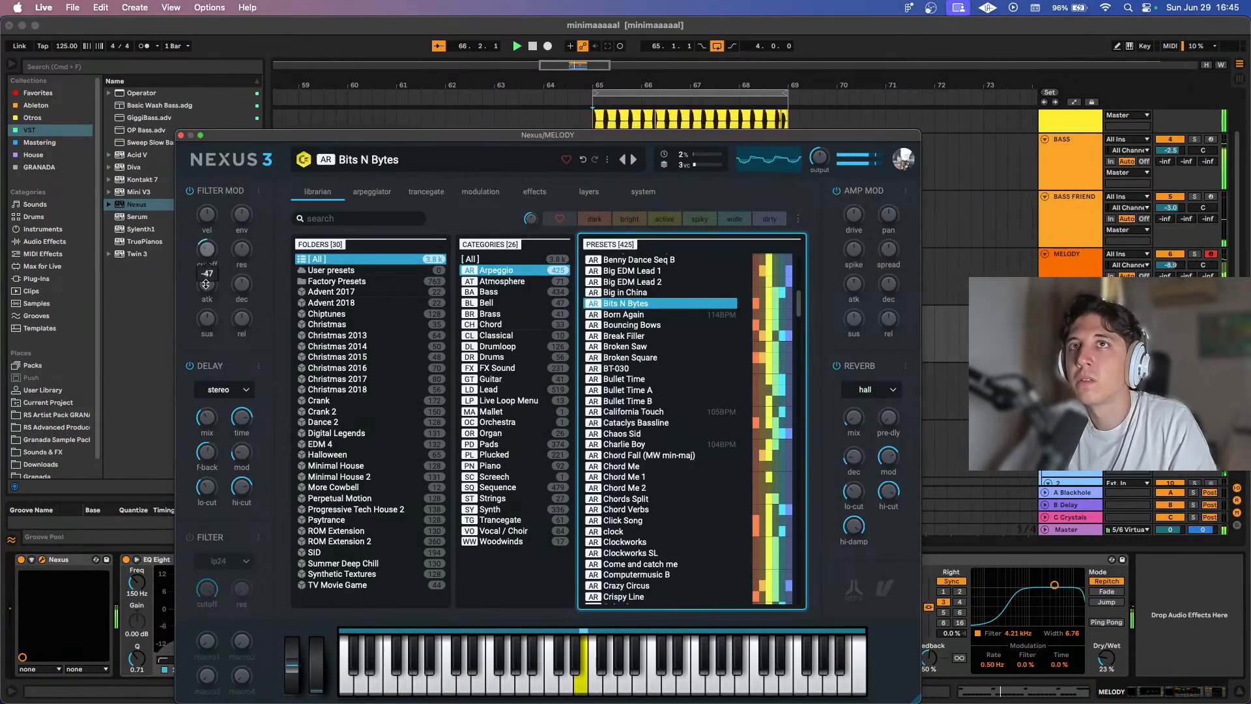
left_click(182, 135)
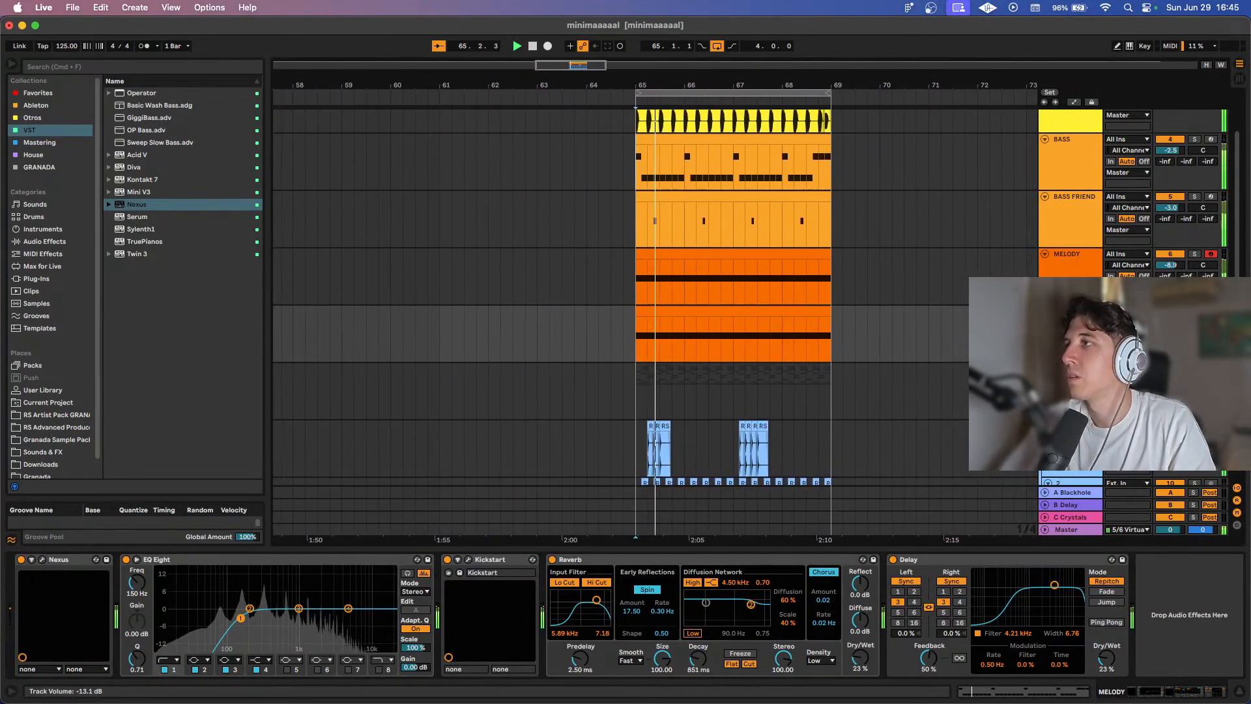
Stop playback, select the MELODY track and save the project.
key("space")
double_click(1069, 289)
key("super+s")
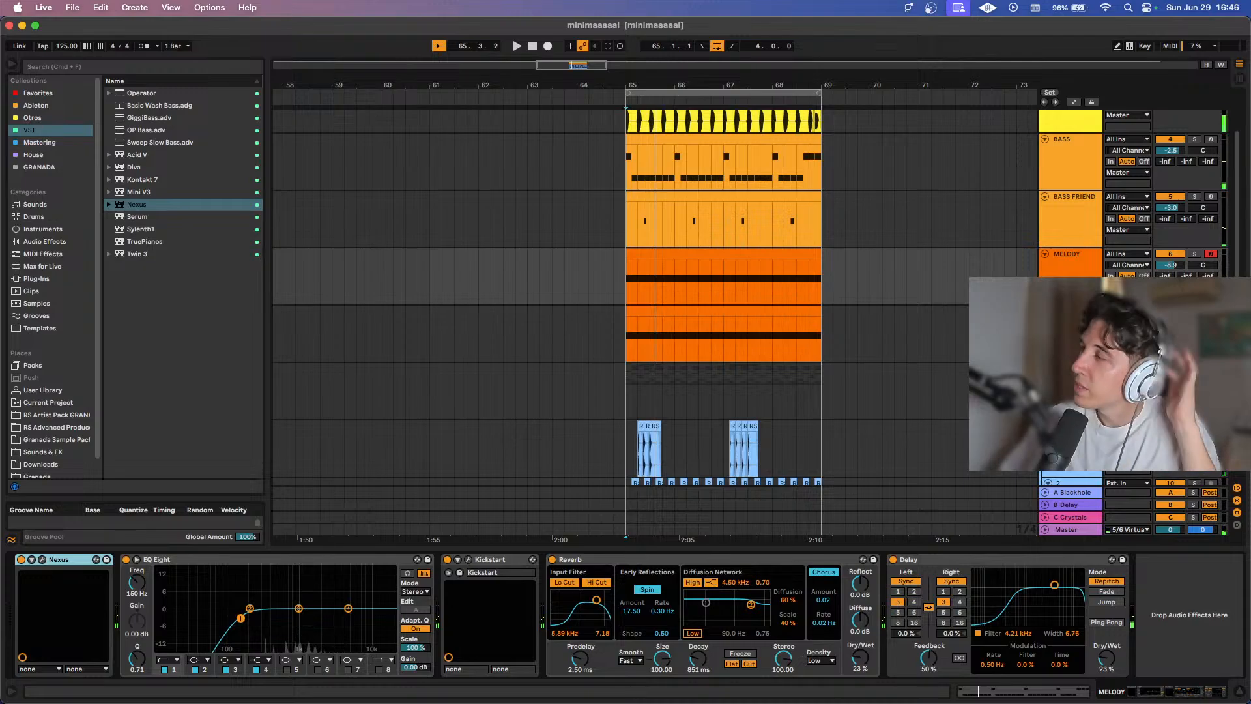
Add the Wider plug-in from the Otros collection to the end of the MELODY track's effects and set its width to 65%.
left_click(52, 131)
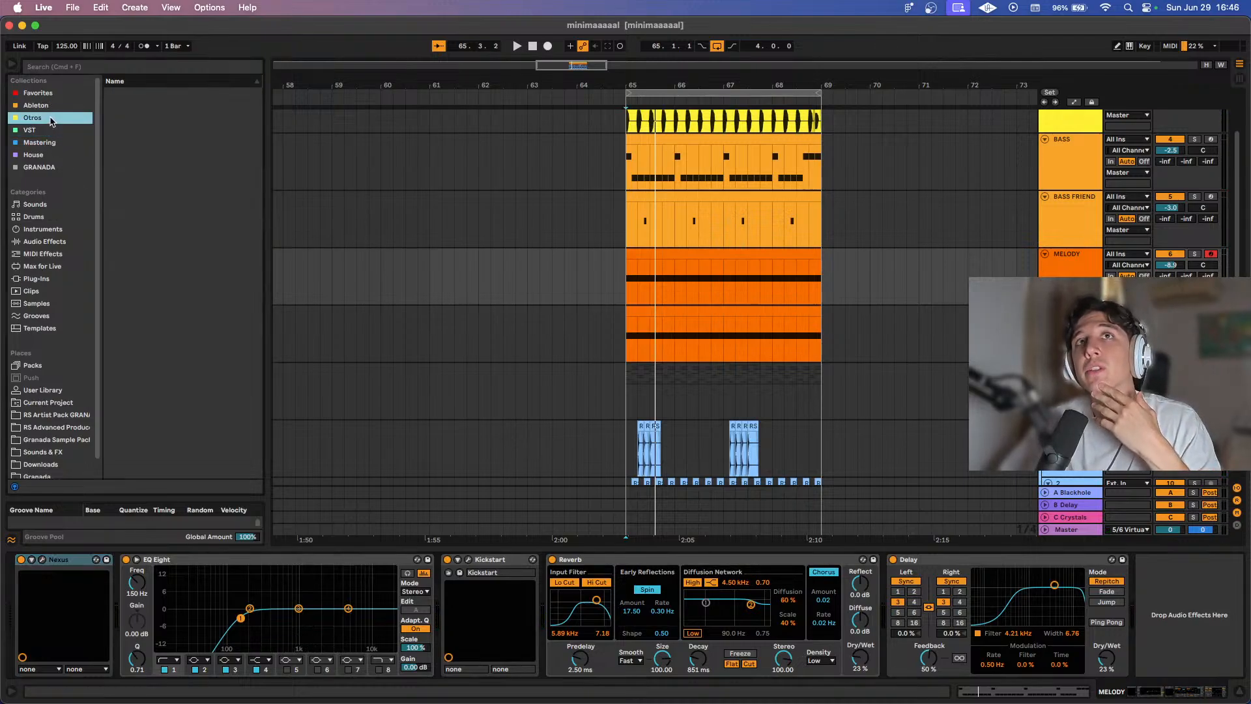
left_click(52, 119)
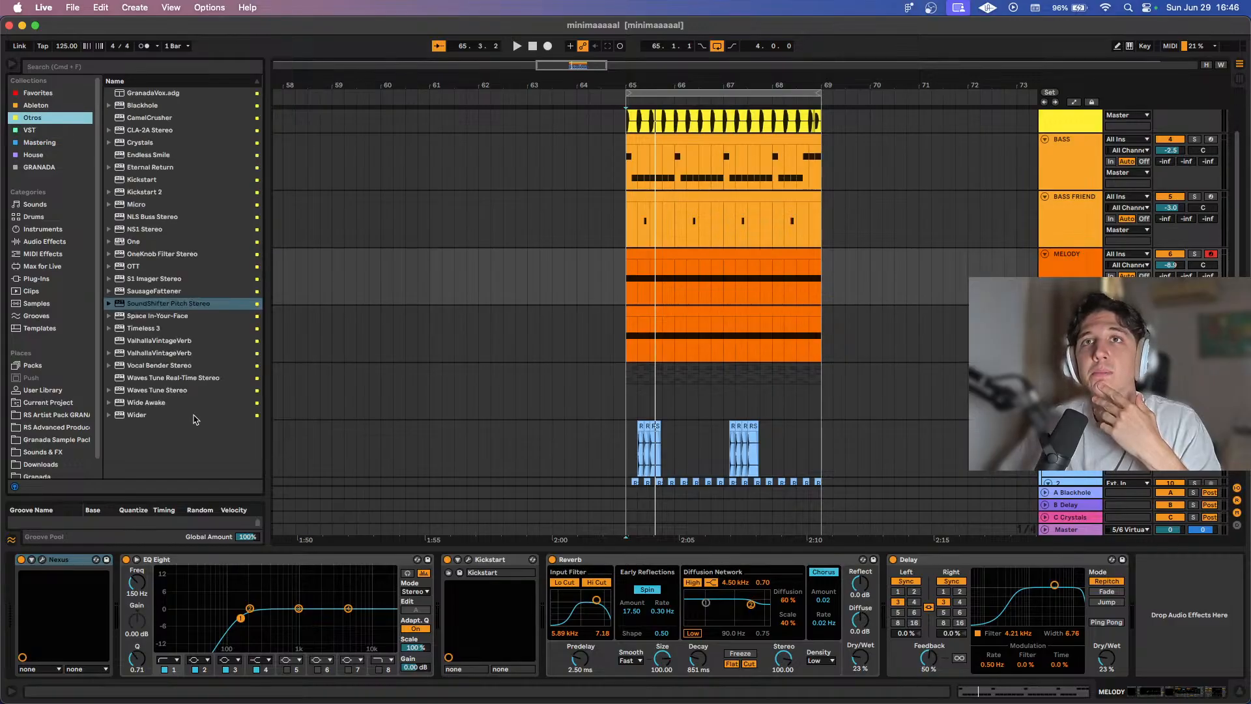
double_click(139, 415)
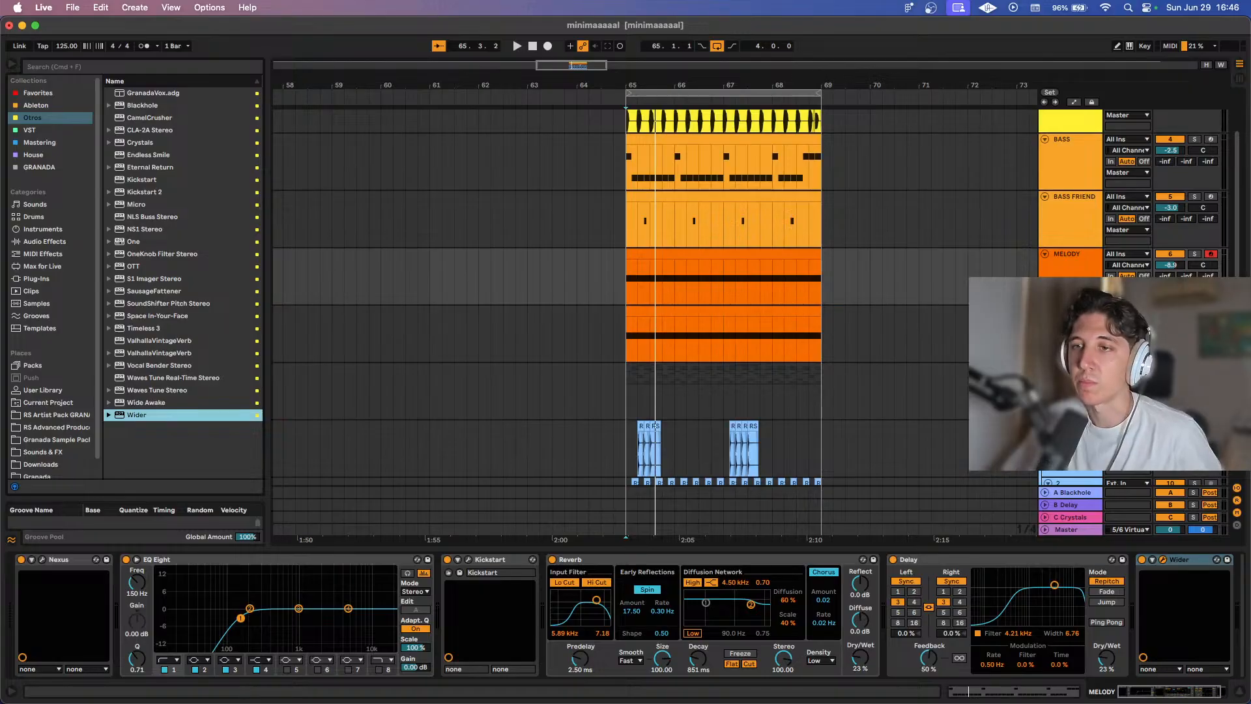
left_click_drag(453, 256, 520, 201)
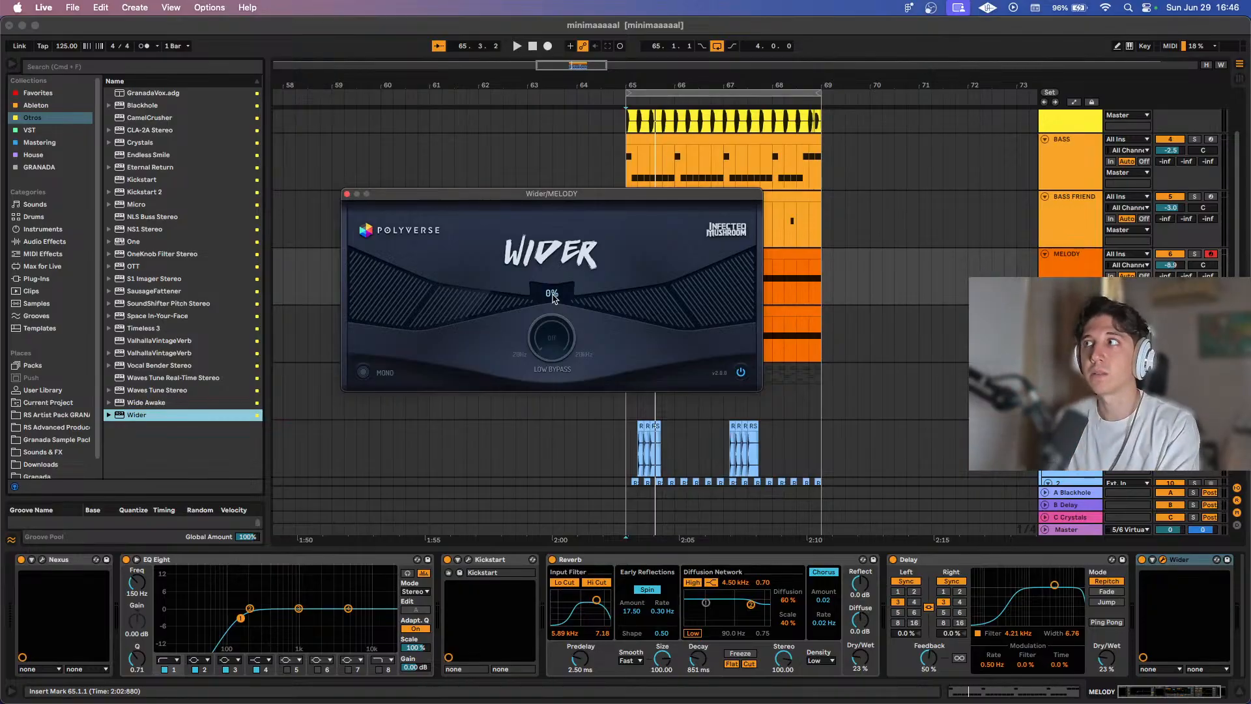
left_click_drag(552, 296, 552, 204)
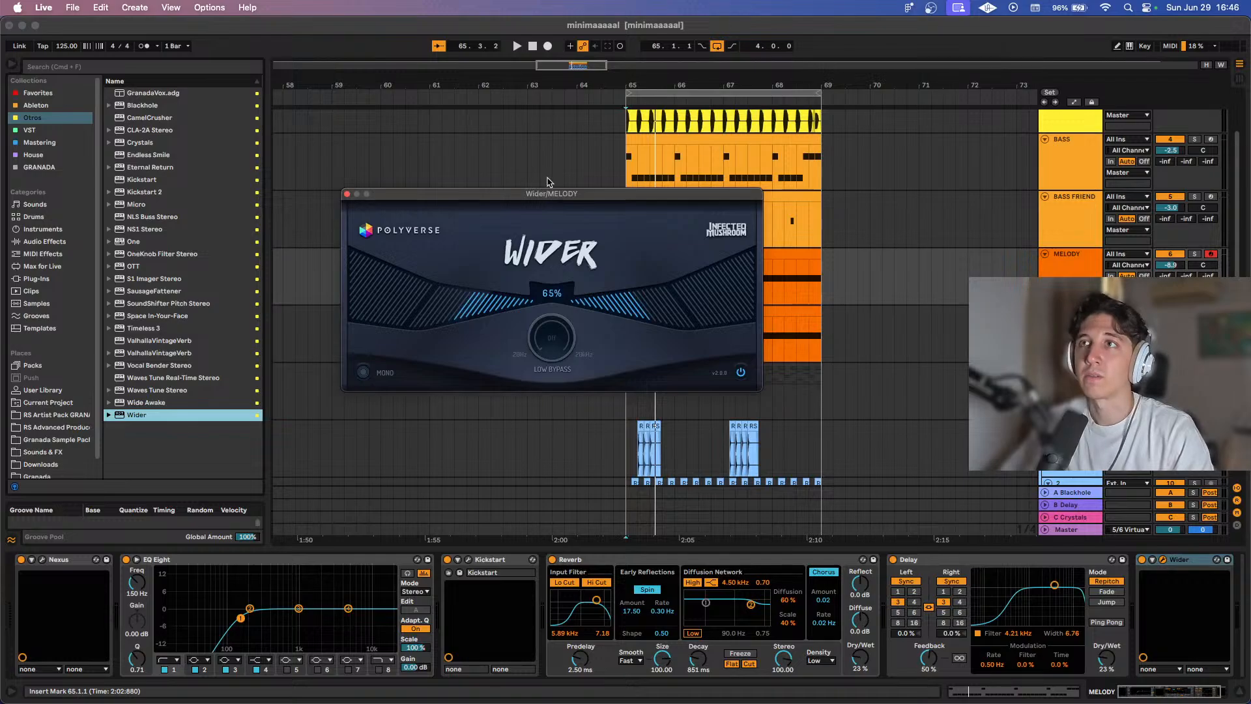
Play the loop with the widened melody, close Wider and lower the MELODY track volume slightly to about -8.3 dB.
key("space")
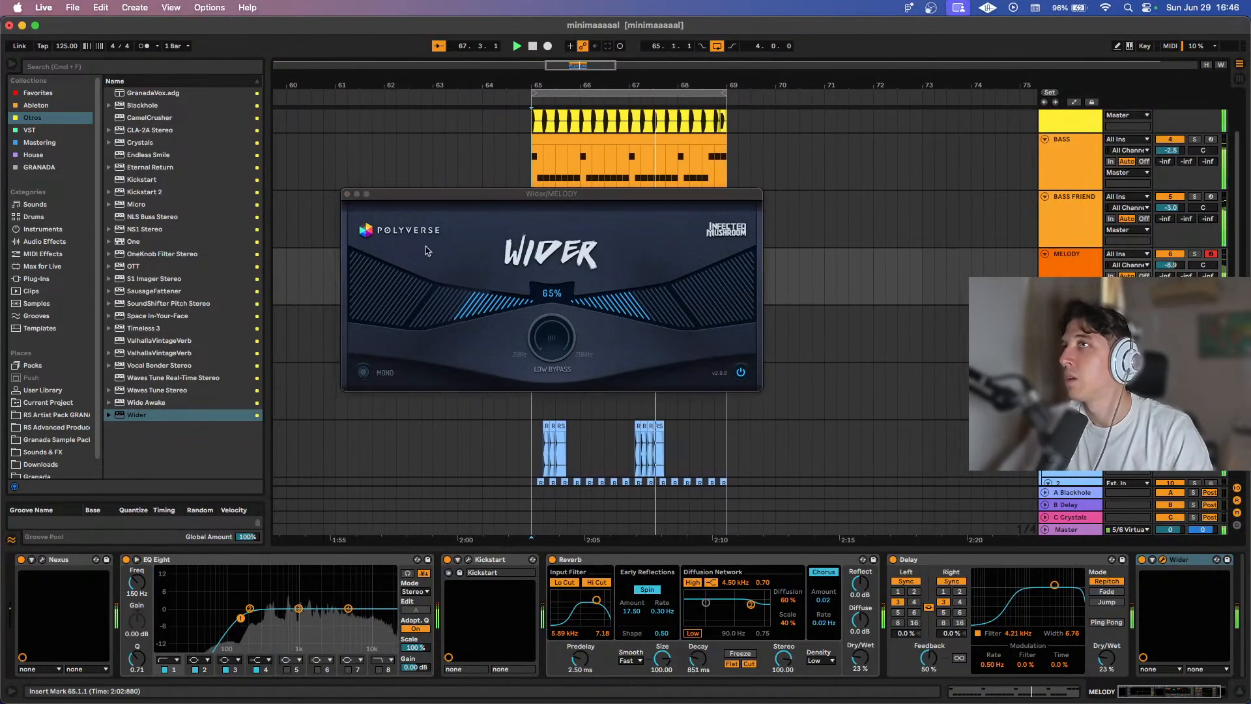
left_click(347, 194)
key("minus")
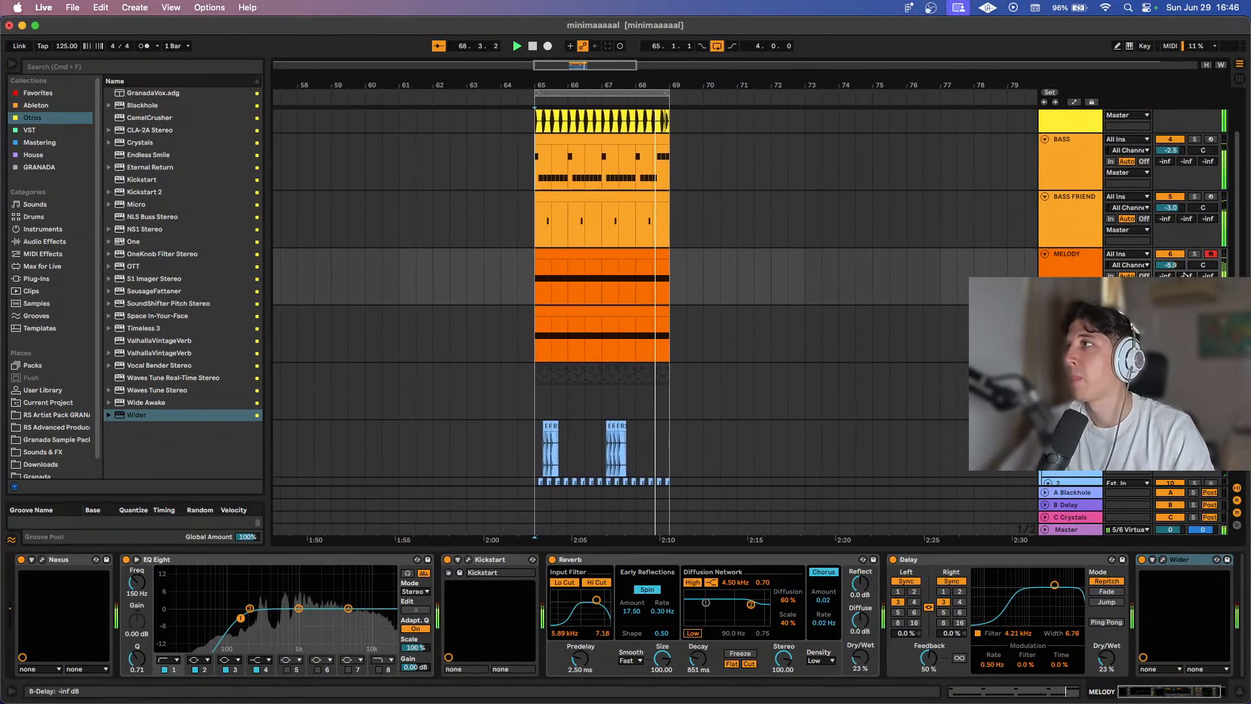
left_click_drag(1181, 264, 1181, 266)
Open the MELODY track's Kickstart plug-in and check its sidechain curve and mix while the loop plays.
scroll(863, 271, "up", 3)
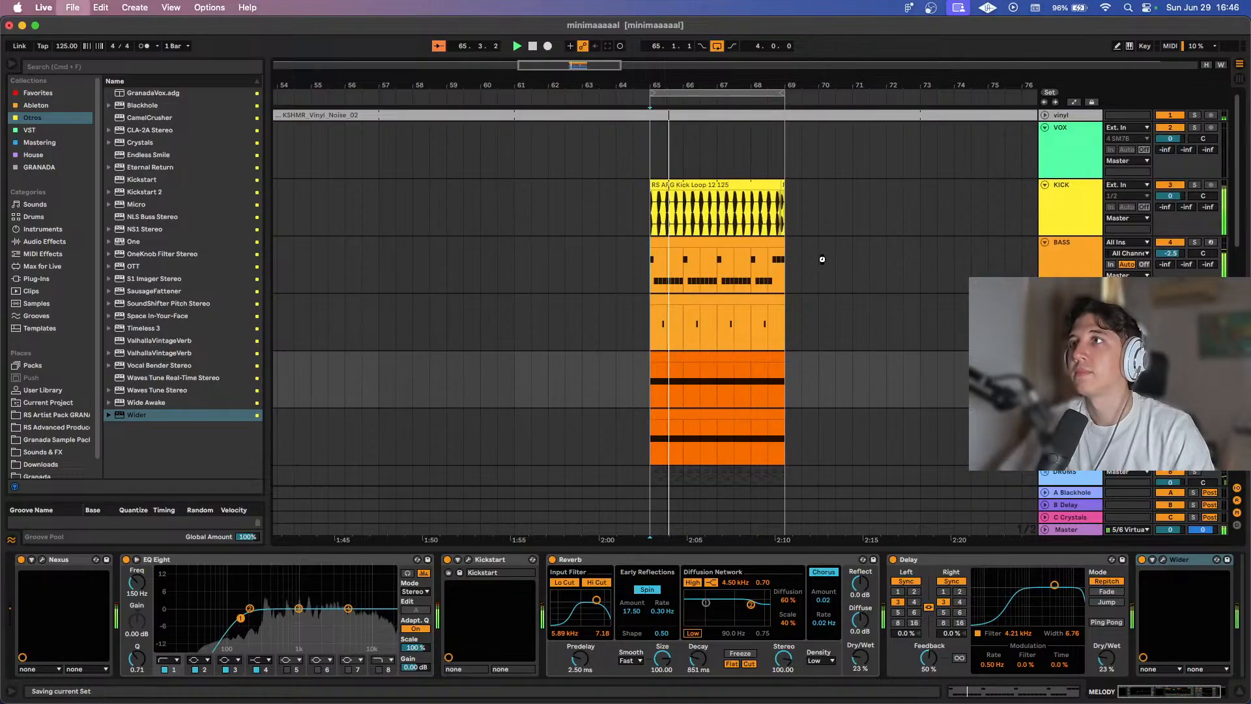
scroll(731, 254, "up", 3)
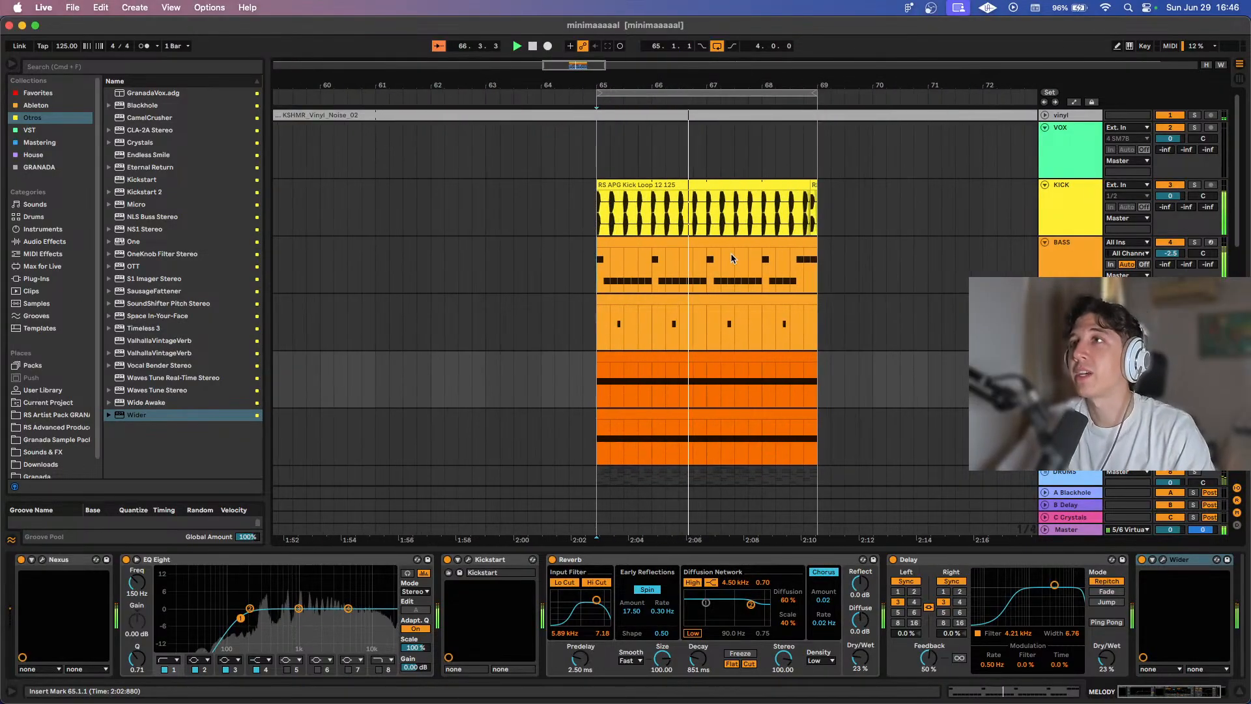
scroll(731, 252, "down", 1)
scroll(731, 253, "down", 3)
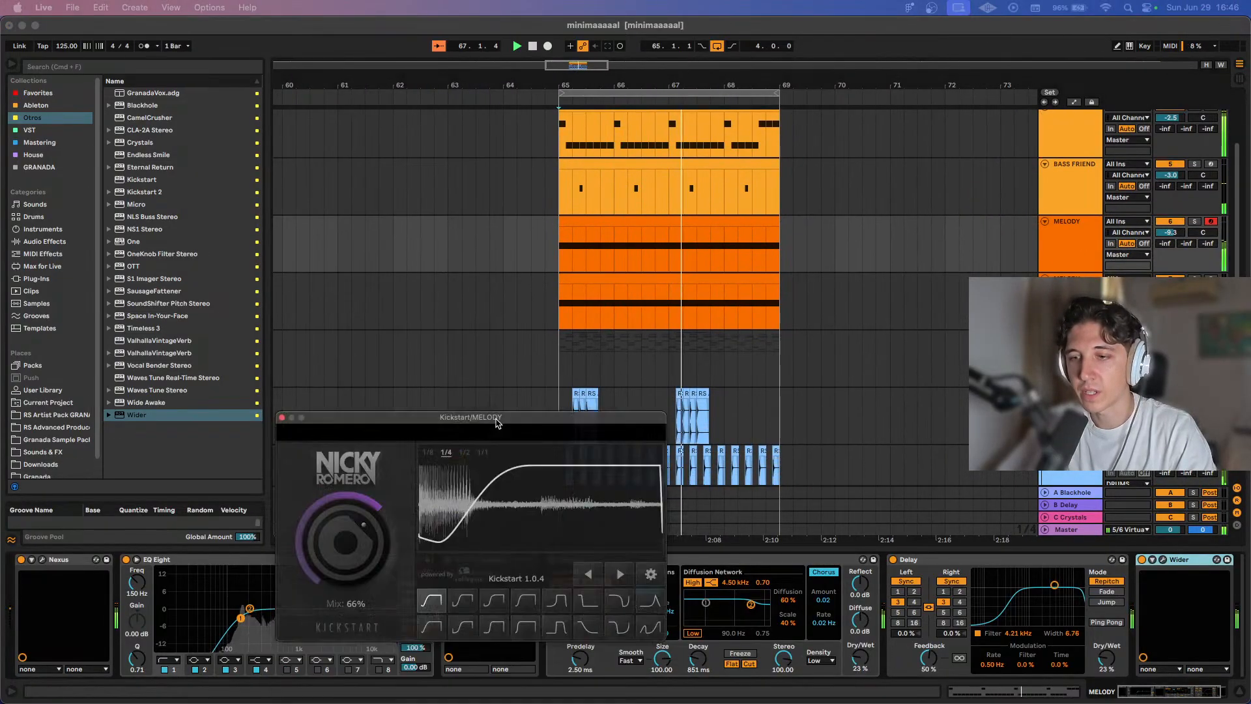
left_click_drag(497, 420, 531, 294)
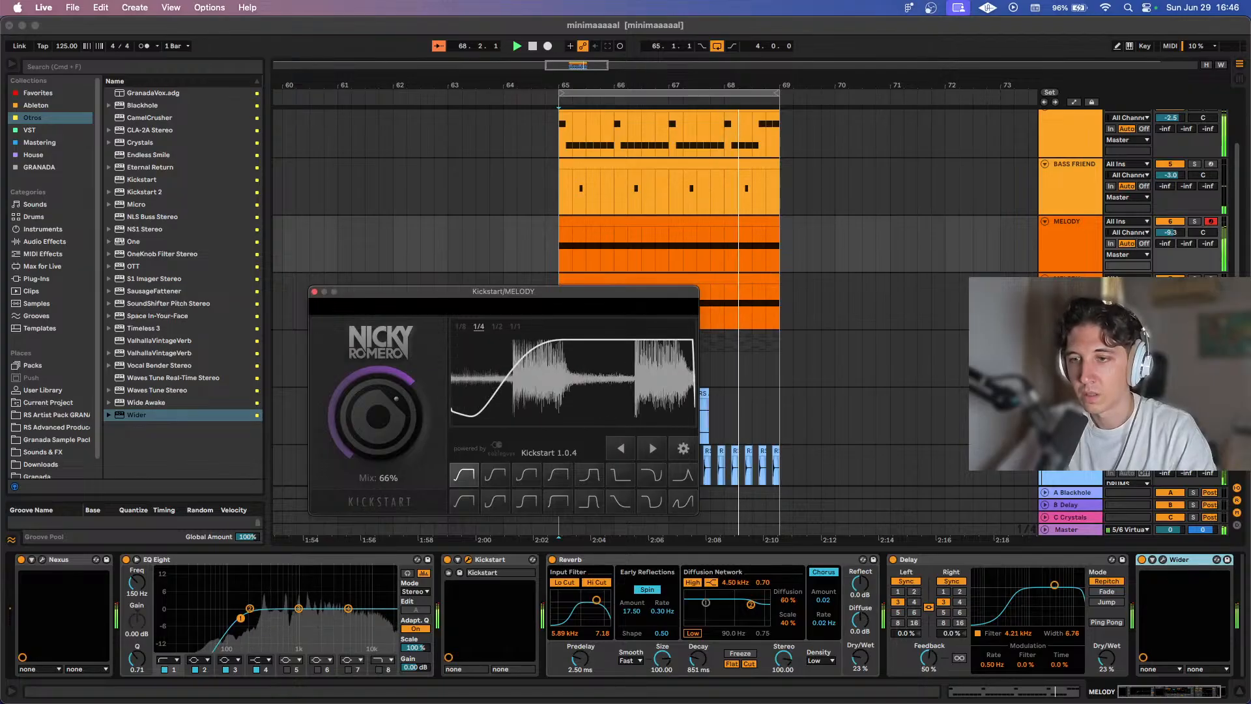
key("super+Tab")
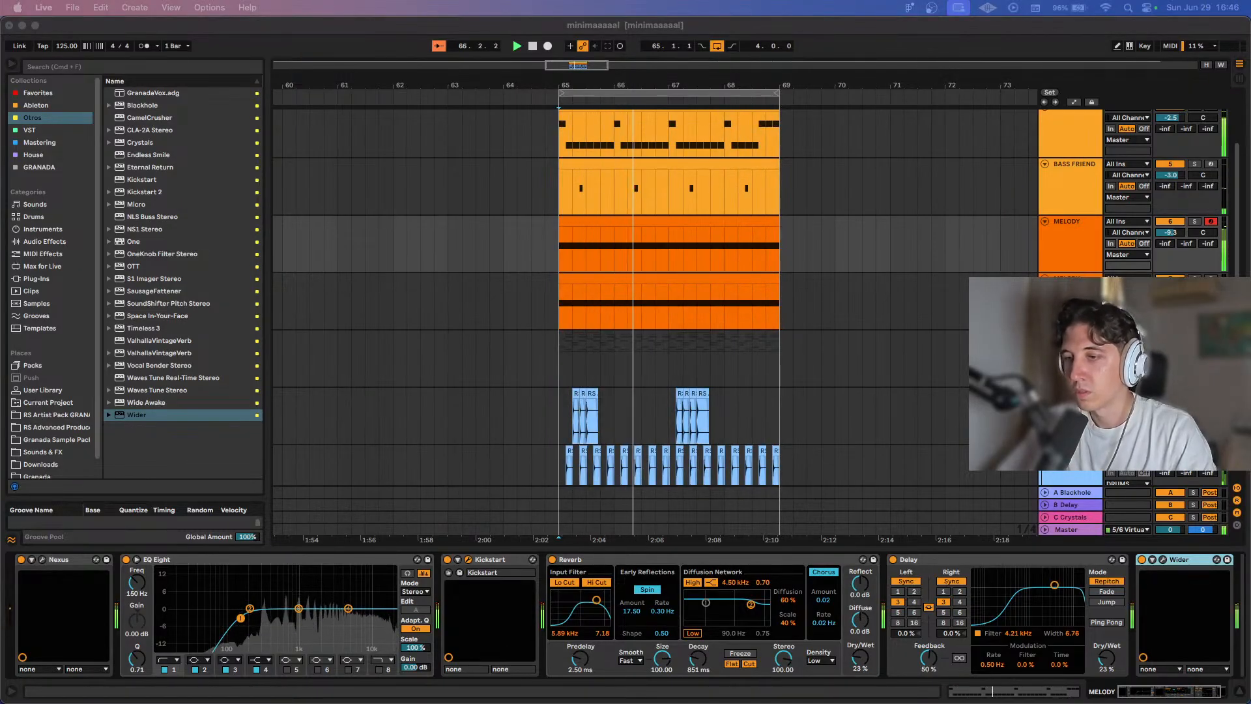
Set the mix of the MELODY track's Kickstart to 73%, close the plug-in and stop playback.
left_click(748, 447)
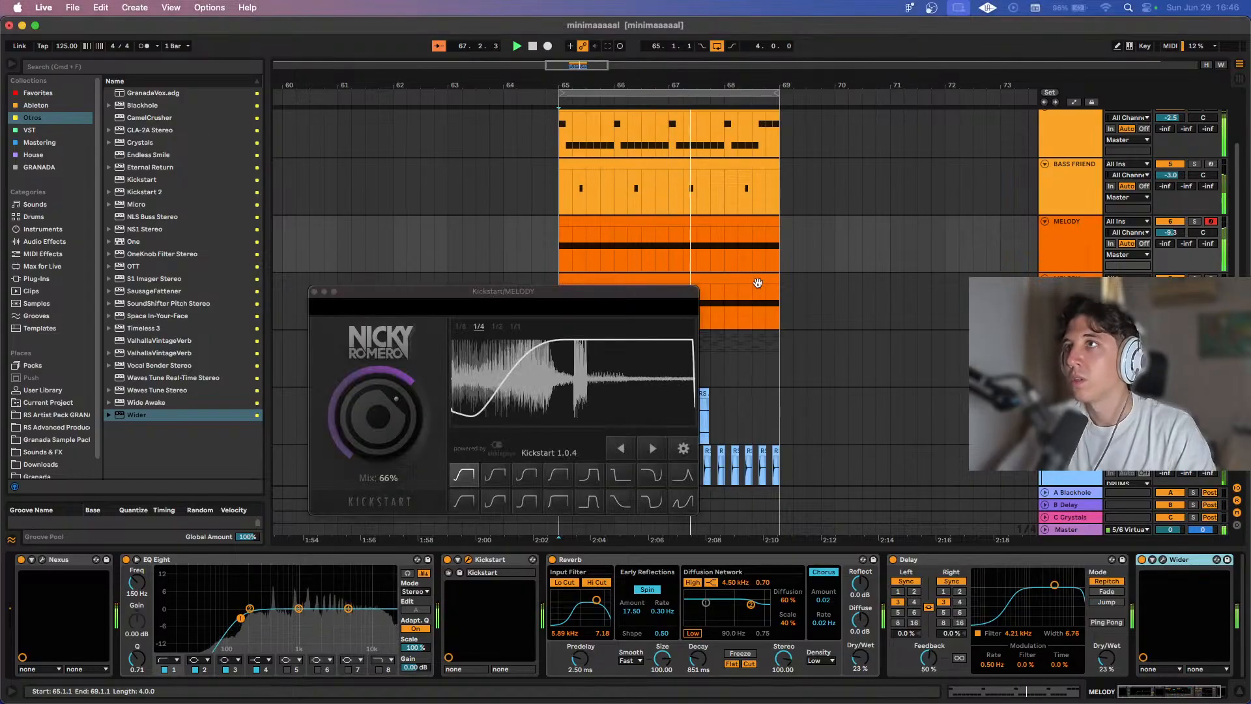
scroll(756, 283, "up", 3)
left_click_drag(383, 402, 383, 389)
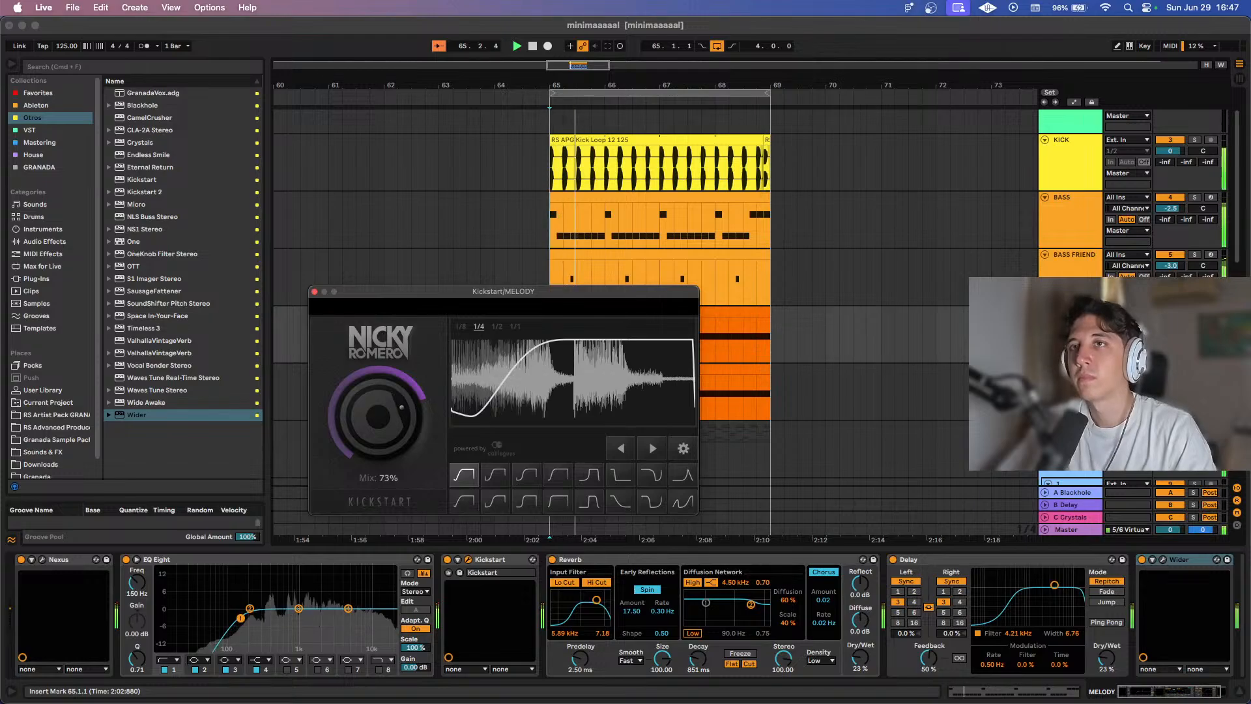
left_click(314, 291)
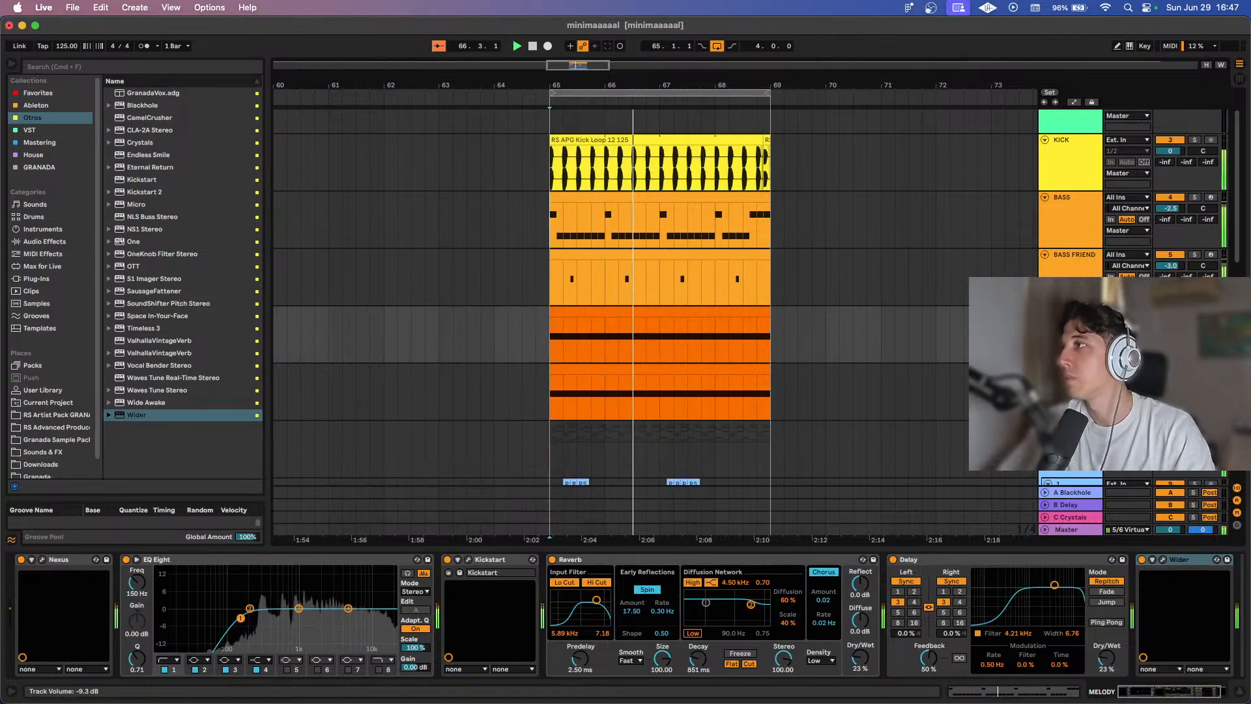
key("space")
Raise the Amp Mod vel amount of the MELODY track's Nexus while the loop plays, close it and save the project.
left_click(1180, 560)
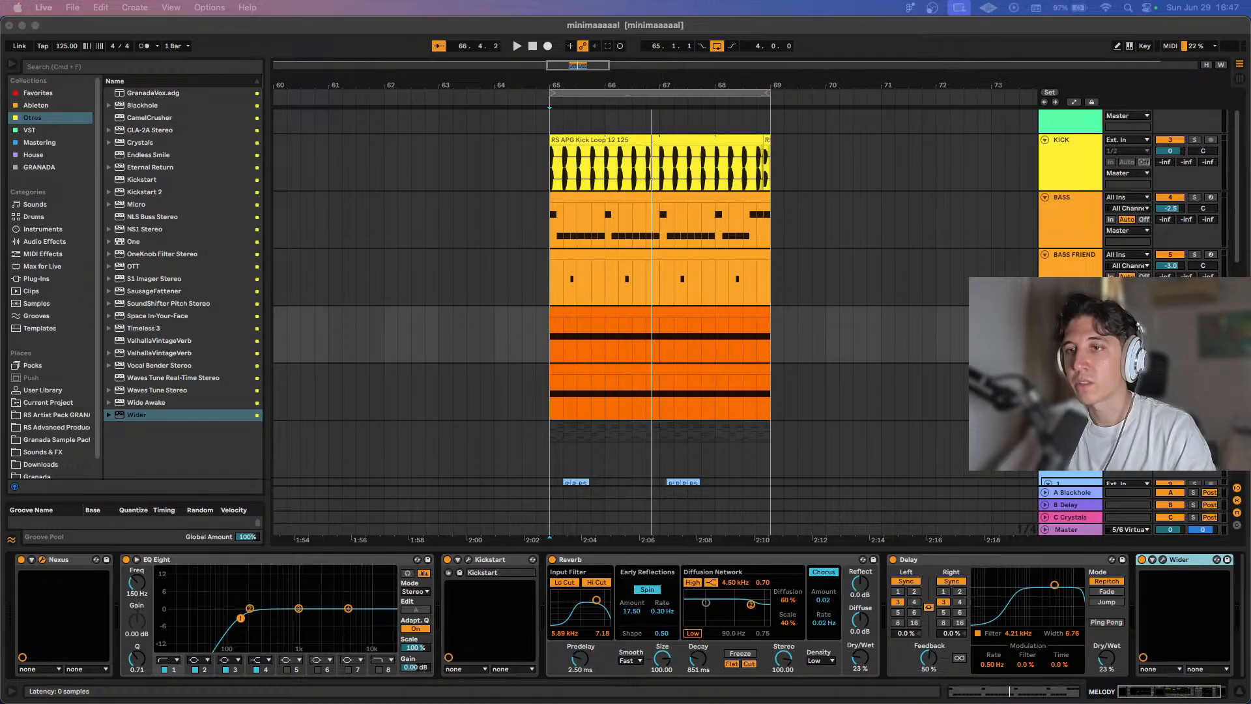
left_click_drag(364, 402, 337, 64)
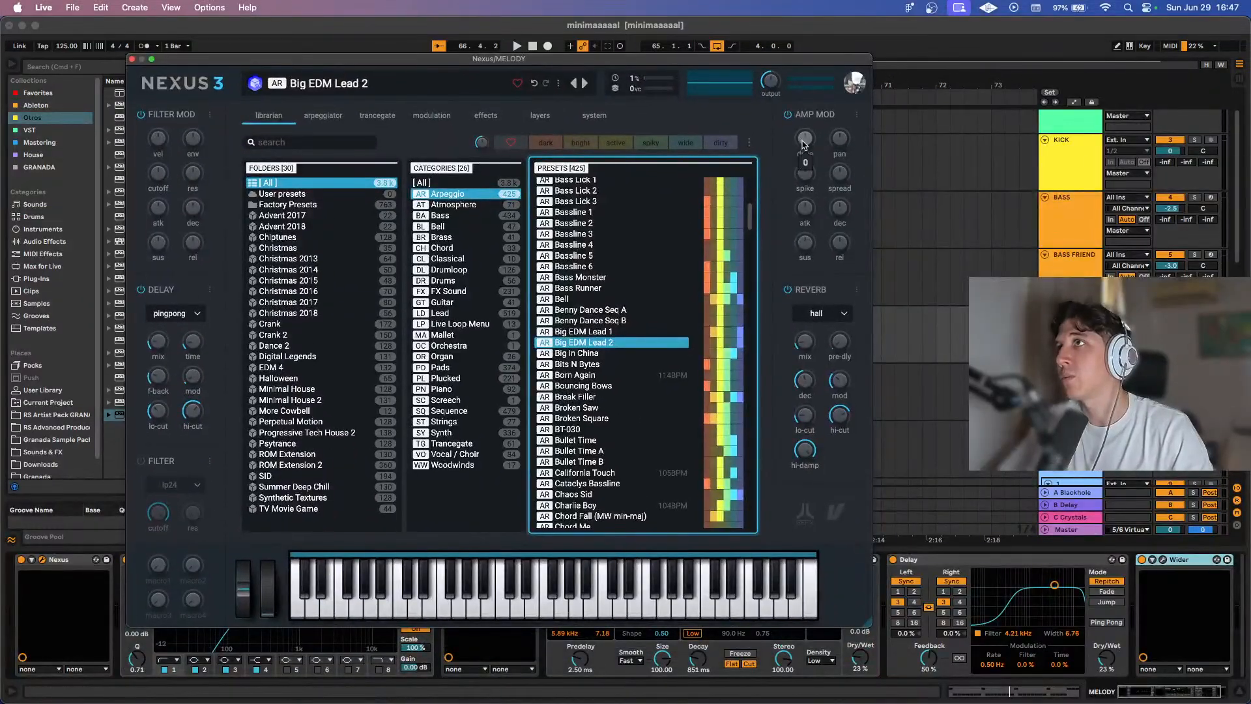
left_click_drag(806, 138, 804, 142)
key("space")
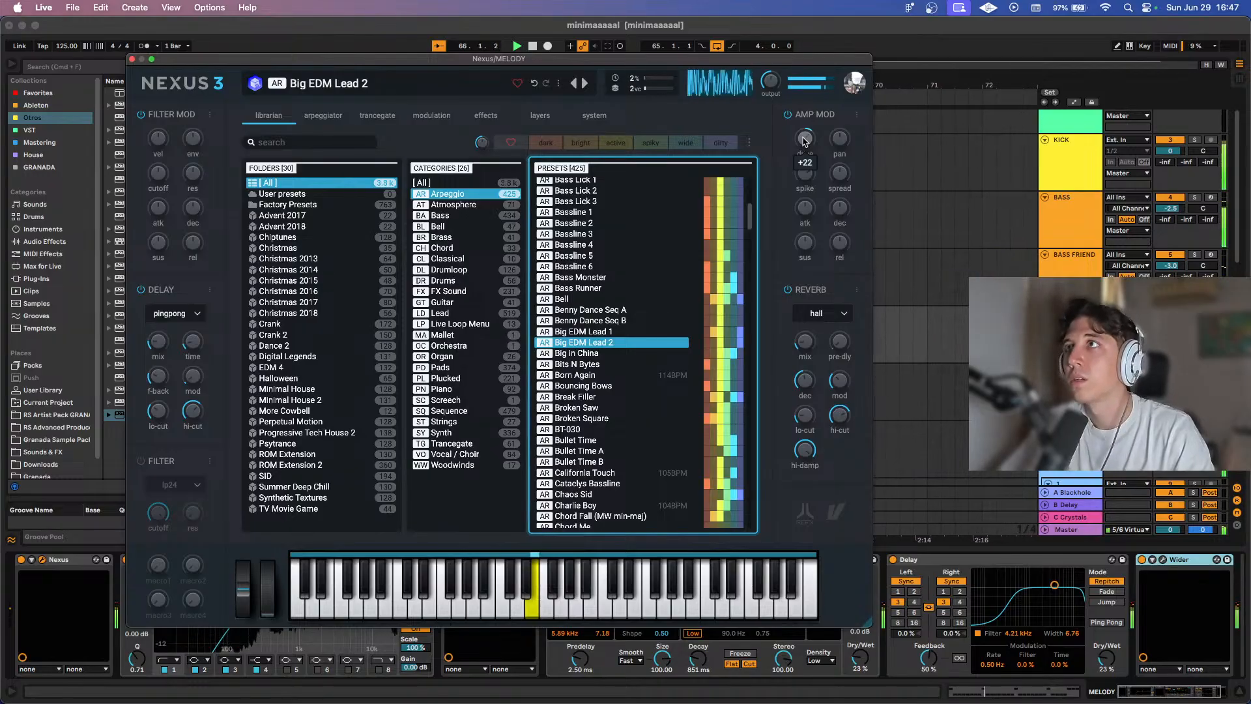
mouse_move(805, 141)
left_mouse_down()
mouse_move(808, 190)
mouse_move(803, 124)
left_mouse_up()
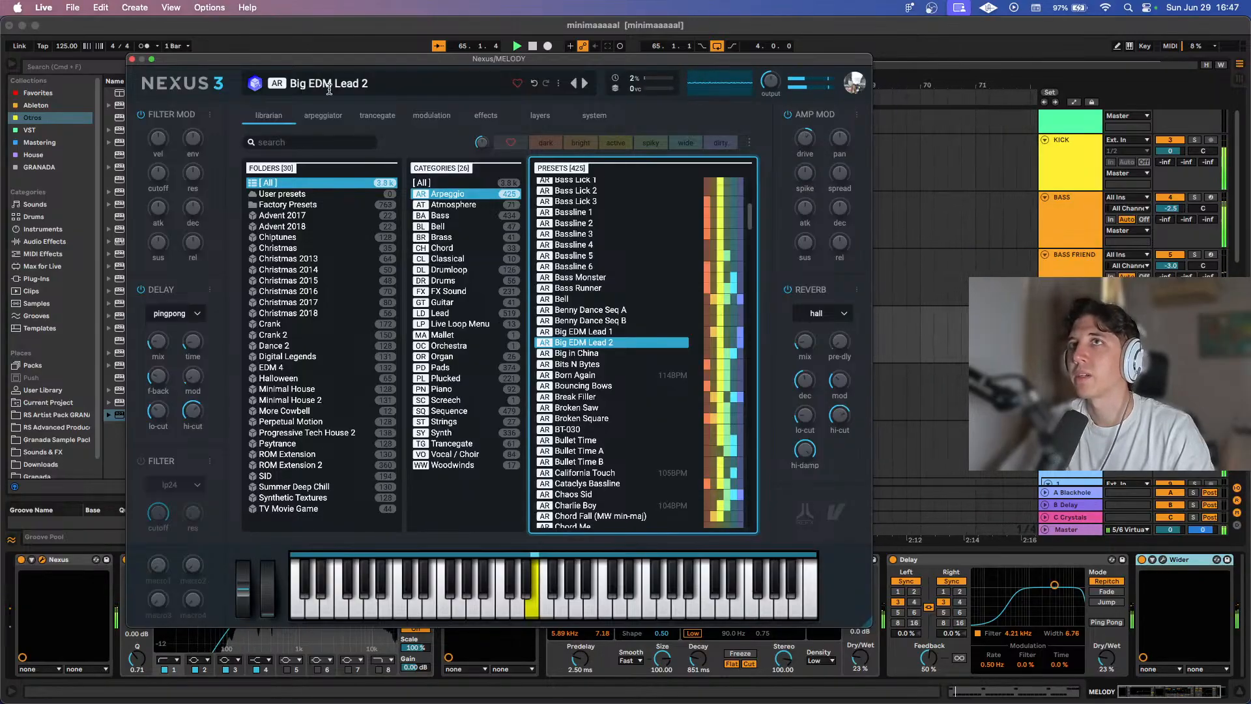
key("super+alt+p")
key("super+s")
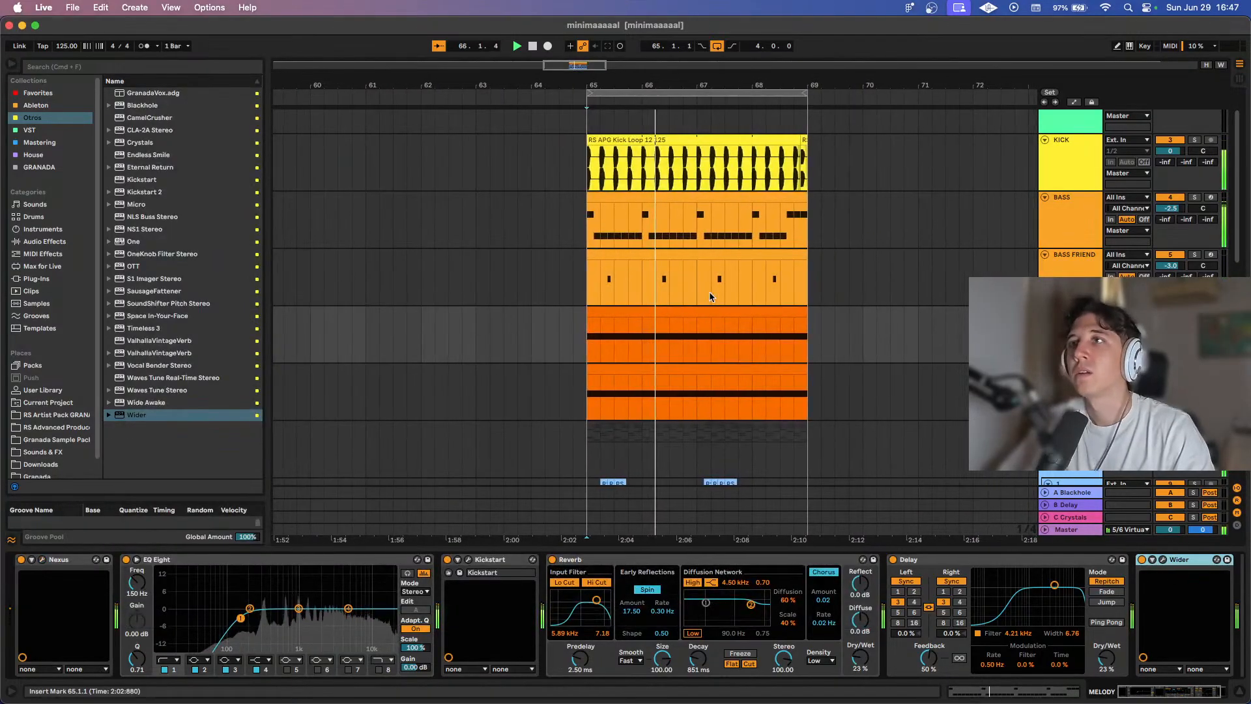
Review all tracks of the loop in the arrangement, from the vinyl and kick down to the last drum layers.
scroll(709, 293, "down", 6)
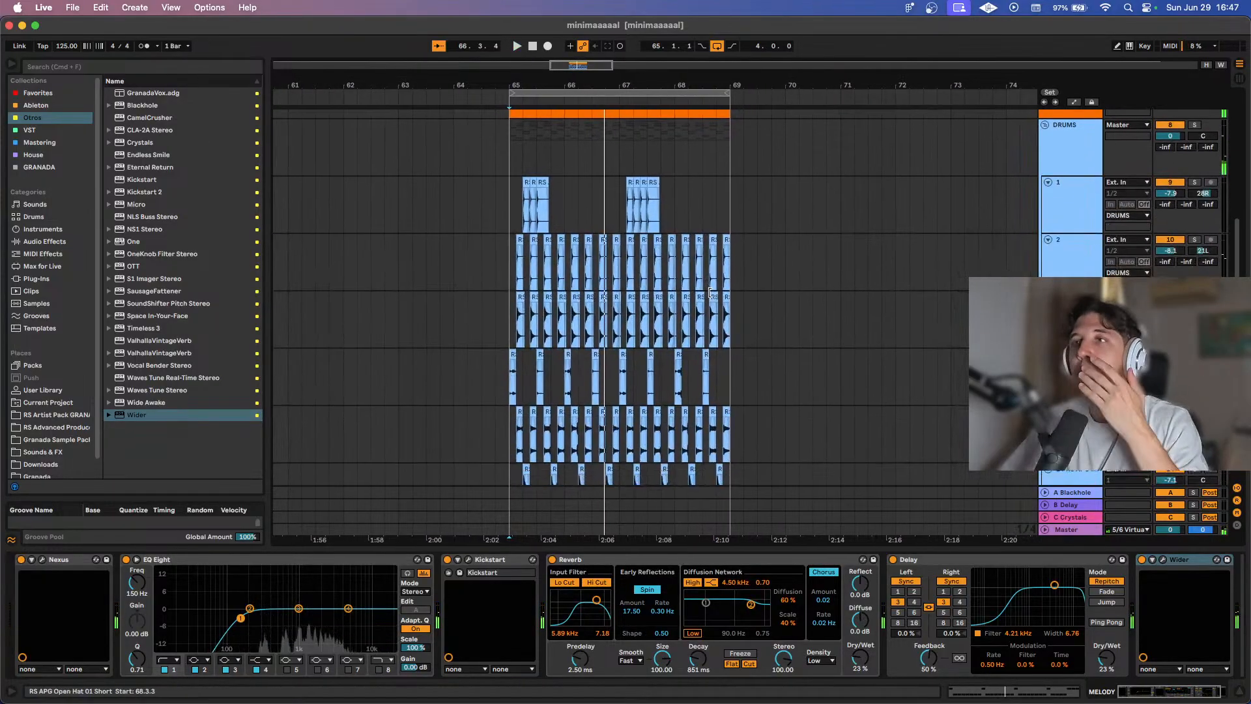
scroll(710, 296, "up", 6)
scroll(710, 296, "down", 2)
scroll(710, 297, "right", 1)
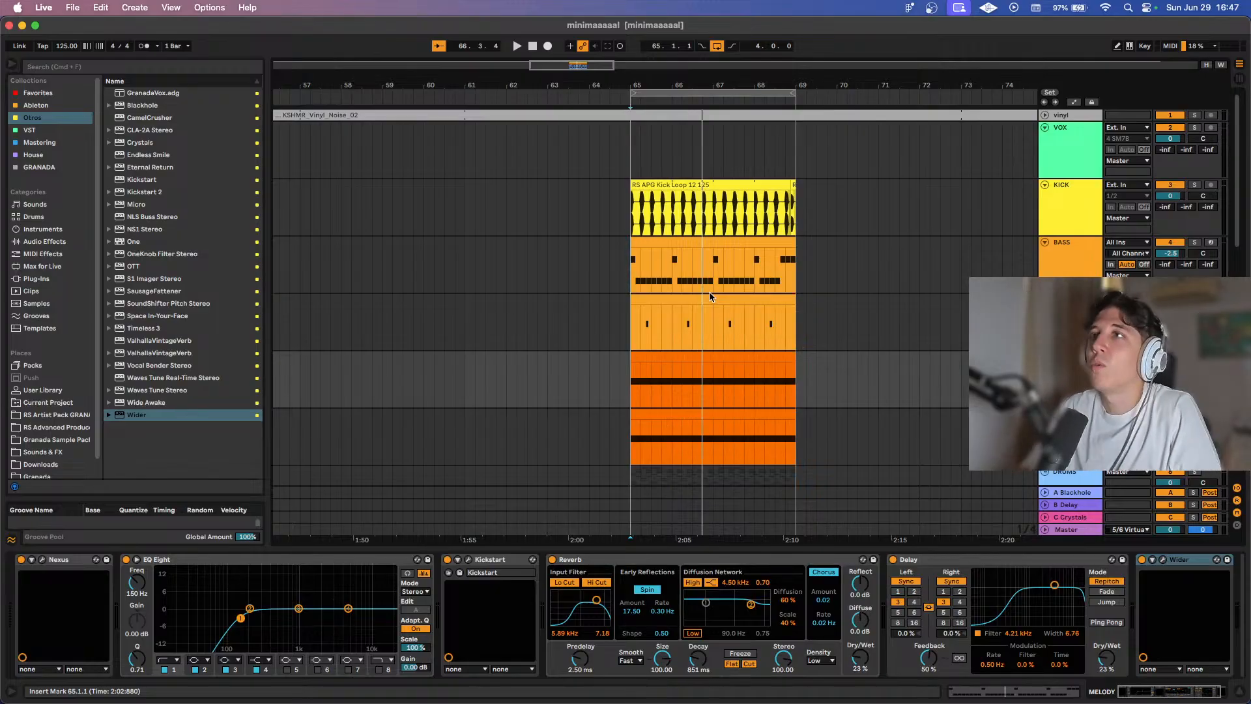
scroll(729, 270, "right", 1)
scroll(730, 271, "down", 2)
scroll(730, 270, "down", 10)
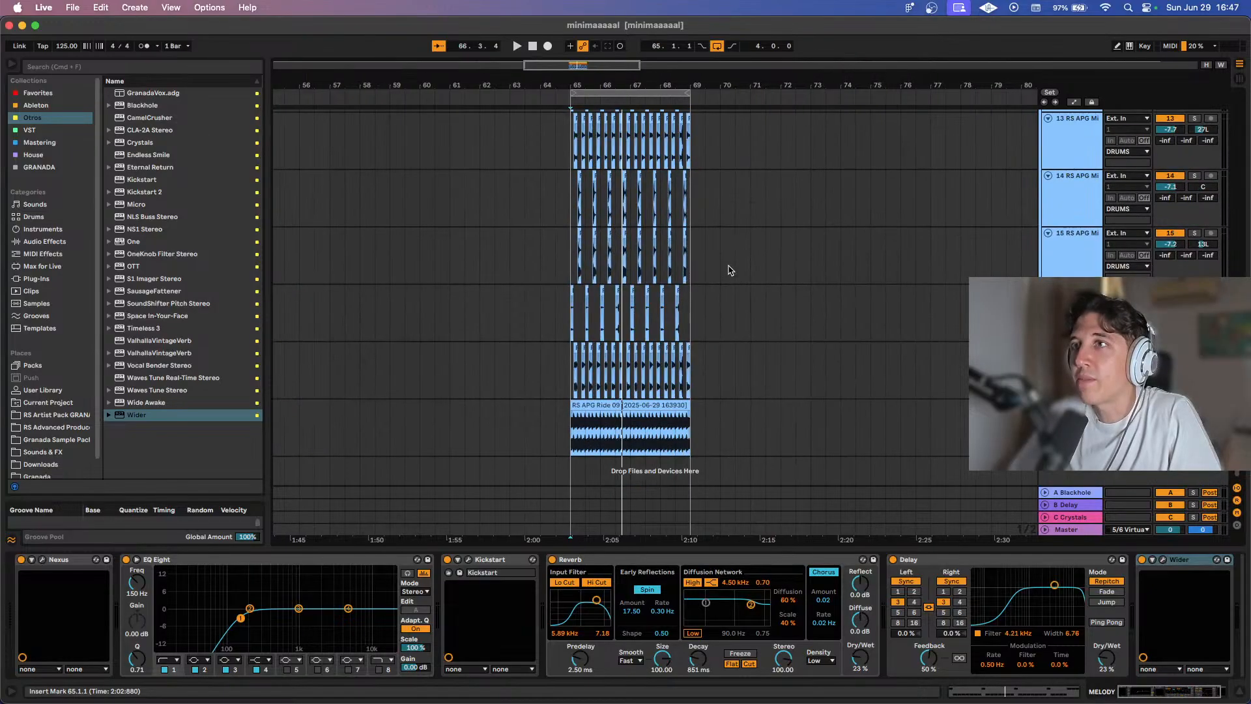
scroll(729, 270, "up", 10)
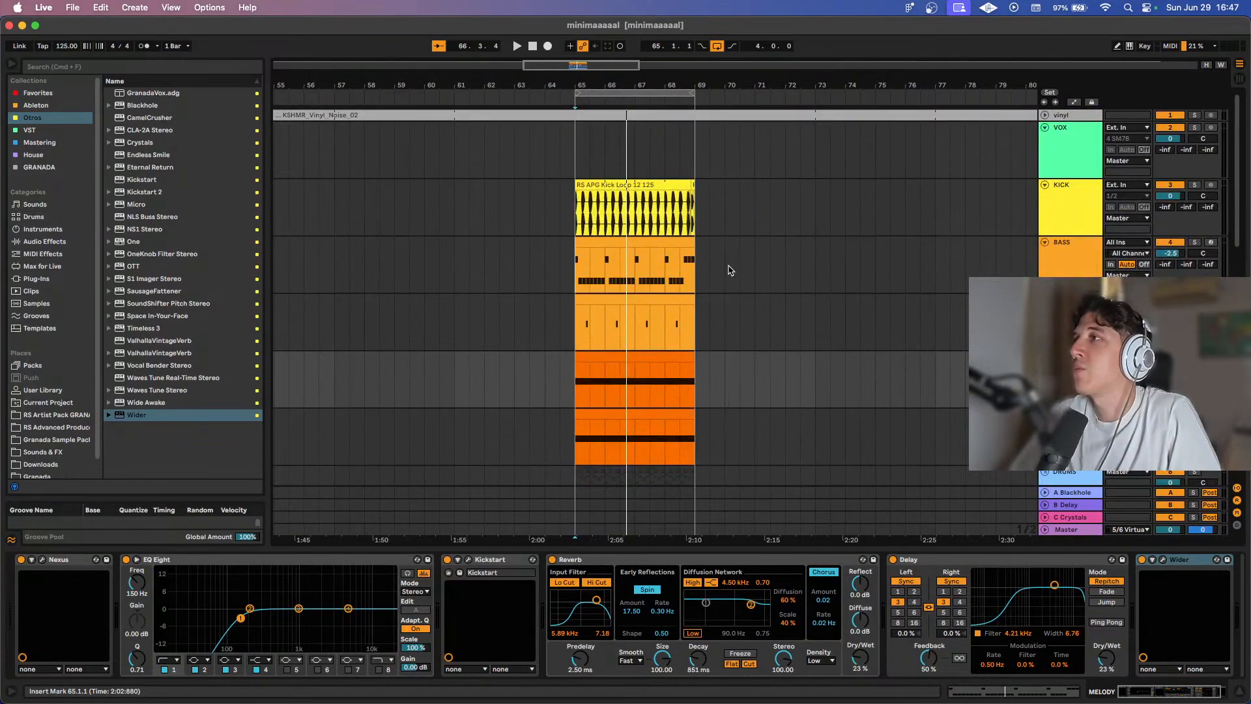
Extend the KICK clip's start back to about bar 44.
left_click(604, 238)
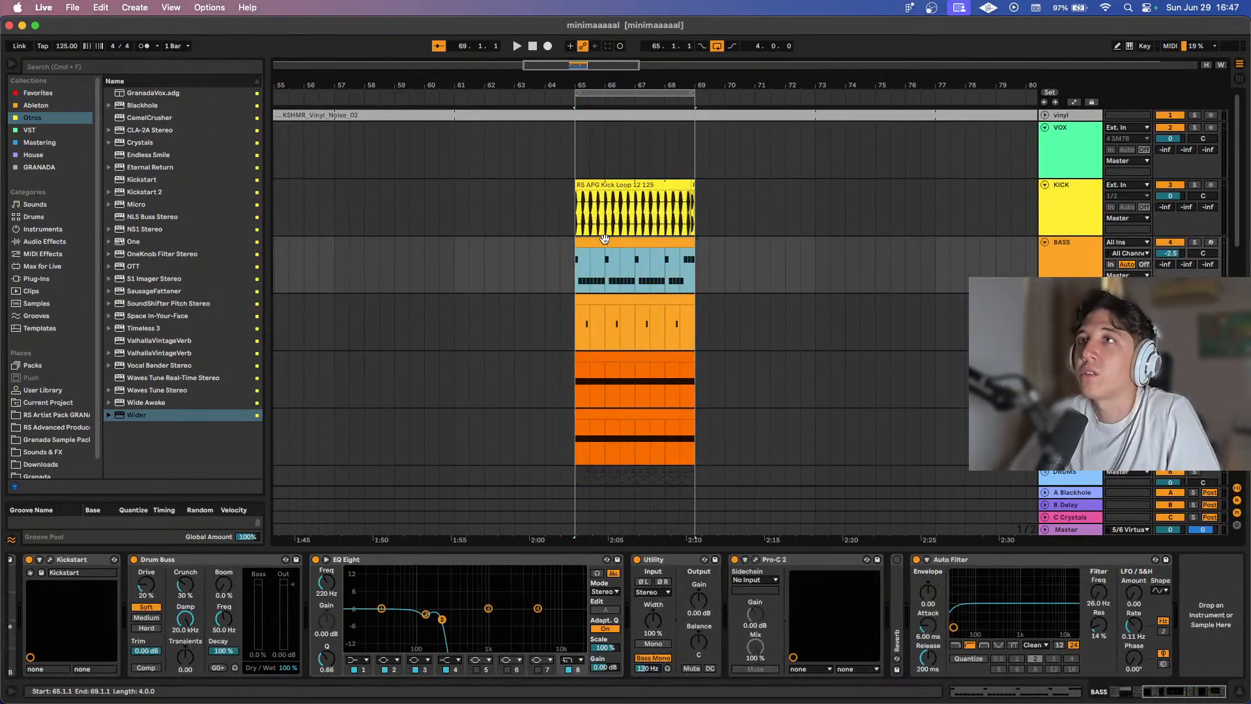
scroll(601, 236, "up", 3)
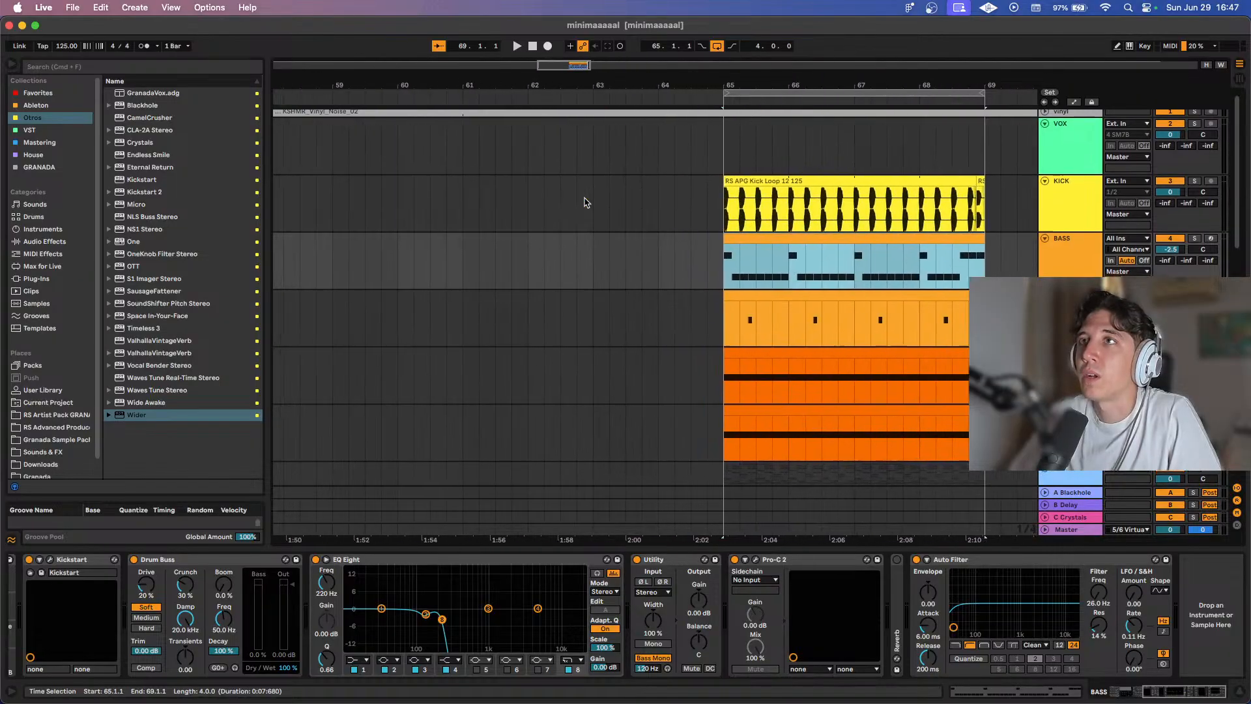
scroll(586, 201, "down", 5)
left_click_drag(651, 188, 202, 185)
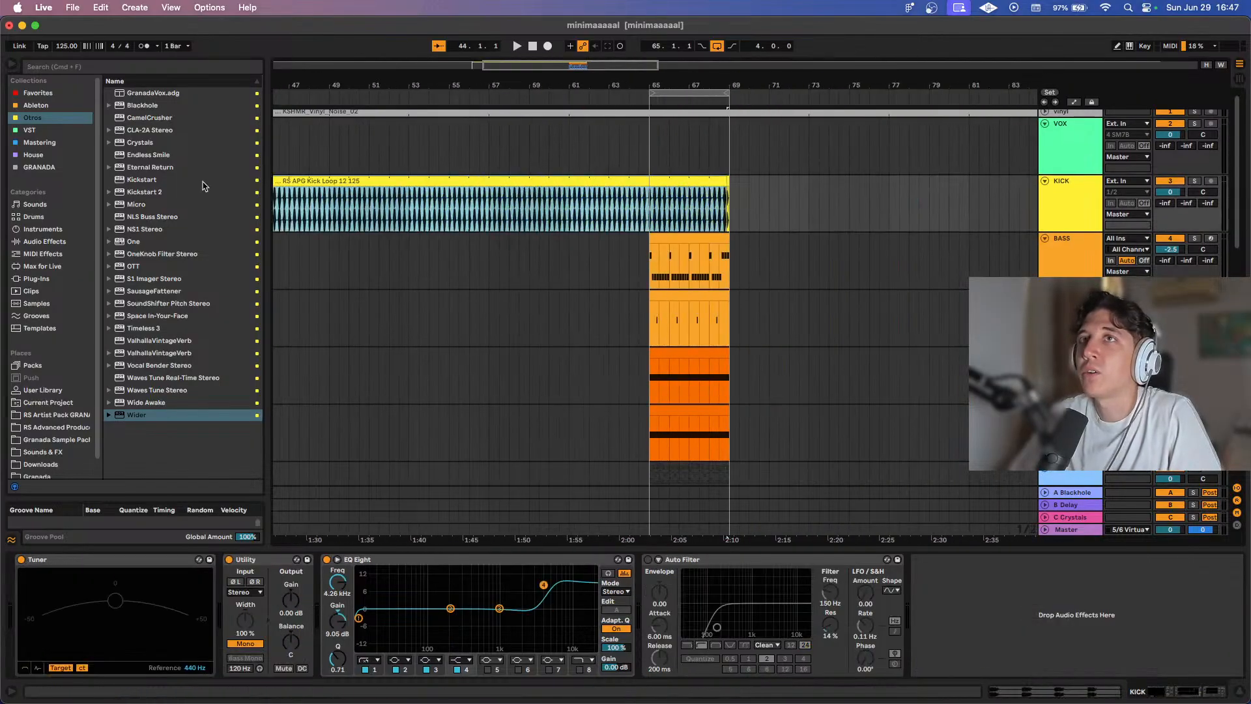
Undo a trial extension of the BASS clip and turn on looping for that clip.
left_click_drag(649, 237, 221, 196)
key("super+z")
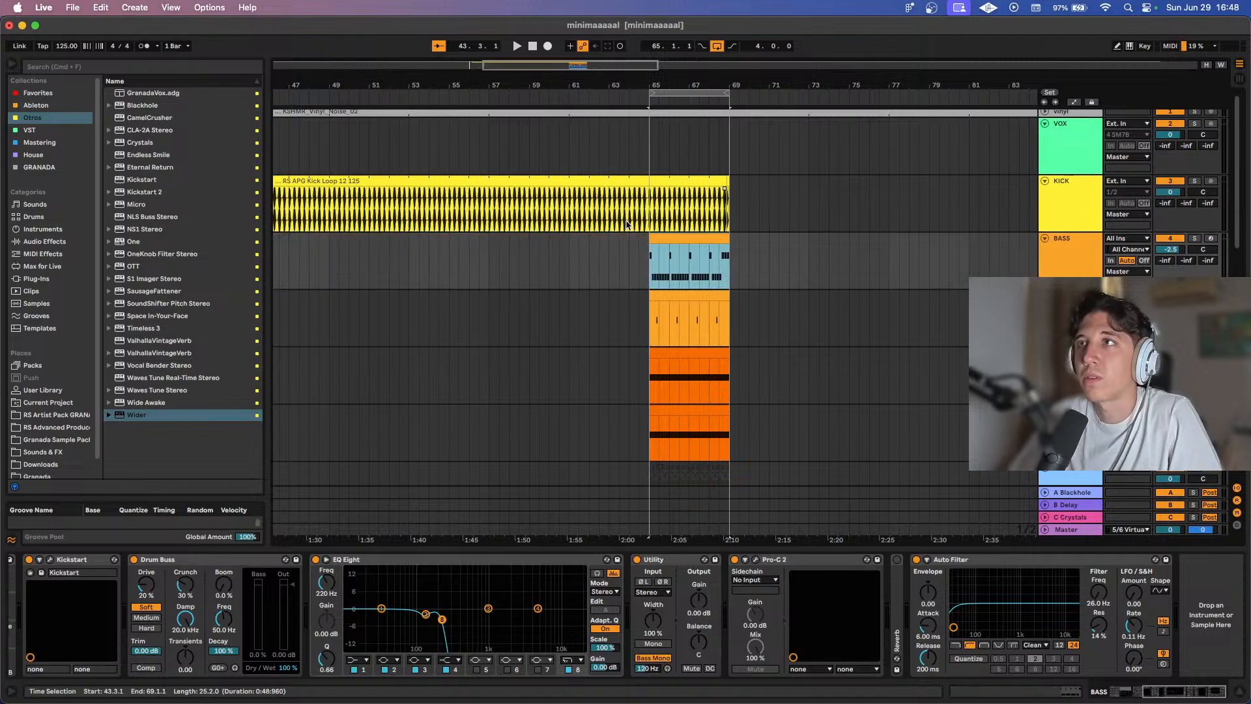
double_click(680, 234)
key("super+l")
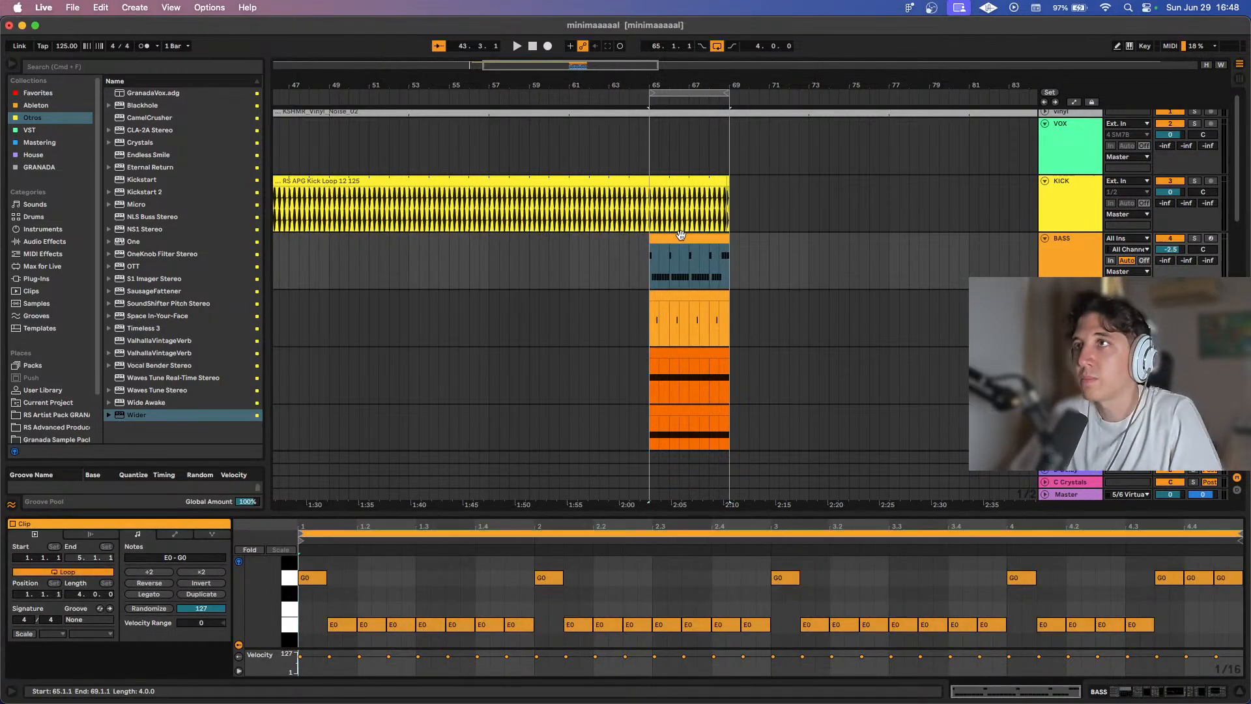
double_click(681, 235)
left_click(657, 239)
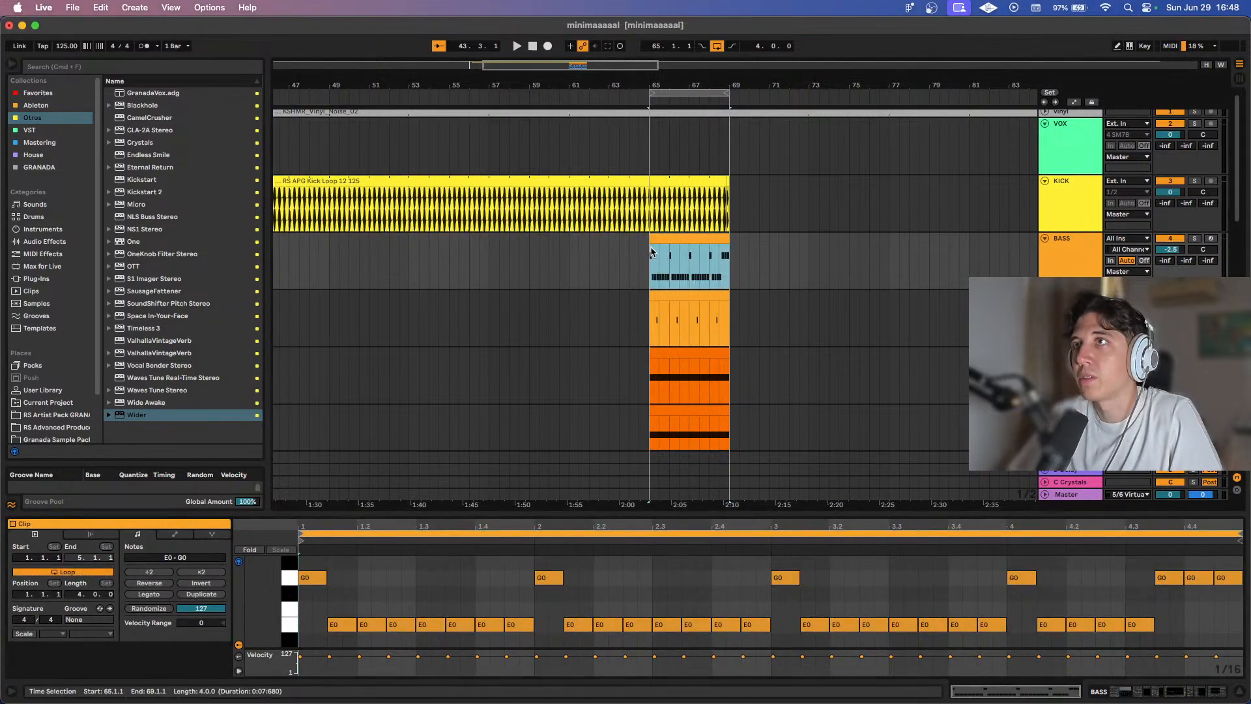
Extend the BASS, KICK and BASS FRIEND clips back to start at bar 1.
left_click_drag(651, 253, 669, 224)
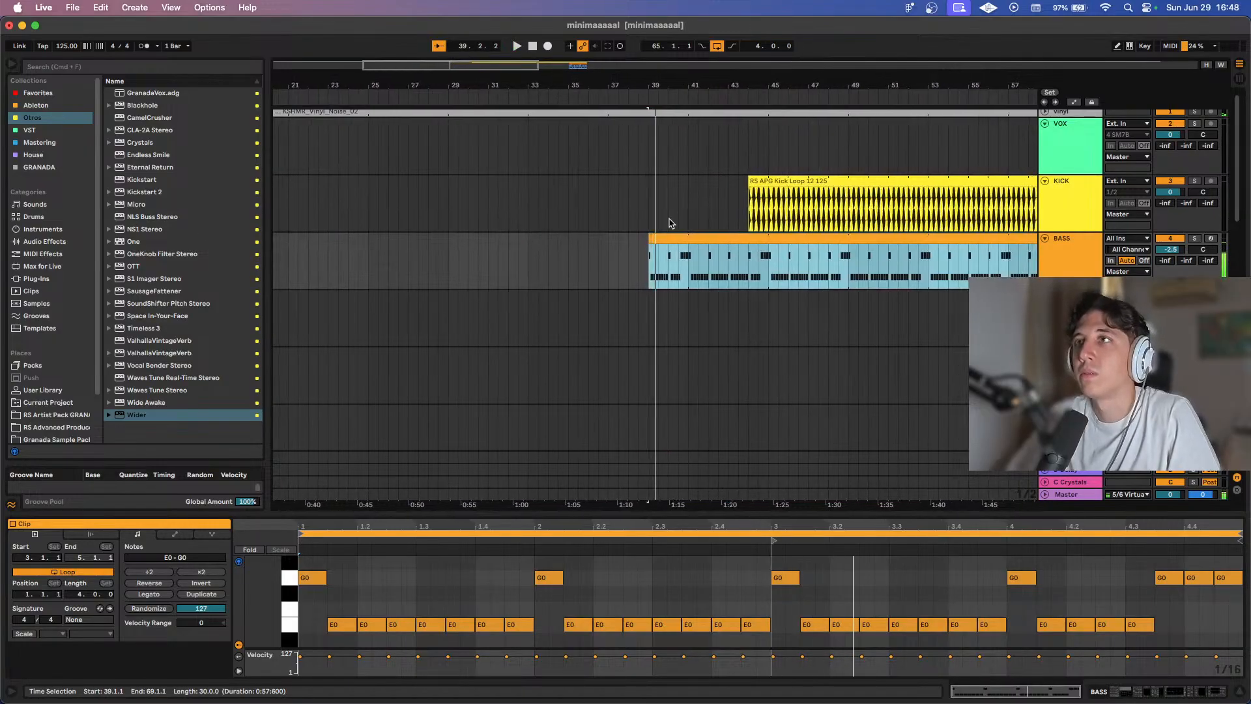
key("w")
left_click_drag(422, 237, 274, 234)
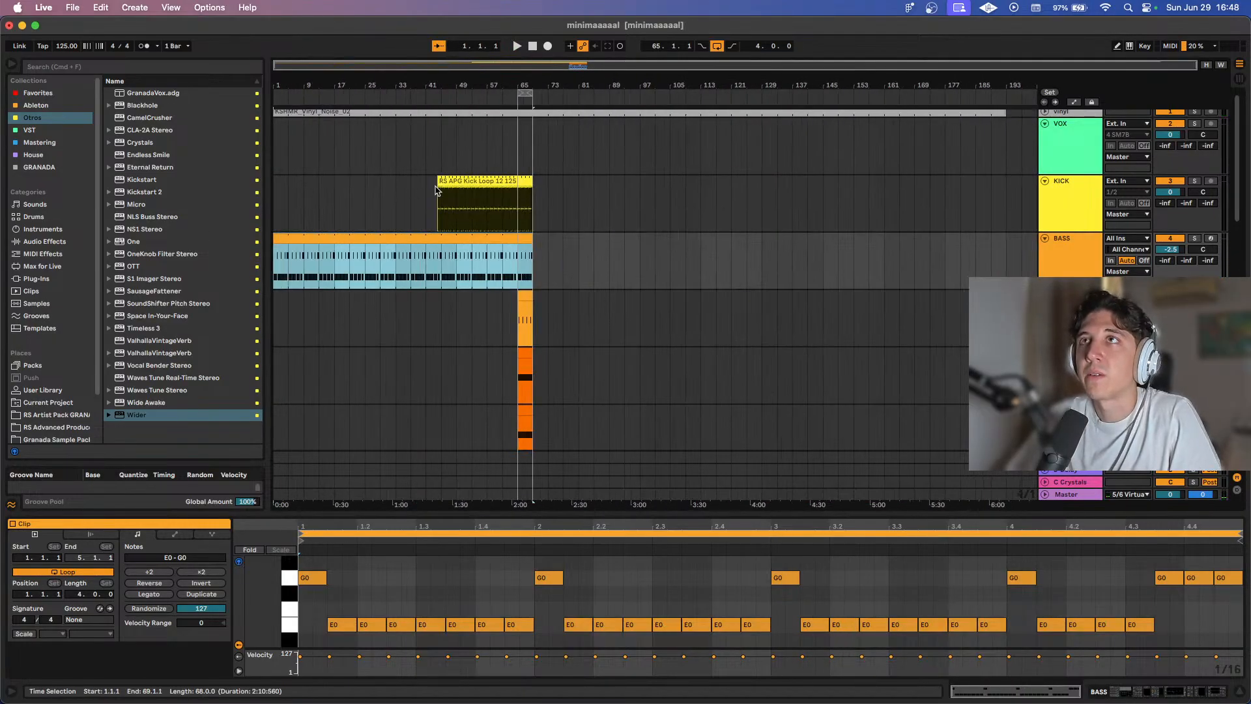
left_click_drag(436, 189, 273, 188)
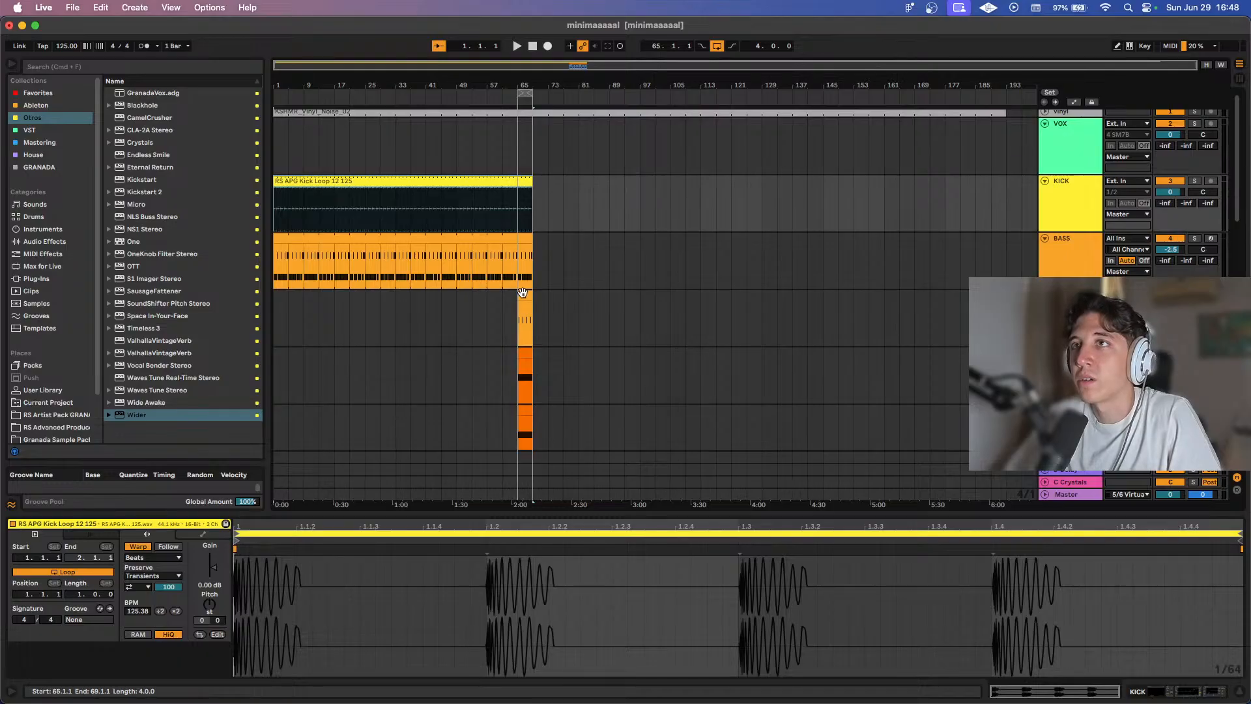
left_click_drag(522, 292, 274, 292)
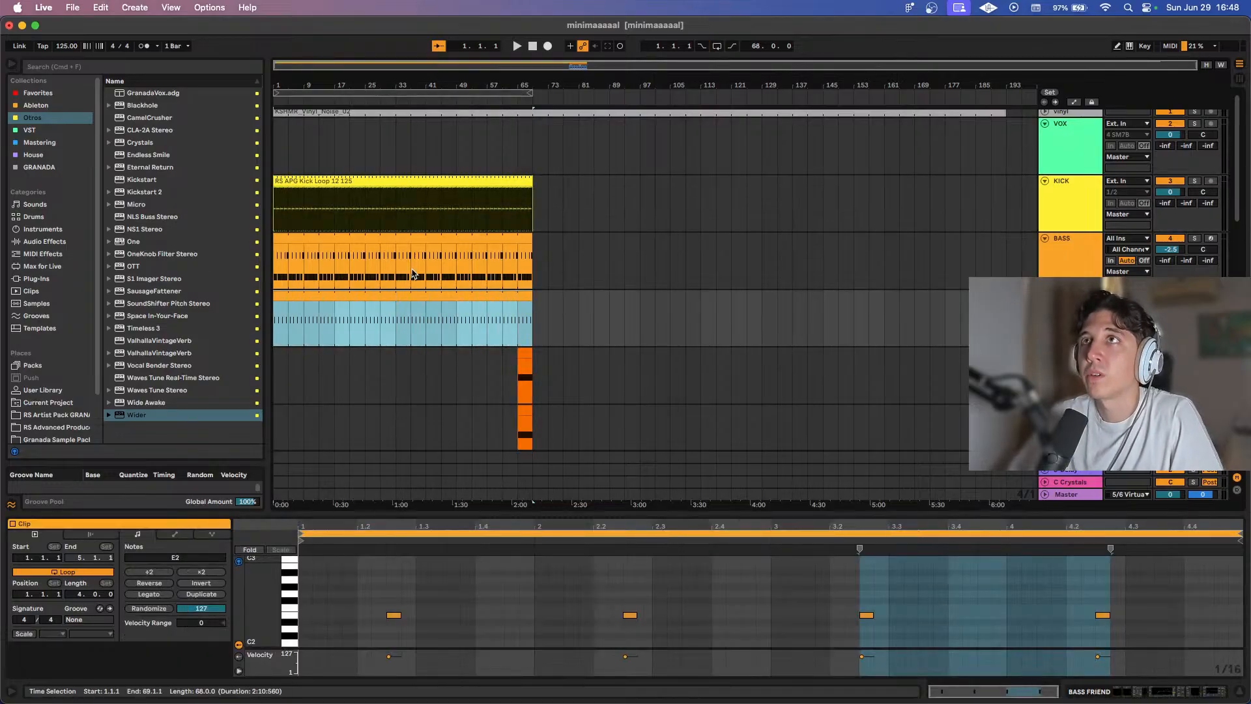
Audition the two MELODY tracks in solo from bar 65, one at a time.
scroll(508, 283, "up", 3)
scroll(509, 282, "down", 5)
scroll(508, 282, "down", 3)
scroll(508, 282, "up", 2)
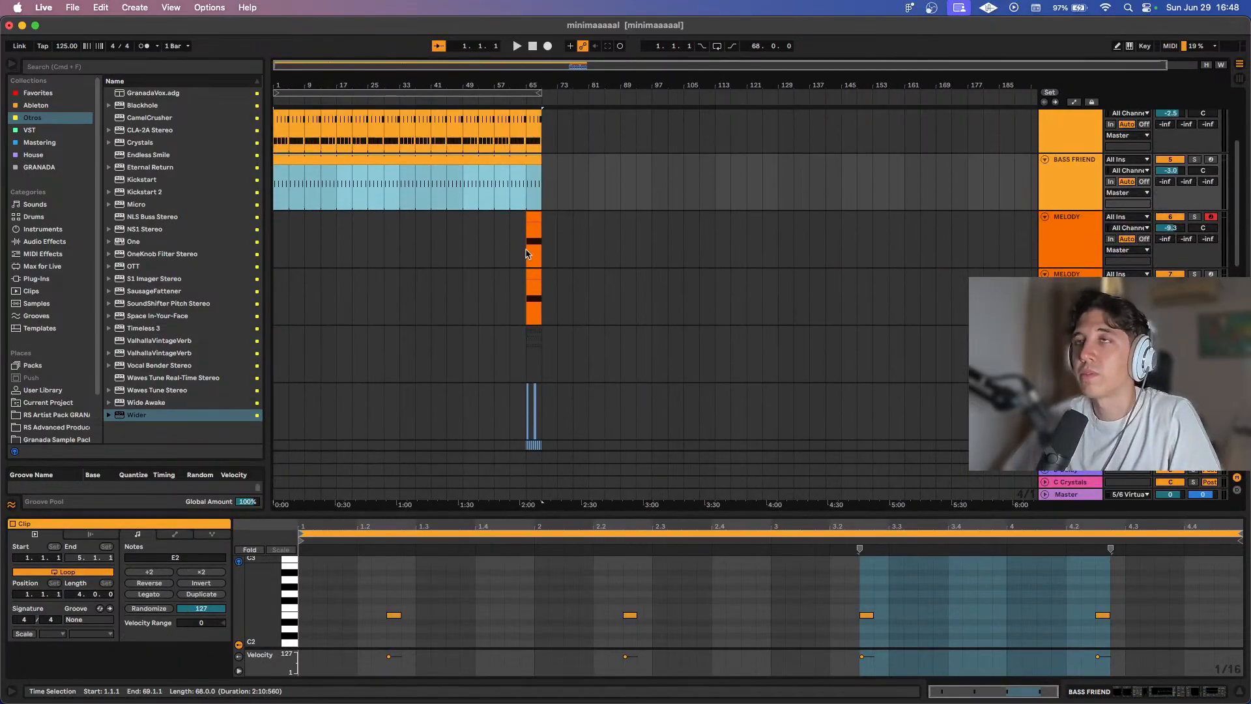
scroll(531, 227, "down", 1)
left_click(530, 227)
key("space")
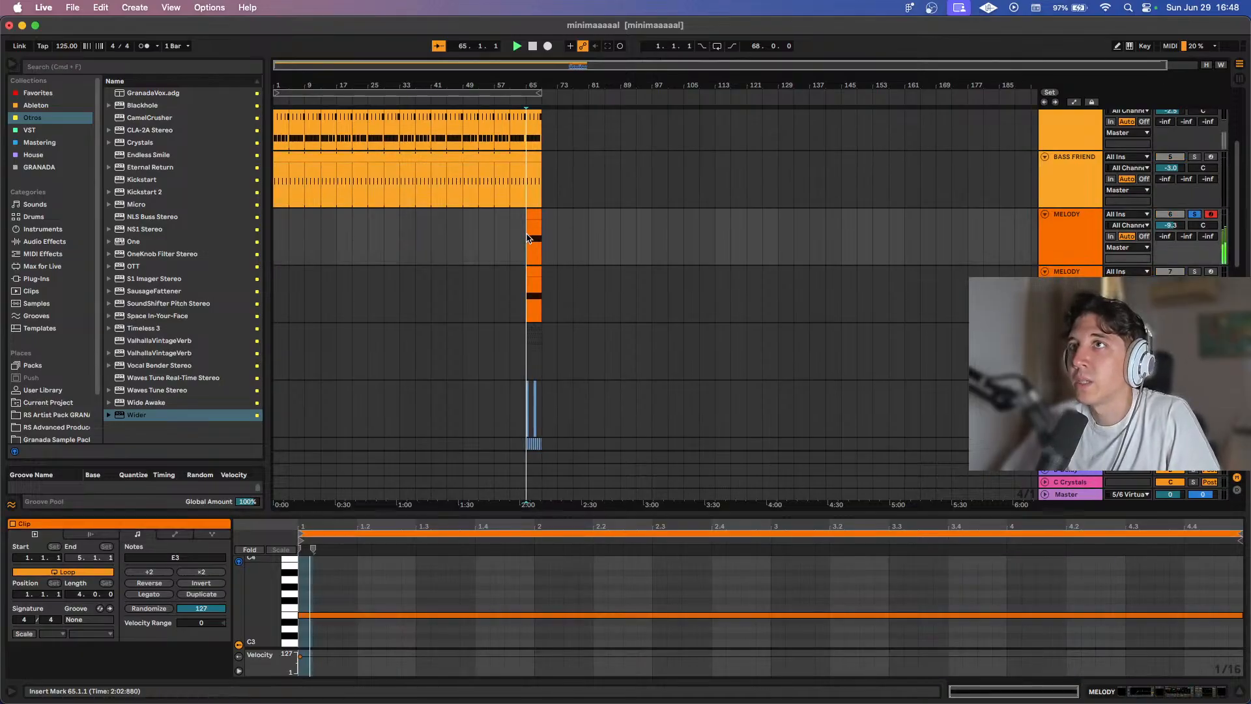
left_click(527, 295)
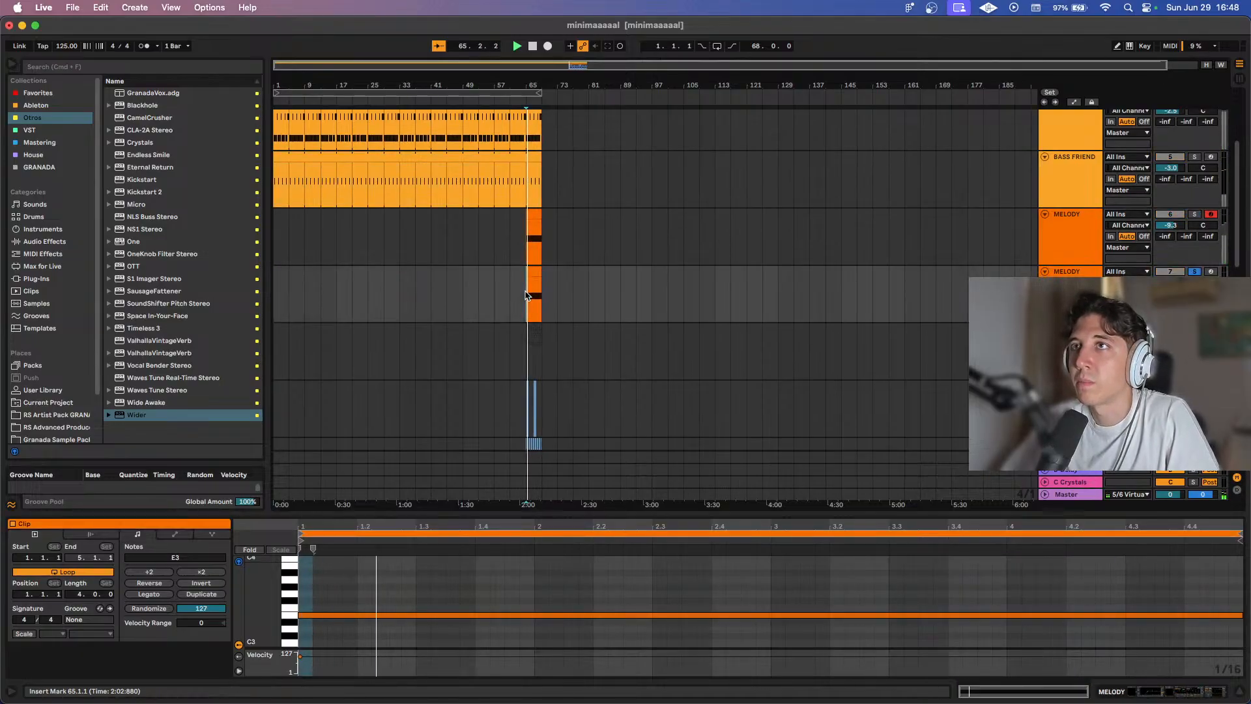
Duplicate the second MELODY track and show the copy's device chain.
scroll(550, 282, "up", 2)
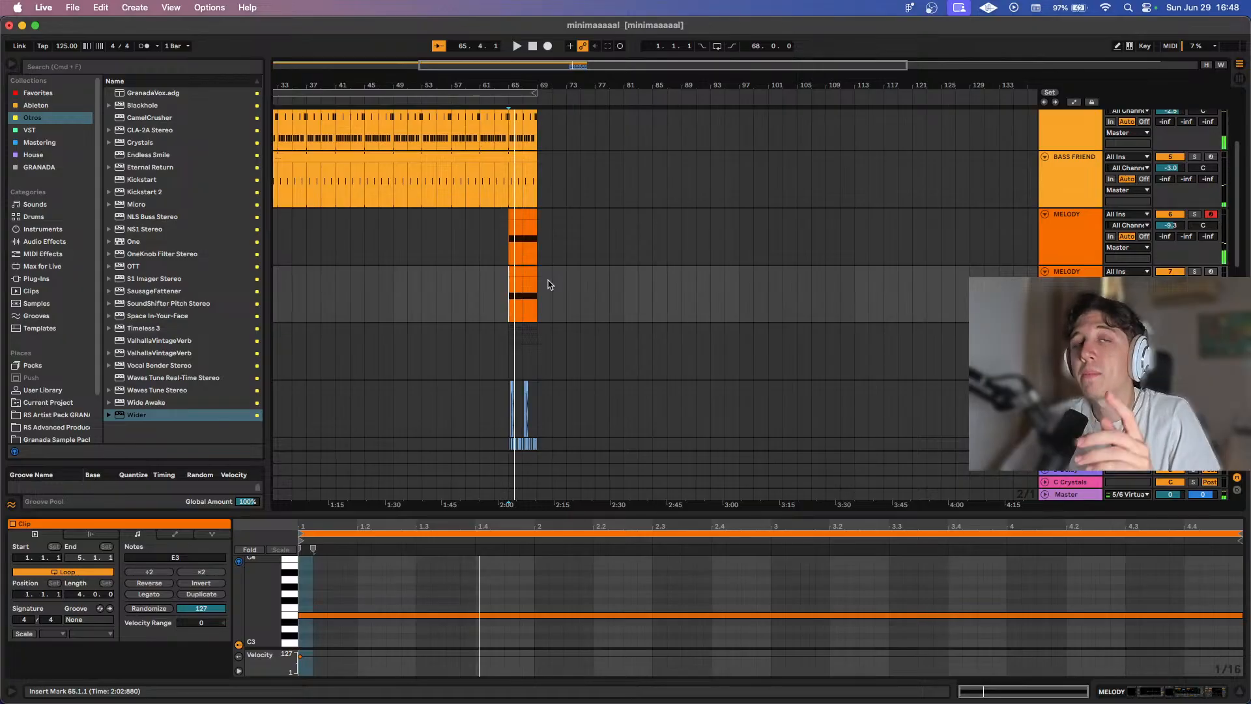
scroll(609, 240, "up", 2)
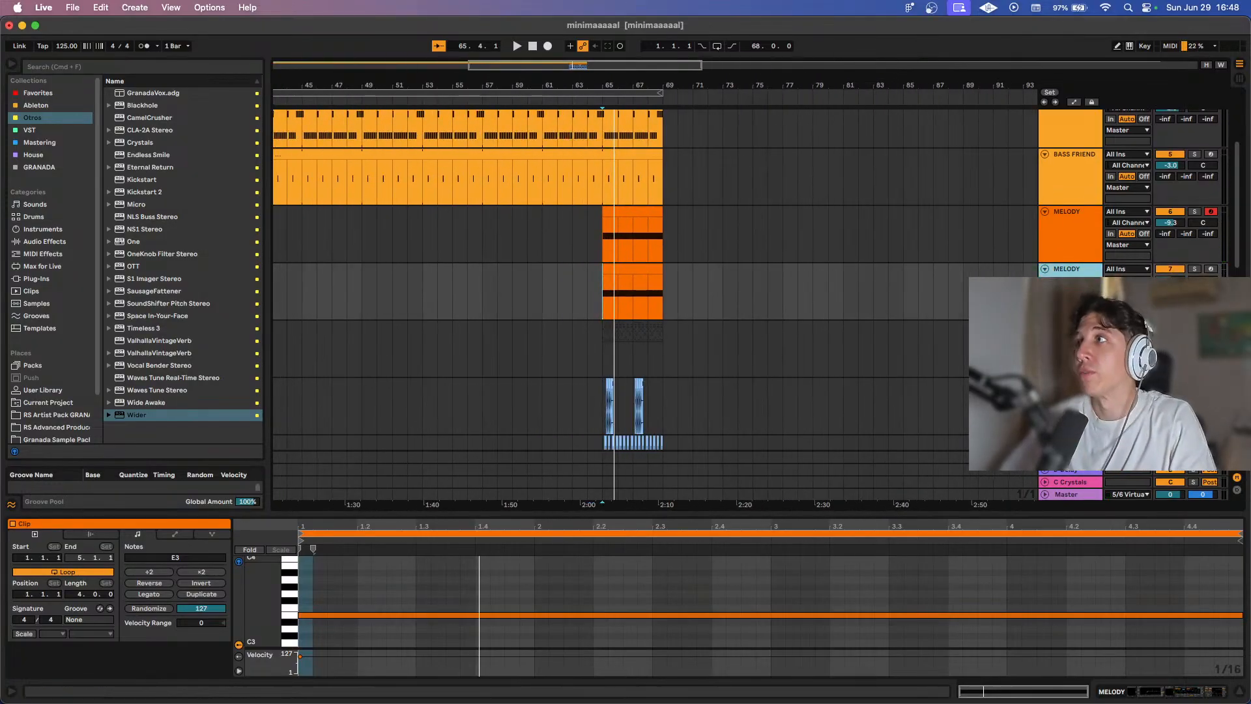
key("super+d")
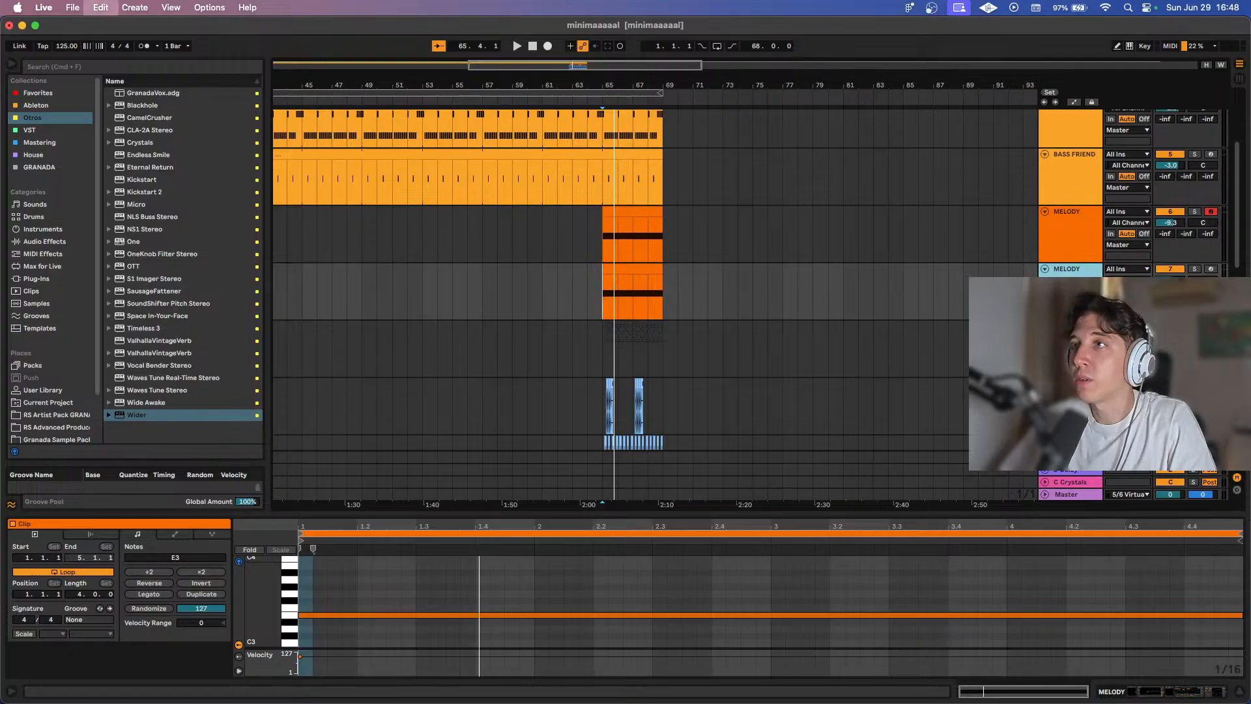
key("shift+Tab")
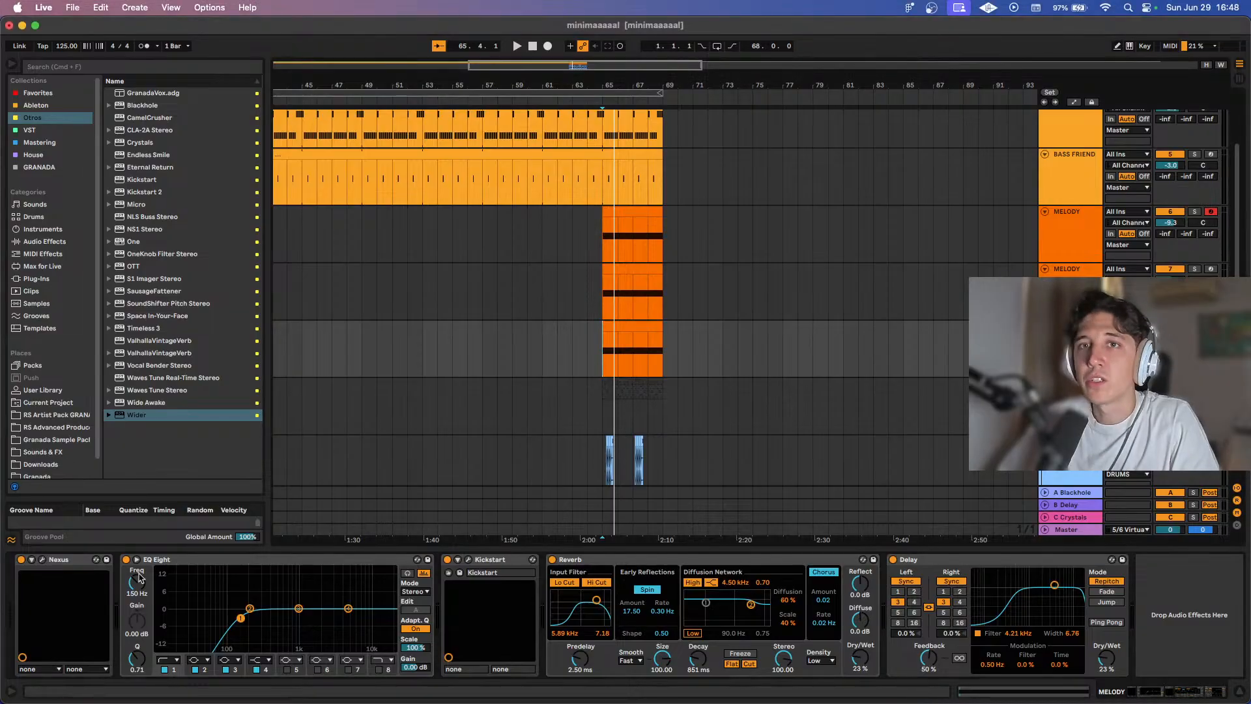
Replace the Nexus on the duplicated MELODY track with Sylenth1 from the VST collection.
left_click(29, 130)
left_click(142, 204)
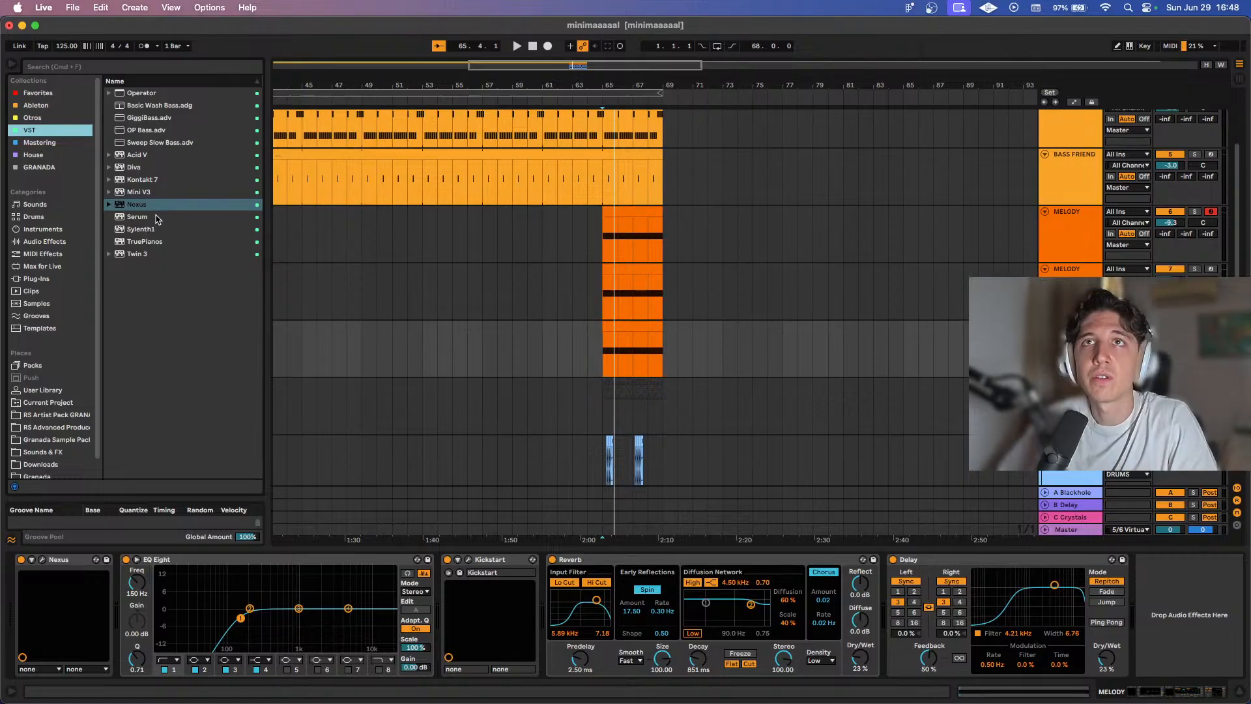
double_click(142, 229)
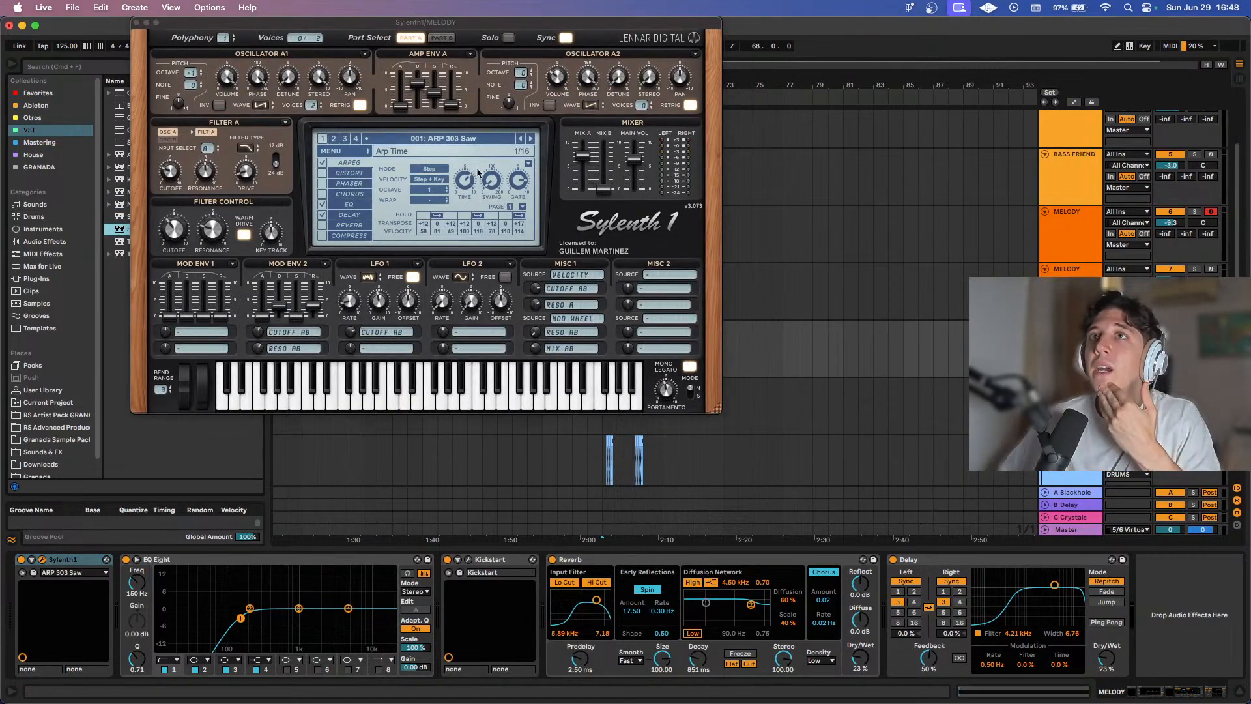
Load the Sylenth1 preset 072: LD TeleSynth, switch on Warm Drive and close the plug-in.
left_click(476, 138)
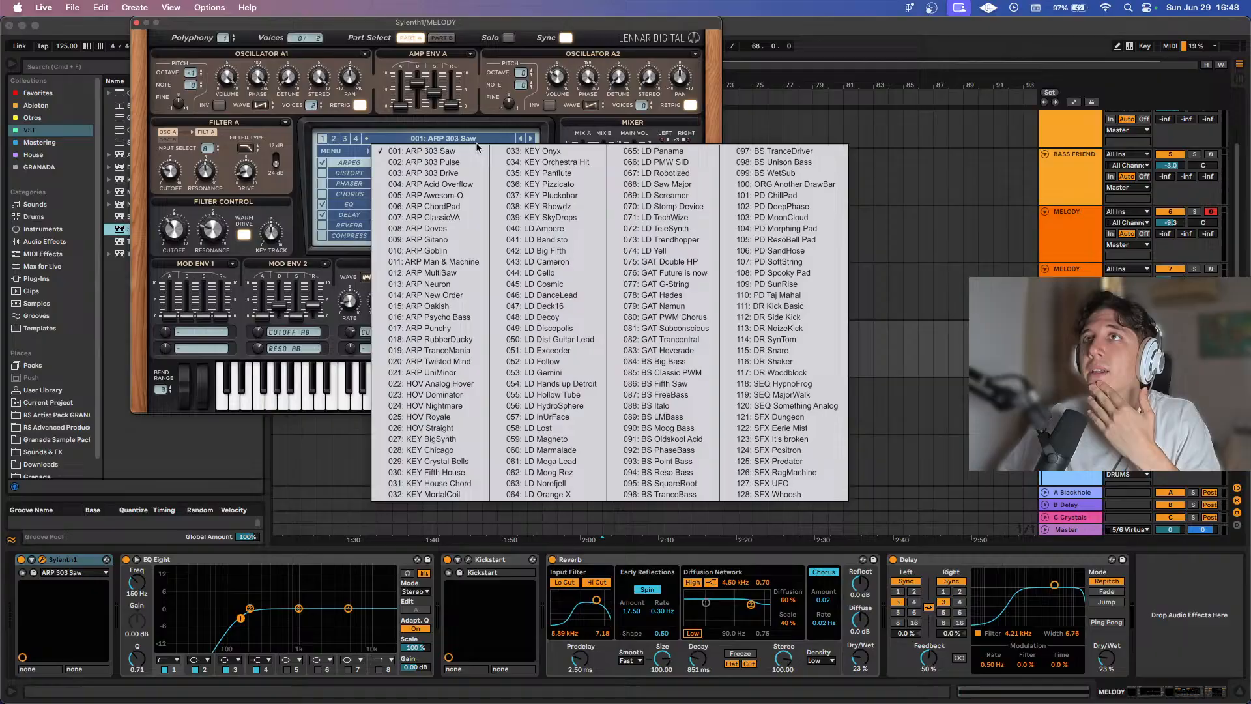
left_click(678, 228)
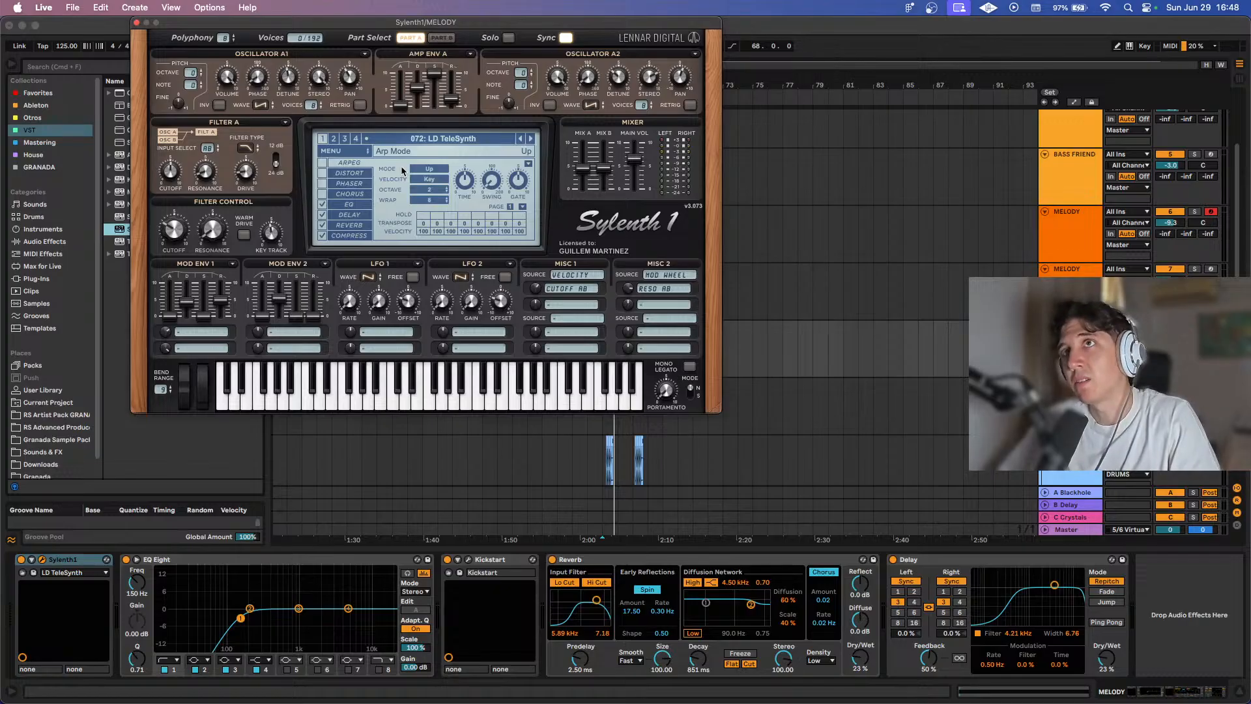
left_click(244, 236)
left_click(136, 23)
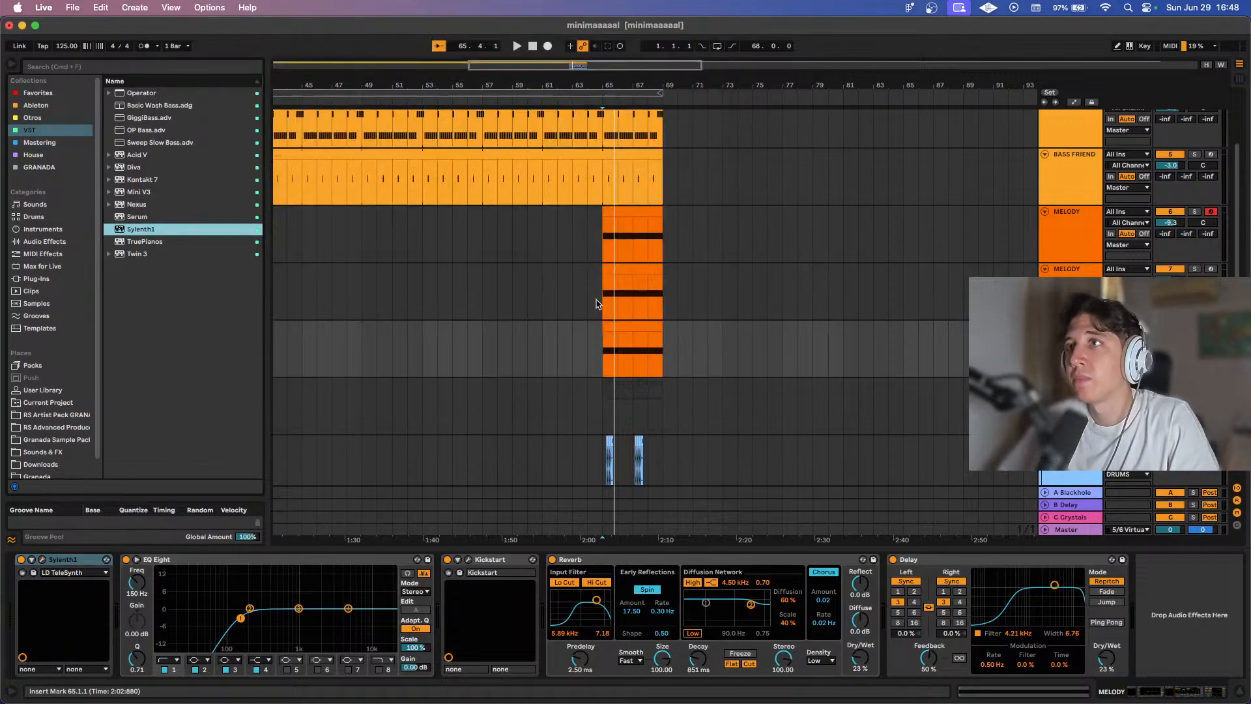
Delete the copied clip at bars 65 to 69 from the new MELODY track.
left_click(639, 326)
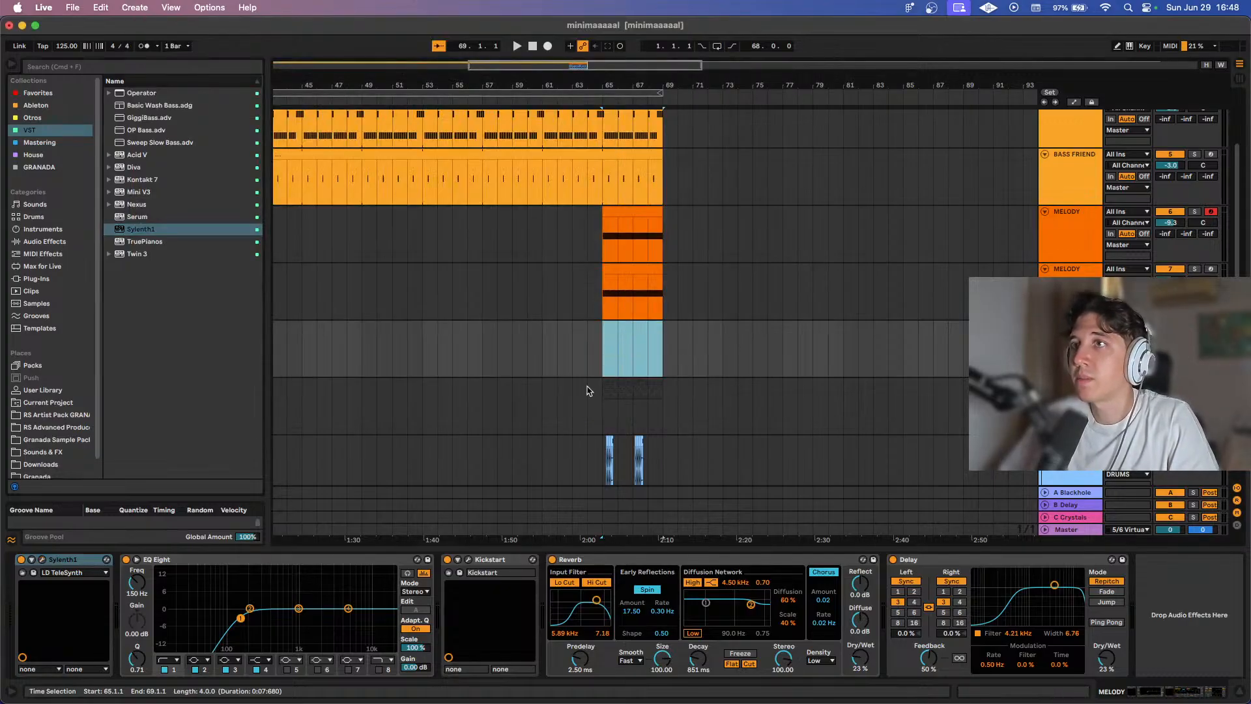
Create an empty one-bar MIDI clip at bars 65 to 66 on the new MELODY track and play from bar 65.
key("z")
left_click_drag(515, 366, 619, 365)
key("super+shift+m")
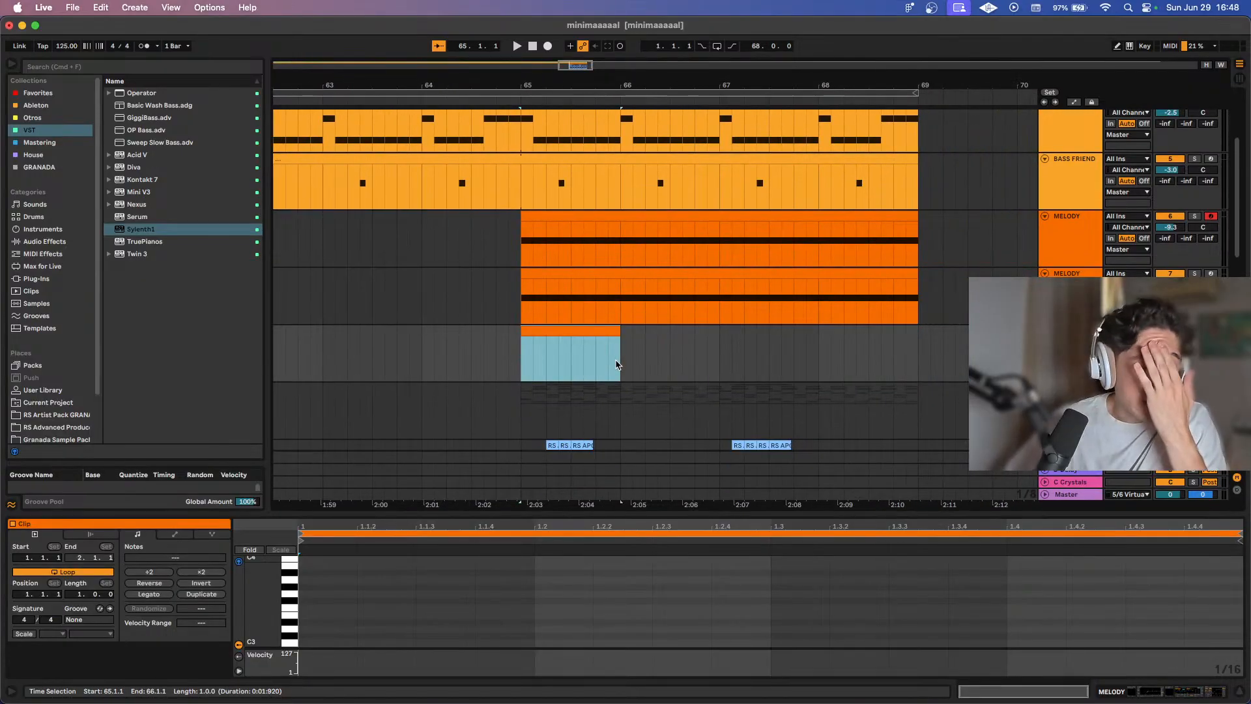
left_click(516, 360)
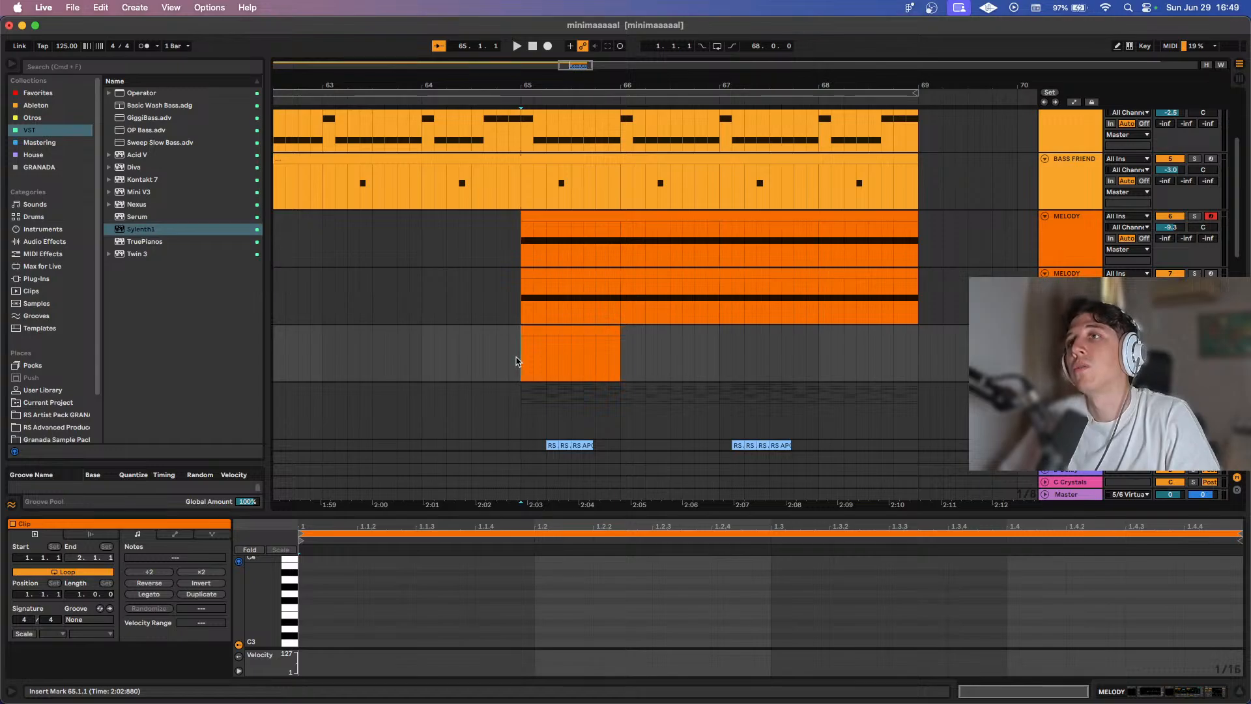
key("space")
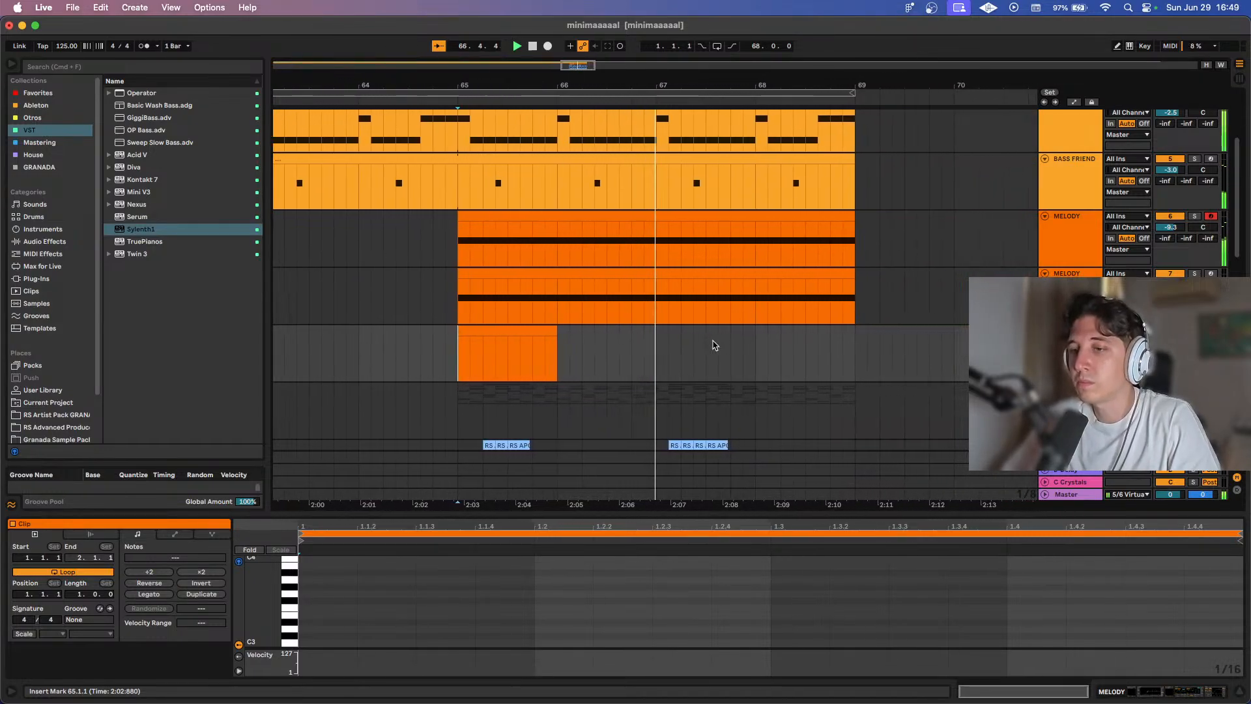
Stop playback and duplicate bars 65 to 69 on all tracks so the section continues to bar 73.
scroll(715, 345, "down", 5)
scroll(714, 346, "up", 5)
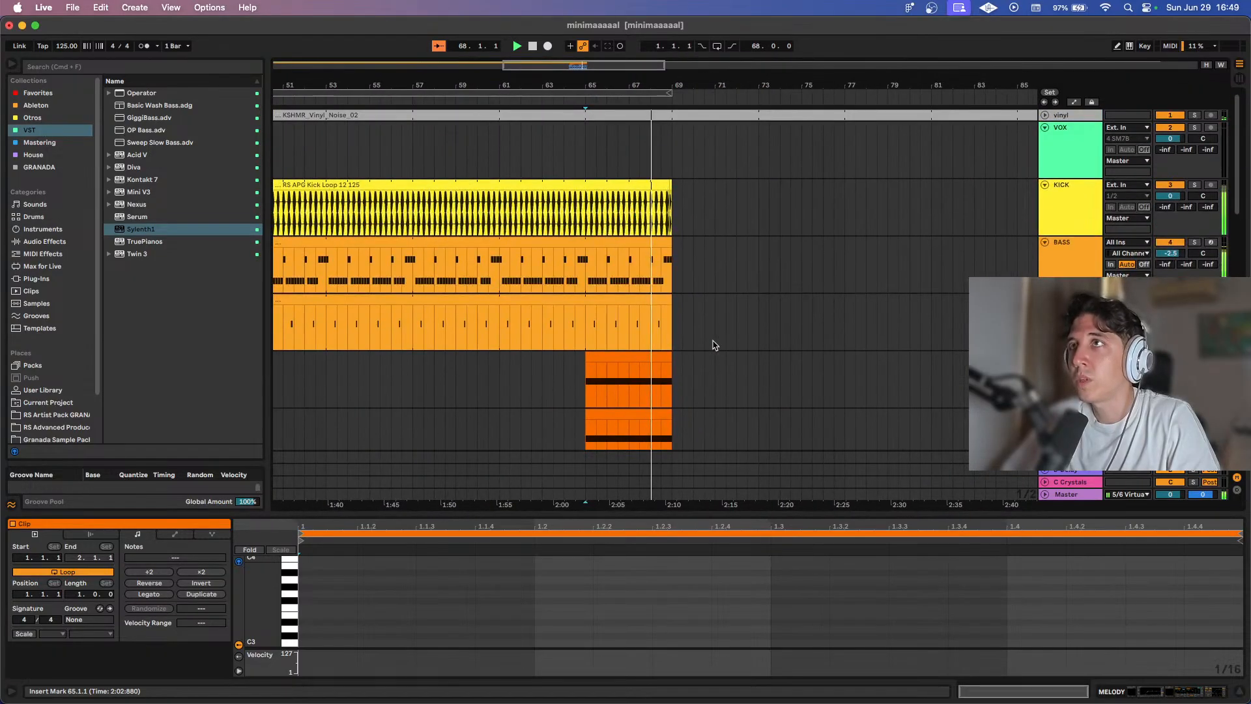
key("space")
left_click_drag(671, 209, 588, 456)
key("super+d")
scroll(630, 419, "down", 5)
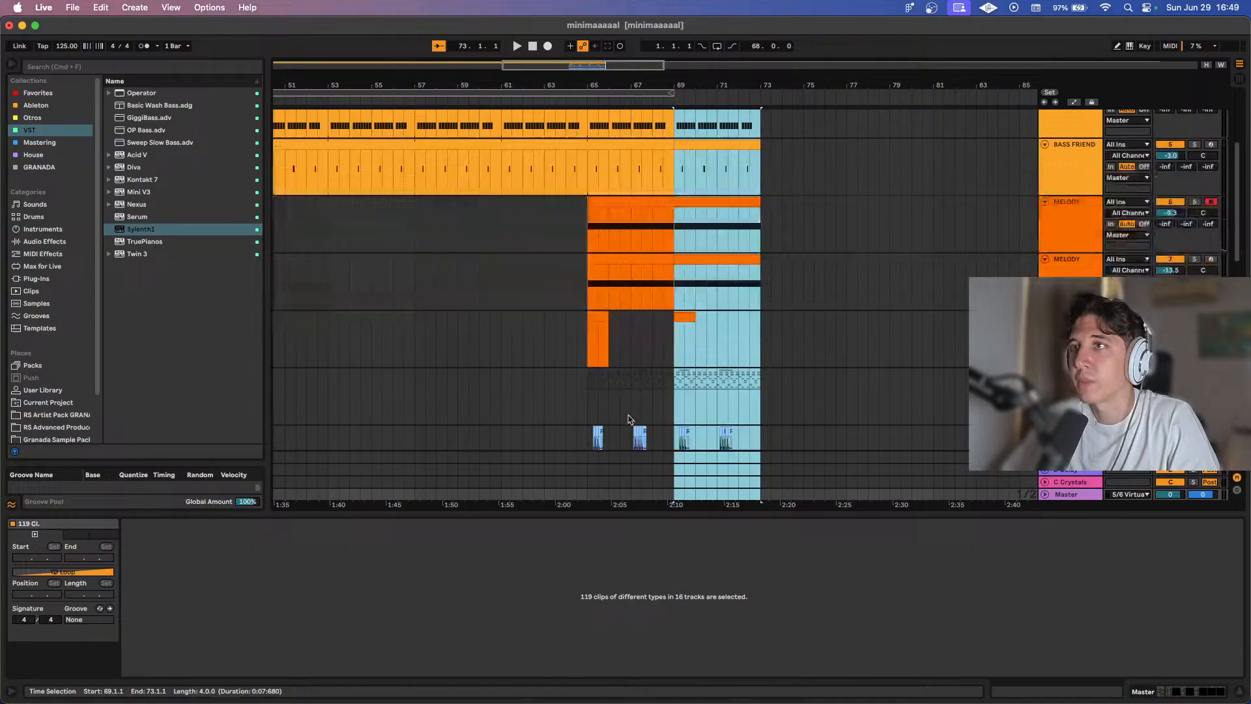
Set the arrangement loop to bars 65 to 73.
left_click_drag(587, 345, 744, 347)
key("super+l")
left_click(603, 346)
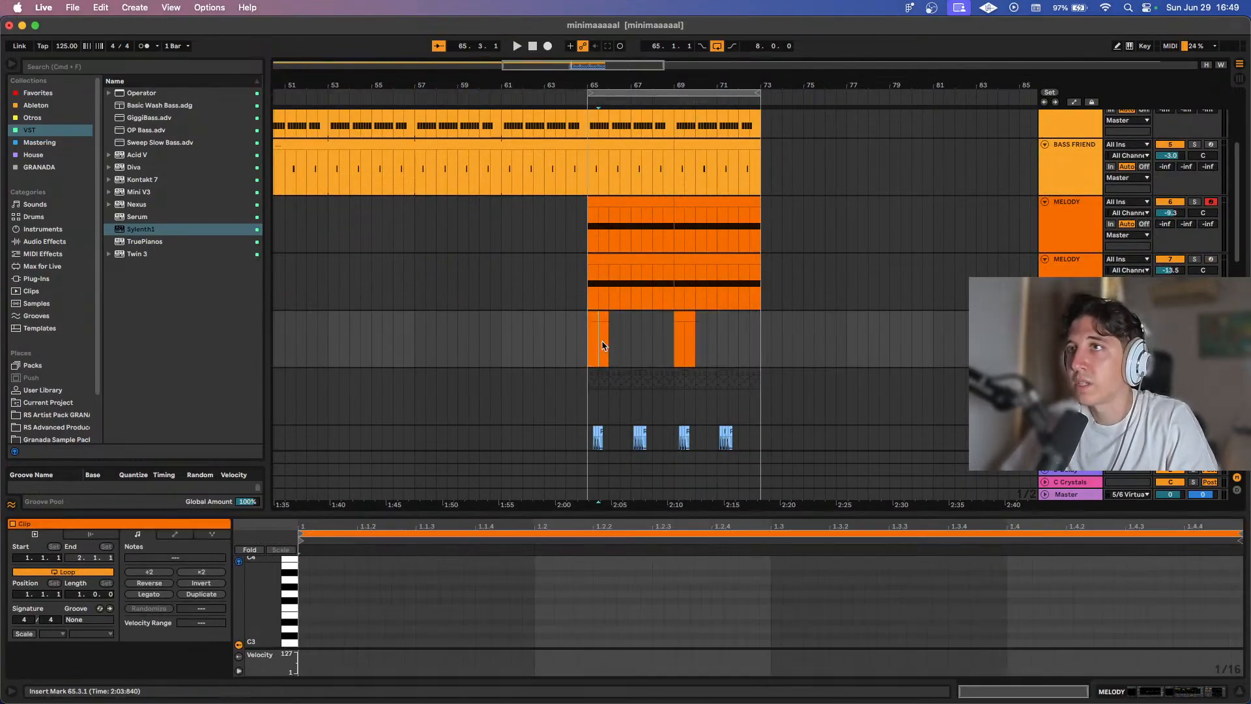
Delete the copied clip at bar 69 on the new MELODY track and repeat the one-bar clip from bar 65 up to bar 73.
left_click_drag(631, 344, 759, 341)
key("BackSpace")
left_click(594, 316)
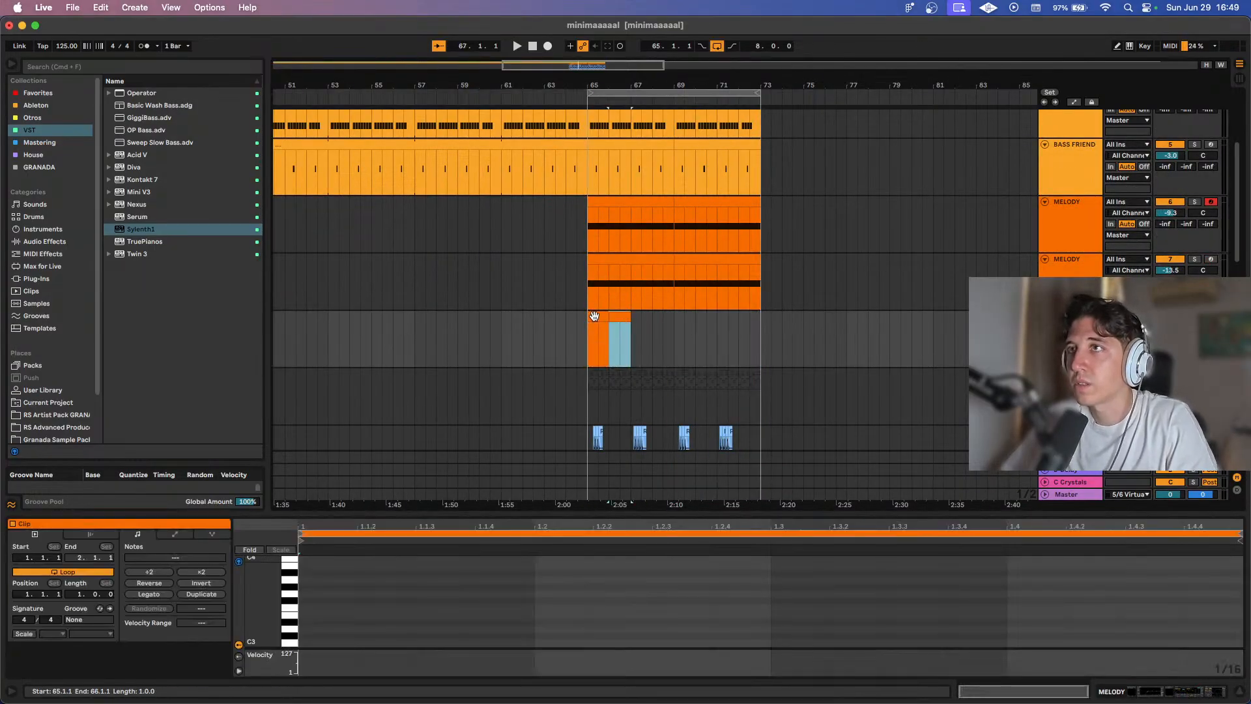
key("super+d")
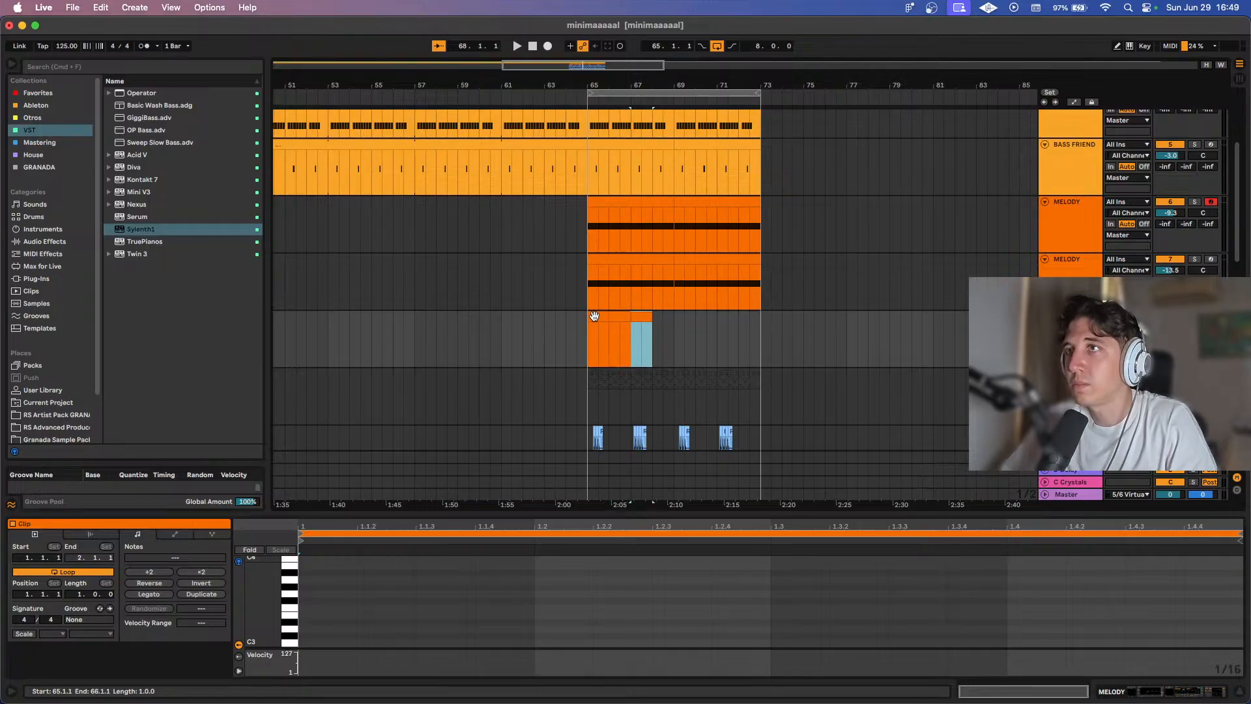
key("super+d")
key("super+d")
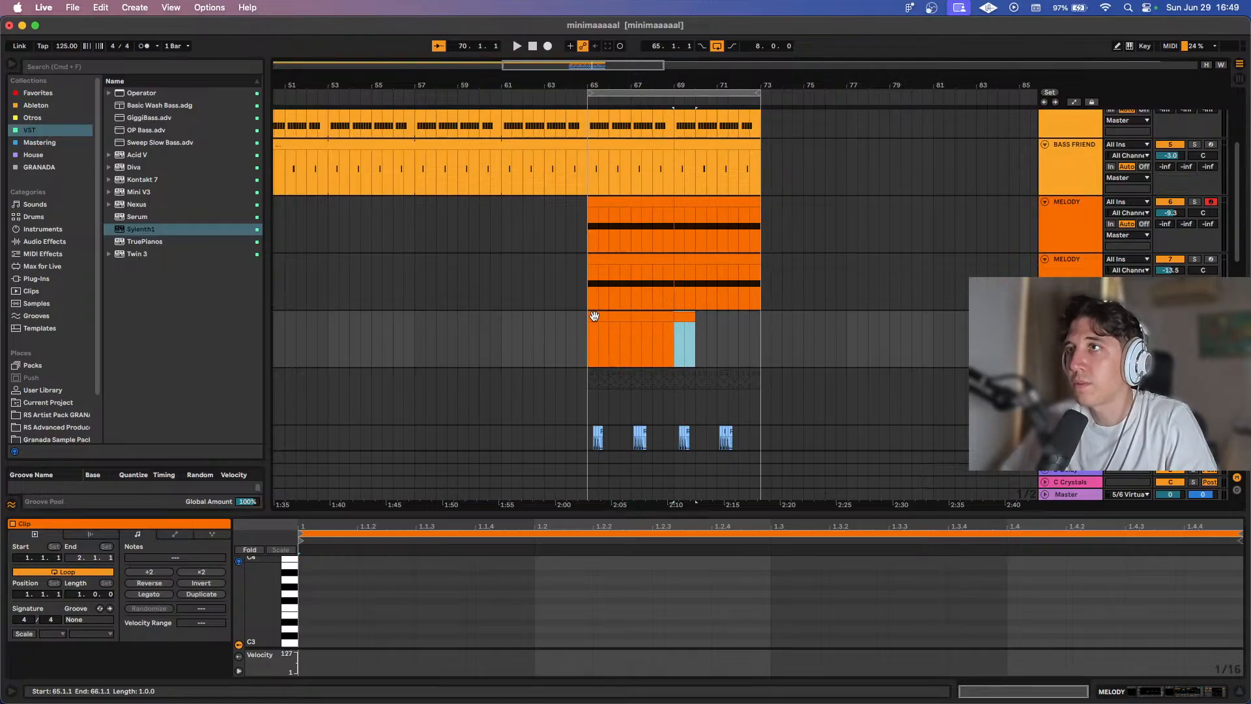
key("super+d")
key("super+d")
key("super+d")
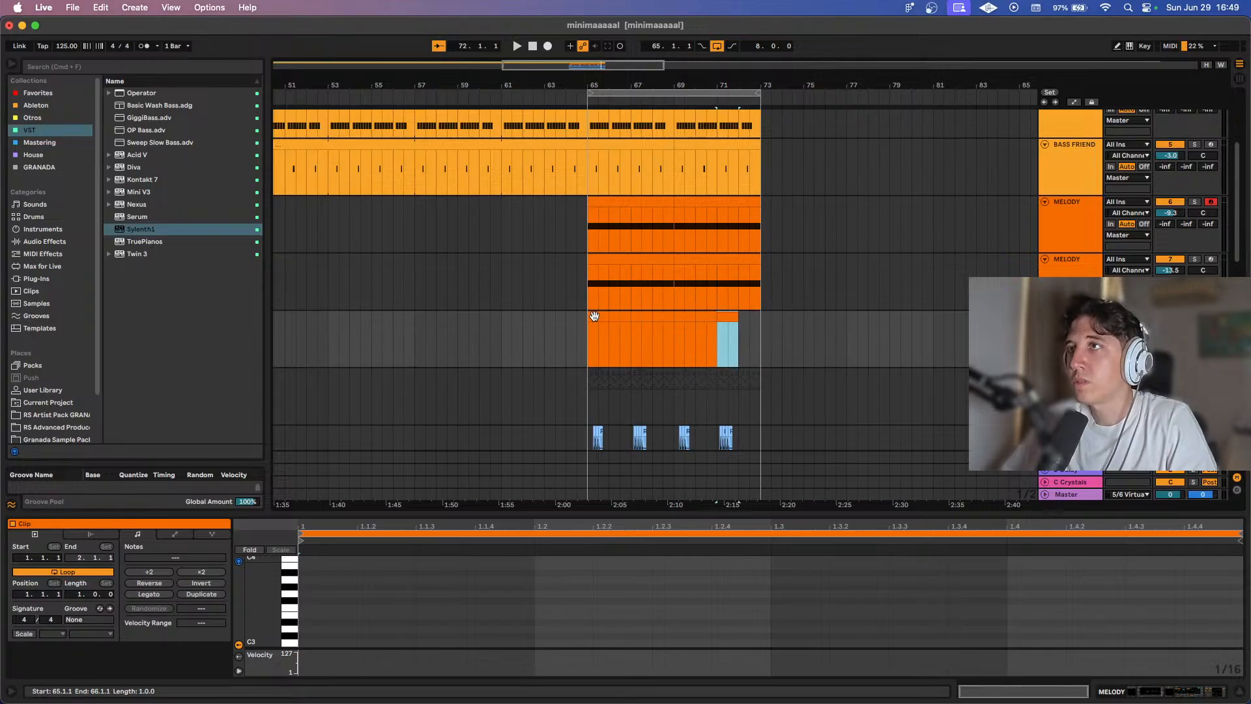
Show the new MELODY track's first clip, at bar 65, in an enlarged note editor.
scroll(613, 349, "up", 8)
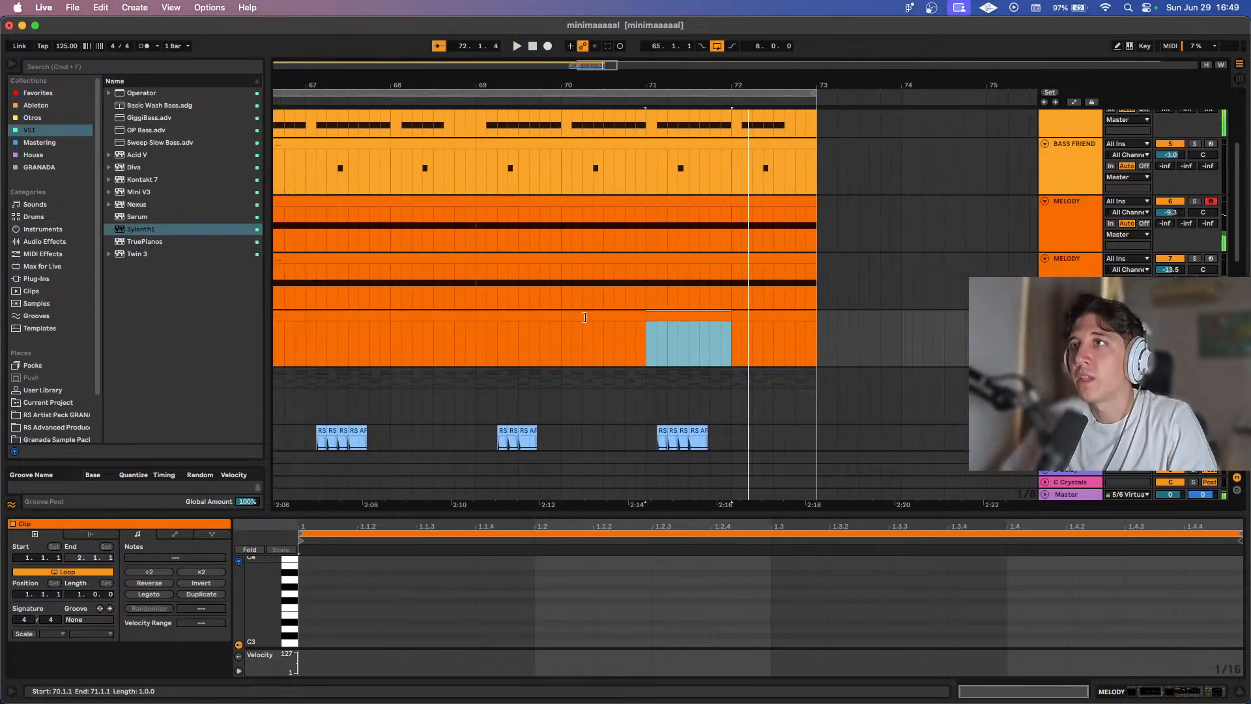
left_click(369, 313)
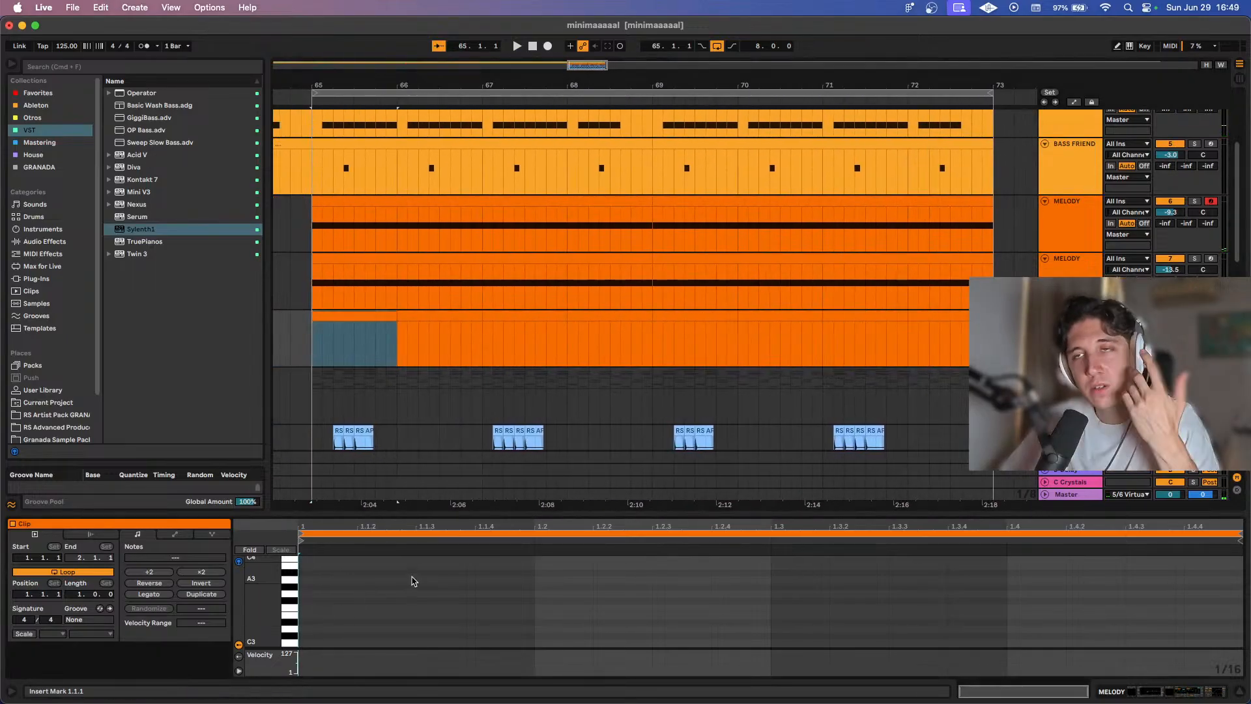
left_click_drag(479, 513, 479, 390)
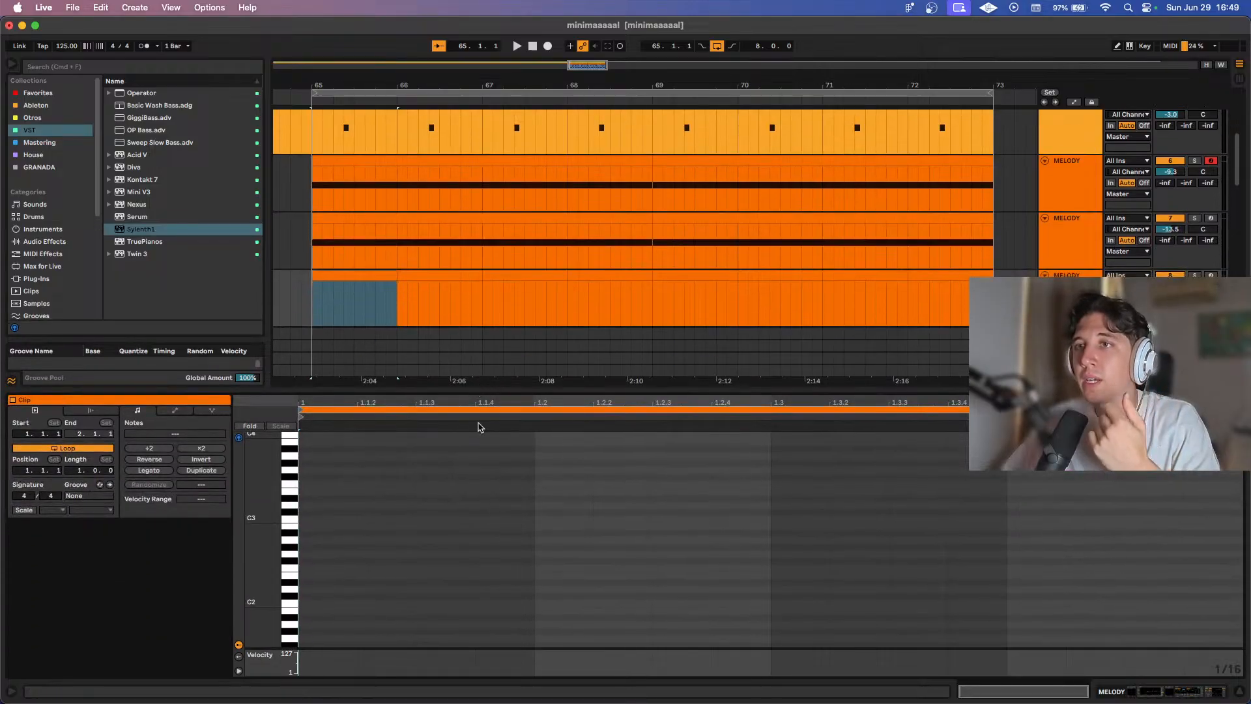
Switch on the clip's scale display and set it to E Minor.
left_click(32, 512)
left_click(51, 510)
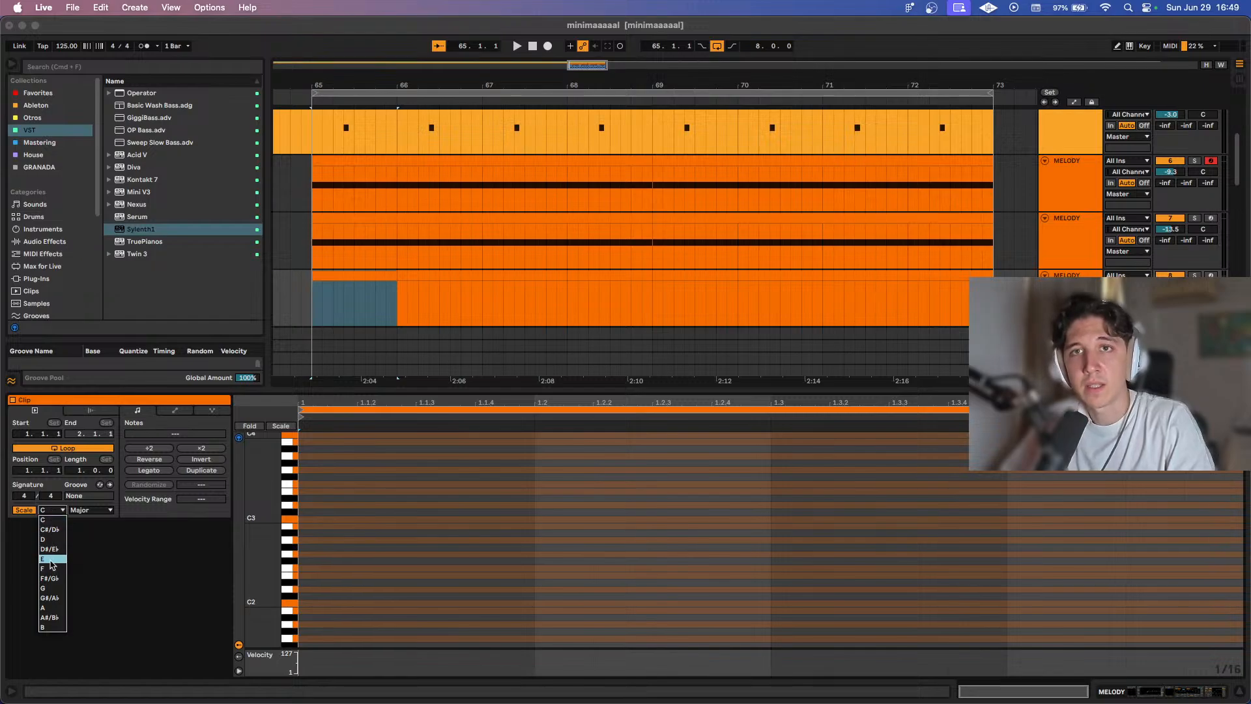
left_click(52, 553)
left_click(101, 510)
left_click(90, 179)
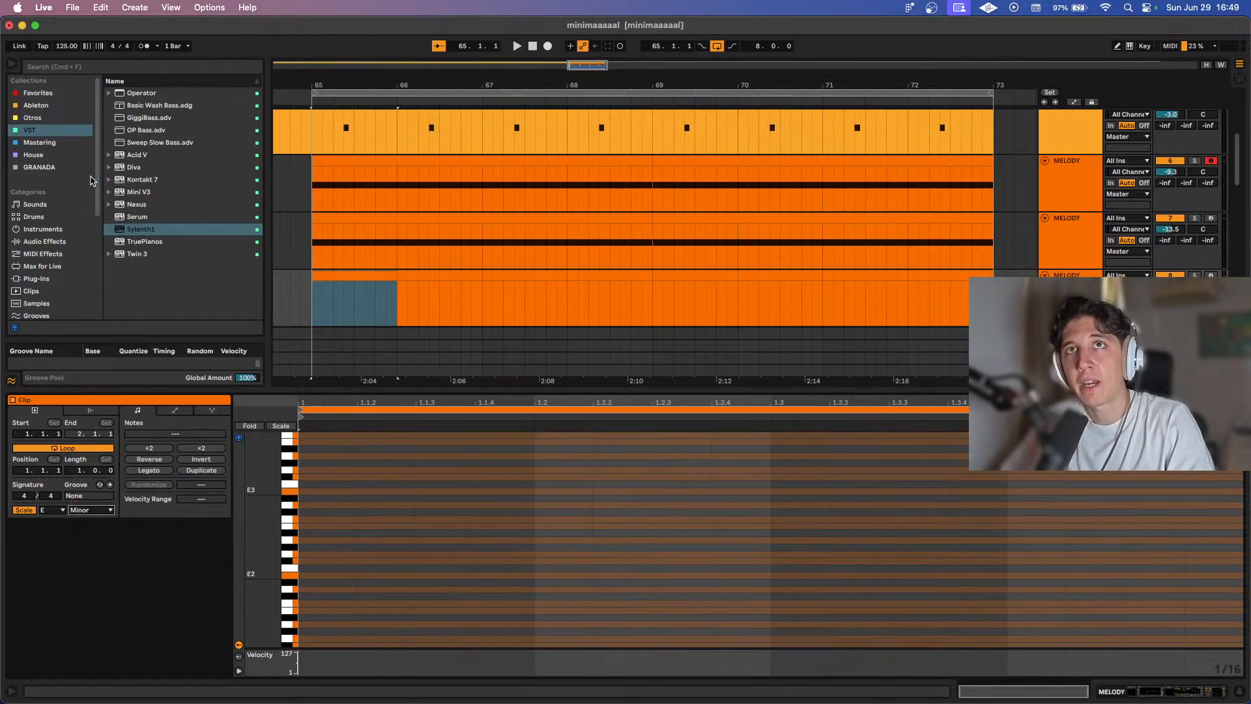
Compare the clip's note grid with the E Minor scale display off and on again.
left_click(326, 468)
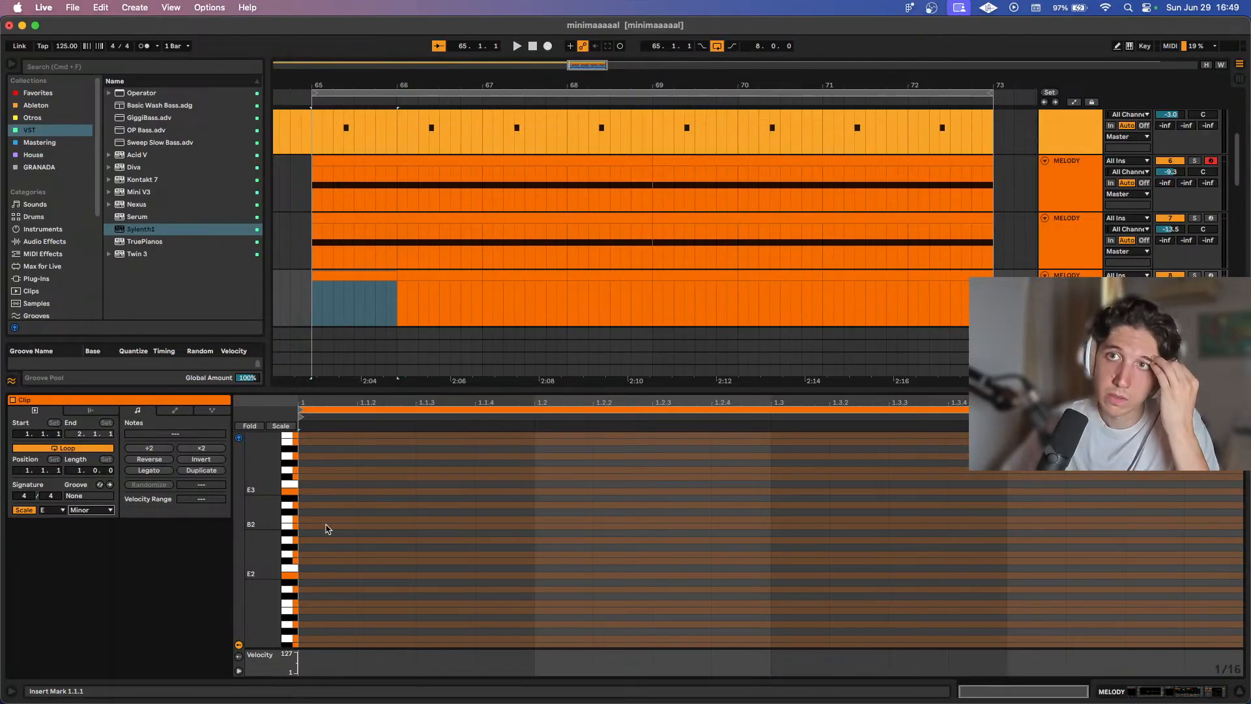
scroll(326, 525, "down", 3)
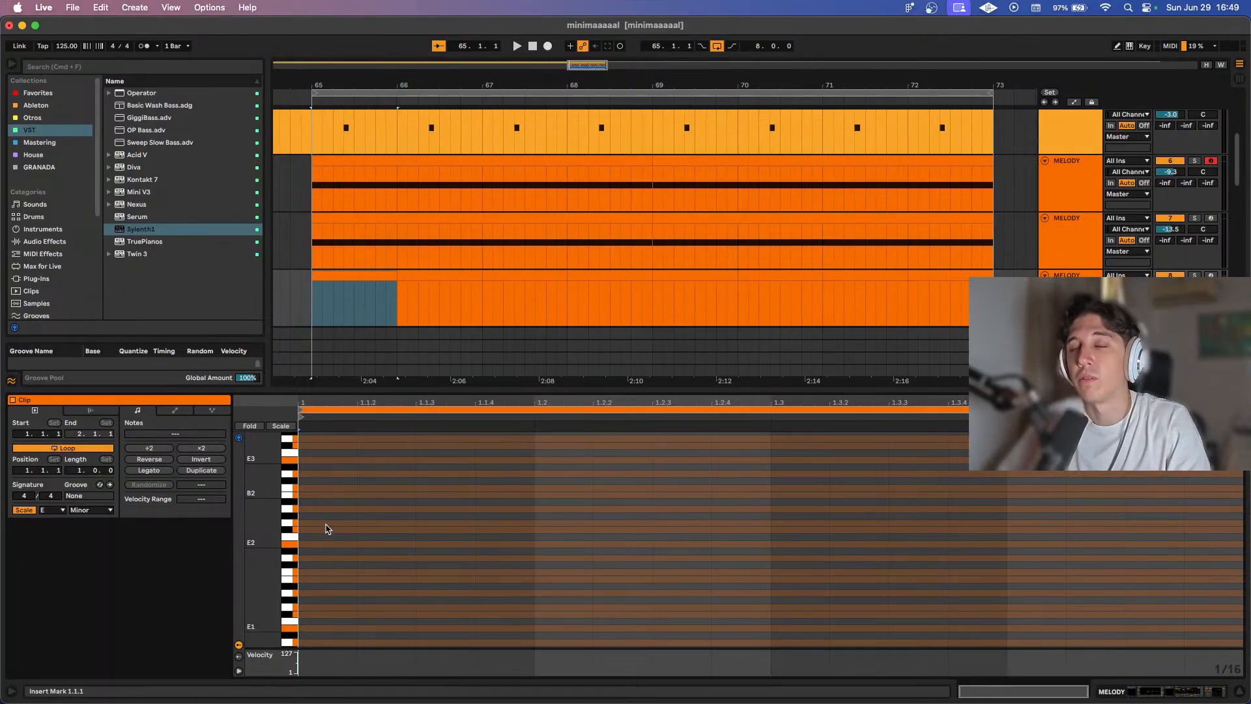
scroll(324, 522, "up", 5)
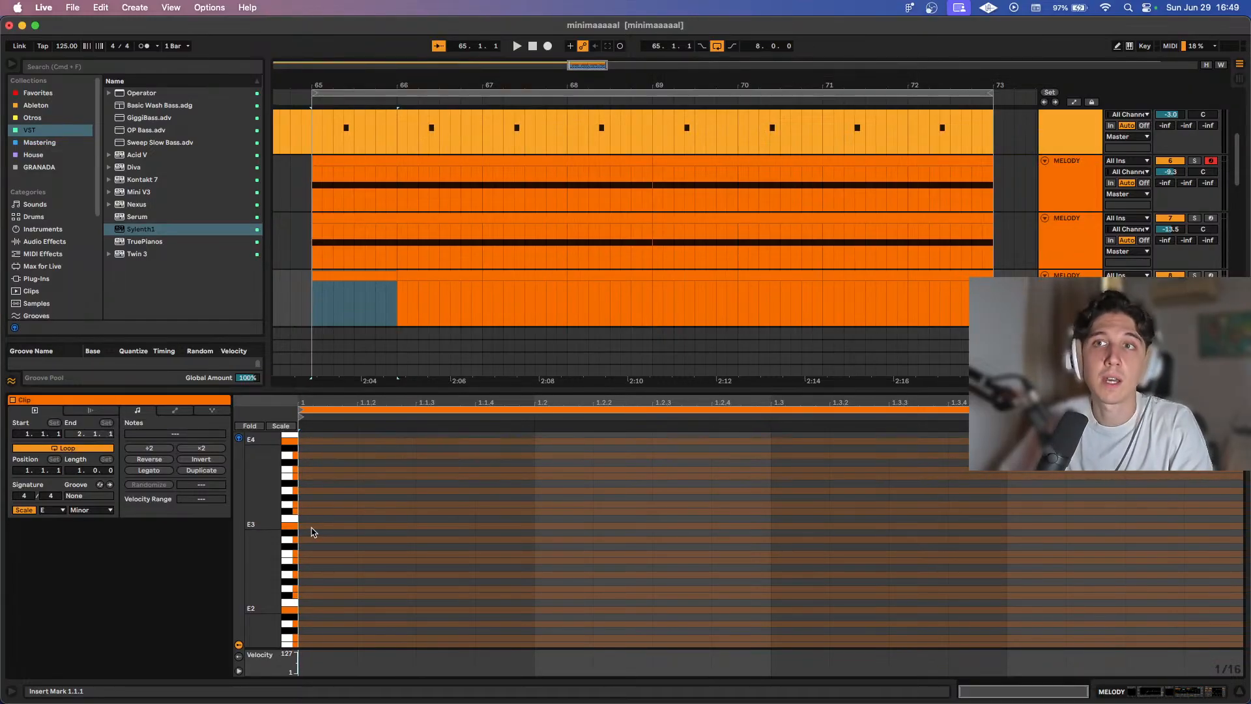
left_click(30, 511)
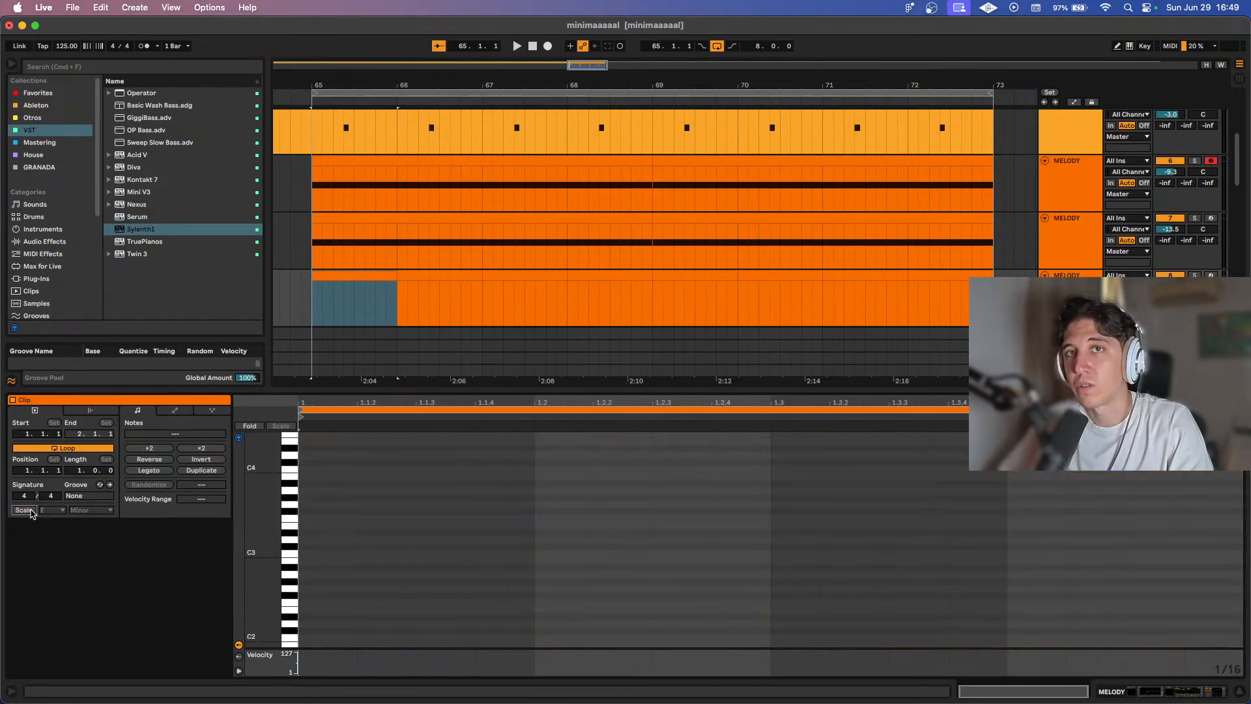
left_click(30, 511)
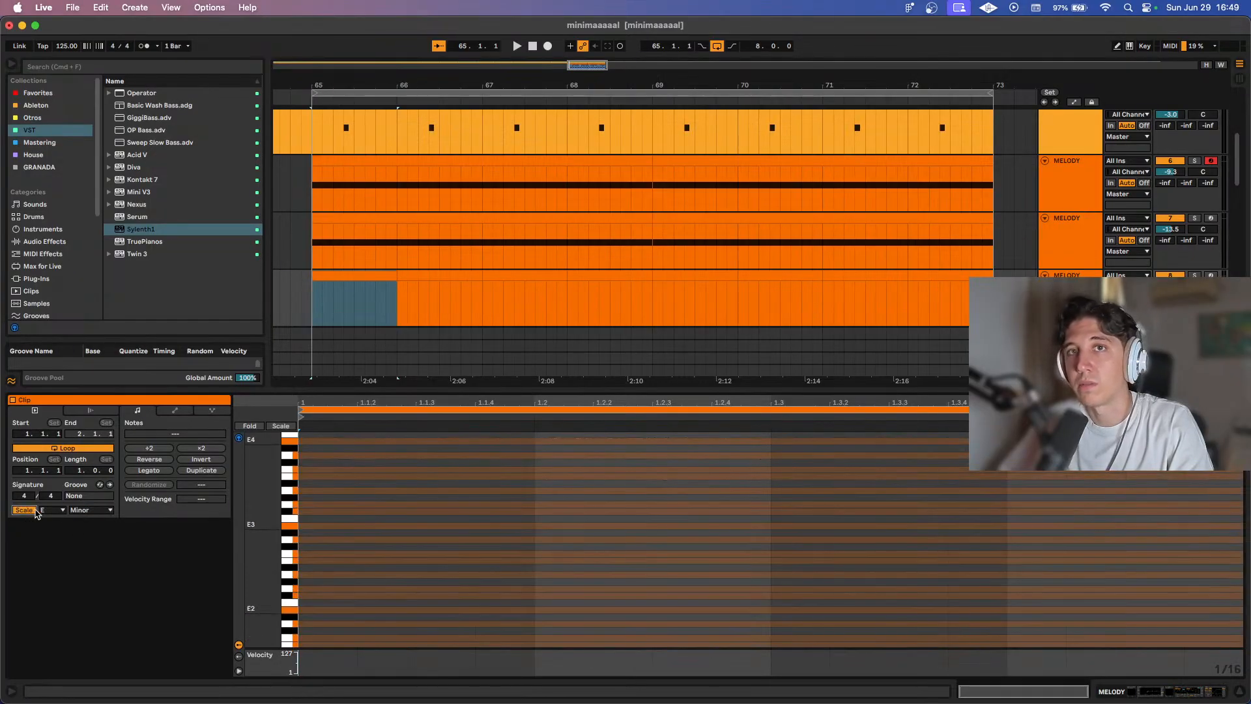
Add a sixteenth-long E3 note at the clip's start and raise it one octave to E4.
double_click(323, 528)
scroll(324, 531, "down", 1)
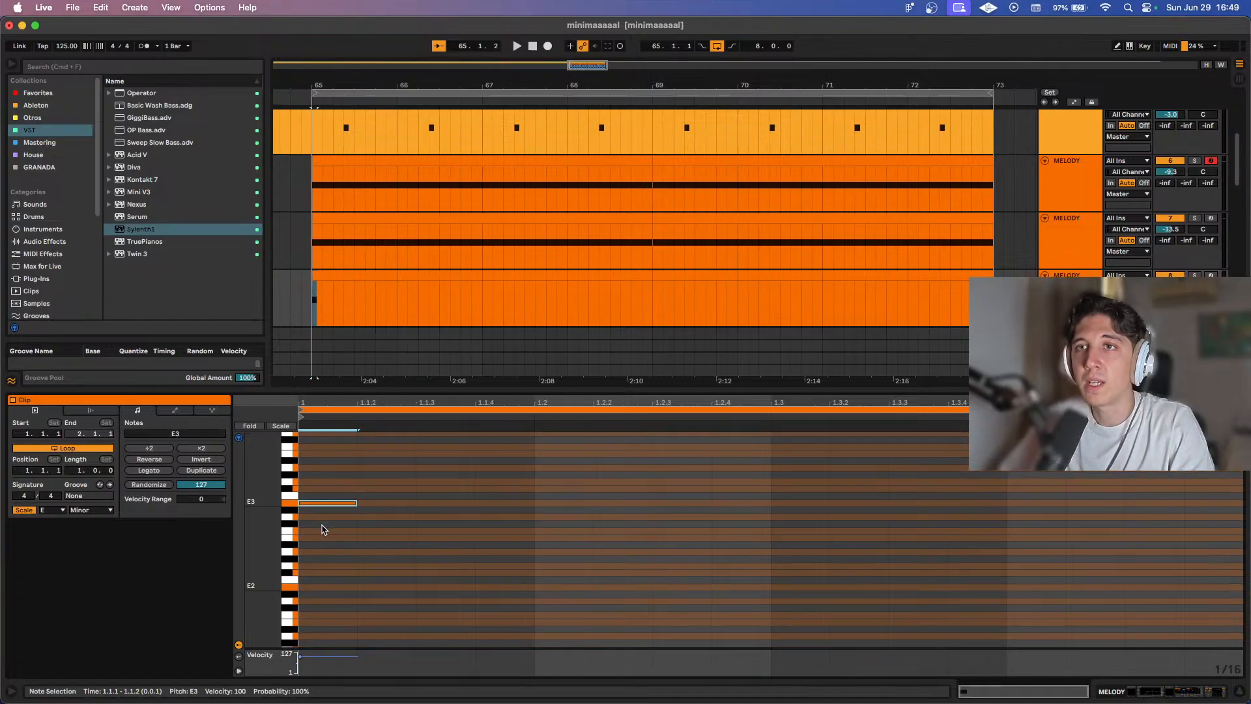
key("shift+Up")
Duplicate the E4 note and place the copy at the clip's start on C4.
key("super+d")
key("Right")
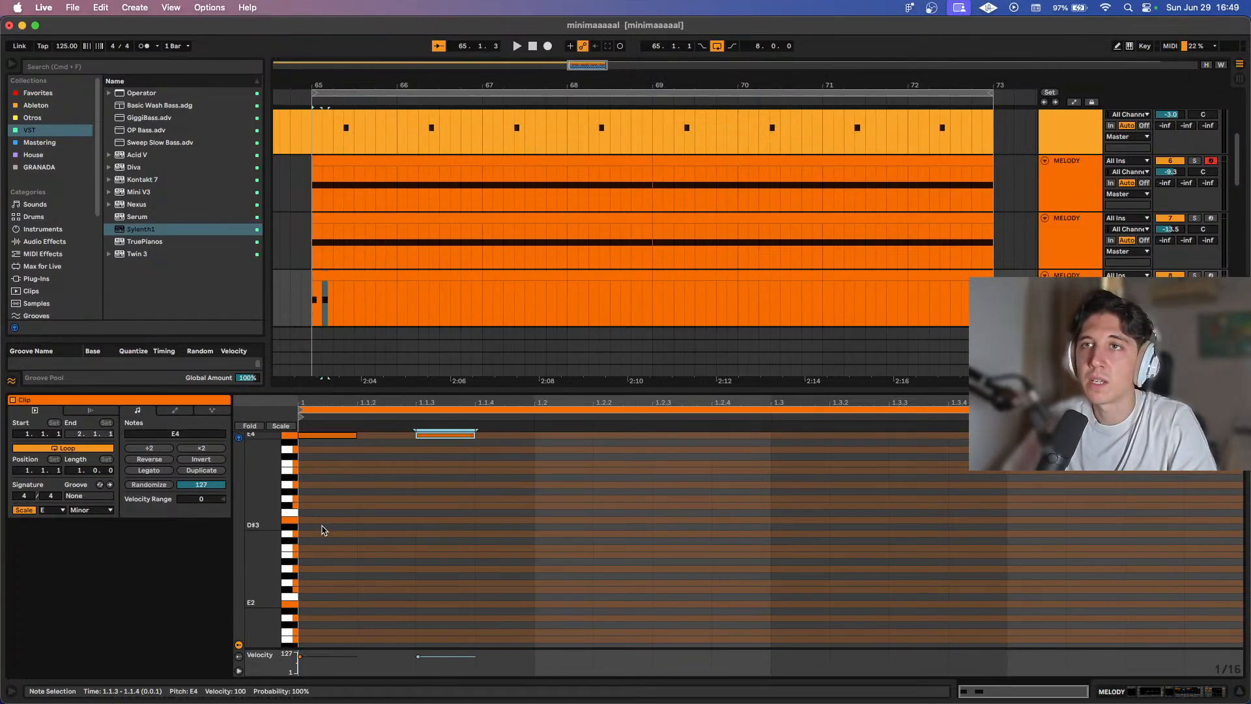
key("Down")
key("Left")
key("Left")
key("Down")
key("Down")
key("Down")
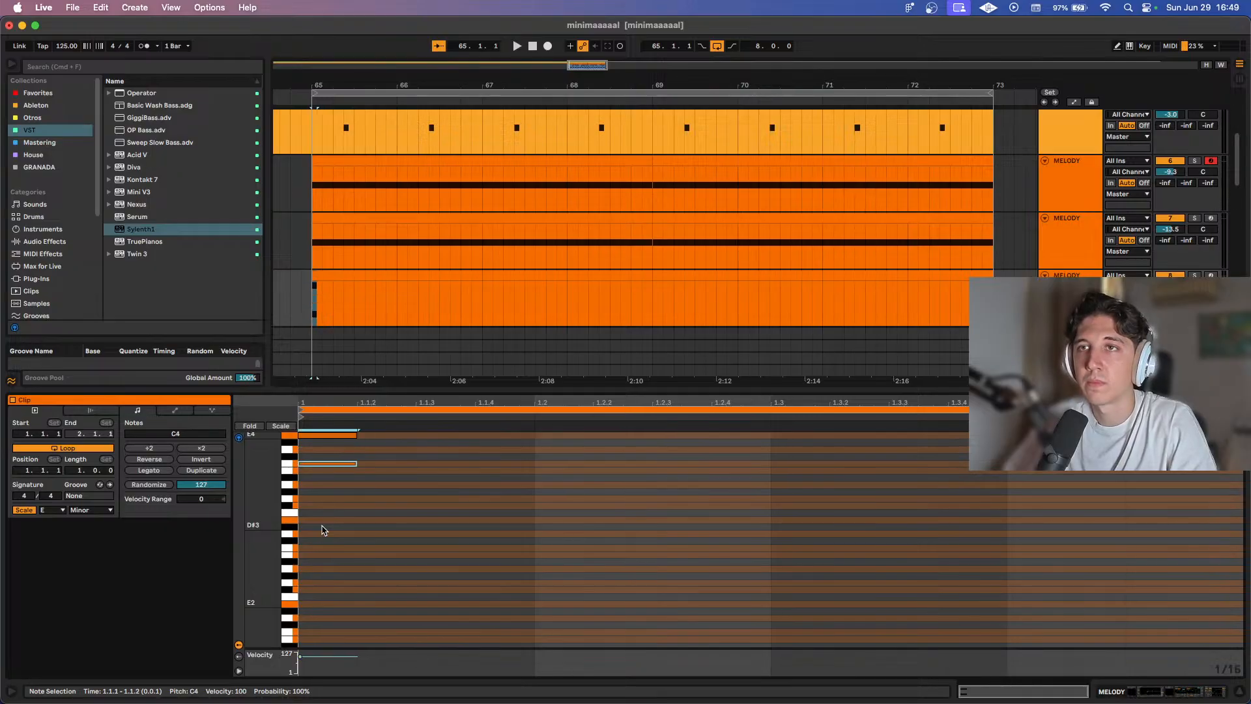
Duplicate the C4 note and lower the copy to A3 at the clip's start.
key("super+d")
key("Down")
key("Down")
key("Down")
key("Down")
key("Down")
key("Up")
key("Up")
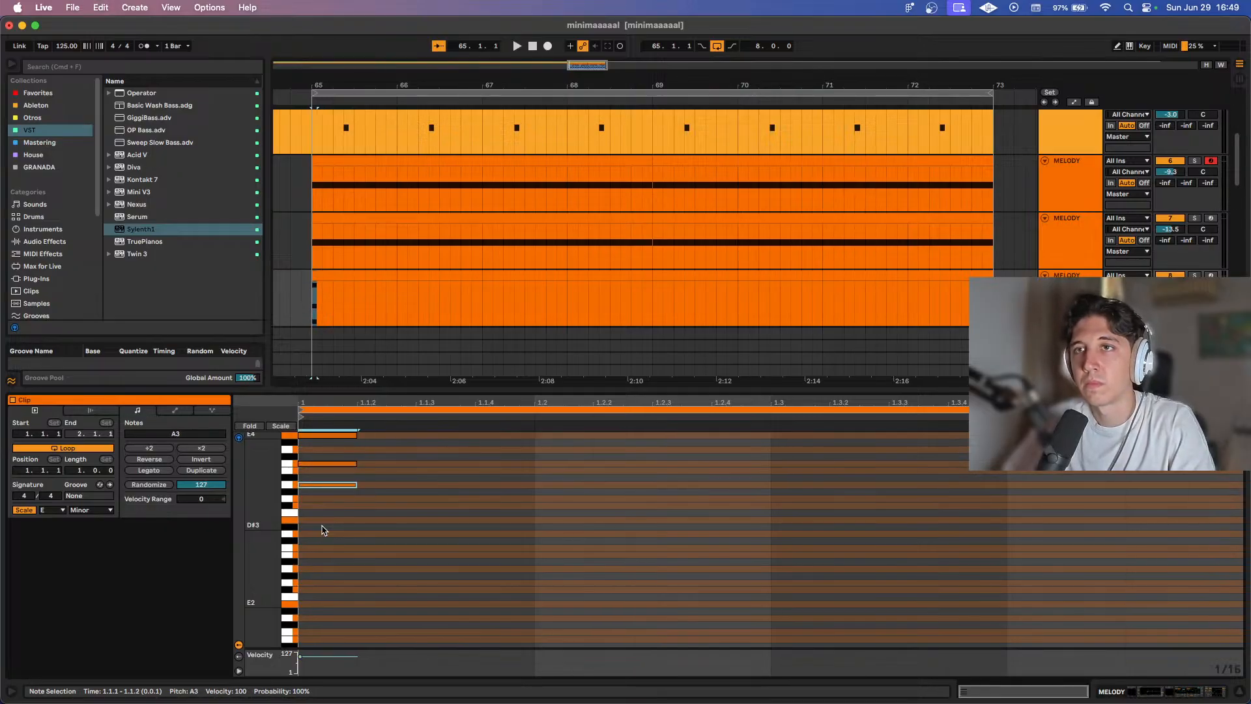
Duplicate the A3 note and lower the copy to E3 at the clip's start.
key("super+d")
key("Down")
key("Down")
key("Down")
key("Down")
key("Down")
key("Down")
key("Up")
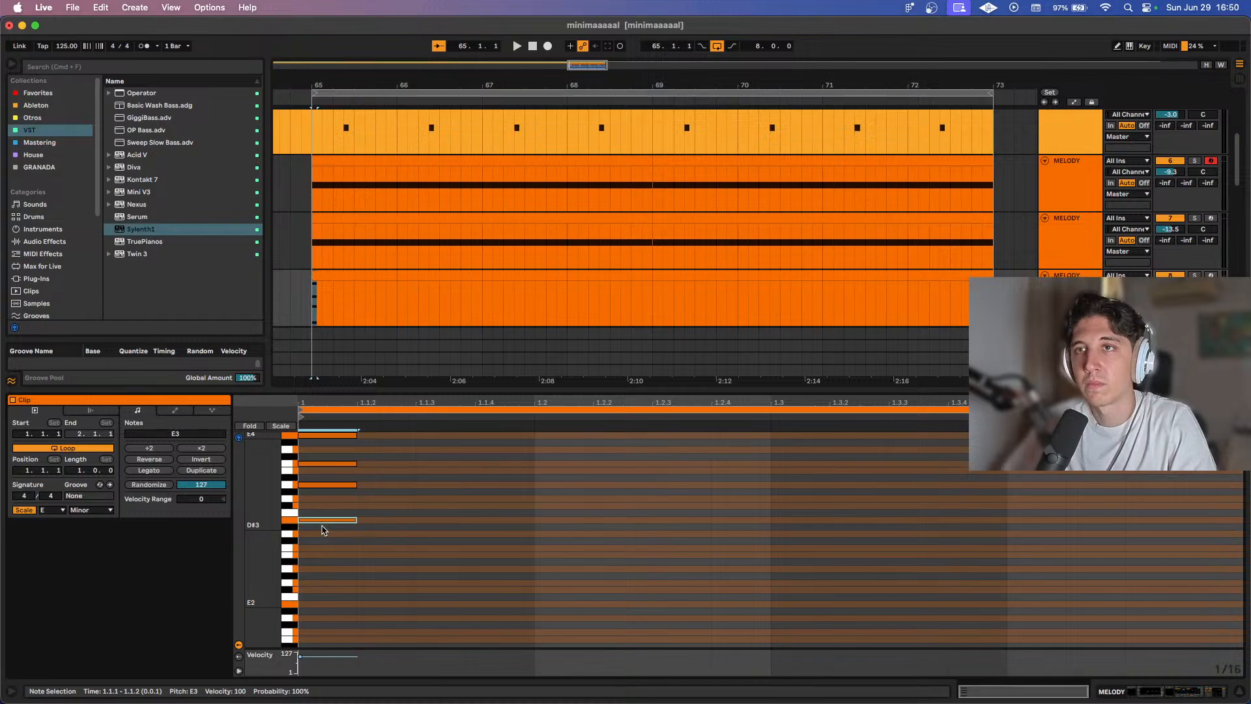
Duplicate the E3 note and lower the copy one octave to E2 at the clip's start.
key("super+d")
key("Down")
key("Down")
key("Down")
key("Down")
key("Down")
key("Down")
key("Down")
key("Down")
key("Down")
key("Down")
key("Down")
key("Down")
scroll(351, 482, "up", 3)
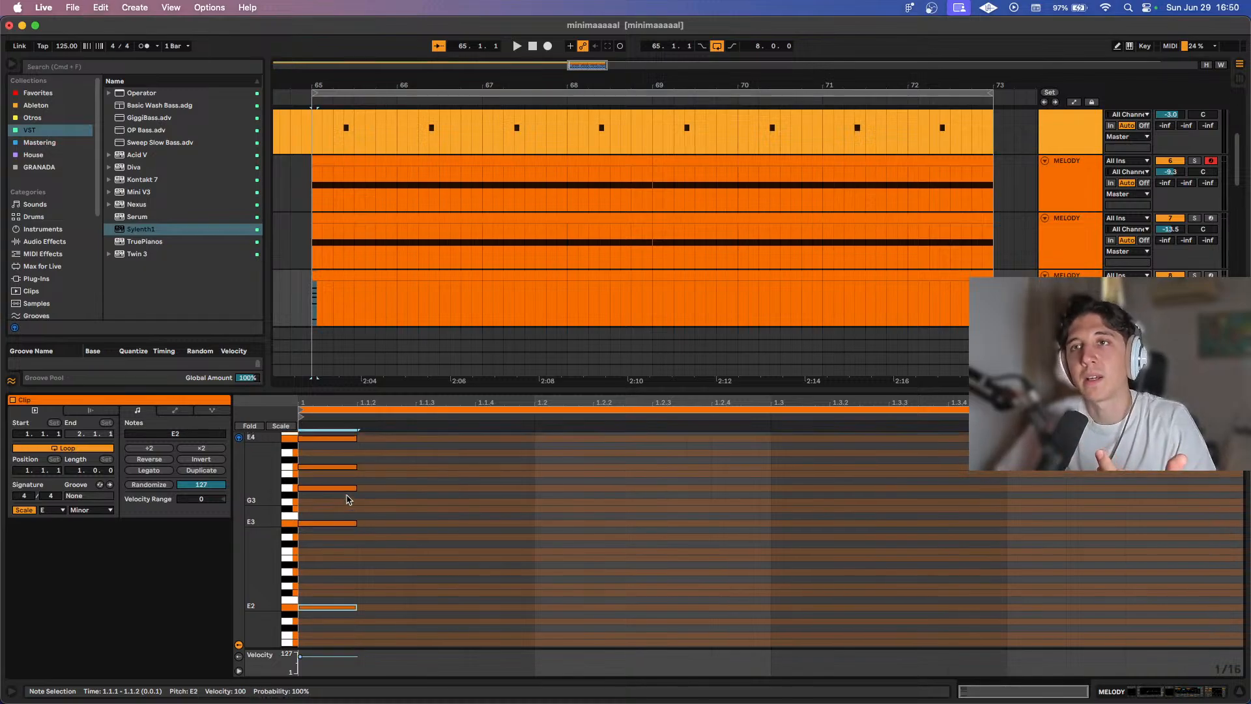
scroll(354, 485, "down", 1)
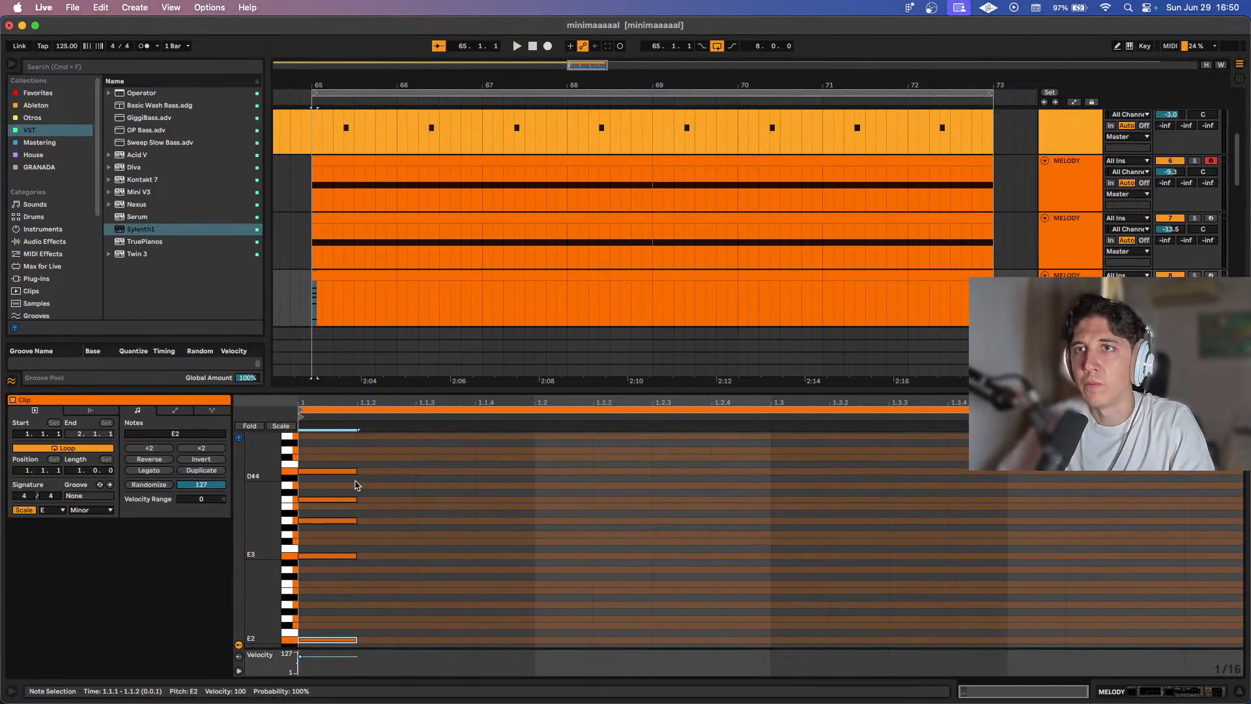
Lengthen all five chord notes to two beats, ending at 1.3, and play the chord.
left_click(372, 443)
left_click_drag(375, 439, 303, 645)
left_click_drag(357, 462, 784, 461)
key("space")
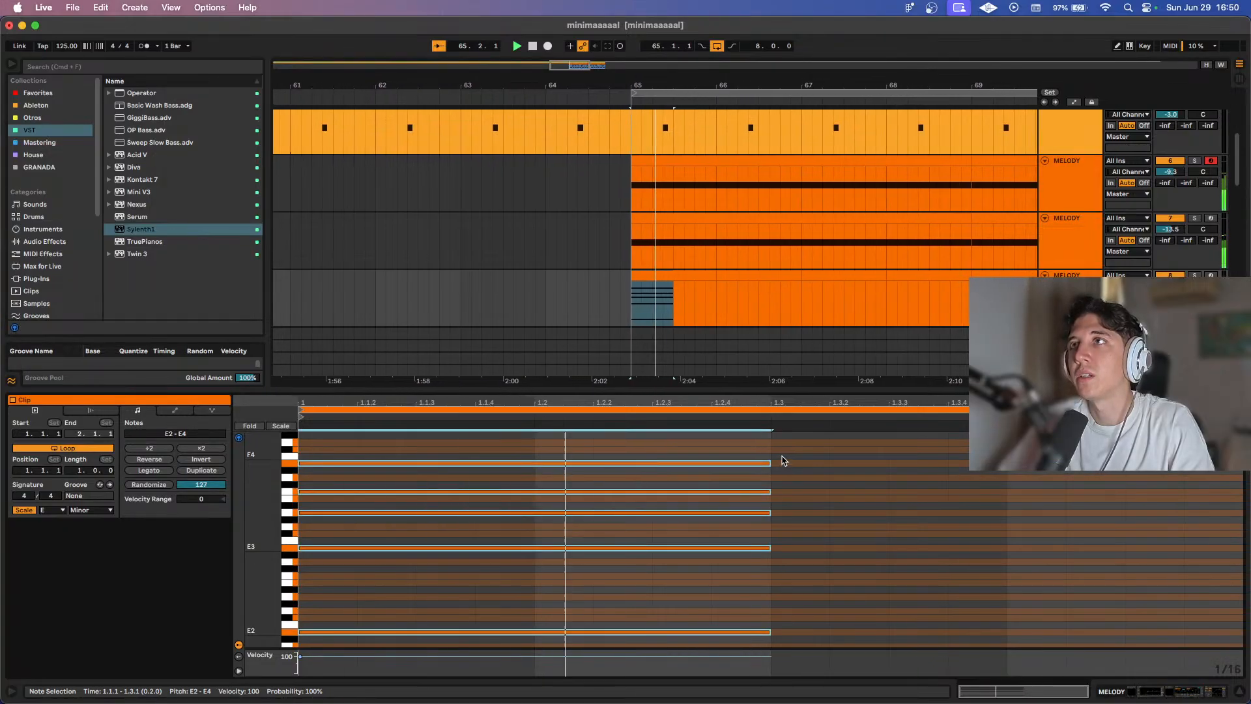
key("space")
Try other pitches such as D4 for the chord's top note, return it to E4 and play the chord.
left_click(694, 462)
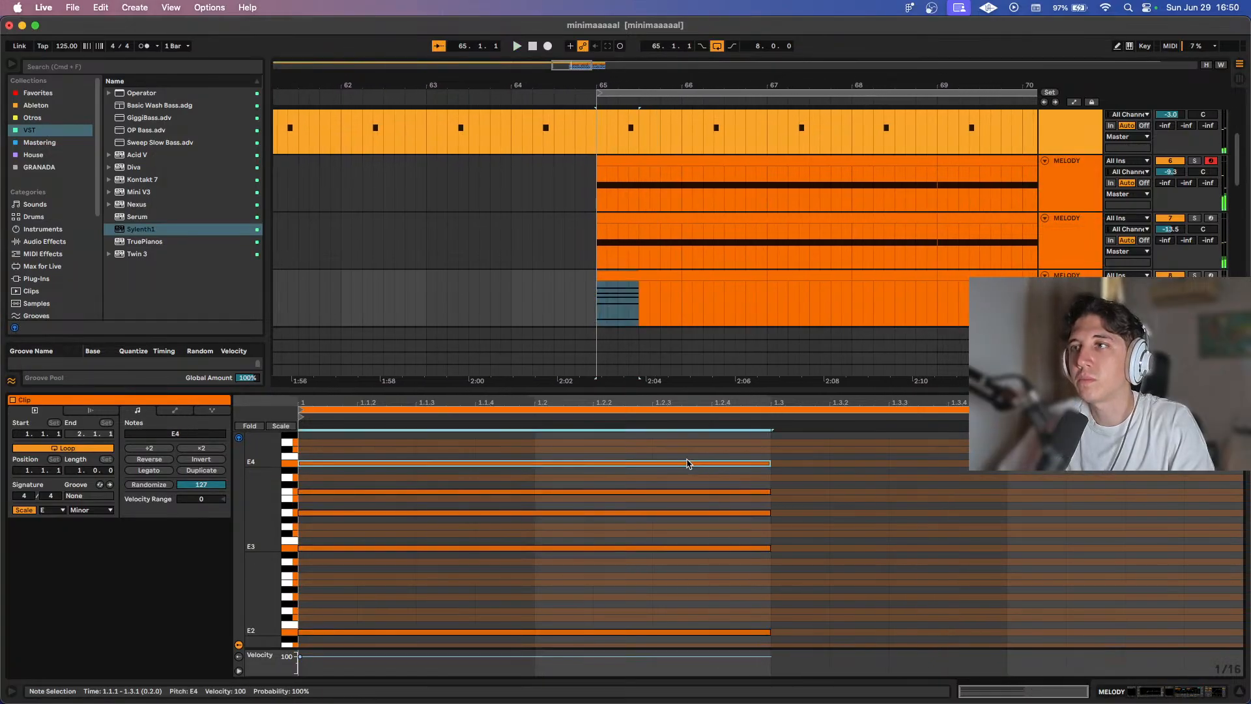
key("Up")
key("Up")
key("Down")
key("Down")
key("Down")
key("Down")
key("Down")
key("Down")
key("Down")
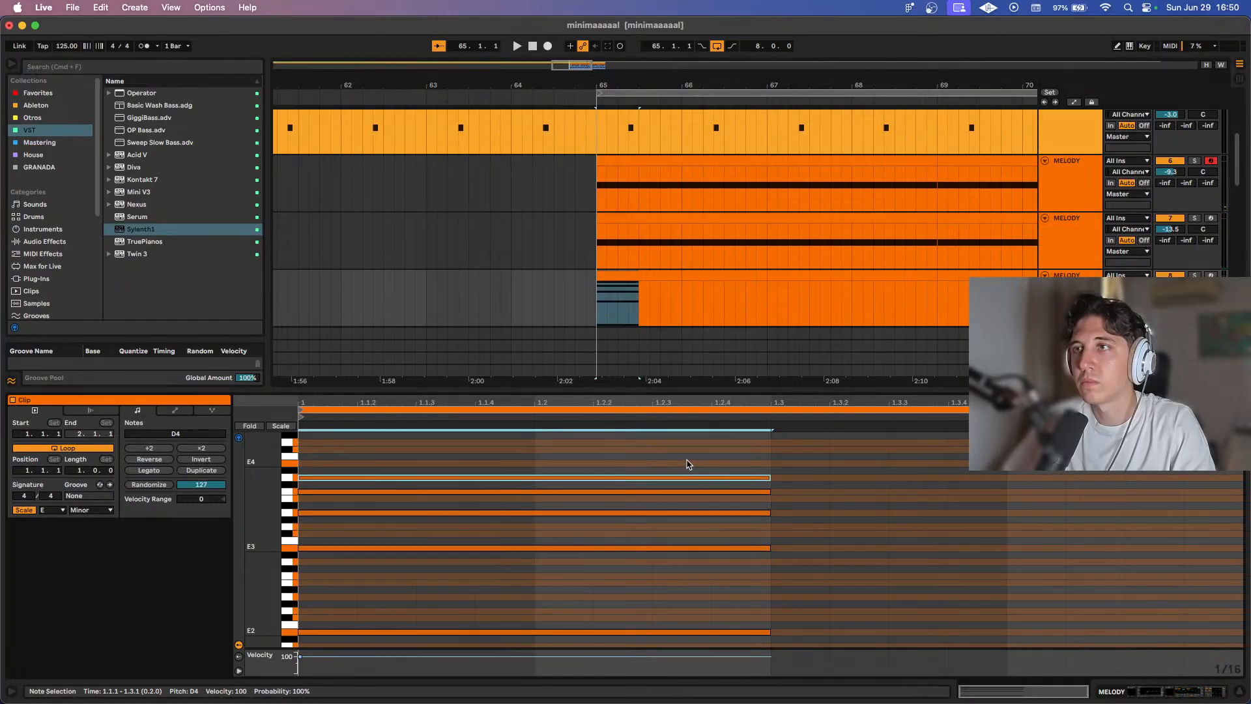
key("Up")
key("Up")
key("Up")
key("Up")
key("space")
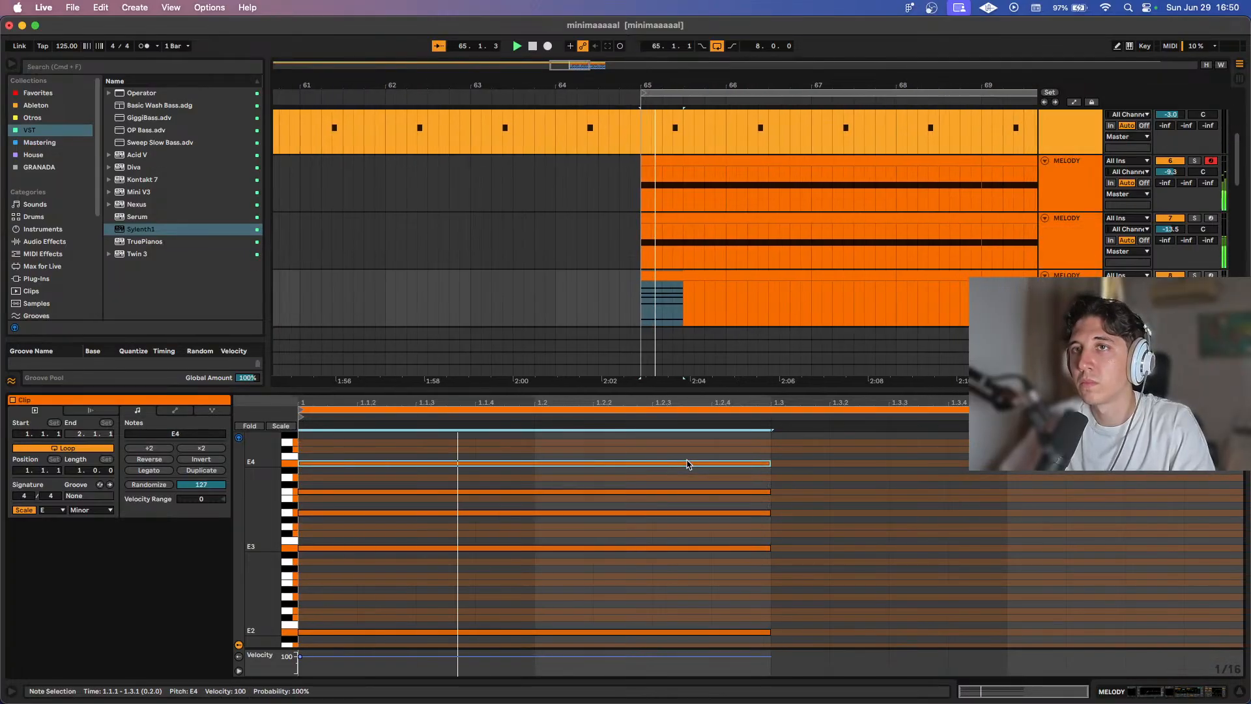
key("space")
Lower the chord's C4 note to B3 and its A3 note to G3, and play the chord.
left_click(571, 492)
key("Down")
key("Down")
key("Down")
key("Down")
key("Down")
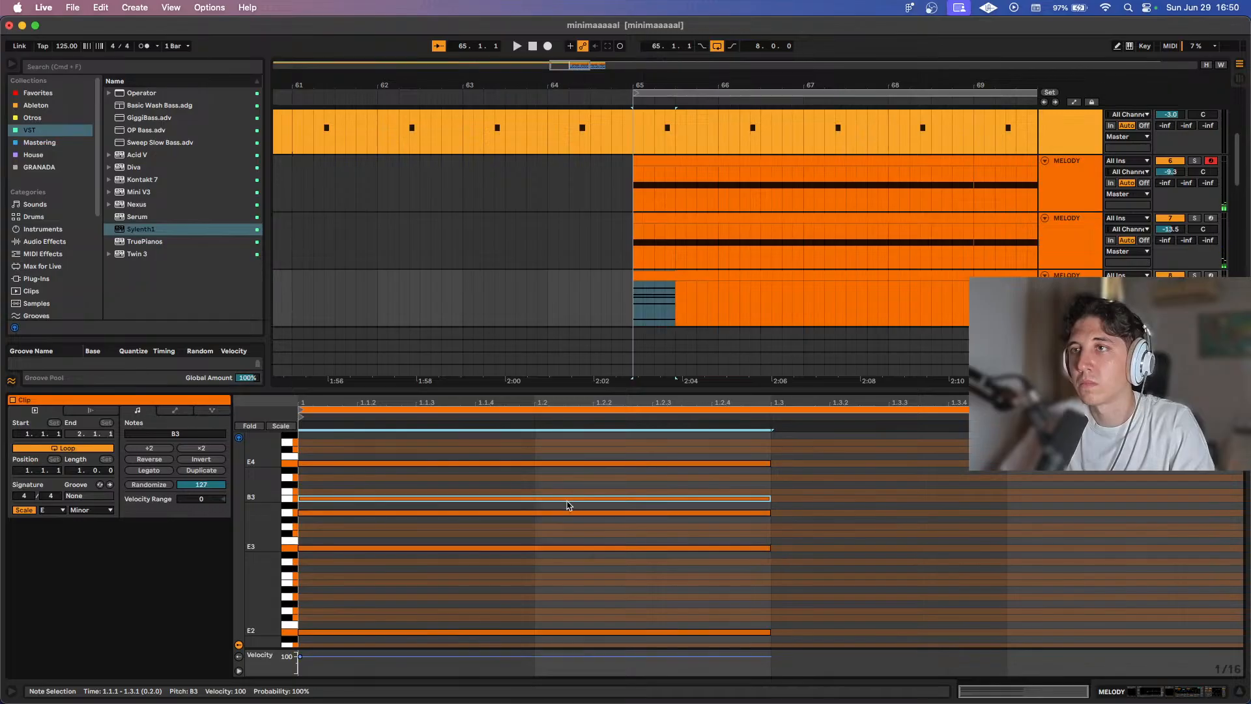
left_click(594, 541)
left_click(609, 548)
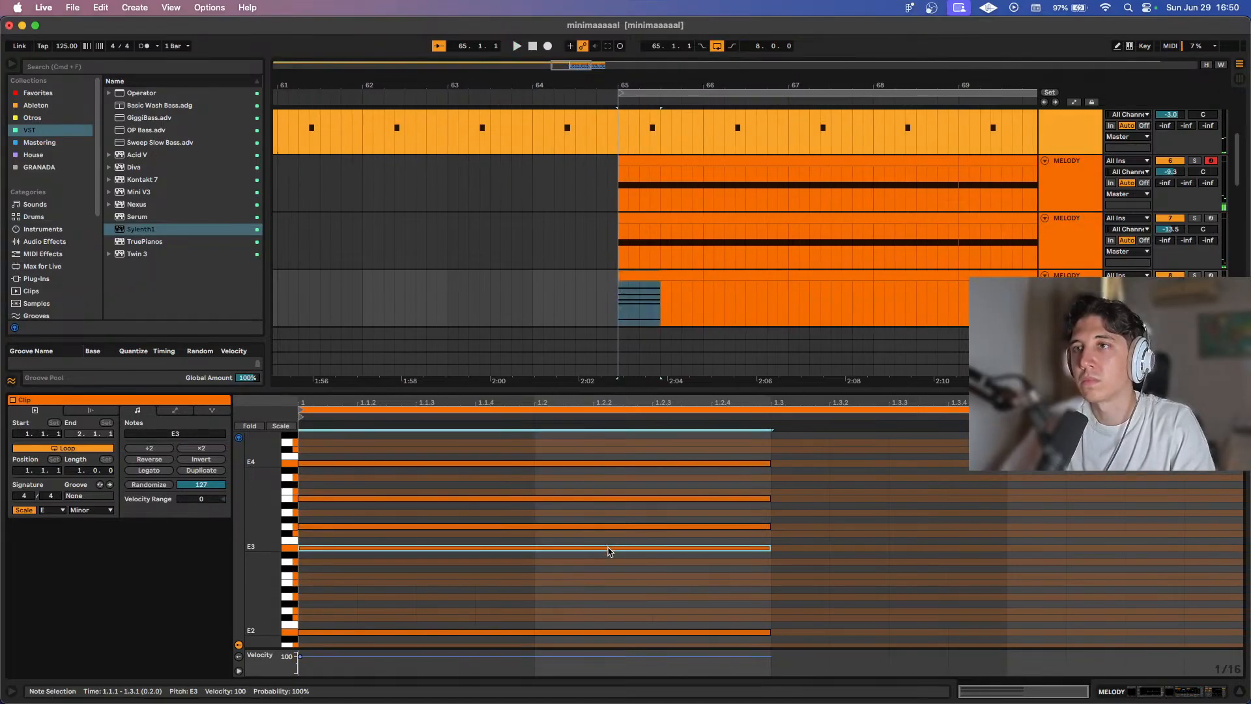
key("space")
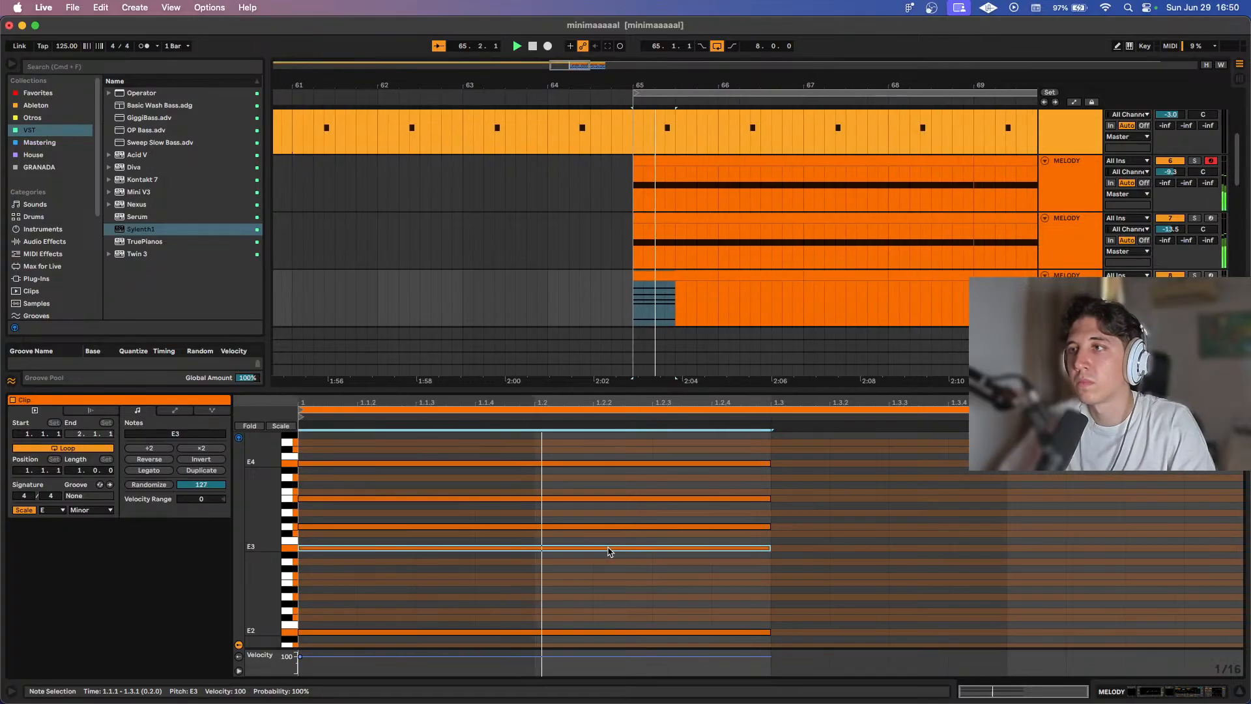
key("space")
left_click_drag(788, 436, 615, 549)
left_click(804, 454)
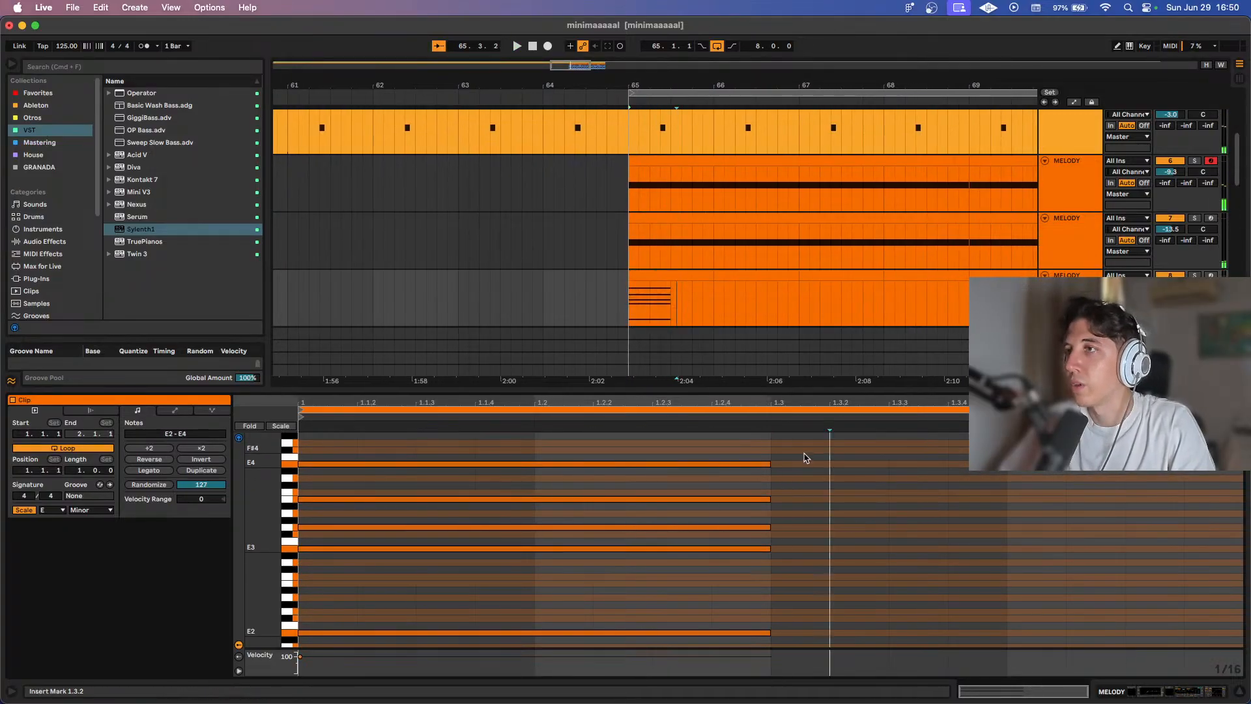
Extend all five chord notes across the full one-bar clip with Legato and duplicate the clip to bars 66 and 67.
left_click_drag(804, 454, 511, 648)
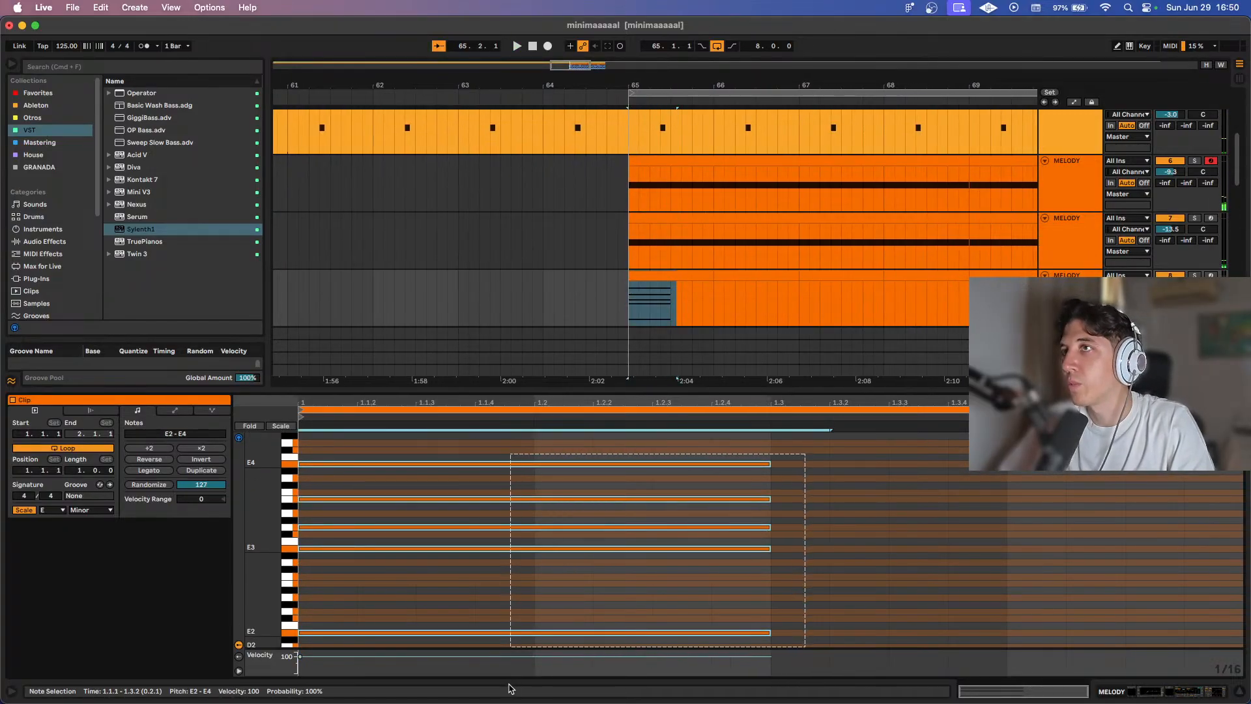
left_click(150, 471)
left_click(690, 277)
key("super+d")
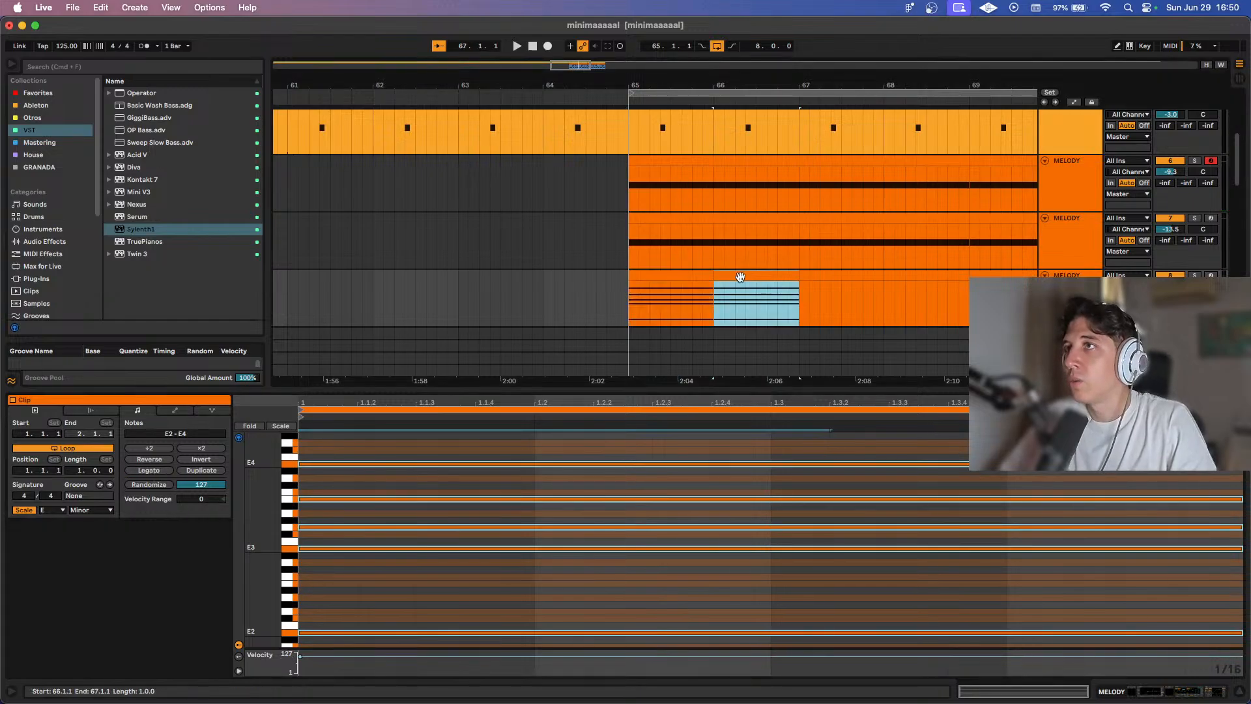
left_click(630, 299)
key("space")
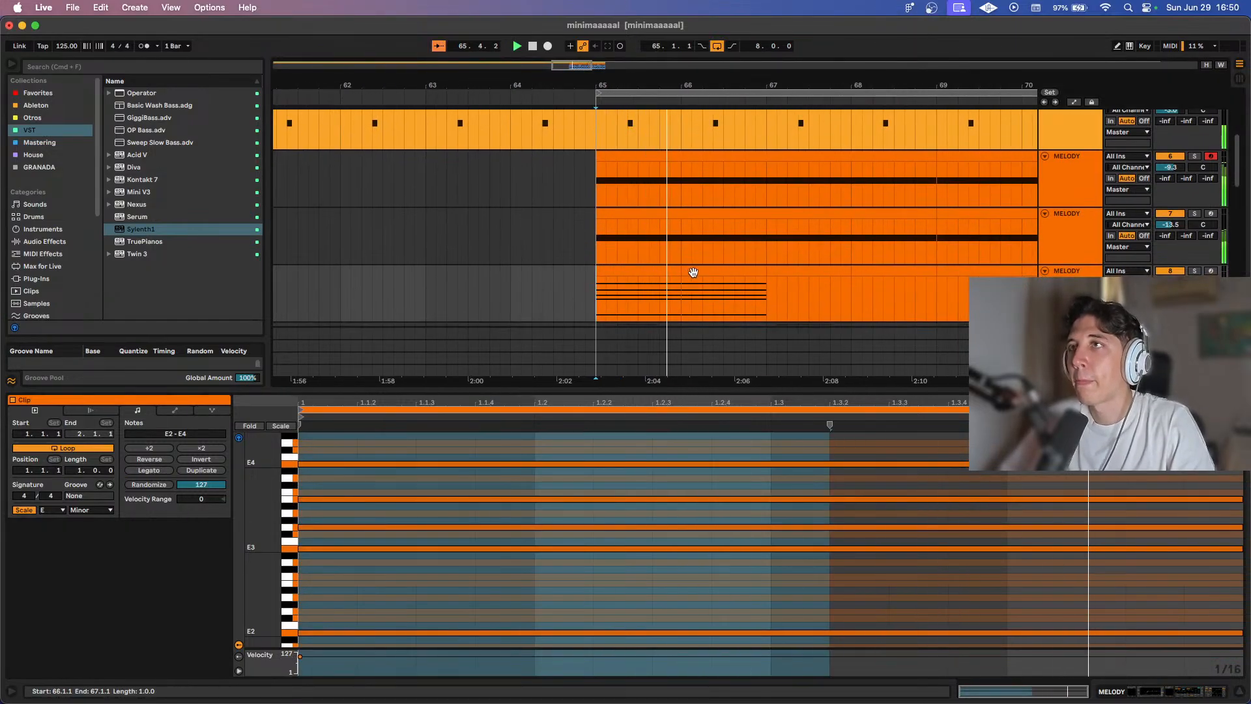
left_click(723, 290)
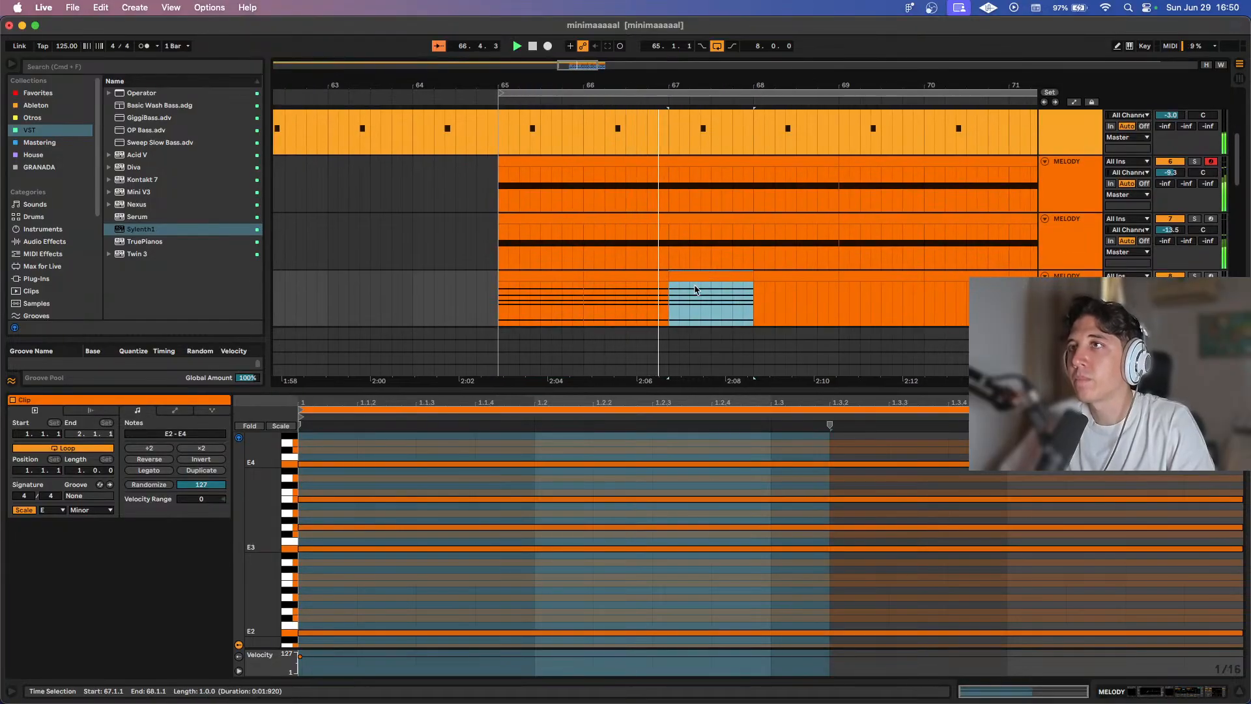
Try lower pitches for the B3 note of the bar 67 chord and return it to B3.
left_click(511, 499)
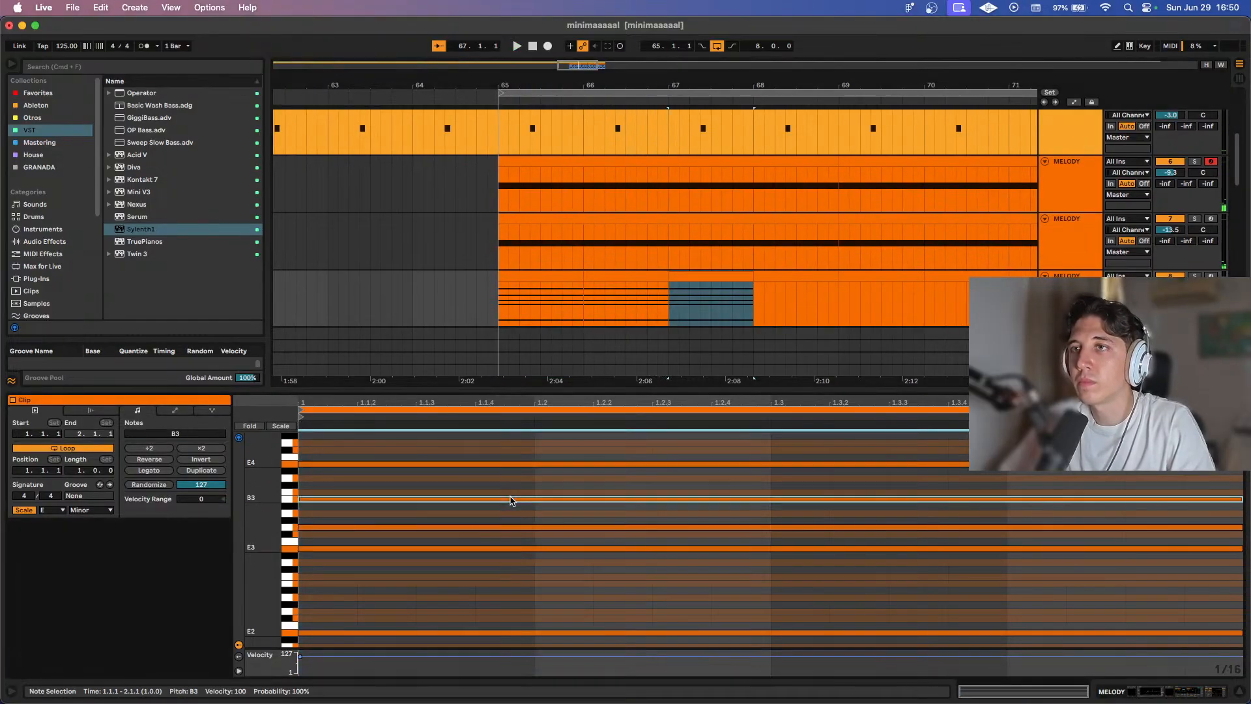
key("Down")
key("Down")
key("Up")
key("Up")
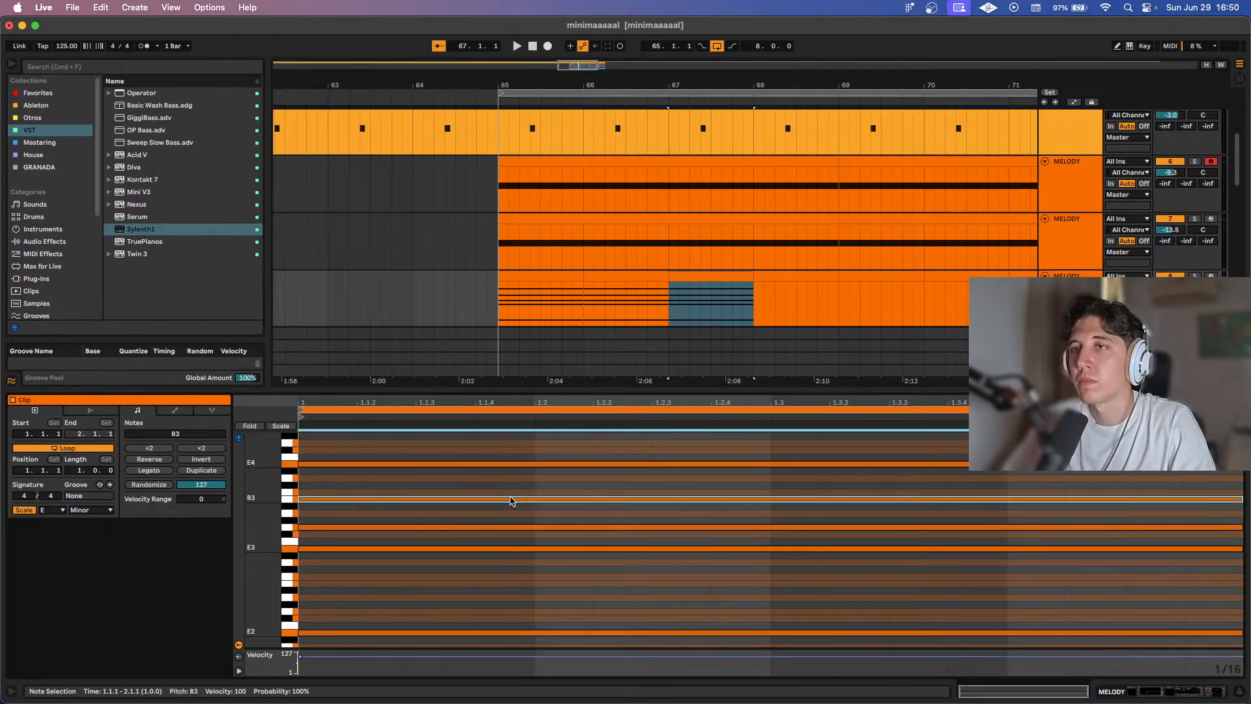
Lower the bar 67 chord's G3 note to E3 and play the chord.
left_click(510, 534)
left_click(513, 528)
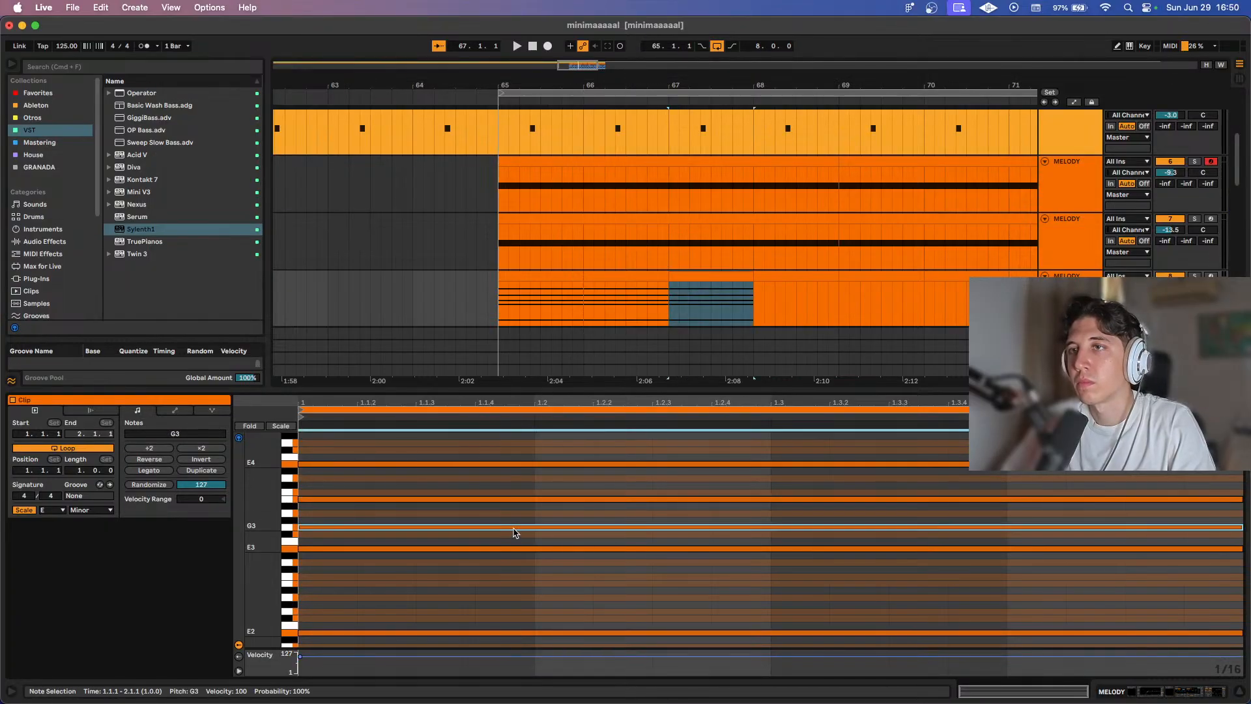
key("Down")
key("Down")
key("Down")
key("space")
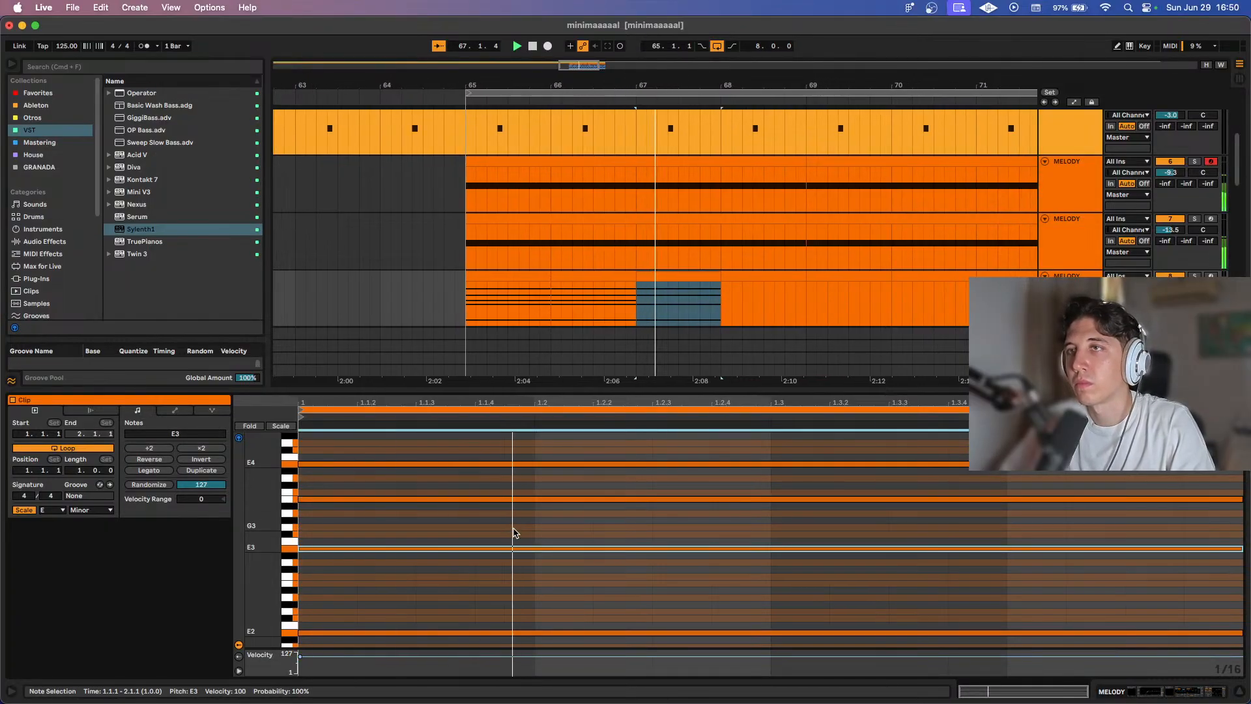
Solo the chord's MELODY track, lower the bar 67 chord's top E4 note to D4 and play it.
key("space")
key("s")
key("space")
key("space")
left_click(486, 465)
key("Down")
key("Down")
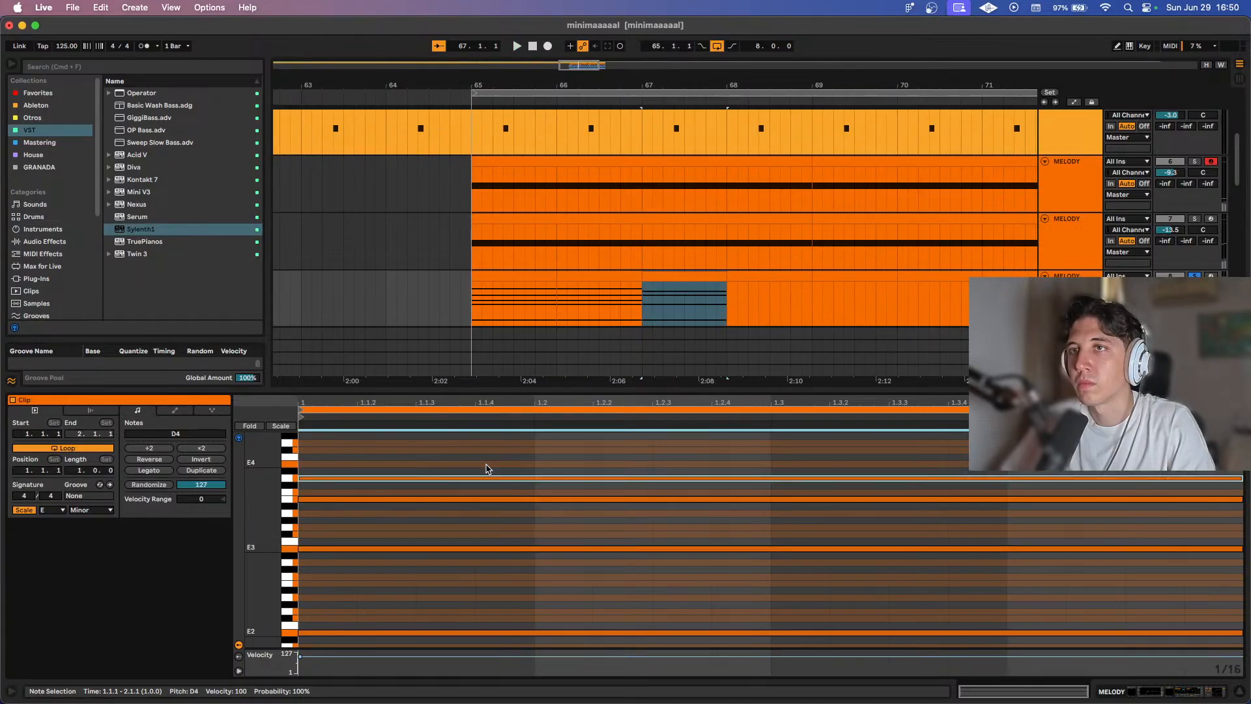
key("space")
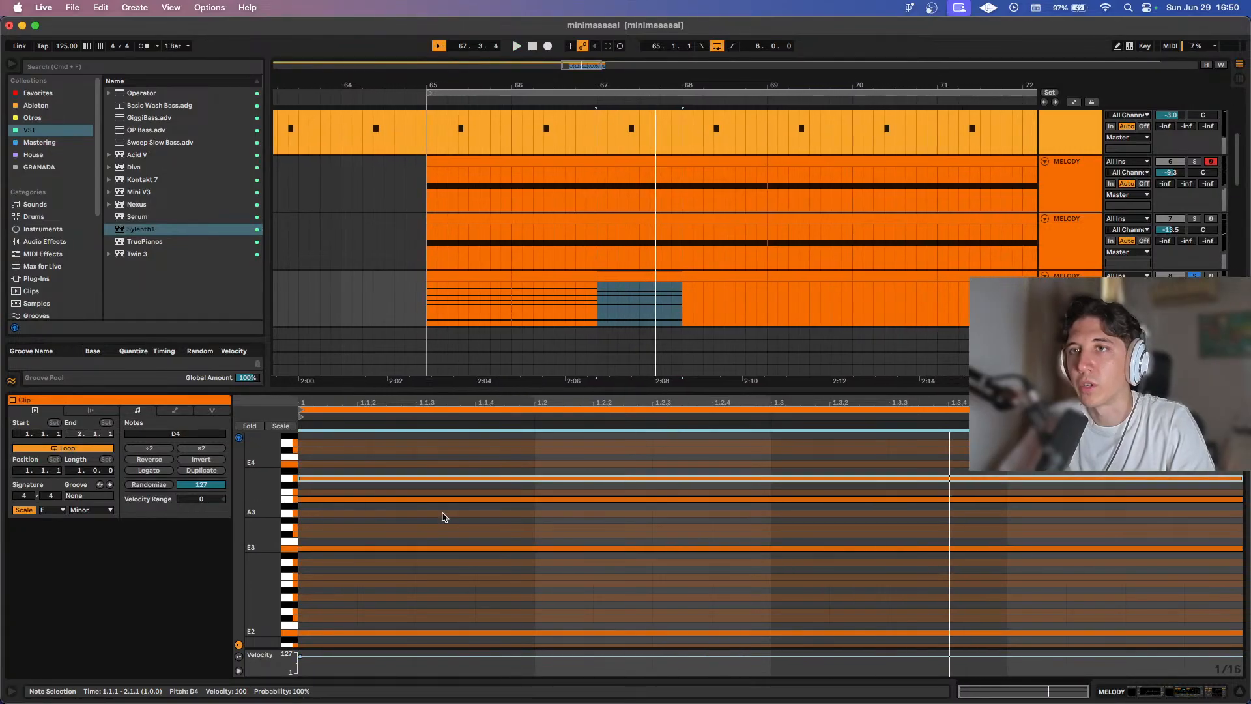
Copy the bar 67 chord's B3 note, try the copy at A3, lower it to G3 and play the chord.
key("space")
left_click(403, 499)
key("Down")
key("Down")
key("Down")
key("Up")
key("space")
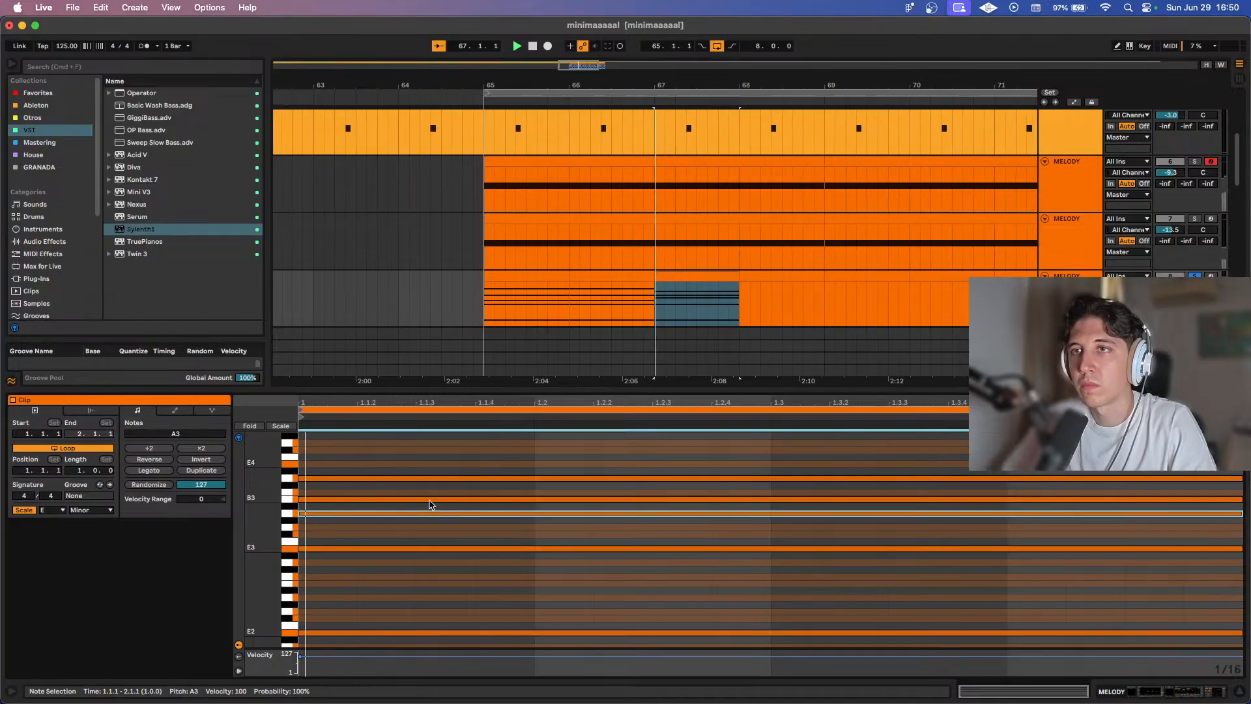
key("Down")
key("Down")
key("space")
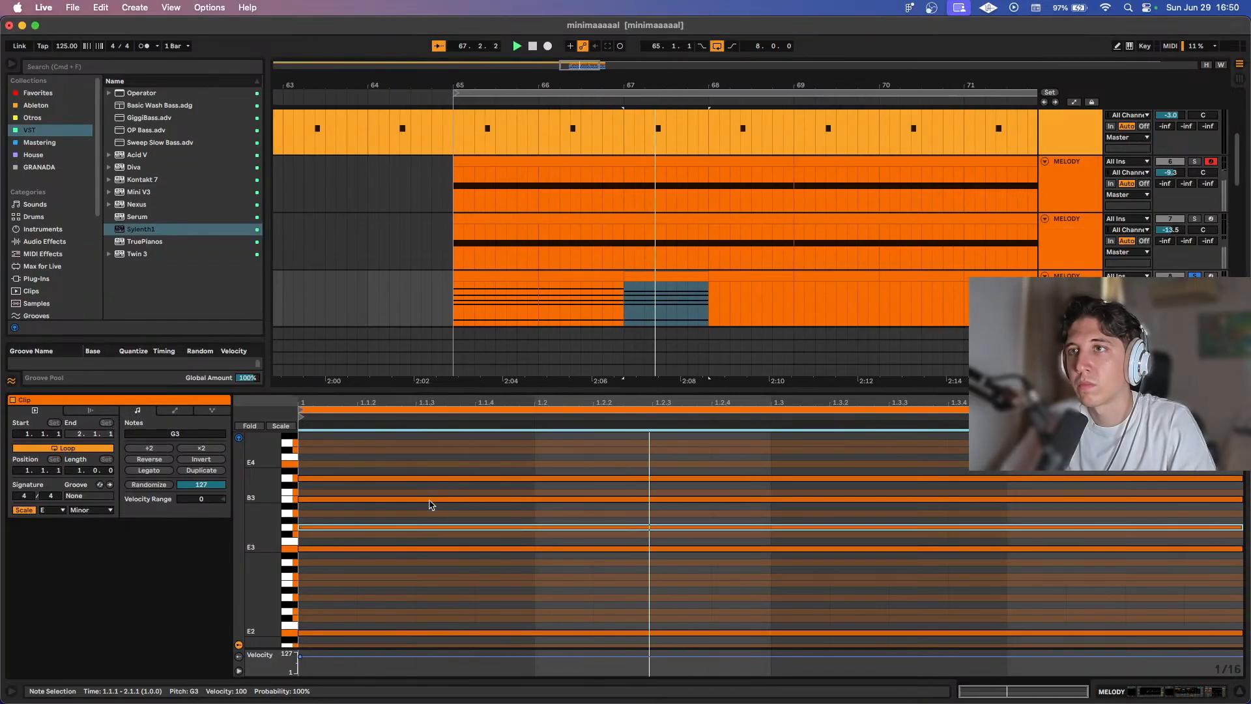
Play the progression from bar 65 and duplicate the bar 67 chord clip to bar 68.
key("space")
left_click(443, 307)
key("space")
scroll(717, 265, "right", 2)
left_click(749, 246)
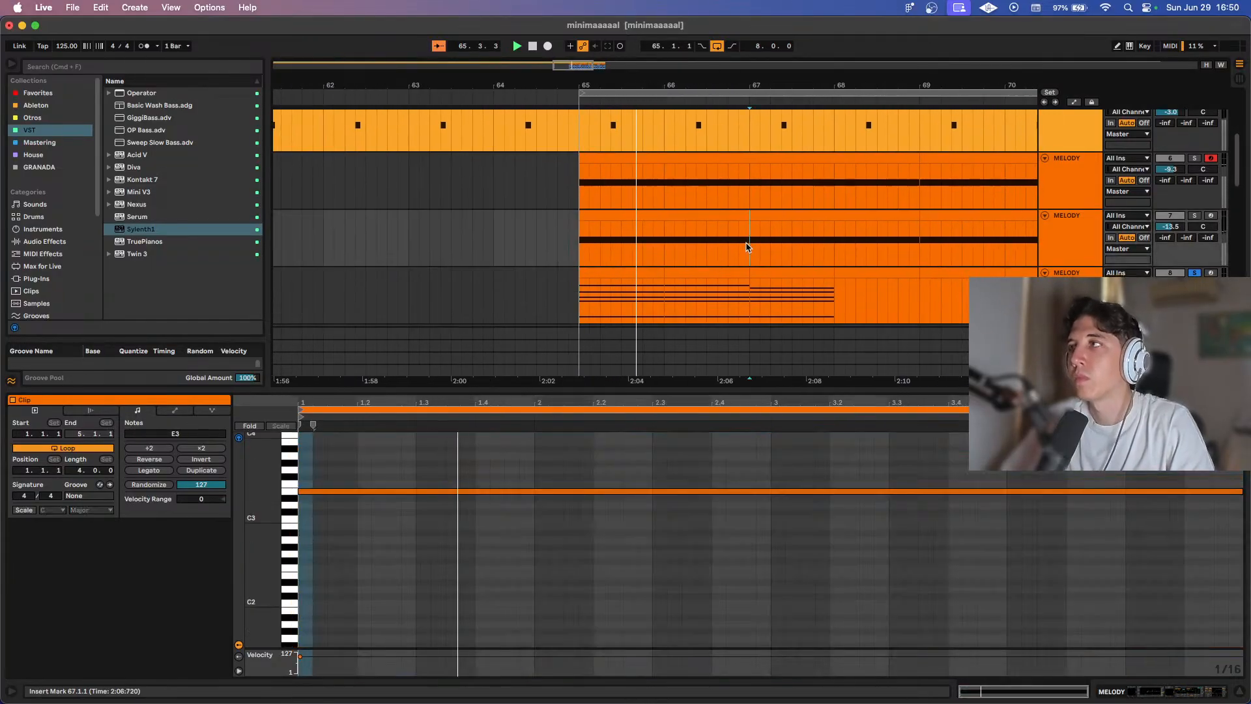
scroll(717, 254, "right", 2)
left_click(705, 268)
key("Right")
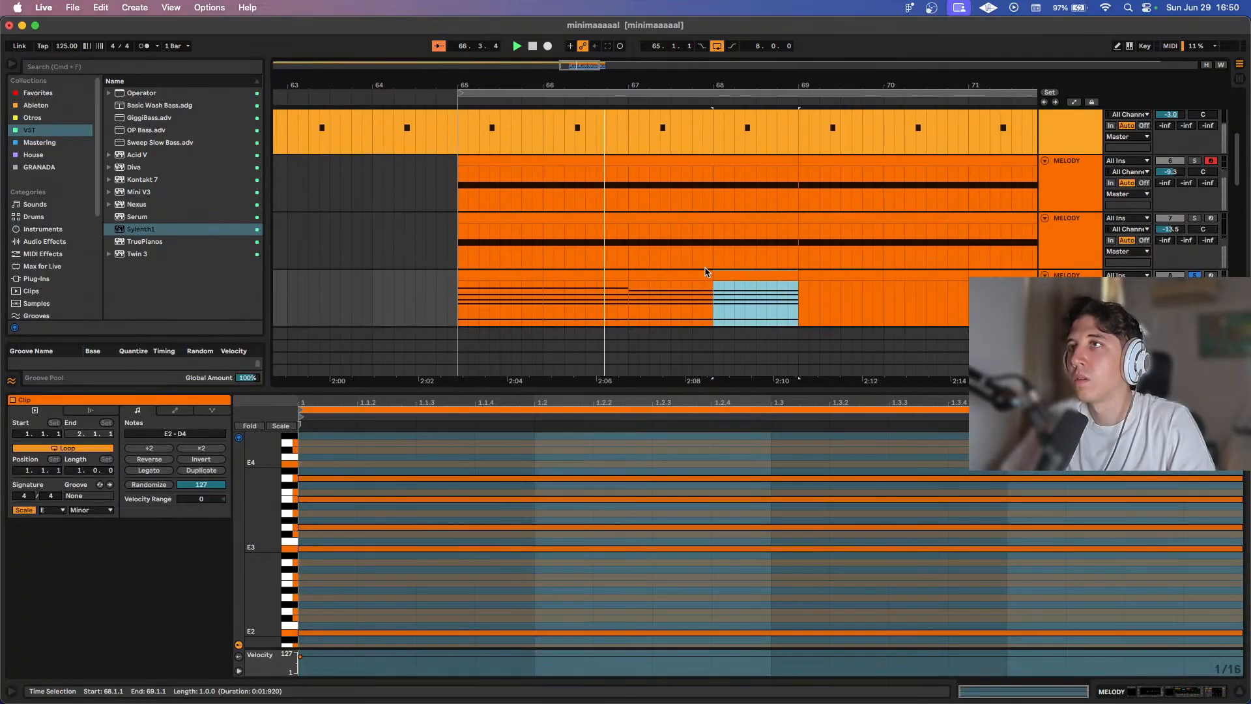
scroll(705, 267, "right", 5)
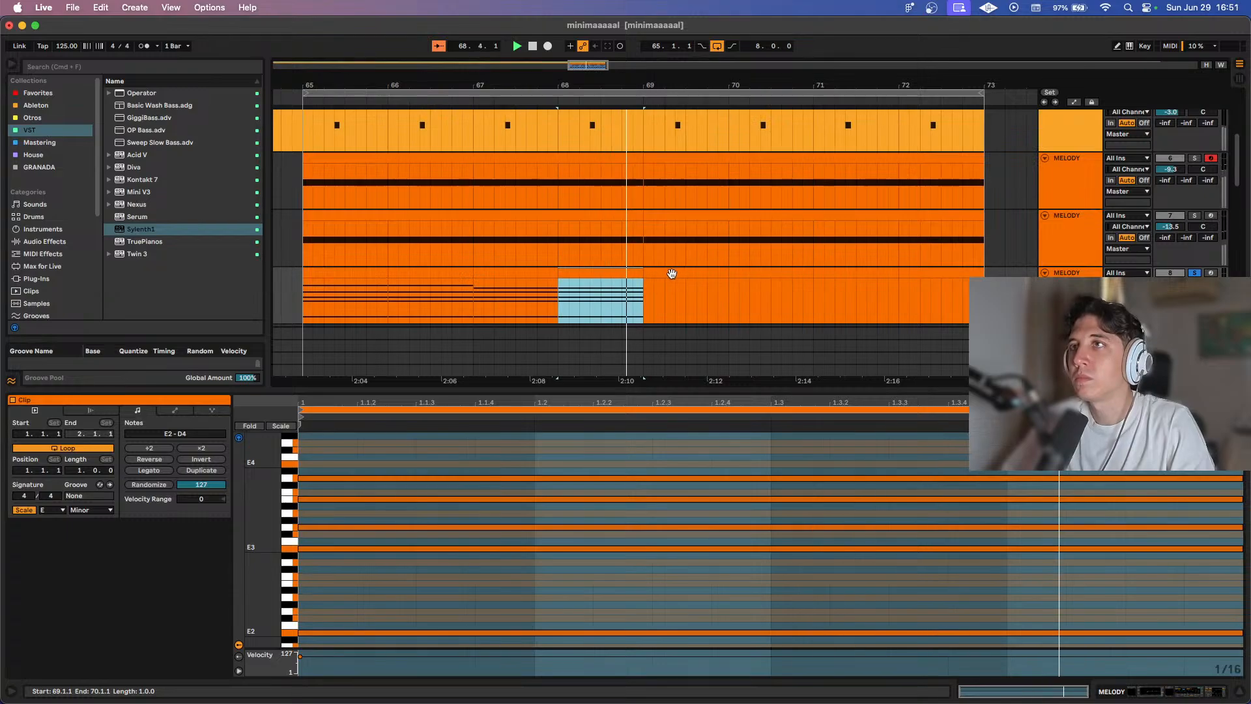
Duplicate the chord clip from bar 68 to bar 69 and play the copy.
key("space")
key("super+d")
double_click(670, 273)
key("space")
key("space")
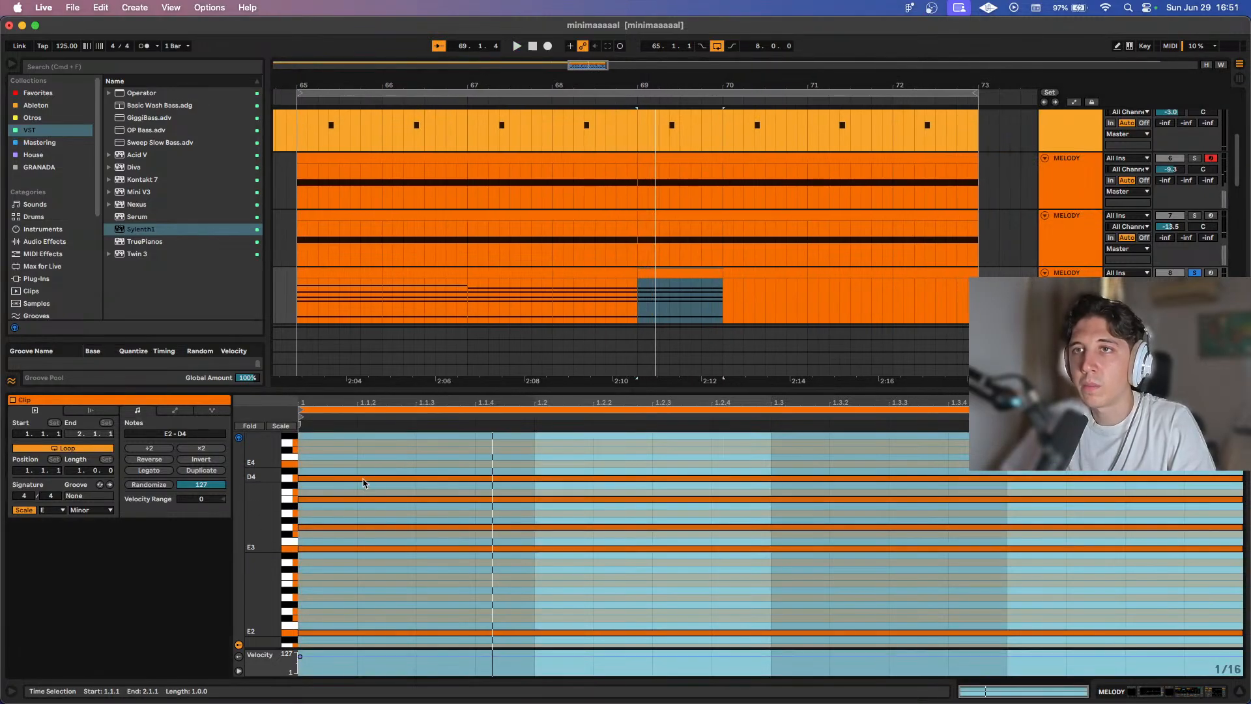
Lower the bar 69 chord's D4, B3 and G3 notes to C4, A3 and F#3, and play the chord.
left_click(363, 482)
left_click_drag(363, 479, 363, 492)
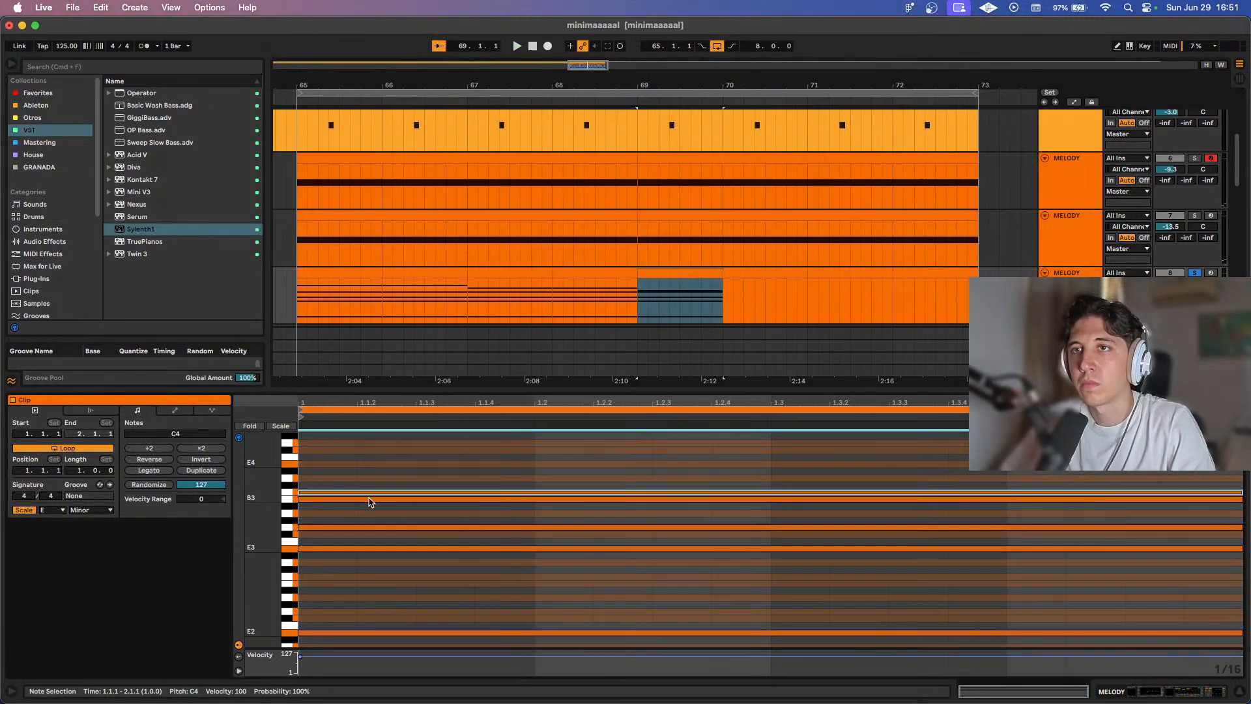
key("Down")
key("Down")
key("Down")
key("Down")
key("Down")
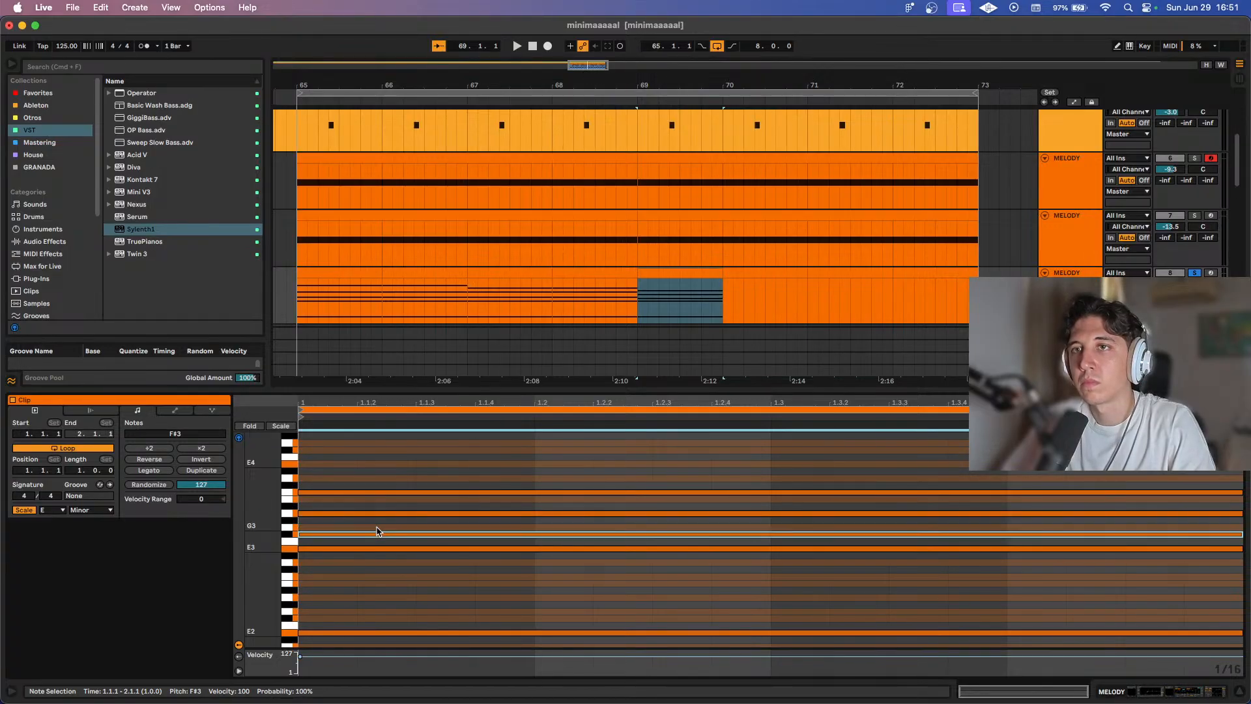
key("space")
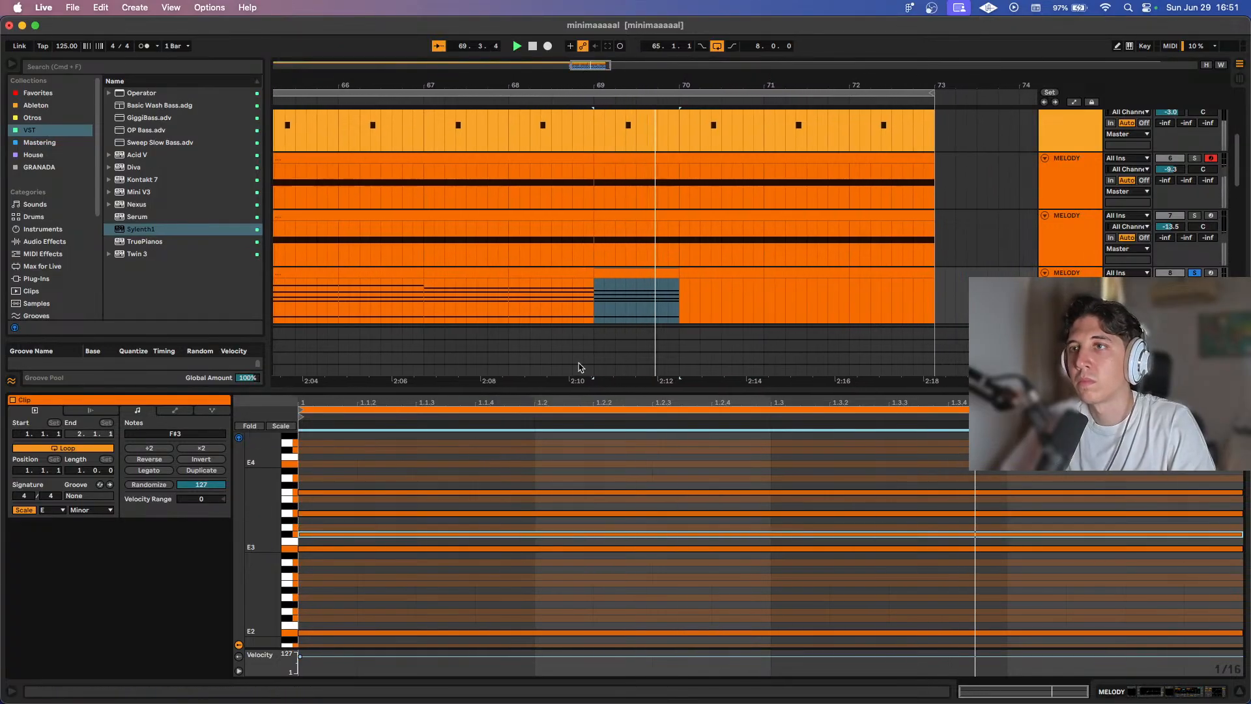
Duplicate the bar 69 chord clip to bar 70, unsolo the track and play the progression from bar 65.
key("super+d")
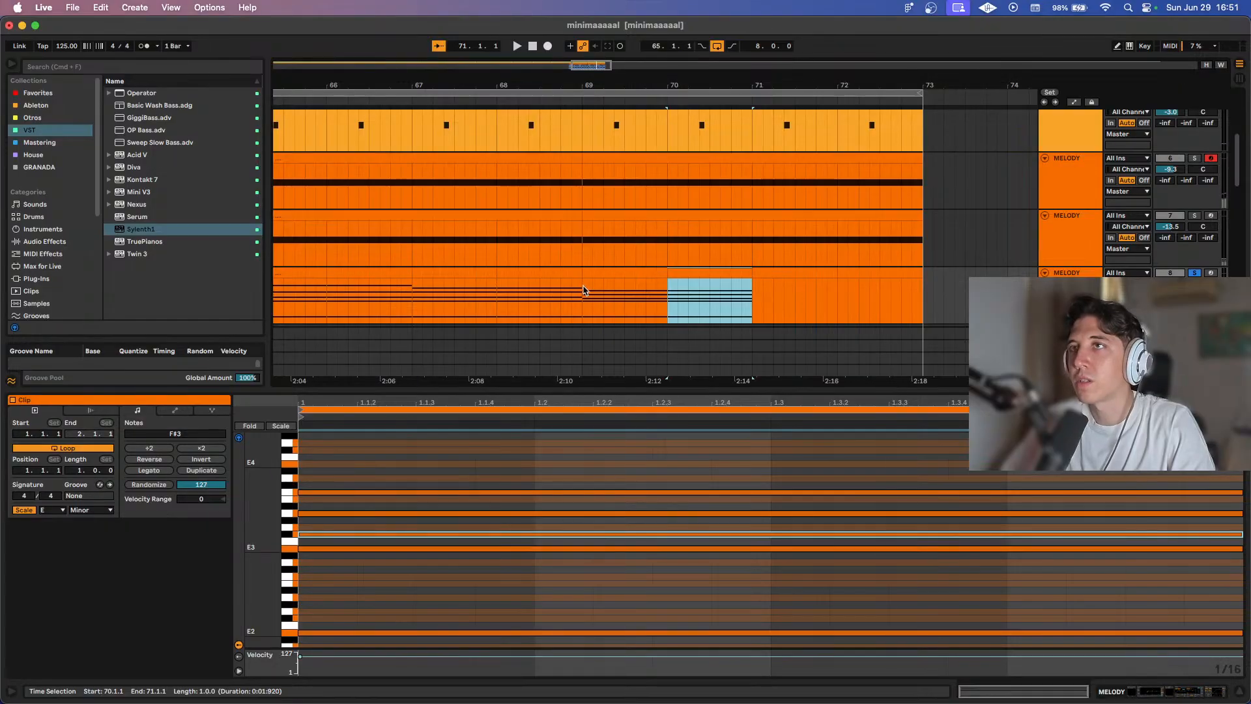
scroll(583, 291, "down", 5)
scroll(567, 288, "up", 3)
left_click(449, 300)
key("space")
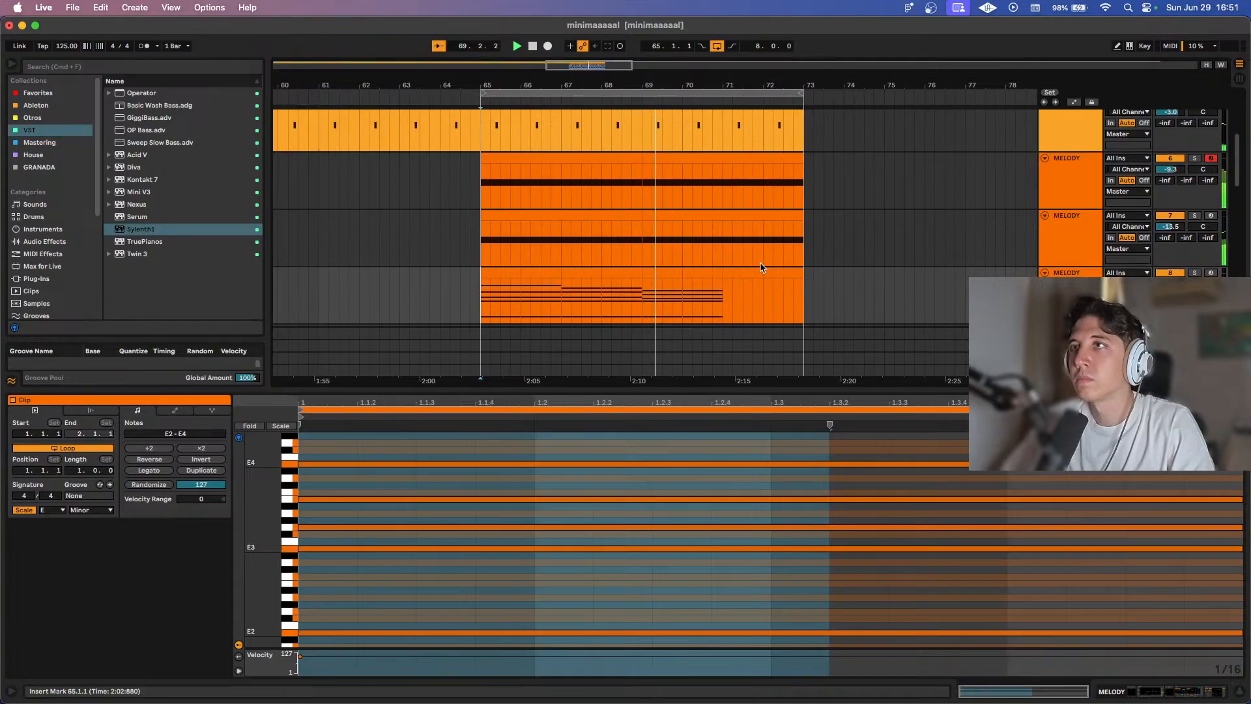
Check the bar 69 chord's notes and replay the progression with all tracks from bar 65.
key("space")
left_click(643, 274)
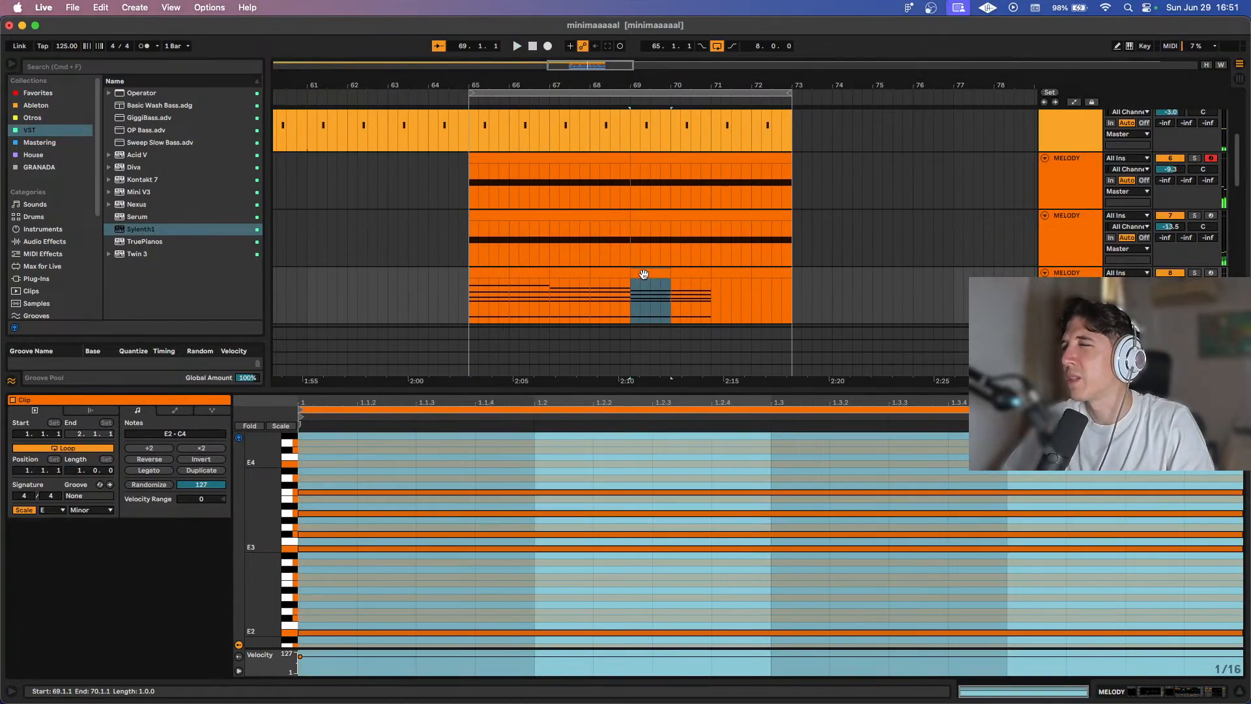
left_click(471, 291)
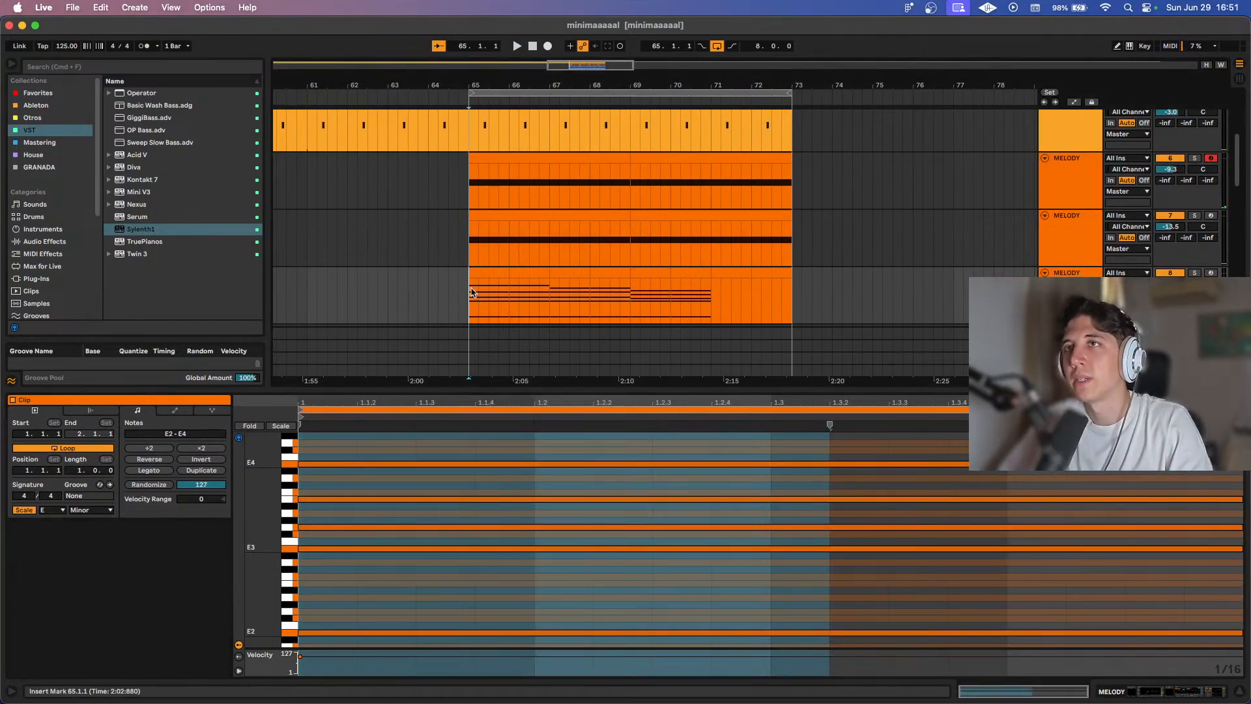
key("space")
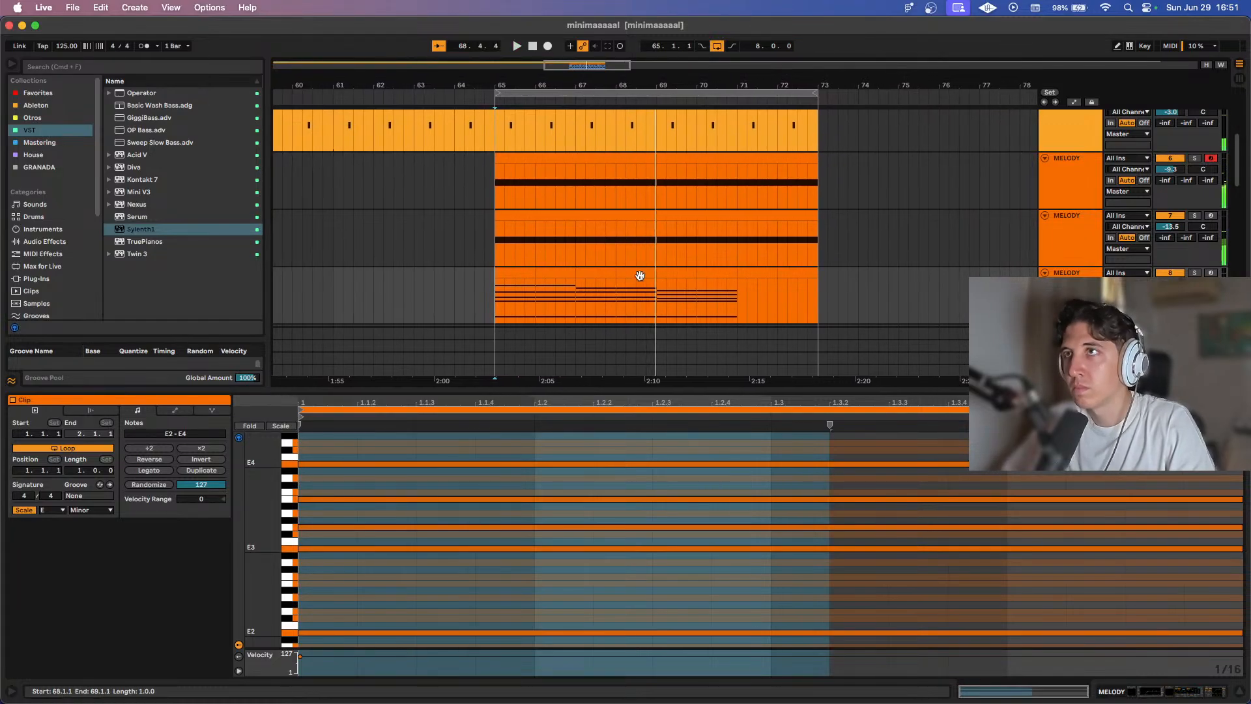
key("space")
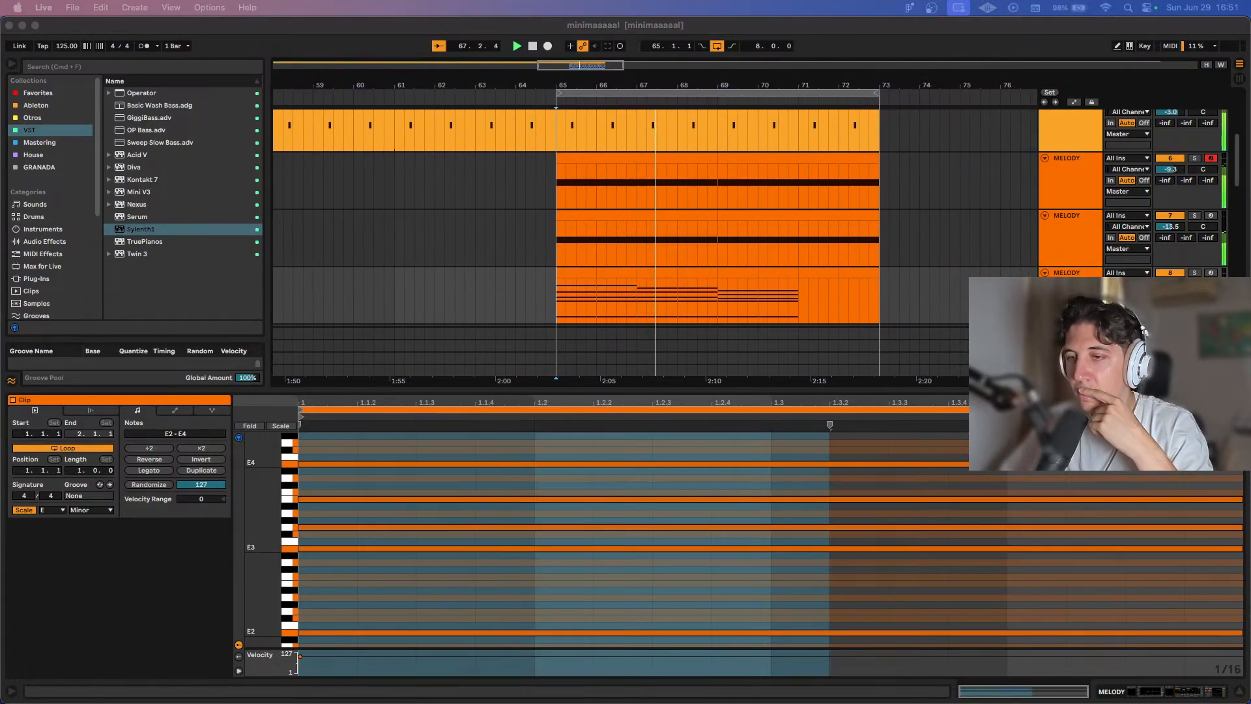
Lower the bar 69 chord's A3 note to G3, delete its F#3 note and play the chord.
left_click(701, 269)
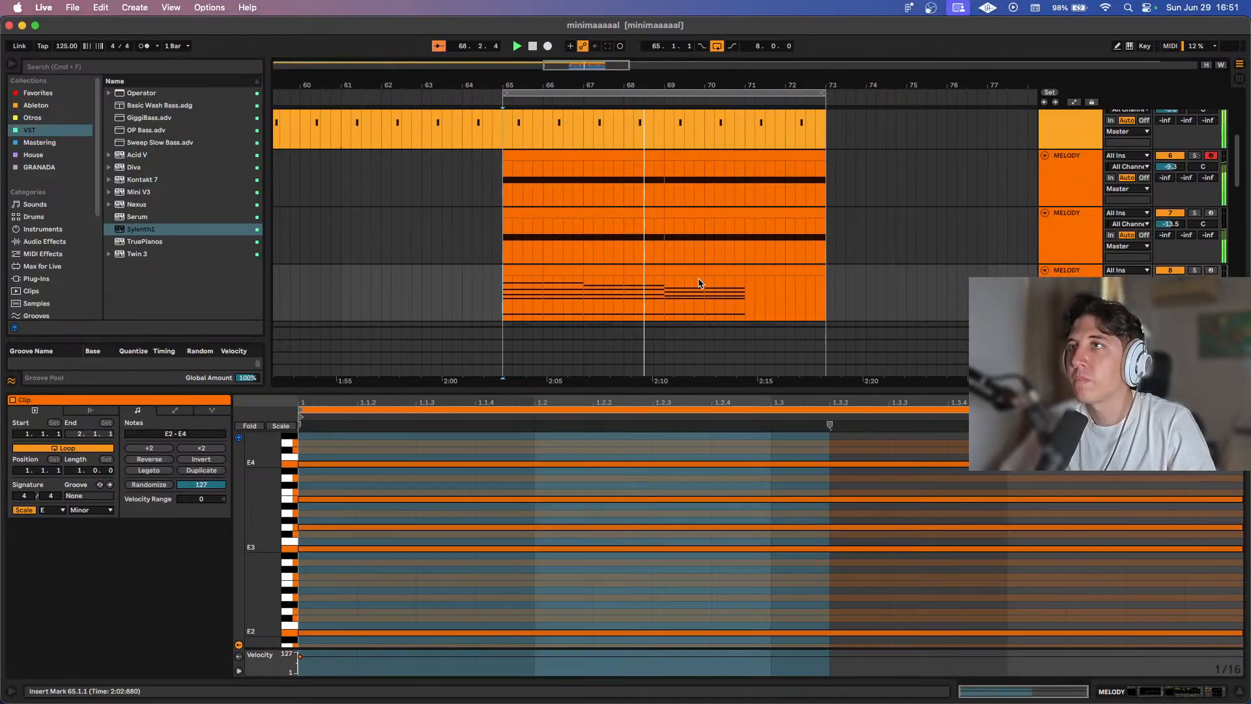
left_click(687, 271)
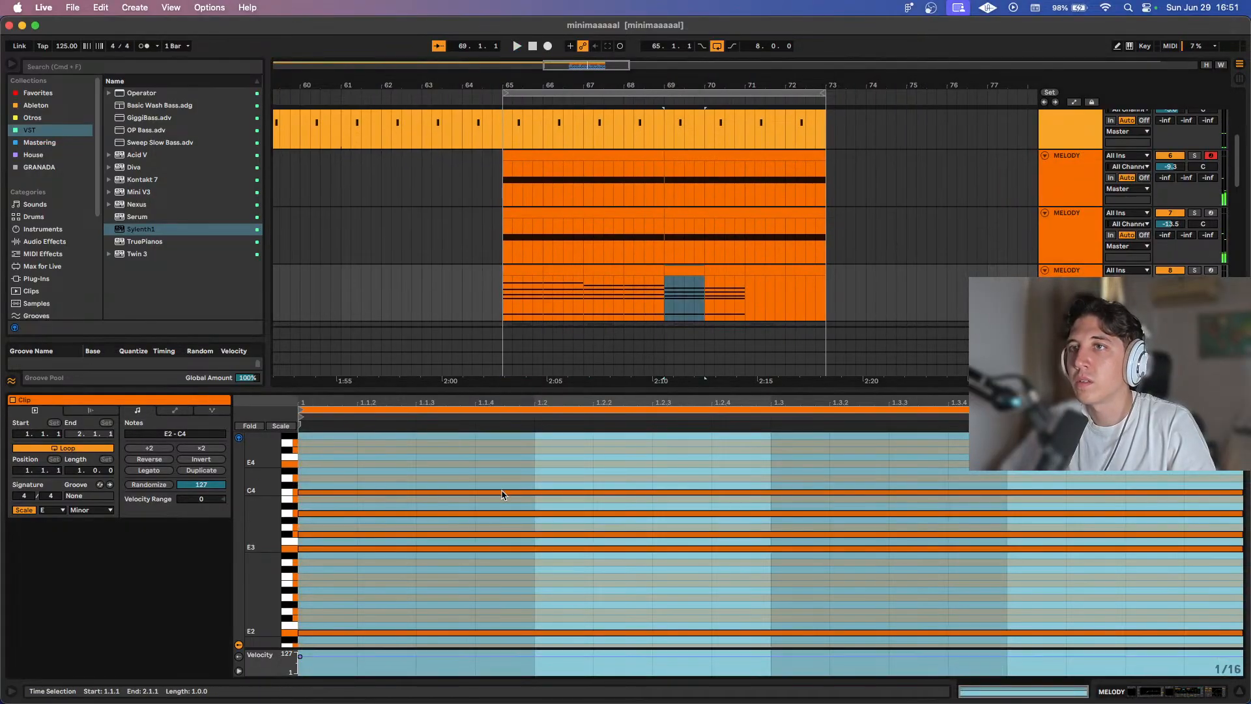
left_click(515, 506)
left_click(517, 514)
key("Down")
key("Down")
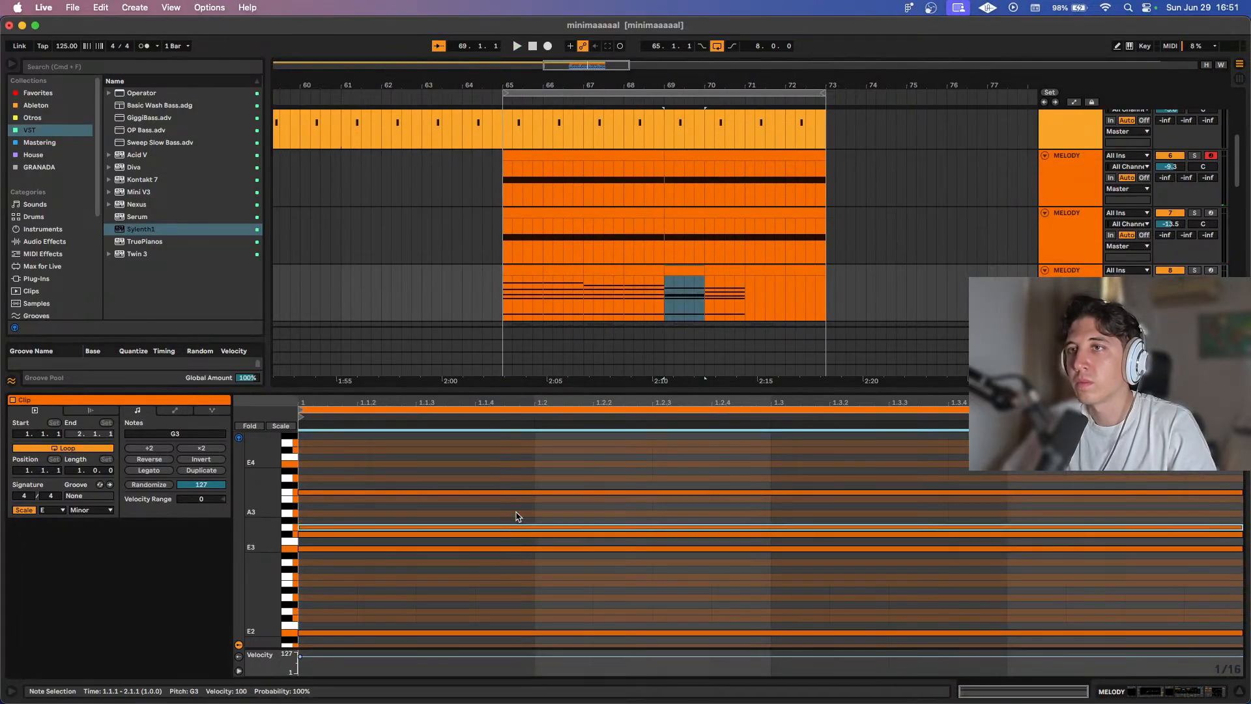
left_click(522, 535)
key("Delete")
left_click(524, 549)
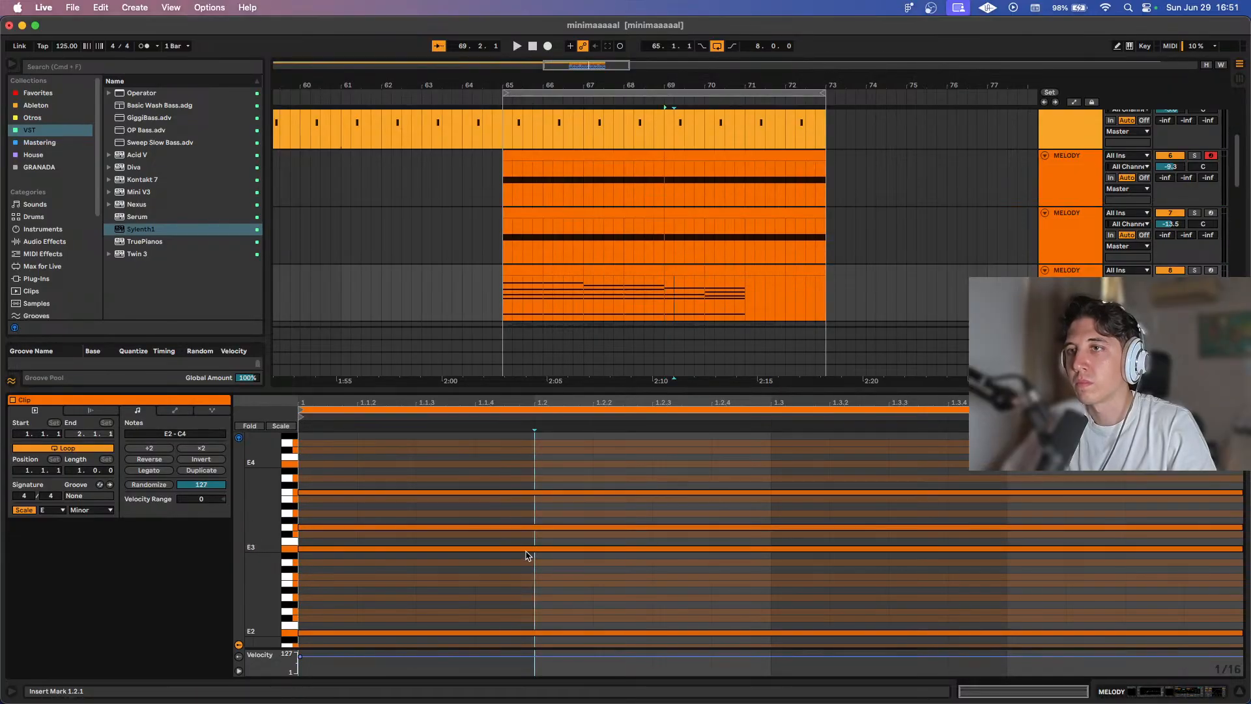
key("space")
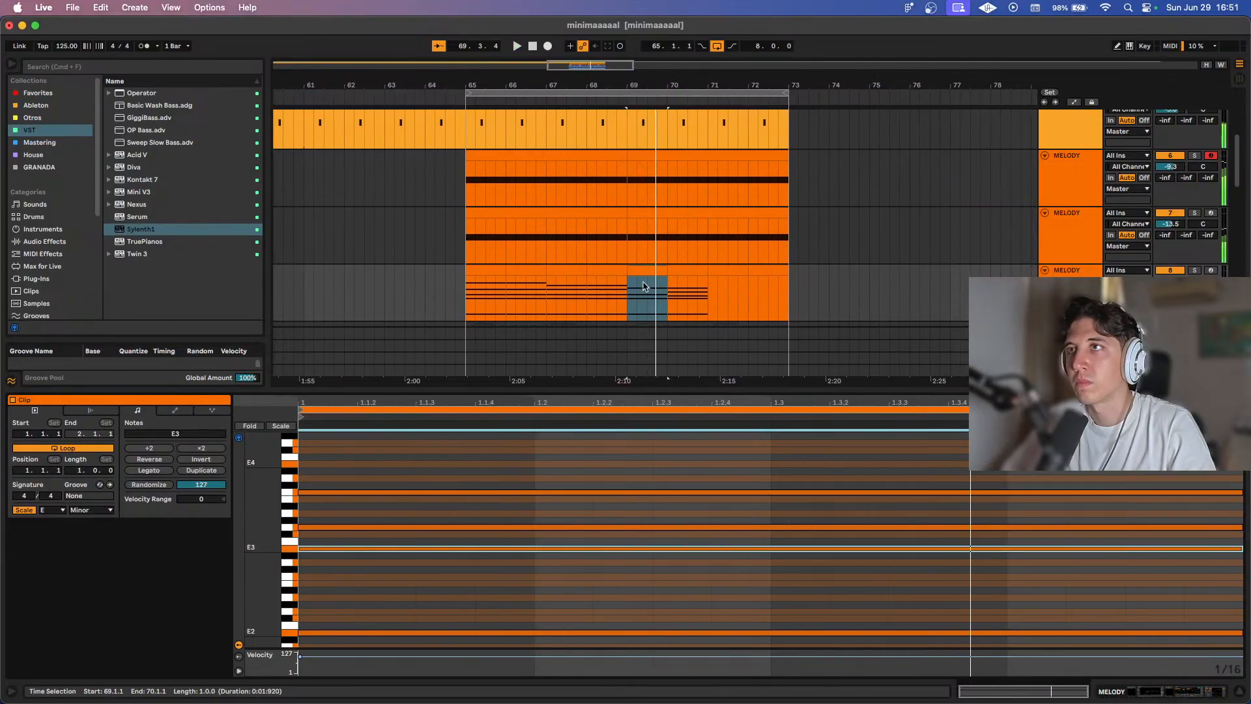
Duplicate the bar 69 clip to bars 70 and 71, and lower the bar 71 chord's C4 note to B3.
left_click(647, 271)
key("super+d")
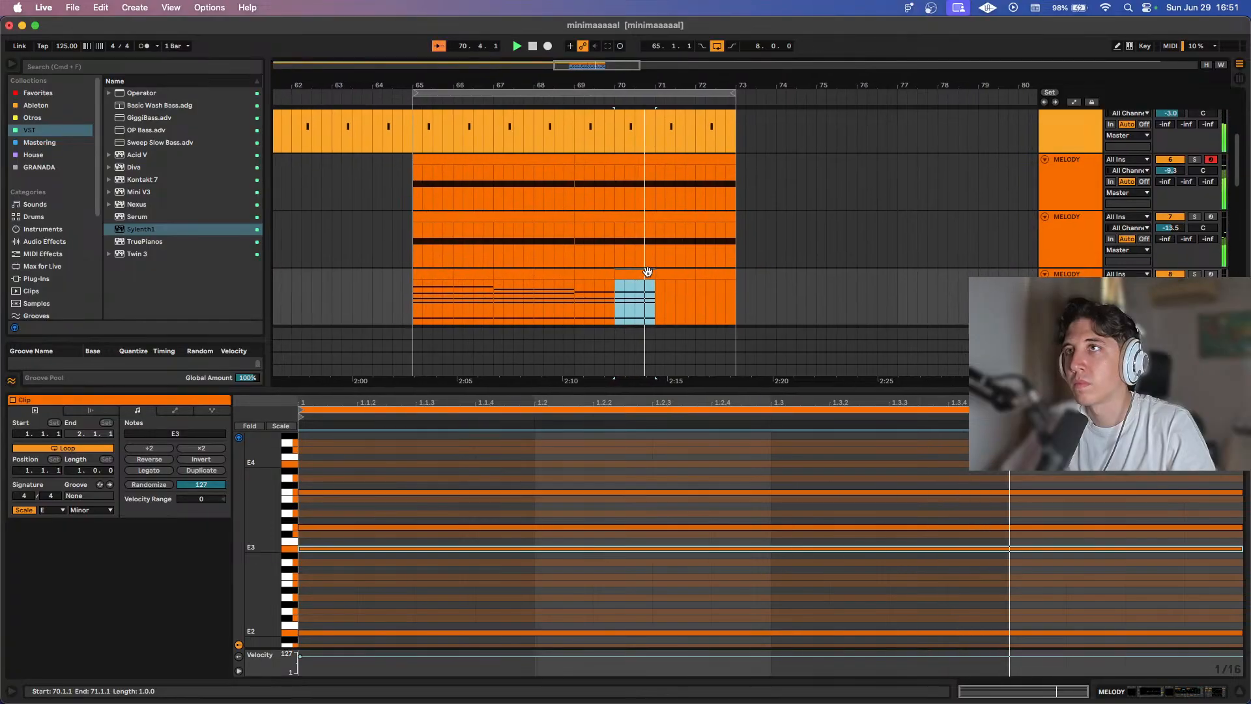
left_click(498, 493)
key("Down")
Try D3 and F3 for the bar 71 chord's E3 note, return it to E3, lower G3 to F#3 and play the chord.
left_click(502, 527)
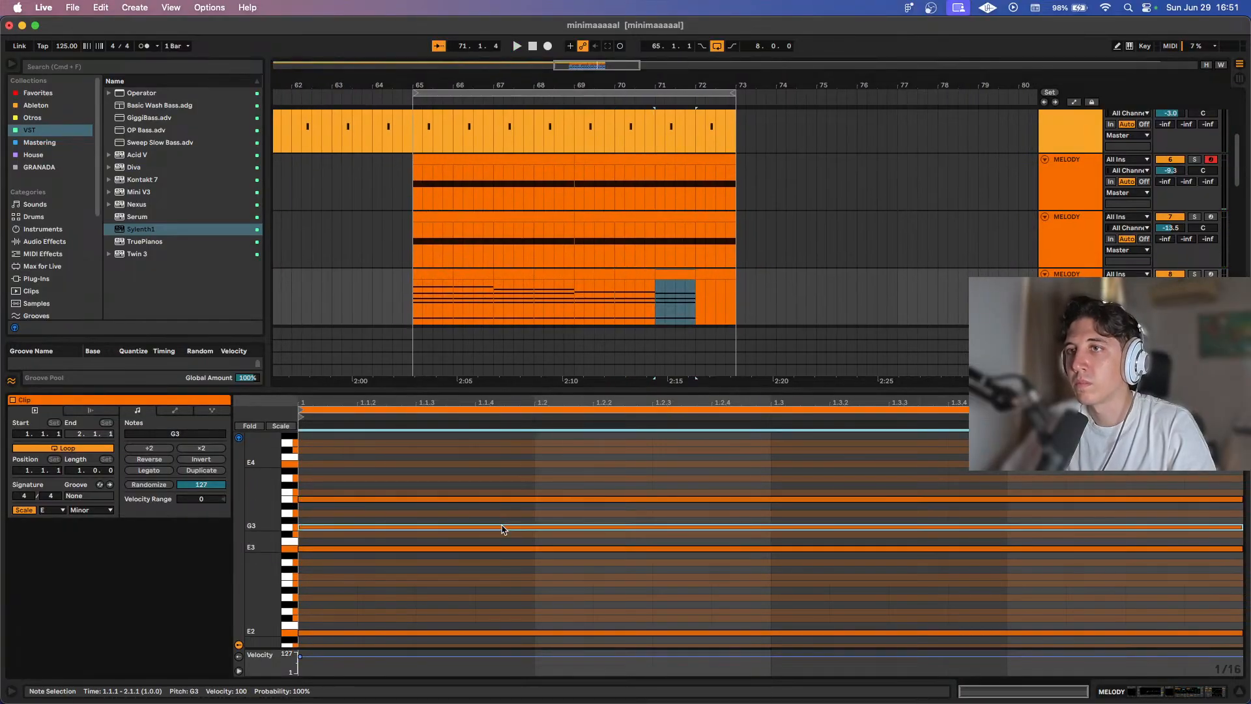
key("Down")
key("Down")
key("Down")
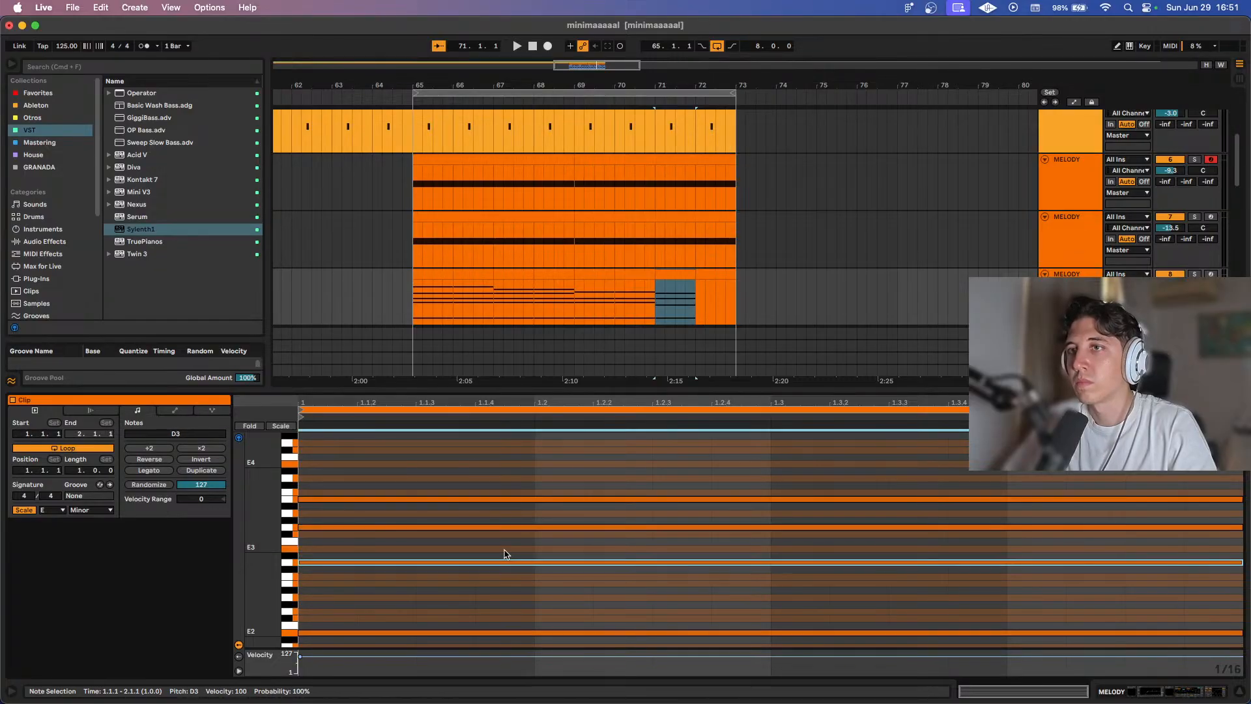
key("Up")
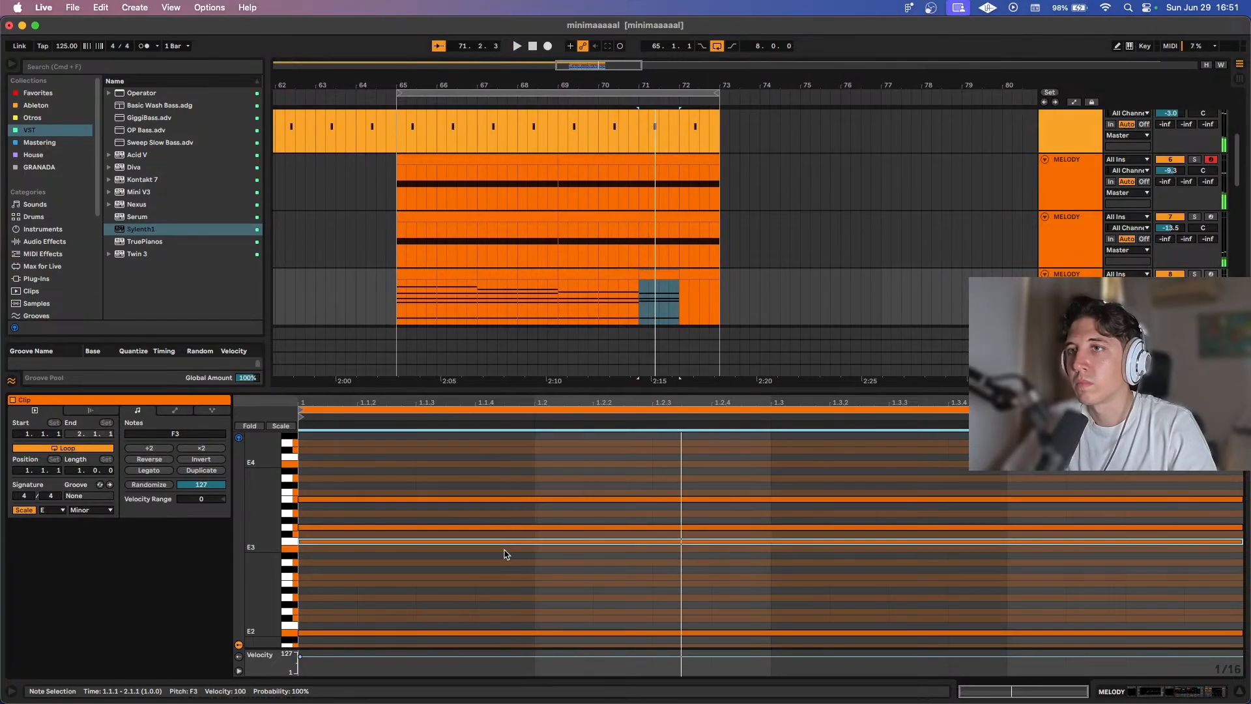
mouse_move(506, 553)
left_mouse_down()
mouse_move(517, 518)
mouse_move(520, 533)
left_mouse_up()
key("space")
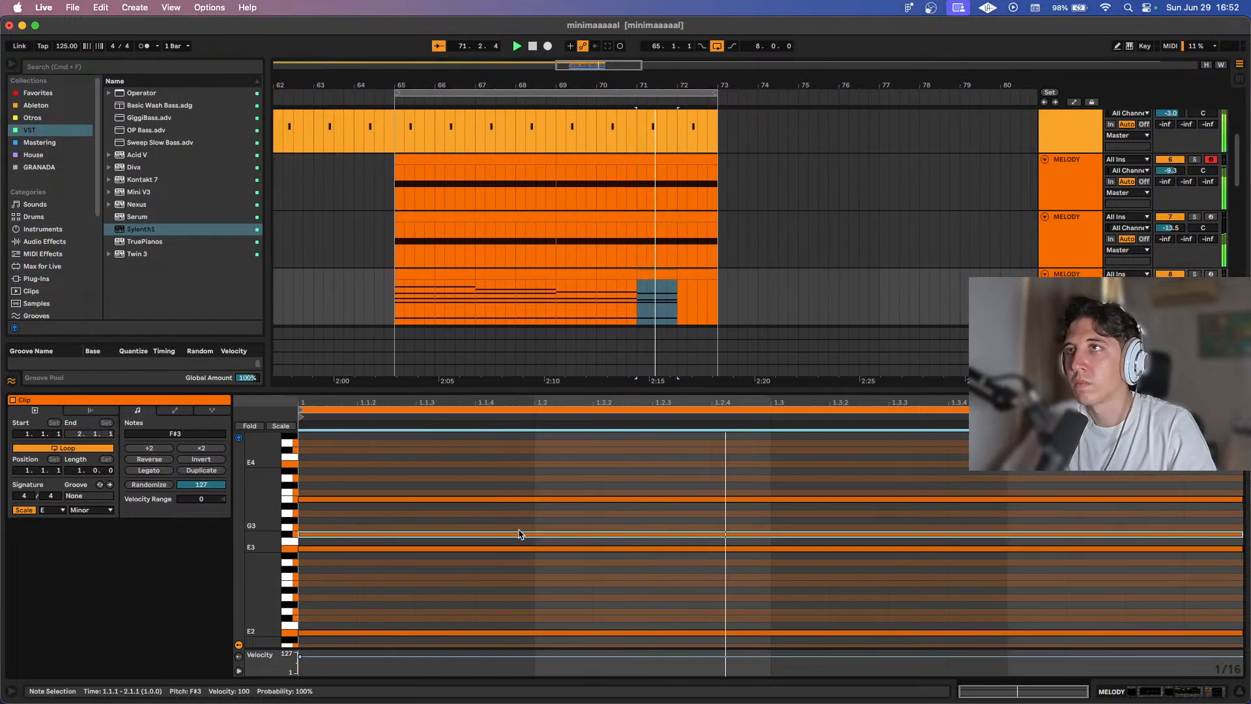
Replay the chord progression from bar 65 to judge the edited bar 71 chord in context.
key("space")
left_click(405, 310)
key("space")
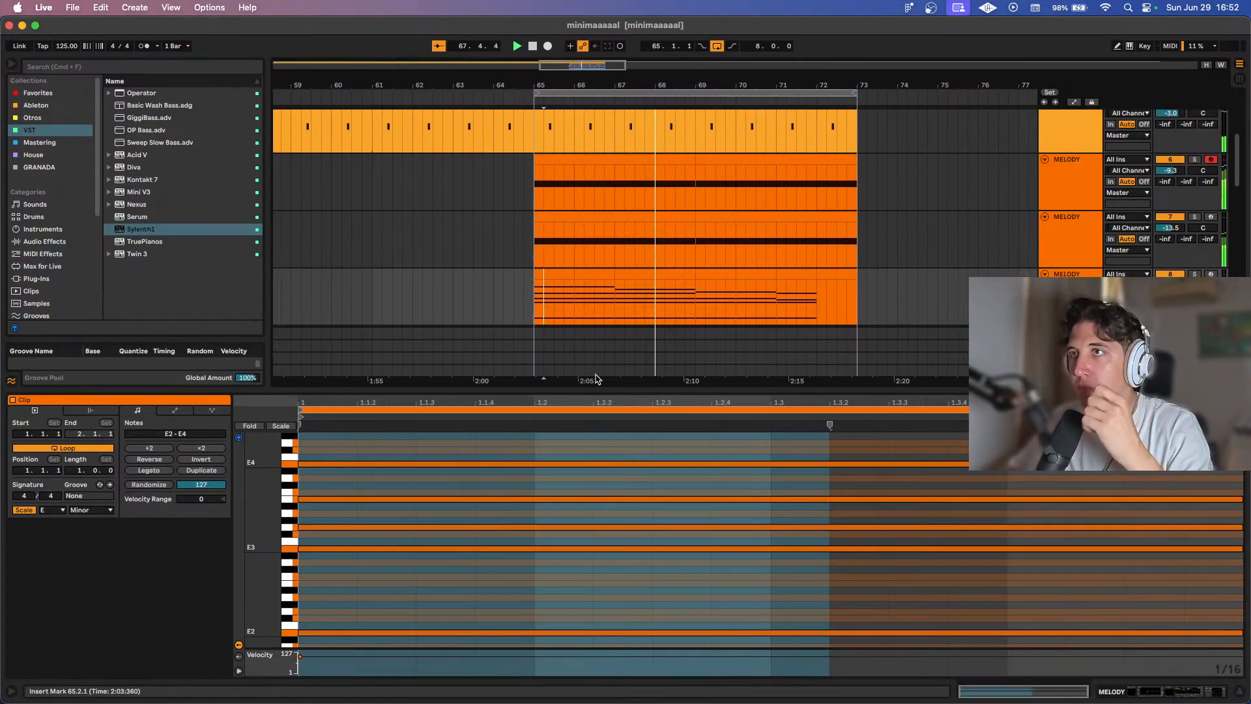
left_click(528, 302)
scroll(593, 304, "left", 3)
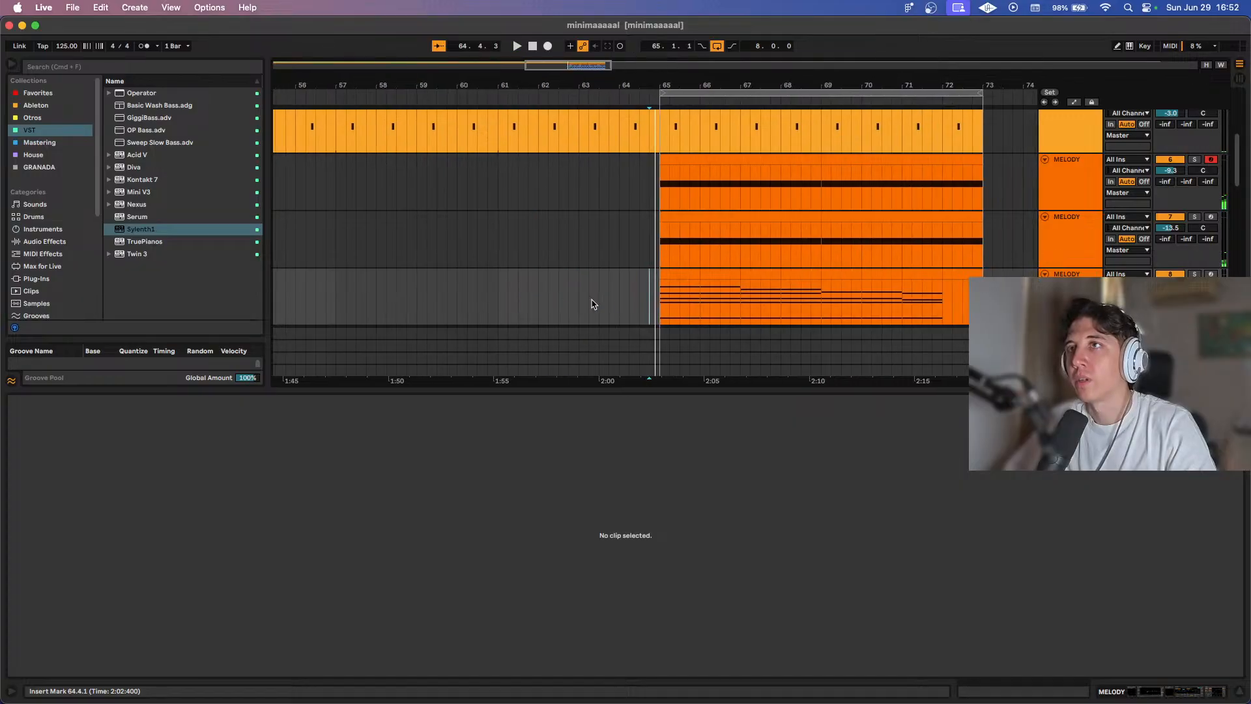
left_click(660, 311)
key("space")
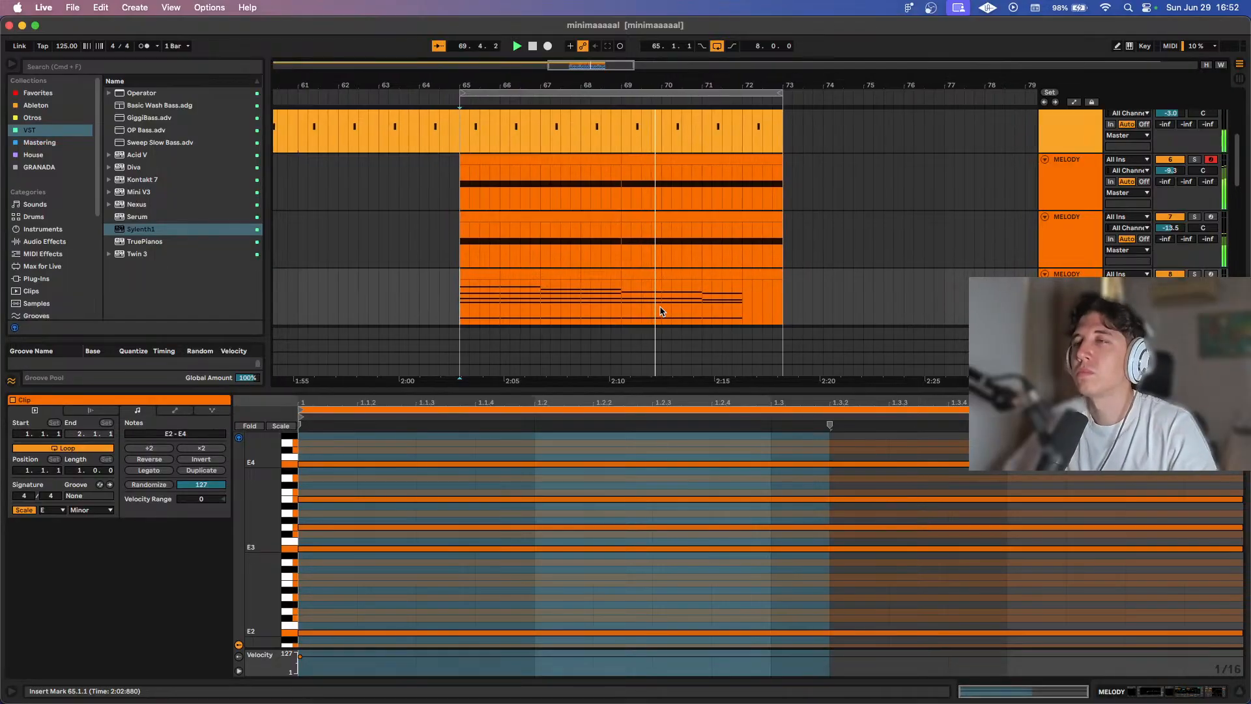
key("space")
Copy the bar 67 and 68 chord clips over bars 71 and 72 and play from bar 71.
left_click(550, 277)
left_click(523, 277, "shift")
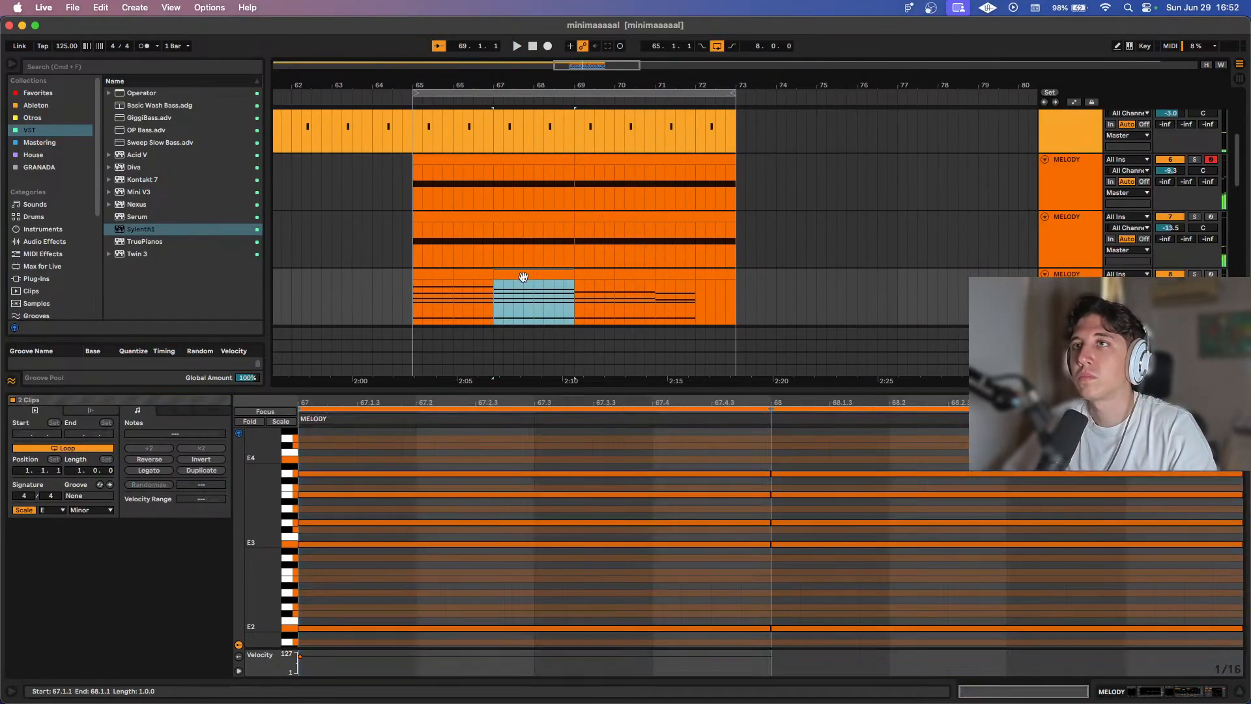
left_click(656, 304)
key("space")
key("minus")
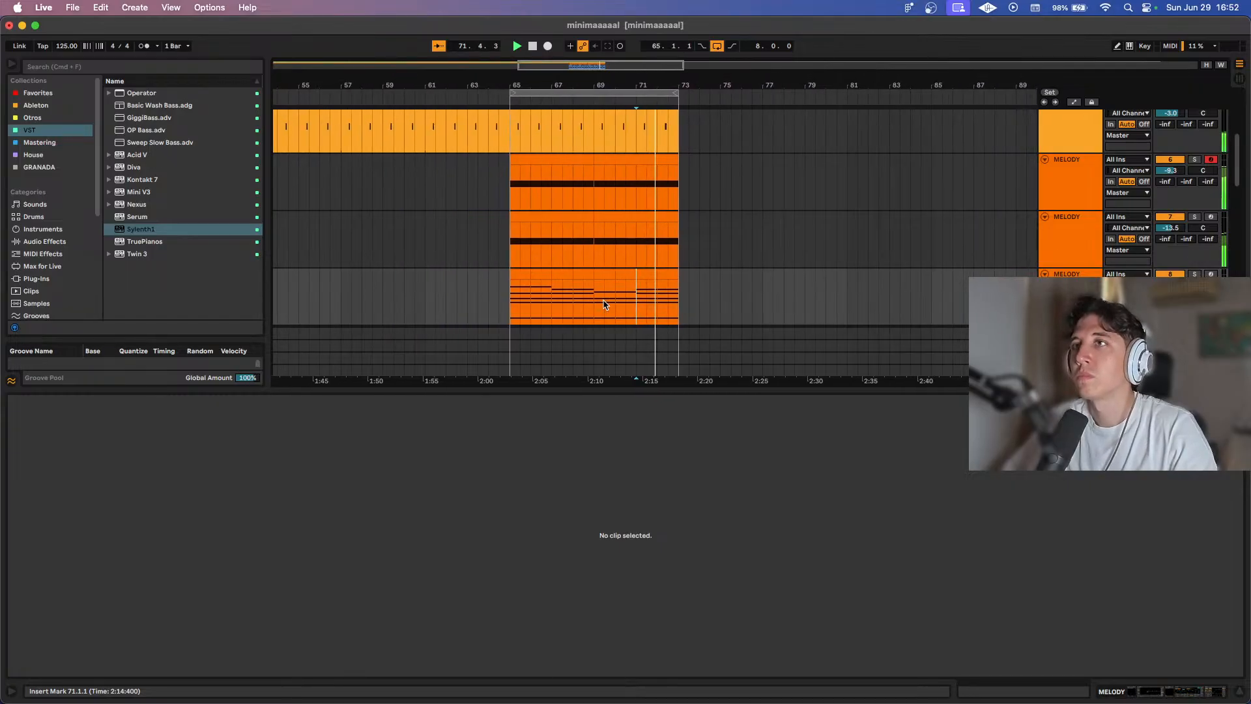
Try raising the bar 67 chord's D4 note to F#4 and G4, and replay the progression from bar 65.
left_click(578, 274)
left_click(749, 276)
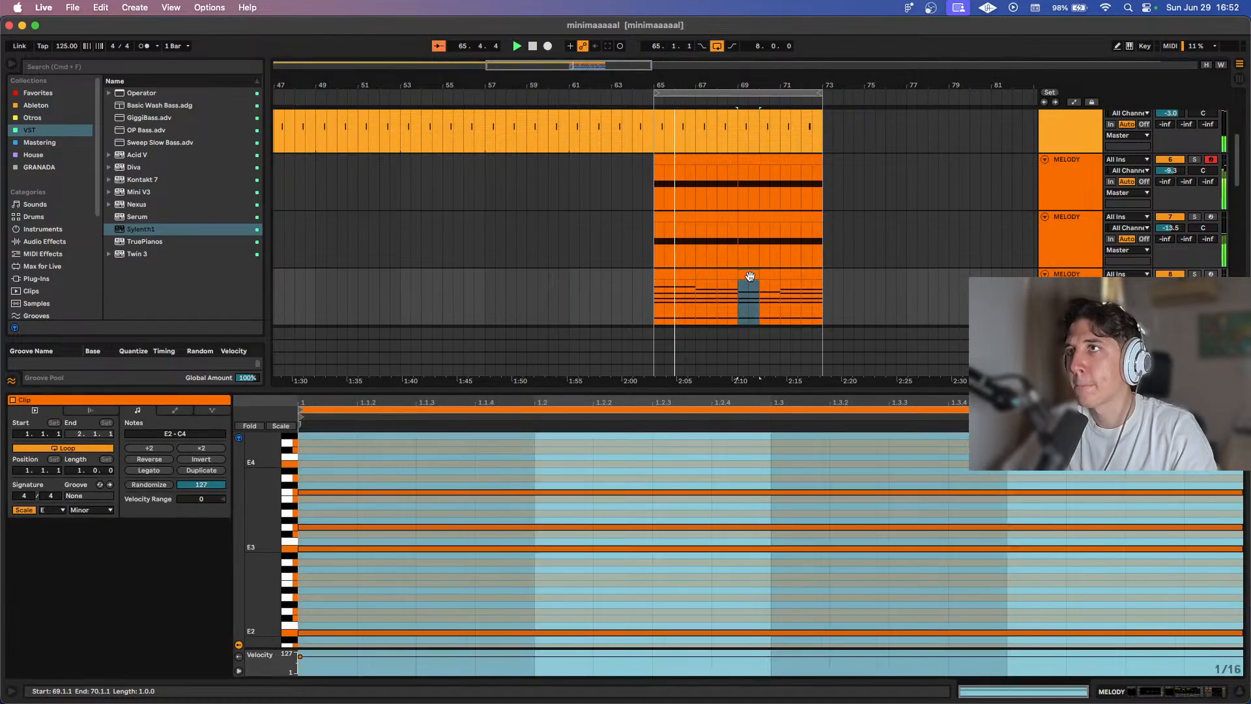
left_click(706, 287)
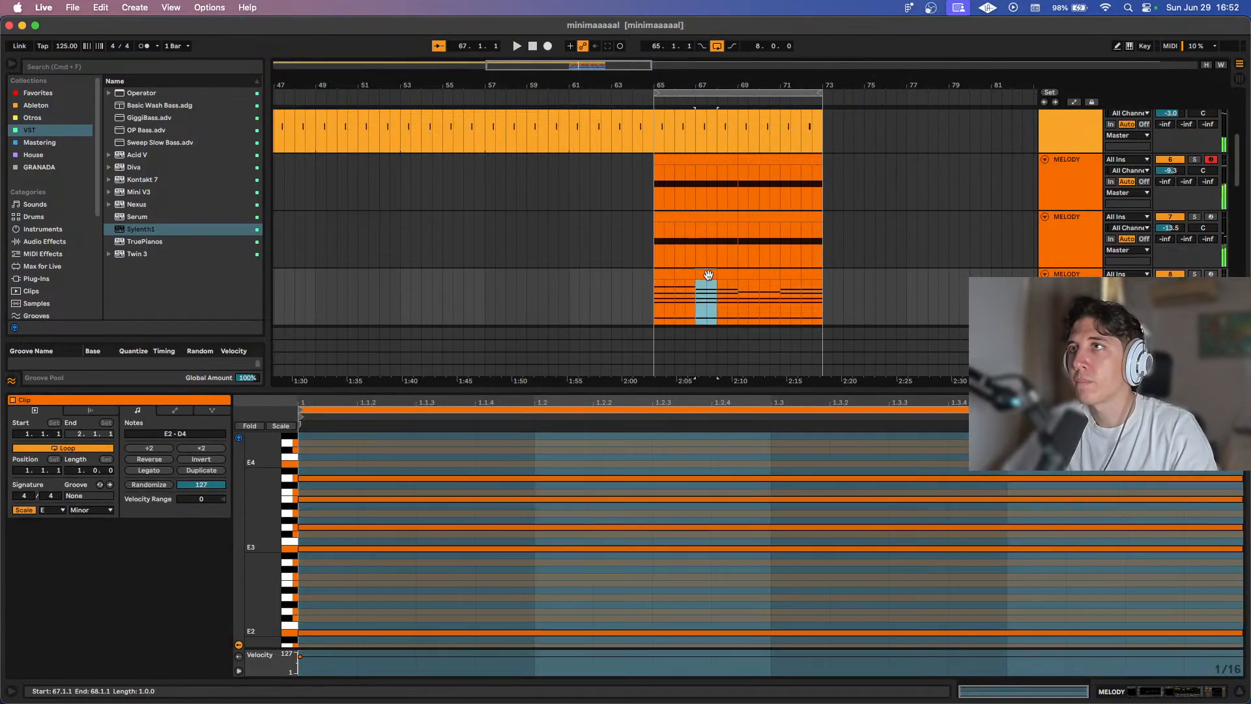
left_click(590, 480)
key("Up")
key("Up")
key("Up")
key("Up")
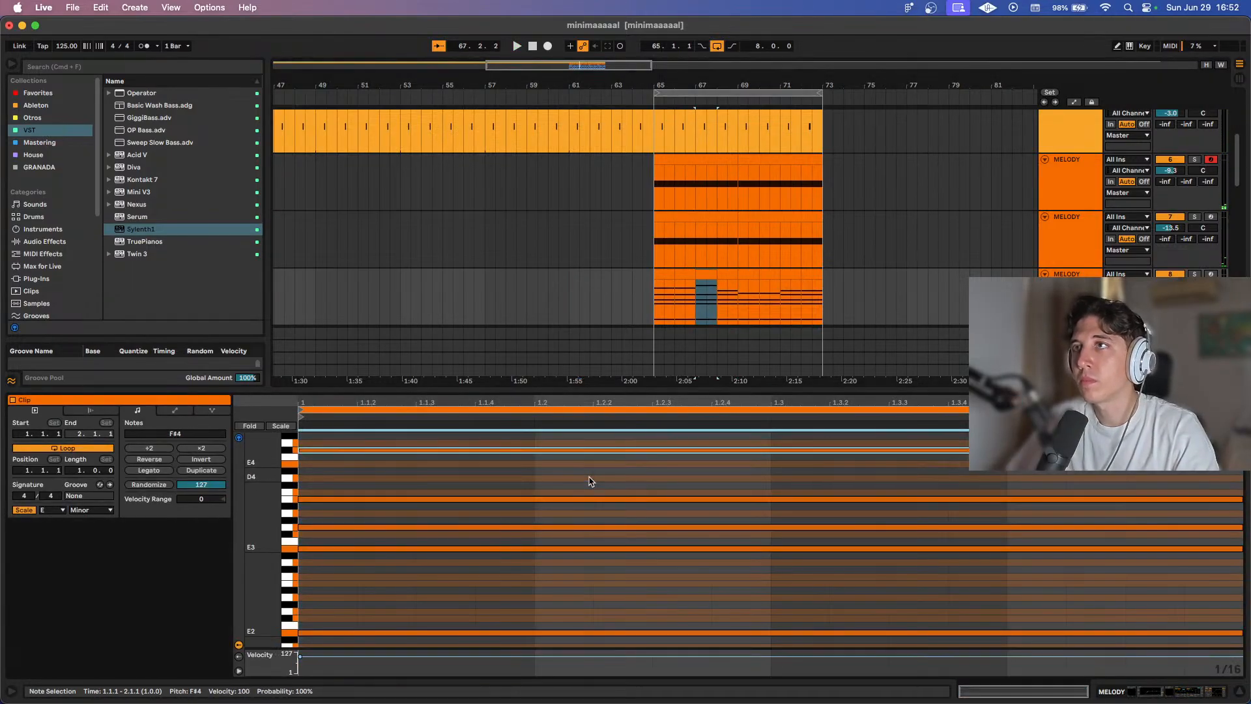
key("space")
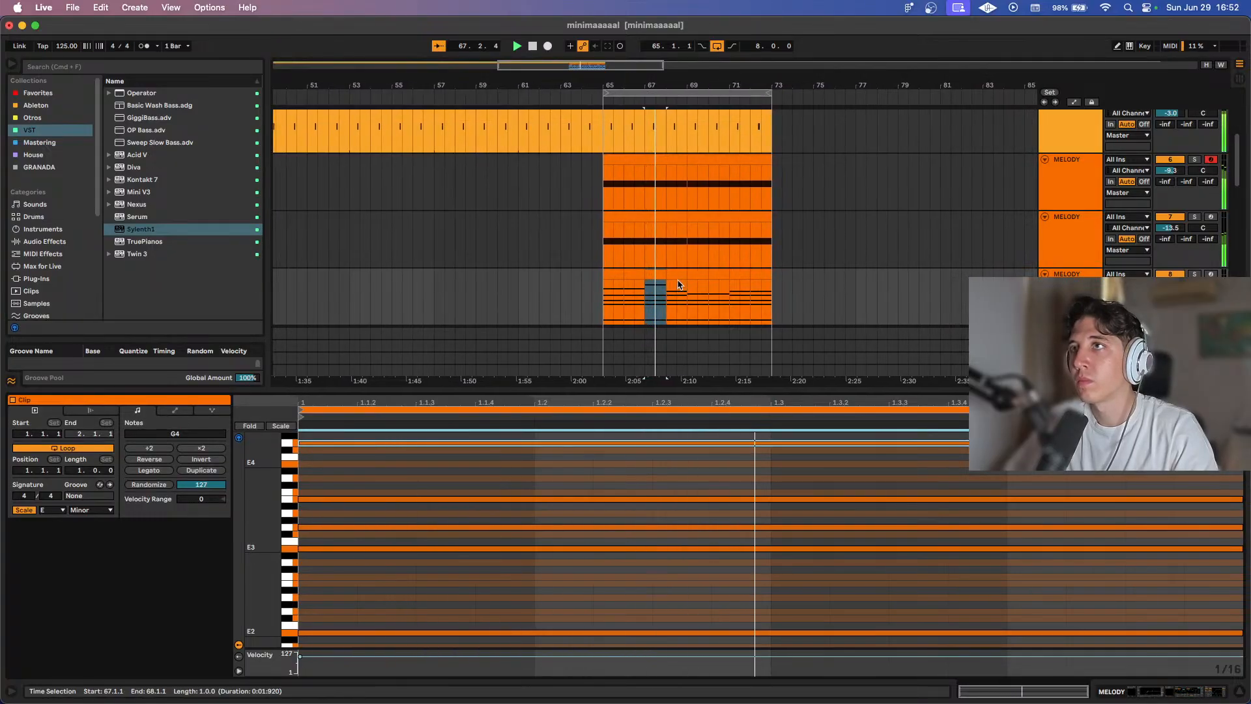
left_click(642, 299)
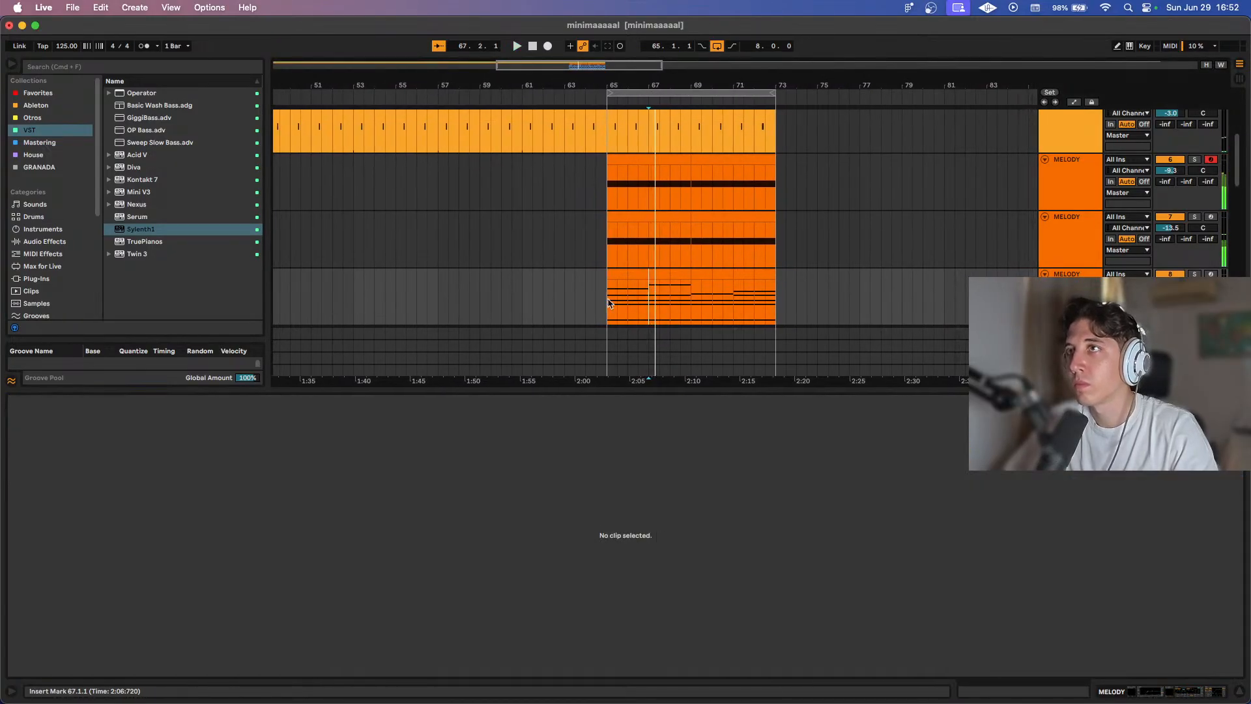
left_click(609, 303)
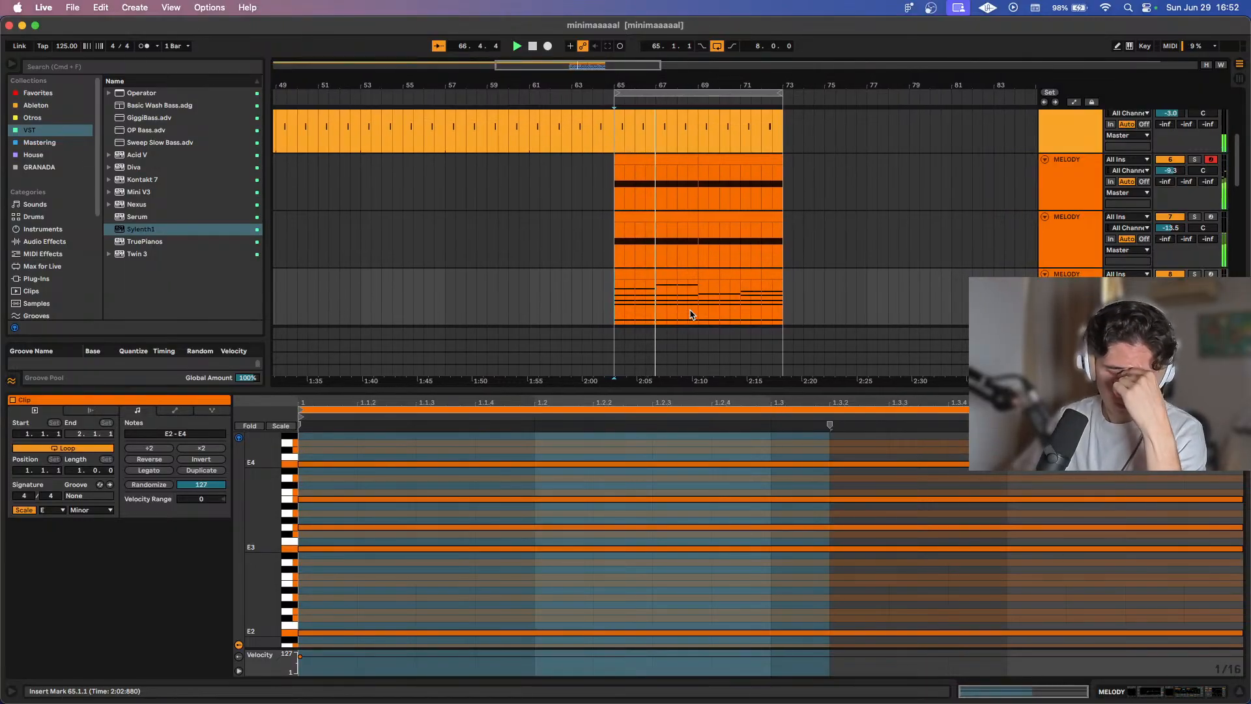
Return the bar 67 chord's raised top note to D4 and play the progression from bar 67.
left_click(655, 292)
key("Down")
key("Down")
key("Down")
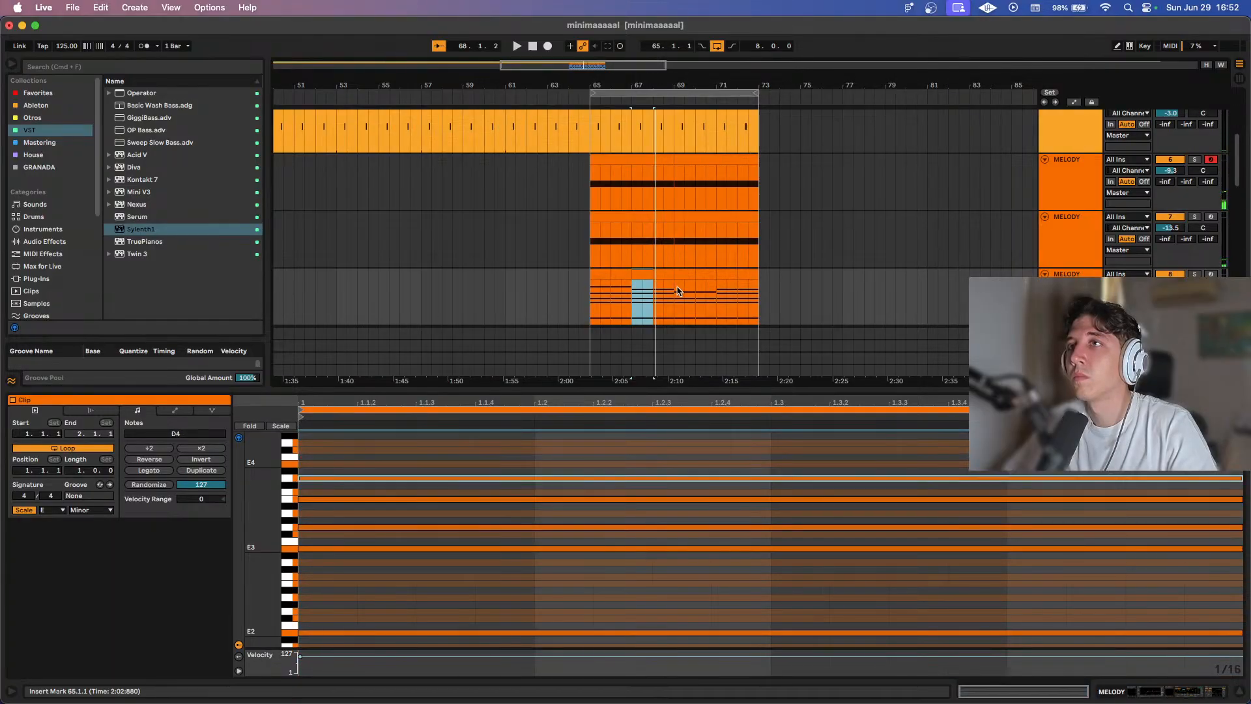
key("space")
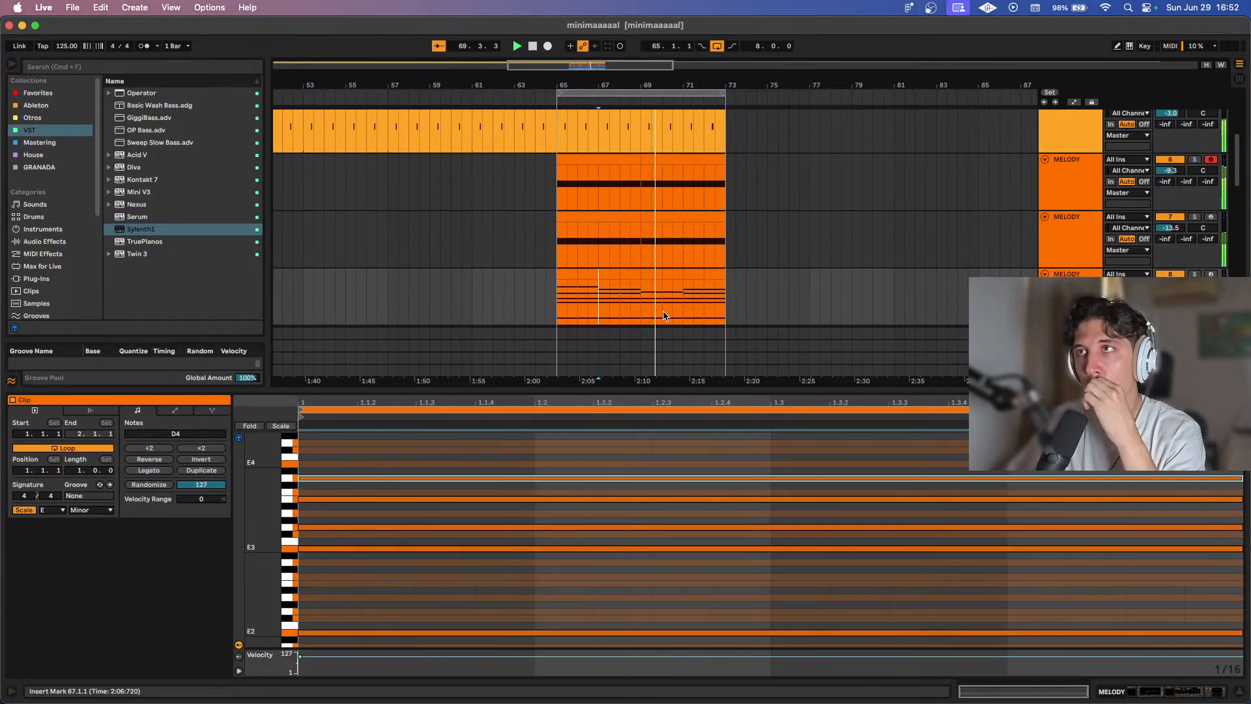
Try adding a copy of the bar 69 chord's G3 note at A3, play it and delete the added note.
left_click(645, 276)
key("space")
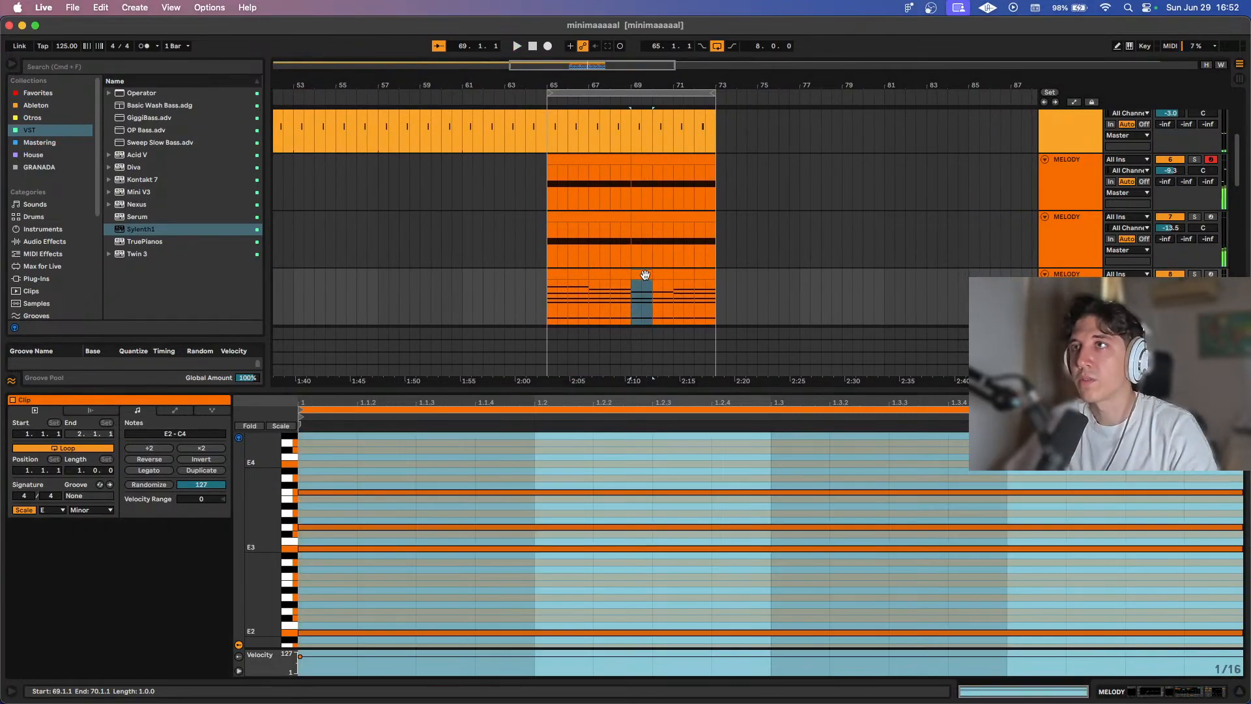
left_click(512, 524)
left_click(513, 529)
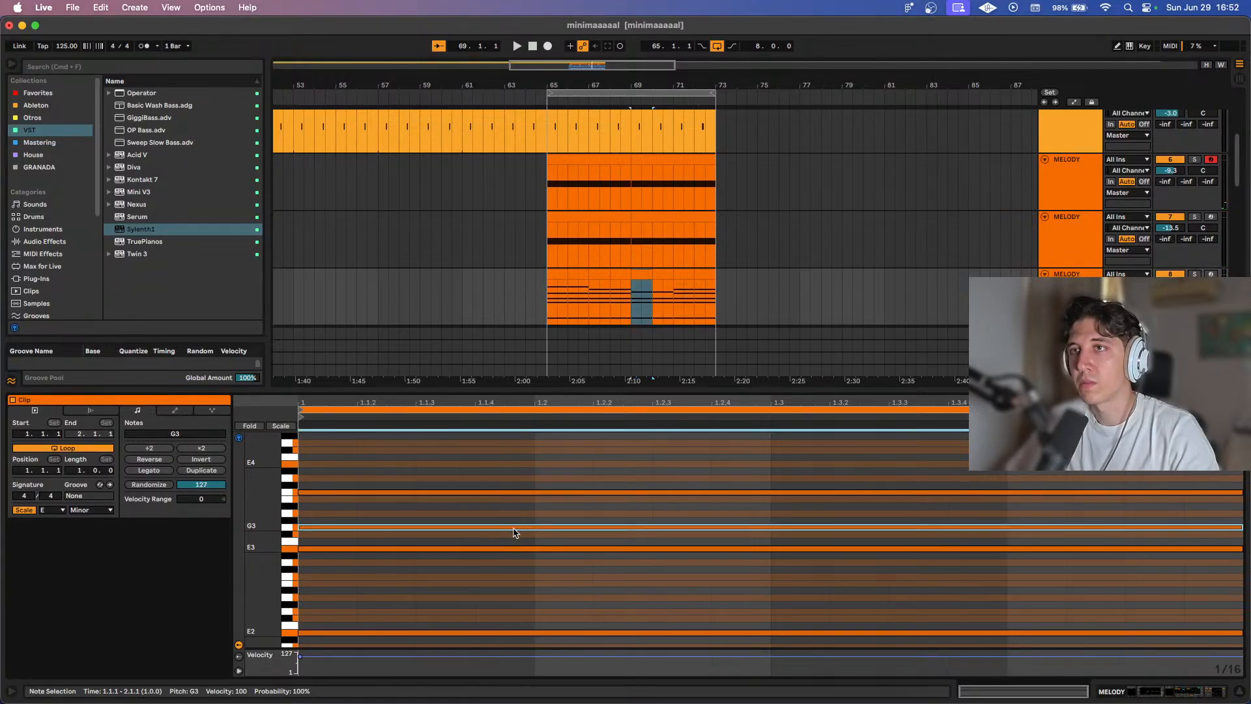
key("Up")
key("space")
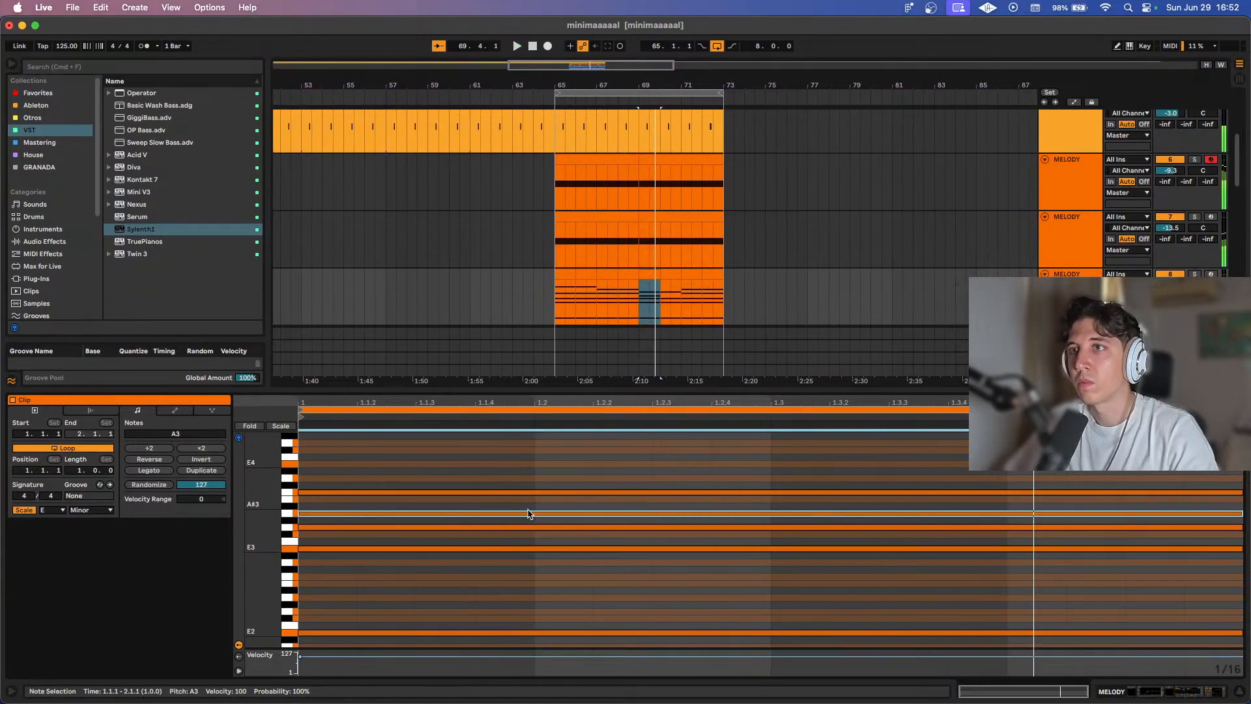
key("Delete")
Try a copy of the bar 69 chord's E3 note at D3 and at C3 while playing the chord.
left_click(510, 549)
key("super+c")
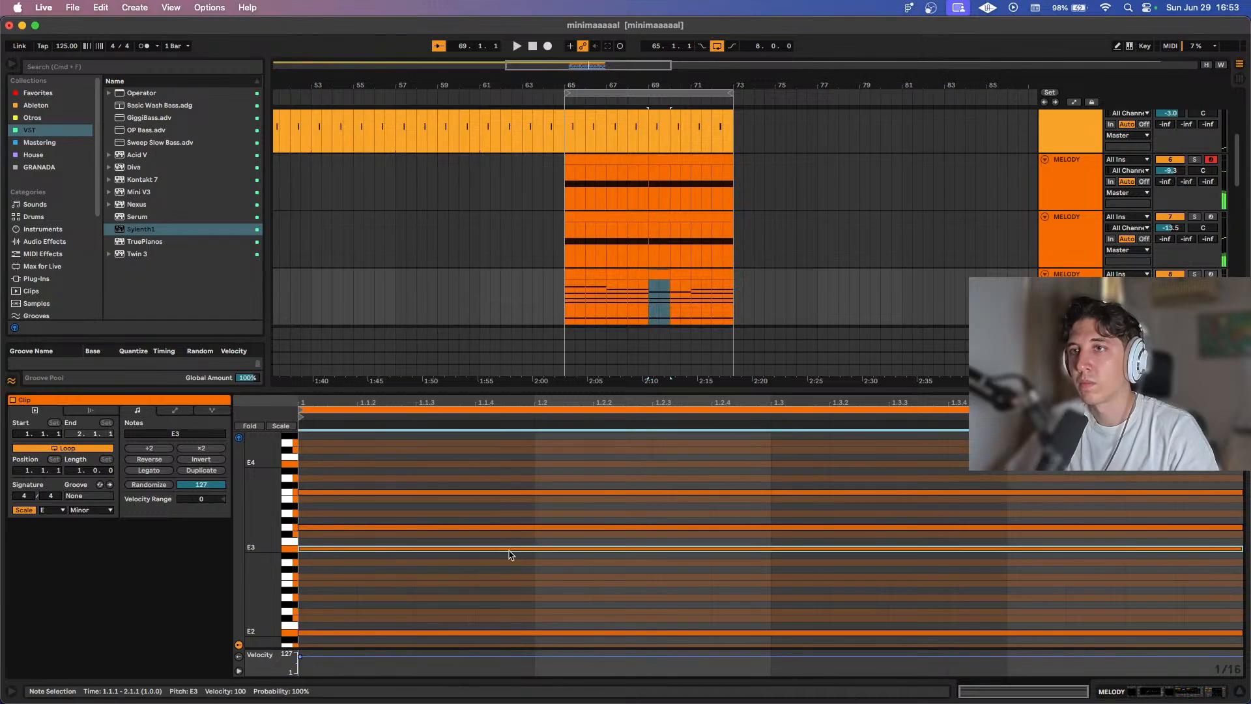
key("super+v")
key("Down")
key("Down")
key("space")
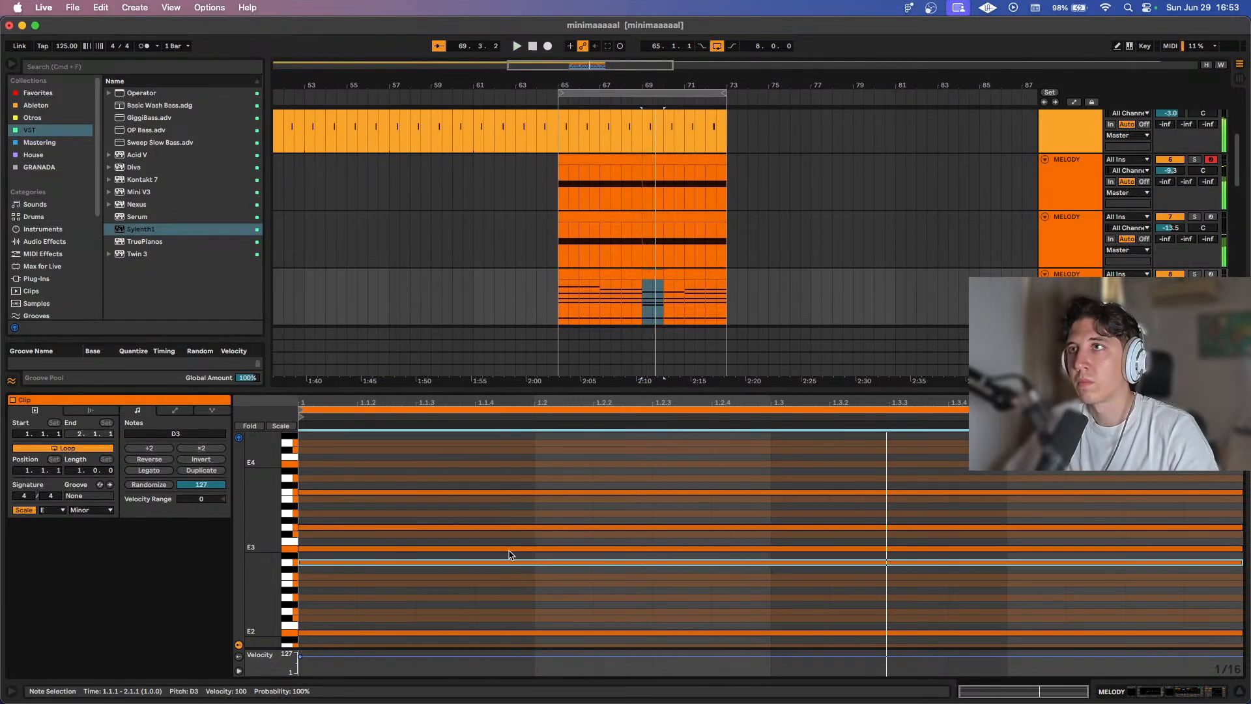
key("Down")
key("Down")
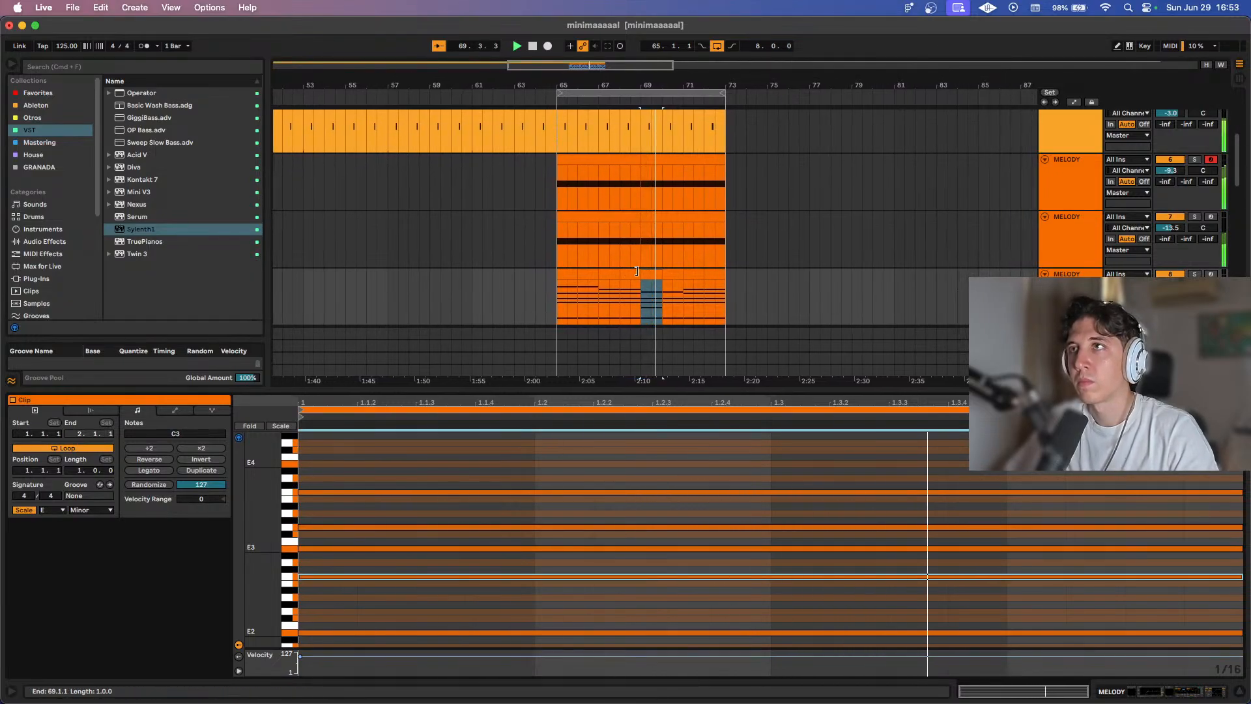
Undo the C3 note added to the bar 69 chord and save the project.
left_click(654, 276)
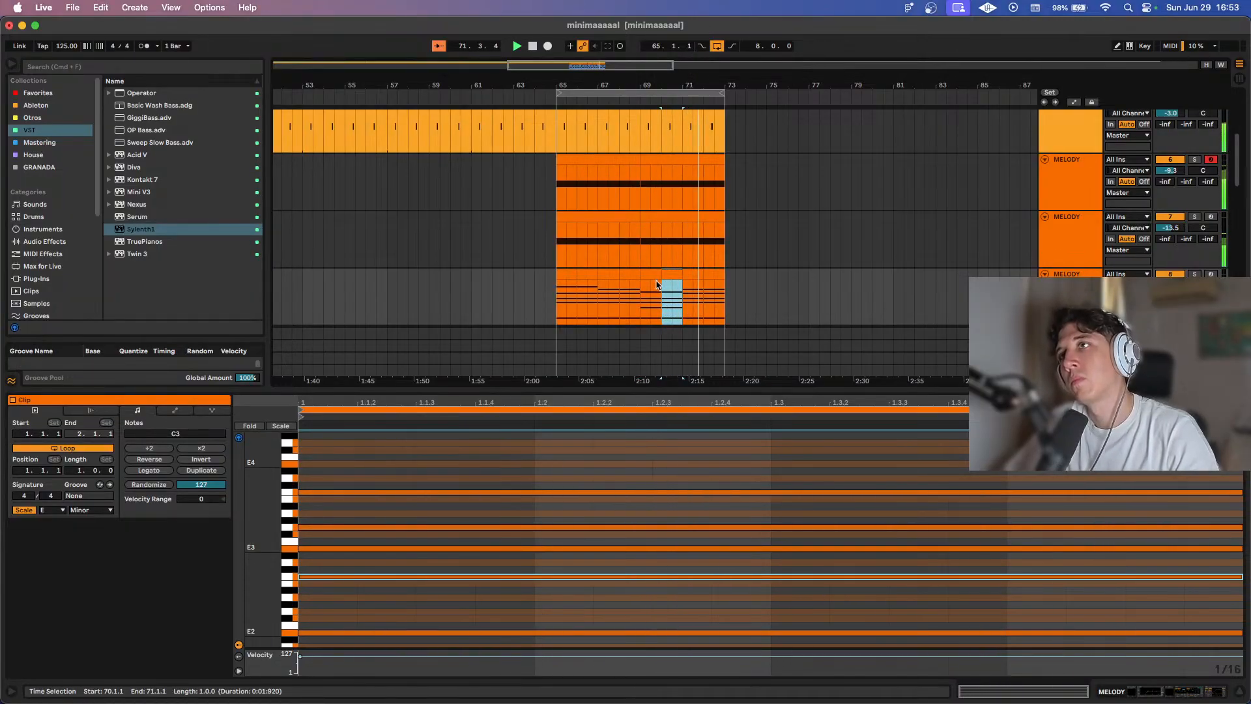
left_click(657, 285)
key("Up")
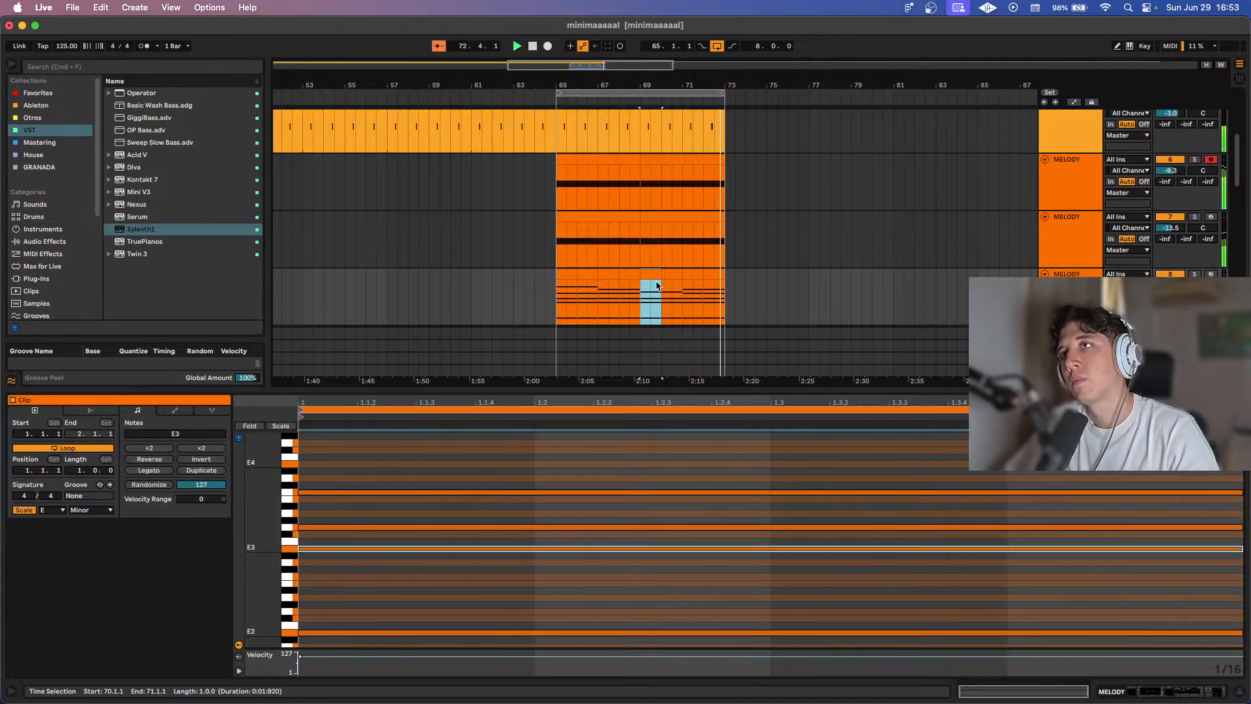
key("super+s")
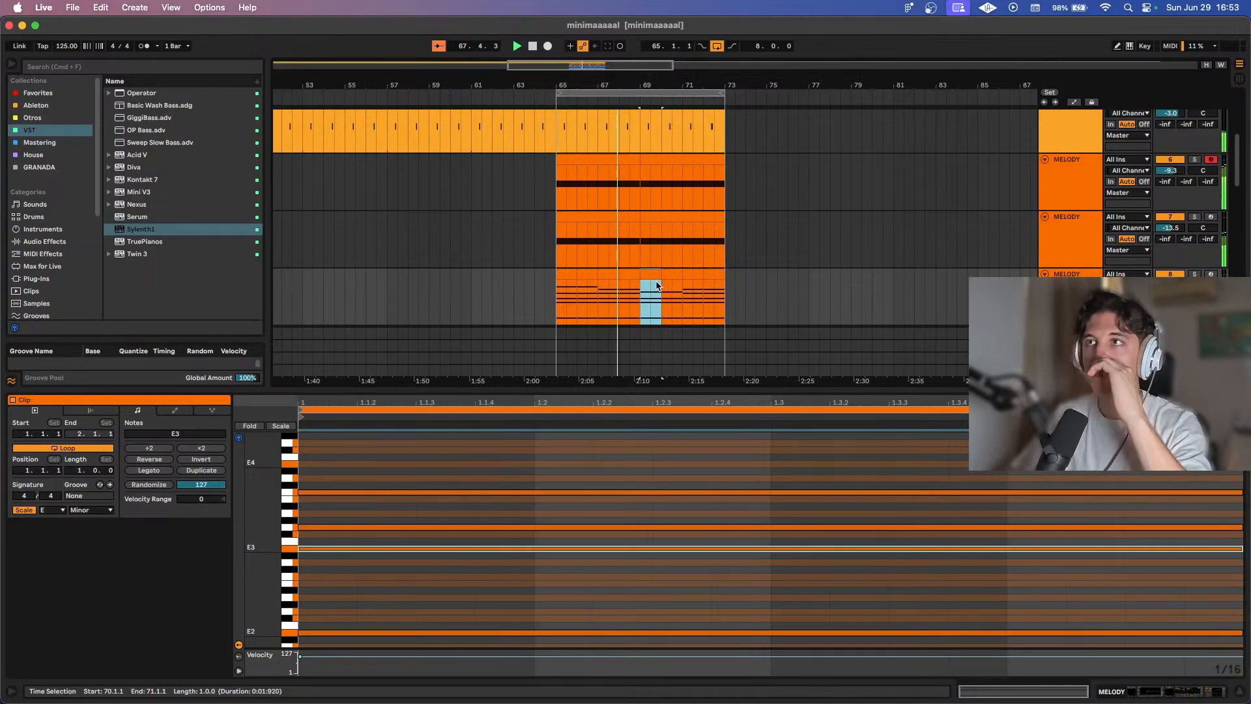
scroll(657, 285, "down", 2)
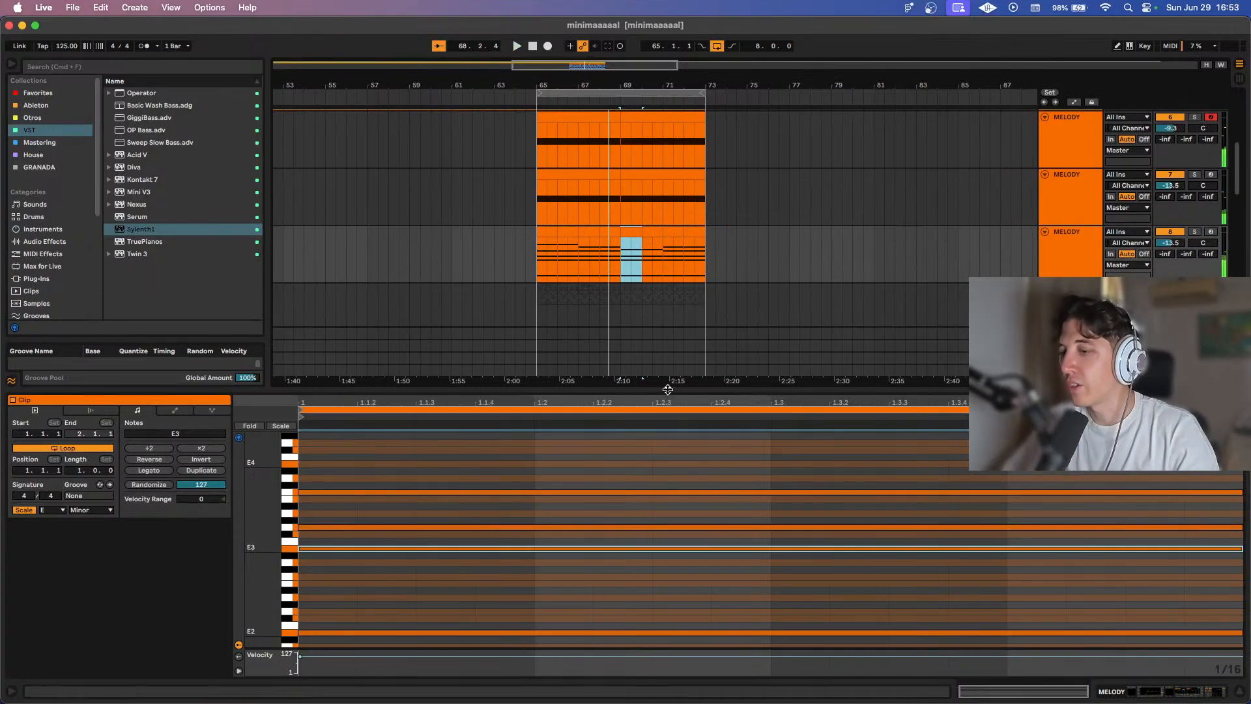
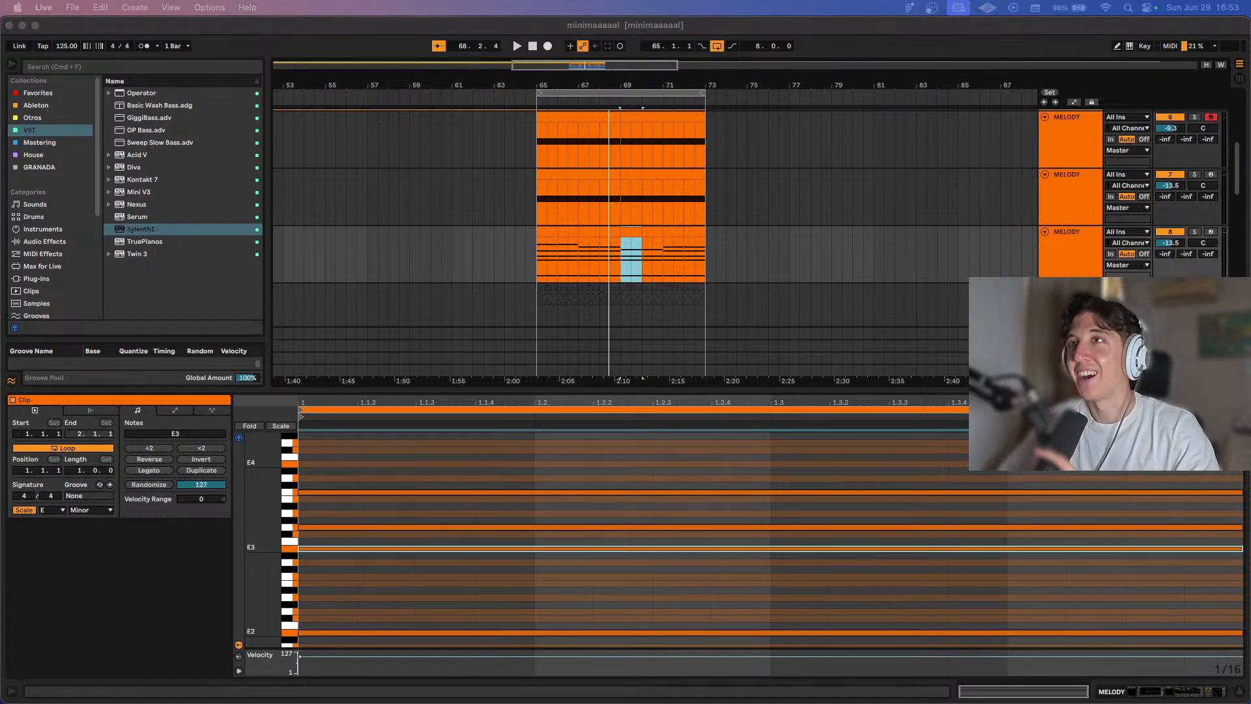
Mute MELODY track 6 and play the loop from bar 65.
left_click(622, 281)
scroll(622, 280, "down", 3)
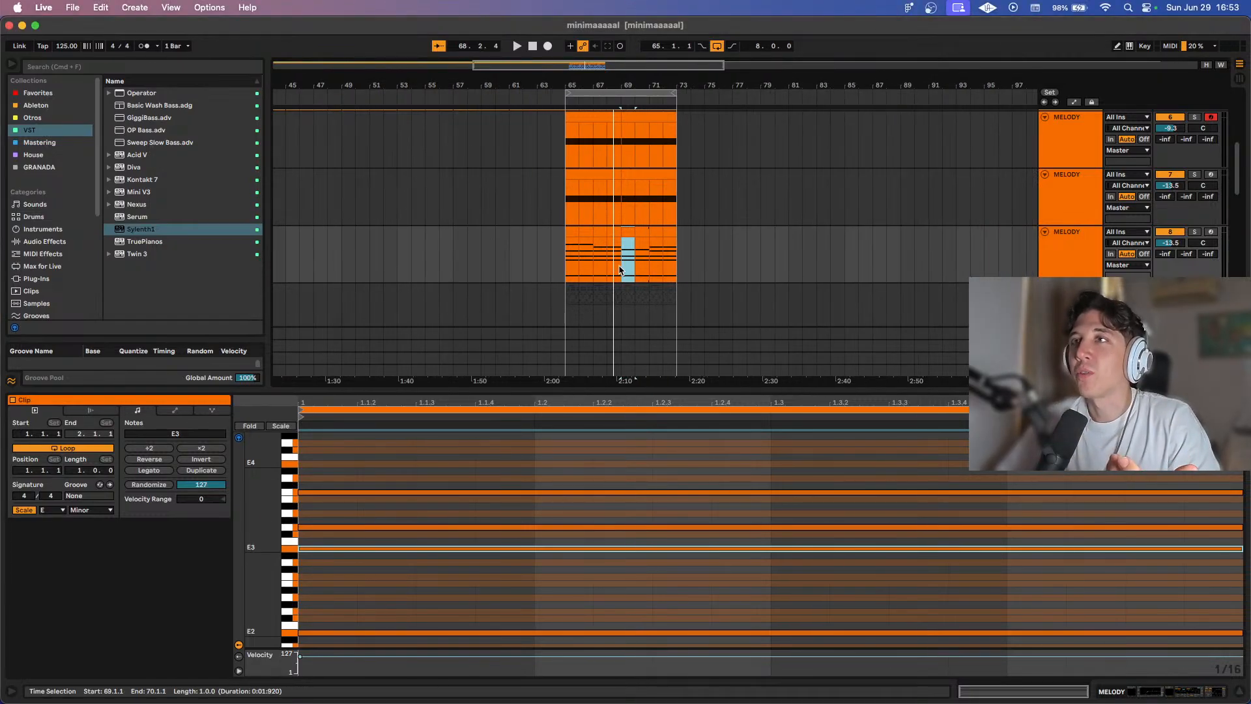
scroll(620, 268, "up", 6)
scroll(619, 267, "down", 4)
scroll(619, 267, "down", 3)
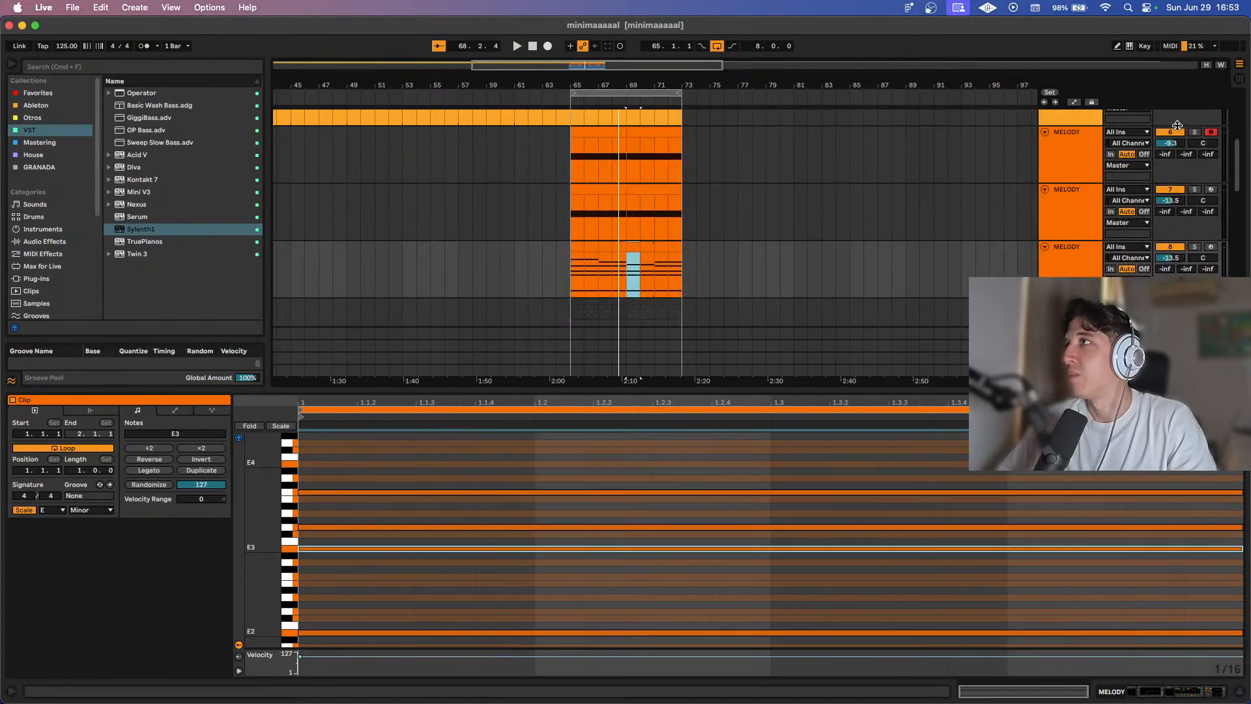
left_click(580, 172)
key("space")
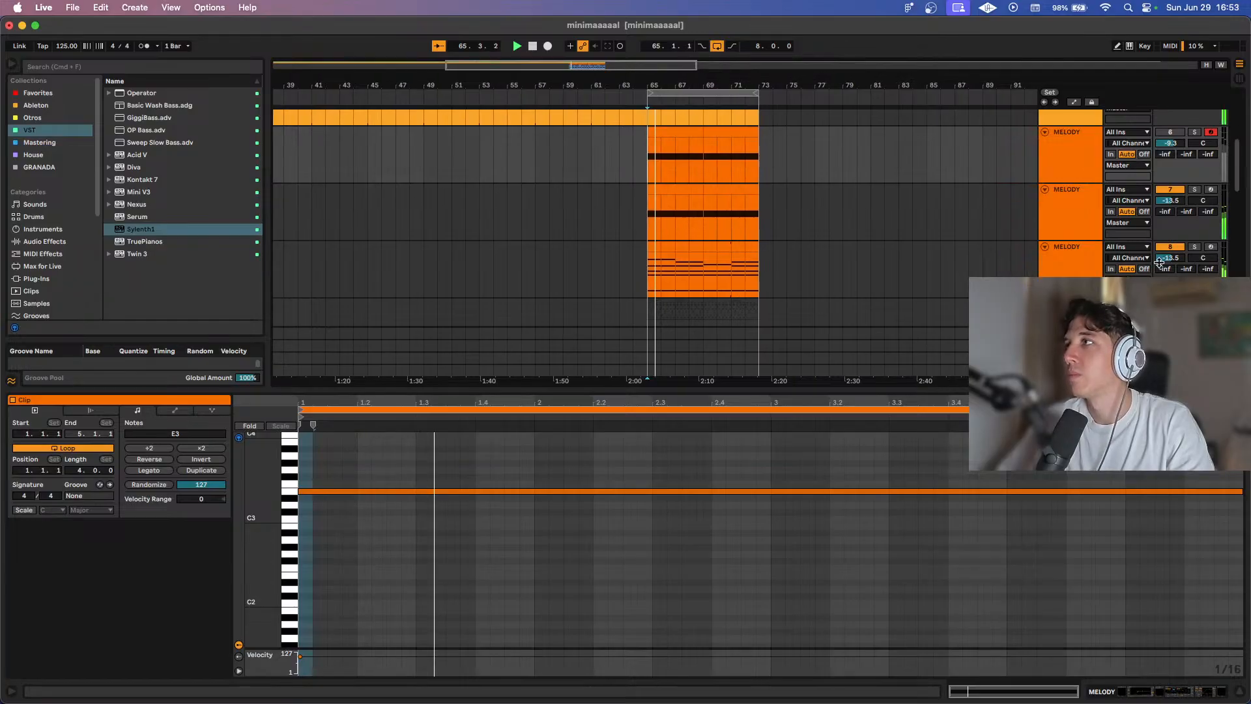
Set the Reverb on MELODY track 8 to 8.96 s decay and 63% dry/wet, and delete the track's Delay.
left_click(1042, 264)
double_click(1044, 266)
left_click(860, 657)
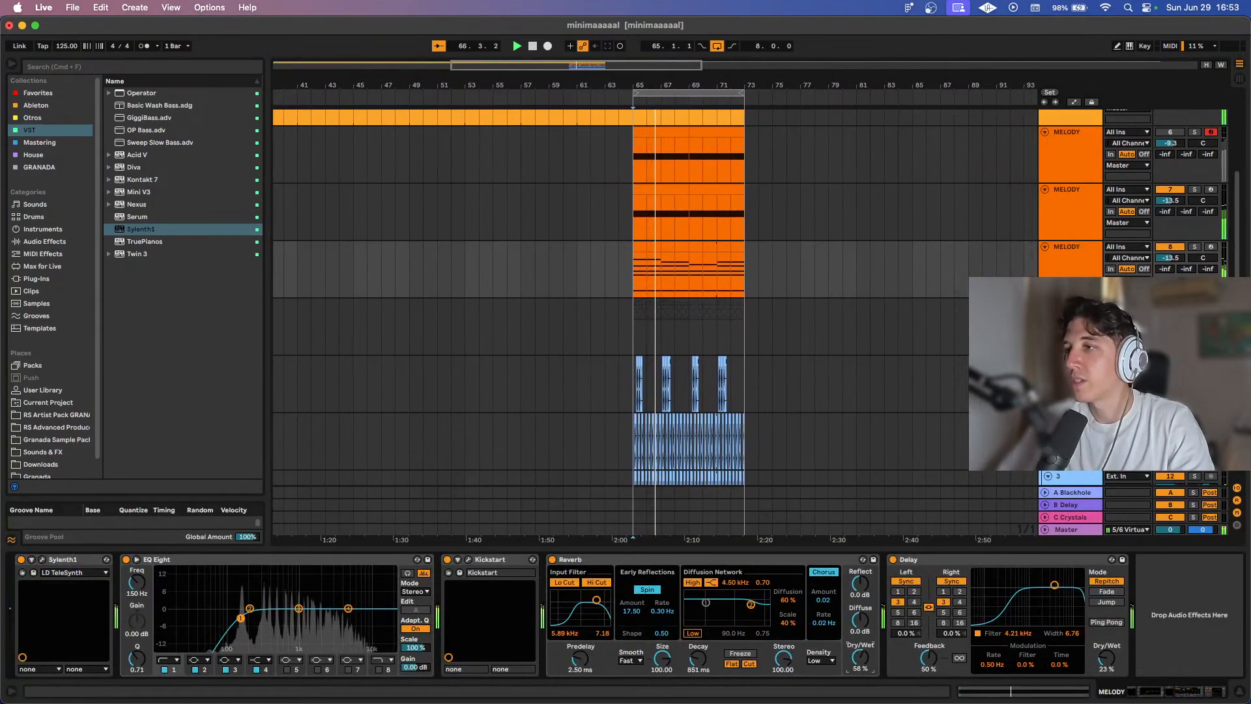
left_click_drag(699, 659, 699, 605)
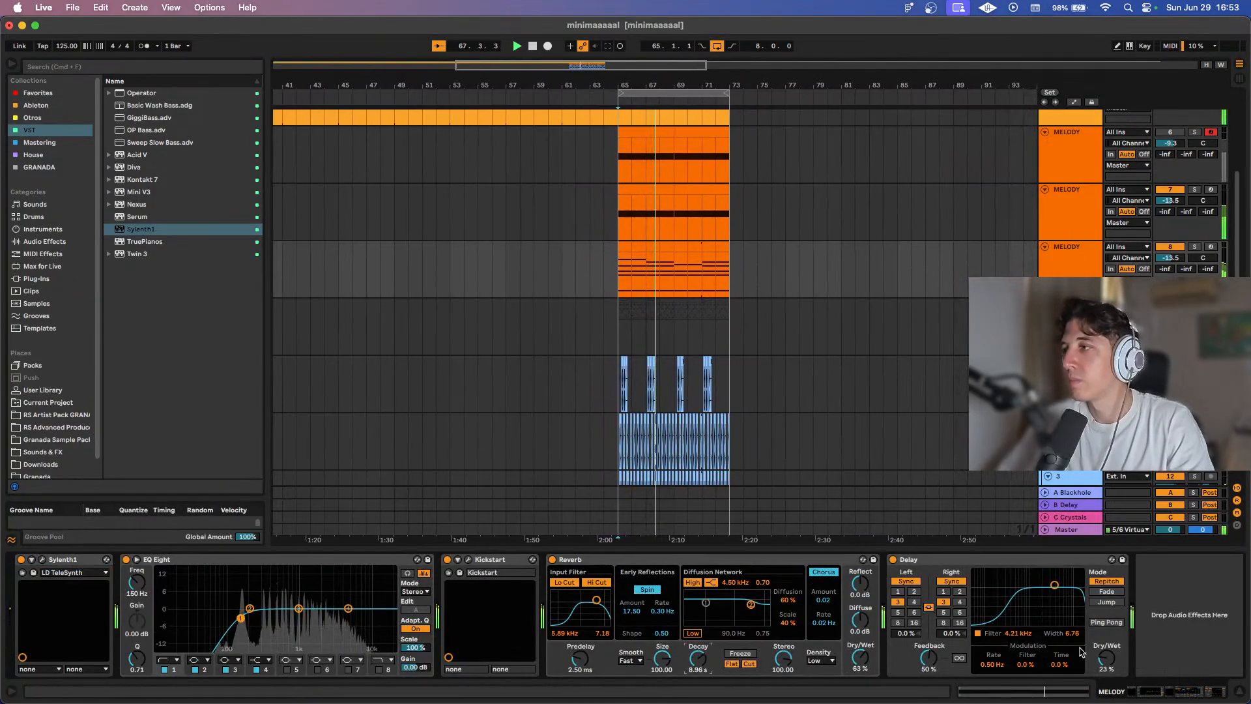
left_click(944, 559)
key("Delete")
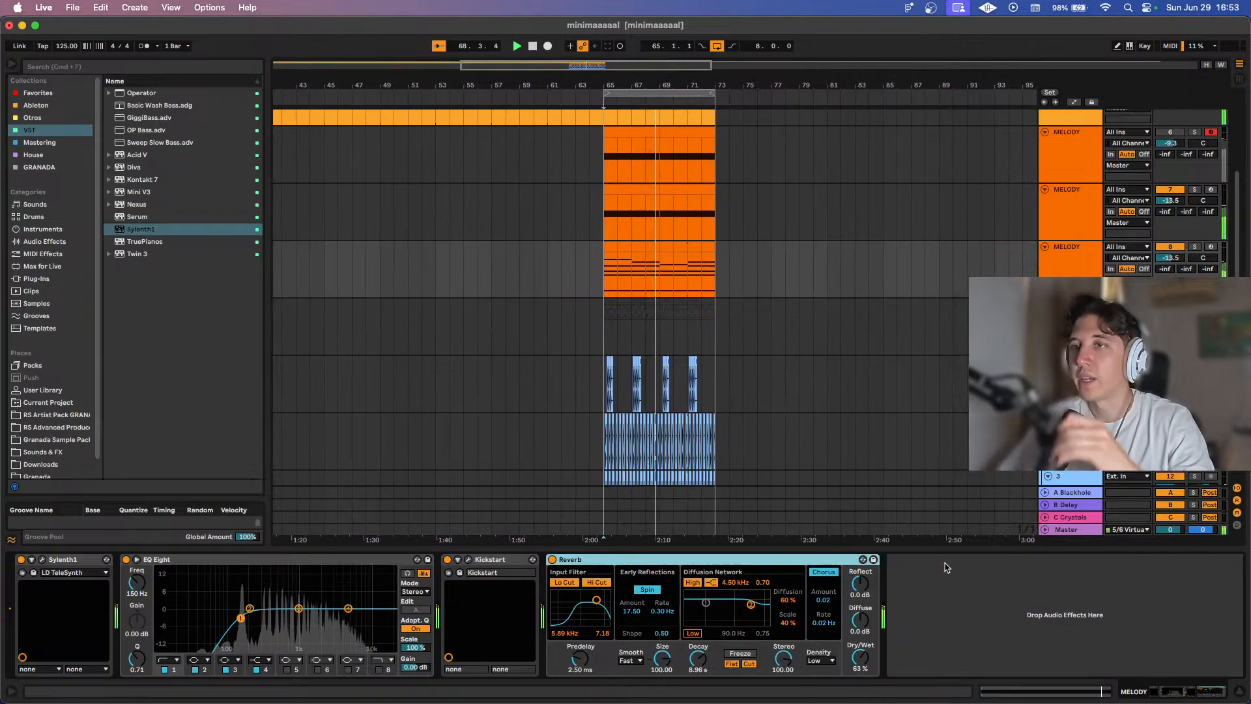
Check the Kickstart device on MELODY track 8 and look over the arrangement's tracks during playback.
left_click(467, 558)
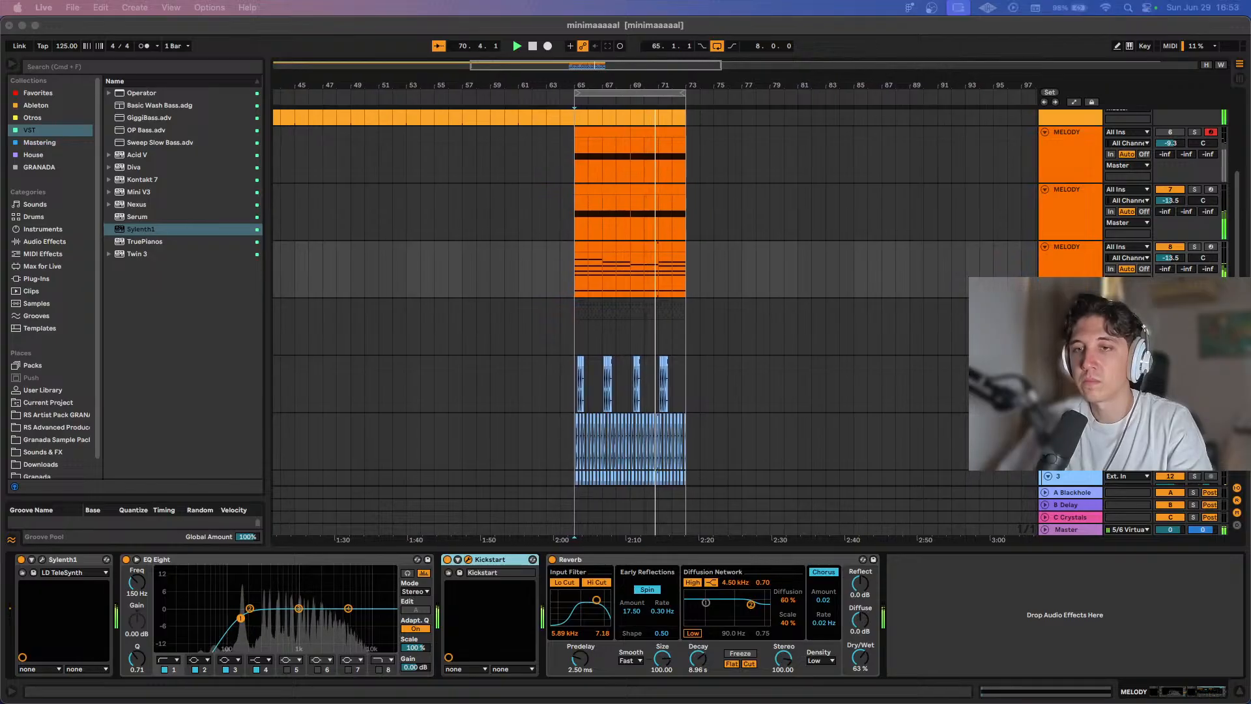
left_click(452, 294)
left_click(340, 287)
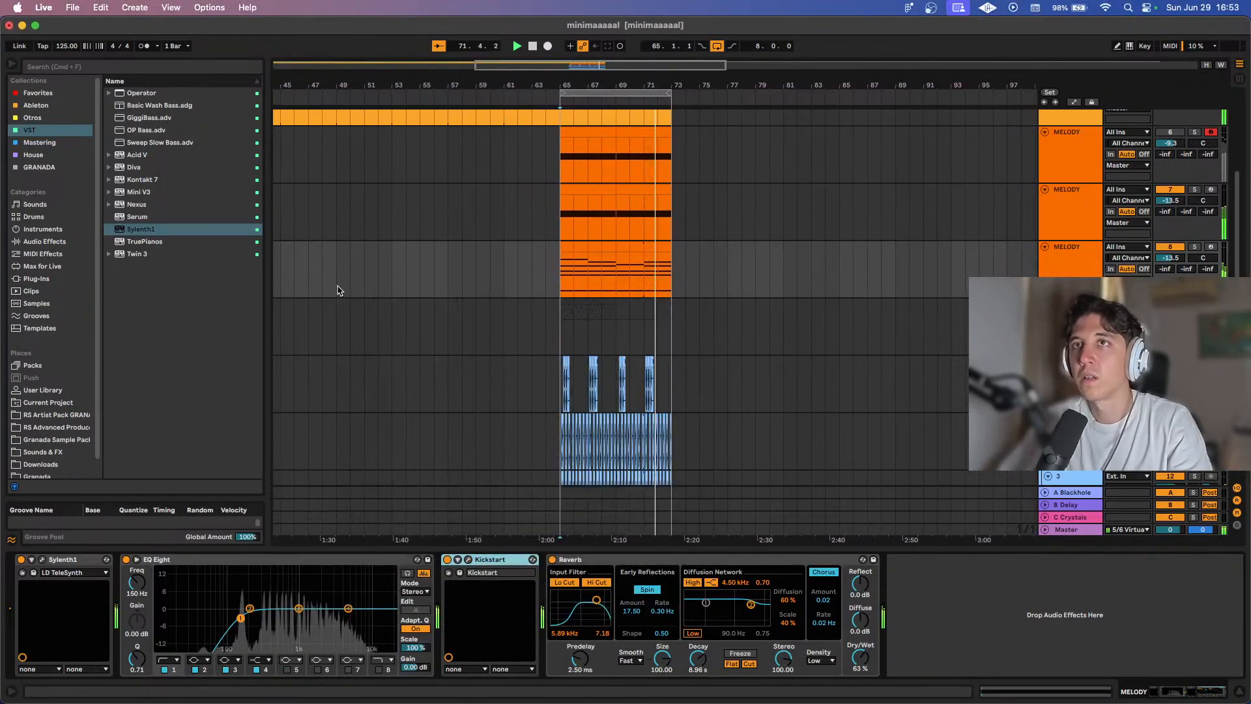
scroll(655, 250, "up", 3)
scroll(655, 252, "down", 3)
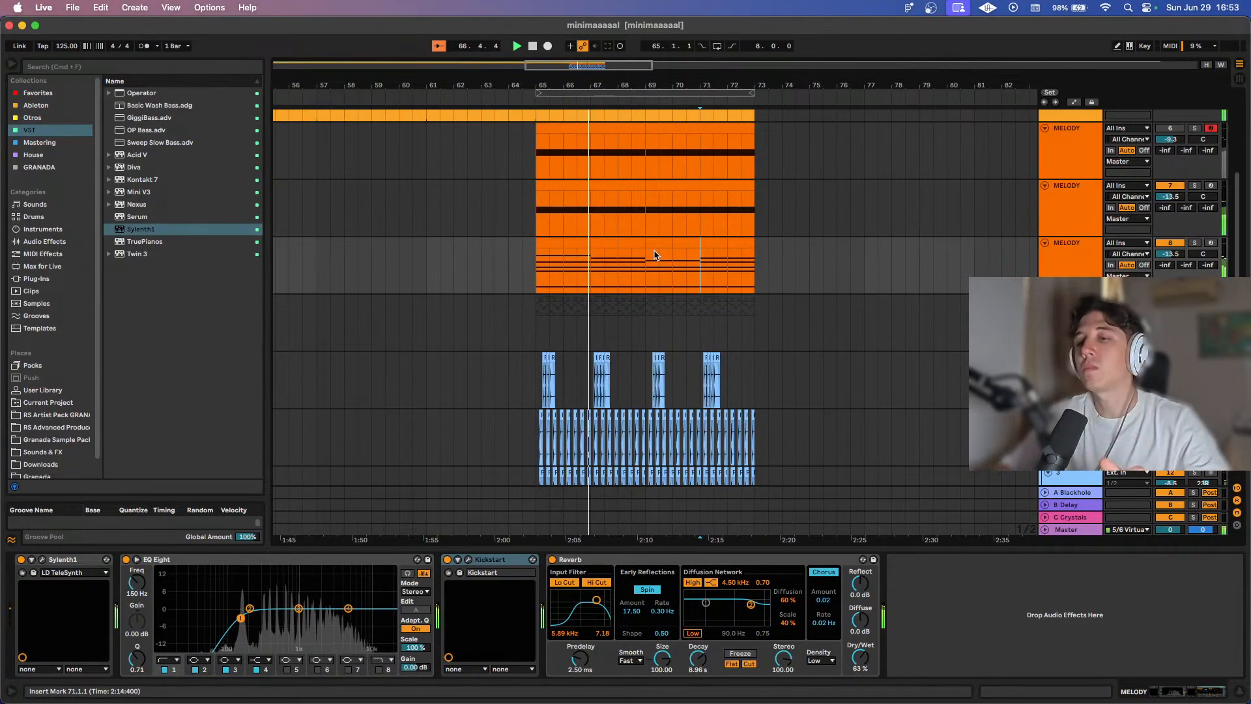
scroll(655, 254, "up", 3)
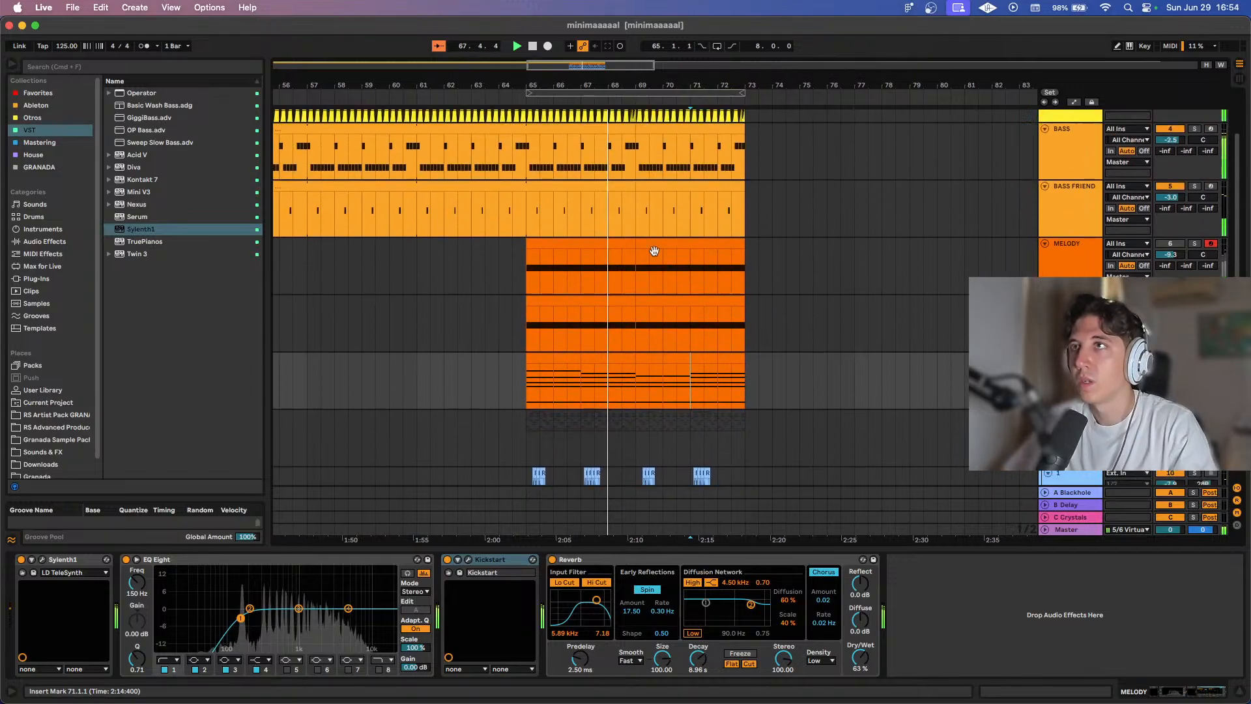
scroll(655, 254, "down", 10)
scroll(655, 254, "up", 10)
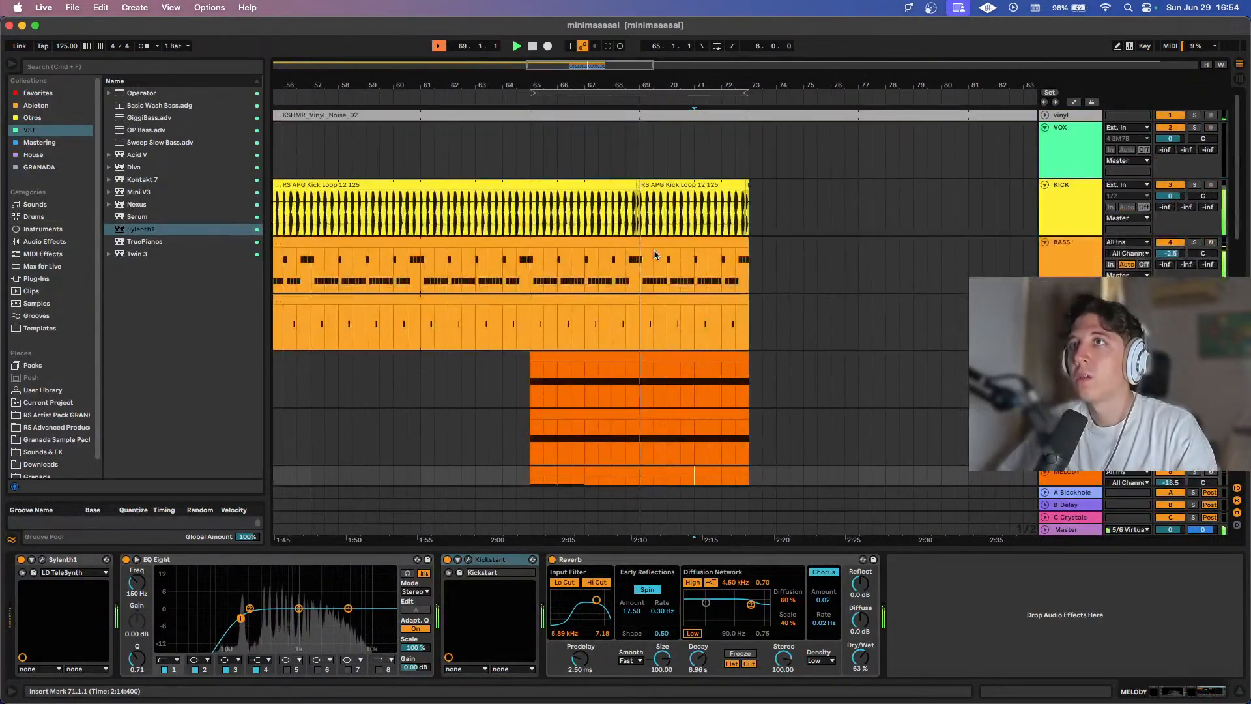
Stop playback, turn on looping for bars 65 to 73 over MELODY track 6's clips, and play with that track unmuted.
scroll(655, 254, "down", 5)
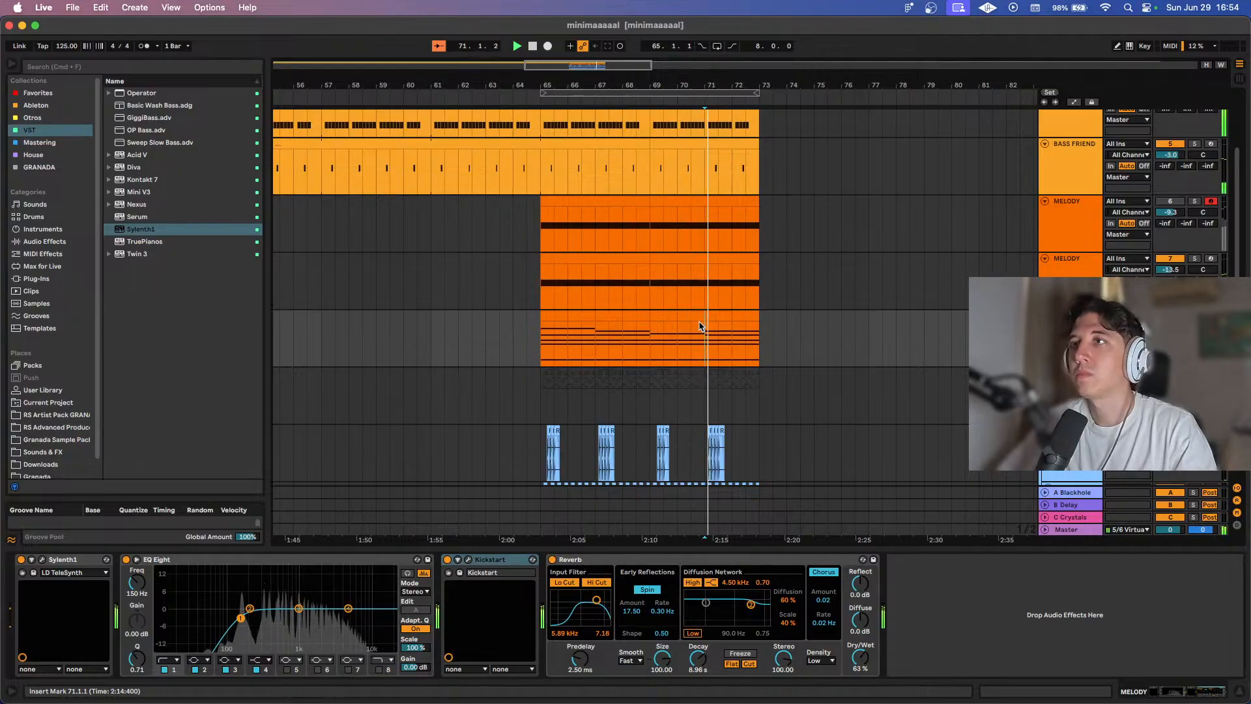
scroll(700, 326, "up", 3)
scroll(700, 326, "right", 2)
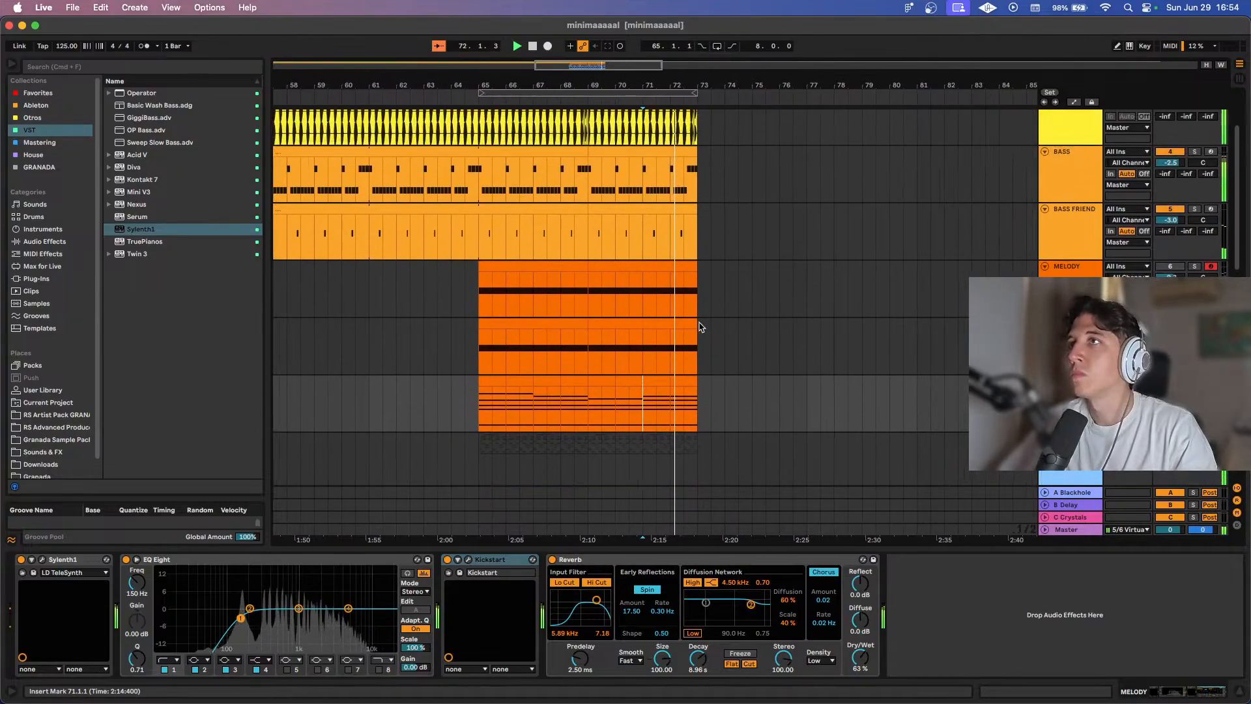
scroll(700, 326, "down", 2)
key("space")
left_click_drag(698, 304, 502, 306)
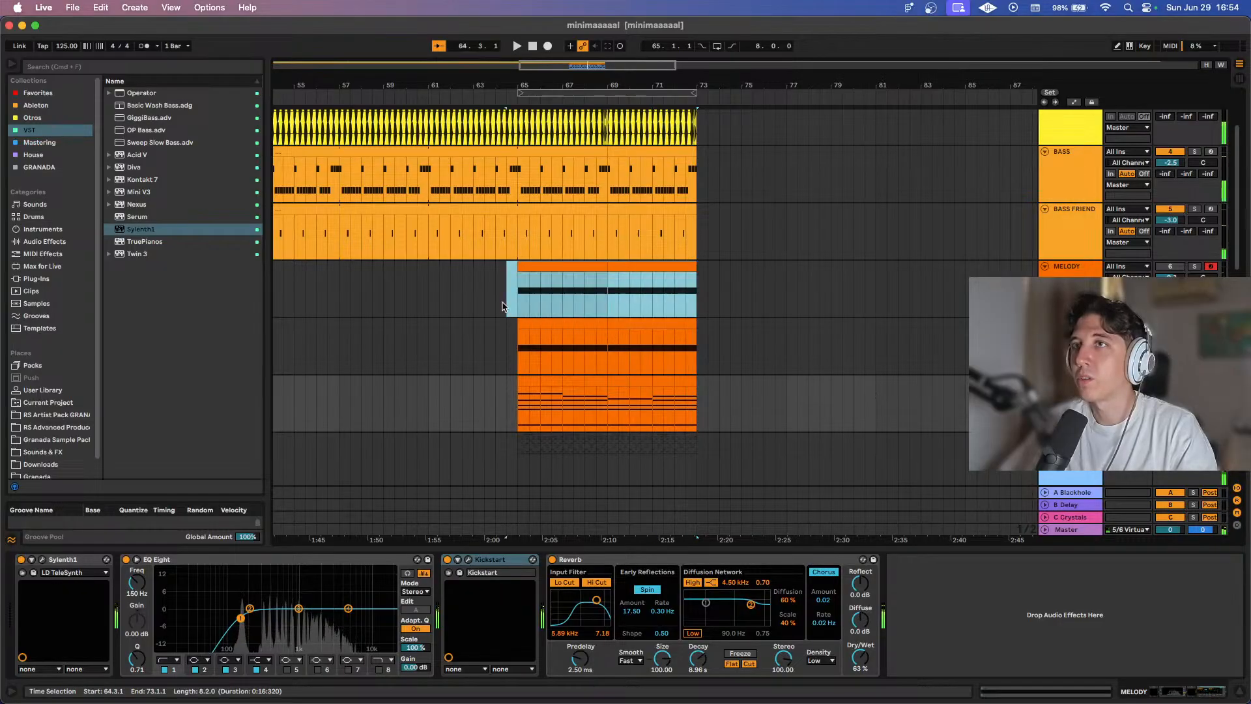
key("super+l")
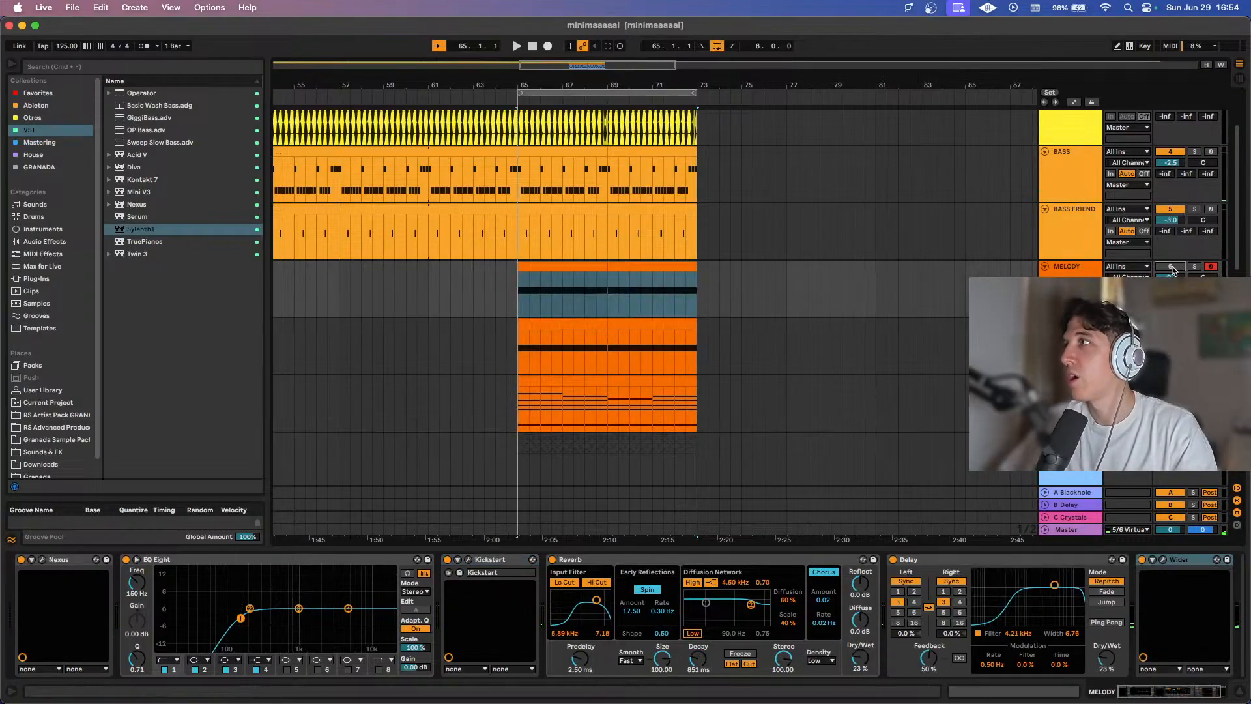
key("space")
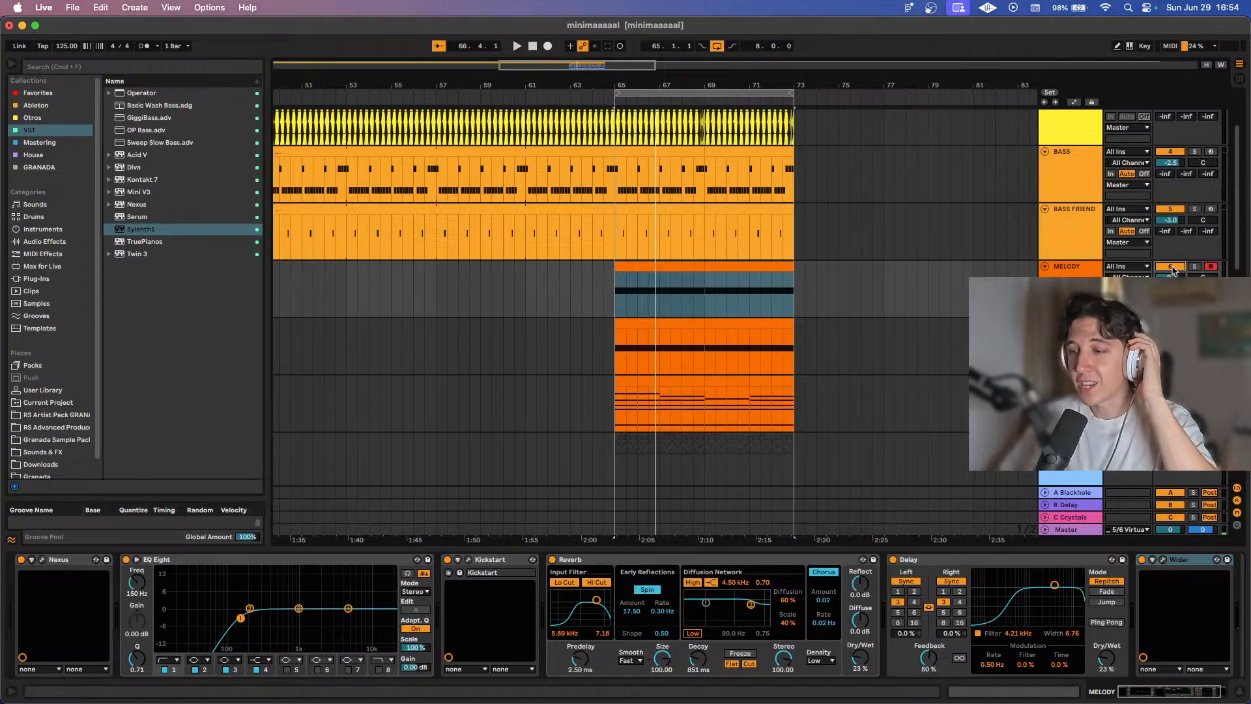
Save the project, mute MELODY track 6 and play from bar 65.
left_click(620, 299)
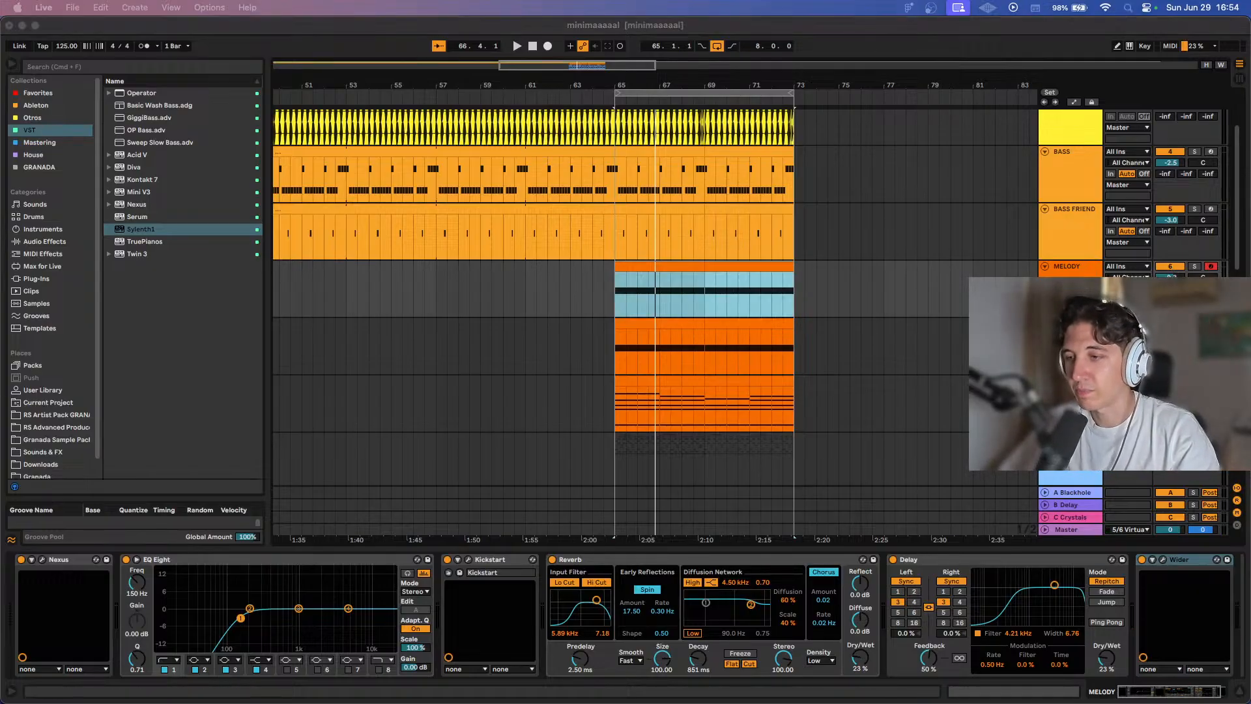
left_click(613, 301)
key("super+s")
key("space")
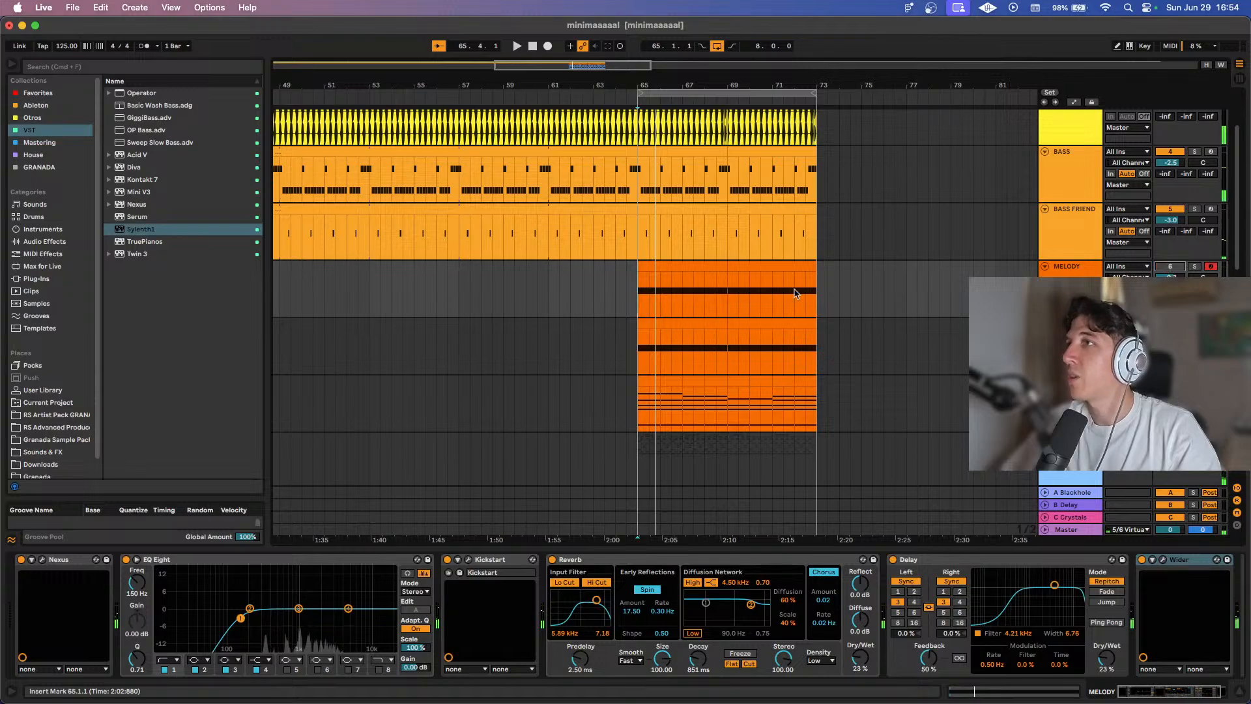
Shorten the loop range to four bars from bar 65, matching MELODY track 6's first clip, and switch looping off.
scroll(796, 292, "down", 2)
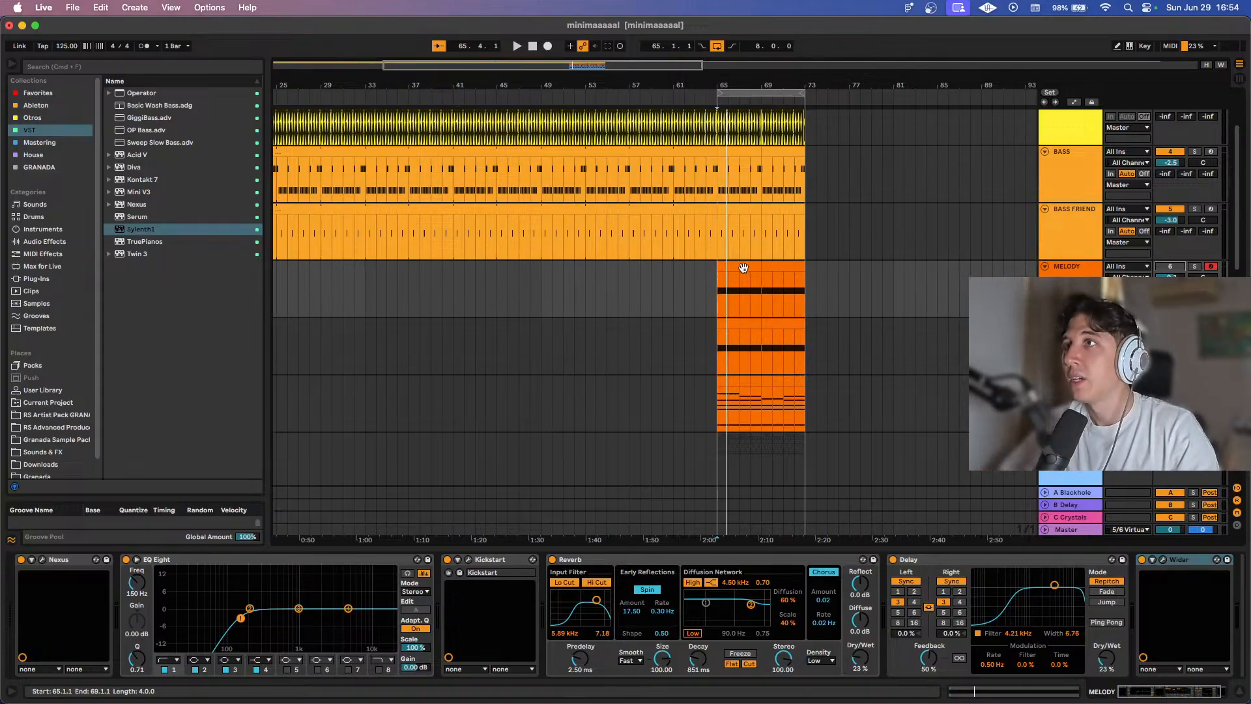
left_click_drag(744, 268, 724, 266)
key("super+l")
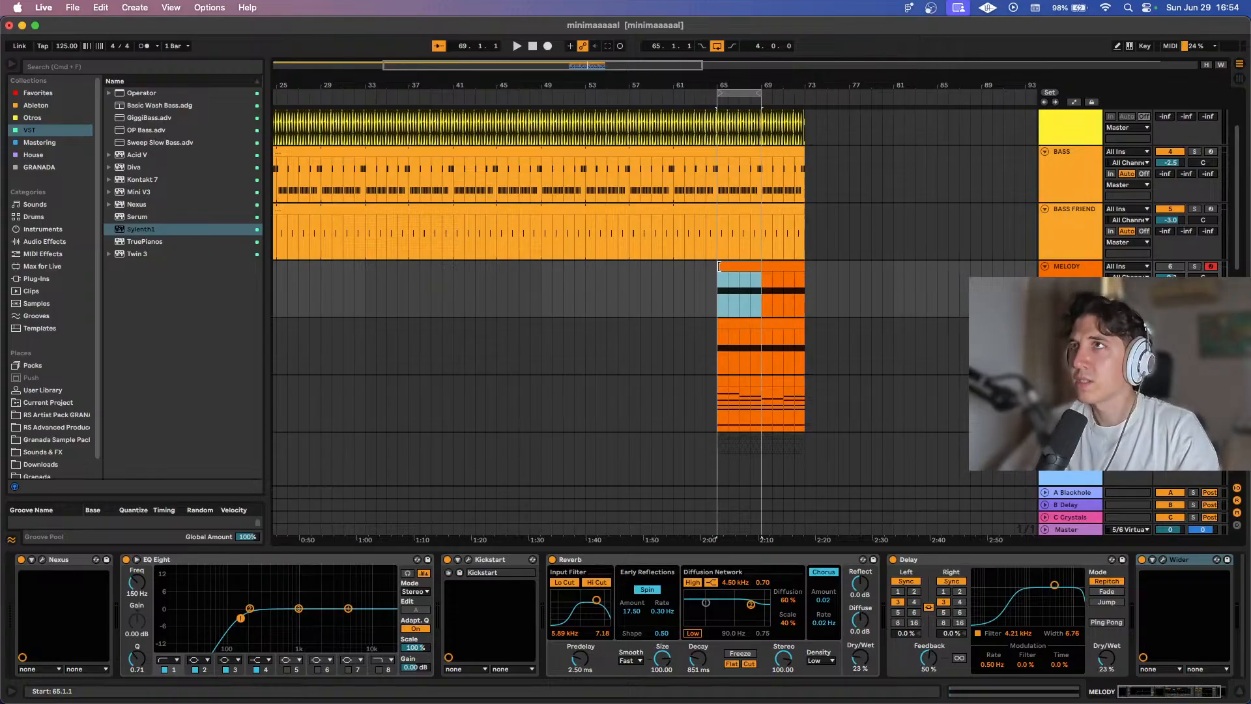
key("super+comma")
key("super+comma")
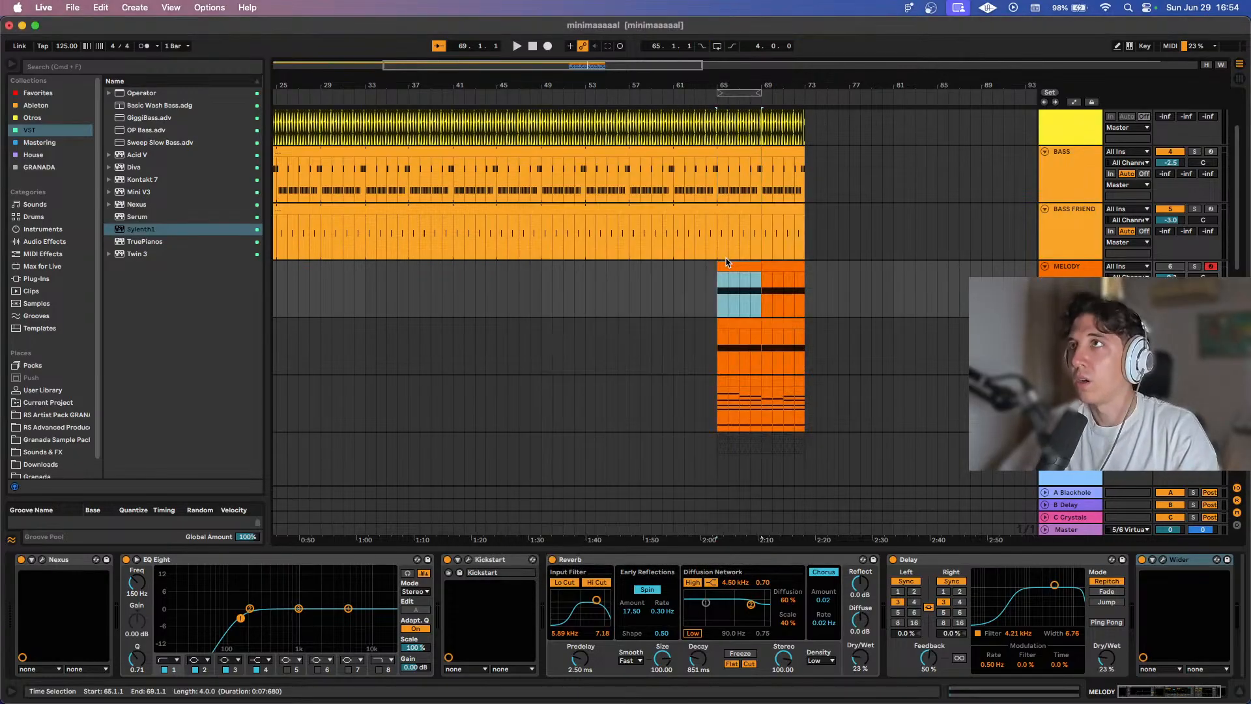
Consolidate bars 65 to 73 across all tracks into eight-bar clips.
scroll(772, 262, "up", 3)
left_click_drag(747, 223, 660, 529)
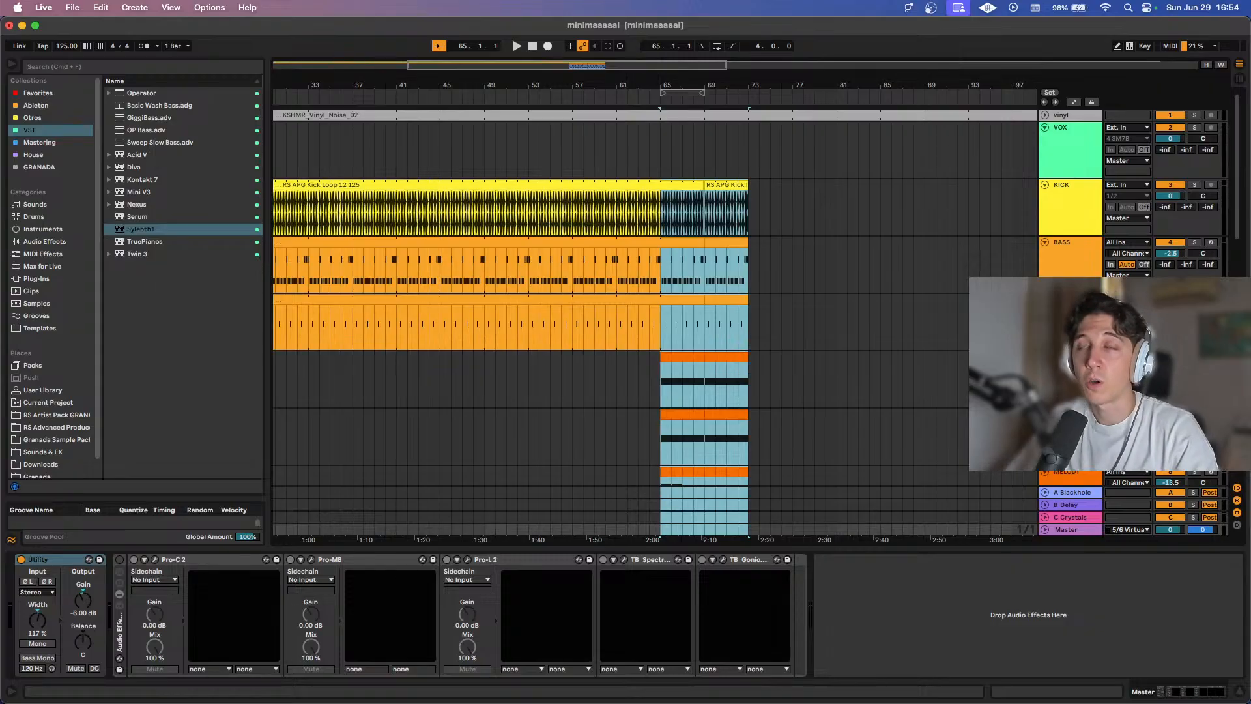
key("super+j")
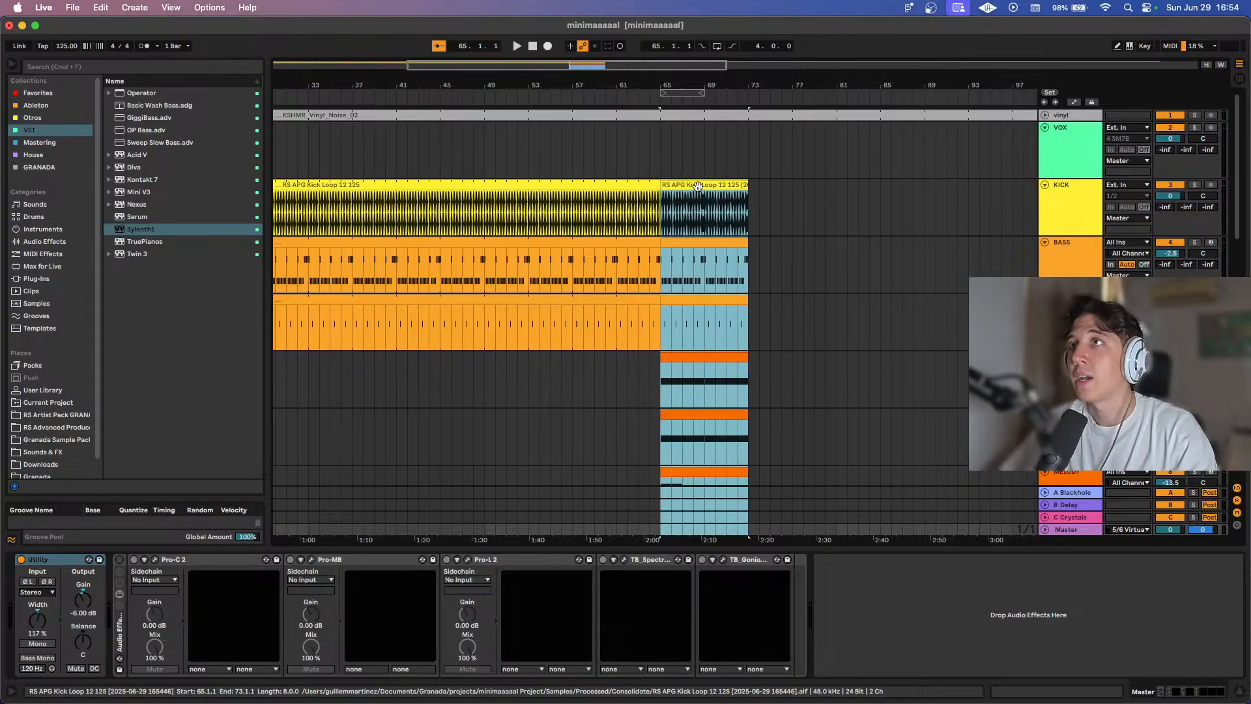
Enable clip looping on all the consolidated eight-bar clips.
double_click(696, 208)
scroll(697, 251, "down", 10)
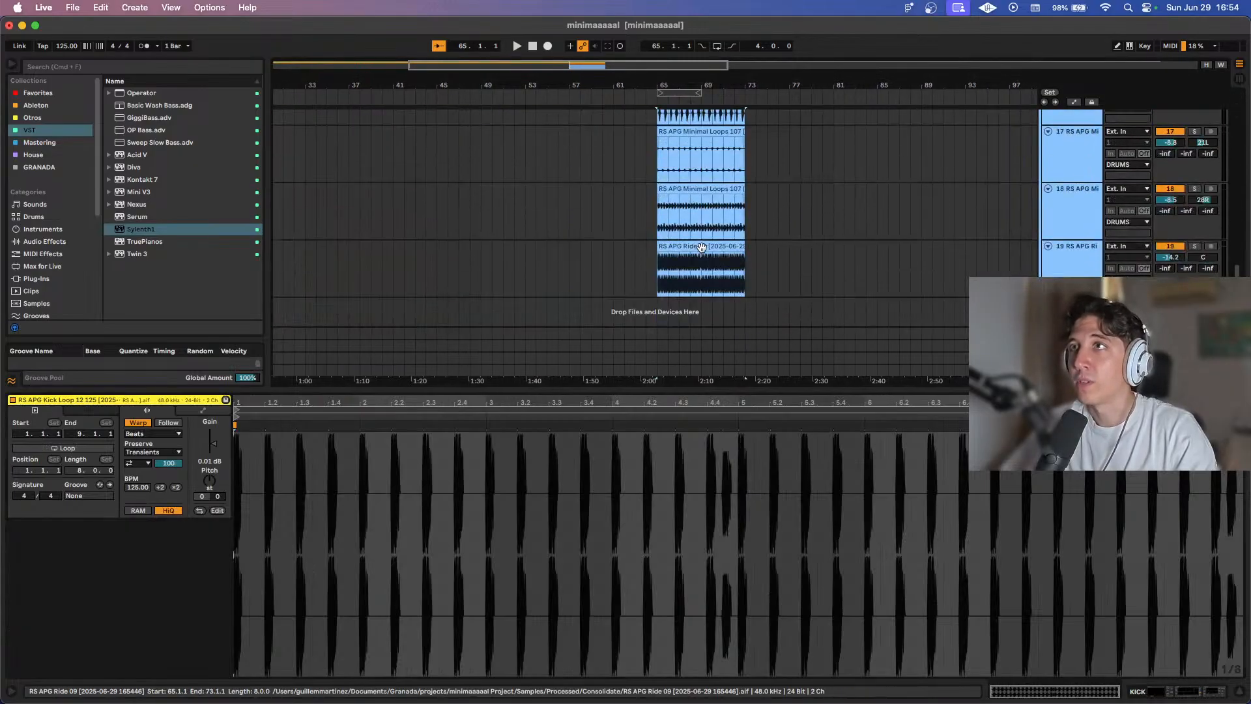
key("super+a")
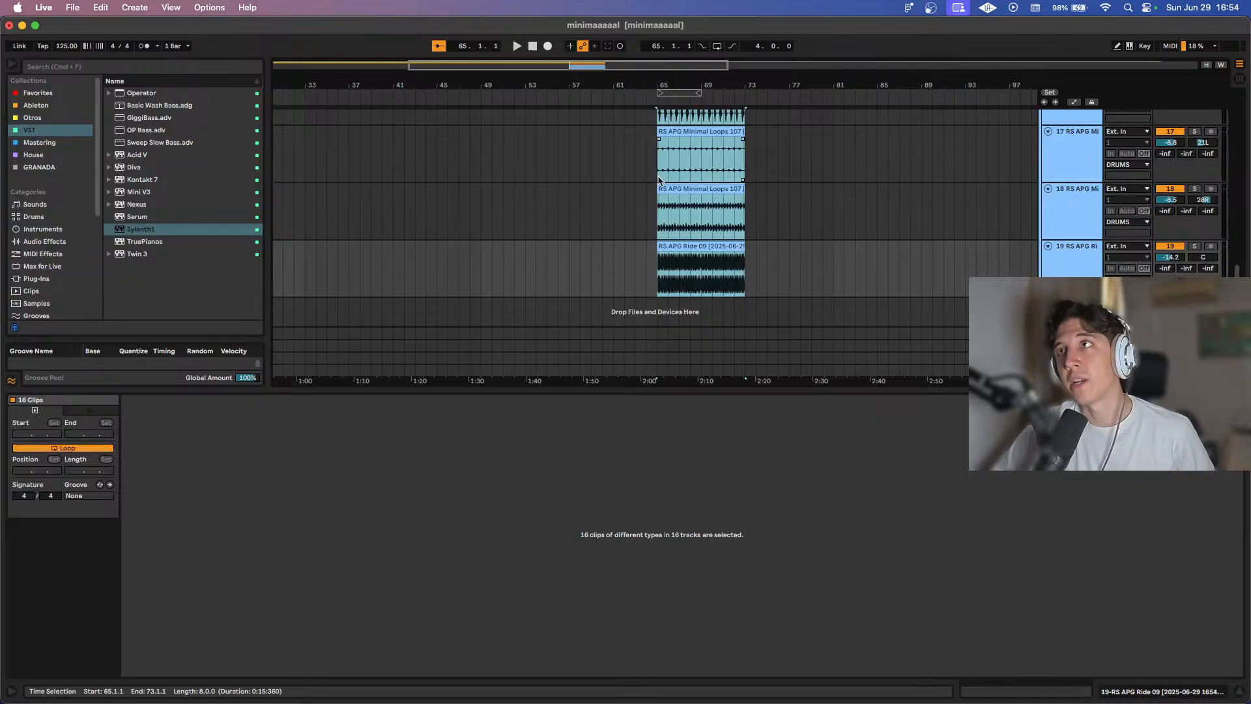
Extend the looped KICK, BASS and BASS FRIEND clips from bar 65 back to the start of the arrangement.
scroll(658, 180, "up", 10)
left_click(704, 197)
scroll(677, 182, "down", 1)
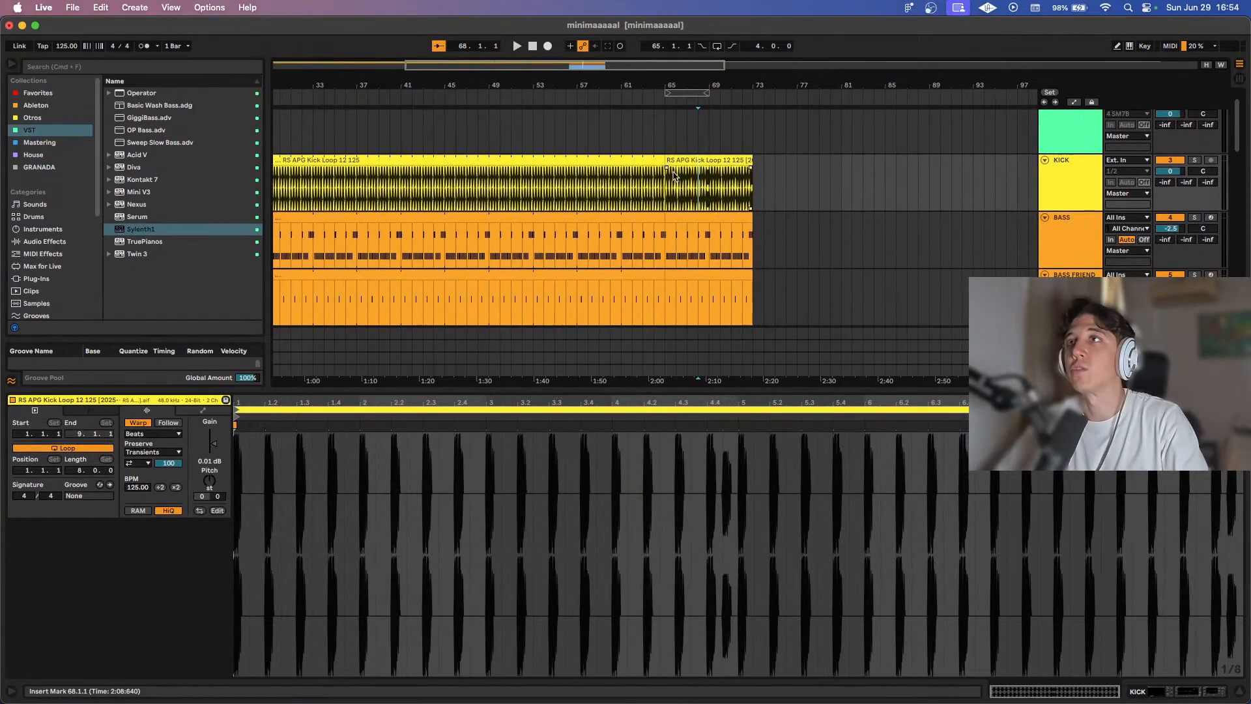
left_click_drag(665, 160, 125, 159)
scroll(597, 166, "down", 3)
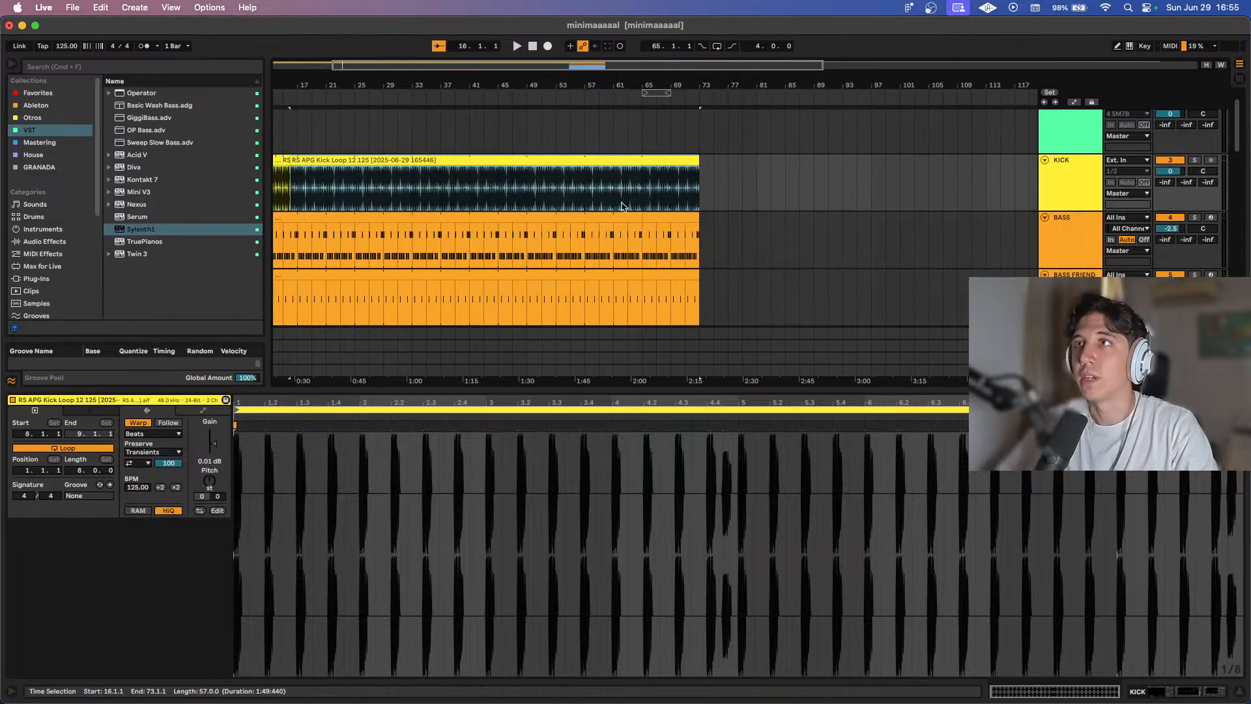
left_click_drag(644, 216, 59, 231)
left_click_drag(291, 160, 212, 161)
scroll(651, 170, "down", 3)
left_click(649, 151)
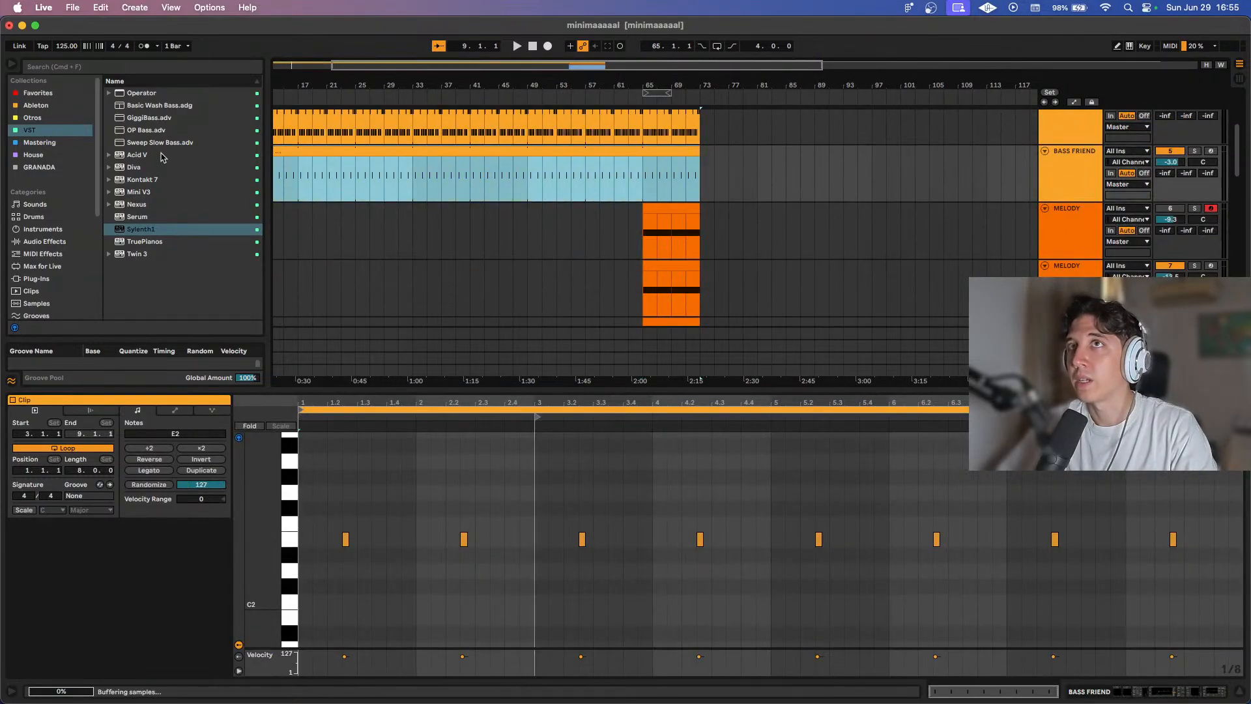
Shrink the clip detail area to enlarge the arrangement, and play the track from bar 1.
scroll(617, 279, "down", 3)
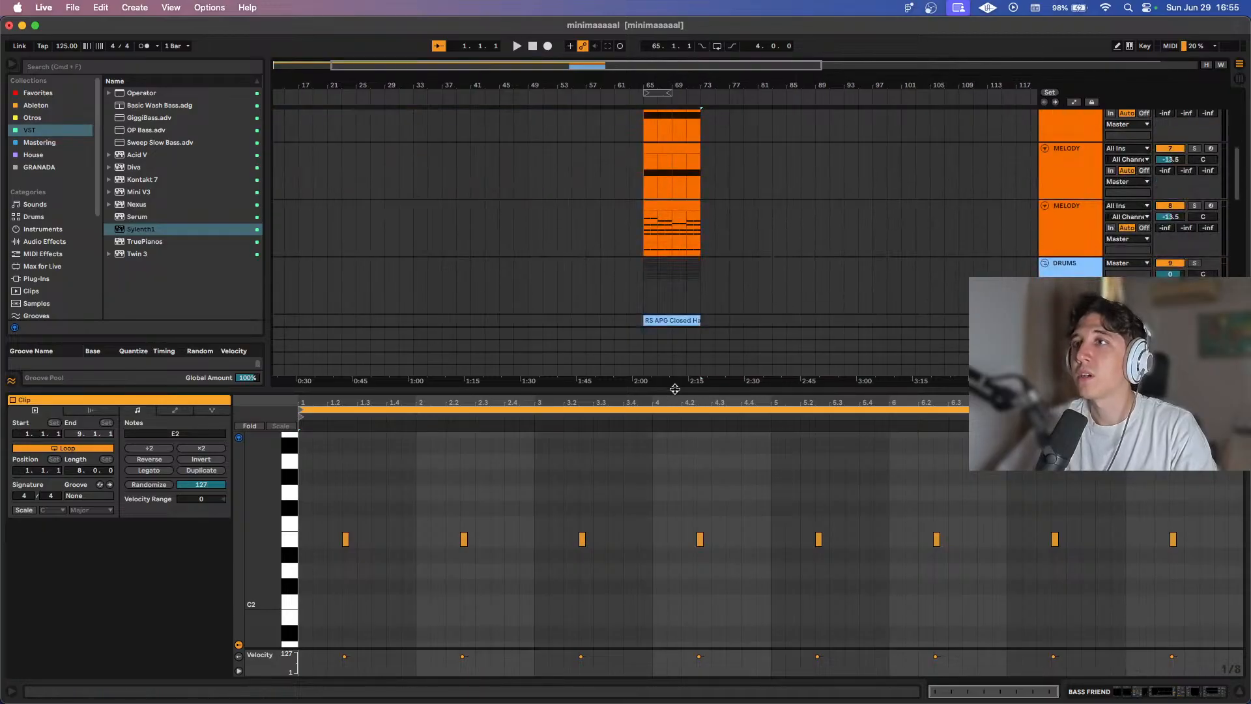
left_click_drag(674, 389, 675, 543)
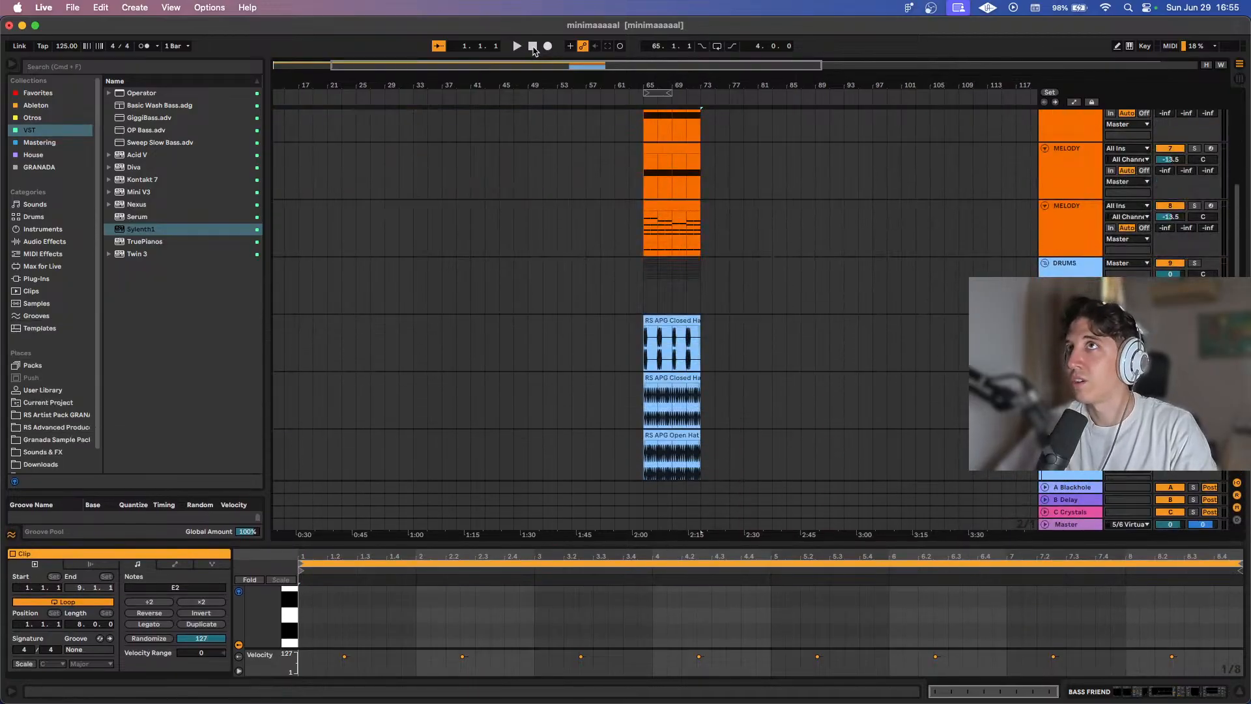
left_click(533, 47)
key("space")
scroll(600, 190, "up", 2)
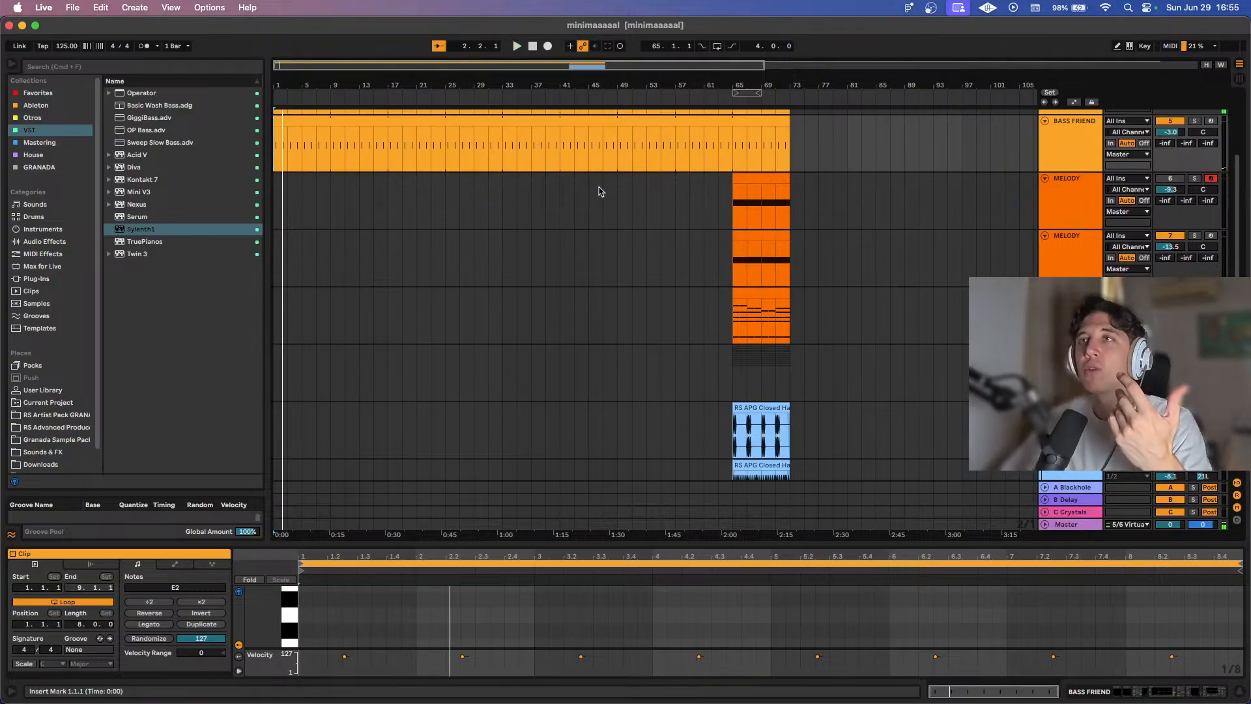
scroll(600, 190, "up", 1)
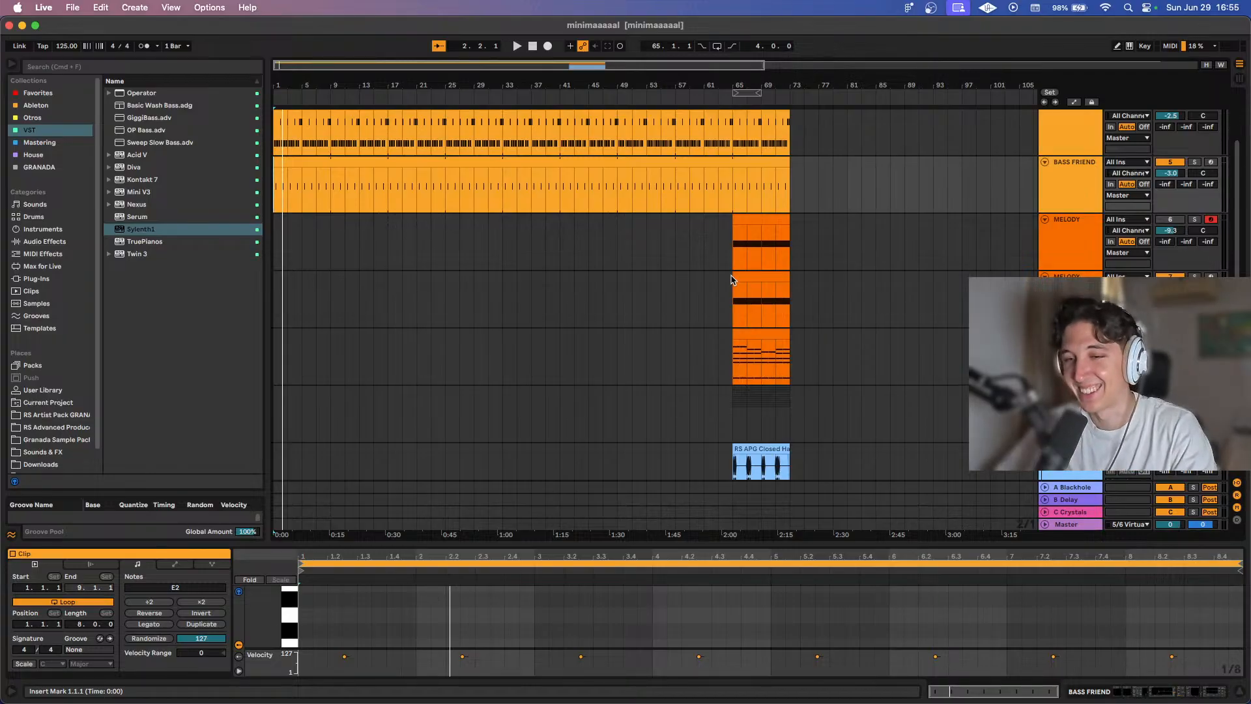
Extend the Closed Hat 02 and Closed Hat 03 clips back to bar 1, starting playback from there.
scroll(731, 135, "down", 5)
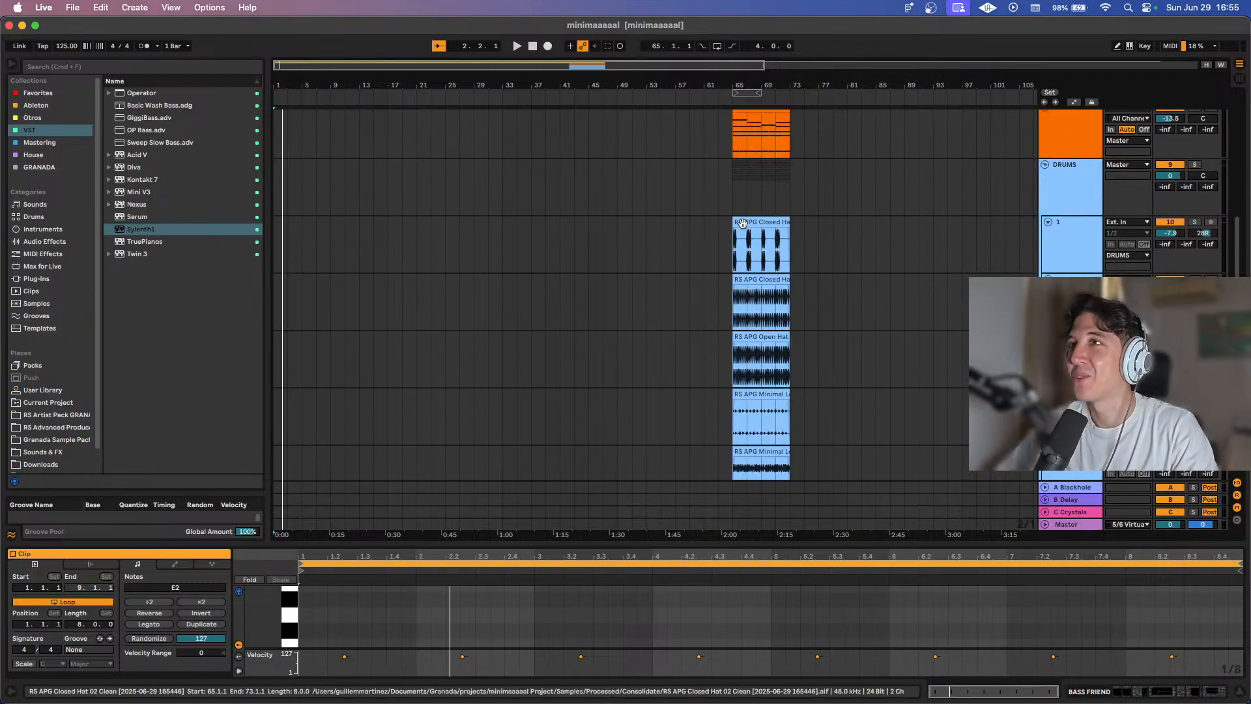
left_click_drag(735, 225, 269, 229)
key("space")
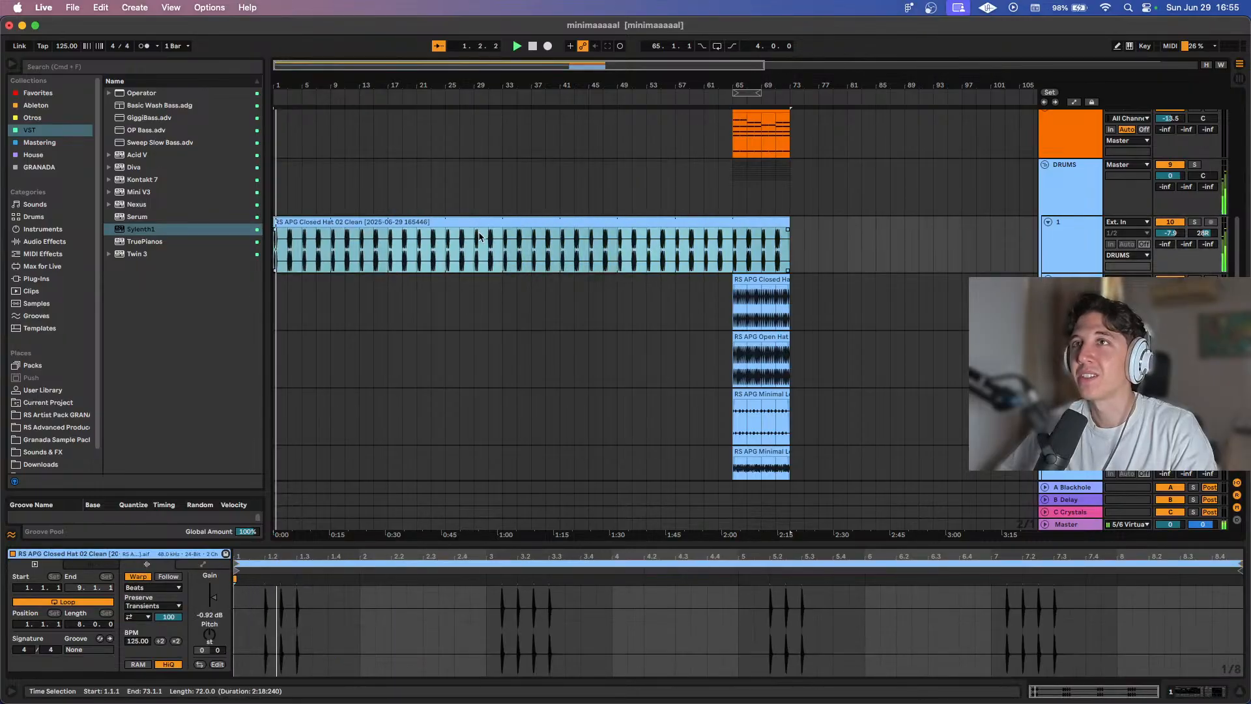
left_click_drag(737, 274, 274, 275)
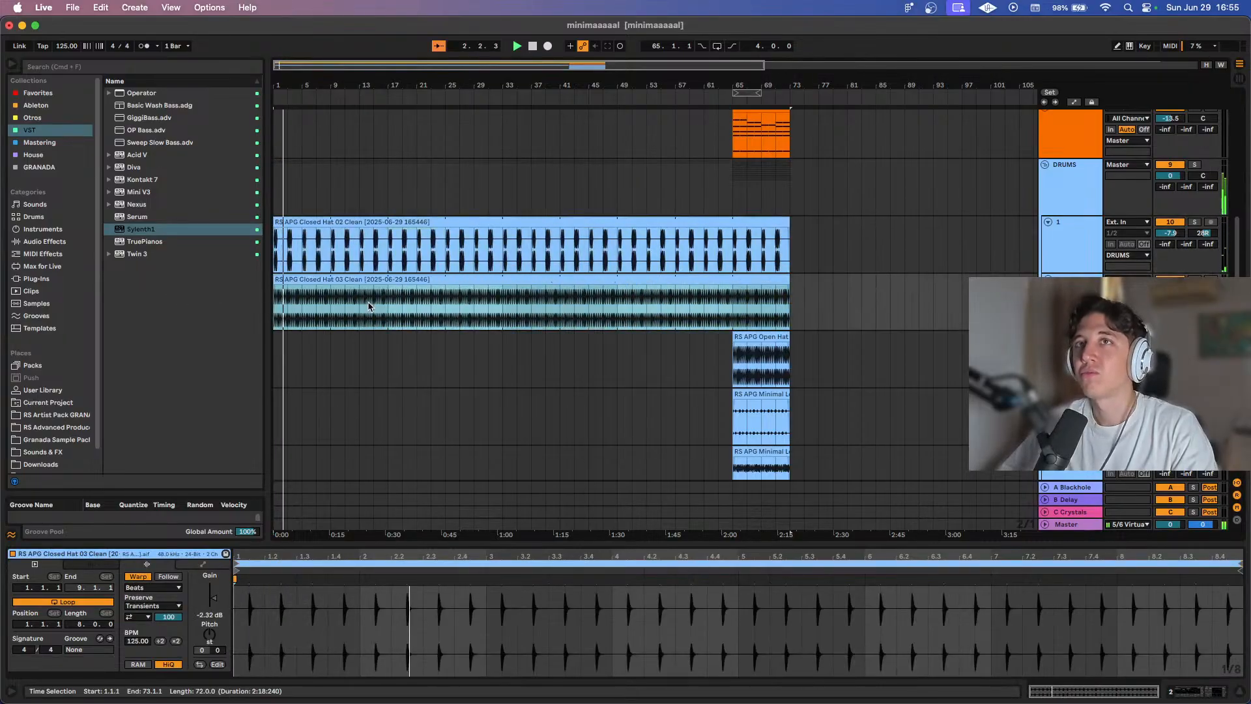
Try extending the Open Hat 01 Short clip back to bar 1, and undo that extension.
scroll(419, 302, "down", 2)
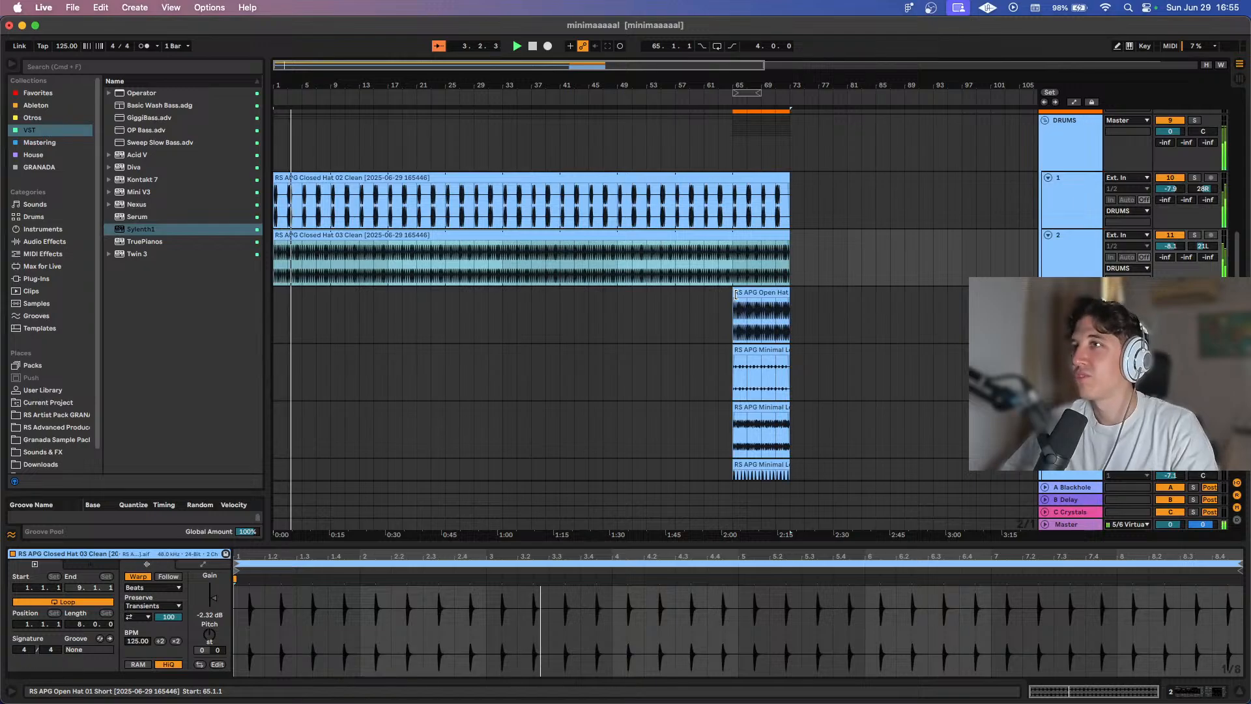
left_click_drag(735, 315, 224, 321)
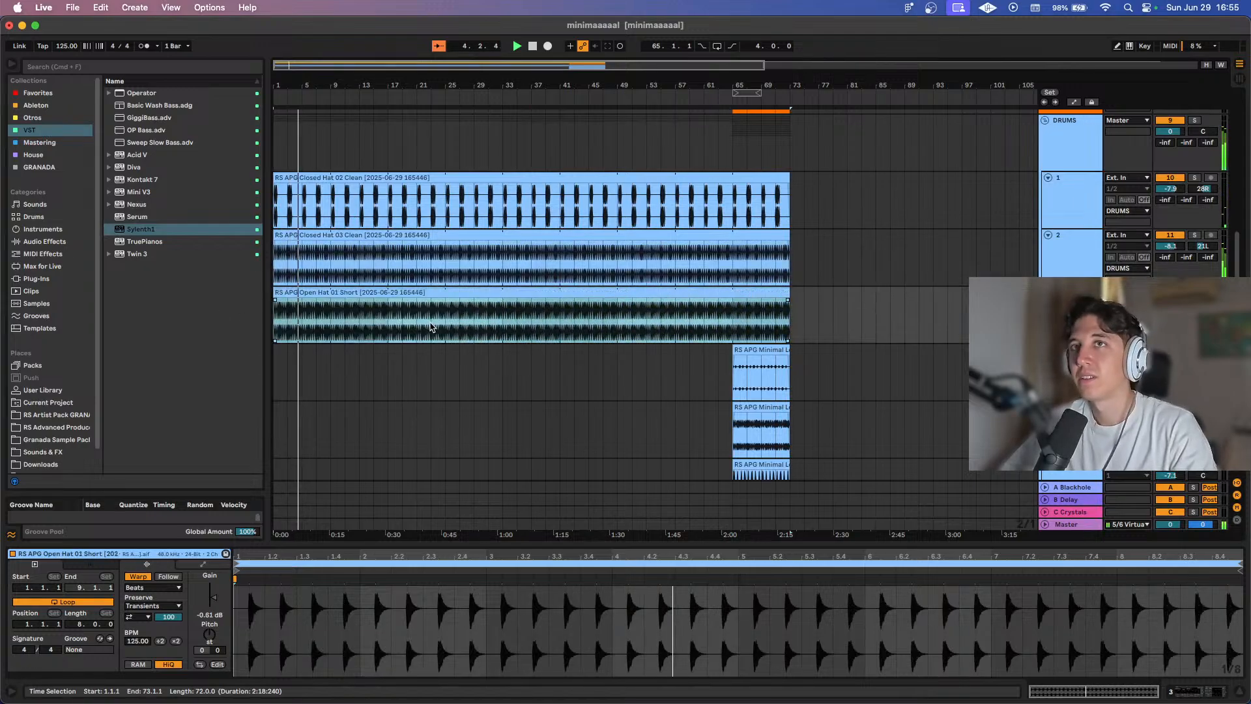
key("super+z")
Extend drum track 4's Minimal Loops 093 clip to the left so it starts at bar 9.
scroll(722, 280, "down", 3)
left_click_drag(733, 280, 273, 282)
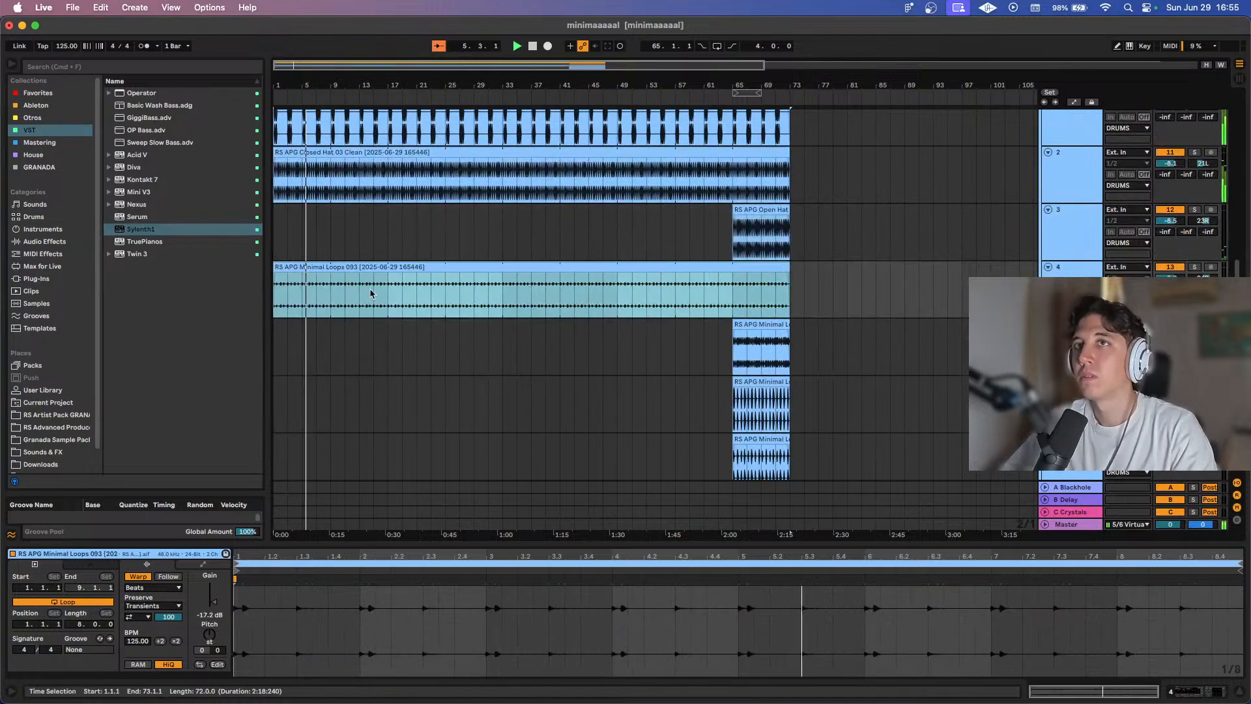
scroll(373, 300, "down", 1)
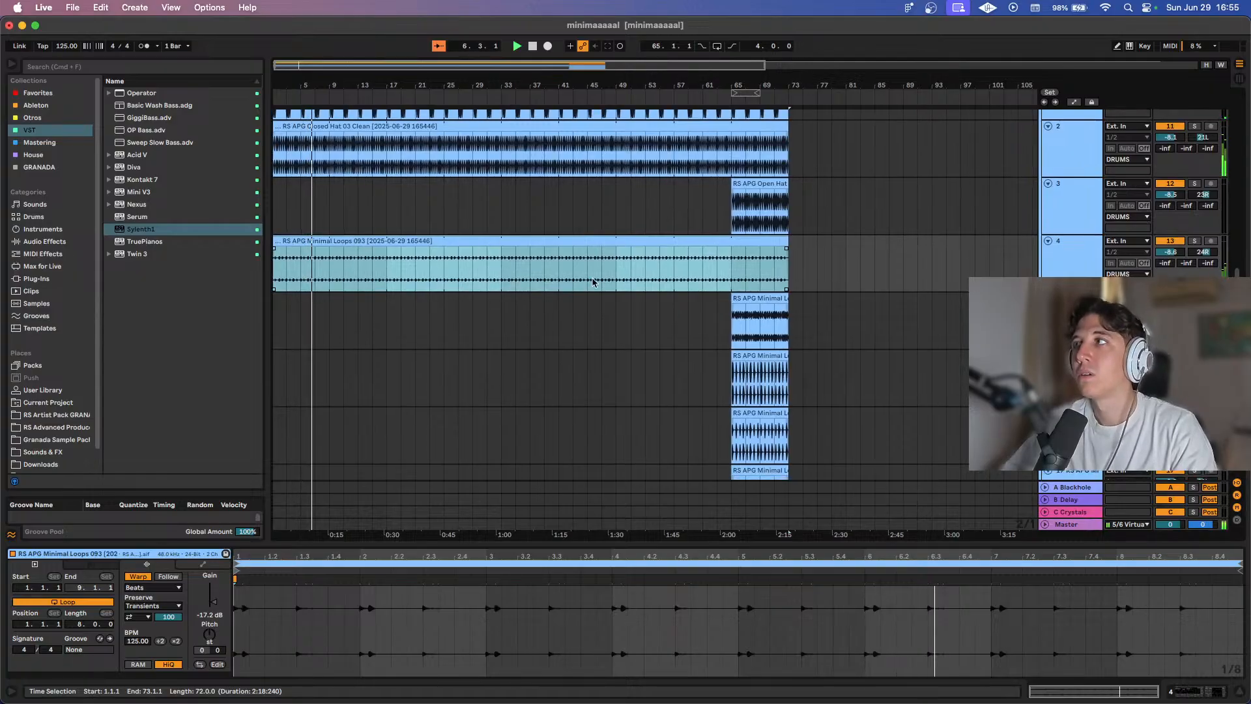
left_click_drag(278, 241, 330, 241)
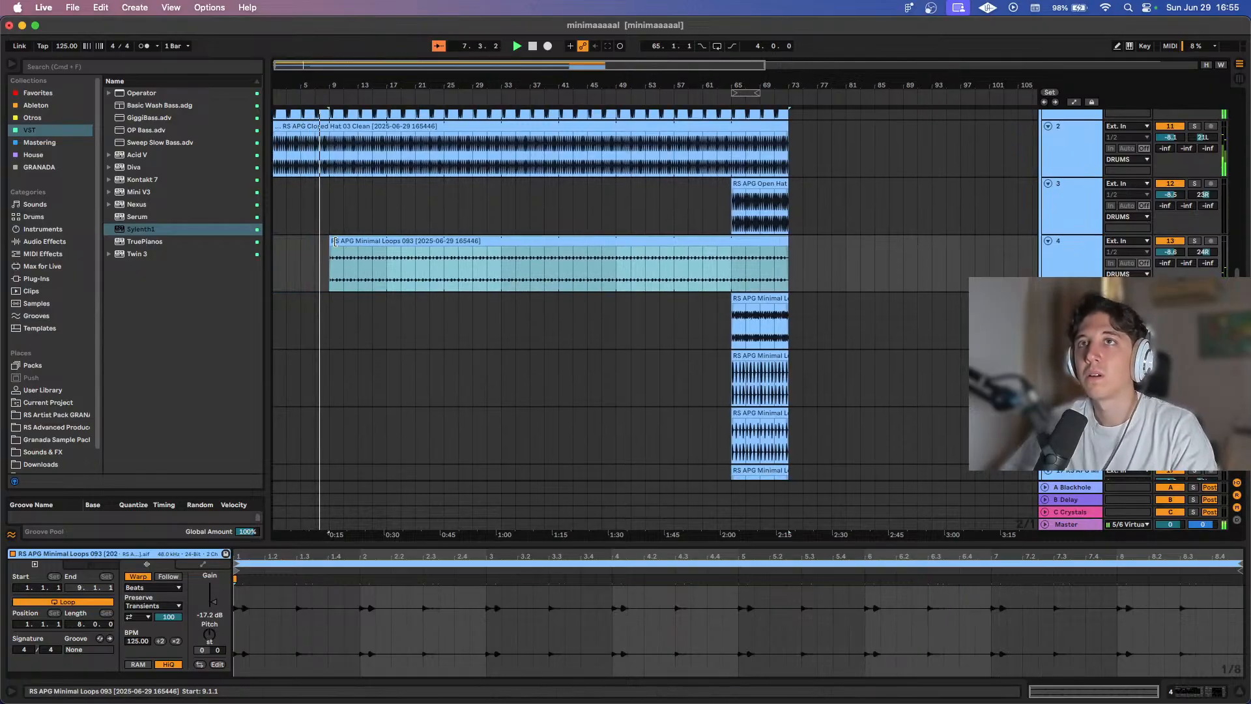
Try extending track 14's Minimal Loops 093 clip back to bar 1, and undo that extension.
scroll(544, 288, "down", 2)
left_click_drag(734, 280, 274, 280)
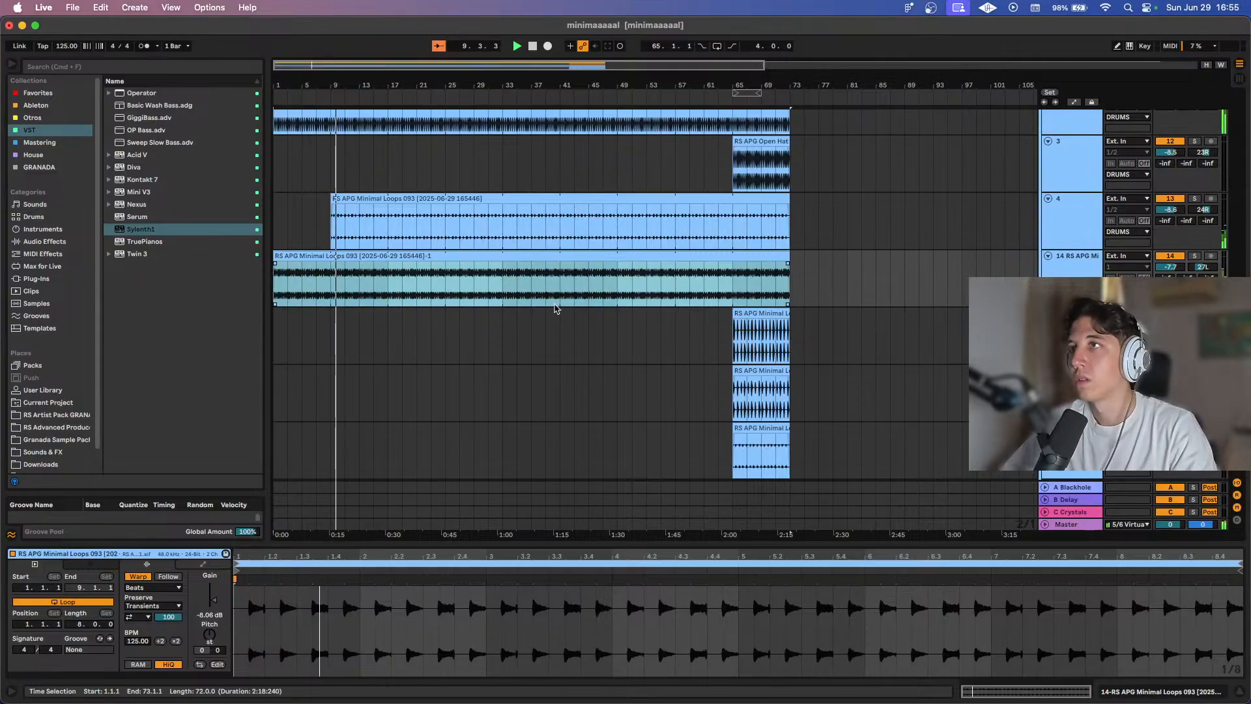
scroll(555, 307, "down", 2)
key("ctrl+z")
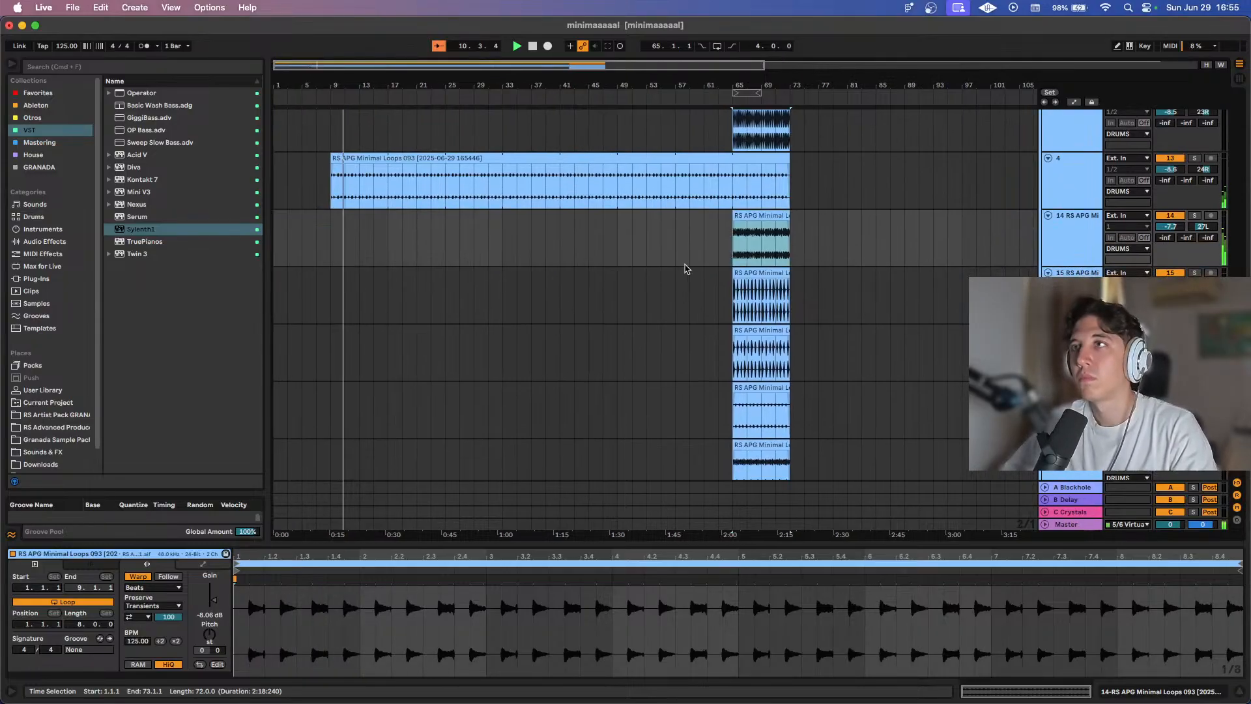
Extend track 15's Minimal Loops 093 clip and track 16's Minimal Loops 107 clip back to bar 1.
left_click_drag(729, 275, 98, 277)
scroll(444, 290, "down", 2)
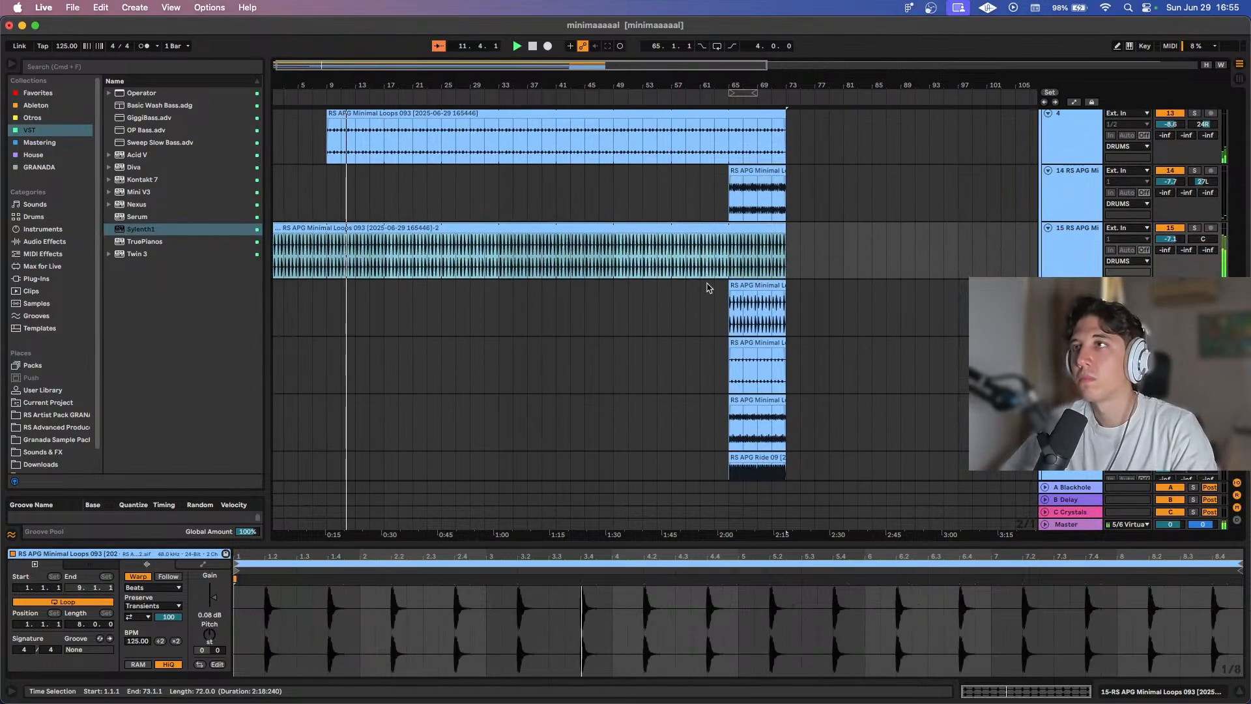
left_click_drag(730, 287, 125, 331)
scroll(365, 302, "down", 2)
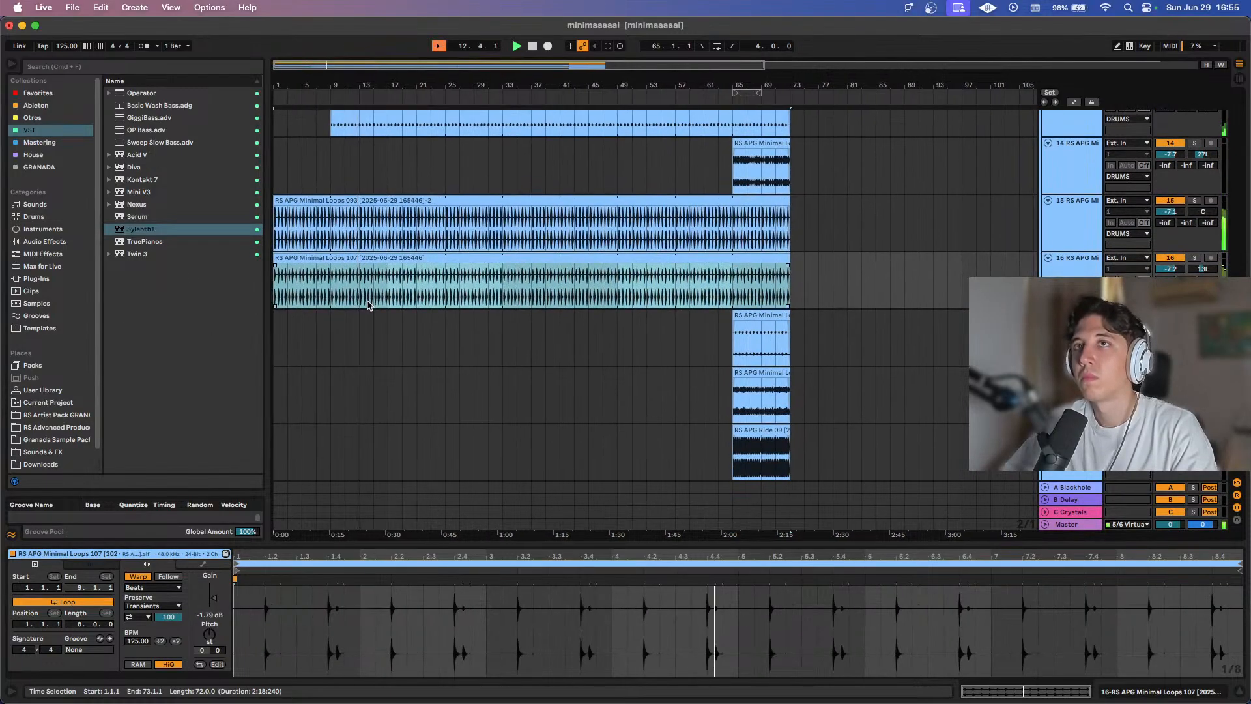
Extend track 17's Minimal Loops 107 clip to start at bar 17, and return to the top tracks with automation displayed.
scroll(521, 307, "up", 1)
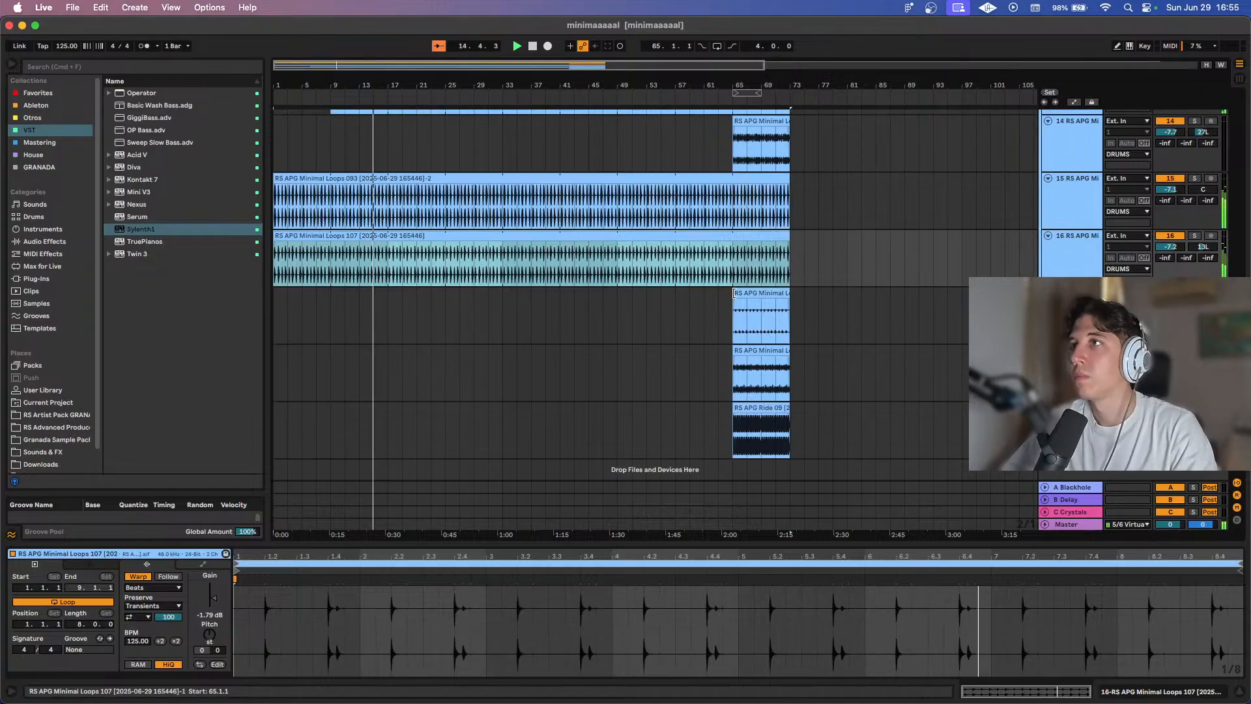
left_click_drag(733, 300, 385, 294)
scroll(382, 296, "up", 15)
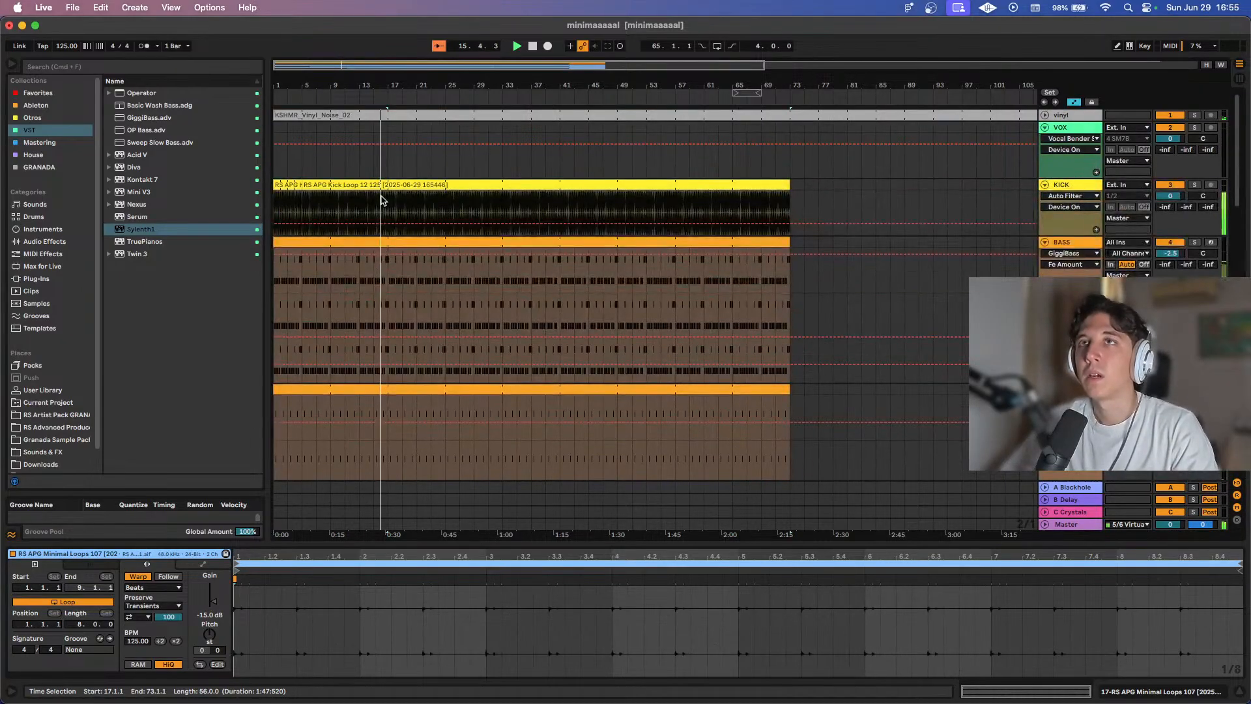
Automate the kick's Auto Filter to turn on just before bar 9, and show the kick track's device chain.
scroll(382, 212, "up", 5)
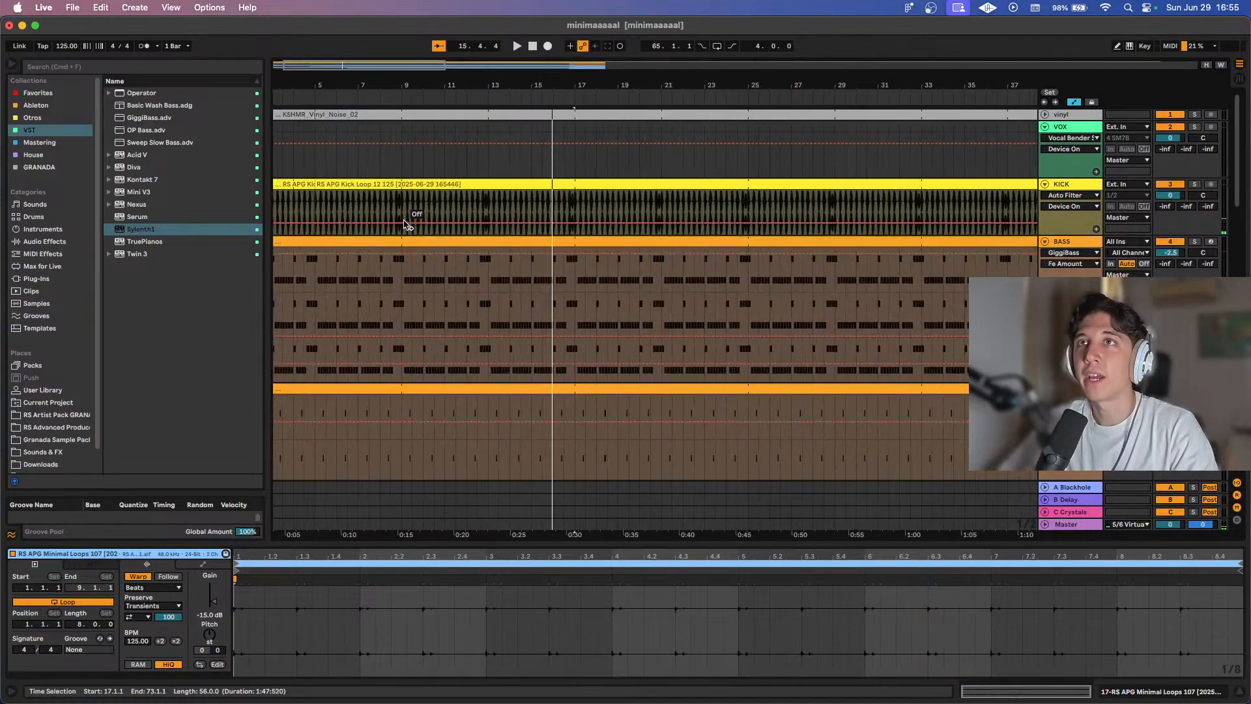
left_click_drag(398, 224, 395, 200)
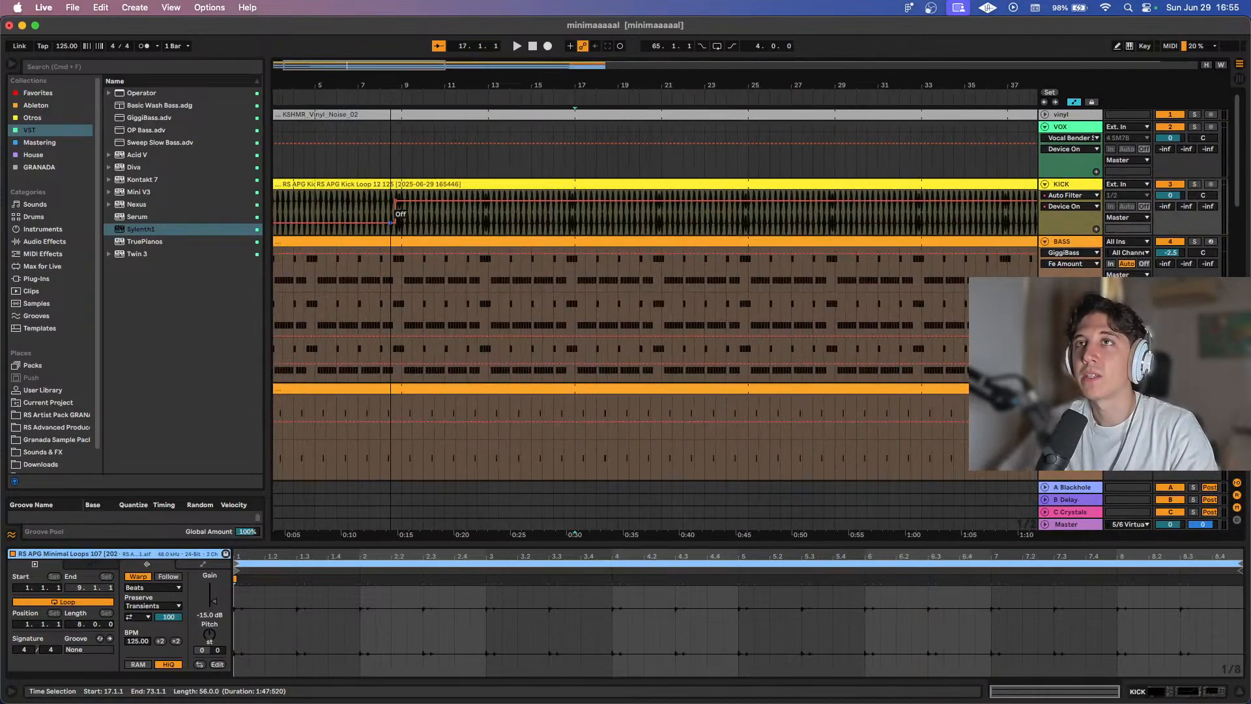
scroll(397, 202, "up", 4)
key("a")
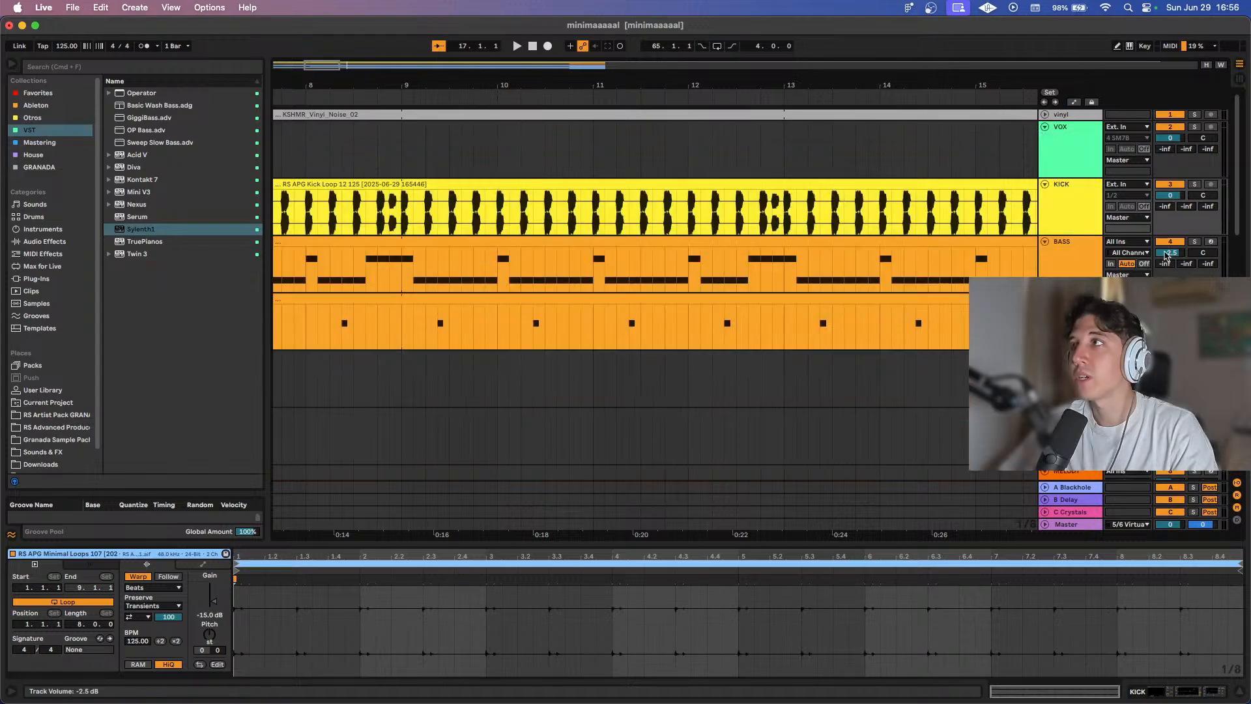
left_click(1079, 204)
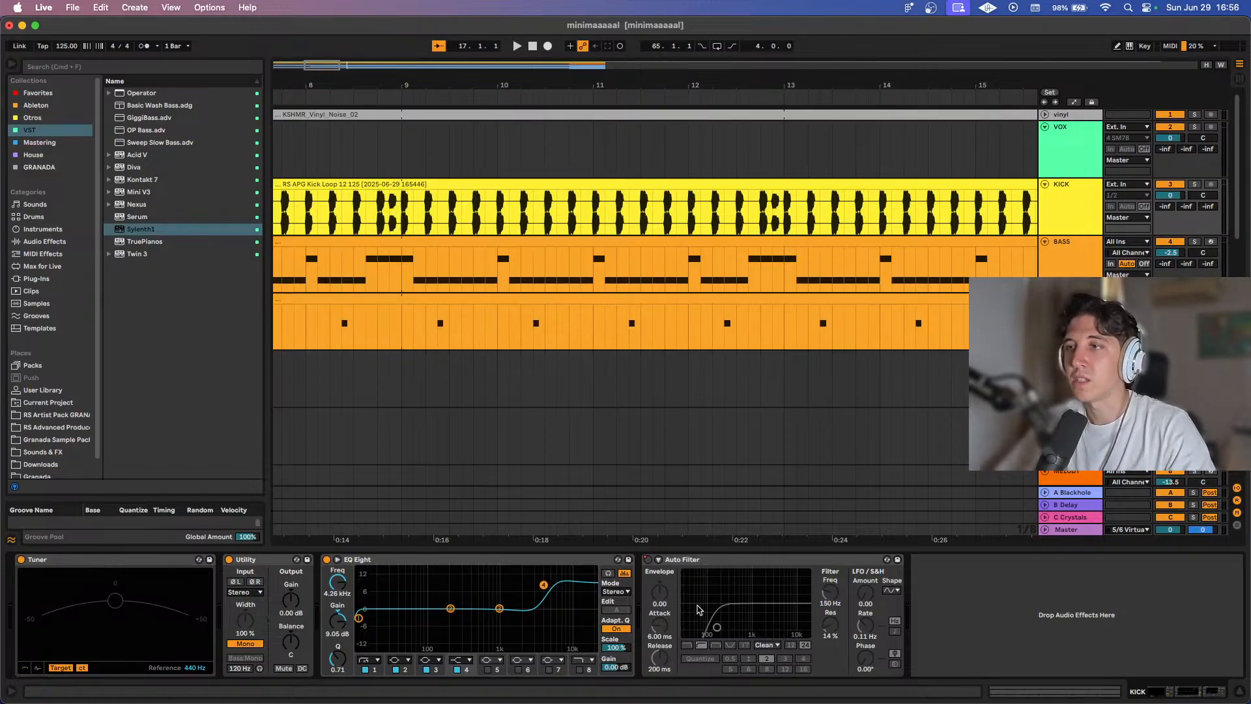
Limit the kick's Auto Filter on-automation to the last beat before bar 9, switching the filter off again at bar 9.
scroll(521, 261, "down", 5)
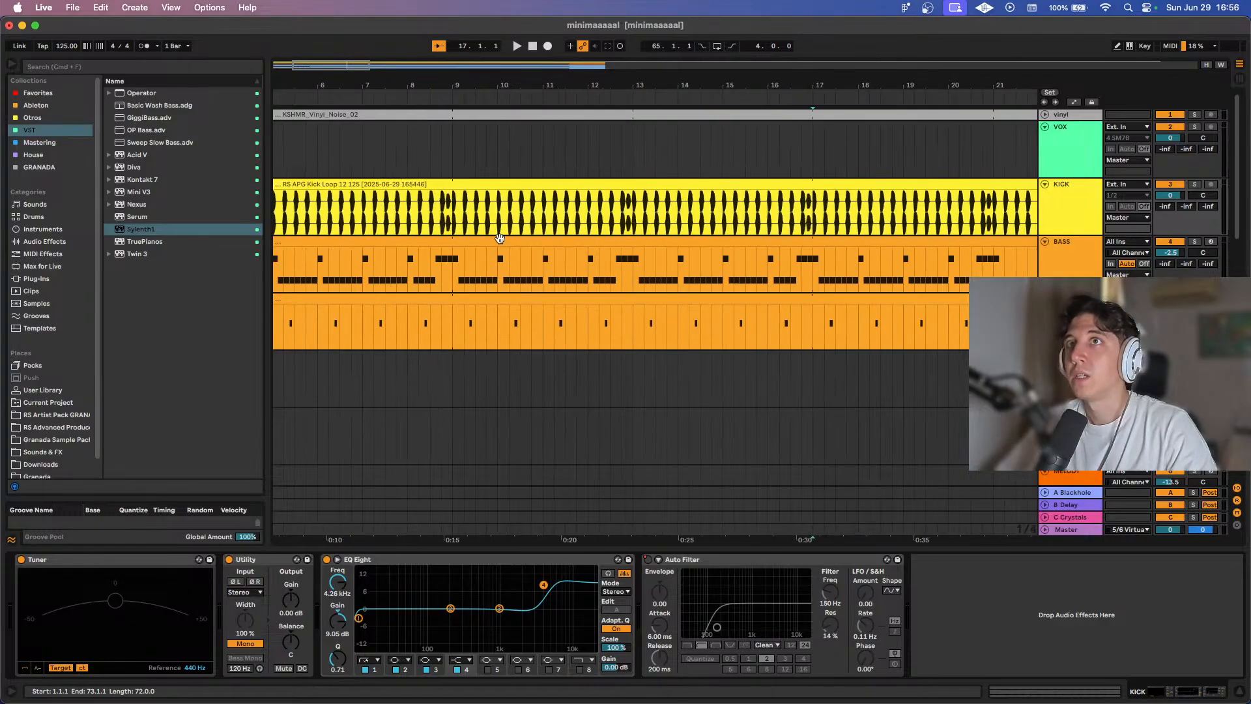
key("a")
scroll(450, 213, "up", 5)
key("space")
key("space")
left_click(563, 209)
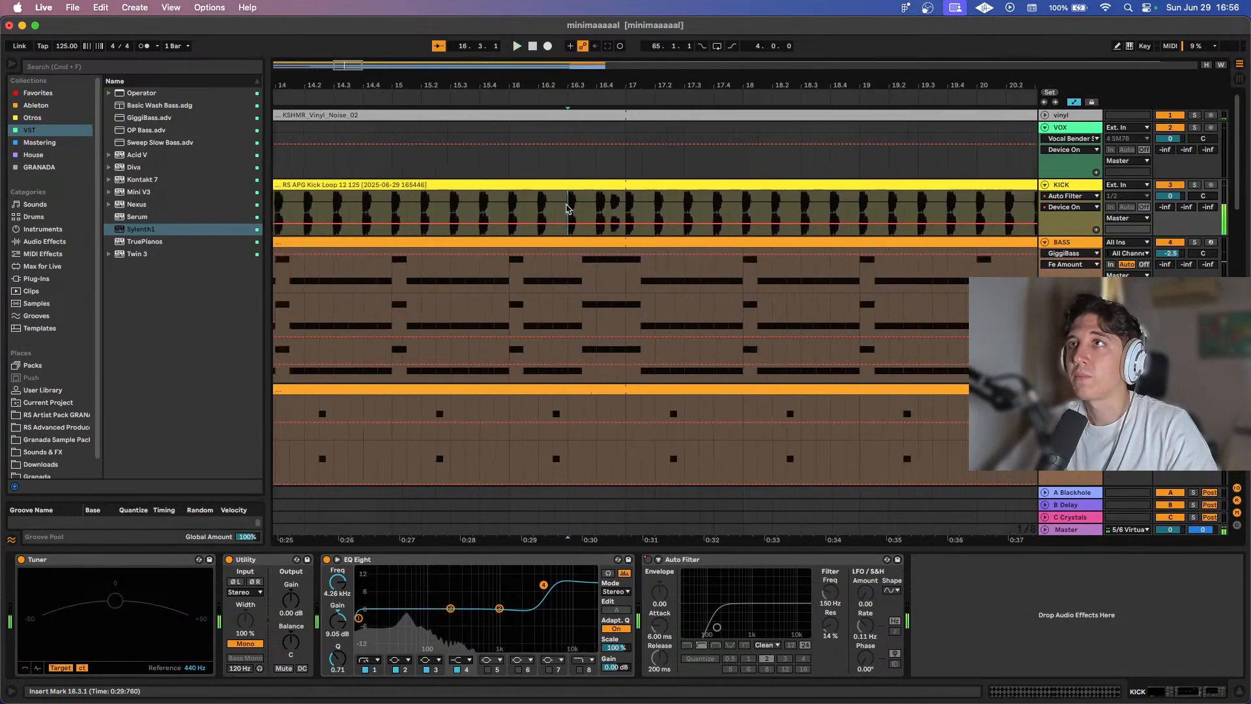
scroll(412, 225, "down", 5)
scroll(344, 207, "up", 5)
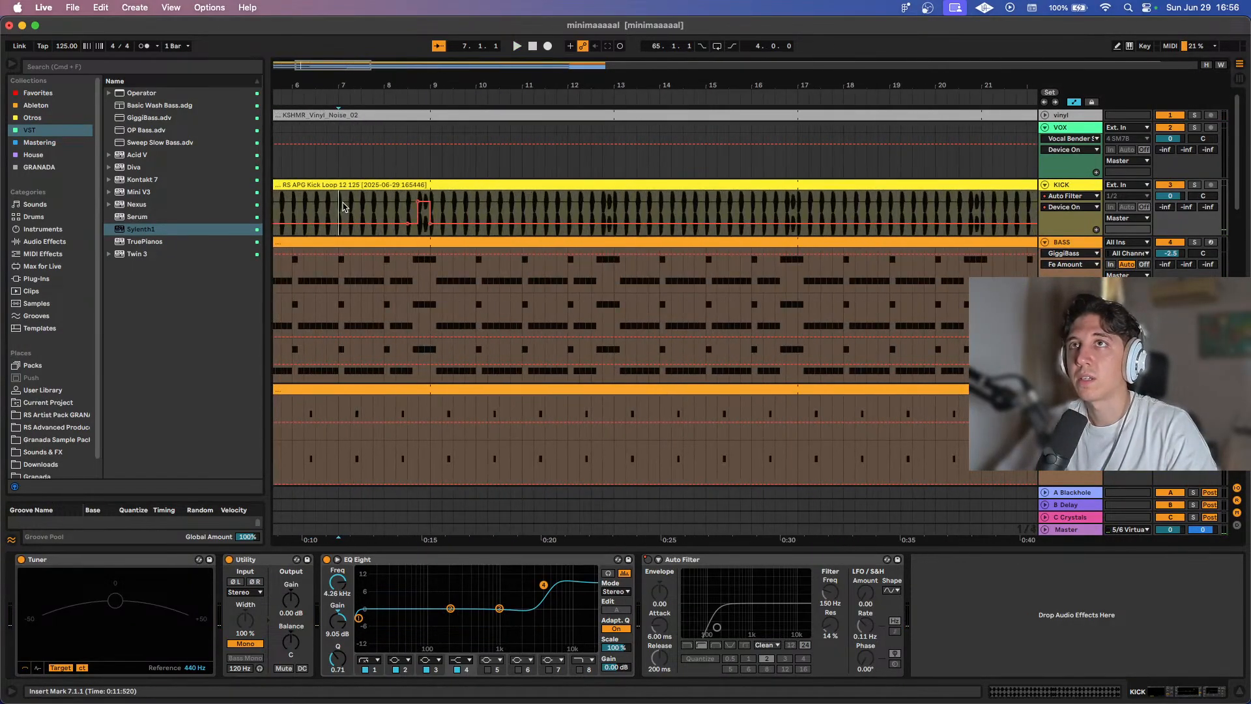
Play the soloed kick through the filtered beat into bar 9, and hide the automation.
key("space")
key("space")
left_click(512, 207)
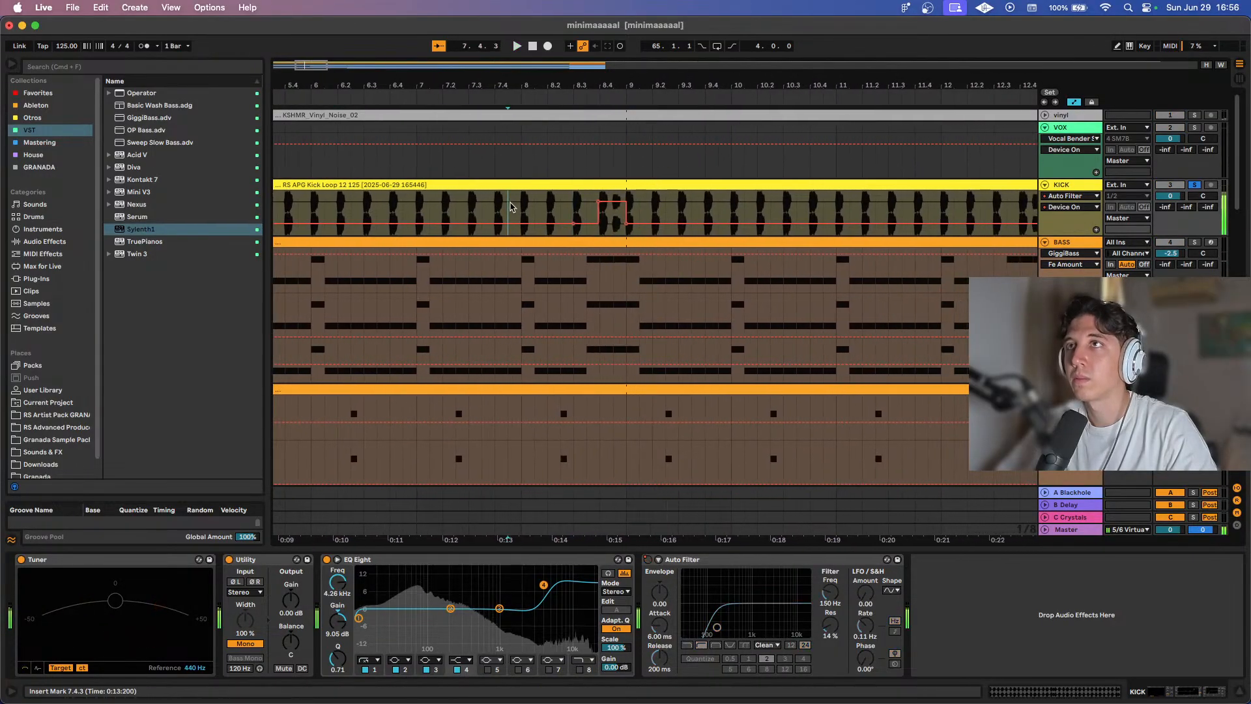
key("space")
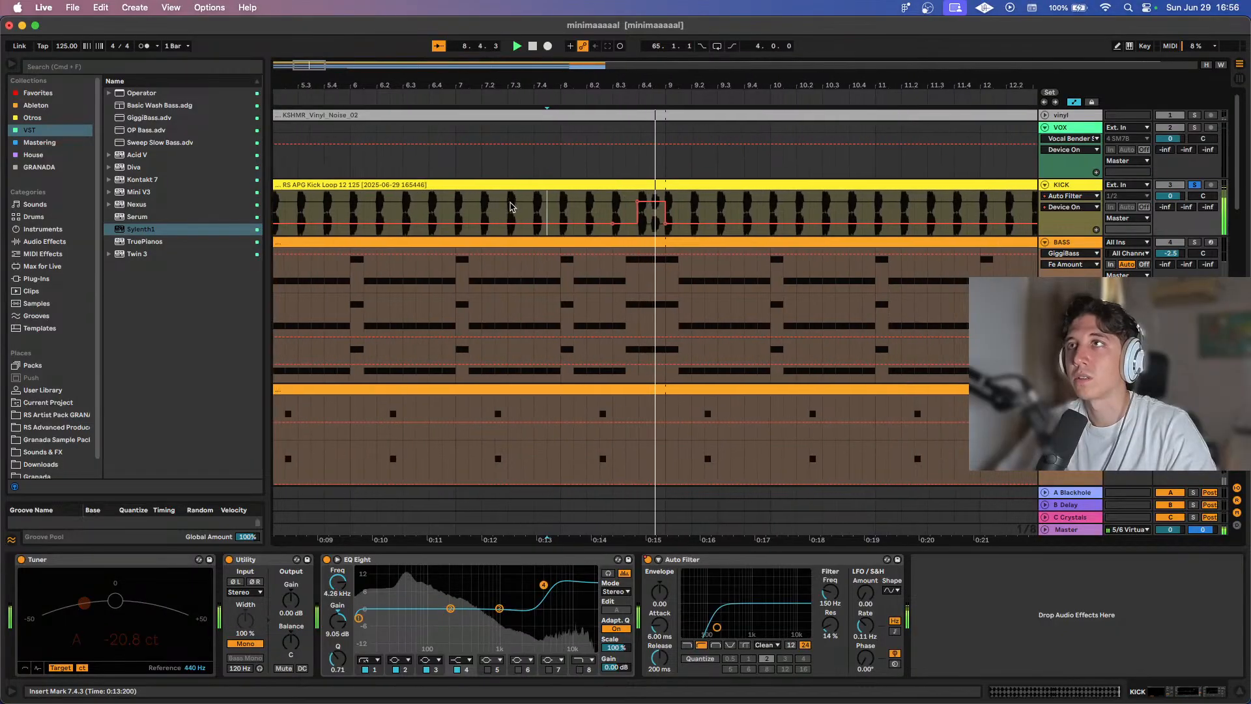
key("space")
scroll(555, 216, "down", 5)
key("a")
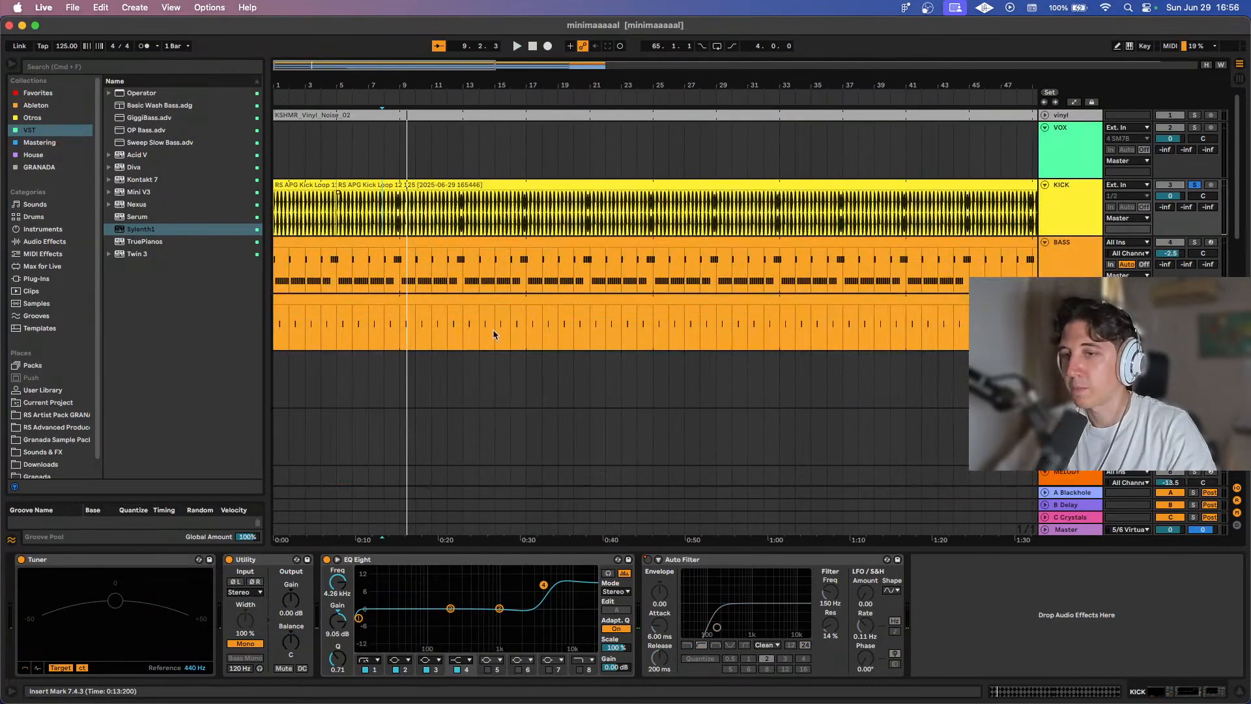
Play the full arrangement from bar 1 with the kick's solo off.
key("super+Tab")
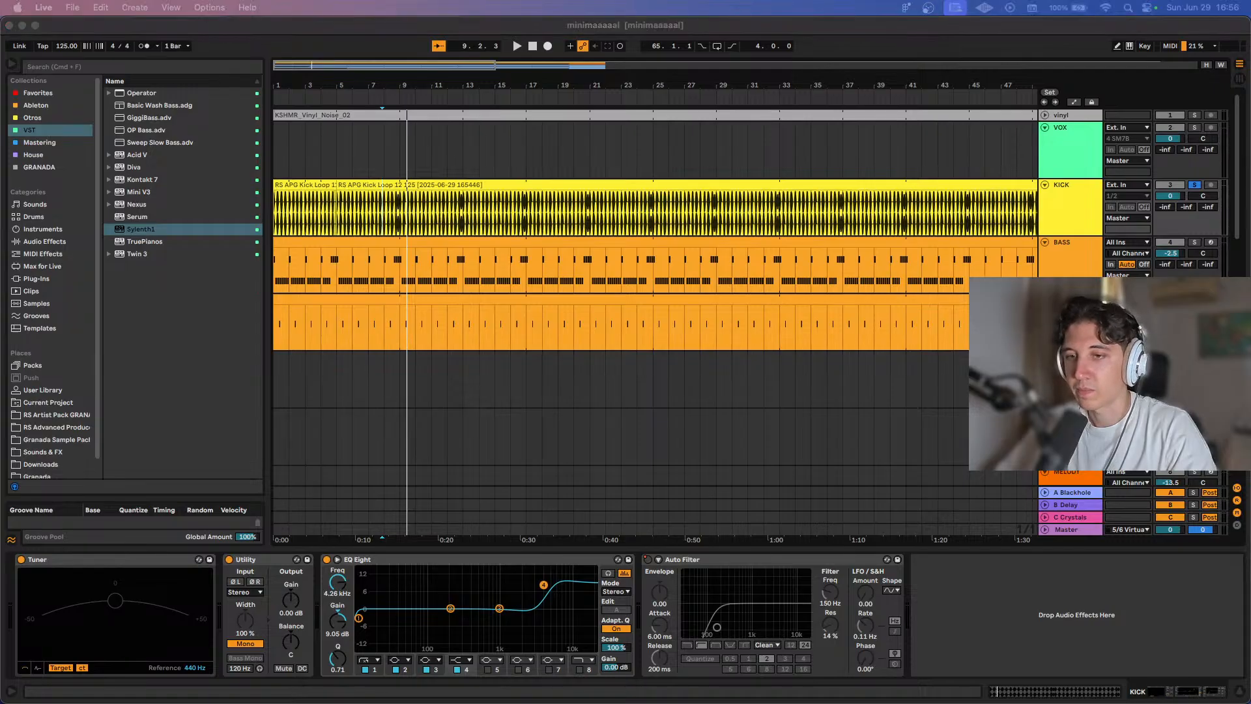
left_click(533, 50)
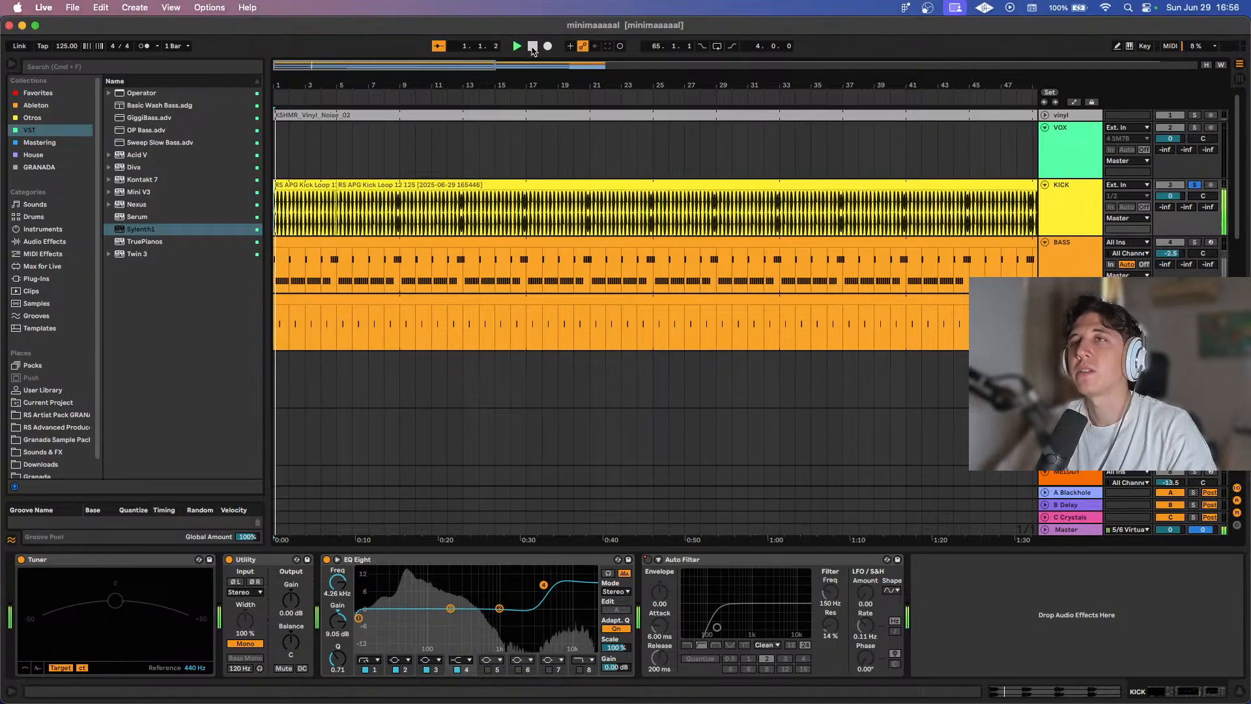
key("space")
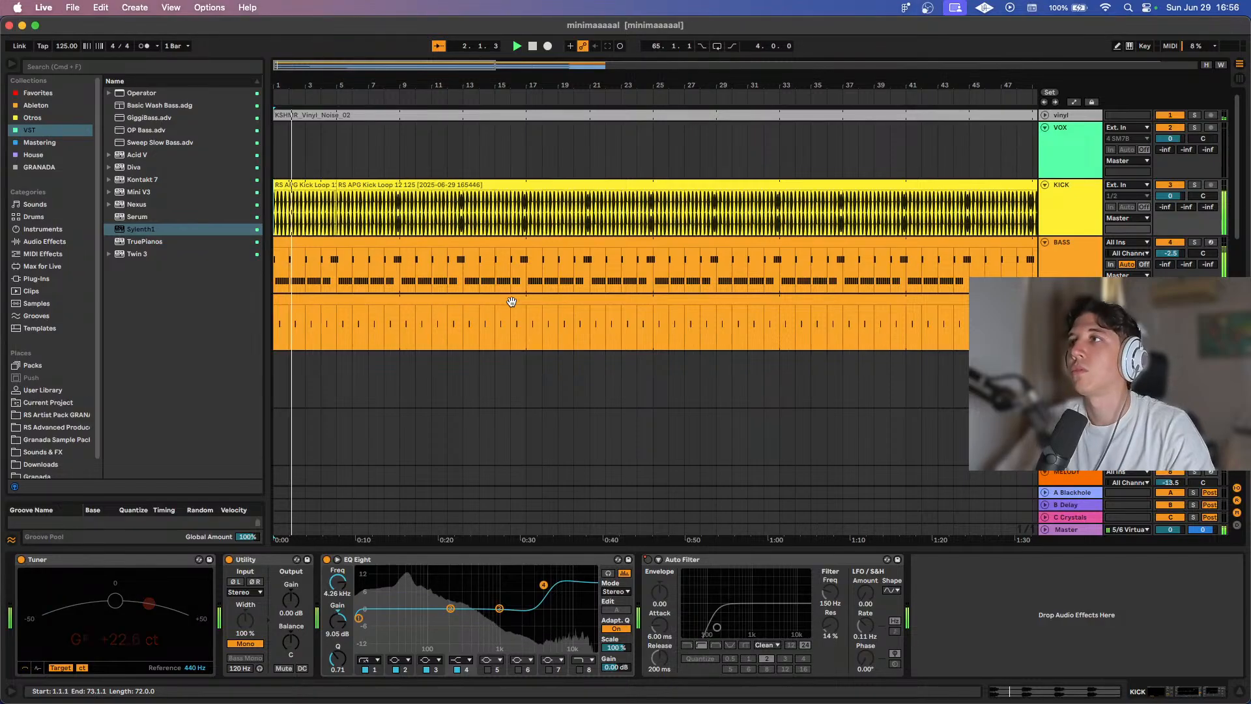
Try extending track 19's Ride 09 clip back to bar 1, and undo that extension.
scroll(511, 302, "down", 10)
scroll(511, 303, "down", 4)
scroll(512, 305, "down", 2)
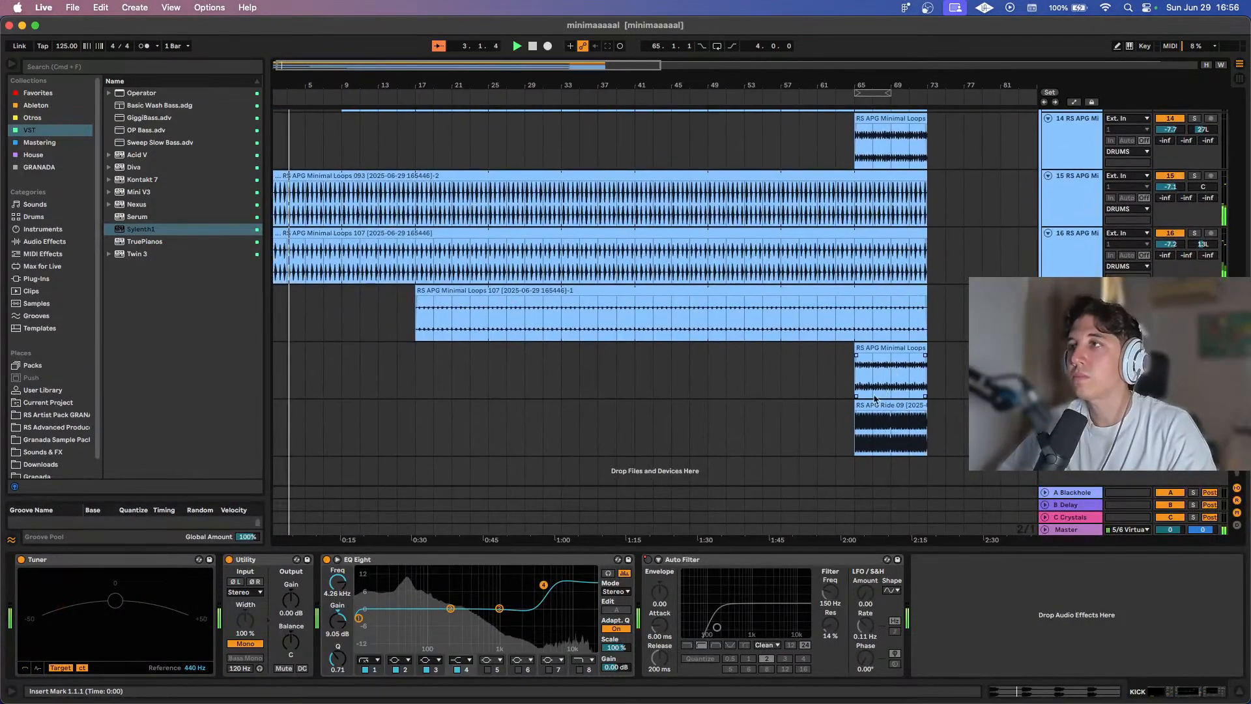
left_click_drag(855, 408, 164, 422)
key("super+z")
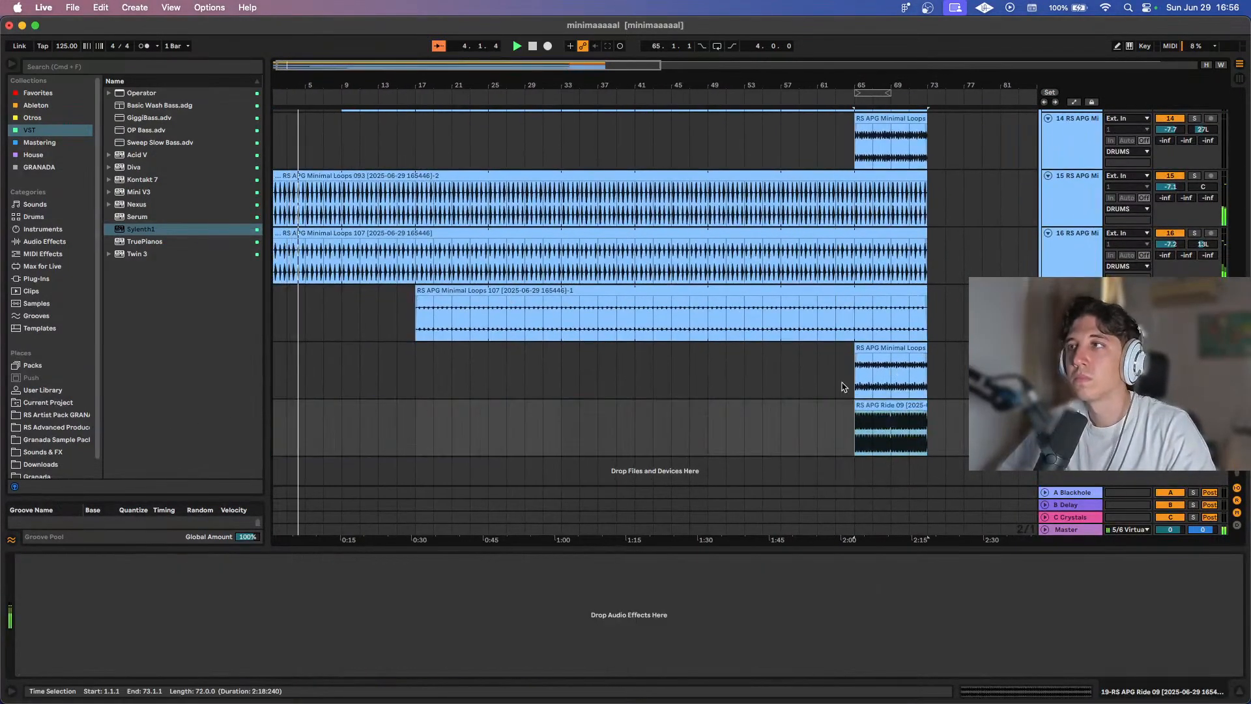
Extend track 18's Minimal Loops 107 clip to the left so it starts at bar 9.
left_click_drag(855, 348, 263, 359)
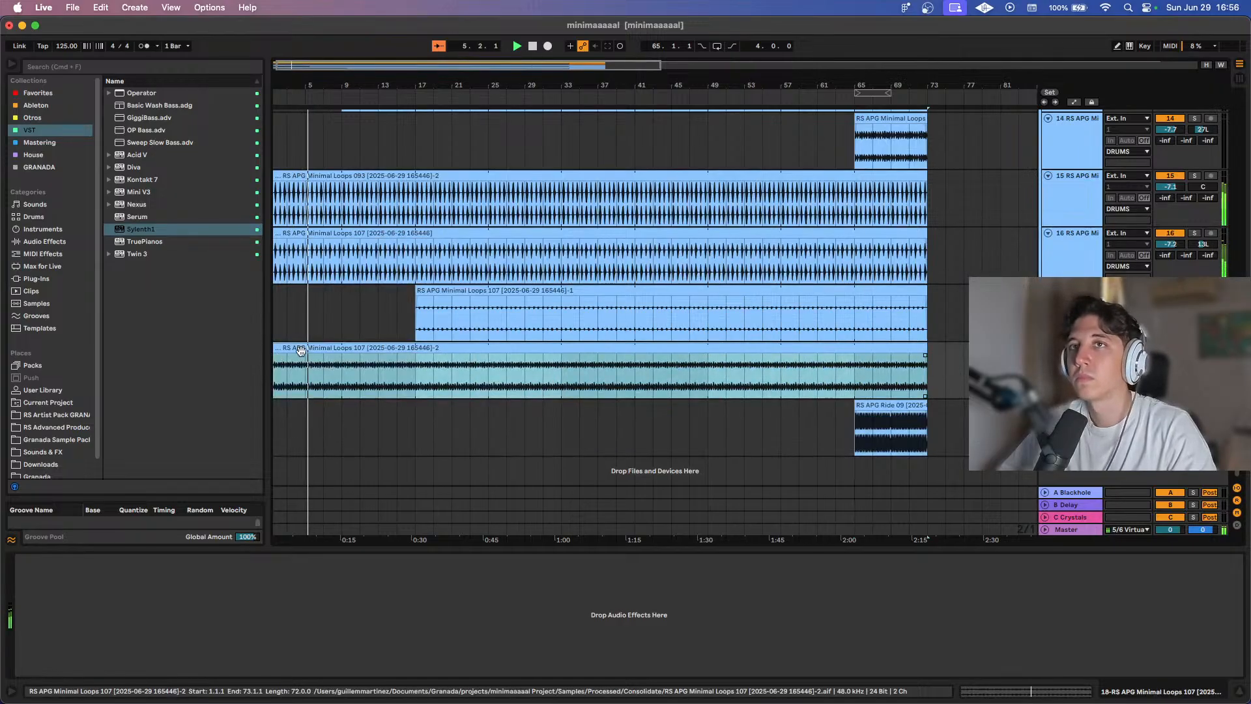
scroll(300, 351, "left", 1)
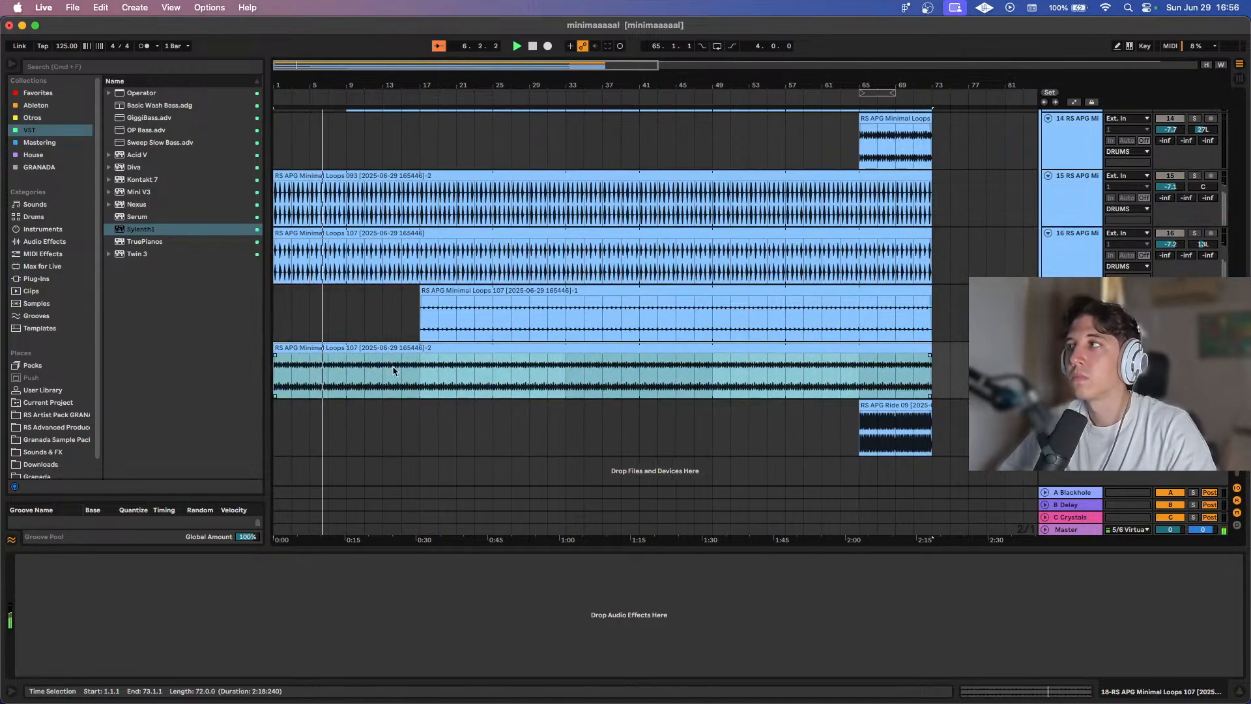
left_click(295, 349)
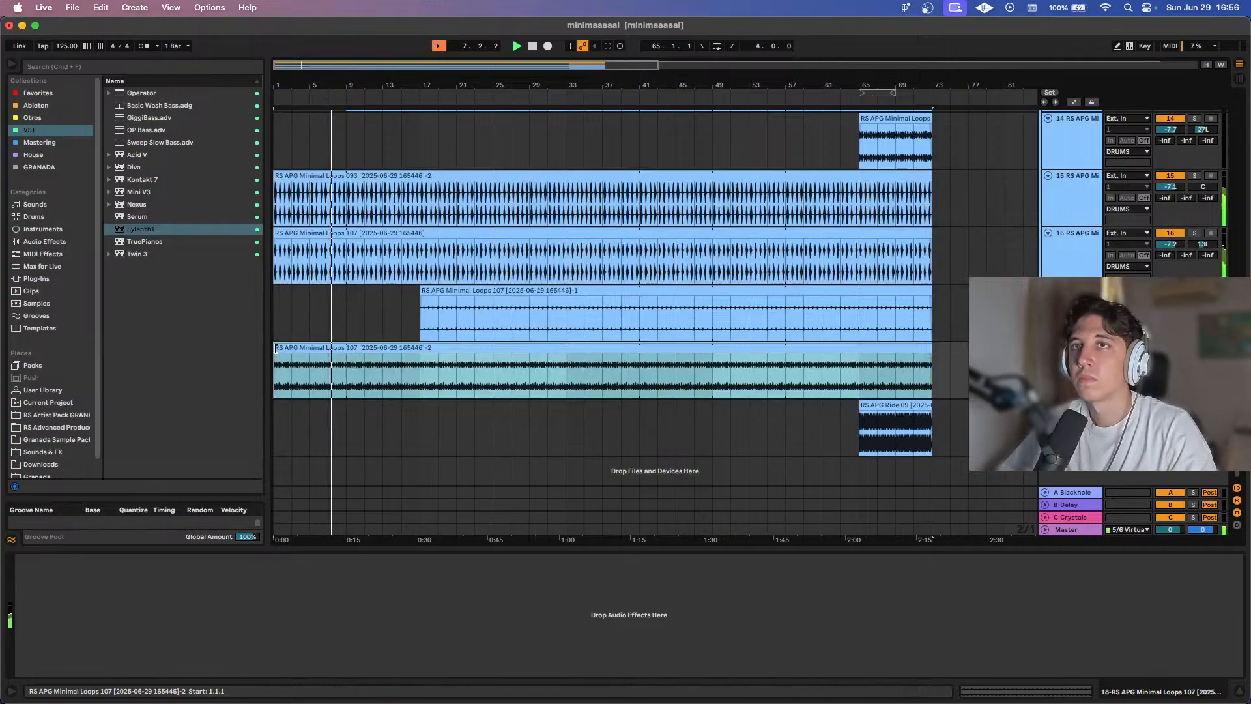
left_click_drag(275, 349, 346, 349)
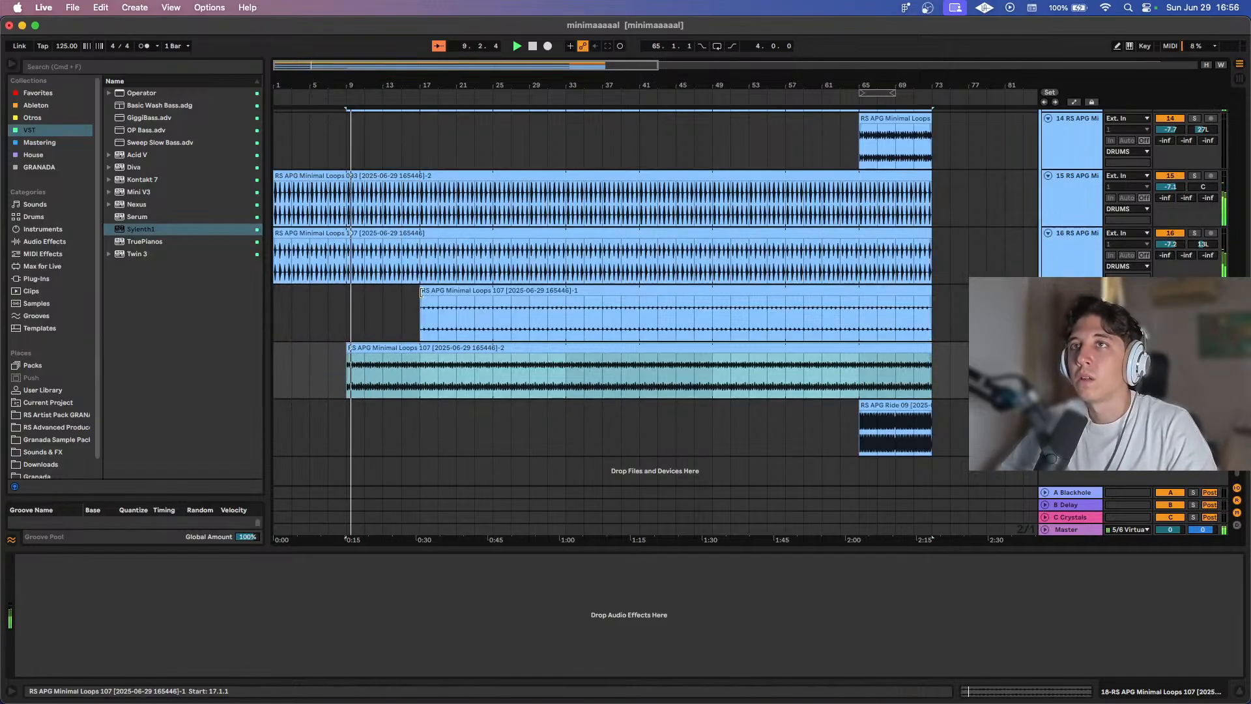
Cut the section from 9.3.3 to 9.4.3 out of track 18's clip, and play from bar 9.
scroll(349, 353, "up", 10)
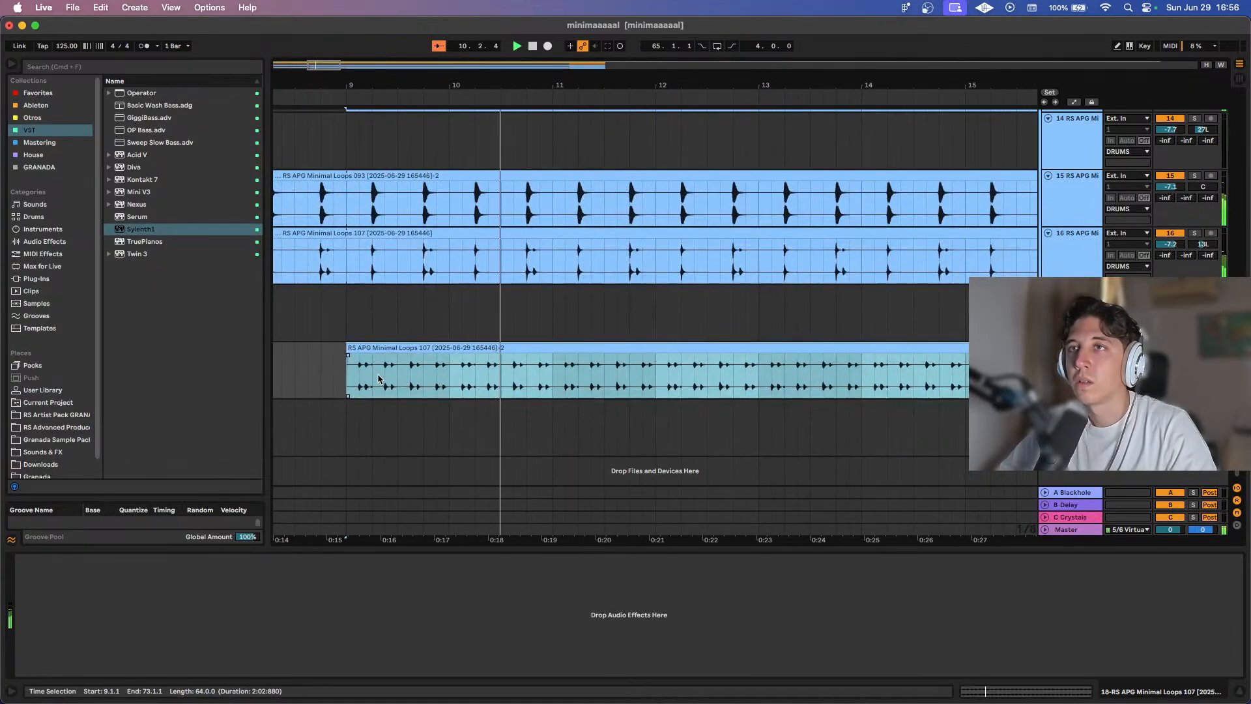
left_click(348, 375)
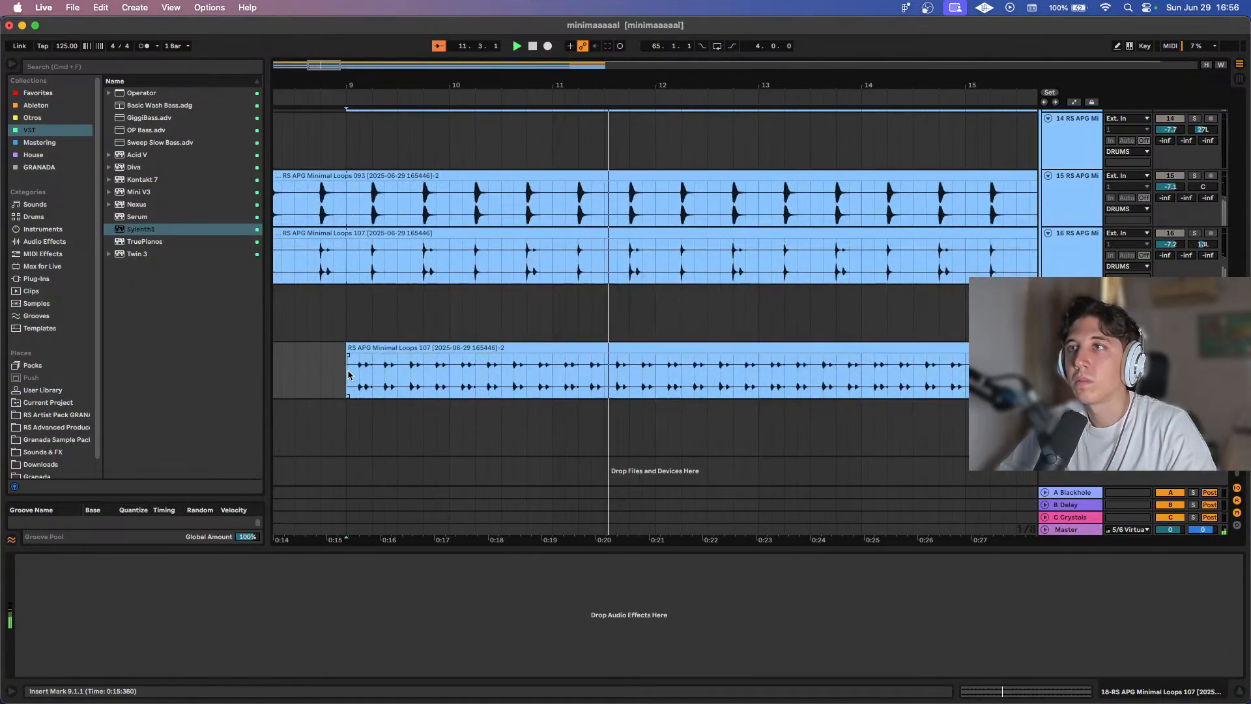
key("space")
key("space")
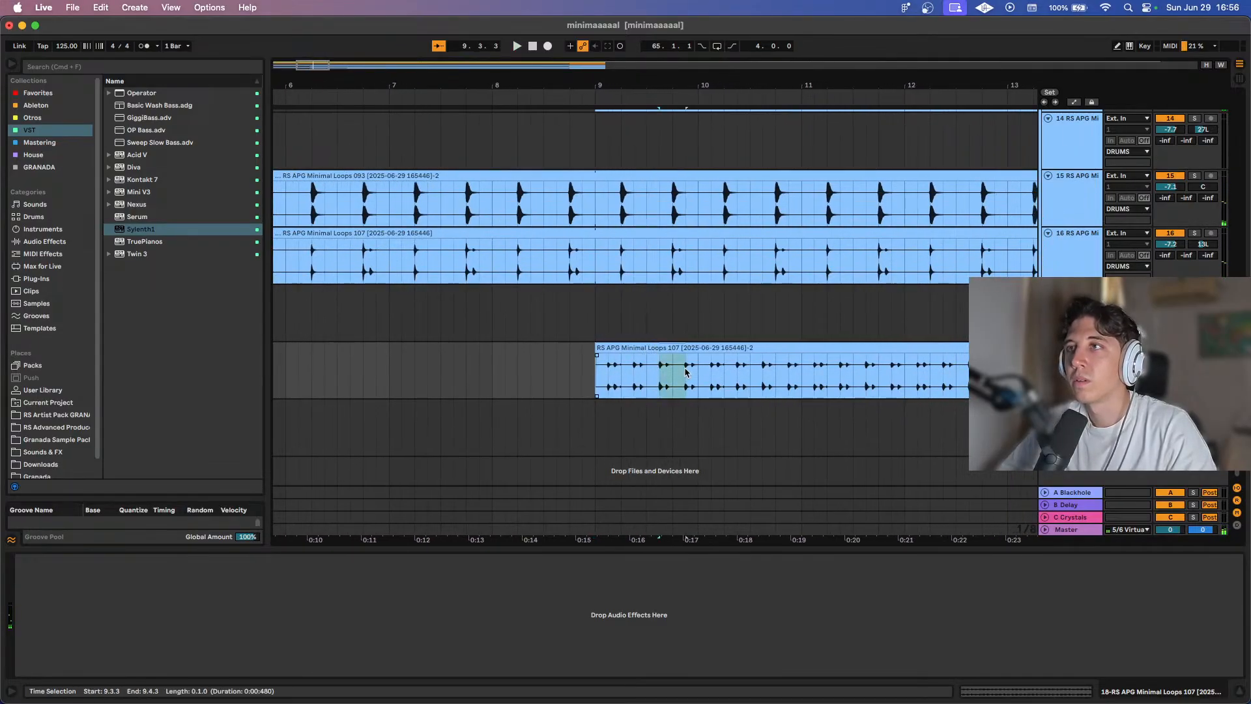
key("super+e")
key("Delete")
key("space")
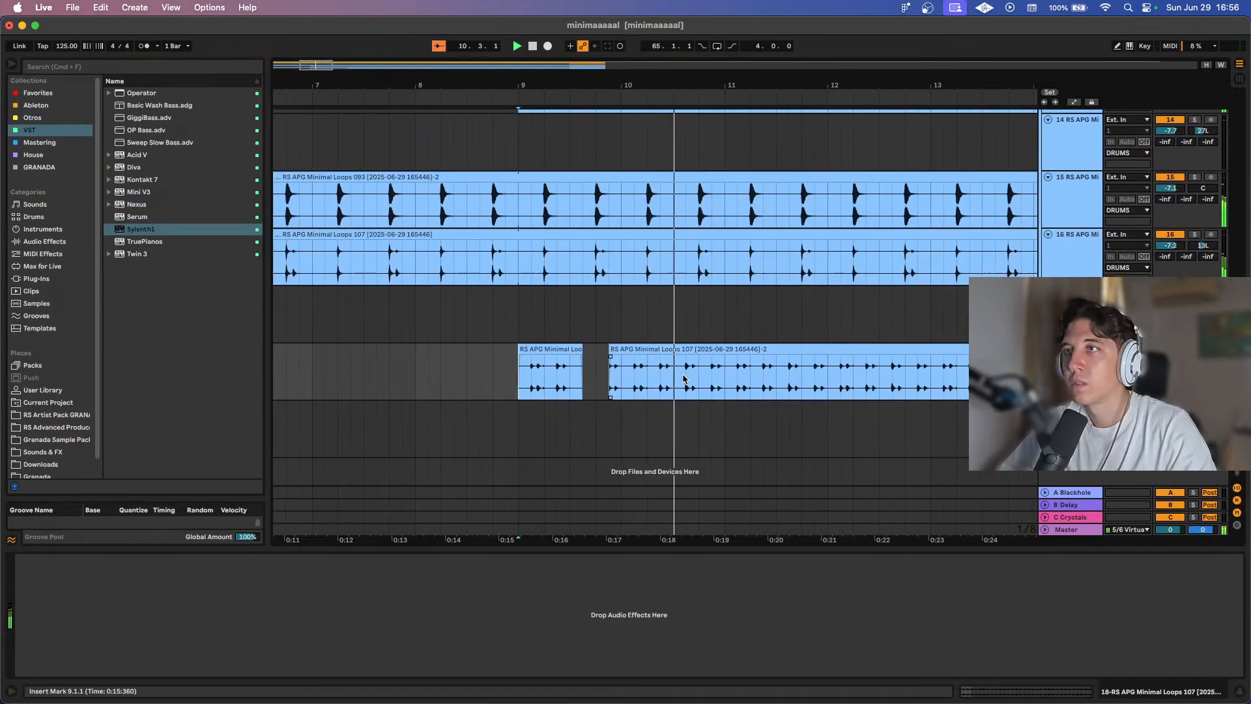
Cut the section from 10.3.3 to 10.4.3 out of track 18's clip, and play it from bar 9.
left_click_drag(687, 376, 706, 378)
key("super+e")
key("Delete")
key("space")
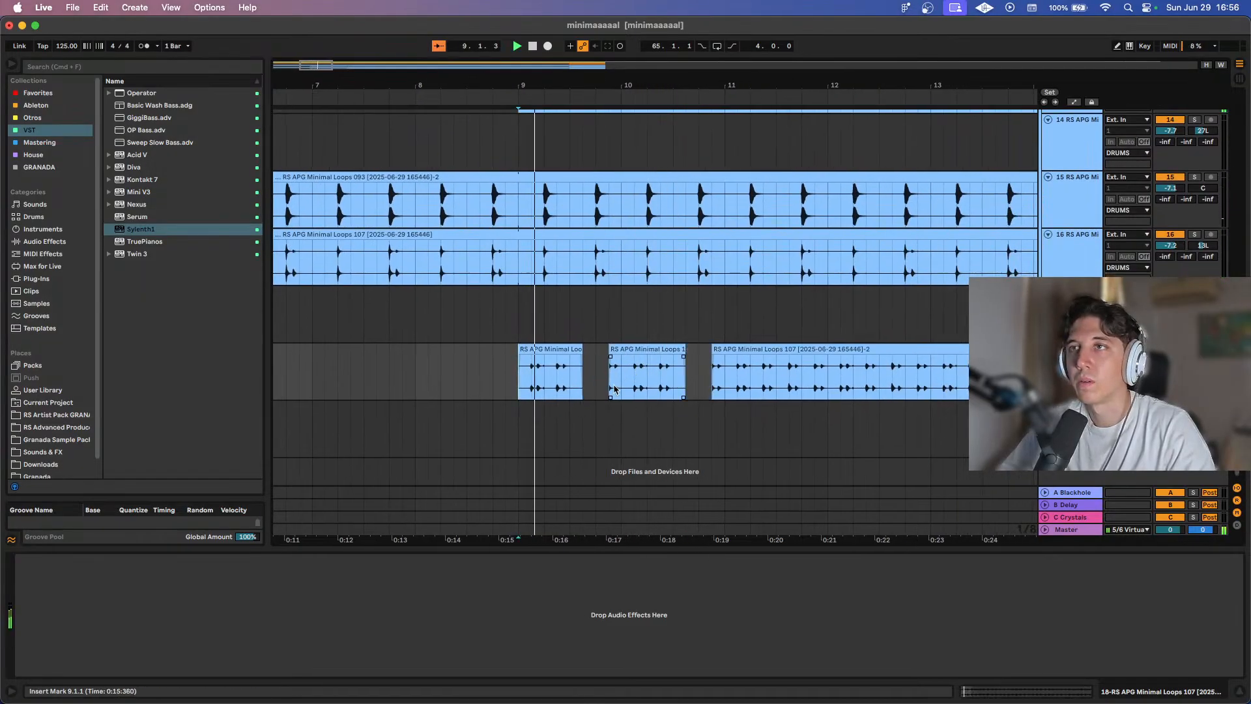
left_click(615, 389)
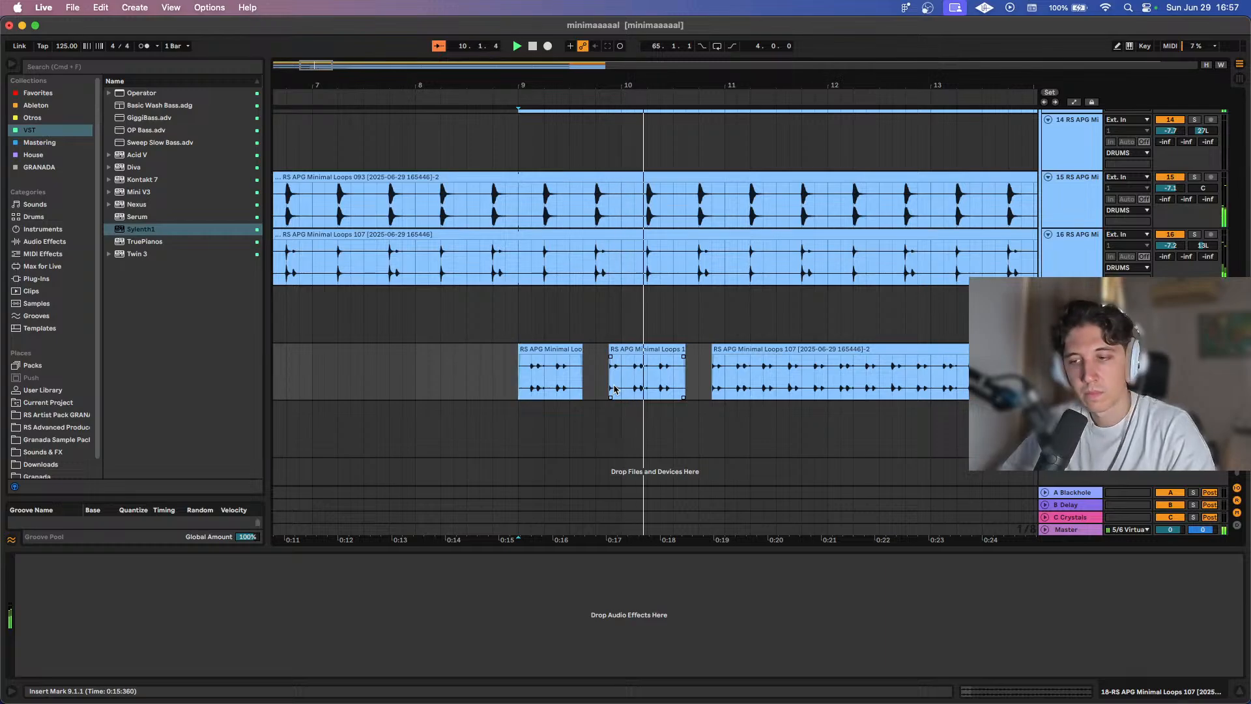
Try removing 10.2.3 to 10.4.3 from track 18, listen from bar 9, and undo that deletion.
key("space")
left_click_drag(660, 377, 713, 377)
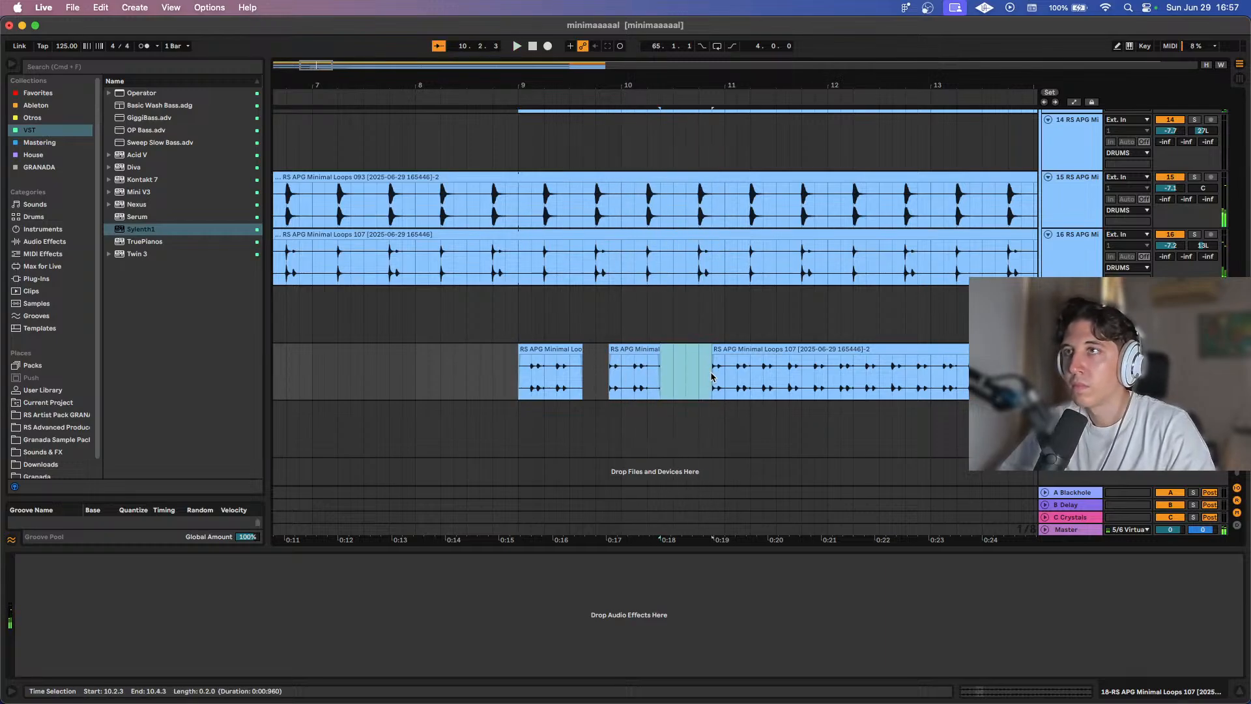
key("Delete")
key("space")
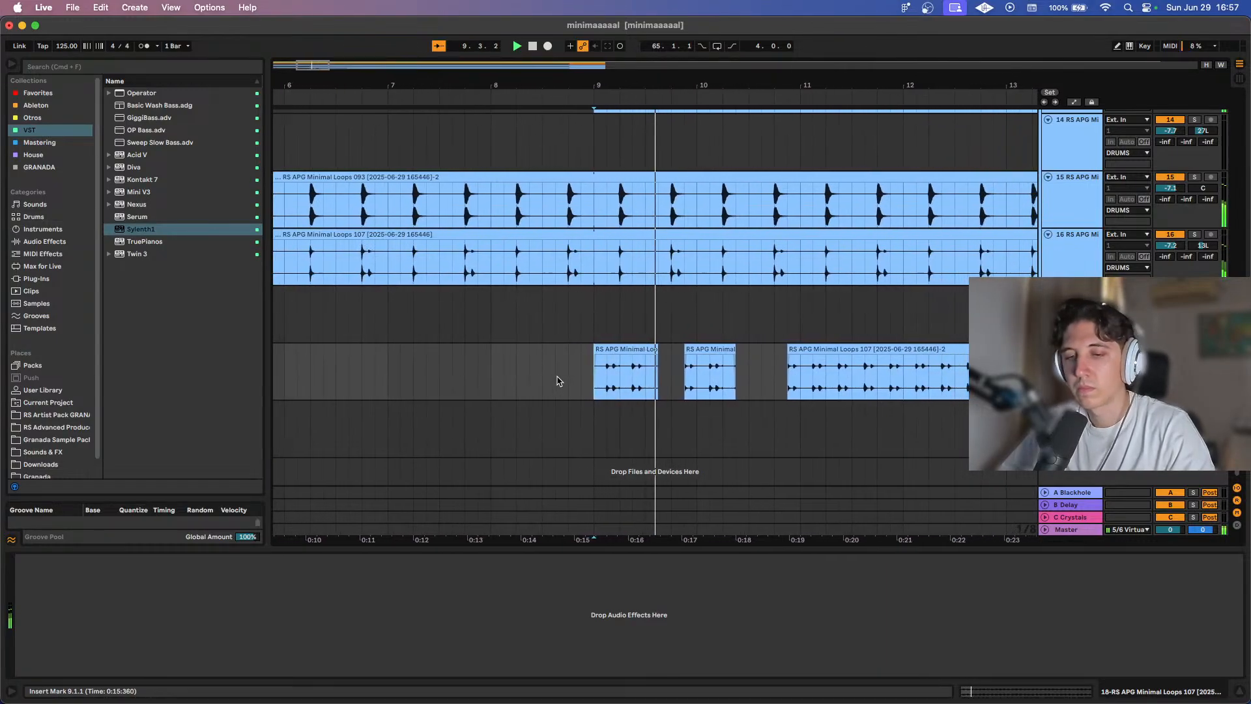
key("super+z")
key("space")
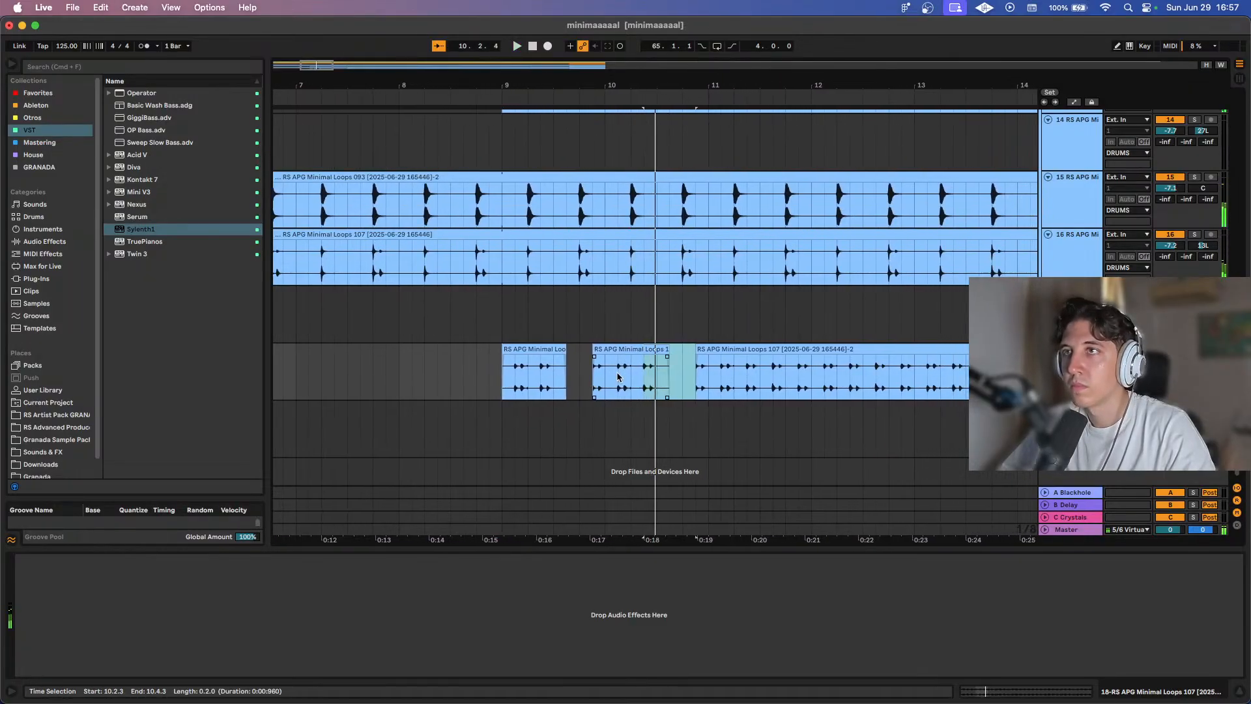
Remove 9.4.3 to 10.1.3 from track 18, try a further cut from 9.2.3 to 9.4.1, and undo only the further cut.
left_click_drag(618, 377, 581, 377)
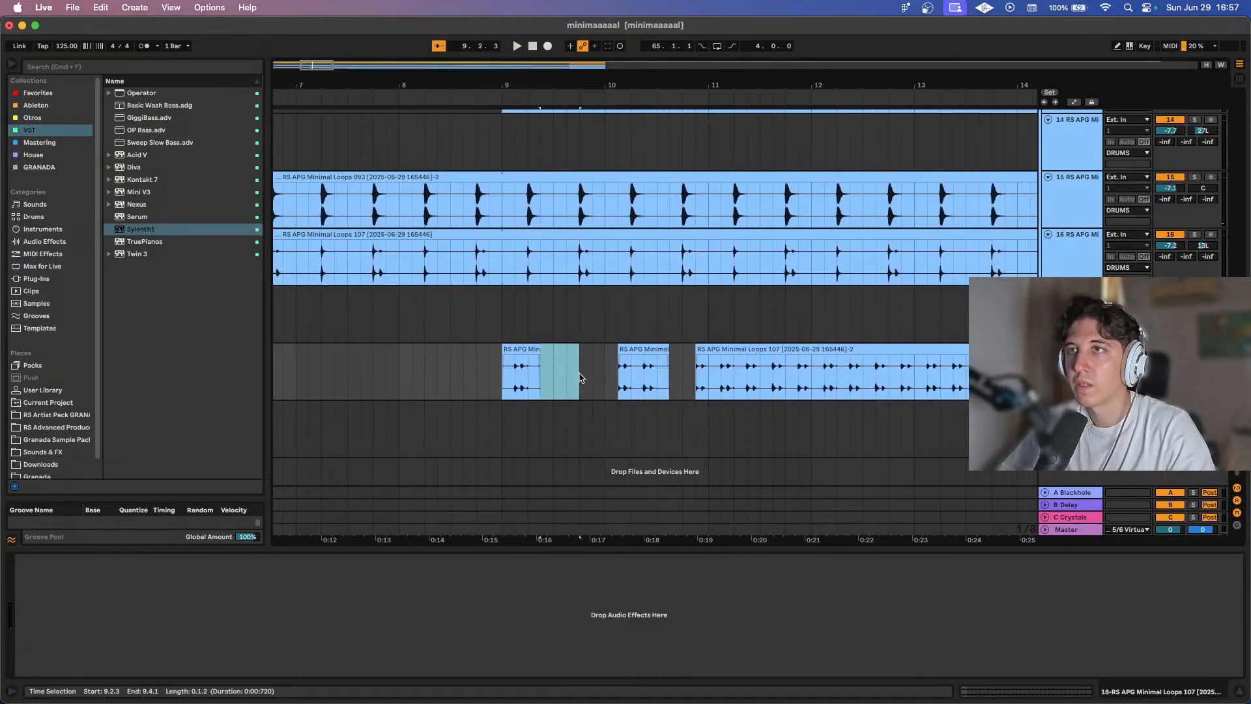
key("Delete")
left_click(502, 383)
key("space")
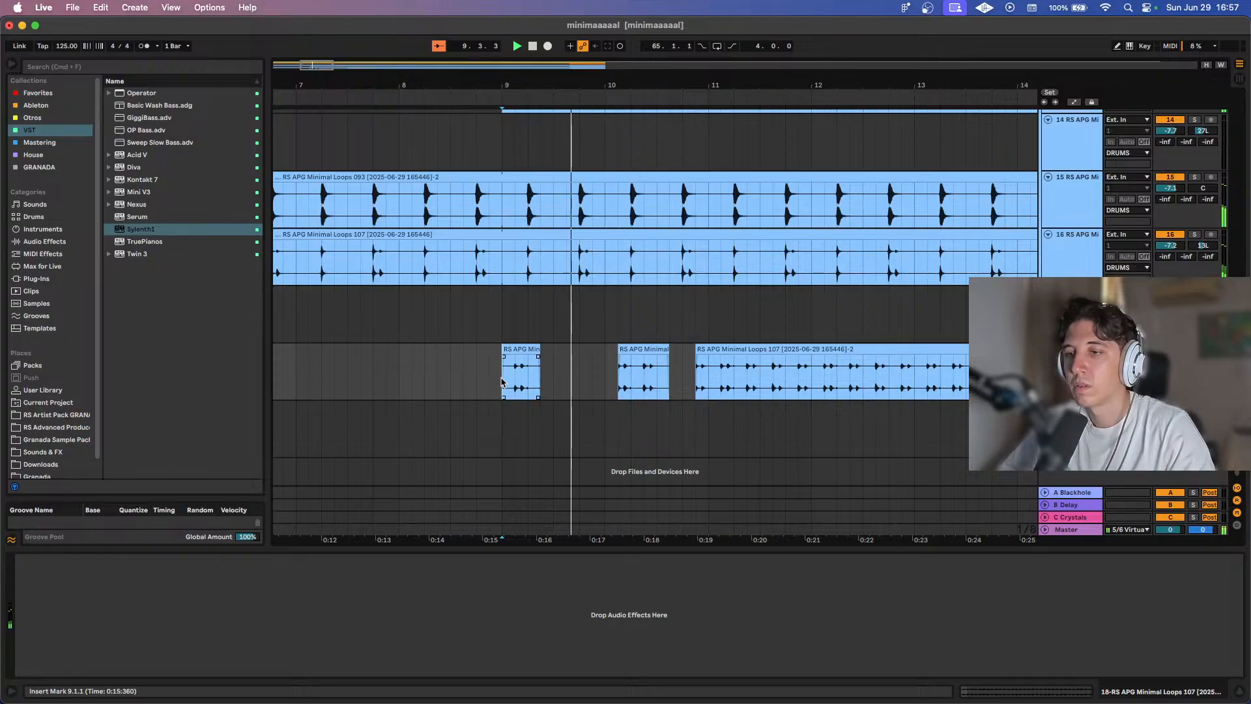
key("super+z")
left_click(501, 383)
key("space")
key("space")
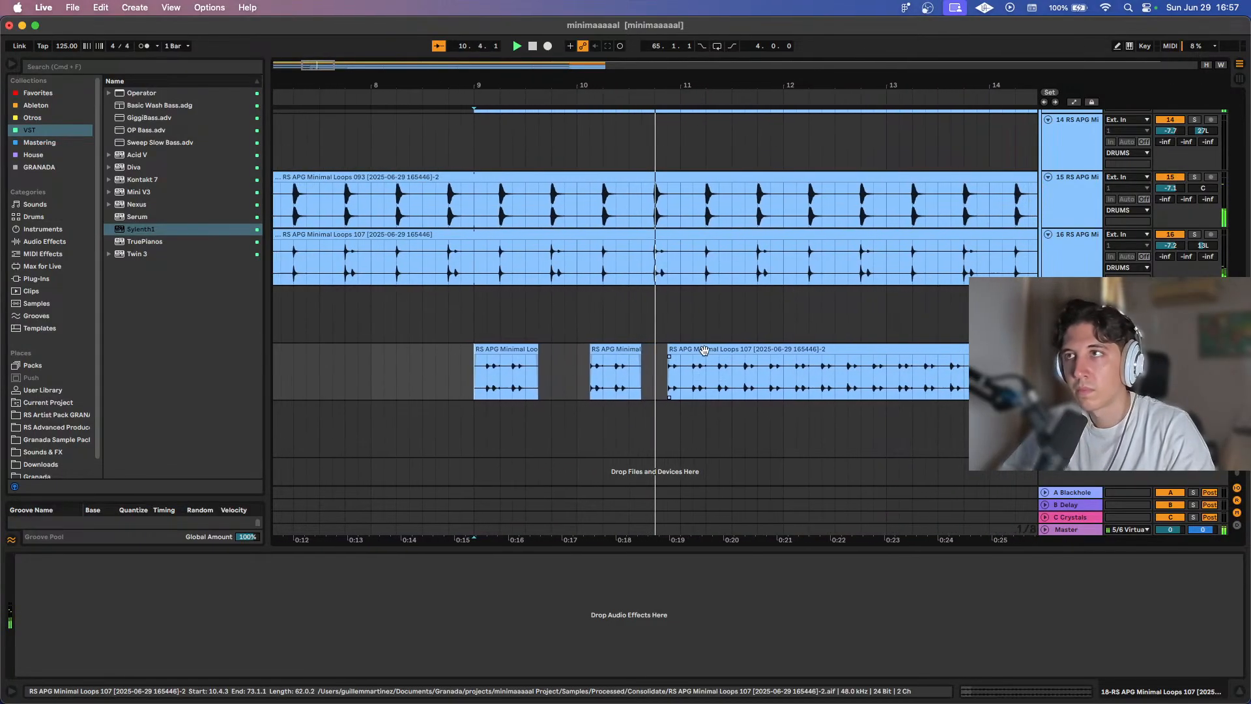
Delete track 18's remaining clip from 10.4.3 onward, and consolidate bars 9 to 11 into one two-bar clip.
key("space")
left_click_drag(632, 375, 421, 369)
left_click(643, 350)
key("Delete")
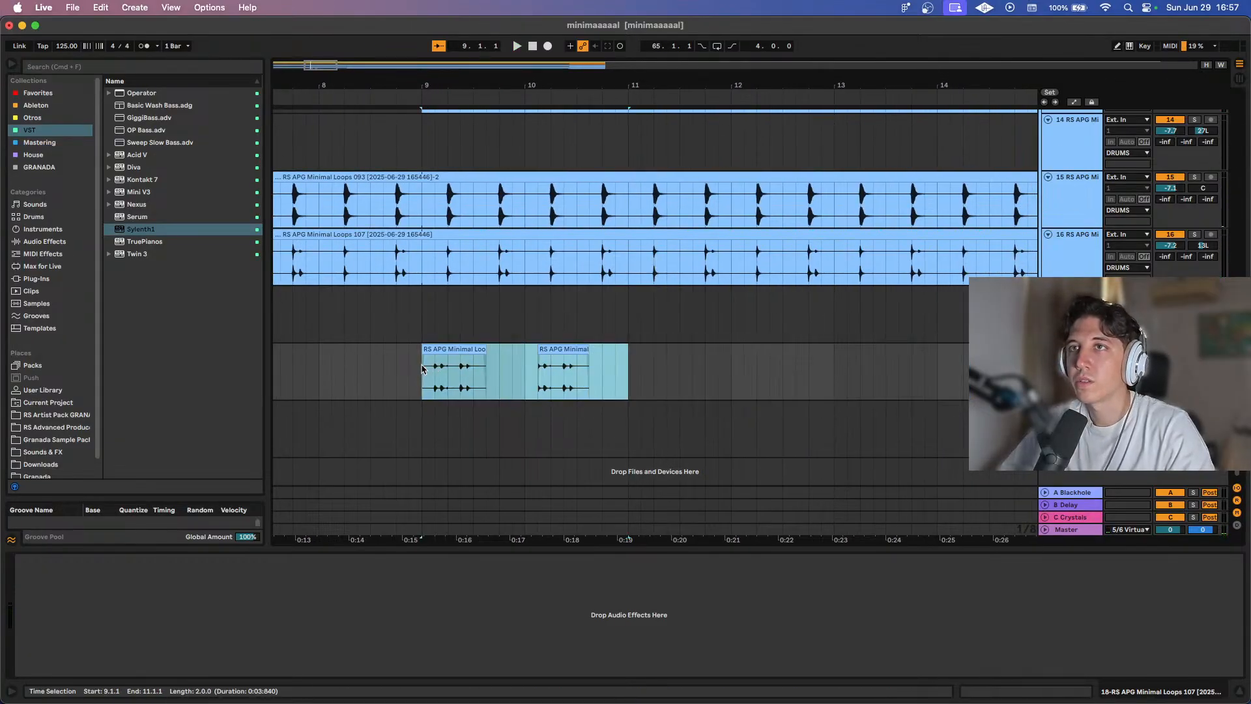
key("super+j")
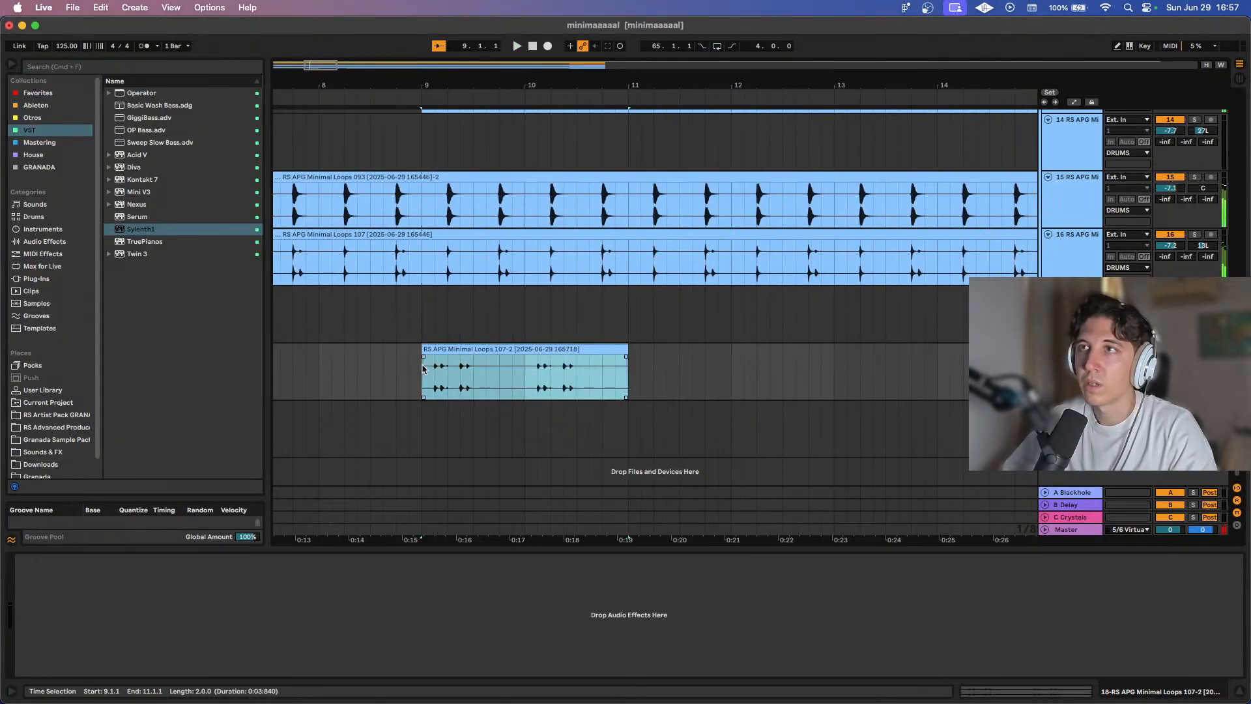
Extend track 18's consolidated two-bar loop from bar 9 to bar 50, and play it with the rest of the arrangement.
double_click(465, 348)
scroll(451, 361, "down", 10)
left_click_drag(384, 350, 827, 349)
key("space")
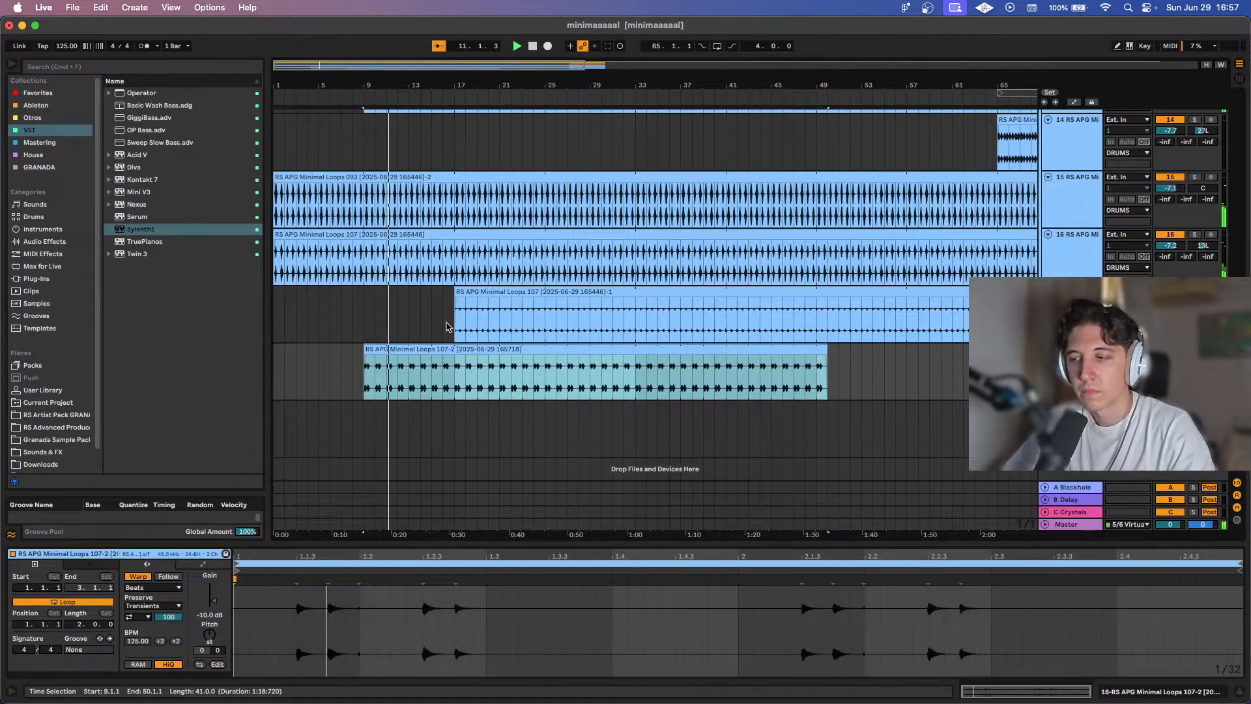
scroll(416, 273, "up", 5)
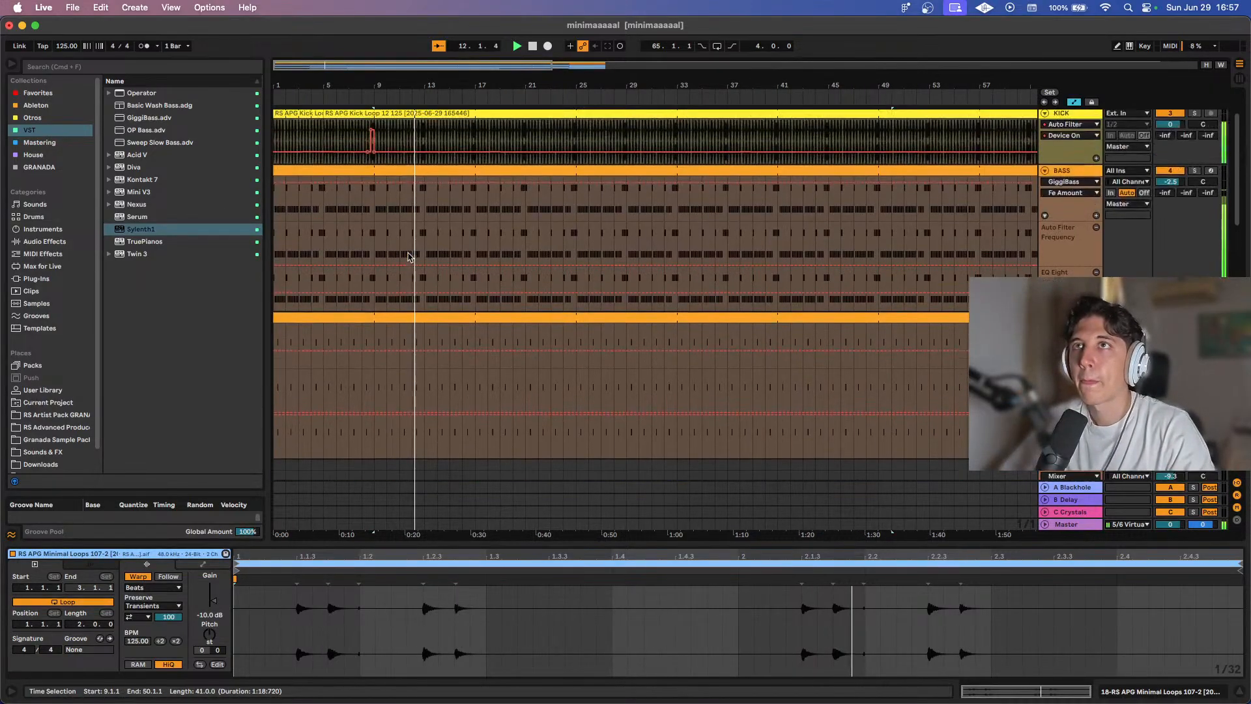
Try automating the kick's Auto Filter to switch on for the last beat before bar 13.
scroll(395, 171, "up", 5)
scroll(404, 176, "up", 4)
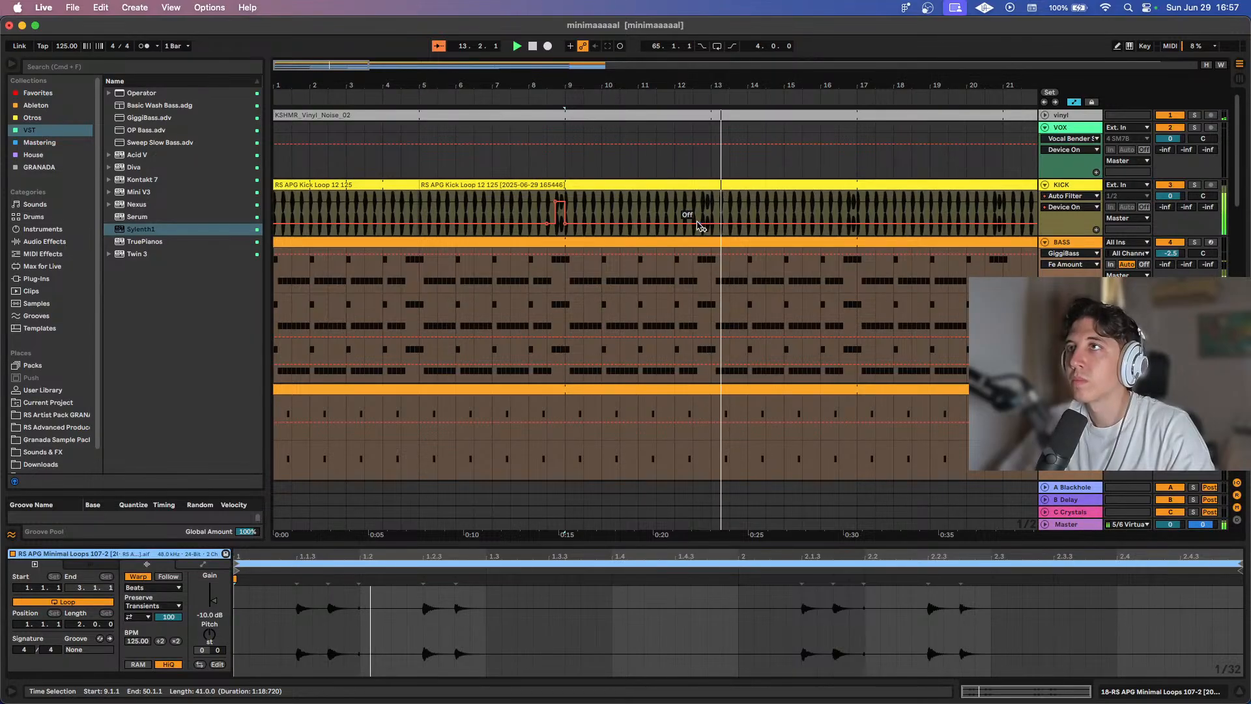
scroll(700, 226, "up", 5)
key("space")
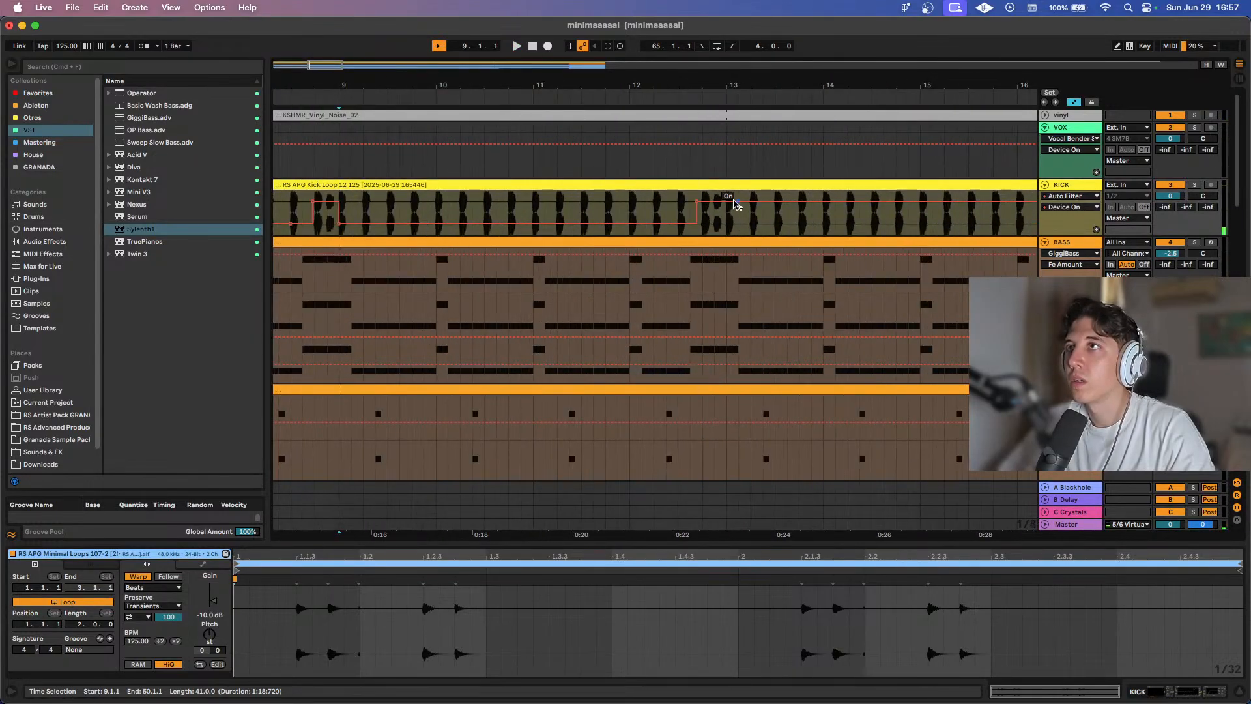
Copy the kick fill from 8.4.1 to 9.1.1 on the KICK track.
key("a")
scroll(731, 208, "left", 6)
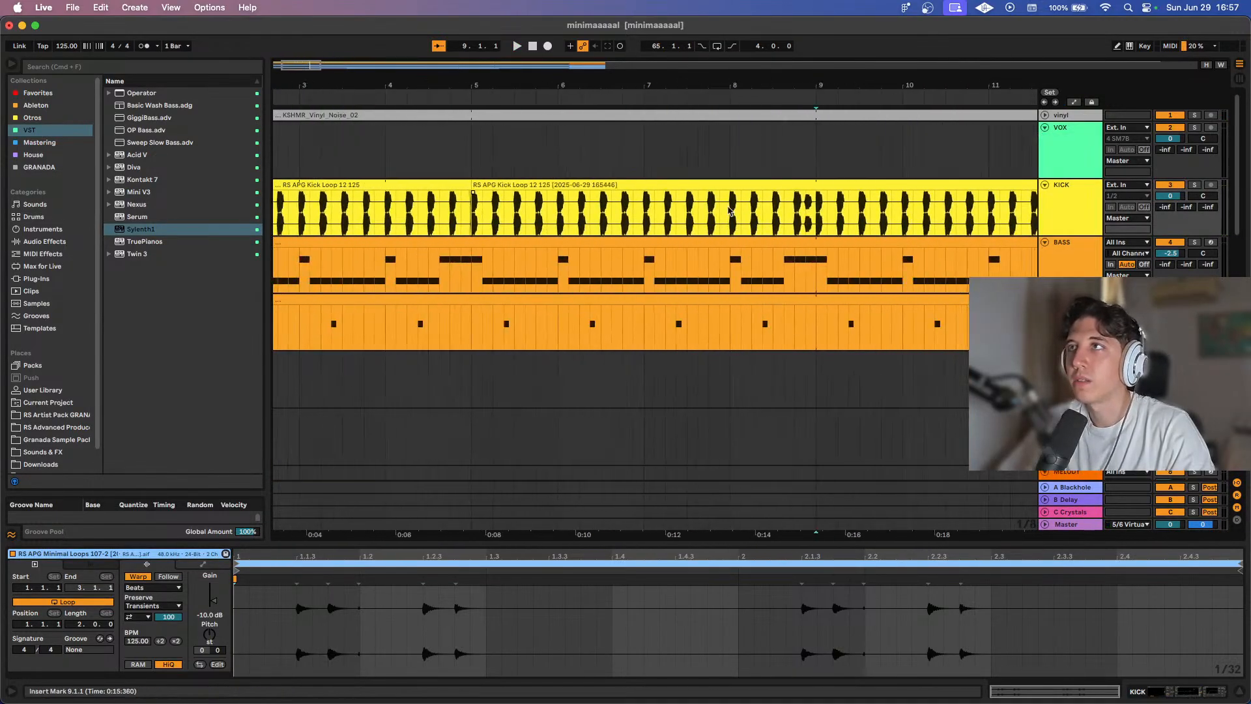
scroll(729, 211, "down", 5)
scroll(452, 219, "up", 3)
scroll(453, 219, "down", 1)
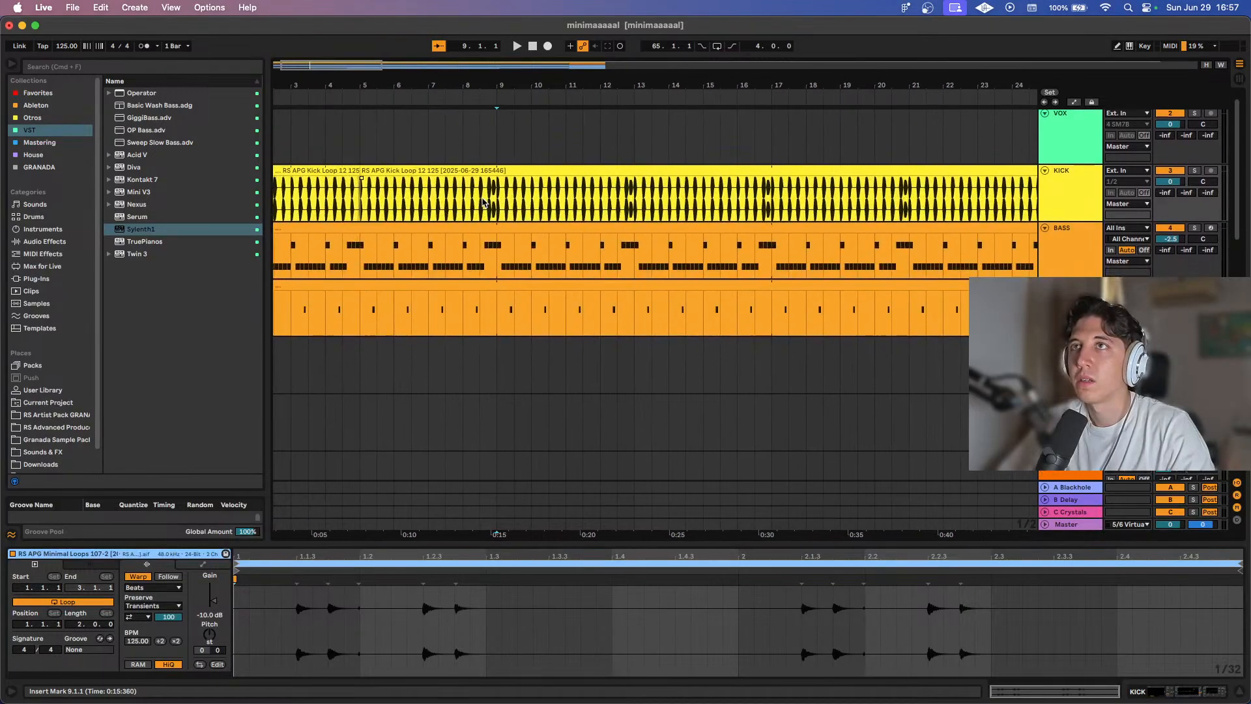
left_click_drag(484, 203, 519, 199)
scroll(493, 203, "up", 6)
scroll(502, 204, "down", 10)
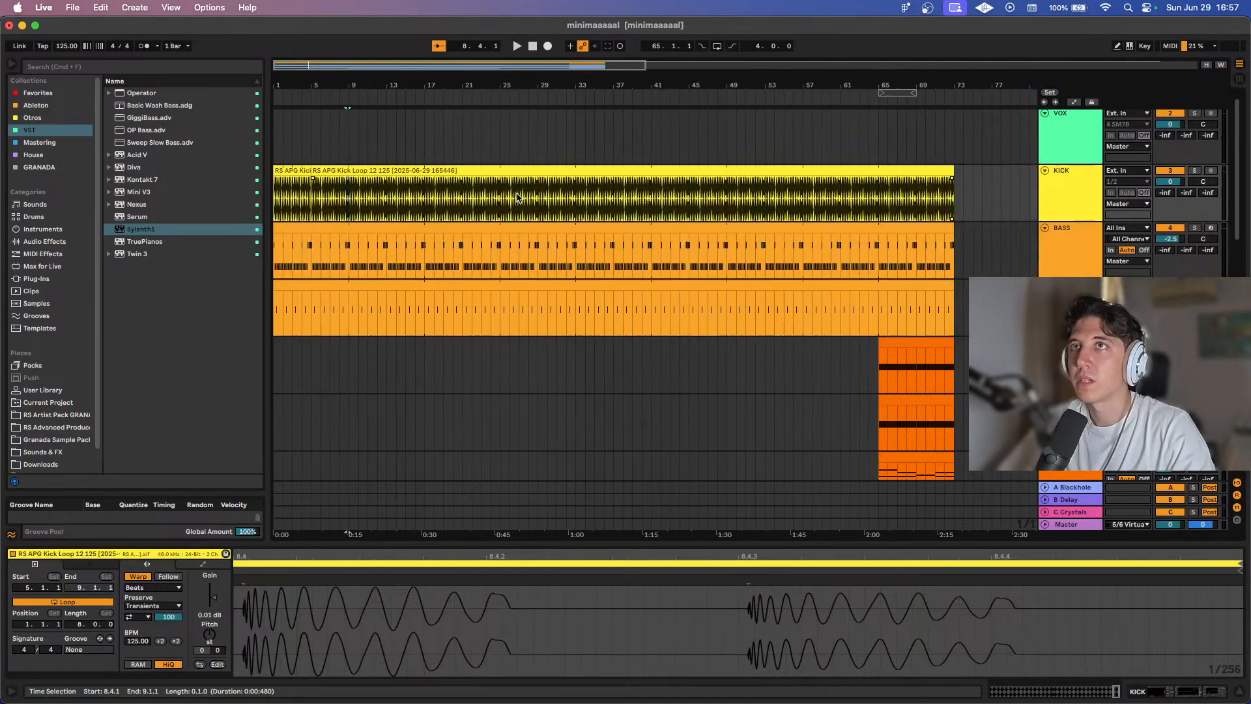
Play the arrangement from bar 1 and paste the copied kick fill at 2.4.1 on the KICK track.
left_click(309, 207)
scroll(315, 212, "up", 10)
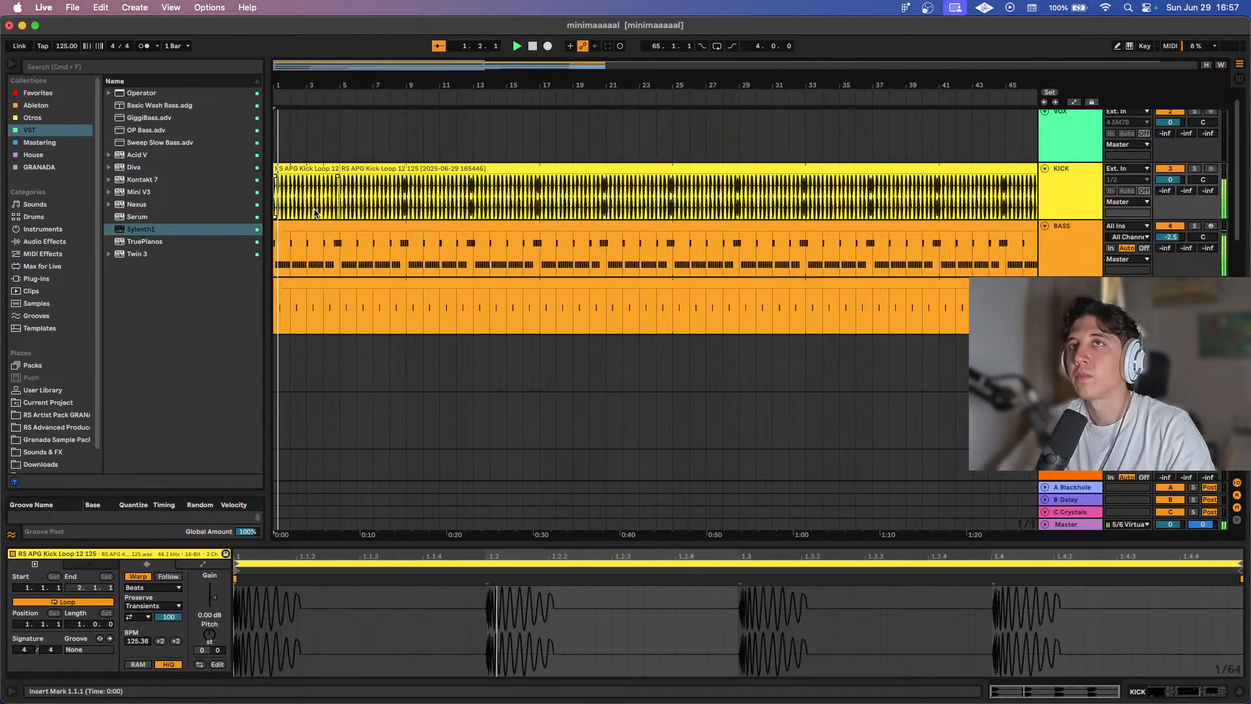
scroll(316, 212, "down", 1)
scroll(433, 194, "up", 4)
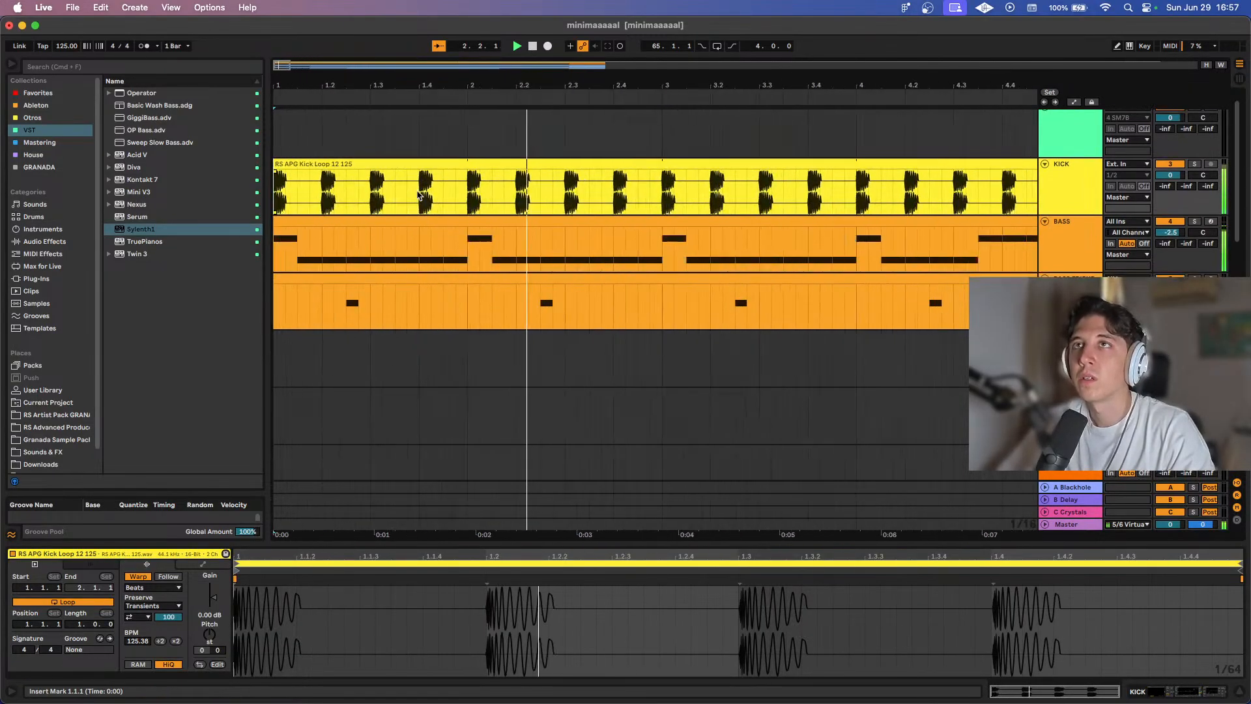
left_click(632, 191)
left_click(618, 189)
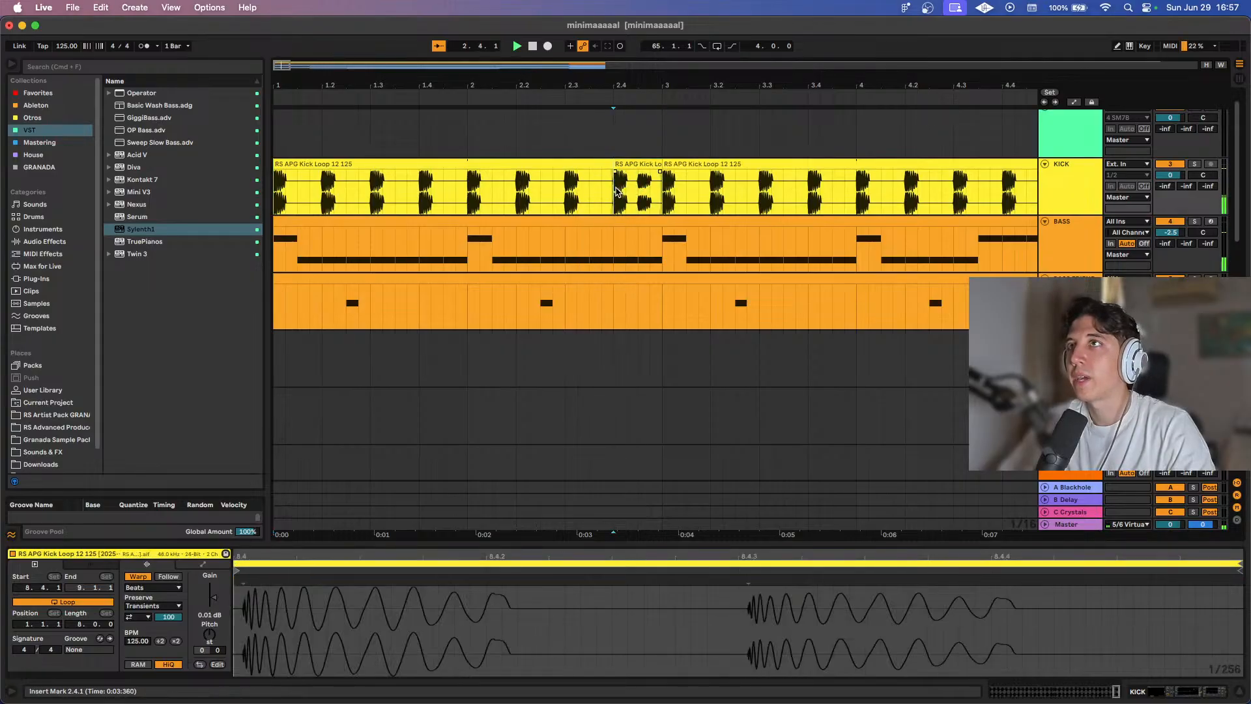
Clear the KICK track's Auto Filter Device On automation from 1.1.1 to 4.2.1, keeping the audio clips.
key("space")
key("a")
scroll(619, 189, "down", 5)
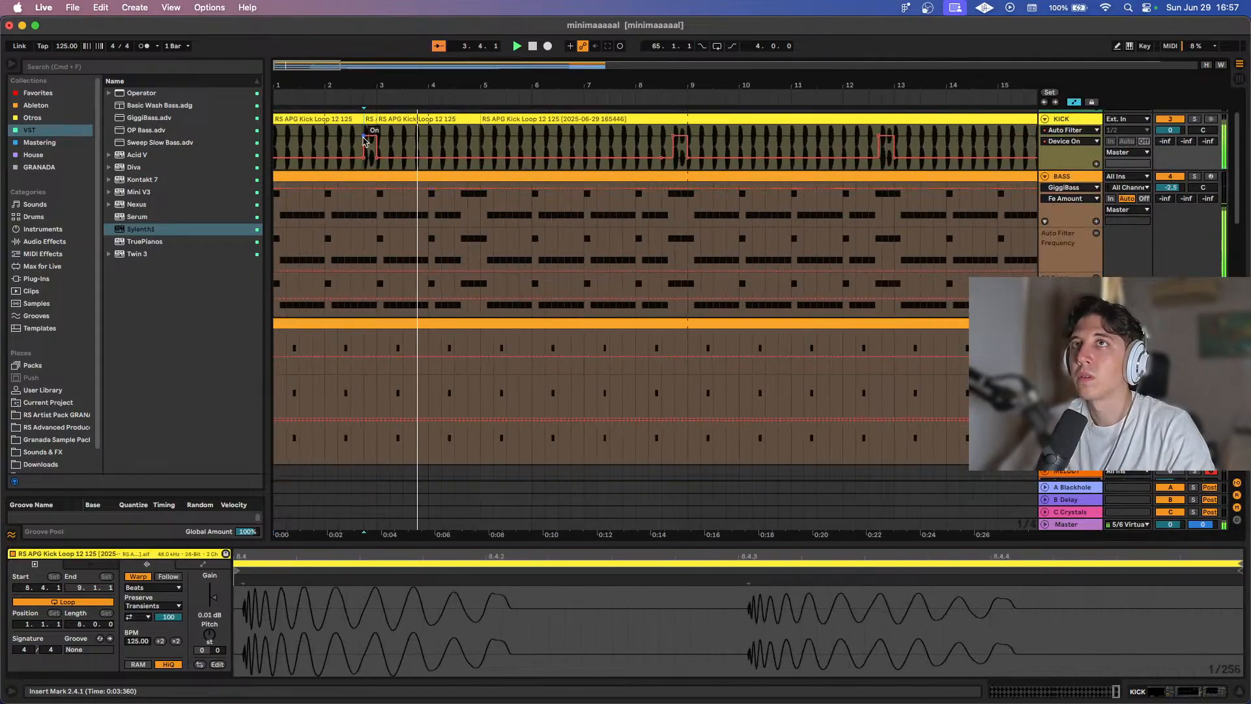
left_click_drag(275, 143, 446, 144)
scroll(503, 185, "down", 3)
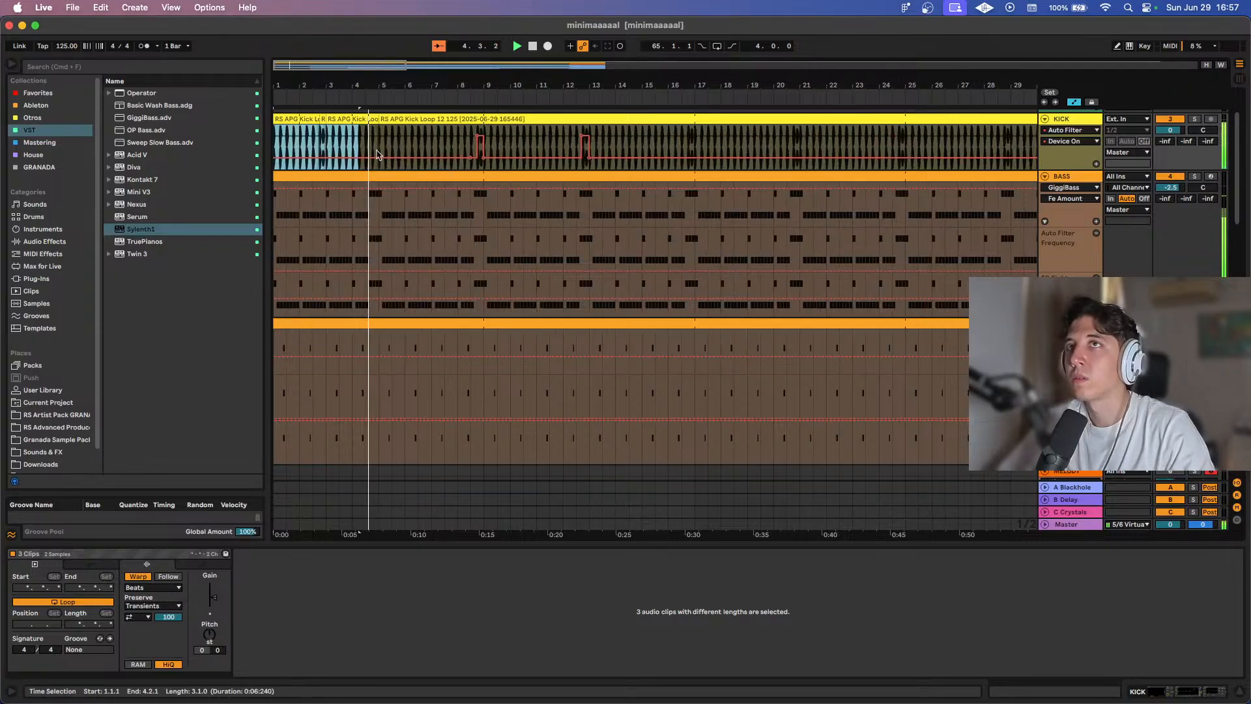
key("a")
scroll(367, 149, "up", 3)
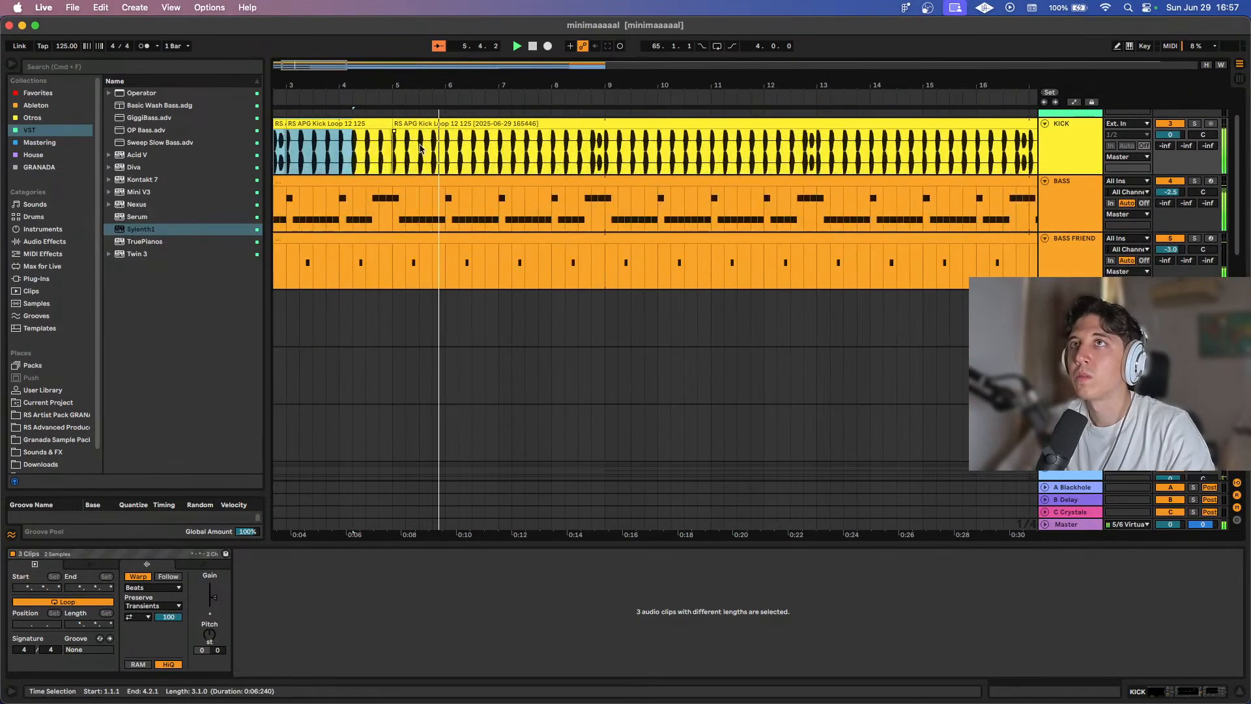
Restart playback from bar 1 and paste the kick fill at 4.4.1, ending at bar 5.
scroll(421, 148, "left", 3)
key("space")
left_click(533, 48)
key("space")
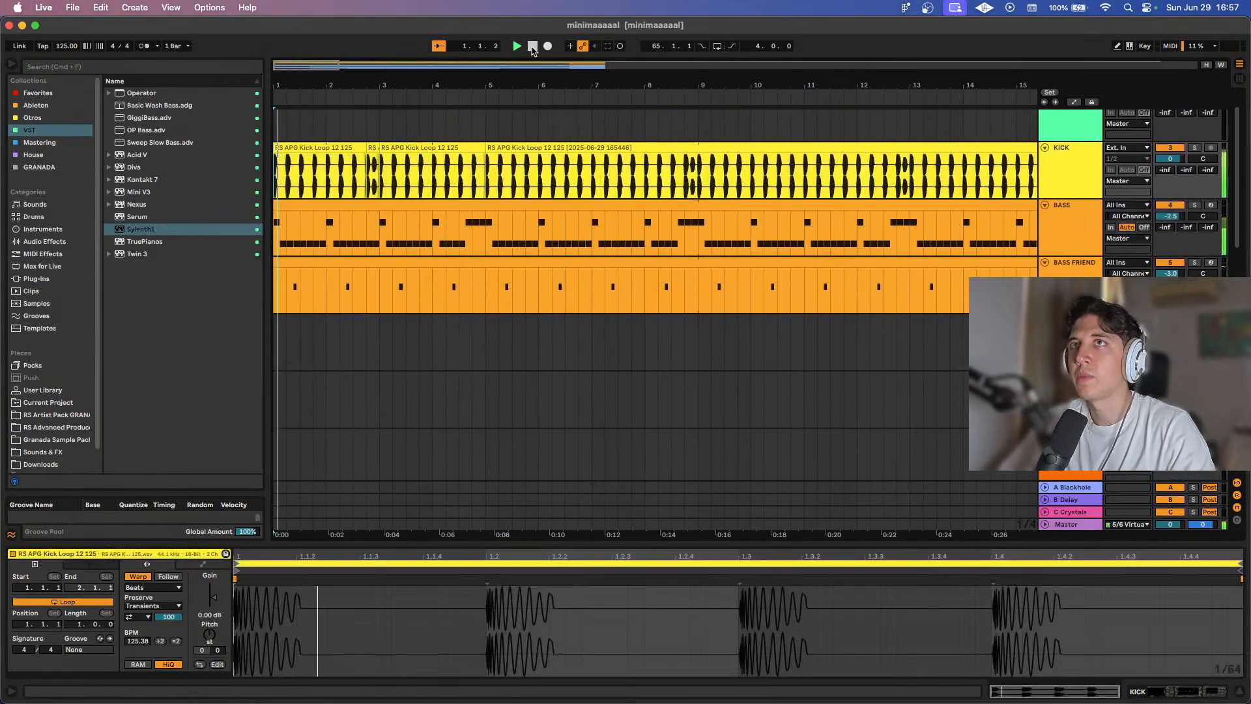
scroll(467, 189, "up", 4)
left_click(486, 183)
key("super+v")
scroll(485, 182, "down", 4)
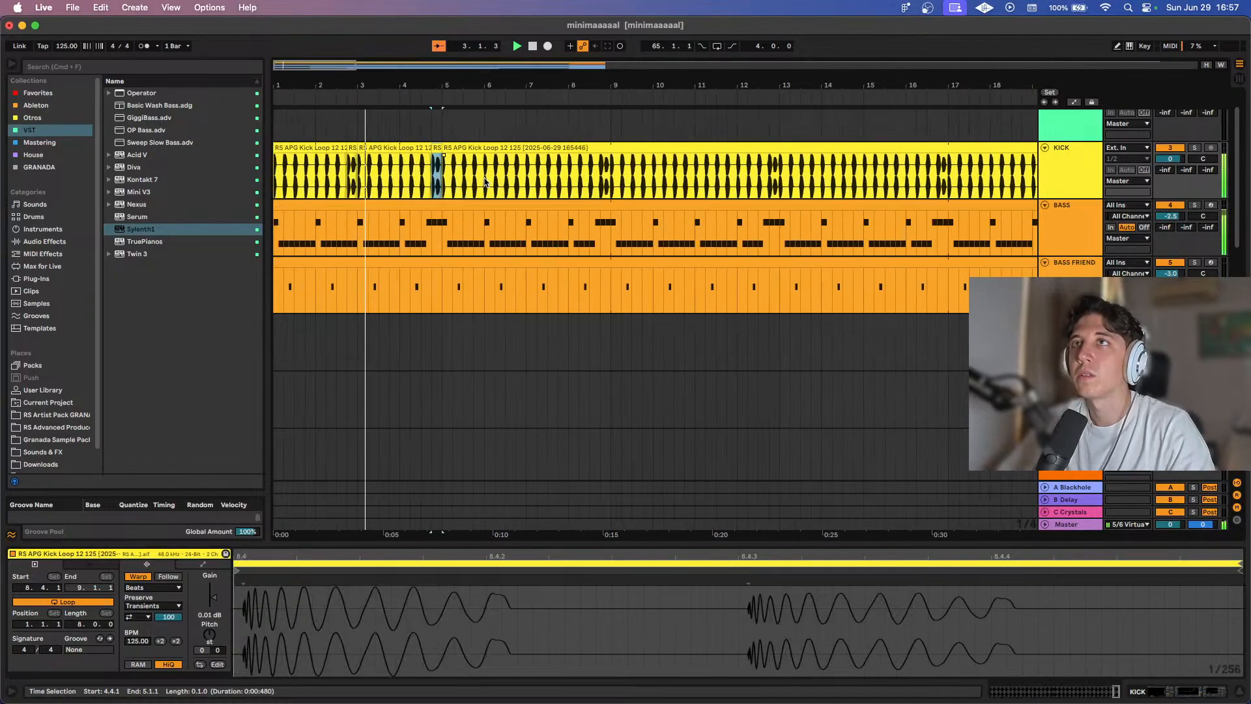
Clear the KICK track's Auto Filter Device On automation from 4.1.1 to 5.3.1, keeping the audio clips.
scroll(434, 179, "up", 3)
key("a")
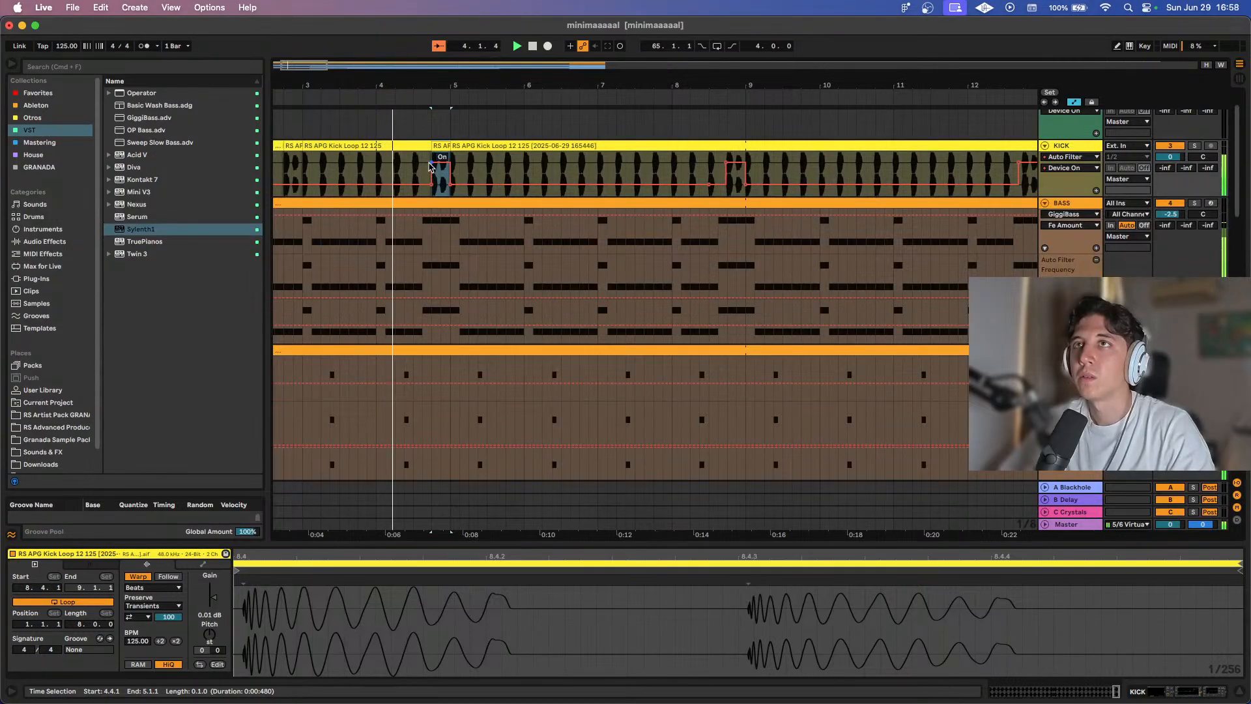
left_click_drag(490, 170, 372, 166)
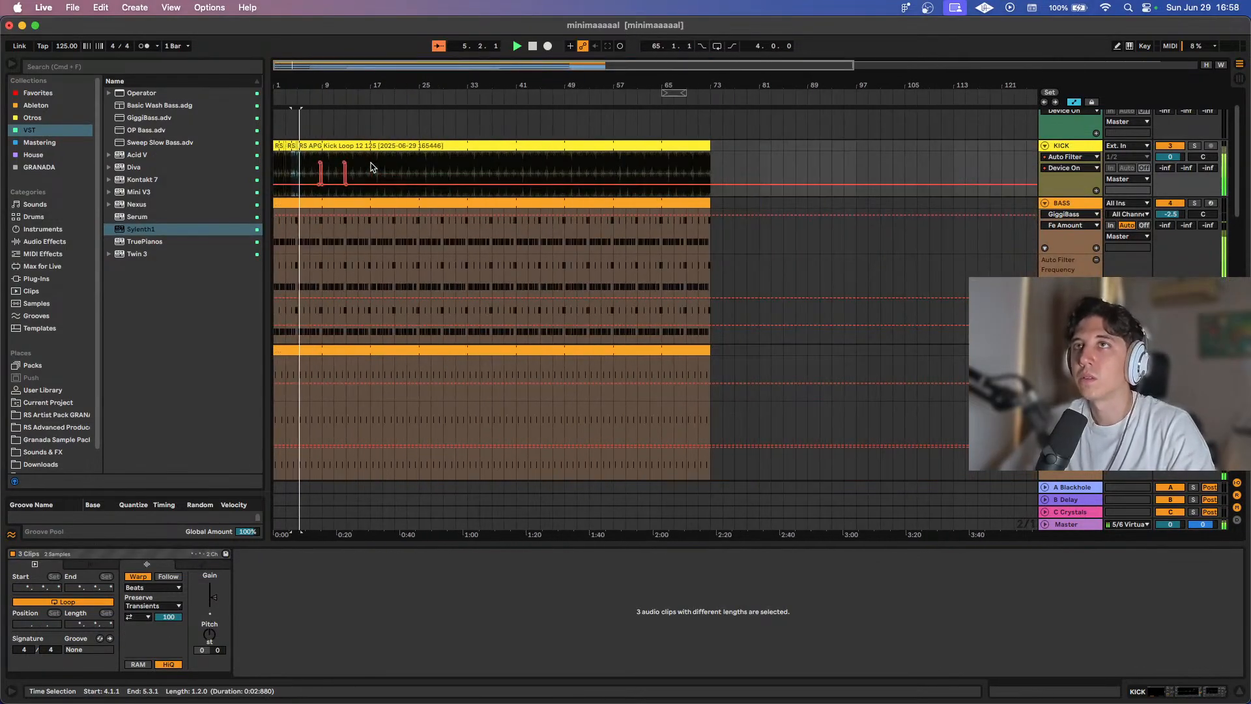
key("a")
scroll(374, 166, "down", 4)
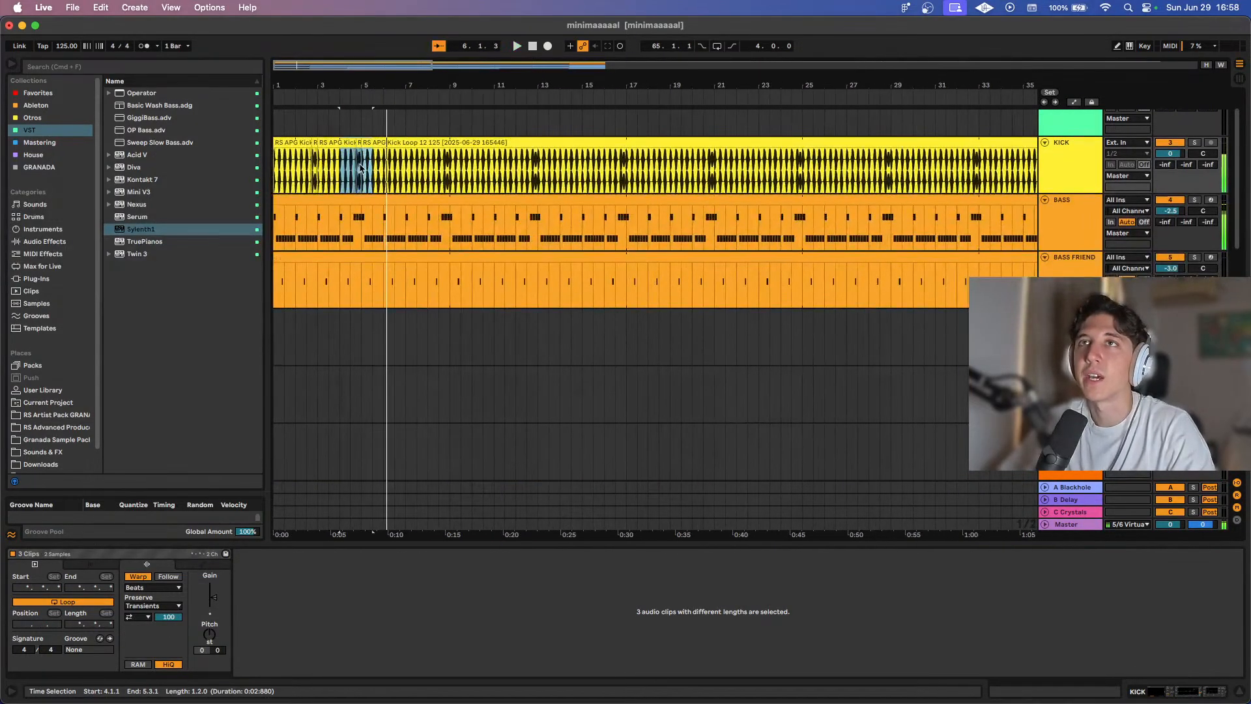
Consolidate the kick from 1.1.1 to 5.1.1 into one looped four-bar clip and extend it over the track to bar 73.
left_click_drag(360, 168, 277, 168)
key("super+j")
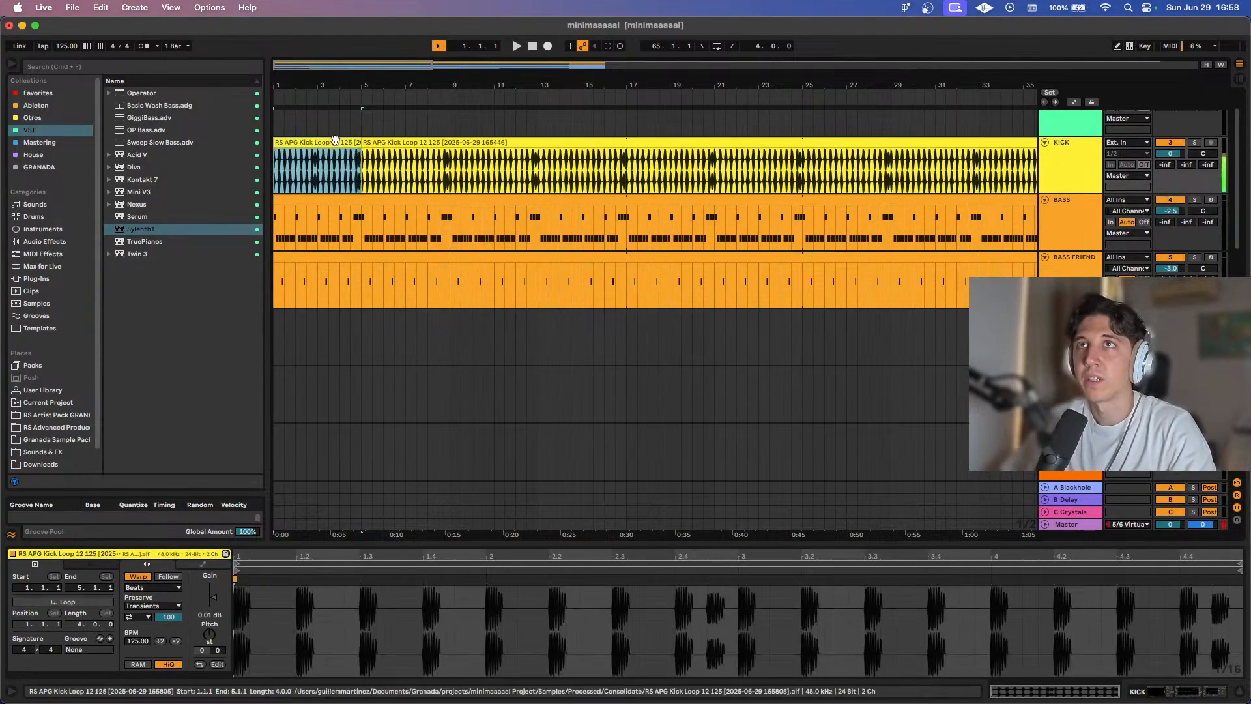
key("super+l")
left_click_drag(361, 142, 774, 145)
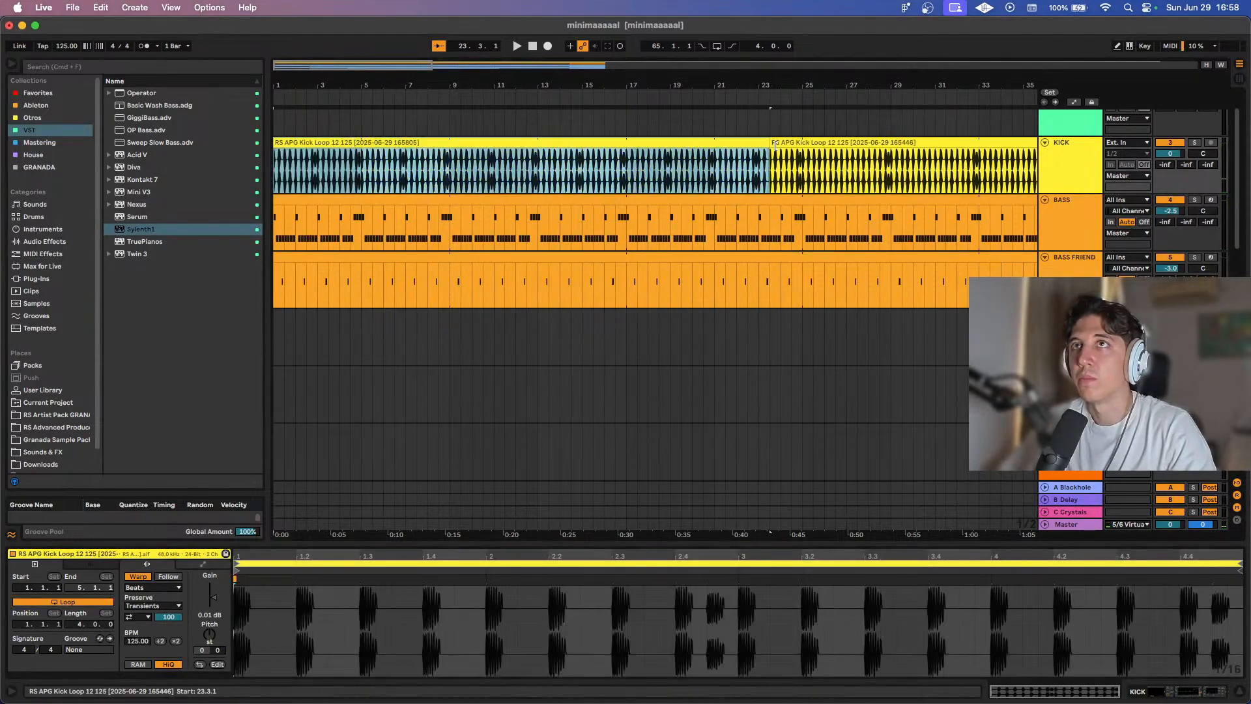
key("w")
left_click_drag(380, 140, 542, 142)
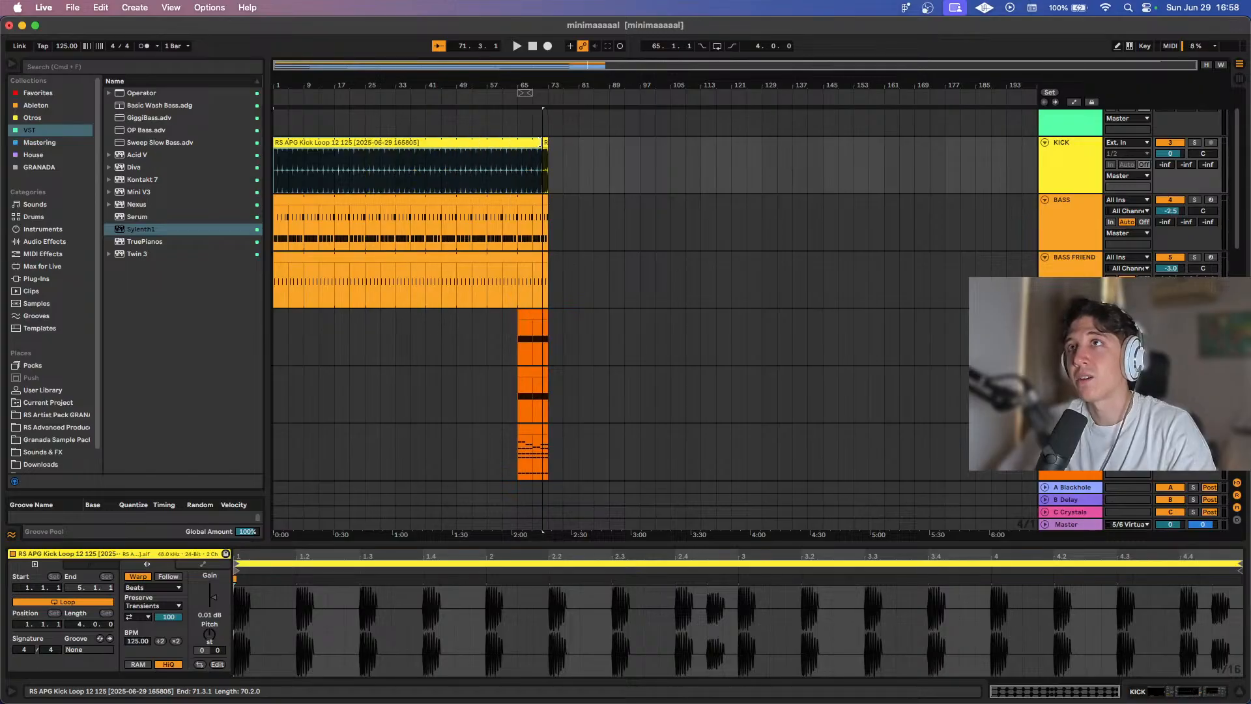
Save the set and play the extended kick loop from bar 1 with its filter automation shown.
key("space")
key("a")
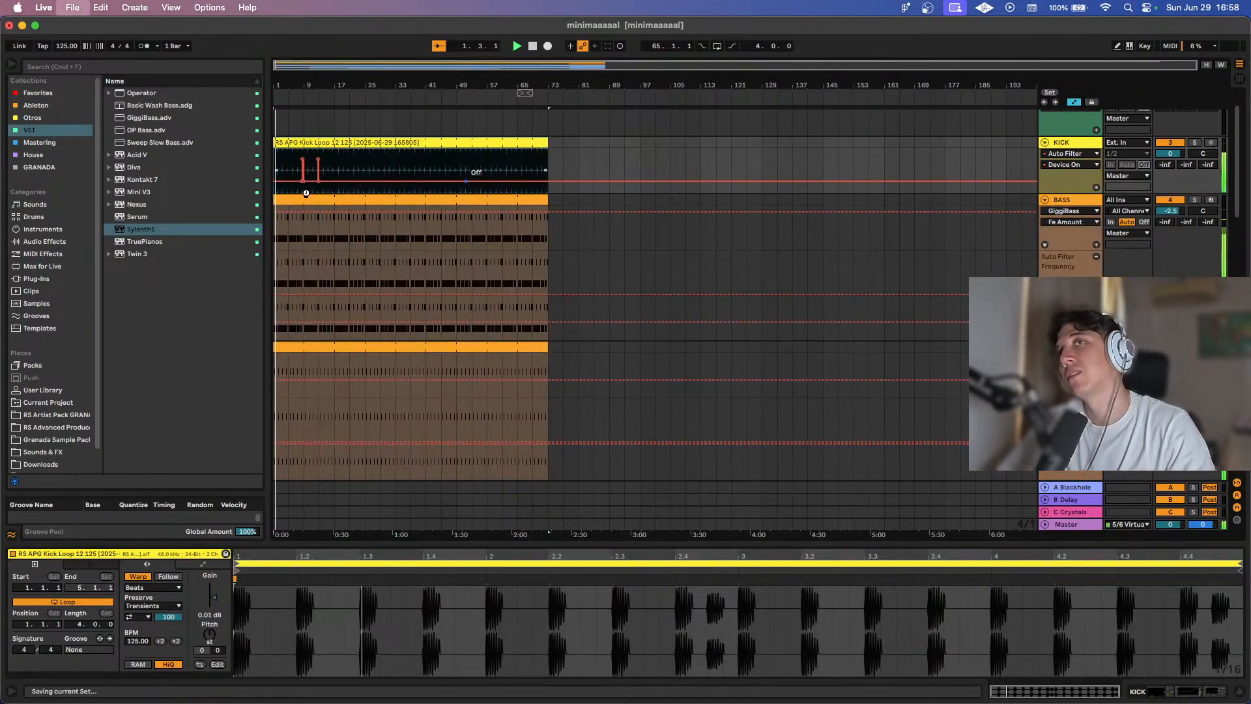
key("w")
key("plus")
key("plus")
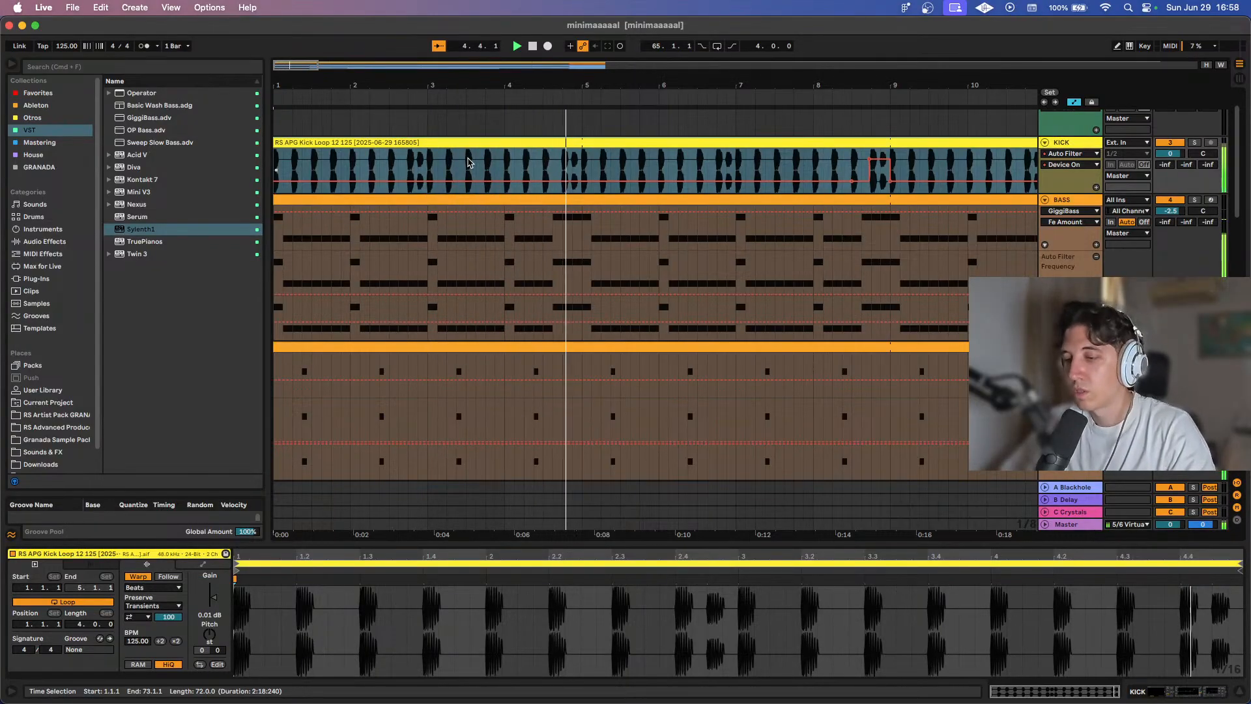
Change the kick filter's automated on-section before bar 9 to run from 8.1.1 to 8.4.1, and save the set.
key("minus")
key("minus")
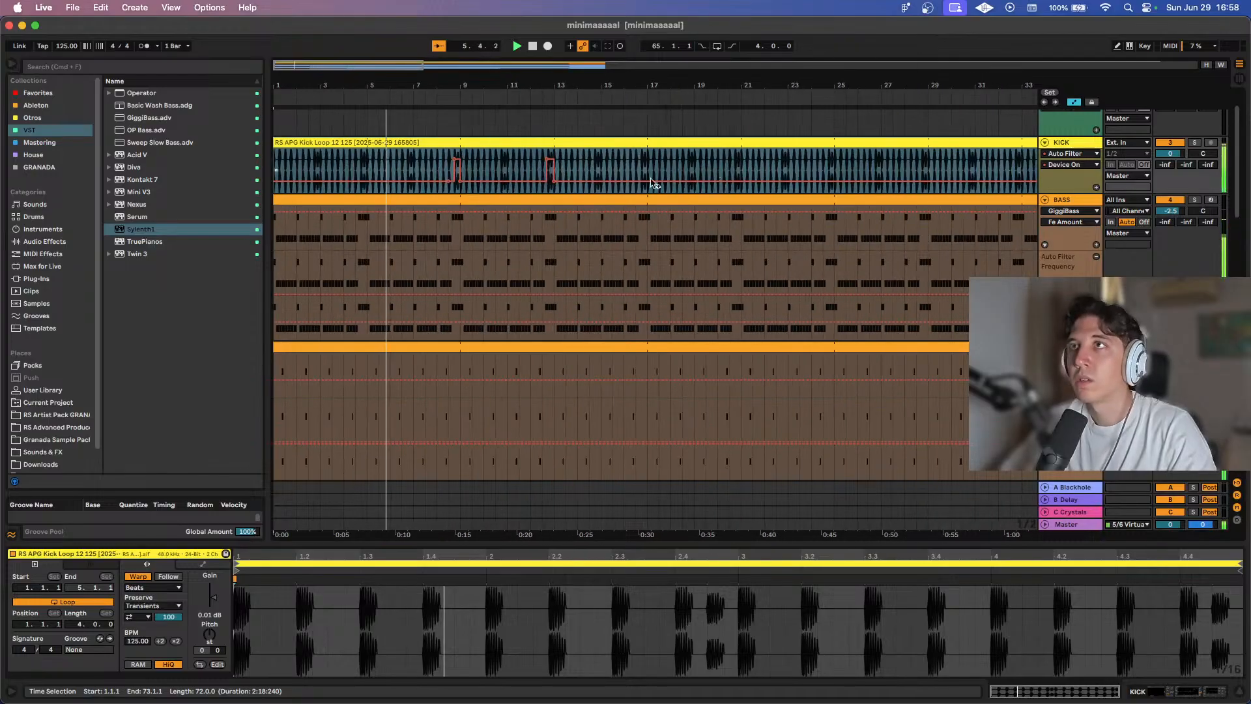
left_click(468, 160)
key("plus")
key("plus")
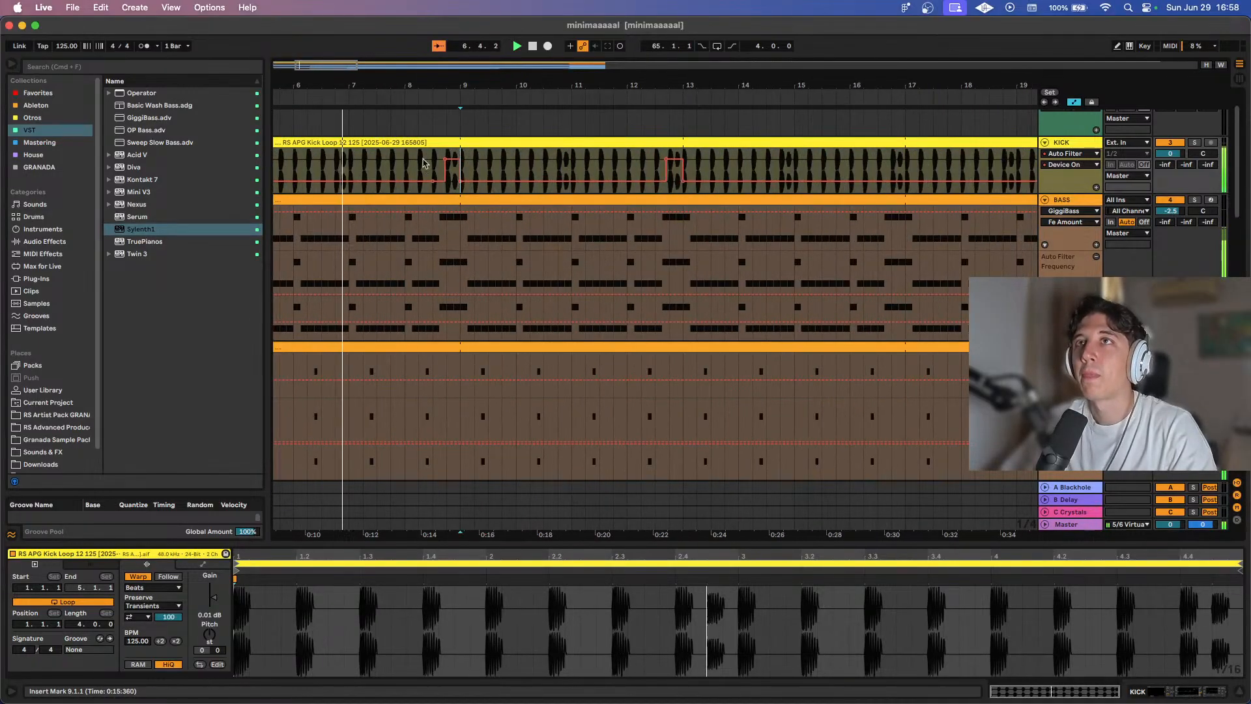
left_click_drag(480, 161, 427, 161)
left_click(441, 161)
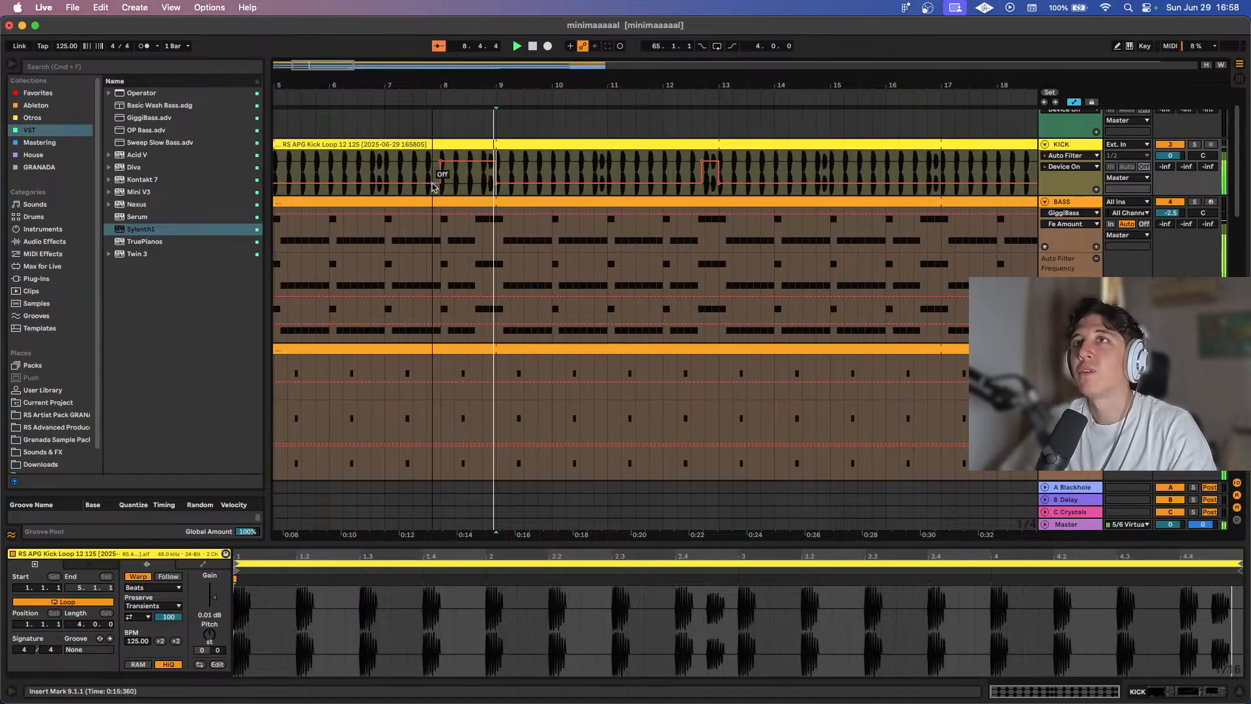
key("minus")
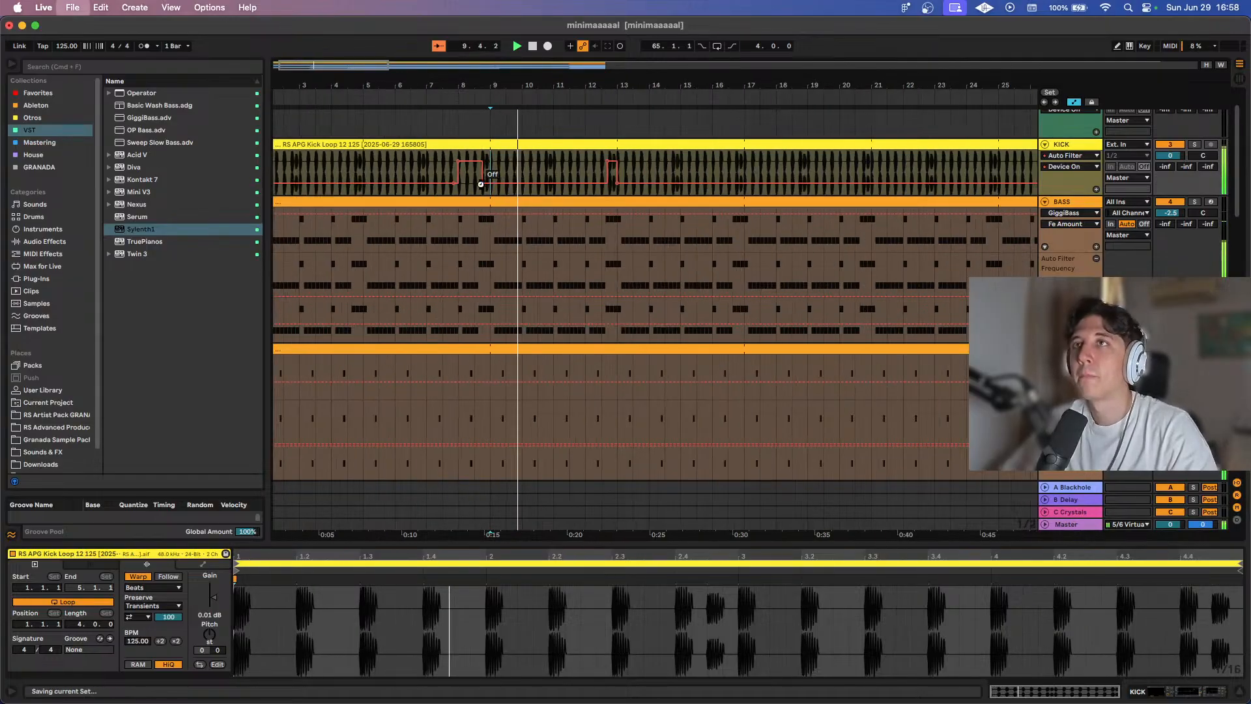
Switch the kick filter's automation back to off for the section just before bar 13.
scroll(577, 172, "up", 3)
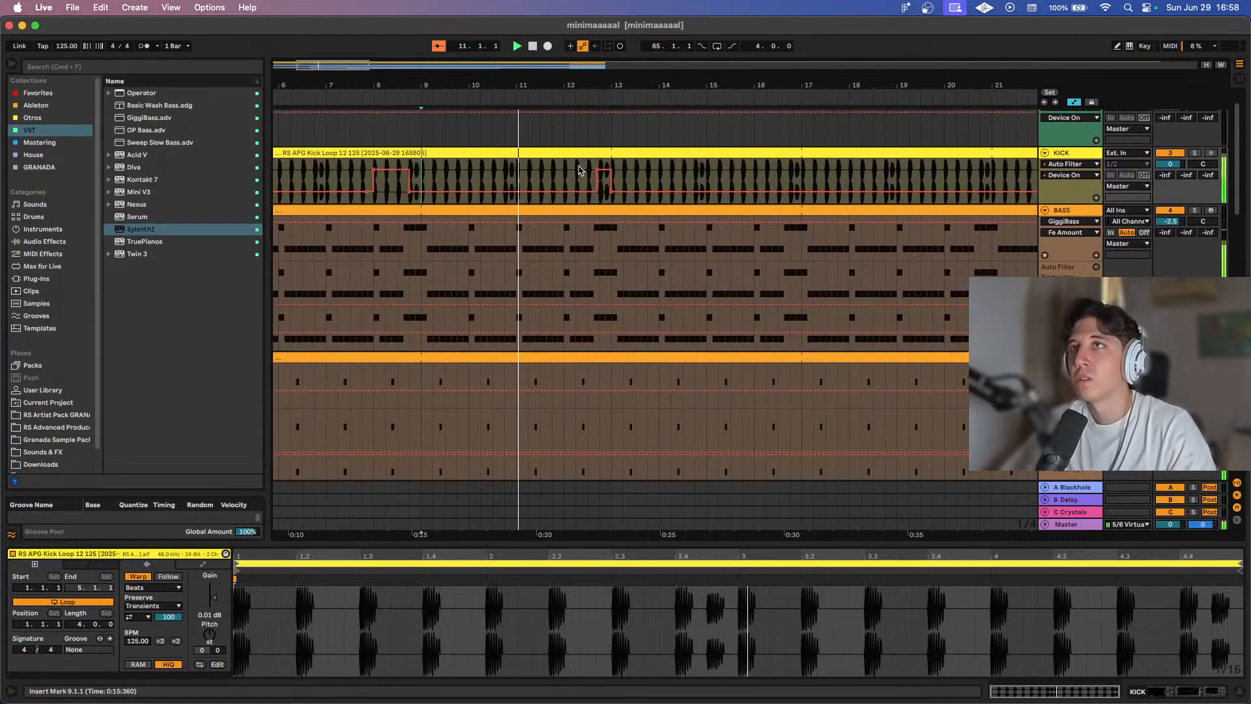
scroll(579, 171, "right", 2)
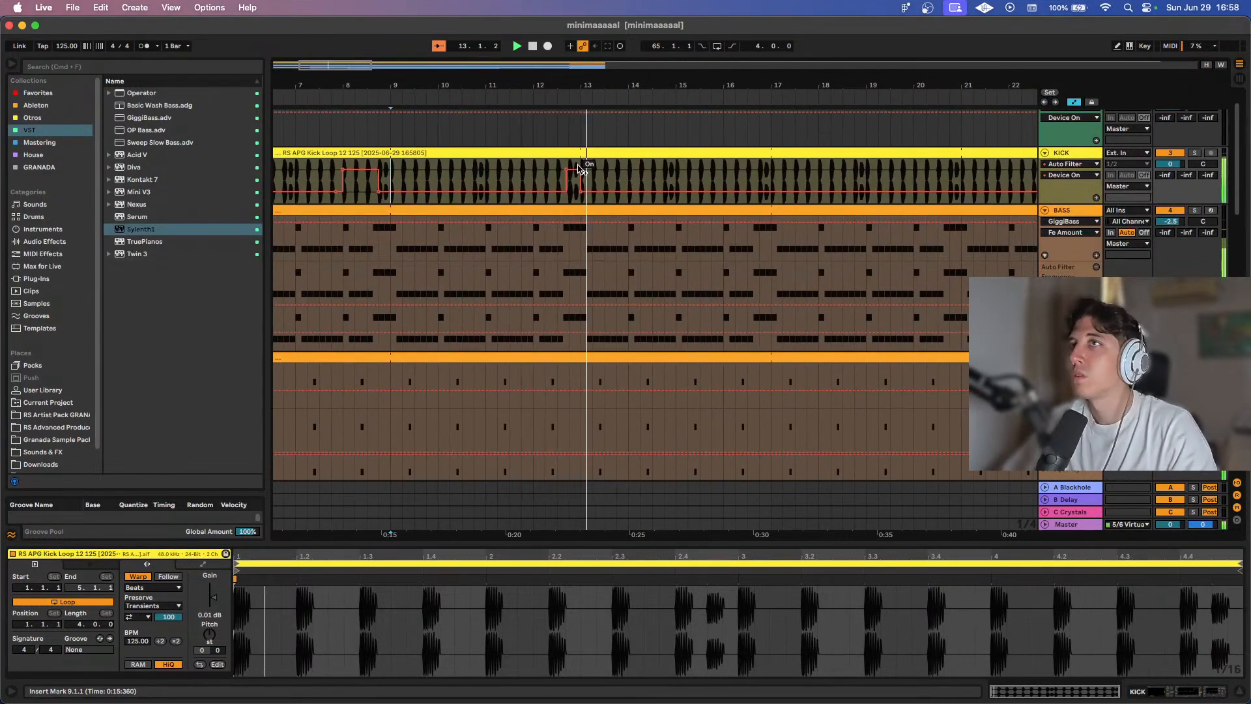
scroll(573, 172, "right", 1)
left_click_drag(571, 173, 572, 193)
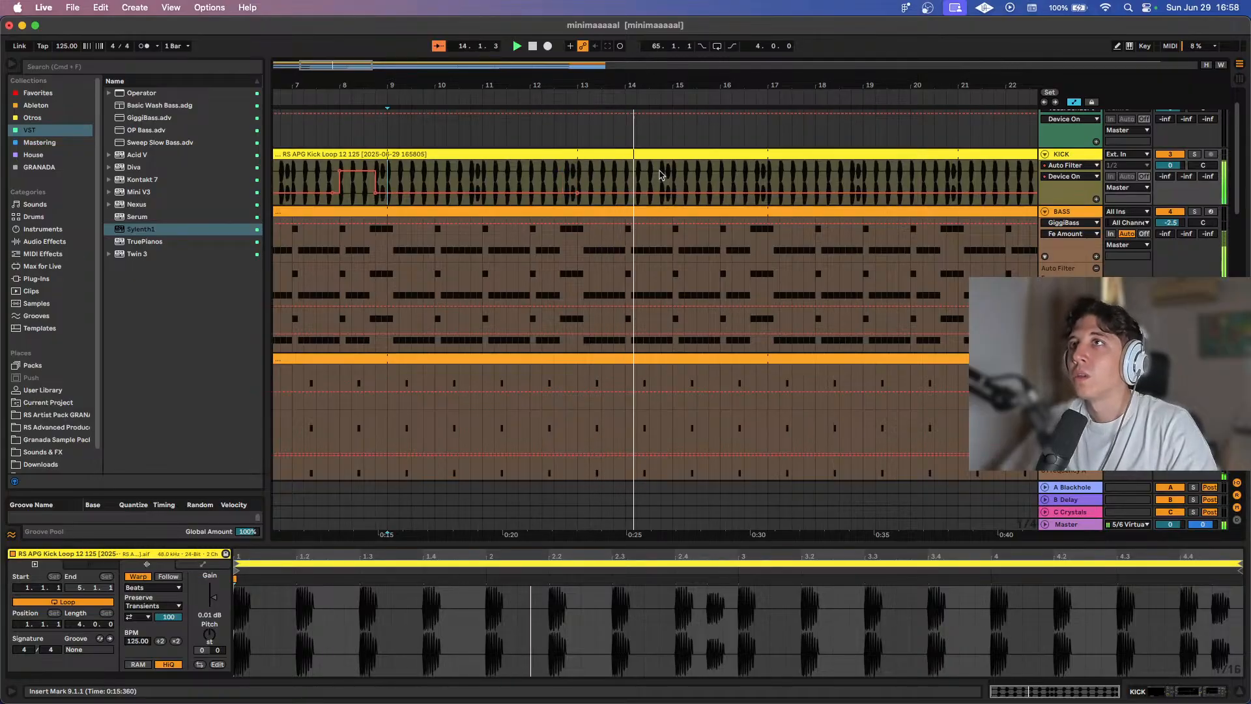
Automate the KICK track's Auto Filter on from bar 16 until just before bar 17, then off again.
left_click(719, 193)
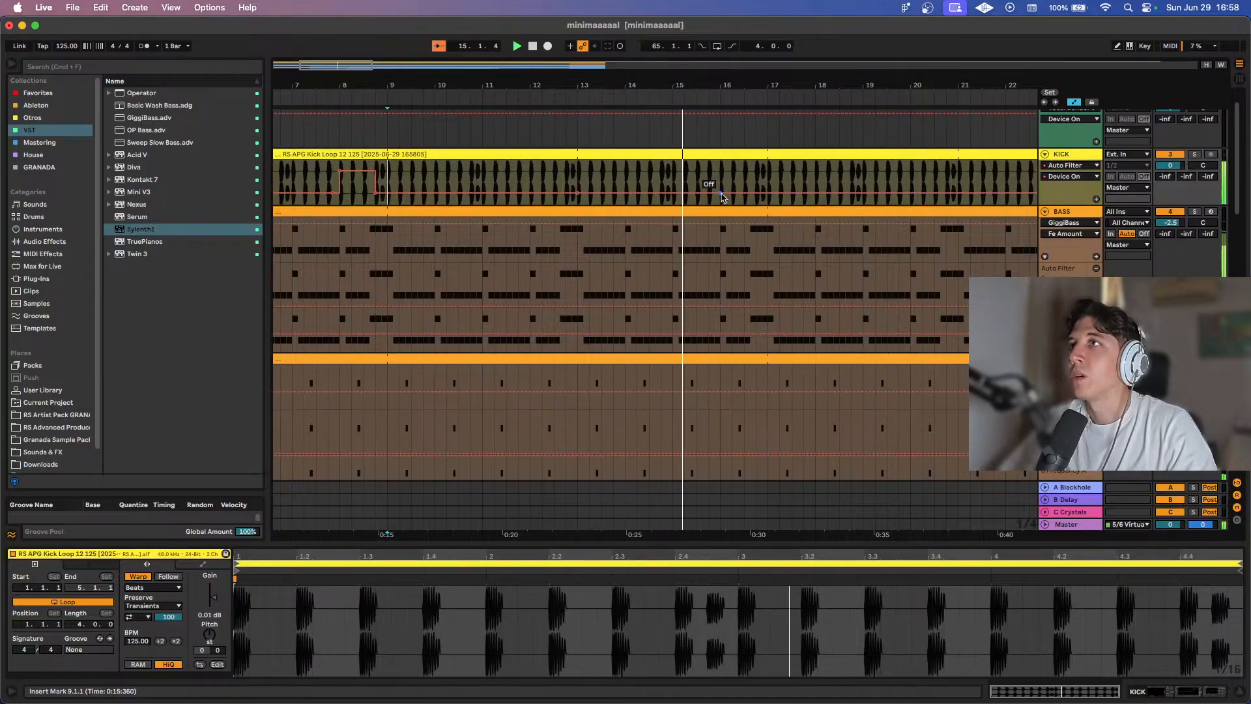
left_click_drag(762, 192, 759, 171)
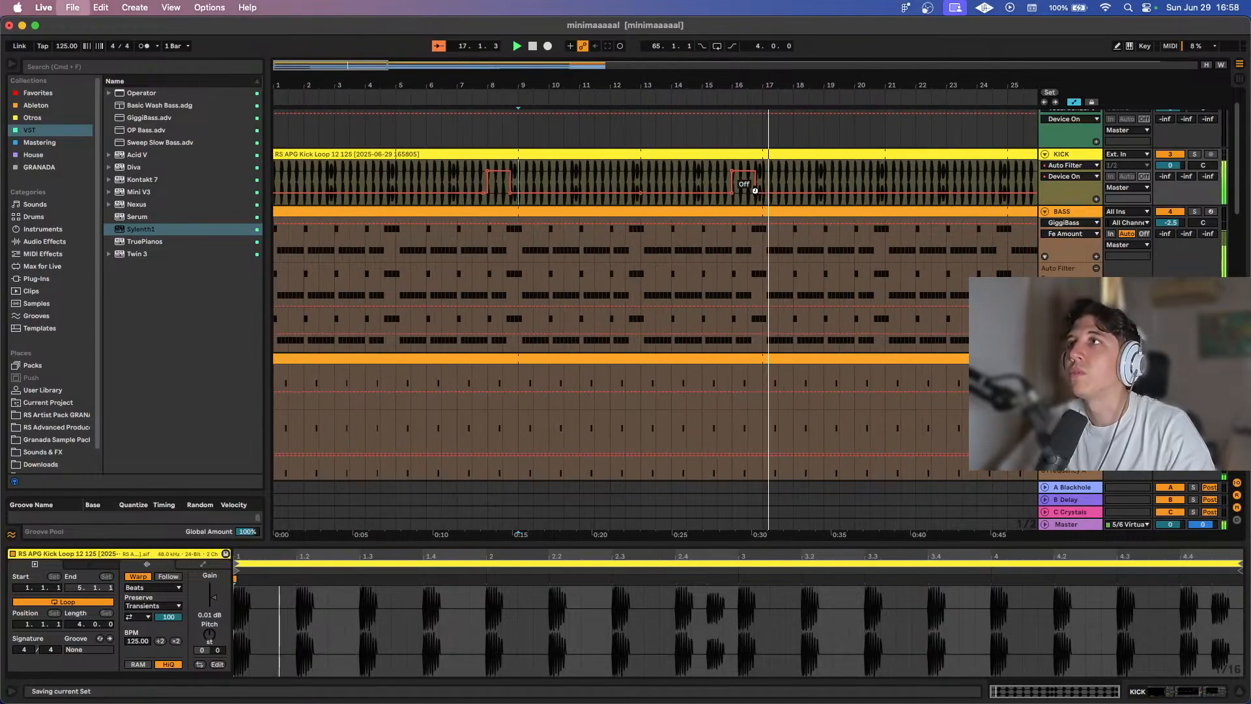
key("minus")
key("minus")
Try extending the Open Hat 01 Short clip on drum track 3 back to bar 17.
scroll(756, 194, "down", 10)
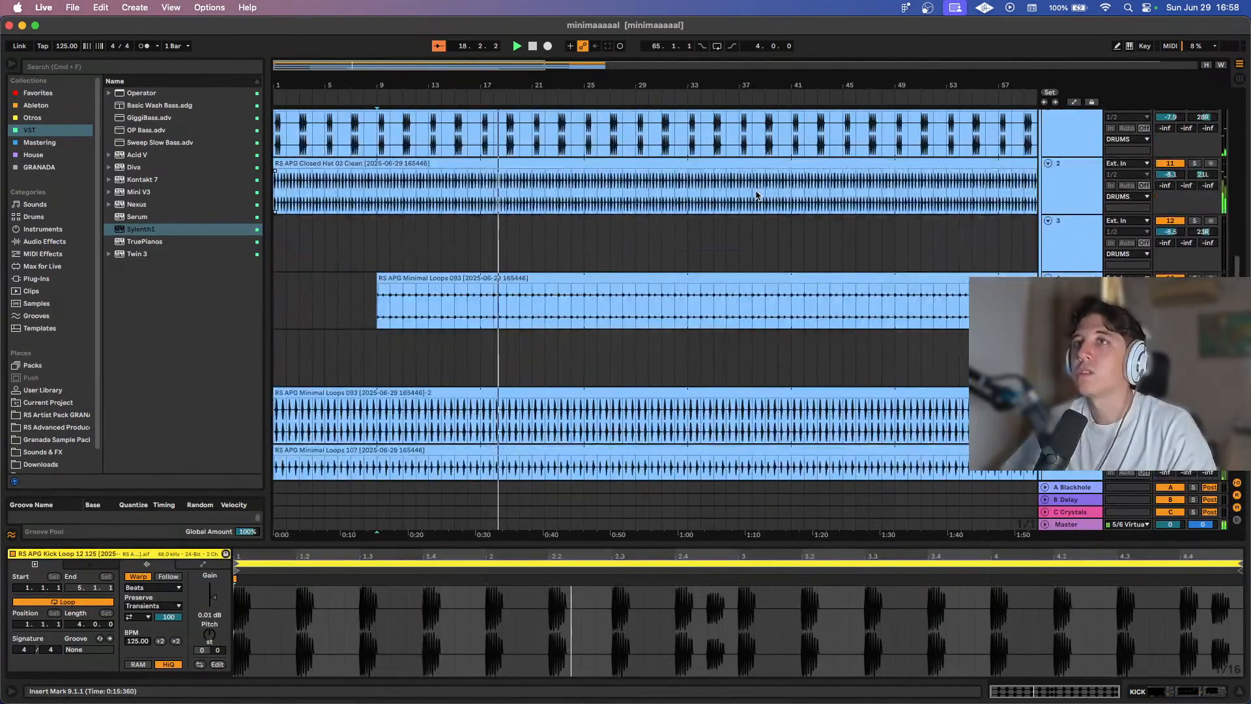
scroll(757, 196, "down", 5)
scroll(580, 177, "up", 3)
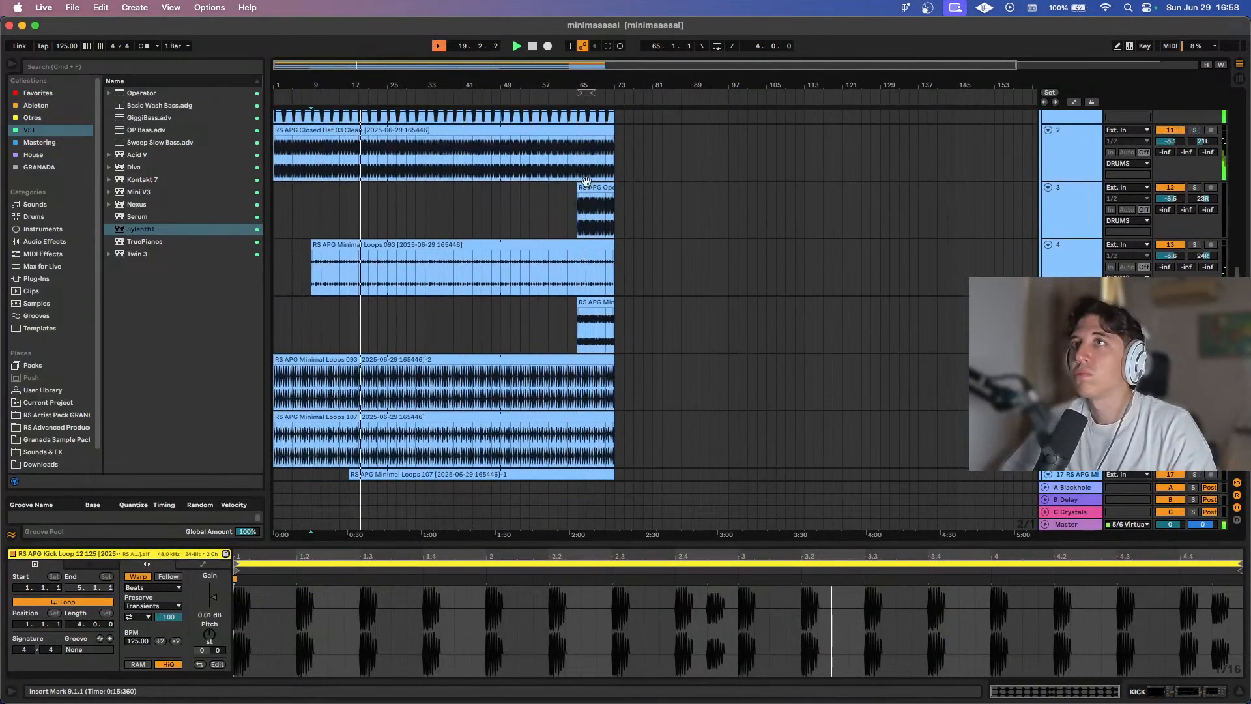
left_click(580, 202)
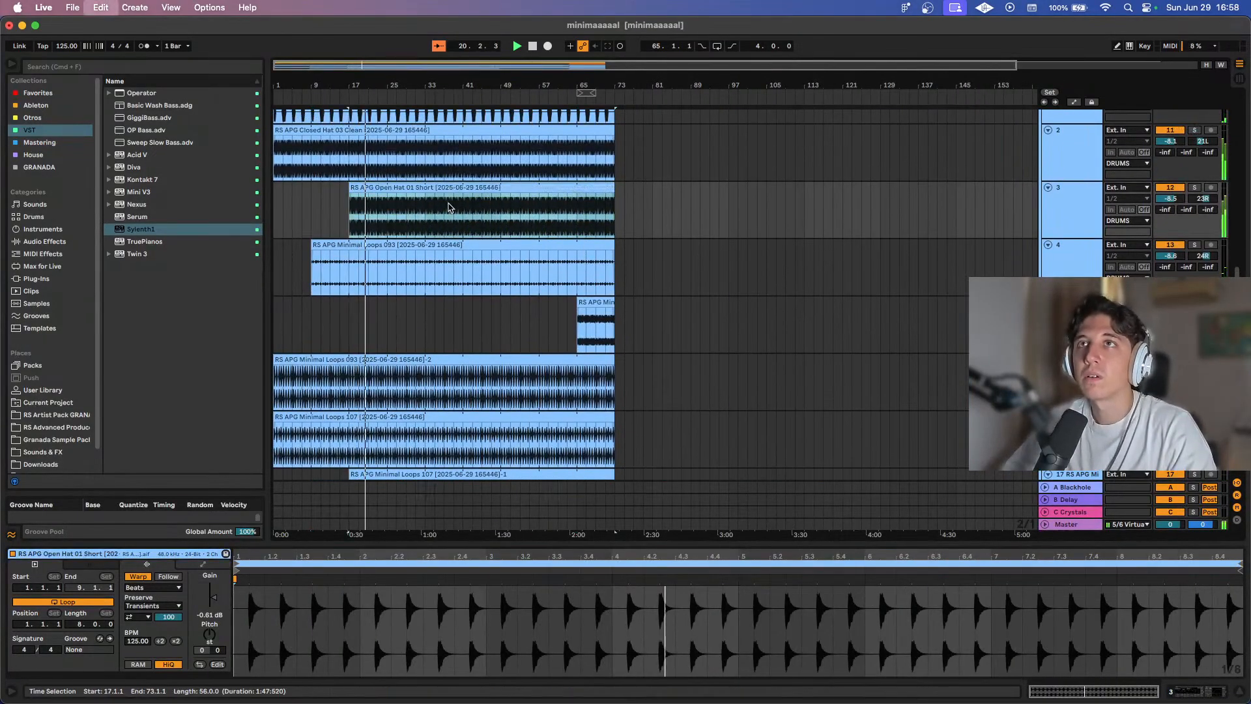
scroll(449, 208, "down", 3)
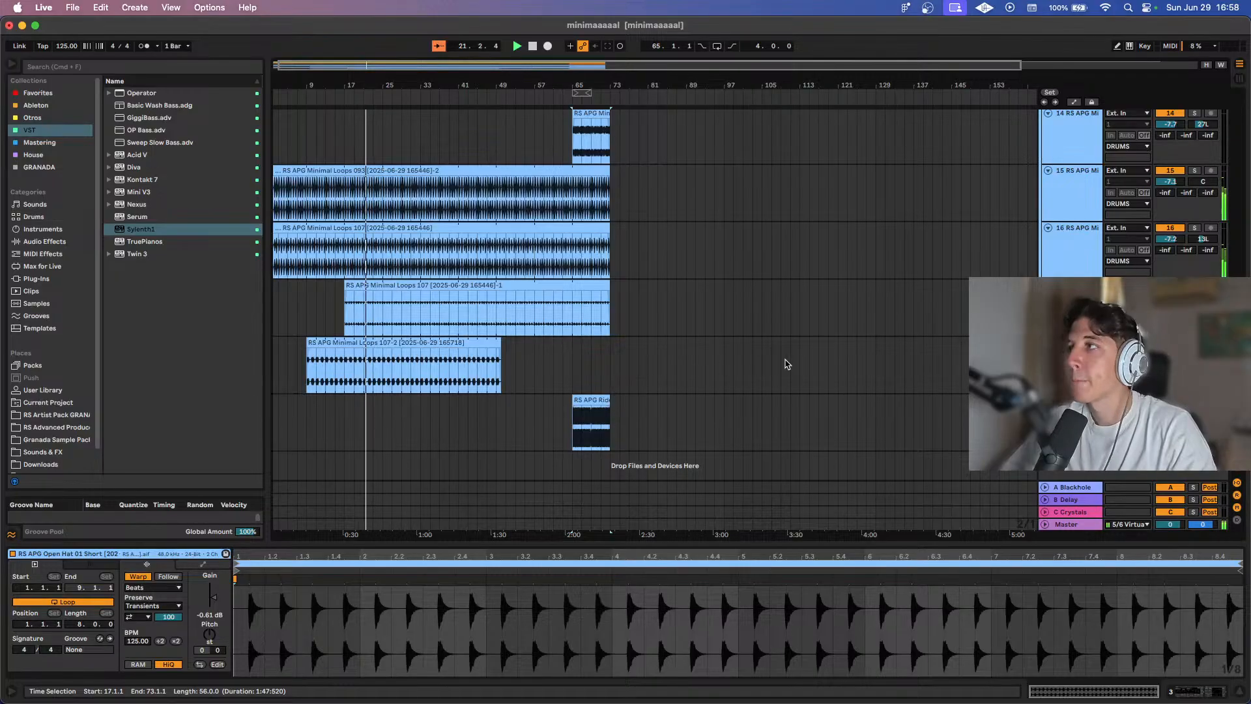
scroll(965, 337, "up", 2)
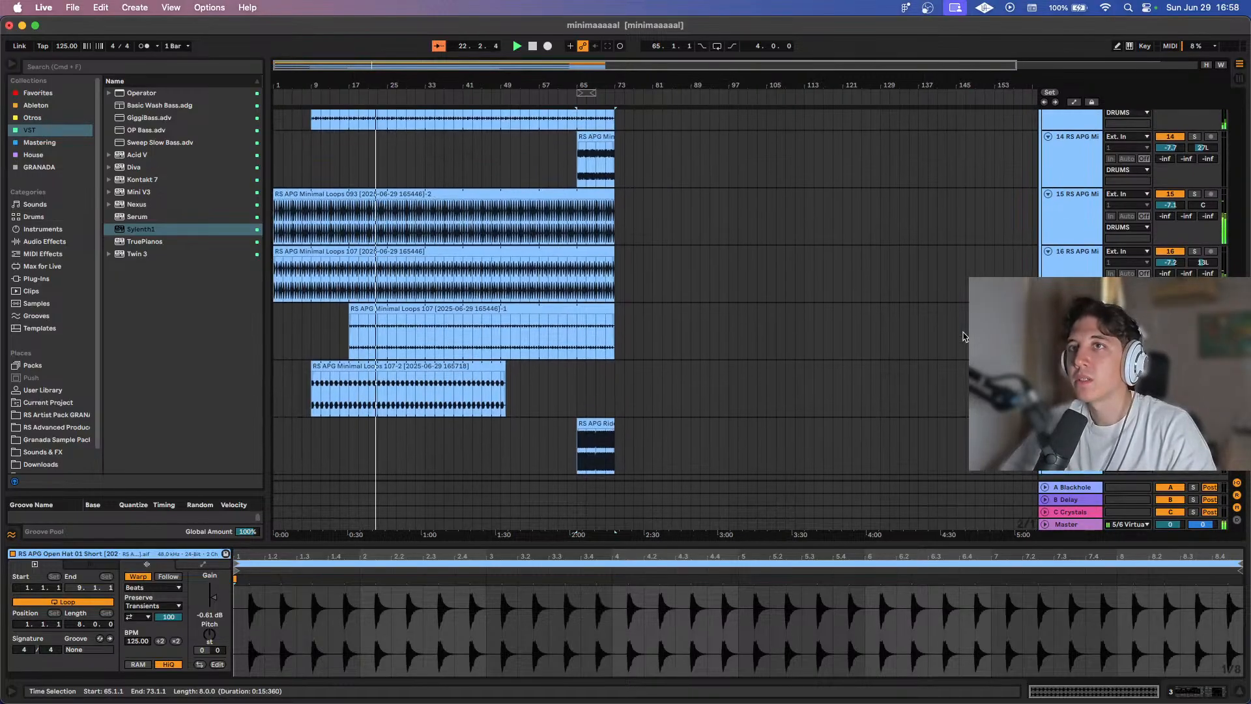
scroll(964, 336, "up", 4)
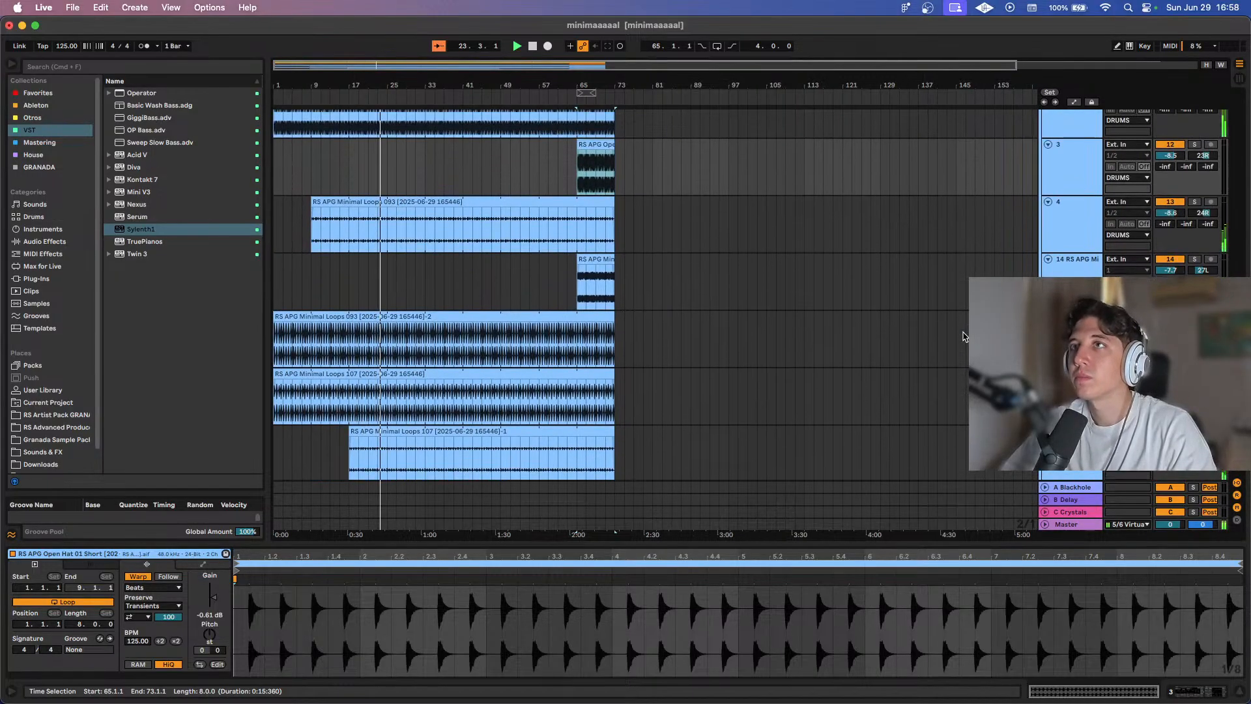
Automate the KICK track's Auto Filter on from 24.3.1 and off again at bar 33.
scroll(964, 337, "up", 2)
scroll(449, 264, "up", 3)
key("a")
scroll(487, 198, "up", 10)
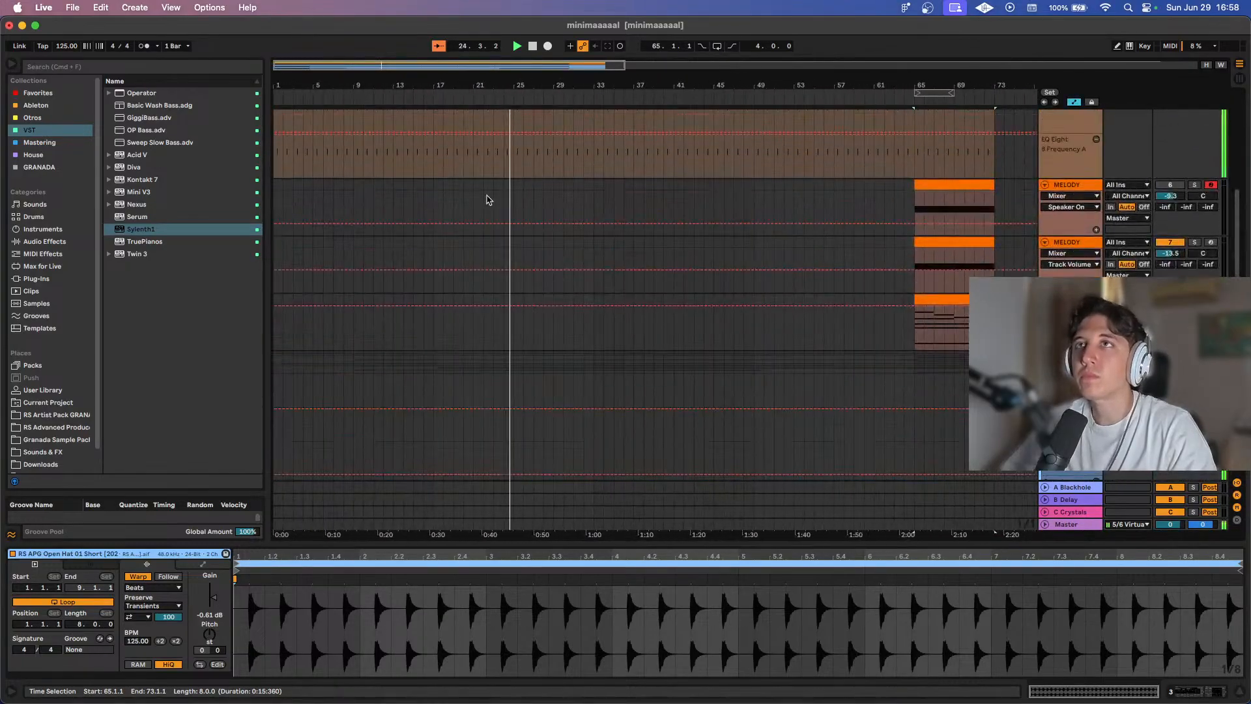
scroll(487, 198, "up", 3)
scroll(487, 198, "up", 5)
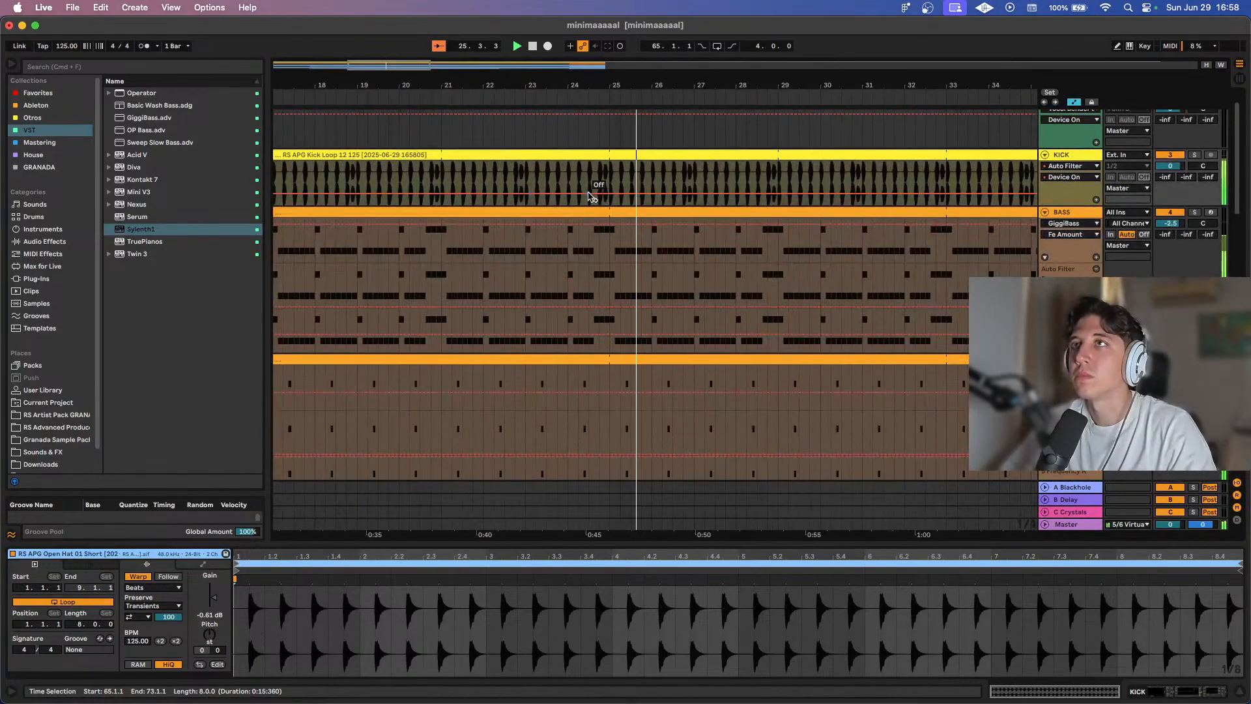
left_click_drag(589, 194, 589, 175)
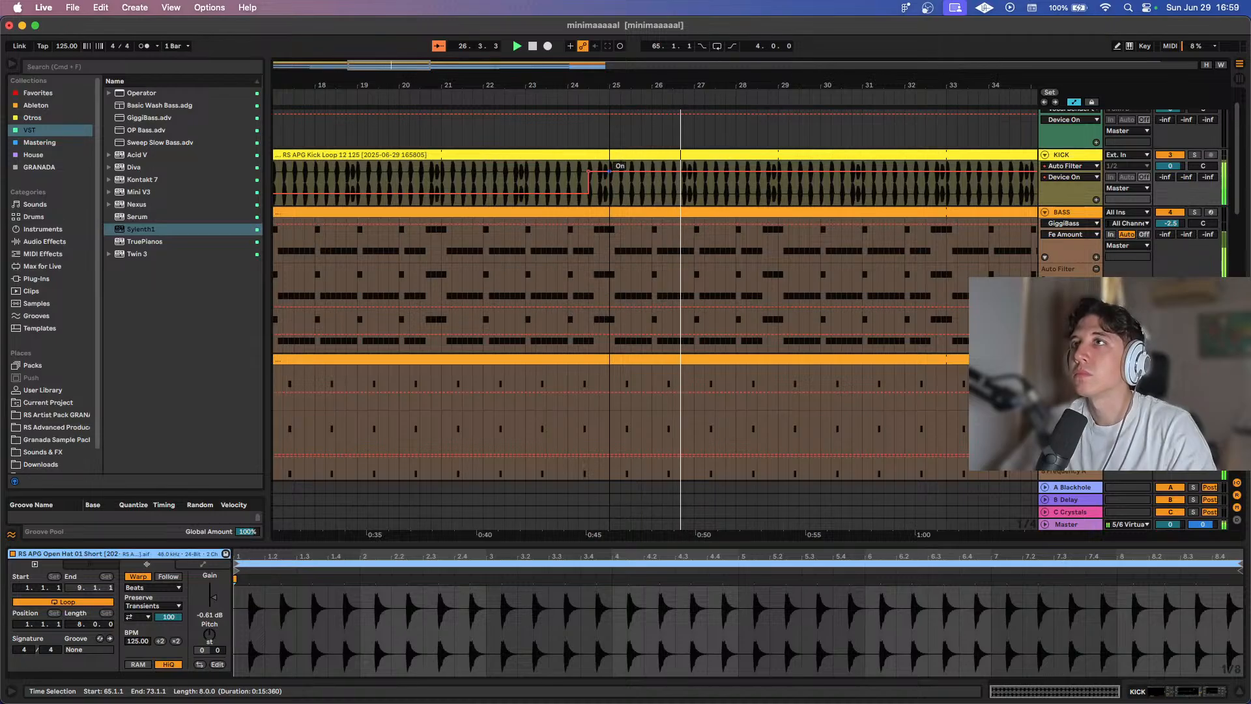
scroll(612, 172, "right", 2)
scroll(615, 175, "down", 3)
scroll(684, 182, "up", 1)
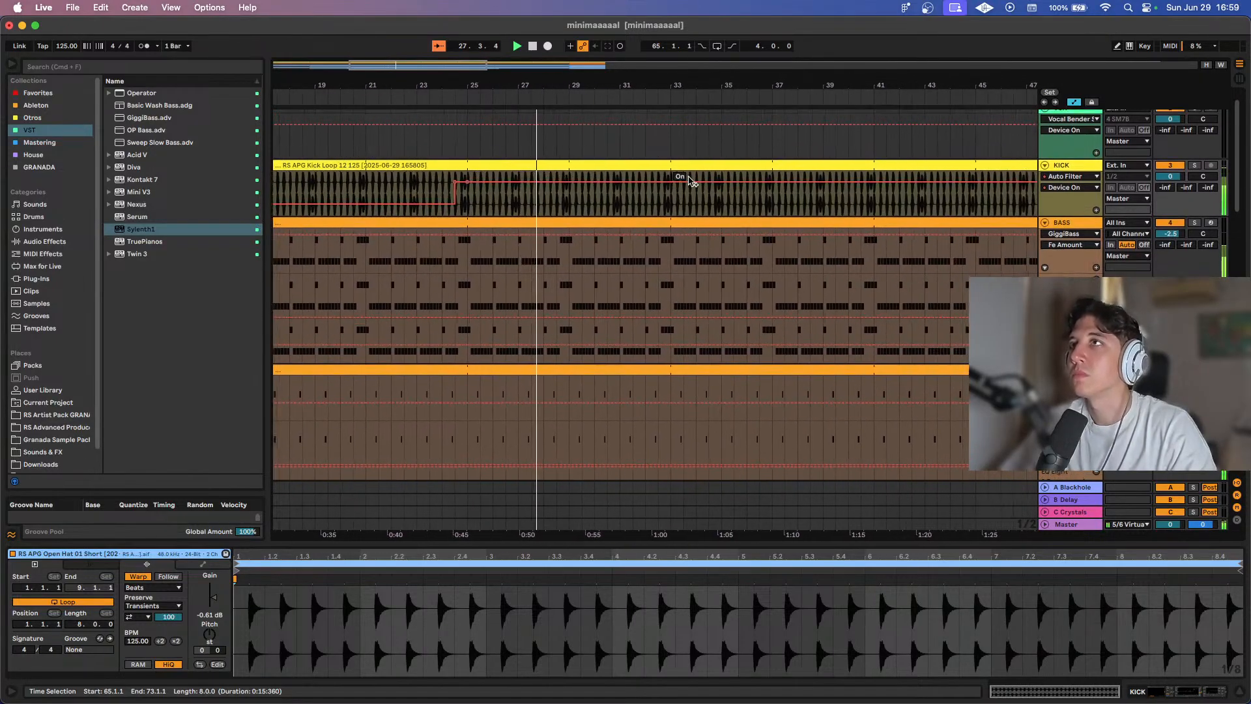
scroll(691, 181, "right", 2)
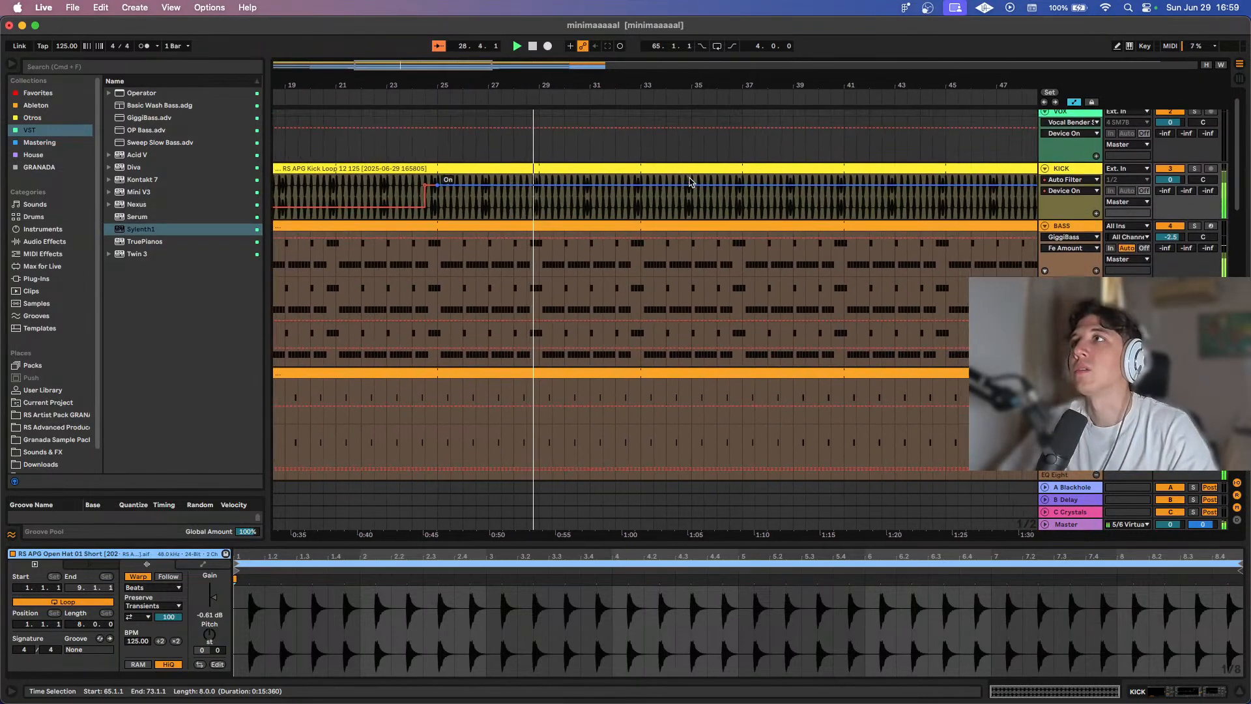
mouse_move(645, 189)
left_mouse_down()
mouse_move(654, 196)
mouse_move(618, 188)
mouse_move(665, 185)
left_mouse_up()
Delete the section of the KICK clip from bar 32 to bar 33.
scroll(654, 194, "up", 3)
key("a")
scroll(653, 195, "down", 3)
key("Delete")
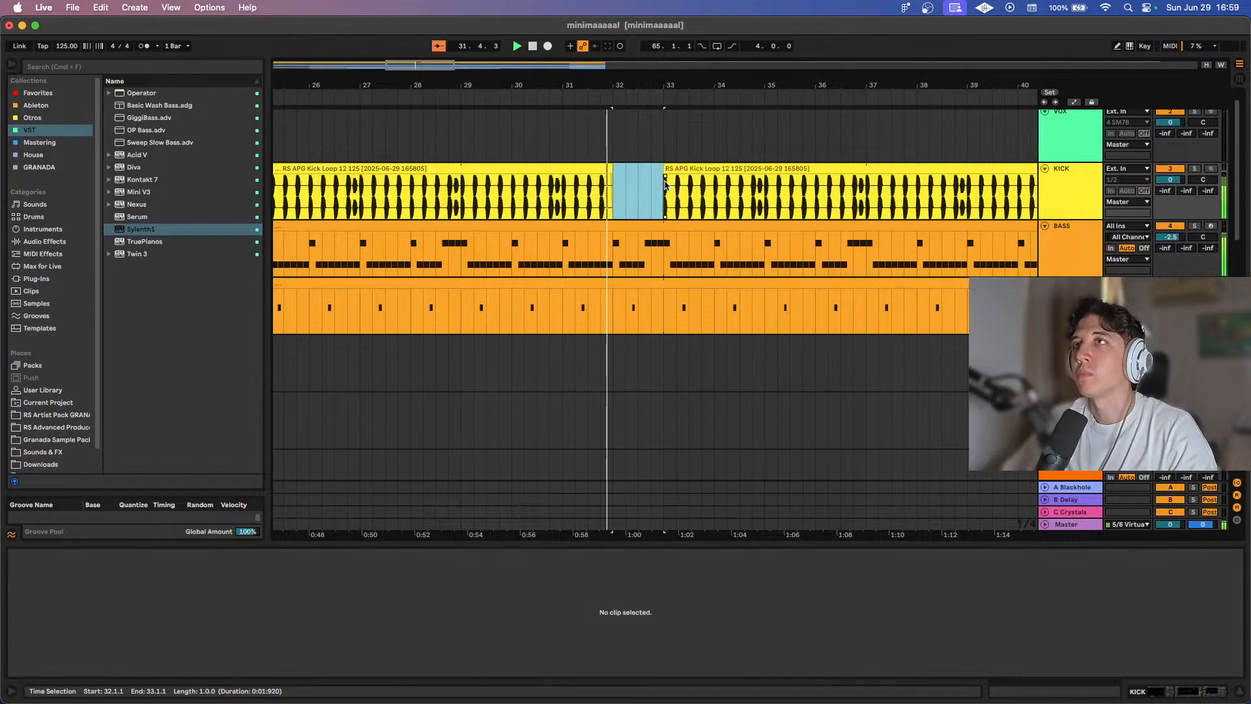
Extend the start of the Open Hat 01 Short clip on drum track 3 back to bar 33.
scroll(611, 211, "down", 3)
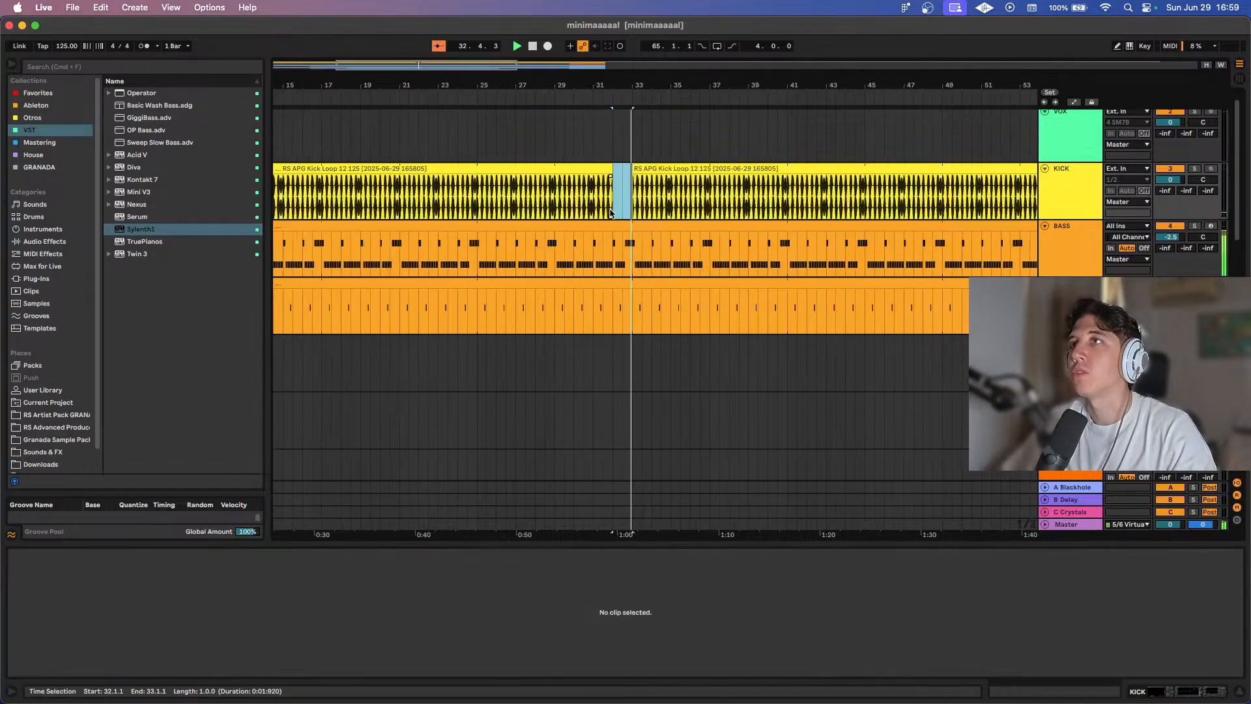
scroll(610, 212, "down", 3)
key("a")
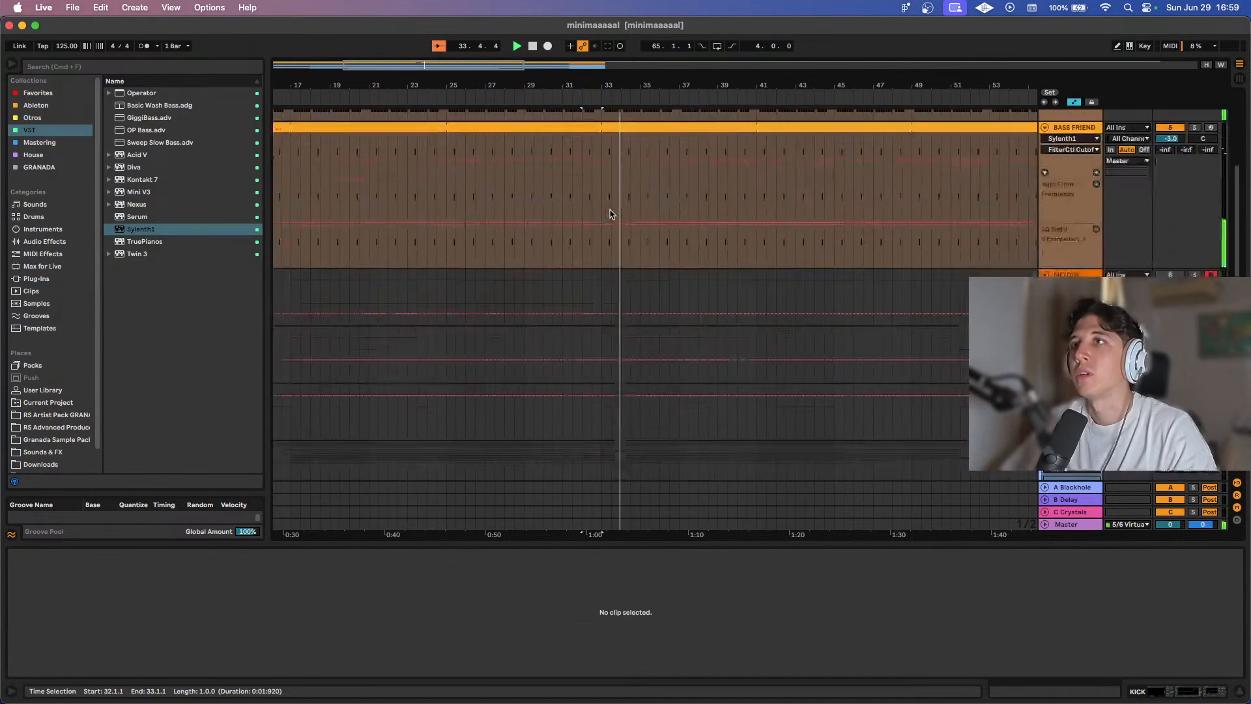
key("a")
scroll(611, 212, "down", 10)
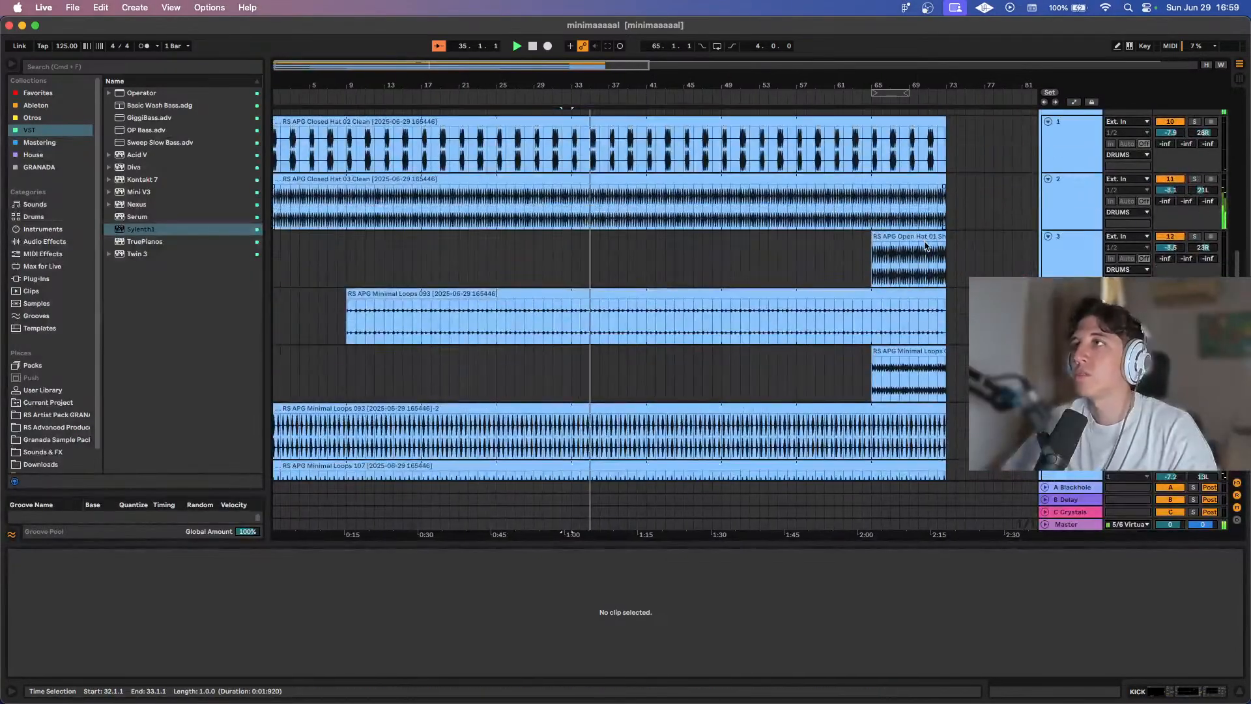
left_click_drag(880, 235, 575, 265)
Stop playback and raise the BASS Auto Filter frequency automation to about 194 Hz at bar 25, then higher from bar 32 to bar 33.
scroll(573, 266, "up", 10)
key("a")
scroll(570, 224, "up", 10)
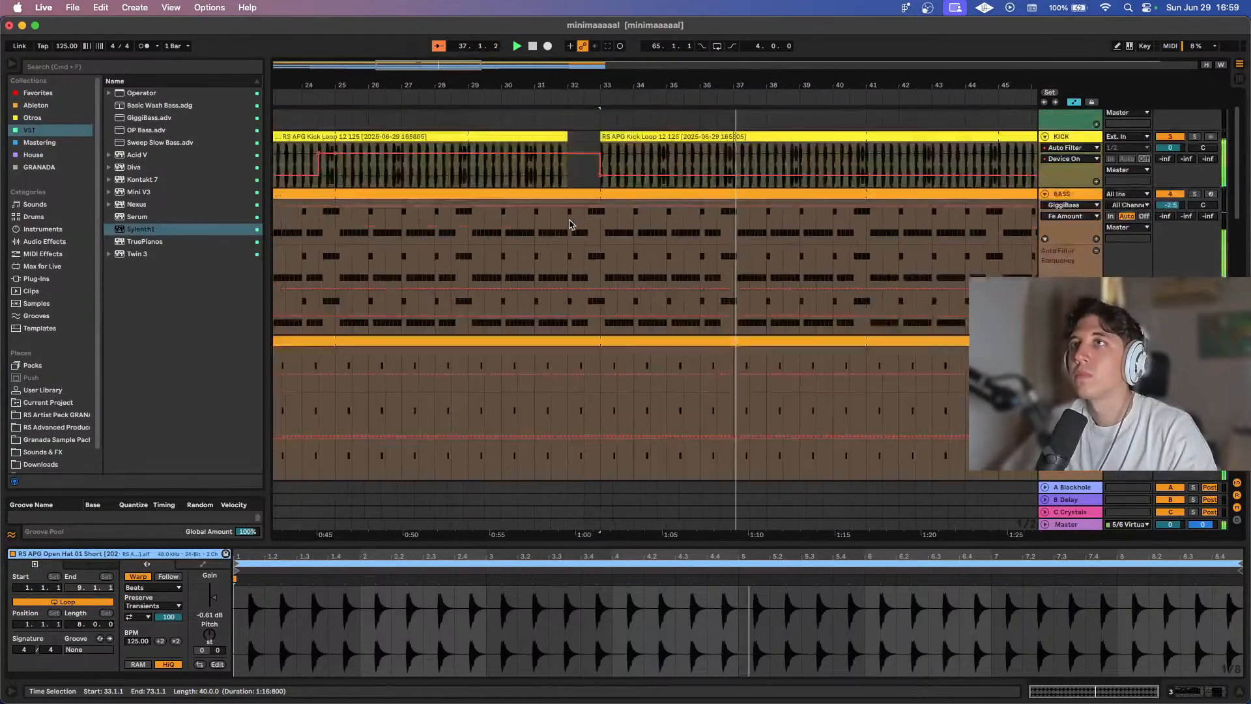
scroll(570, 224, "down", 3)
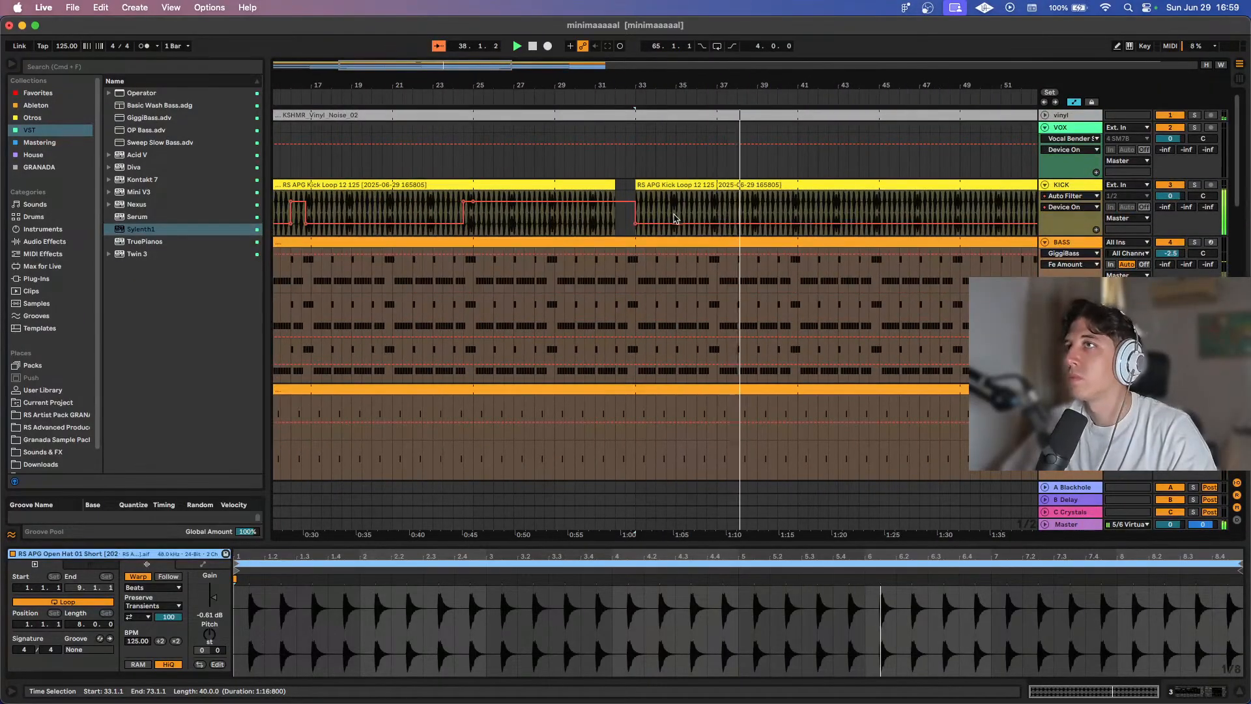
key("a")
scroll(590, 240, "down", 3)
key("a")
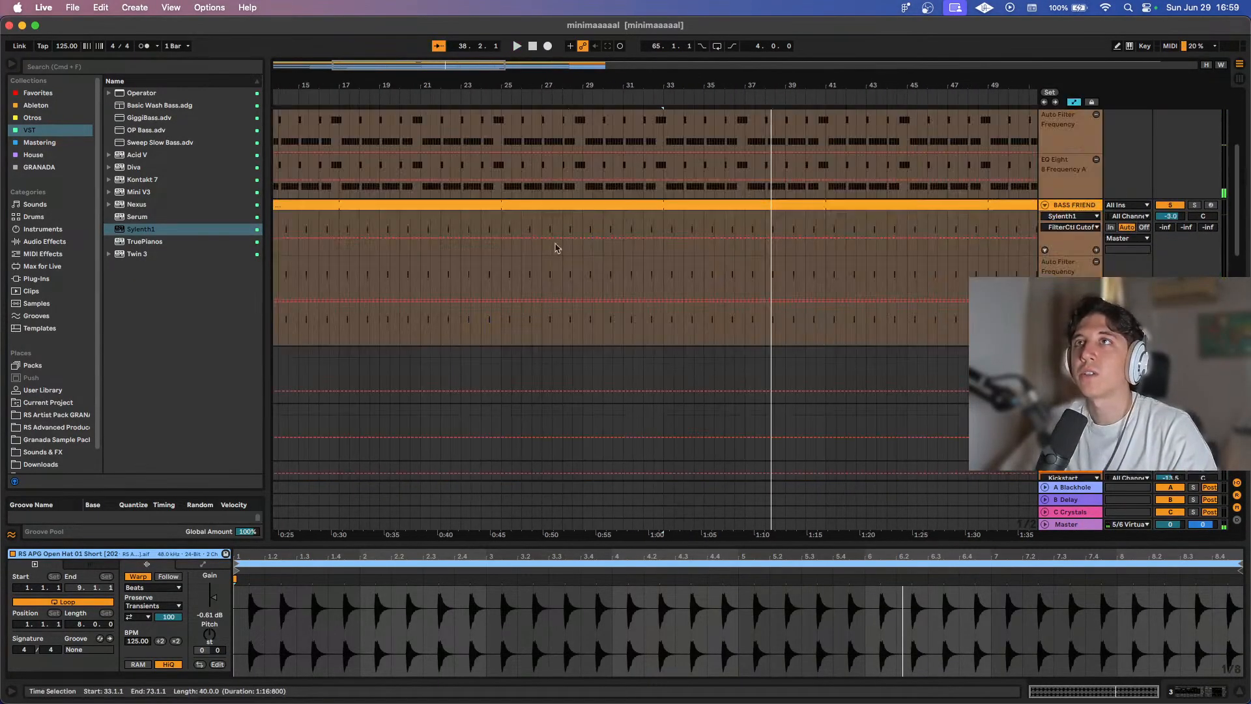
scroll(511, 254, "up", 3)
scroll(511, 254, "up", 5)
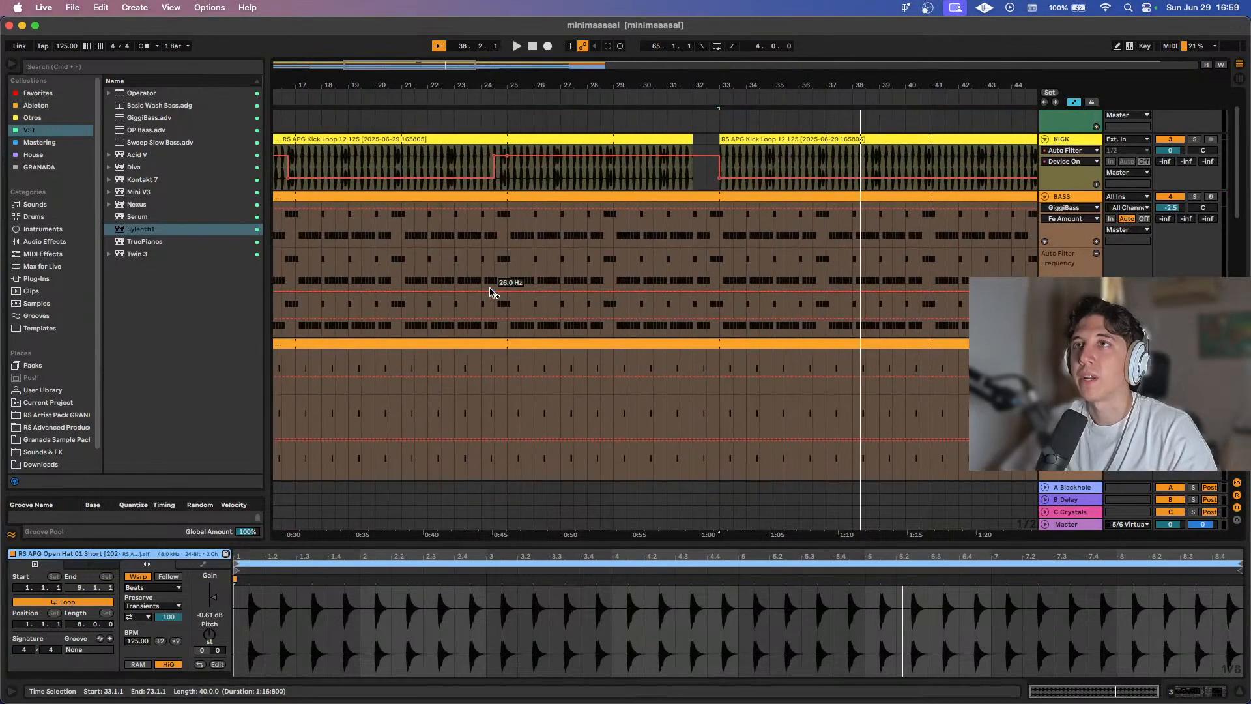
key("space")
left_click_drag(507, 290, 508, 279)
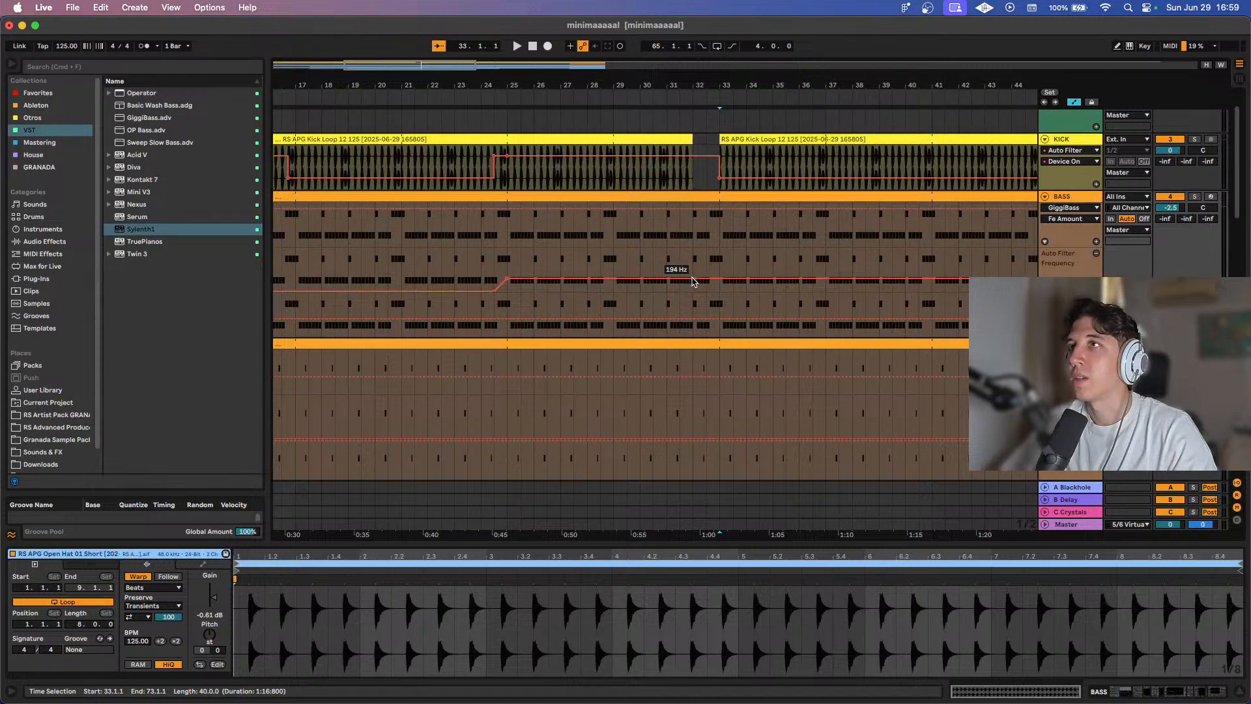
left_click_drag(722, 278, 722, 264)
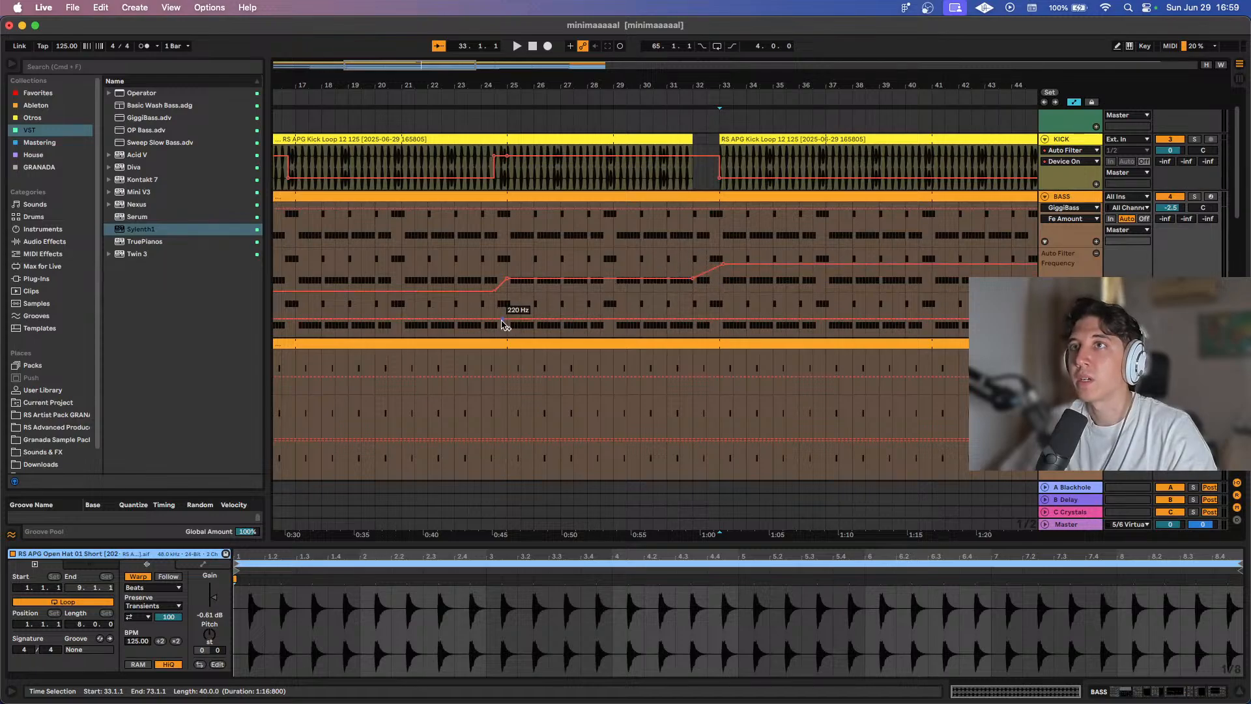
Ramp the BASS EQ Eight frequency automation up from 24.3.1 to bar 33, drop it back there, and play the passage.
left_click_drag(706, 319, 706, 309)
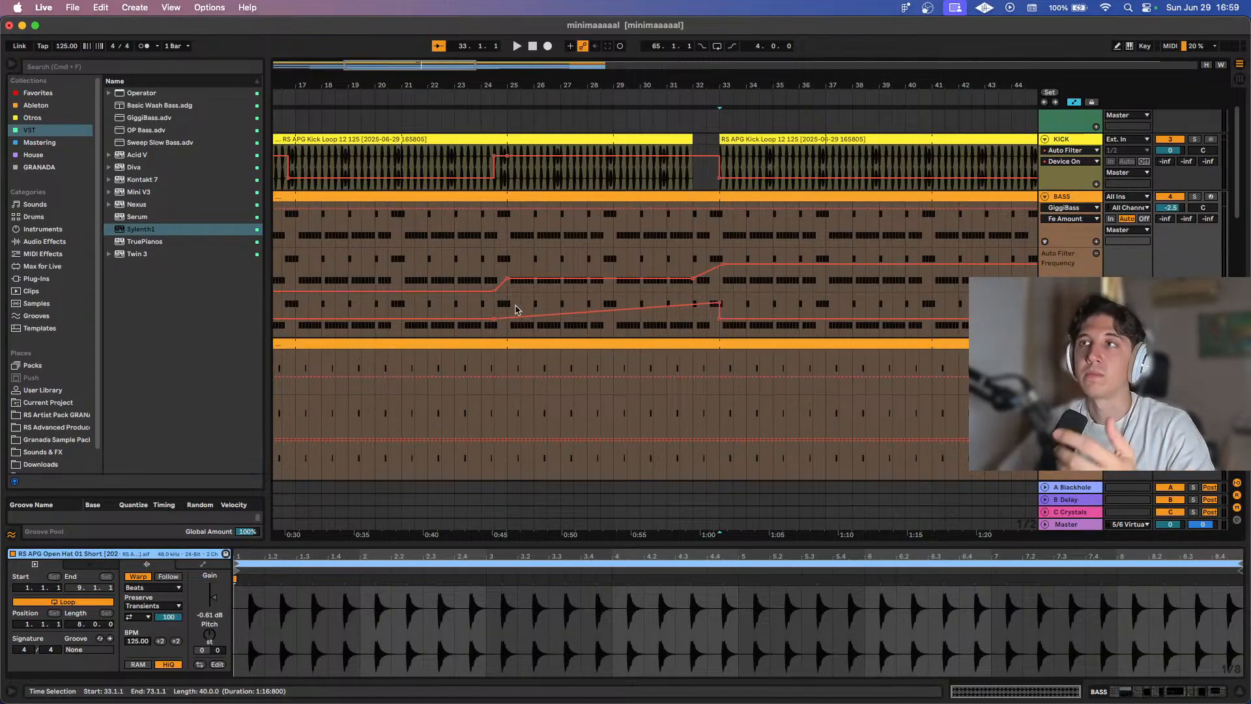
left_click(509, 306)
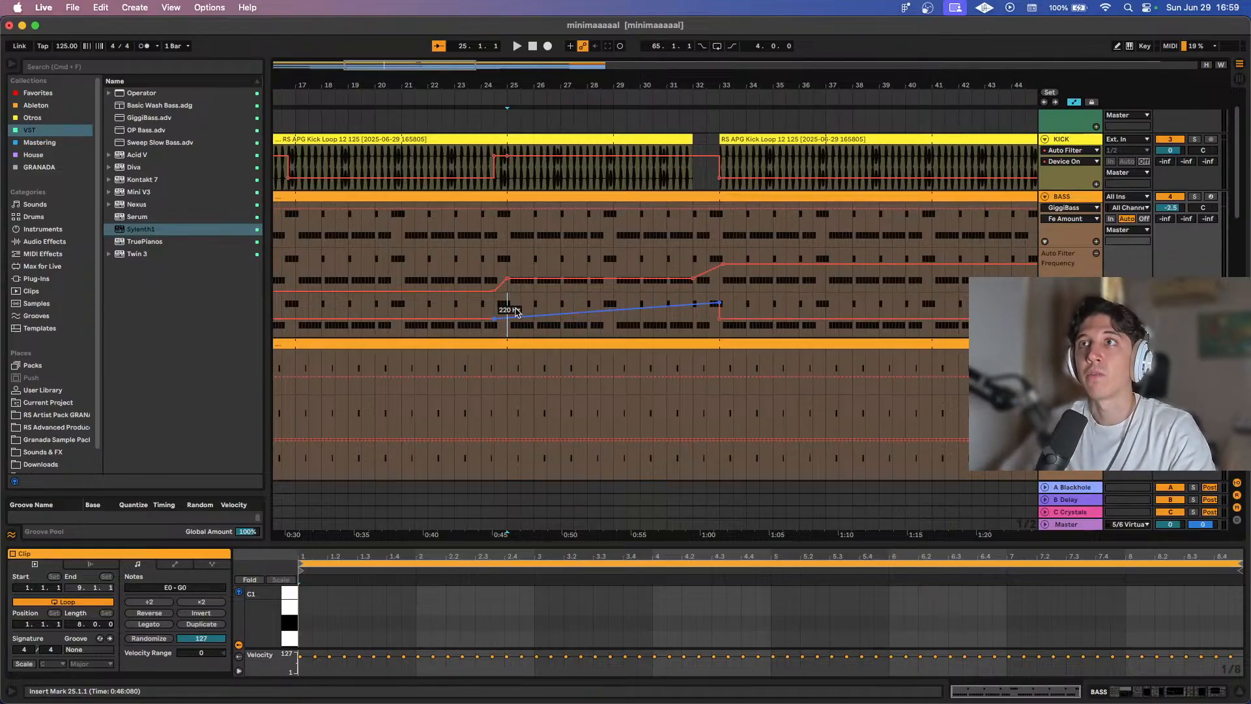
key("space")
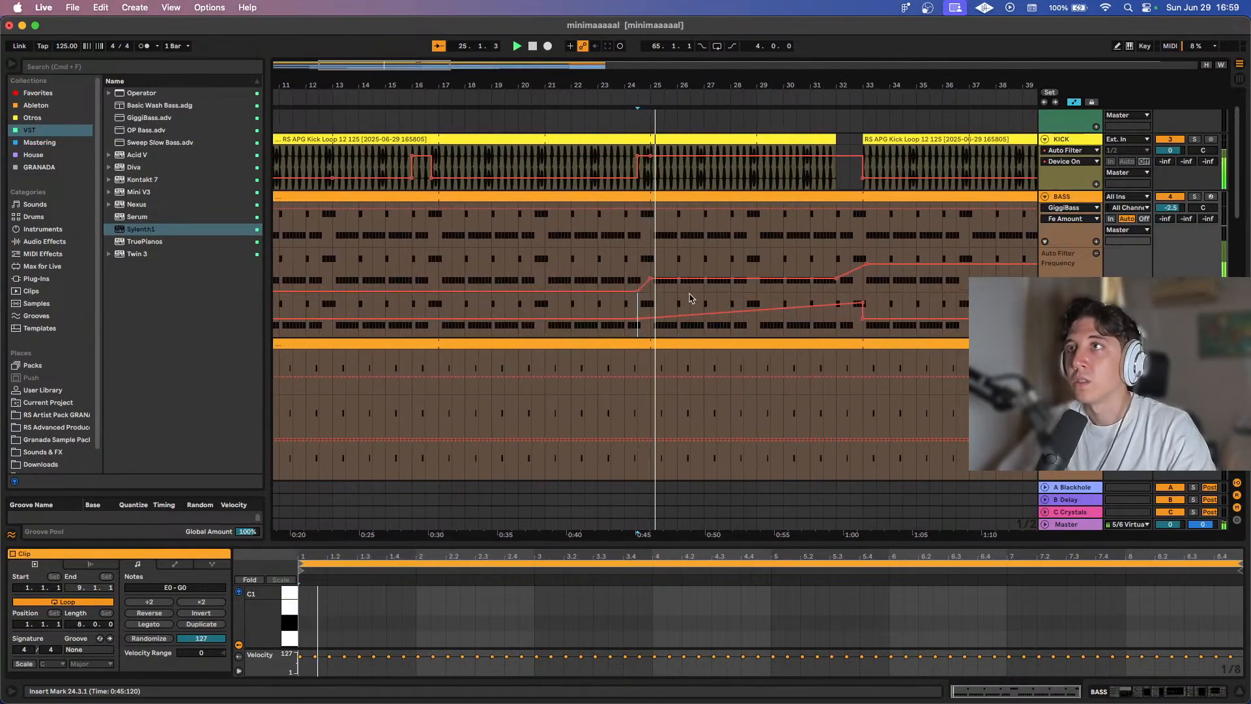
Automate the DRUMS group's Reverb Dry/Wet up to 35% at bar 25, rising further from bar 29 and dropping back at bar 33.
scroll(728, 302, "down", 1)
scroll(731, 303, "down", 12)
scroll(732, 305, "down", 5)
scroll(483, 229, "up", 7)
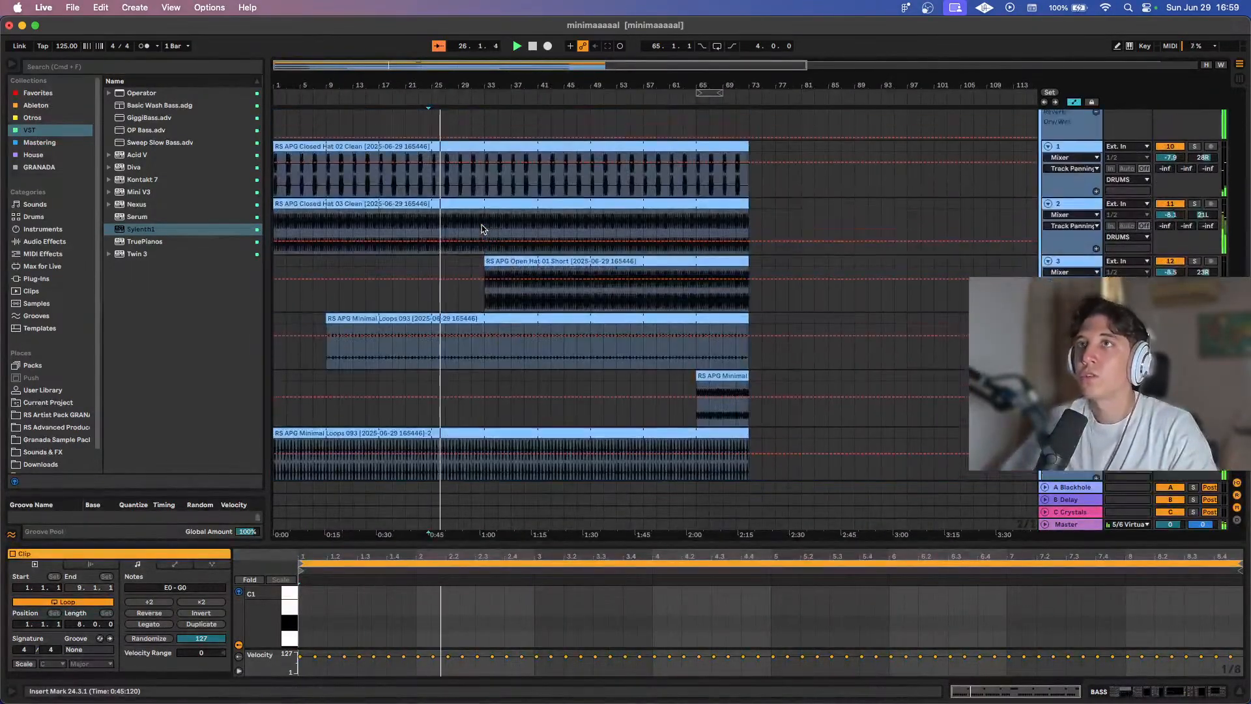
scroll(431, 224, "up", 2)
scroll(431, 225, "up", 3)
scroll(432, 223, "left", 3)
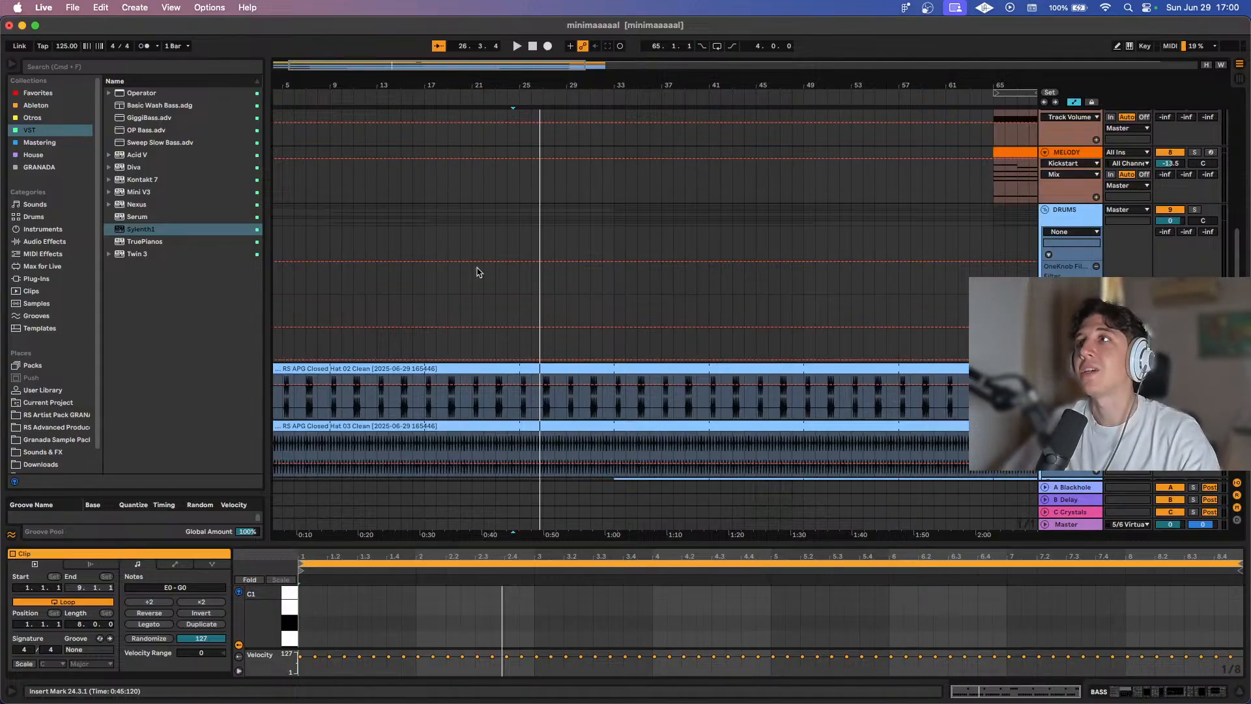
key("a")
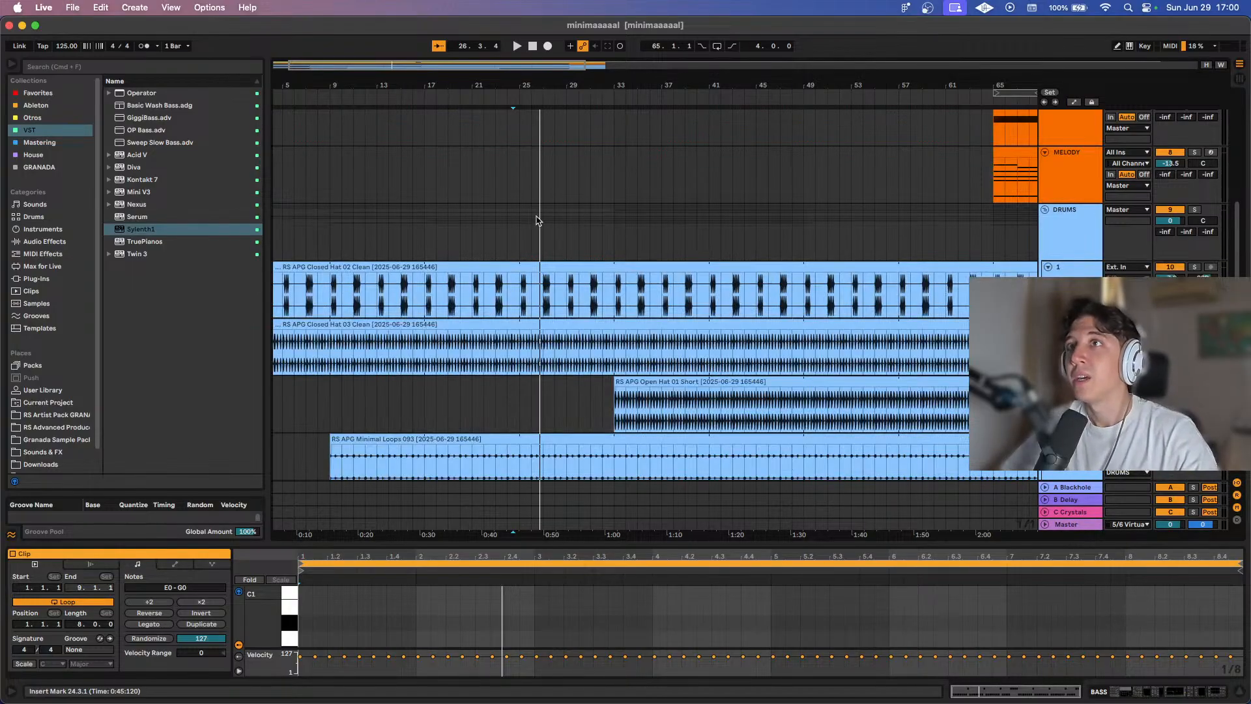
key("a")
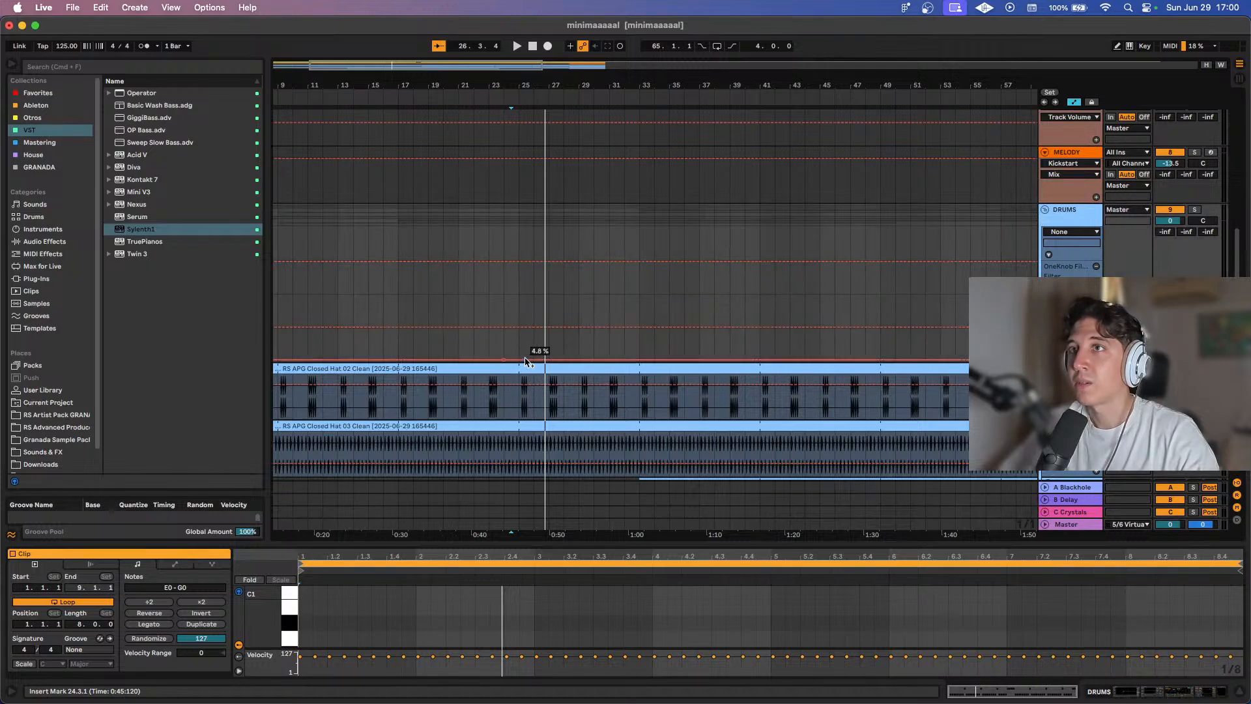
left_click_drag(519, 362, 519, 350)
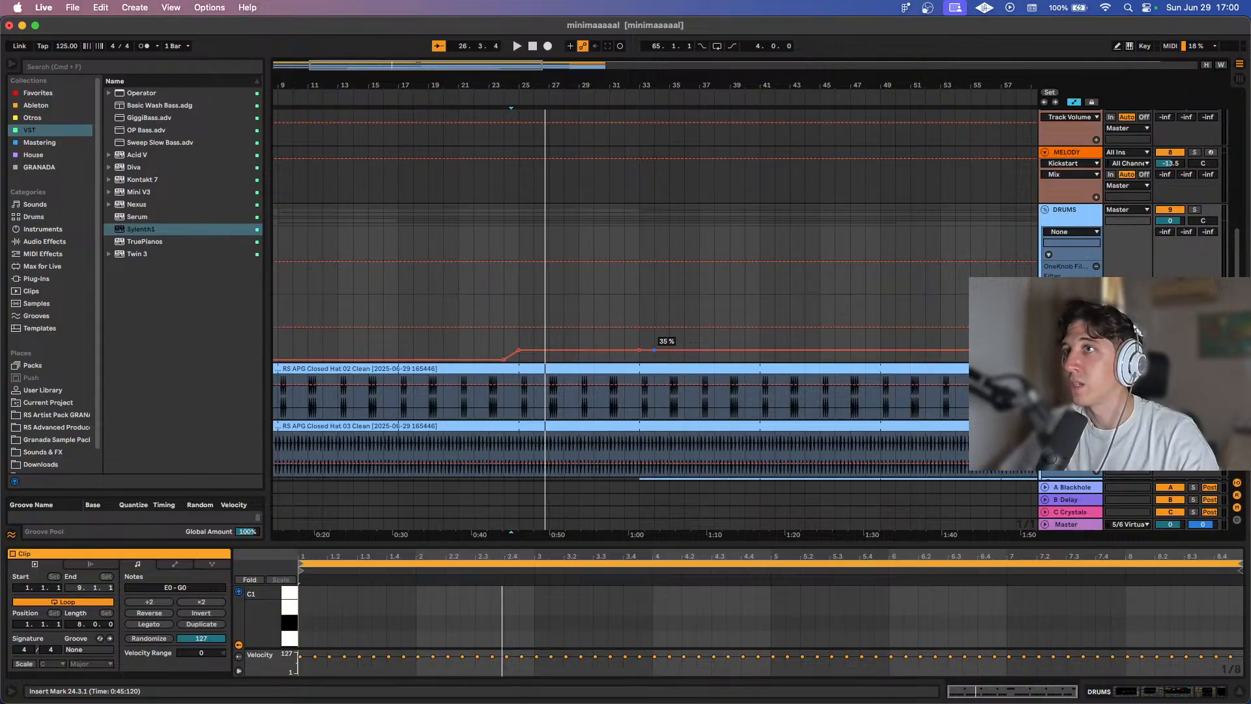
left_click_drag(654, 350, 653, 359)
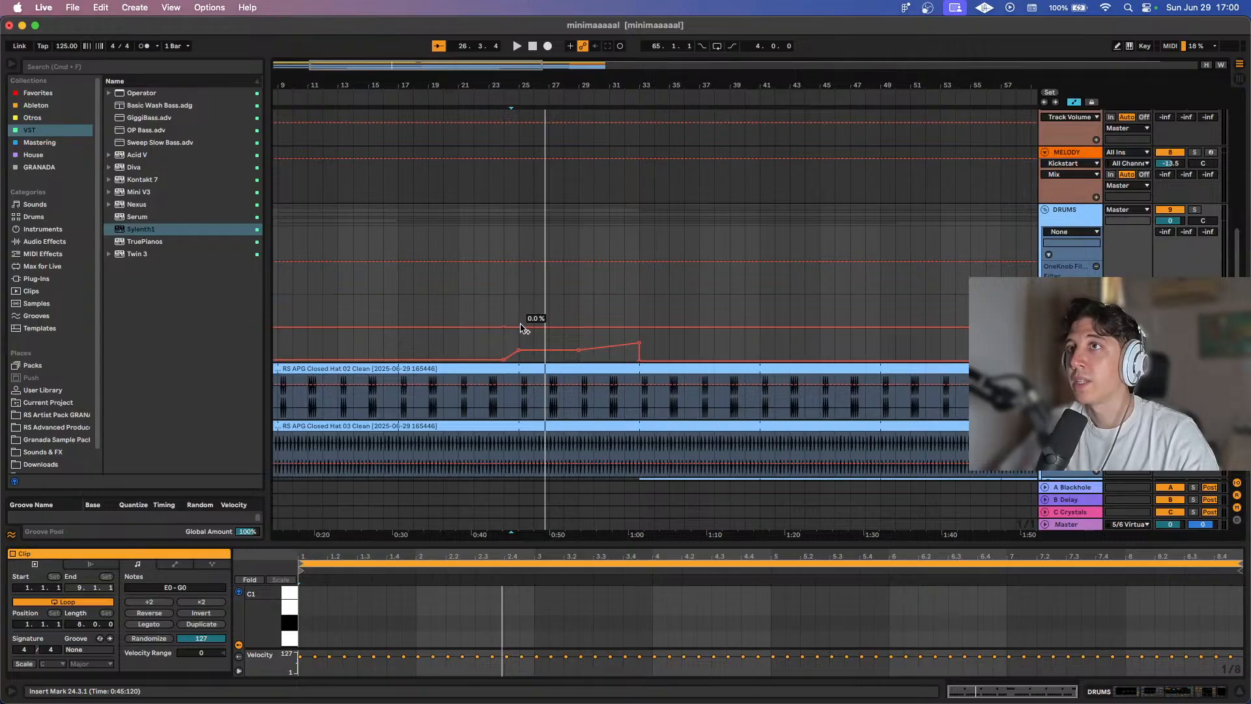
Raise the DRUMS automation lane above the Reverb at bar 25, ramp it further from bar 29, and return it to 0.0% at bar 33.
left_click_drag(522, 326, 533, 318)
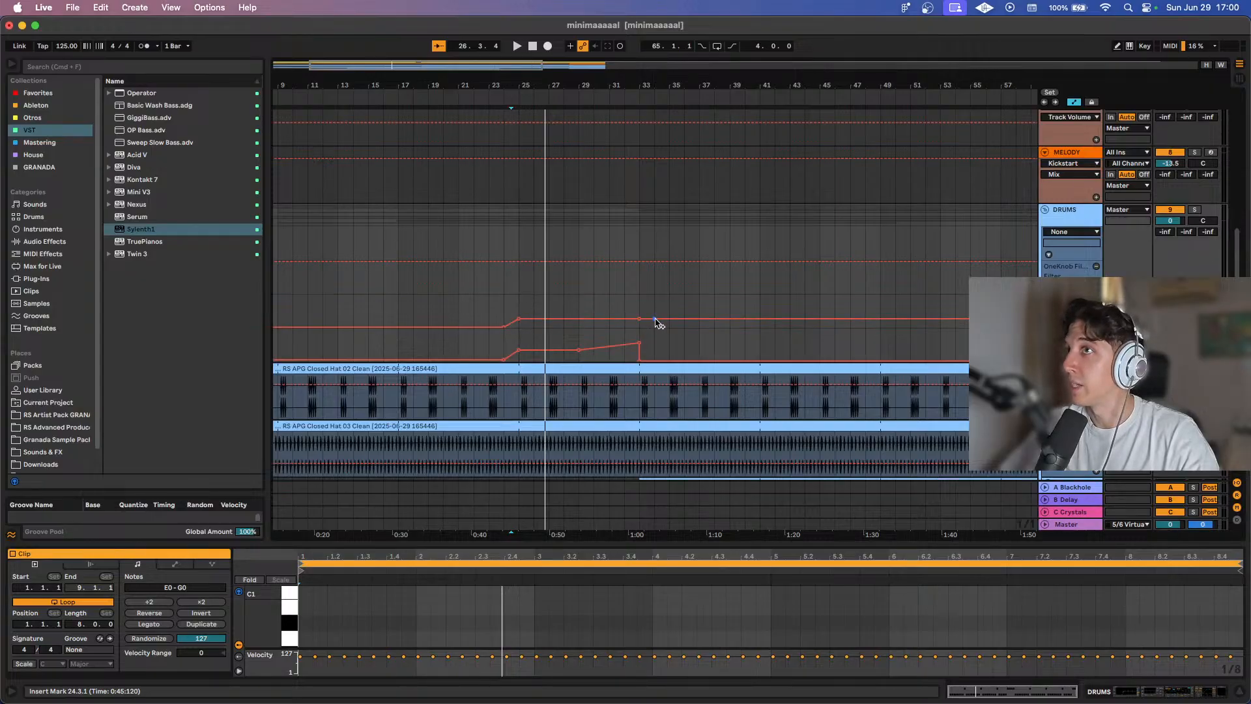
left_click_drag(657, 322, 657, 331)
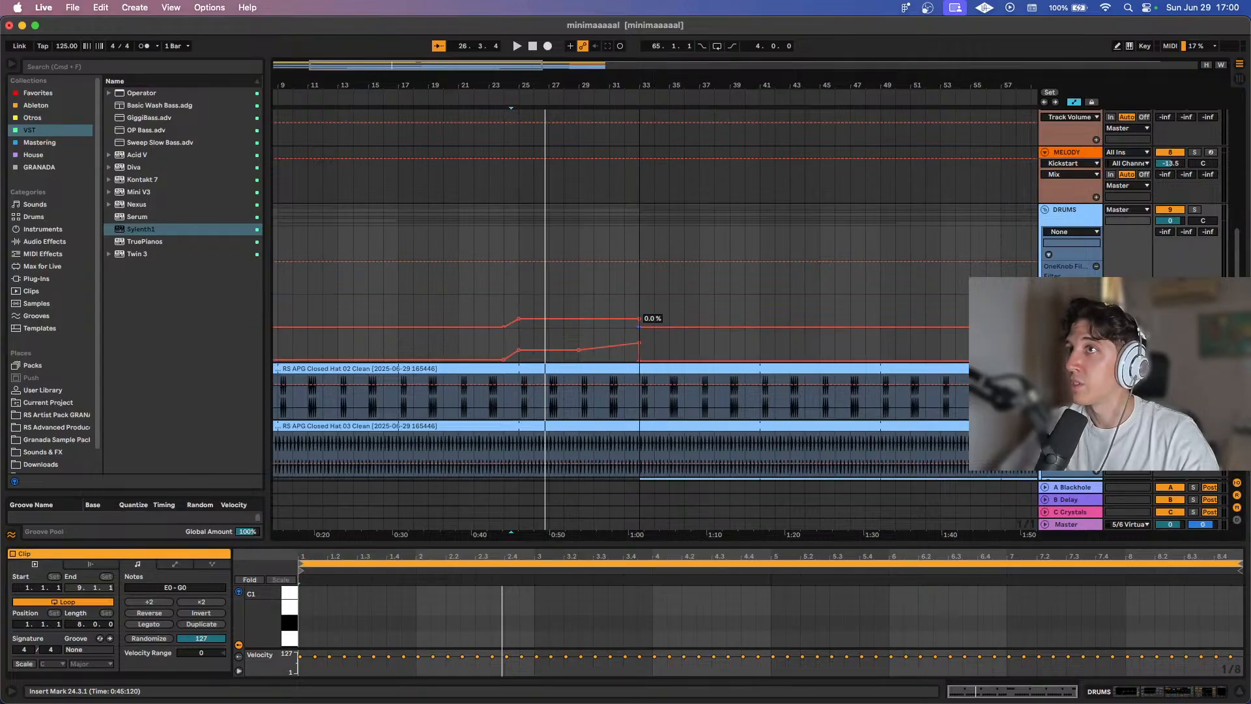
left_click(594, 318)
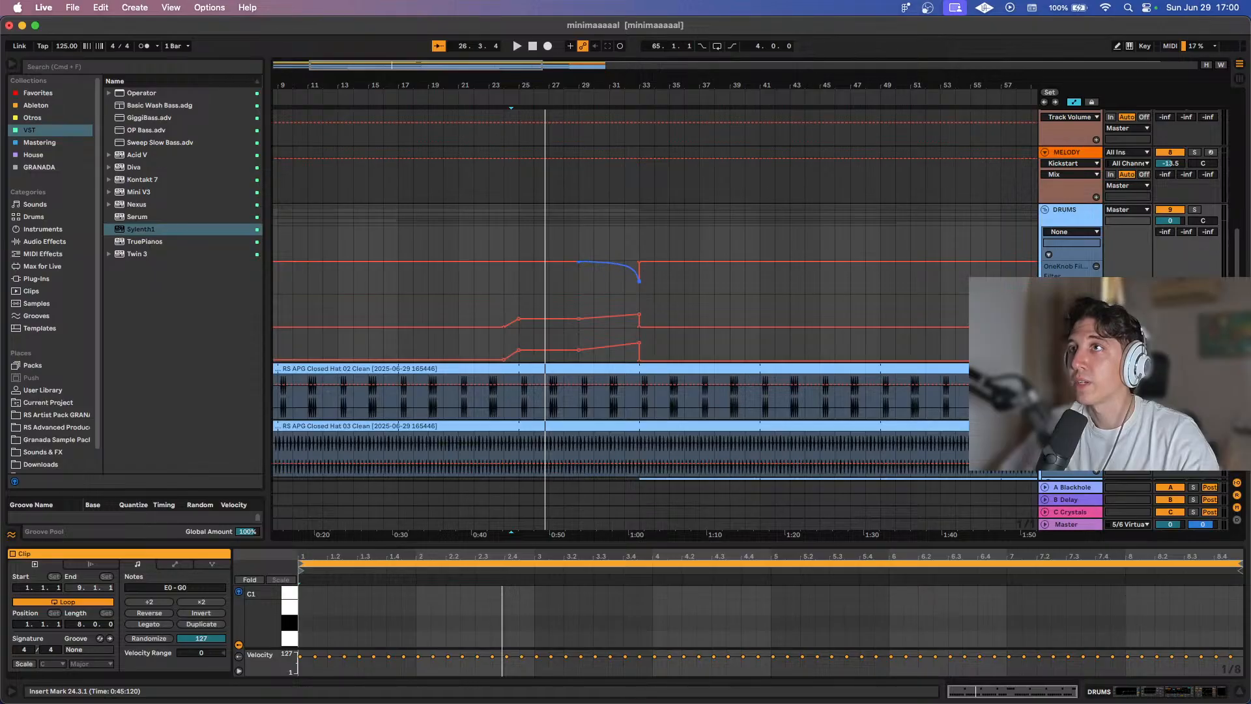
Play from bar 24, lower the DRUMS Reverb automation slightly at bar 25, and straighten the lane above it into one ramp up to bar 33.
left_click(518, 280)
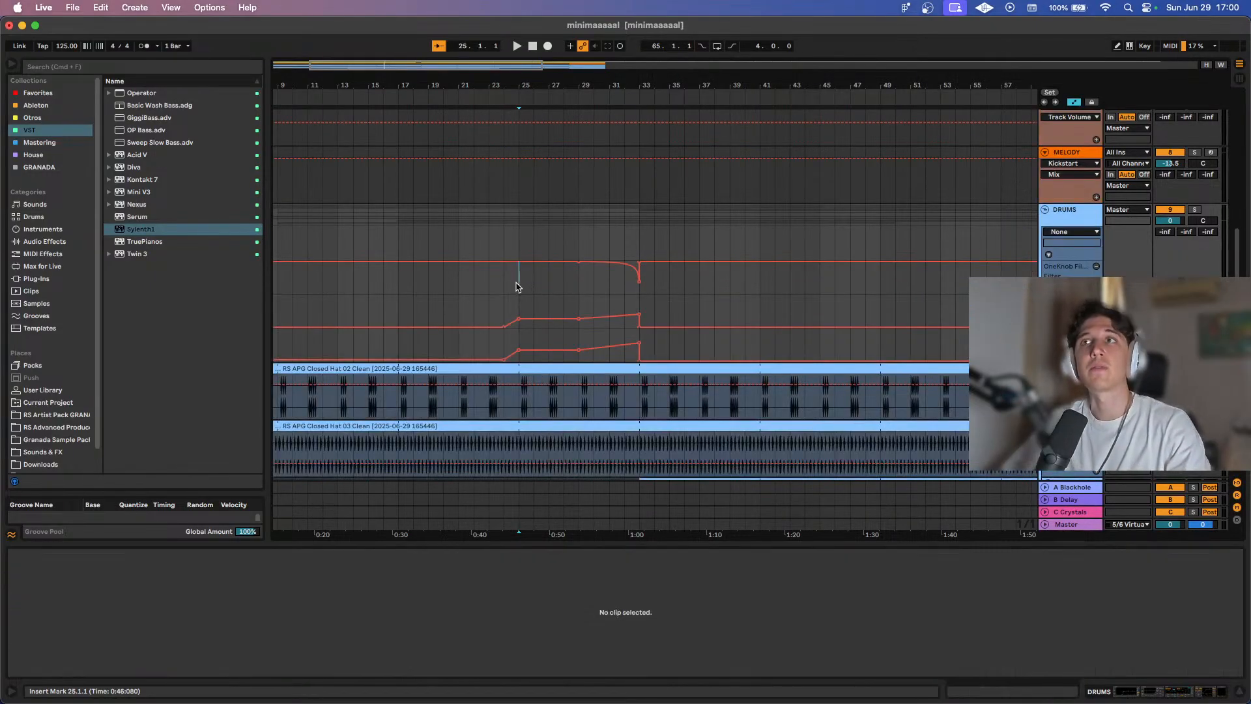
key("space")
left_click(616, 284)
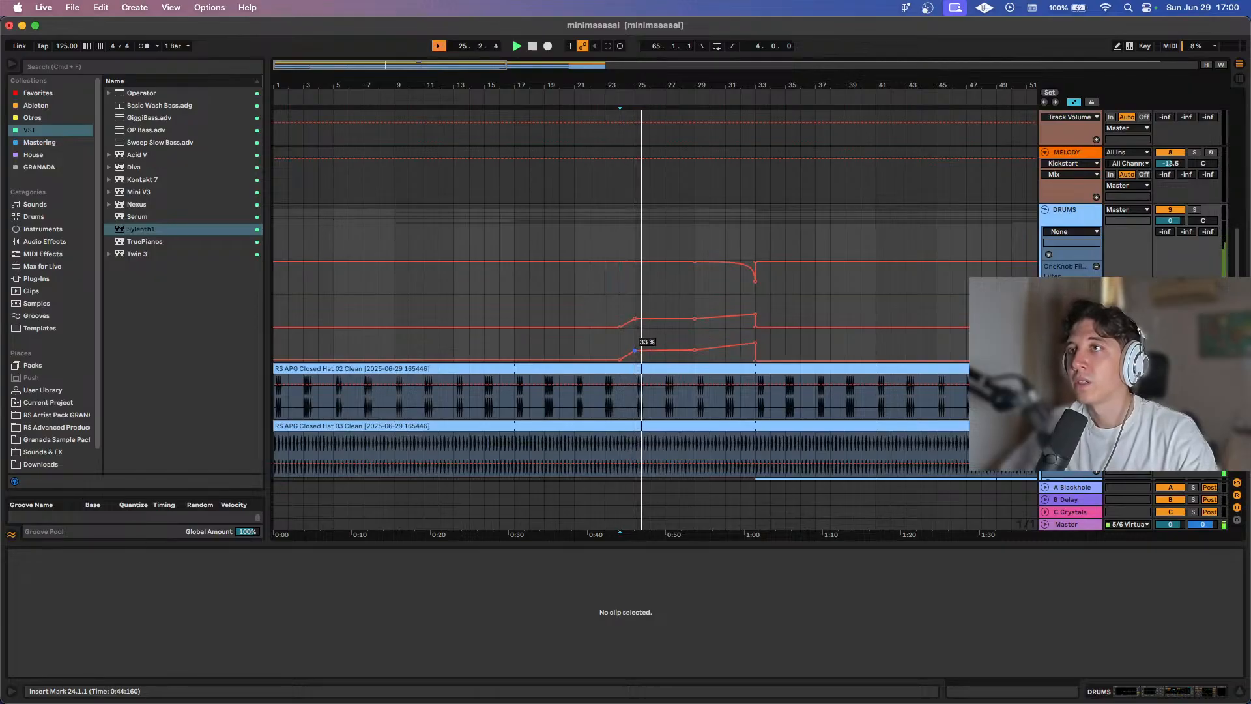
left_click_drag(636, 319, 636, 324)
left_click(635, 325)
scroll(706, 324, "up", 2)
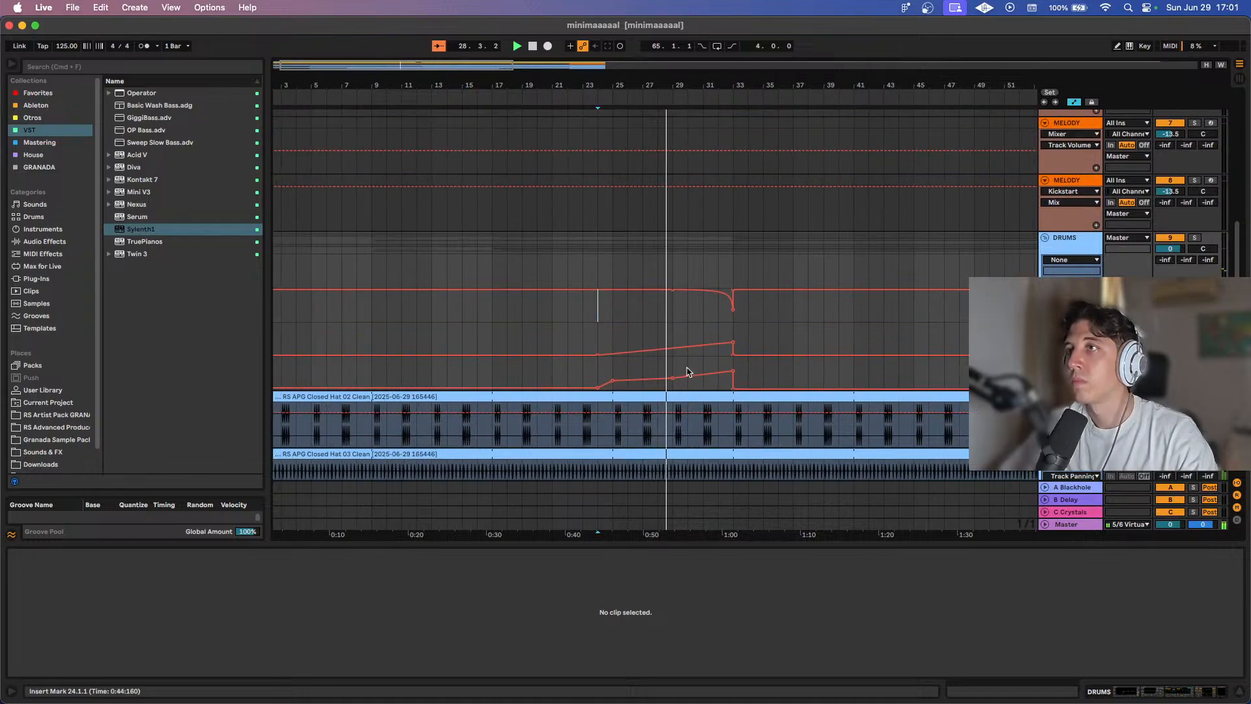
Delete the section of the BASS FRIEND clip from bar 32 to bar 33, matching the kick break.
scroll(688, 372, "up", 3)
scroll(689, 372, "up", 10)
key("a")
key("a")
scroll(689, 372, "up", 5)
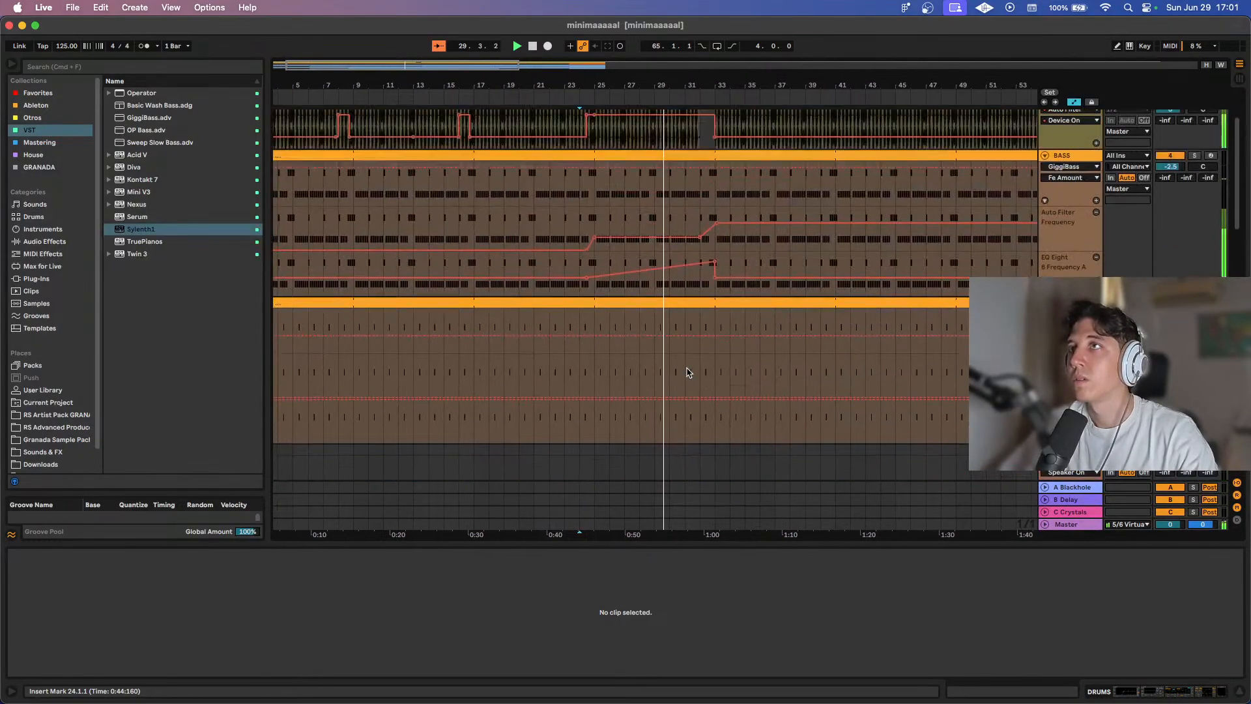
scroll(688, 372, "down", 3)
key("a")
scroll(612, 327, "up", 5)
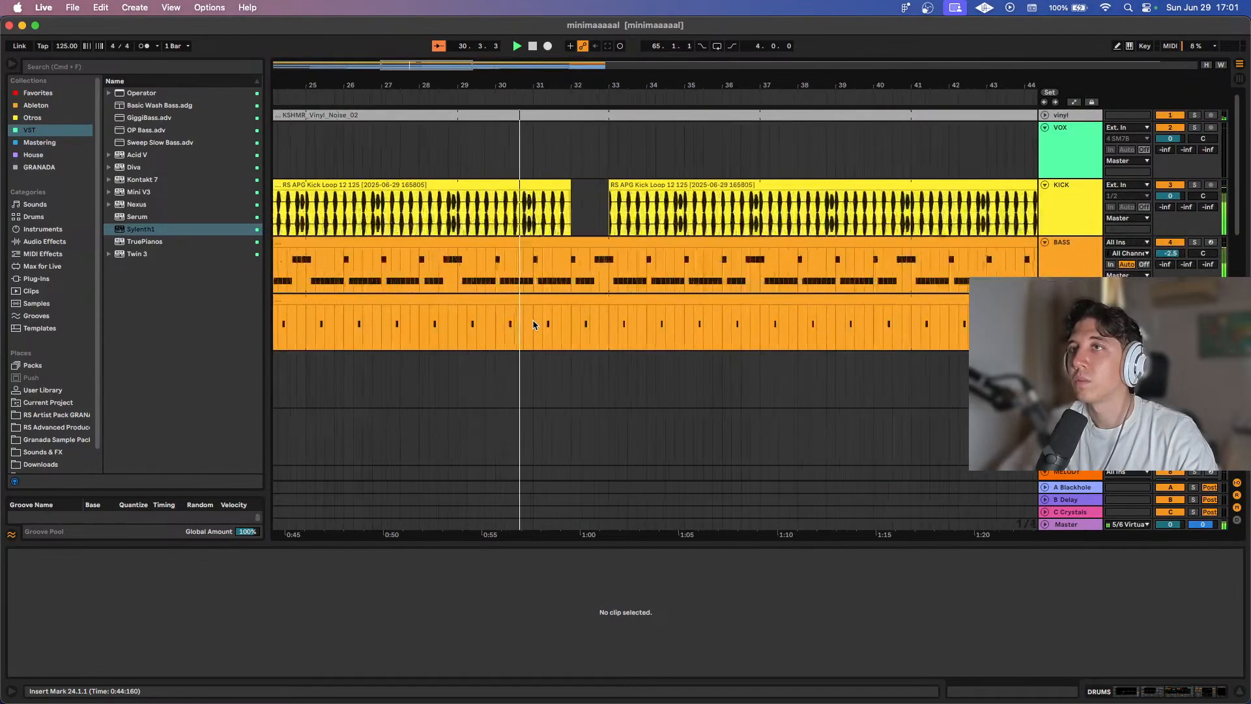
left_click(612, 328)
left_click_drag(612, 327, 572, 328)
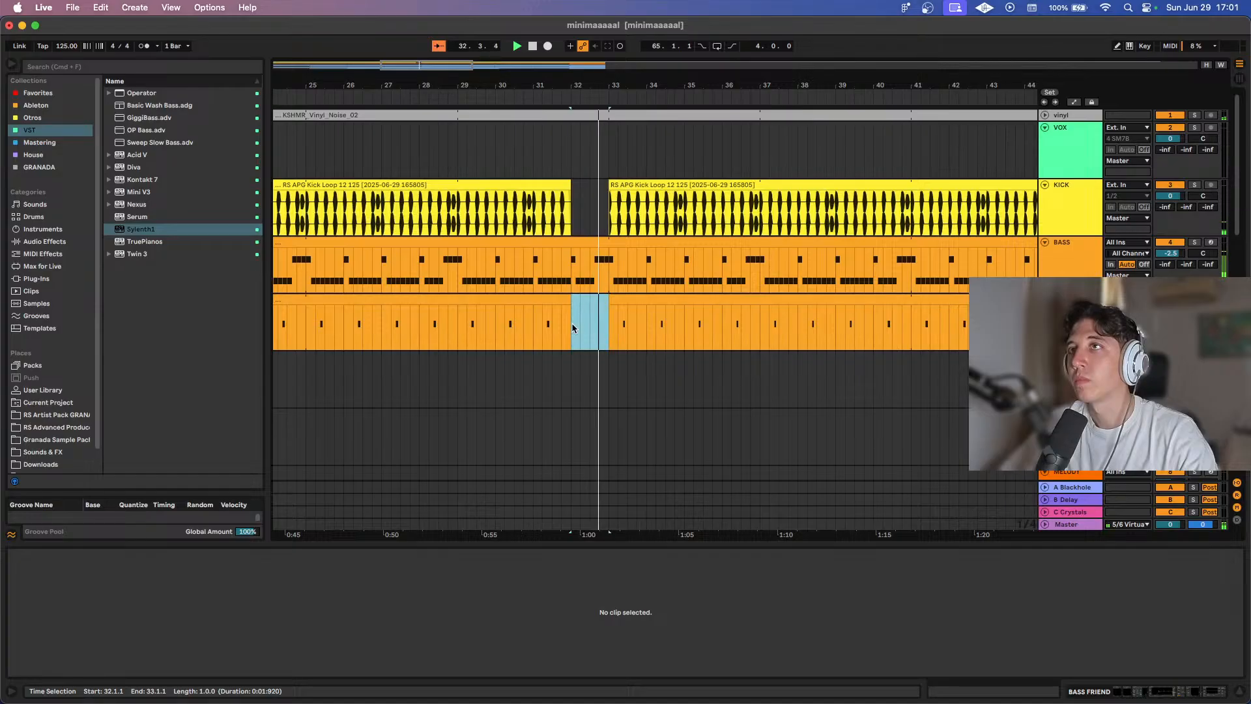
key("a")
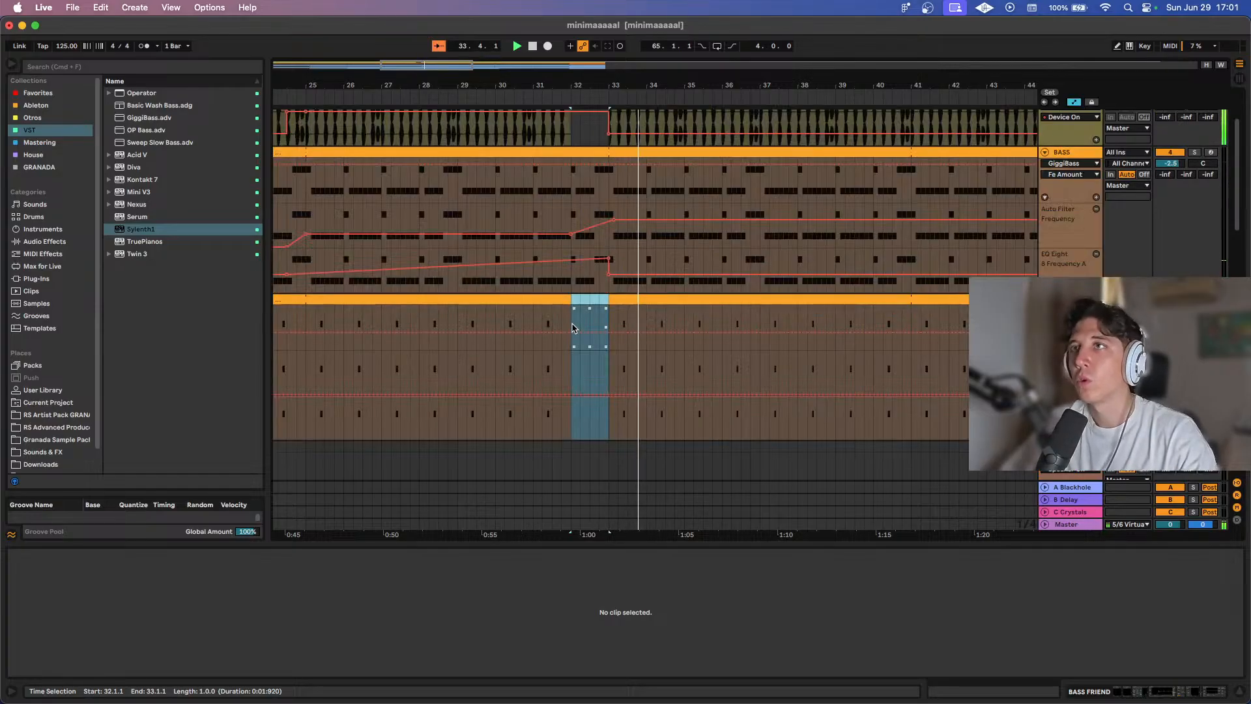
Drop the BASS Auto Filter frequency automation back to 26.0 Hz at bar 33 and play the transition from bar 32.
left_click(641, 310)
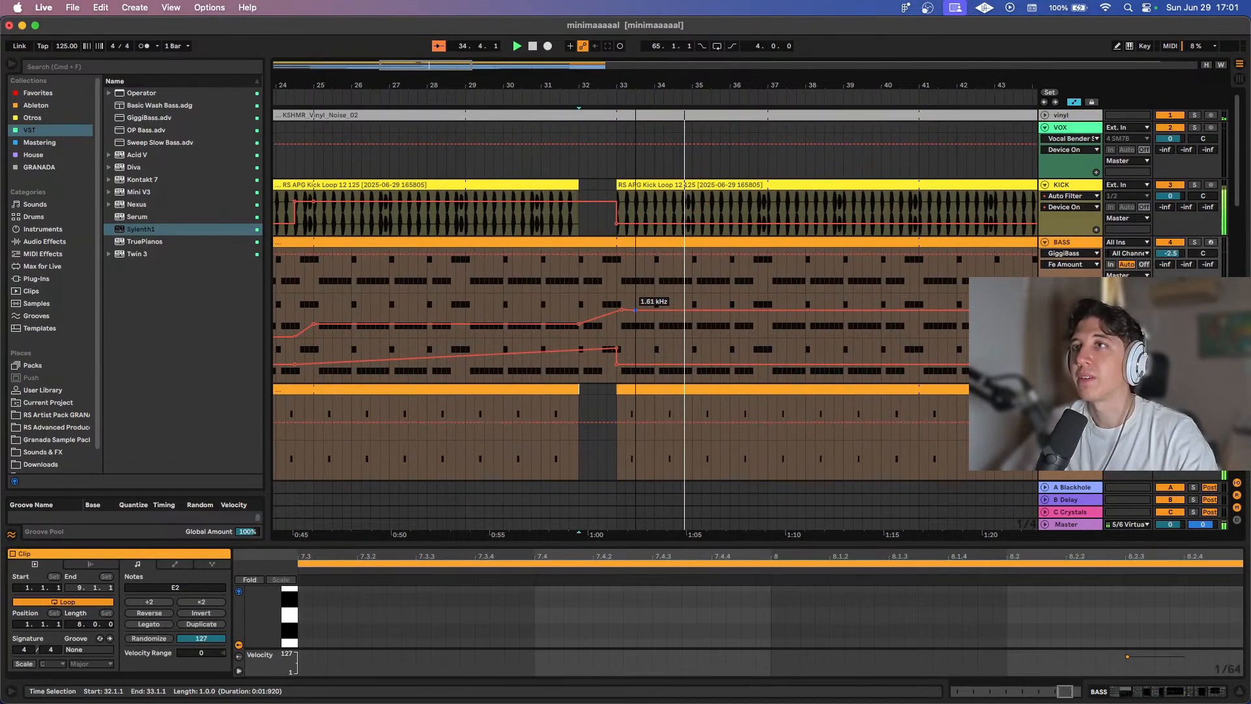
mouse_move(641, 310)
left_mouse_down()
mouse_move(616, 336)
mouse_move(617, 309)
mouse_move(632, 313)
left_mouse_up()
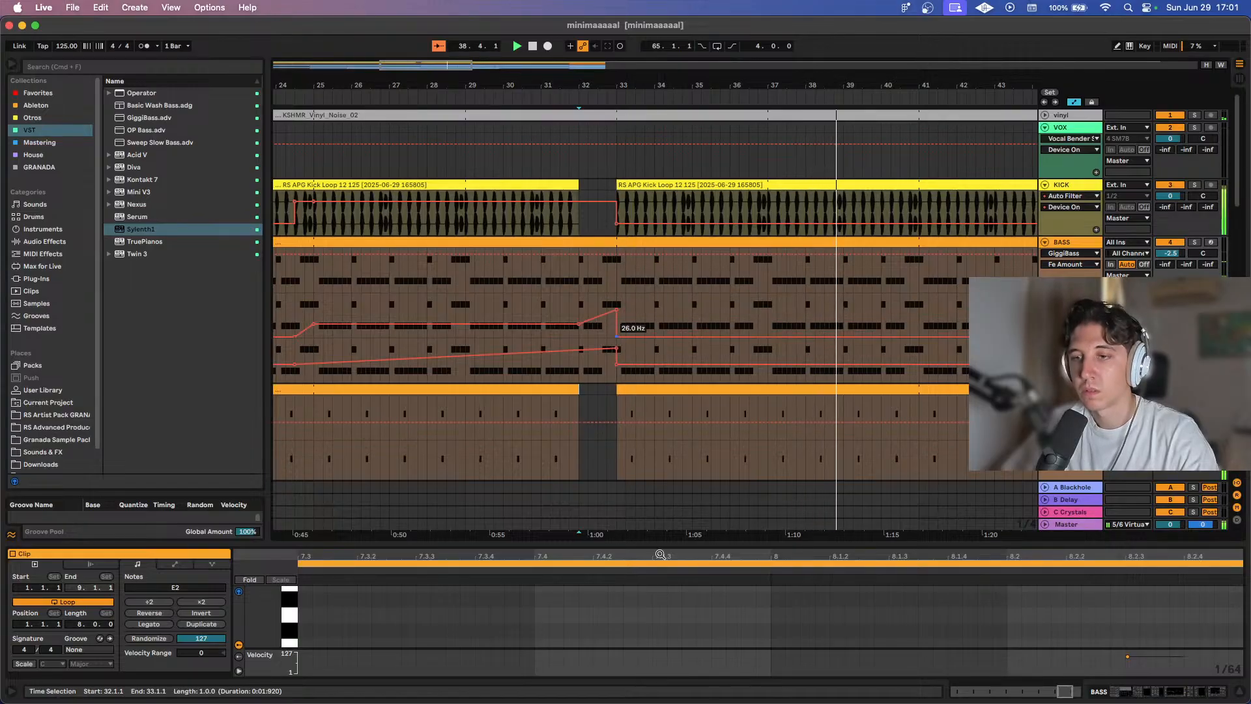
key("super+Tab")
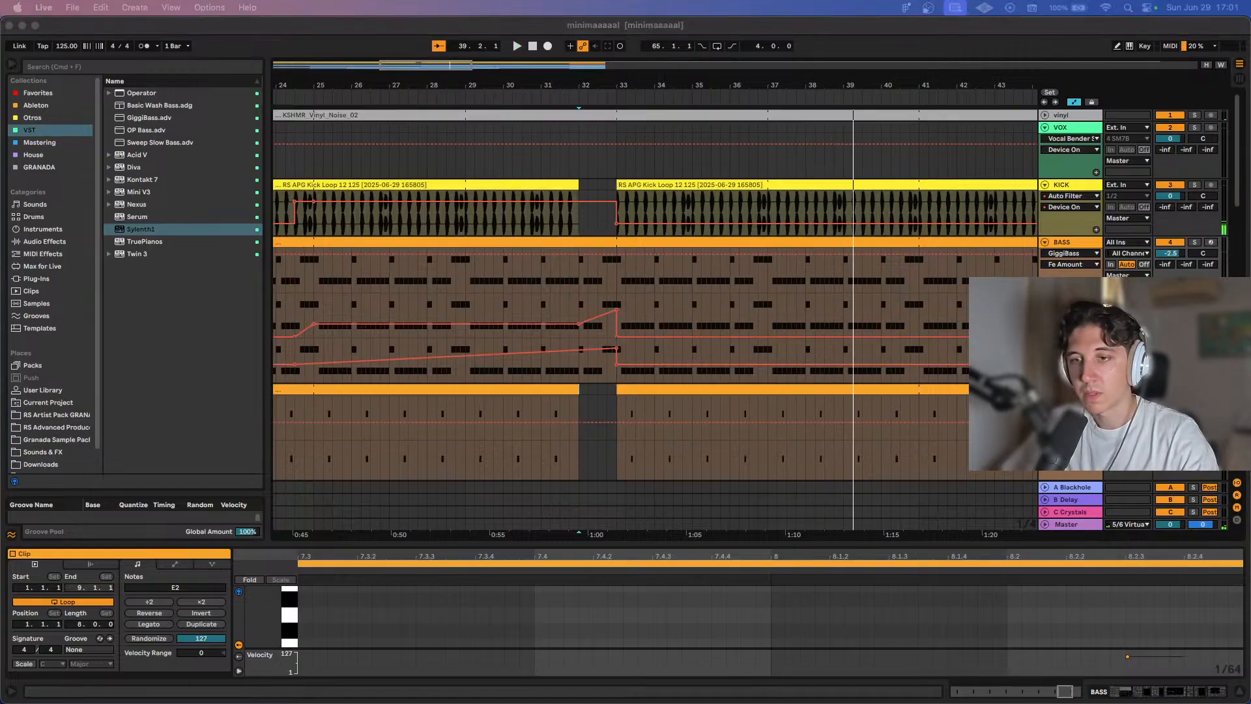
left_click(577, 240)
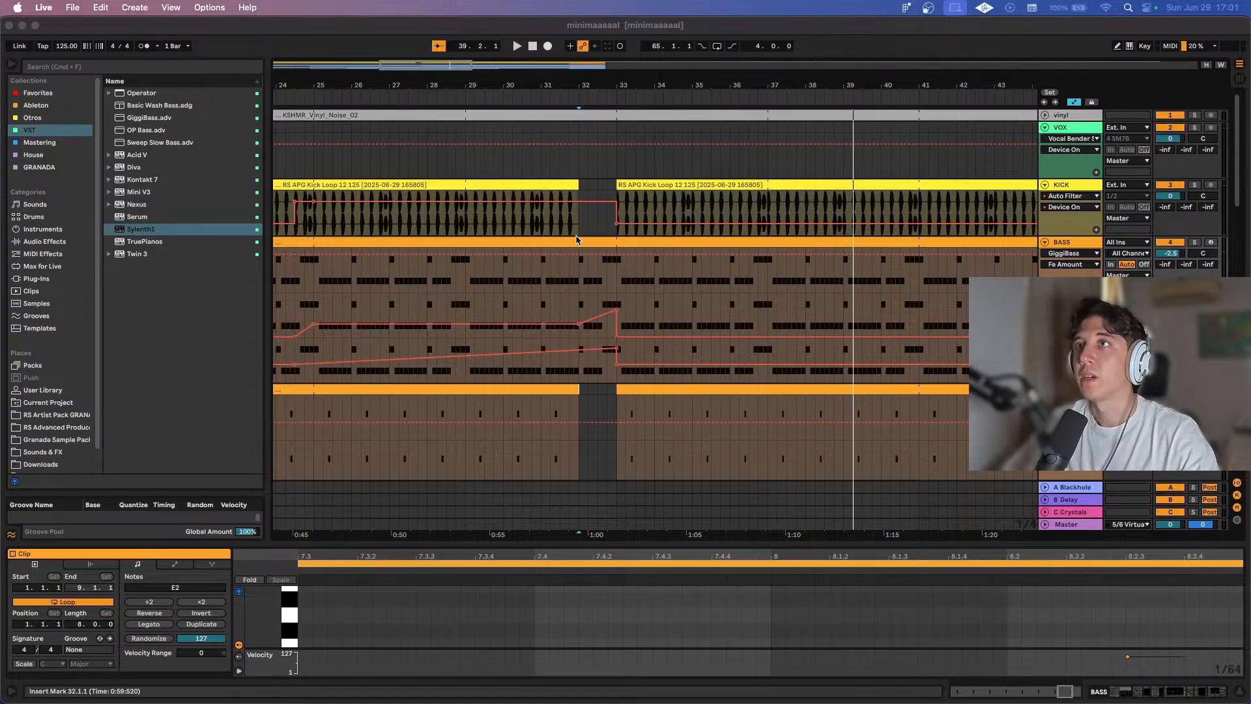
key("a")
scroll(617, 283, "down", 10)
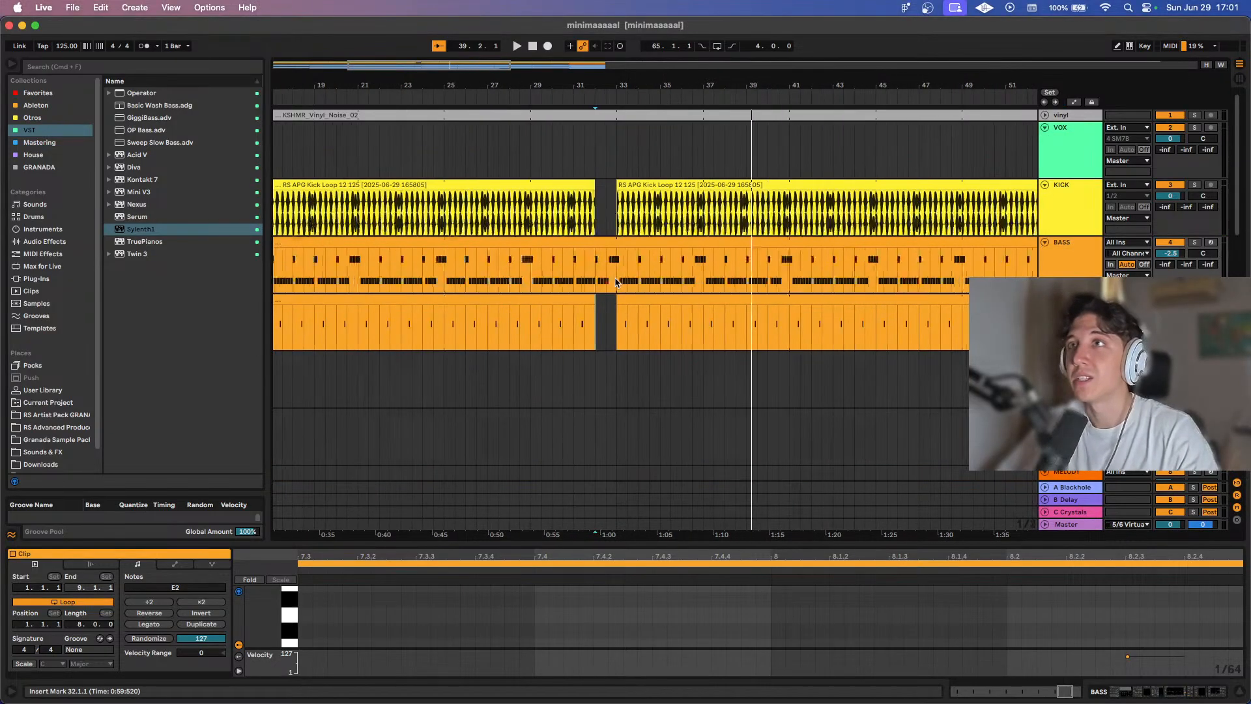
scroll(424, 220, "up", 8)
key("space")
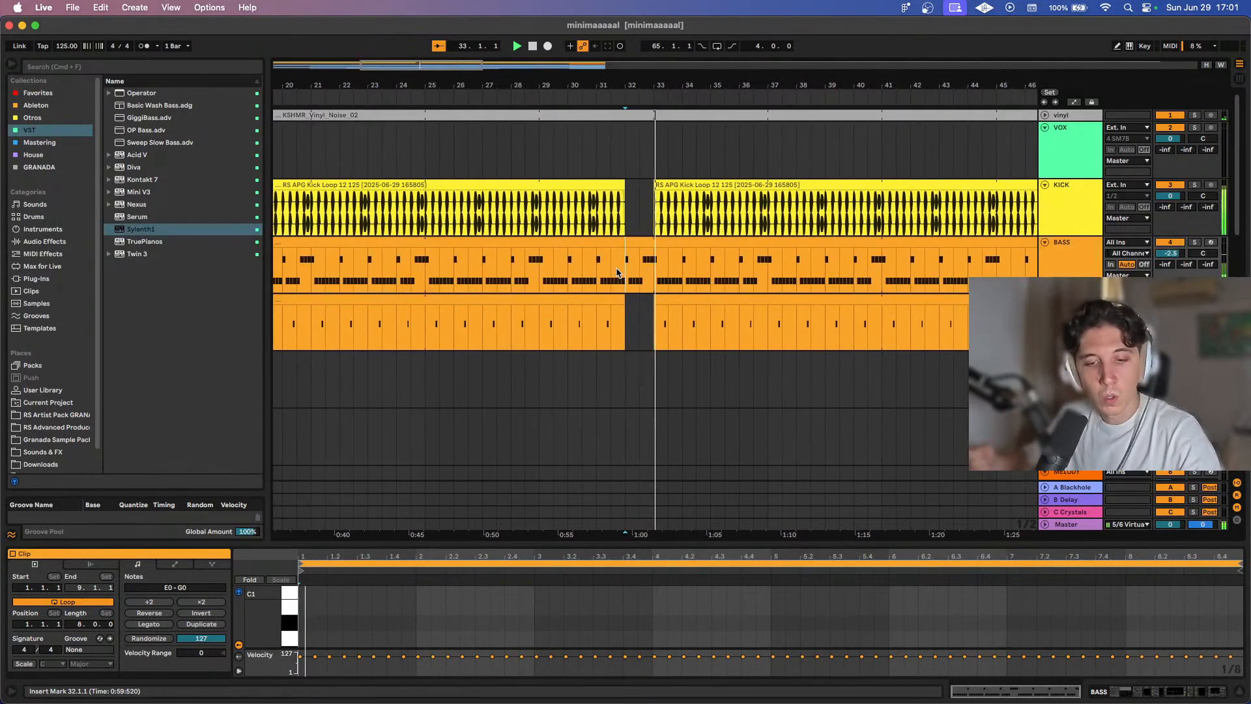
Extend the Minimal Loops 093 clip on track 14 back so it starts at bar 33, and play it.
scroll(617, 272, "down", 10)
scroll(617, 272, "down", 8)
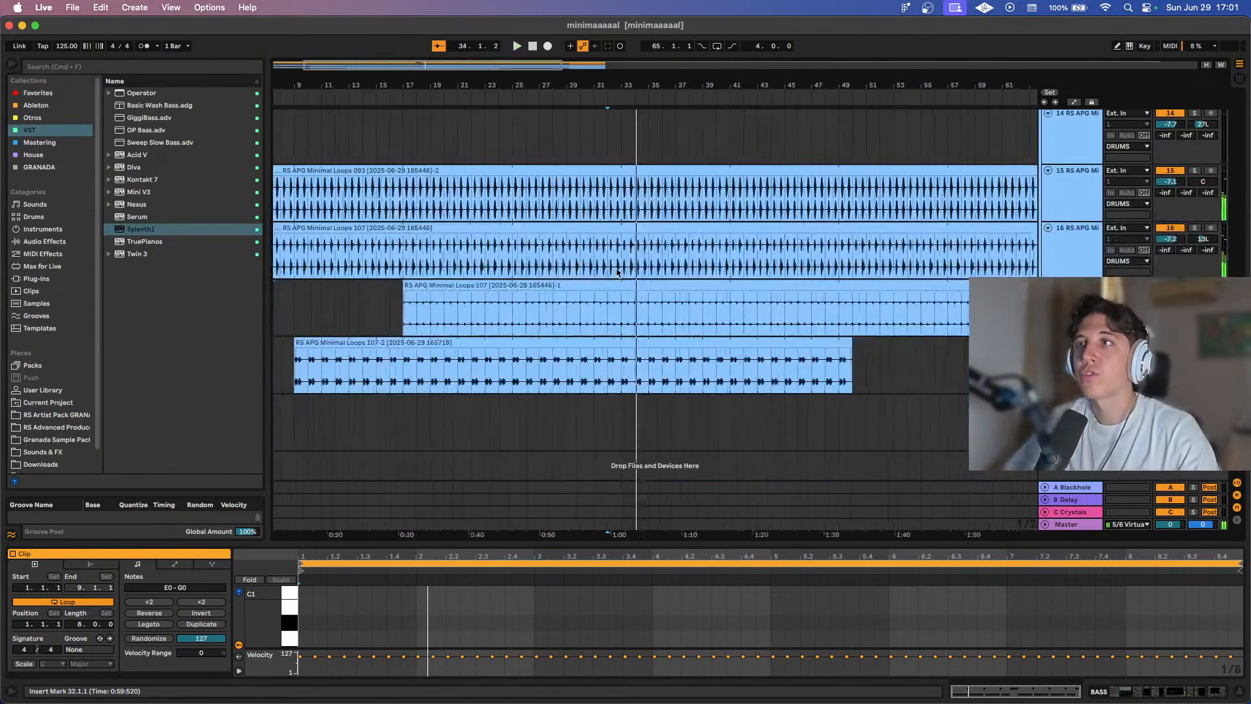
left_click(1071, 400)
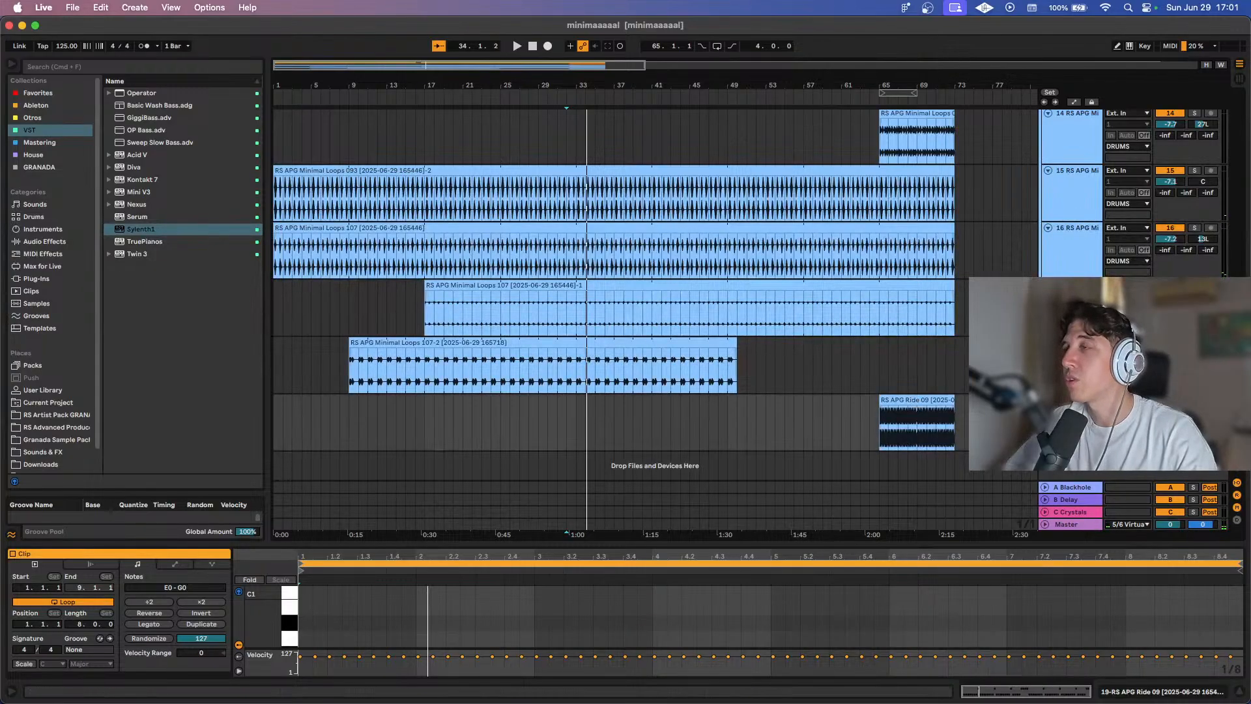
scroll(917, 396, "up", 5)
left_click(576, 275)
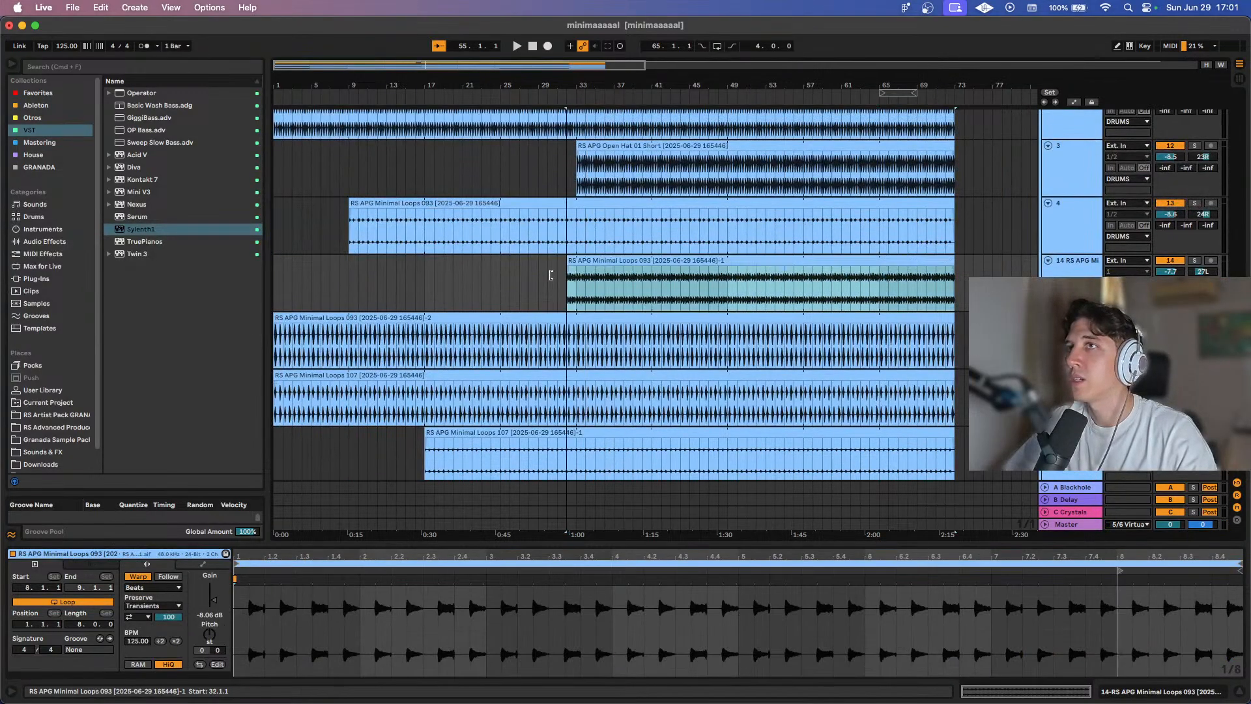
key("space")
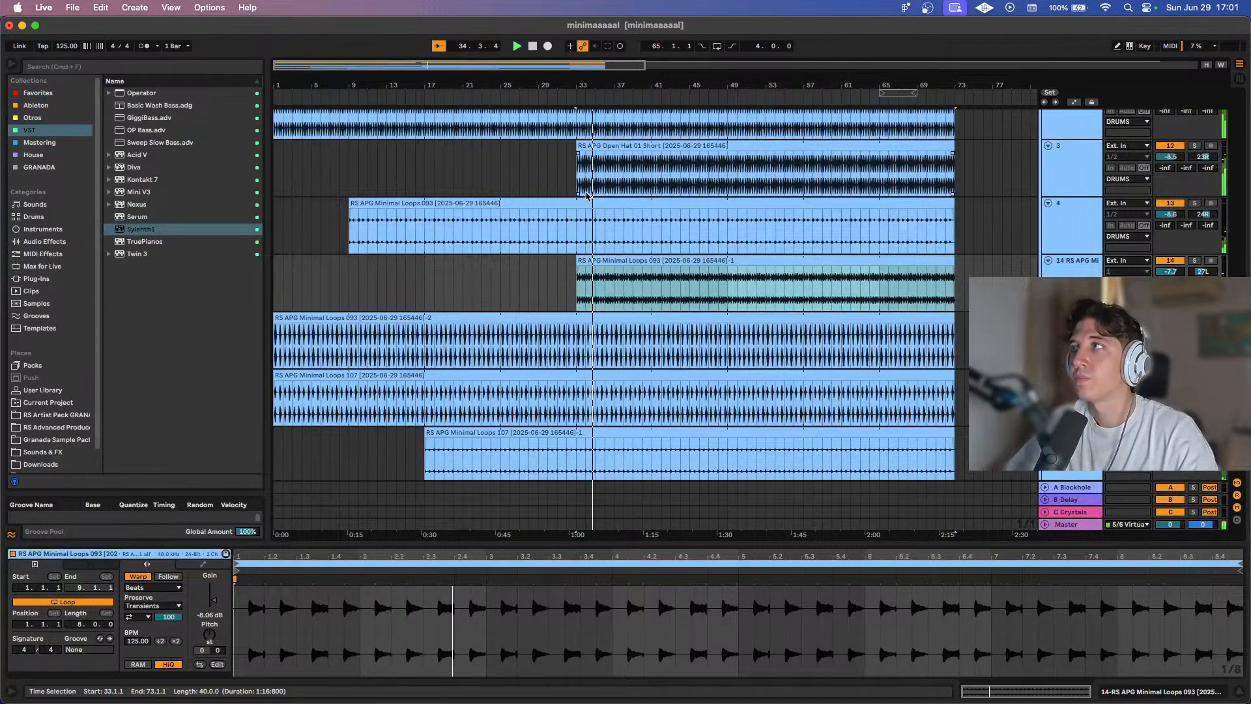
Lower track 14's volume to -9.7 dB, check it soloed and in the mix, and save the project.
scroll(597, 195, "down", 1)
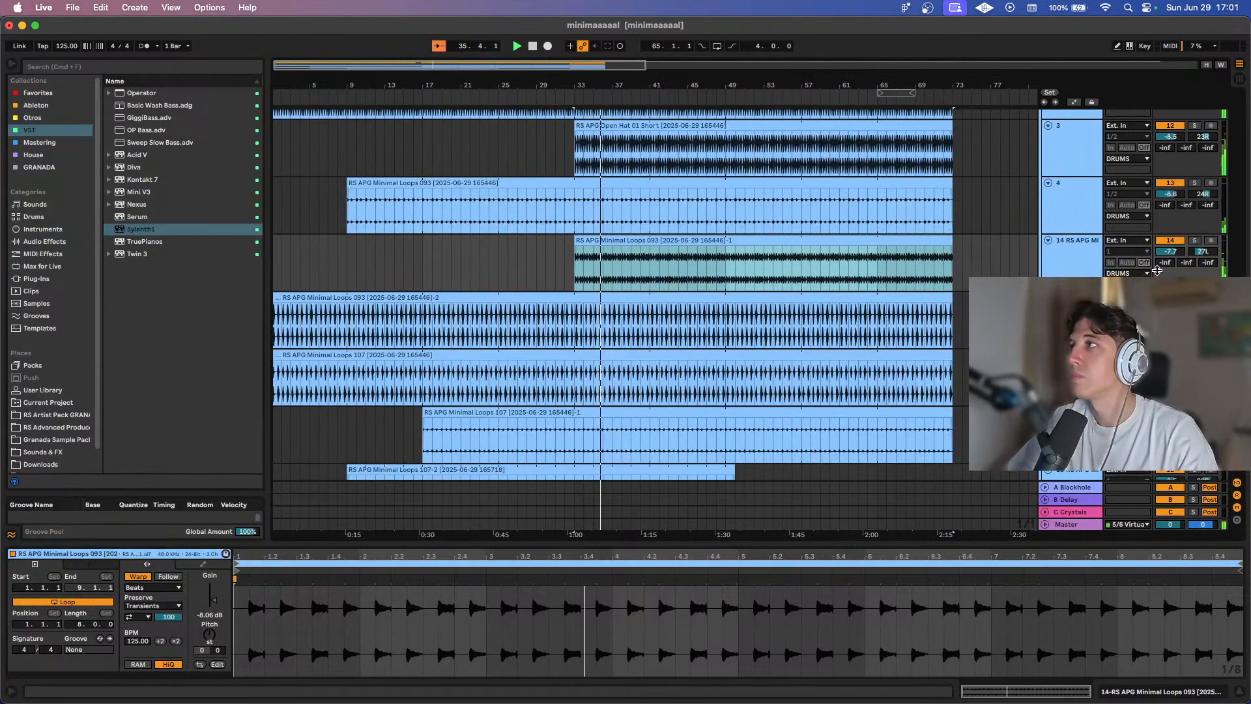
left_click_drag(1170, 252, 1170, 265)
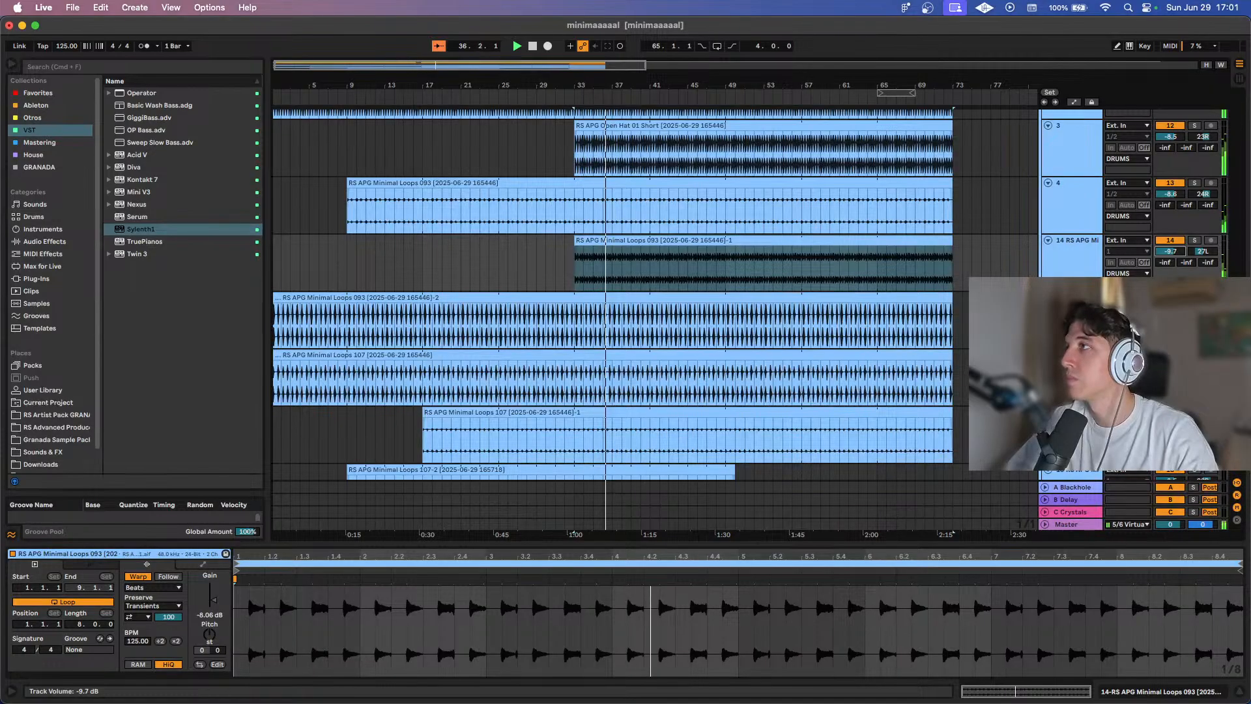
left_click(630, 284)
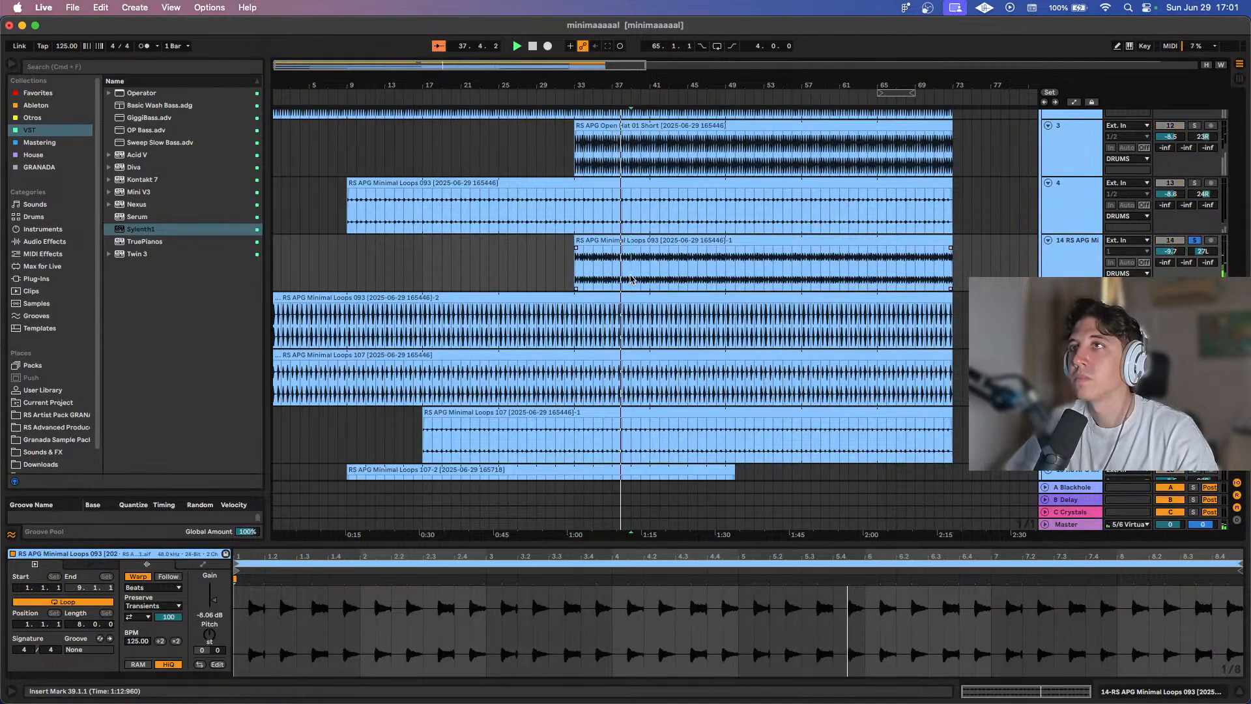
scroll(631, 280, "down", 2)
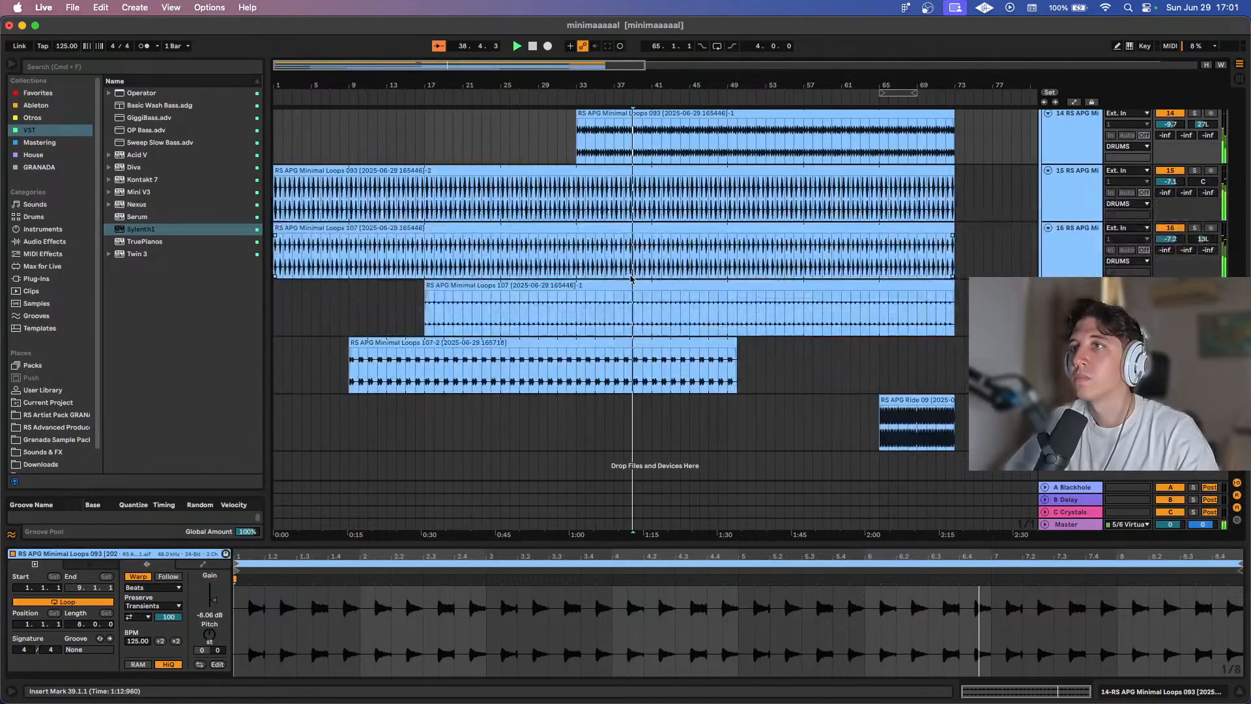
key("super+s")
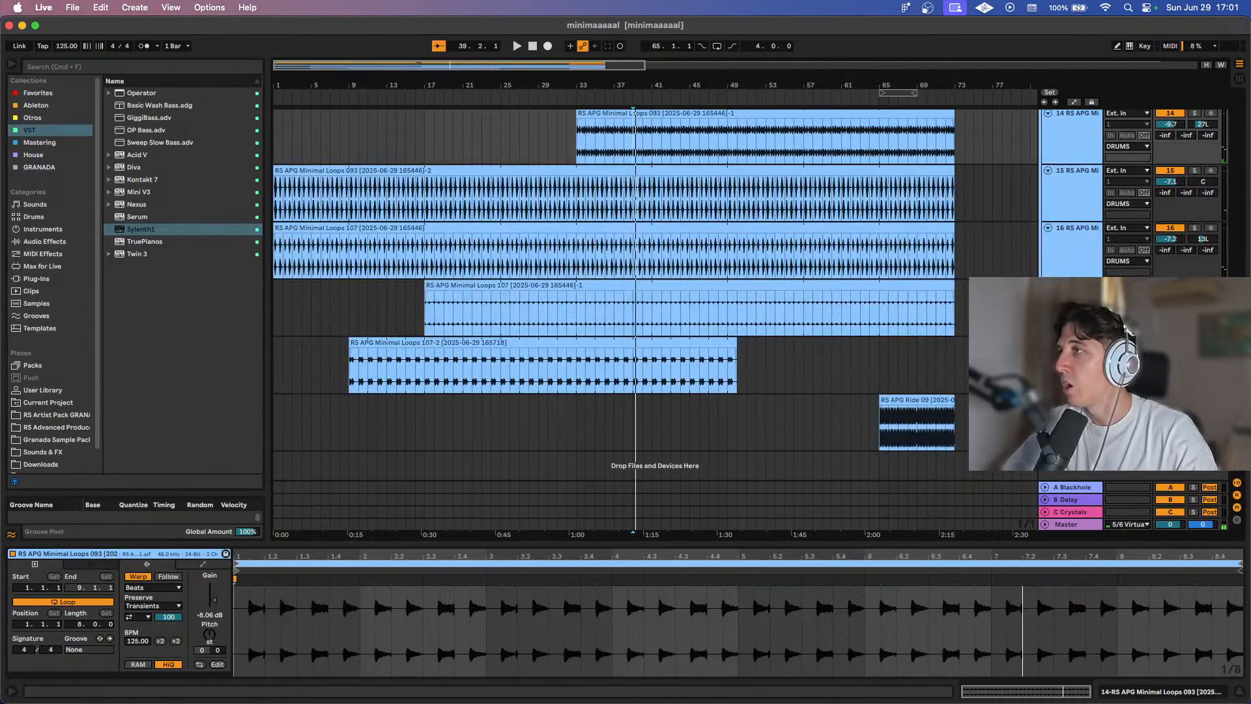
Insert a new audio track below the drum loops and open the RS APG White Noise samples under RS APG FX in the RS Artist Pack.
key("super+t")
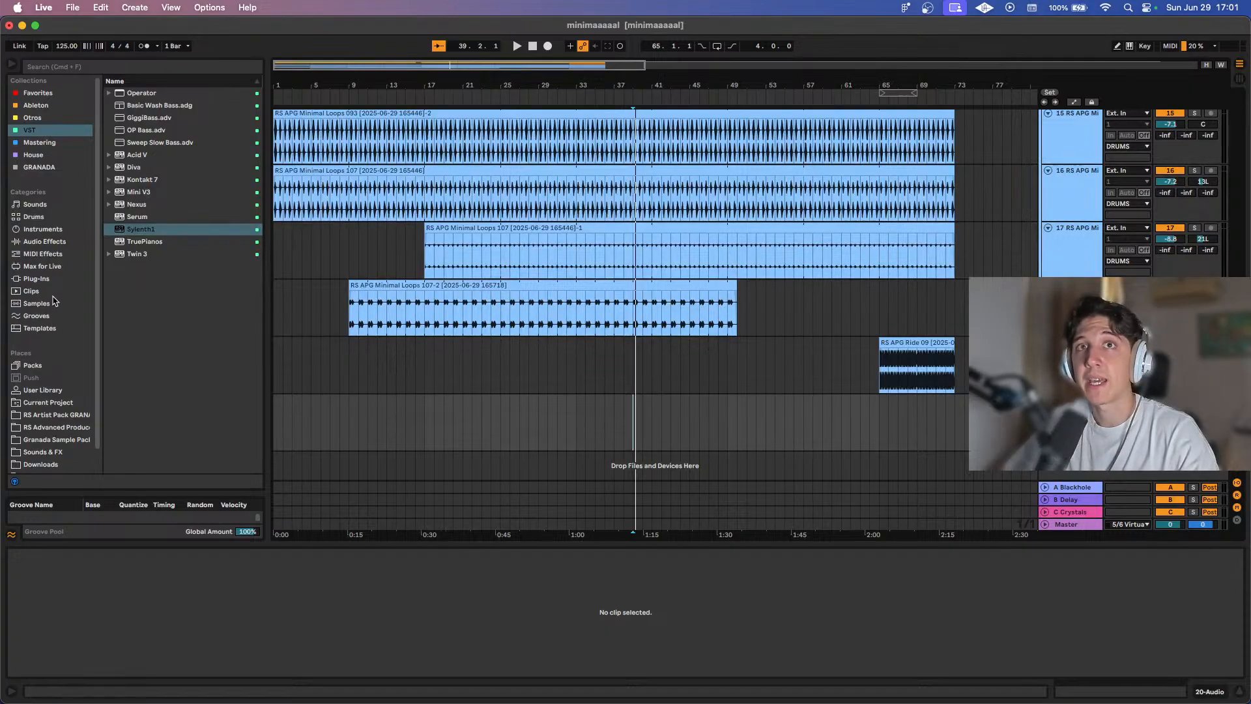
left_click(73, 416)
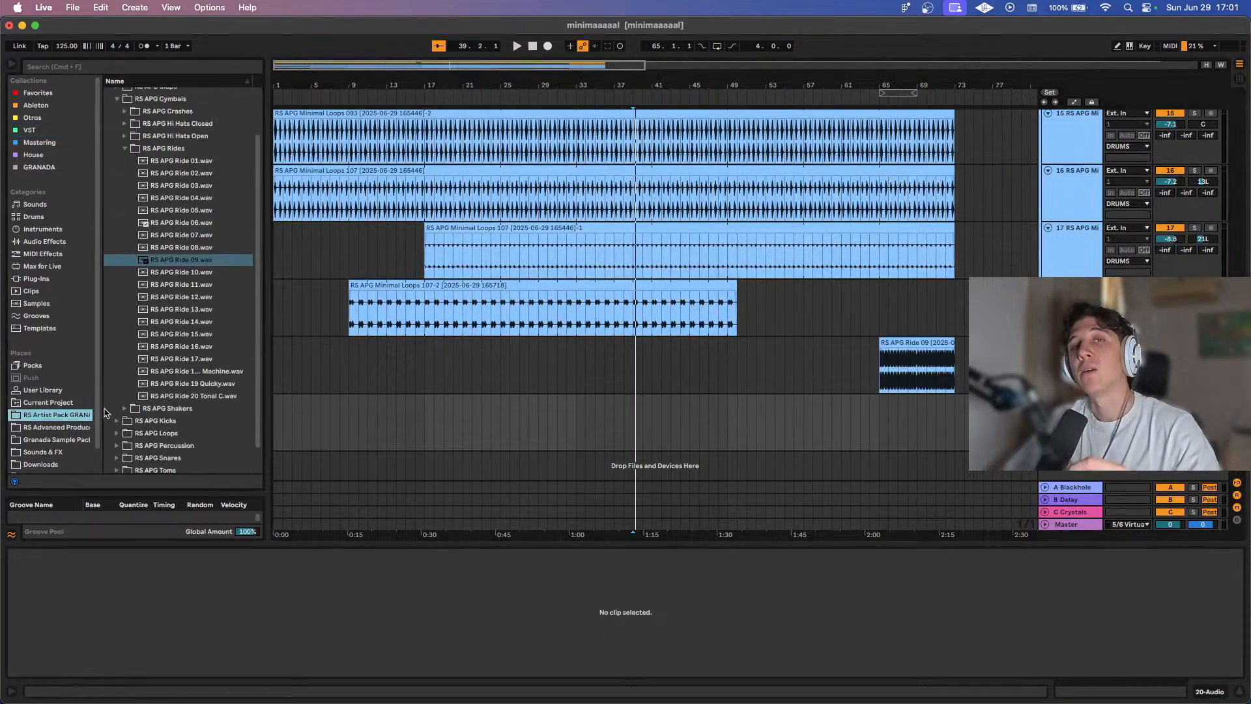
scroll(112, 335, "up", 3)
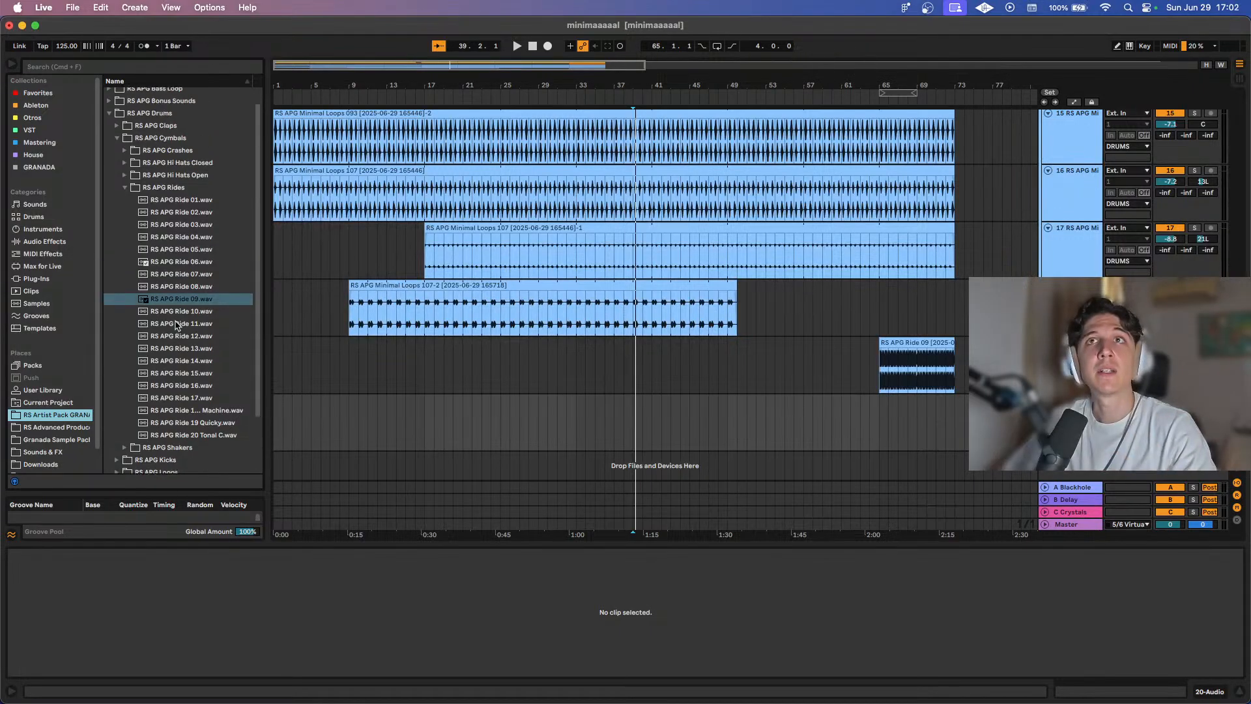
left_click(116, 155)
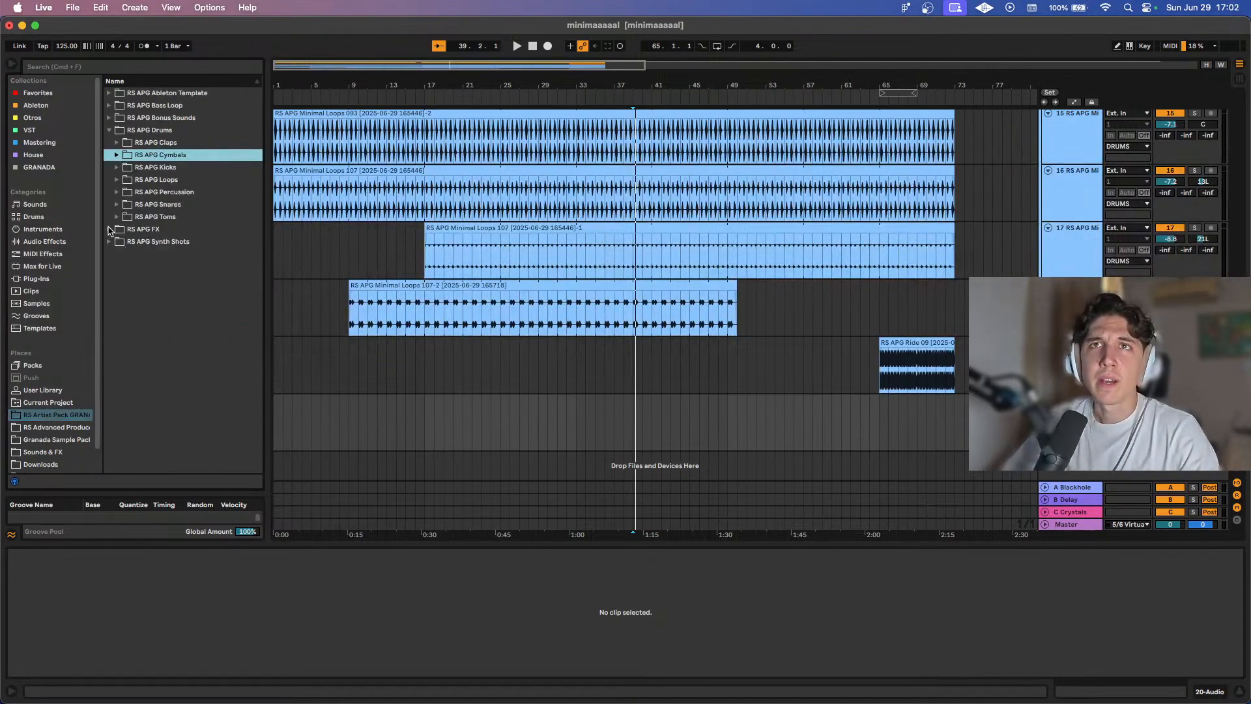
left_click(109, 229)
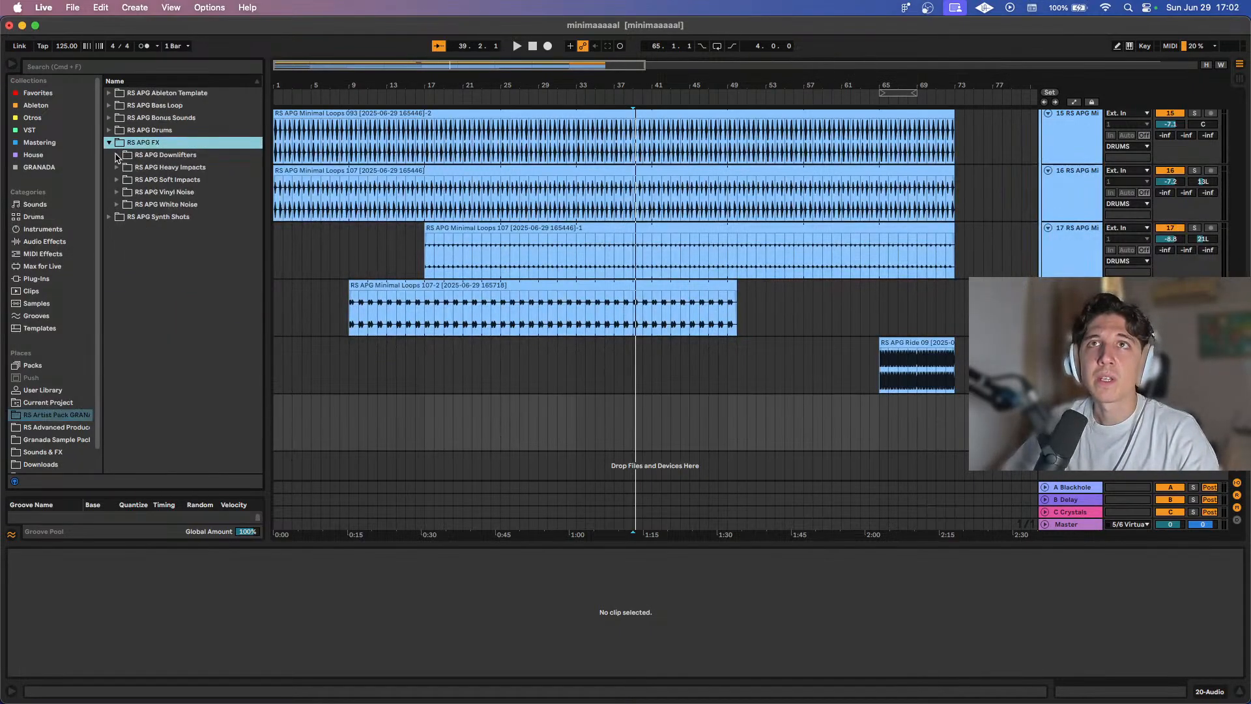
left_click(117, 205)
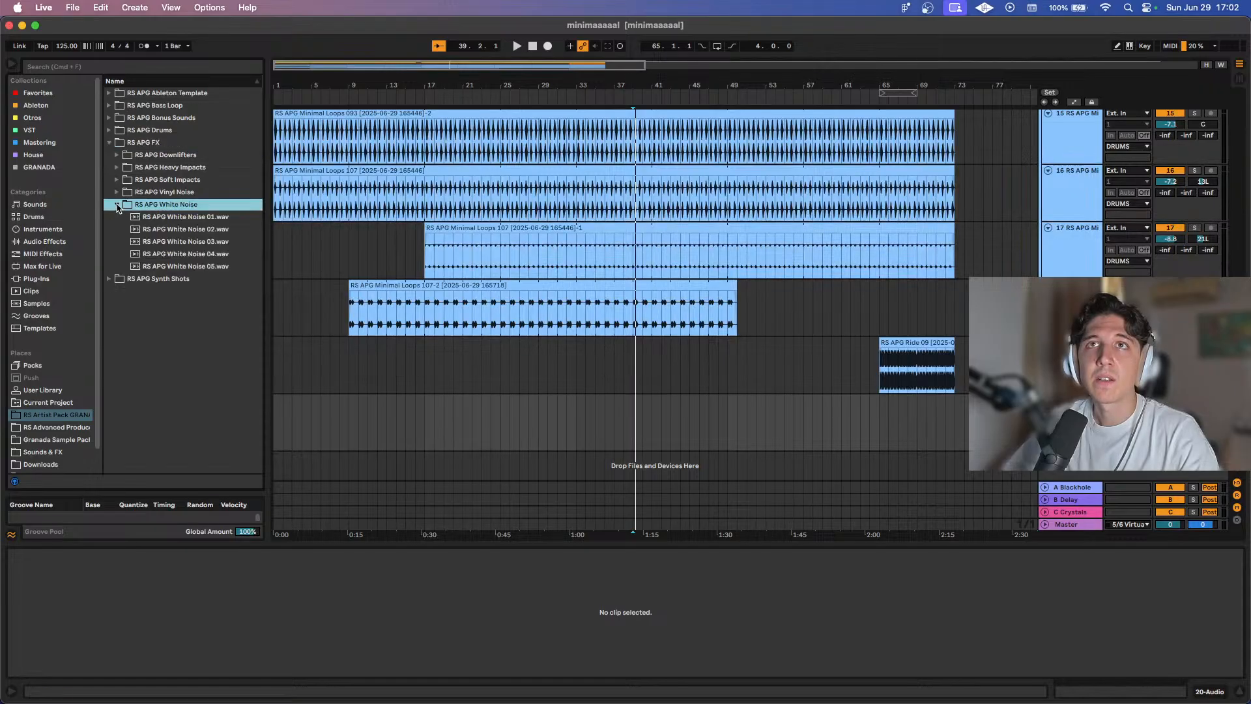
Audition the RS APG White Noise samples 01 to 05.
left_click(189, 254)
left_click(200, 266)
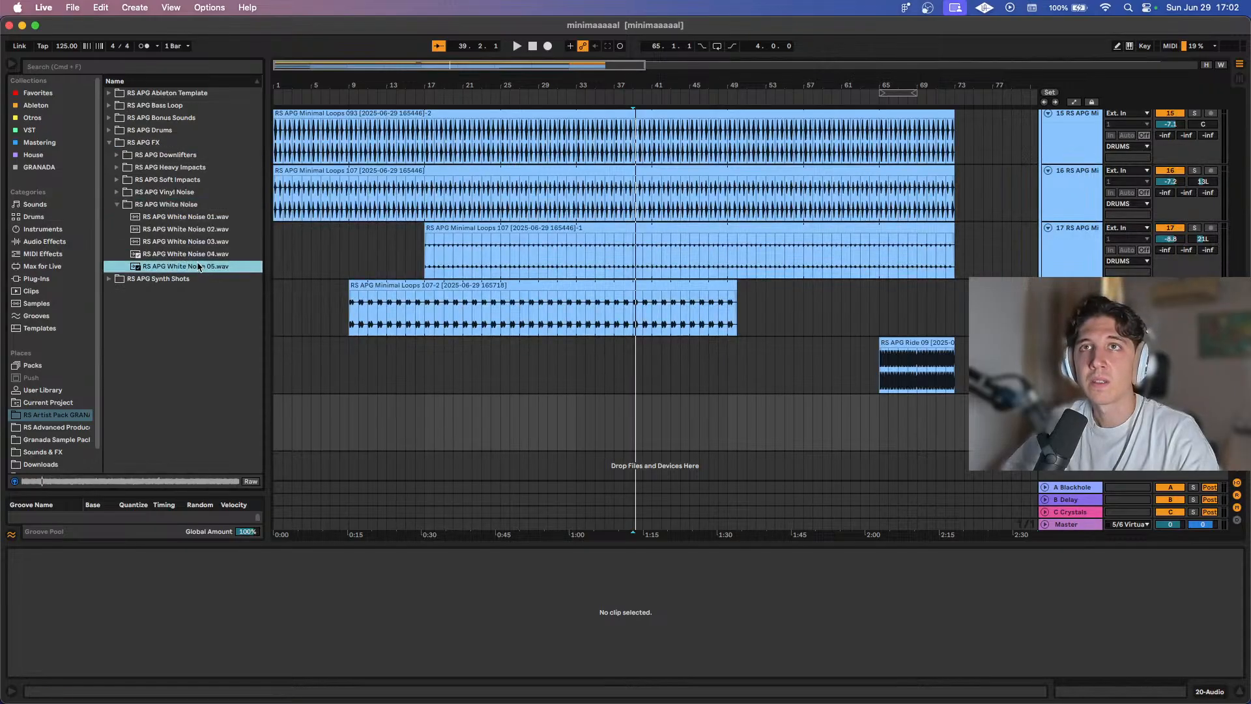
left_click(202, 242)
left_click(202, 229)
left_click(203, 217)
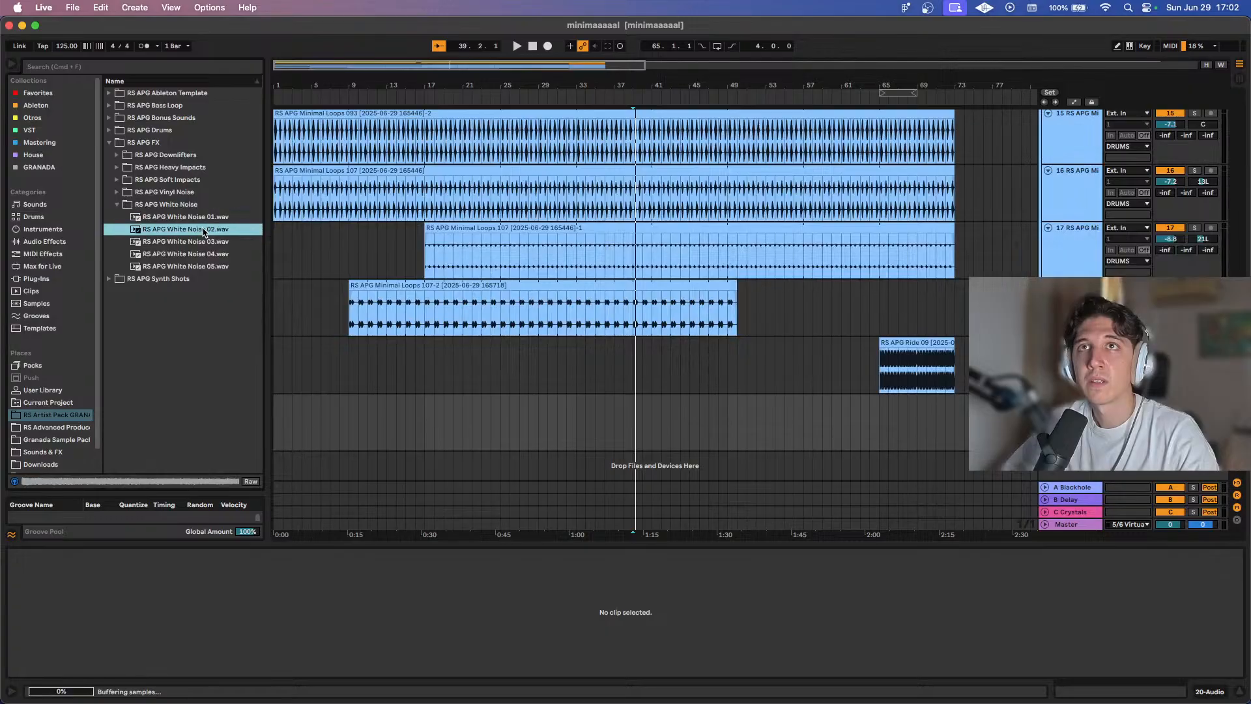
Place RS APG White Noise 01 on the new audio track at bar 17 and shorten the clip to two beats.
left_click_drag(183, 221, 576, 412)
scroll(576, 413, "up", 3)
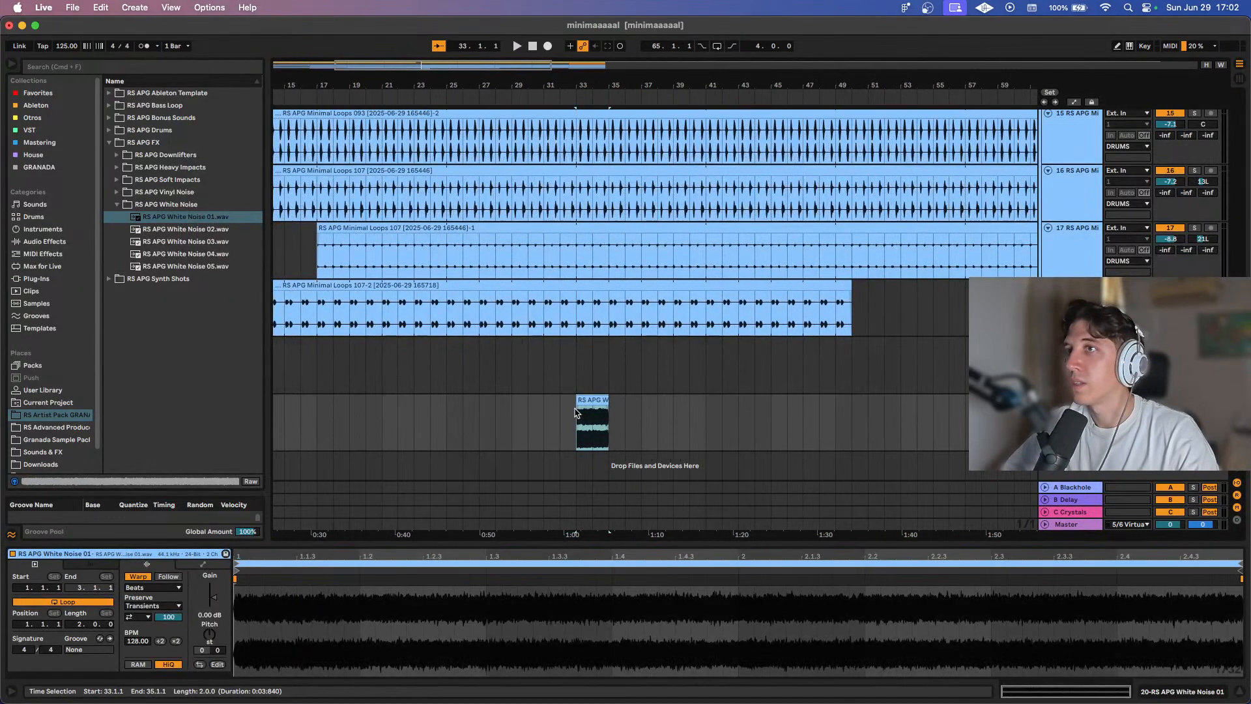
scroll(576, 413, "left", 4)
left_click_drag(709, 400, 424, 401)
scroll(442, 406, "up", 3)
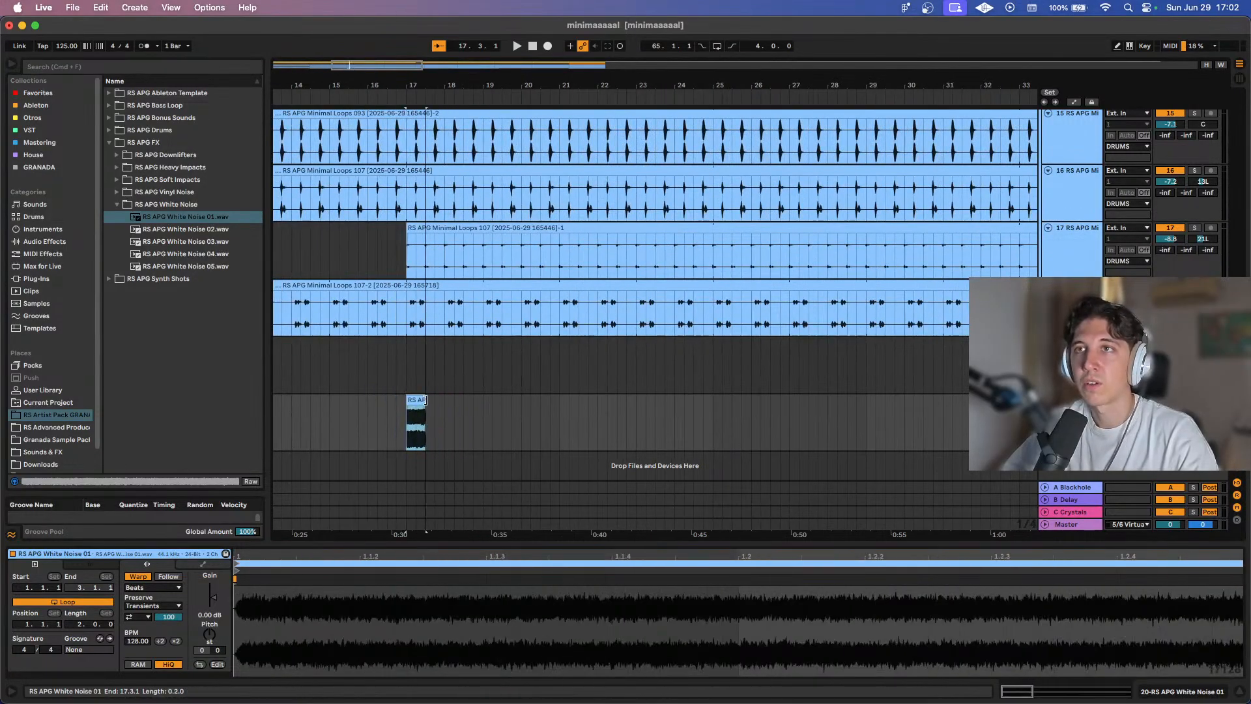
Play the white noise hit from bar 17 and trim its clip to one beat, ending at 17.2.1.
left_click(408, 419)
scroll(408, 419, "left", 5)
scroll(620, 409, "up", 3)
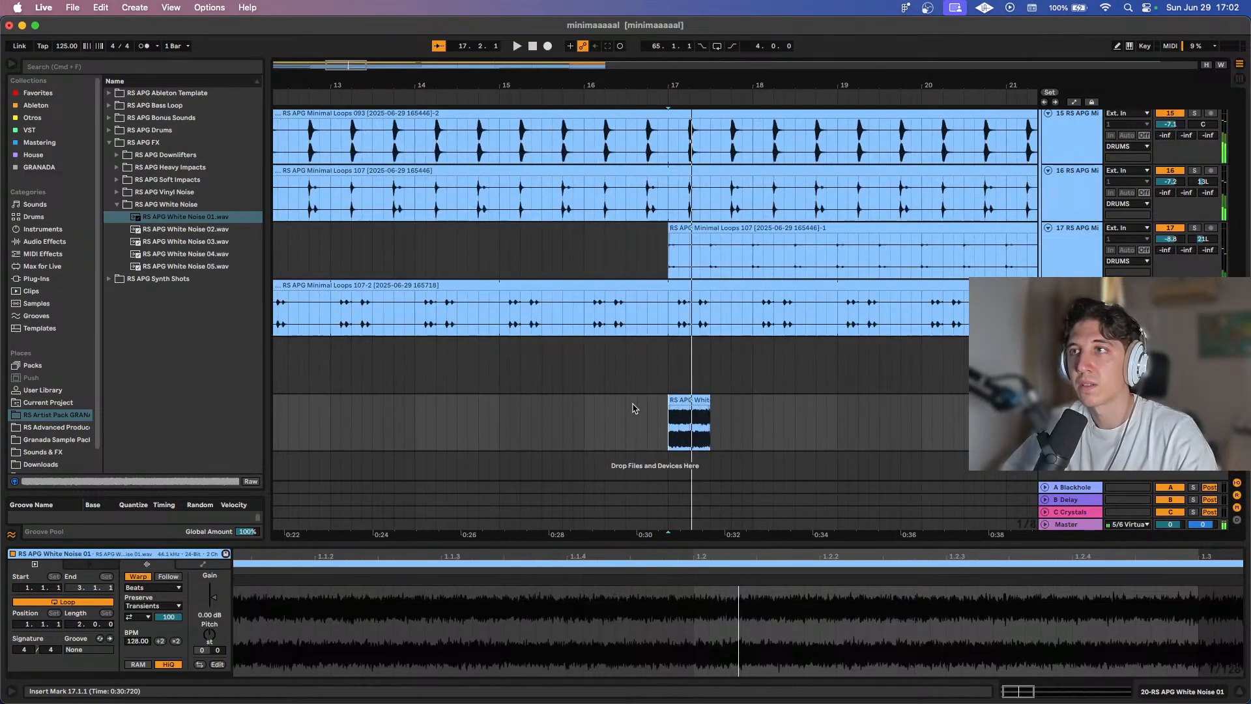
left_click(658, 415)
scroll(658, 415, "down", 1)
key("space")
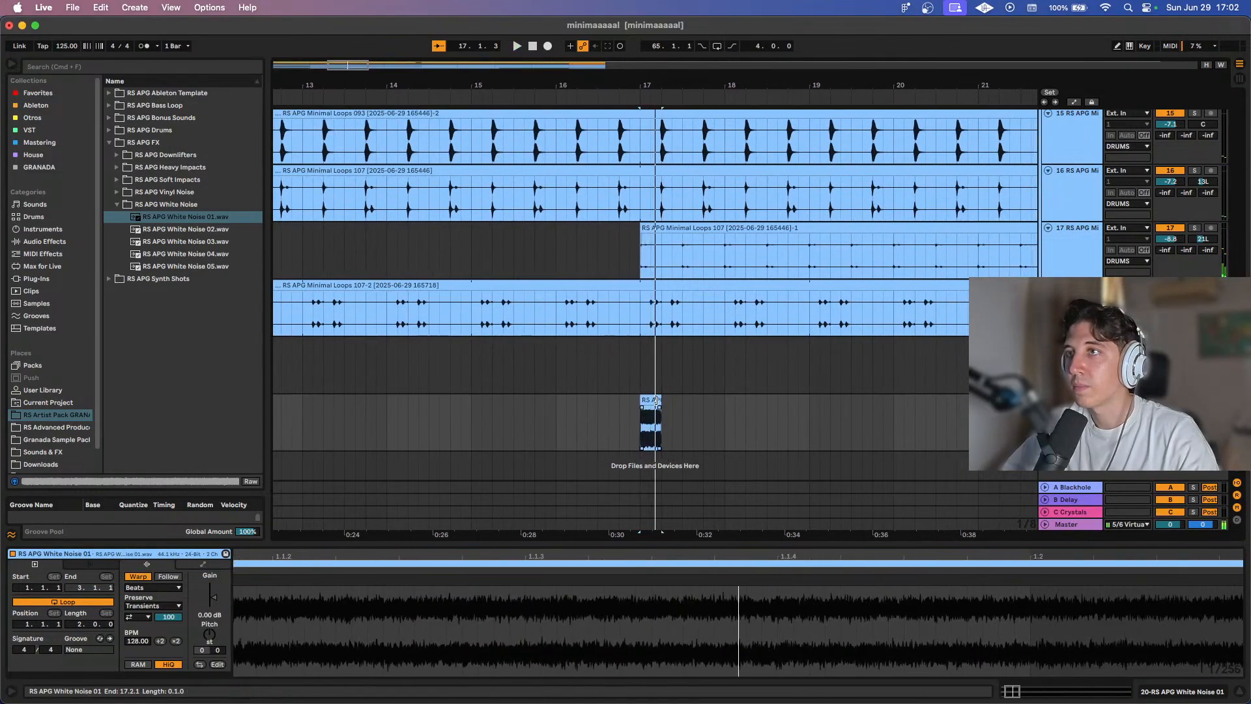
Audition the RS APG White Noise samples again for comparison.
key("Down")
key("Down")
key("Down")
key("Down")
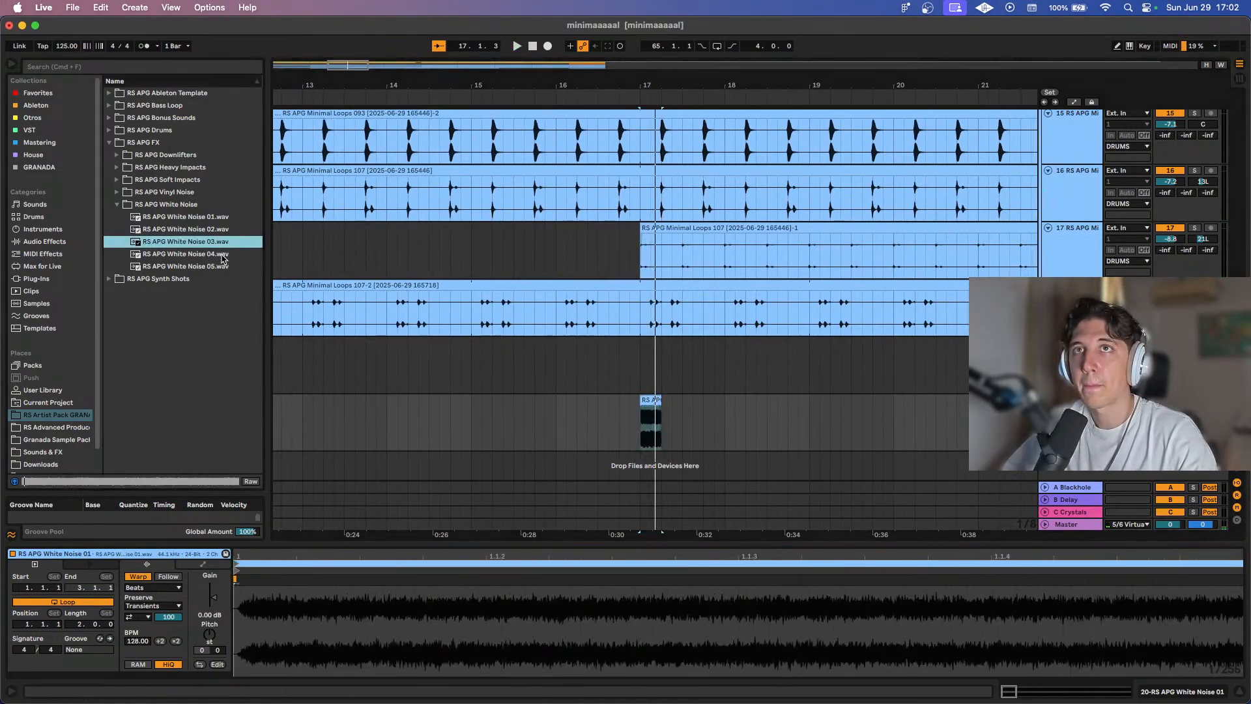
left_click(223, 216)
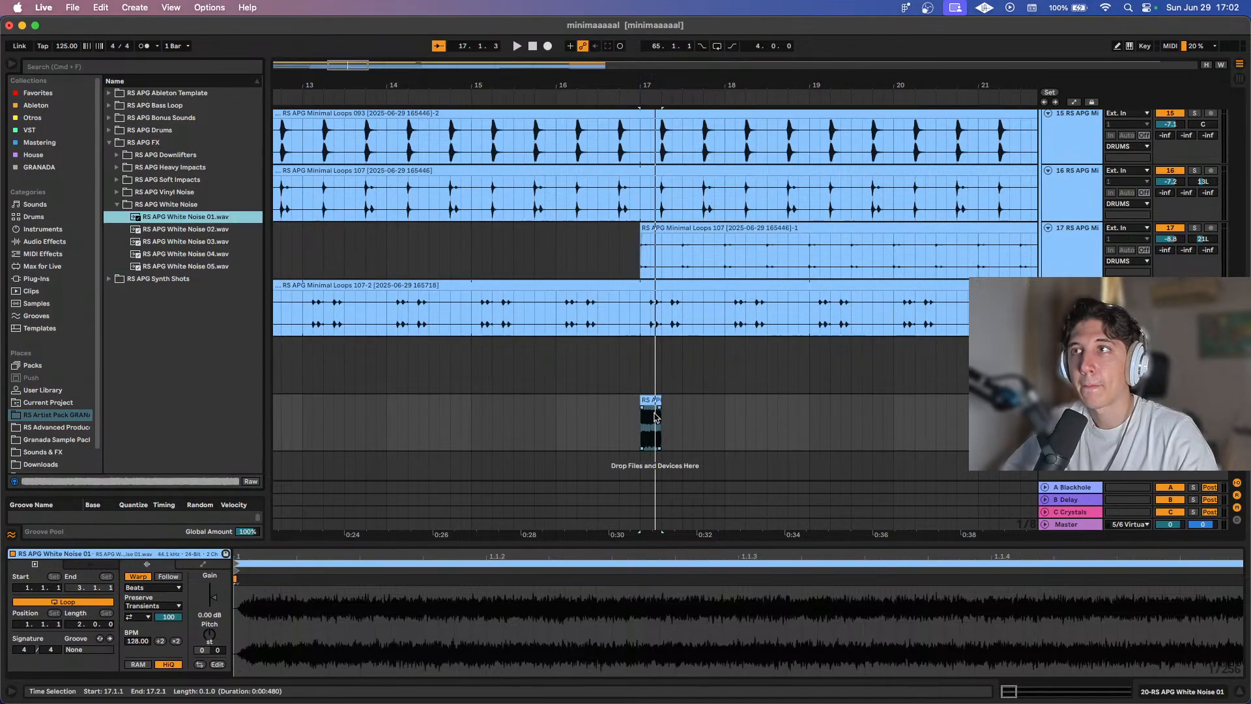
Lengthen the white noise clip at bar 17 to two beats, ending at 17.3.1, and play it back.
left_click(614, 412)
scroll(611, 412, "down", 5)
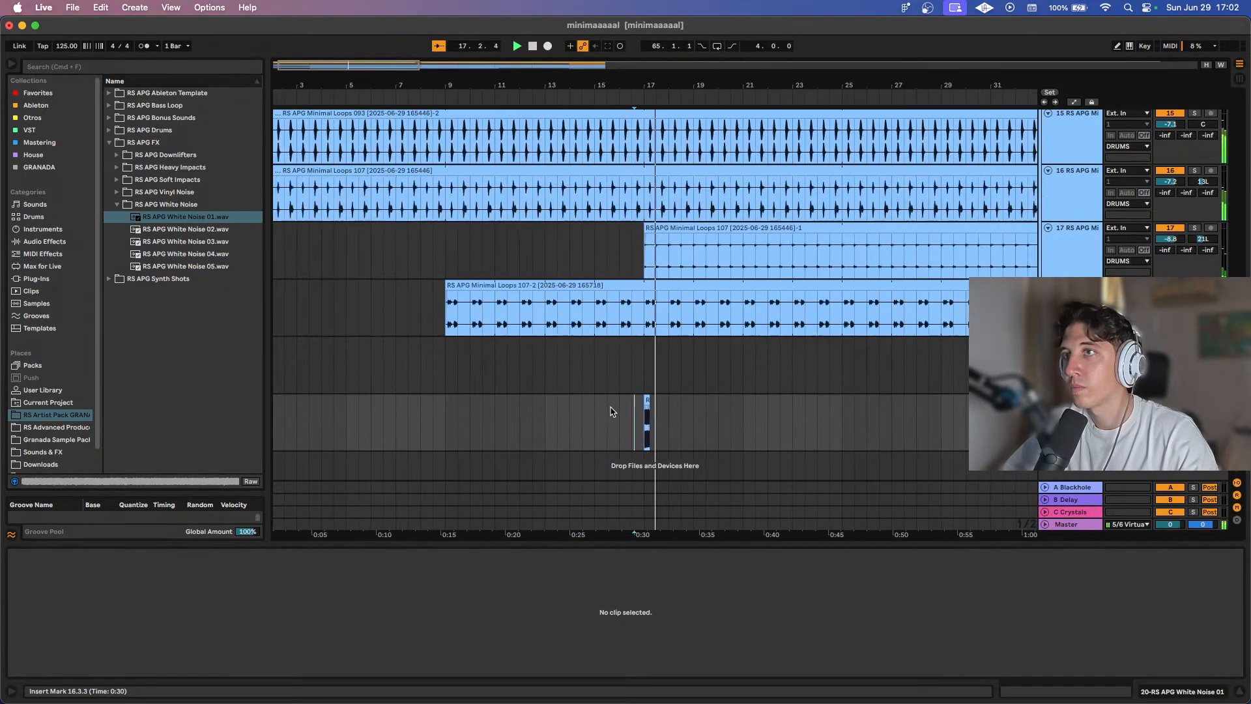
left_click(647, 400)
scroll(648, 400, "up", 5)
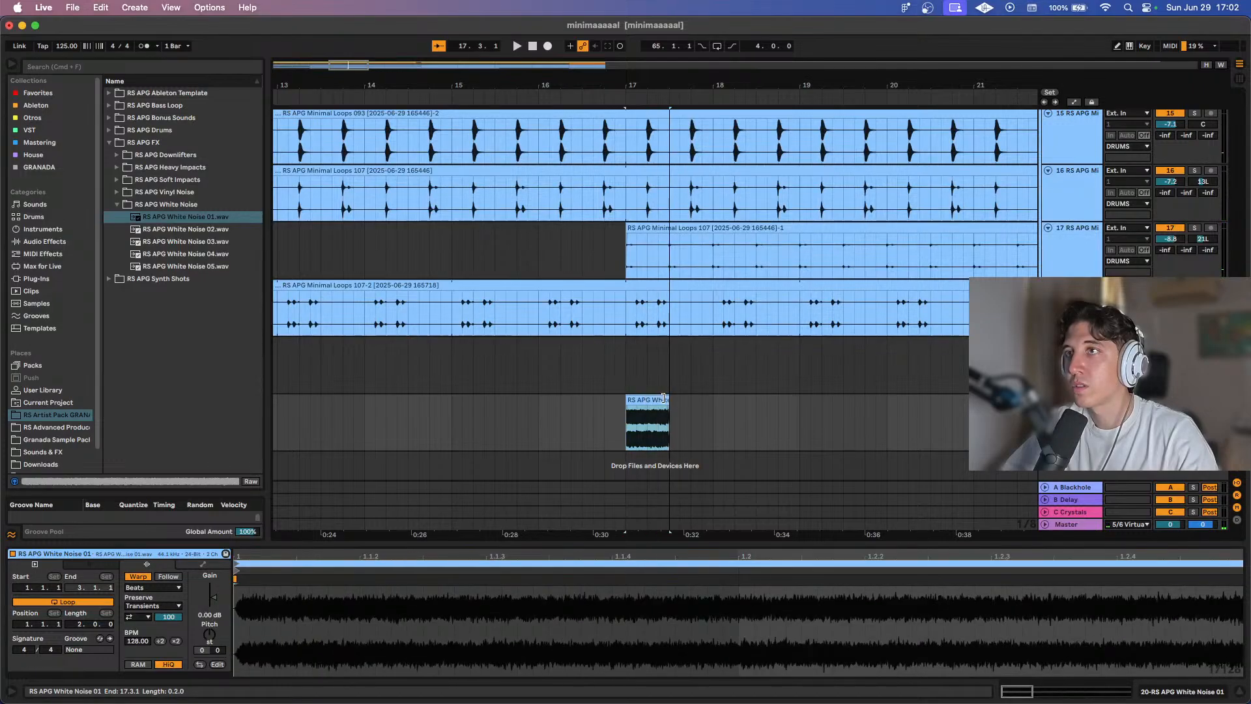
key("space")
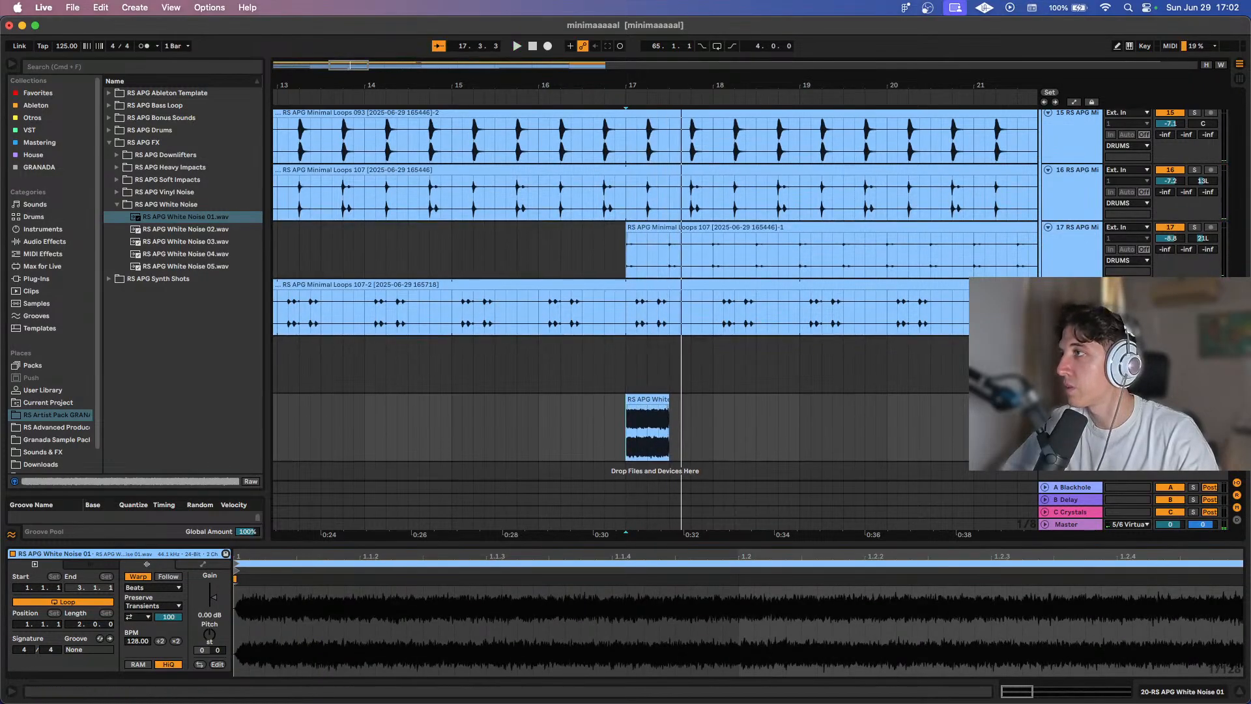
scroll(655, 293, "down", 1)
key("alt+minus")
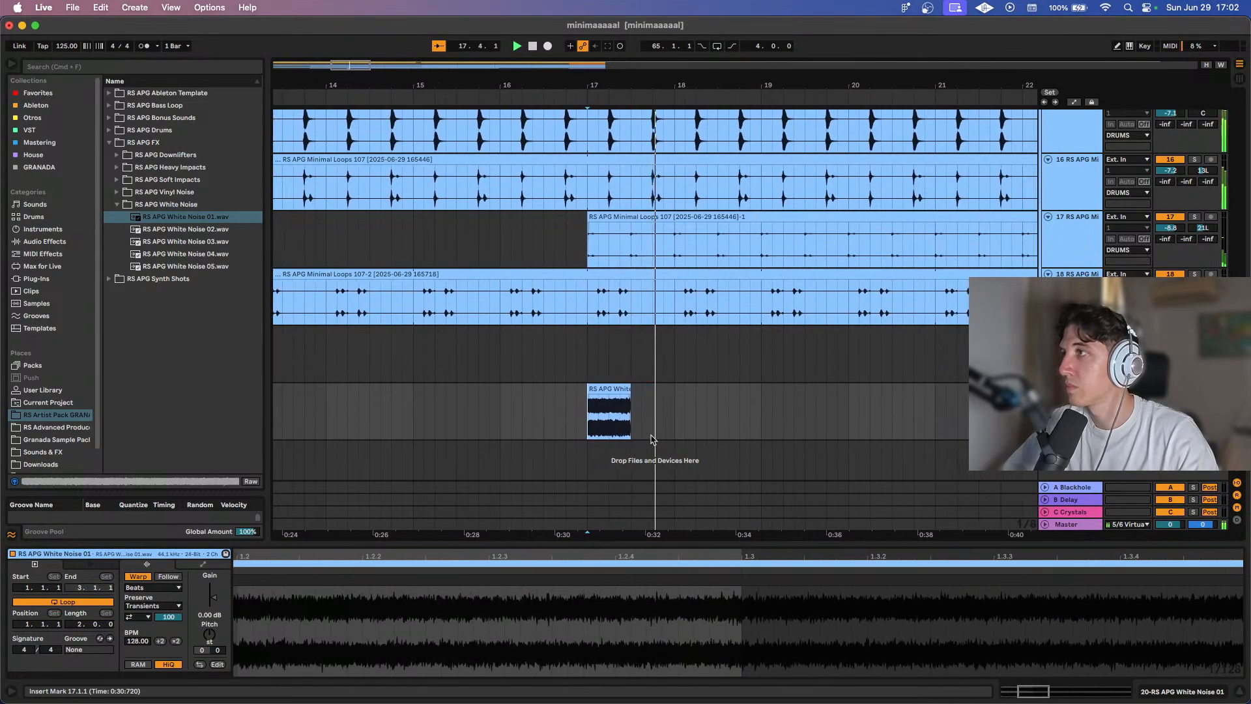
scroll(651, 436, "down", 5)
key("space")
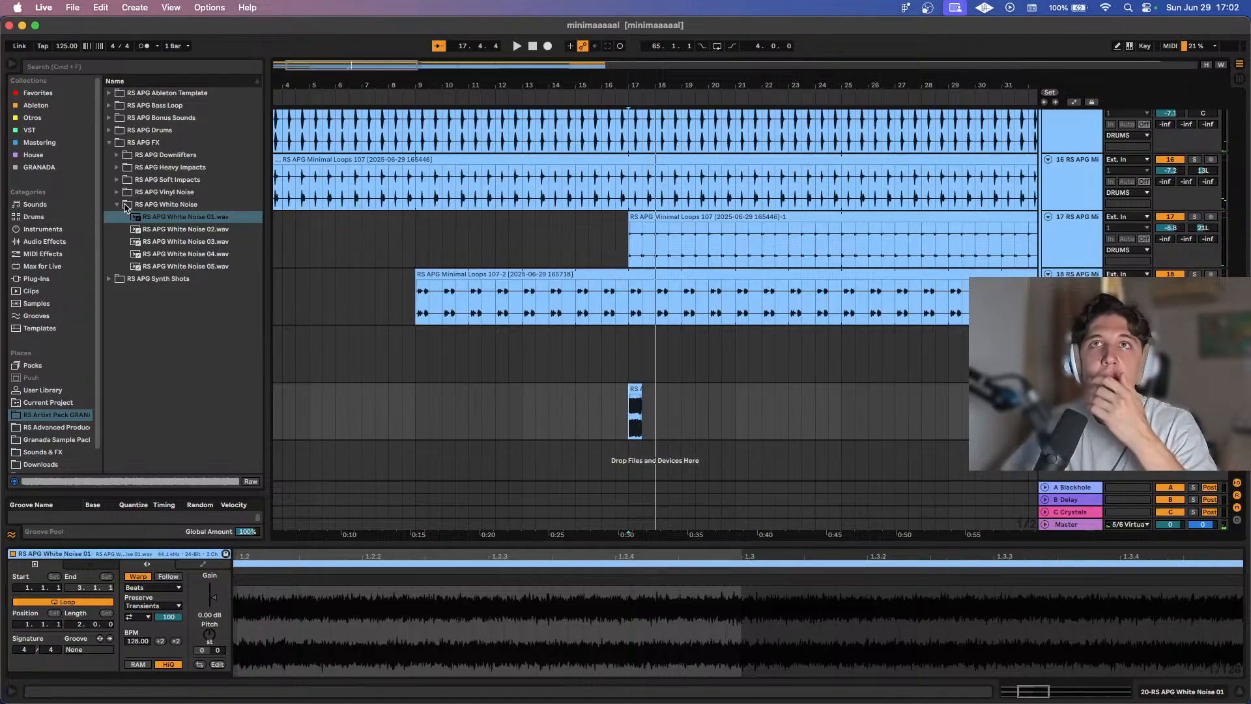
Audition ReverseUplifter samples 62, 42 and 79 from RS APG Downlifters.
left_click(118, 158)
left_click(193, 204)
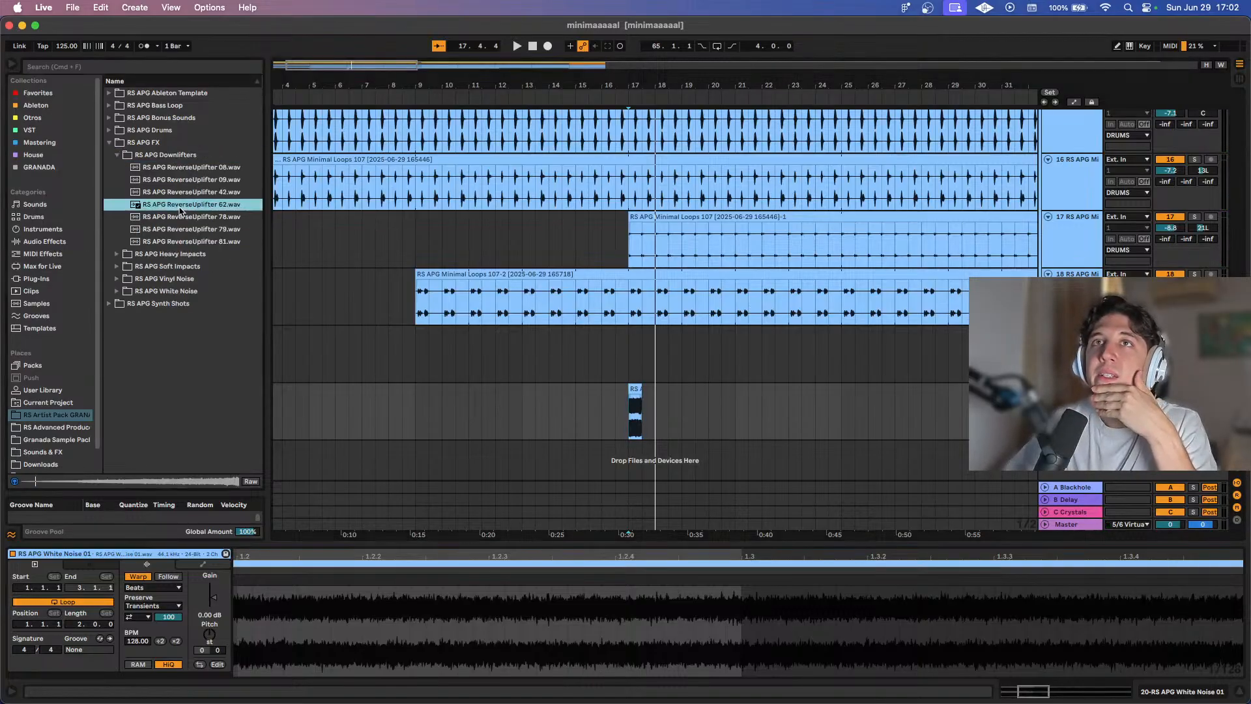
left_click(195, 191)
left_click(206, 205)
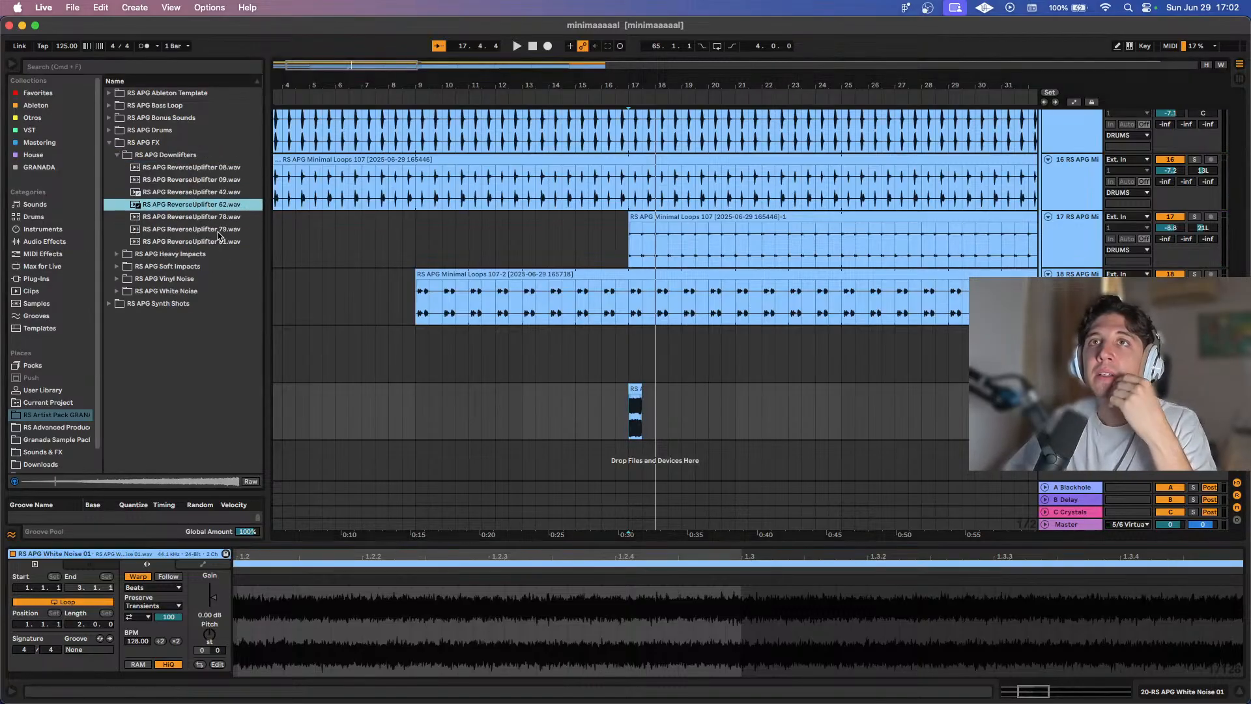
left_click(195, 228)
Place RS APG ReverseUplifter 79 on a new audio track from bar 13 to bar 17 and play it.
key("super+t")
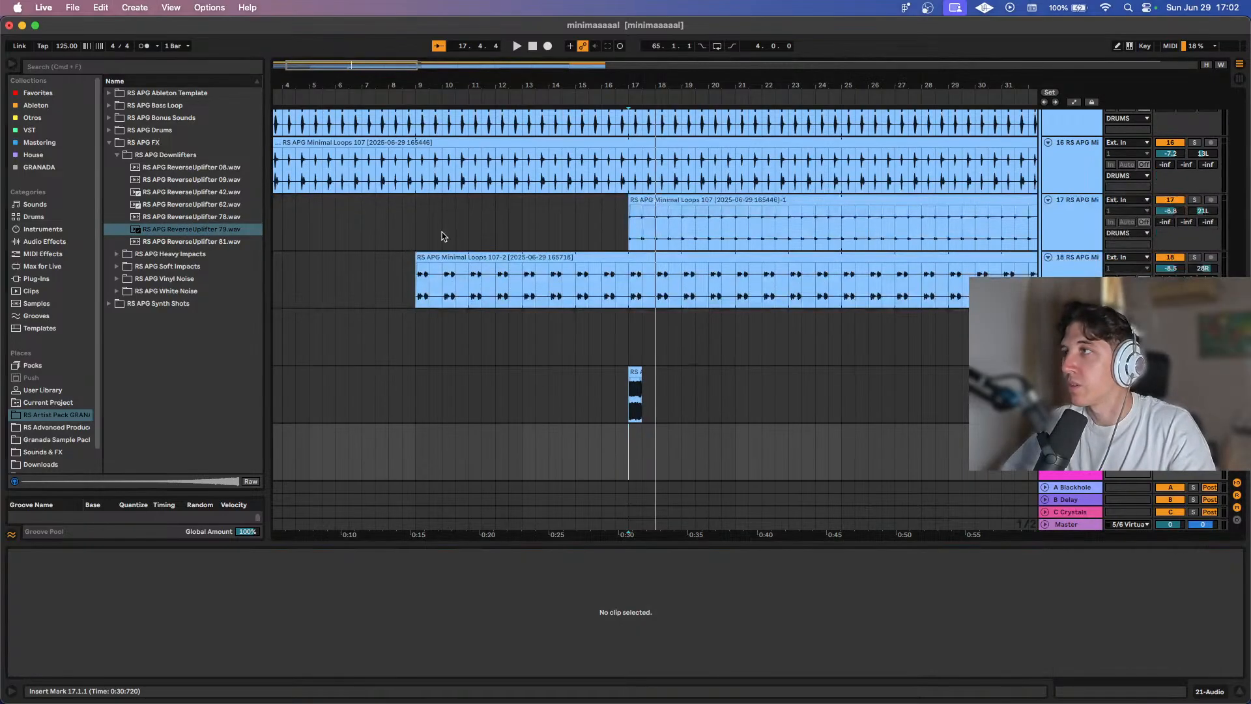
left_click_drag(193, 226, 528, 430)
key("space")
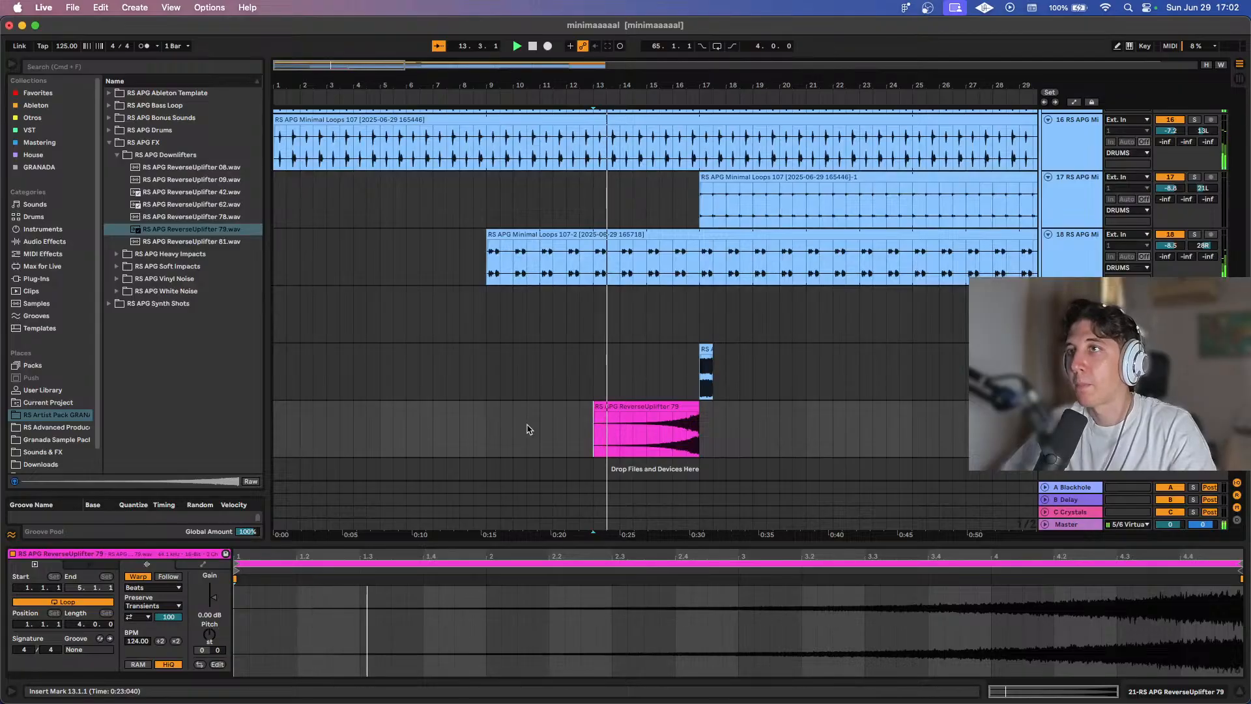
key("space")
Move the reverse uplifter clip so that it spans bars 29 to 33.
scroll(830, 393, "down", 3)
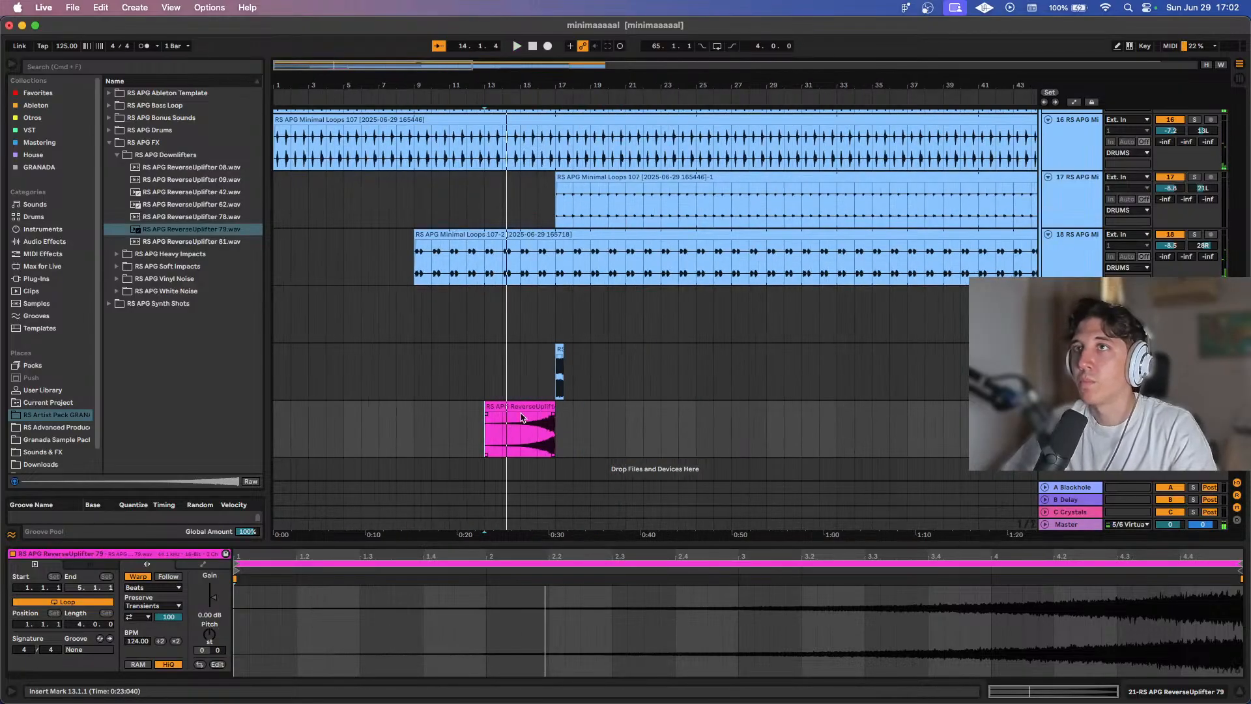
key("Right")
key("Right")
key("Right")
key("Right")
key("Right")
key("Right")
key("Right")
key("Right")
key("Right")
key("Right")
key("Right")
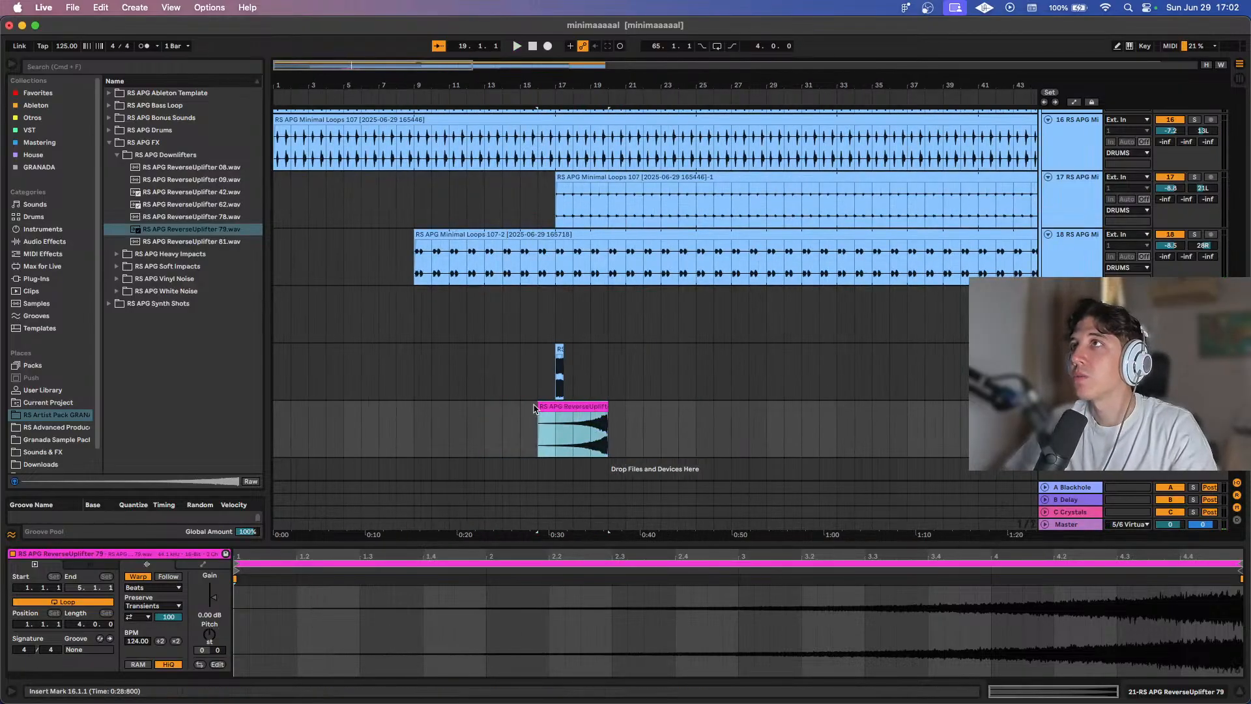
key("Right")
key("Right")
key("Right")
key("Right")
key("Right")
key("Right")
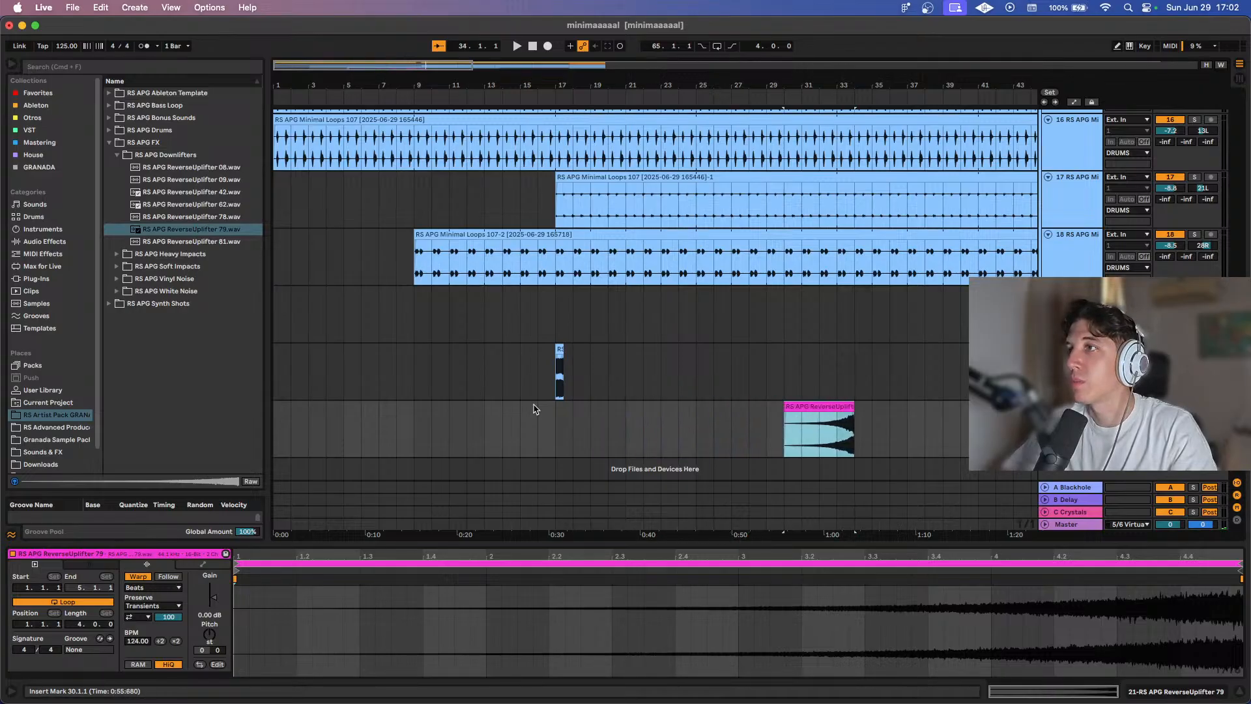
key("Left")
Move the white noise hit to bar 33, directly after the reverse uplifter's end.
left_click_drag(593, 369, 493, 368)
key("Right")
key("Right")
key("Right")
key("Right")
key("Right")
key("Right")
key("Right")
key("Right")
key("Right")
key("Right")
key("Right")
key("Right")
key("Right")
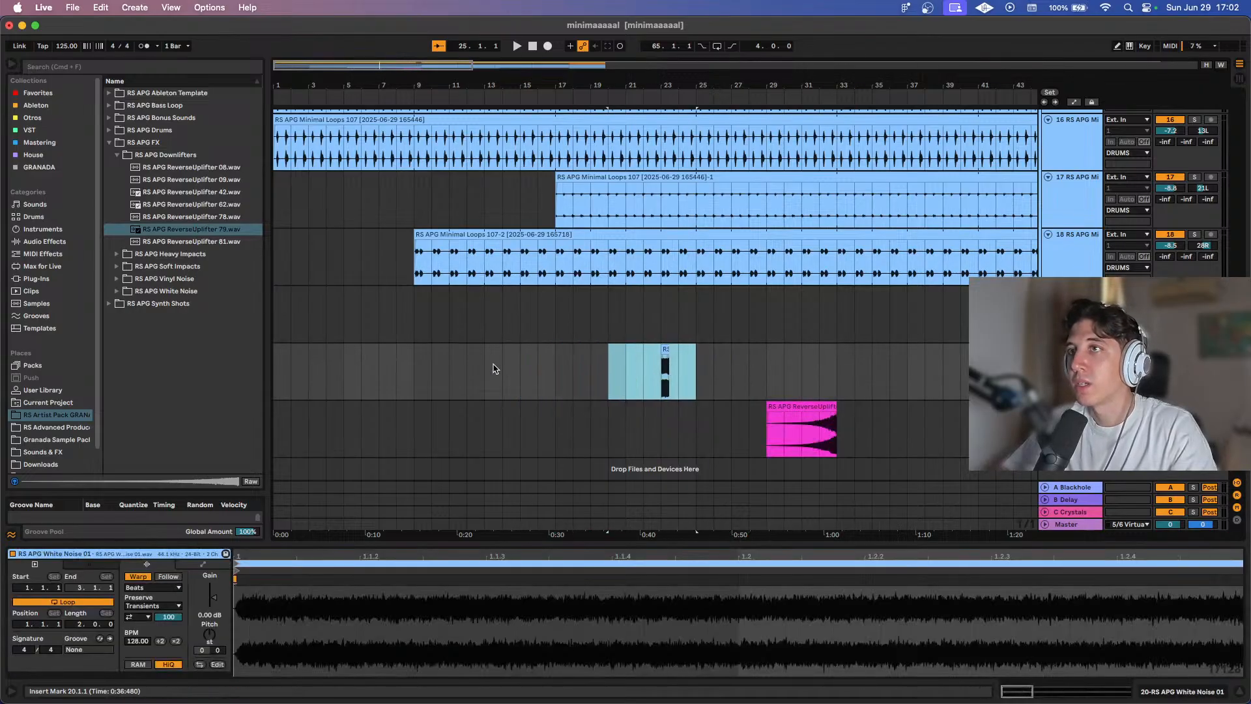
key("Right")
key("Right")
key("Right")
scroll(706, 380, "up", 5)
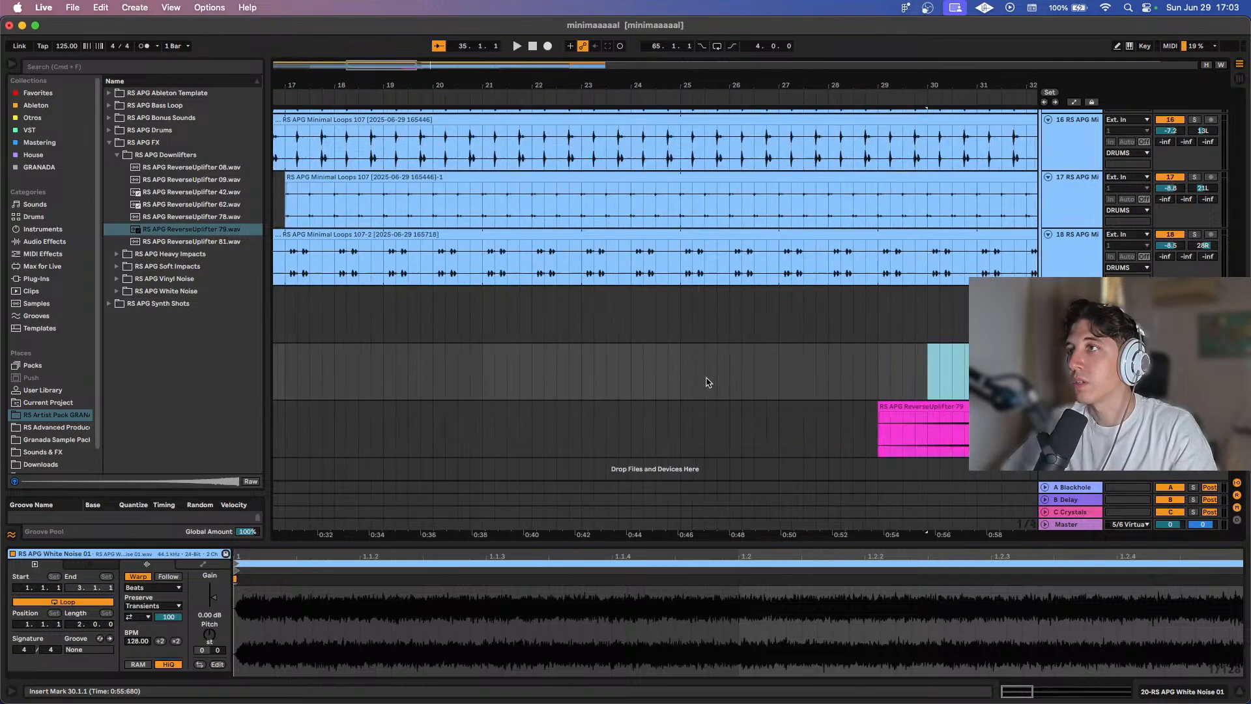
scroll(707, 379, "right", 3)
Play the transition from bar 31 and turn down the white noise track's volume.
left_click(780, 365)
key("space")
scroll(859, 380, "right", 2)
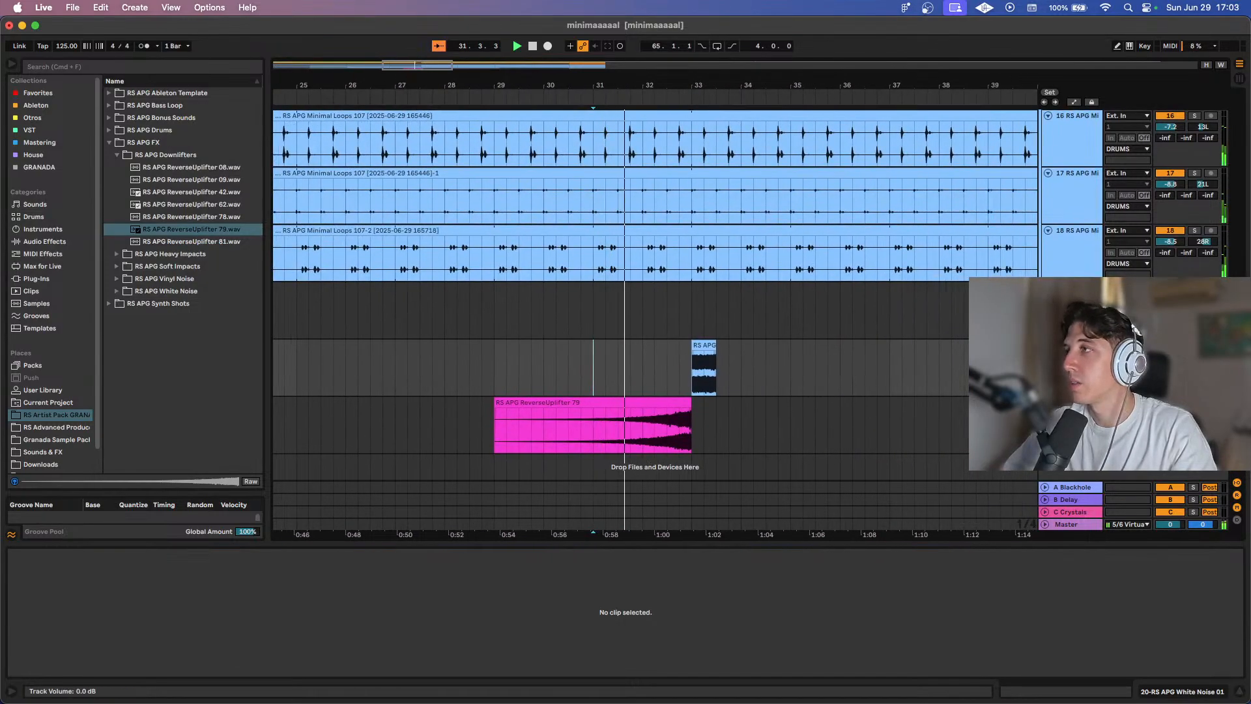
left_click_drag(1170, 357, 1171, 363)
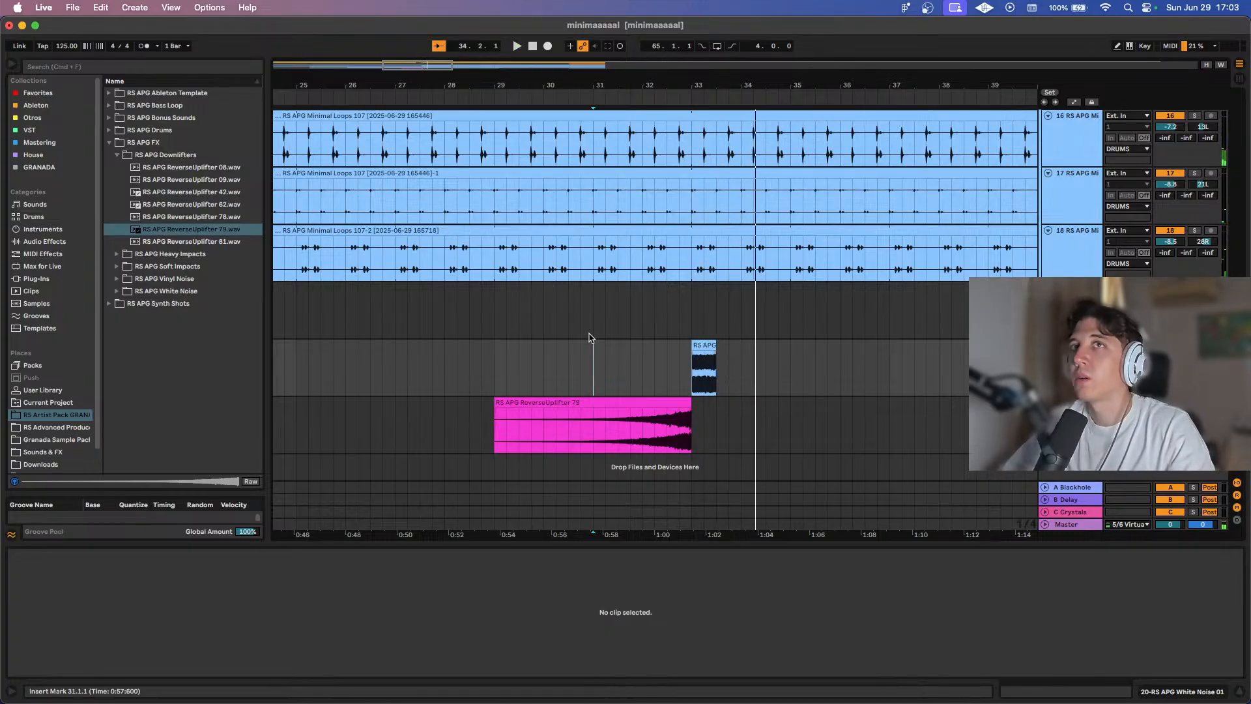
Audition the KSHMR_White_Noise samples 01 to 05 in the Favorites collection.
left_click(41, 92)
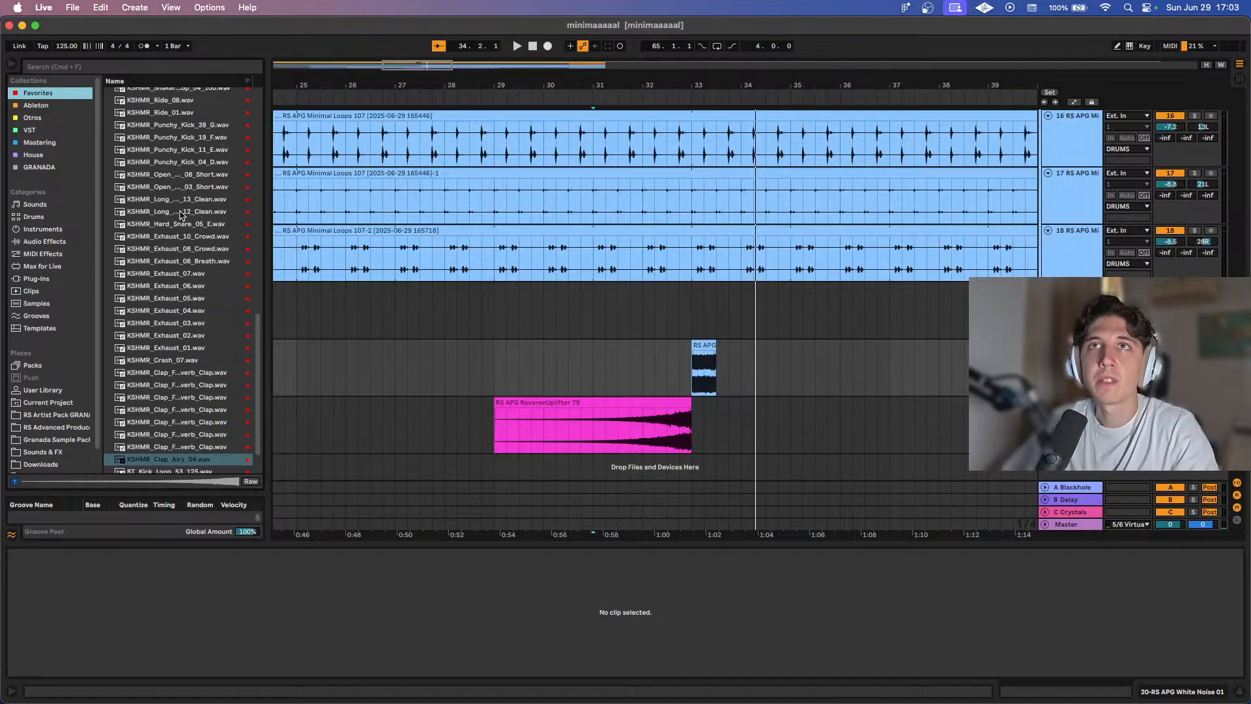
scroll(182, 215, "down", 10)
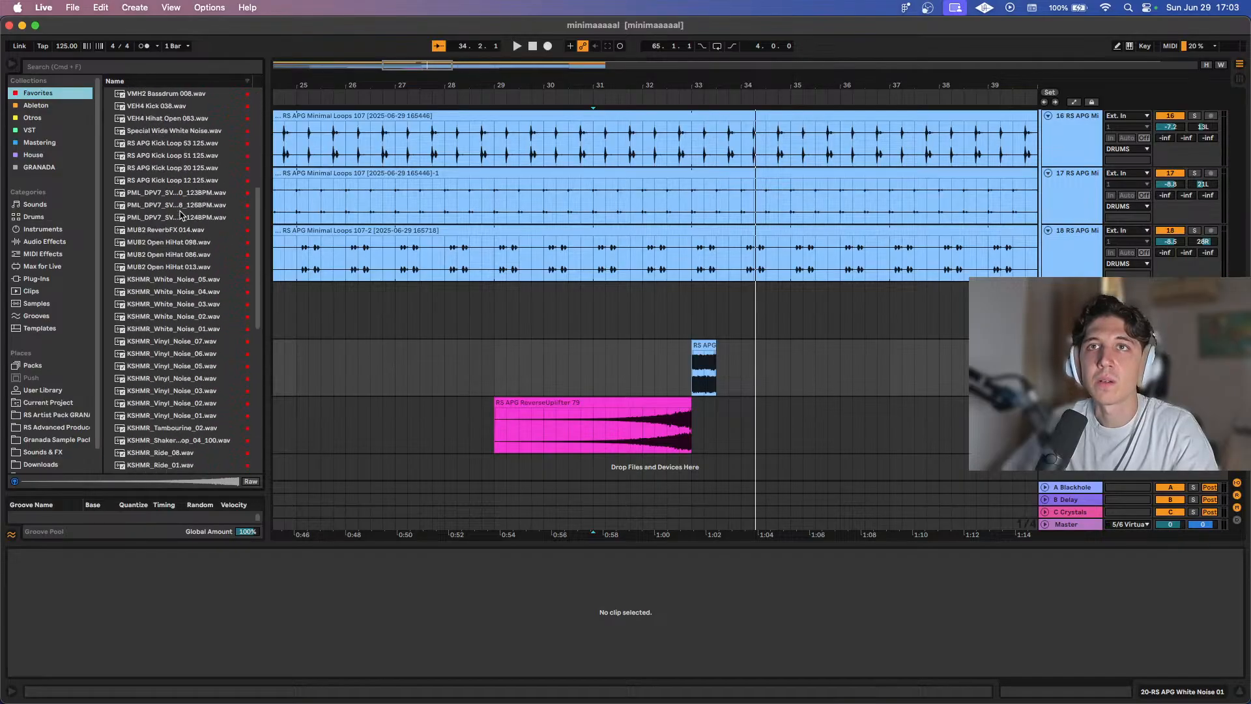
left_click(211, 329)
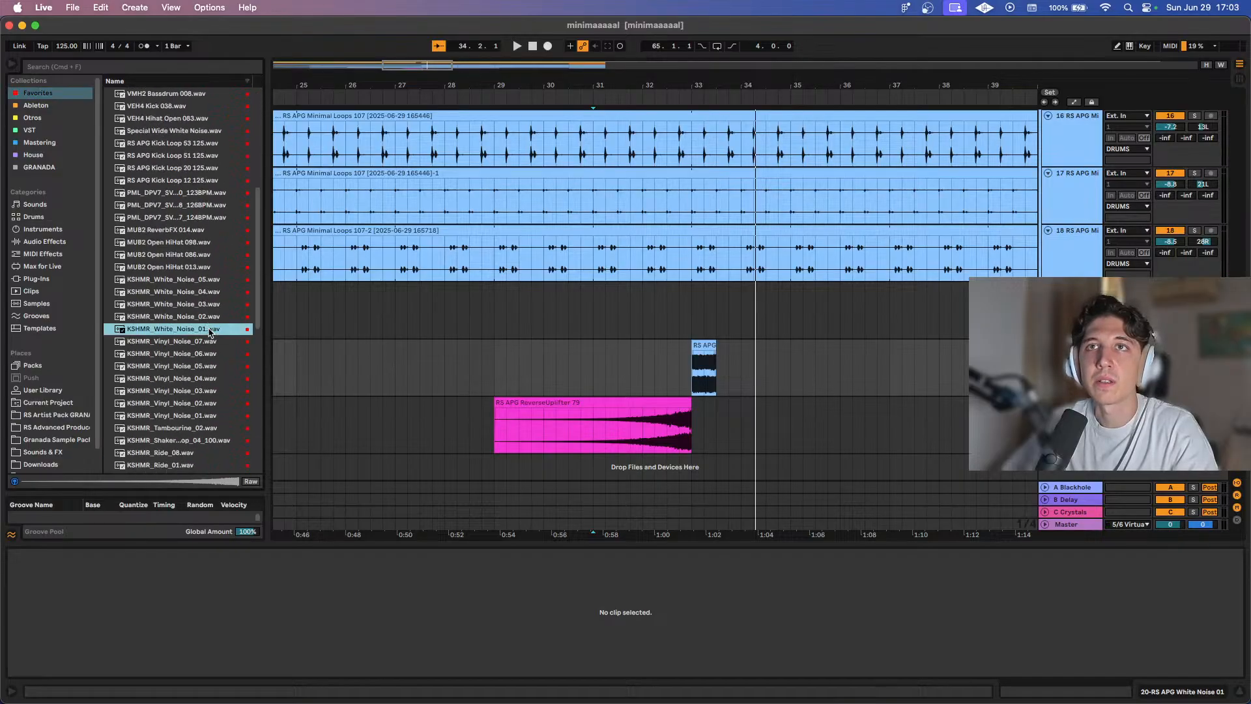
left_click(211, 317)
left_click(213, 304)
left_click(214, 293)
left_click(213, 280)
left_click(409, 318)
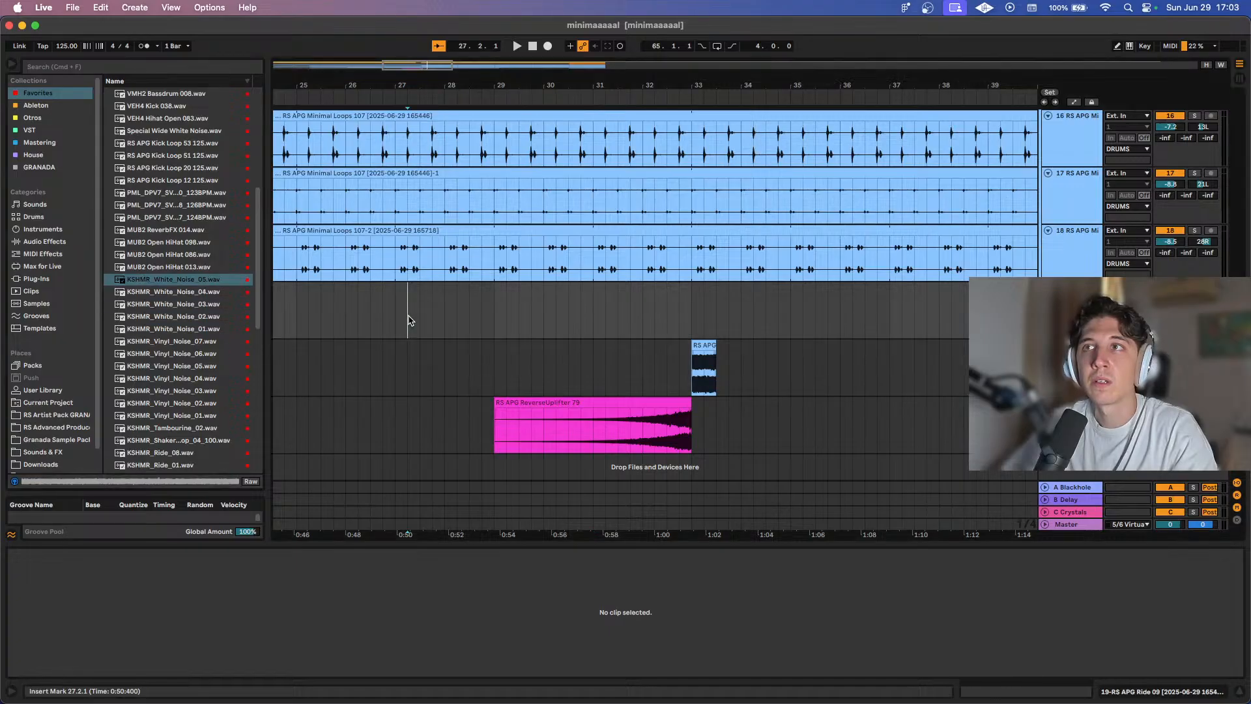
Play the transition from bar 29 and add EQ Eight with a 150 Hz low cut to the reverse uplifter track.
left_click(37, 105)
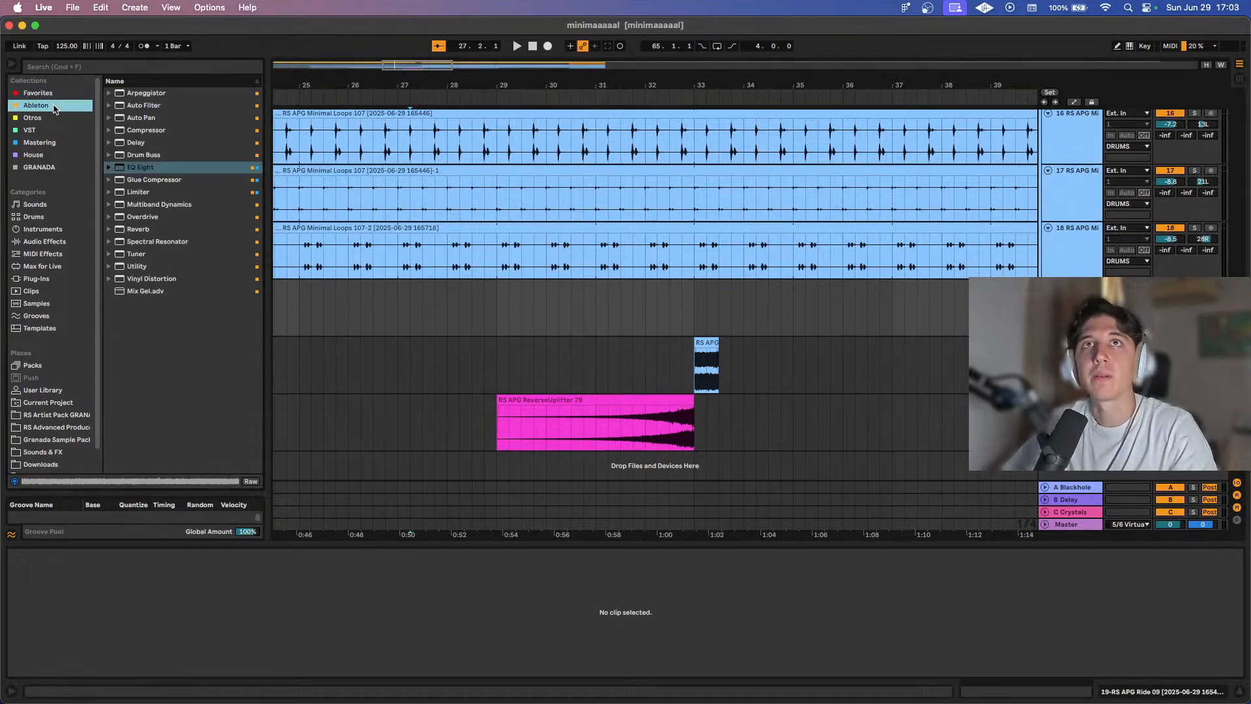
key("space")
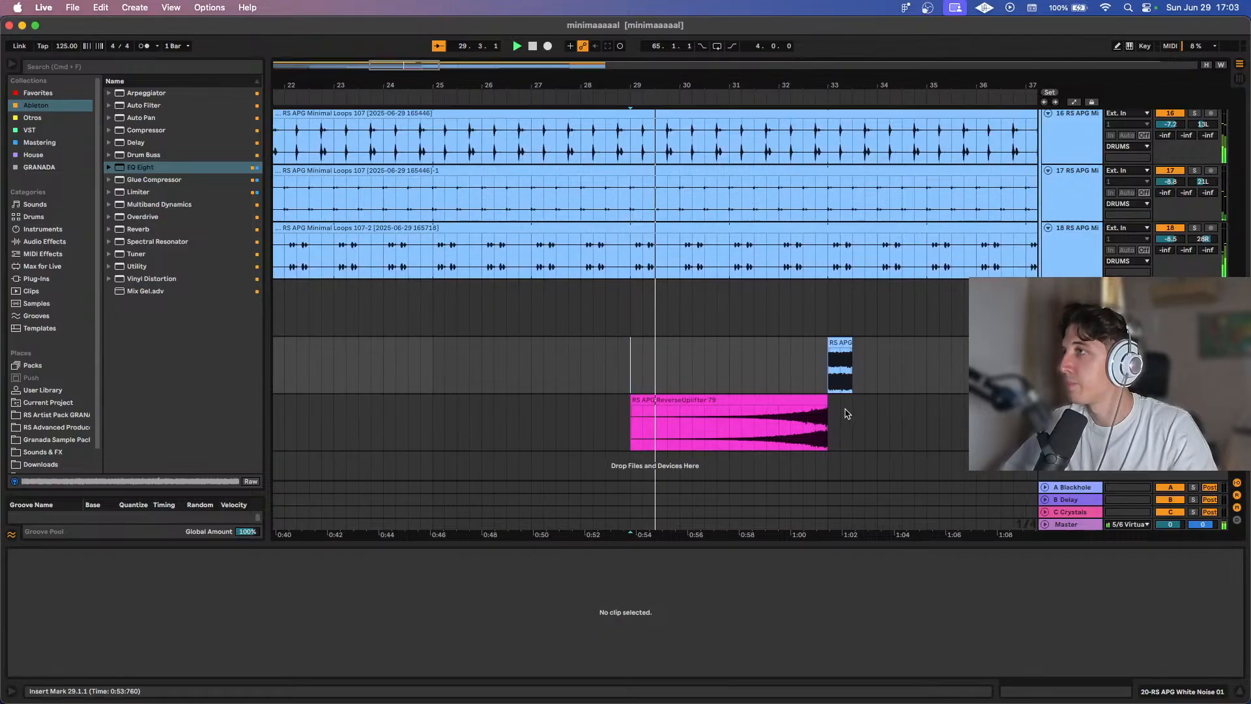
key("minus")
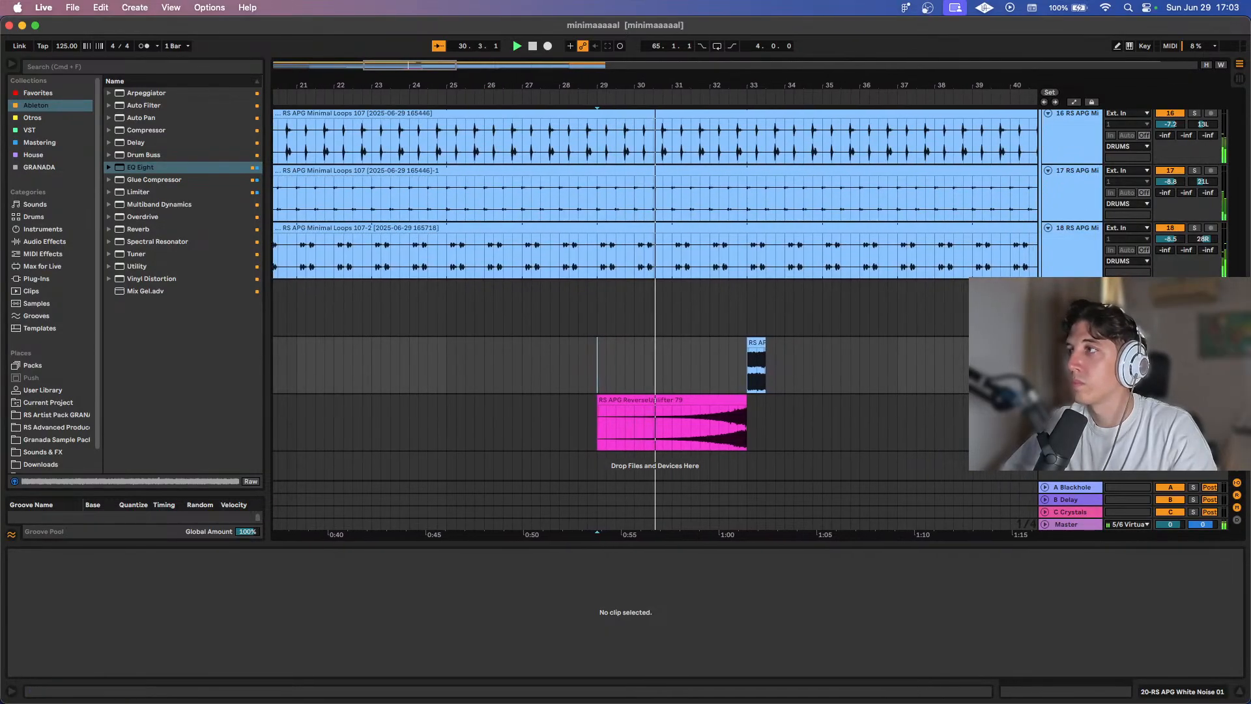
left_click(824, 410)
left_click_drag(169, 167, 62, 610)
left_click(67, 664)
left_click(49, 596)
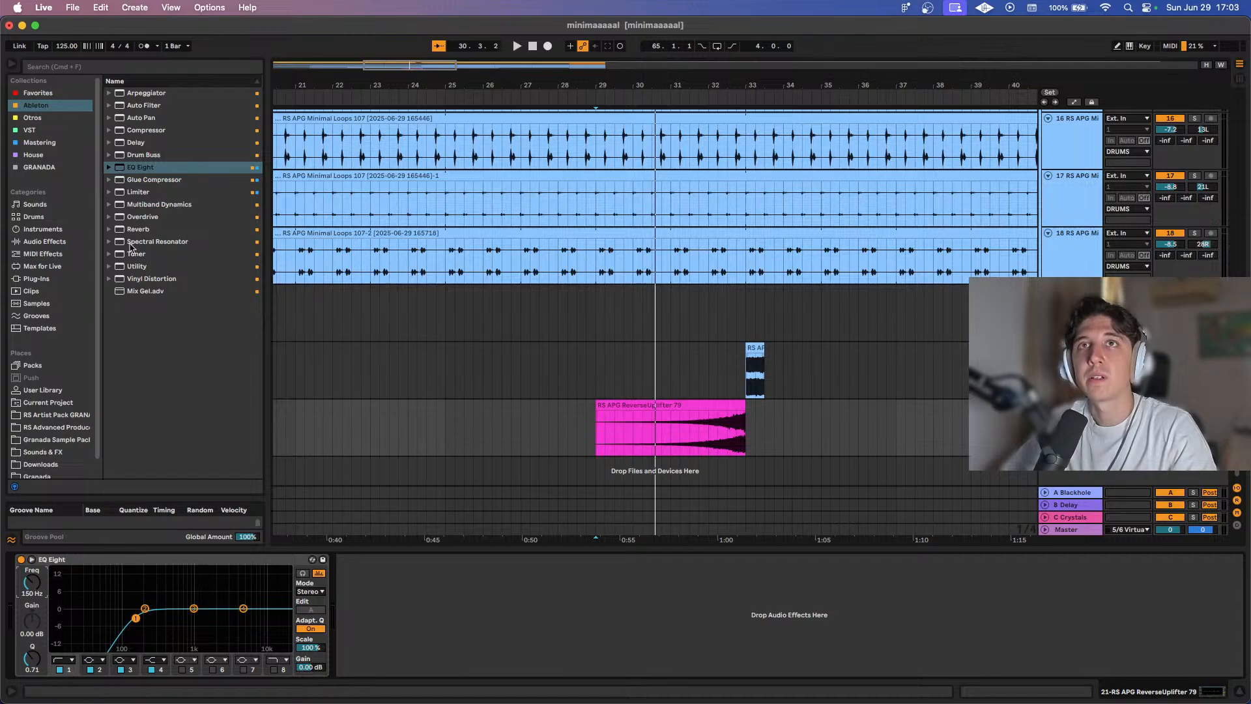
Add Reverb after EQ Eight on the uplifter track with an 8.19 s decay and 63% dry/wet, and save the set.
left_click_drag(136, 229, 365, 605)
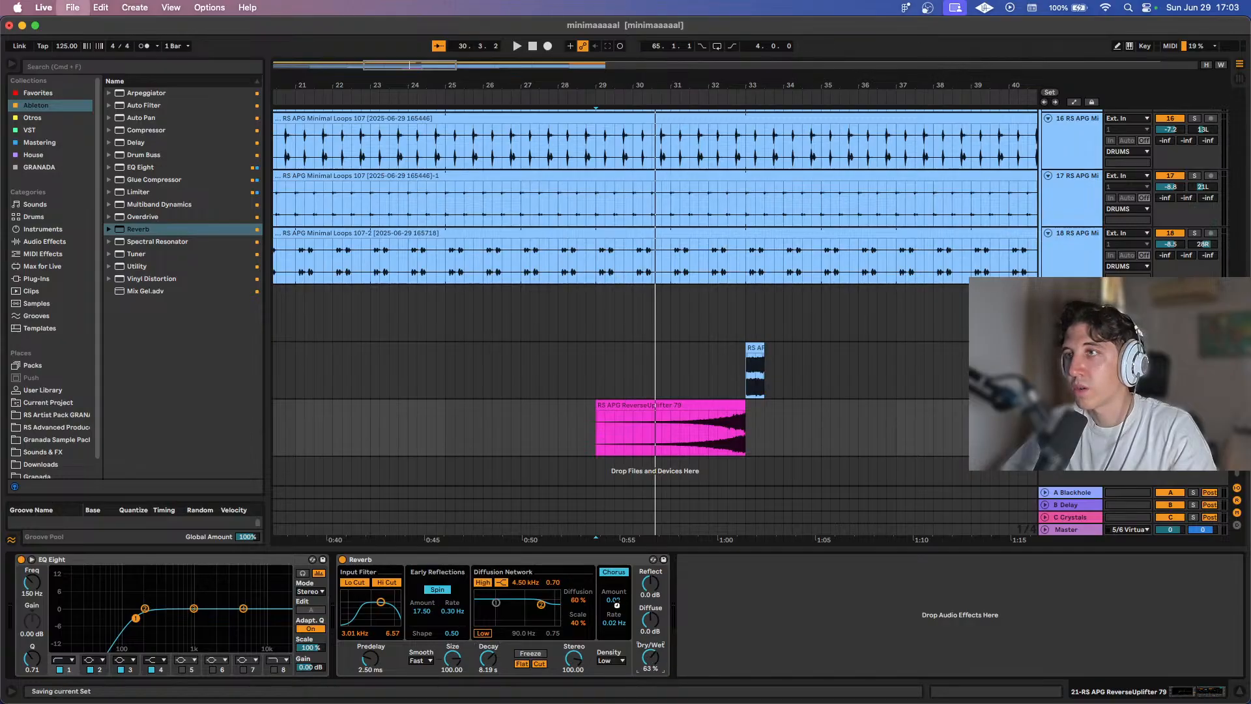
key("Up")
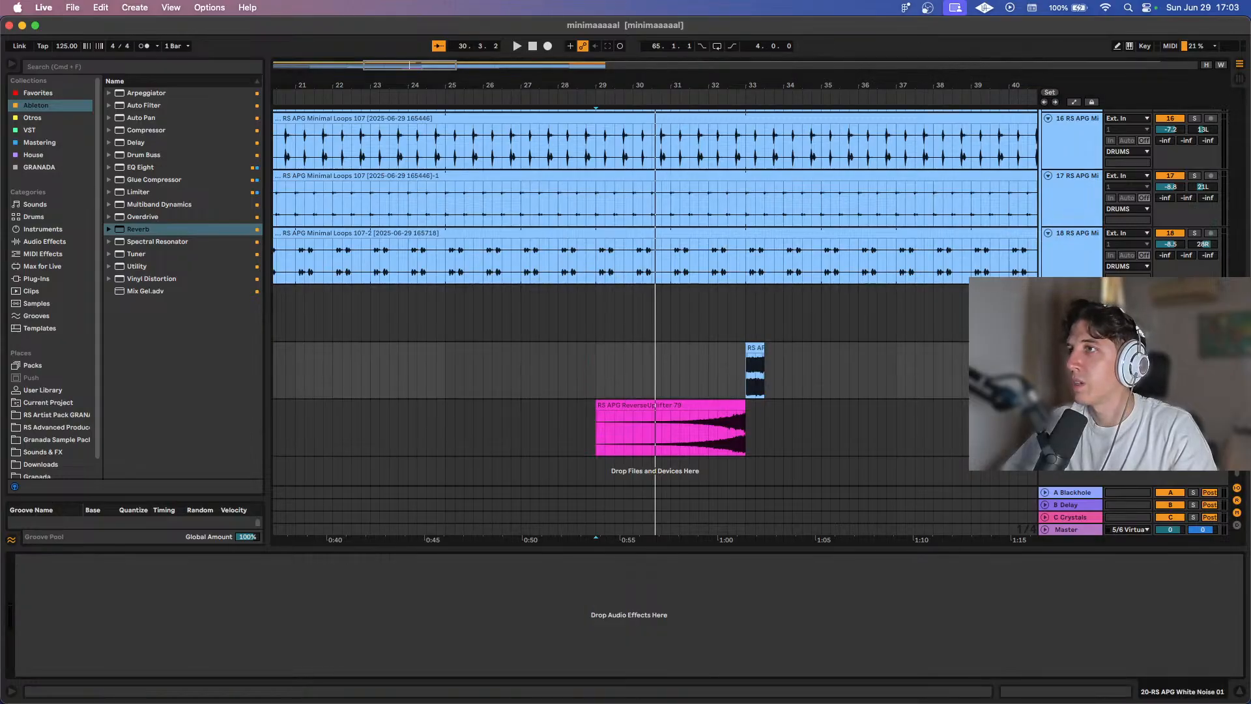
key("Down")
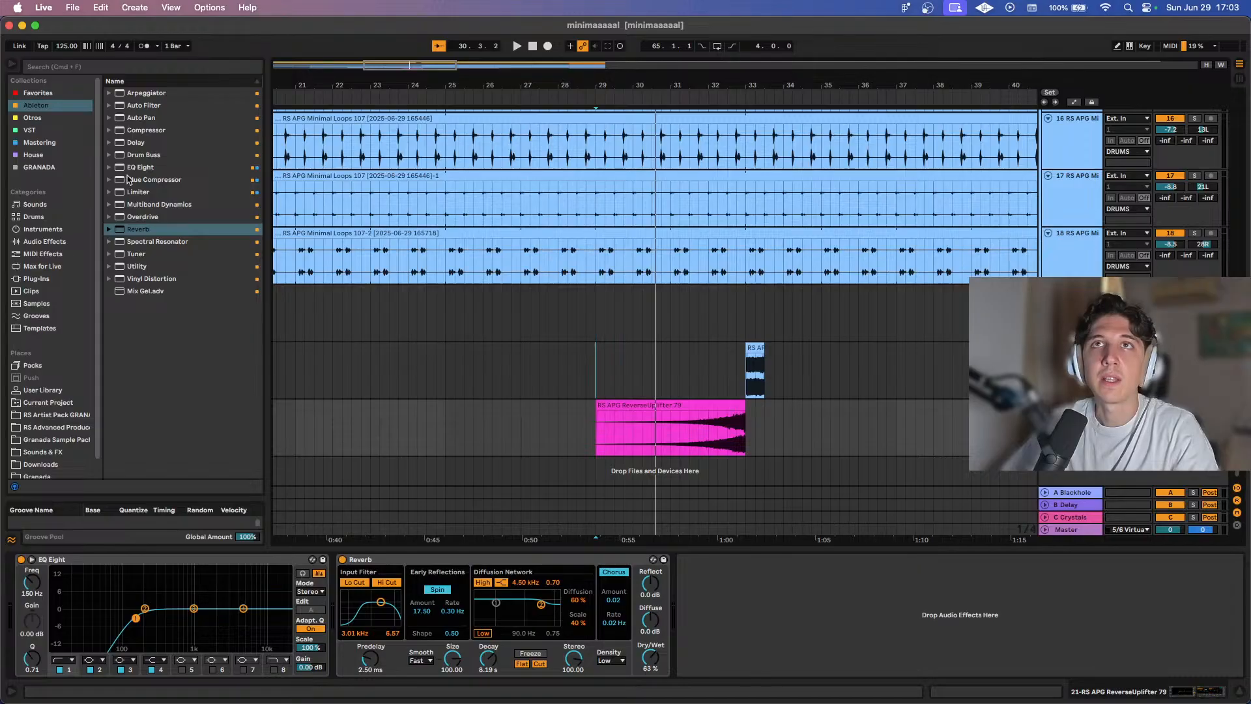
Add Kickstart between EQ Eight and Reverb on the uplifter track, with its mix at 44%.
left_click(70, 119)
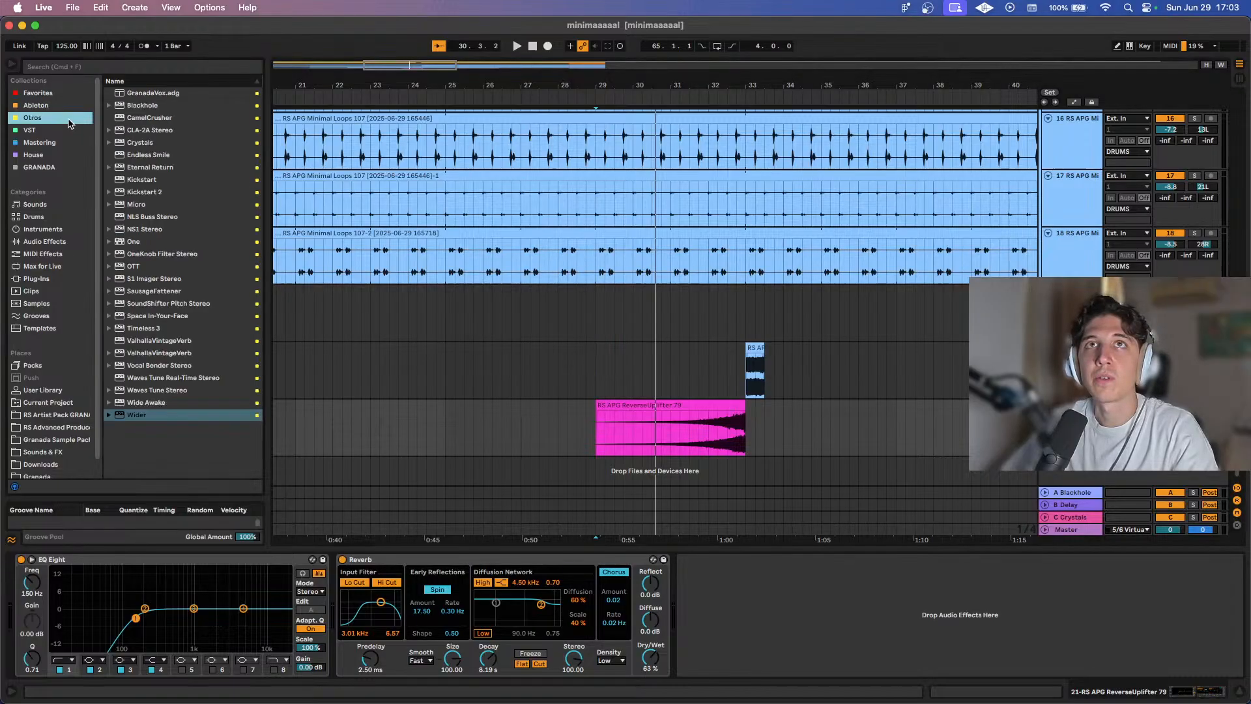
double_click(165, 181)
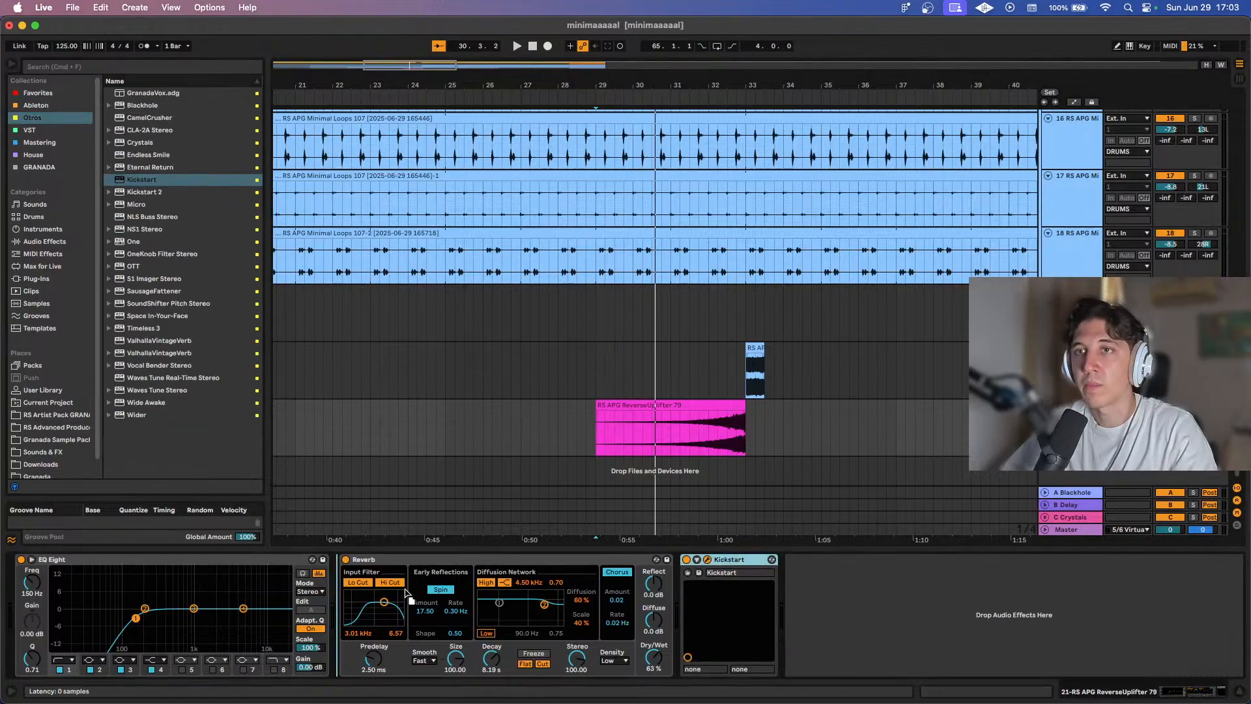
left_click_drag(405, 593, 406, 594)
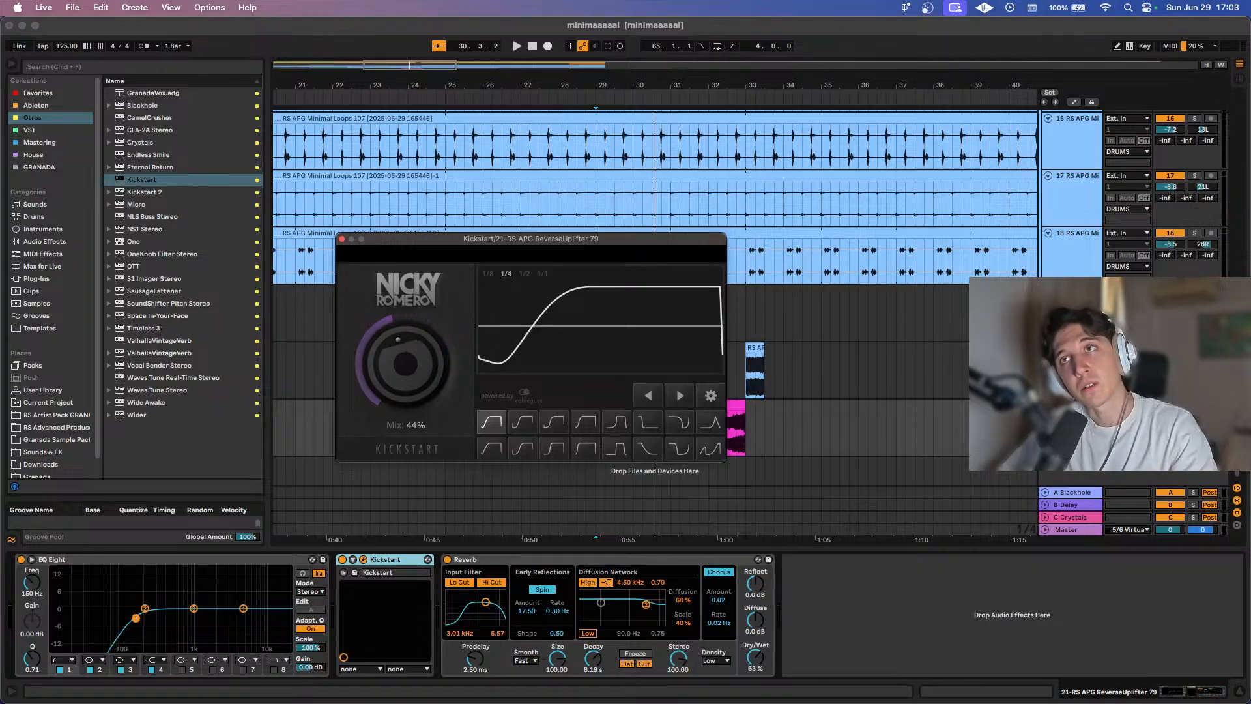
left_click(341, 240)
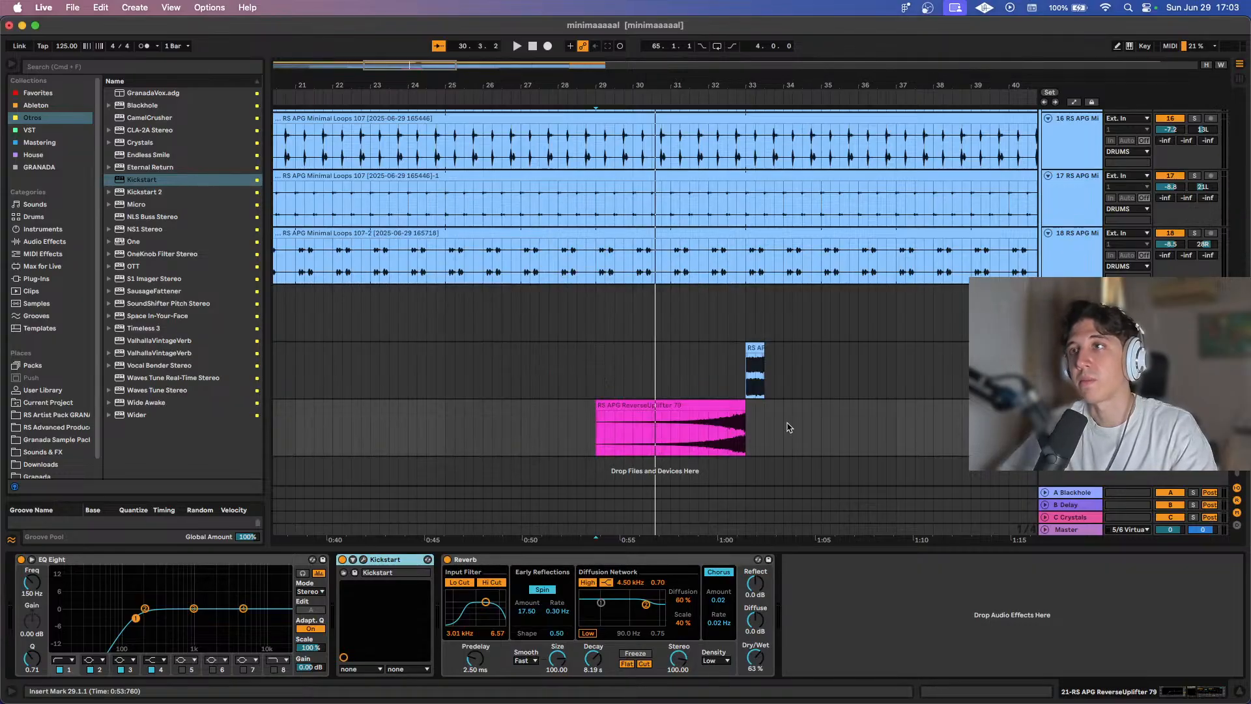
Play the transition from bar 29.3 into bar 33 to check the processed reverse uplifter.
left_click(613, 454)
key("space")
scroll(718, 362, "down", 2)
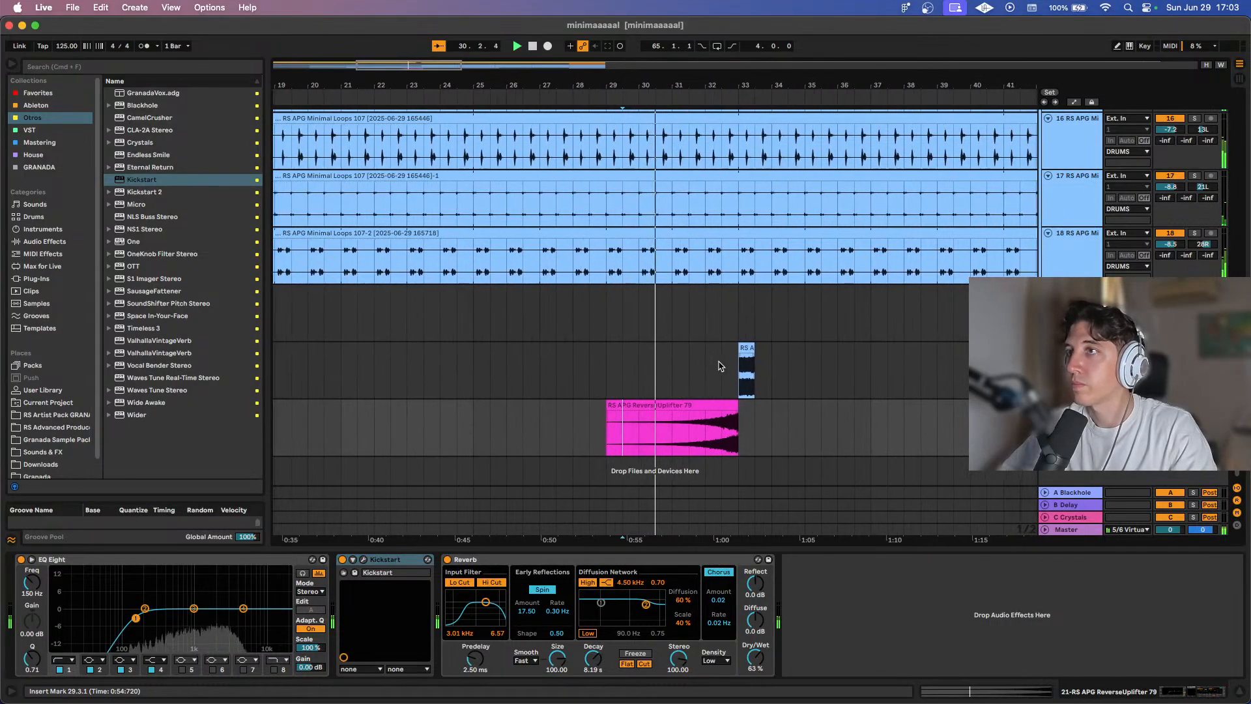
scroll(692, 417, "up", 3)
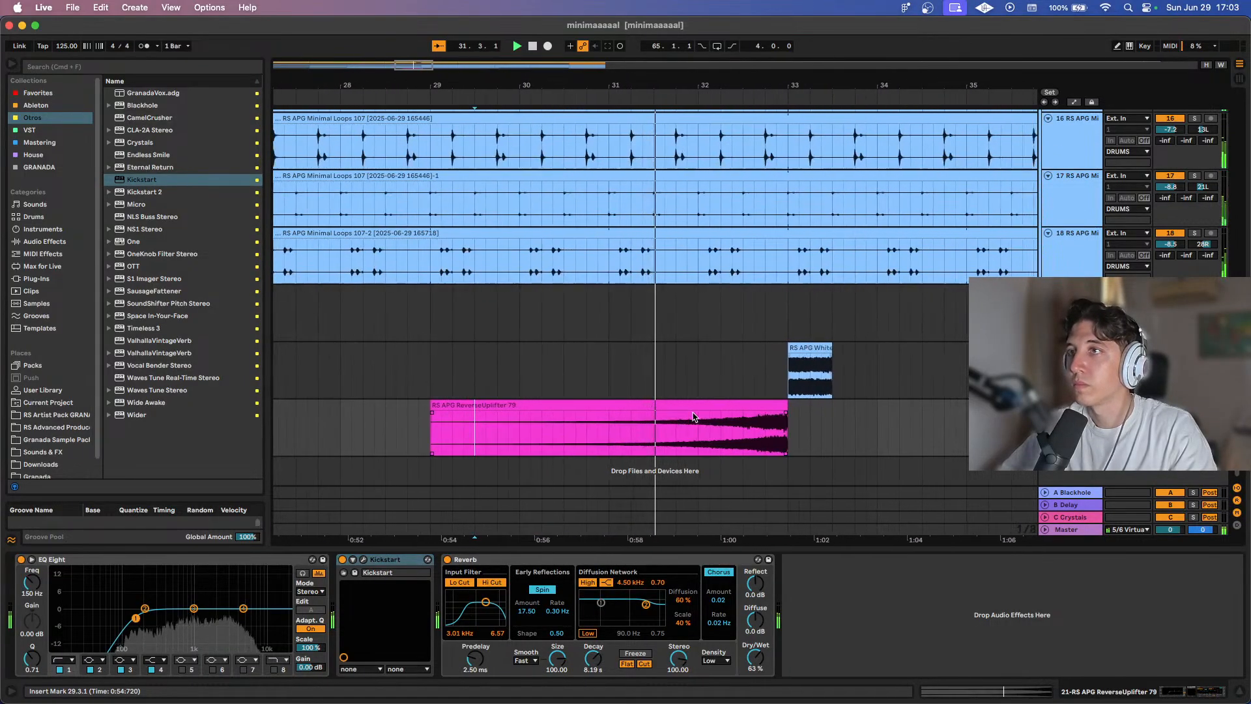
scroll(743, 412, "down", 4)
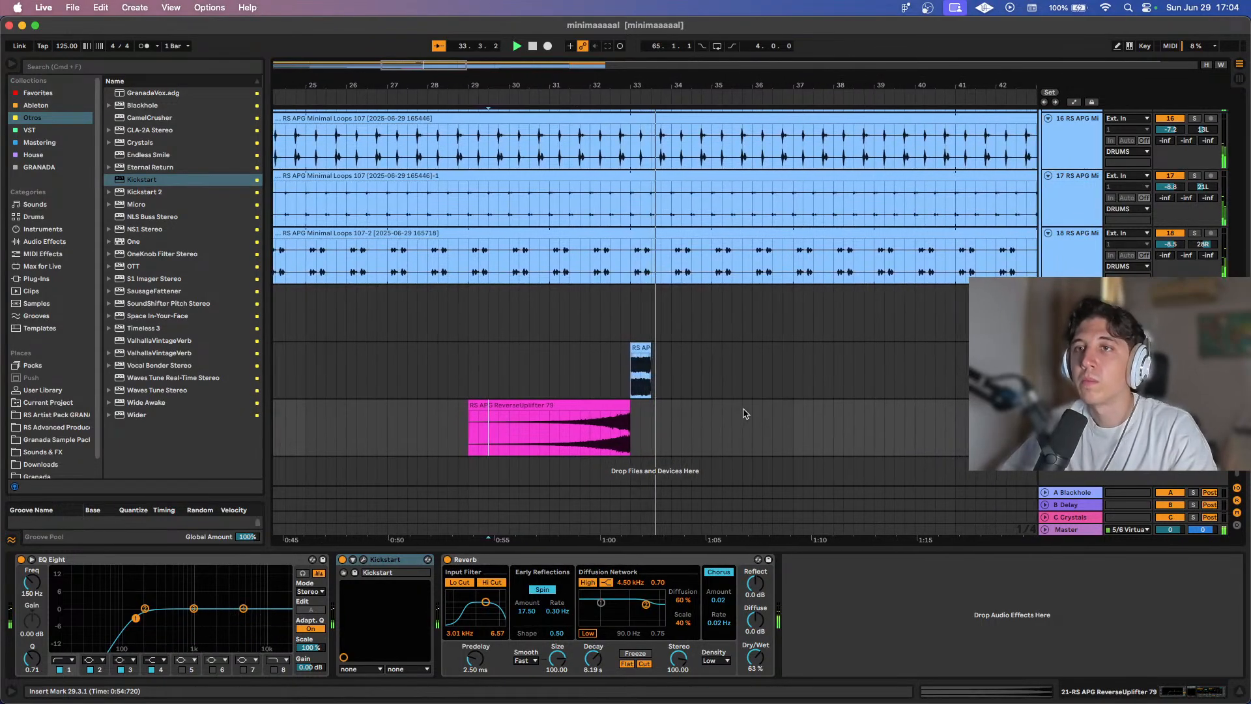
key("space")
Extend the white noise clip at bar 33 to one full bar and play the transition from bar 32.4.
left_click(626, 349)
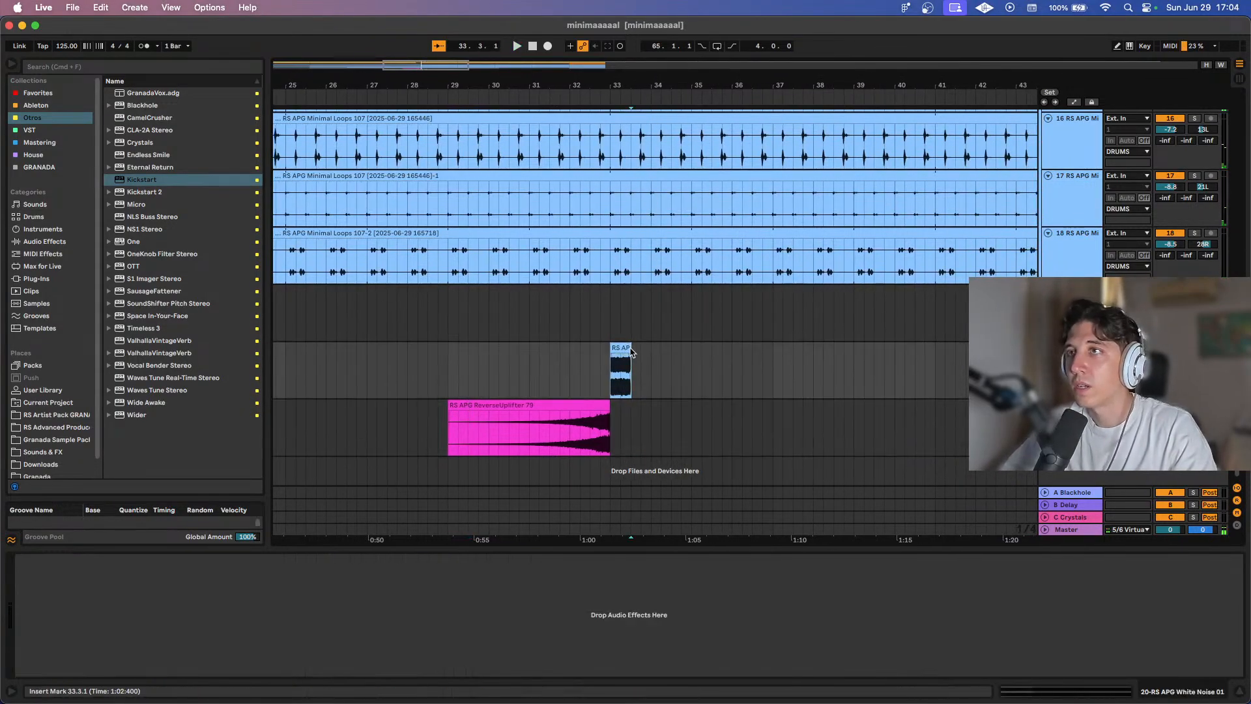
left_click(608, 380)
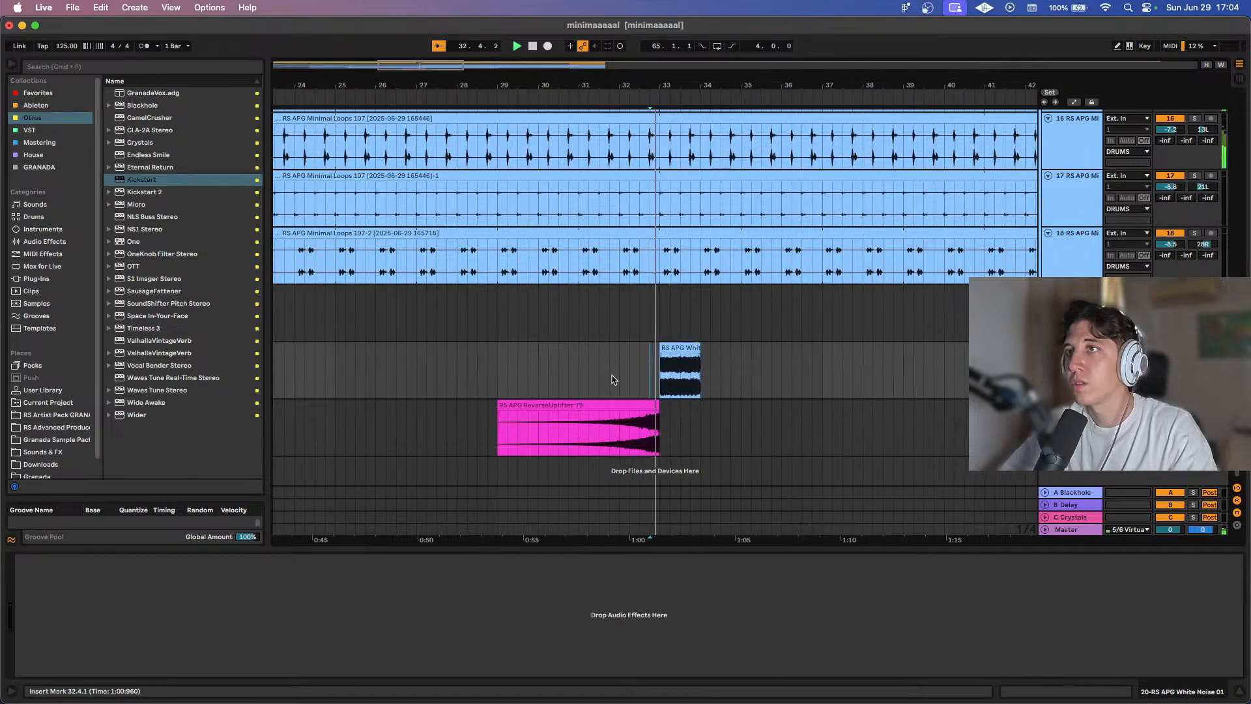
key("space")
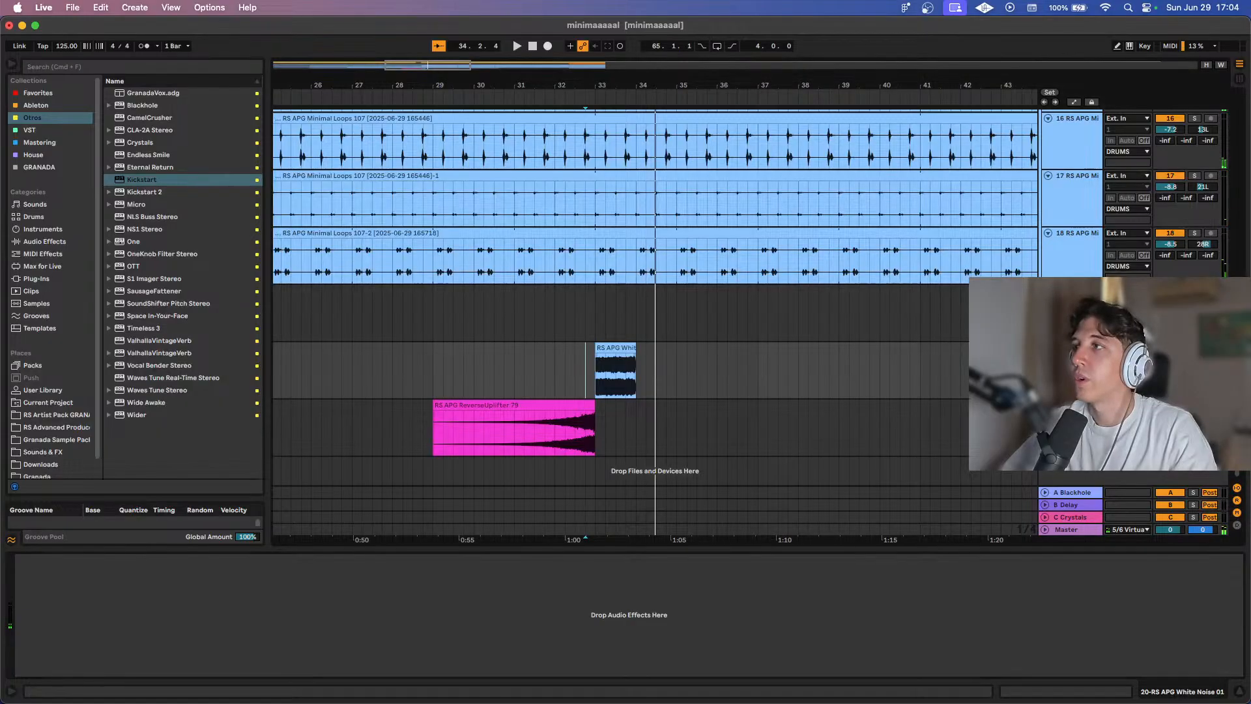
Copy EQ Eight and Kickstart from the uplifter track to the white noise track, play from bar 33, and save the set.
left_click(1071, 427)
left_click(264, 566)
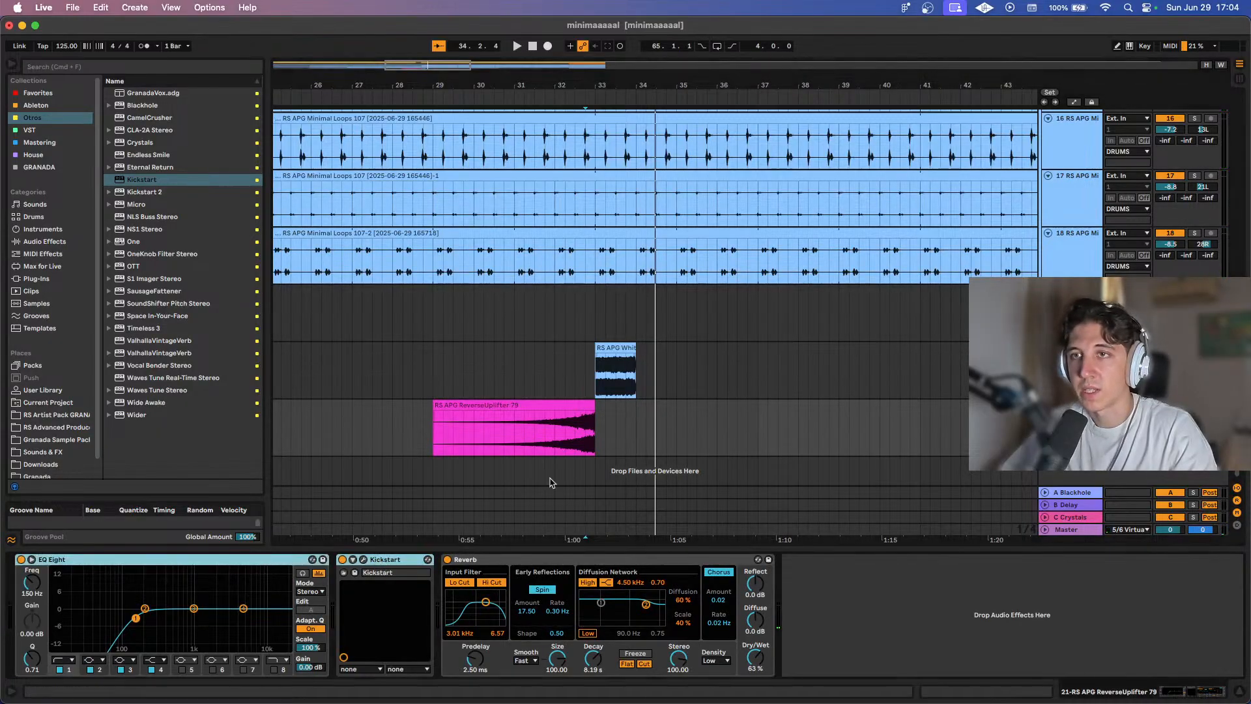
left_click(585, 370)
key("super+v")
left_click(599, 367)
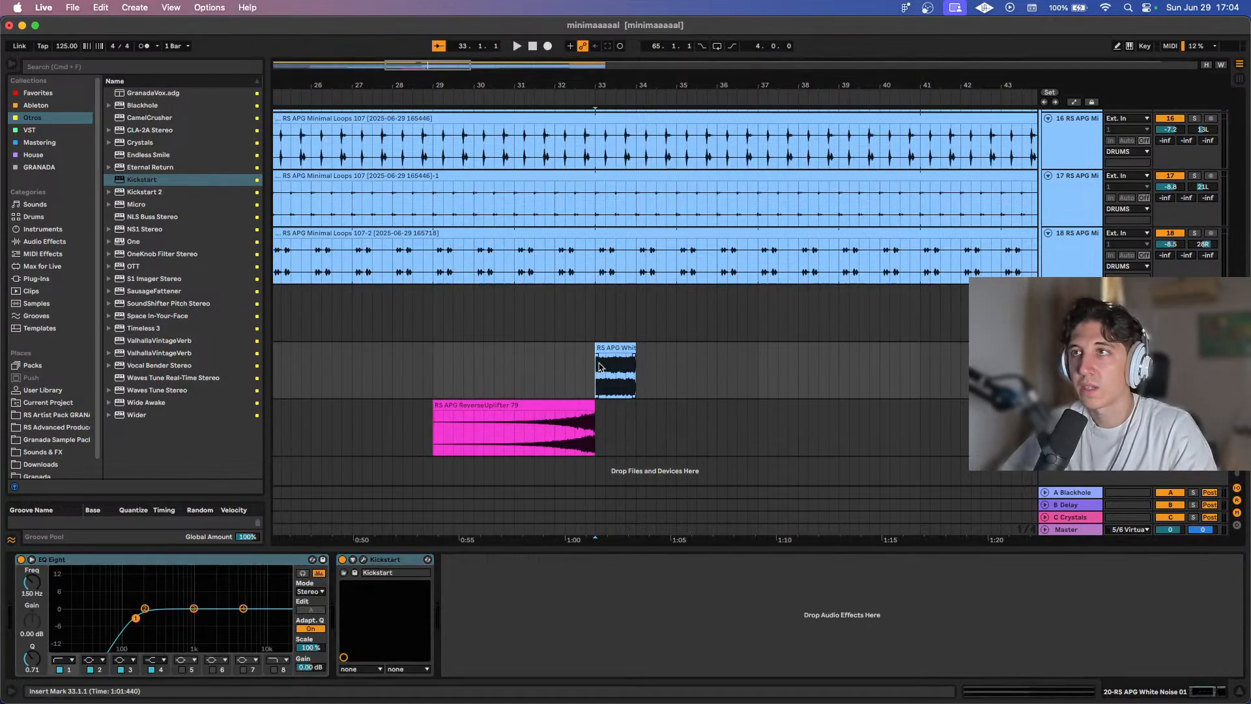
key("space")
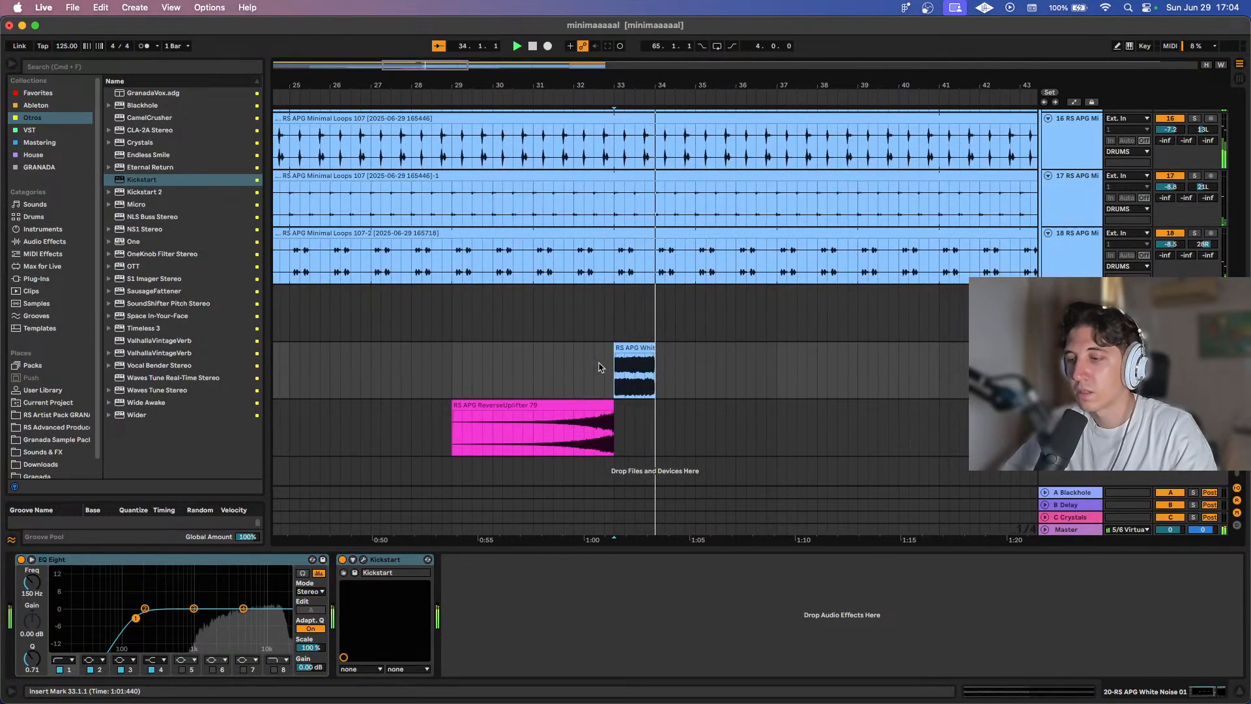
key("super+s")
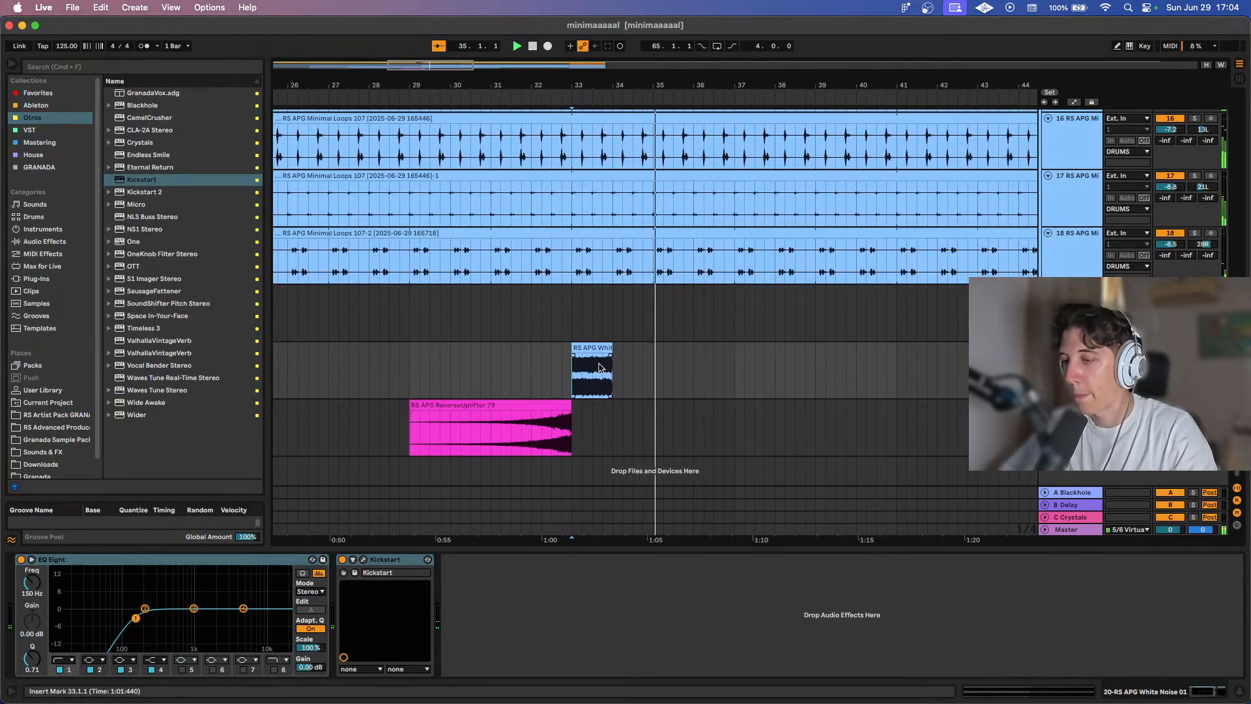
Copy the eight-bar clip at bar 65 on the lowest MELODY track and place the copy at bar 25.
scroll(565, 360, "down", 5)
scroll(565, 361, "up", 10)
scroll(565, 361, "up", 6)
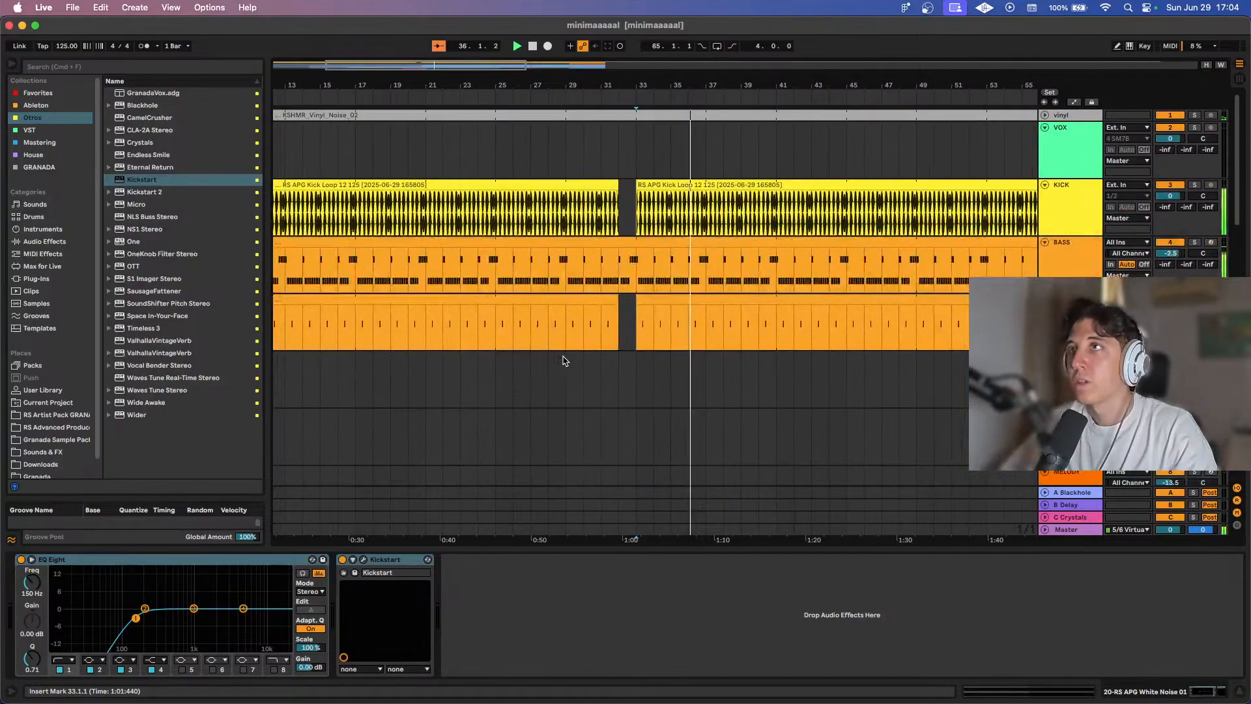
scroll(564, 360, "down", 4)
scroll(871, 378, "down", 2)
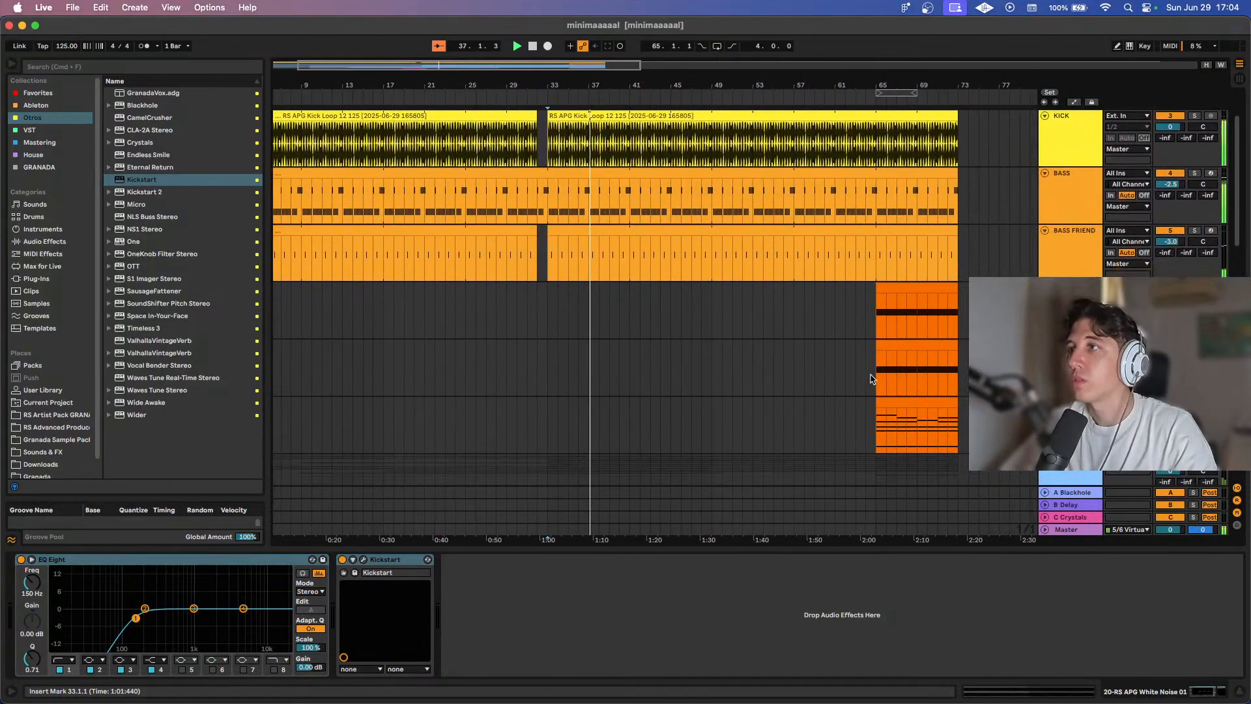
left_click(875, 429)
key("super+c")
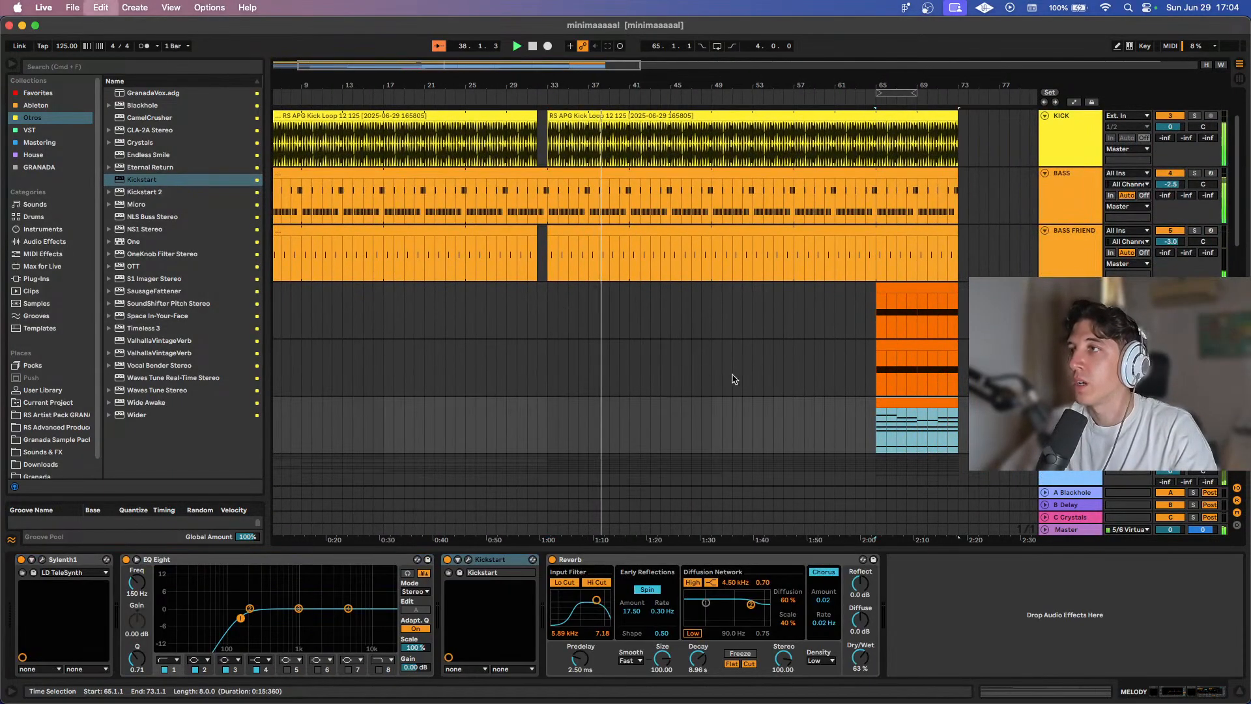
left_click(485, 409)
key("super+v")
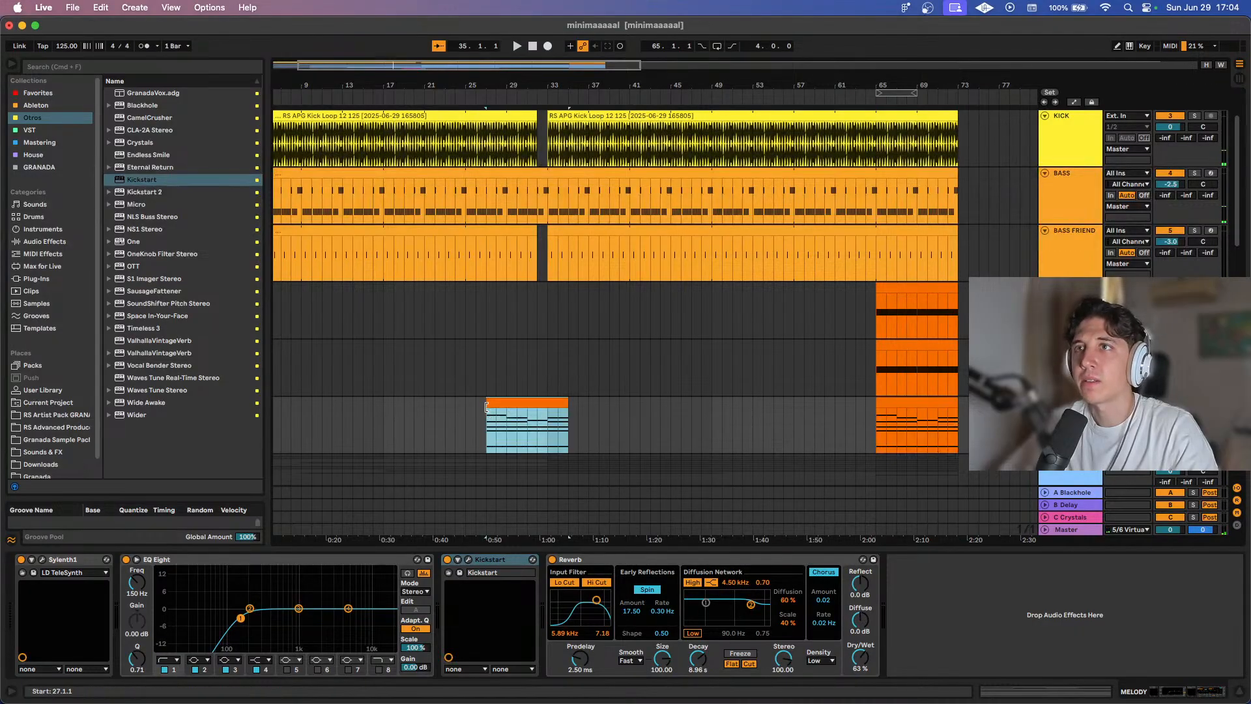
Play the copied melody clip's entry from bar 24 and save the set.
left_click(456, 431)
key("space")
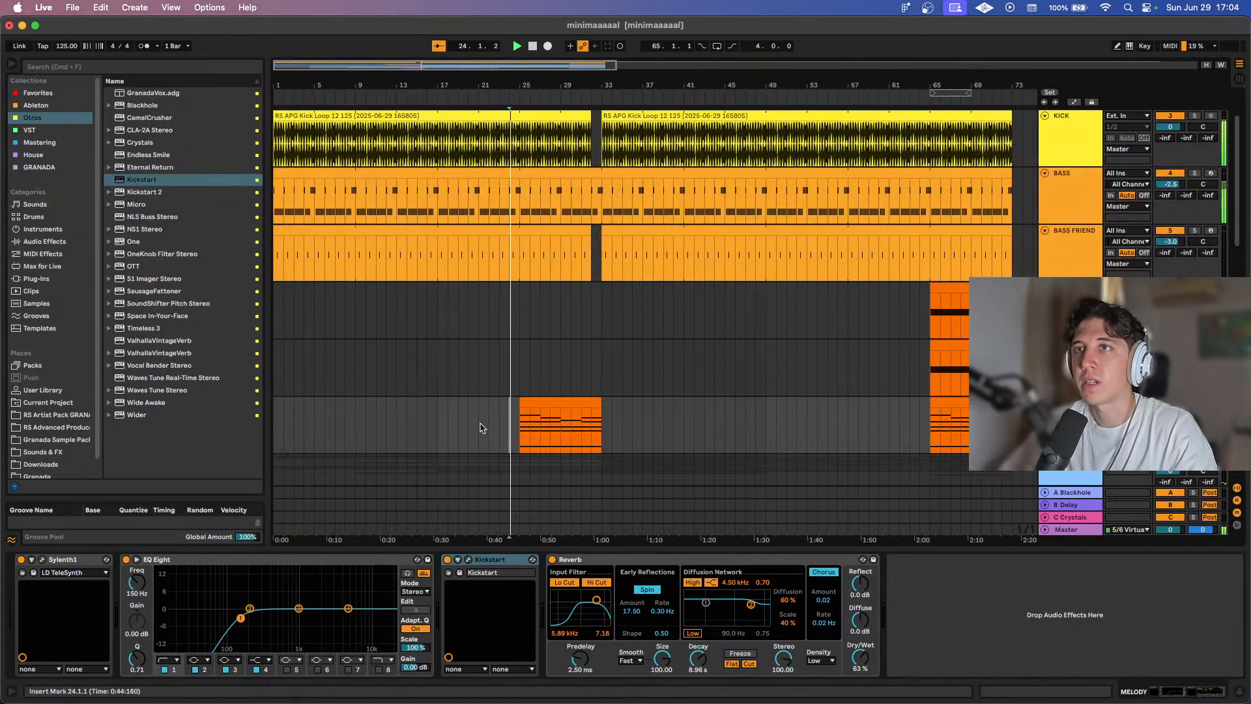
scroll(481, 427, "up", 5)
key("super+s")
scroll(692, 428, "down", 5)
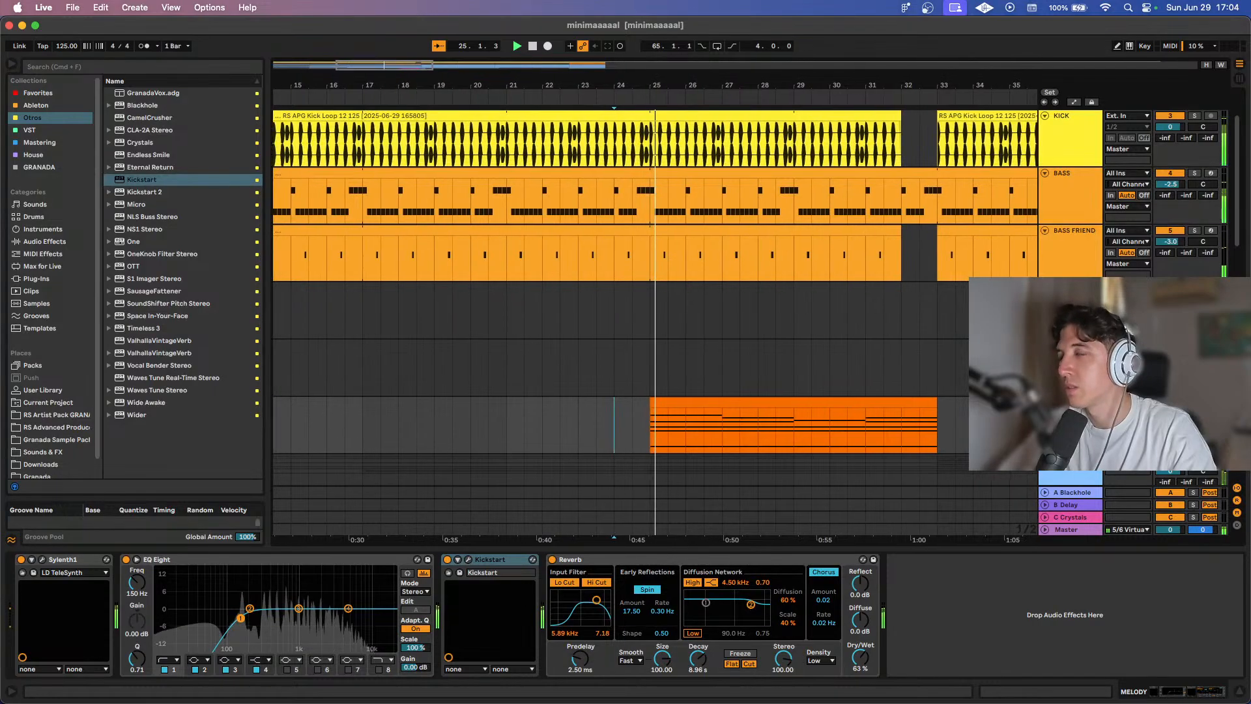
scroll(693, 428, "down", 3)
scroll(693, 428, "right", 2)
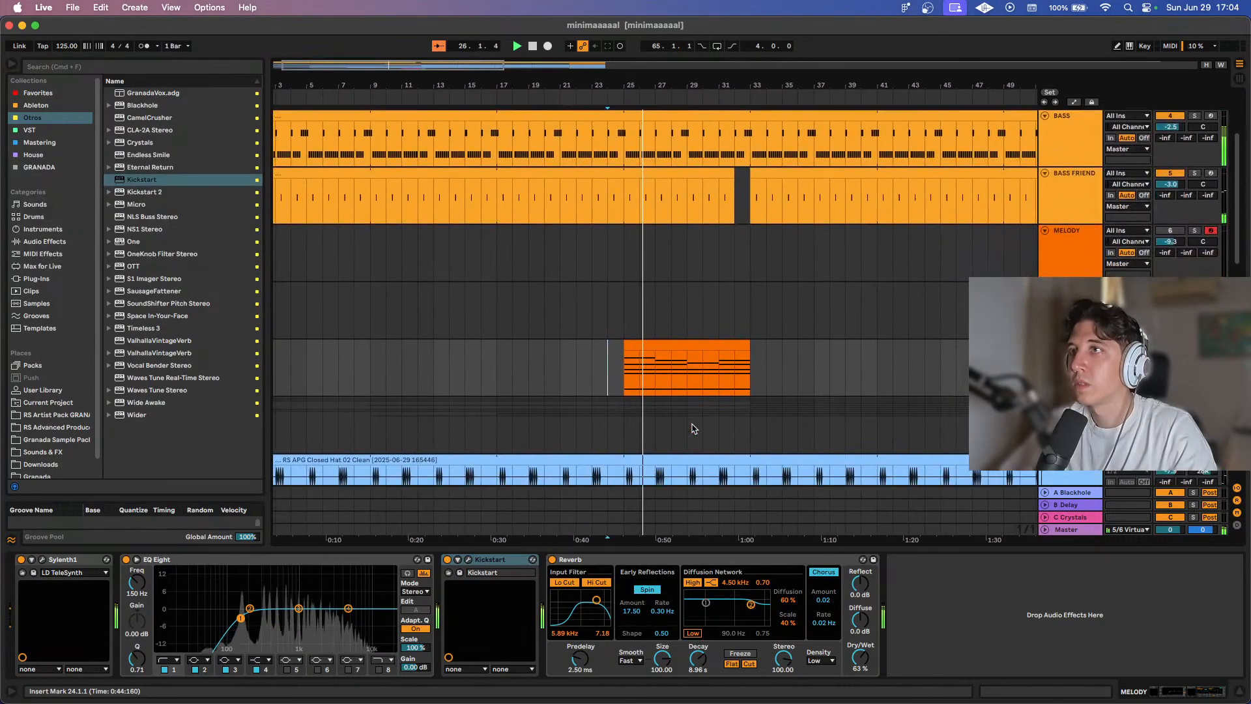
Duplicate the whole melody clip from bar 25 to bar 17 on the same track.
left_click_drag(648, 355, 610, 354)
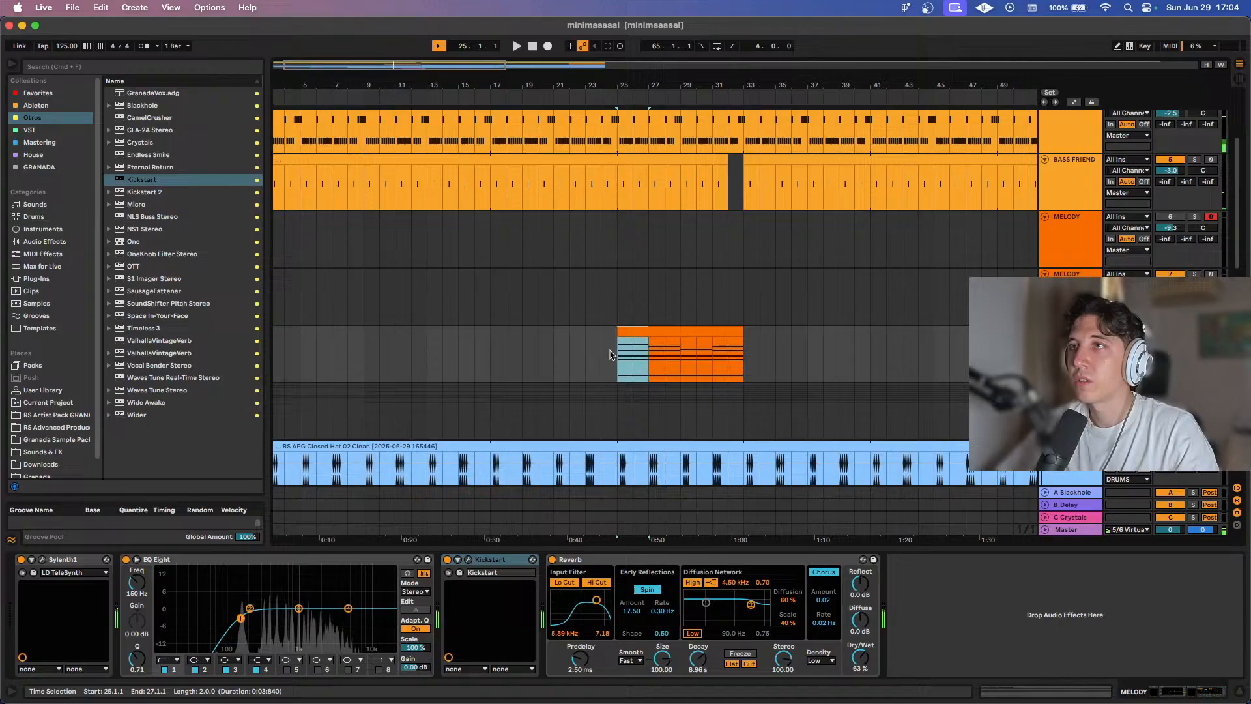
left_click(683, 332)
key("super+c")
left_click(491, 358)
key("super+v")
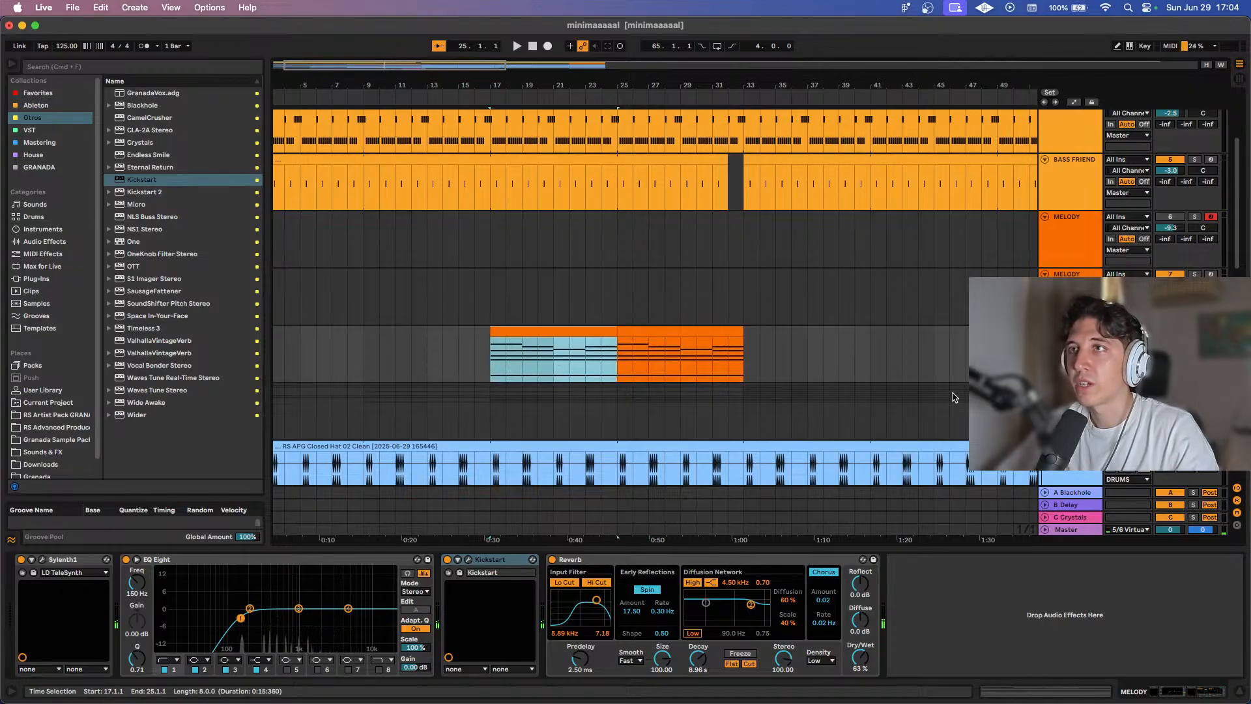
Enable EQ Eight's band 8 high cut on the melody and automate its frequency in a curve from about 557 Hz at bar 17 to 22 kHz at bar 25.
left_click(383, 671)
key("a")
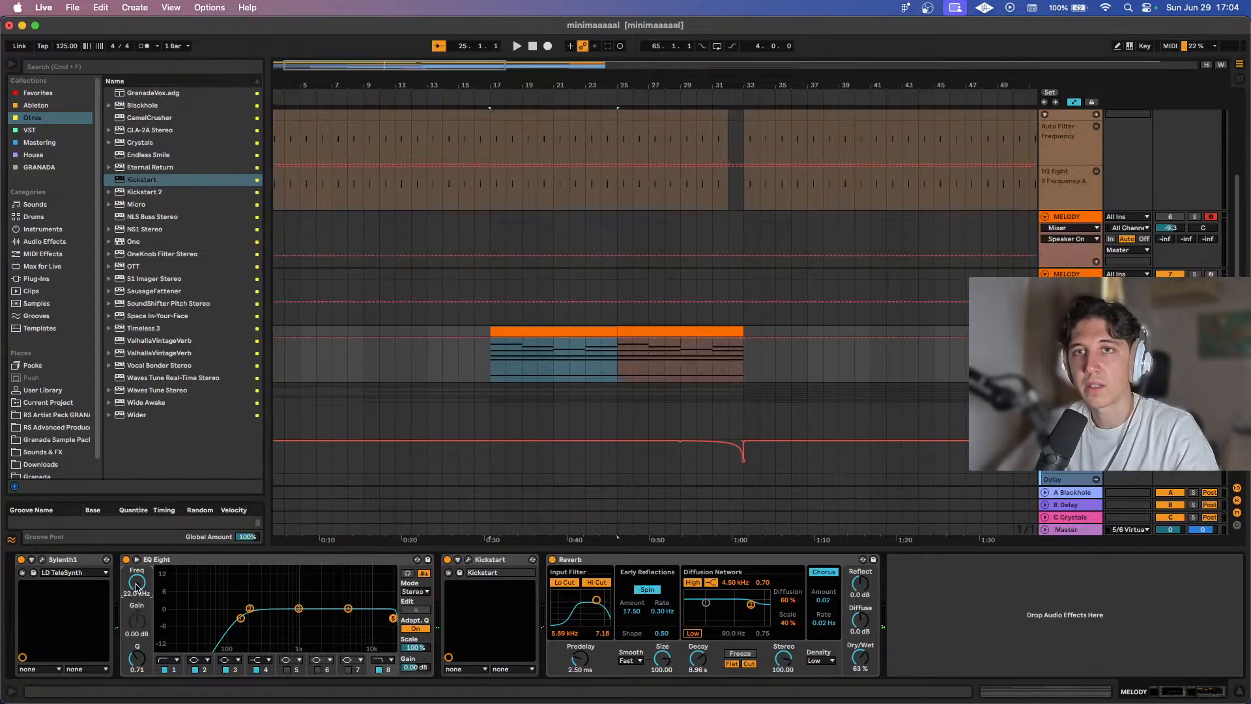
left_click(616, 337)
left_click_drag(512, 341, 512, 363)
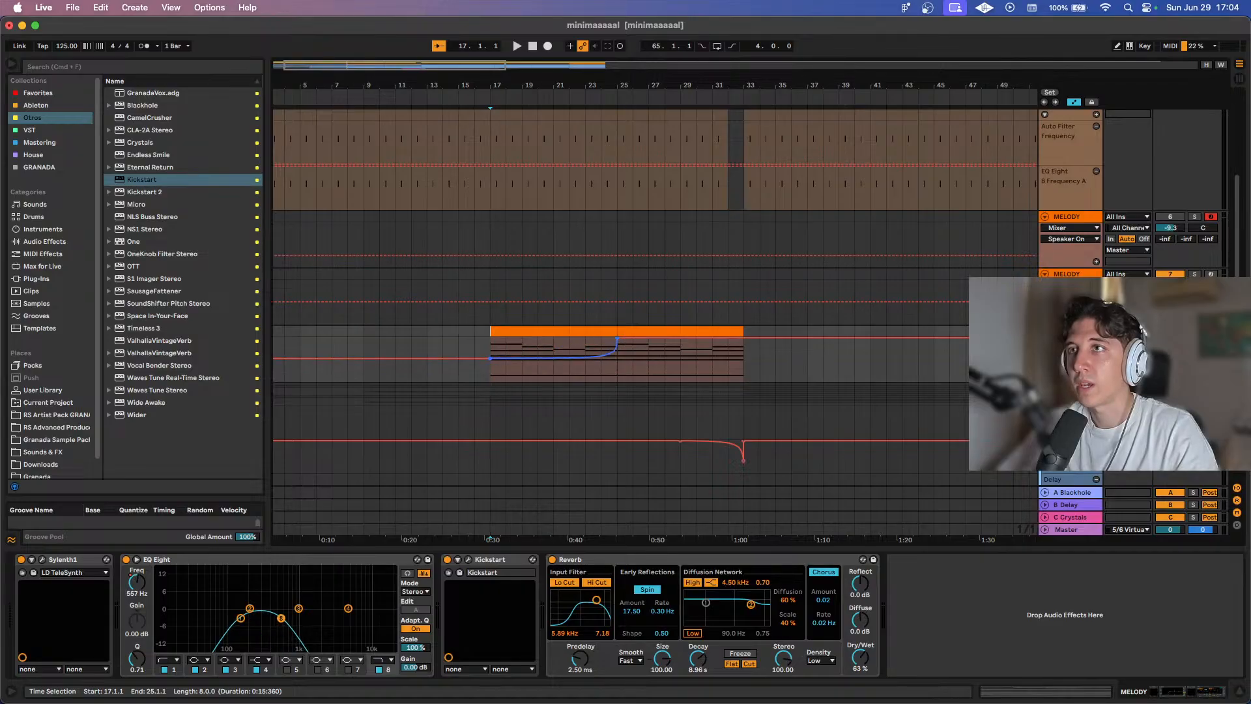
Play the melody from bar 17 and lower the starting level of its high cut automation to about 314 Hz.
key("a")
left_click(582, 353)
key("space")
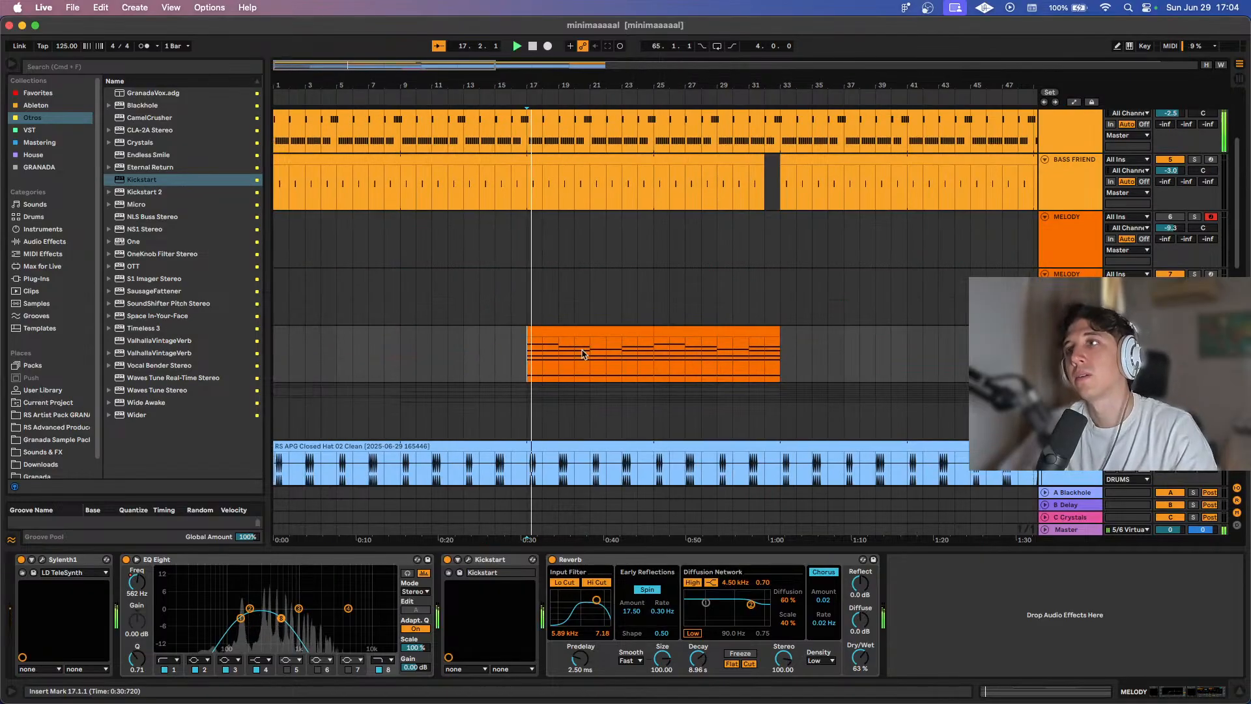
key("a")
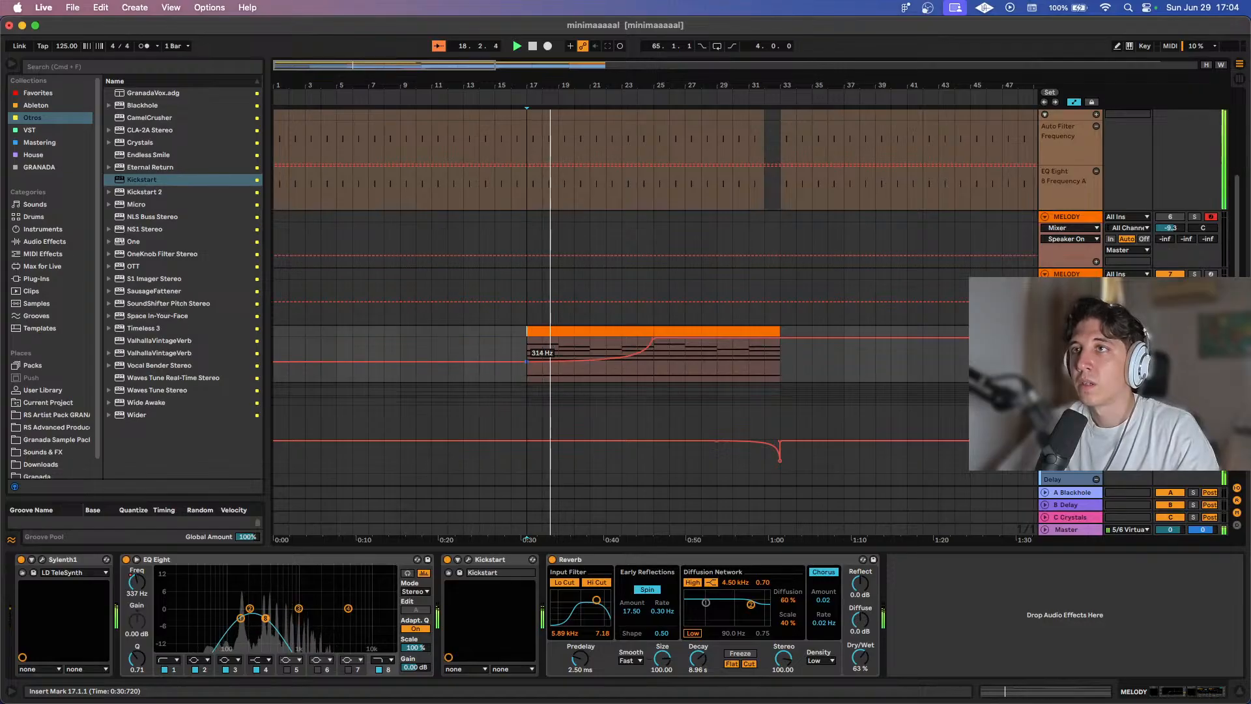
key("a")
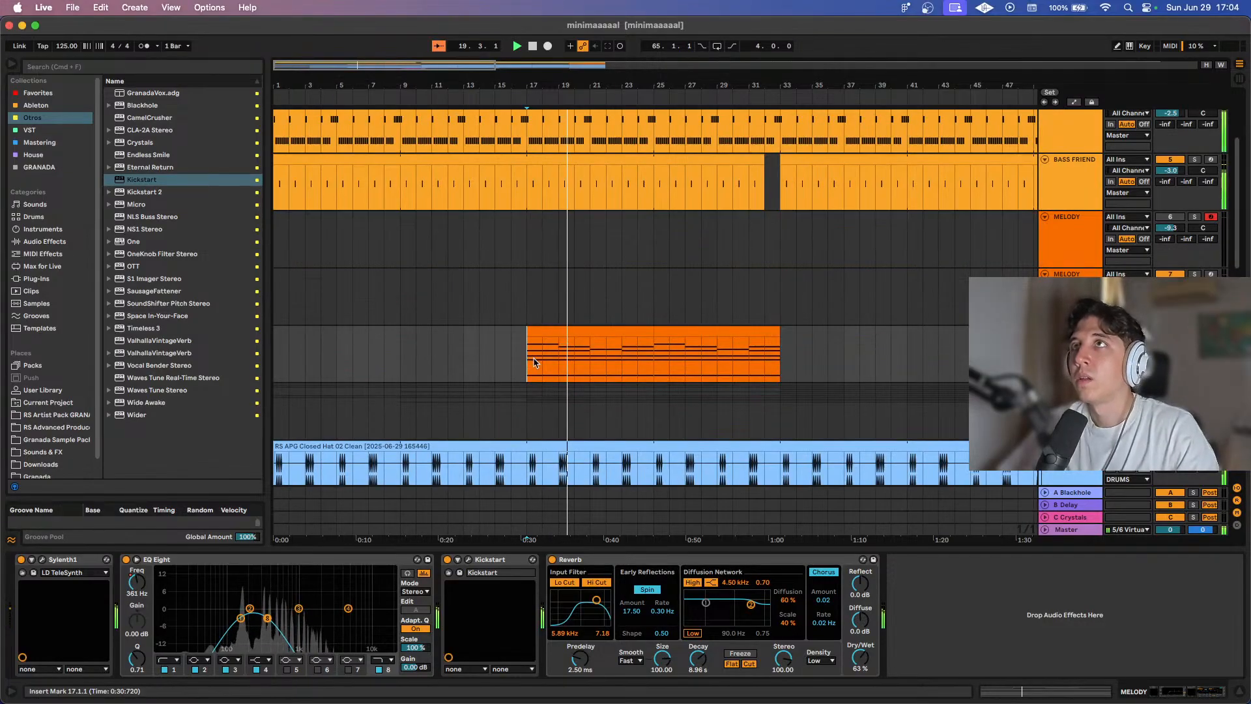
Listen to the filtered melody build with the kick and bass through bars 20 to 29.
scroll(533, 362, "up", 4)
scroll(587, 382, "down", 2)
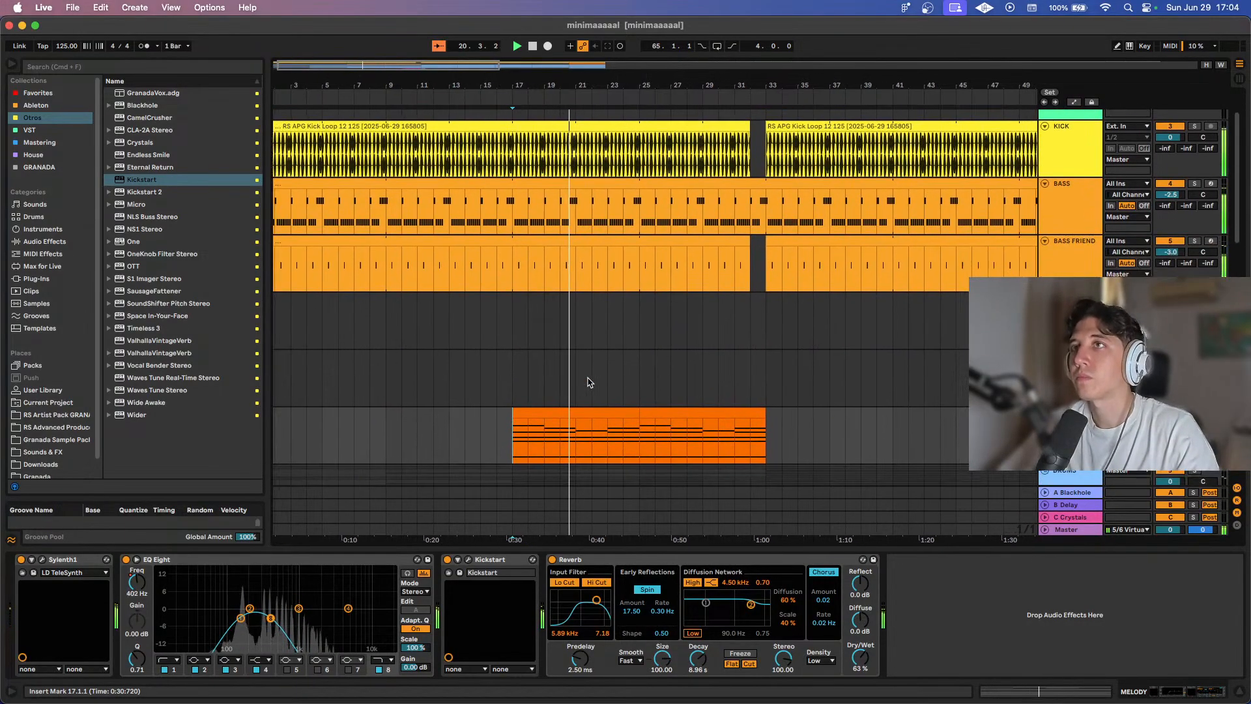
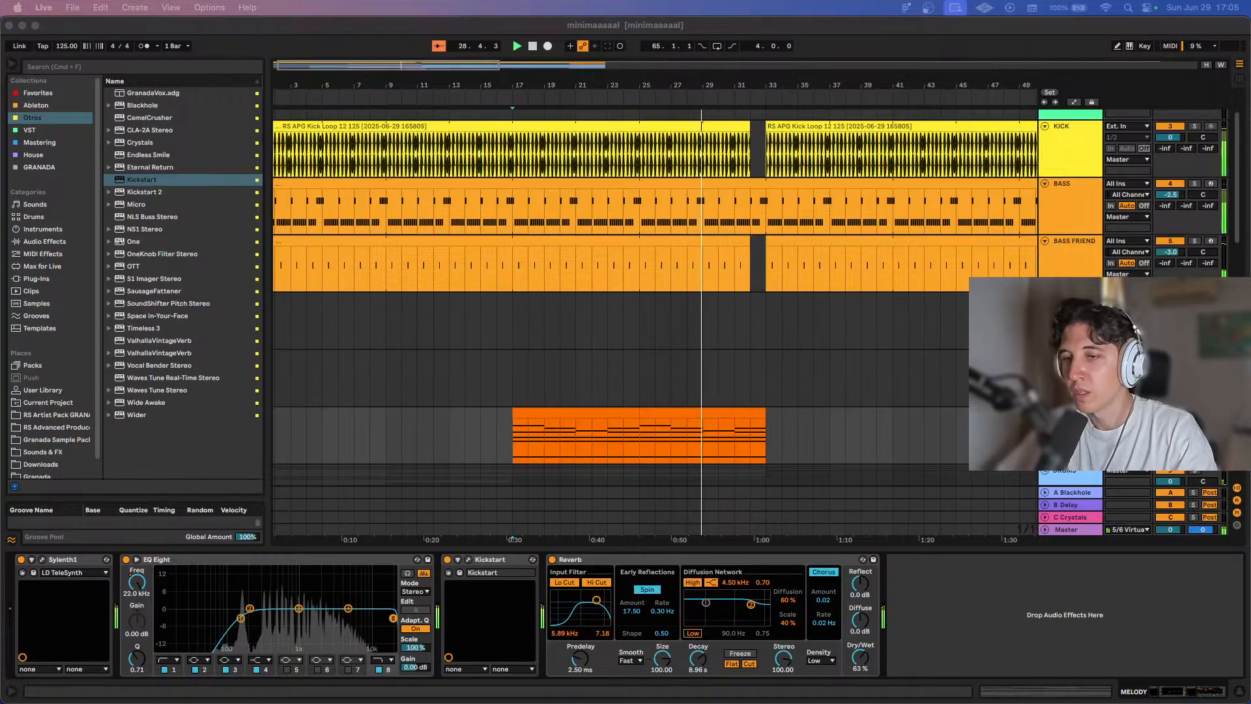
left_click(779, 344)
scroll(780, 343, "up", 3)
scroll(779, 343, "right", 2)
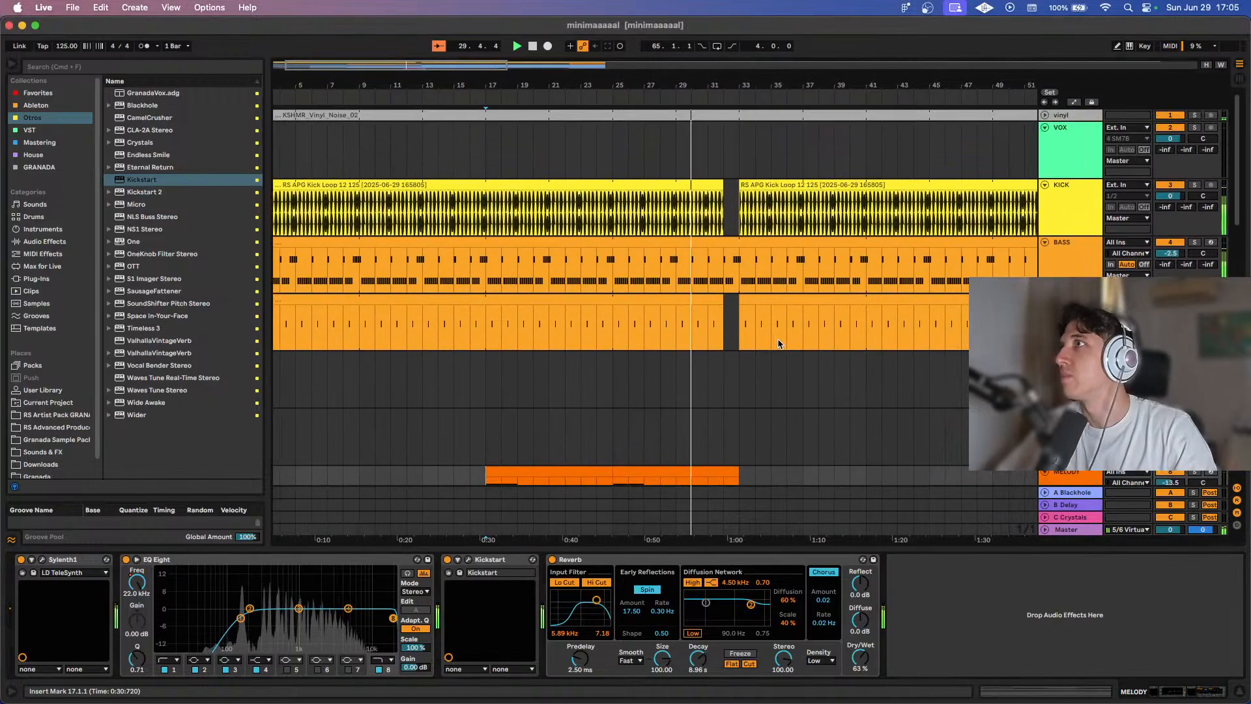
Trim the start of the Minimal Loops 093-1 clip on track 14 to bar 41.
scroll(694, 265, "down", 5)
scroll(695, 265, "right", 2)
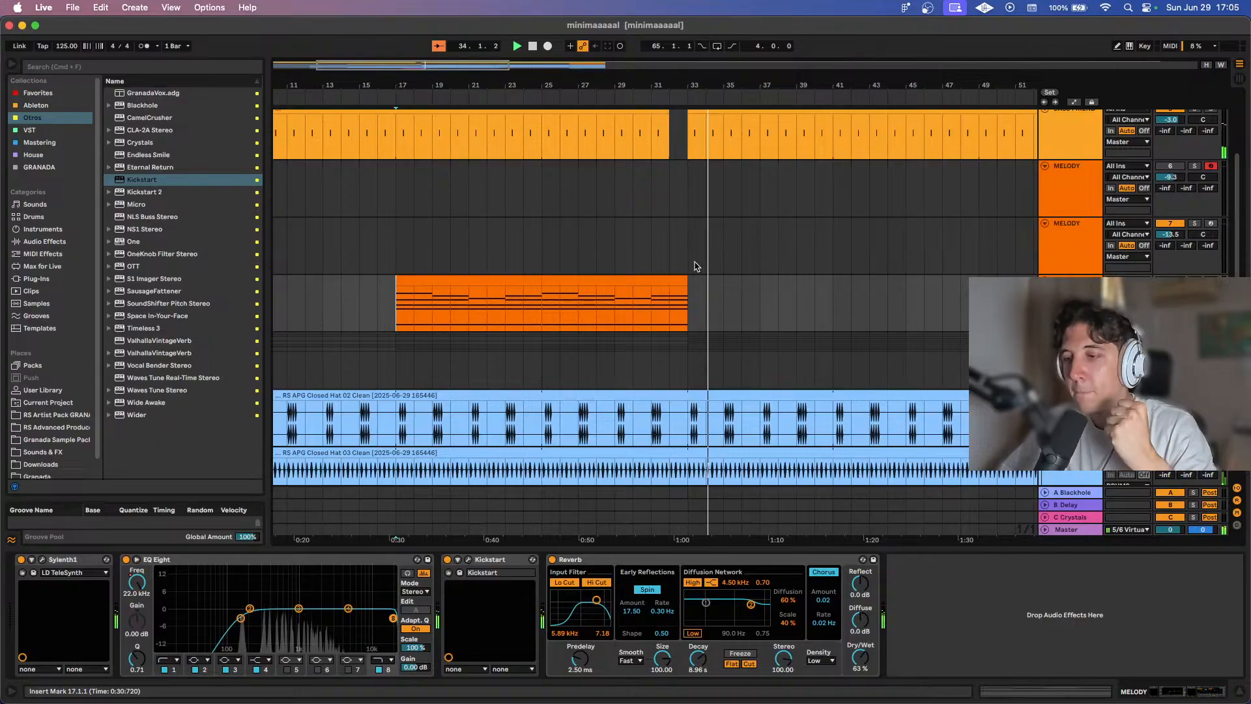
scroll(694, 266, "down", 5)
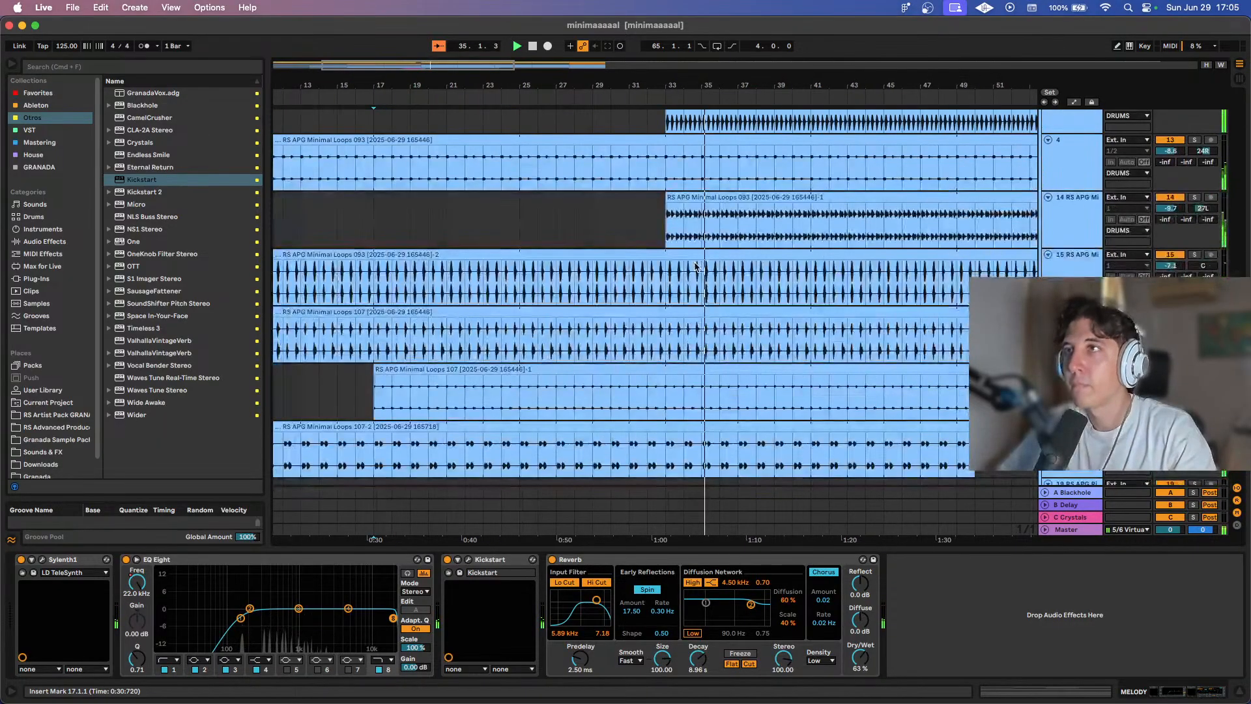
left_click_drag(665, 199, 810, 220)
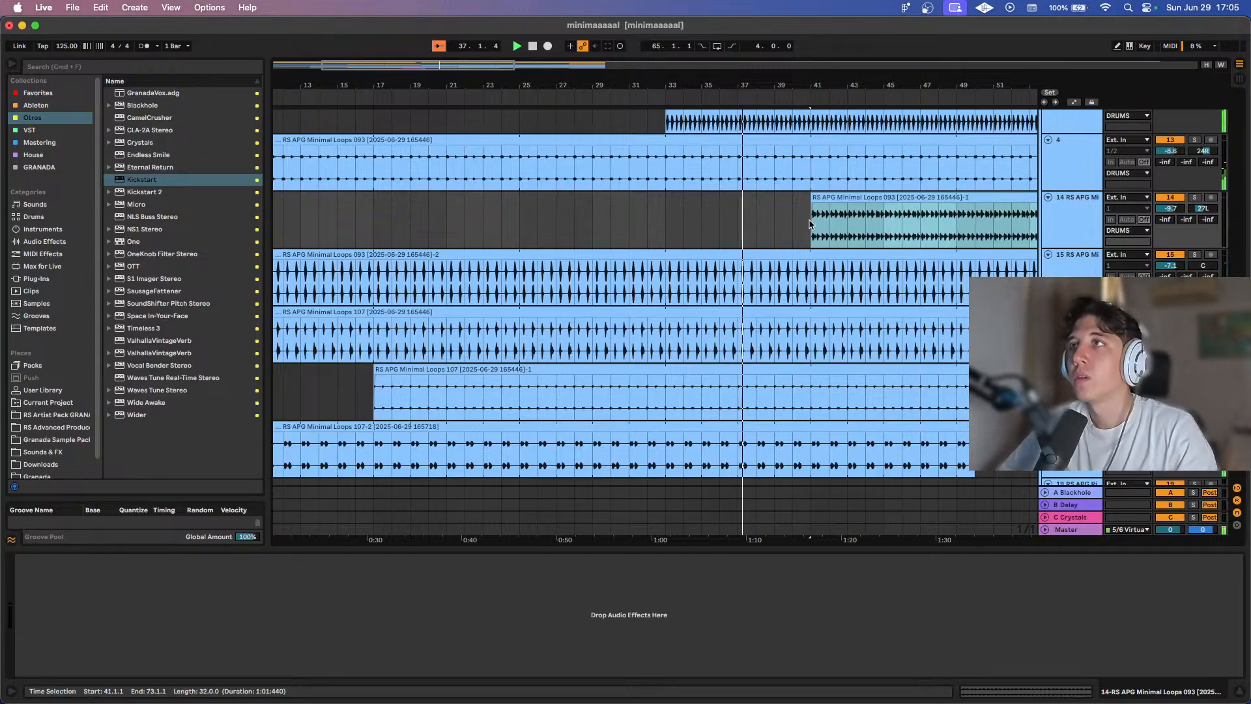
Automate the kick's Auto Filter to switch on at bar 40 and off at bar 40.4.
scroll(811, 221, "up", 10)
key("a")
scroll(811, 221, "up", 5)
scroll(812, 221, "up", 3)
scroll(753, 226, "up", 3)
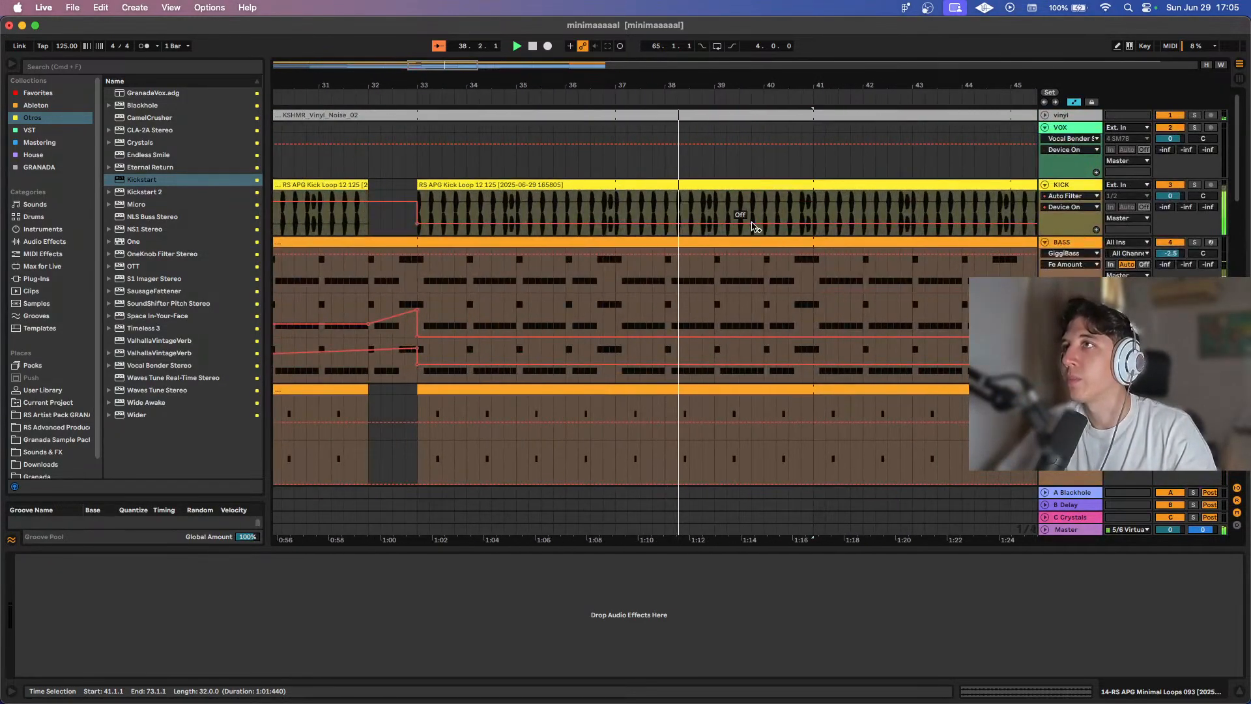
left_click(759, 225)
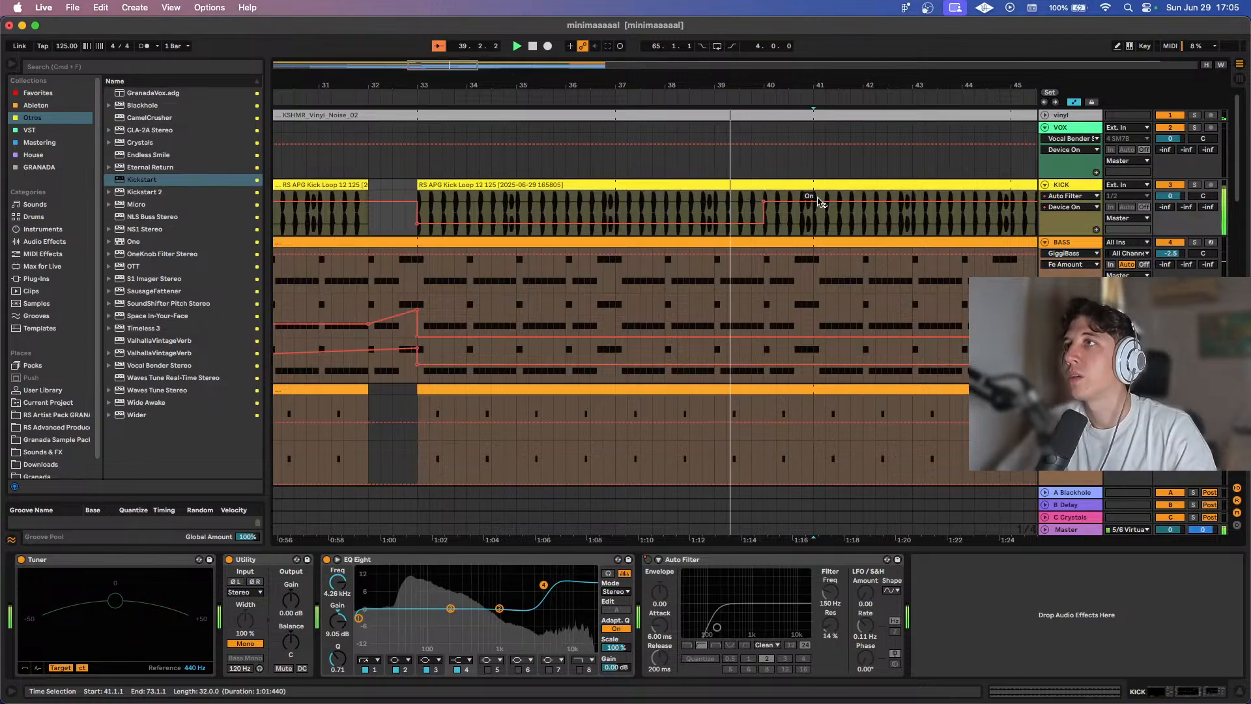
scroll(802, 209, "up", 3)
double_click(800, 223)
scroll(800, 225, "down", 3)
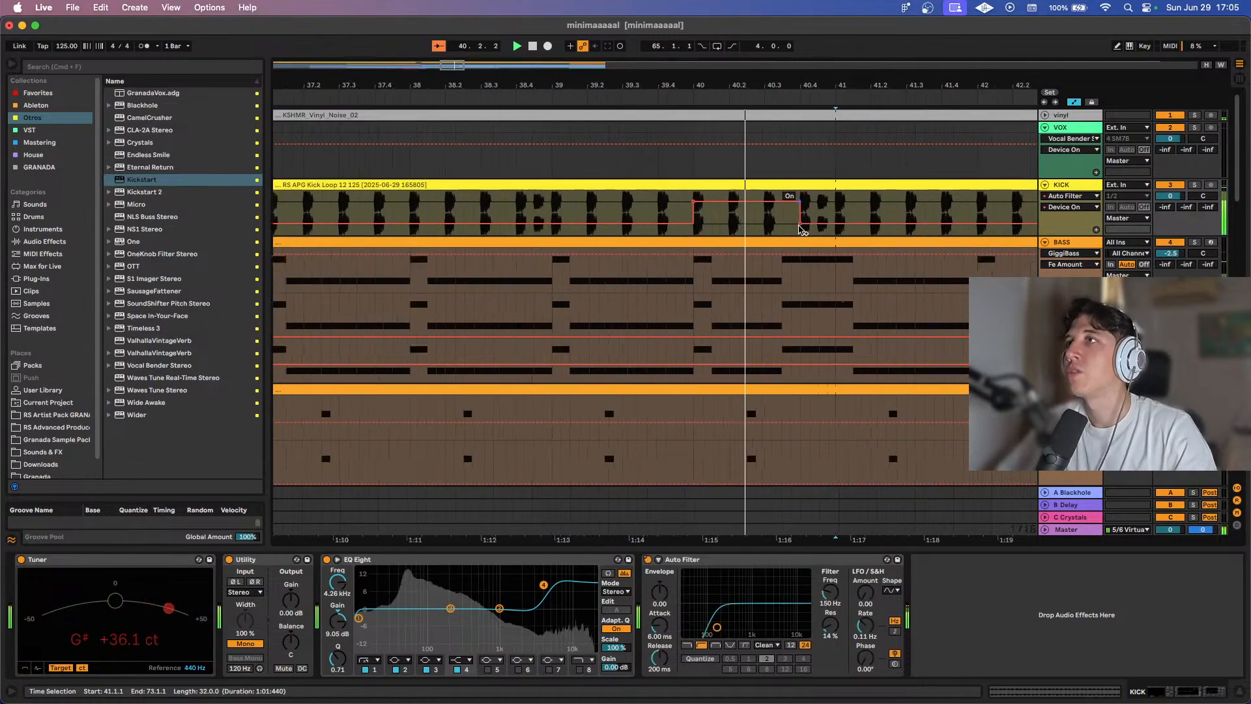
scroll(800, 230, "down", 5)
key("a")
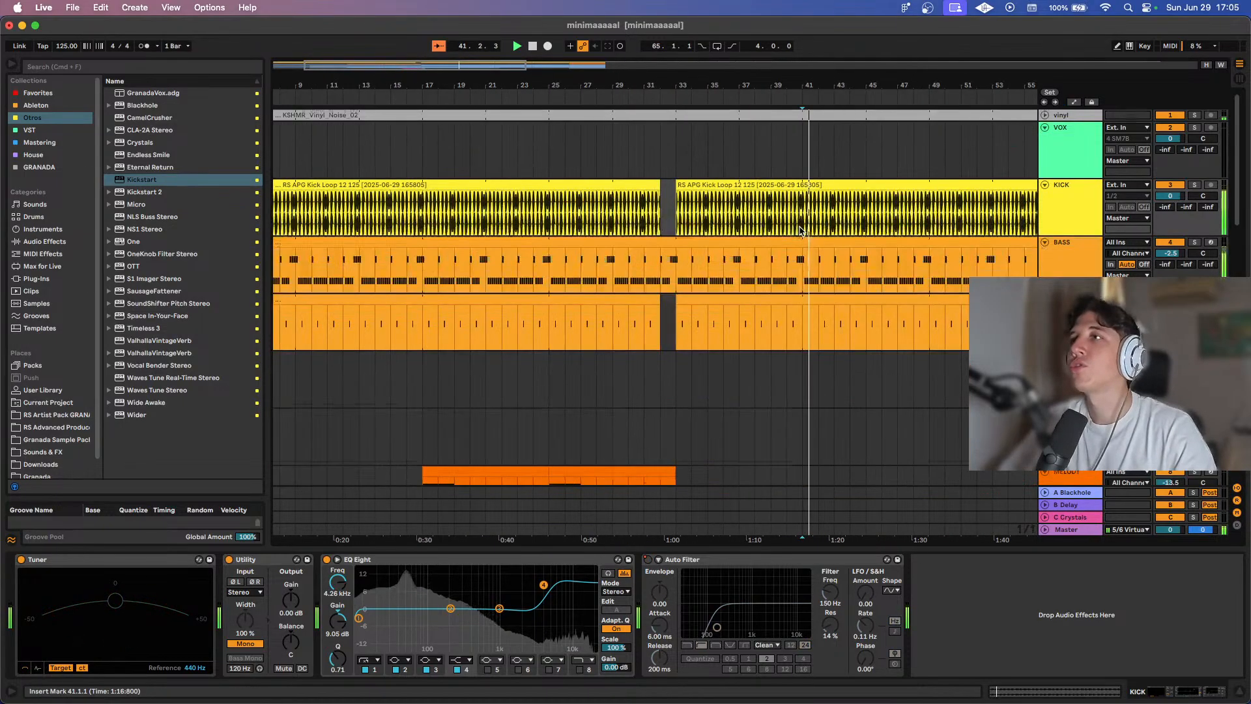
scroll(805, 234, "down", 15)
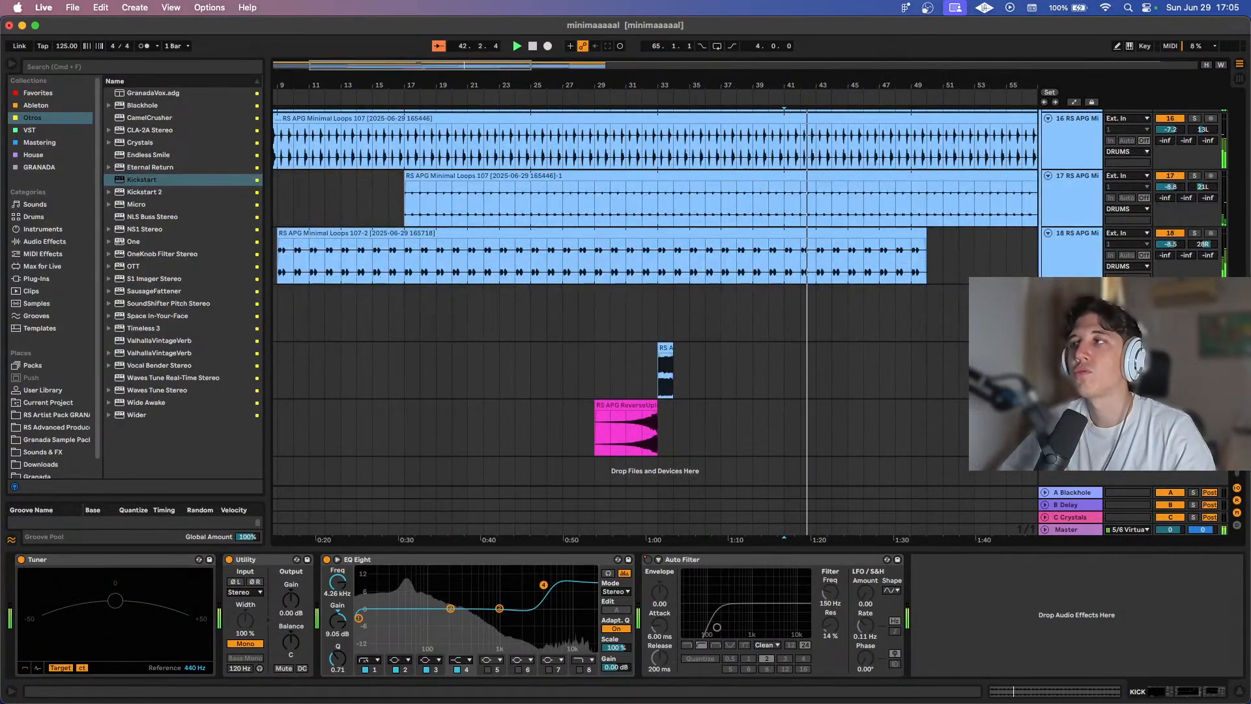
key("space")
left_click(1069, 349)
key("super+d")
left_click_drag(729, 417, 608, 424)
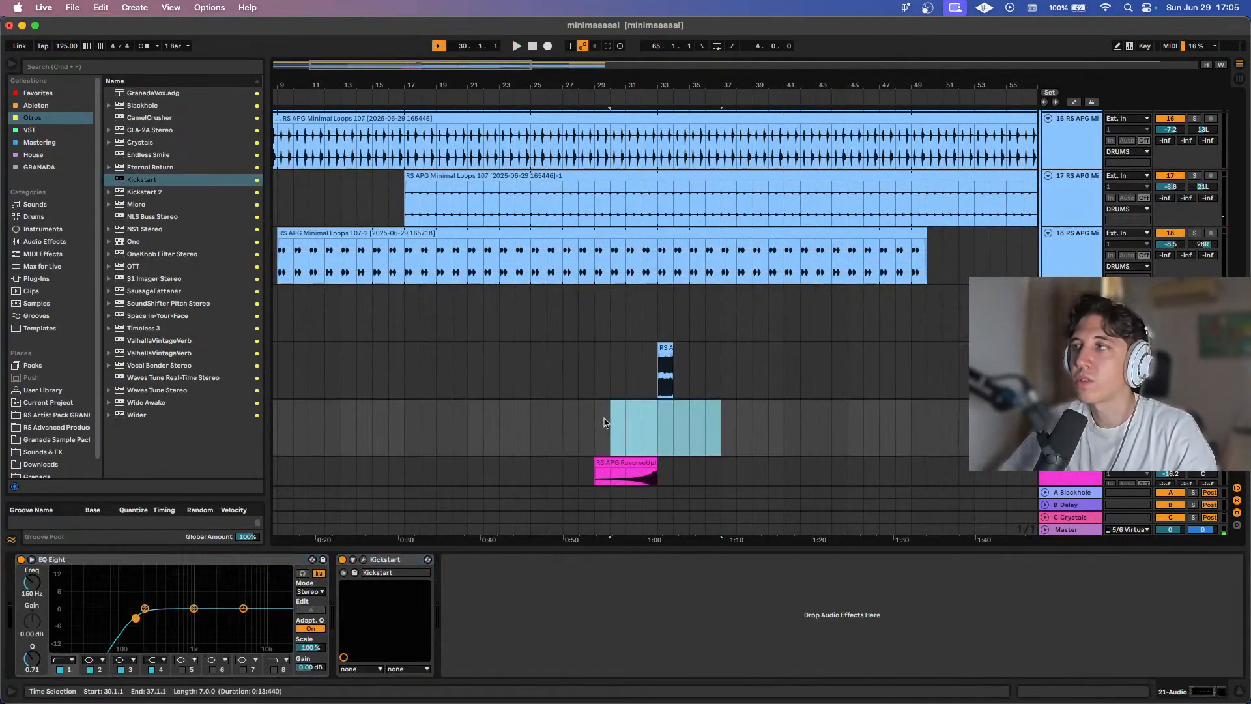
key("super+z")
Duplicate the reverse uplifter track with its effects and delete the clip from the upper of the two tracks.
key("super+d")
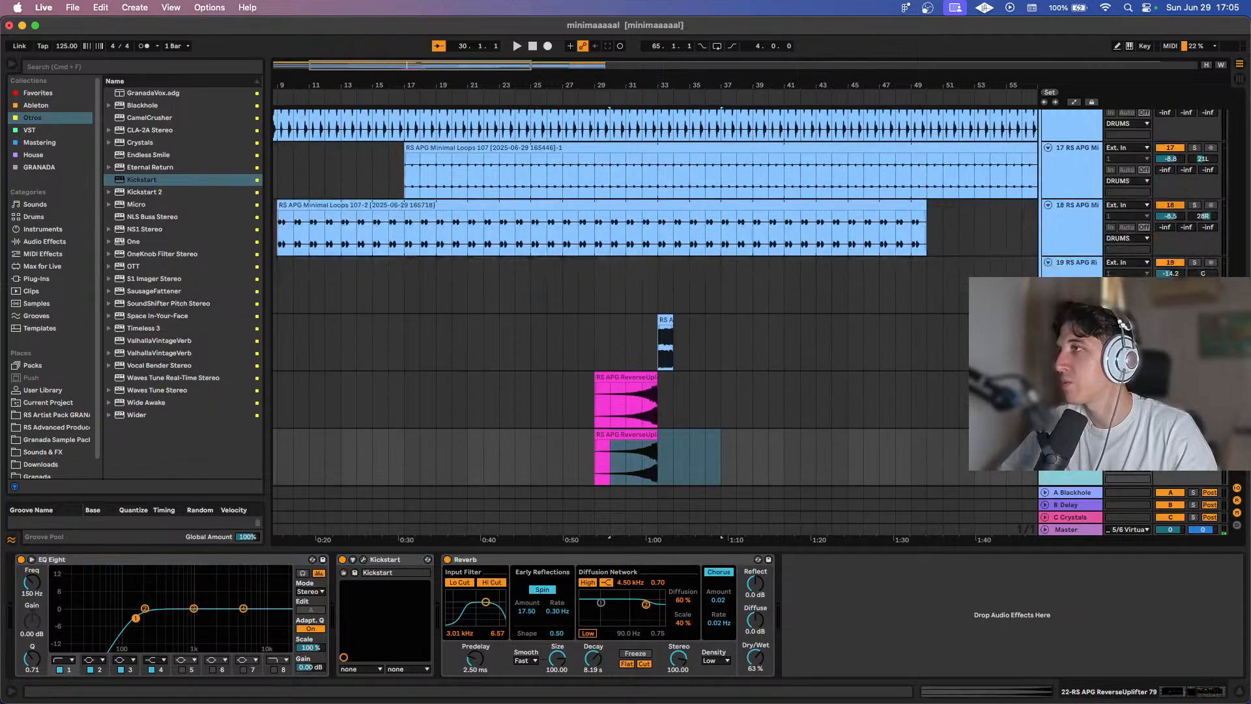
left_click(662, 413)
left_click_drag(661, 412, 562, 412)
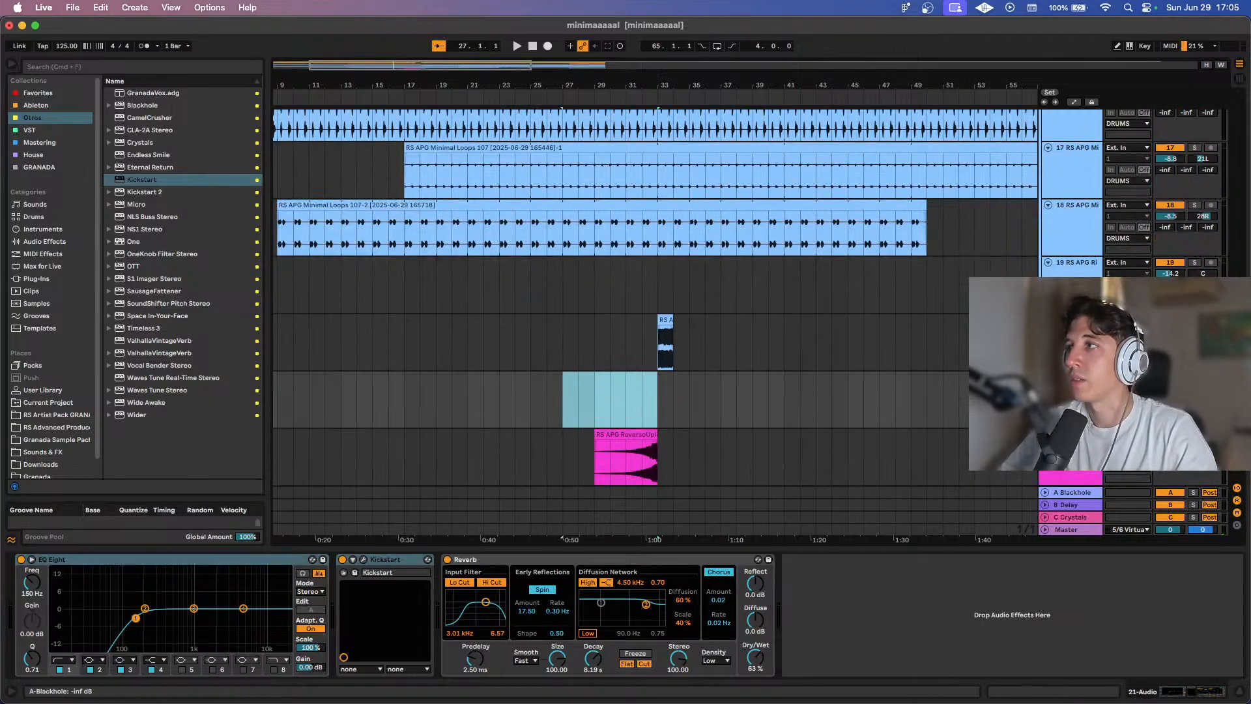
double_click(1071, 401)
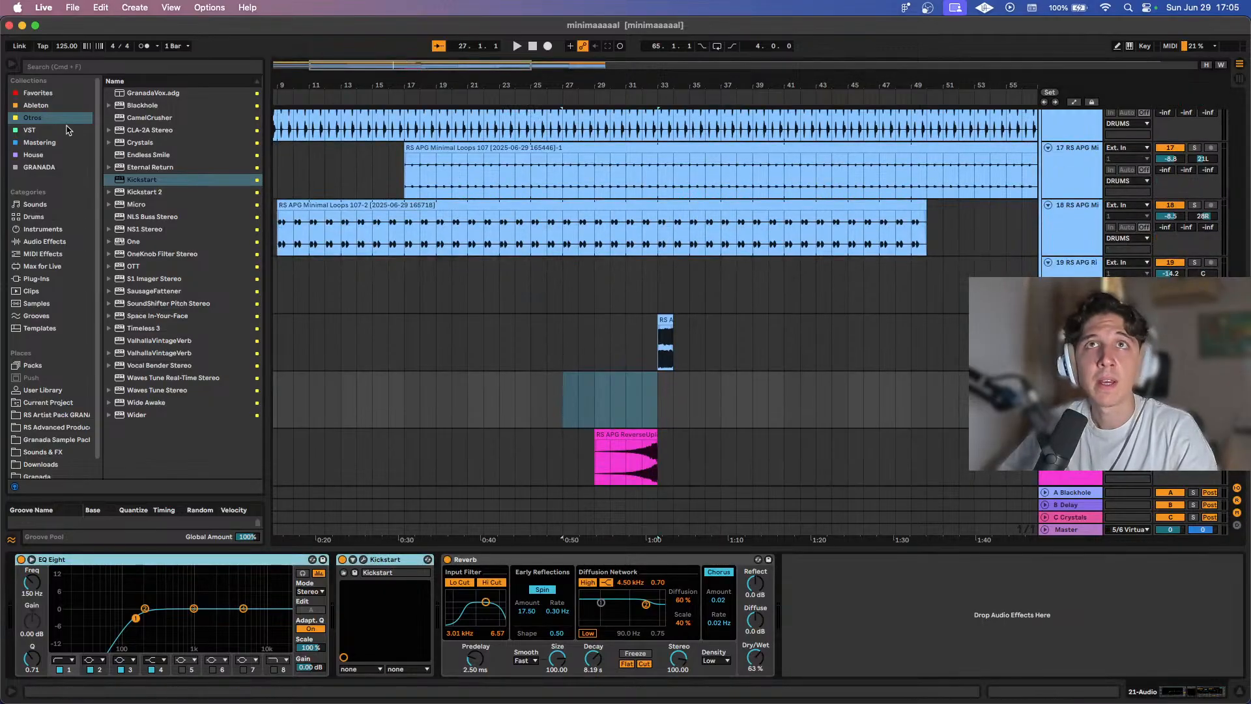
Audition the ImpactsDownlifter samples in the RS APG Heavy Impacts folder of the RS Artist Pack.
left_click(59, 93)
left_click(63, 206)
left_click(64, 416)
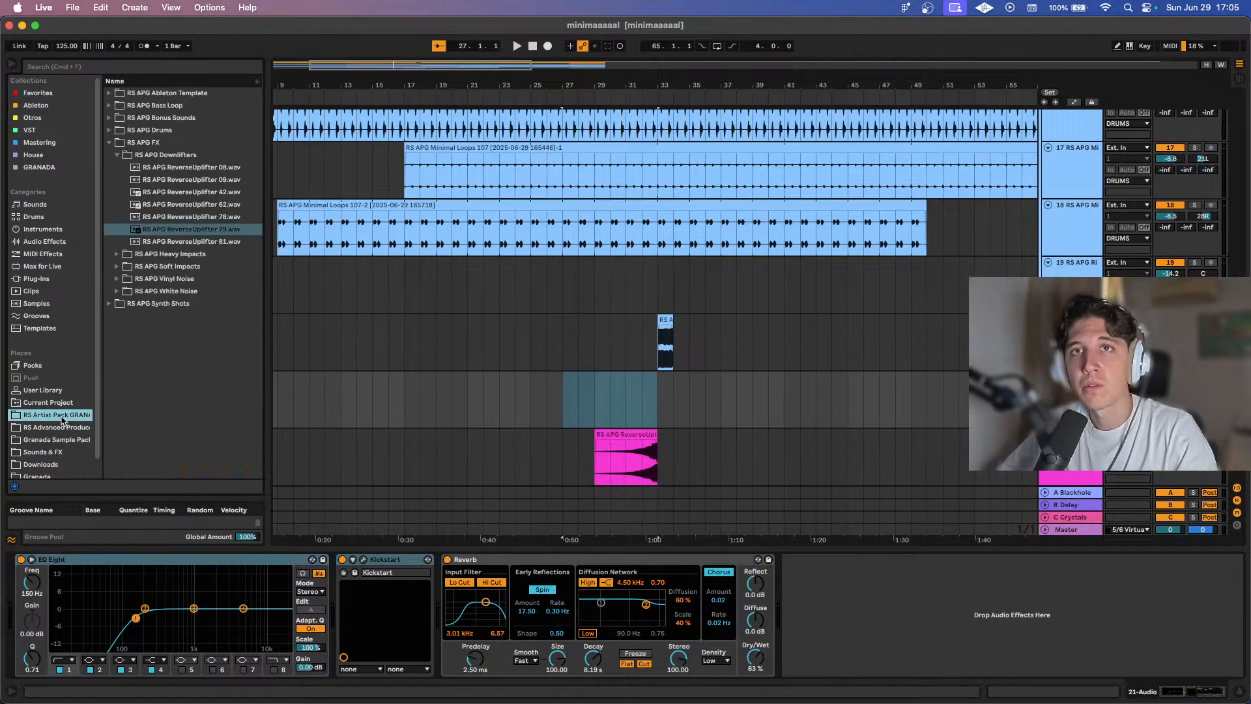
left_click(170, 168)
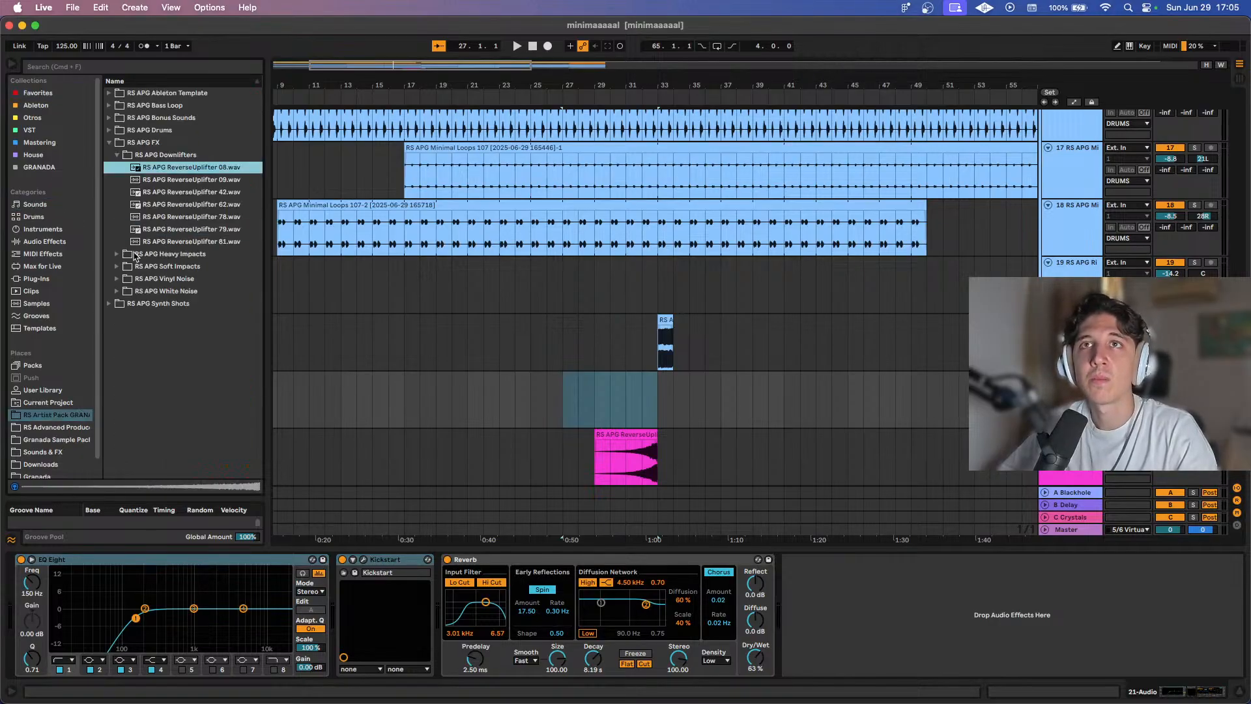
left_click(117, 254)
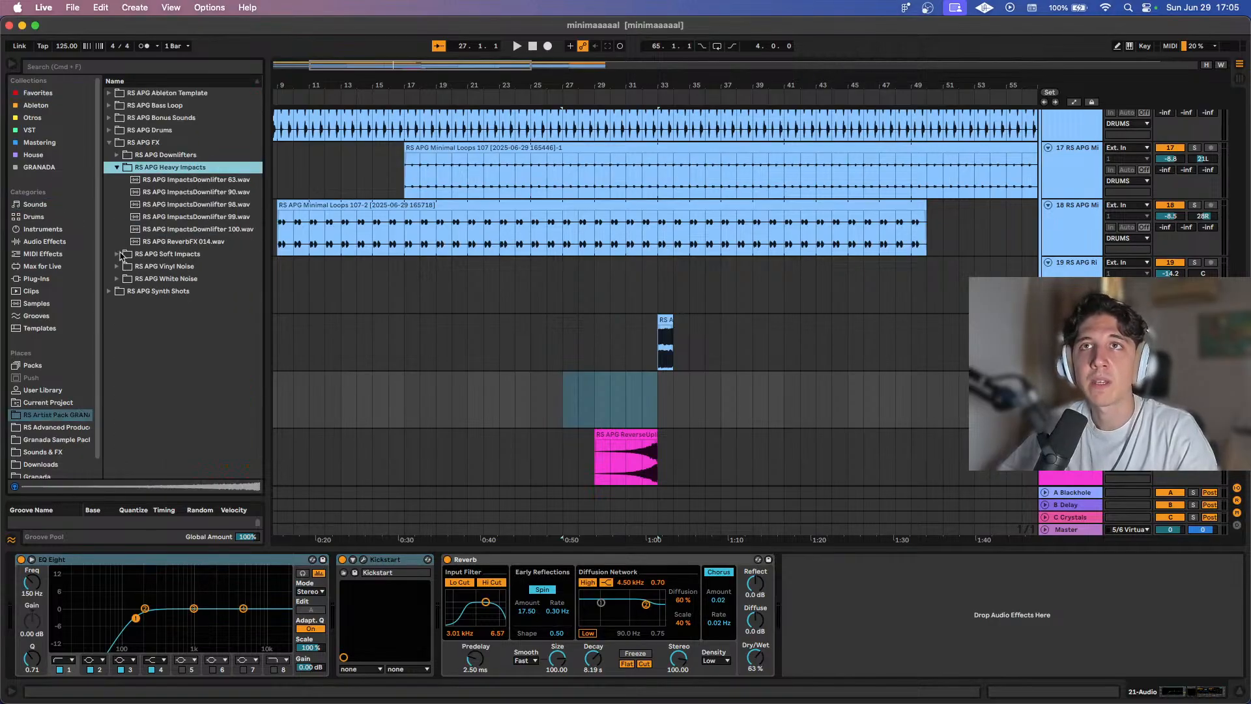
left_click(213, 181)
left_click(207, 204)
left_click(191, 229)
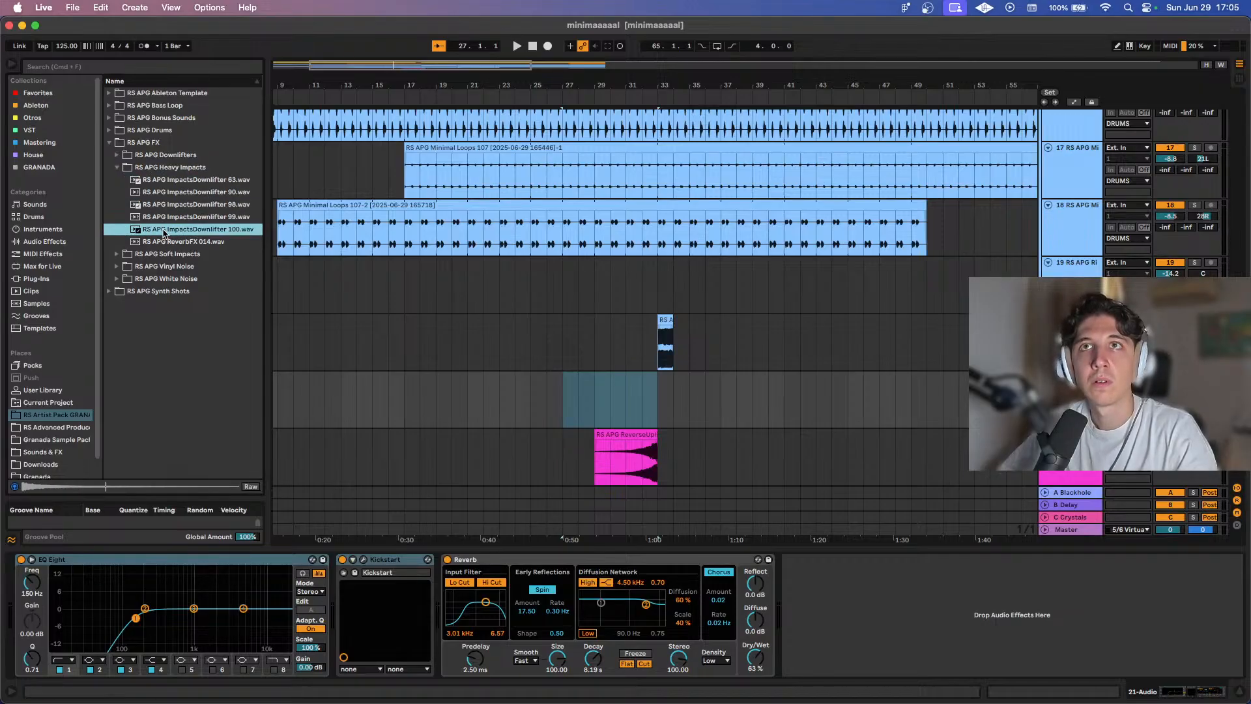
Place RS APG ImpactsDownlifter 100 on the emptied track 21, shift it to bar 37 and play it in context.
left_click_drag(164, 234, 683, 380)
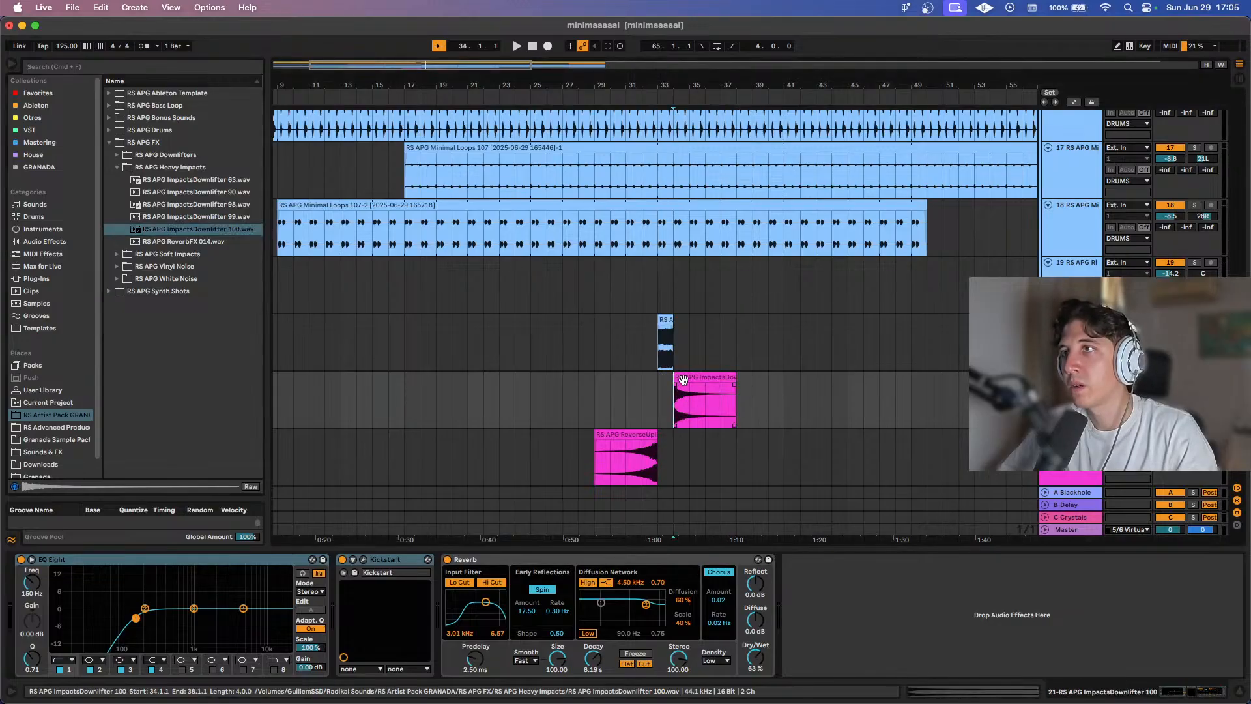
key("Right")
key("Right")
key("Right")
key("Right")
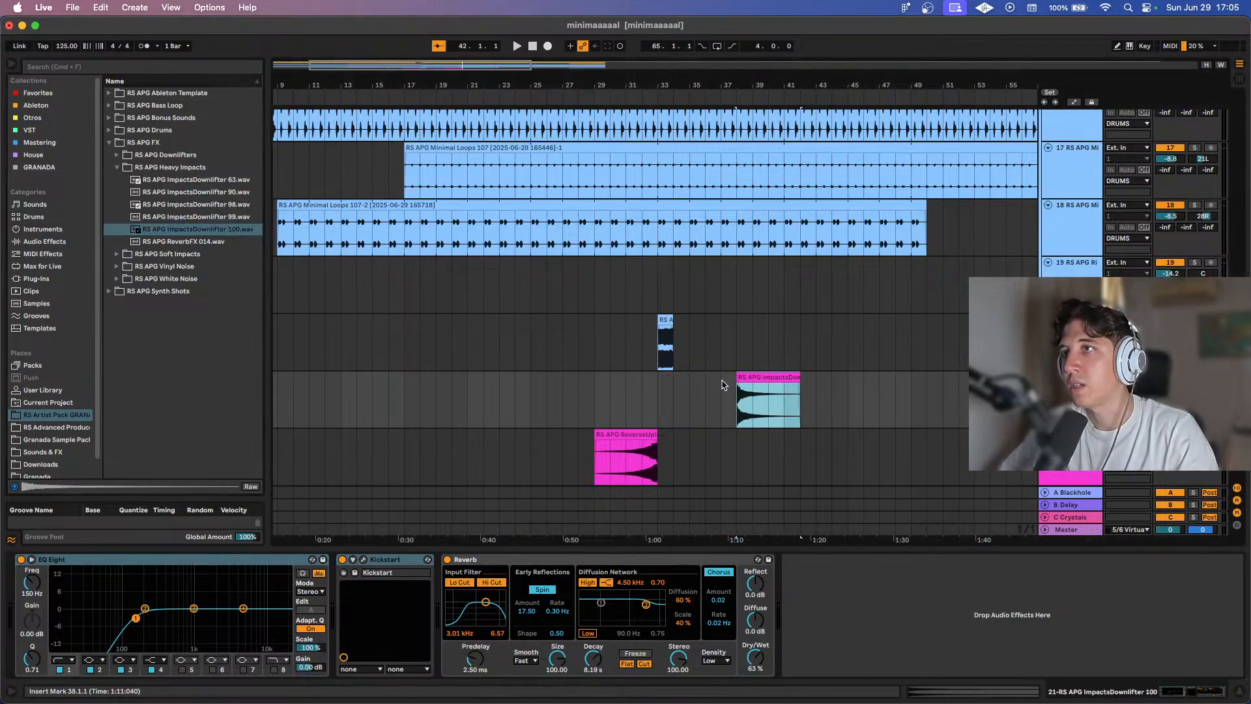
key("Left")
key("space")
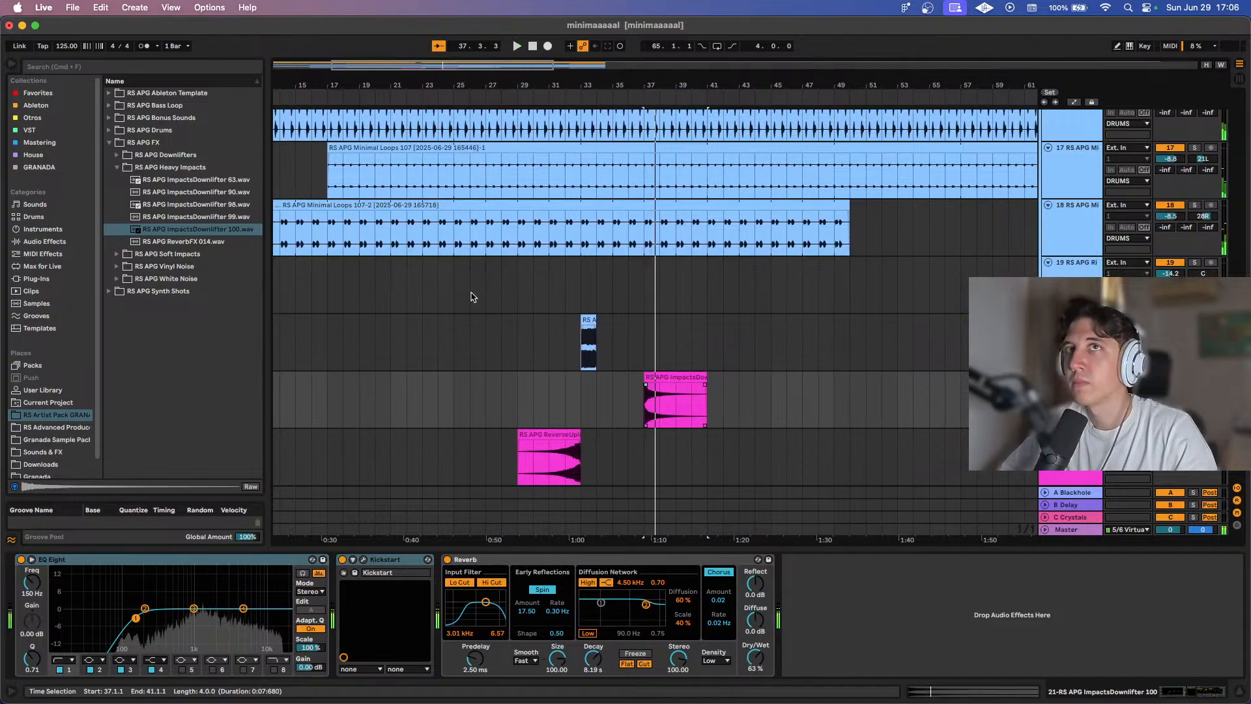
Try RS APG ImpactsDownlifter 99 and 98 as replacements for the impact at bar 37.
left_click(237, 216)
left_click_drag(221, 221, 646, 414)
left_click_drag(231, 206, 656, 404)
key("space")
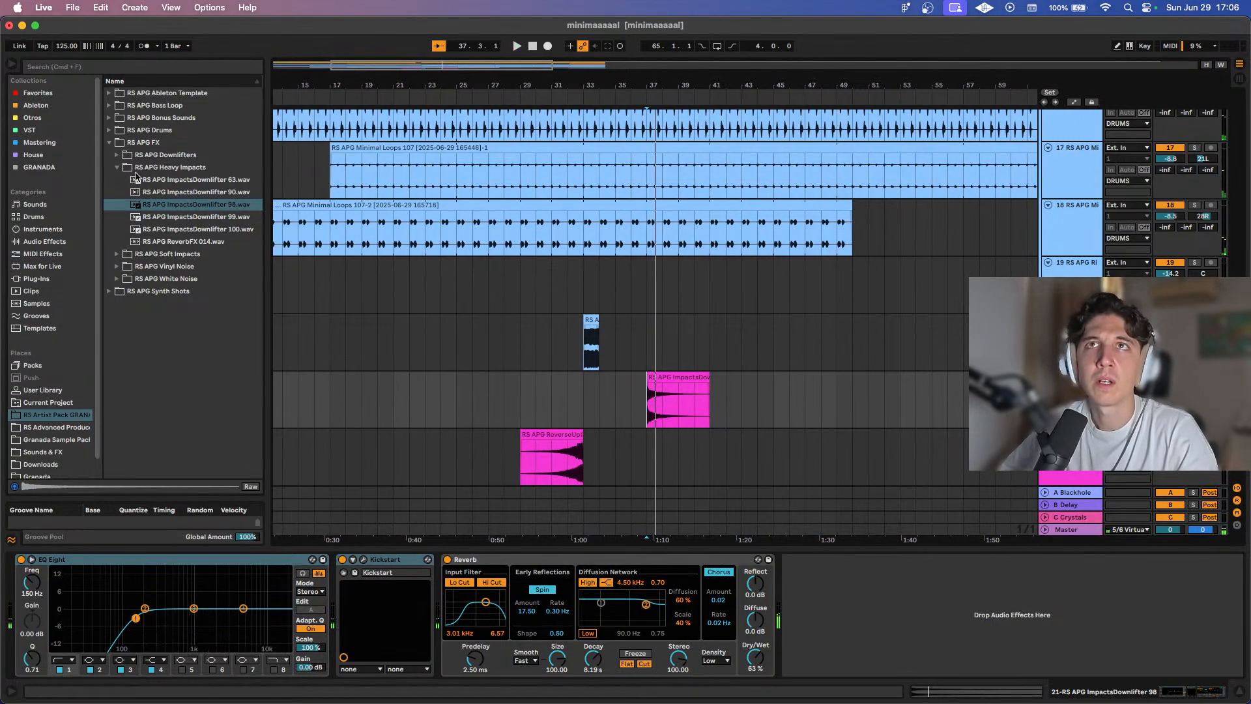
Replace the impact at bar 37 with RS APG ImpactsDownlifter 90 and play the passage around it.
left_click(177, 181)
left_click(192, 195)
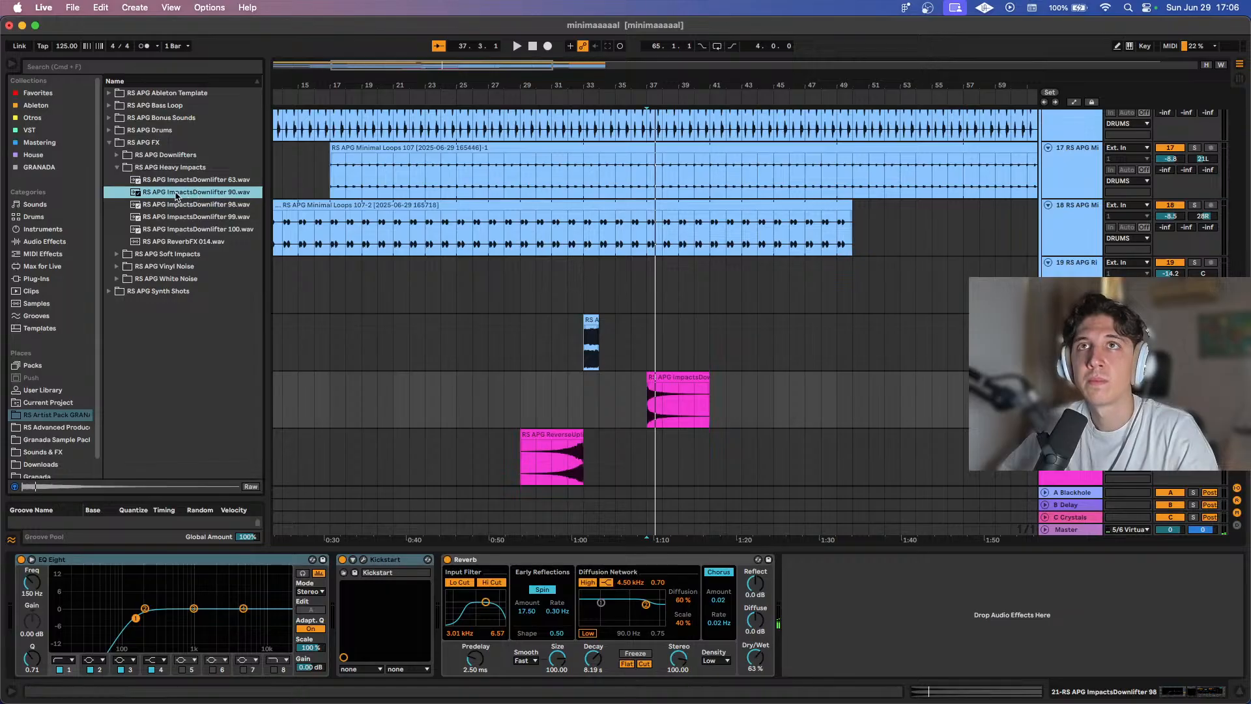
left_click_drag(163, 195, 645, 402)
key("space")
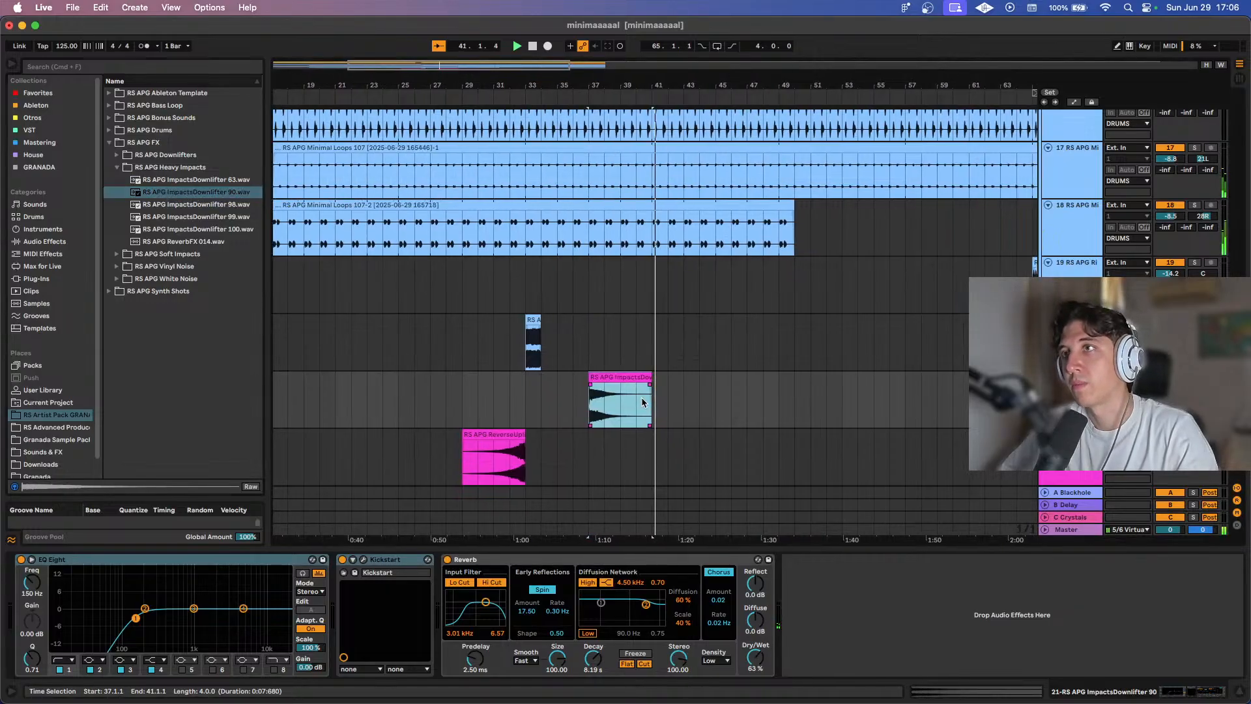
key("space")
left_click(586, 399)
key("space")
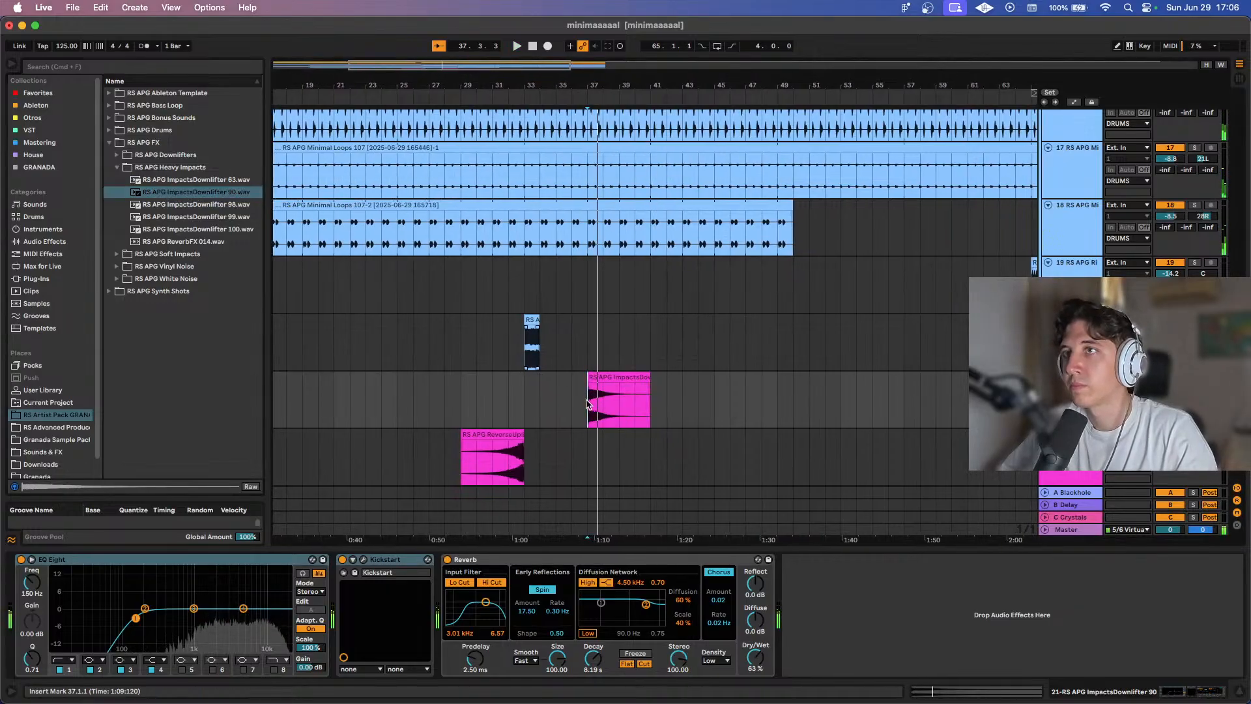
left_click(577, 400)
key("space")
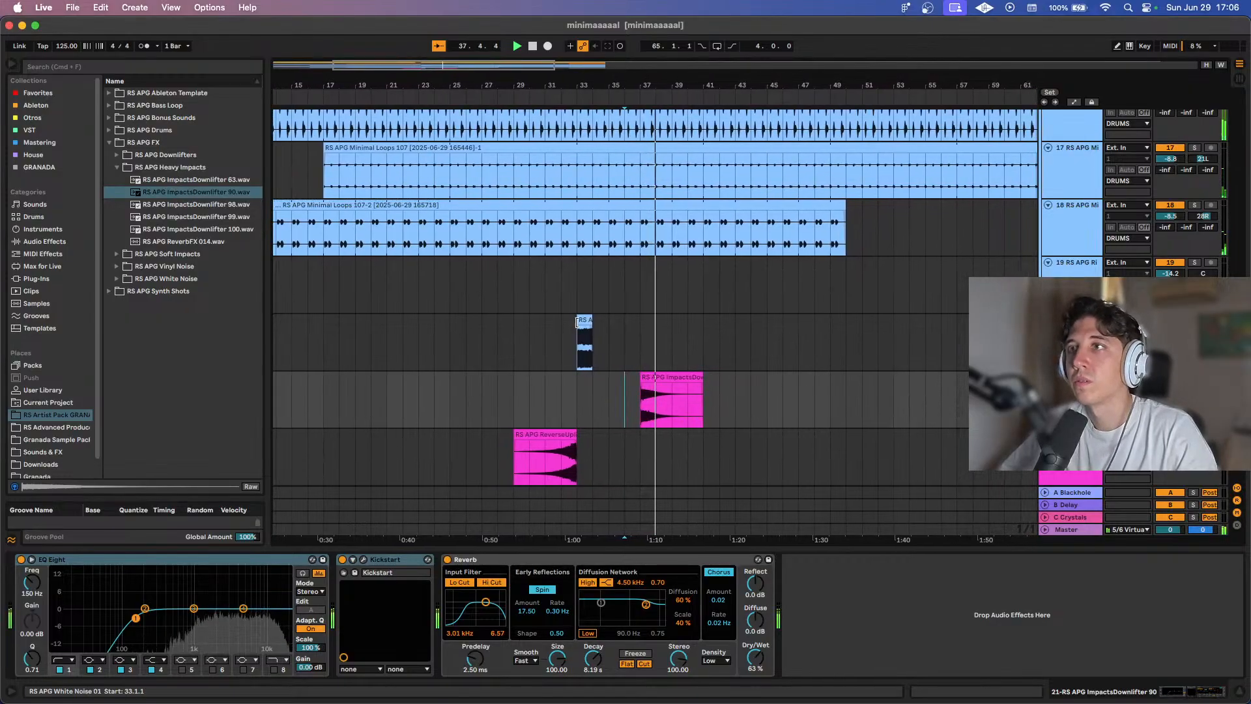
Extend the starts of the clips on the two tracks below Bass Friend back to bar 33.
scroll(580, 326, "up", 15)
scroll(580, 330, "down", 5)
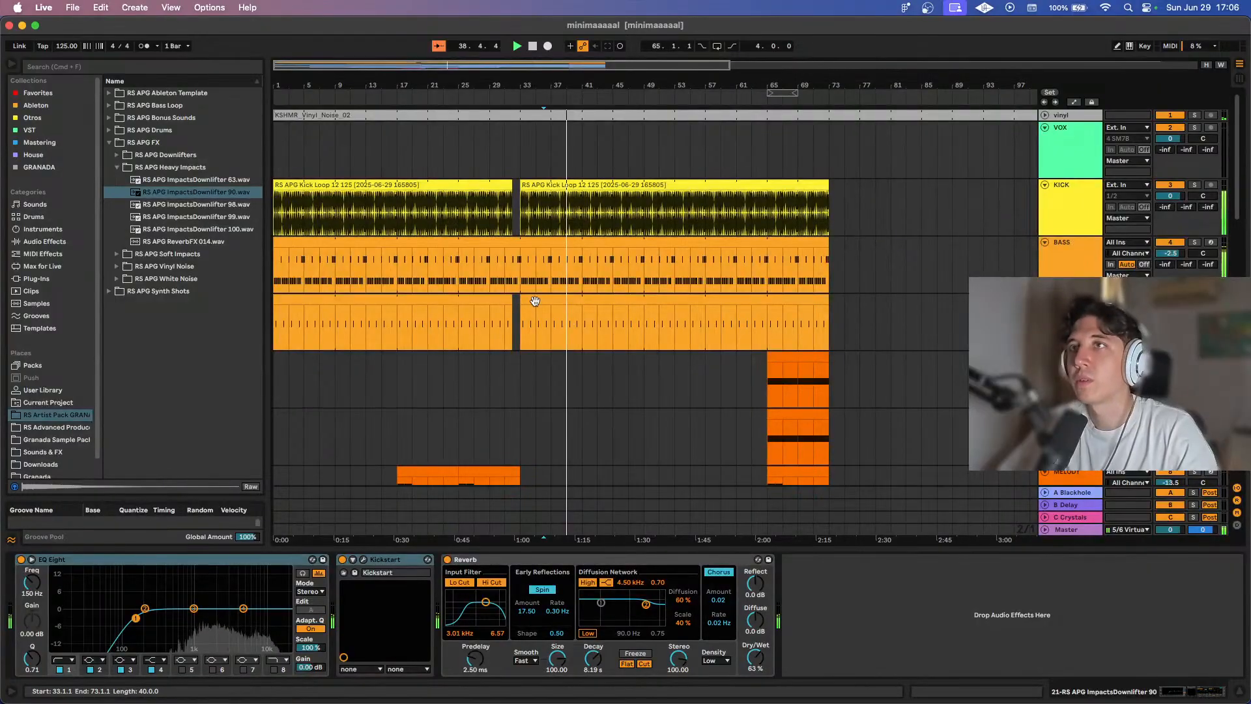
left_click_drag(768, 413, 523, 411)
scroll(745, 388, "down", 3)
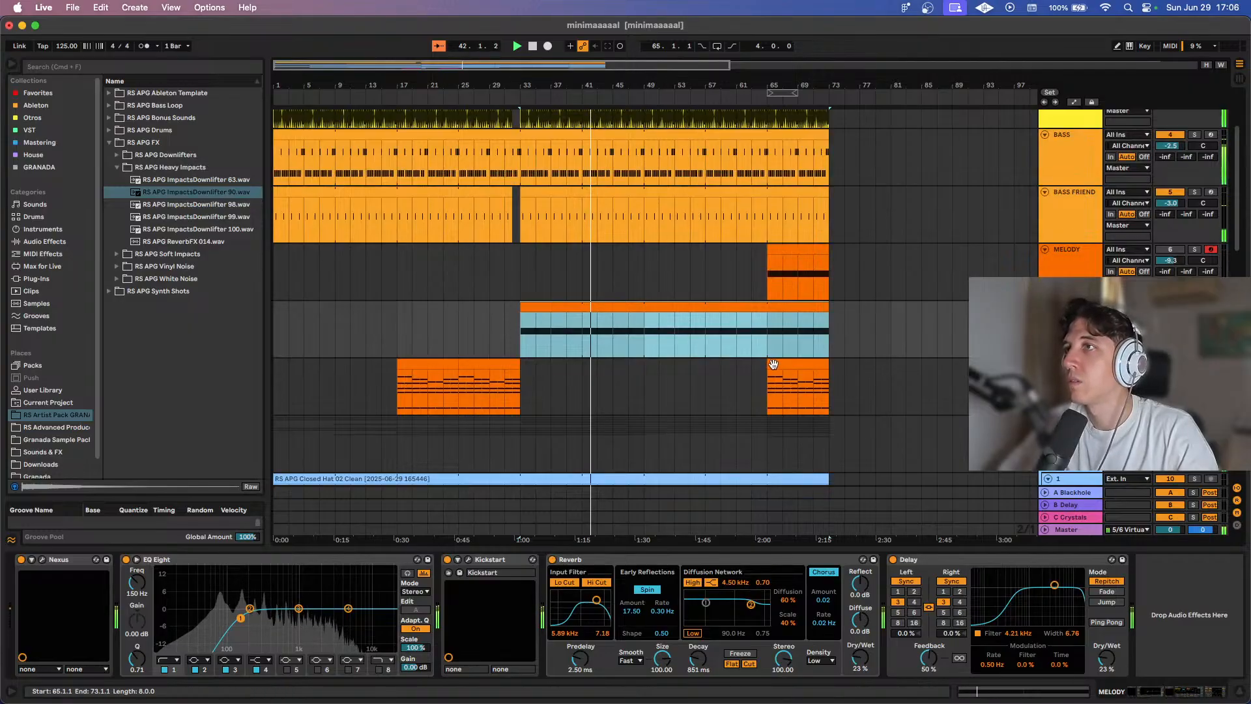
scroll(777, 358, "up", 3)
left_click_drag(777, 358, 520, 354)
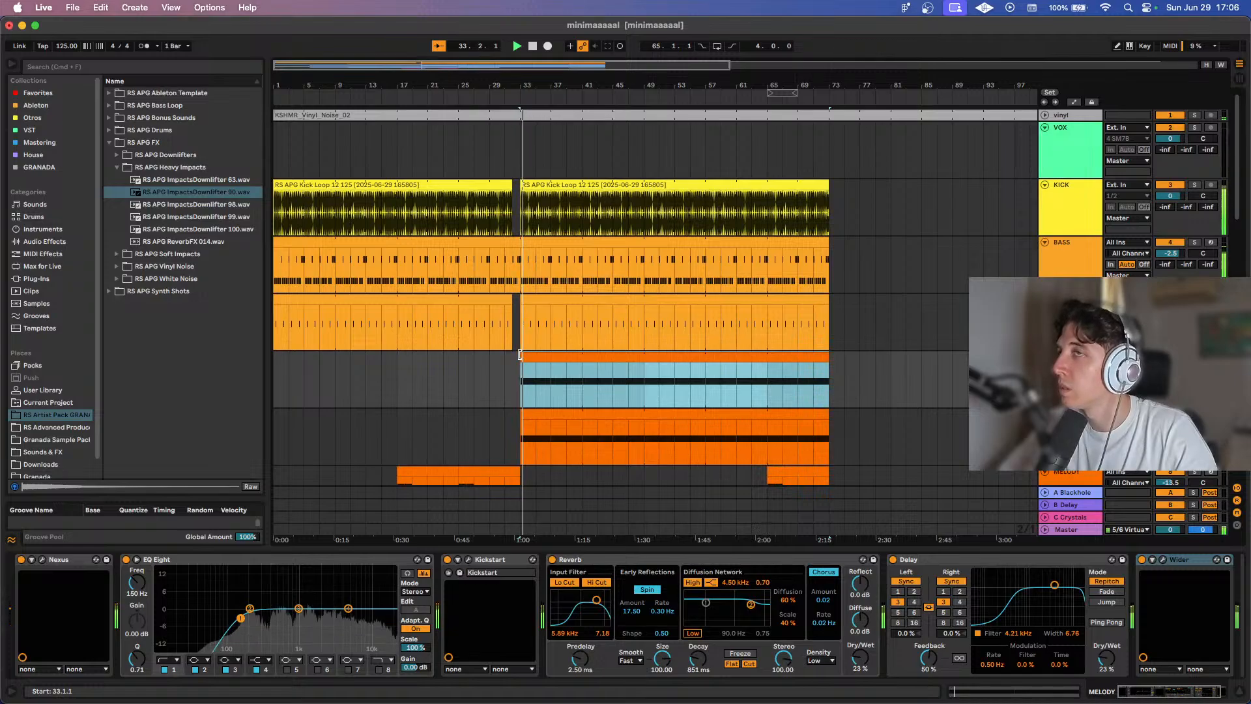
Listen to the arrangement from bar 33 and open the notes of the lower extended clip.
key("space")
key("space")
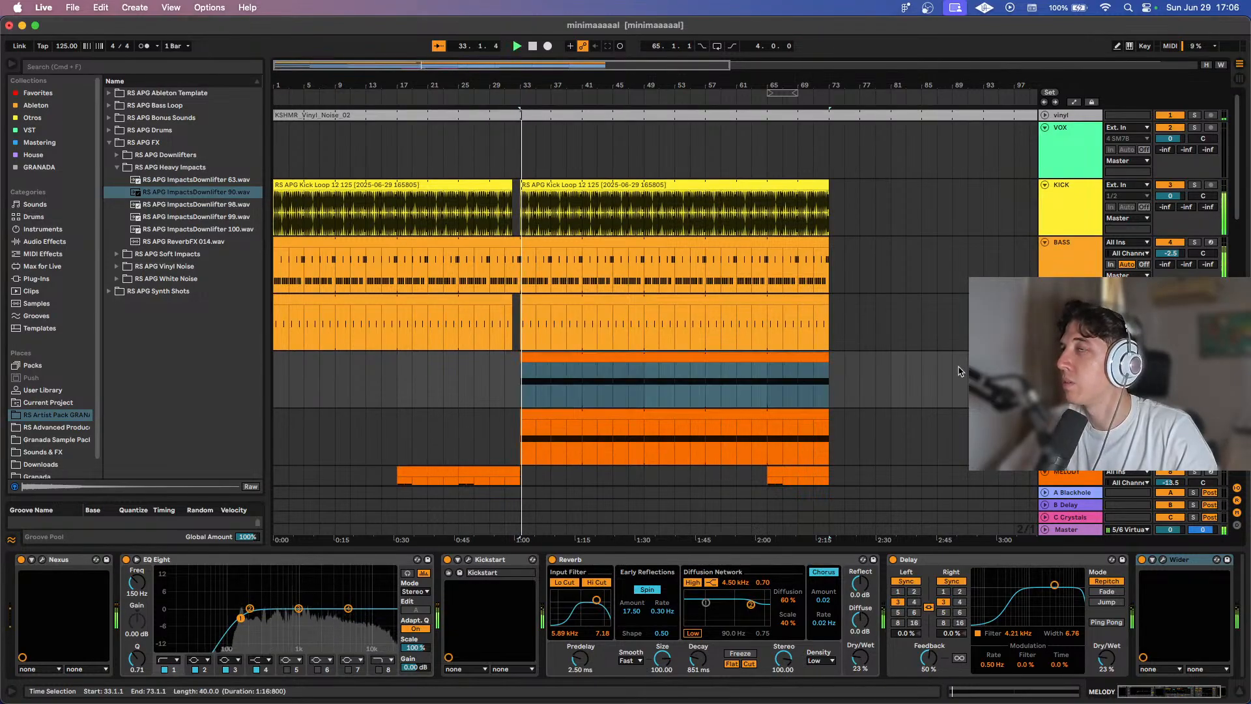
scroll(526, 330, "up", 3)
scroll(527, 330, "down", 1)
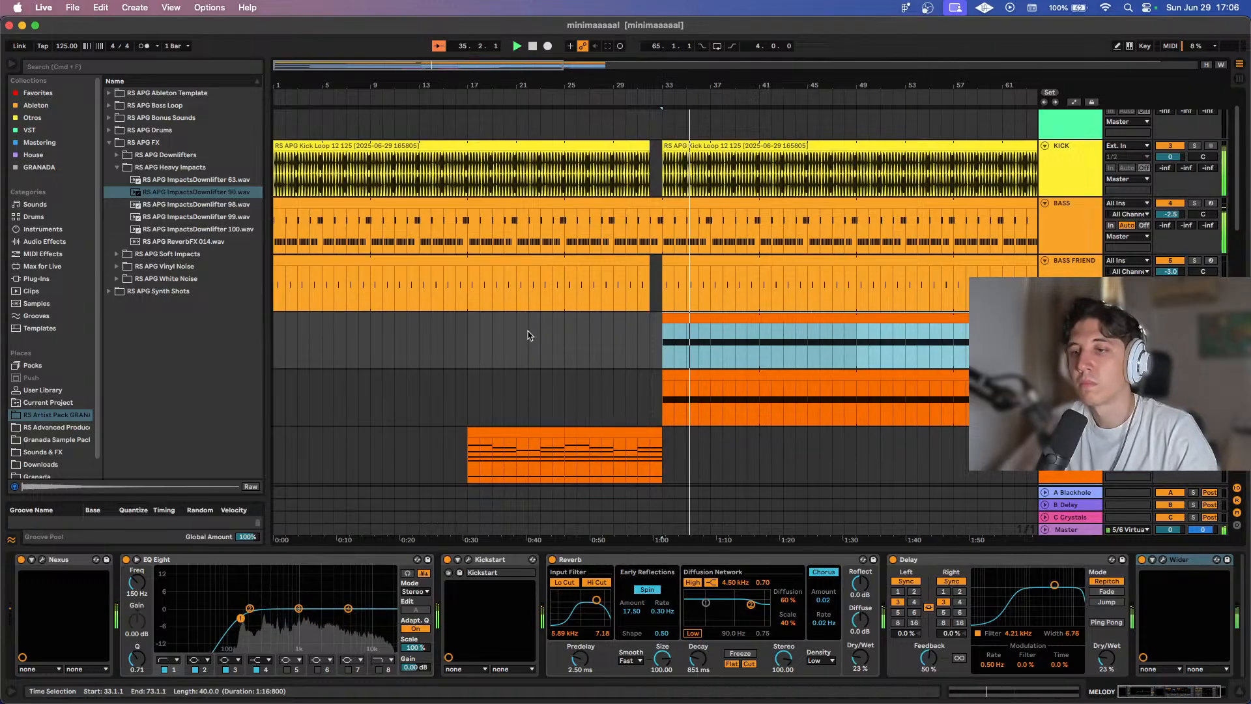
scroll(528, 334, "down", 1)
scroll(528, 334, "right", 1)
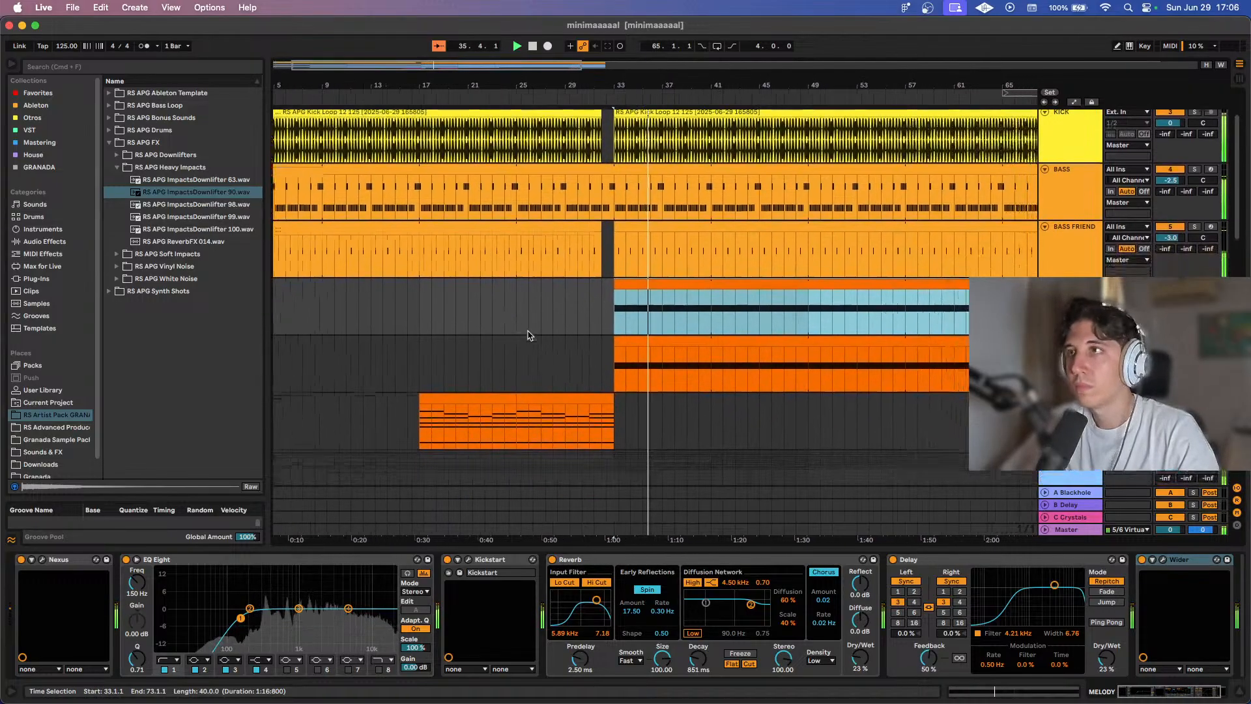
double_click(617, 340)
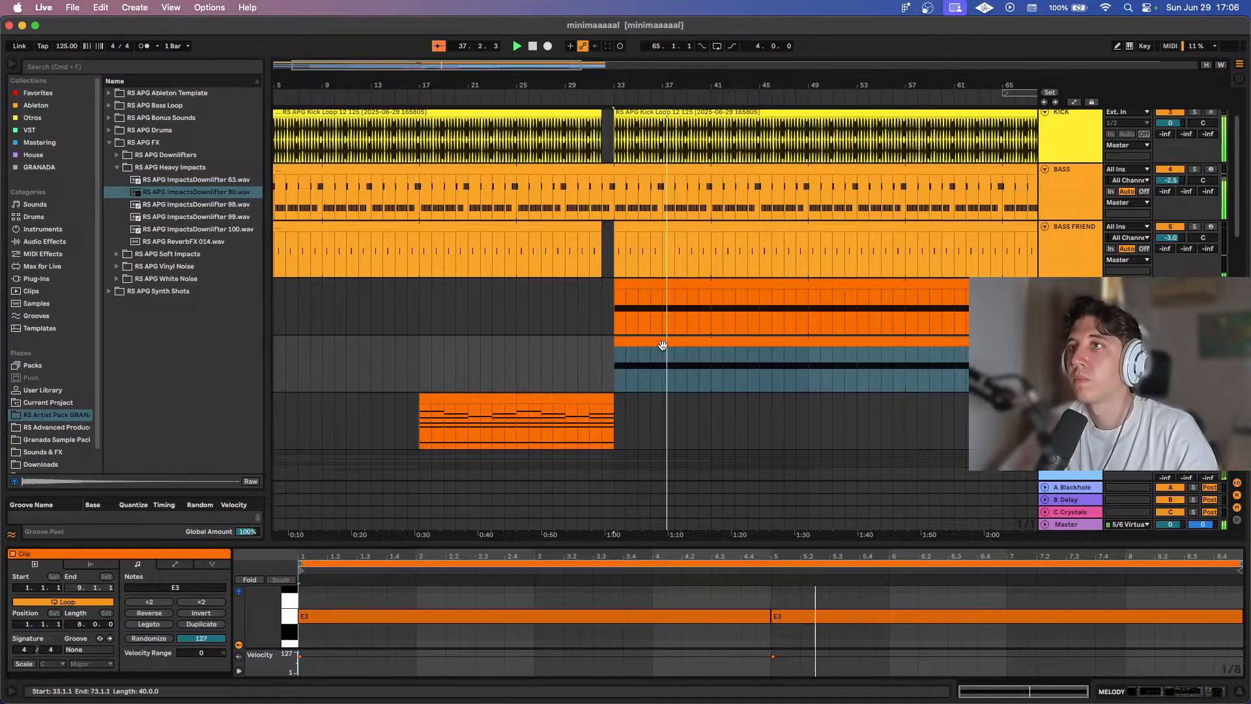
Place the white noise hit and ImpactsDownlifter 90 clip at about bar 41 and the ReverseUplifter 79 clip at bars 37 to 41.
scroll(645, 343, "down", 15)
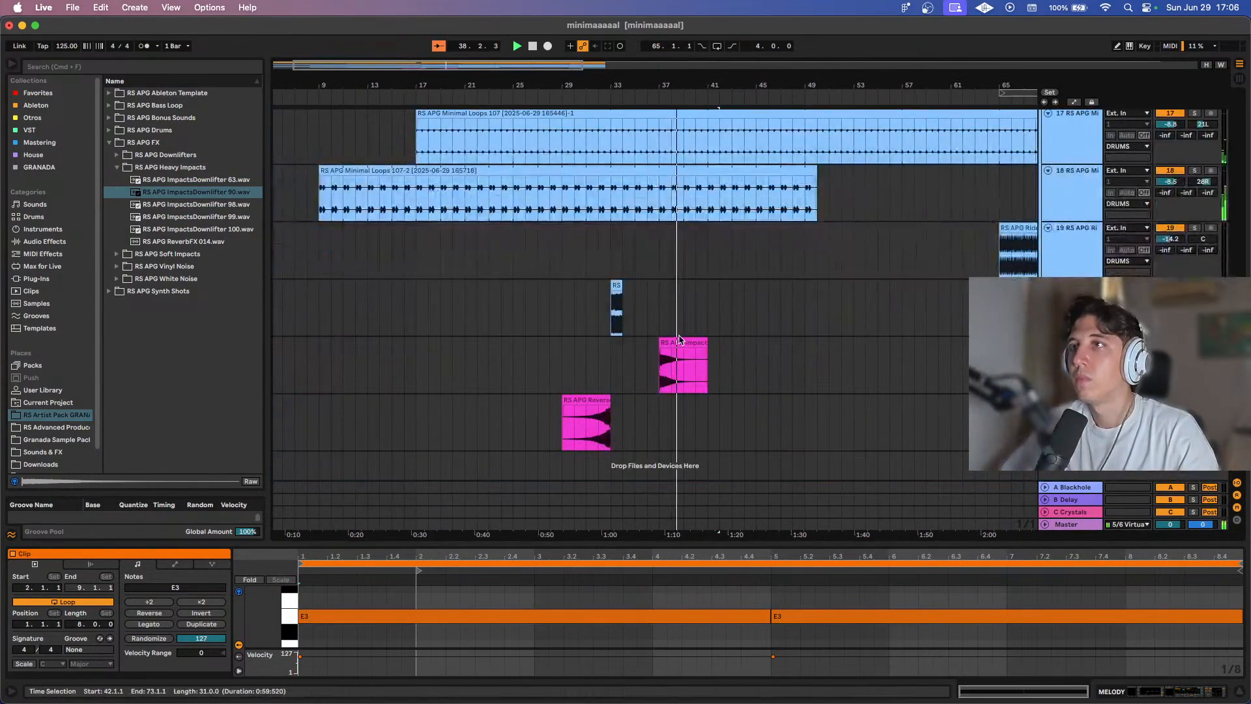
left_click(681, 344)
scroll(691, 312, "up", 15)
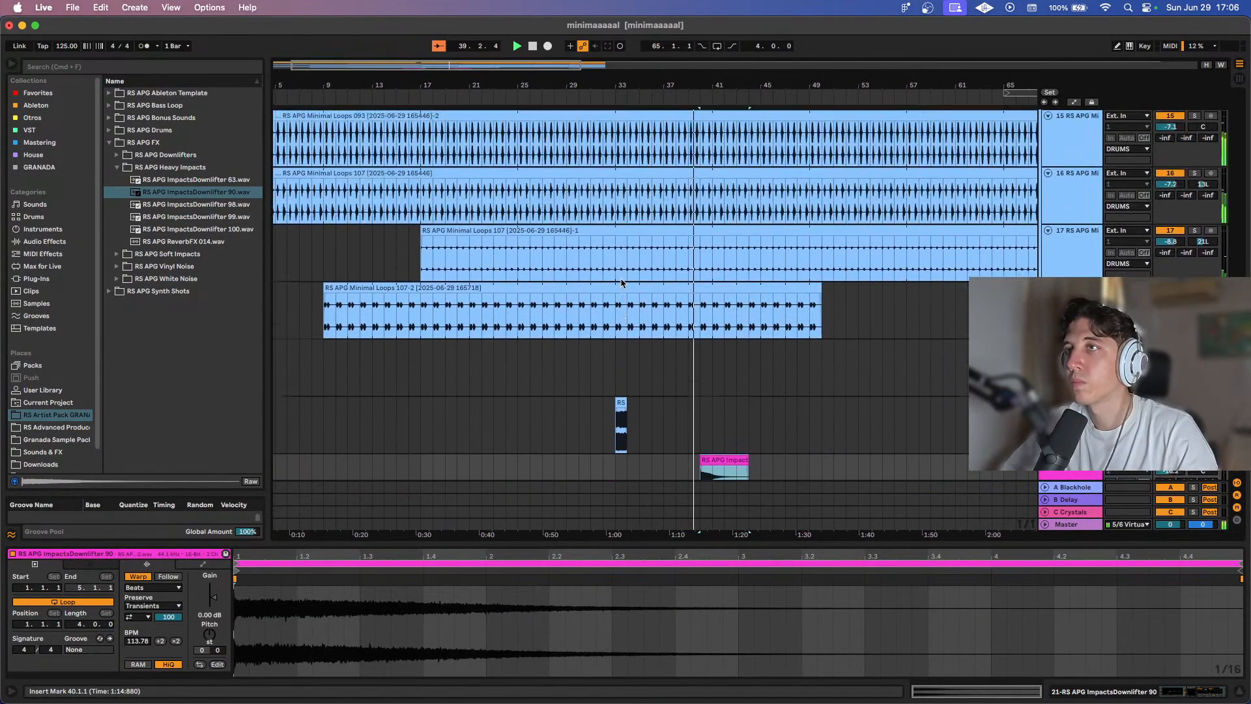
scroll(704, 274, "down", 15)
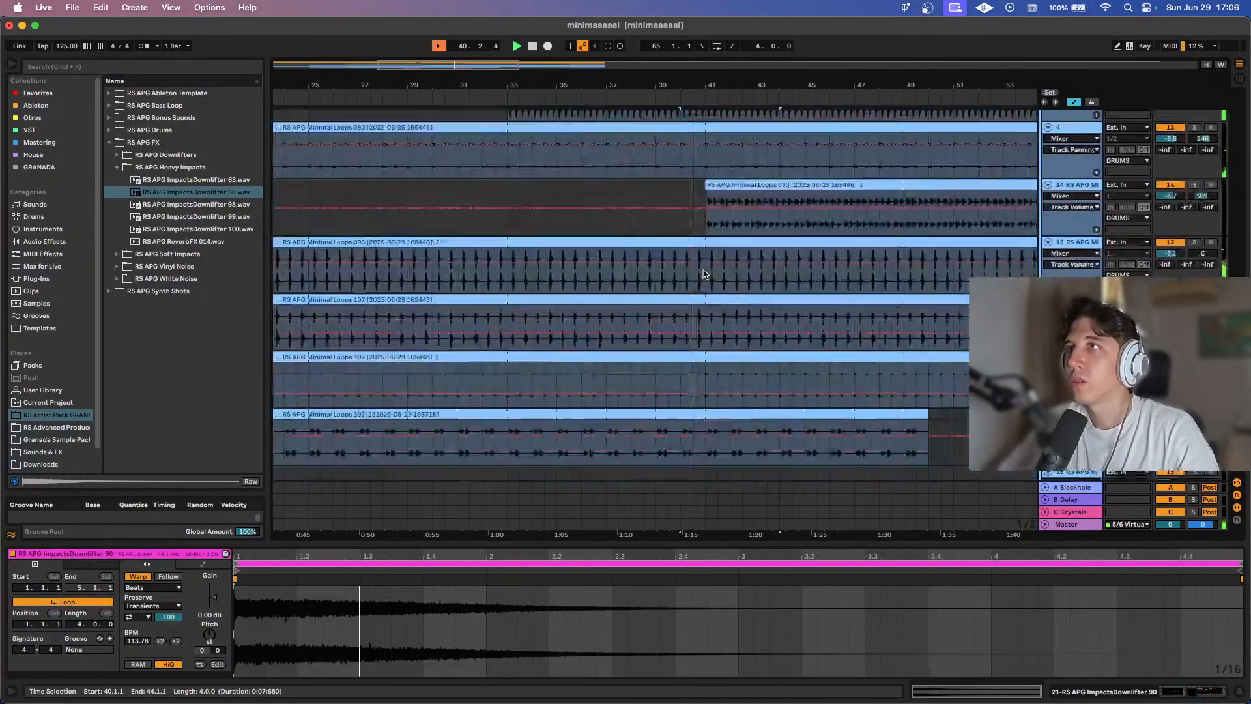
left_click_drag(518, 289, 710, 294)
left_click_drag(673, 340, 697, 339)
left_click_drag(491, 416, 690, 410)
Extend the end of the Minimal Loops 107-2 clip on track 18 to bar 73 and save the set.
scroll(672, 406, "up", 5)
scroll(671, 405, "up", 10)
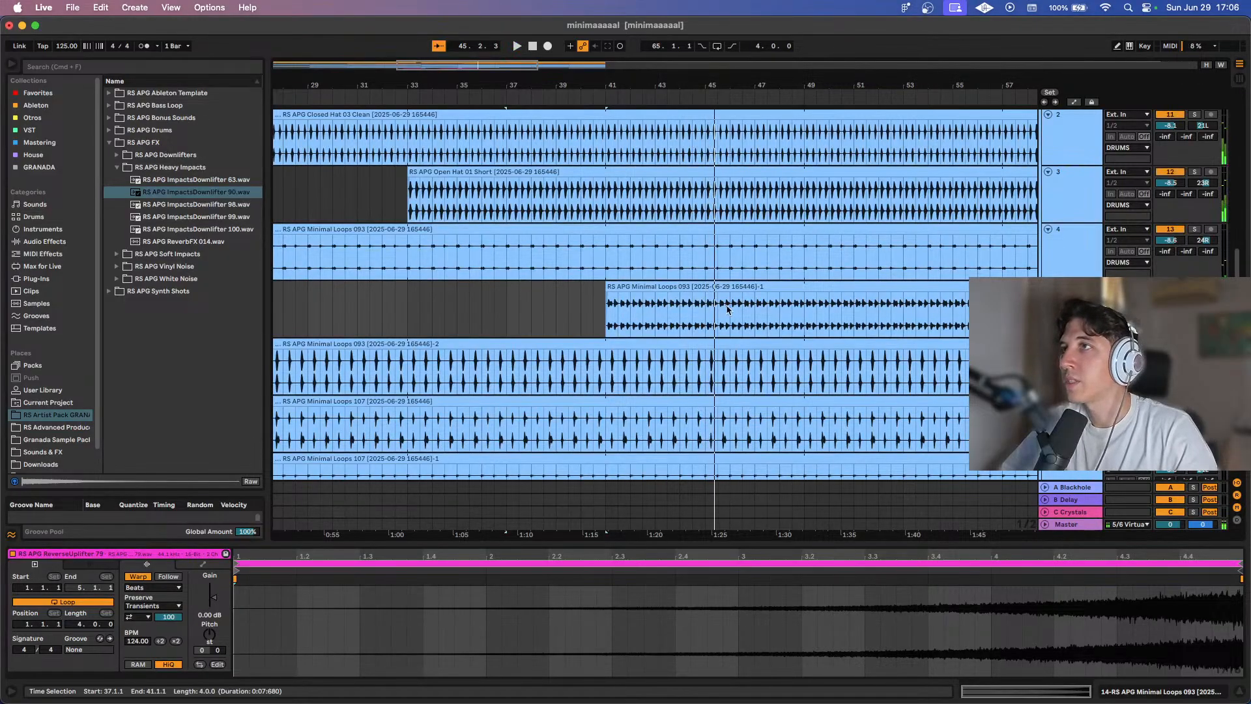
scroll(723, 310, "down", 5)
scroll(723, 310, "down", 5)
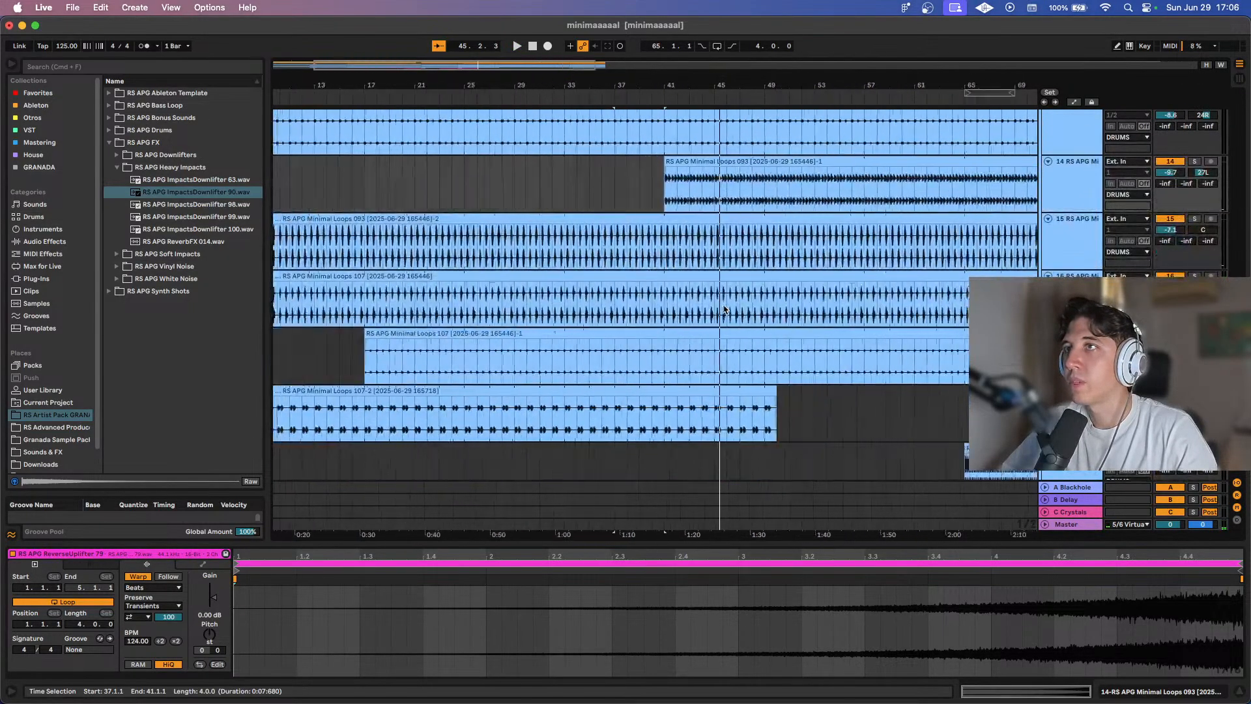
left_click_drag(770, 390, 1026, 387)
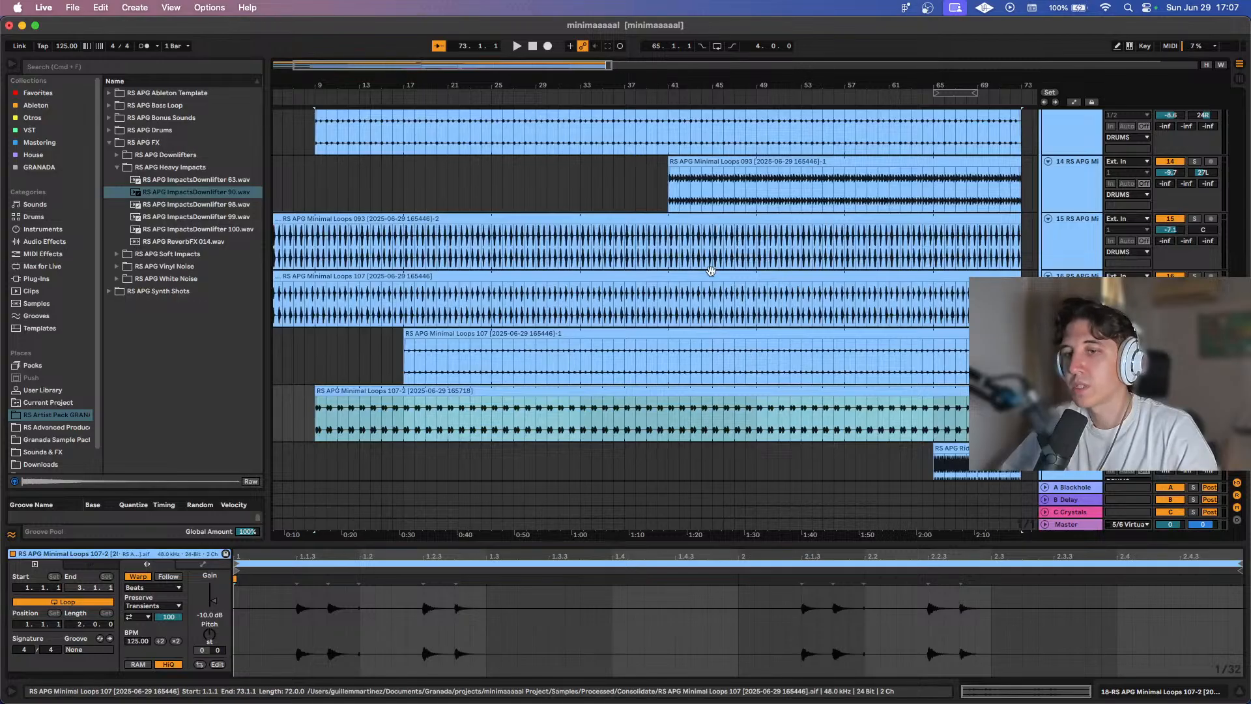
scroll(606, 263, "up", 3)
scroll(606, 263, "up", 10)
key("super+s")
Play the section around bar 41 to check the Minimal Loops 093-1 entry and the Open Hat 01 Short loop.
scroll(567, 189, "up", 3)
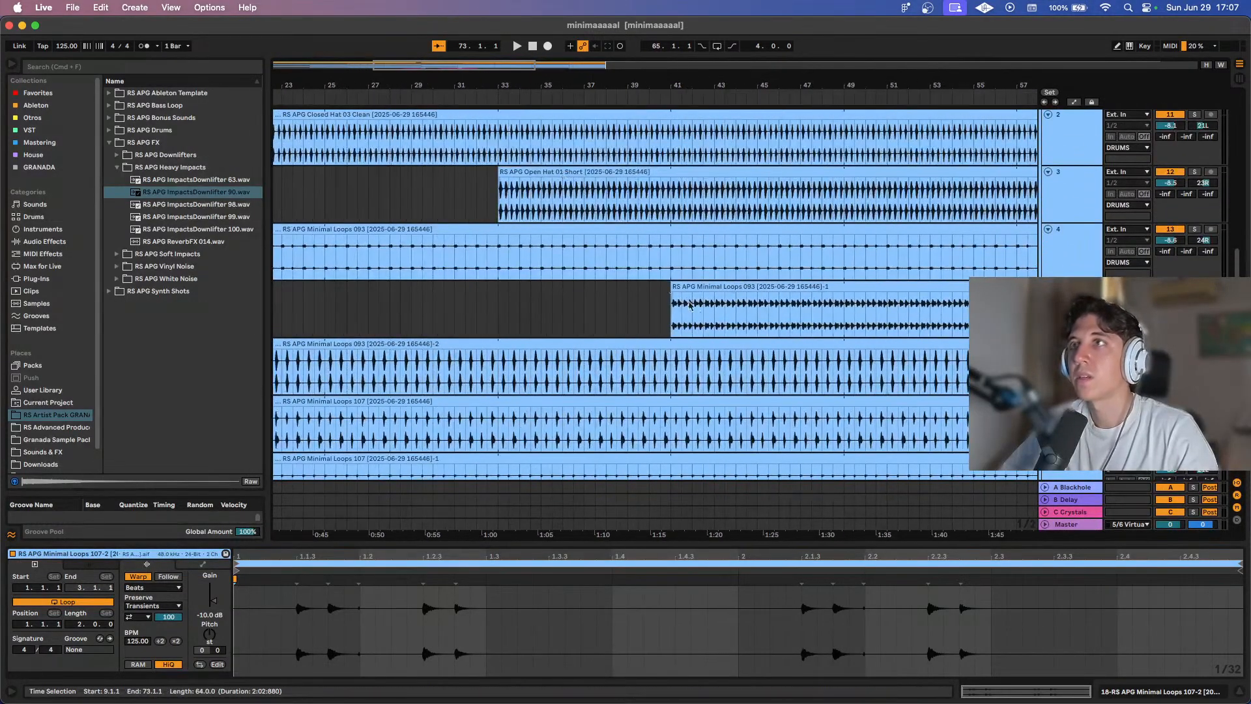
left_click(678, 315)
key("space")
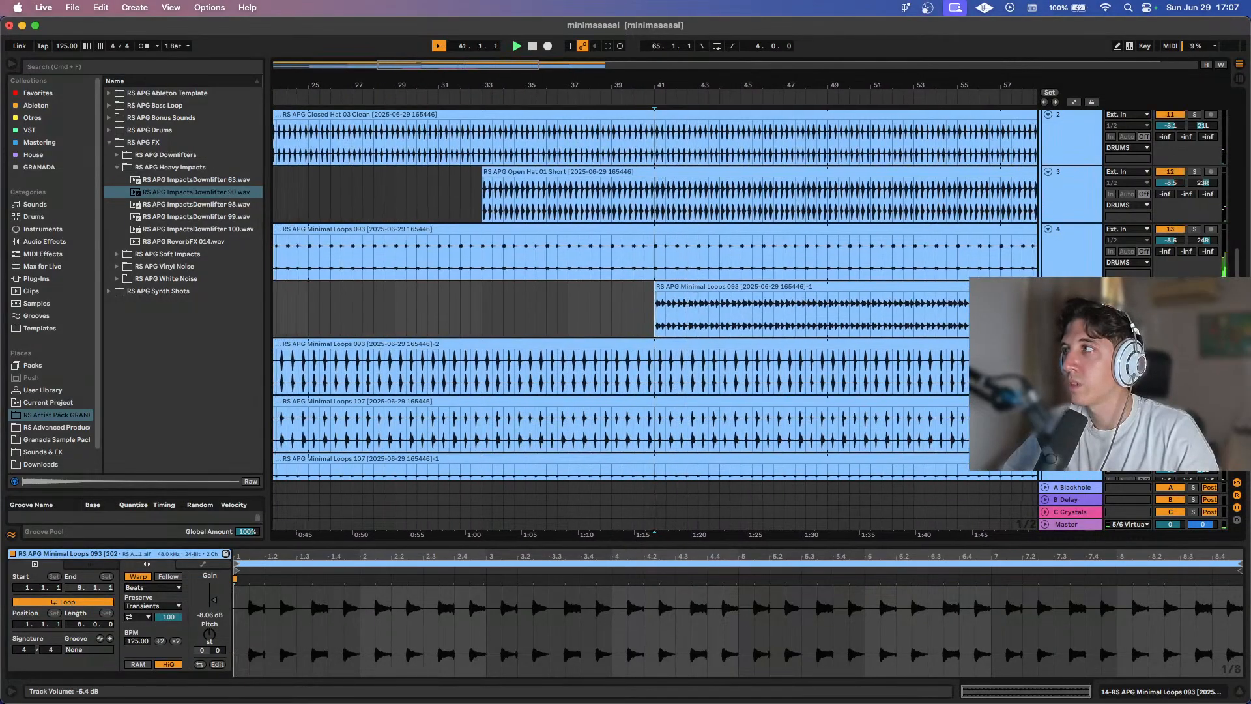
key("space")
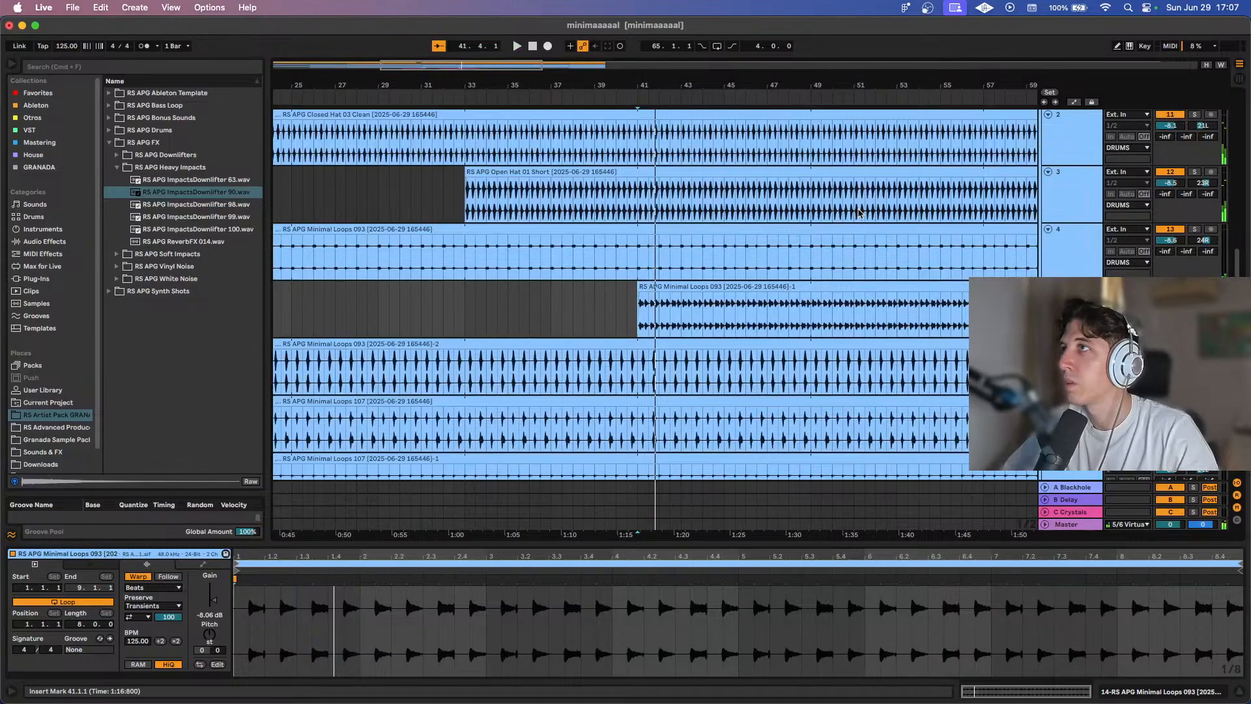
scroll(682, 282, "up", 3)
left_click(652, 255)
key("space")
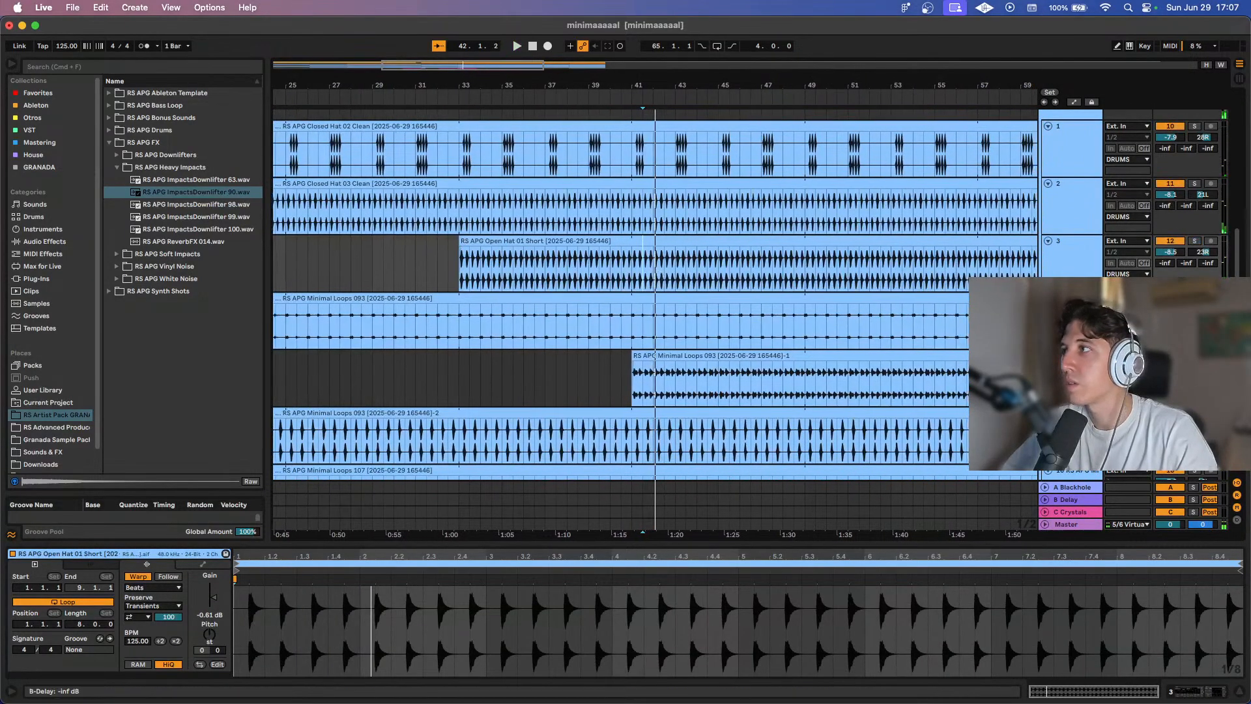
left_click(630, 380)
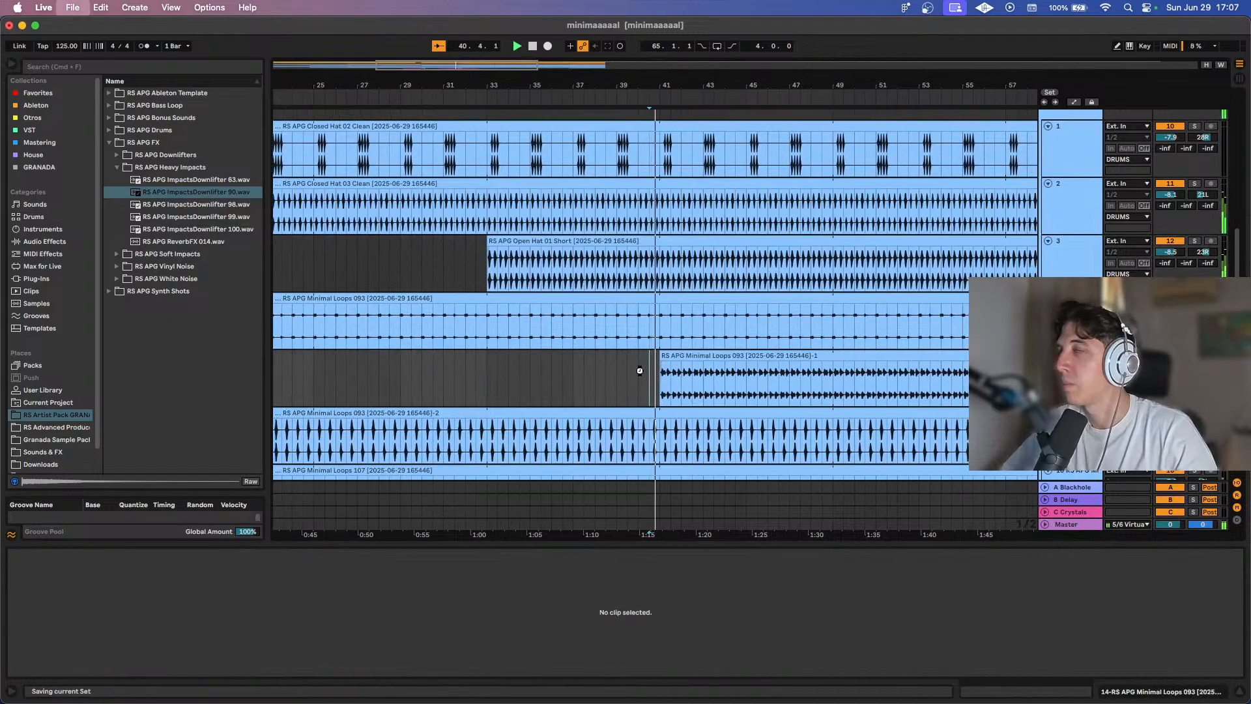
scroll(678, 391, "down", 6)
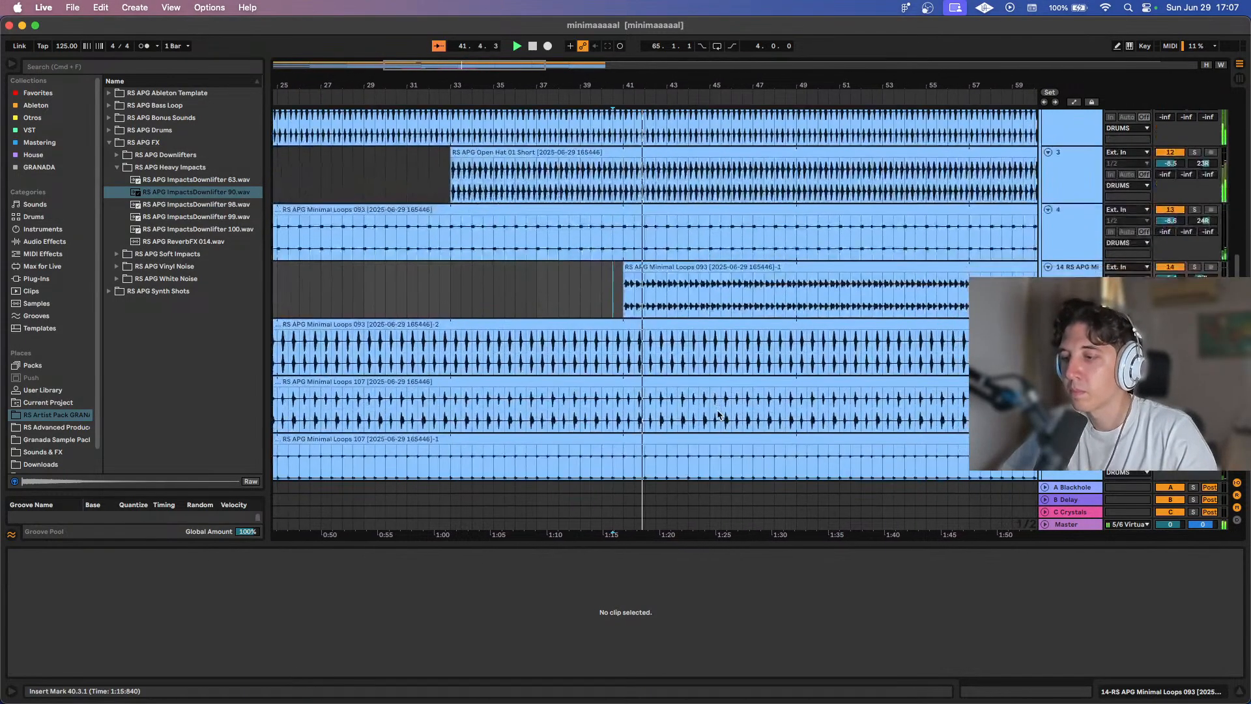
Automate the KICK track's Auto Filter to be on from bar 48 to bar 50 and off after that.
scroll(1085, 254, "up", 1)
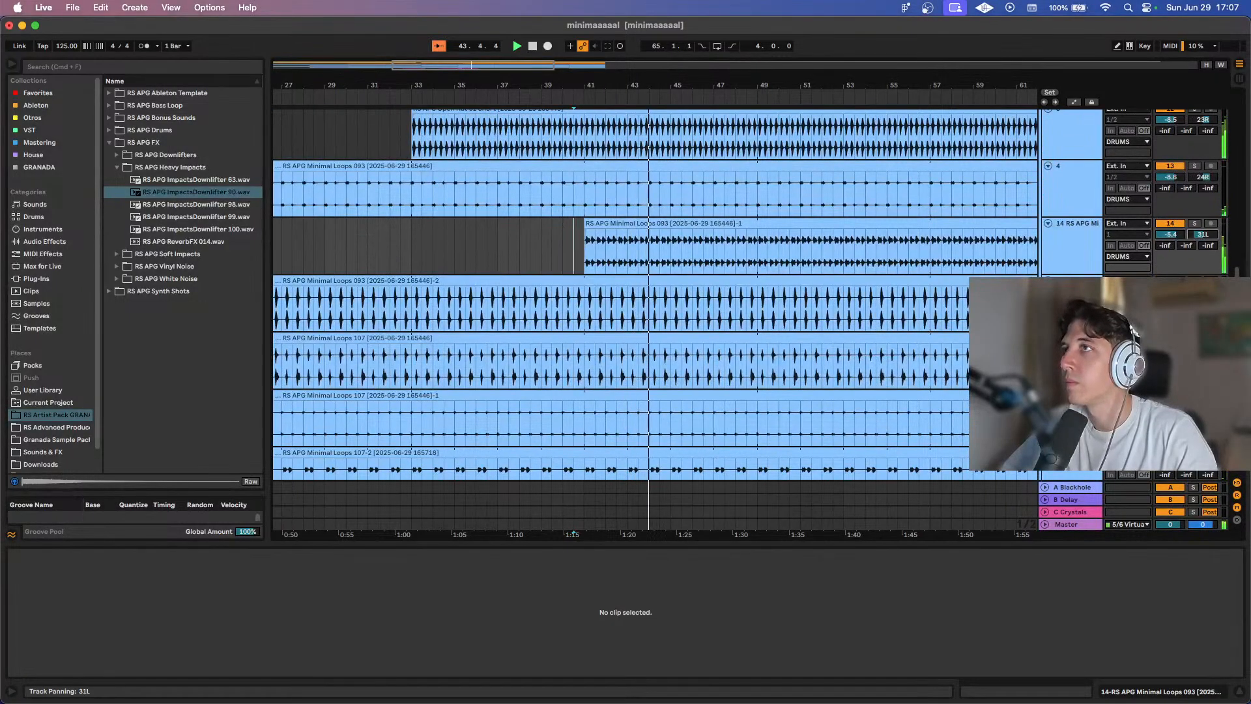
scroll(743, 318, "down", 8)
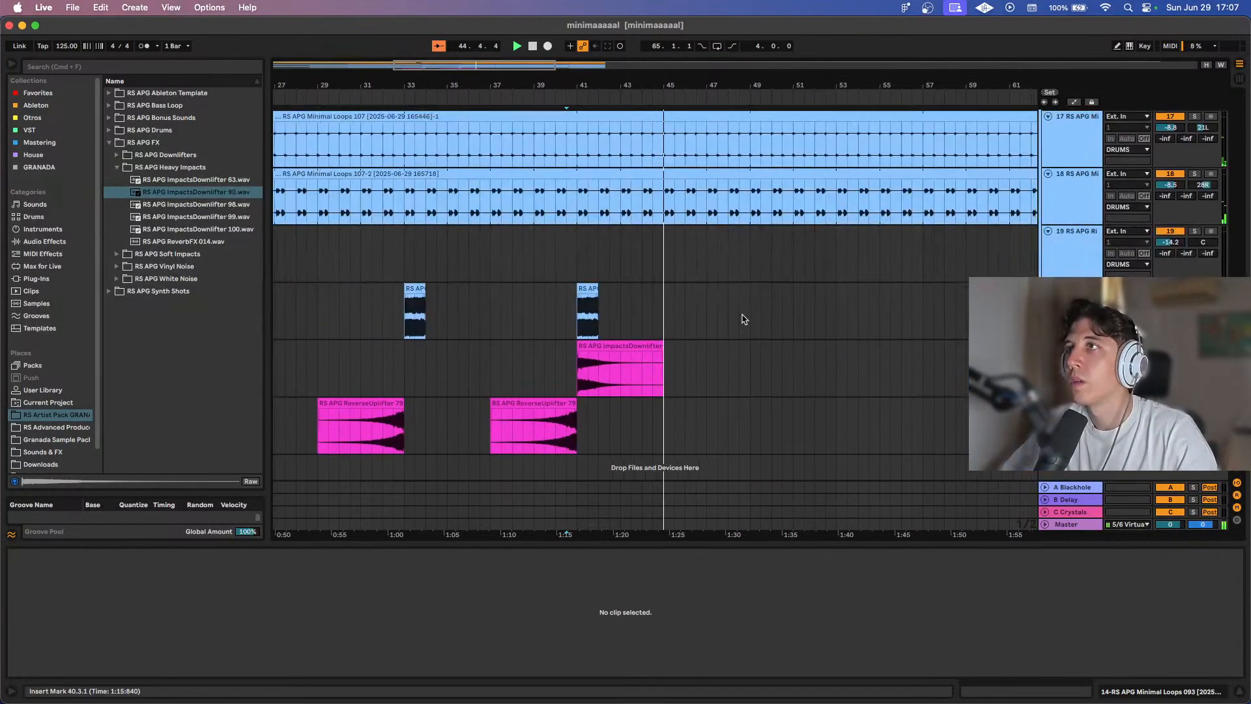
scroll(741, 314, "up", 6)
scroll(901, 304, "up", 1)
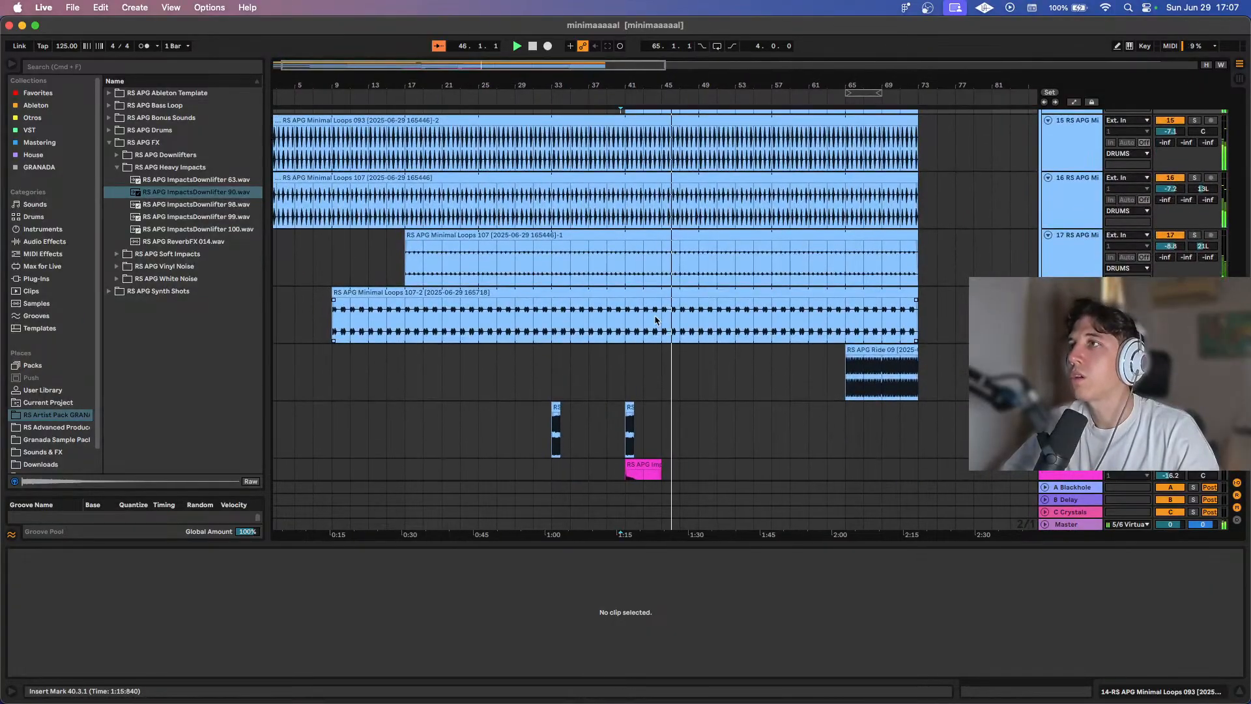
key("a")
scroll(656, 317, "up", 15)
scroll(701, 246, "up", 4)
left_click_drag(672, 225, 671, 200)
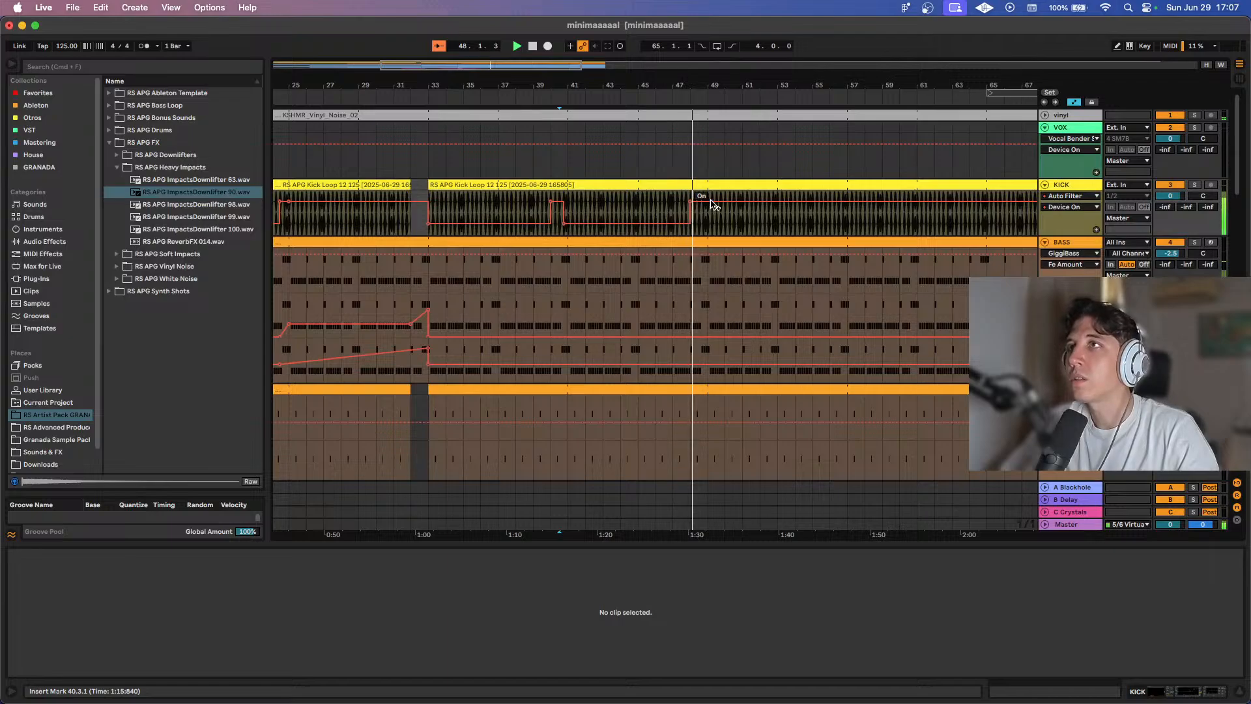
scroll(715, 206, "up", 3)
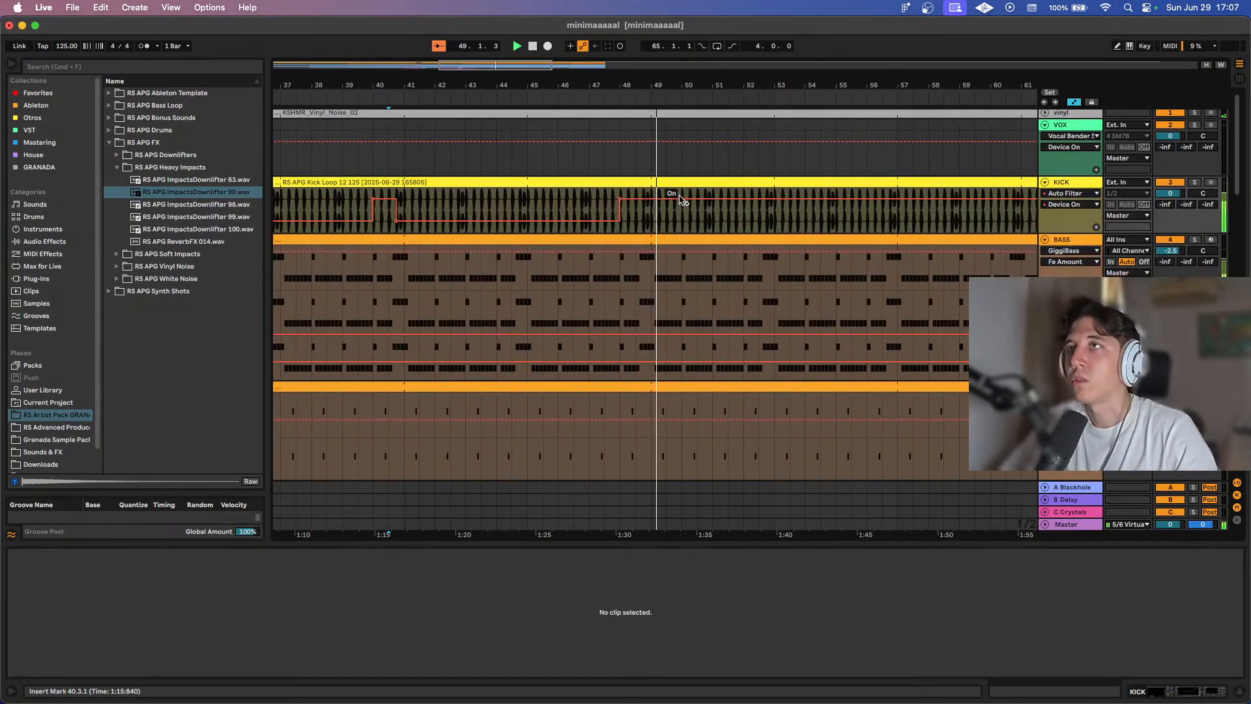
left_click_drag(681, 203, 682, 222)
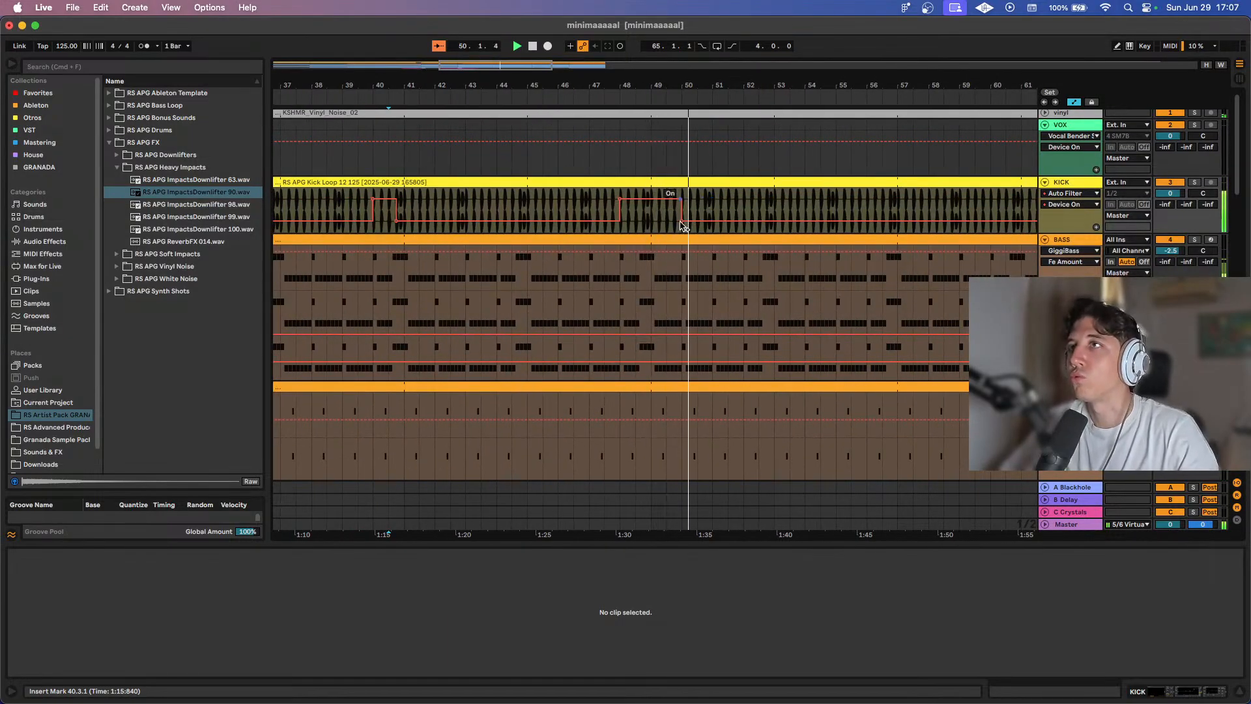
Copy the last beat of bar 48 in the kick loop, paste it at 49.4.1, and play the result.
key("a")
scroll(682, 225, "up", 5)
key("space")
key("a")
key("a")
left_click(567, 212)
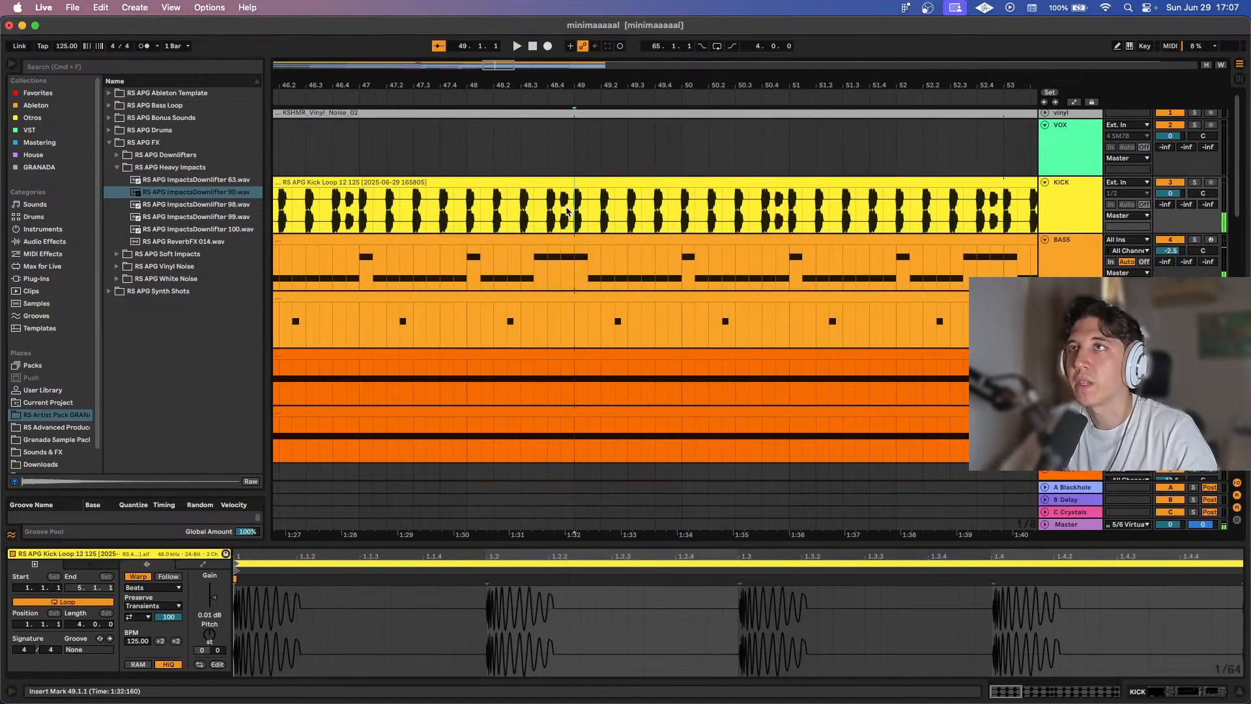
left_click_drag(567, 209, 553, 210)
key("super+c")
key("a")
left_click(655, 216)
key("super+v")
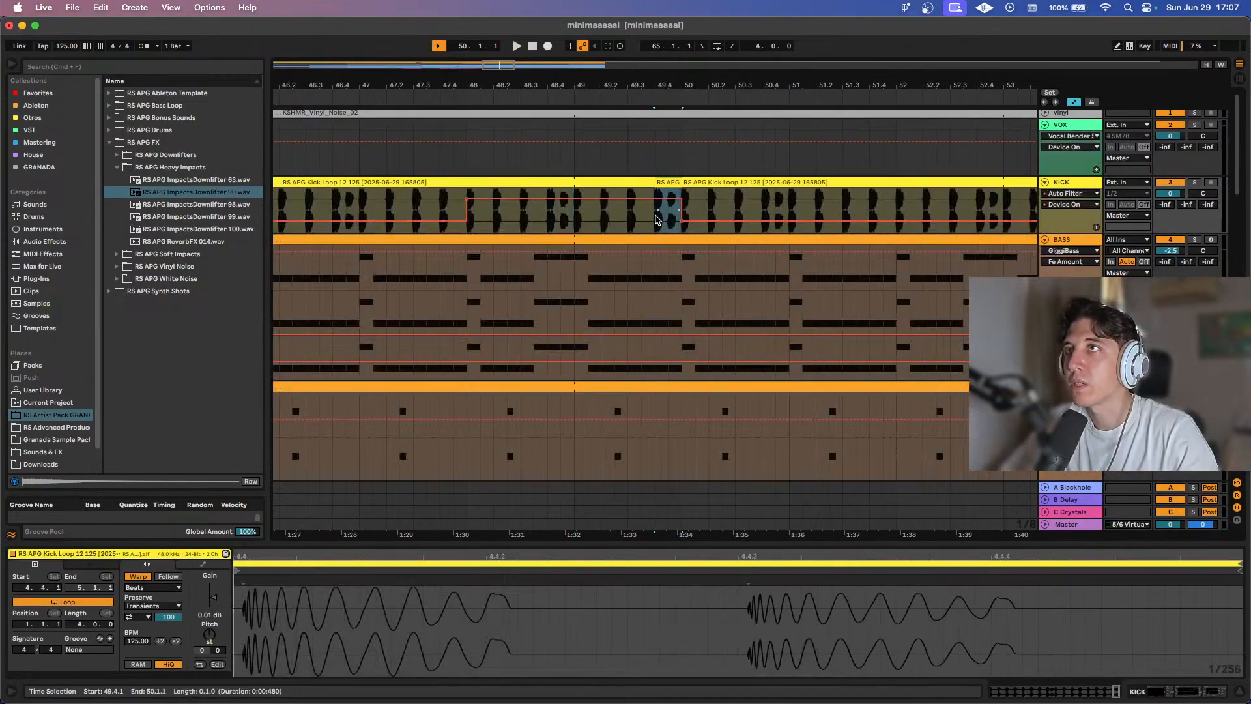
key("a")
key("space")
key("a")
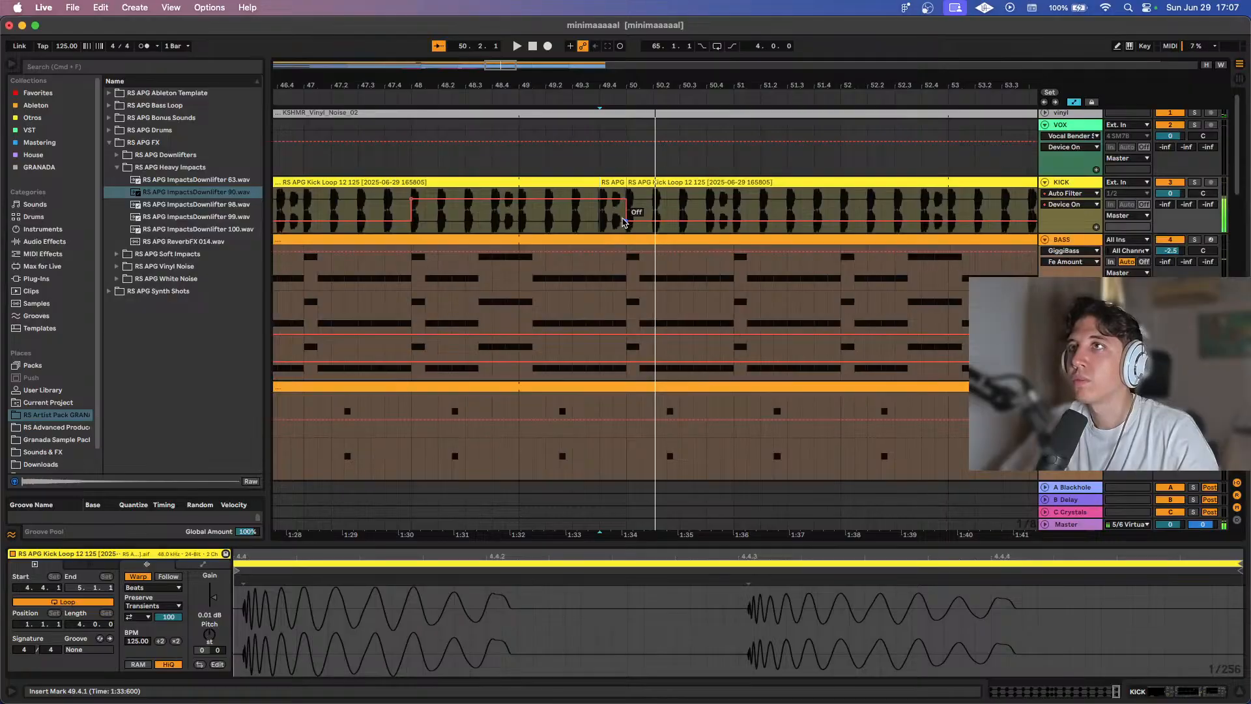
Insert an audio track below the ImpactsDownlifter 90 track and place RS APG ImpactsDownlifter 63 on it at bar 50.
scroll(598, 222, "down", 5)
key("a")
scroll(598, 223, "down", 15)
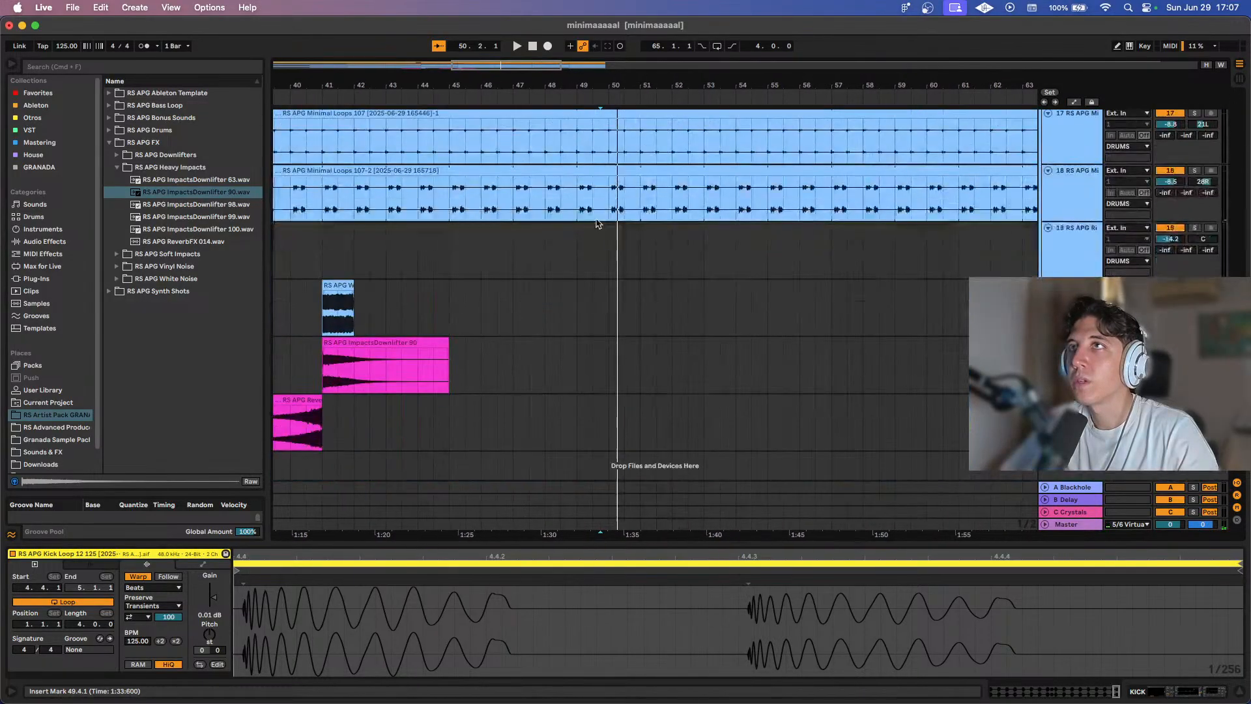
scroll(458, 355, "down", 3)
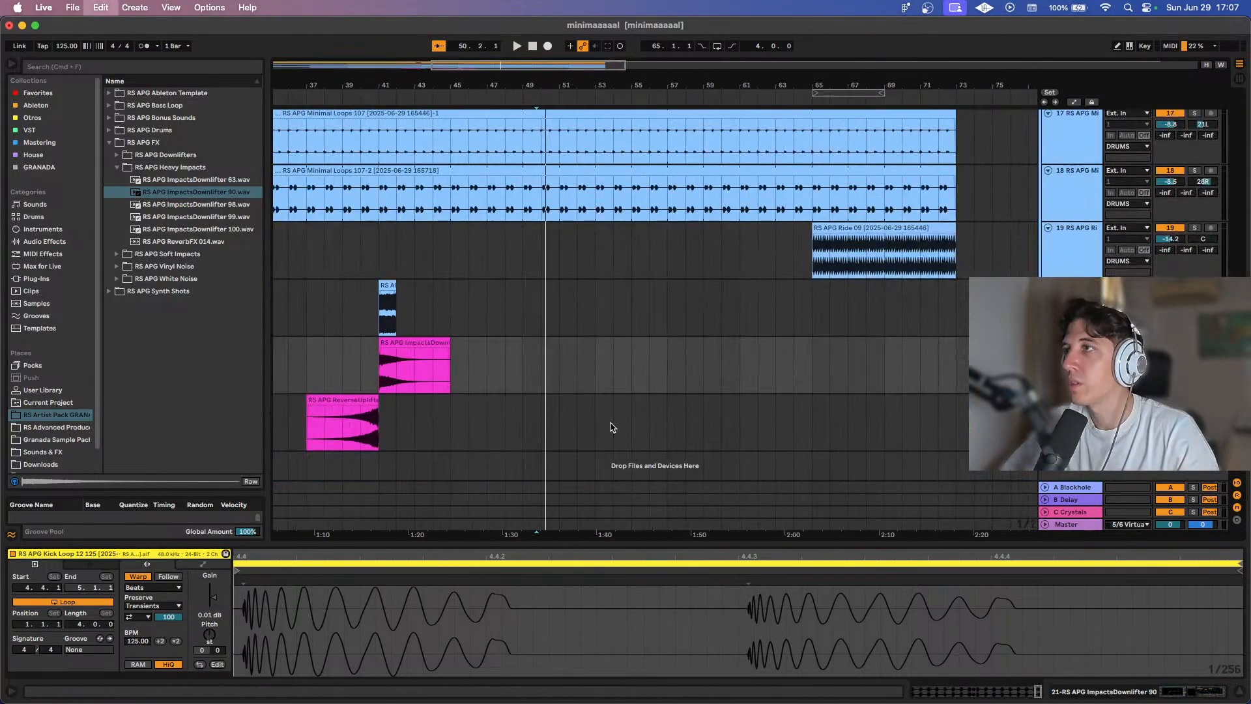
key("super+t")
left_click_drag(492, 420, 324, 421)
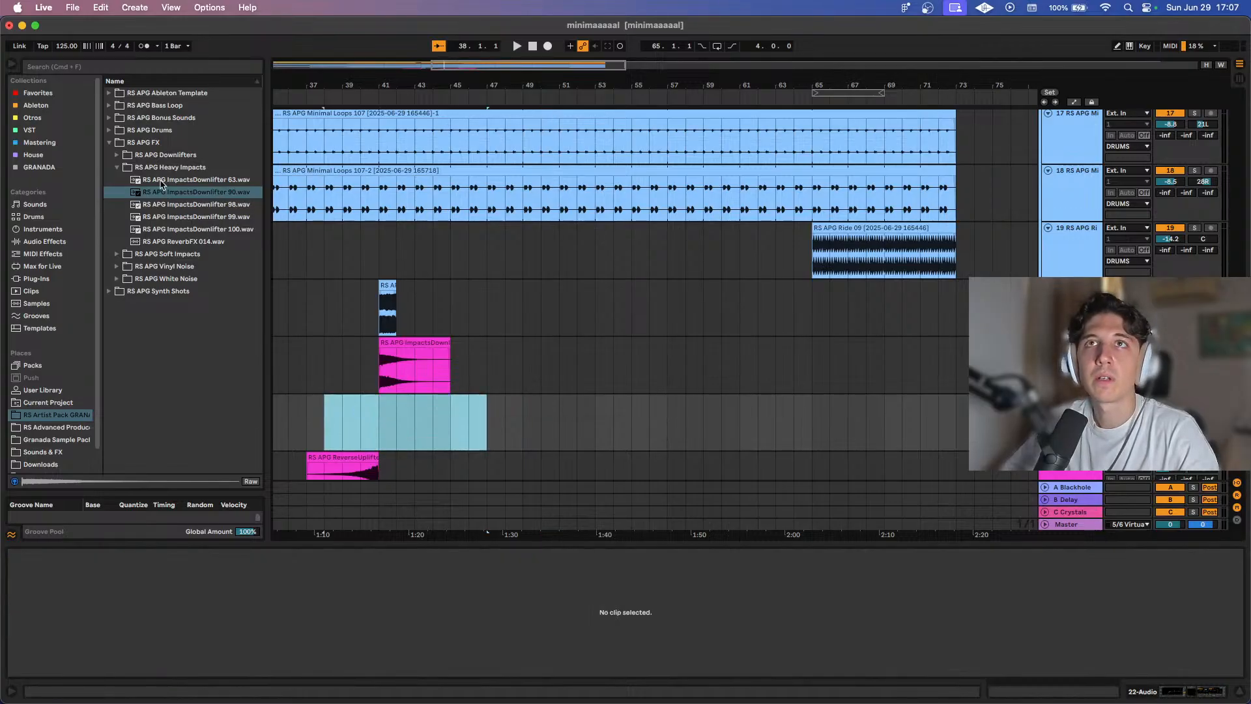
left_click_drag(161, 182, 525, 409)
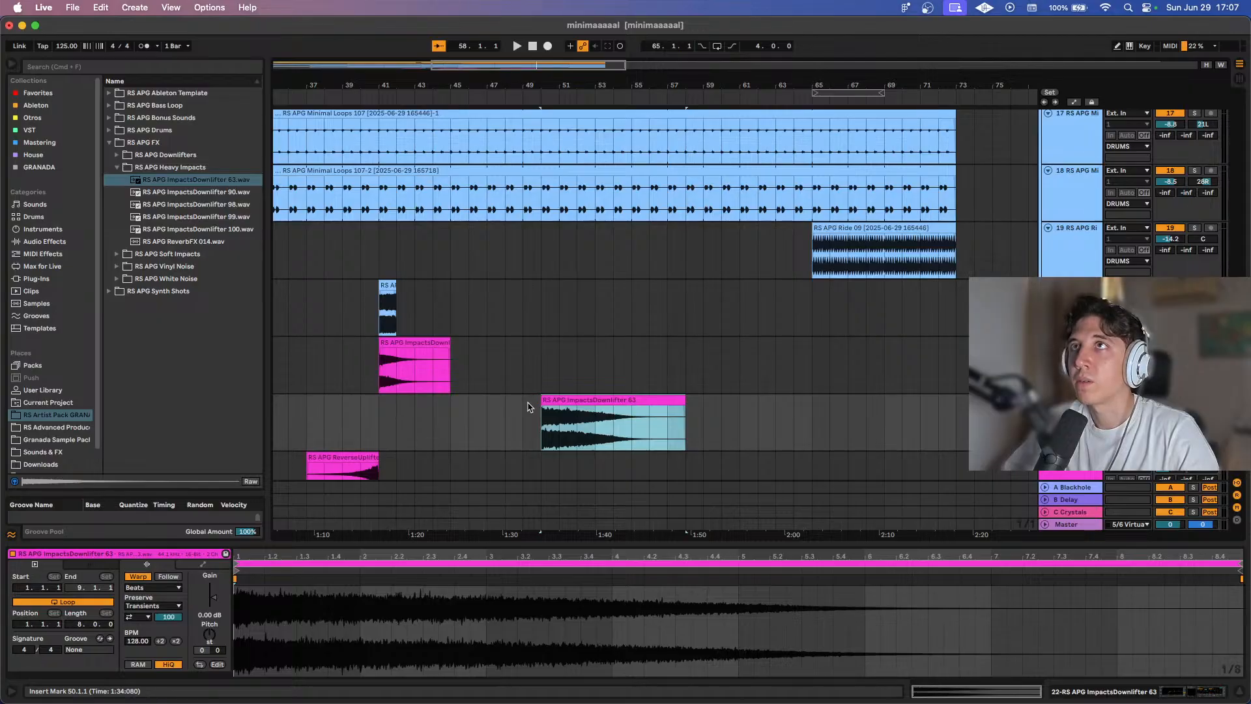
Play from bar 49 to check the ImpactsDownlifter 63 entry and lower its track volume to about -17.7 dB.
scroll(528, 407, "up", 3)
left_click(521, 417)
key("space")
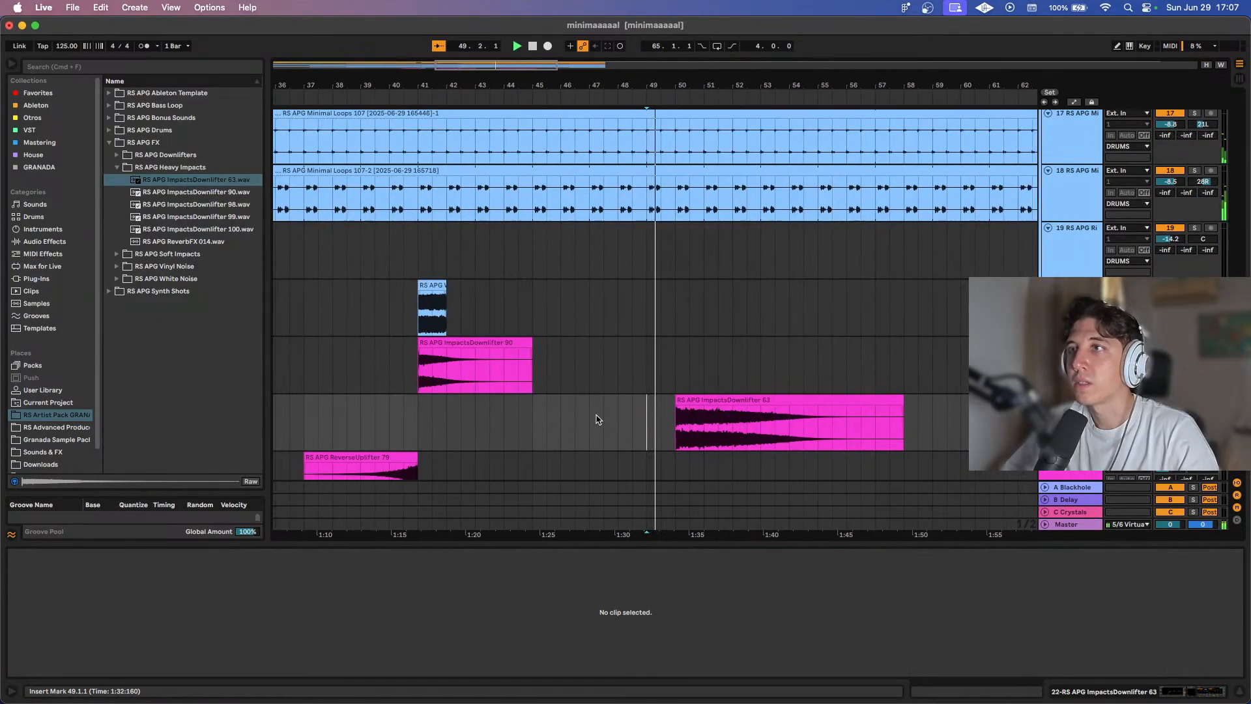
scroll(600, 418, "down", 3)
scroll(600, 417, "down", 2)
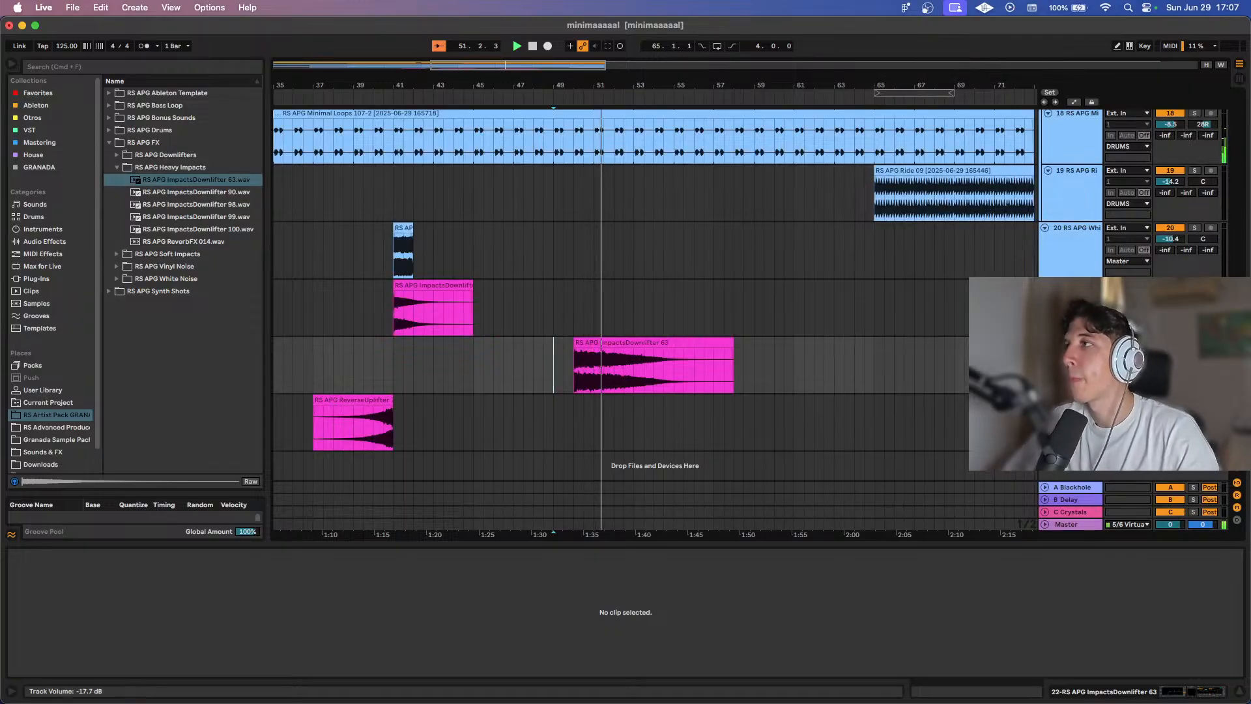
Copy the ReverseUplifter 79 clip to bars 45 to 49 and play from bar 48.
left_click_drag(365, 399, 531, 414)
left_click(531, 420)
key("space")
key("space")
scroll(531, 421, "left", 5)
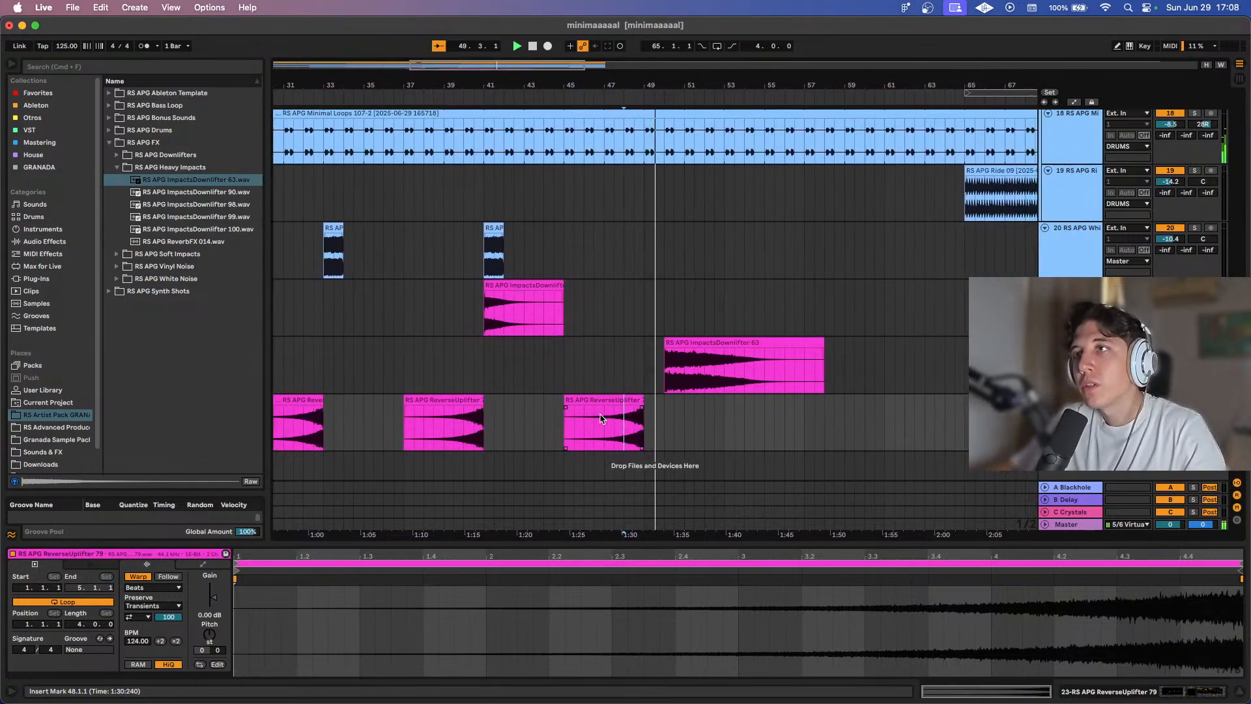
Play from bar 49 and set the filter modulation cutoff of the MELODY track's Nexus to about -75.
scroll(600, 418, "up", 10)
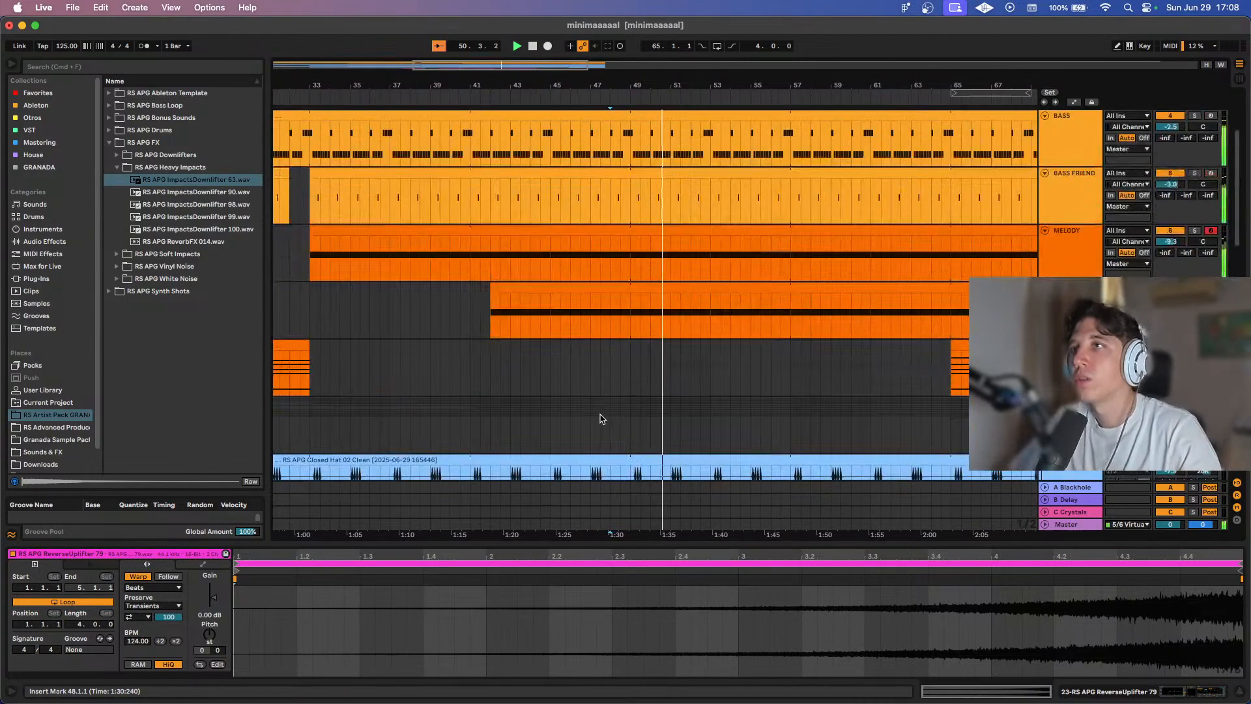
scroll(584, 326, "down", 5)
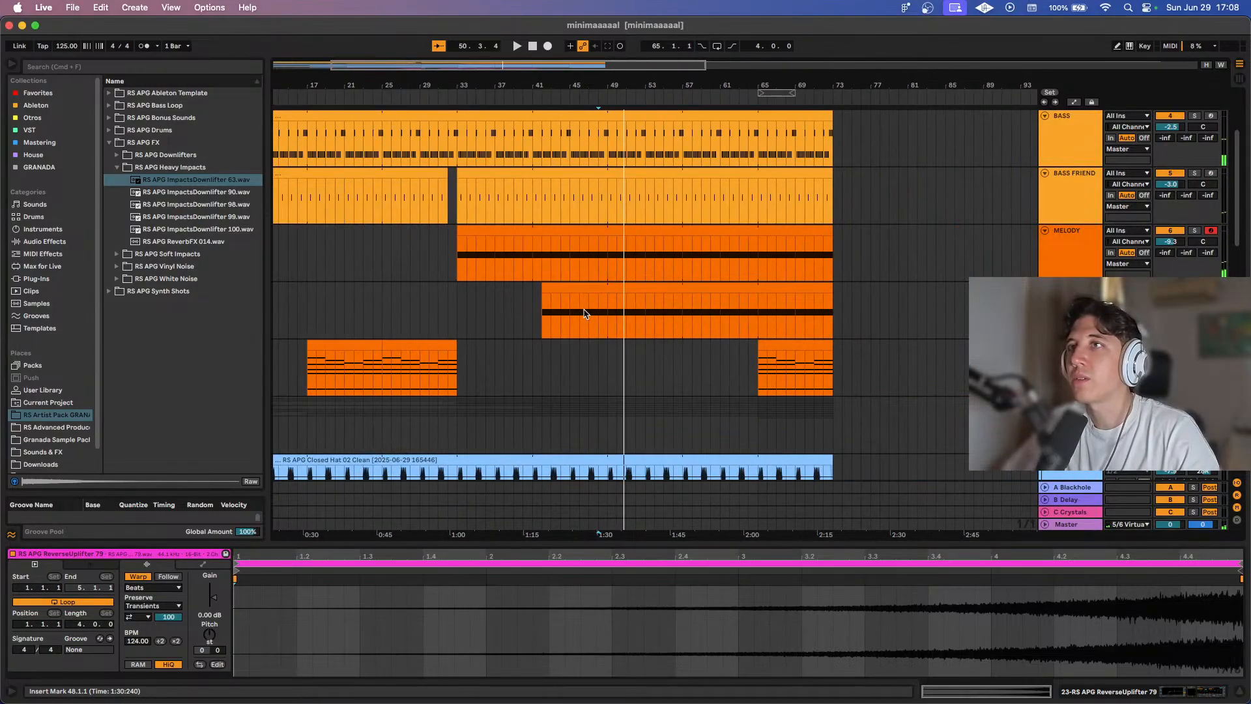
left_click(609, 310)
key("space")
key("shift+Tab")
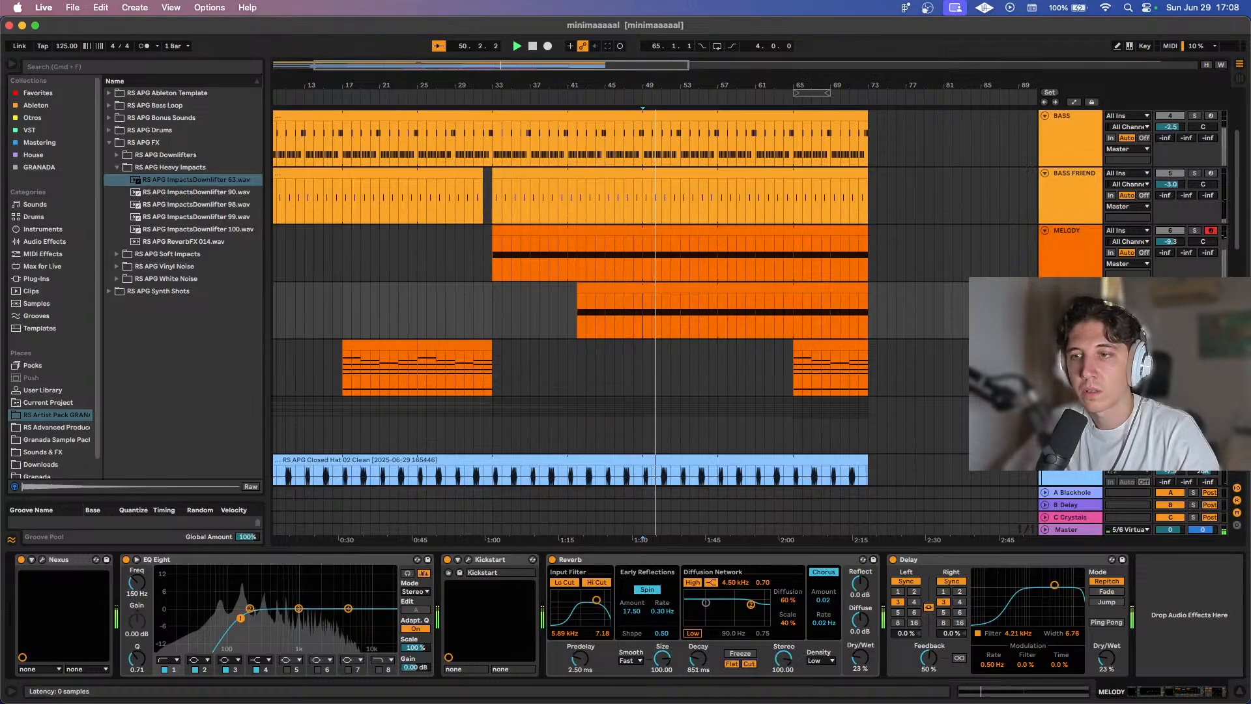
left_click(42, 560)
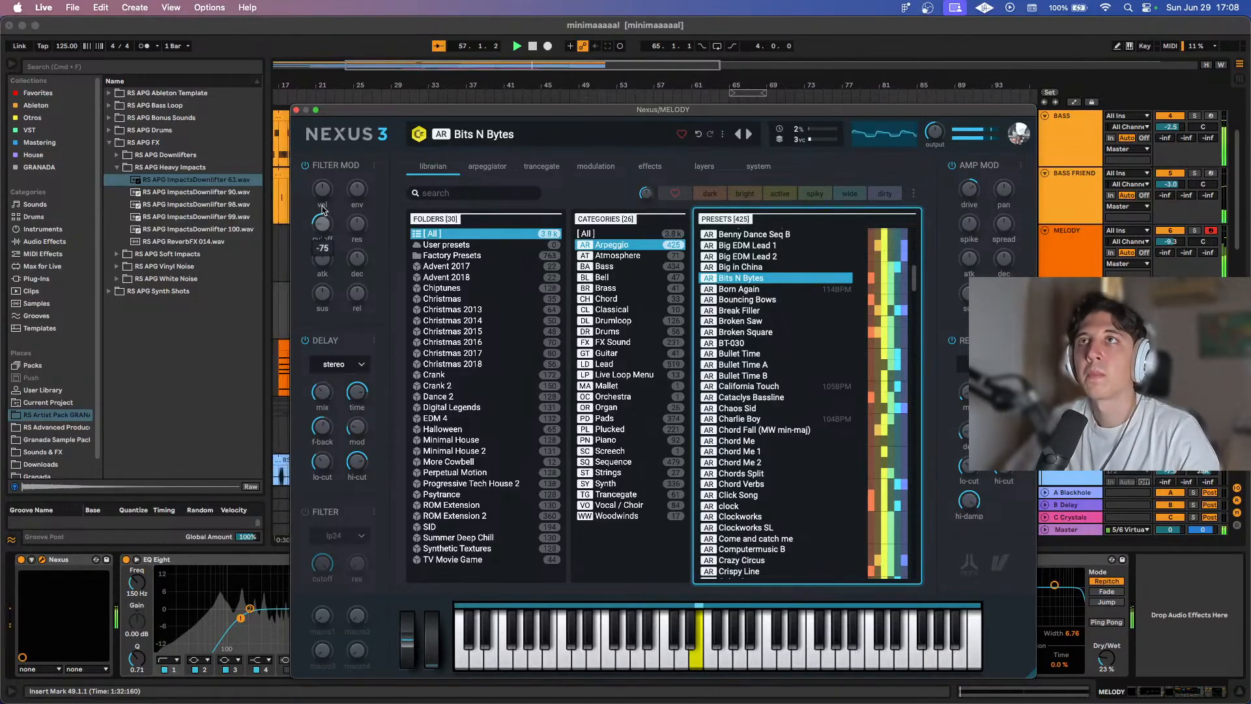
left_click(296, 111)
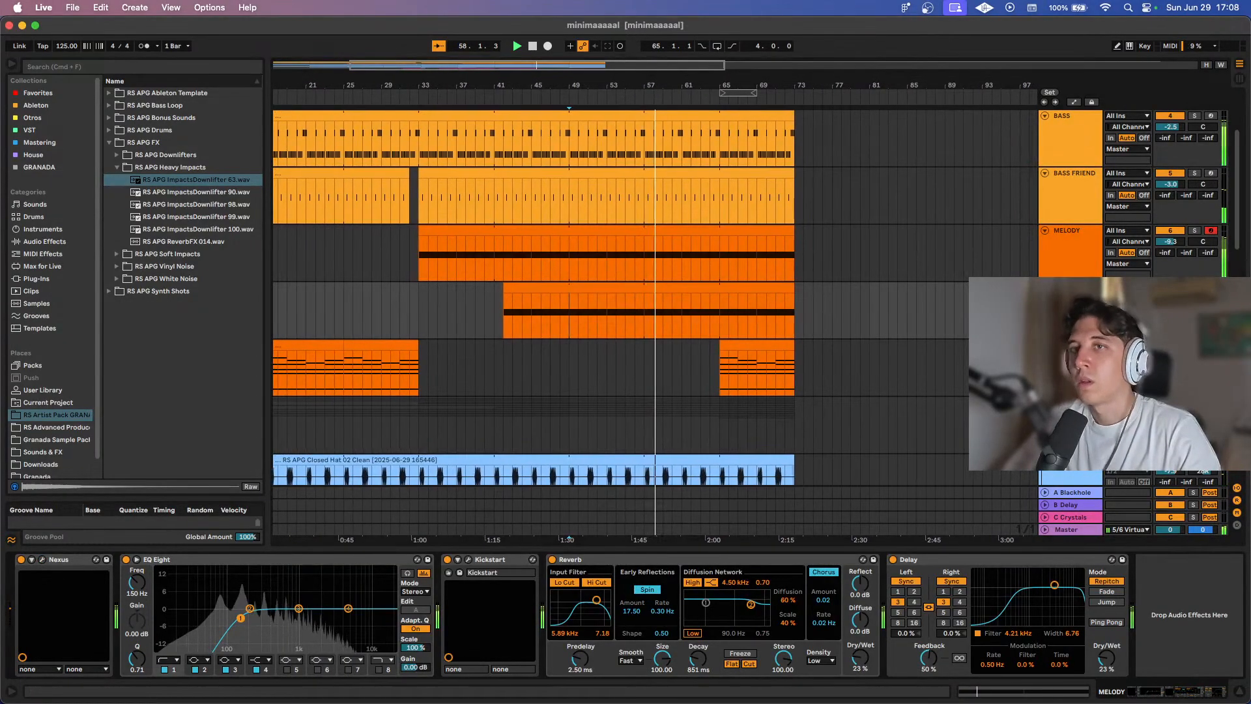
Set the MELODY track's Kickstart mix to 100% and its Nexus filter modulation cutoff to about -64.
left_click(449, 573)
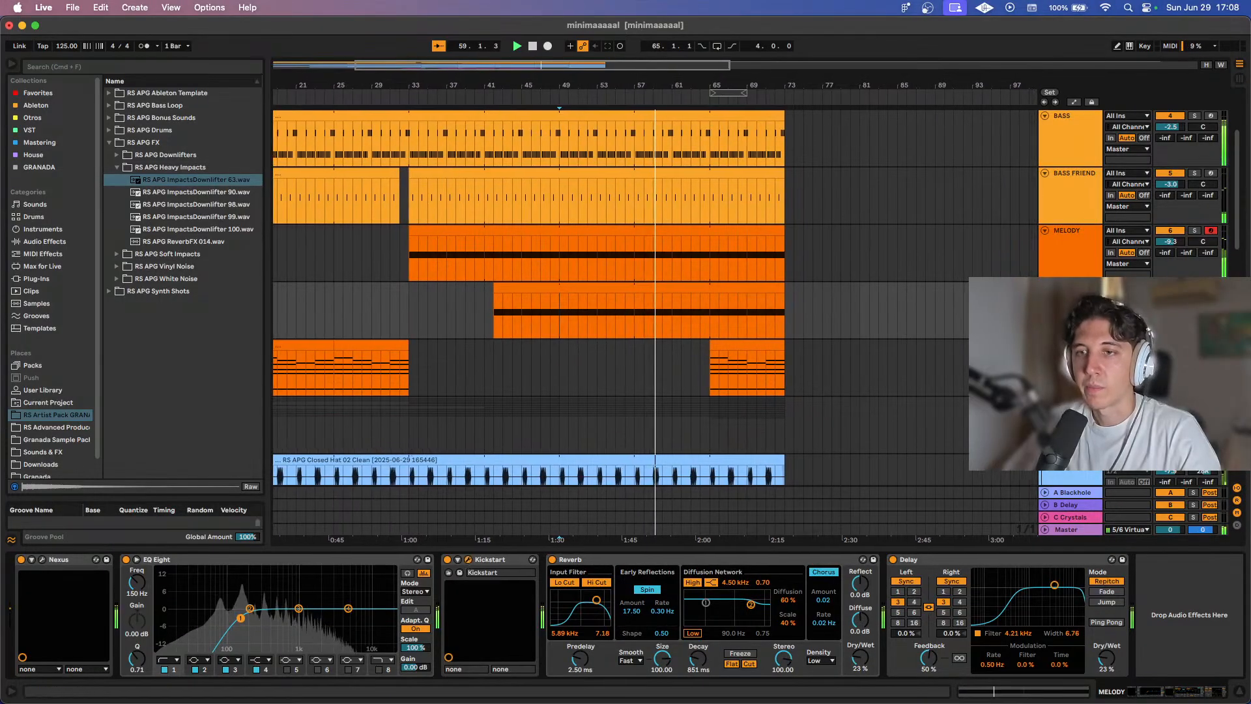
left_click_drag(351, 220, 352, 211)
left_click_drag(245, 362, 238, 338)
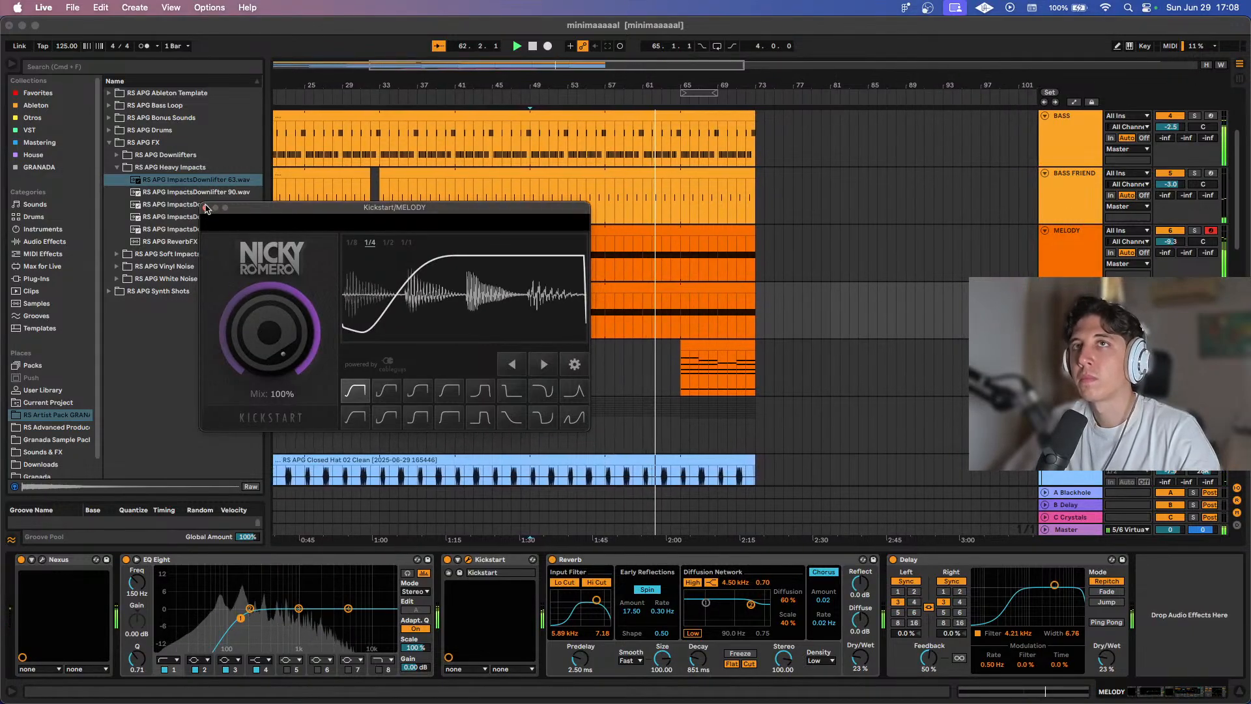
left_click(561, 262)
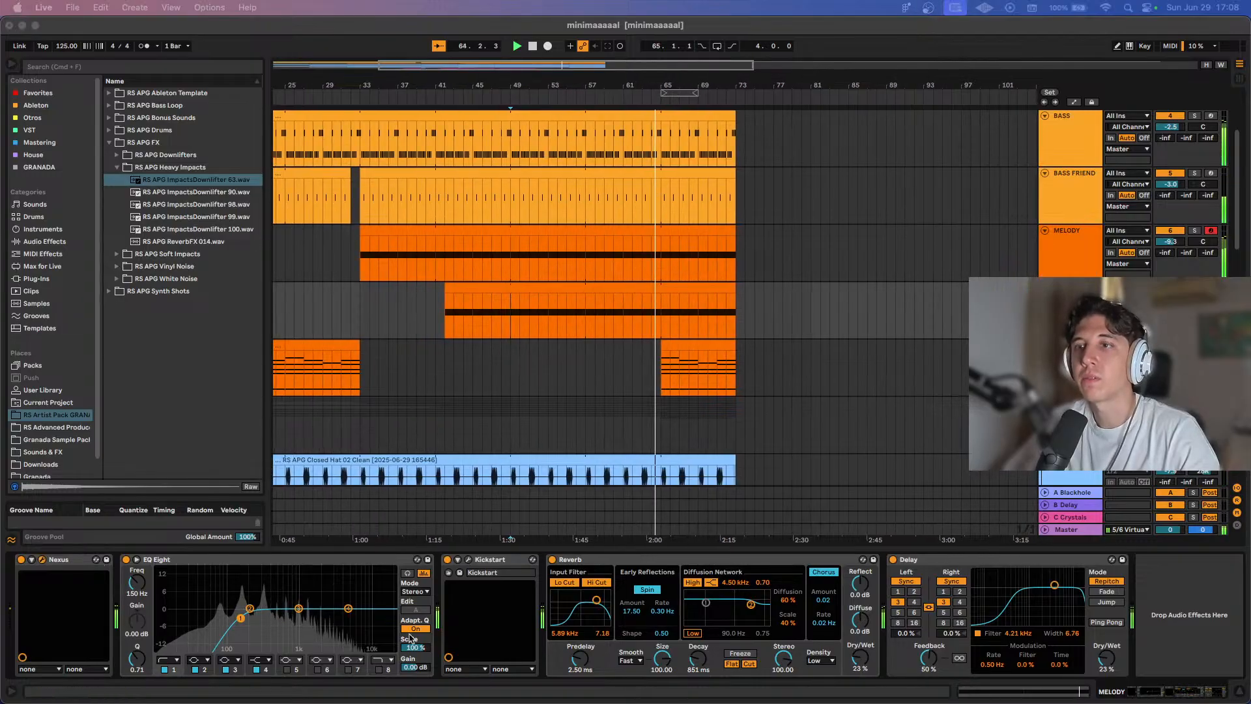
left_click(42, 559)
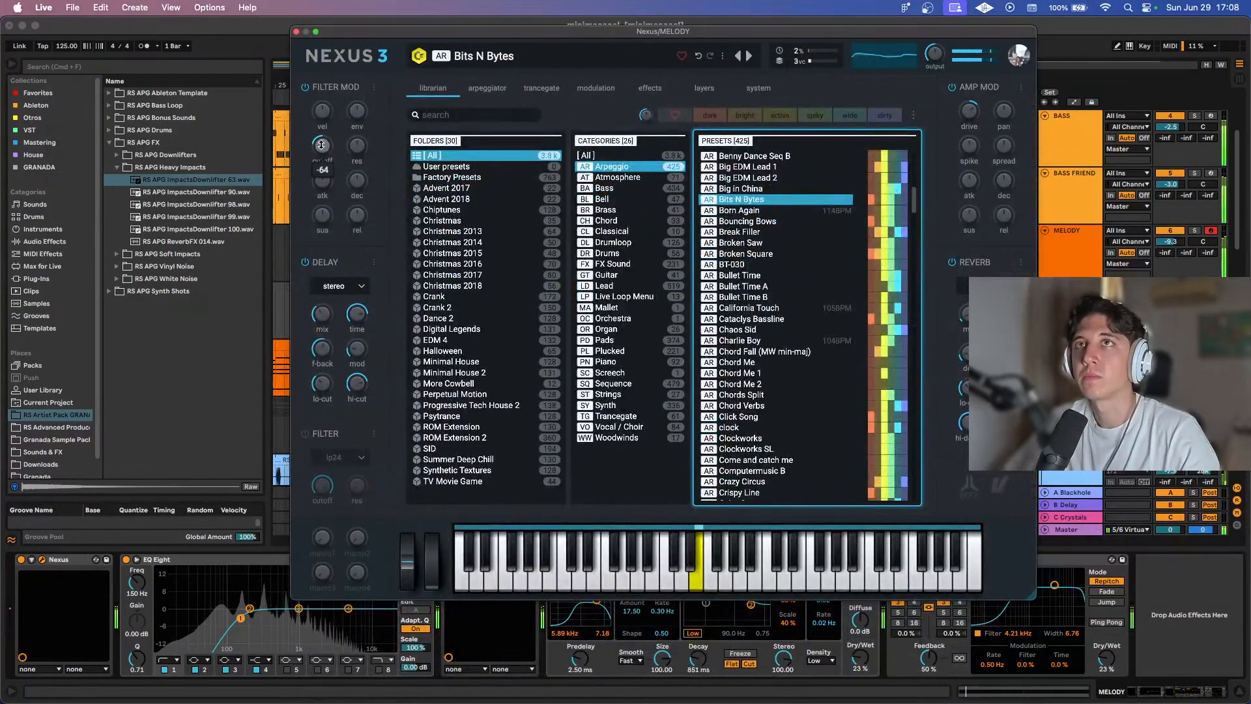
left_click(296, 32)
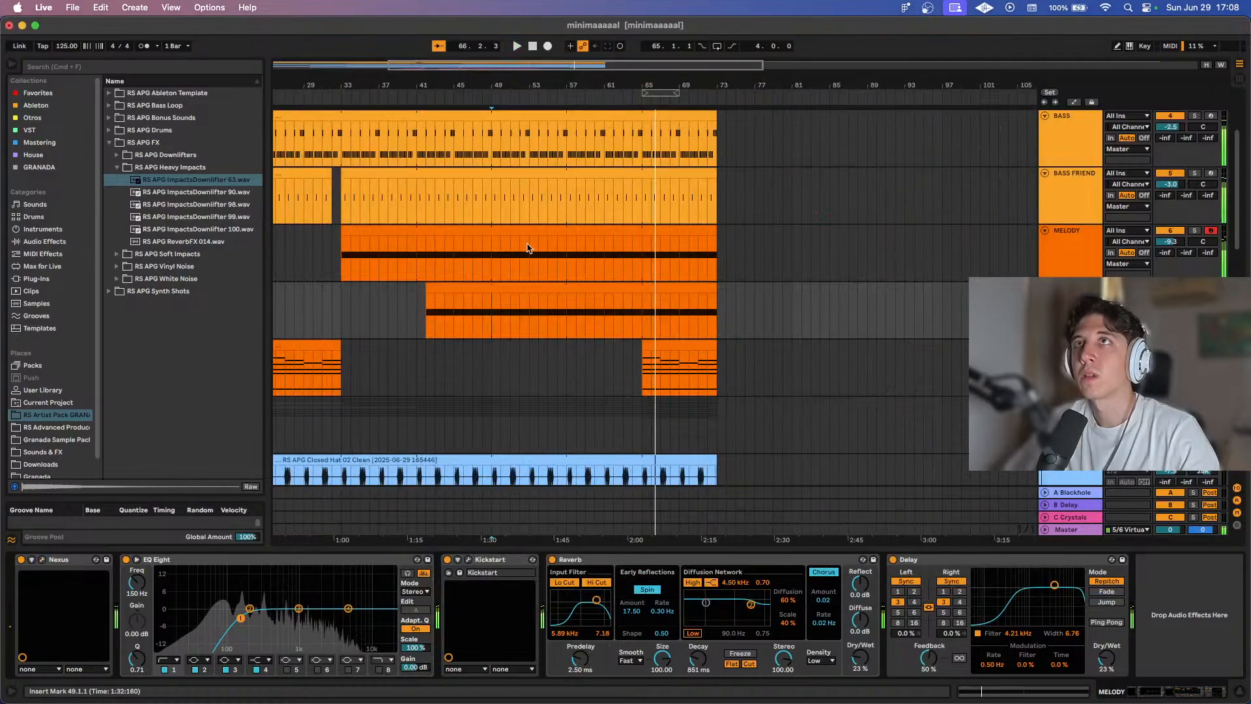
Return to the start of the arrangement, examine the kick loop's opening bars and the overall layout, and start playback.
scroll(528, 248, "up", 3)
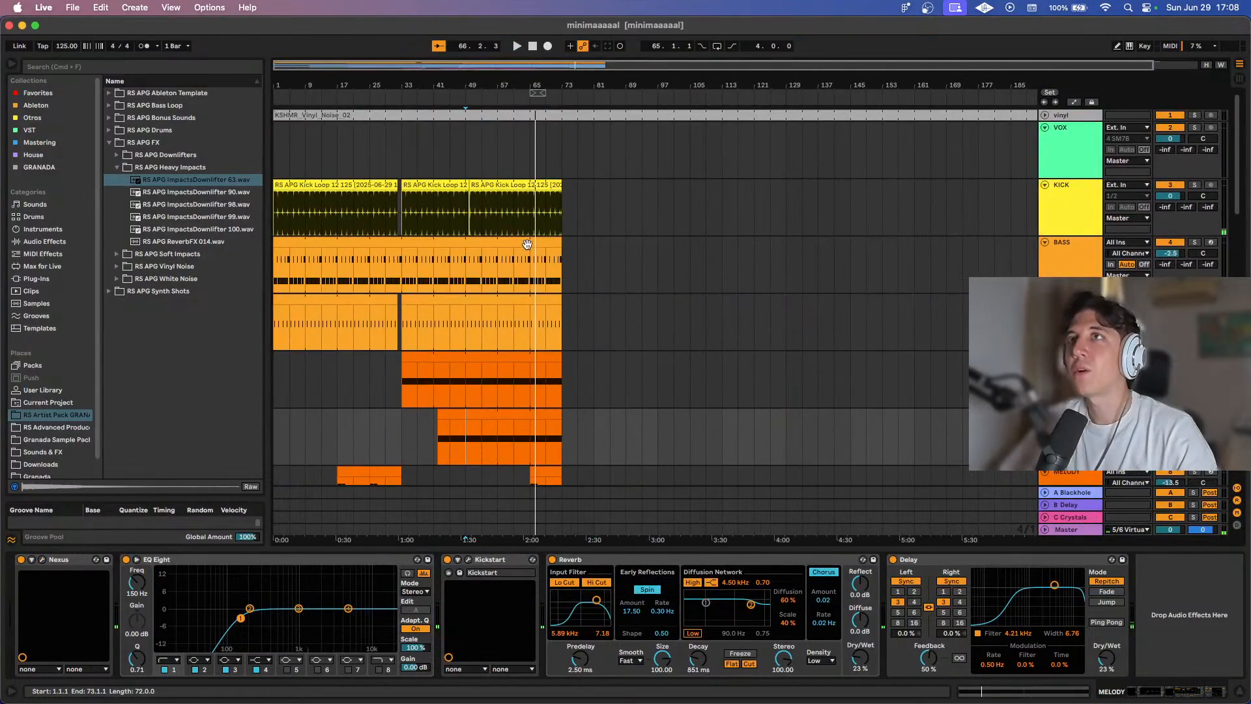
scroll(527, 244, "down", 1)
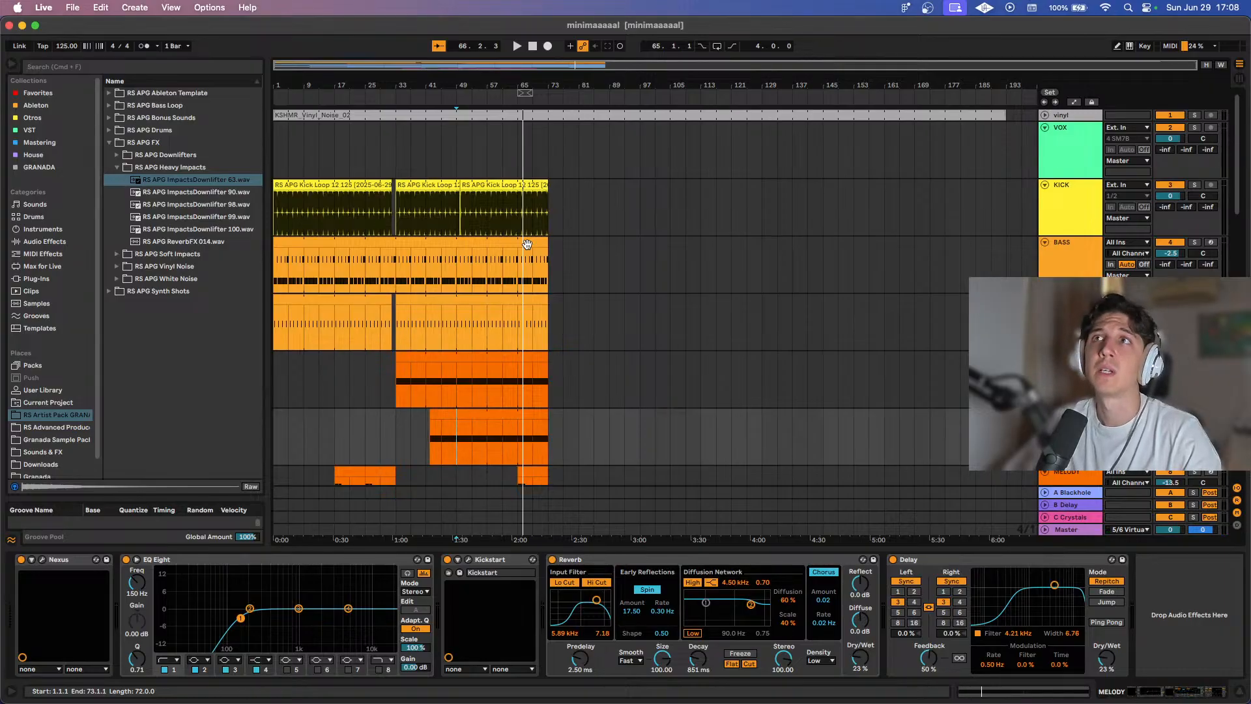
left_click(532, 46)
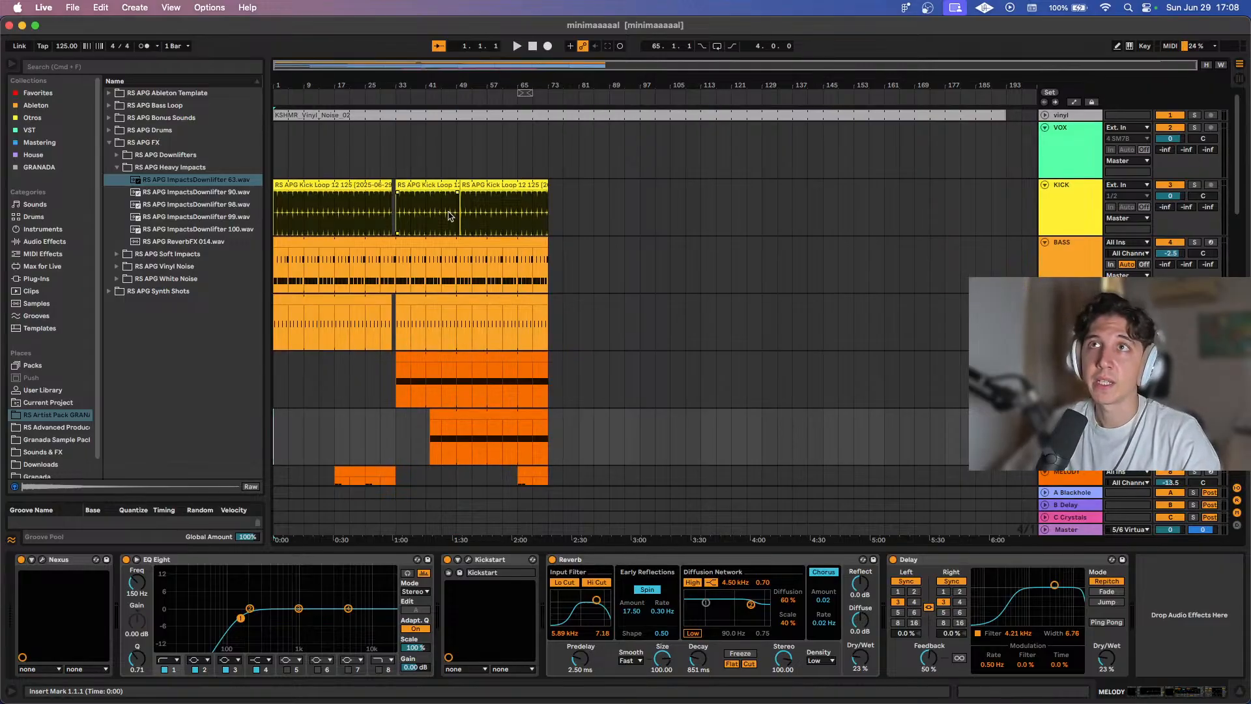
scroll(318, 197, "up", 4)
scroll(318, 196, "left", 2)
left_click(307, 197)
scroll(308, 198, "up", 10)
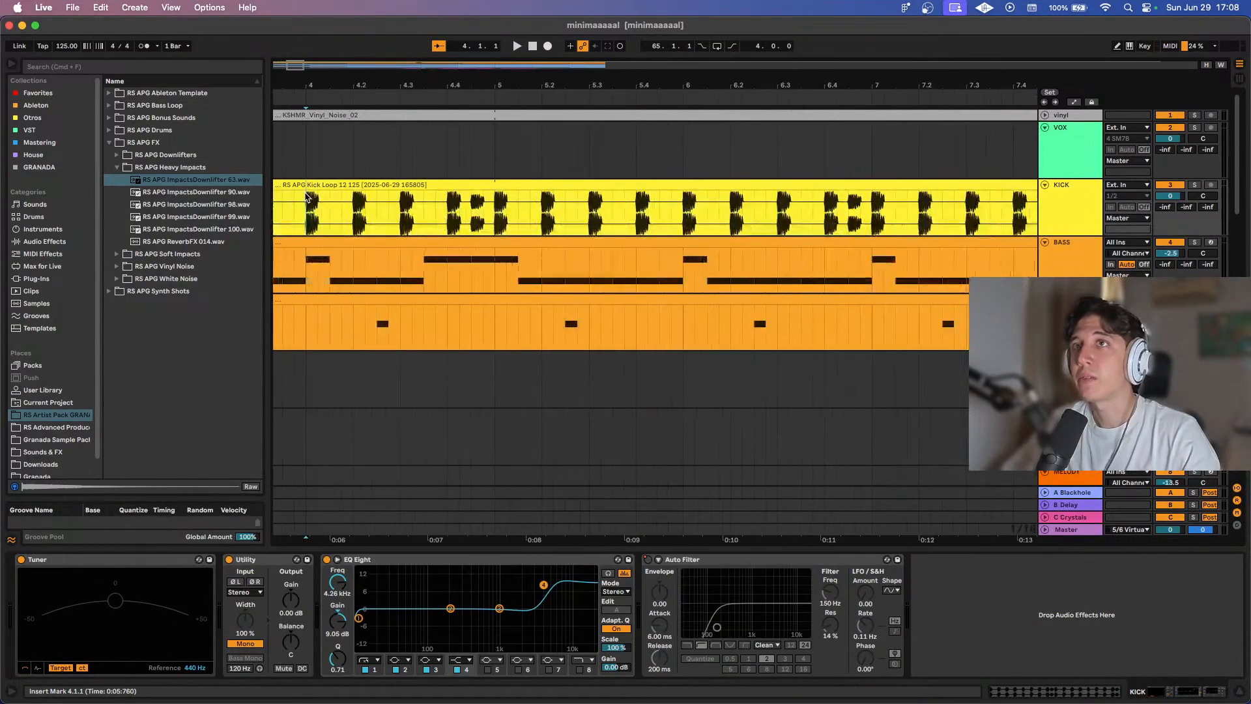
scroll(306, 196, "left", 5)
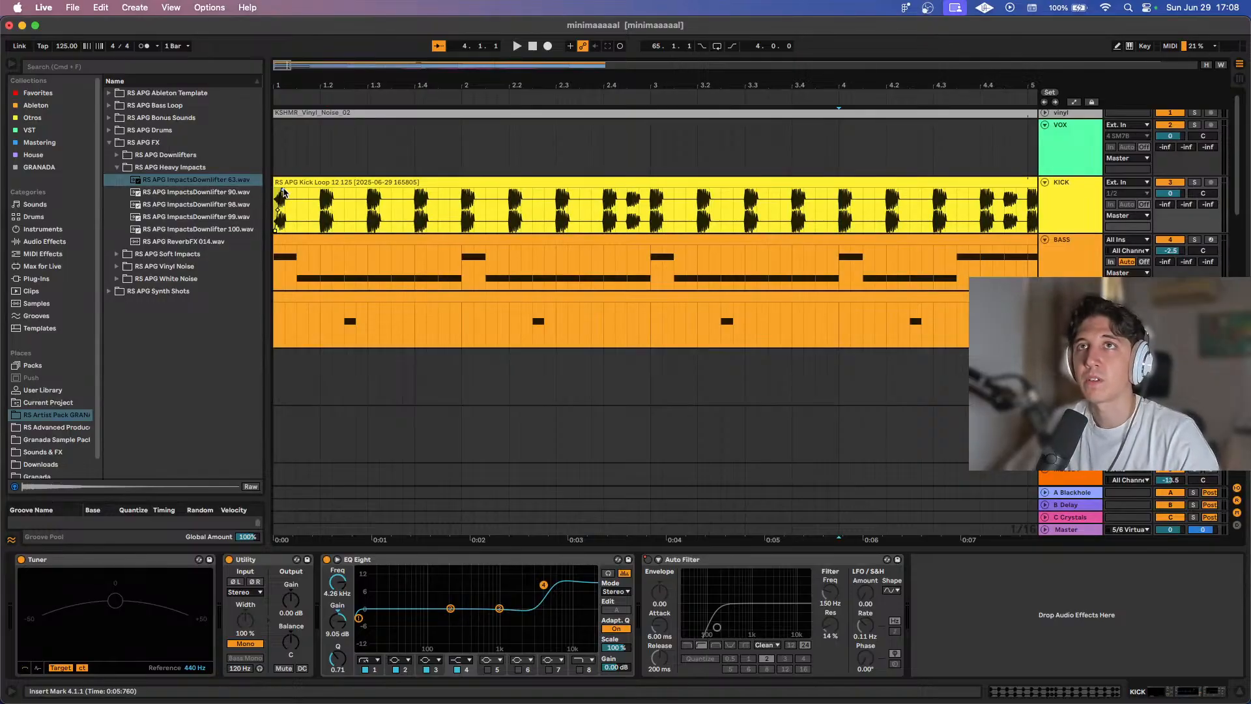
left_click(381, 209)
scroll(382, 209, "down", 10)
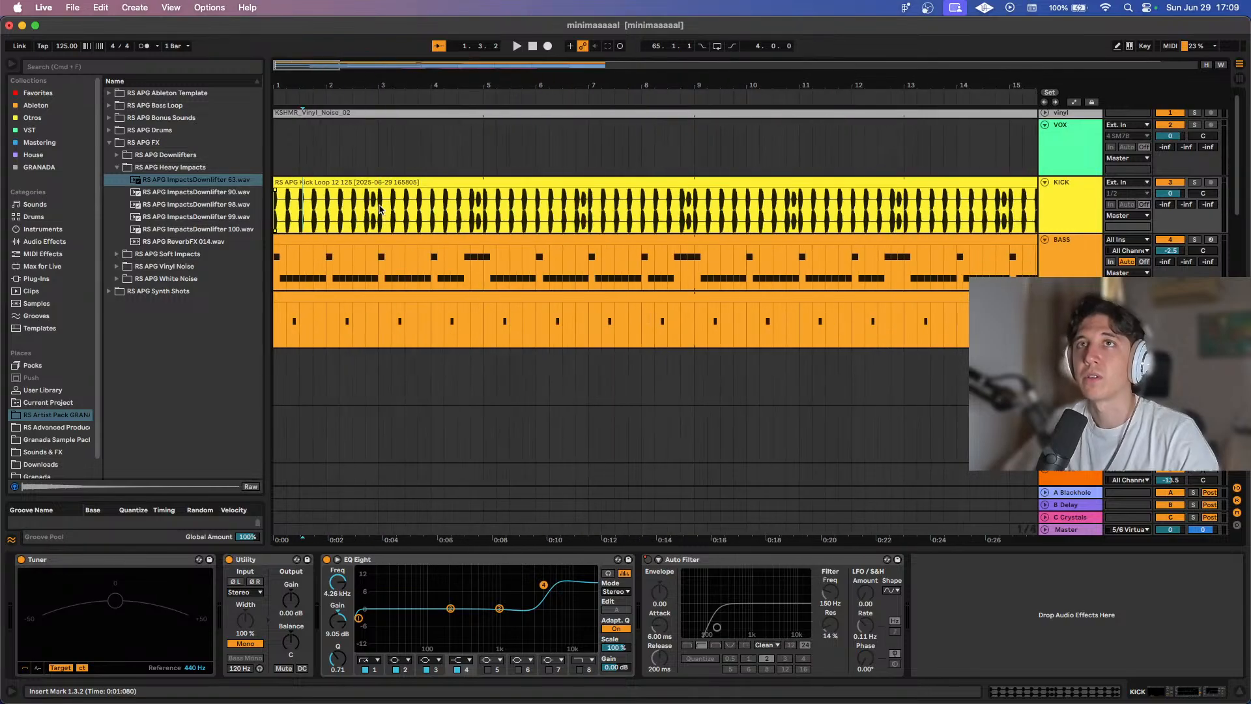
scroll(382, 209, "down", 10)
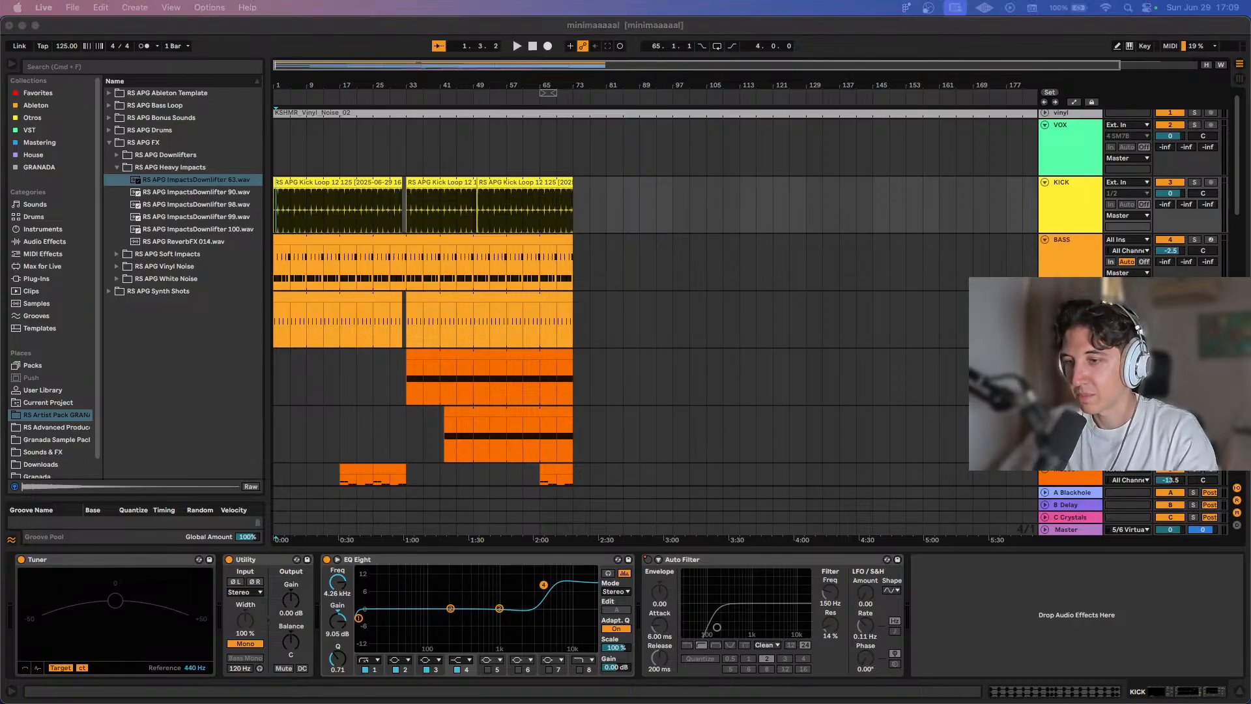
left_click(457, 217)
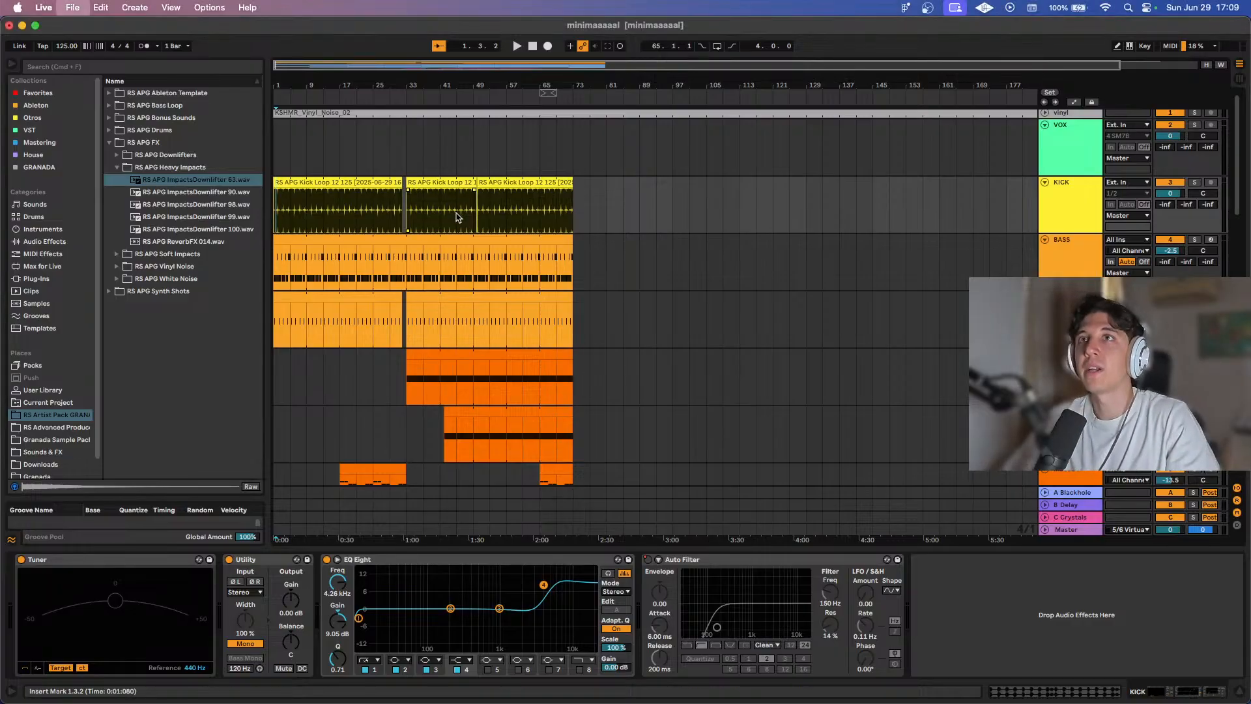
key("space")
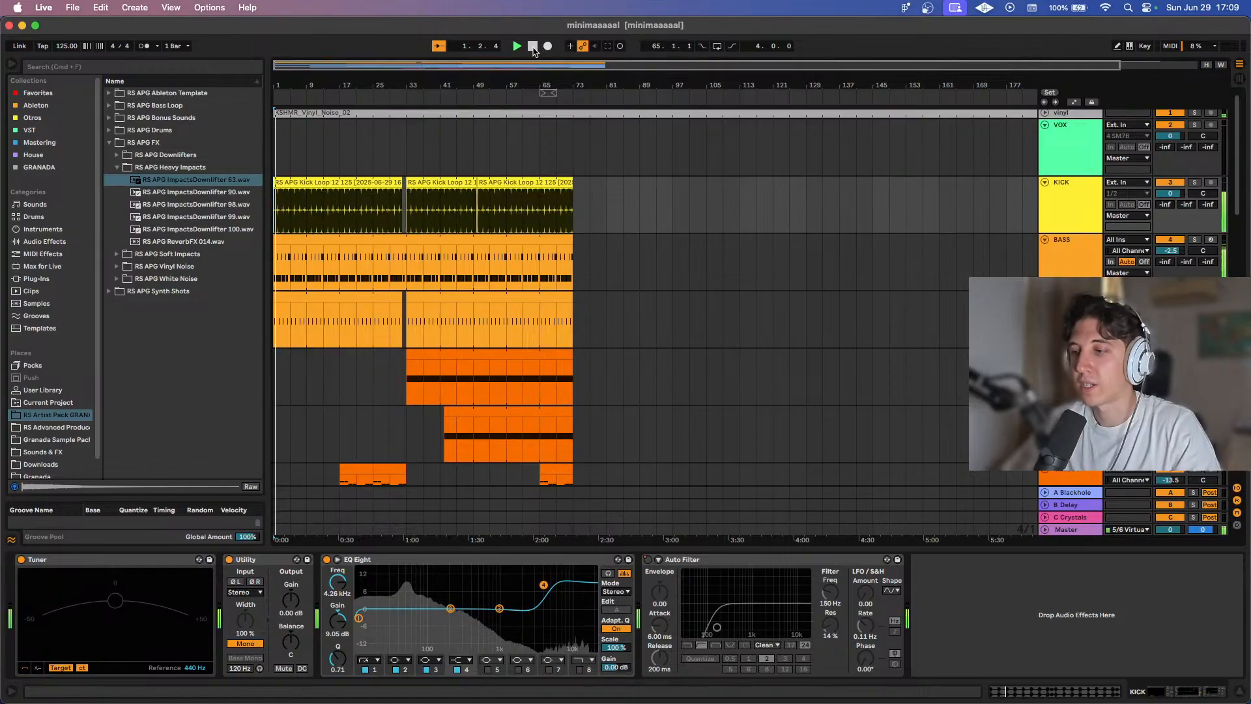
Enable the Reverb on the Closed Hat 02 track, with its decay at 1.17 s and dry/wet at 35%.
key("plus")
scroll(340, 215, "down", 10)
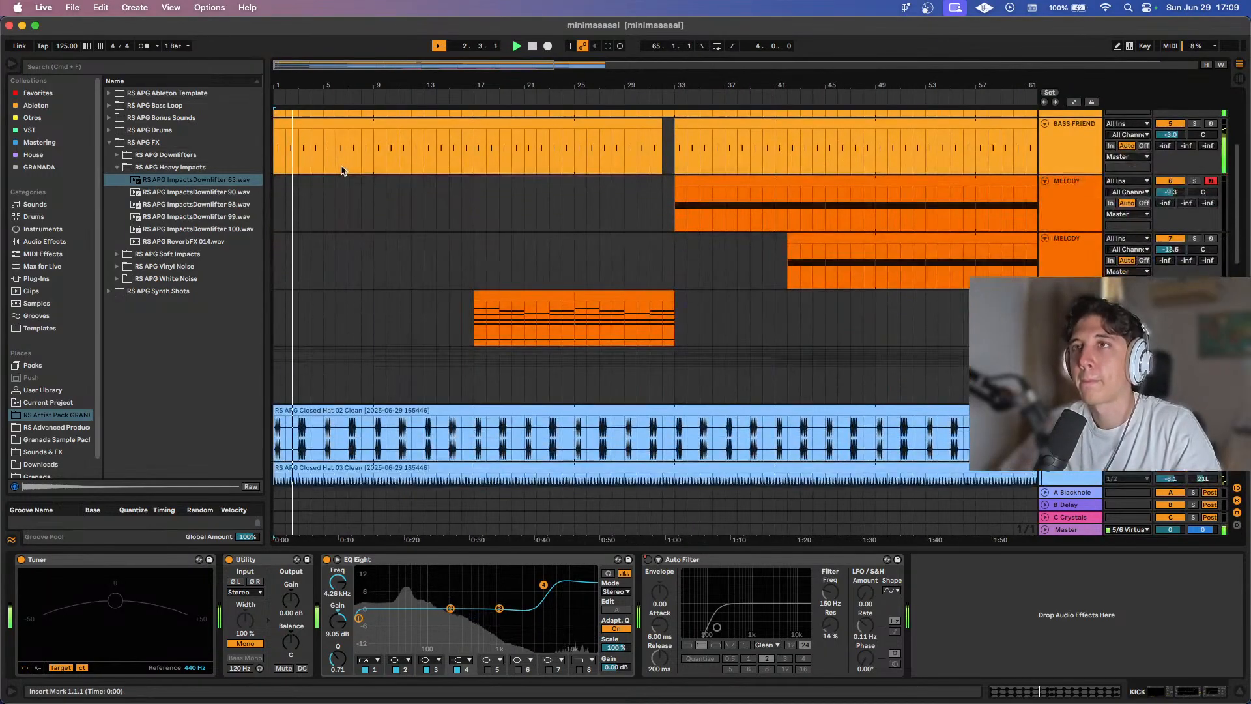
key("plus")
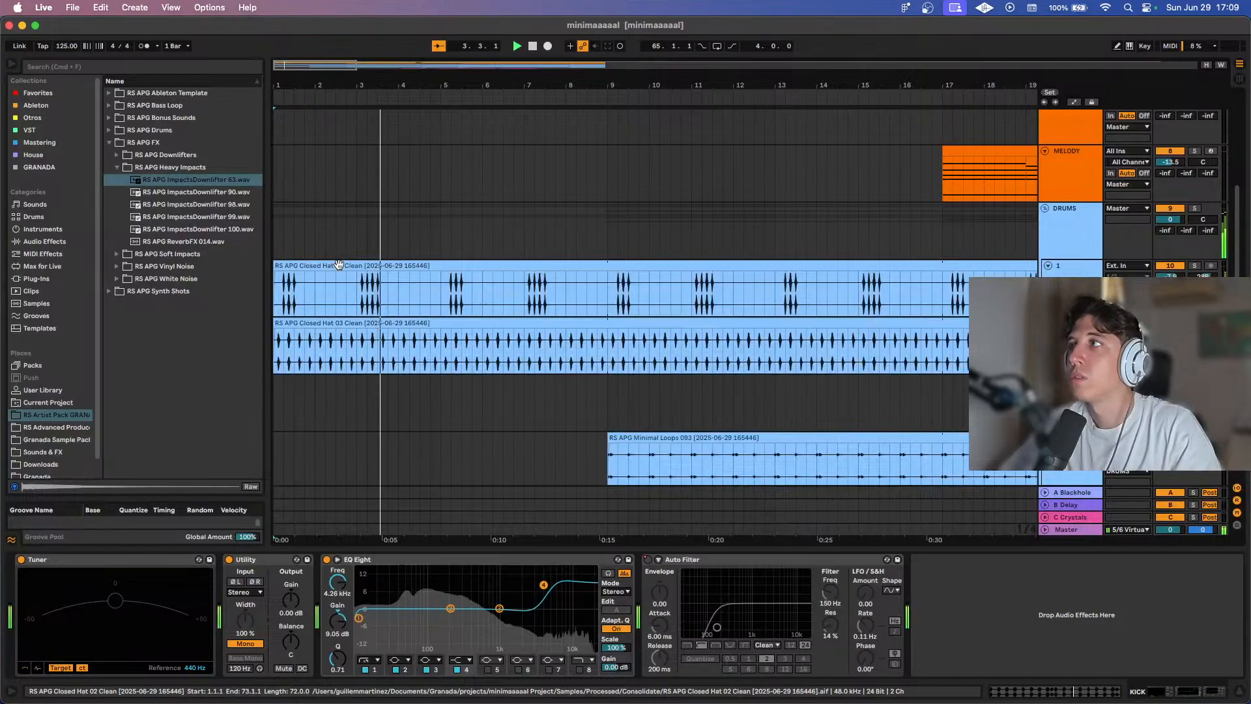
left_click(1070, 287)
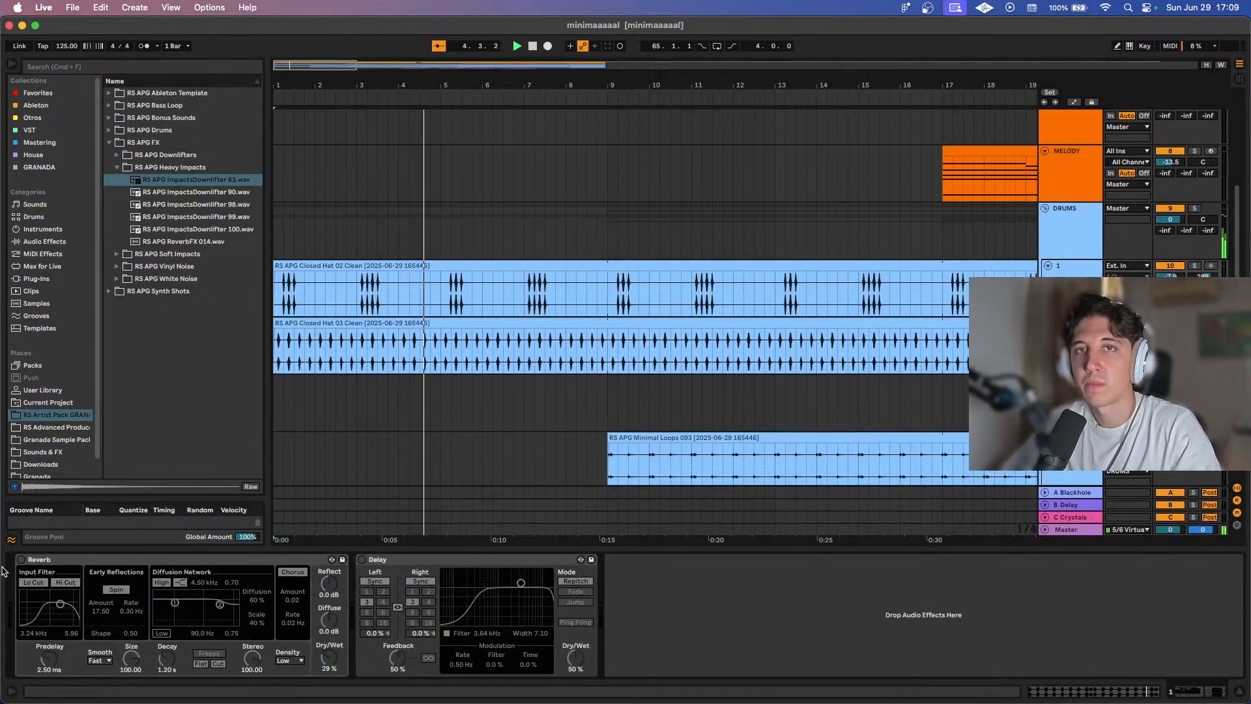
left_click(22, 560)
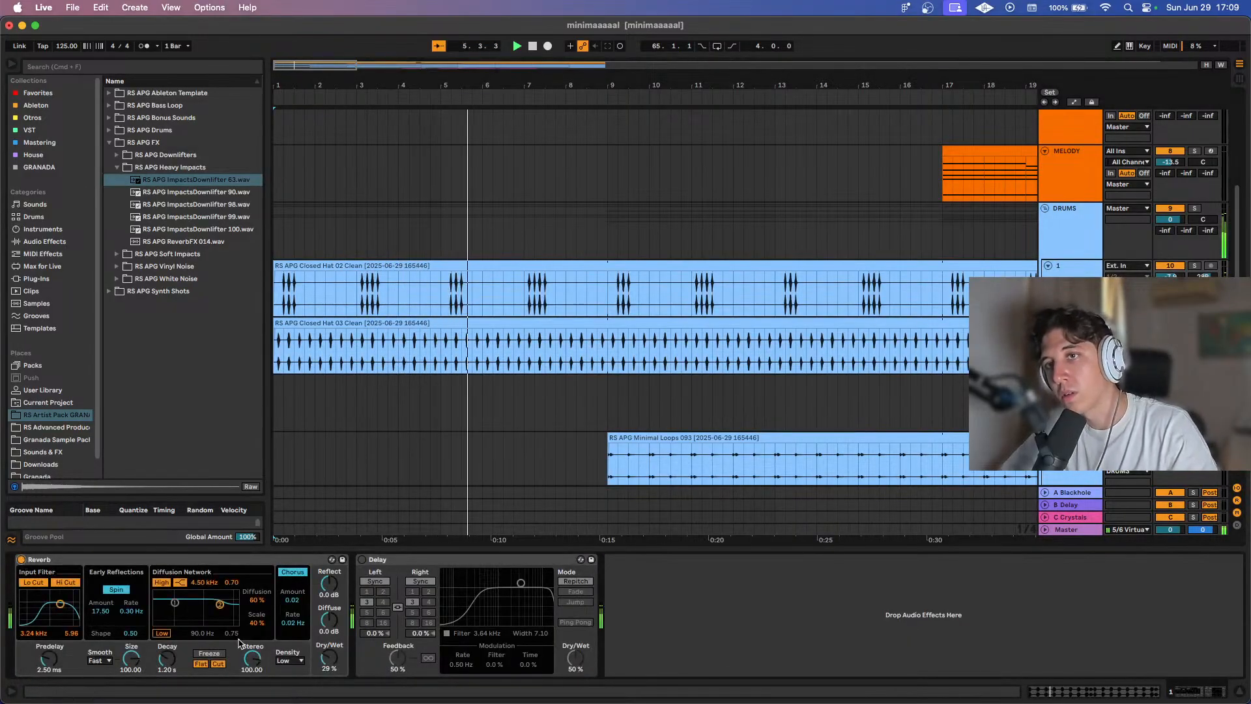
left_click(167, 659)
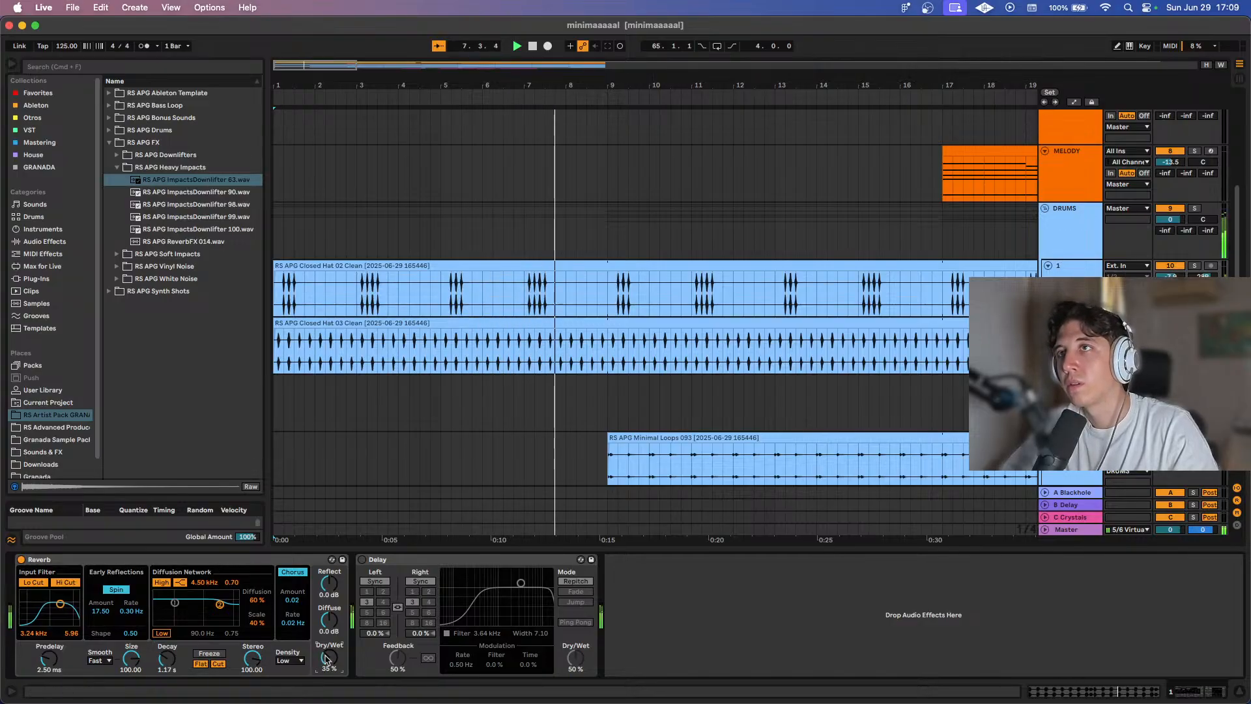
Add an extra closed hat hit at 11.3.3 in the Closed Hat 02 clip, directly after the existing group of hits.
left_click(607, 289)
key("plus")
key("plus")
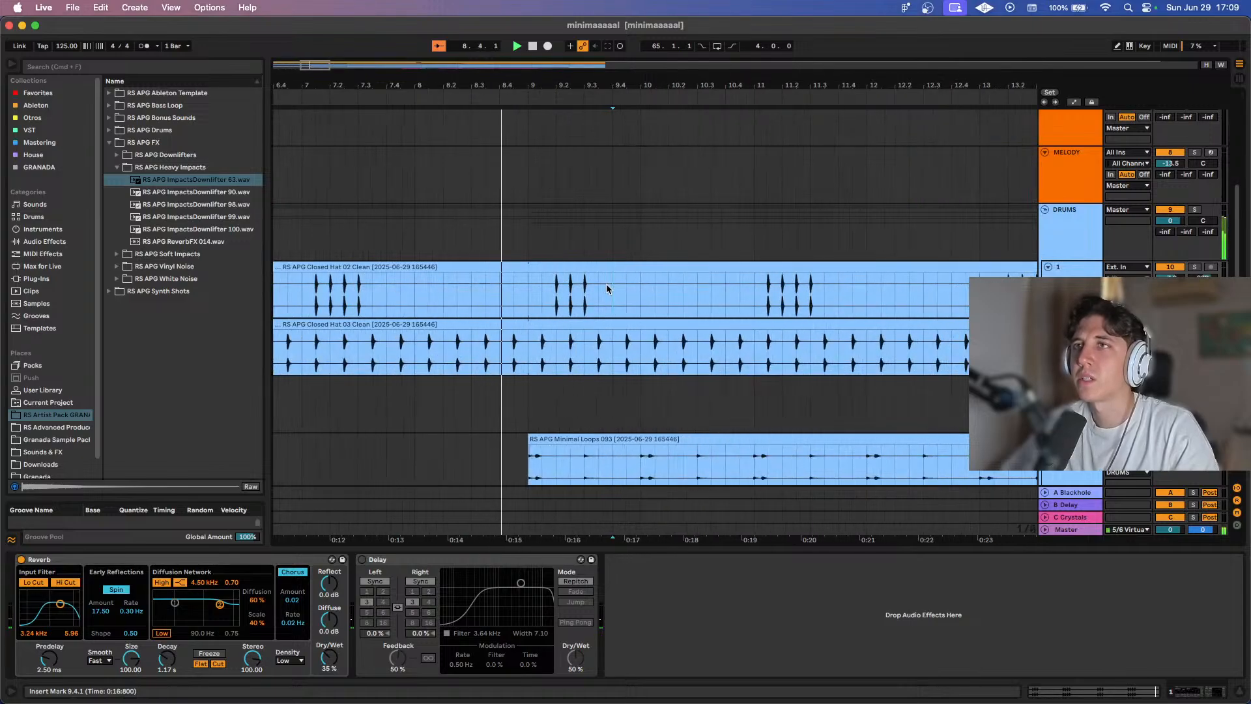
scroll(552, 263, "right", 4)
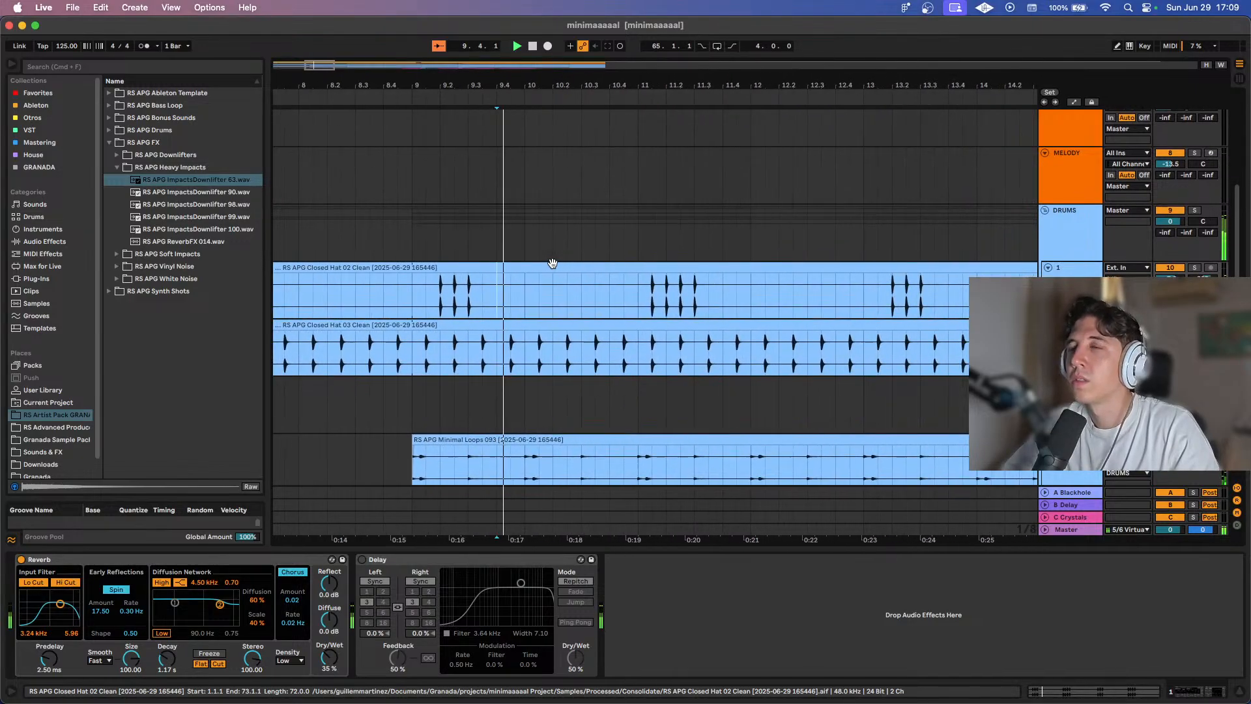
scroll(620, 297, "down", 1)
scroll(620, 297, "right", 1)
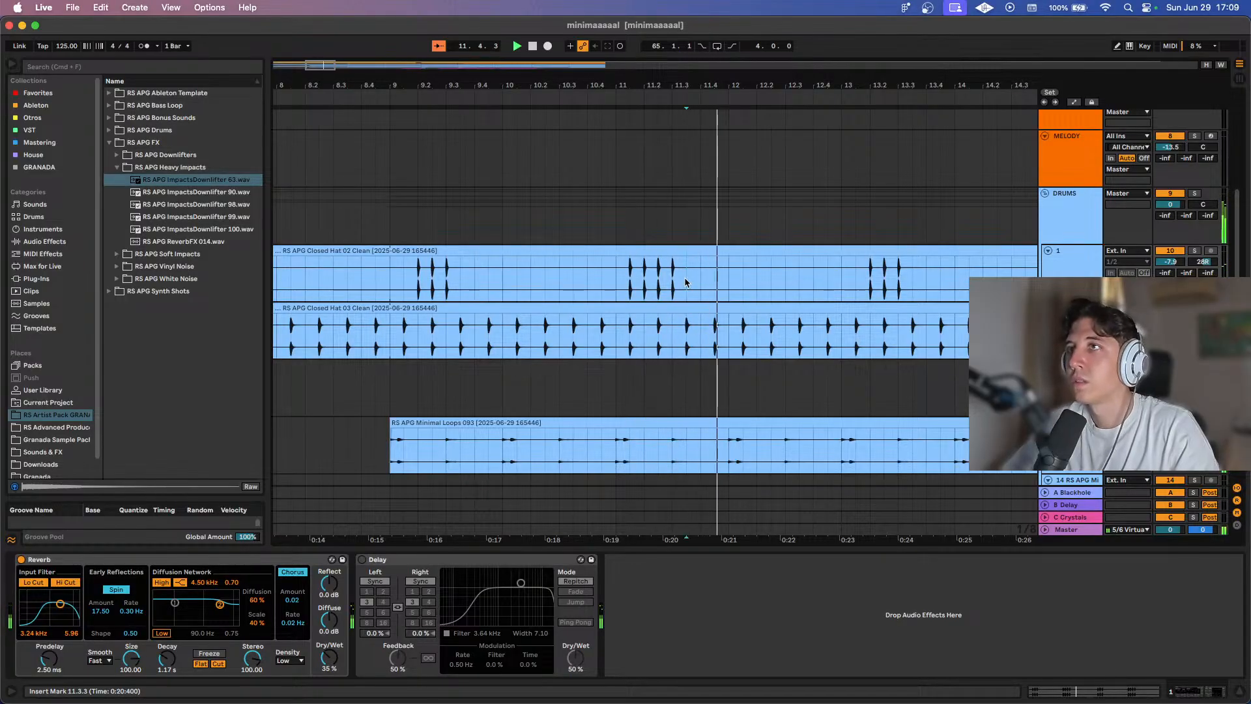
left_click_drag(696, 280, 710, 281)
key("super+e")
key("minus")
key("minus")
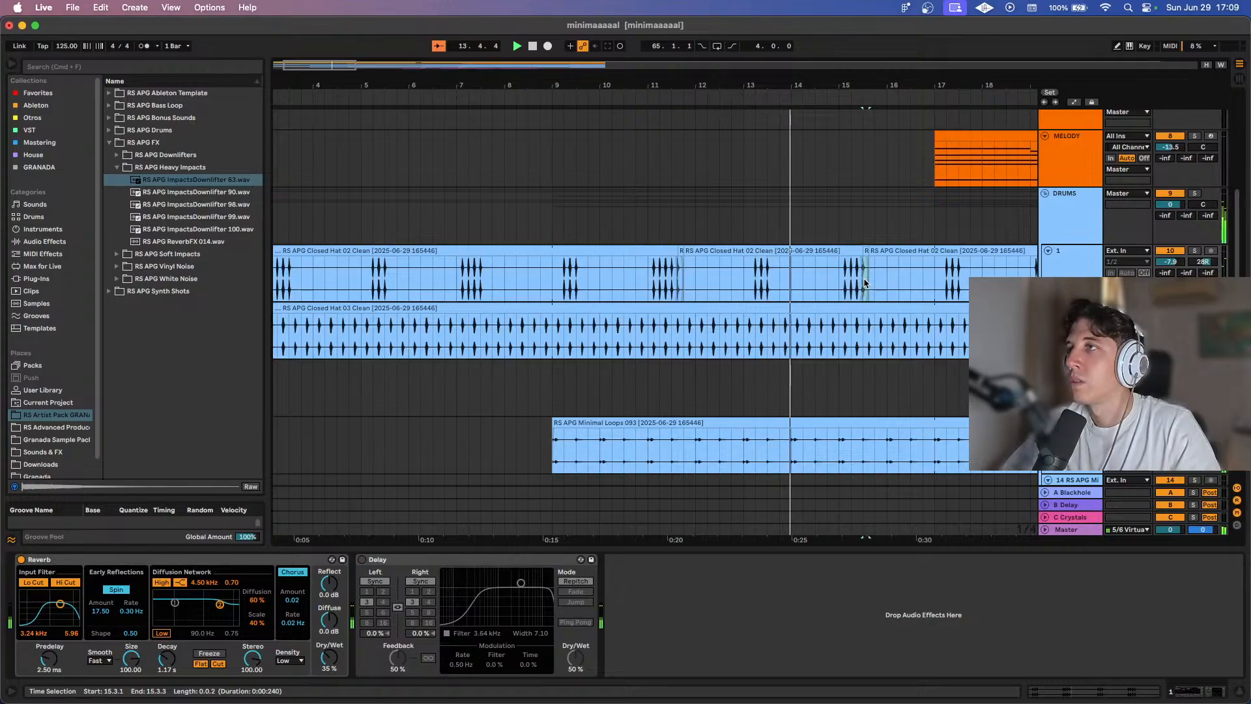
Paste the extra closed hat hit at 15.3.3 on the Closed Hat 02 track and save the set.
left_click(864, 282)
key("plus")
key("super+v")
key("super+s")
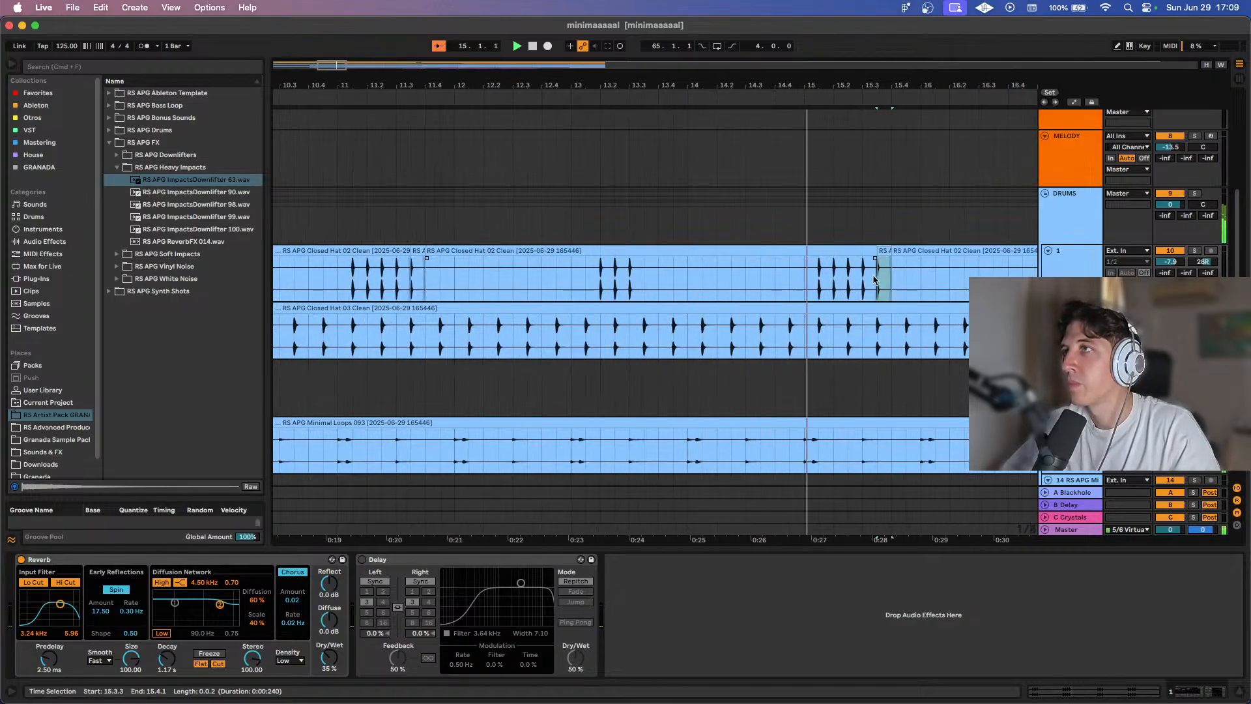
Consolidate the Closed Hat 02 material from bar 9 to bar 17 into one clip and save the set.
key("minus")
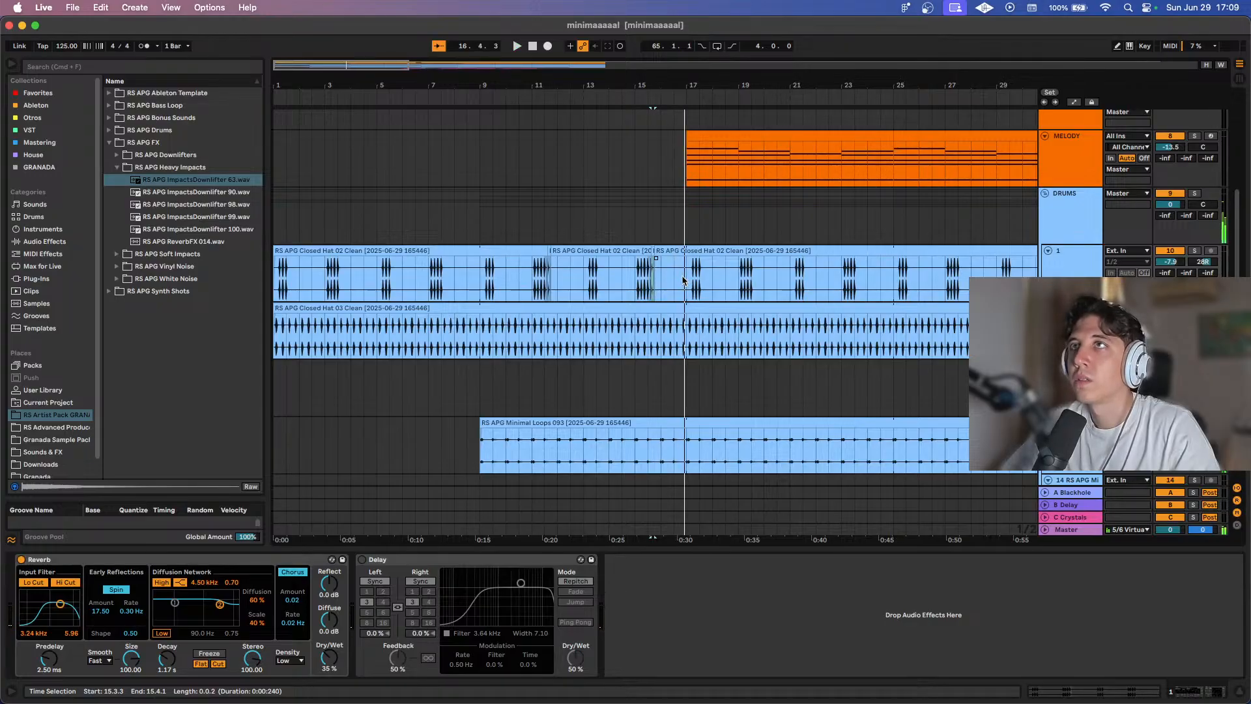
left_click_drag(682, 280, 481, 275)
key("super+j")
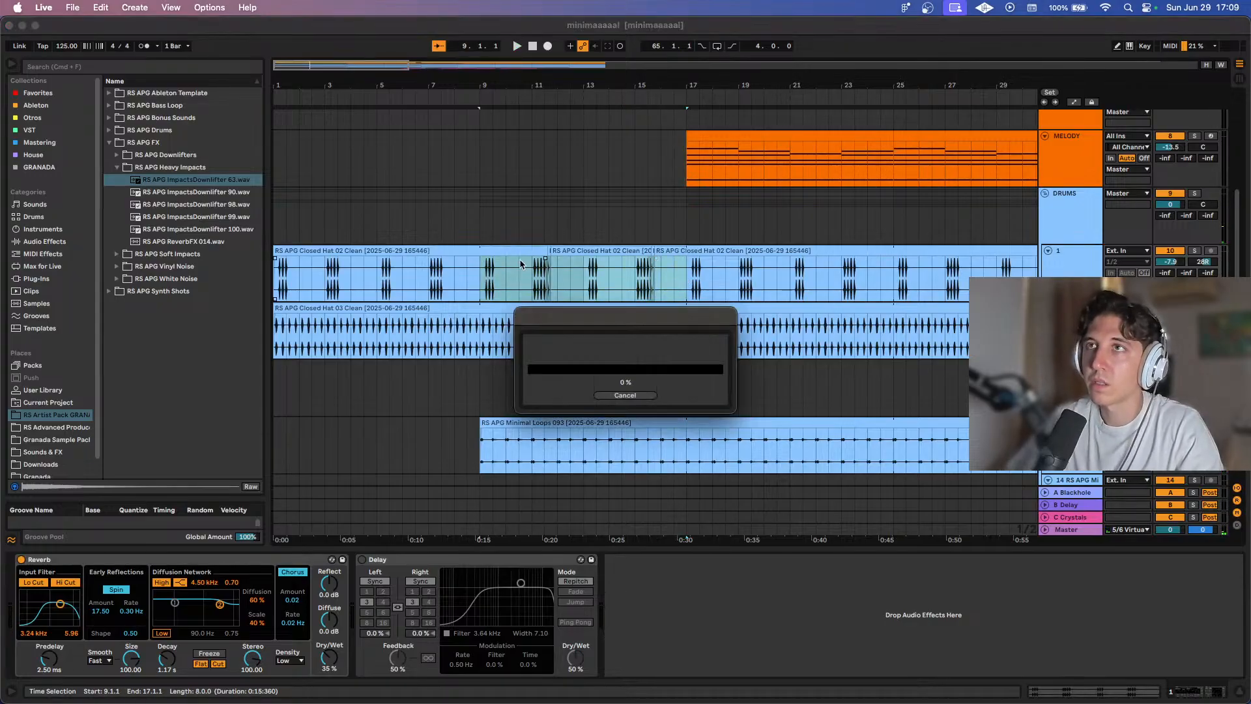
double_click(539, 248)
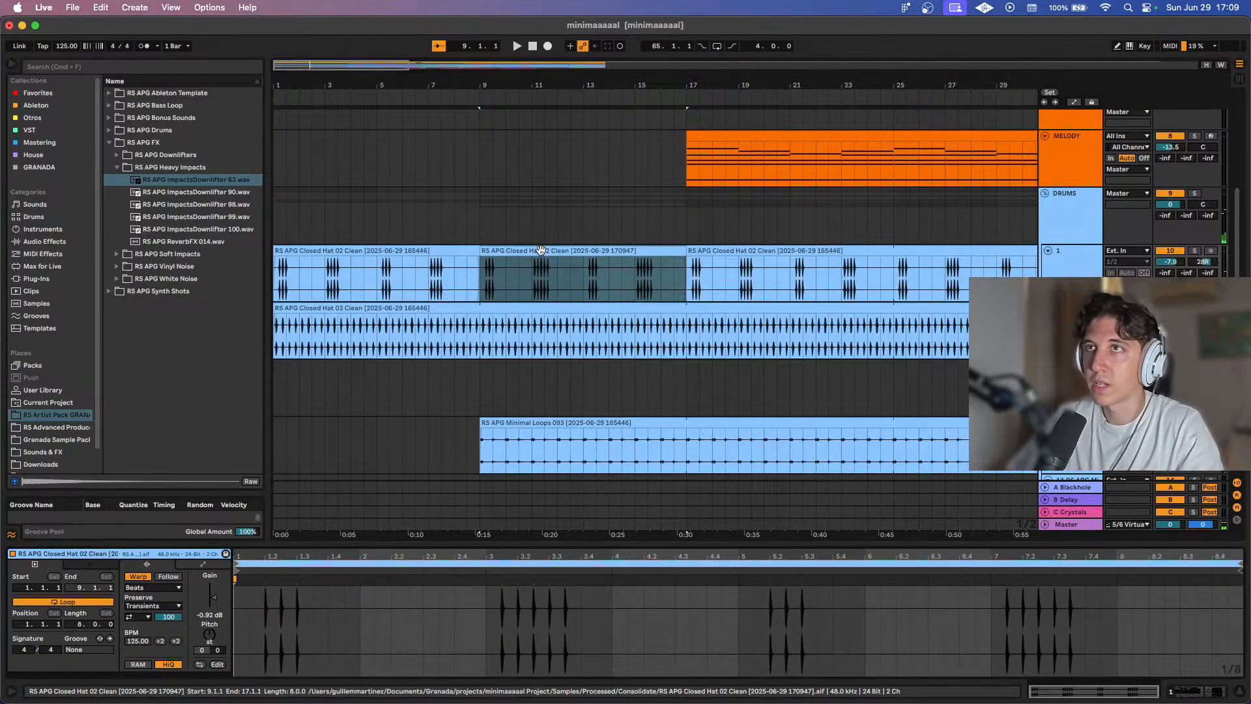
key("super+s")
Extend the consolidated Closed Hat 02 clip back to bar 1 and forward to bar 73, with playback from the start.
left_click_drag(485, 250, 194, 249)
key("space")
scroll(698, 288, "down", 10)
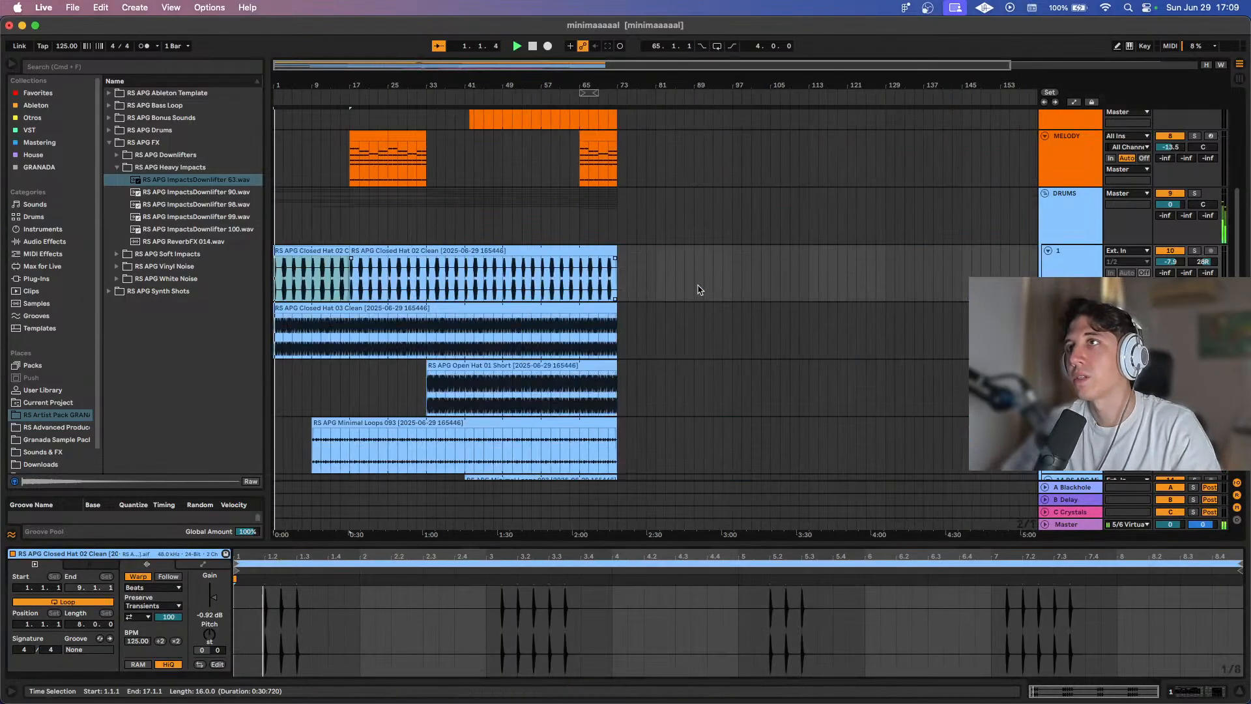
left_click_drag(344, 250, 604, 251)
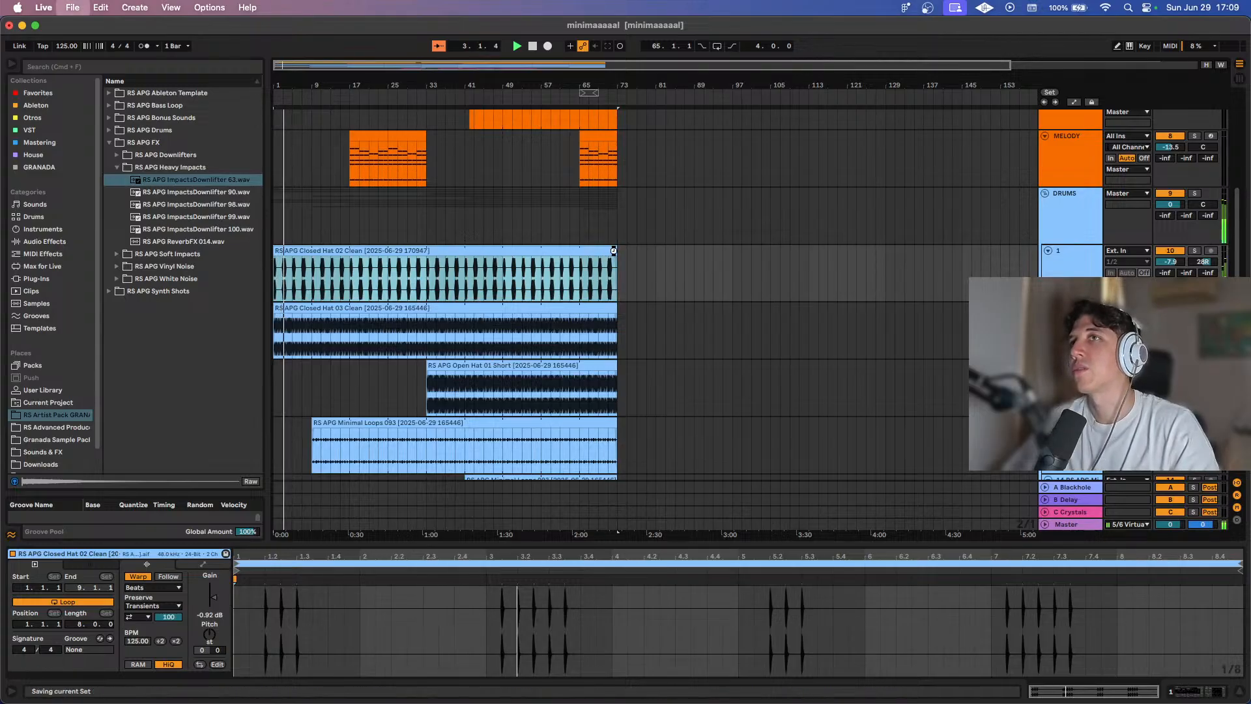
Examine the arrangement's layers from the kick and bass down to the drum loops and transition effects during playback.
scroll(452, 213, "up", 10)
left_click(399, 282)
scroll(399, 282, "up", 5)
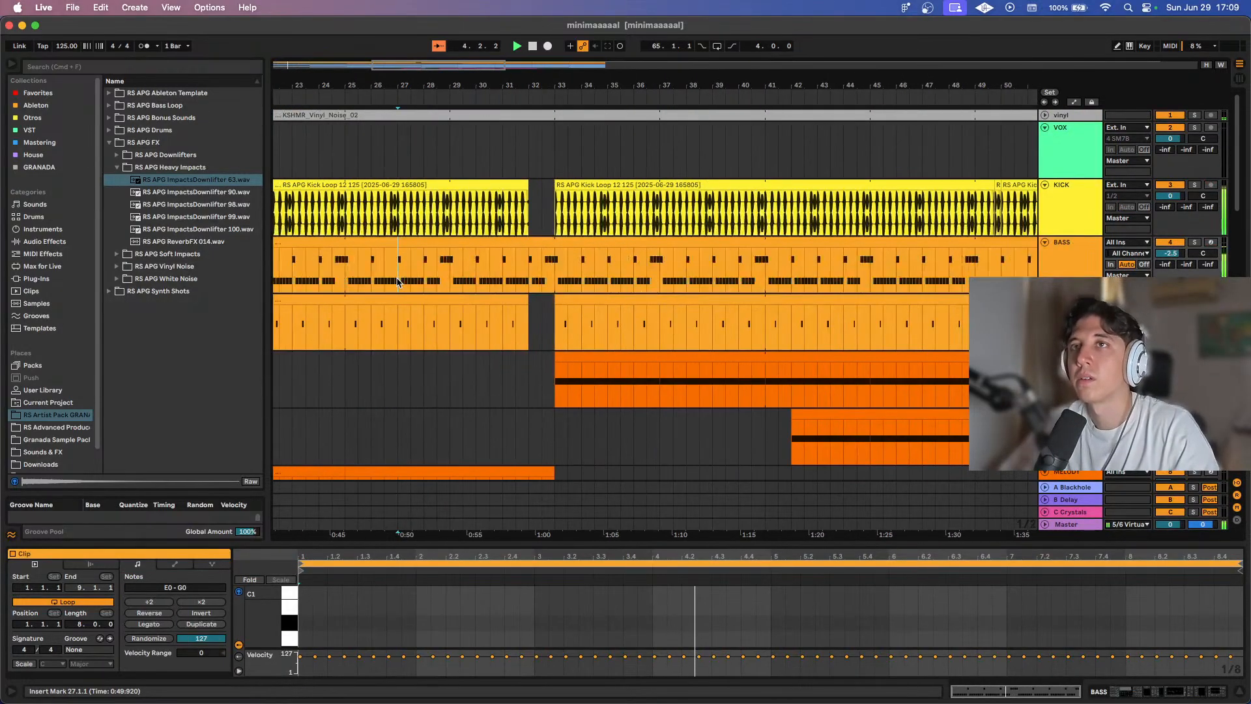
scroll(482, 343, "down", 5)
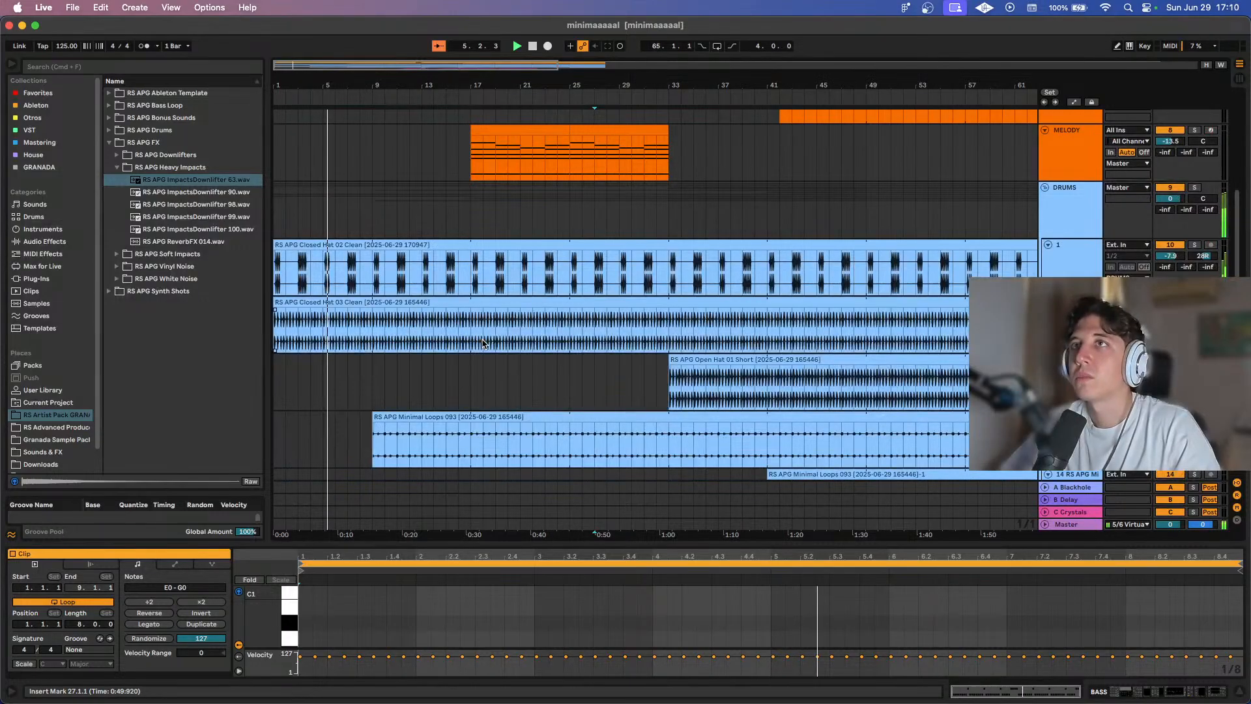
scroll(482, 343, "down", 10)
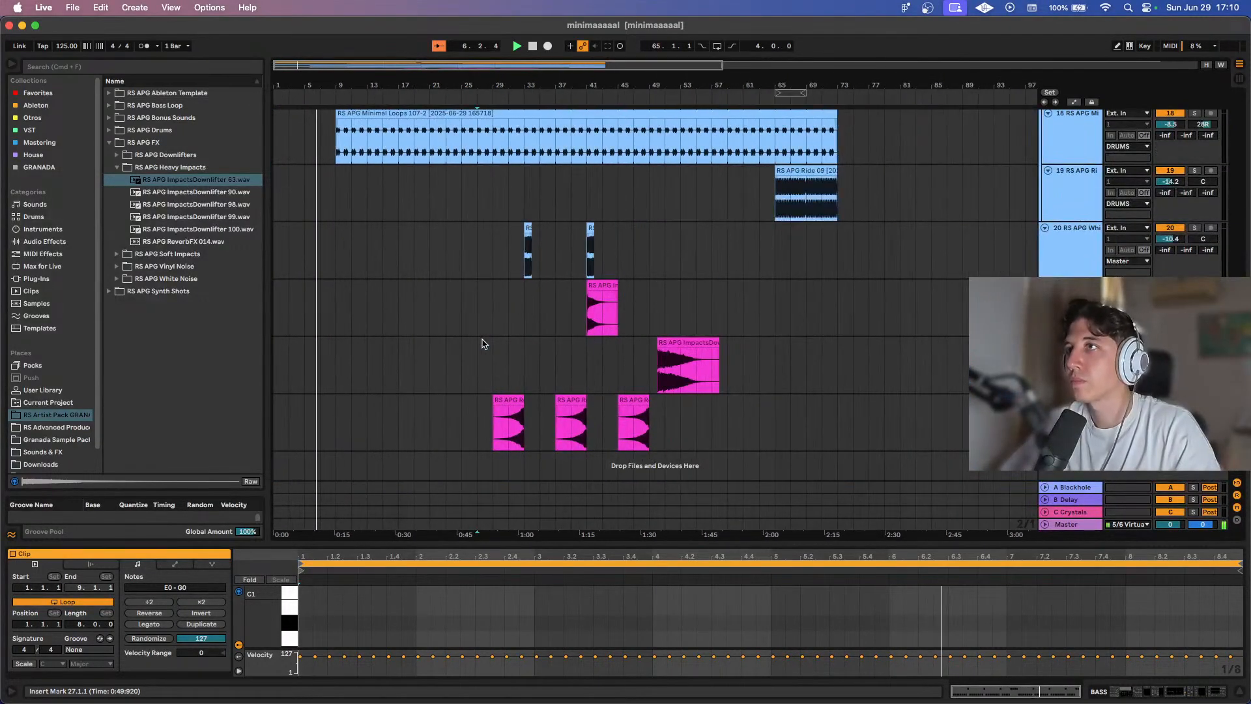
scroll(482, 343, "down", 5)
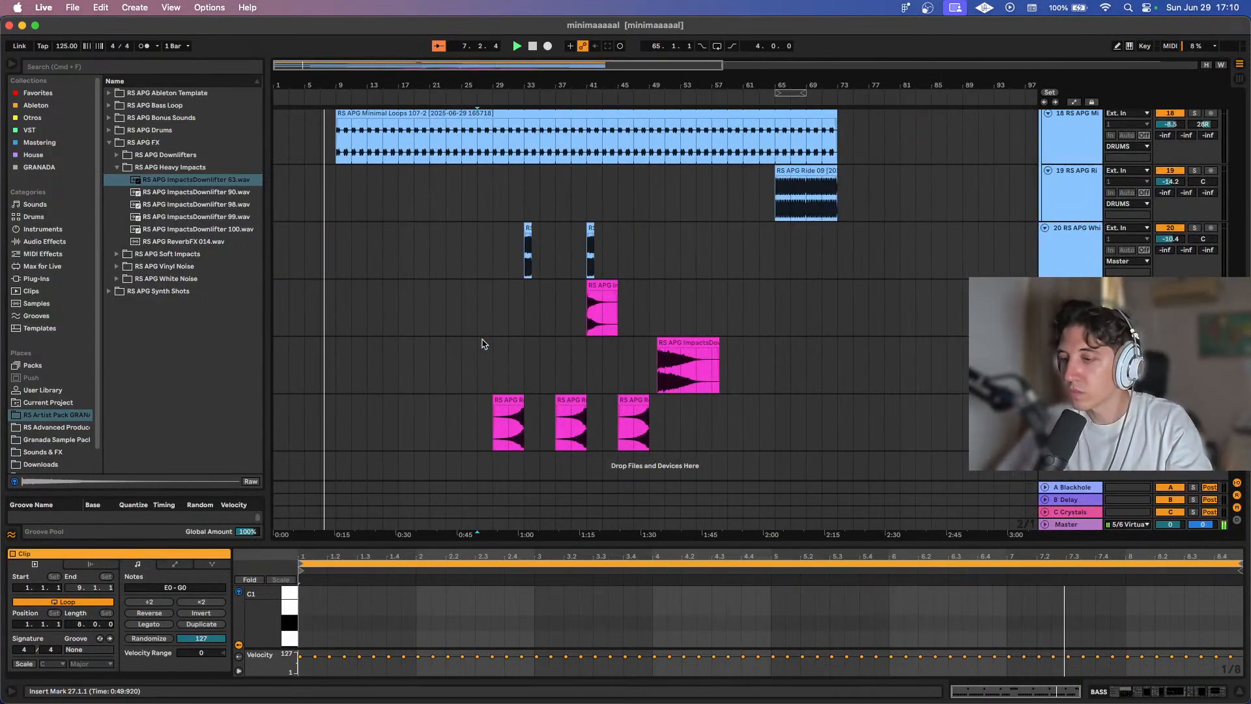
scroll(482, 343, "up", 10)
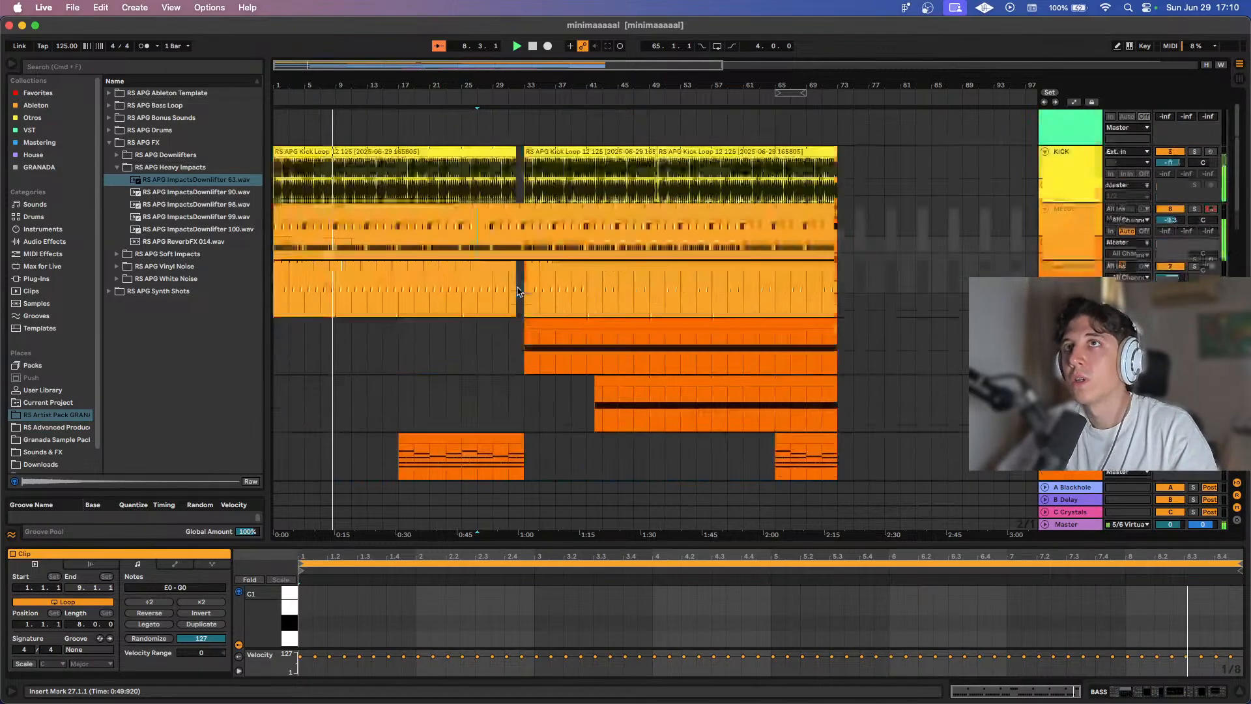
scroll(518, 291, "down", 5)
scroll(518, 291, "up", 6)
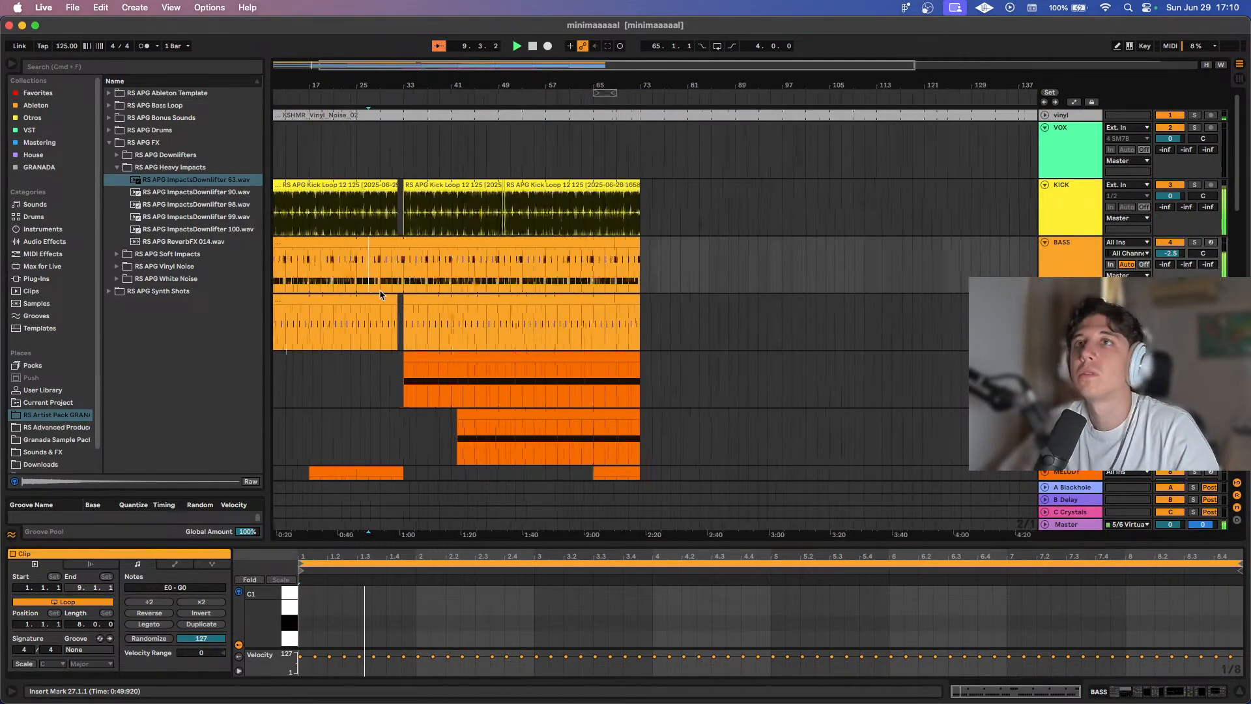
scroll(381, 294, "down", 10)
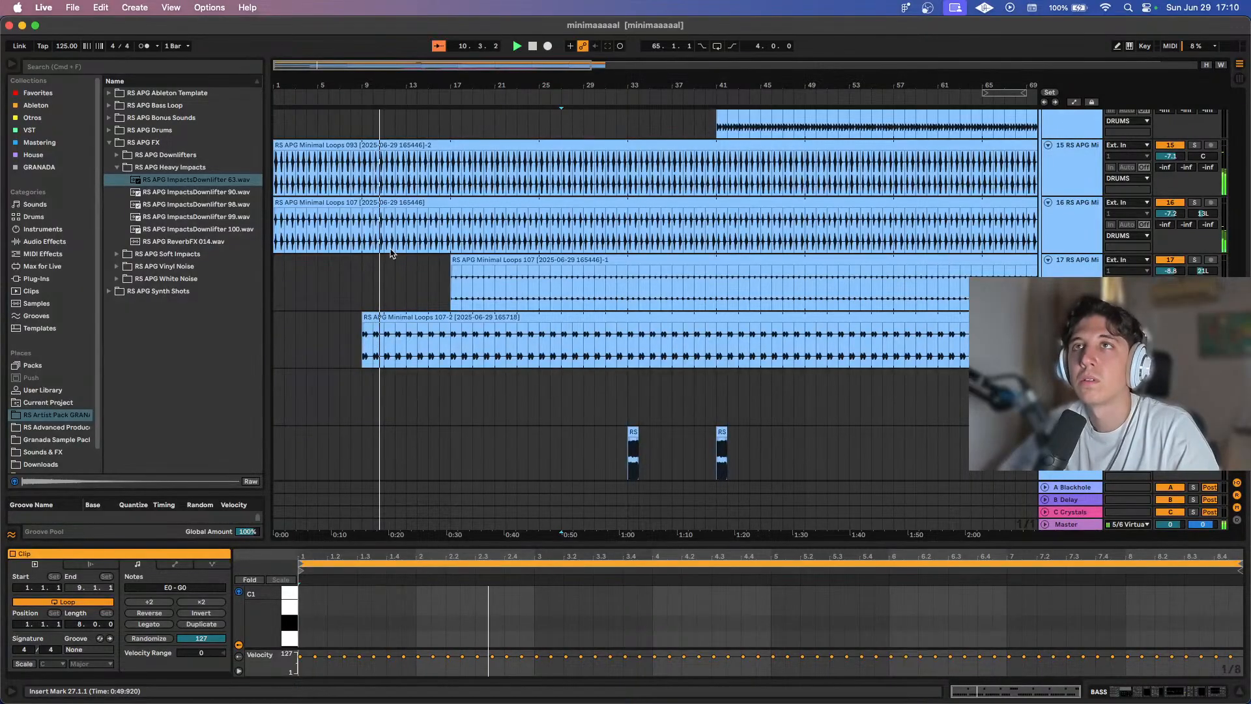
Audition the Minimal Loops 093 clip on drum track 4 in solo, restore the full mix, and pan the track to about 21L.
scroll(384, 260, "up", 2)
left_click(394, 225)
scroll(394, 224, "up", 3)
left_click(400, 198)
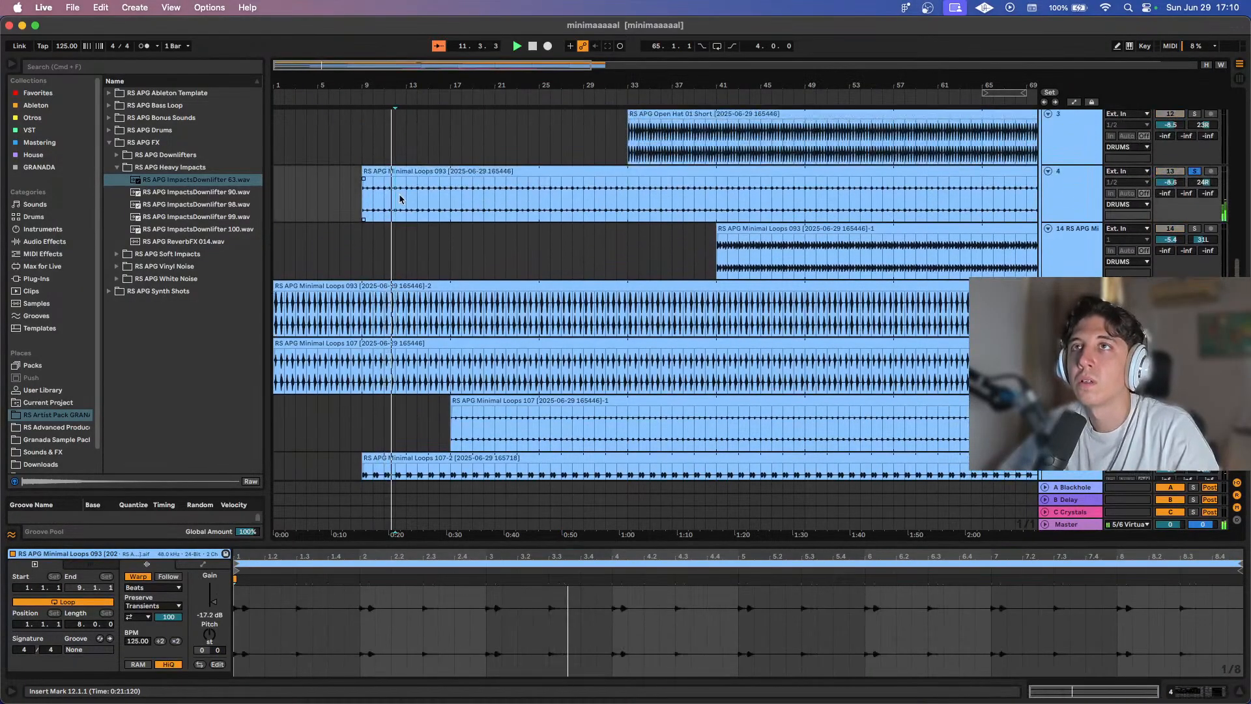
scroll(399, 195, "up", 1)
left_click(1195, 191)
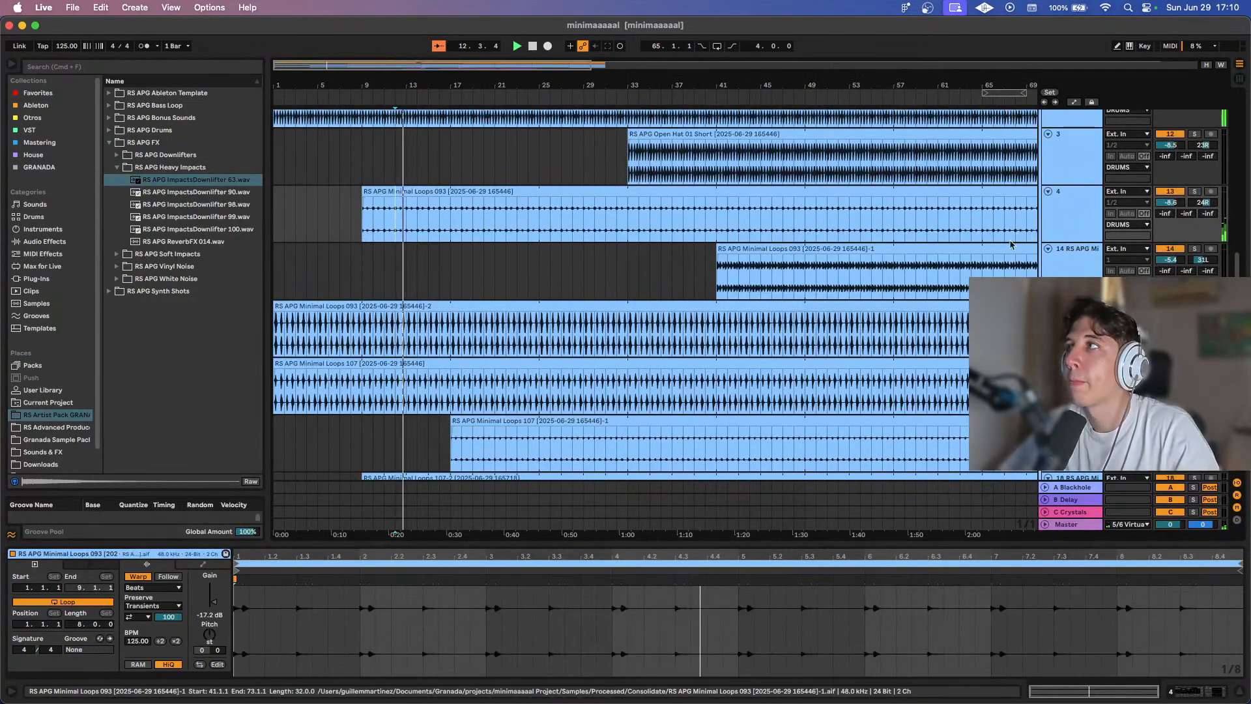
mouse_move(1213, 207)
left_mouse_down()
mouse_move(1213, 240)
mouse_move(1202, 203)
left_mouse_up()
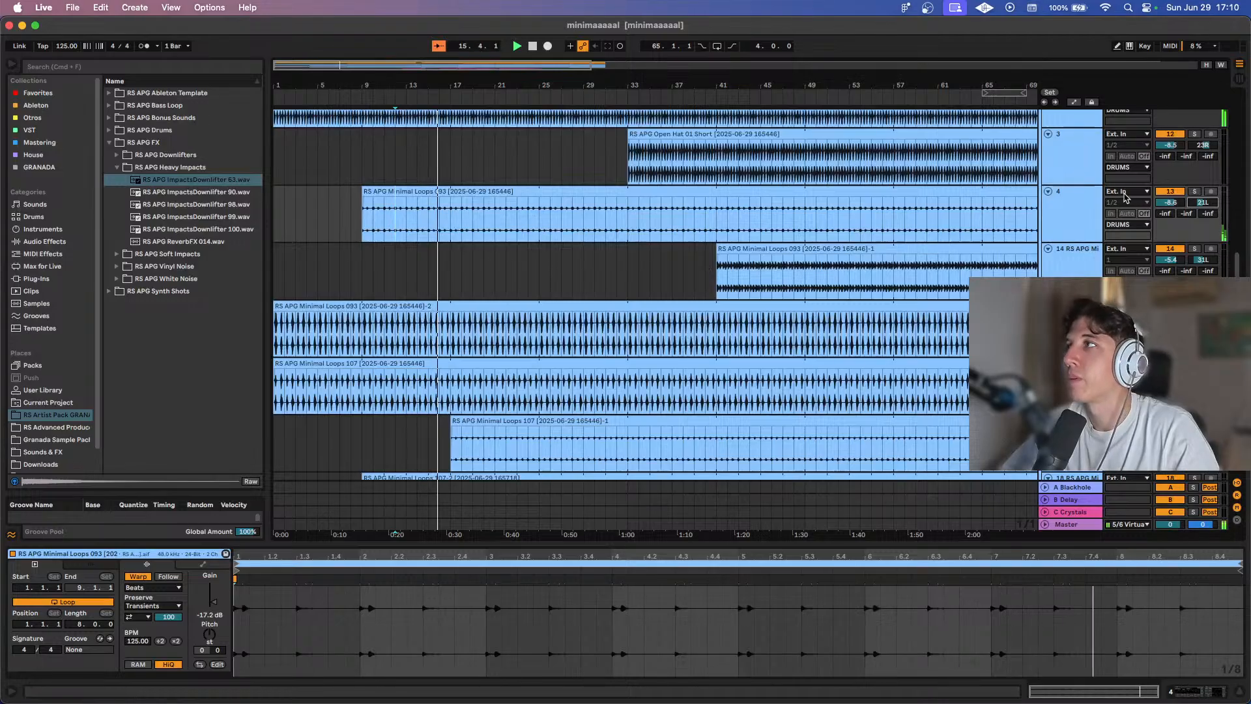
Audition track 17's Minimal Loops 107 in solo, then set its volume to -5.4 dB and its panning to 18R in the full mix.
scroll(630, 326, "down", 5)
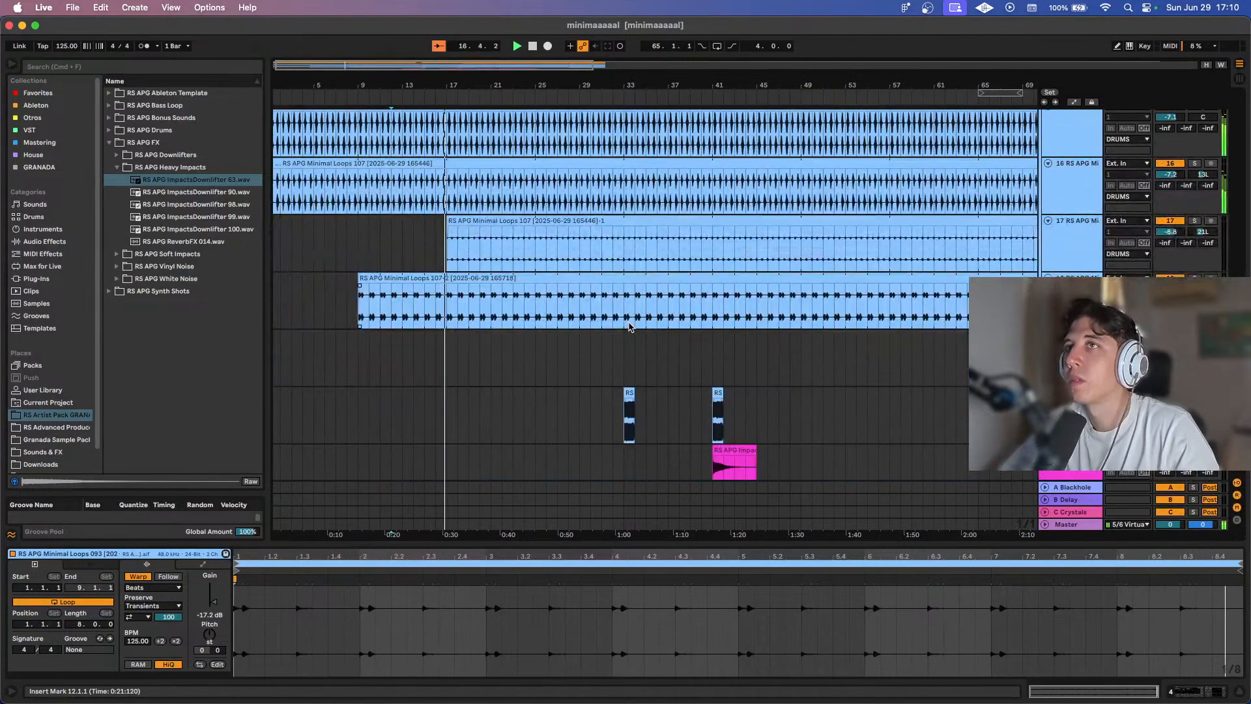
left_click(554, 252)
key("s")
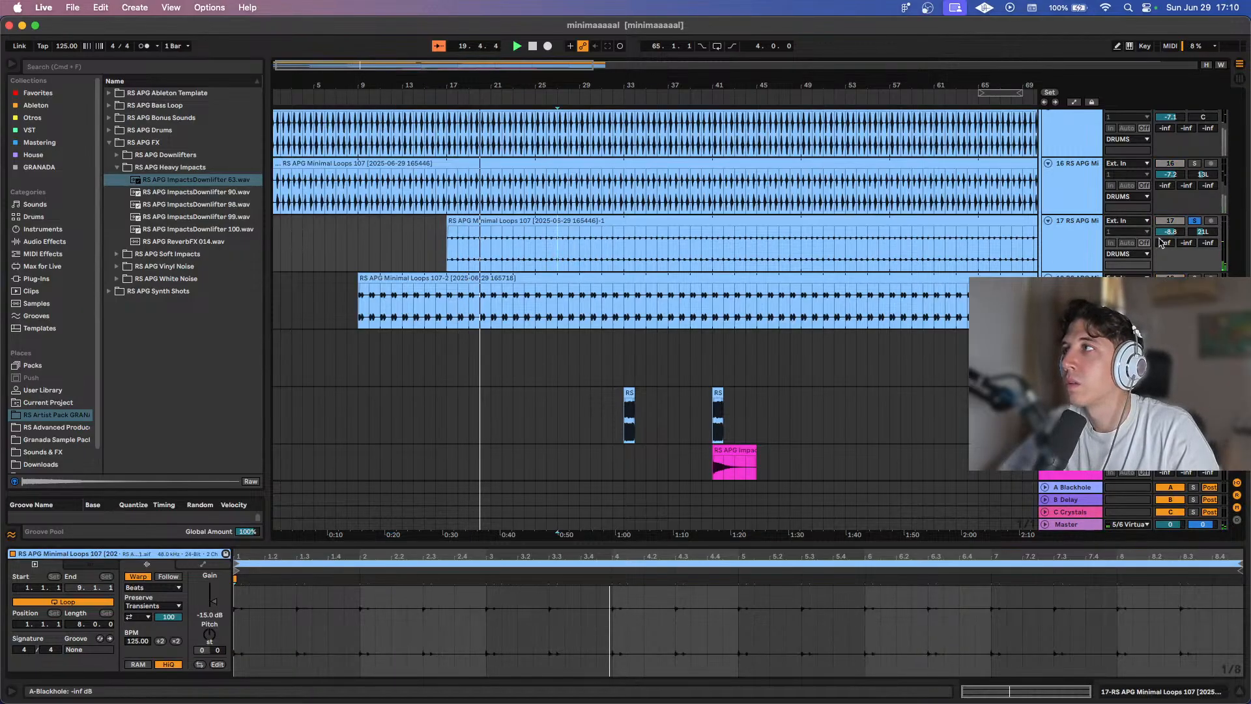
key("s")
left_click_drag(1170, 232, 1170, 216)
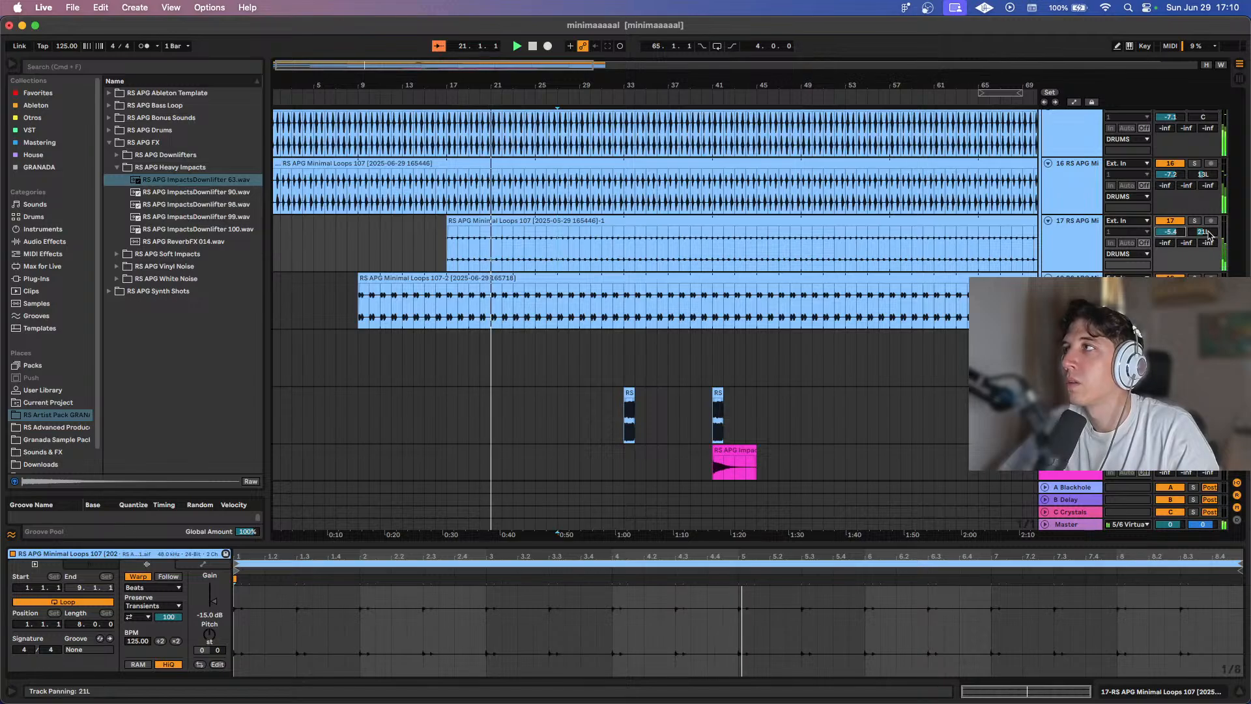
left_click_drag(1202, 232, 1202, 211)
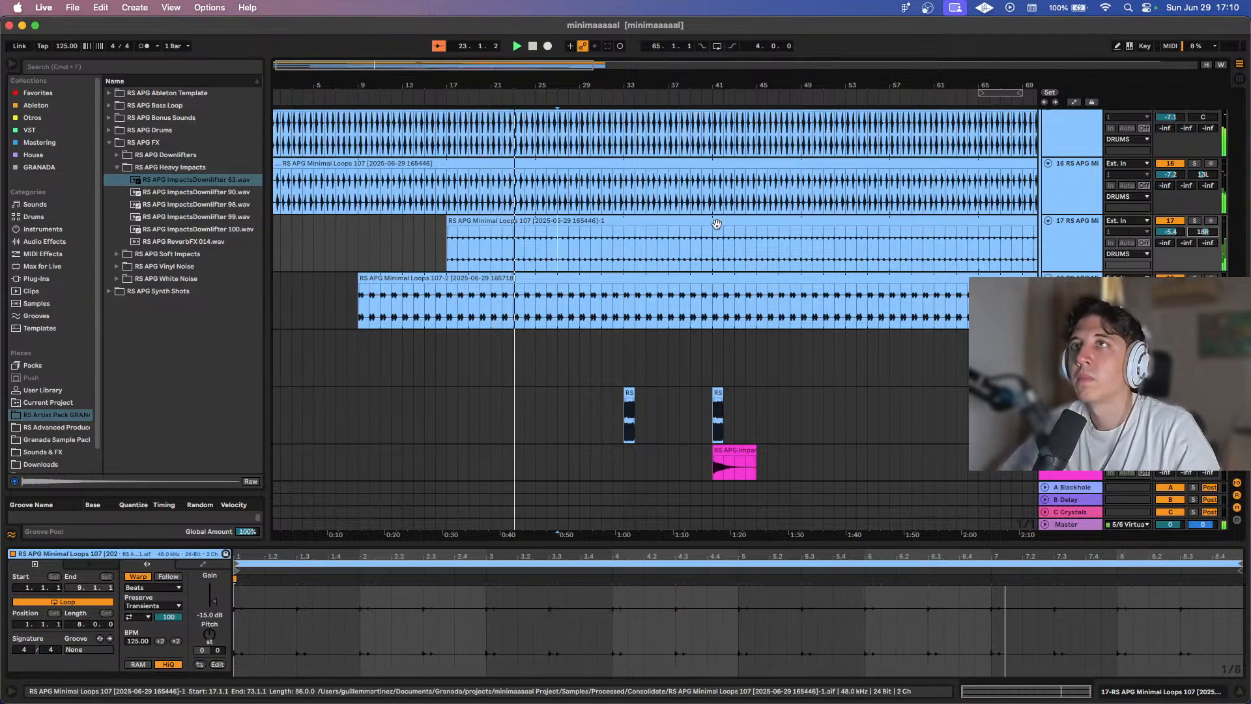
Duplicate the ReverseUplifter 79 track and delete all clips from the copy.
scroll(716, 224, "up", 5)
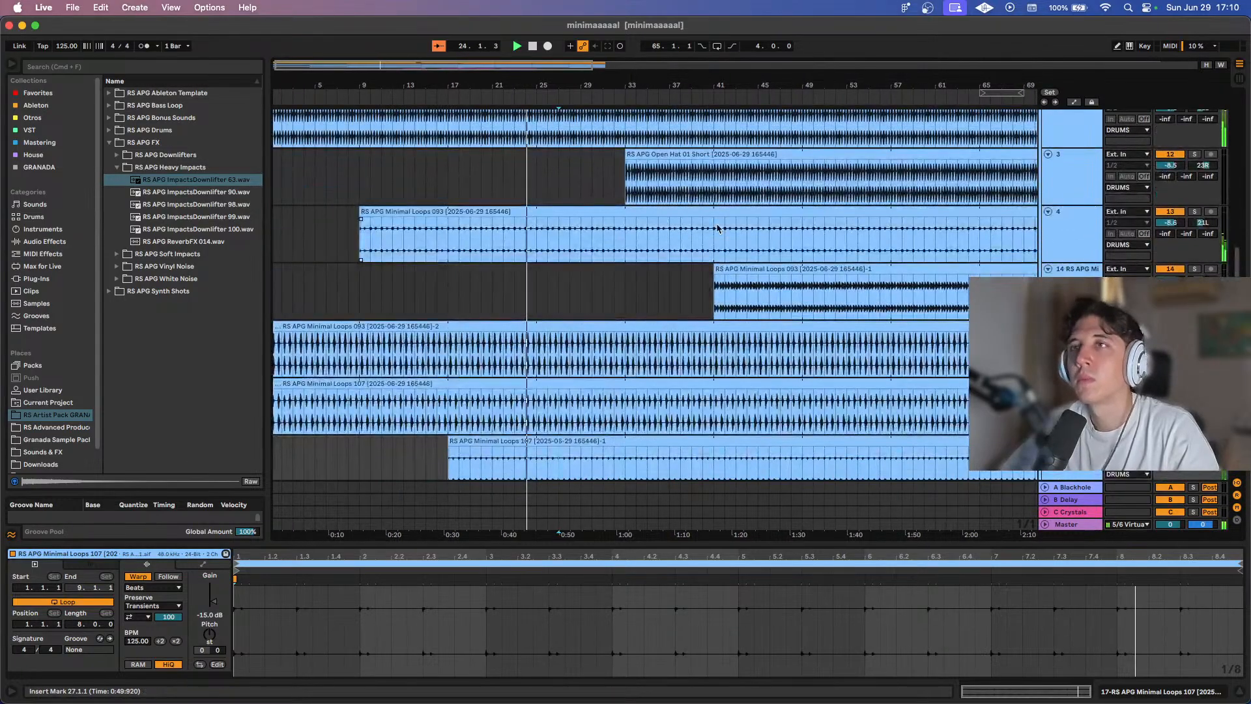
scroll(586, 282, "up", 10)
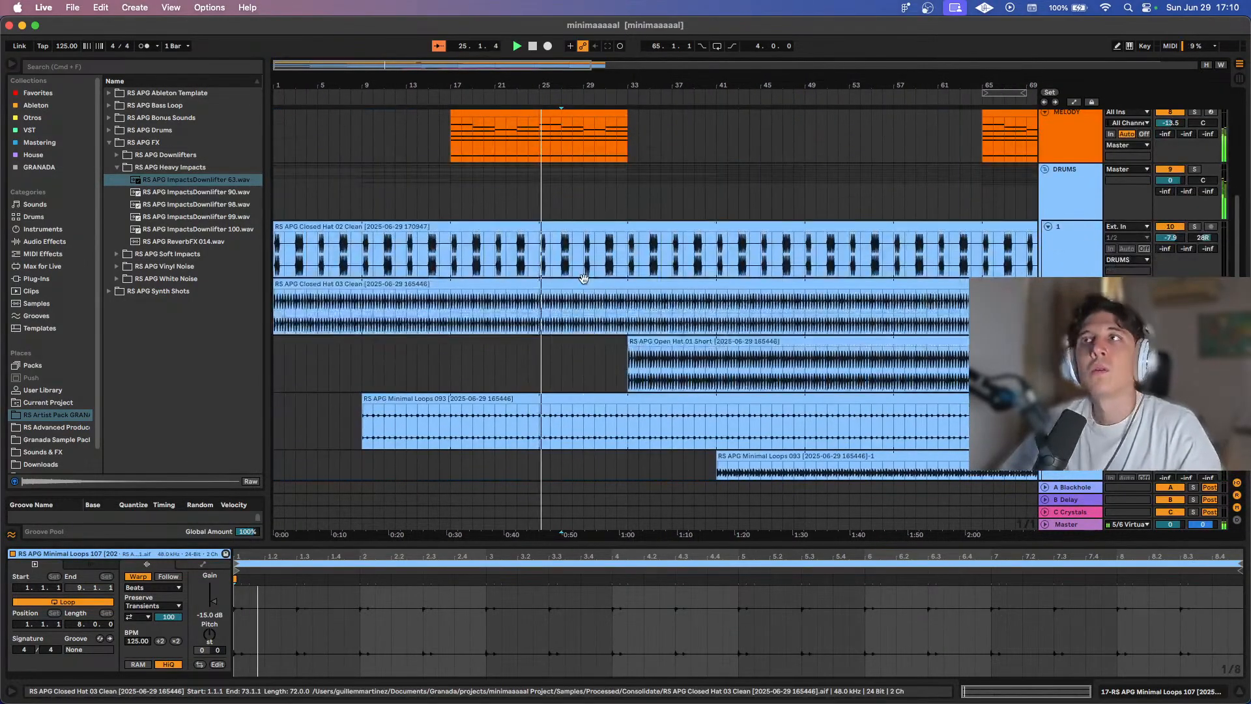
scroll(585, 282, "down", 2)
scroll(579, 280, "down", 15)
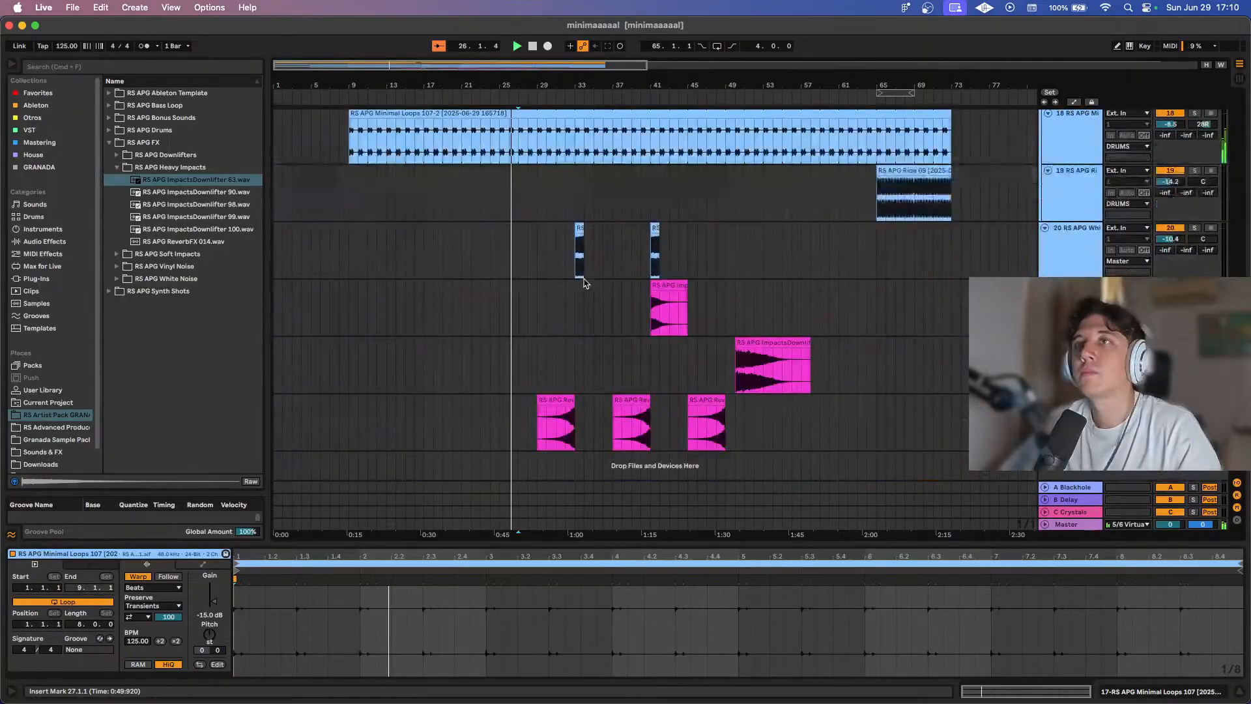
left_click(1068, 400)
key("super+d")
scroll(600, 385, "down", 2)
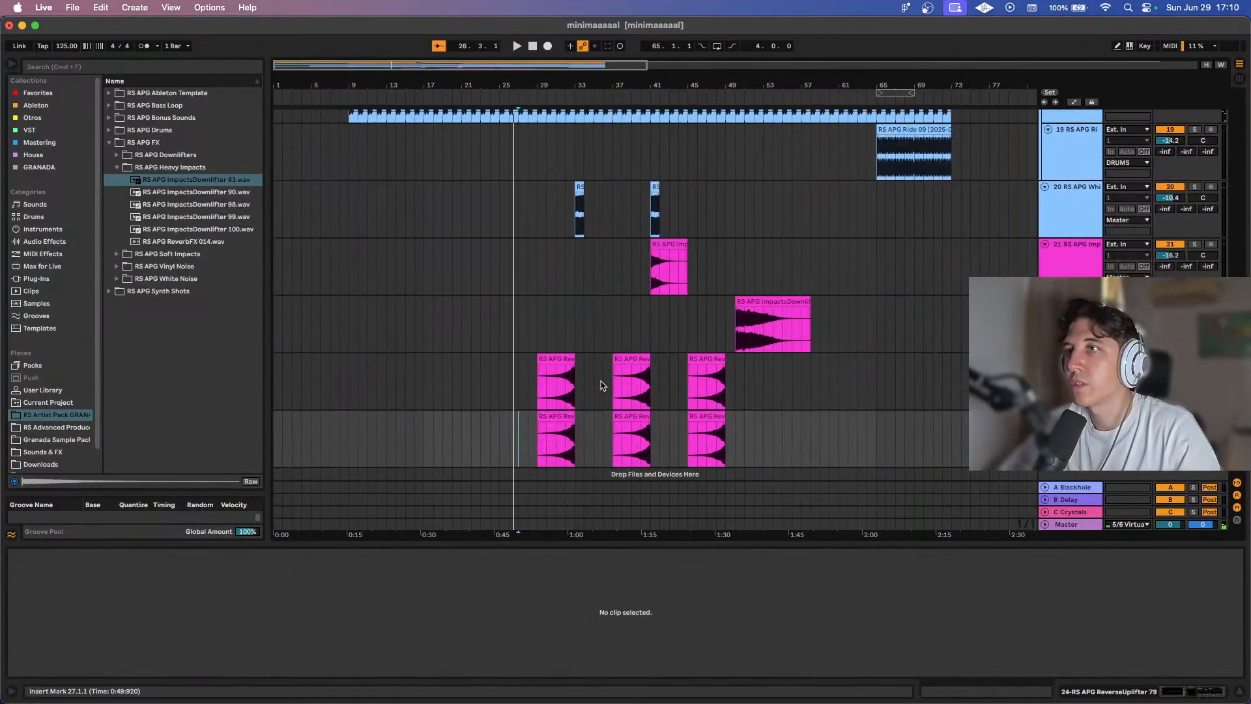
left_click_drag(754, 412, 338, 411)
key("BackSpace")
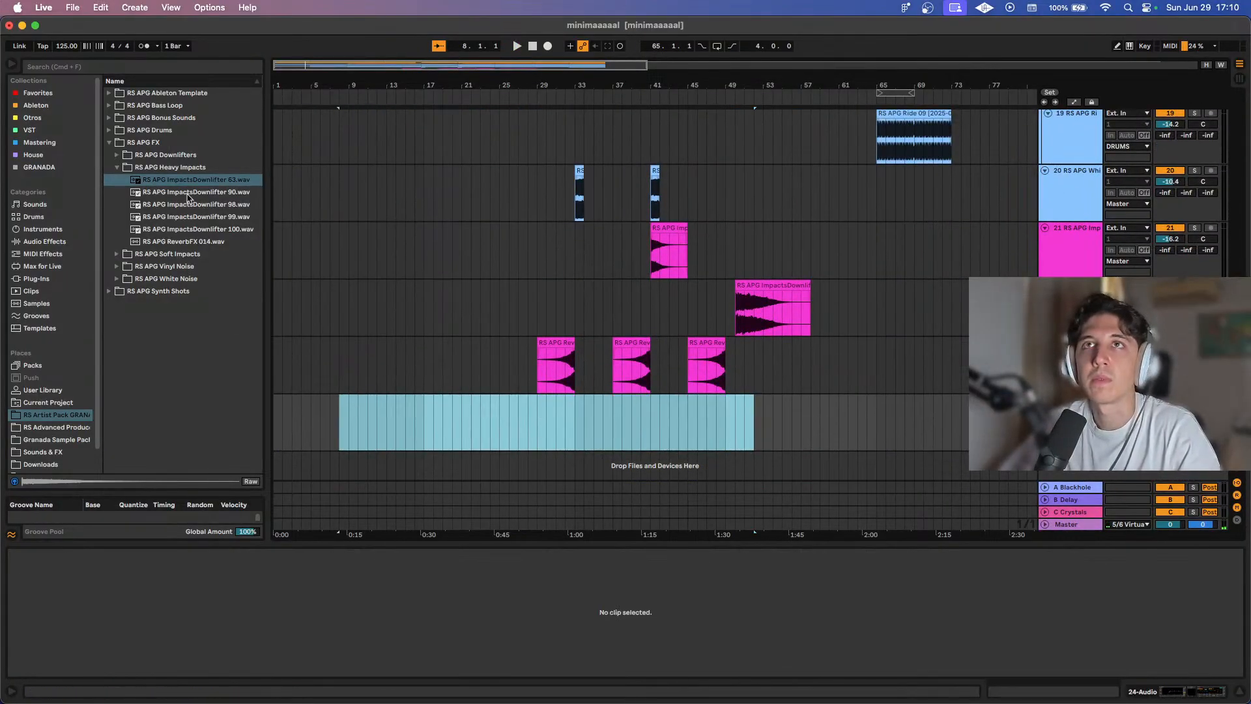
Audition ReverseUplifter 42 from the Downlifters folder and White Noise 01 and 03 from the White Noise folder.
left_click(118, 167)
left_click(116, 154)
left_click(177, 192)
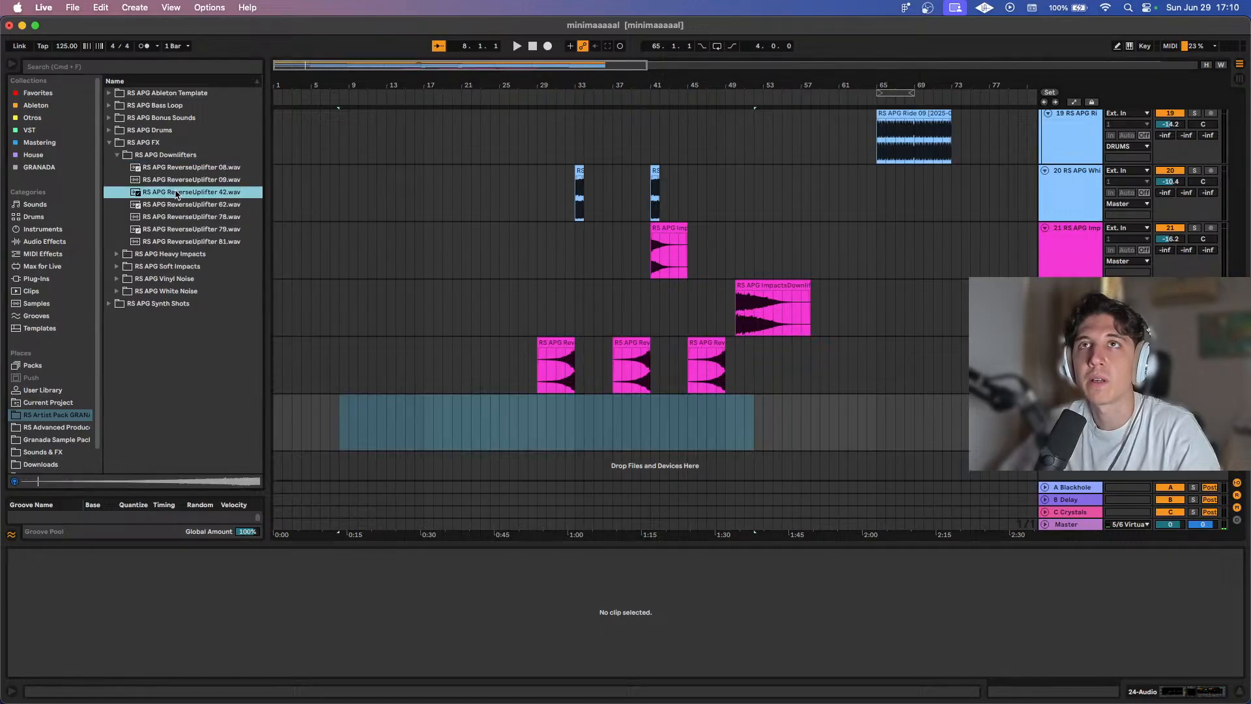
left_click(118, 156)
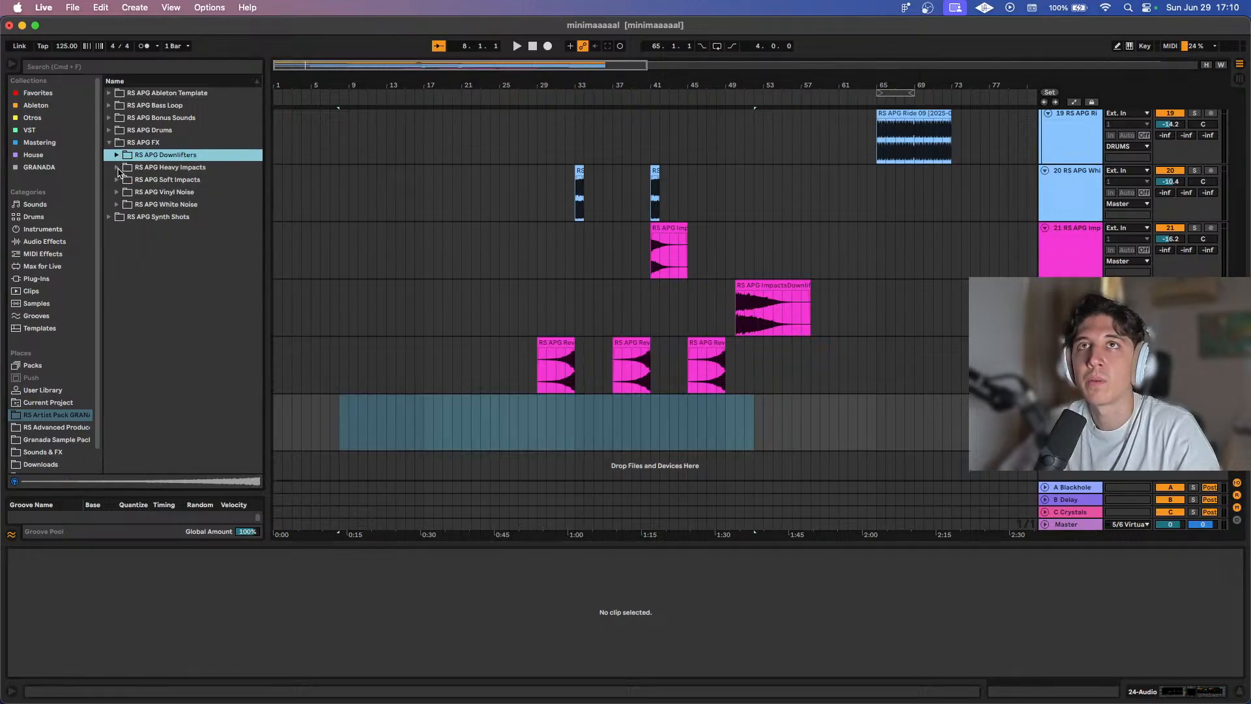
left_click(117, 205)
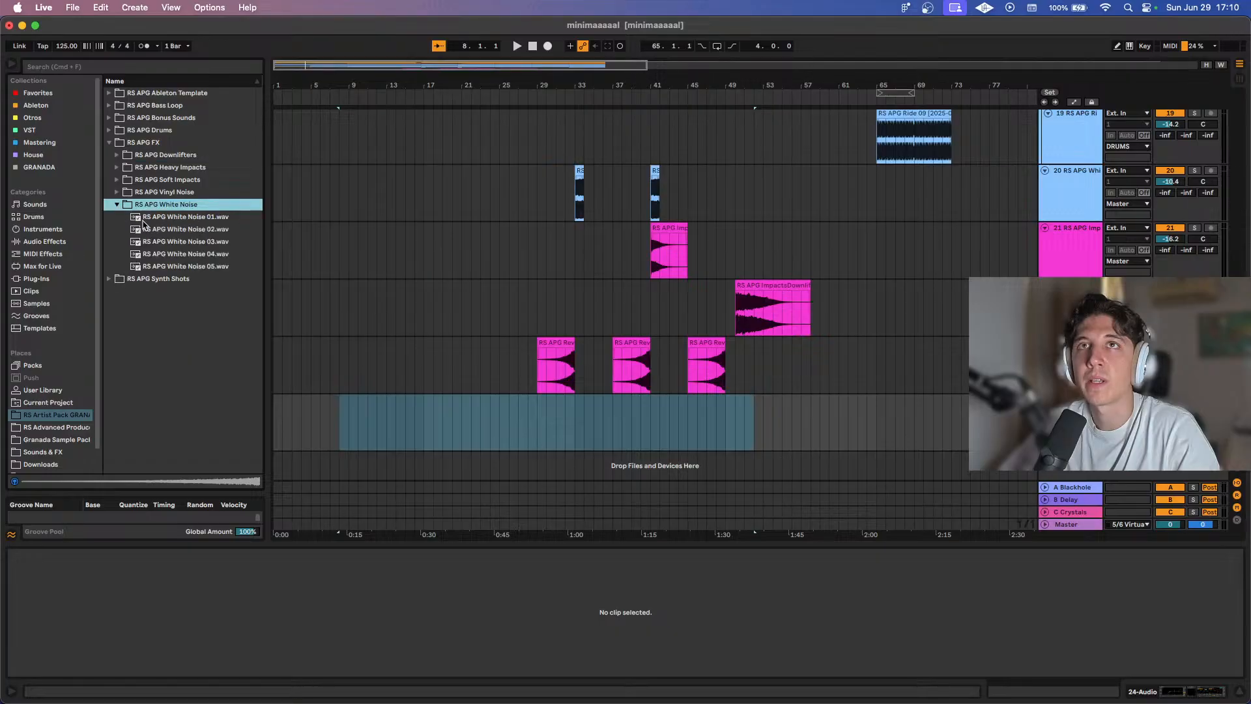
left_click(146, 218)
left_click(167, 242)
Place RS APG White Noise 02 on the empty track from bar 25 to bar 29 and consolidate it.
left_click(176, 231)
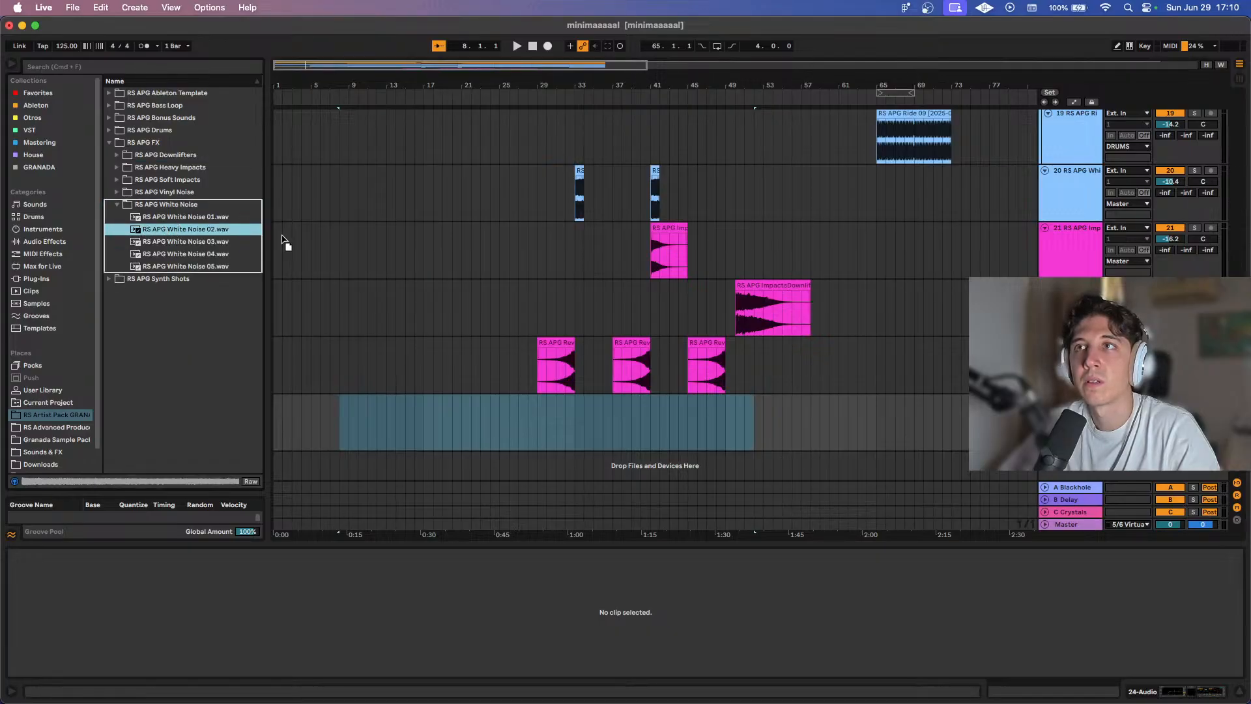
left_click_drag(281, 239, 689, 424)
scroll(493, 401, "up", 3)
scroll(494, 401, "up", 5)
scroll(609, 404, "down", 5)
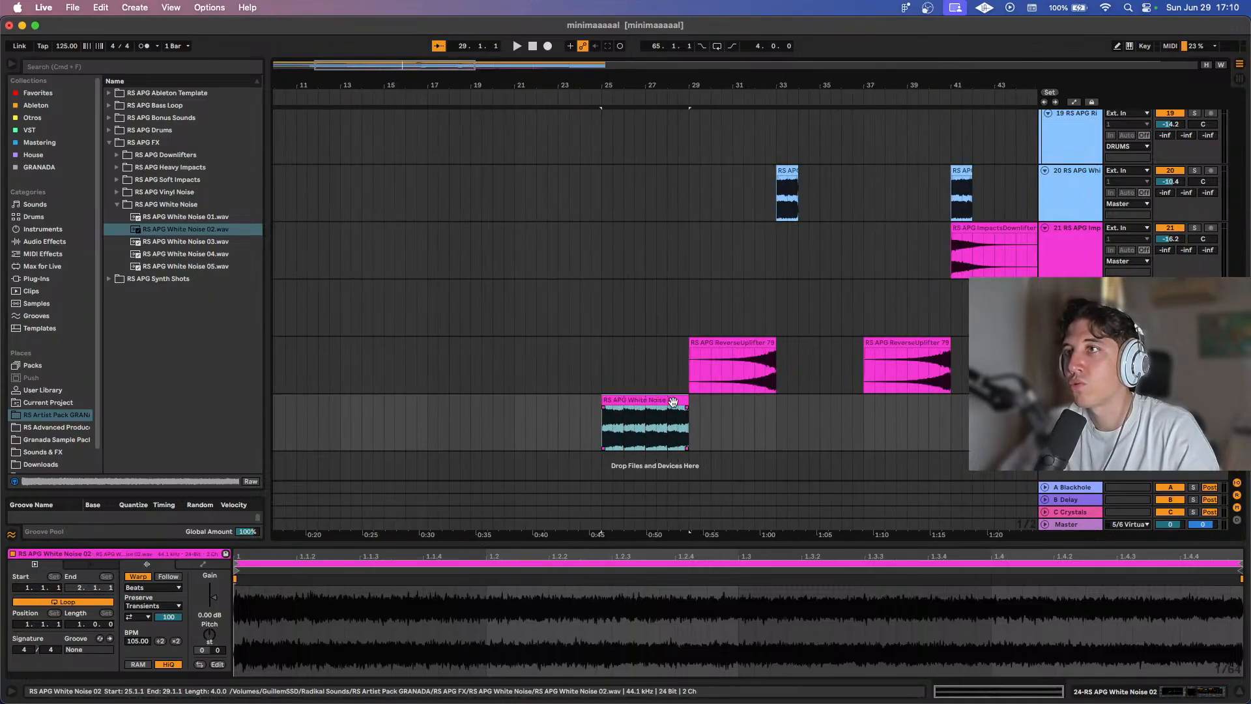
key("super+j")
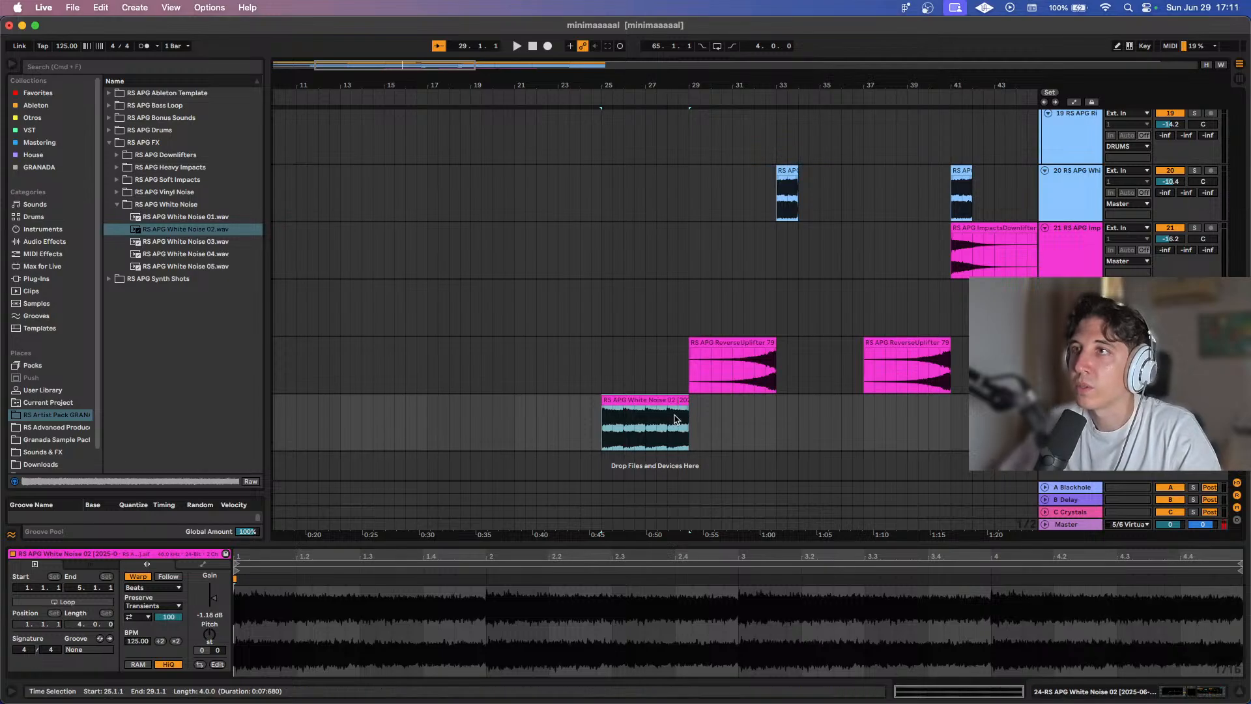
Fade out the white noise clip across its four bars and play it from bar 25 with the track's effects shown.
key("space")
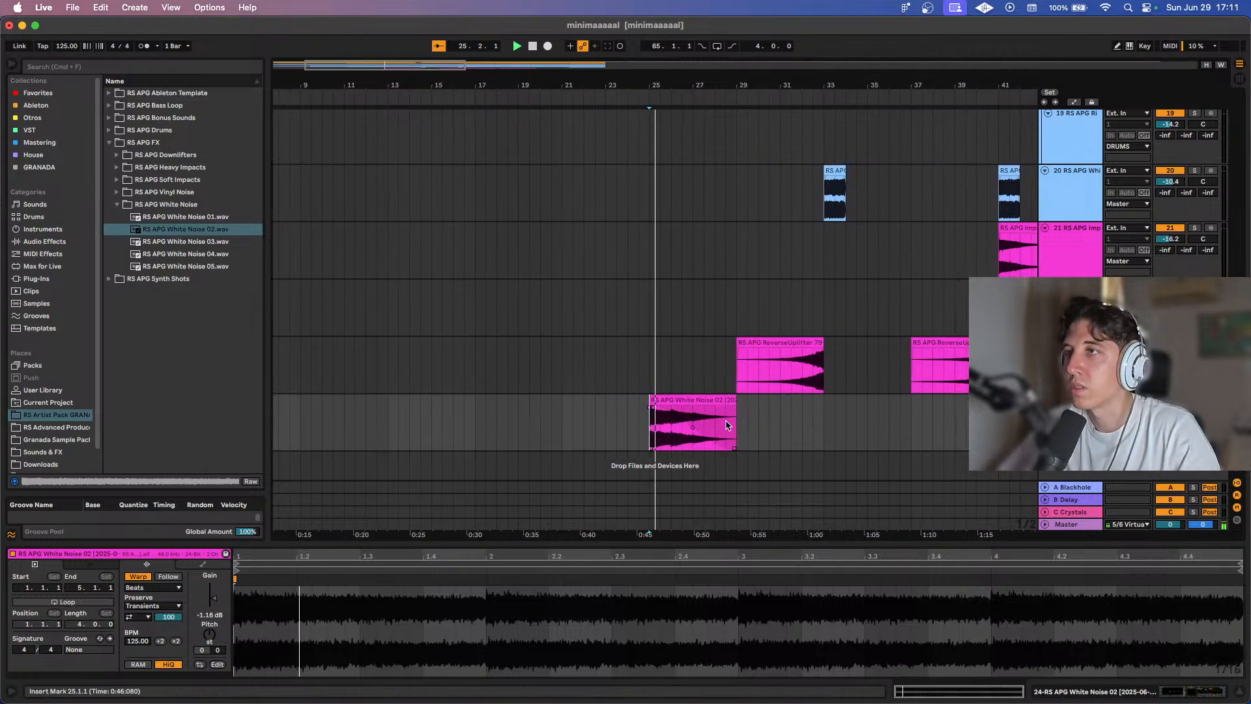
key("shift+Tab")
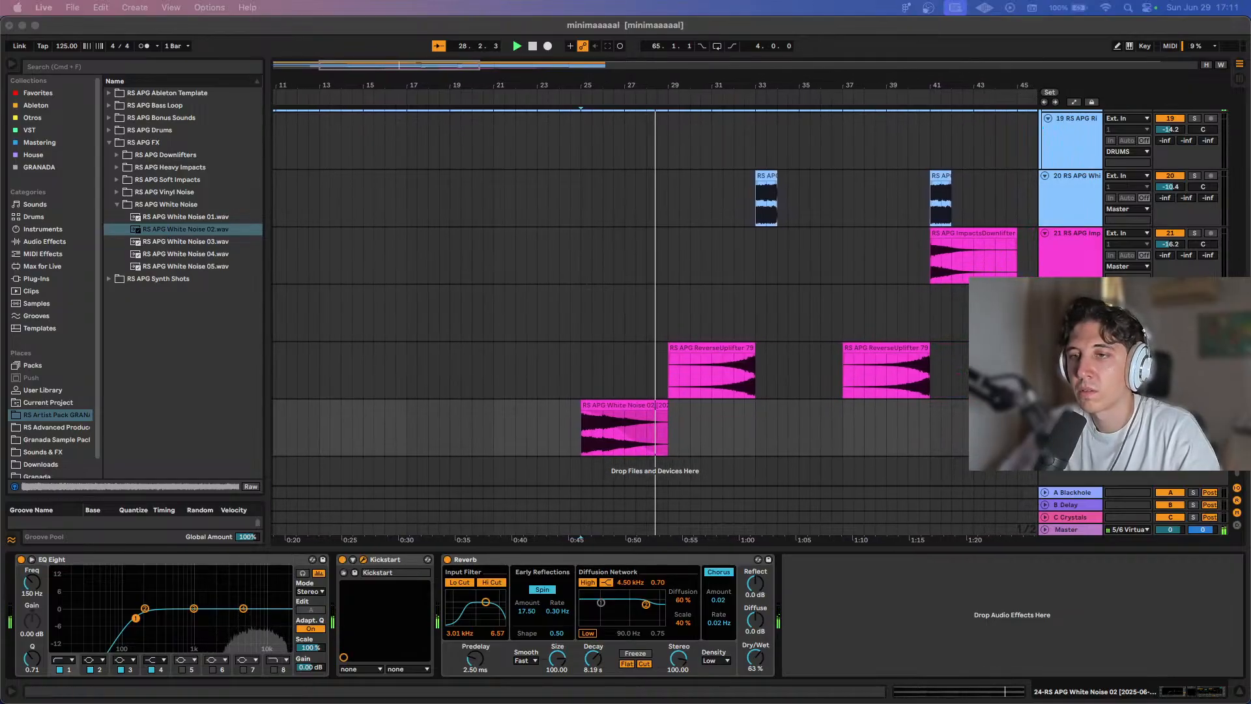
left_click(597, 520)
scroll(588, 420, "down", 3)
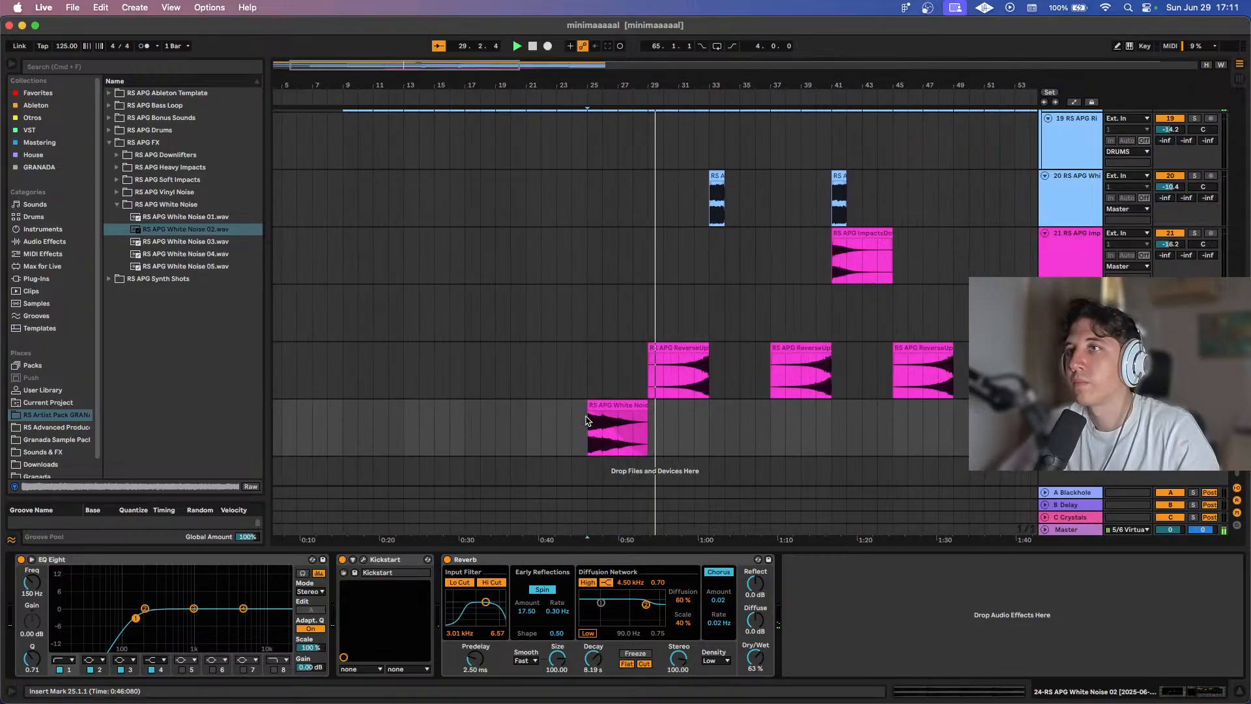
Examine the kick, bass, melody, drum loop and effect layers around the bar 33 transition during playback.
scroll(588, 421, "up", 5)
scroll(588, 421, "up", 10)
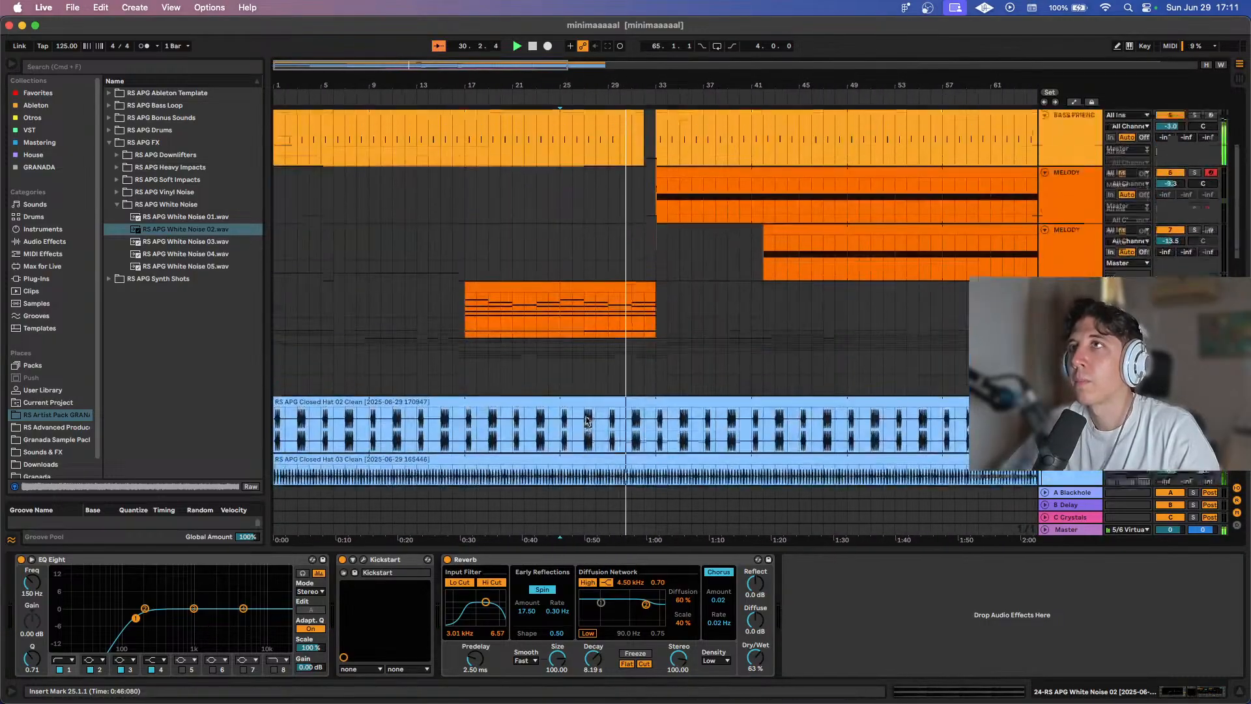
scroll(585, 417, "down", 3)
scroll(449, 293, "up", 5)
scroll(449, 293, "left", 3)
scroll(449, 293, "down", 1)
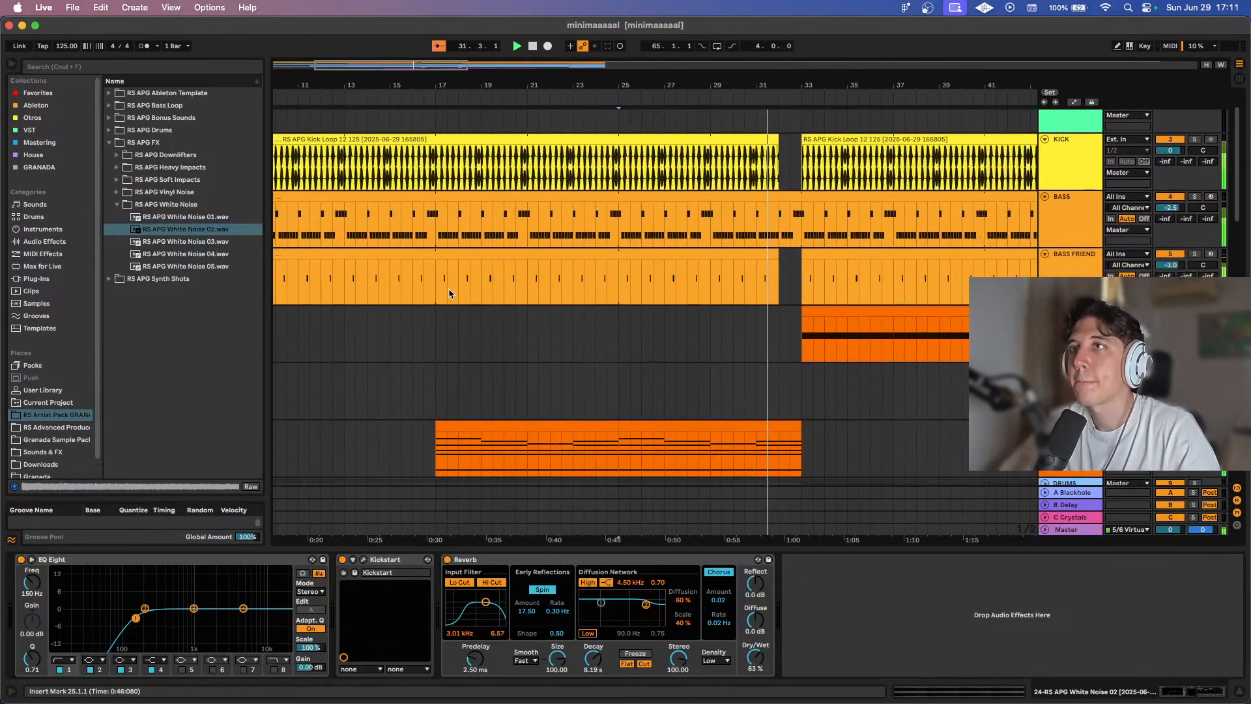
scroll(449, 293, "down", 4)
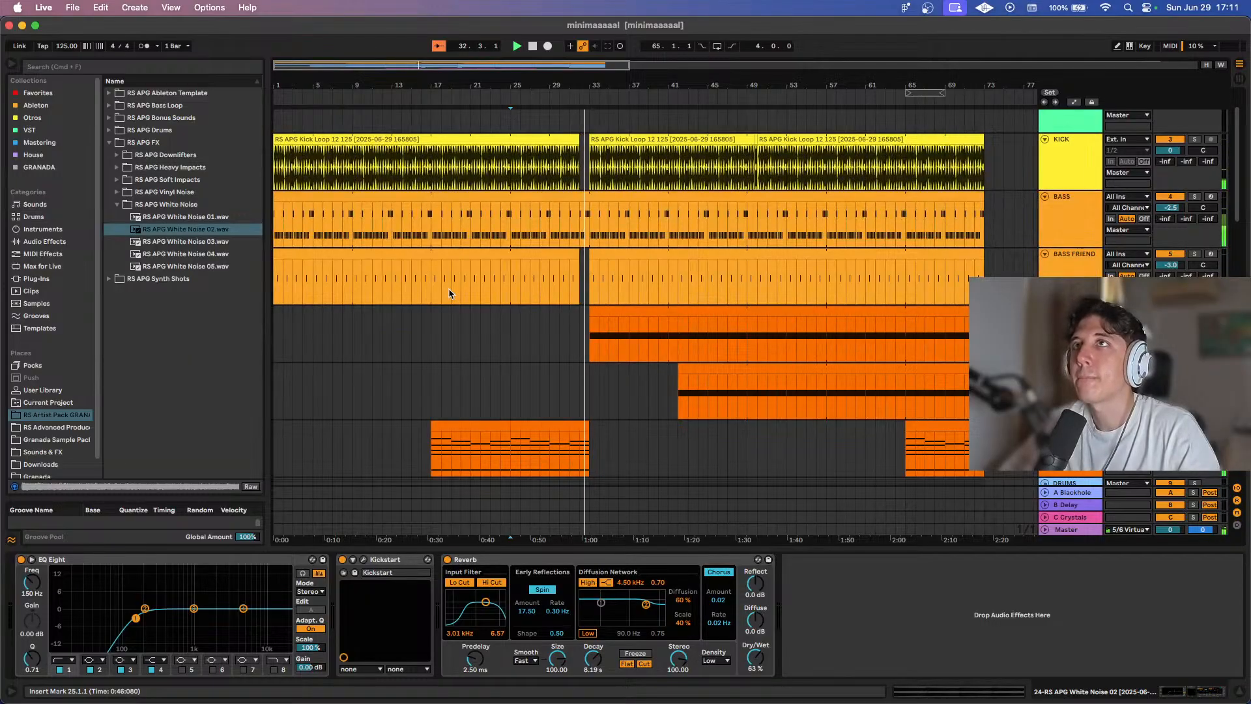
scroll(584, 272, "down", 10)
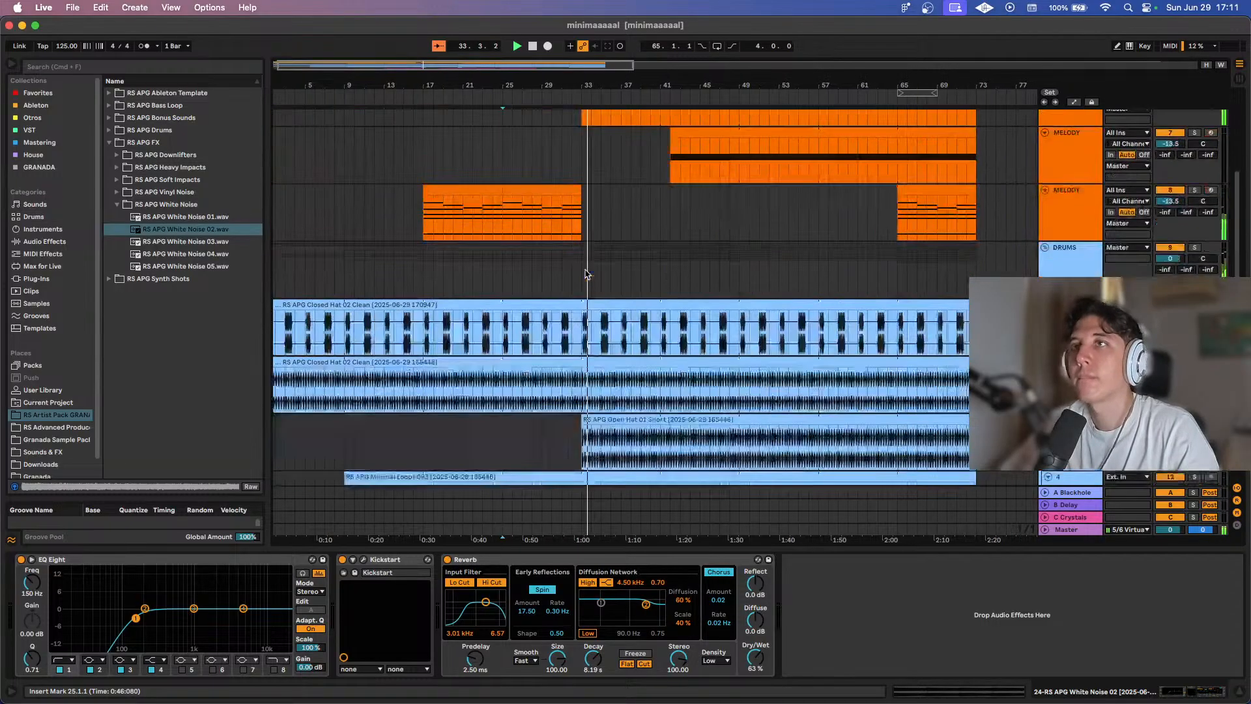
scroll(584, 272, "down", 10)
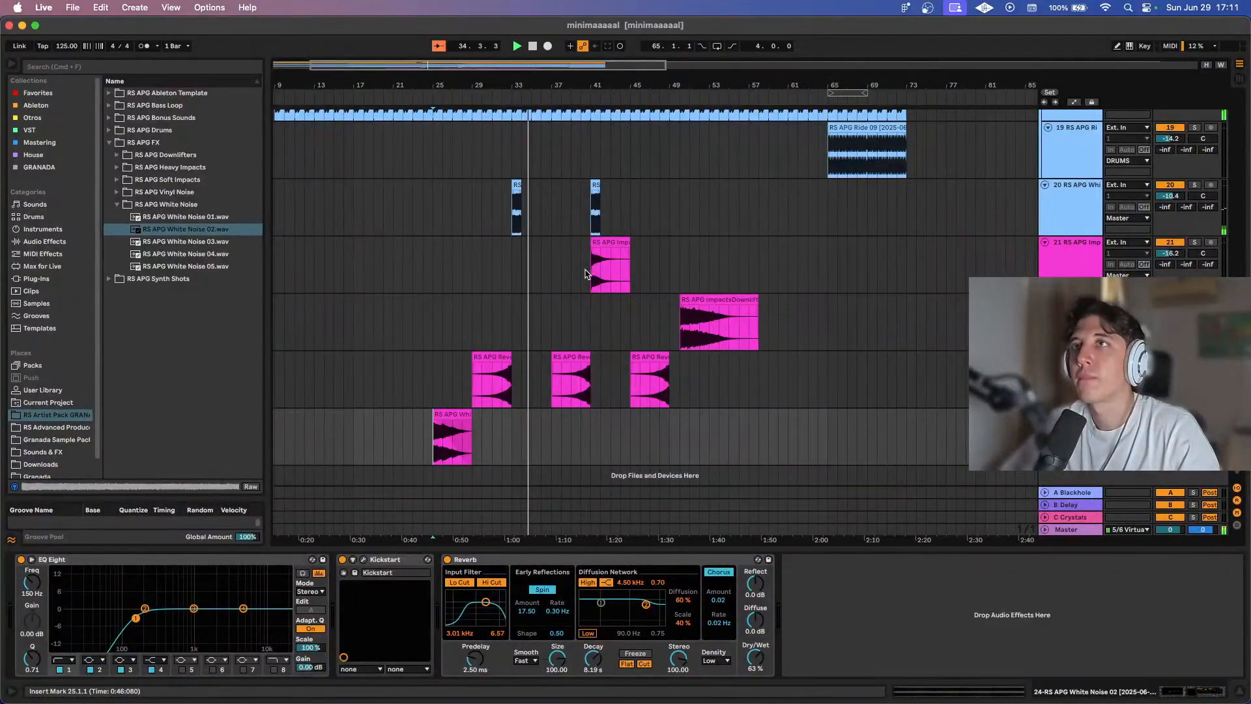
scroll(599, 273, "up", 20)
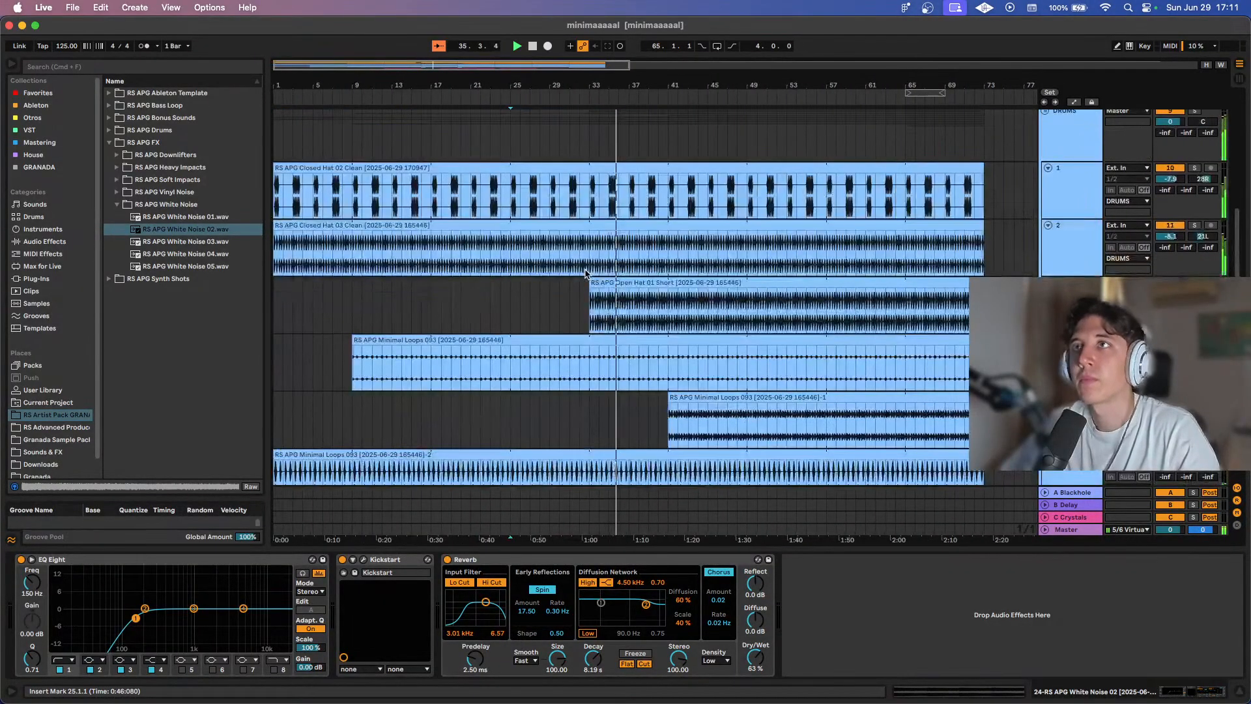
scroll(624, 331, "down", 2)
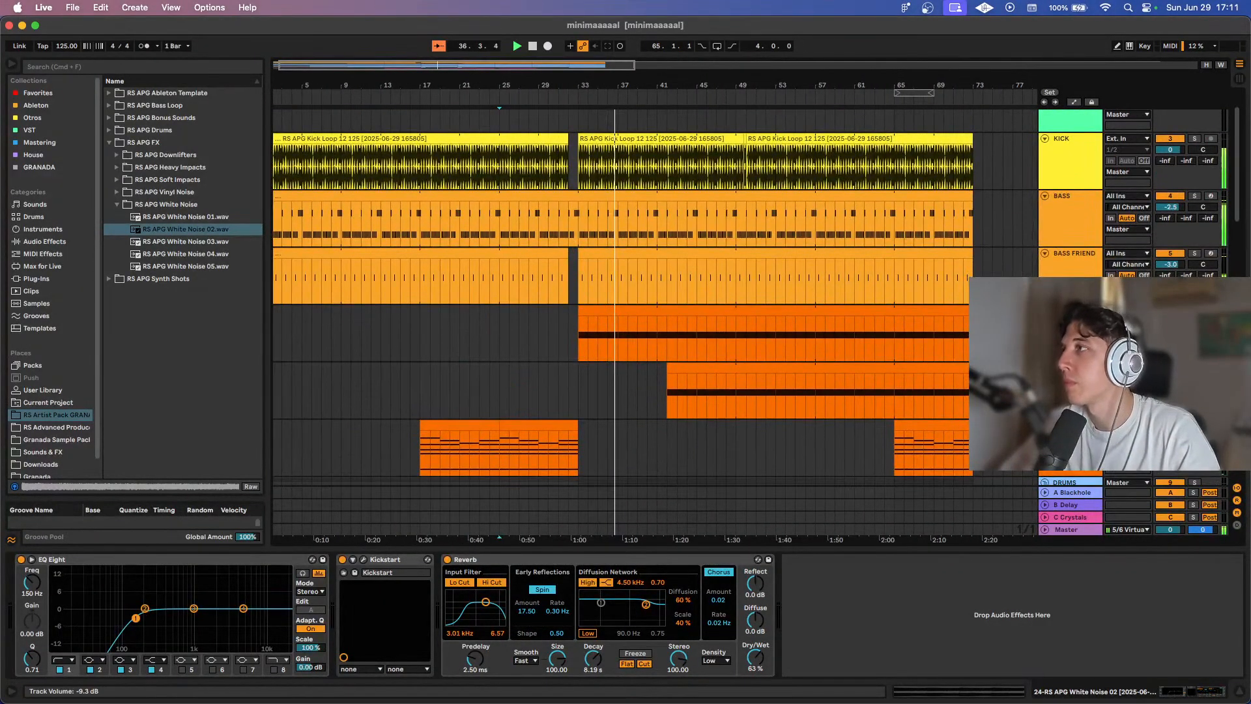
Trim the Open Hat 01 Short clip on drum track 3 to start at bar 41 and save the set.
scroll(795, 414, "down", 8)
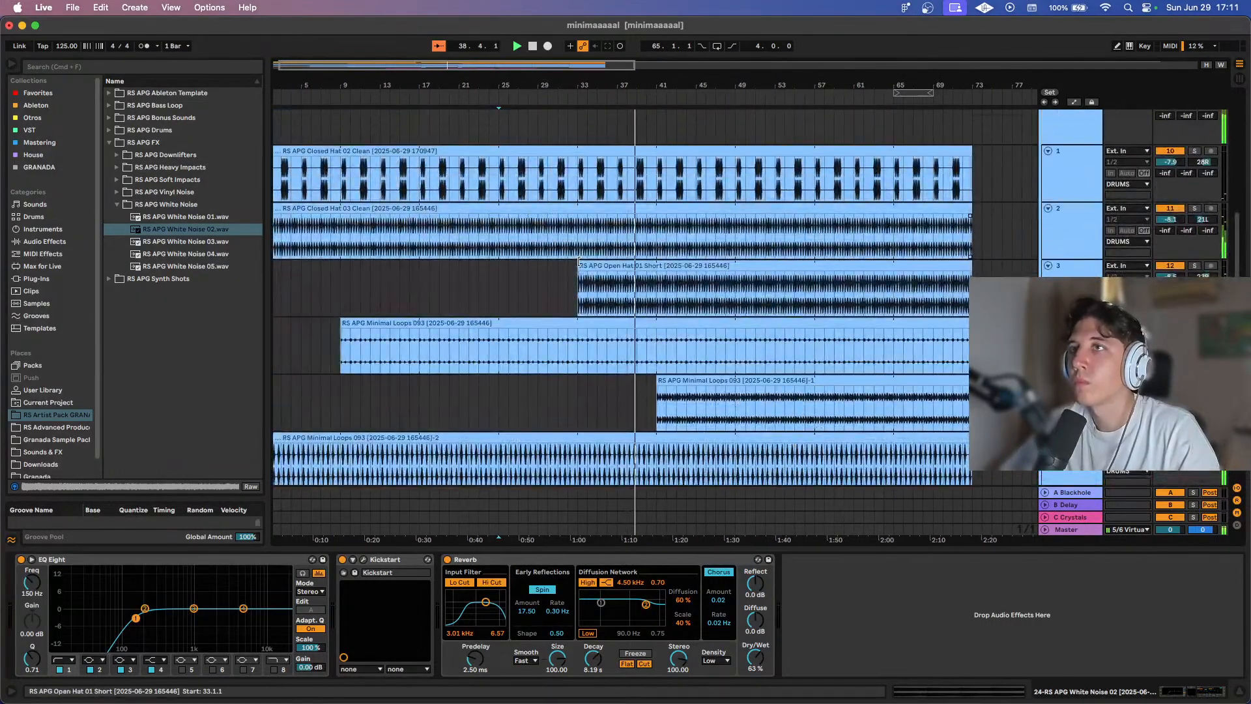
left_click(680, 263)
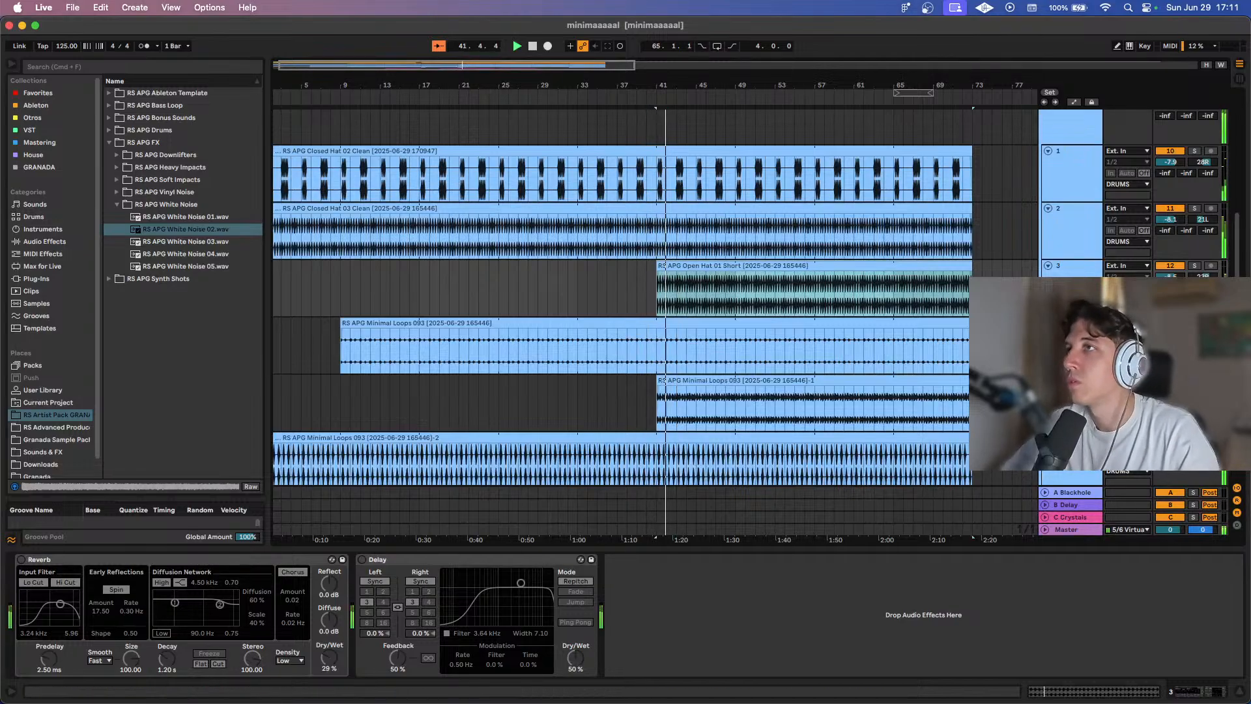
scroll(775, 265, "down", 15)
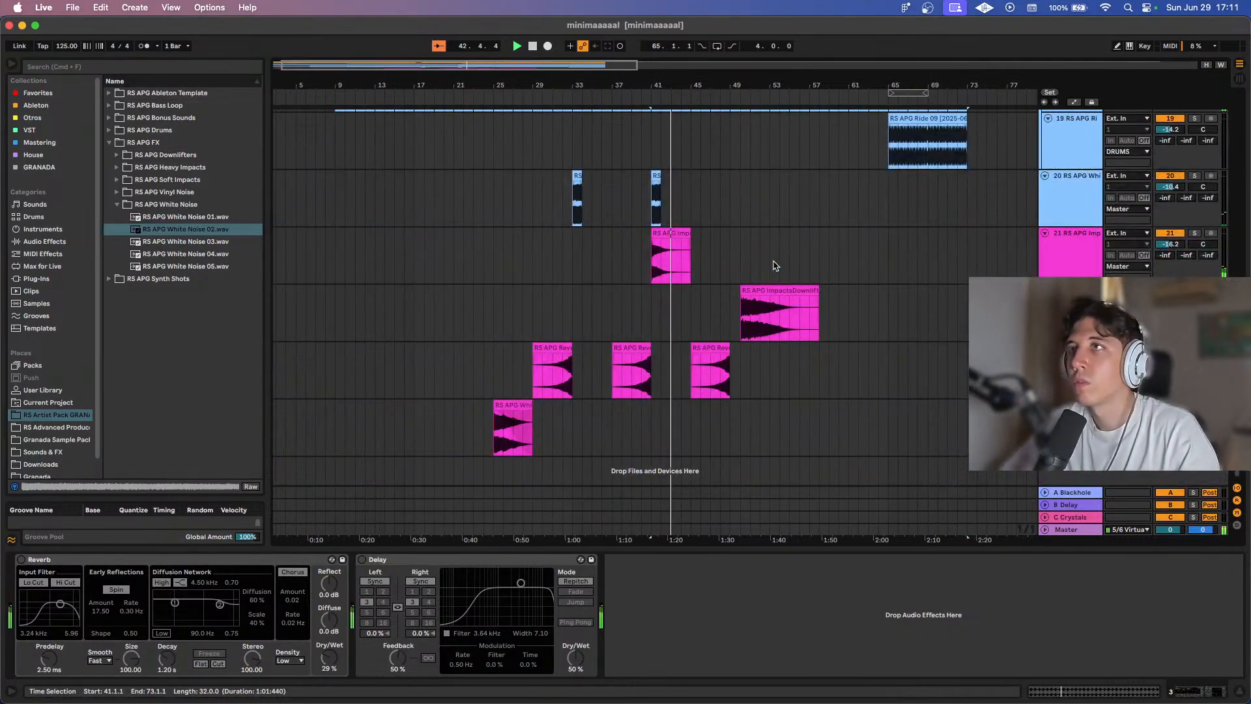
scroll(775, 265, "up", 15)
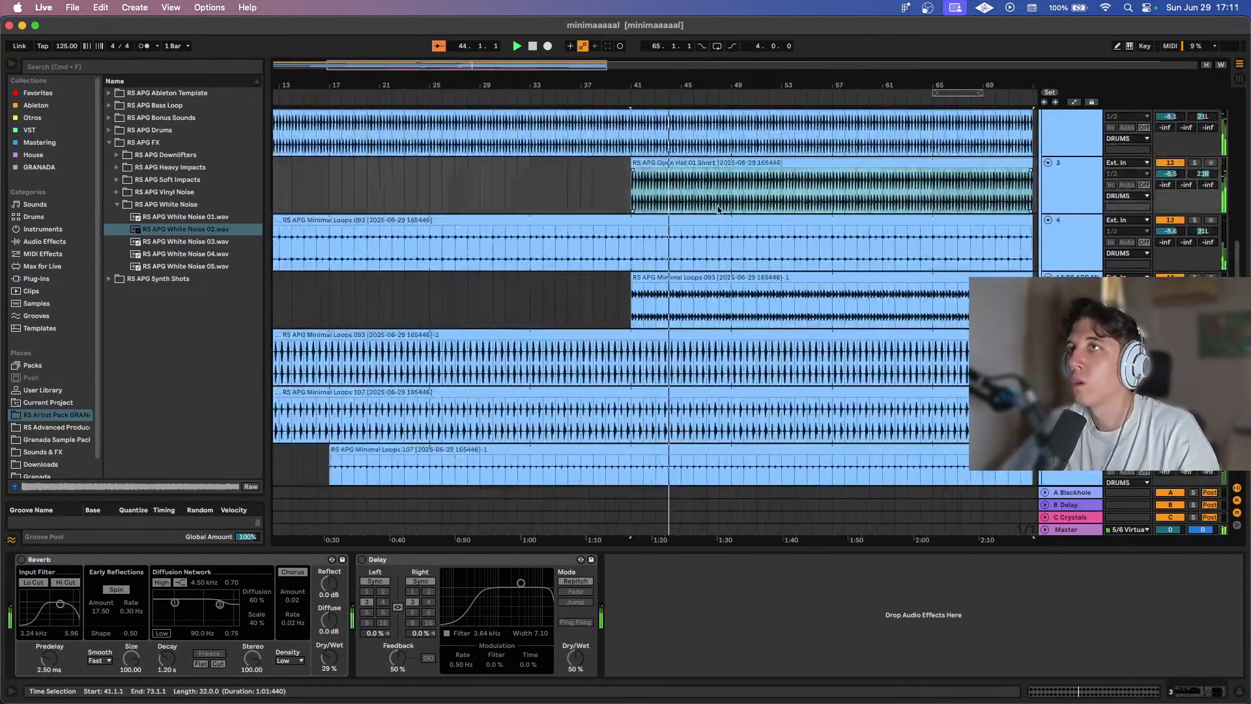
scroll(719, 209, "up", 2)
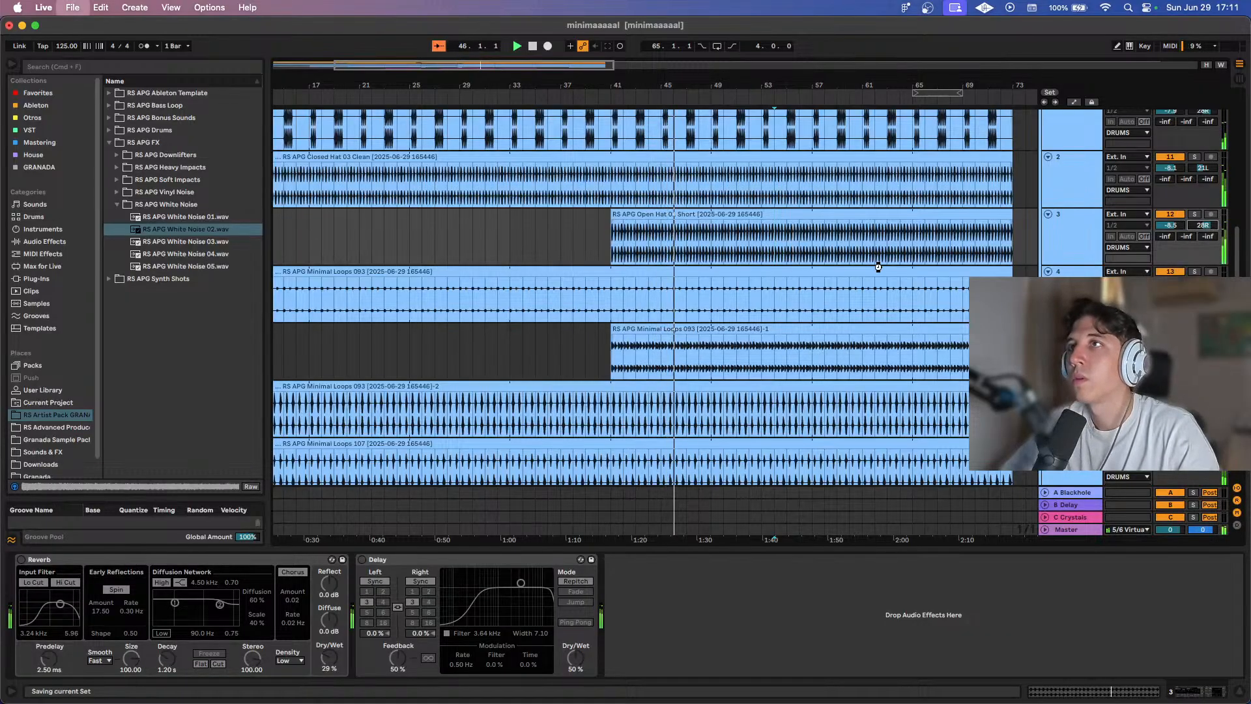
Review the kick's filter on/off automation around bar 49 and the melody clips up to bar 73.
scroll(704, 236, "up", 5)
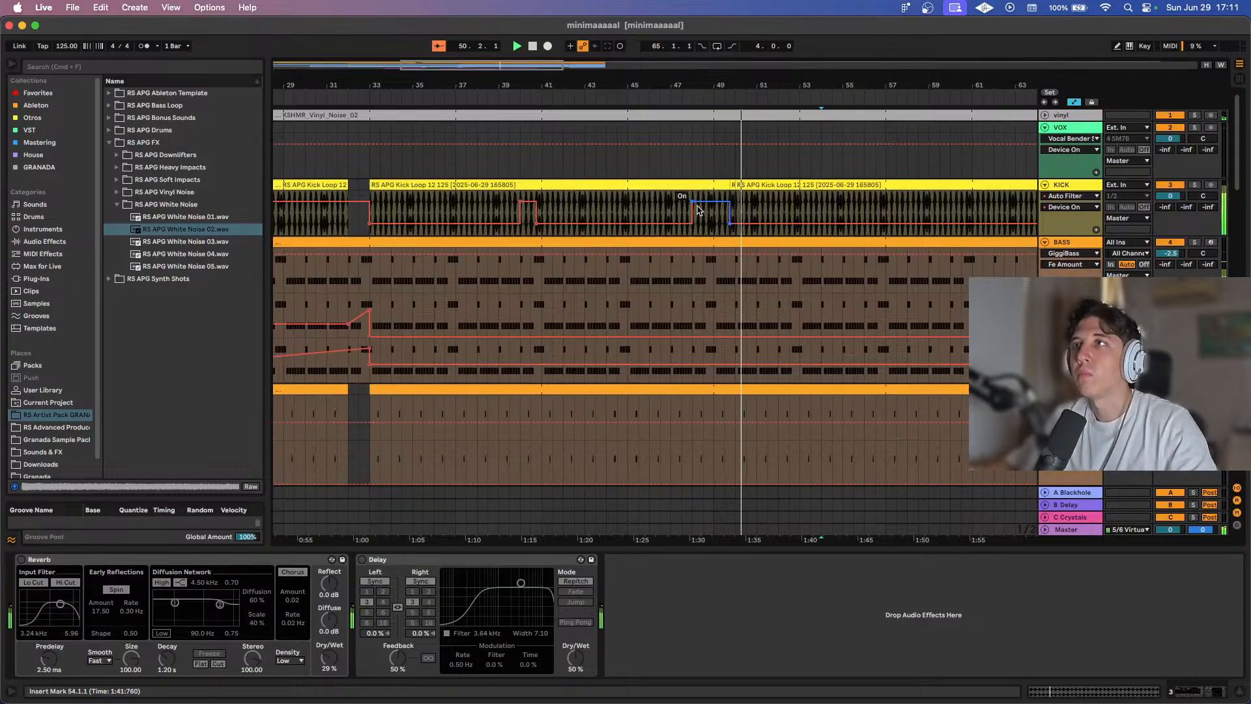
key("a")
scroll(698, 210, "down", 4)
scroll(699, 210, "down", 5)
scroll(584, 236, "up", 4)
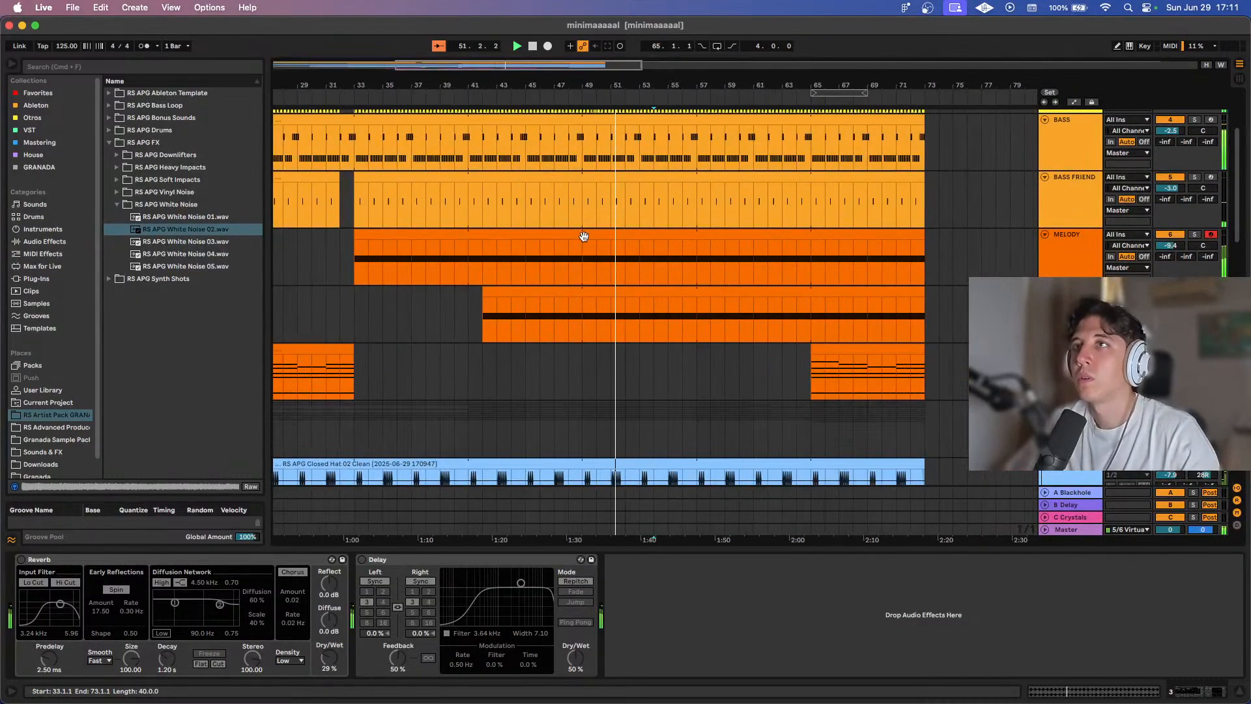
scroll(584, 237, "left", 2)
scroll(586, 241, "down", 2)
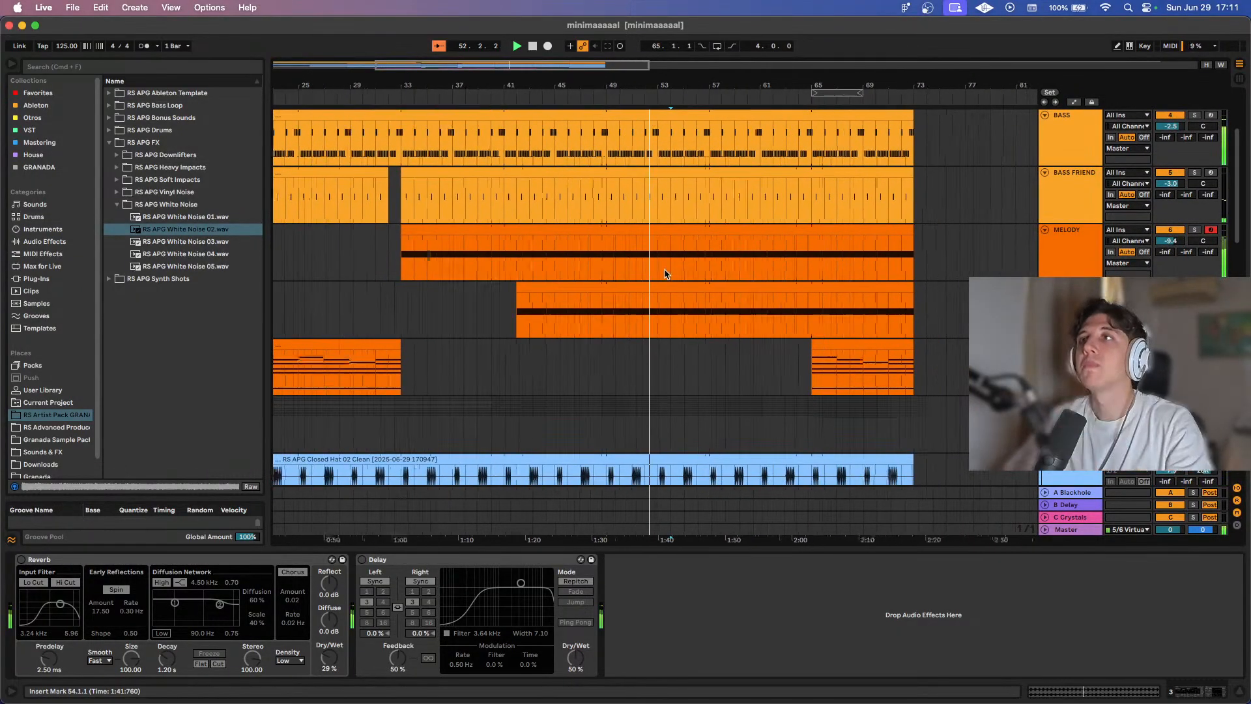
Clear the first MELODY track from bar 57 onward and copy the third MELODY track's closing eight-bar clip to bar 57.
left_click_drag(706, 259, 902, 259)
key("super+e")
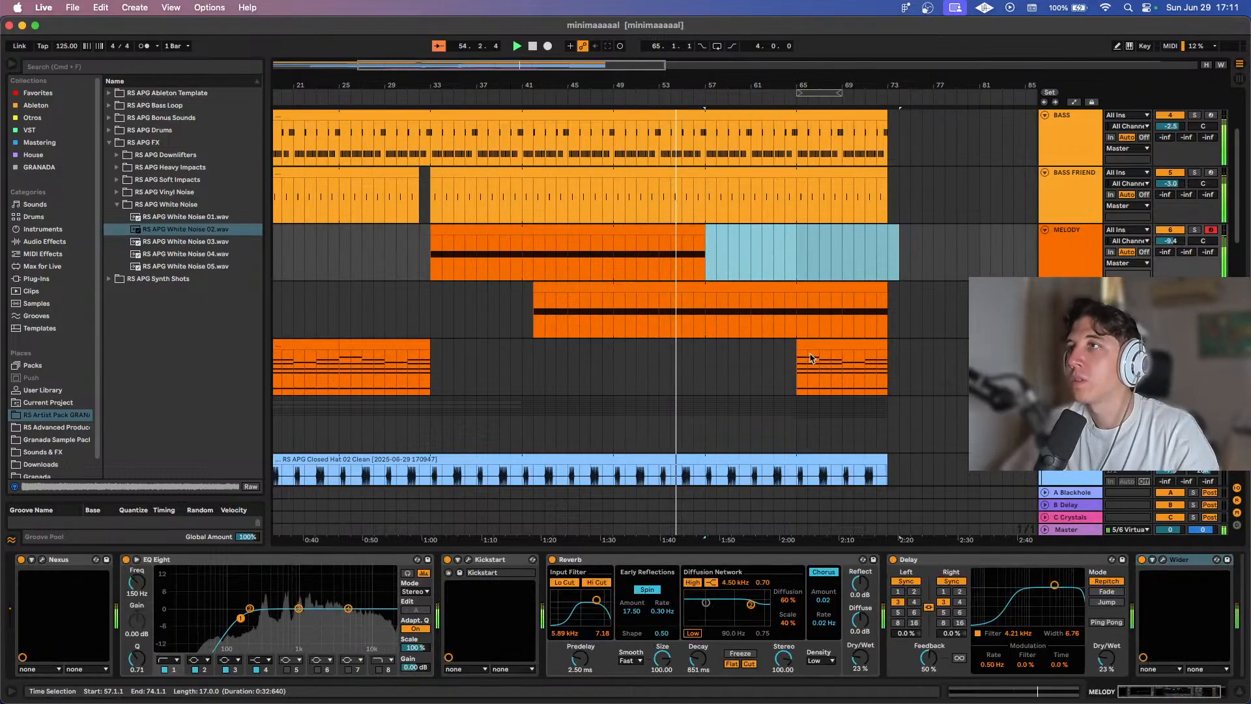
key("super+z")
left_click(705, 362)
key("super+v")
Add a short filter-on section to the kick's Auto Filter automation just before bar 57.
key("a")
scroll(700, 352, "up", 8)
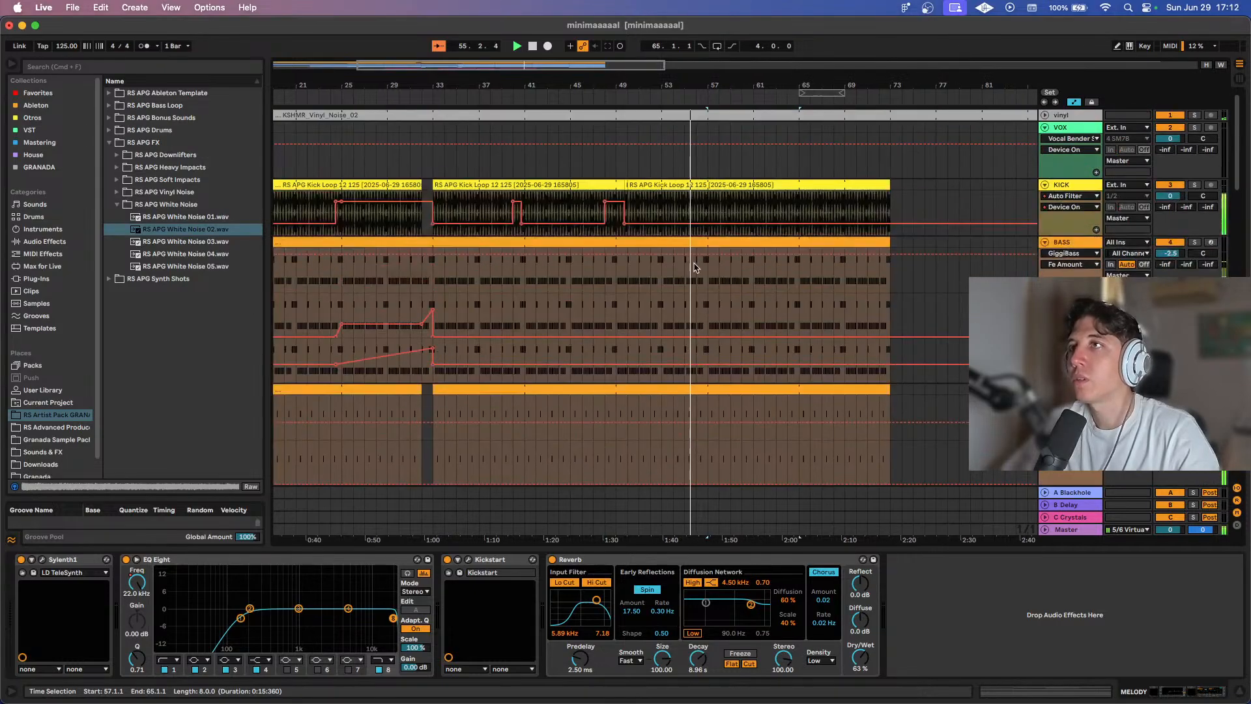
scroll(692, 215, "up", 4)
mouse_move(696, 223)
left_mouse_down()
mouse_move(696, 201)
mouse_move(723, 228)
left_mouse_up()
scroll(599, 275, "down", 6)
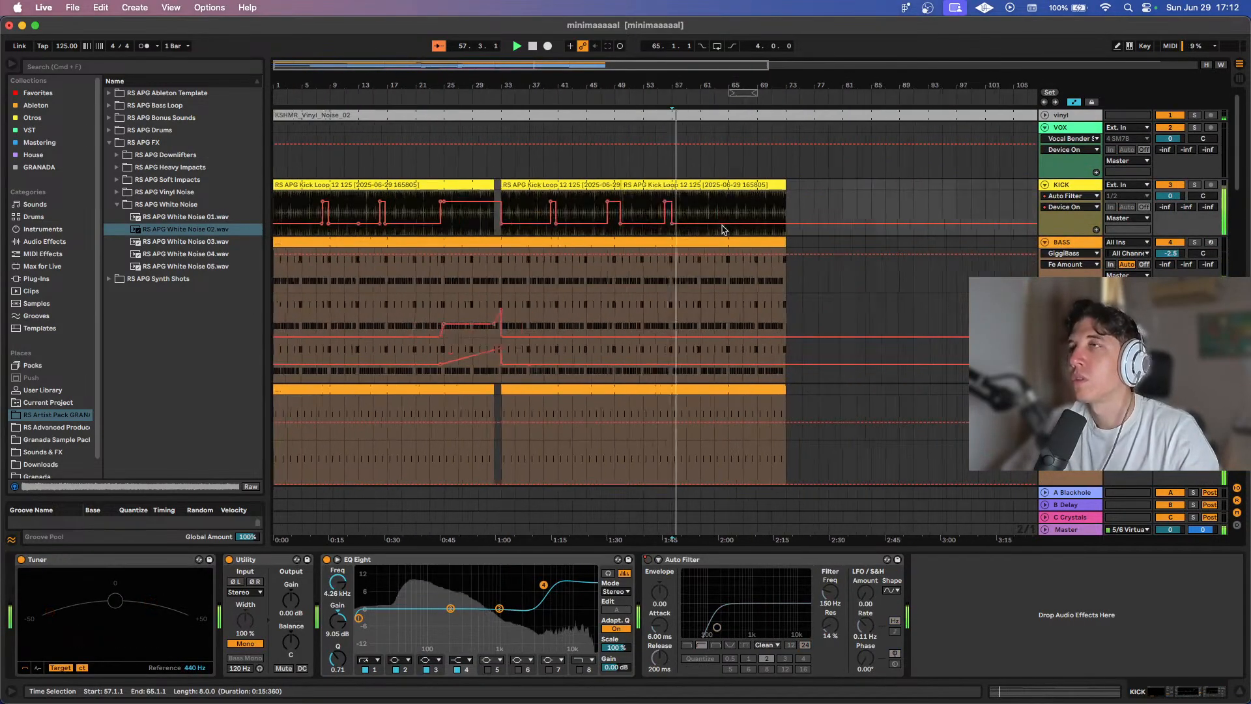
key("a")
Duplicate the eight-bar ImpactsDownlifter 63 clip directly after the original, starting at bar 58.
scroll(600, 275, "down", 15)
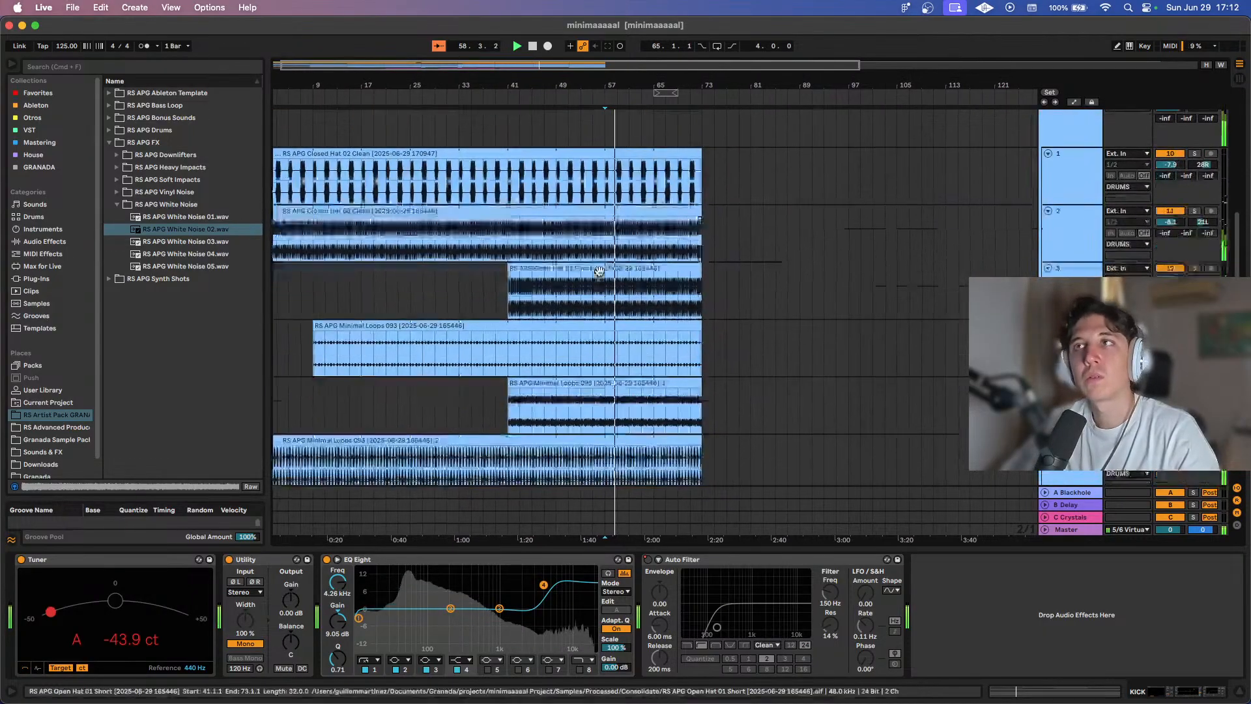
left_click(597, 334)
key("super+d")
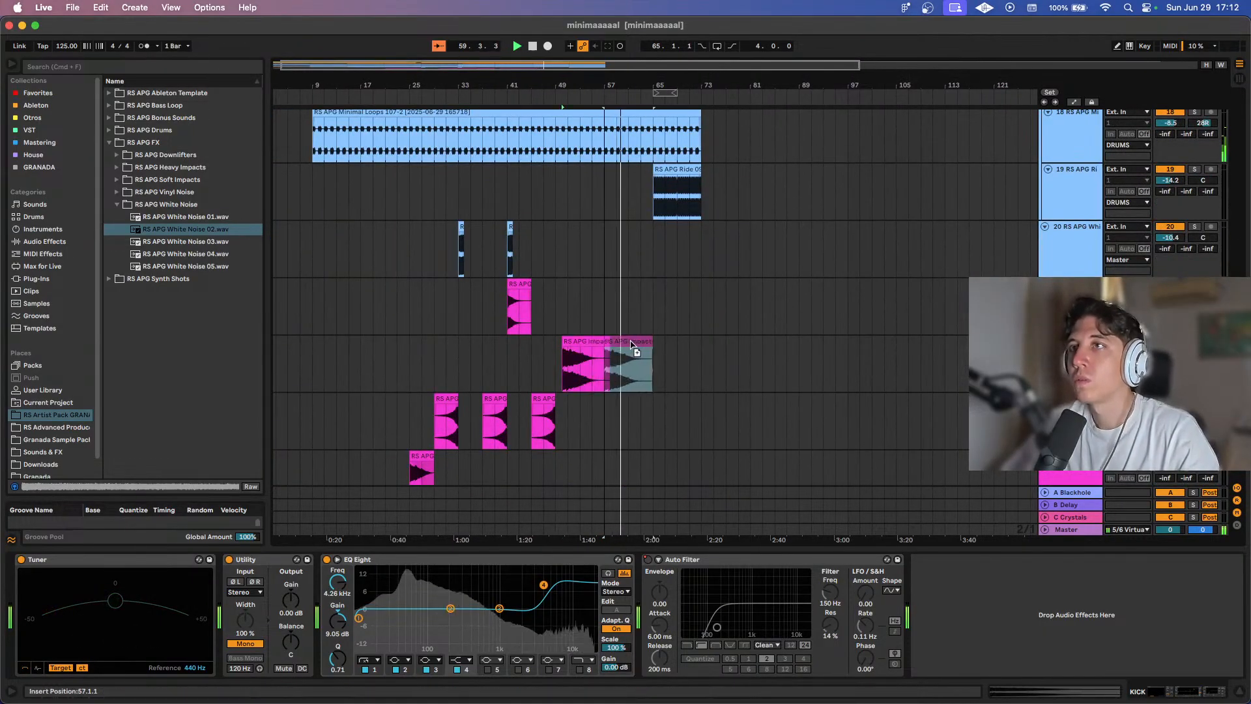
scroll(565, 412, "down", 2)
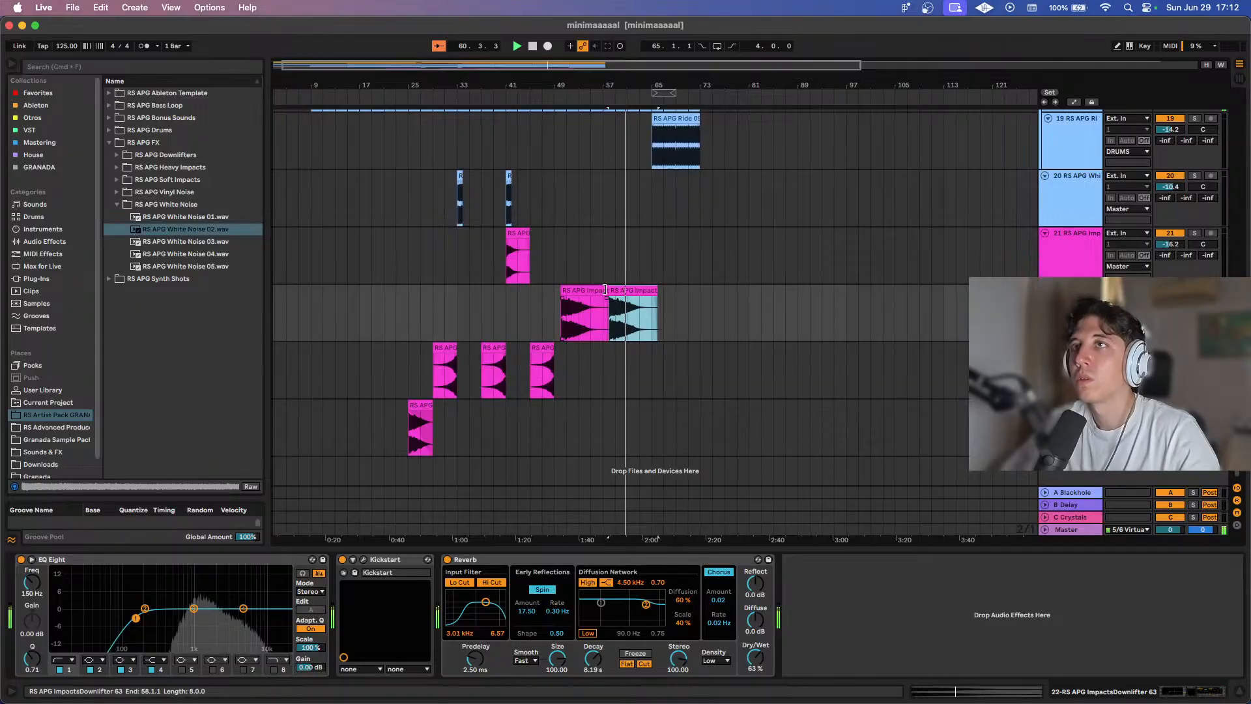
Extend the start of the Ride 09 clip back to bar 50 and save the set.
scroll(598, 293, "up", 5)
left_click_drag(657, 299, 619, 287)
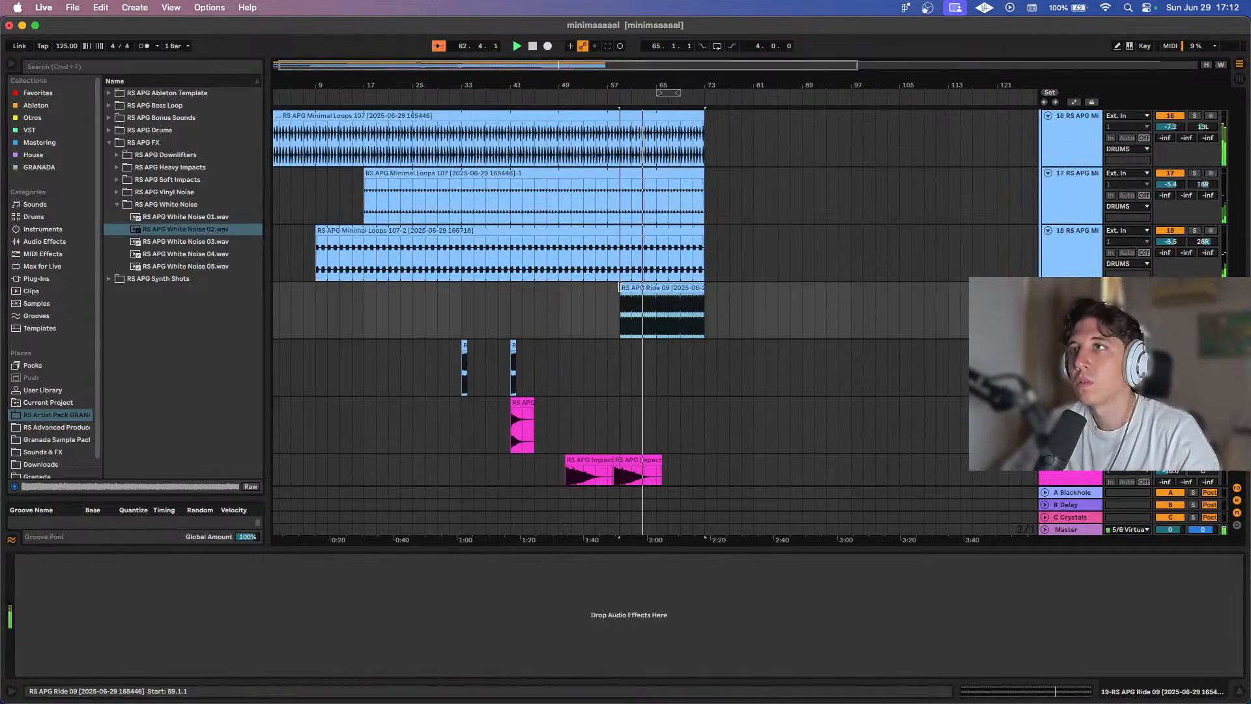
left_click_drag(618, 287, 579, 288)
key("super+s")
scroll(559, 288, "up", 2)
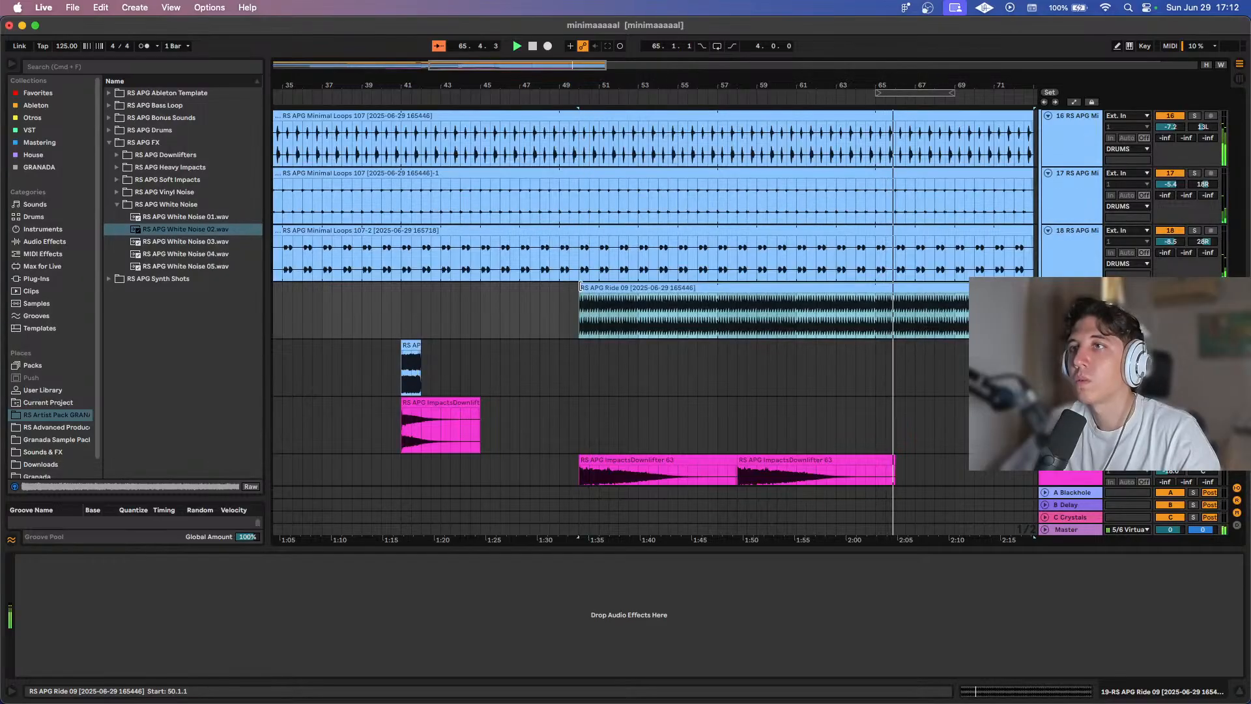
scroll(579, 285, "down", 4)
key("super+s")
Add automation points to the KICK track's Auto Filter so the filter switches on at about bar 72.
scroll(579, 286, "up", 10)
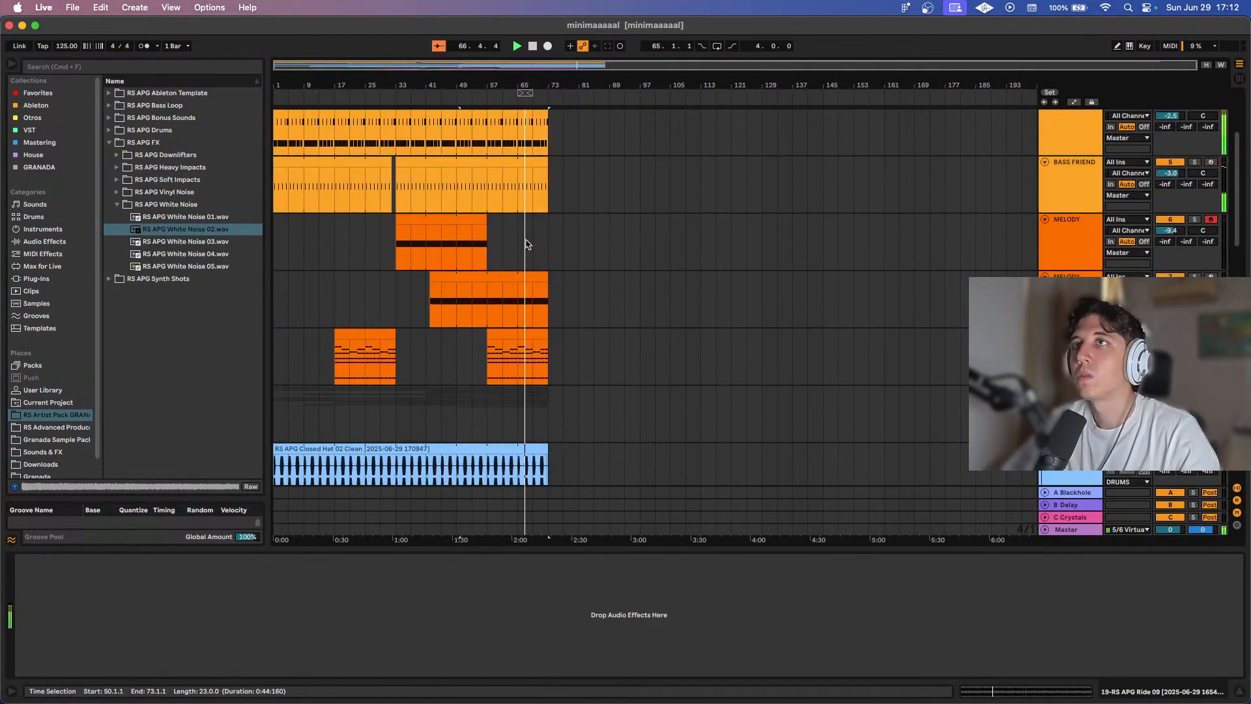
scroll(469, 215, "up", 1)
scroll(570, 227, "up", 5)
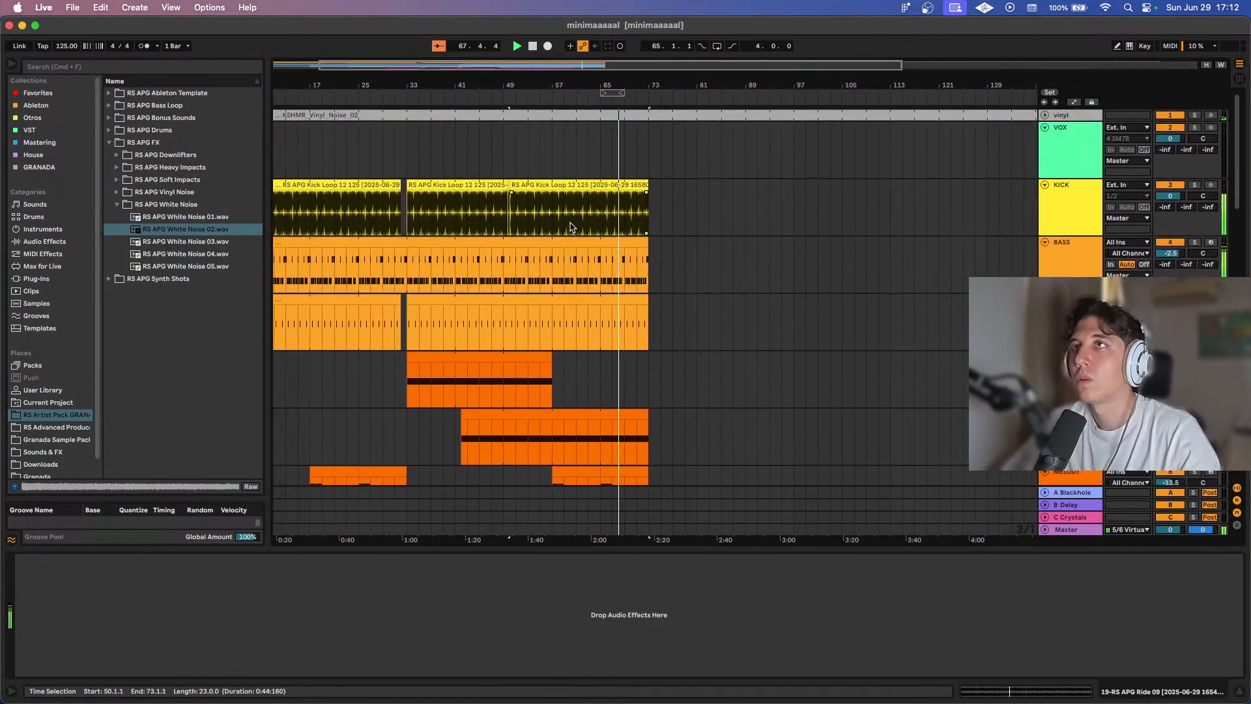
scroll(580, 209, "down", 2)
key("a")
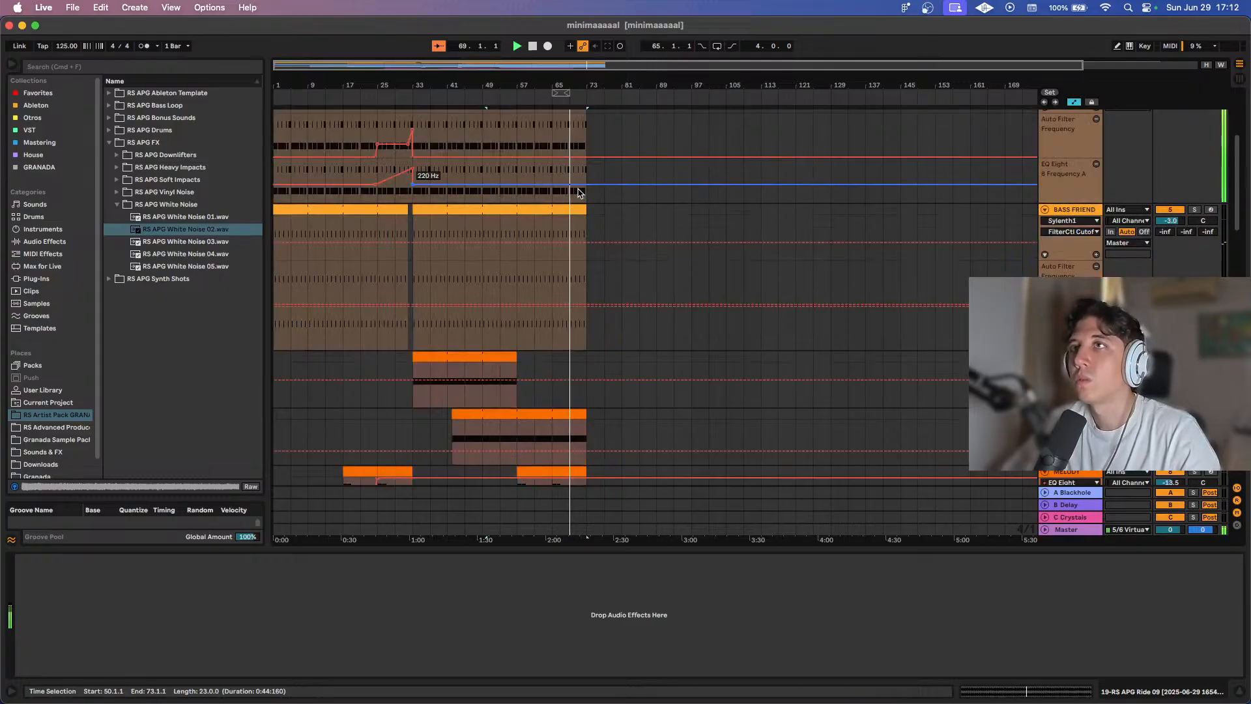
scroll(573, 208, "down", 1)
scroll(574, 209, "up", 1)
scroll(574, 208, "up", 3)
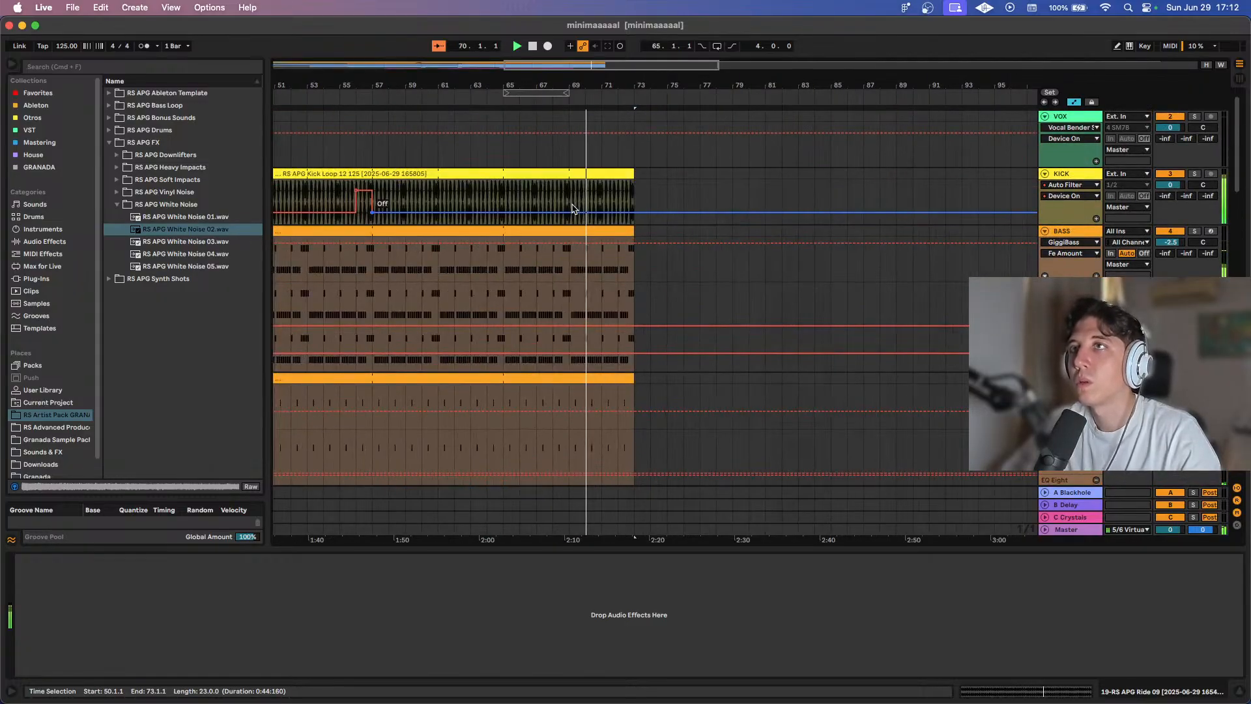
left_click(605, 215)
left_click_drag(602, 212, 618, 189)
scroll(618, 190, "down", 3)
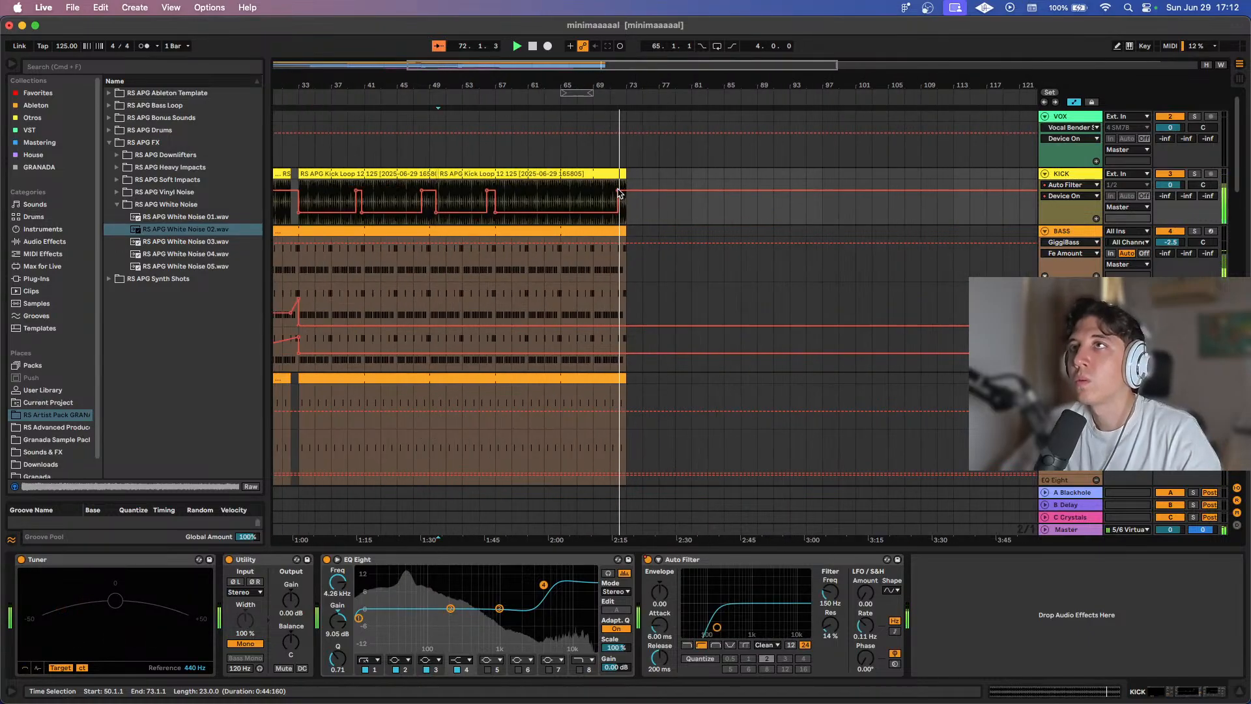
Extend the end of the last Kick Loop 12 clip to bar 93 and save the set.
key("a")
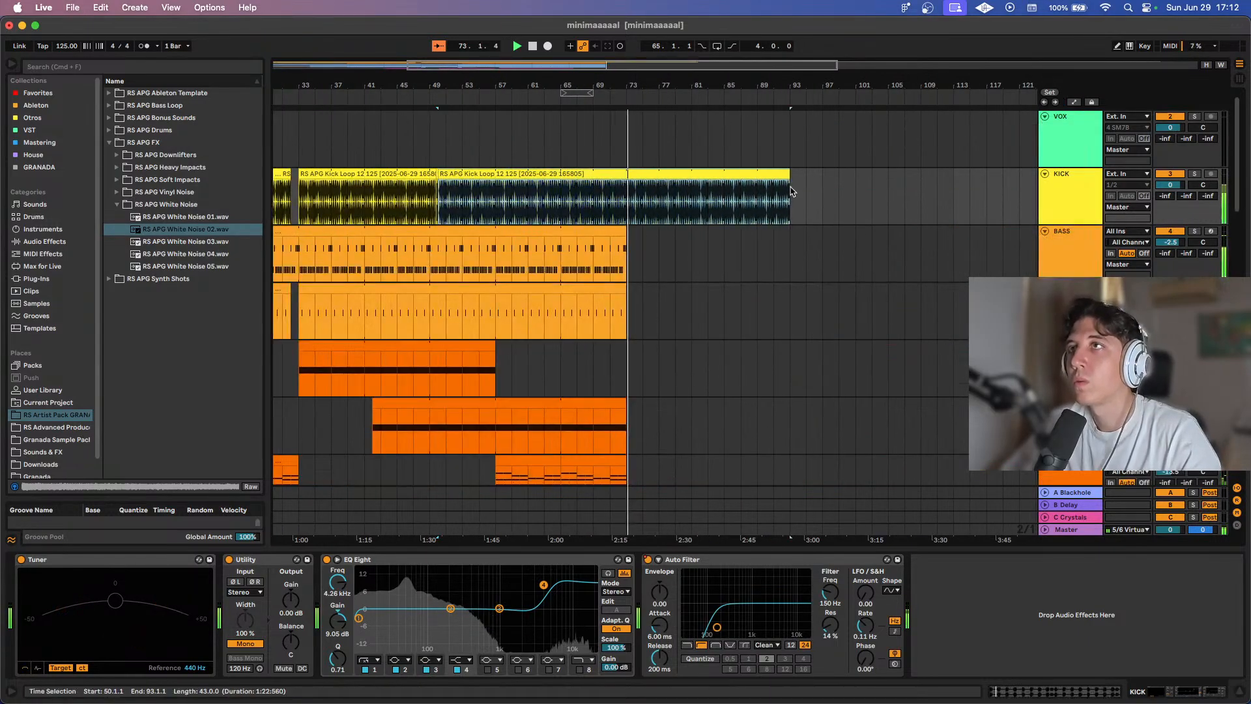
scroll(656, 226, "down", 3)
key("super+s")
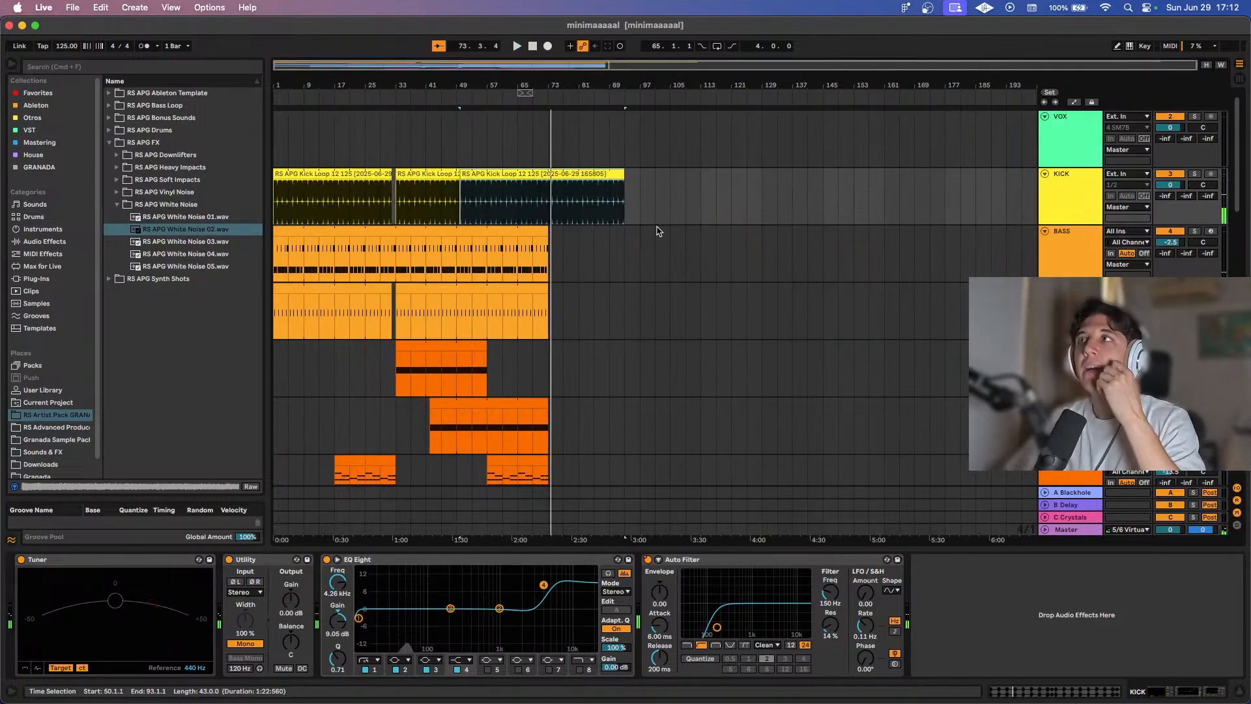
Extend the ends of the BASS and BASS FRIEND clips to bar 93.
scroll(656, 230, "up", 1)
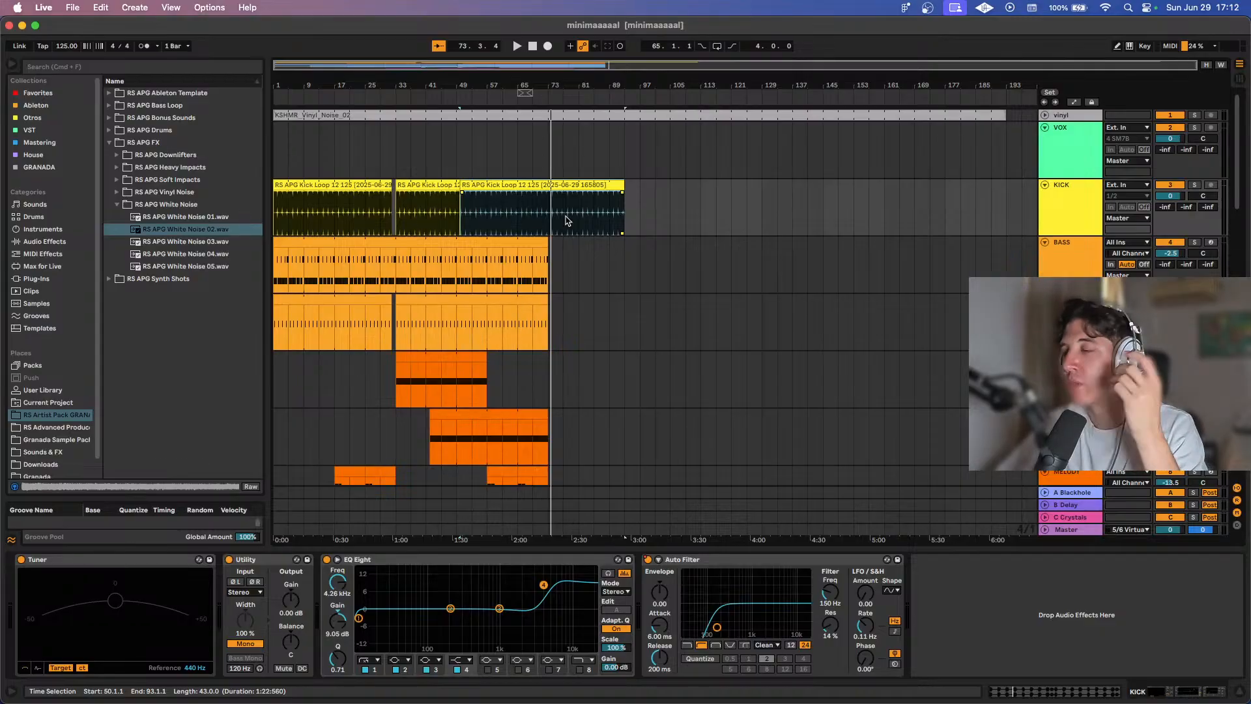
left_click(533, 46)
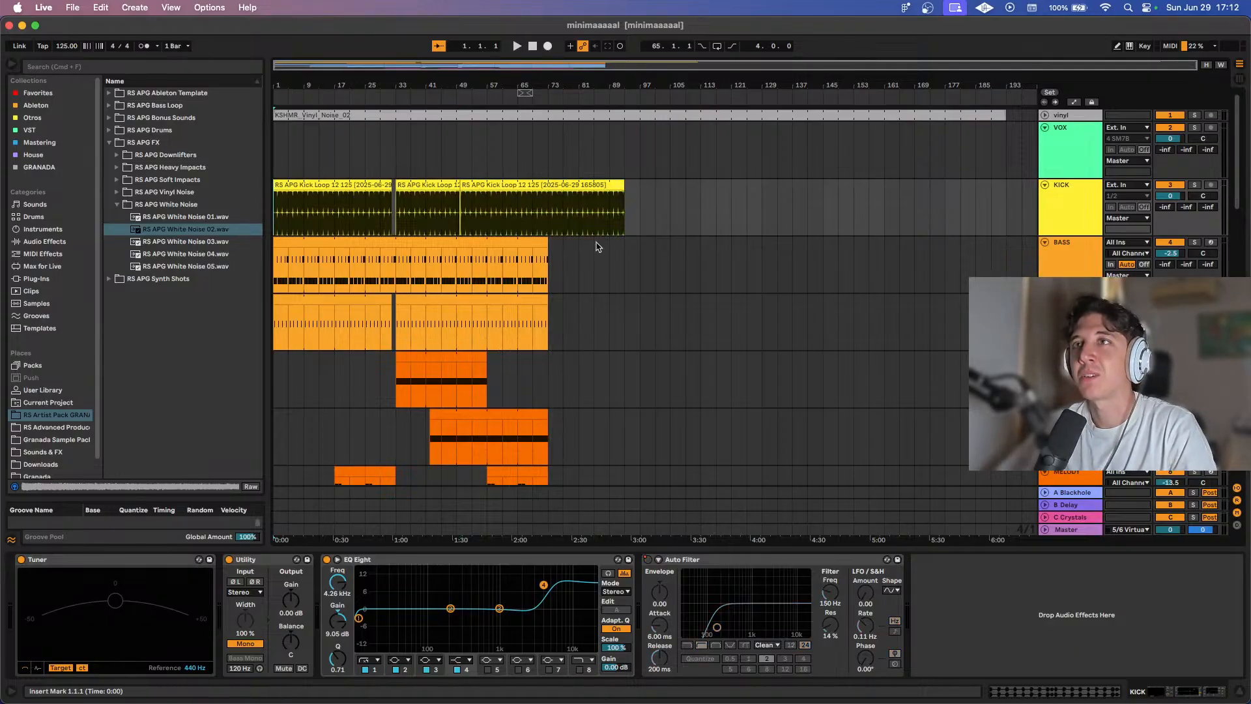
left_click_drag(544, 239, 624, 239)
left_click_drag(544, 300, 621, 299)
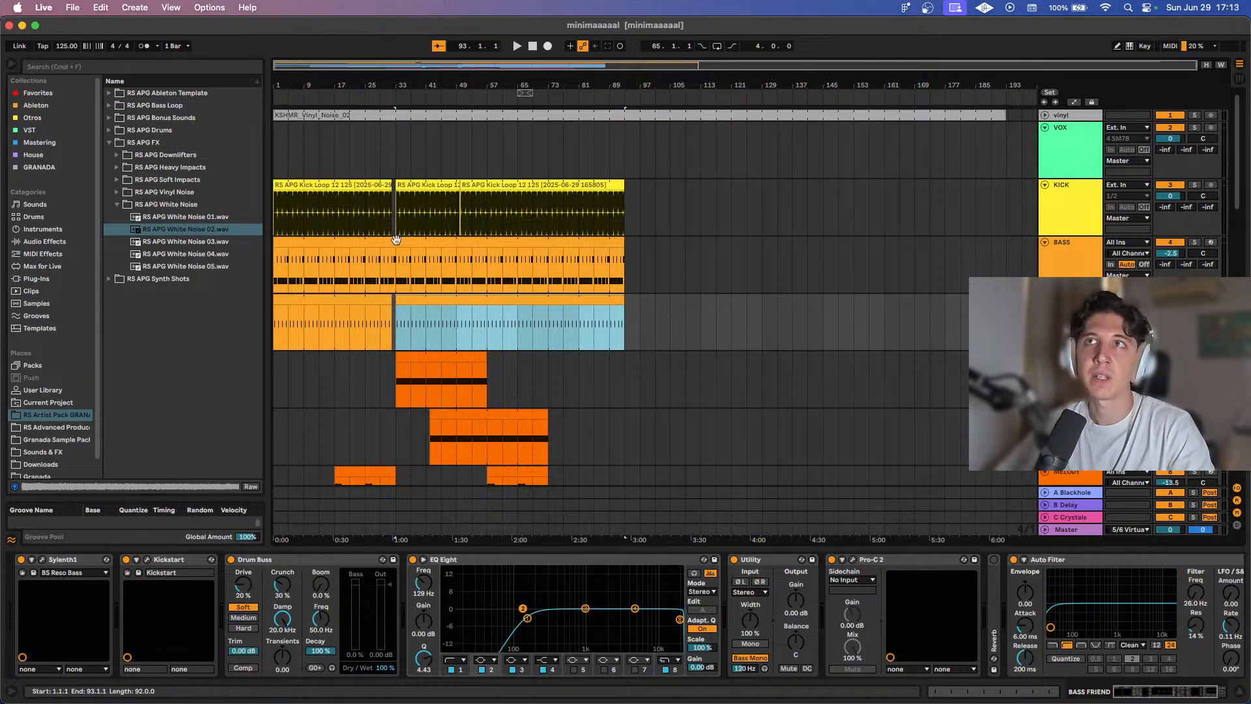
Look over the layout of all tracks and listen to the arrangement from the start.
scroll(375, 211, "up", 5)
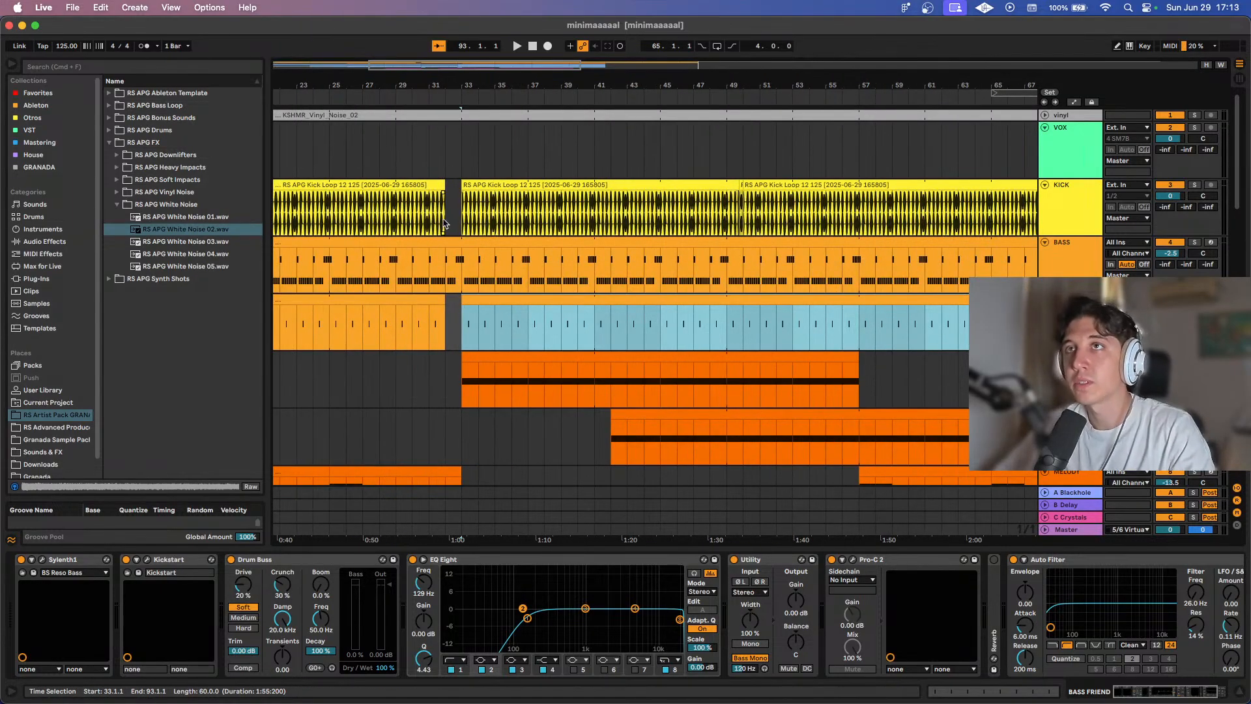
scroll(503, 277, "down", 5)
scroll(503, 277, "down", 15)
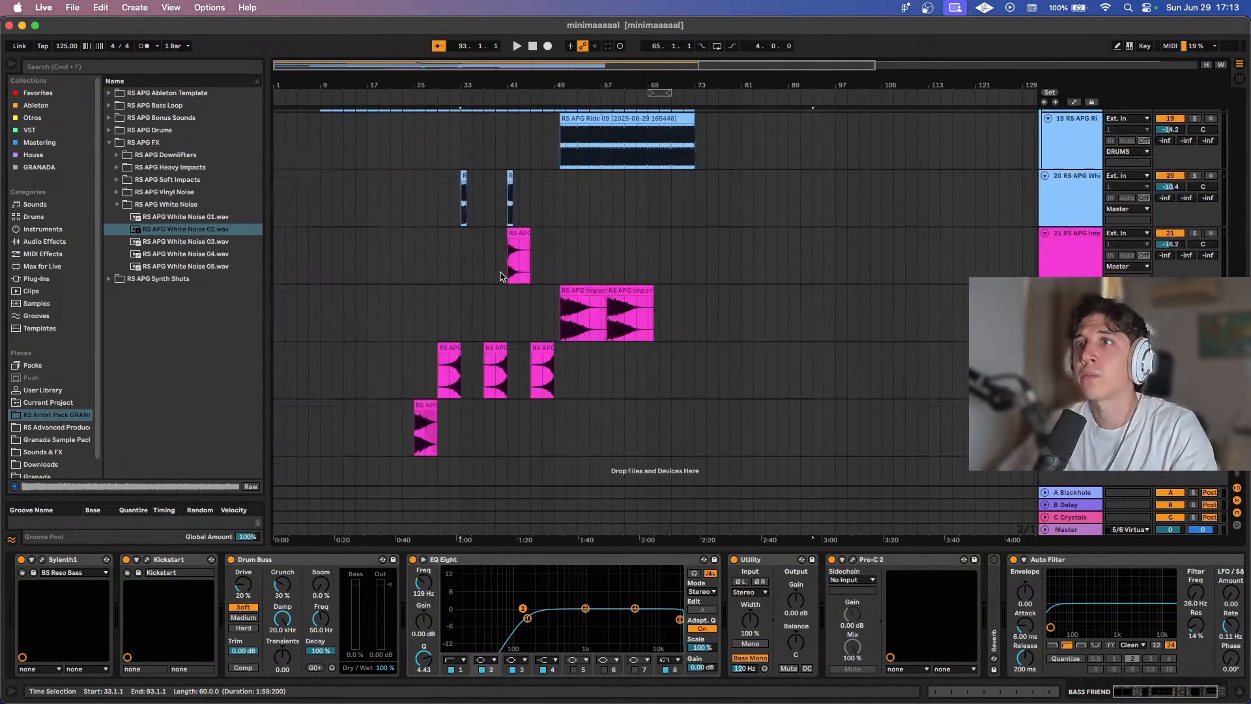
scroll(501, 276, "up", 10)
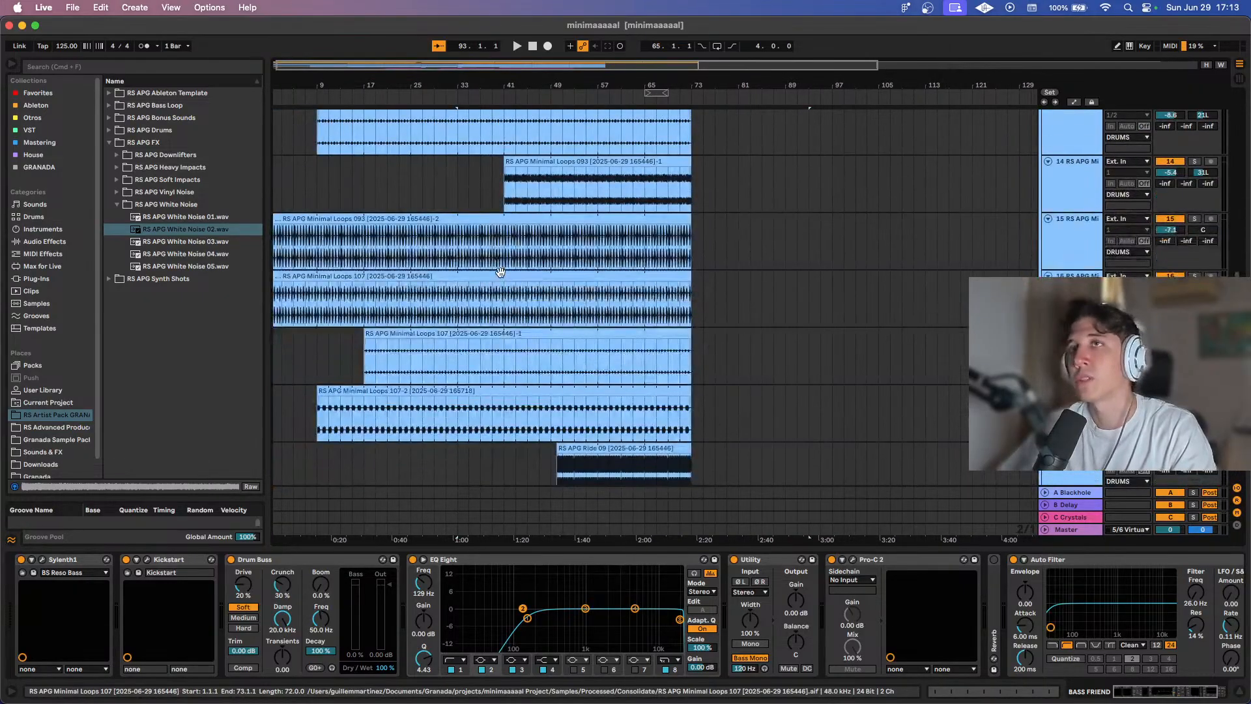
scroll(501, 272, "up", 15)
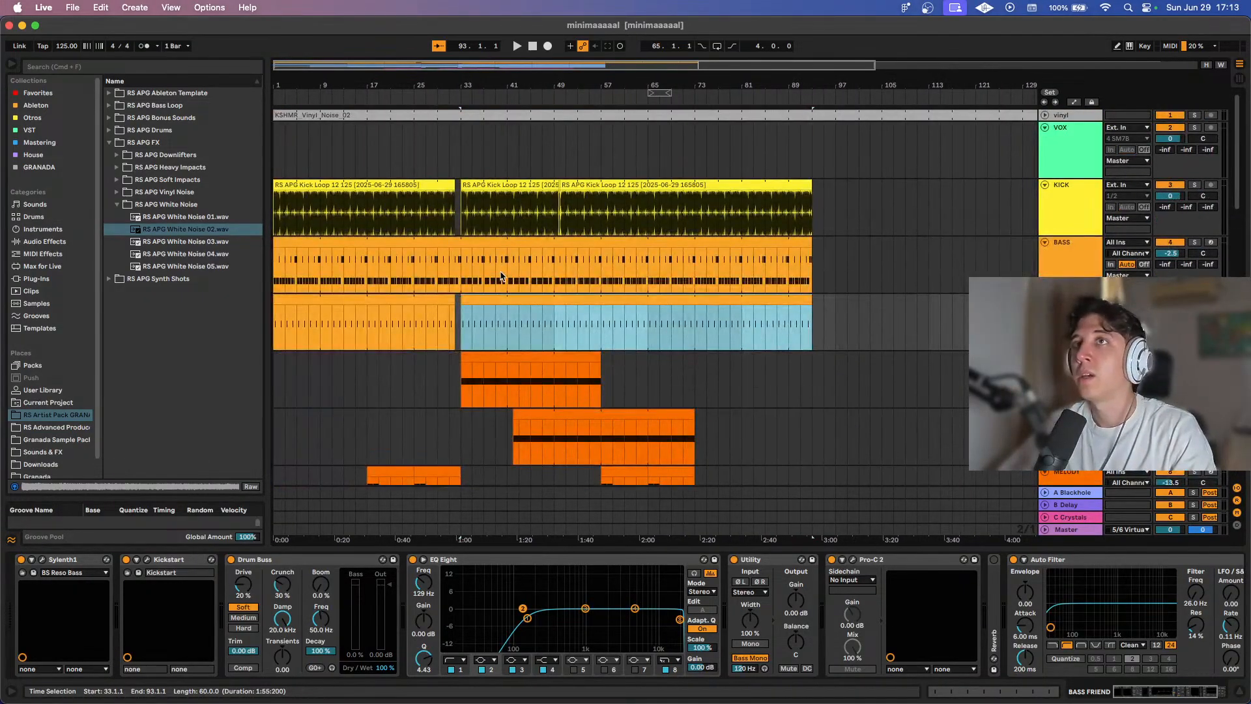
left_click(533, 46)
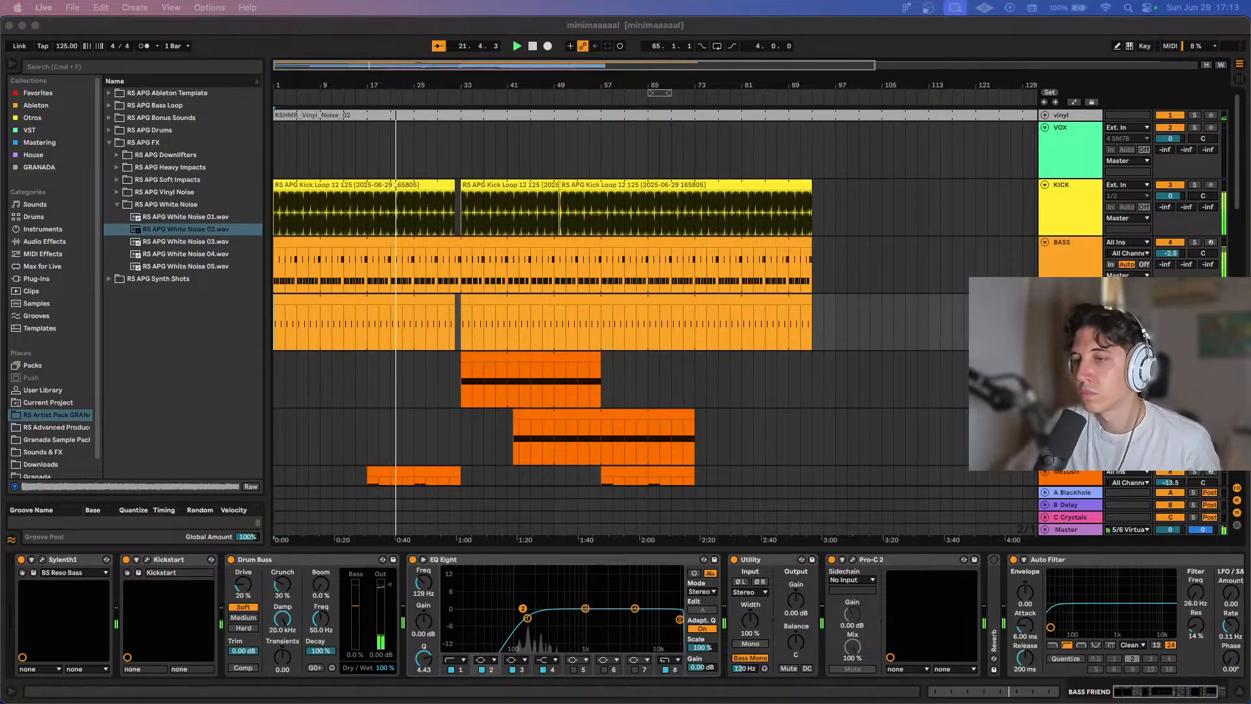
scroll(518, 322, "down", 2)
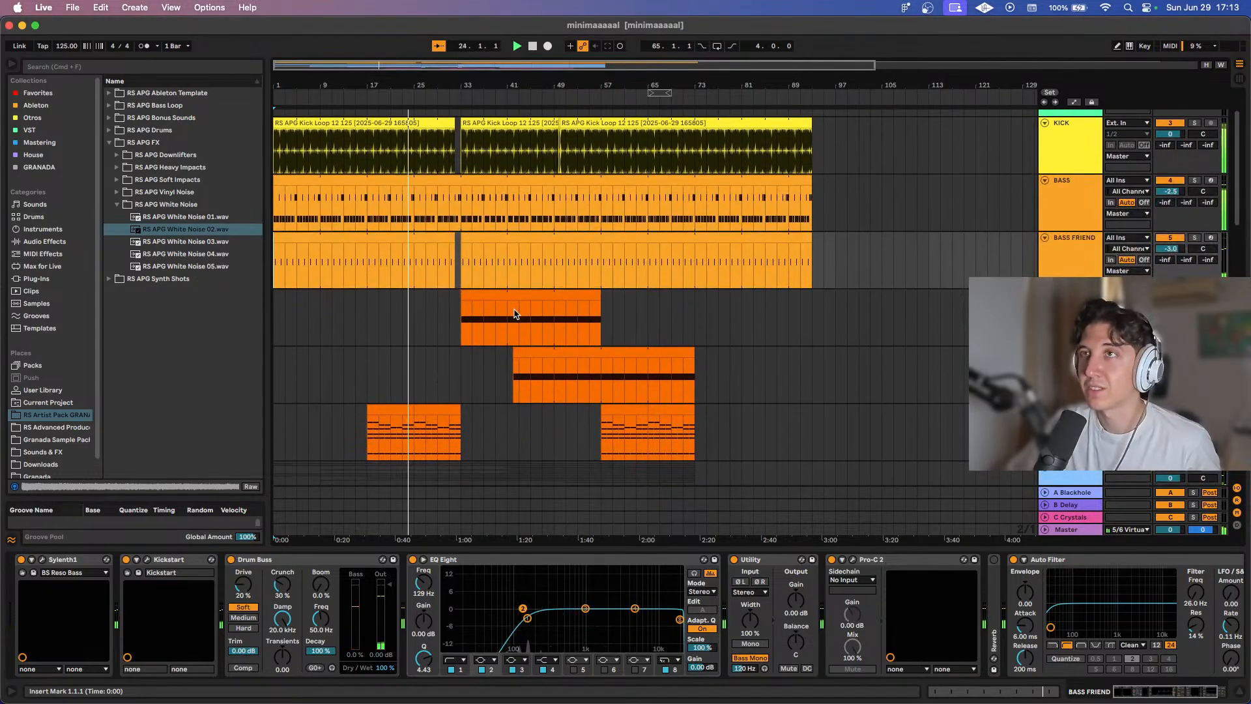
key("plus")
key("plus")
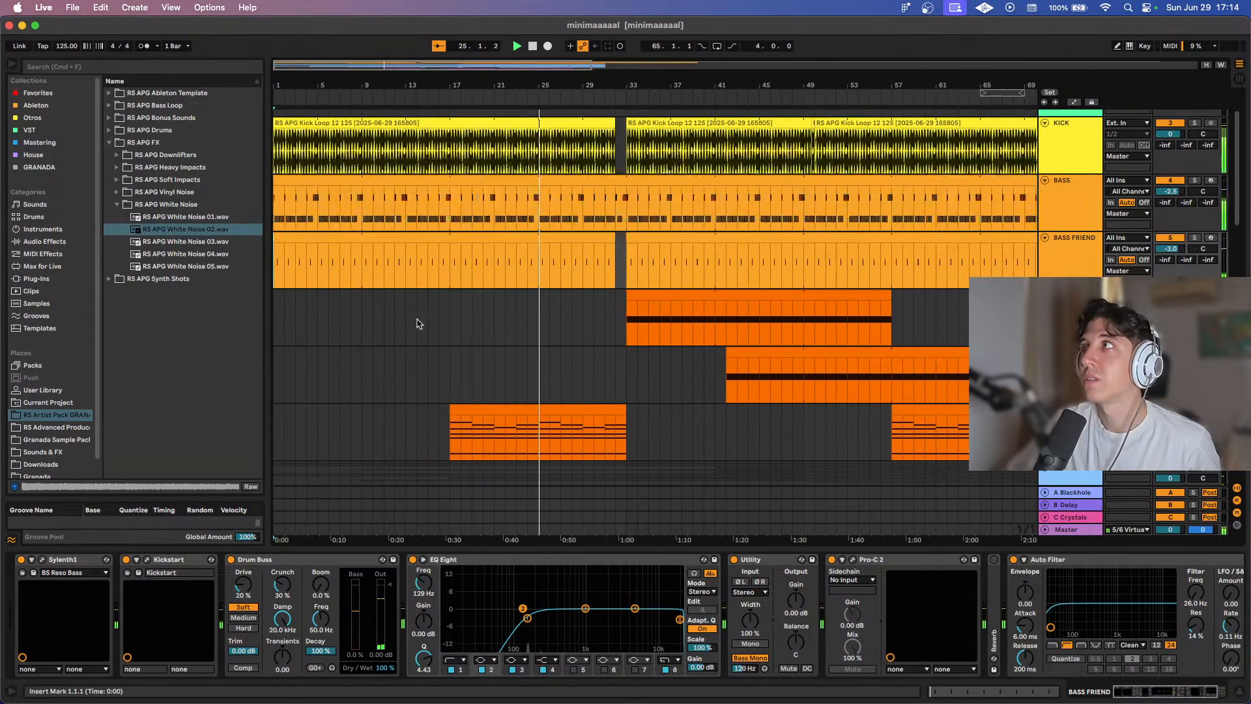
scroll(417, 324, "down", 2)
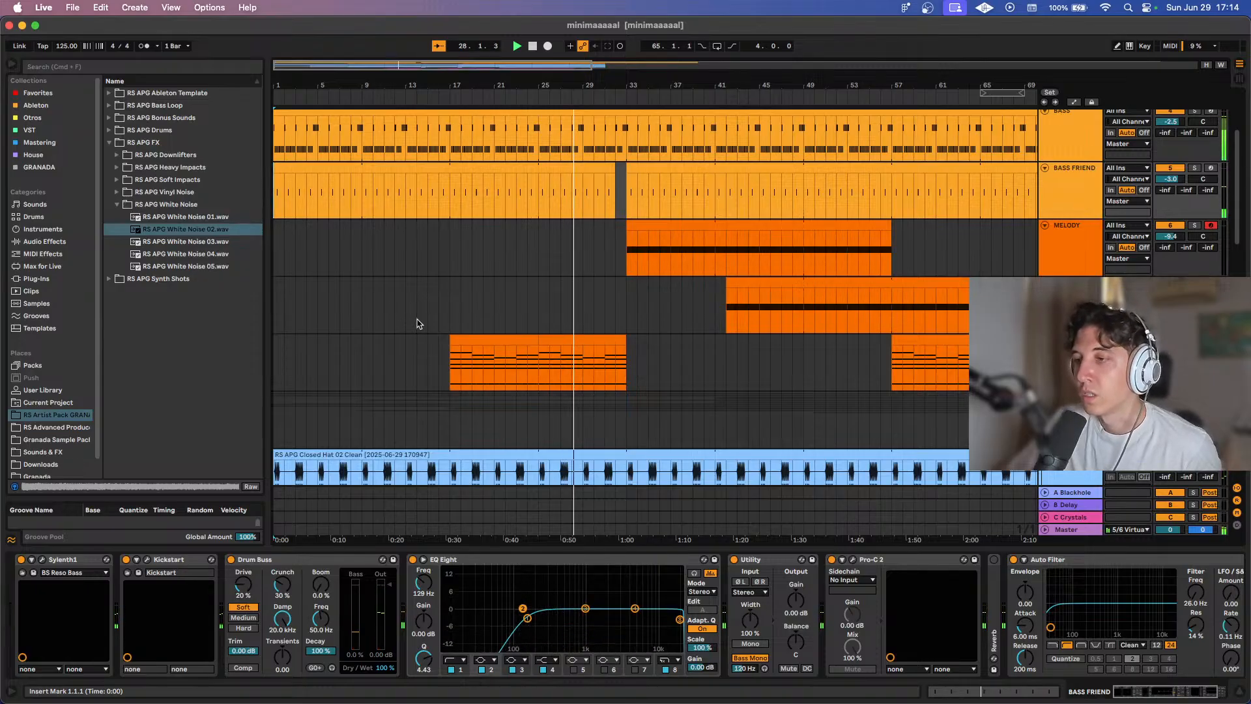
scroll(449, 313, "up", 2)
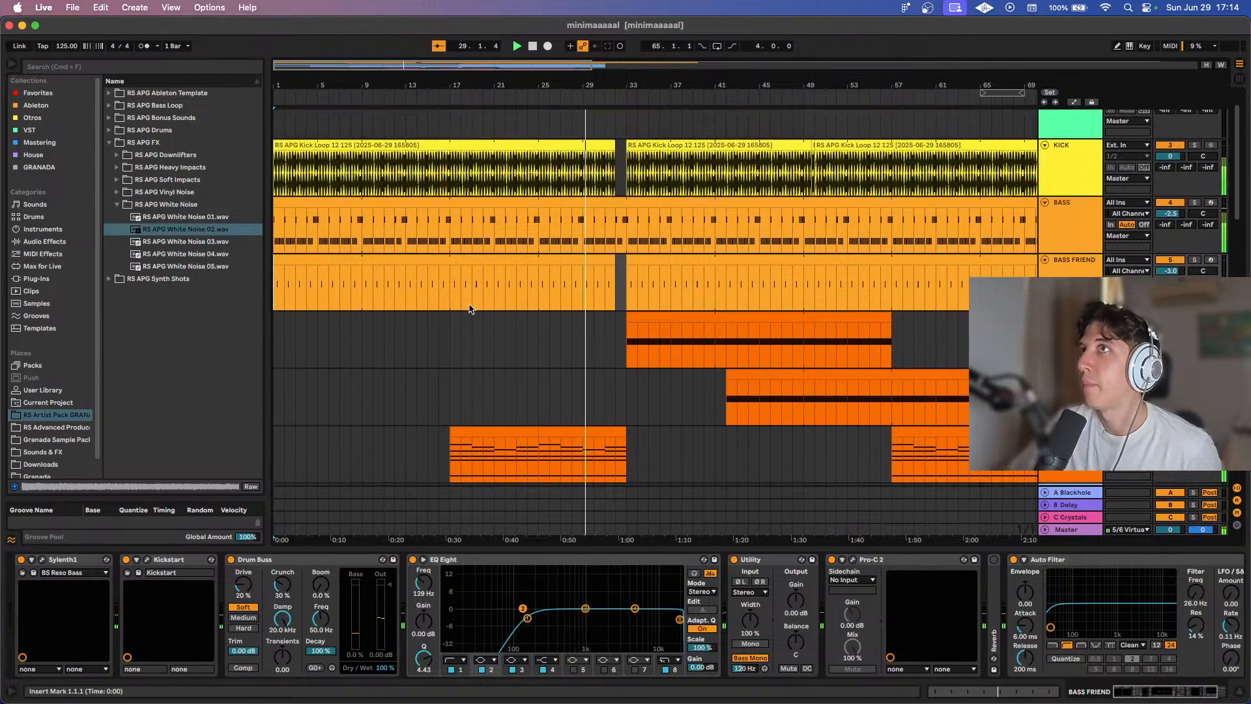
scroll(469, 309, "up", 1)
scroll(469, 309, "down", 1)
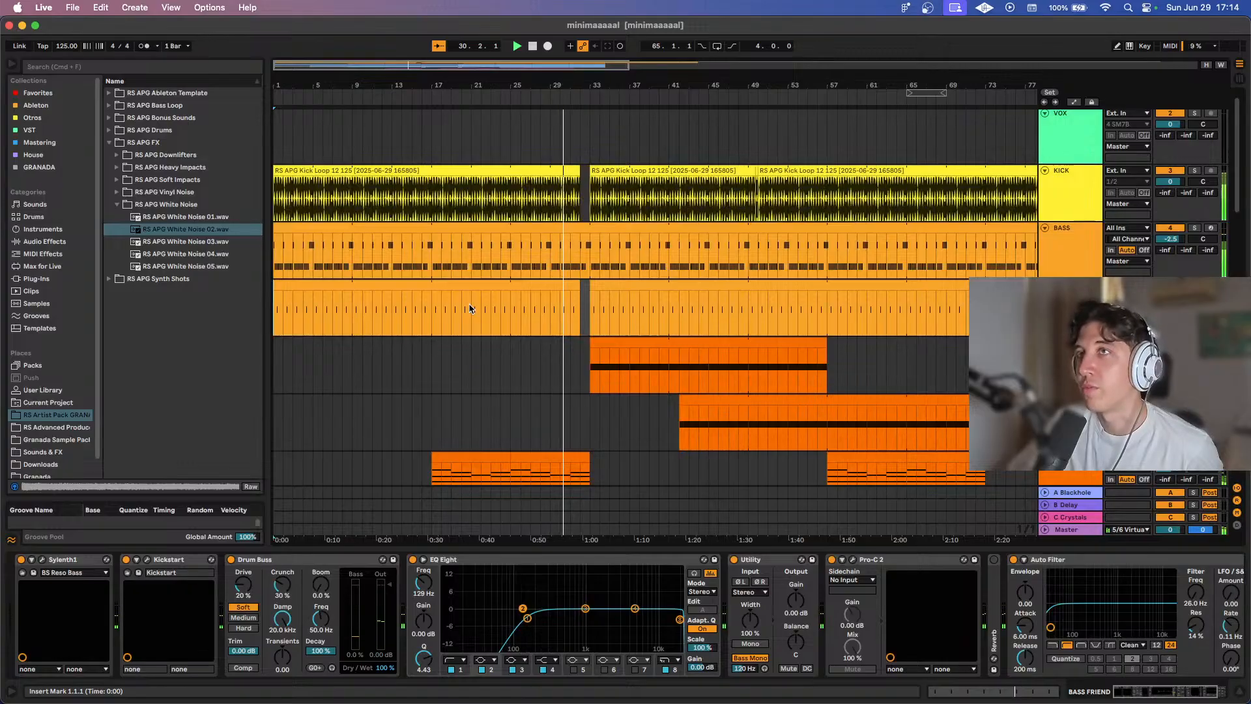
scroll(469, 309, "up", 1)
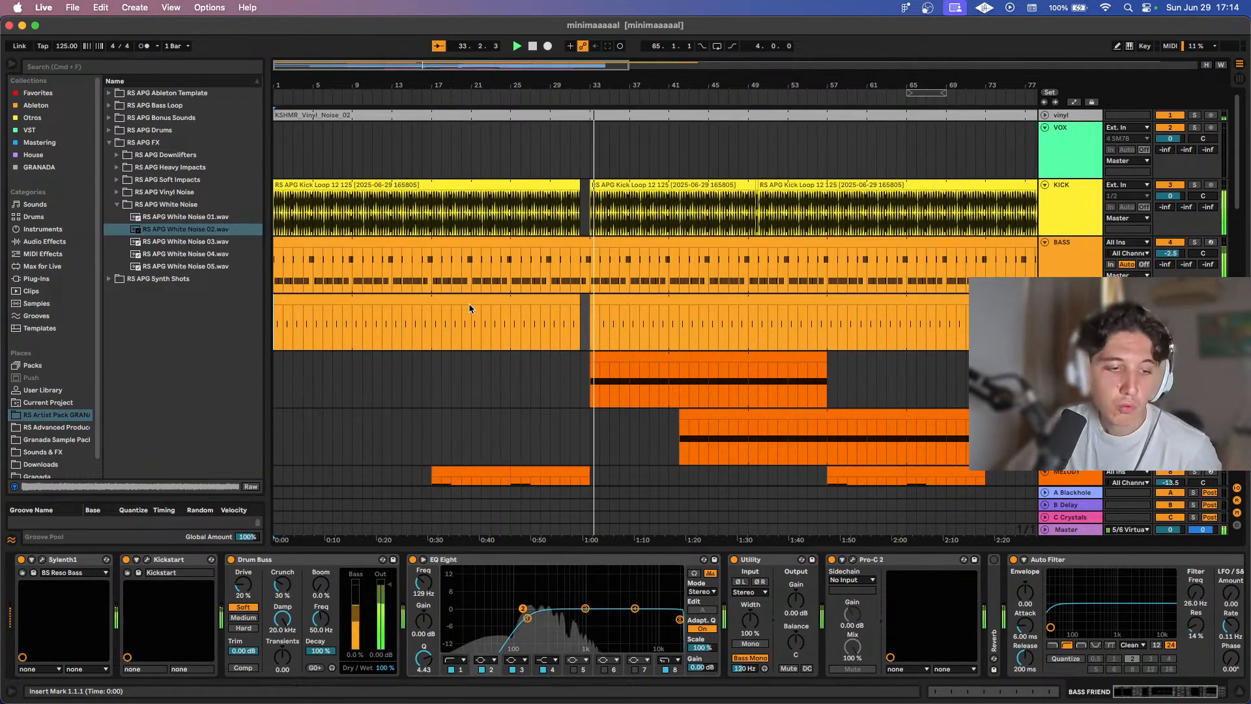
Try out the Filter Mod cutoff of the Nexus synth on the first MELODY track.
left_click(1069, 370)
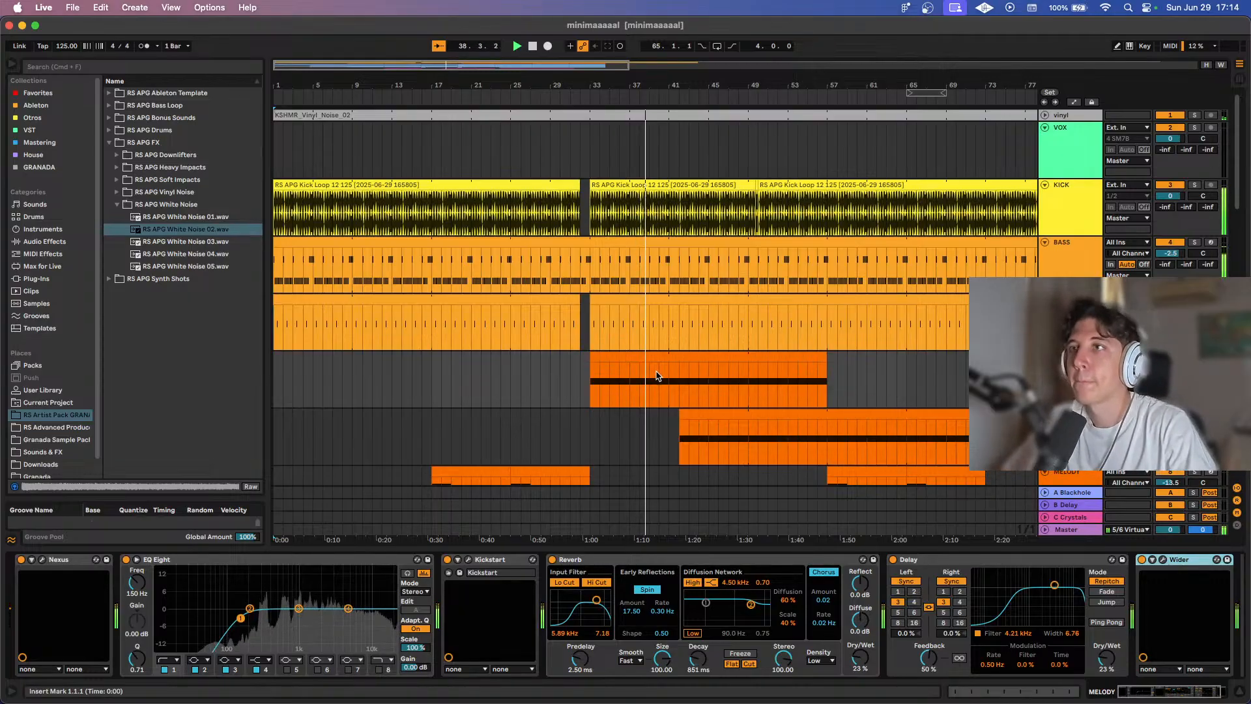
key("a")
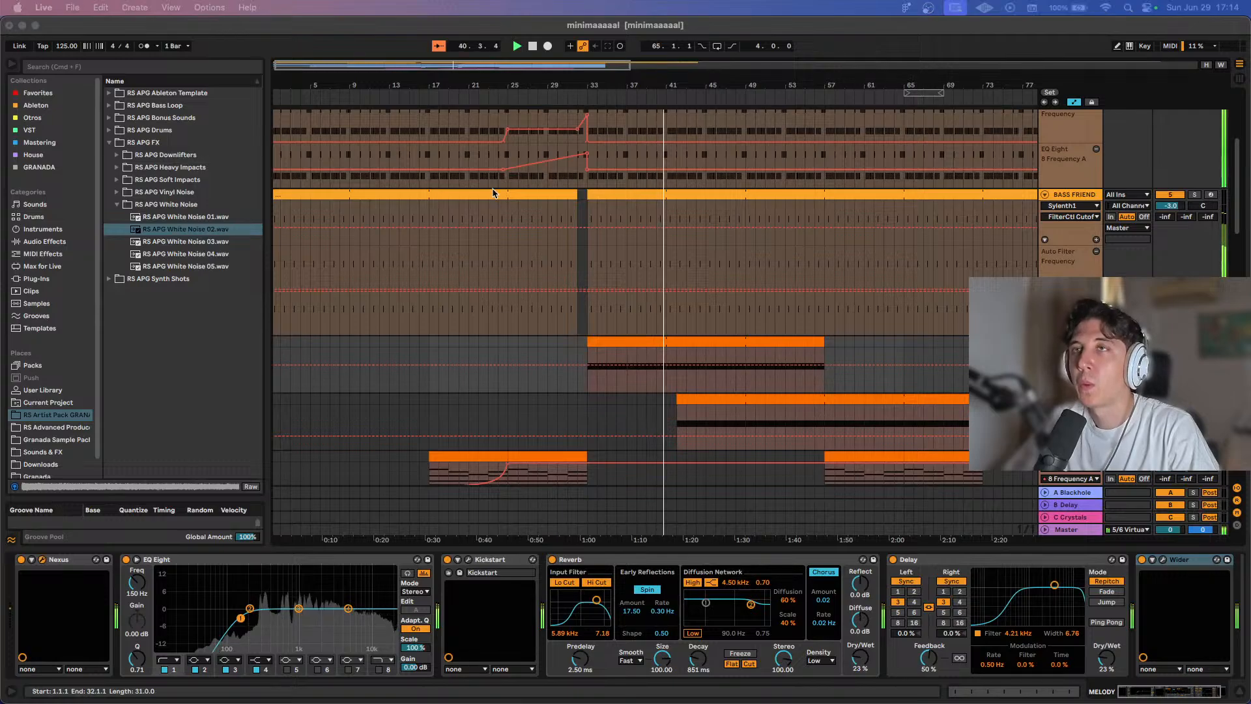
left_click(42, 559)
left_click_drag(456, 701, 495, 114)
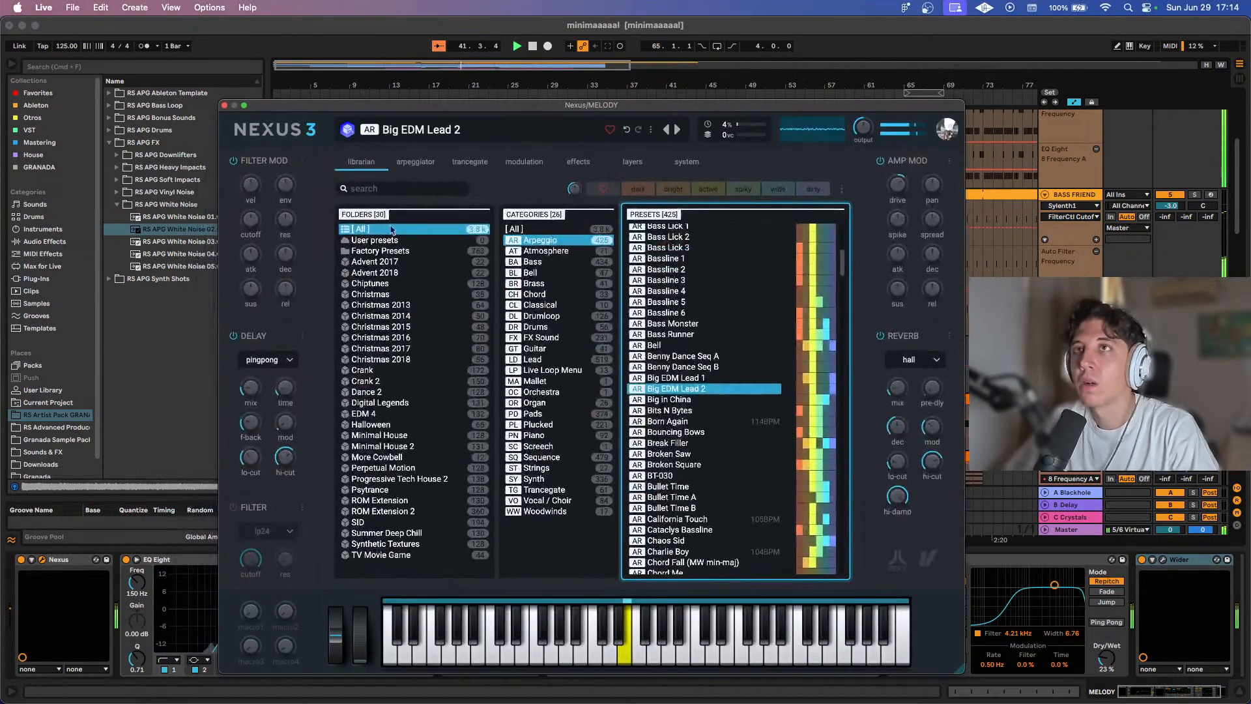
mouse_move(249, 216)
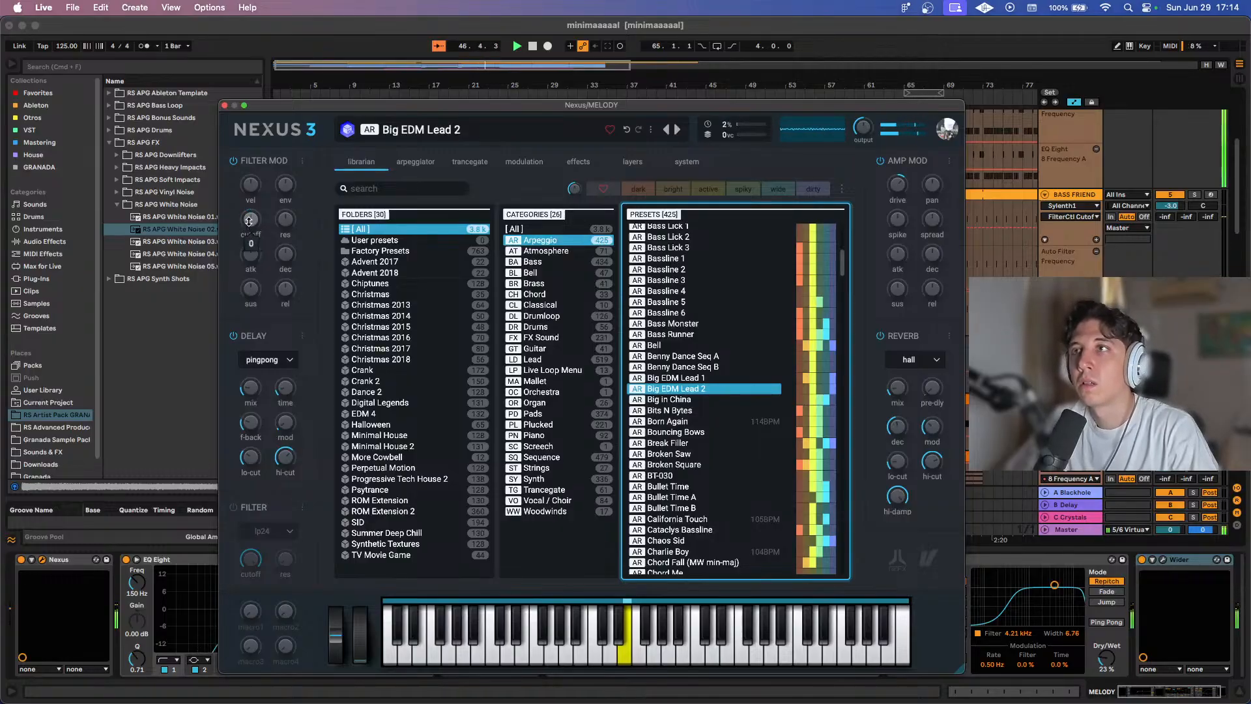
left_click_drag(250, 204, 247, 183)
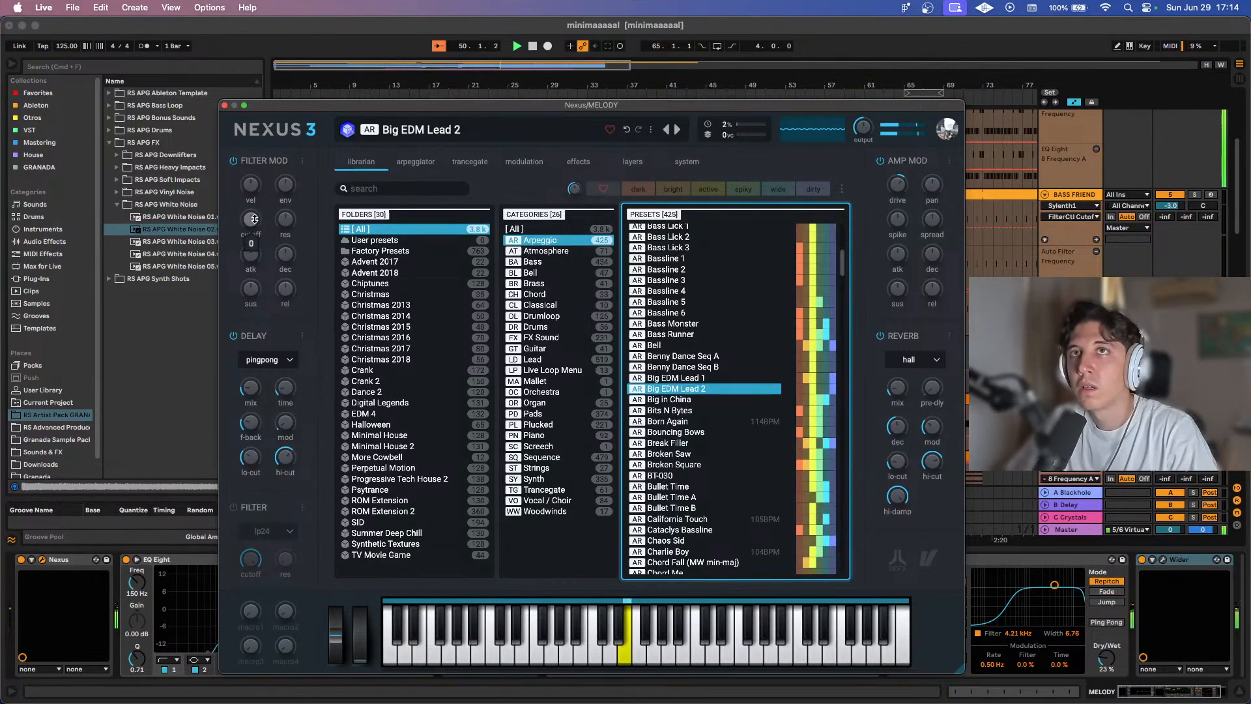
left_click(225, 105)
key("w")
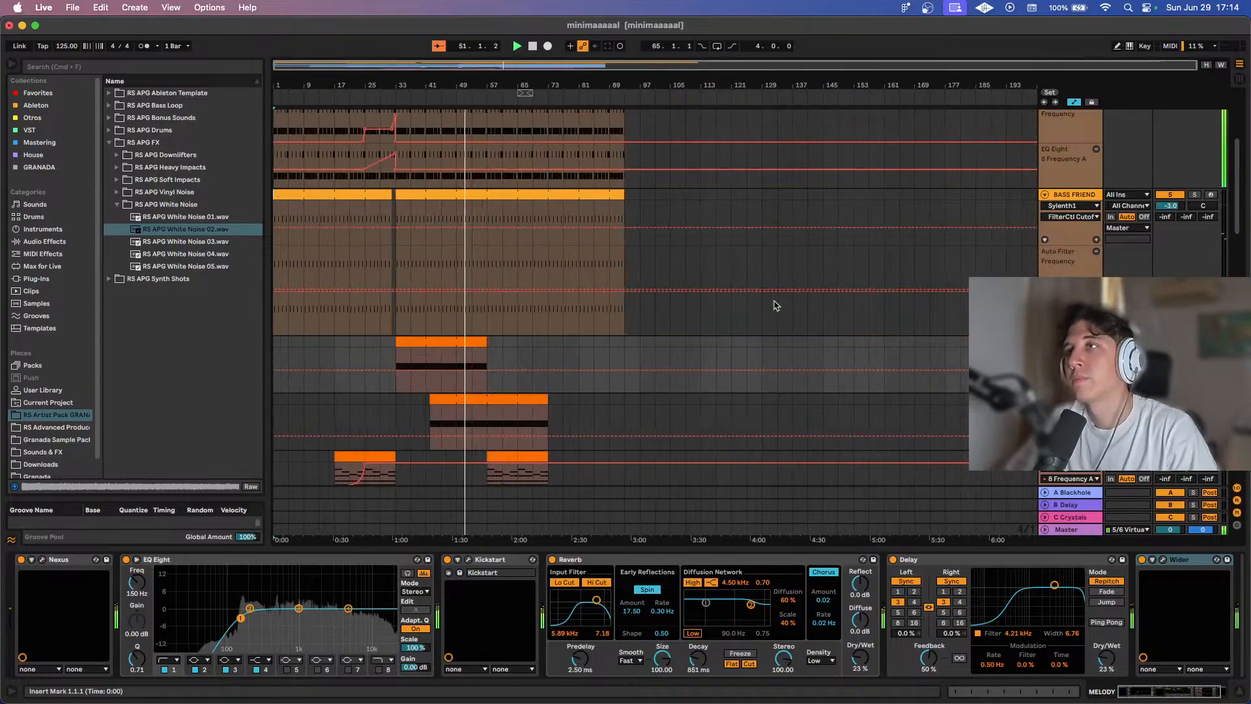
Lengthen the kick's short Auto Filter on-section around bar 57 so the filter switches off at about bar 59.
key("a")
left_click(494, 236)
scroll(493, 236, "up", 5)
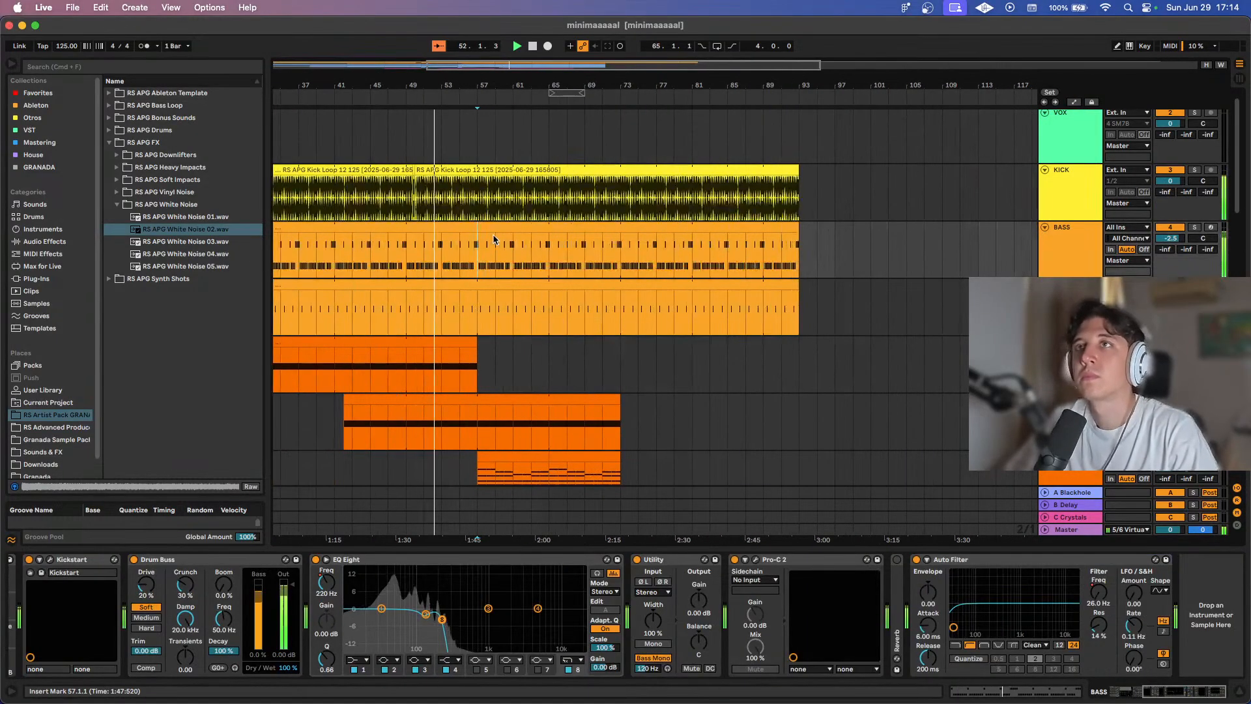
scroll(493, 237, "down", 5)
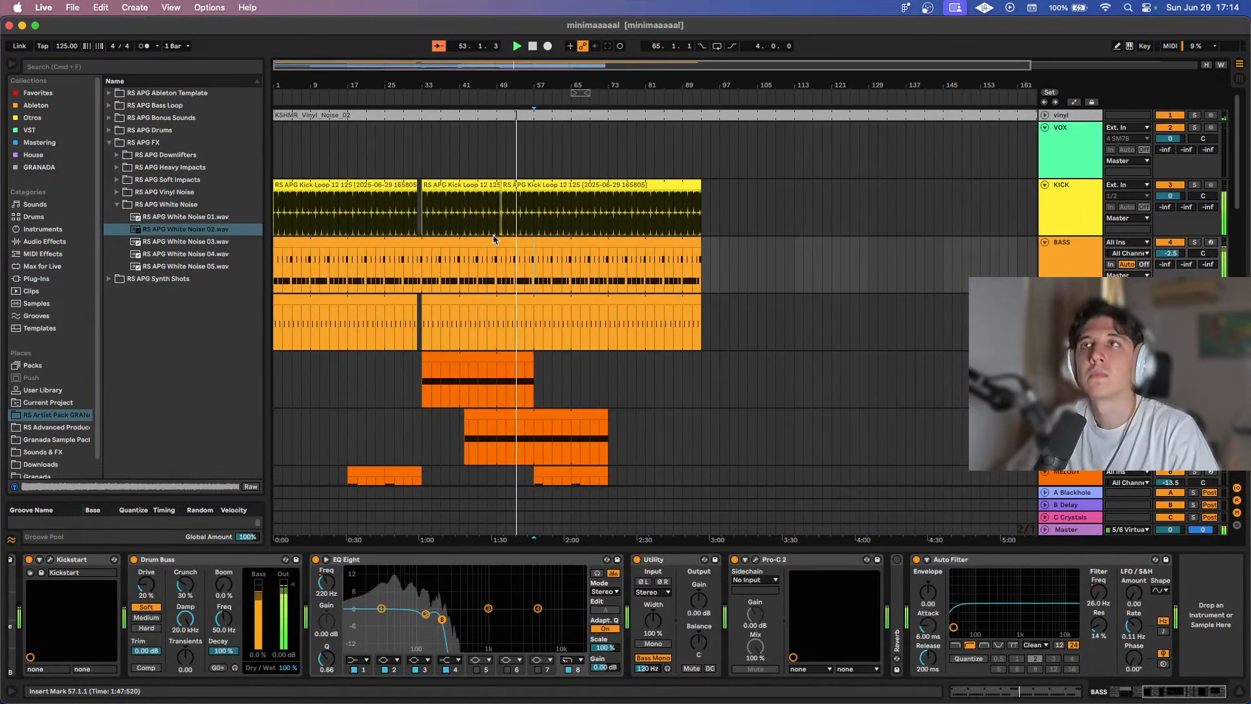
key("super+a")
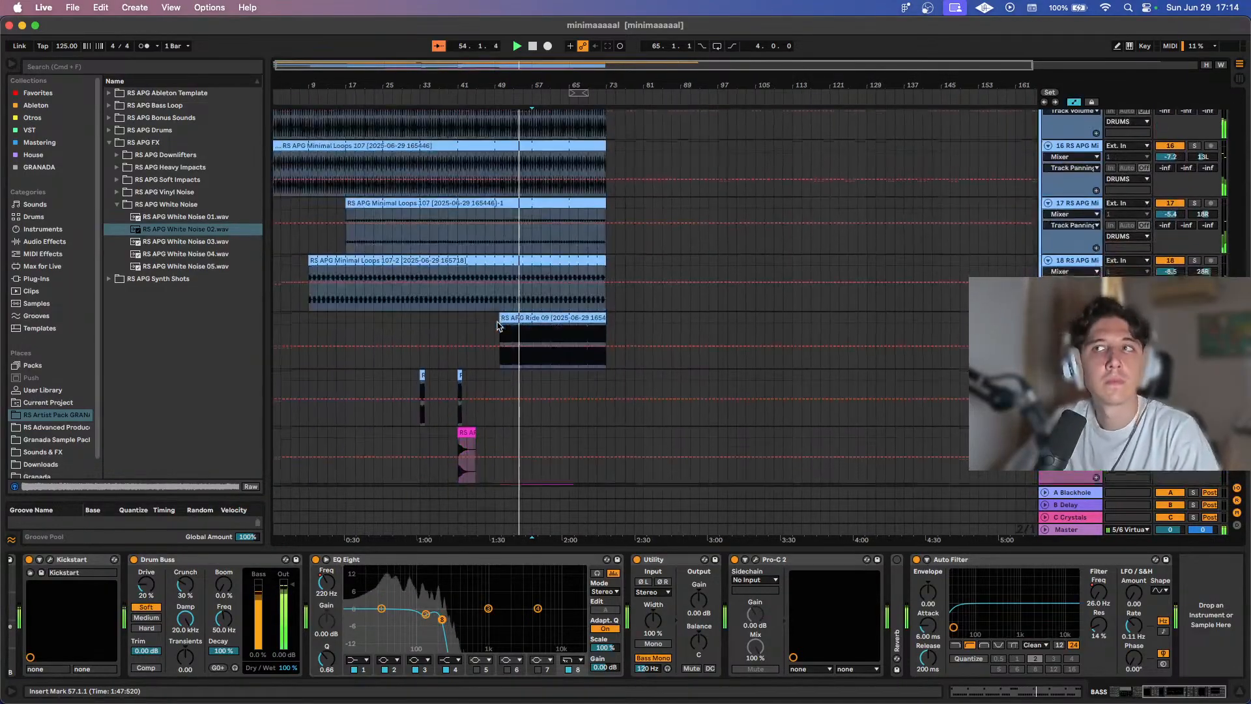
key("a")
scroll(528, 258, "up", 2)
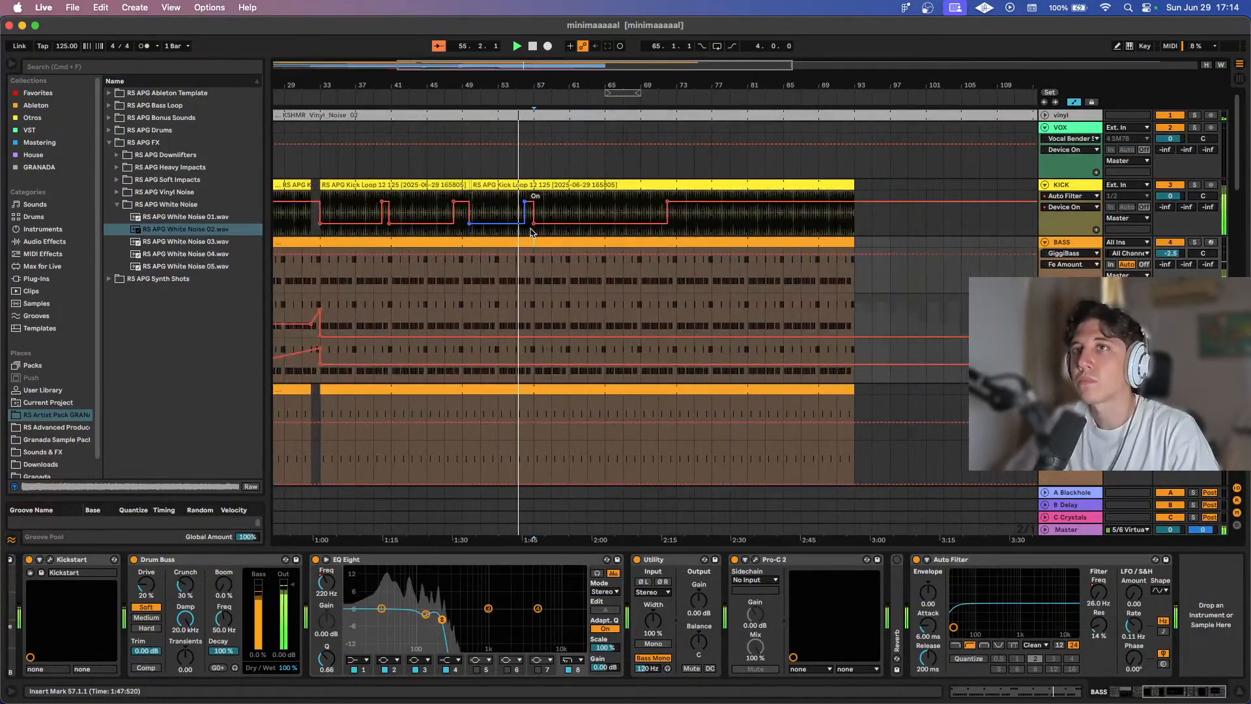
scroll(532, 228, "down", 1)
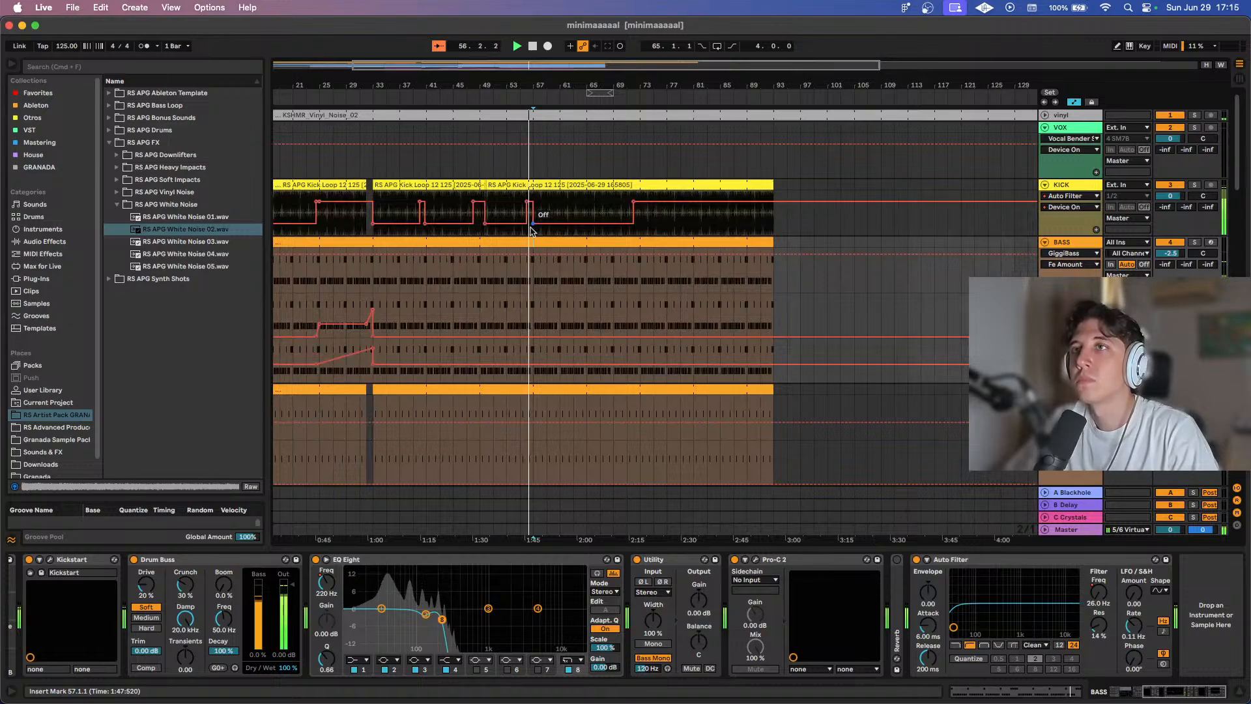
left_click(538, 217)
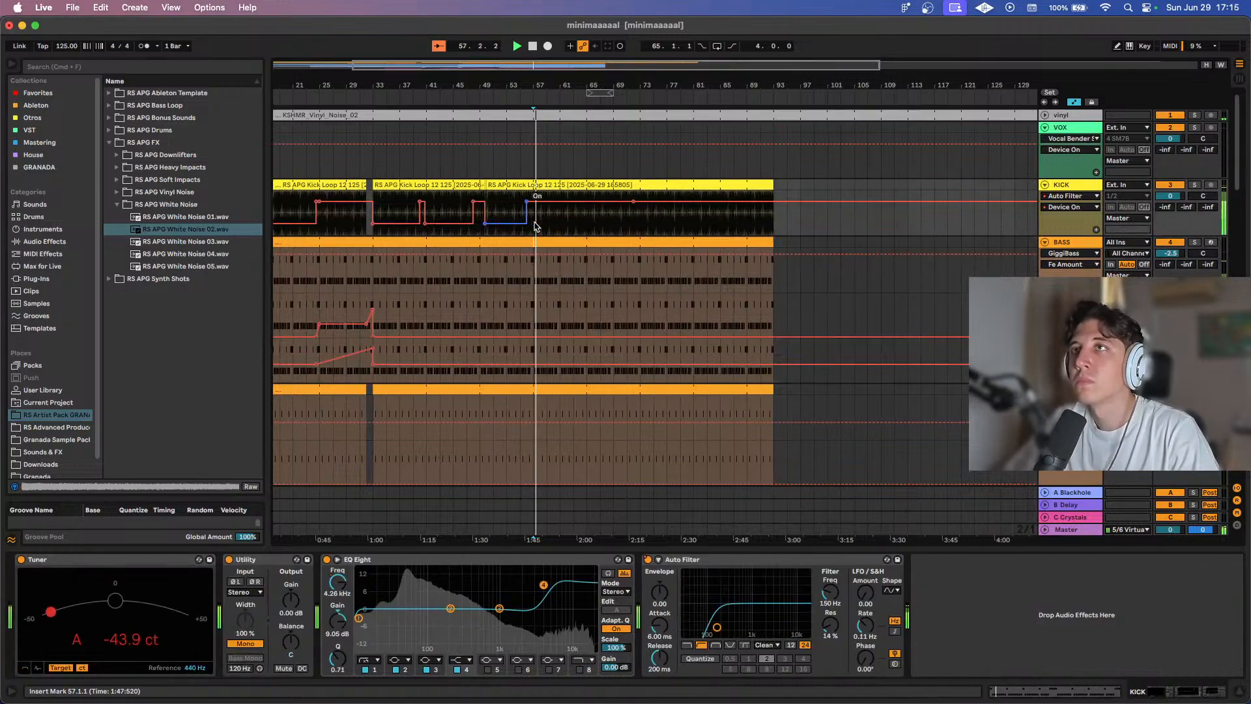
left_click(535, 226)
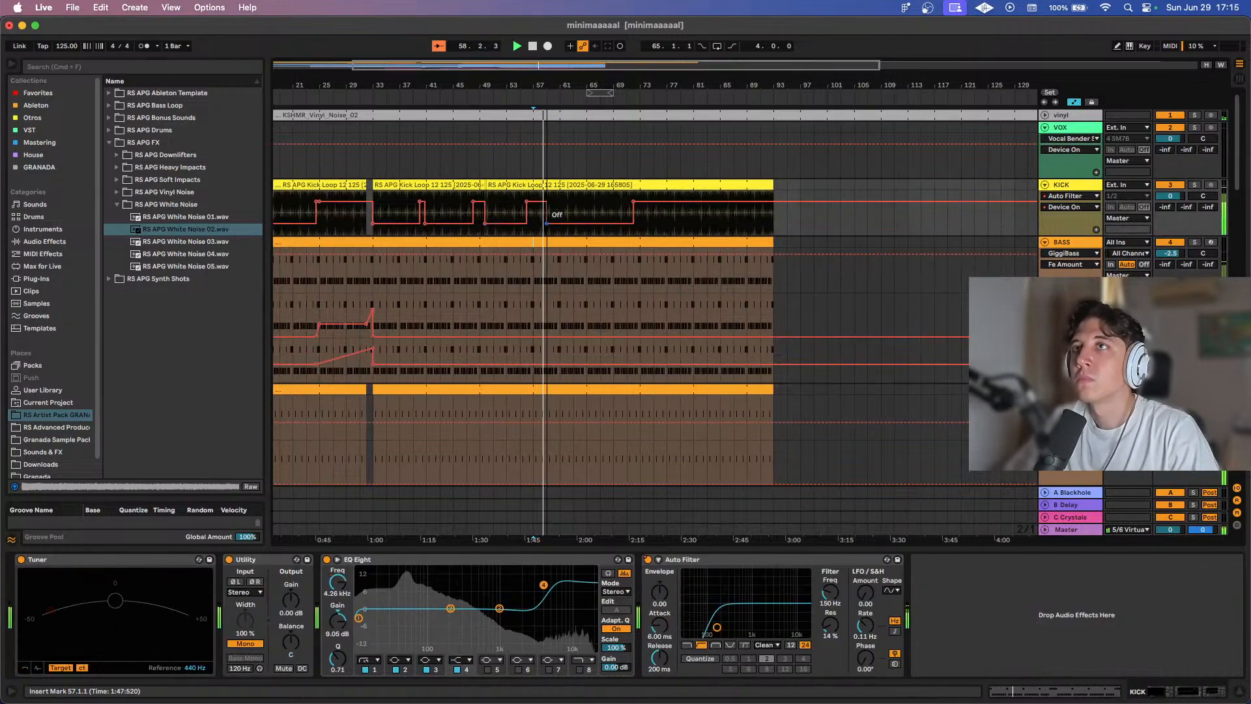
key("a")
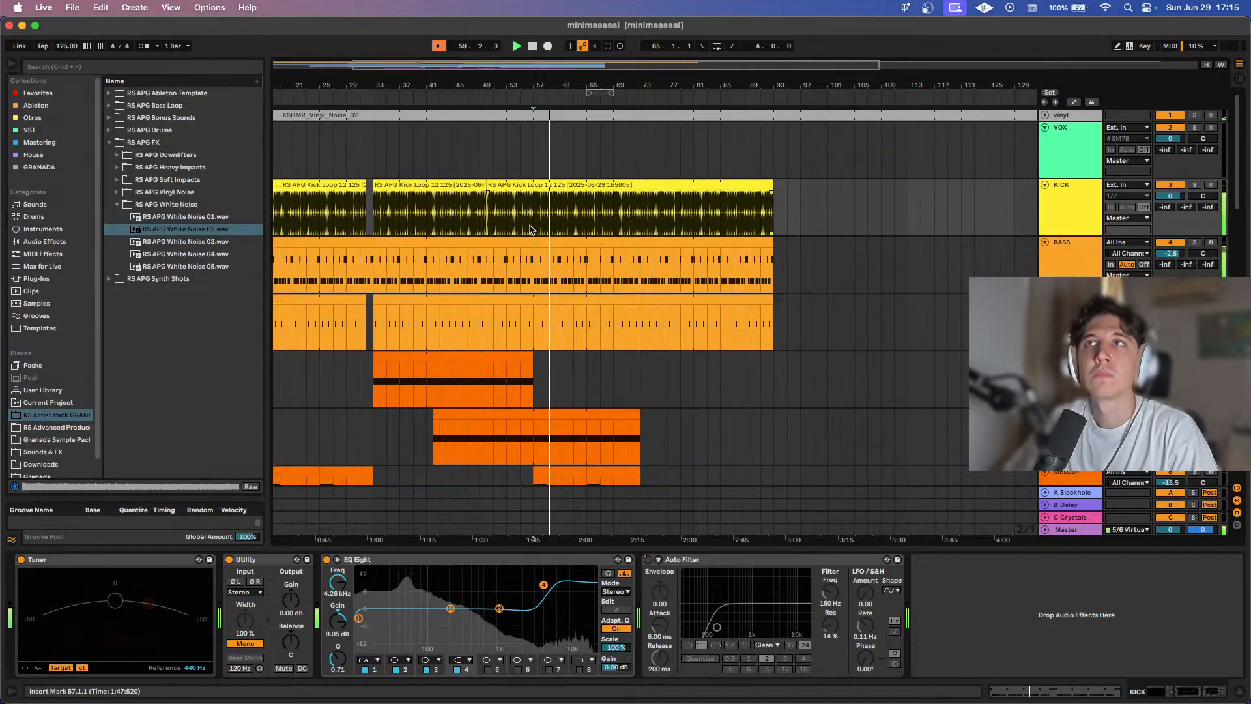
Copy the White Noise 01 hit from bar 41 to bar 65 and the third reverse uplifter clip to bar 61.
scroll(531, 229, "down", 10)
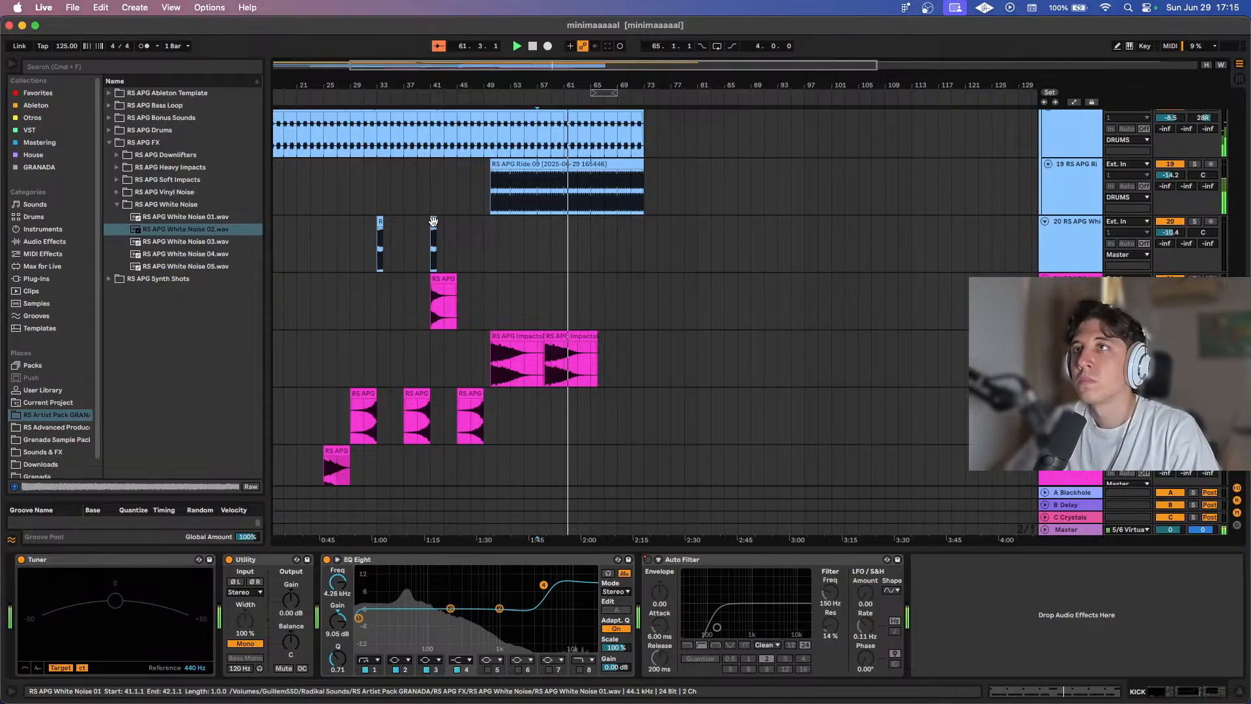
left_click_drag(432, 221, 594, 222)
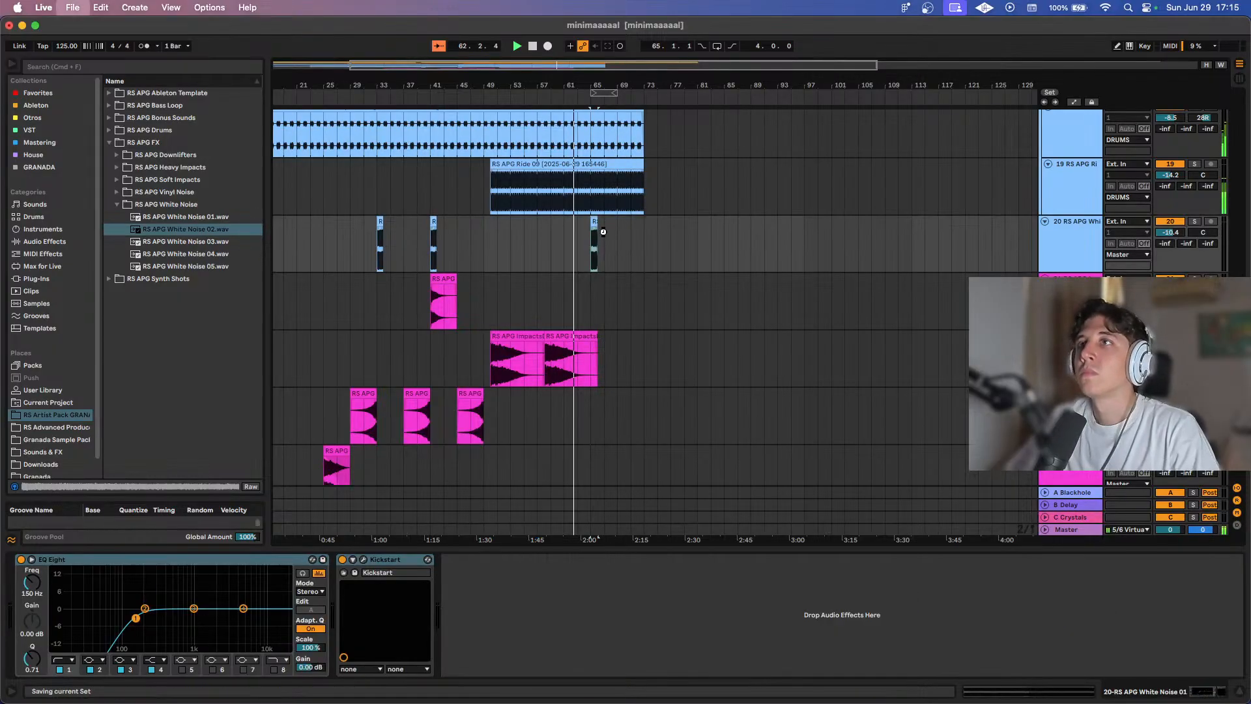
left_click_drag(474, 398, 580, 398)
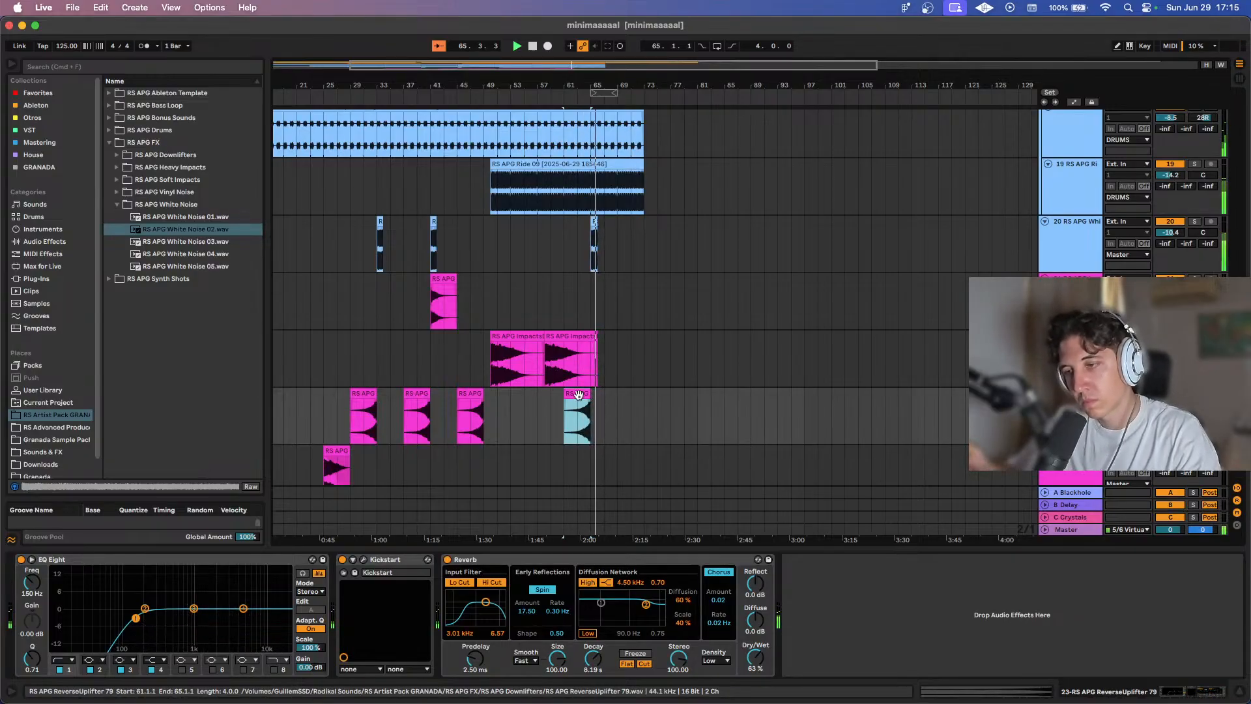
Review the track layers and the kick's Auto Filter automation around bars 65 to 73 while the arrangement plays.
scroll(613, 365, "up", 15)
scroll(612, 365, "left", 3)
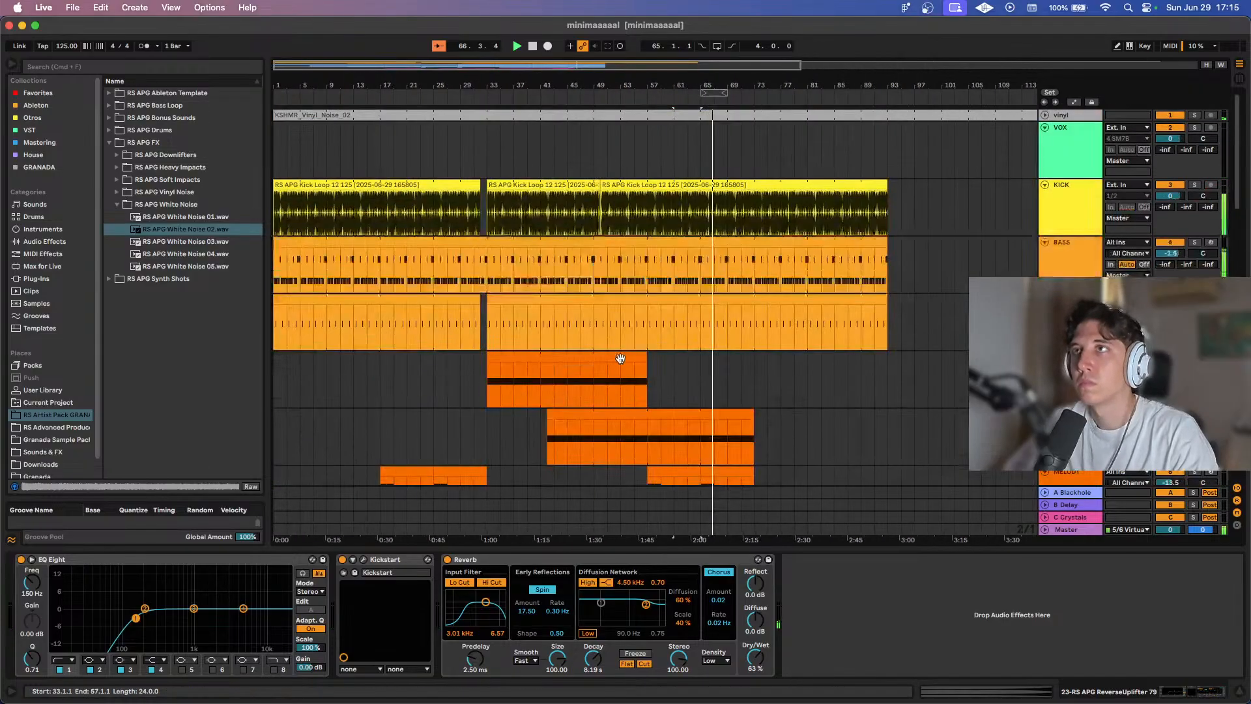
scroll(621, 362, "down", 10)
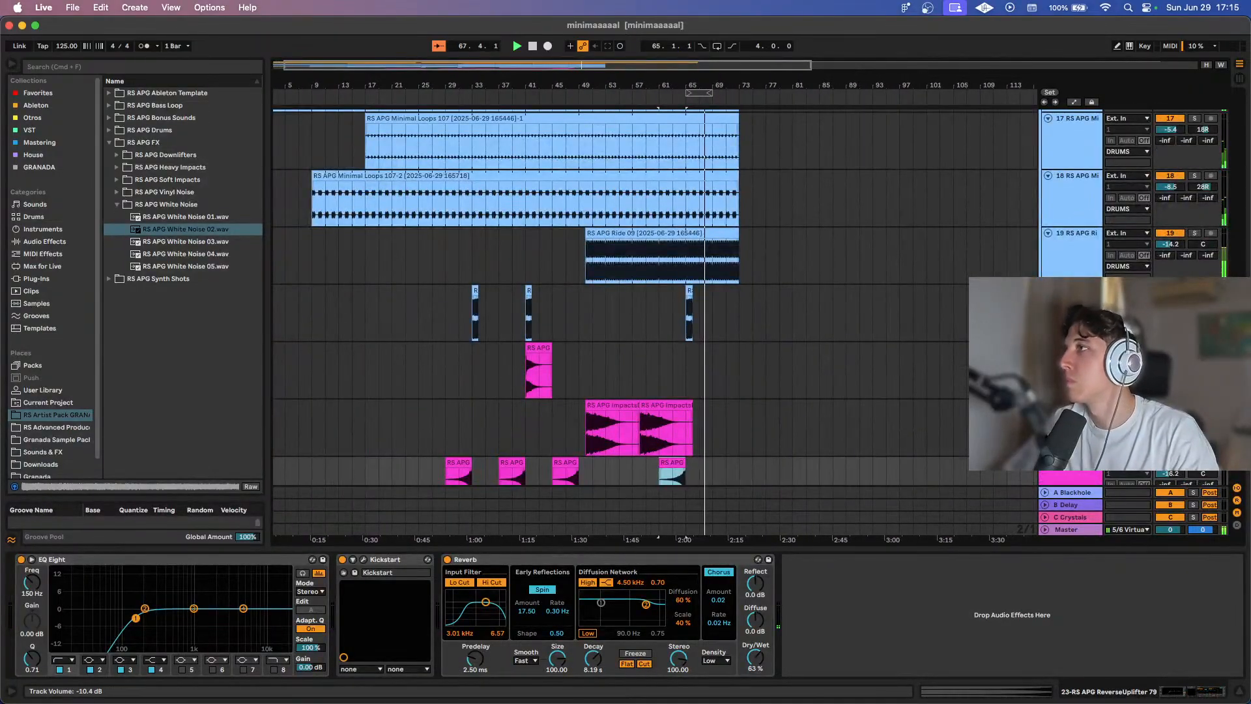
scroll(698, 249, "up", 10)
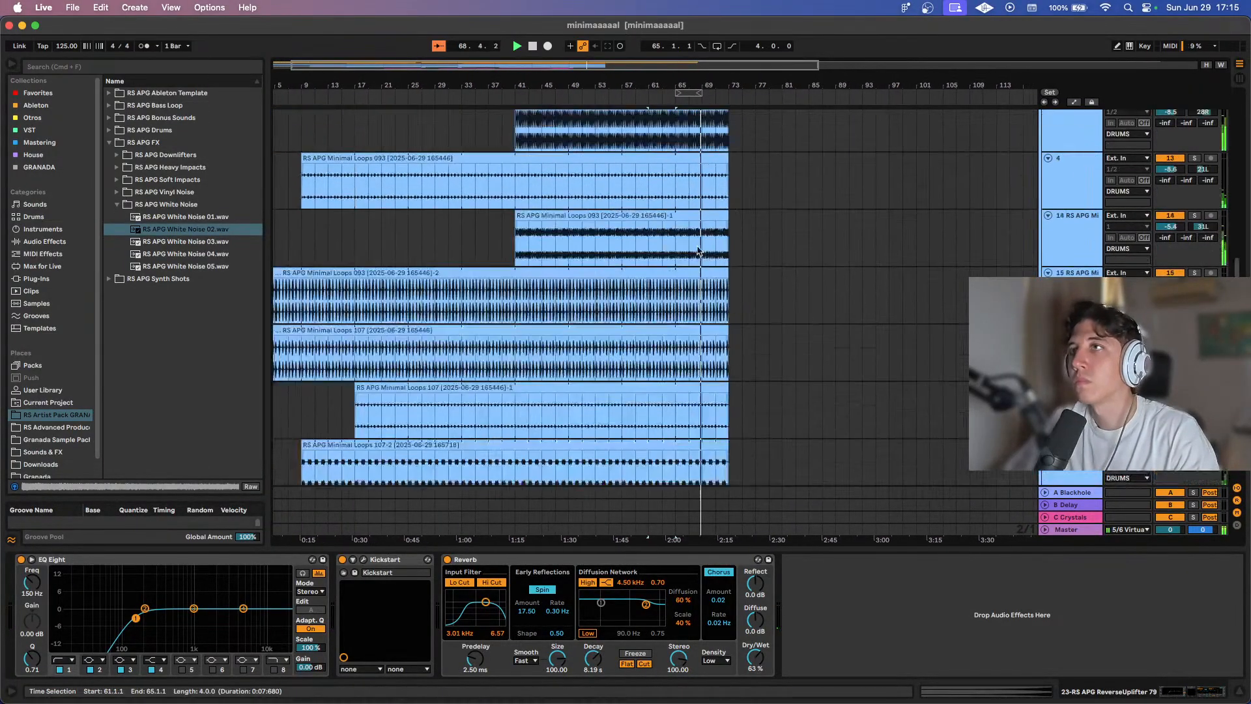
scroll(697, 250, "up", 5)
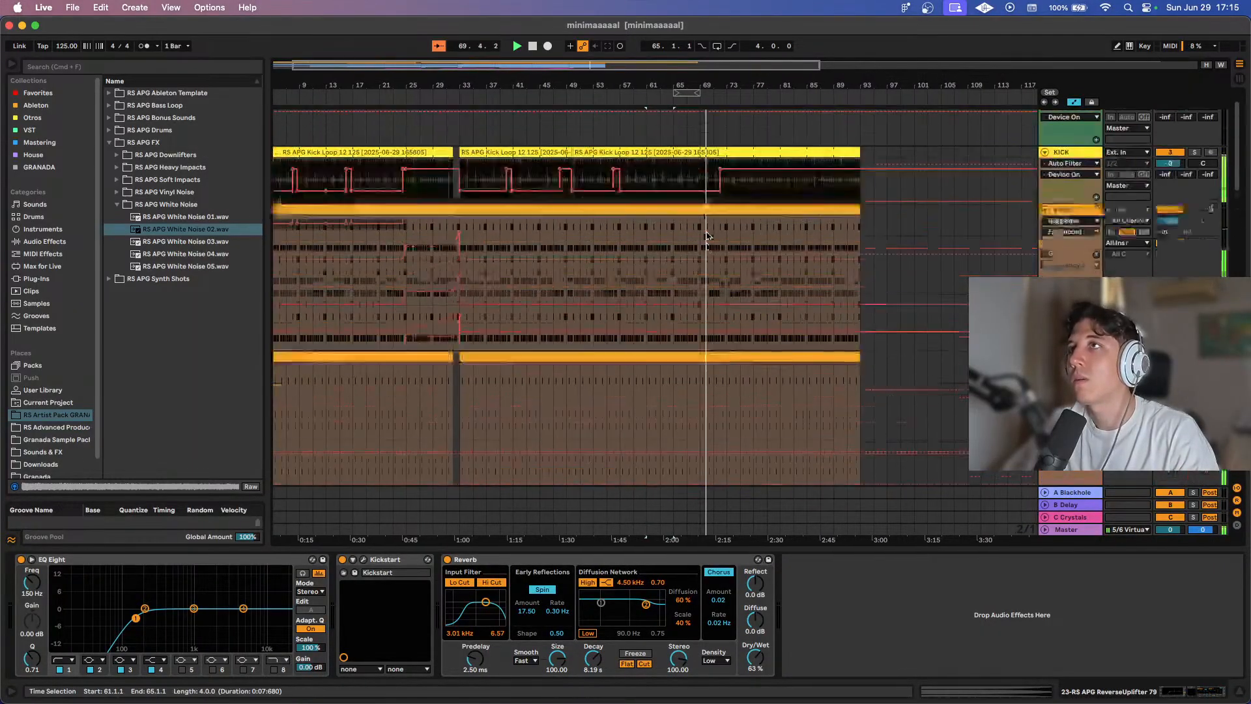
scroll(700, 247, "up", 5)
scroll(705, 225, "up", 3)
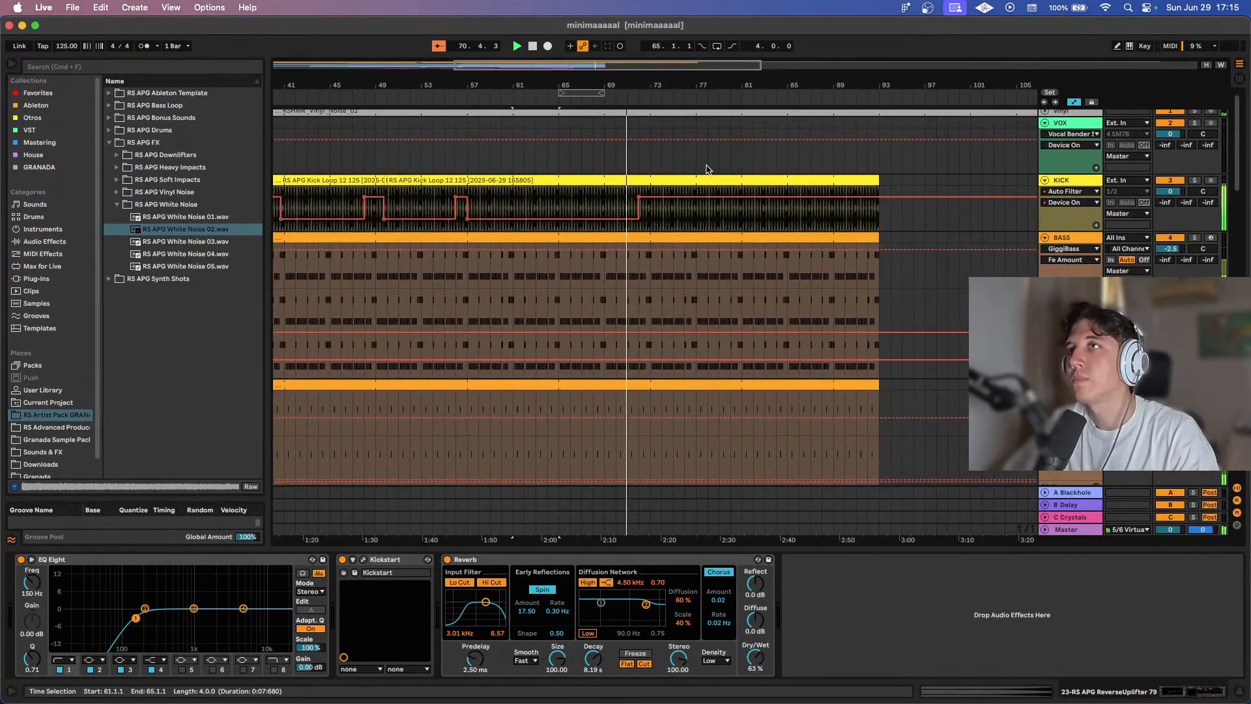
scroll(612, 213, "up", 2)
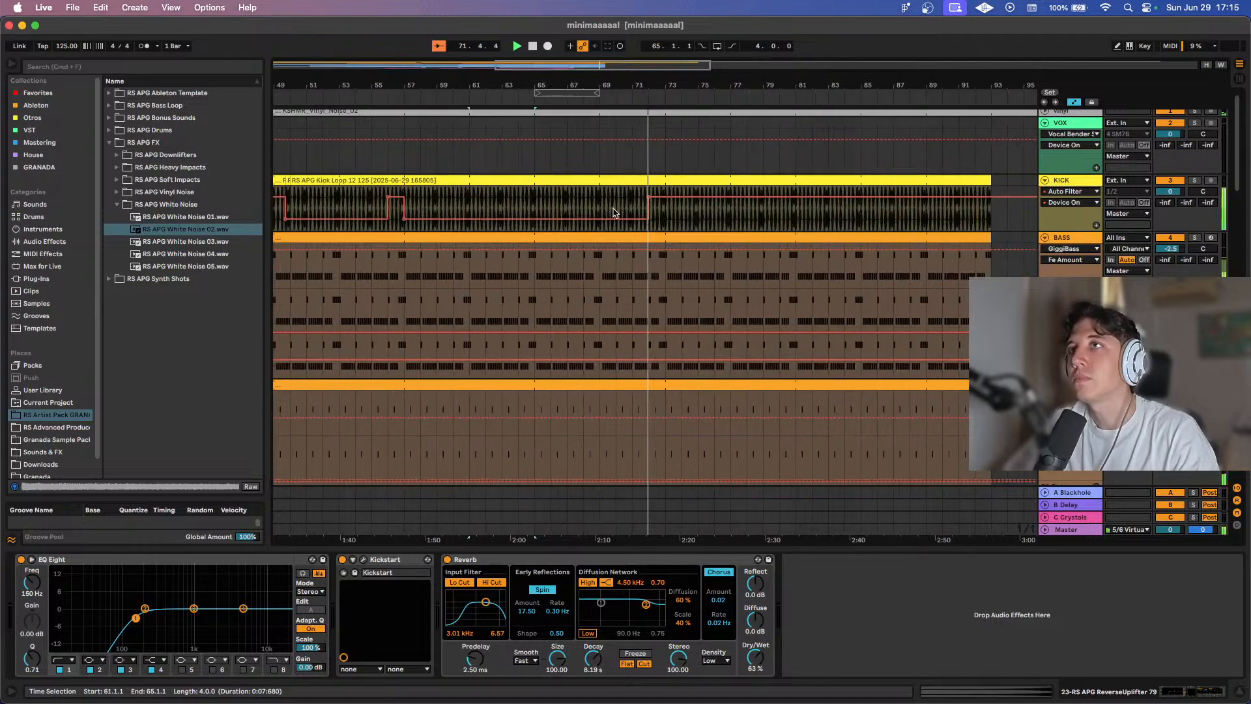
Delete the kick audio from bar 73 to bar 93 and save the set.
scroll(616, 213, "down", 3)
key("a")
left_click_drag(630, 213, 746, 213)
key("Delete")
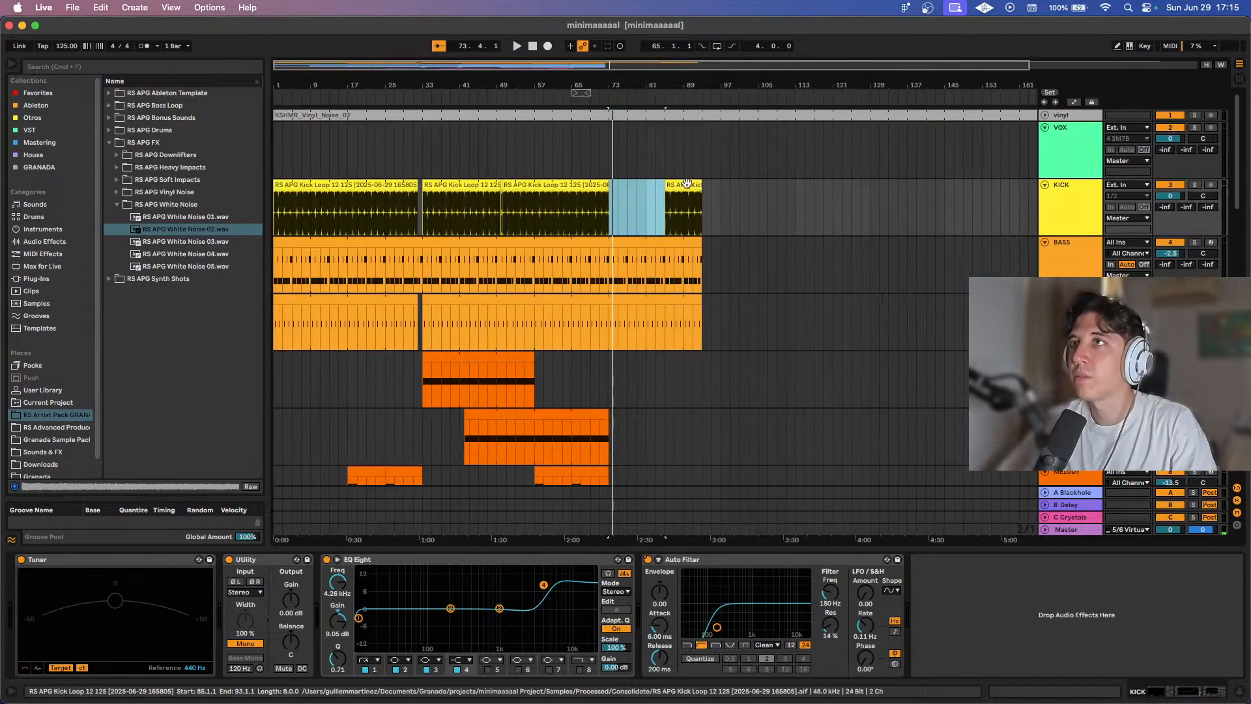
left_click(689, 188)
key("Delete")
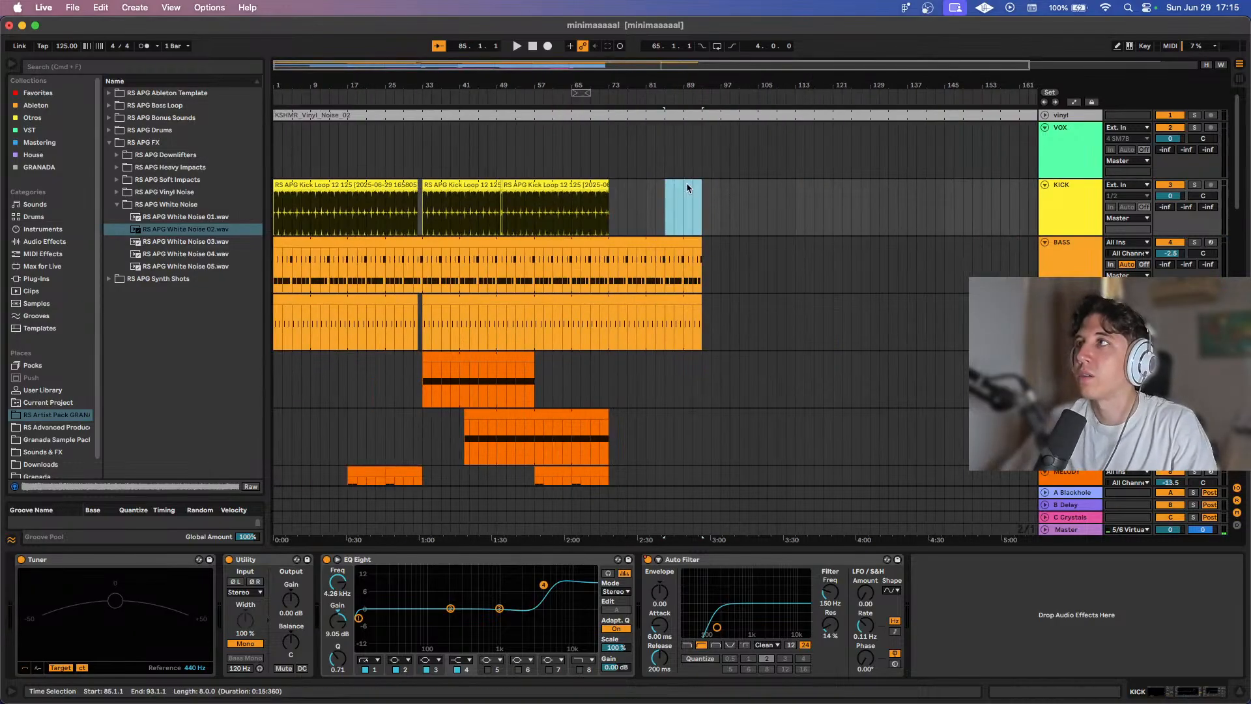
key("super+s")
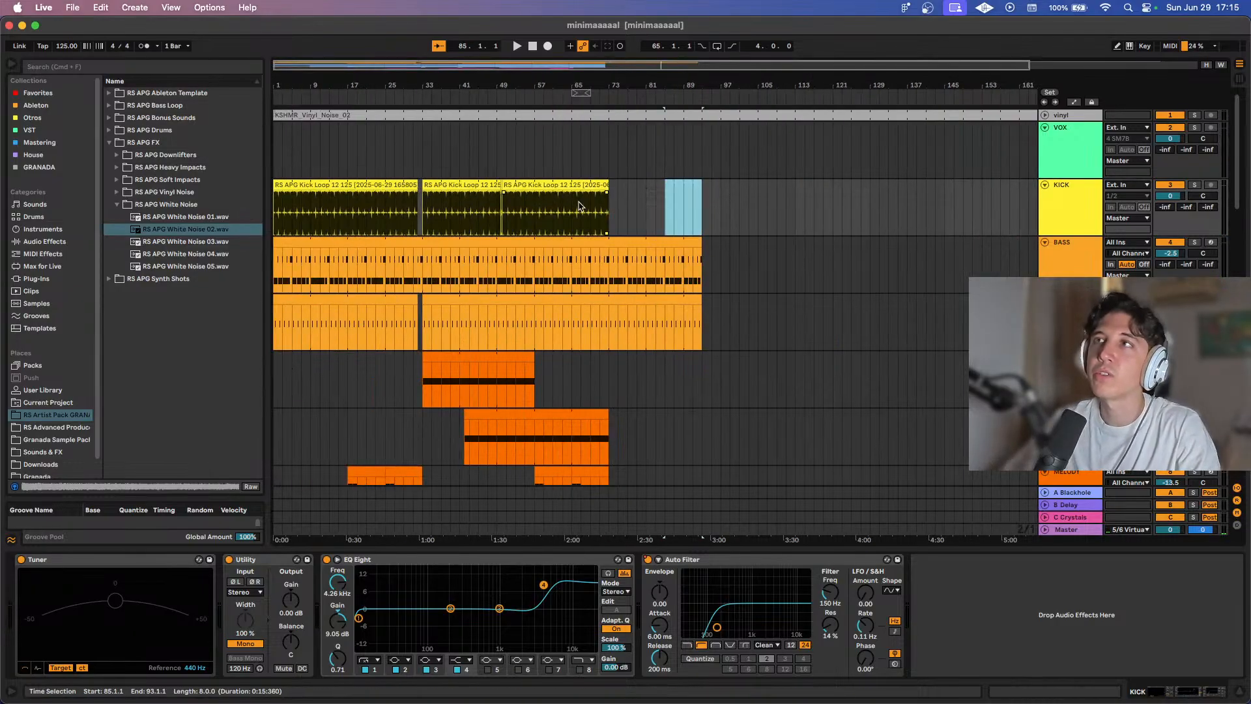
key("minus")
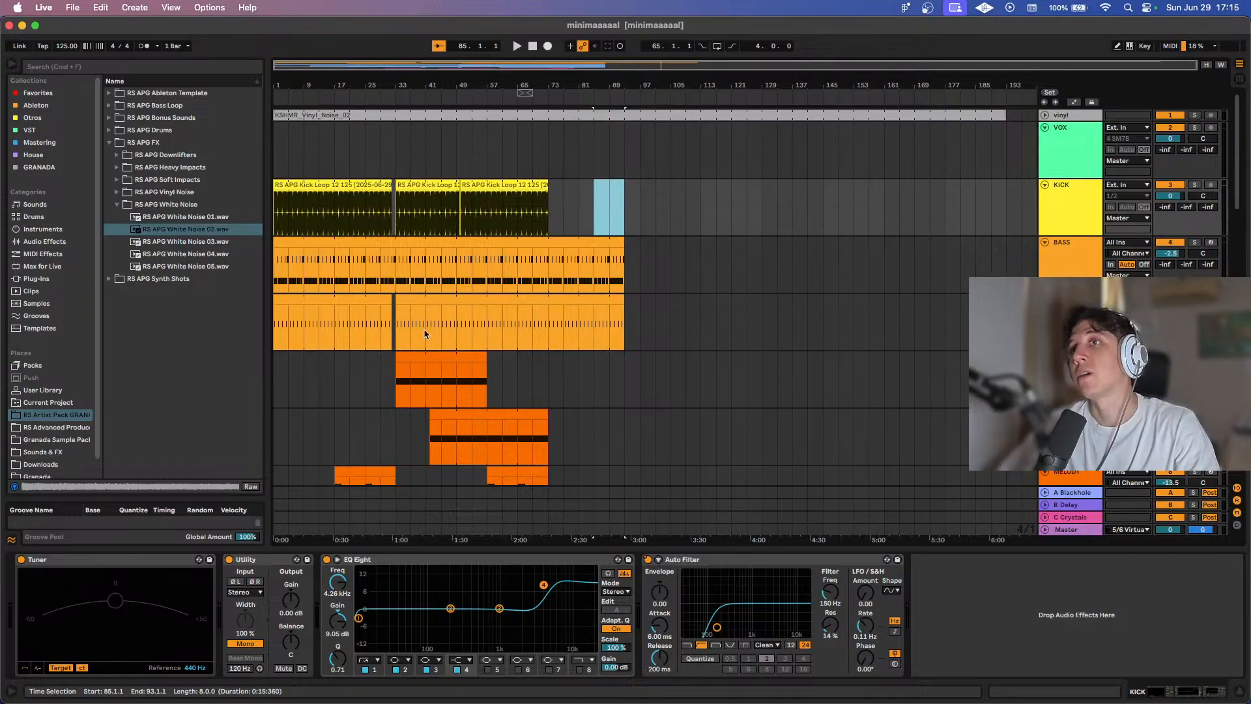
scroll(510, 373, "down", 2)
left_click(546, 373)
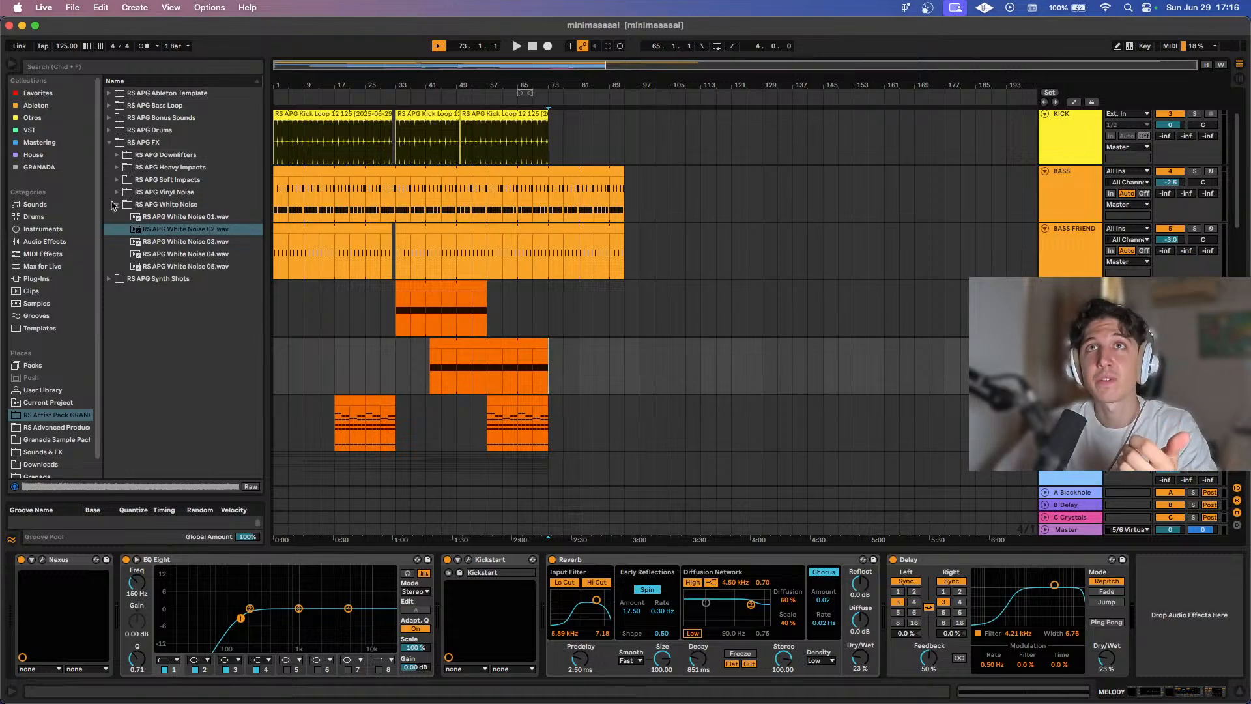
Look through the sample pack's Ableton Template and Bonus Sounds folders and preview Background FX 3 and 4.
left_click(109, 143)
left_click(112, 95)
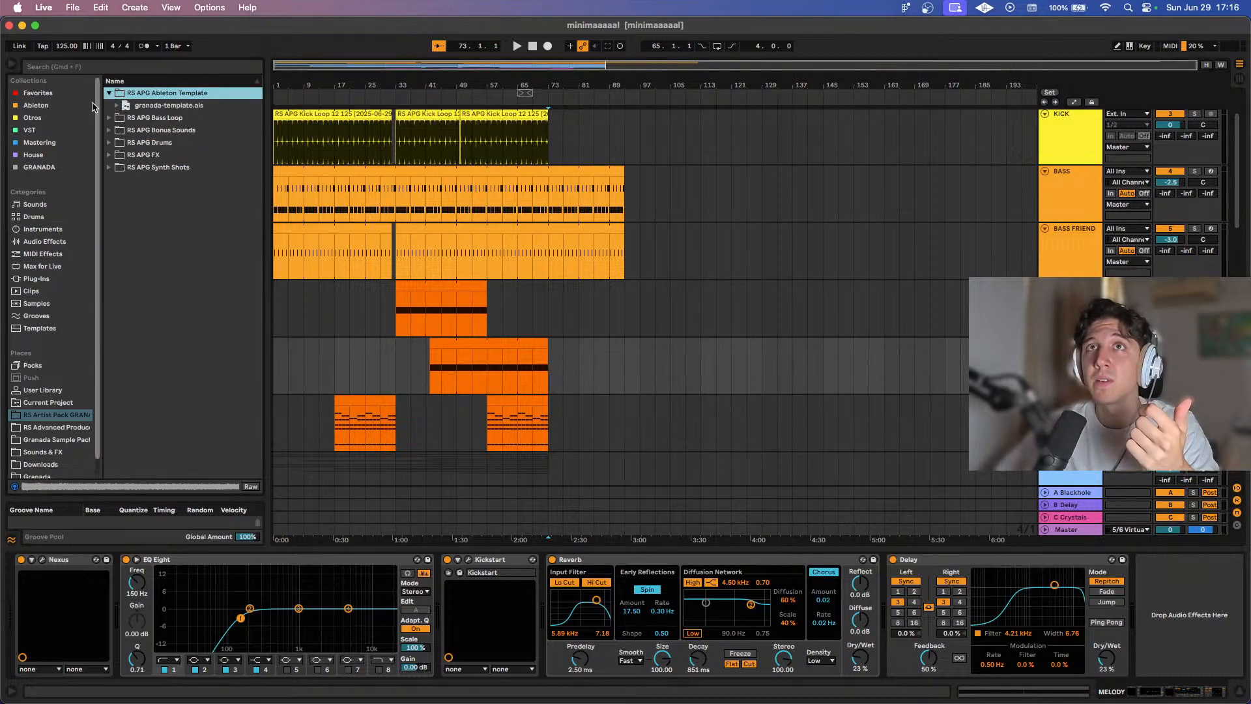
left_click(109, 107)
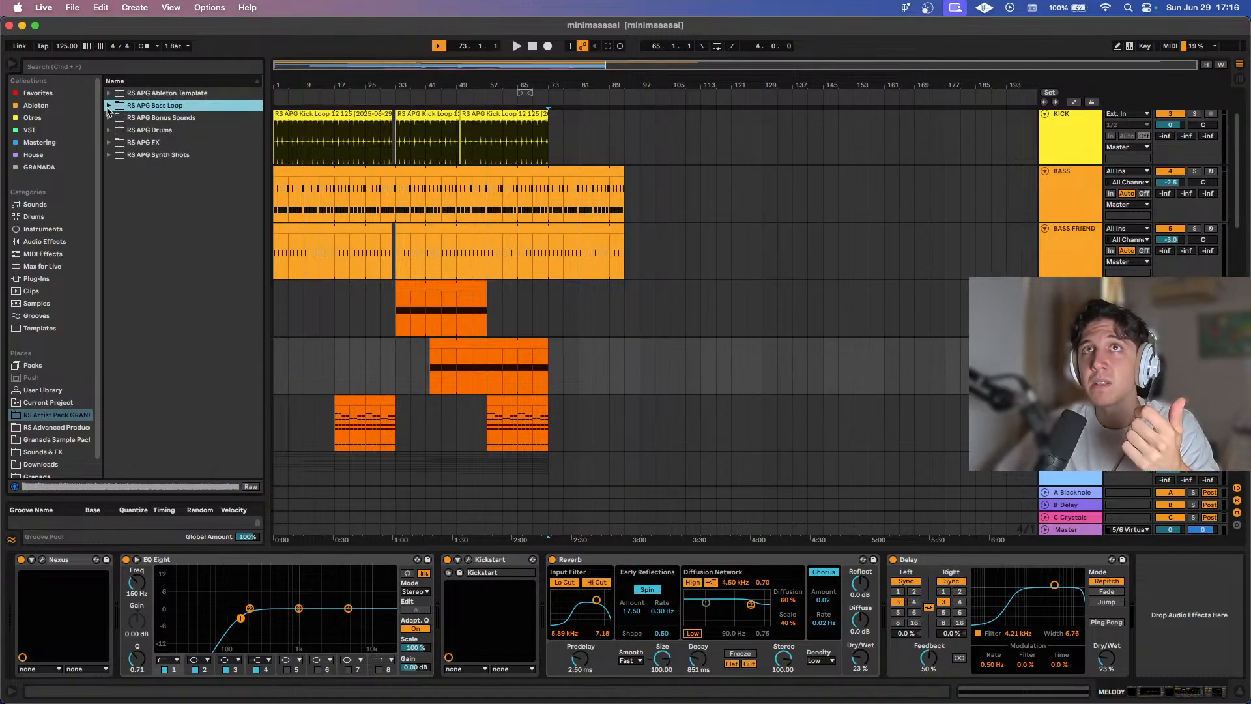
left_click(109, 118)
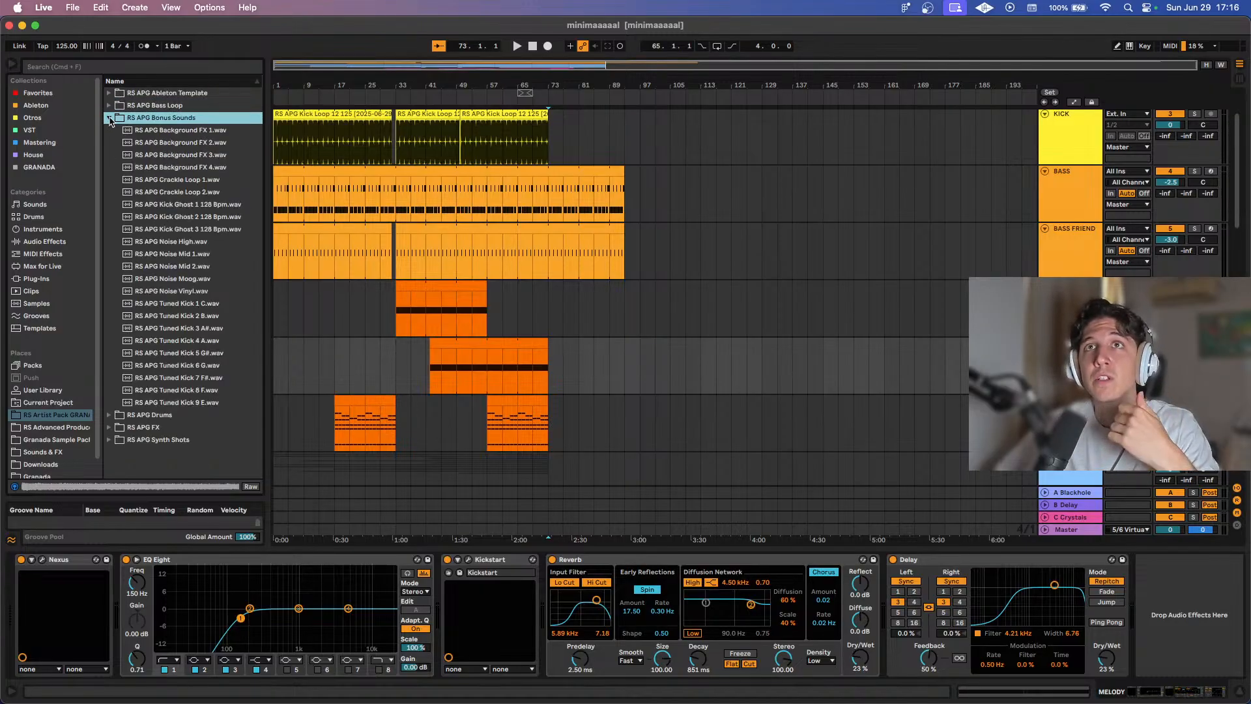
left_click(178, 155)
left_click(187, 168)
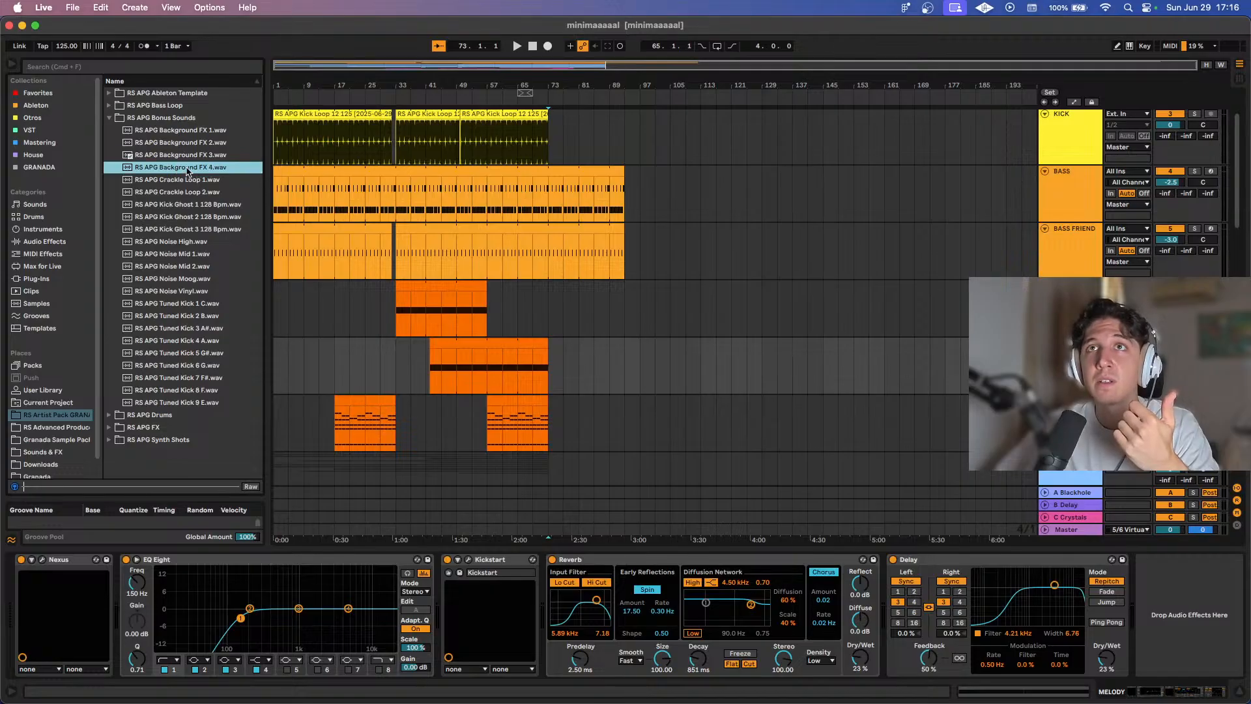
Browse the pack's Drums folder and preview Shaker Loop 05 100 and Shaker Loop 04 100.
left_click(110, 118)
left_click(110, 130)
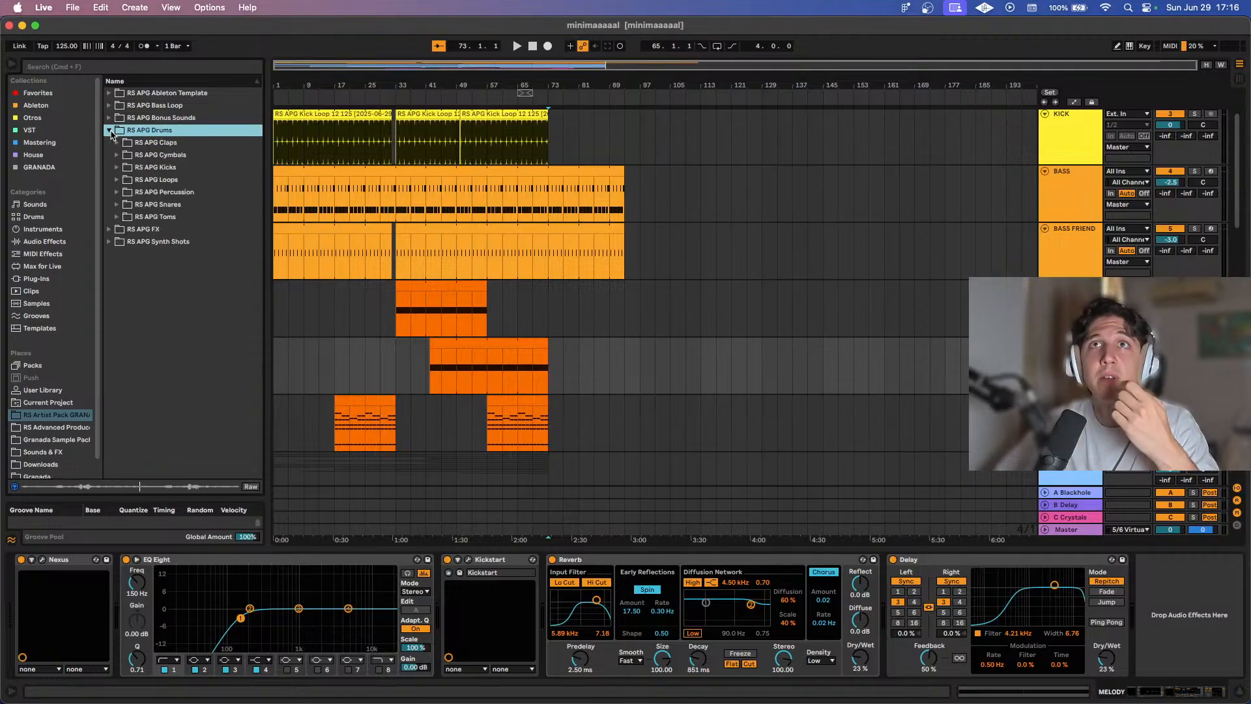
left_click(155, 180)
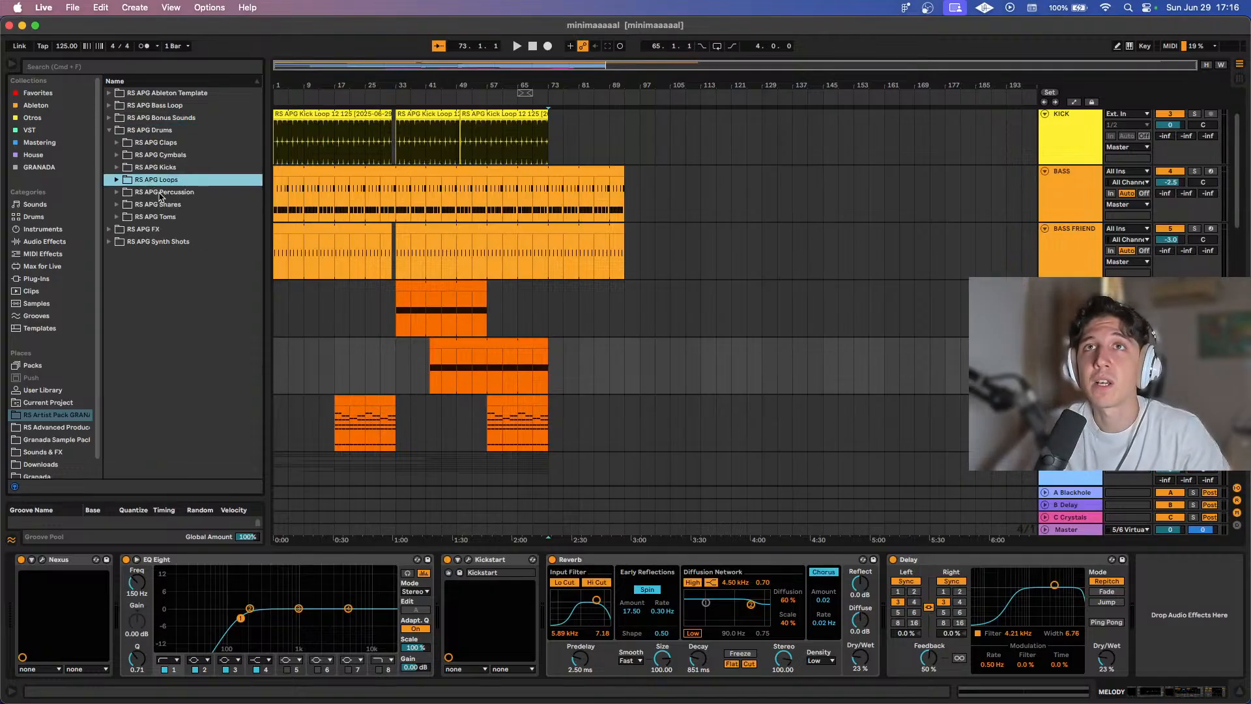
left_click(116, 180)
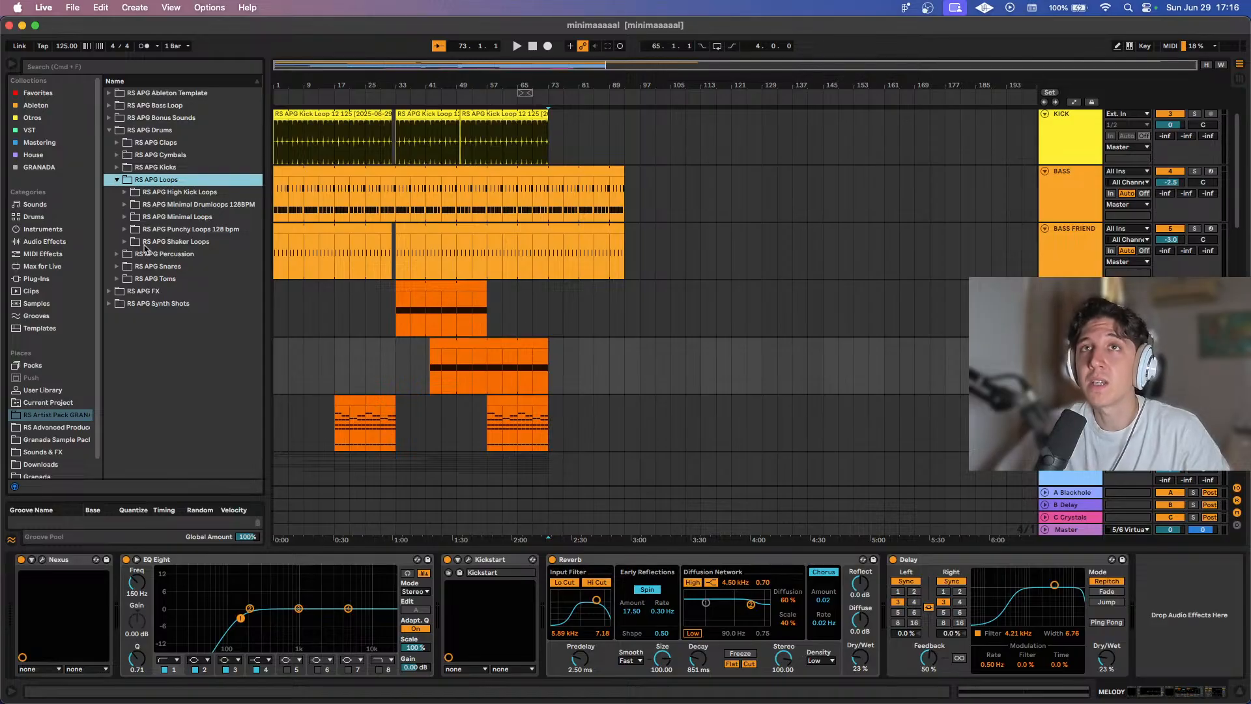
left_click(125, 242)
left_click(200, 304)
left_click(199, 290)
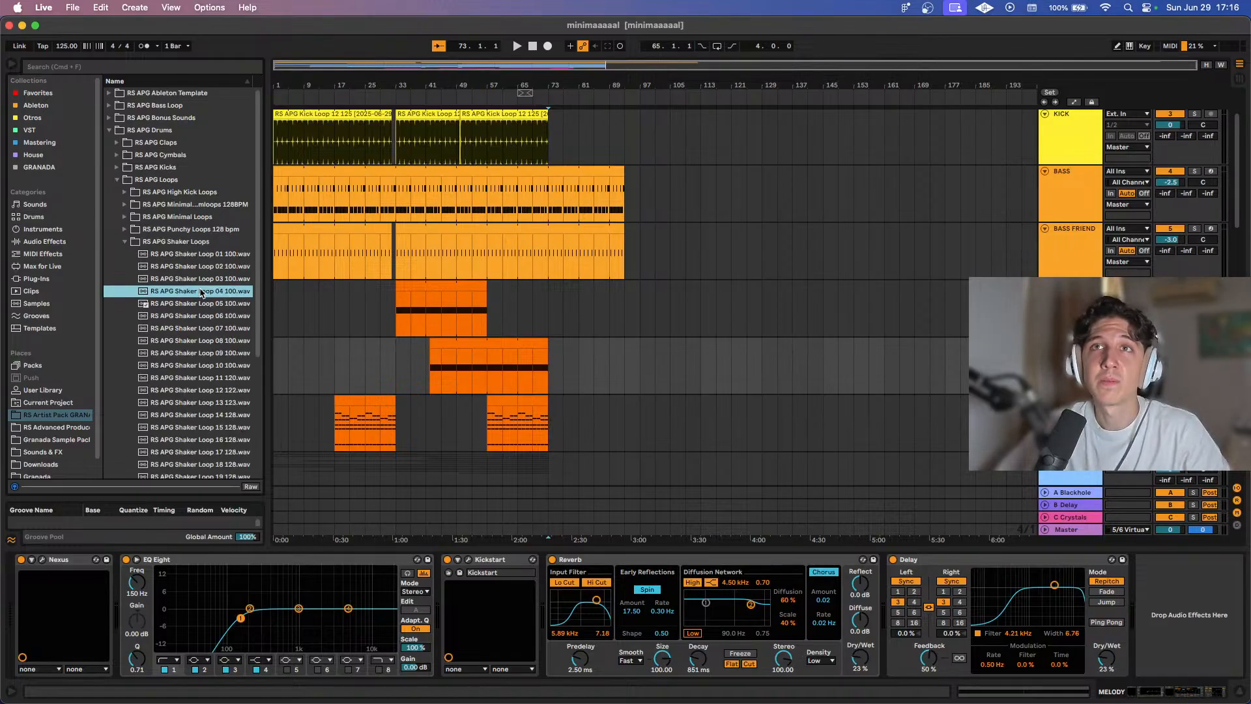
left_click(124, 241)
left_click(117, 181)
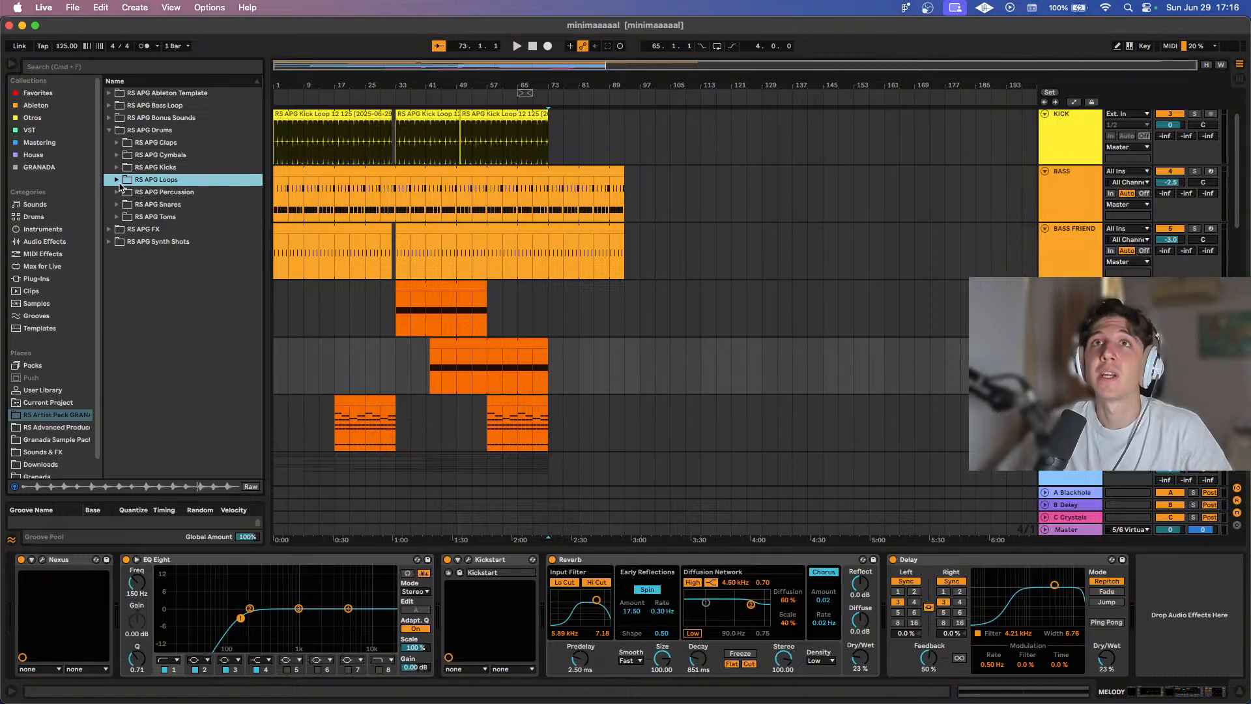
left_click(133, 142)
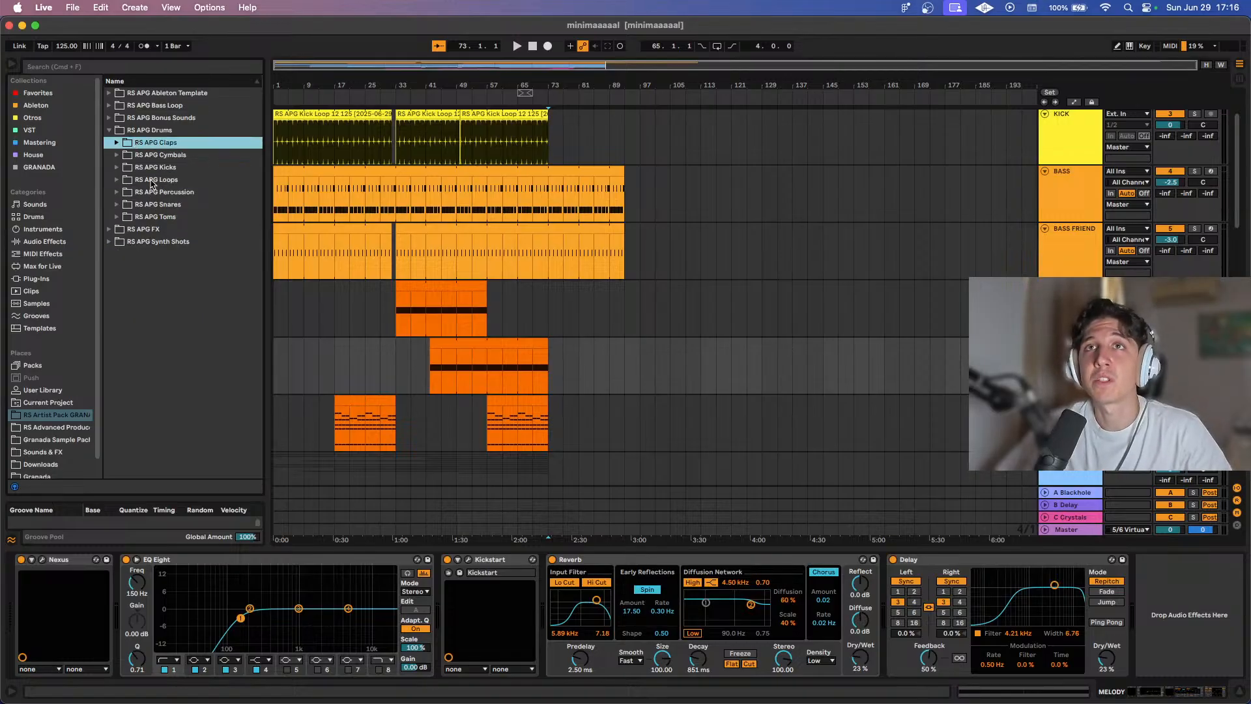
Check the pack's FX subfolders and preview Synth Cutz 006 E and 020 Dm among the Synth Shots.
left_click(110, 230)
left_click(117, 206)
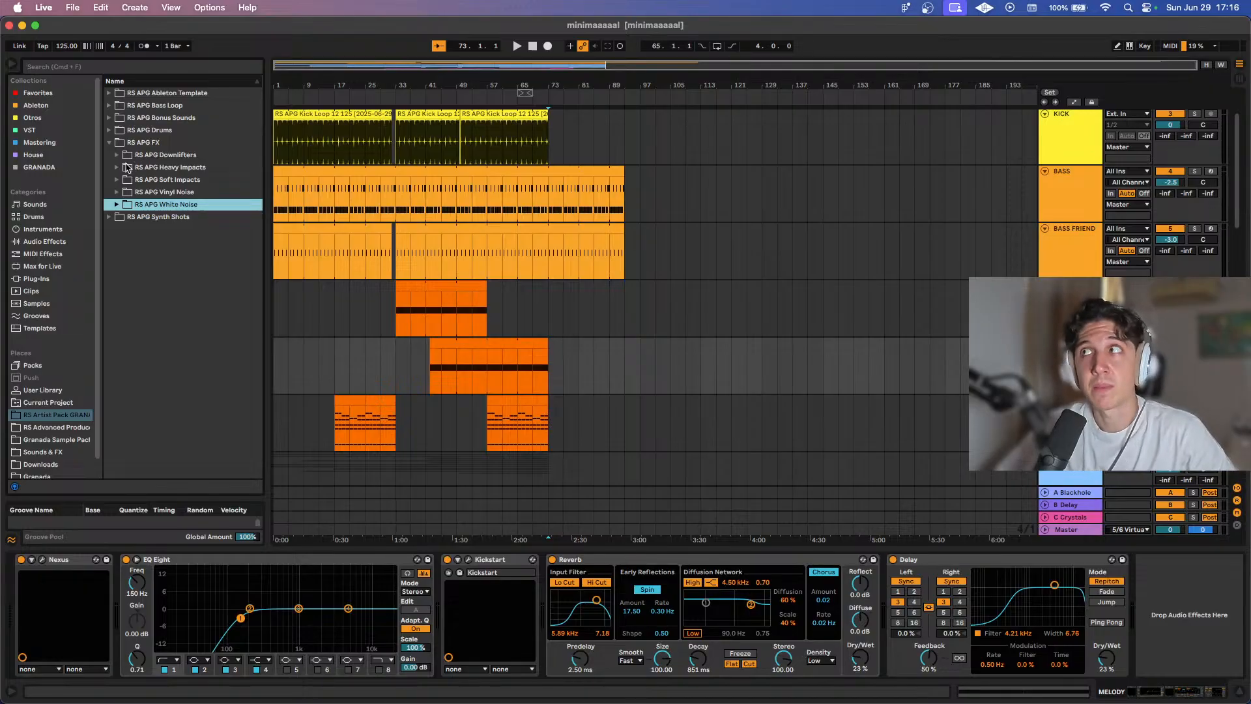
left_click(109, 142)
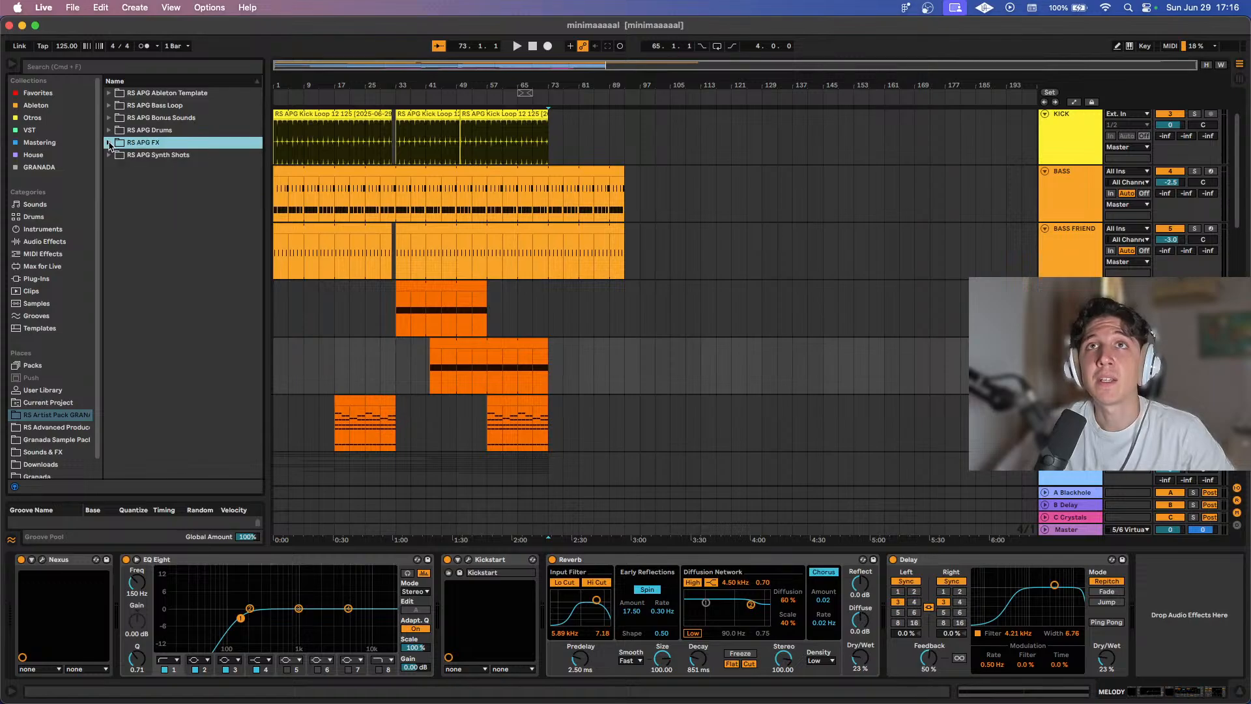
left_click(110, 155)
left_click(197, 230)
scroll(198, 233, "down", 11)
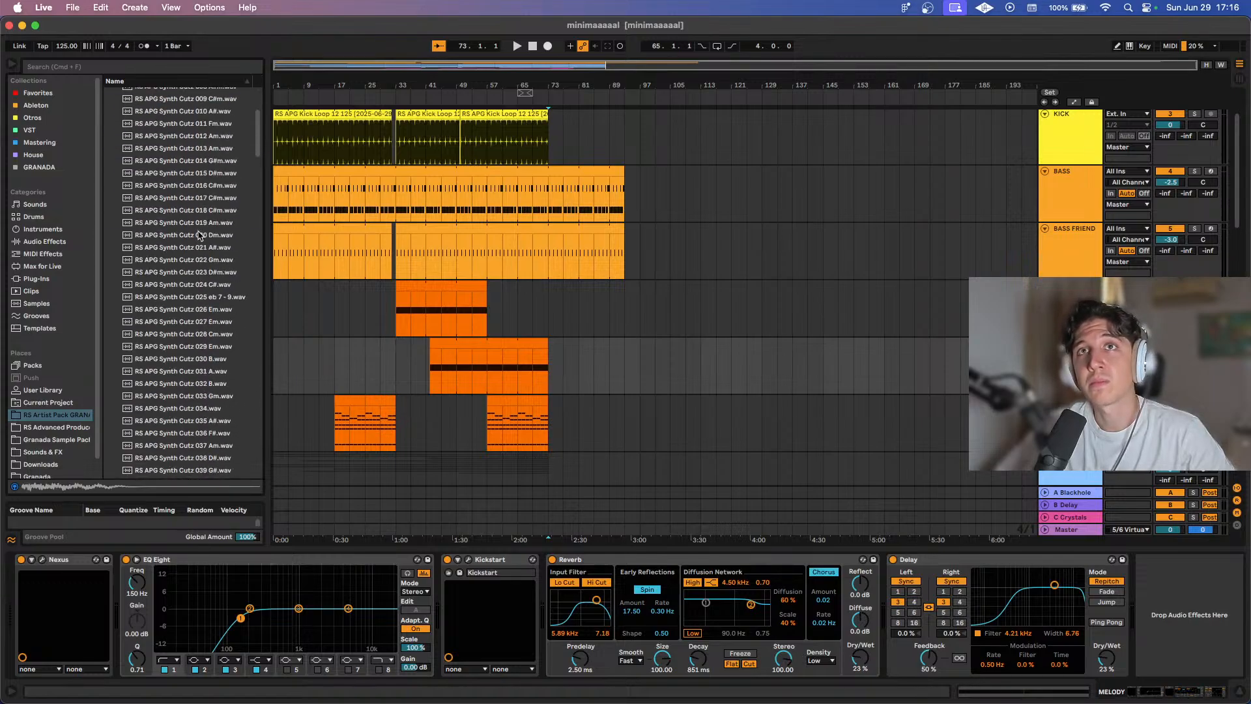
left_click(199, 236)
scroll(199, 235, "up", 11)
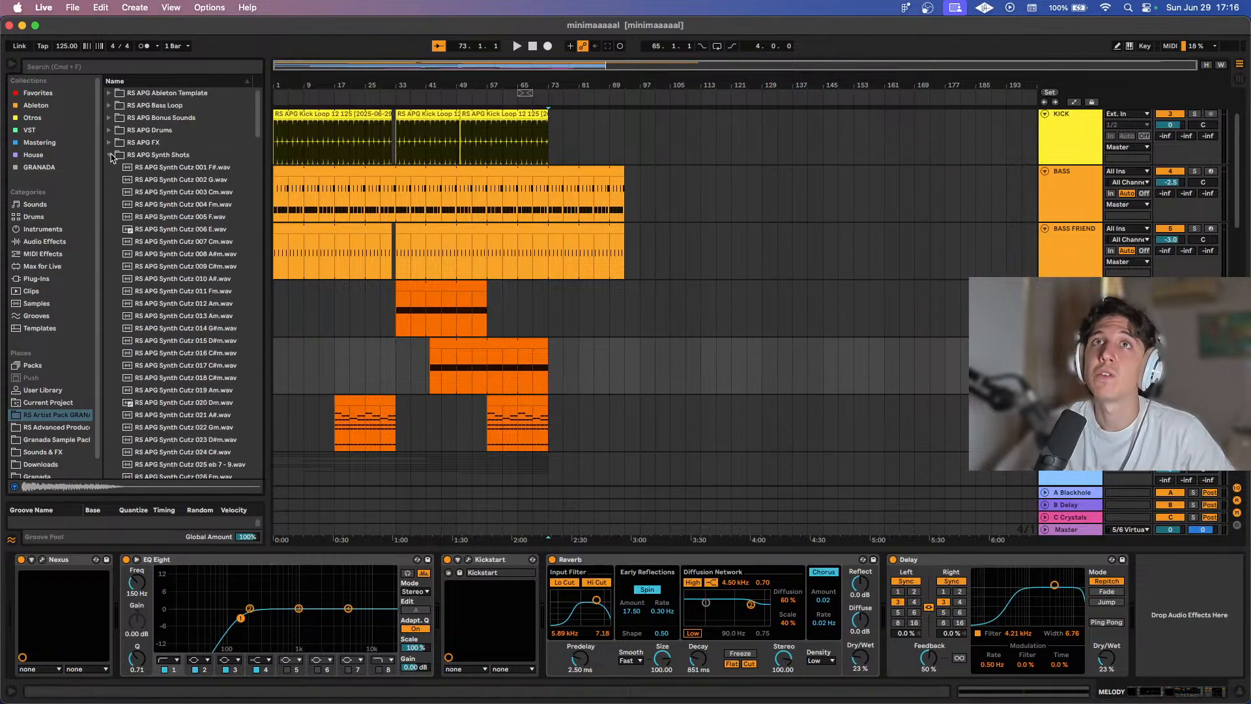
left_click(109, 155)
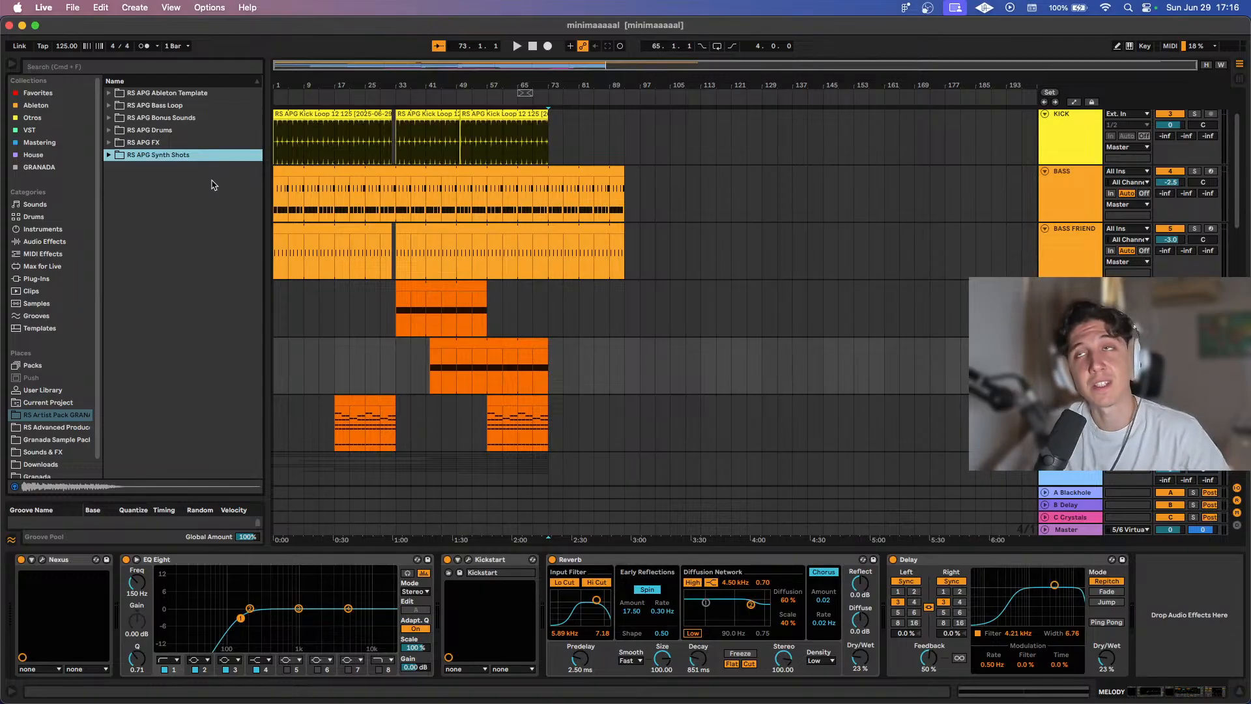